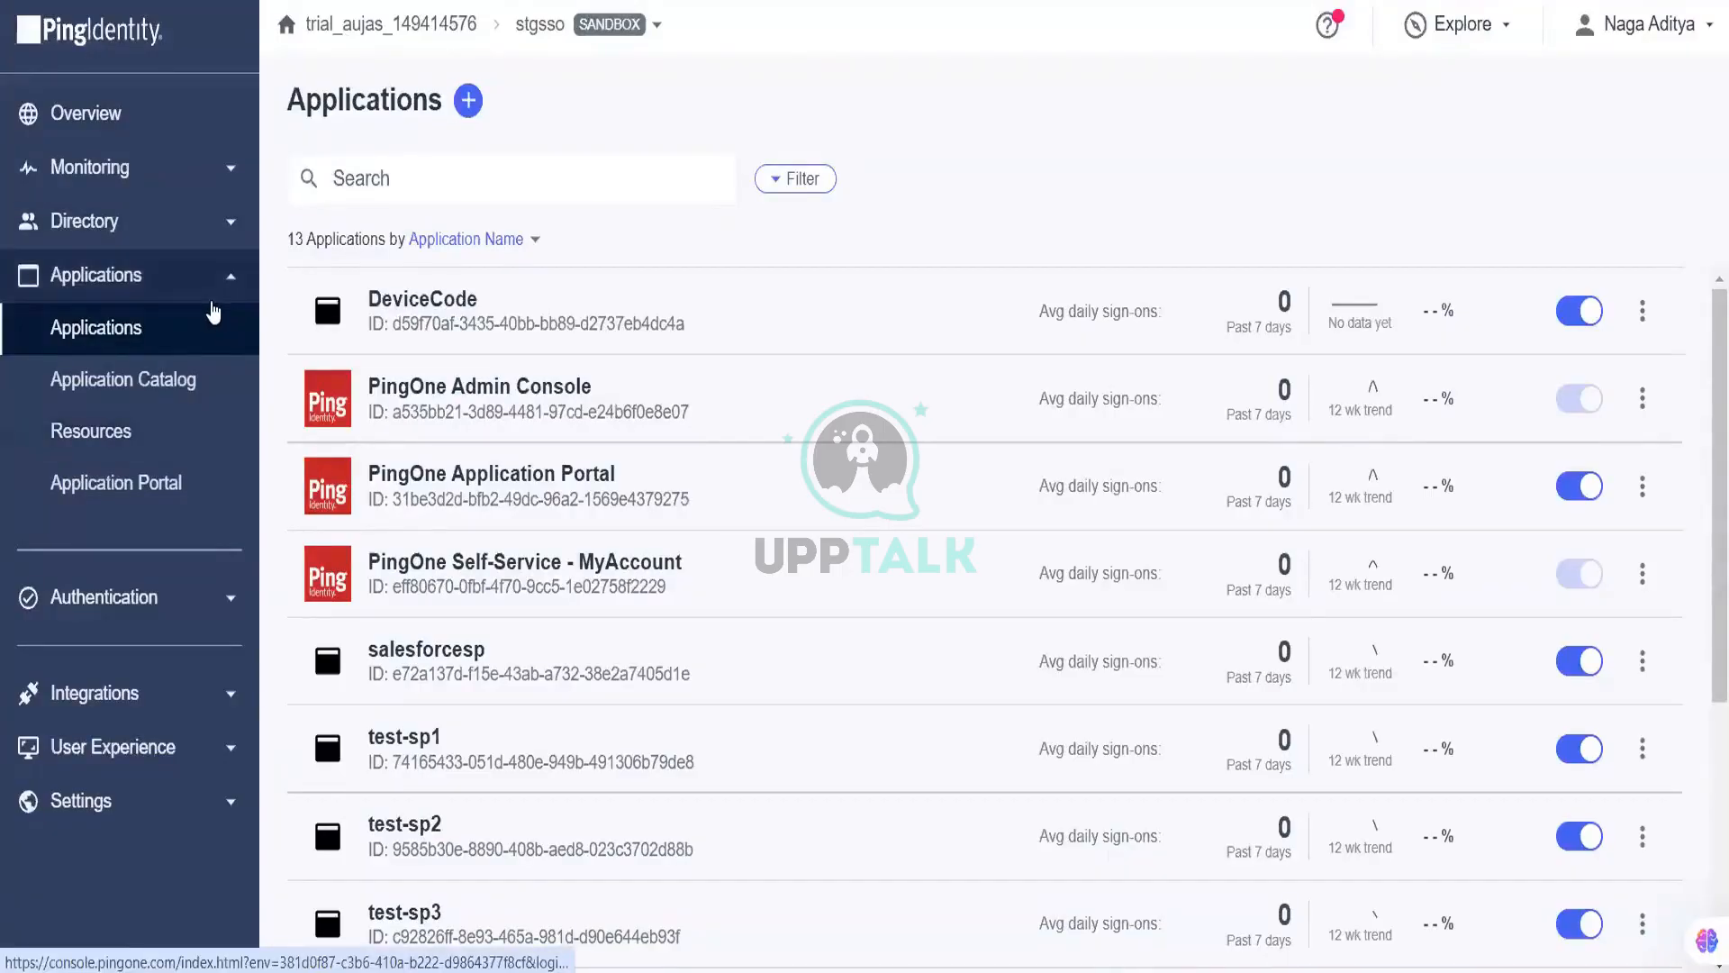
Step: Go to Integrations > Gateways and start adding a new gateway
{"action": "left_click", "coordinate": [201, 690]}
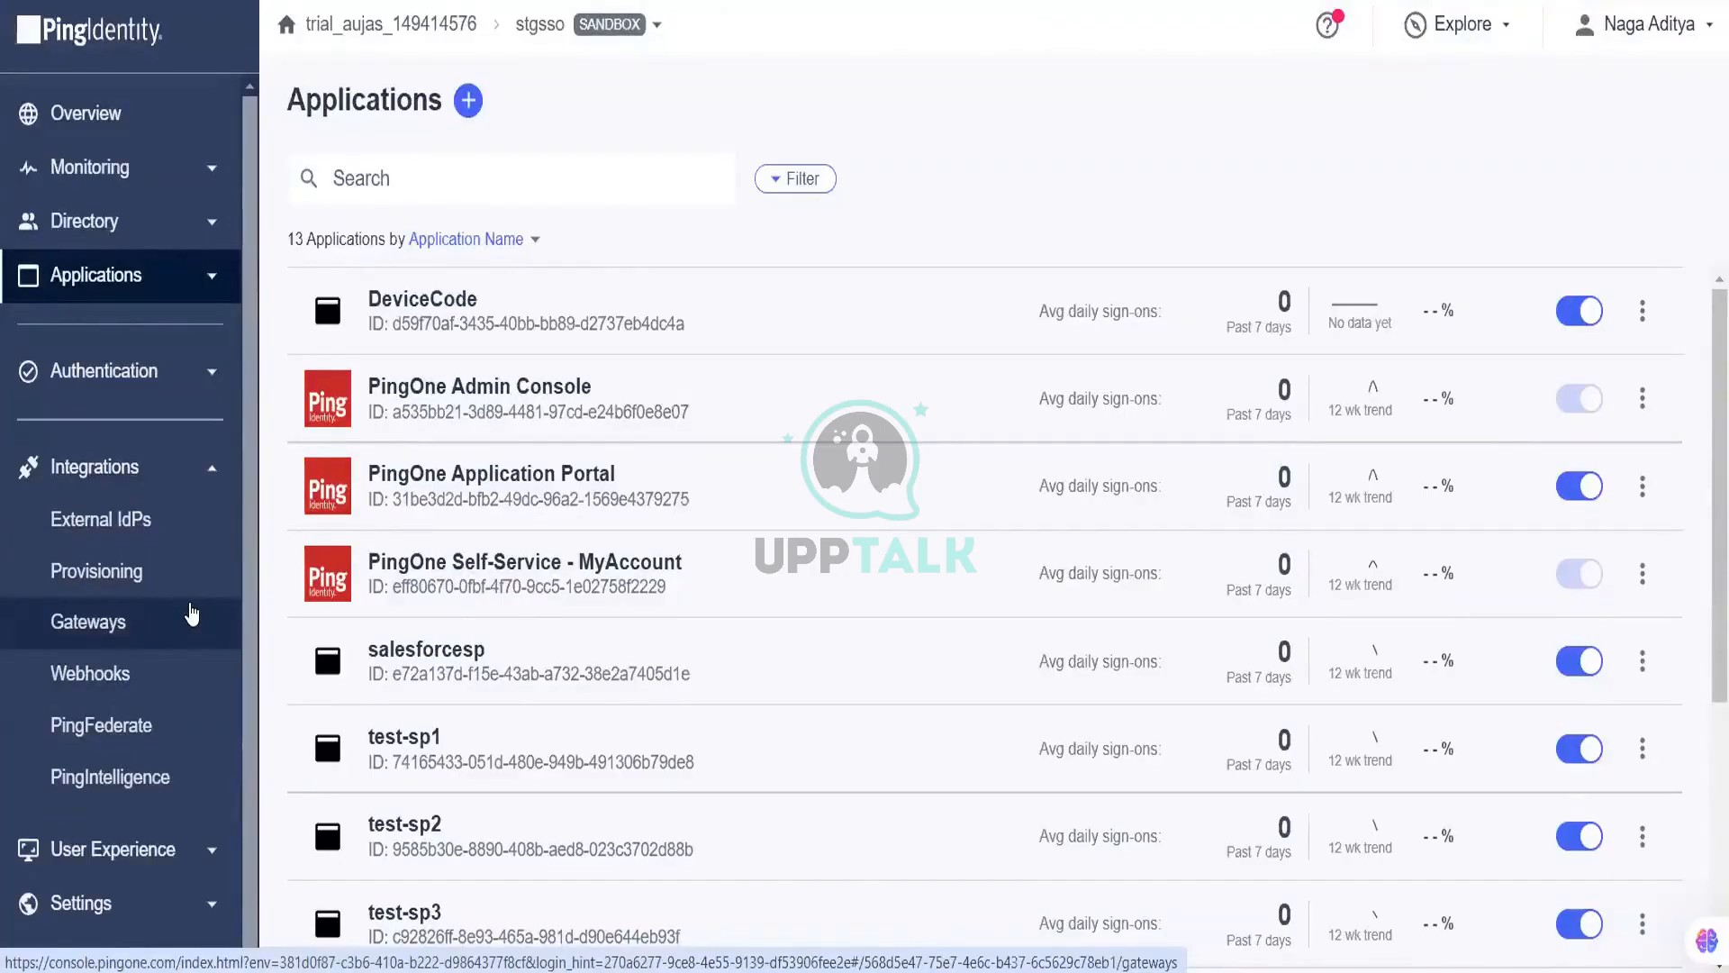
{"action": "left_click", "coordinate": [192, 615]}
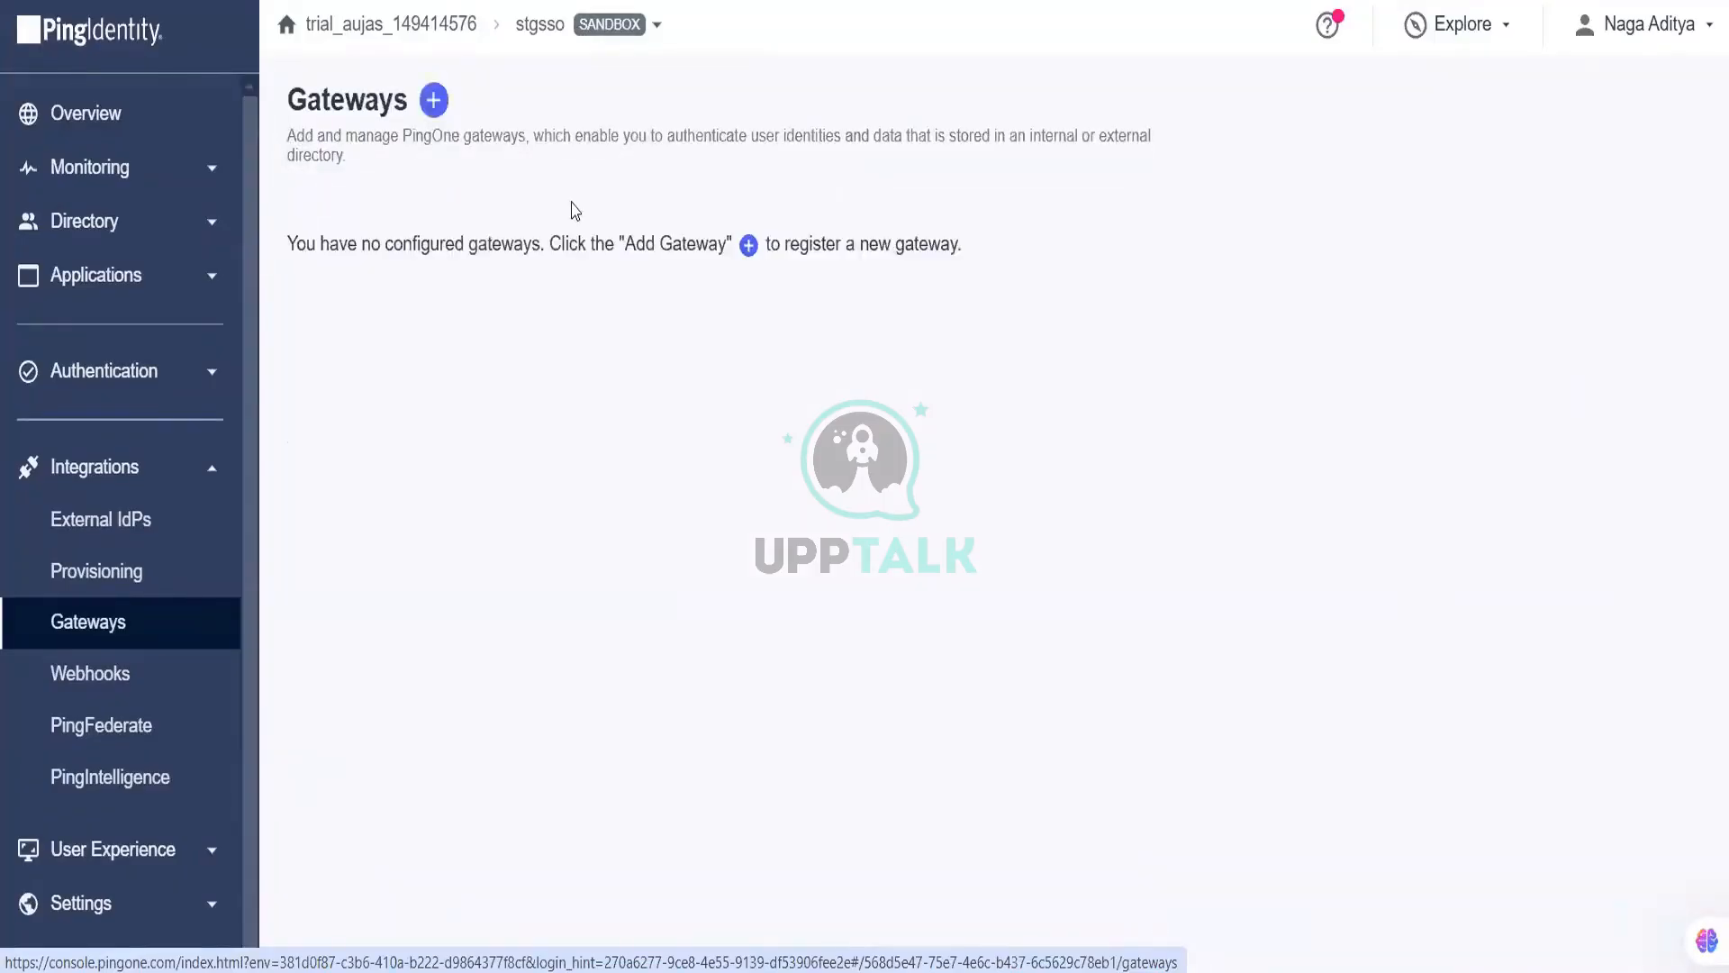
{"action": "left_click", "coordinate": [434, 100]}
Step: Create an LDAP gateway named 'pingdirectory' with description 'pingdirectory' and continue to connection settings
{"action": "left_click", "coordinate": [988, 522]}
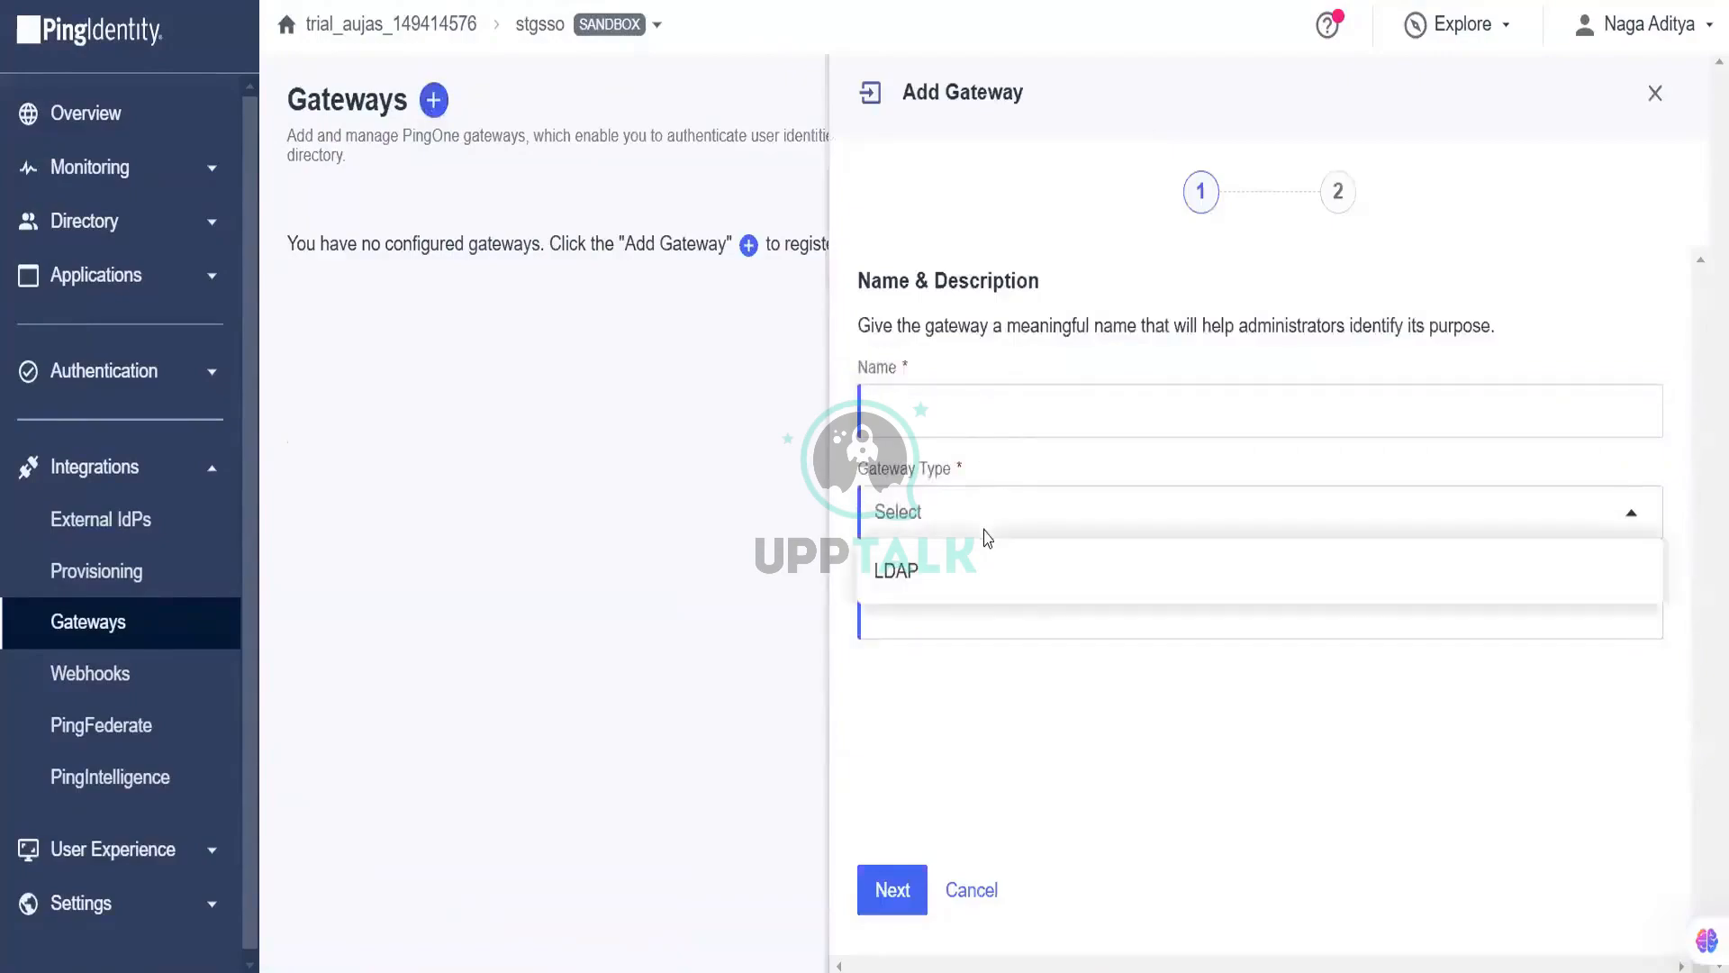
{"action": "left_click", "coordinate": [985, 581]}
{"action": "left_click", "coordinate": [989, 416]}
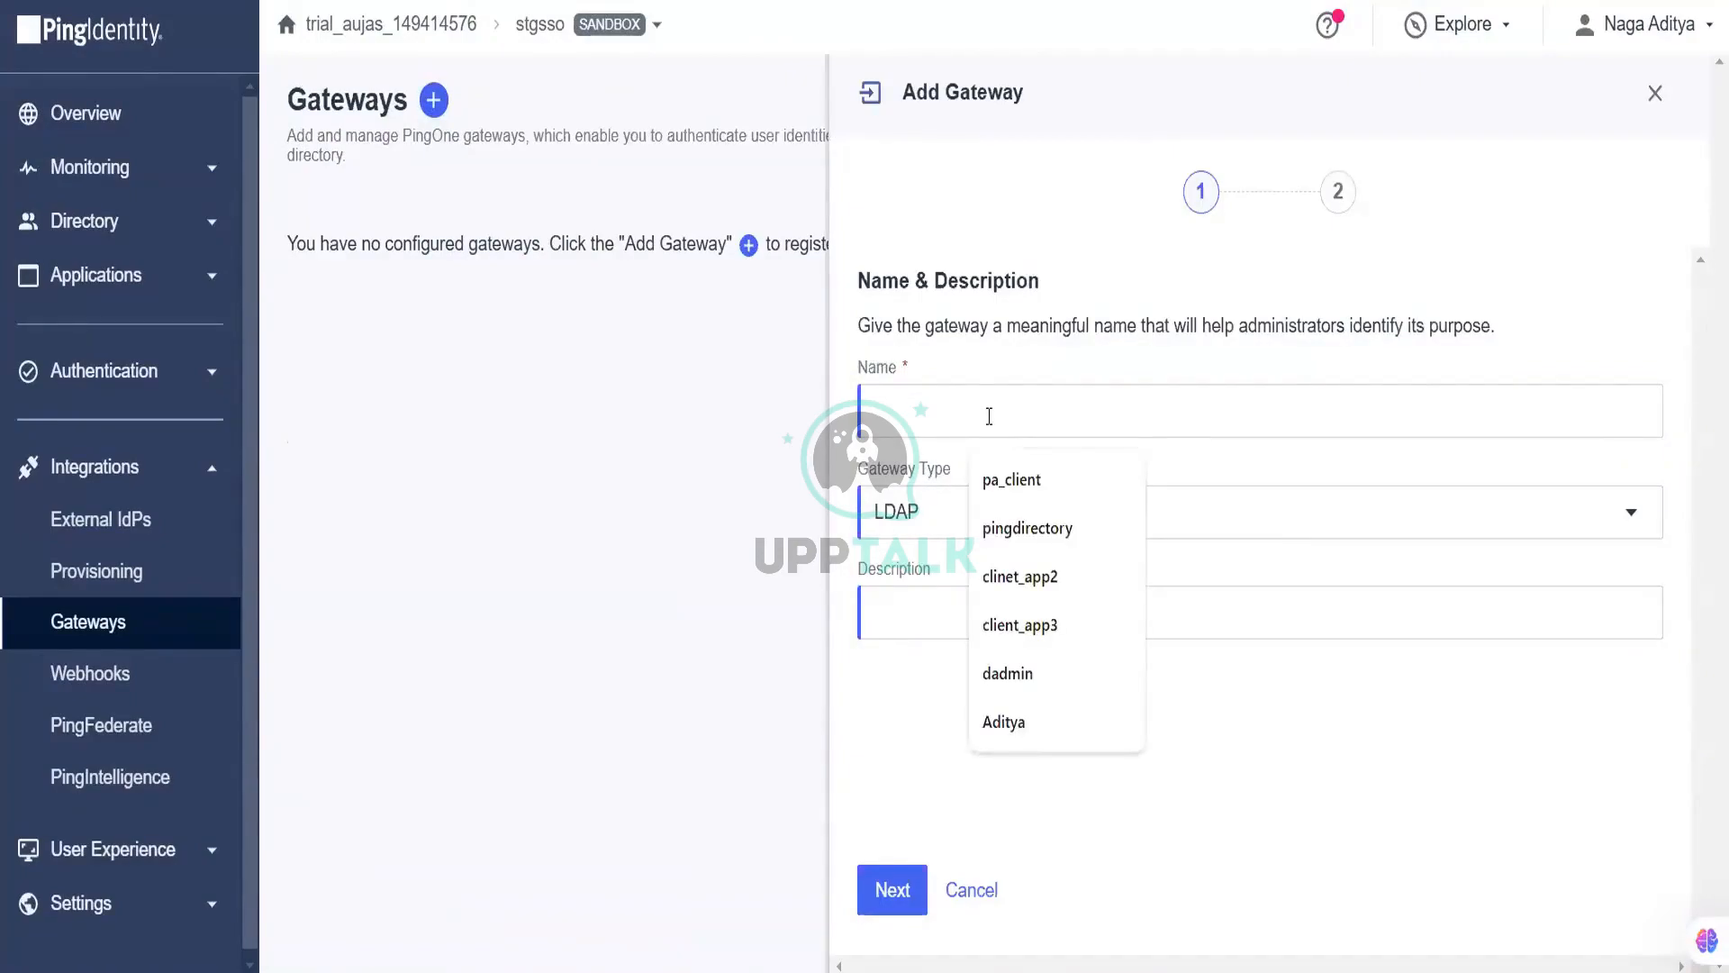
{"action": "left_click", "coordinate": [1058, 533]}
{"action": "double_click", "coordinate": [975, 416]}
{"action": "key", "text": "ctrl+c"}
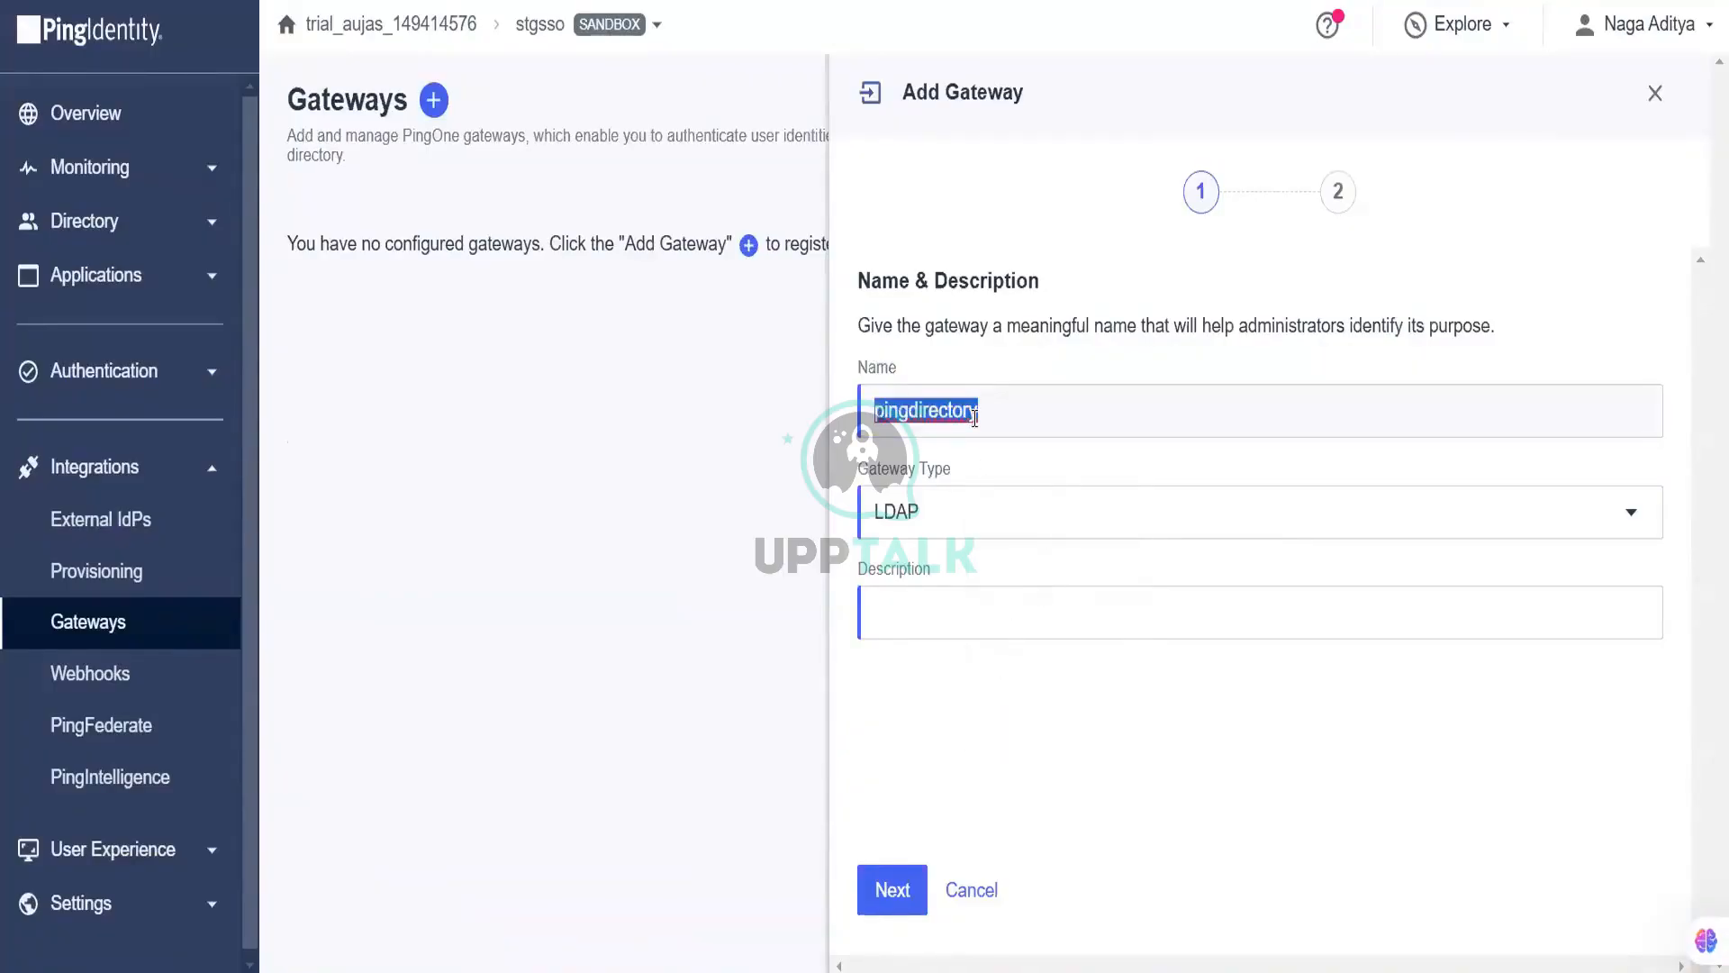
{"action": "left_click", "coordinate": [960, 611]}
{"action": "key", "text": "ctrl+v"}
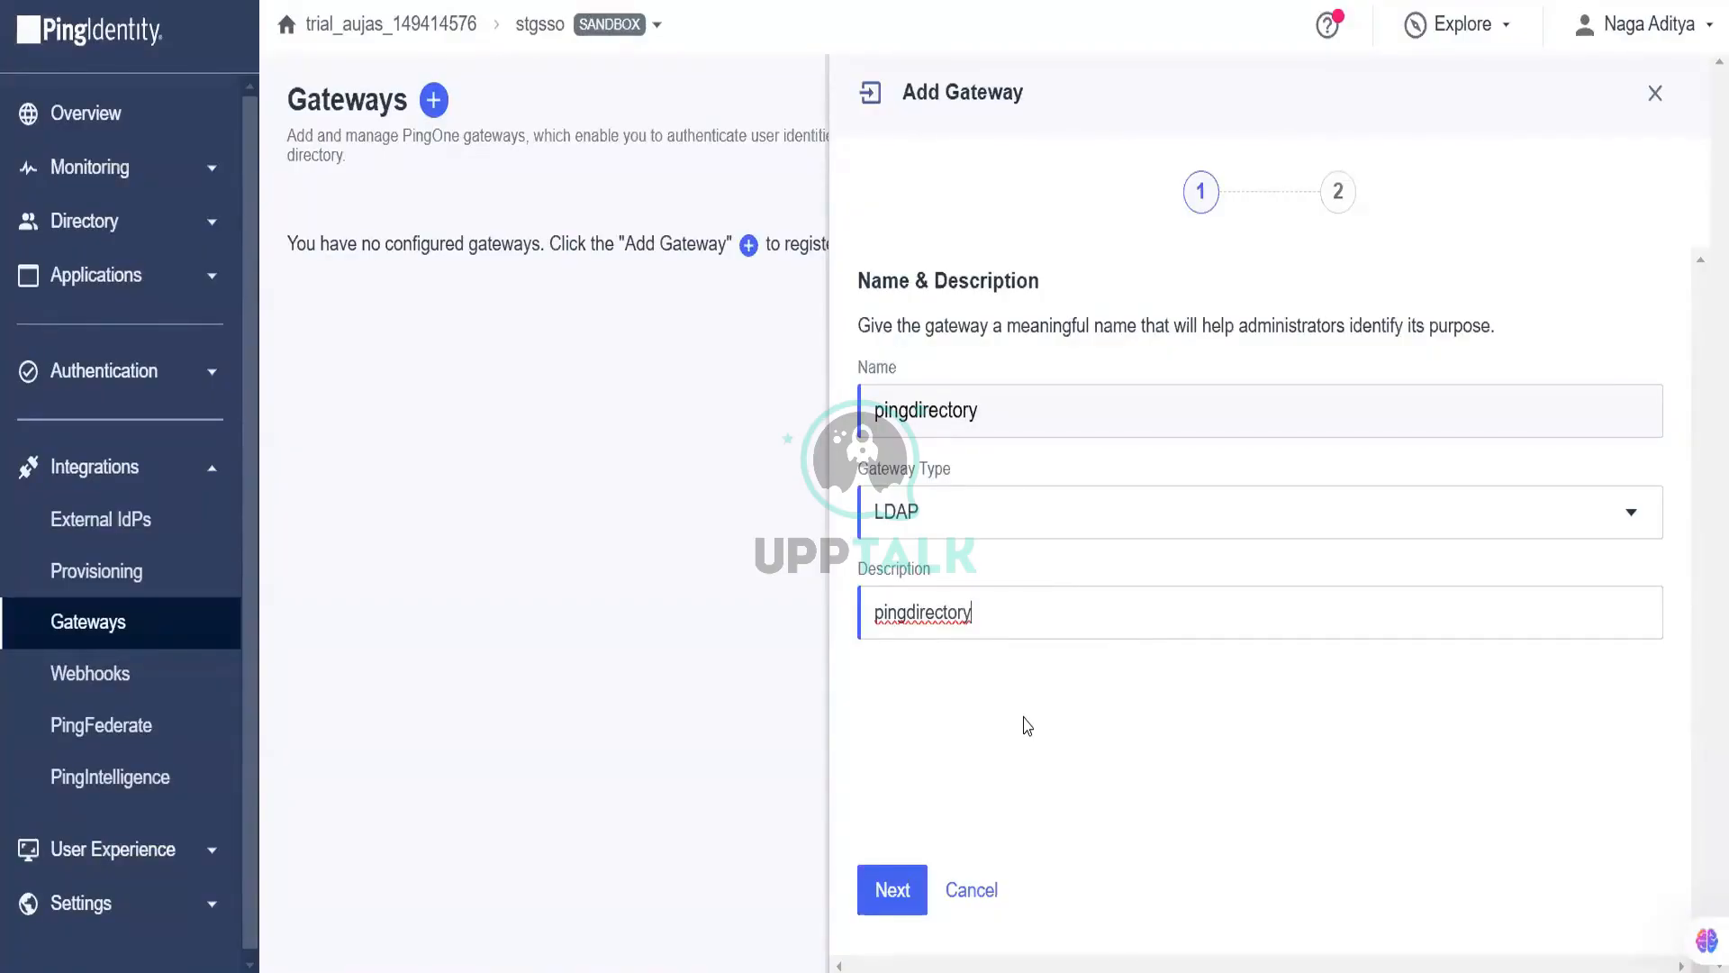
{"action": "left_click", "coordinate": [892, 889]}
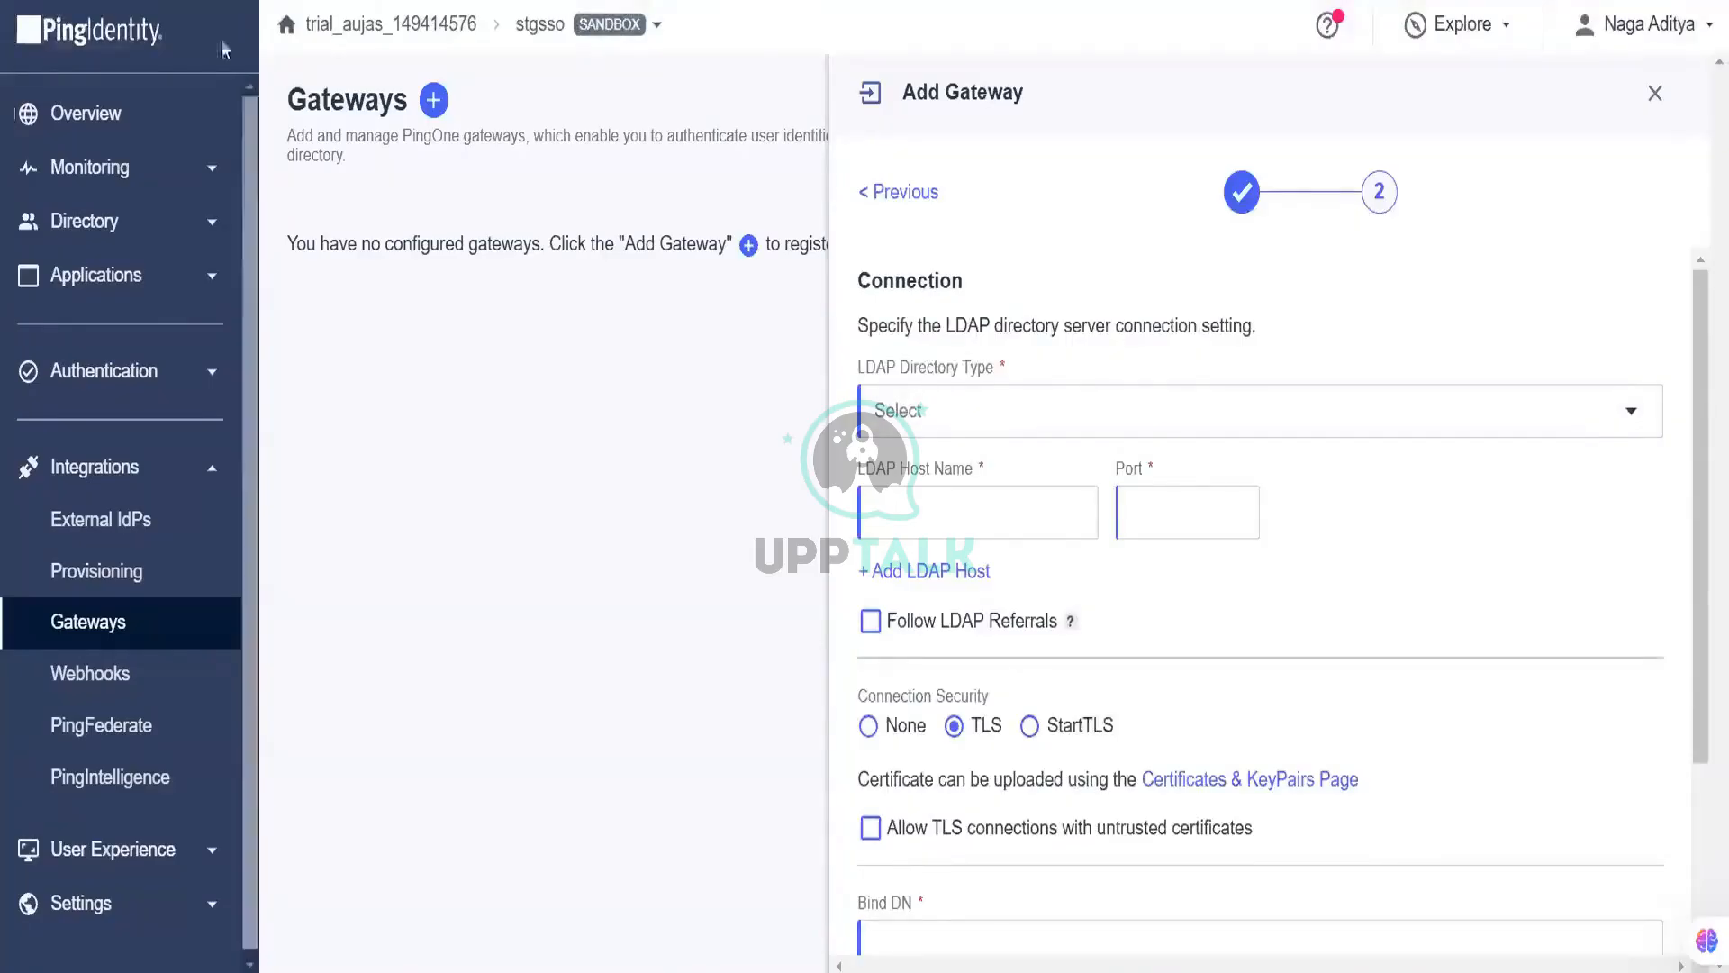
Step: Set the LDAP directory type to PingDirectory and the host name to a1070-pg046ax8
{"action": "left_click", "coordinate": [946, 410]}
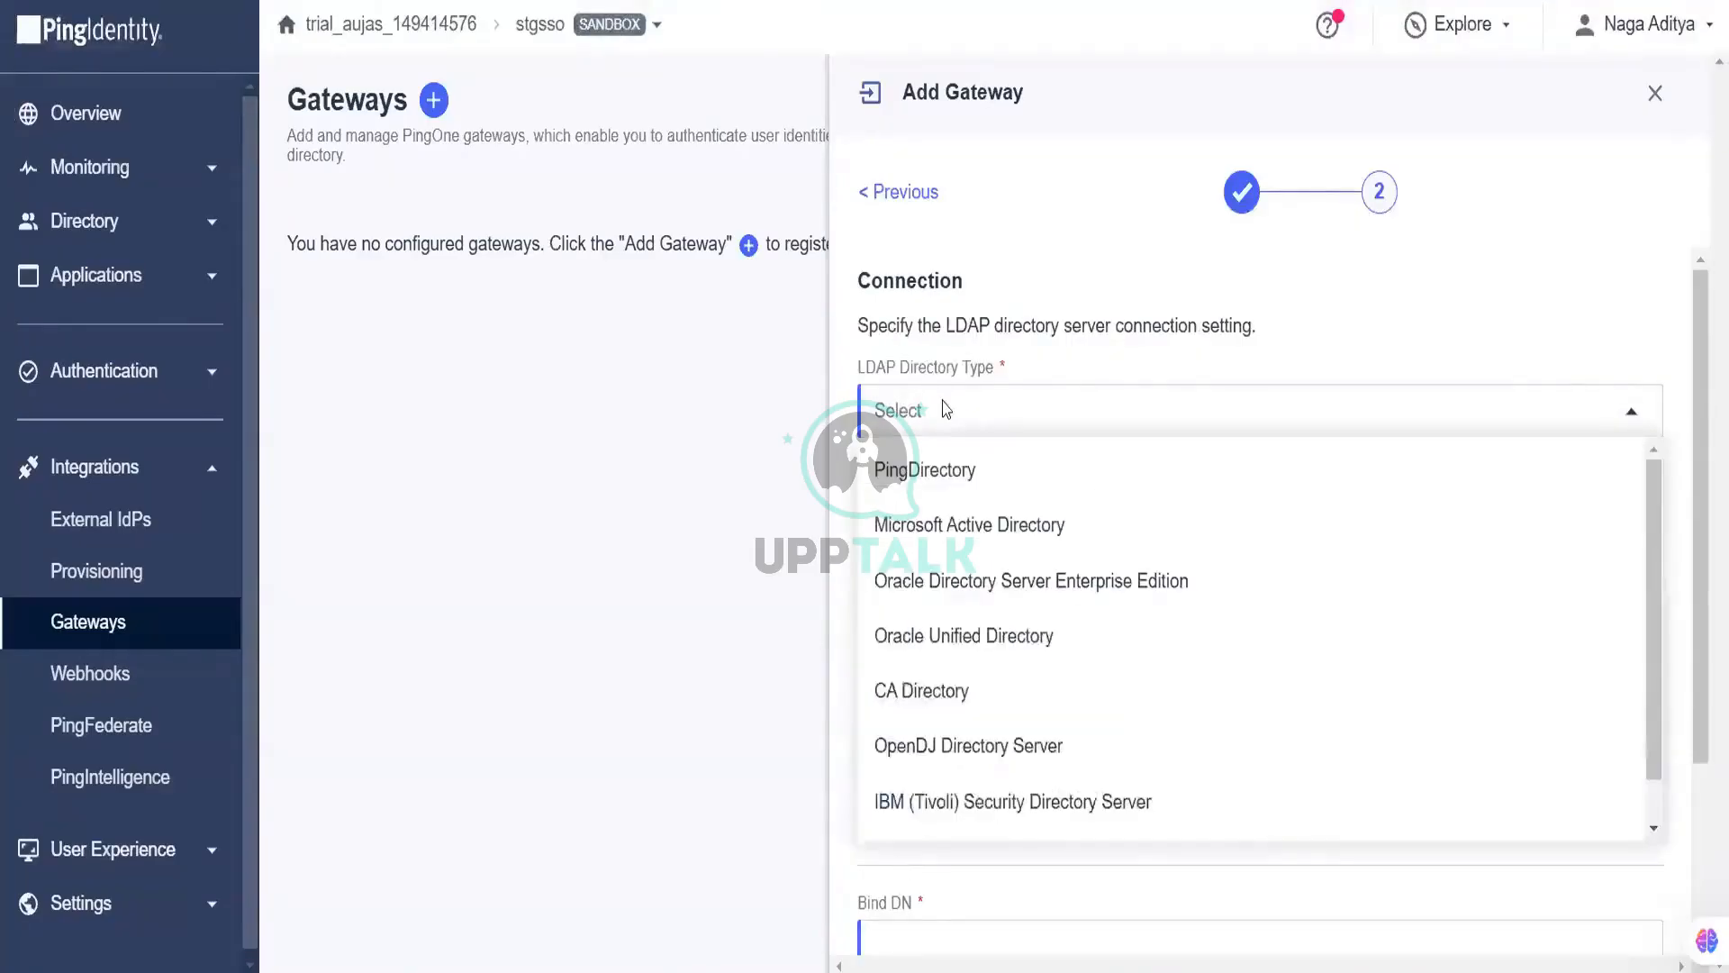
{"action": "left_click", "coordinate": [966, 477]}
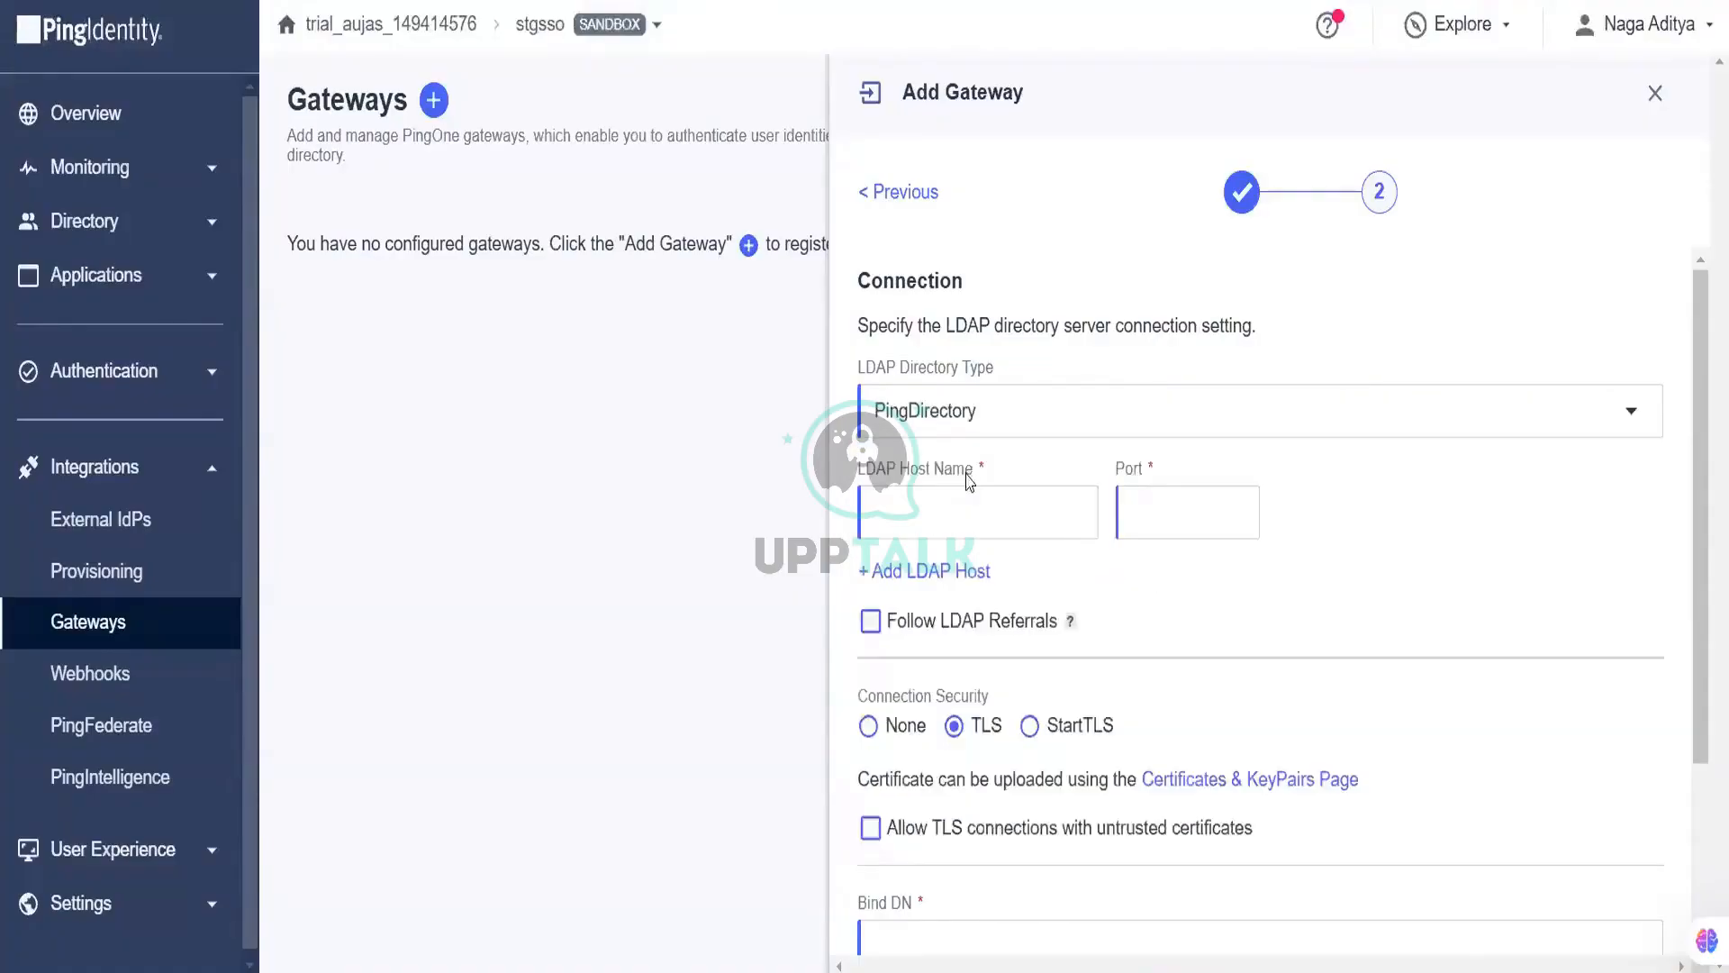
{"action": "left_click", "coordinate": [964, 496]}
{"action": "left_click", "coordinate": [1015, 584]}
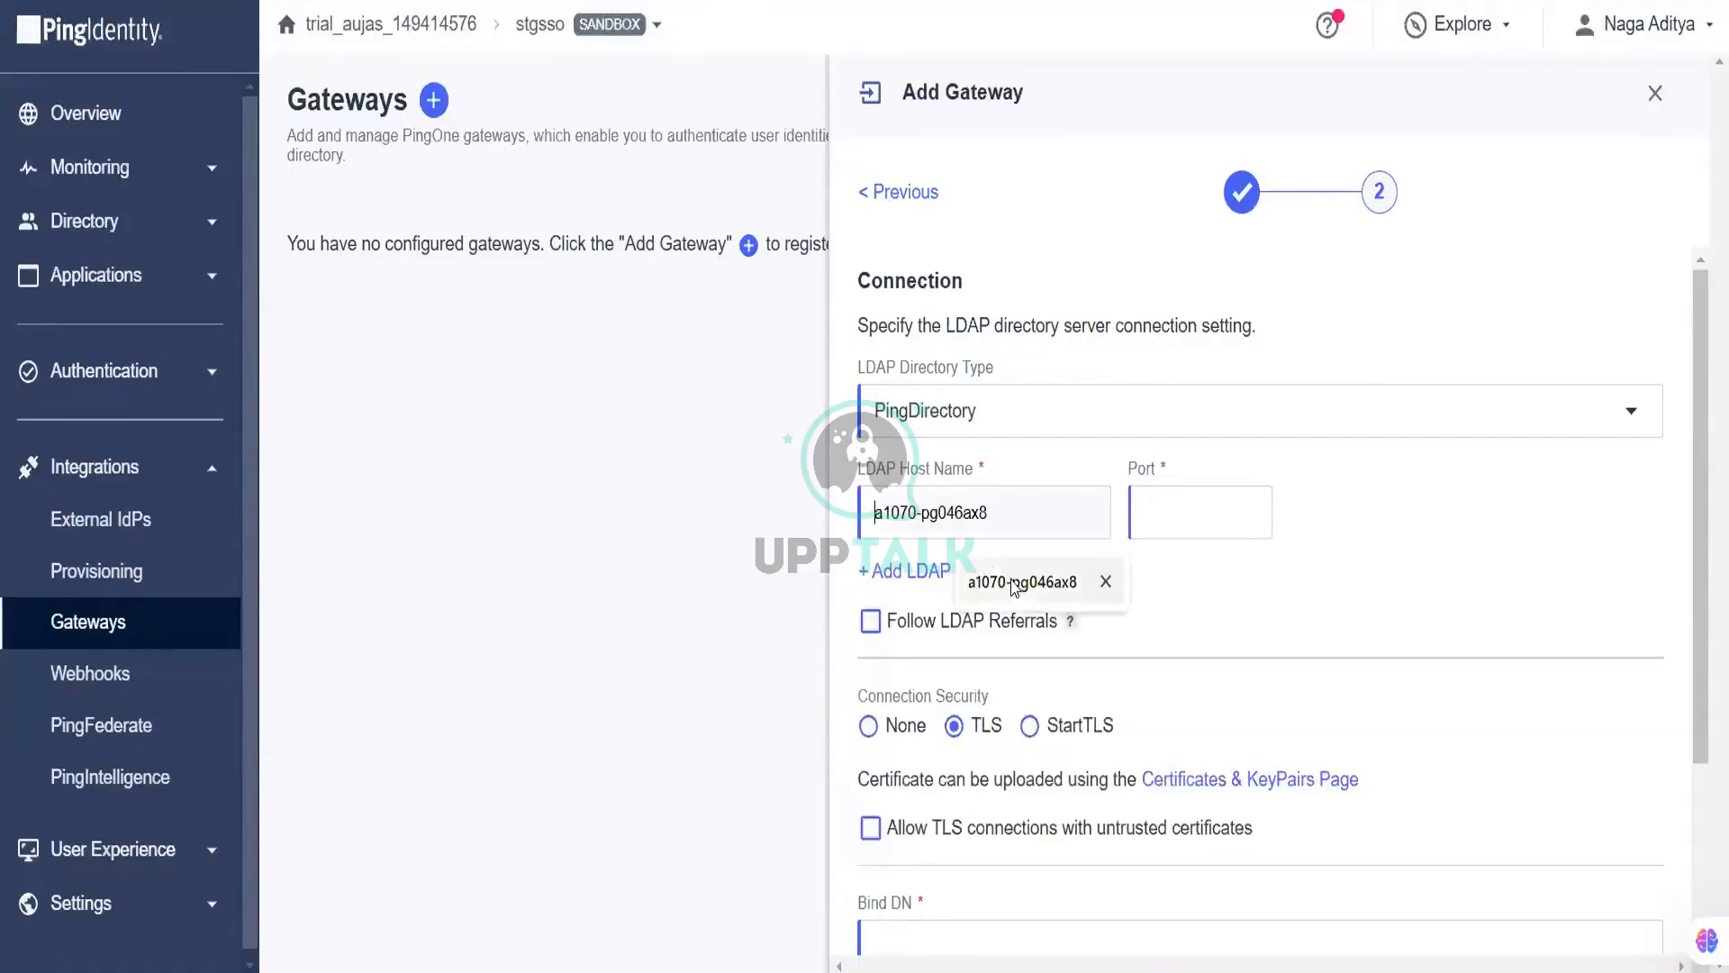
{"action": "left_click", "coordinate": [1015, 584]}
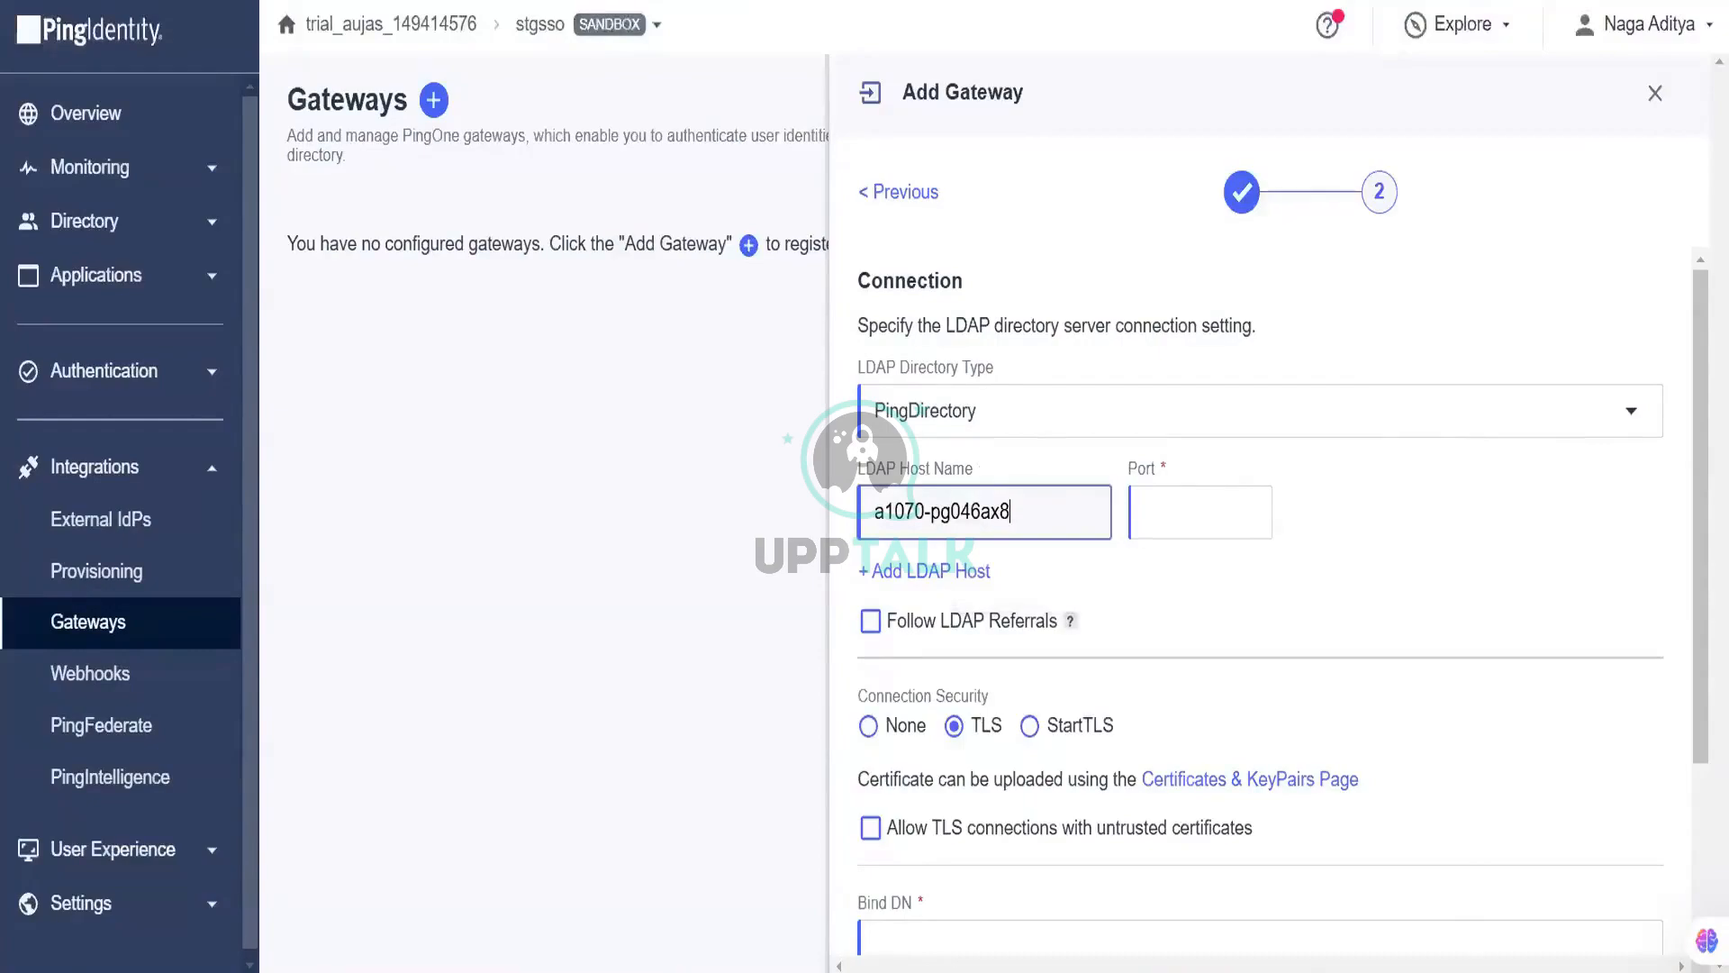
{"action": "key", "text": "alt+Tab"}
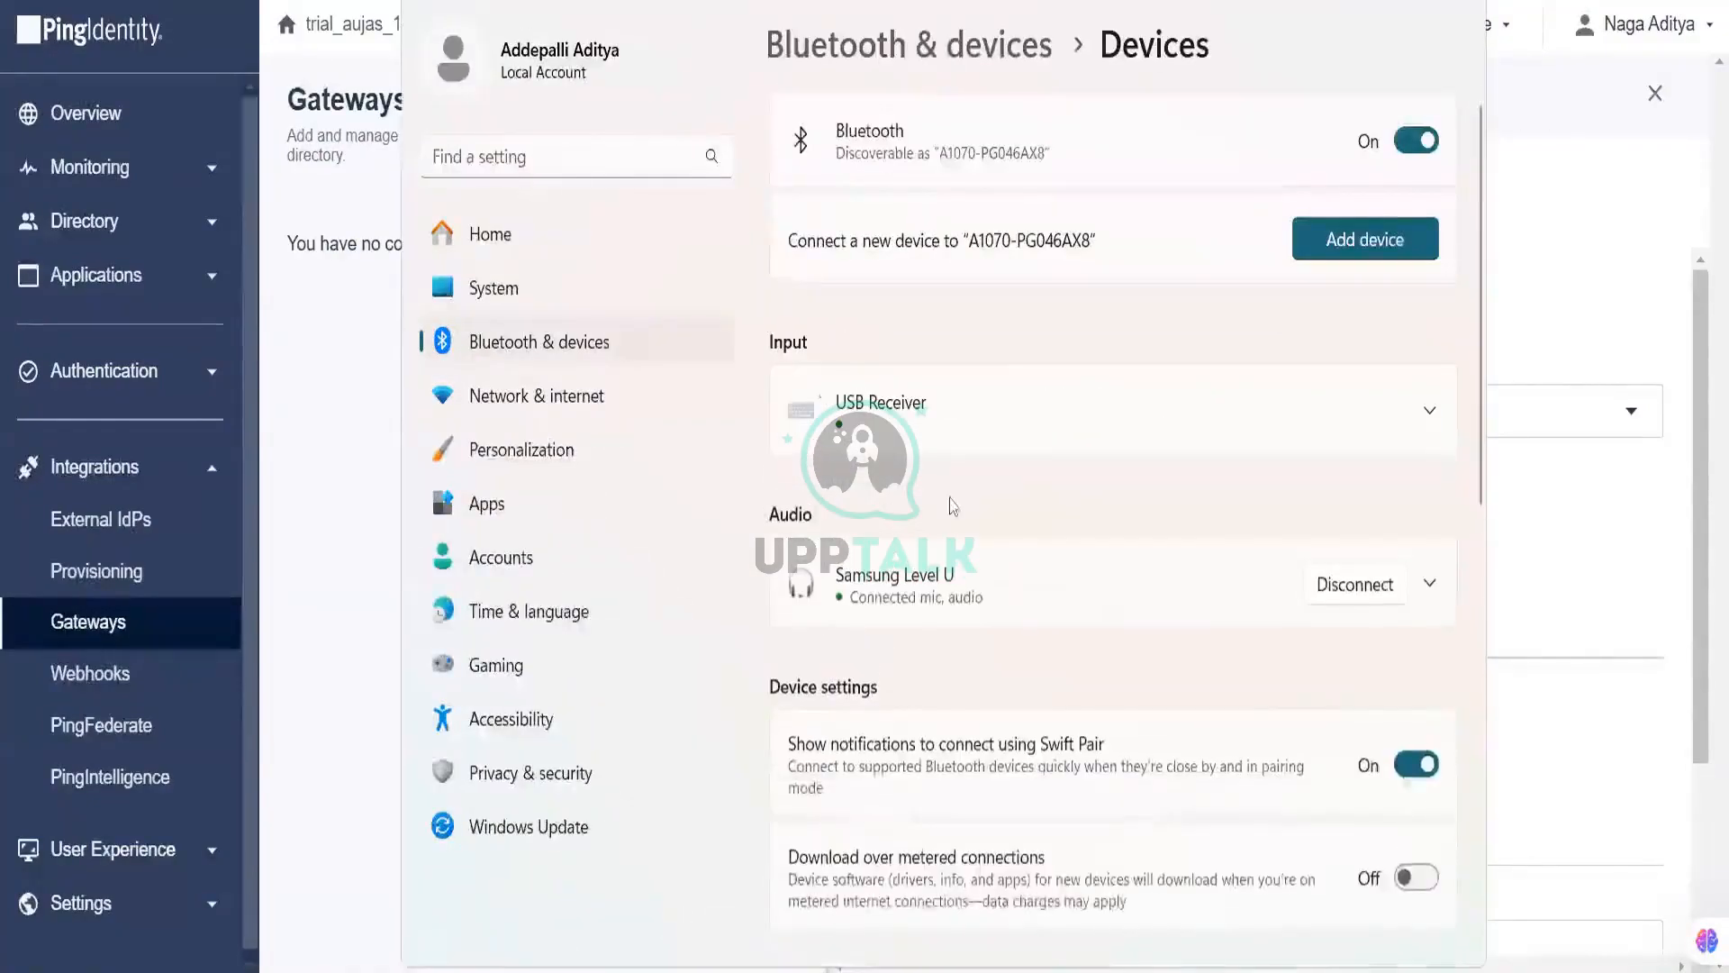
Step: Start the pingdirectory02 Windows service and enter port 1389 for the gateway
{"action": "key", "text": "alt+Tab"}
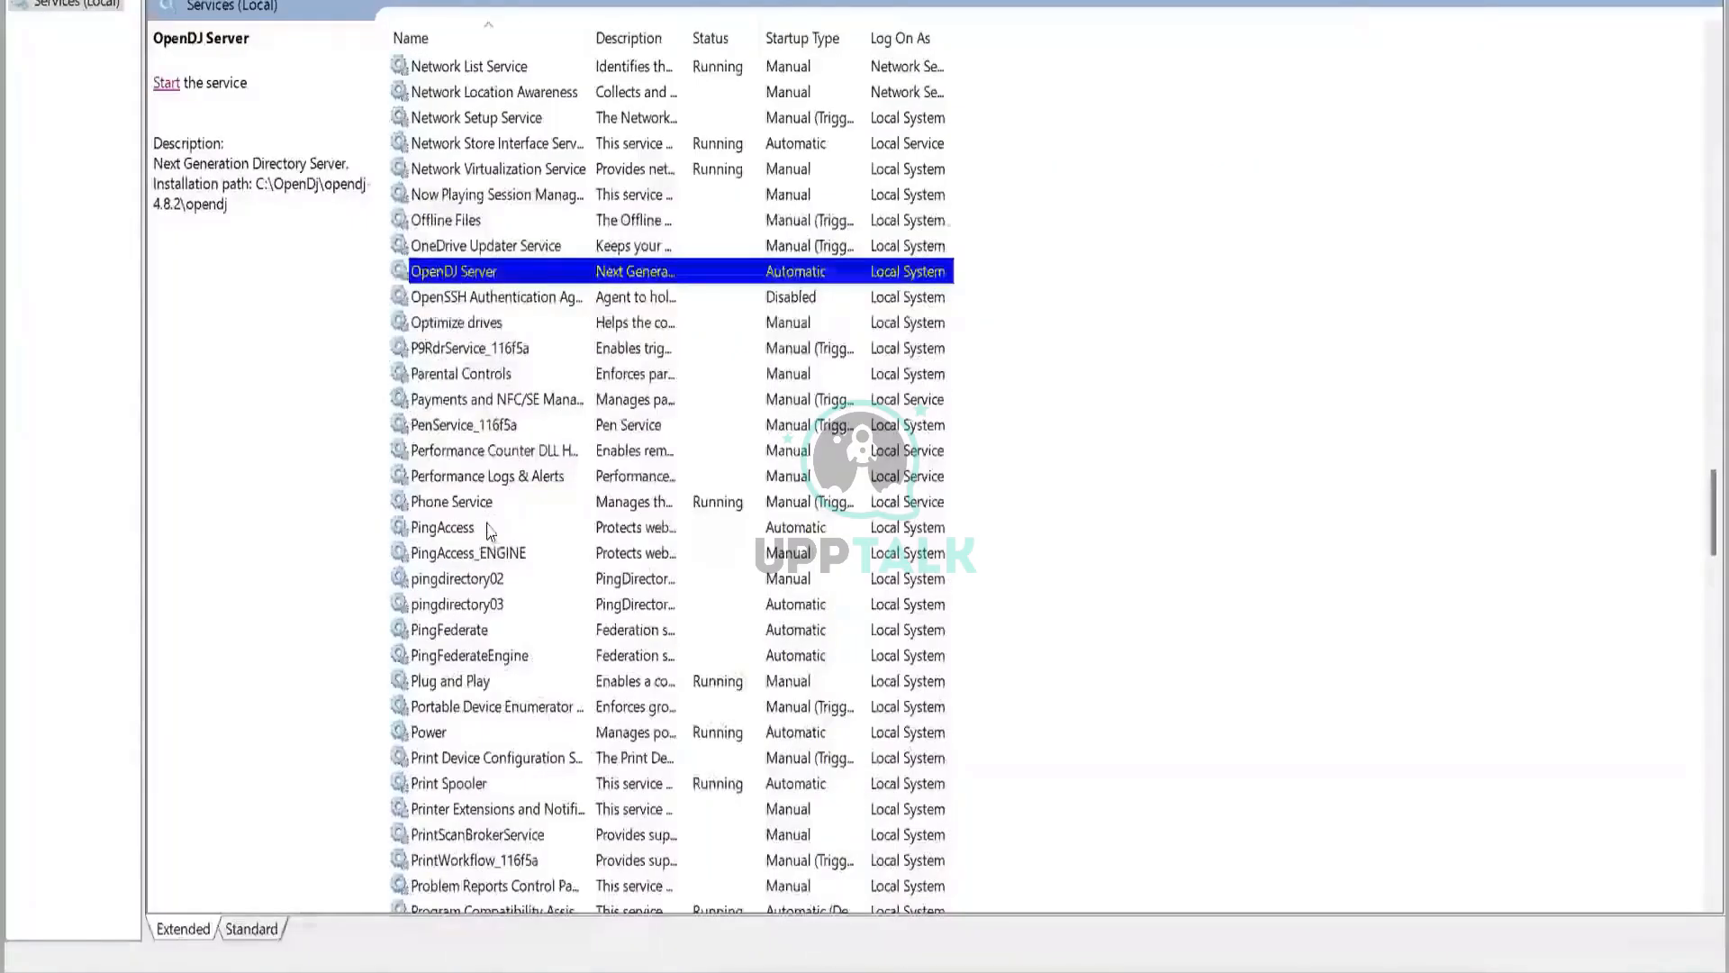
{"action": "left_click", "coordinate": [478, 581]}
{"action": "left_click", "coordinate": [166, 83]}
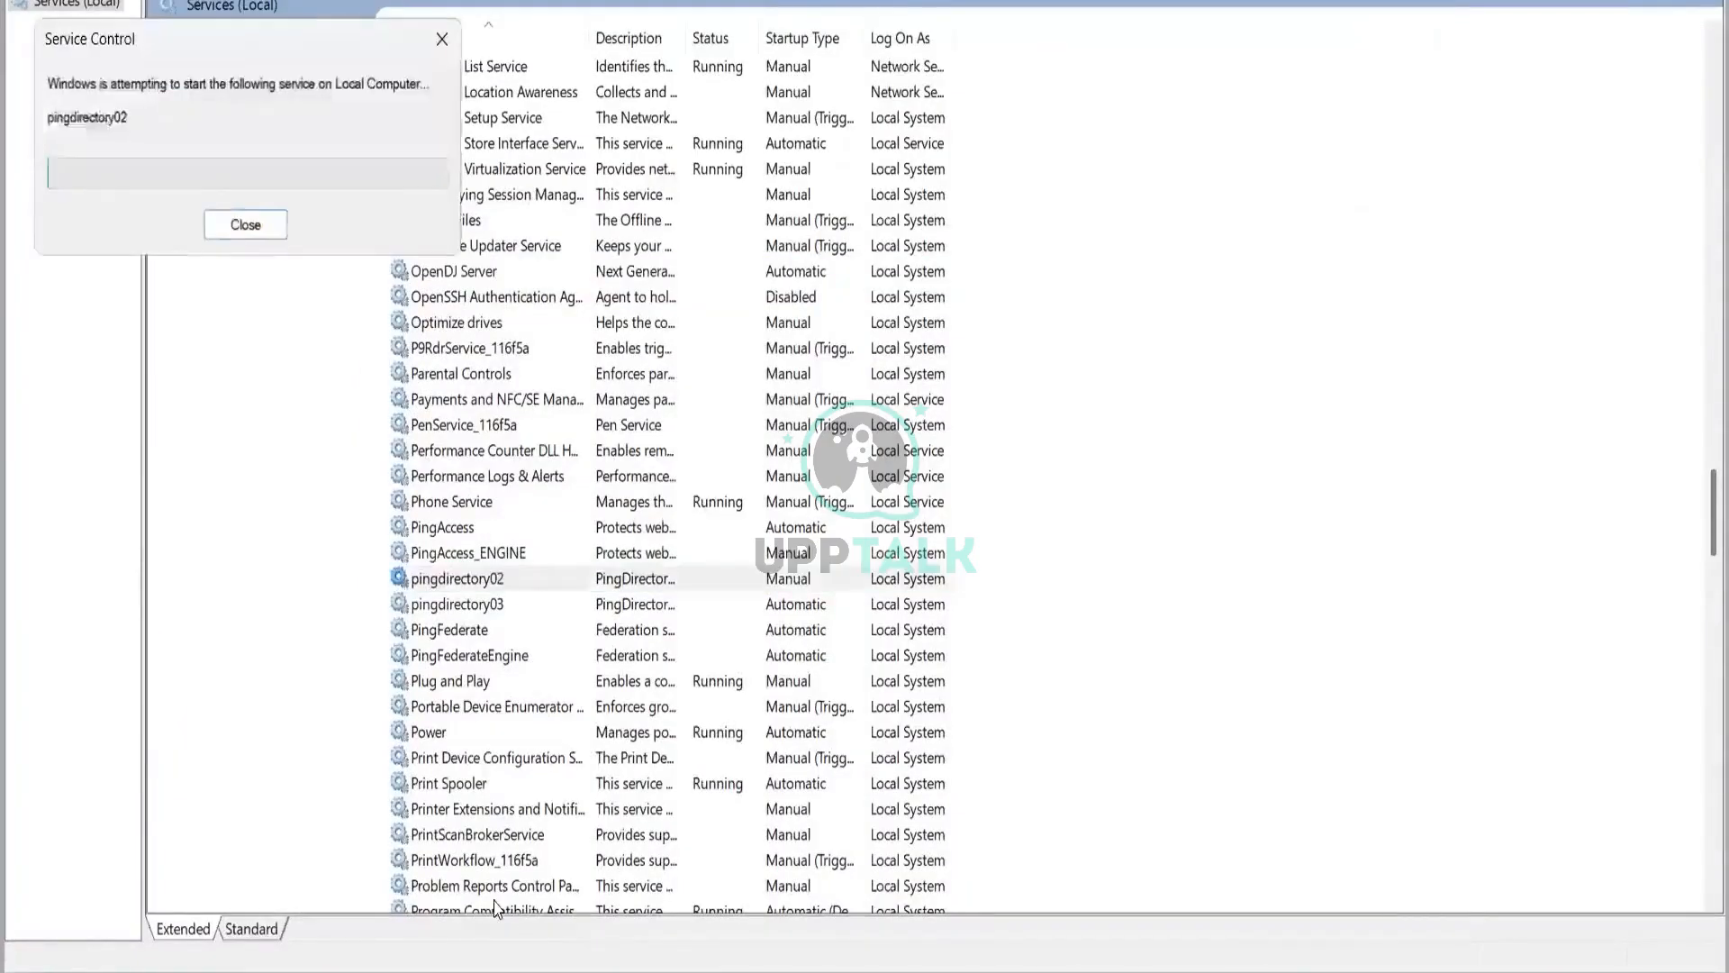
{"action": "type", "text": "89"}
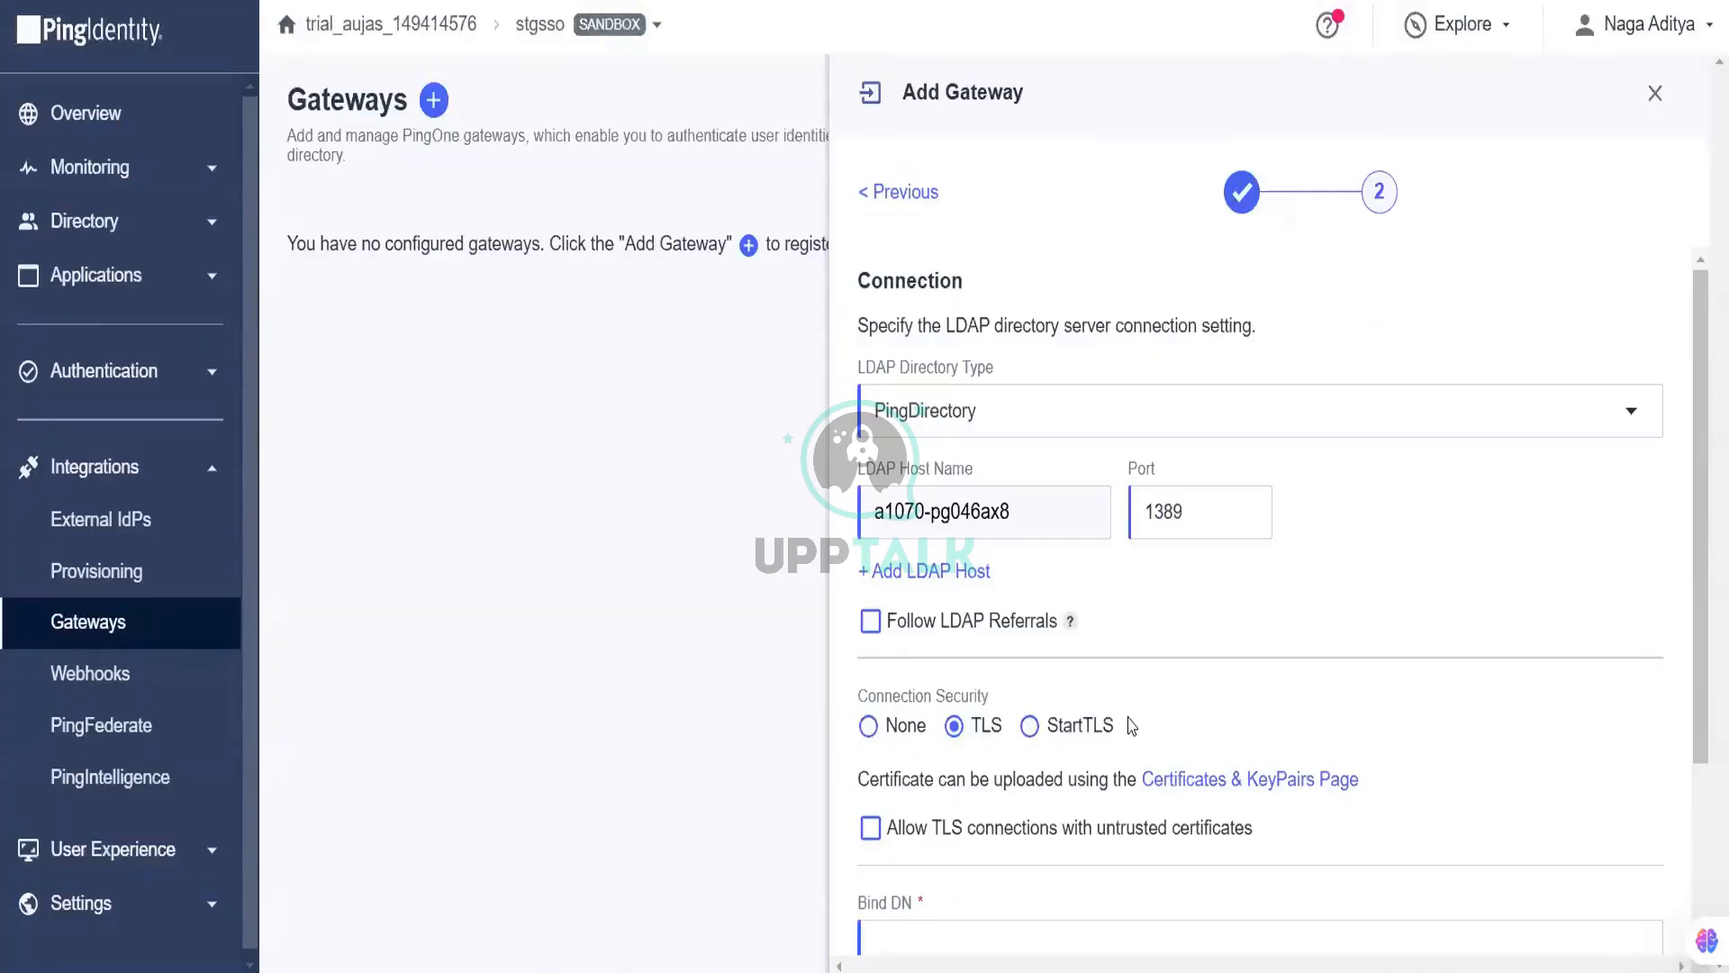
Step: Choose no connection security for the gateway, leaving LDAP referrals off
{"action": "left_click", "coordinate": [871, 726]}
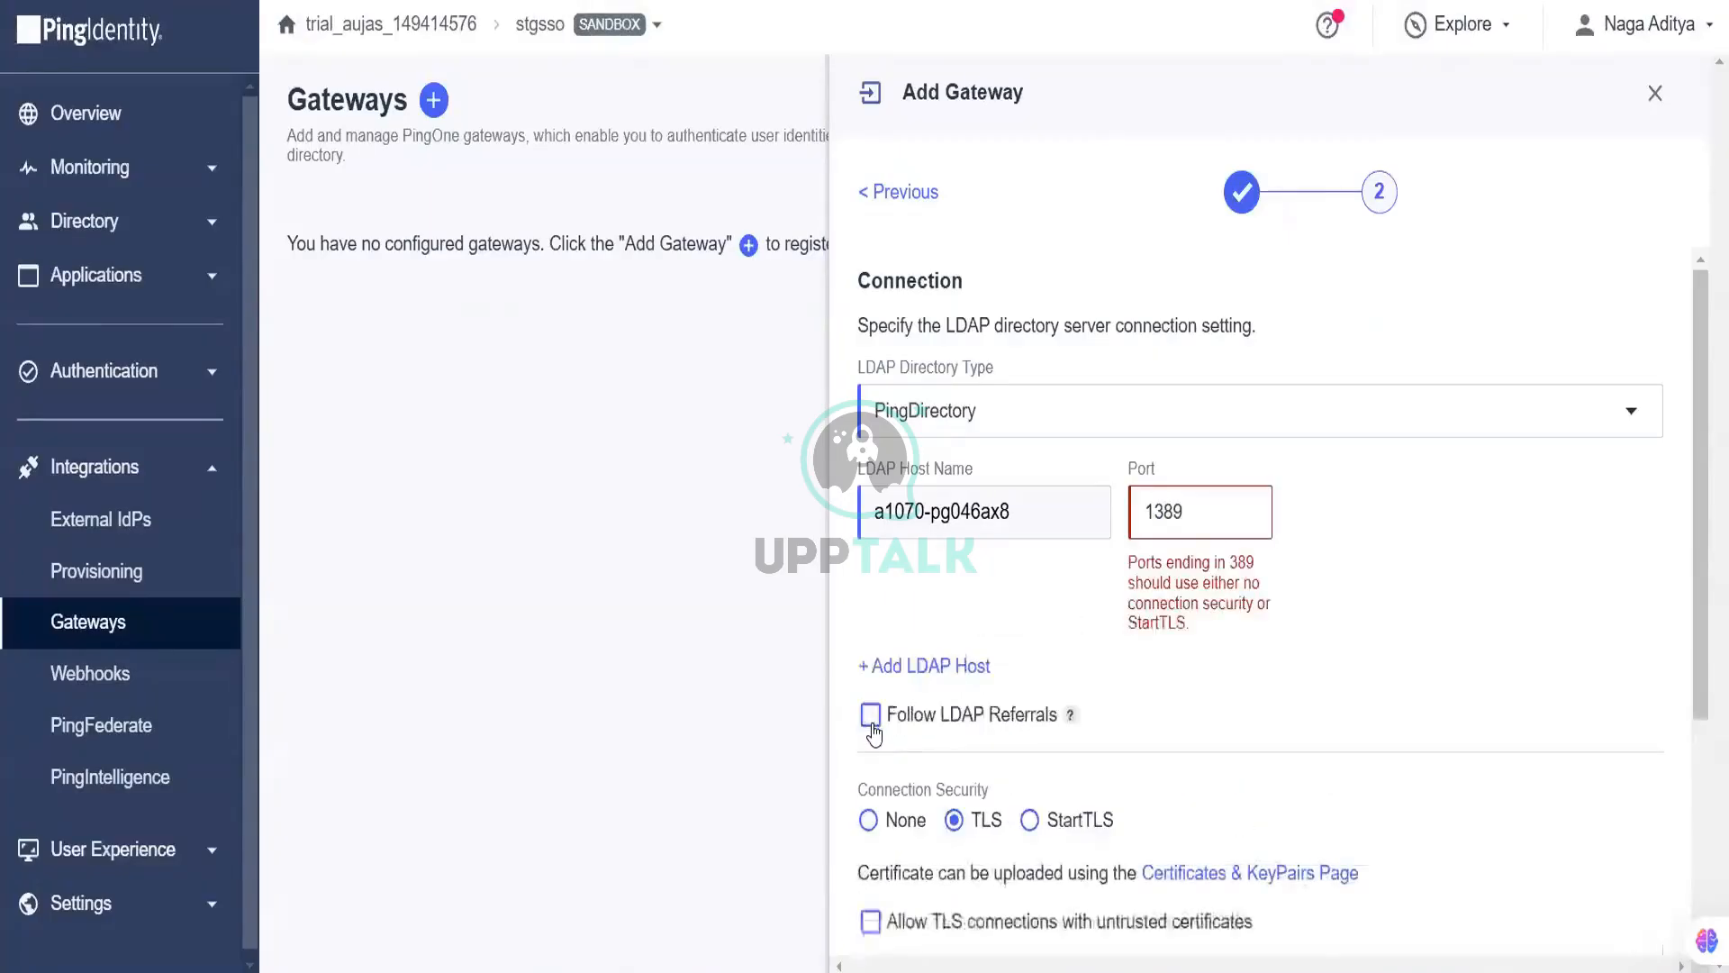
{"action": "left_click", "coordinate": [871, 721]}
{"action": "left_click", "coordinate": [871, 721]}
{"action": "left_click", "coordinate": [867, 820]}
{"action": "scroll", "coordinate": [1235, 780], "scroll_direction": "down", "scroll_amount": 3}
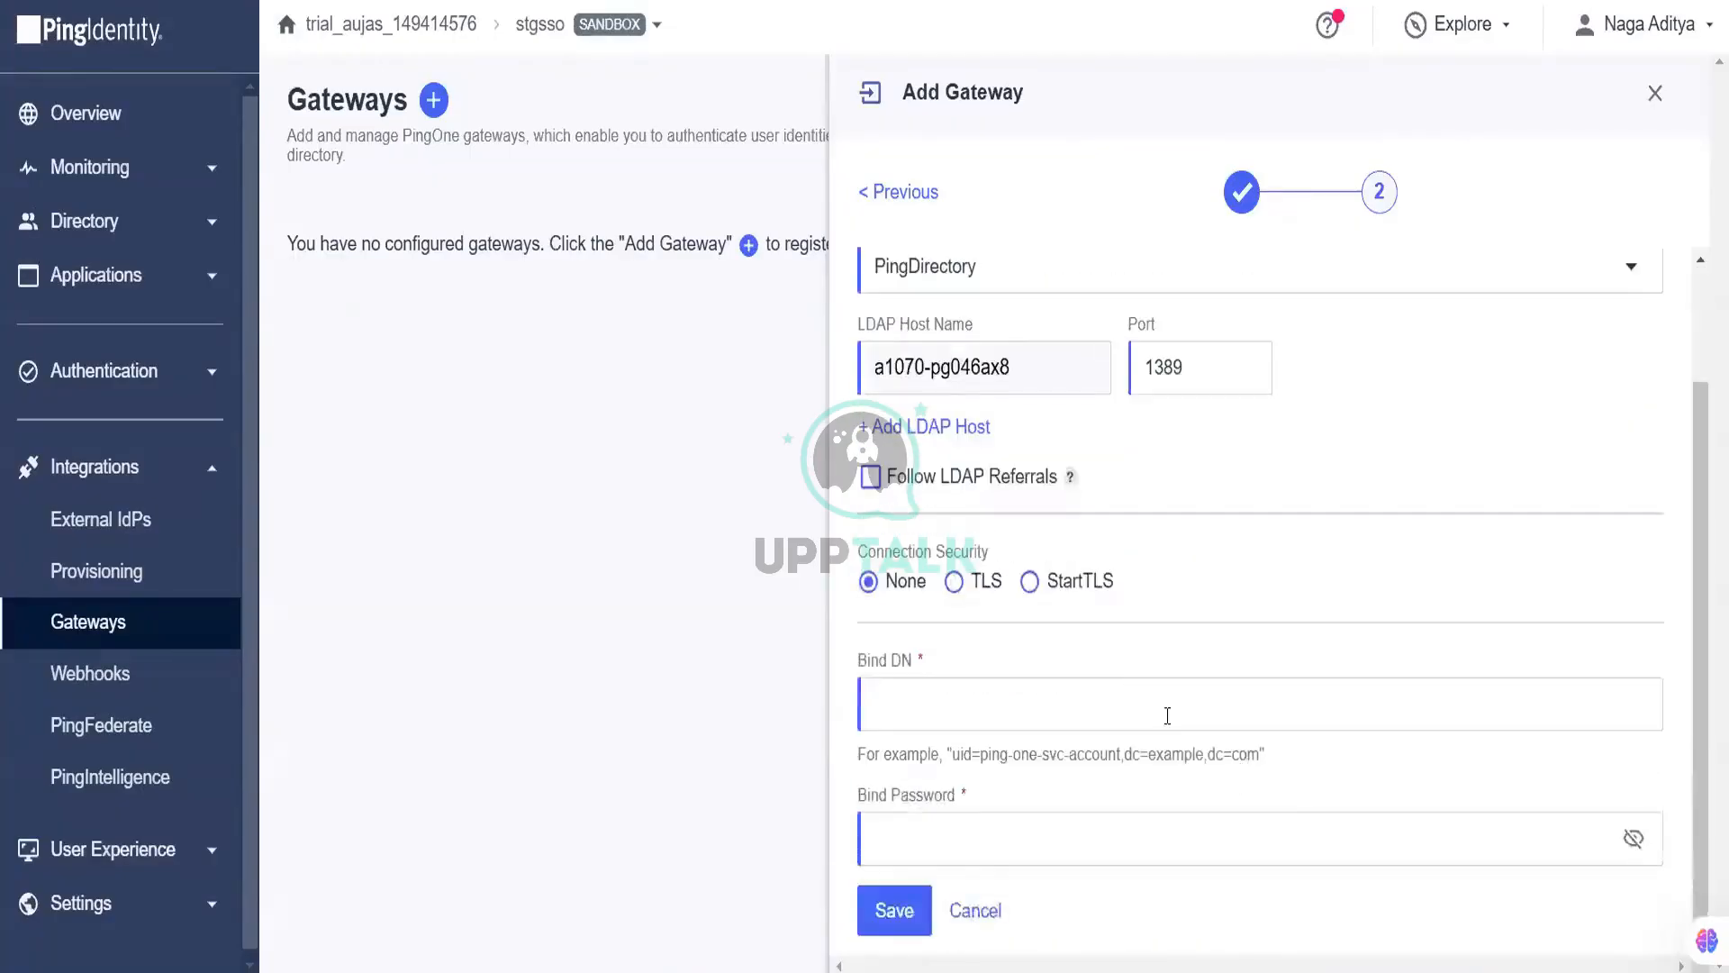
Step: Set bind DN to cn=Directory Manager, enter the bind password, and save the gateway
{"action": "left_click", "coordinate": [1141, 705]}
{"action": "type", "text": "cn=Directory manage"}
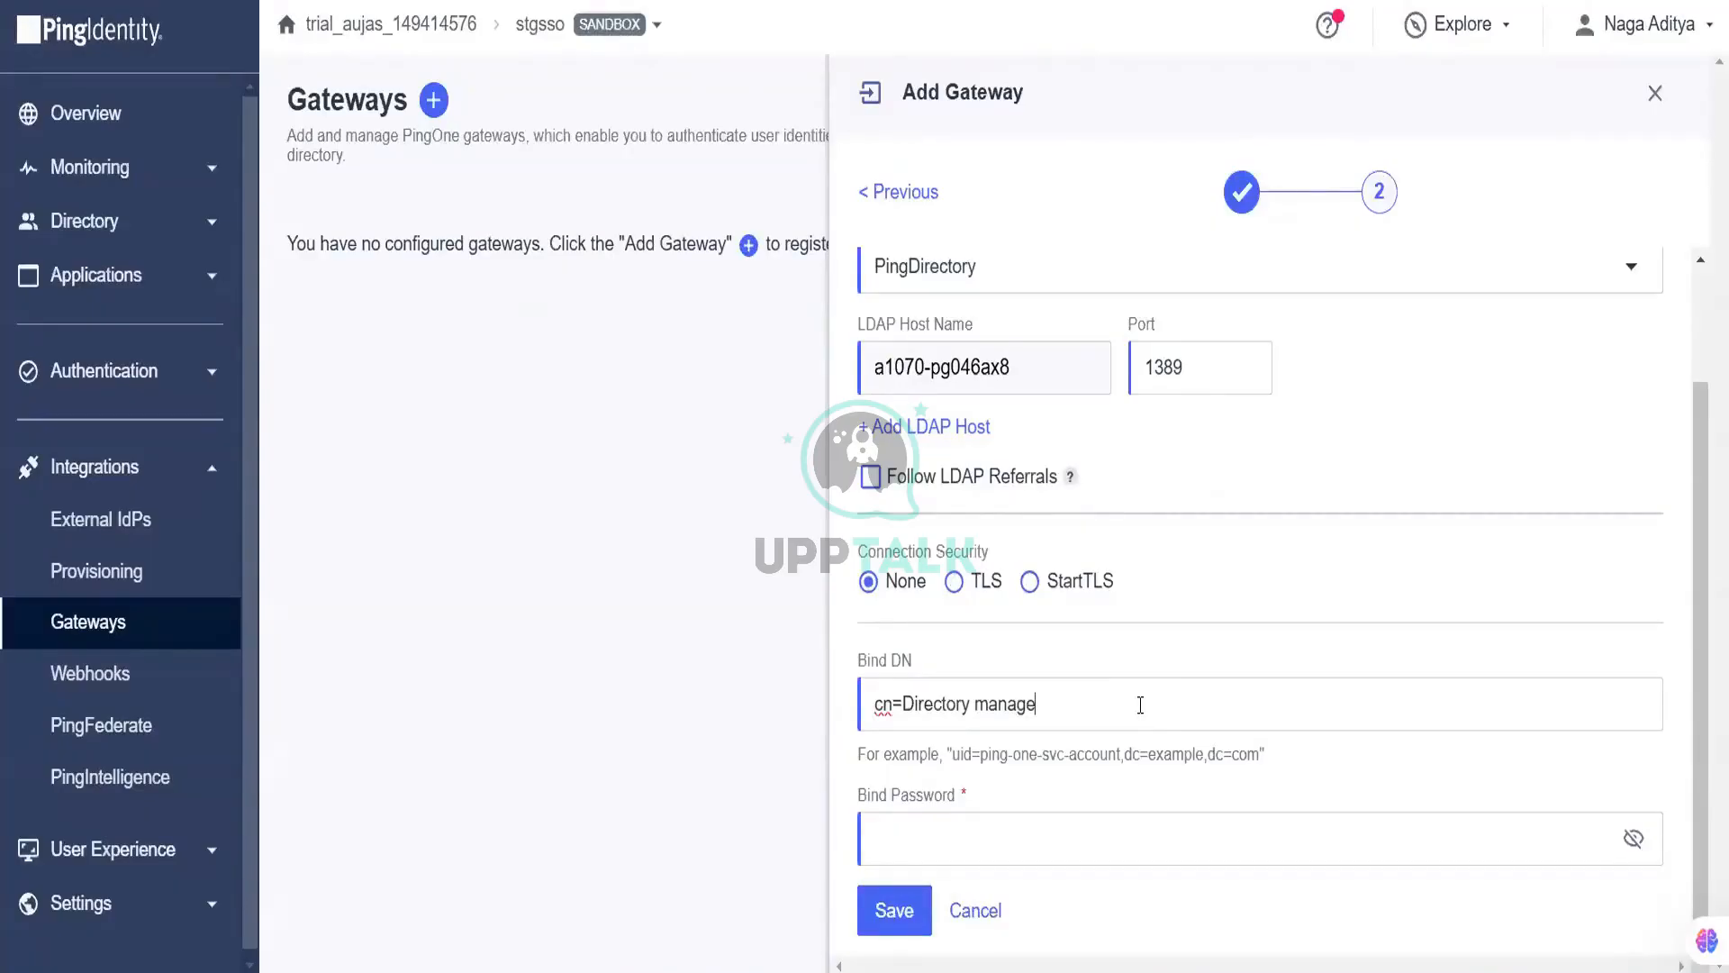
{"action": "key", "text": "BackSpace"}
{"action": "key", "text": "BackSpace"}
{"action": "key", "text": "BackSpace"}
{"action": "key", "text": "BackSpace"}
{"action": "key", "text": "BackSpace"}
{"action": "key", "text": "BackSpace"}
{"action": "type", "text": "Manager"}
{"action": "key", "text": "Tab"}
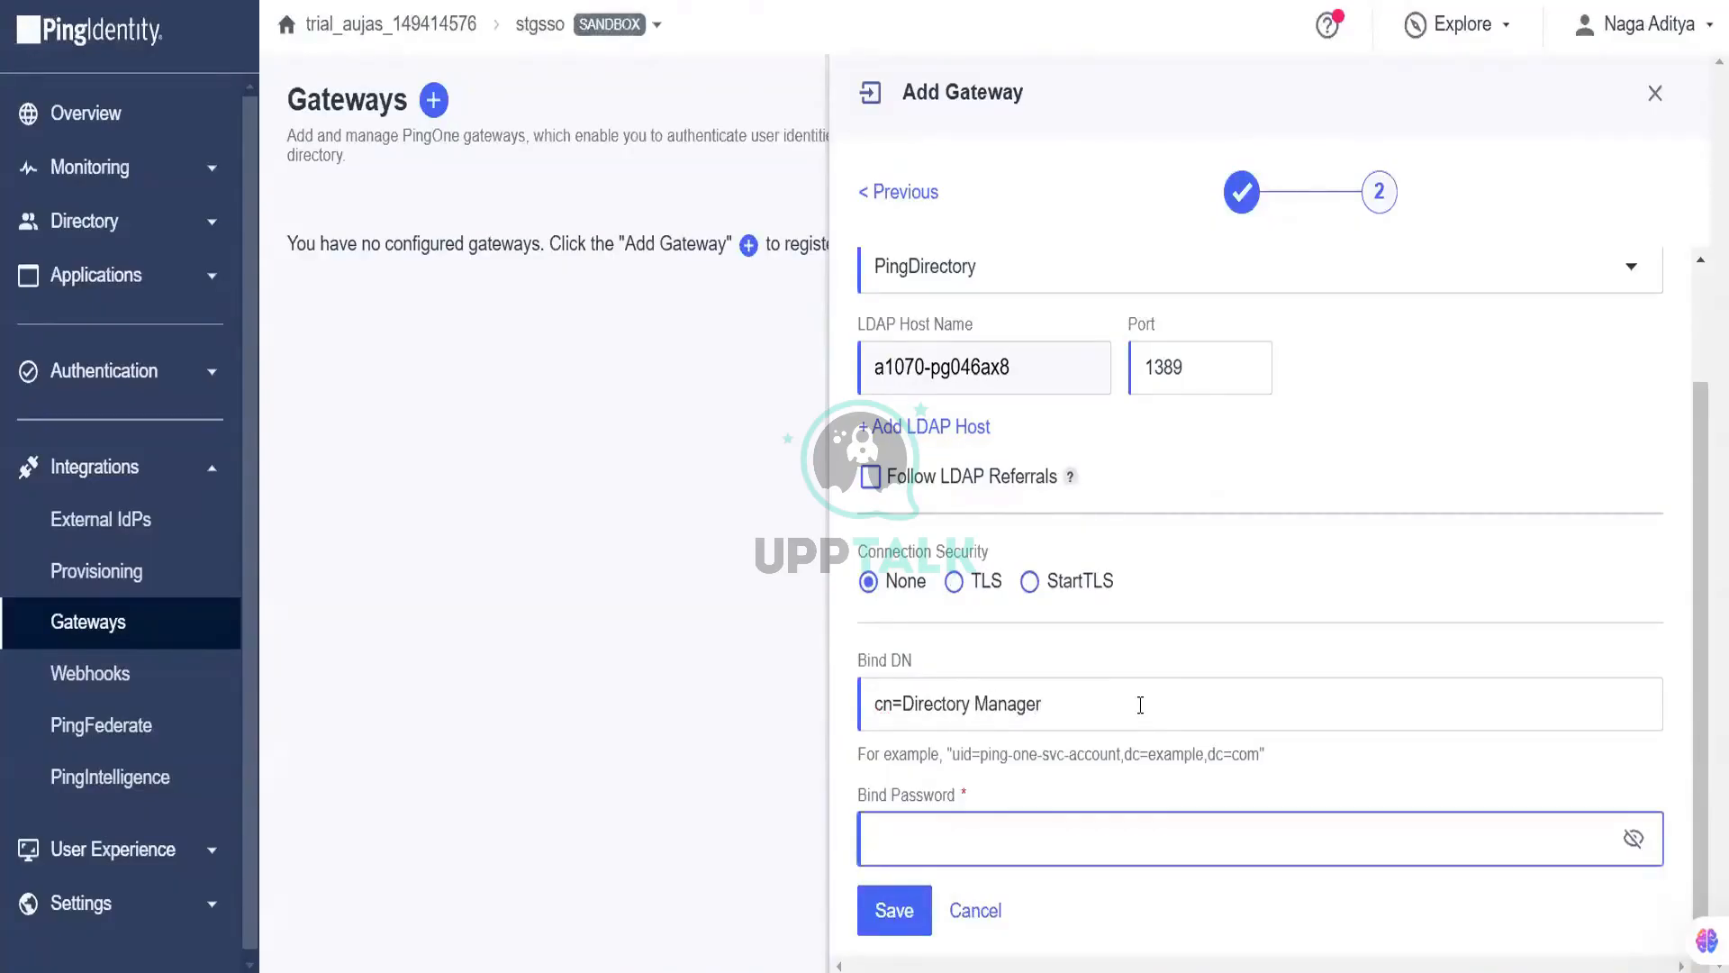
{"action": "type", "text": "•••••••••"}
{"action": "mouse_move", "coordinate": [1264, 972]}
{"action": "left_click", "coordinate": [1635, 839]}
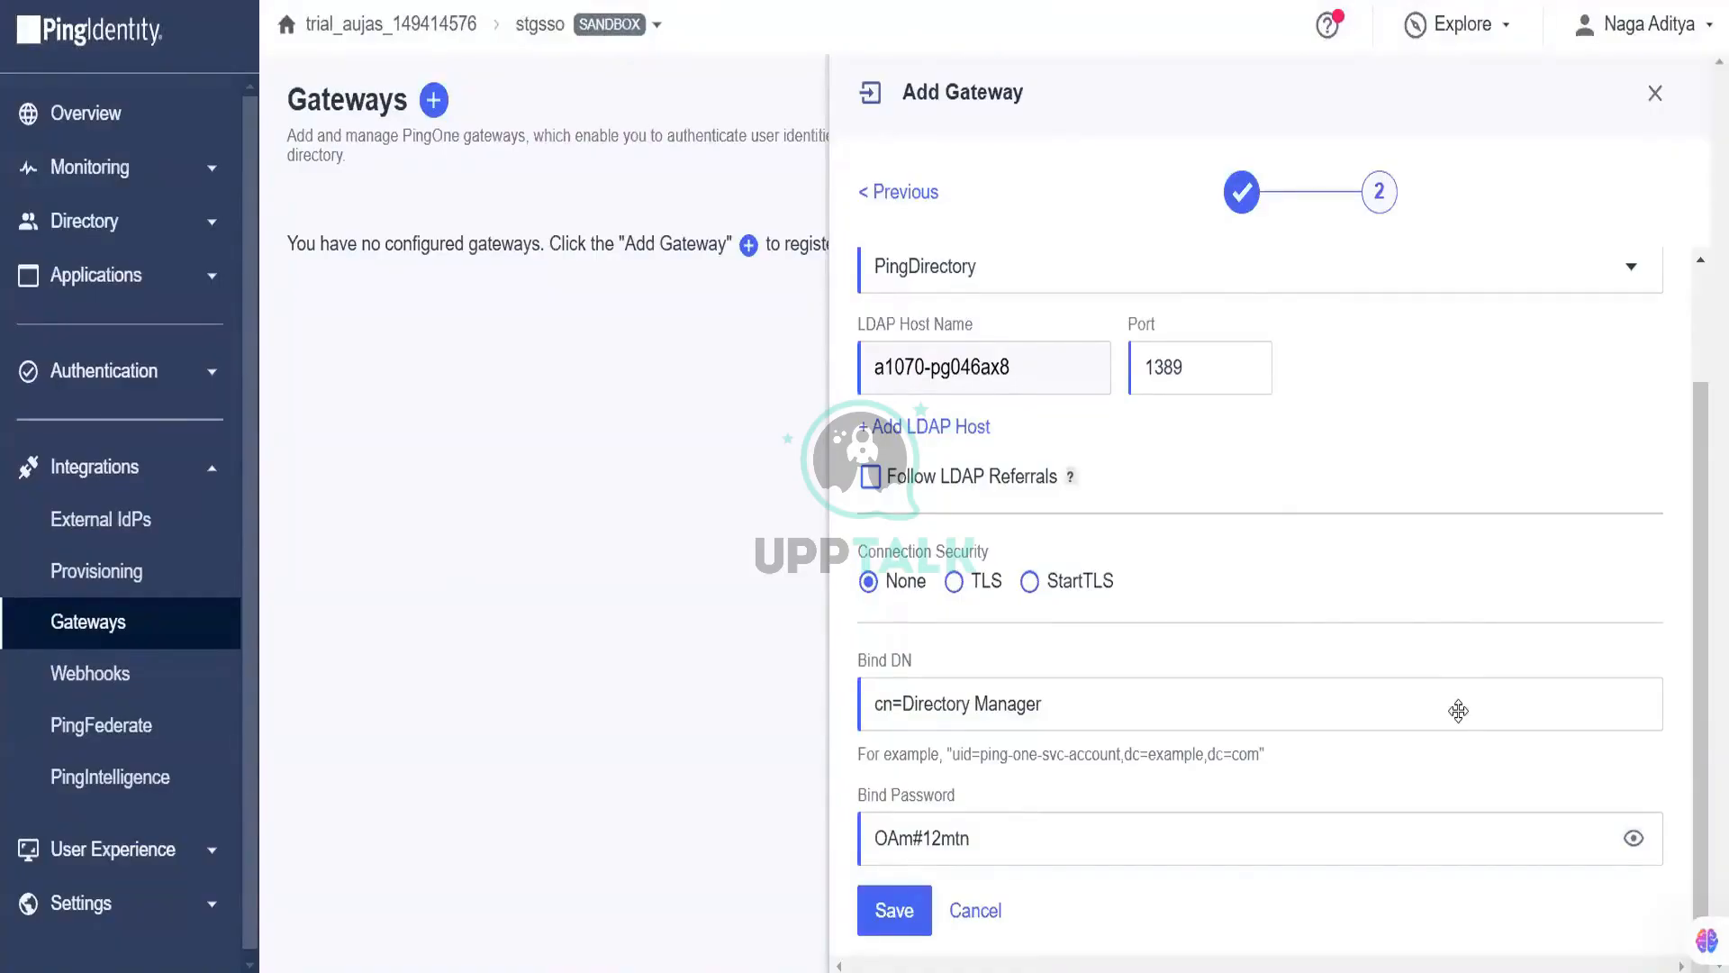
{"action": "left_click", "coordinate": [910, 913]}
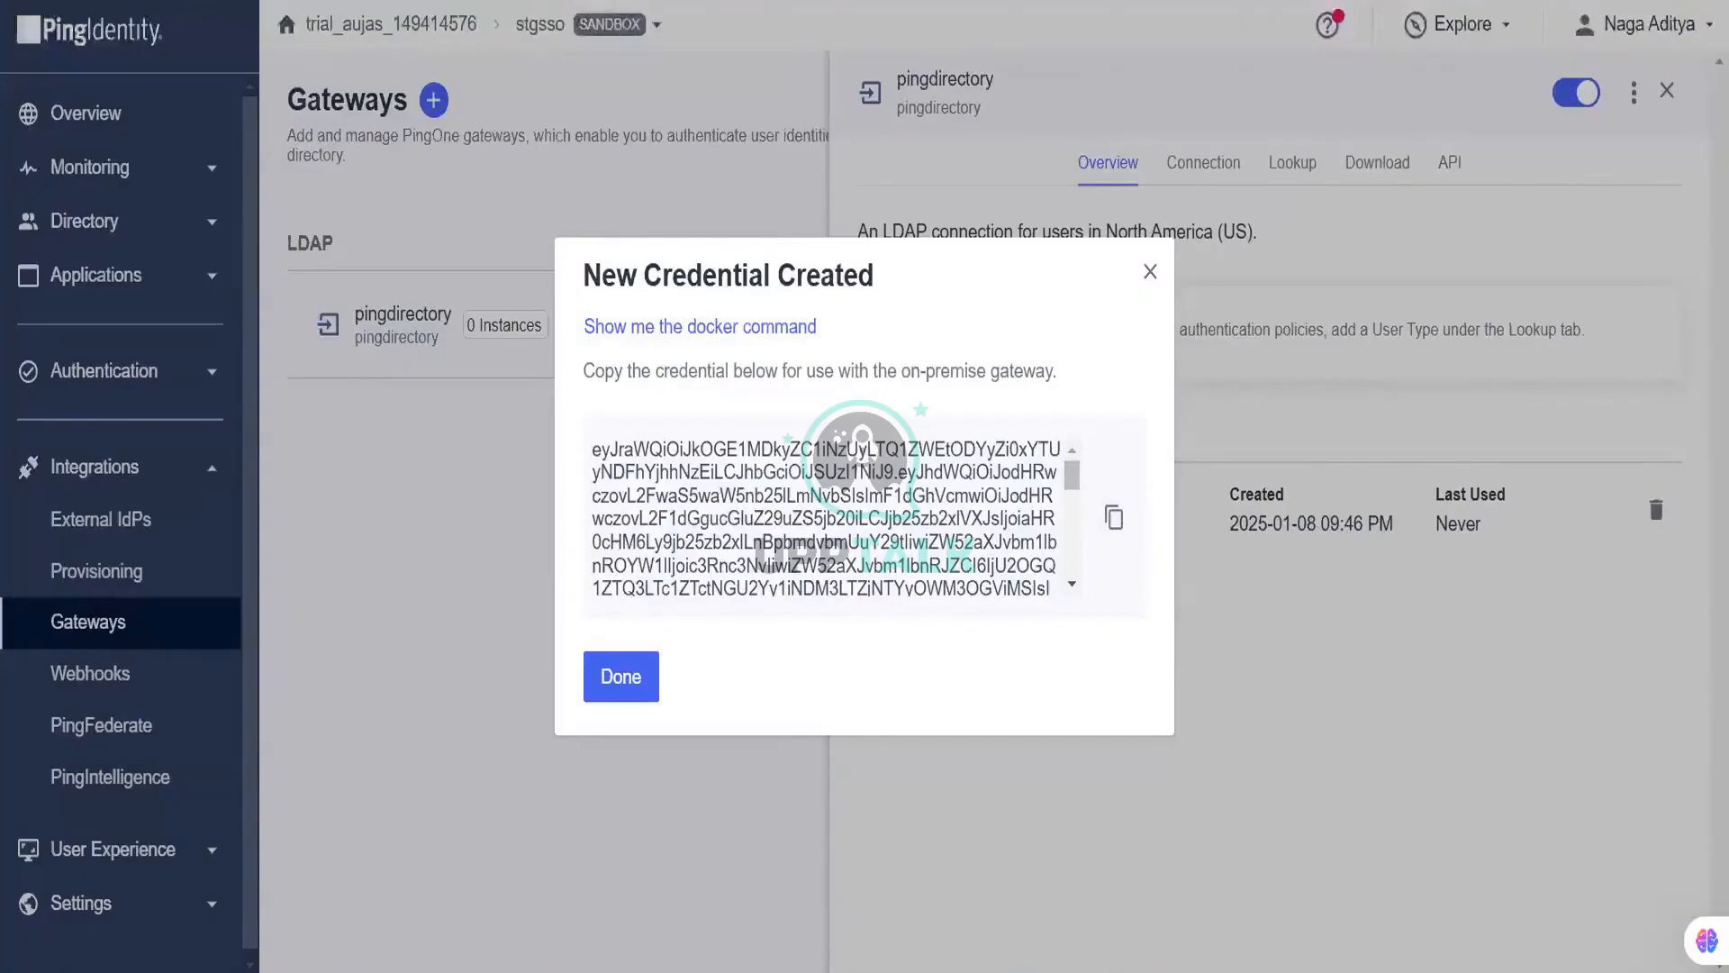
Step: Switch from the new gateway credential to the PingOne.txt notes in Notepad++
{"action": "key", "text": "alt+Tab"}
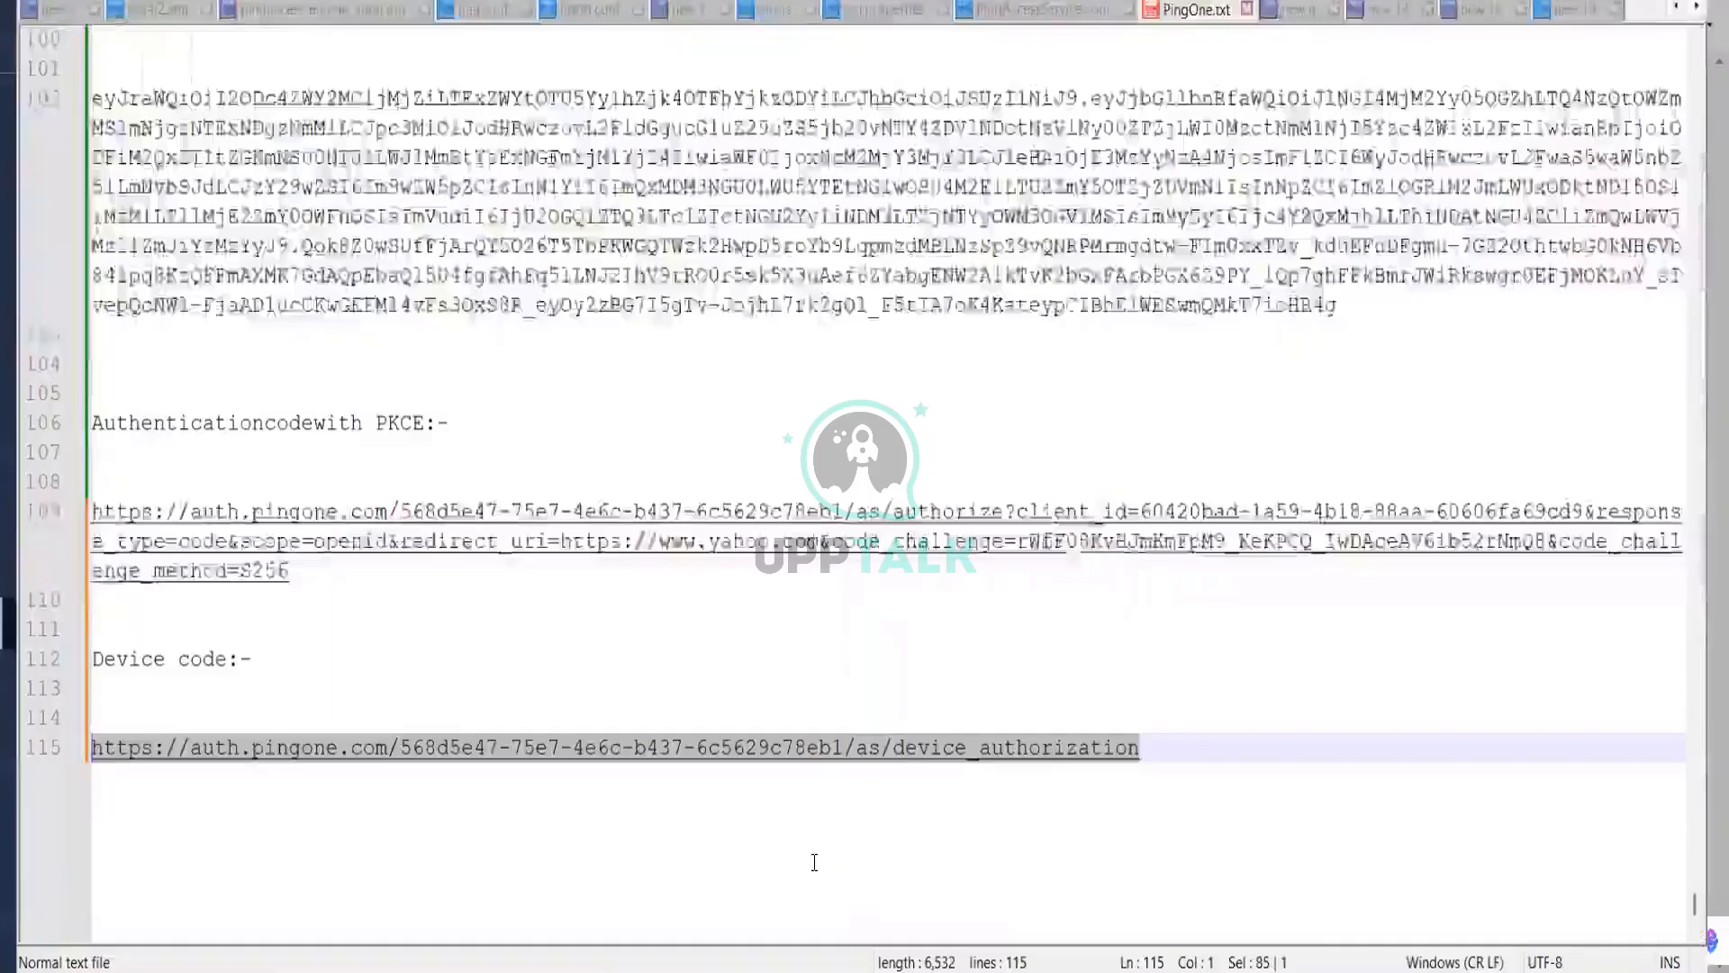
Step: Add a 'Gateway LDAP integration' heading at the end of PingOne.txt and paste the credential below it
{"action": "scroll", "coordinate": [843, 518], "scroll_direction": "down", "scroll_amount": 7}
{"action": "left_click", "coordinate": [843, 518]}
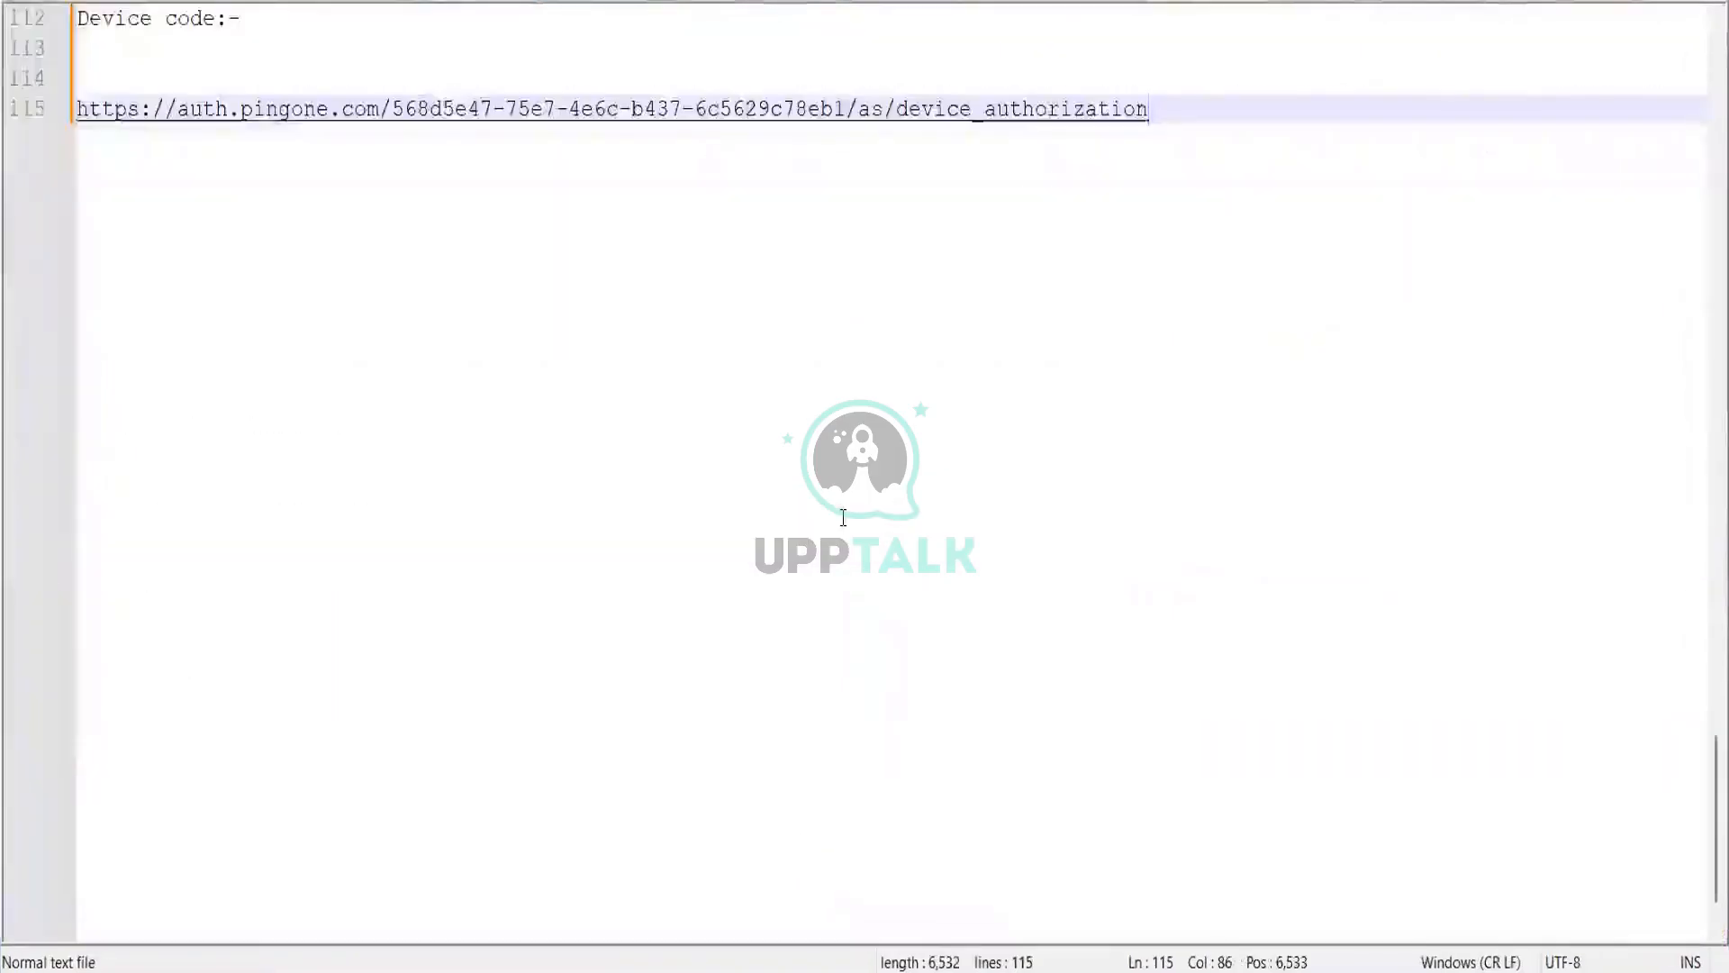
{"action": "key", "text": "Return"}
{"action": "key", "text": "Return"}
{"action": "key", "text": "Return"}
{"action": "key", "text": "Return"}
{"action": "key", "text": "Return"}
{"action": "key", "text": "Return"}
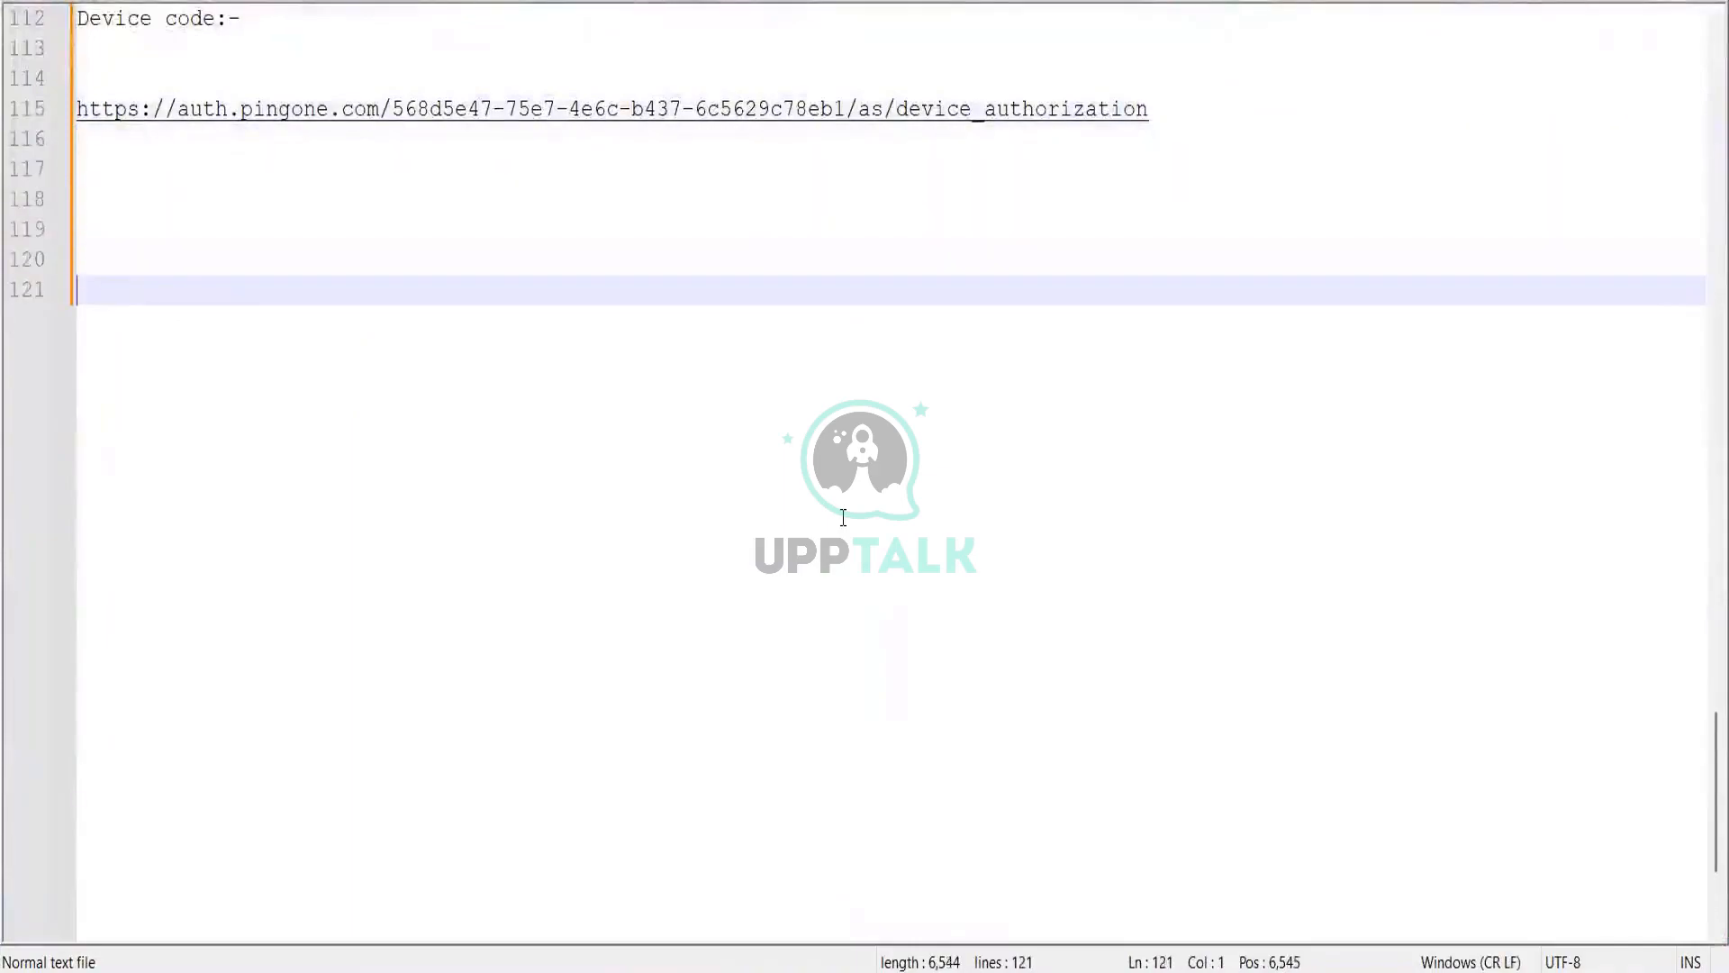
{"action": "type", "text": "G"}
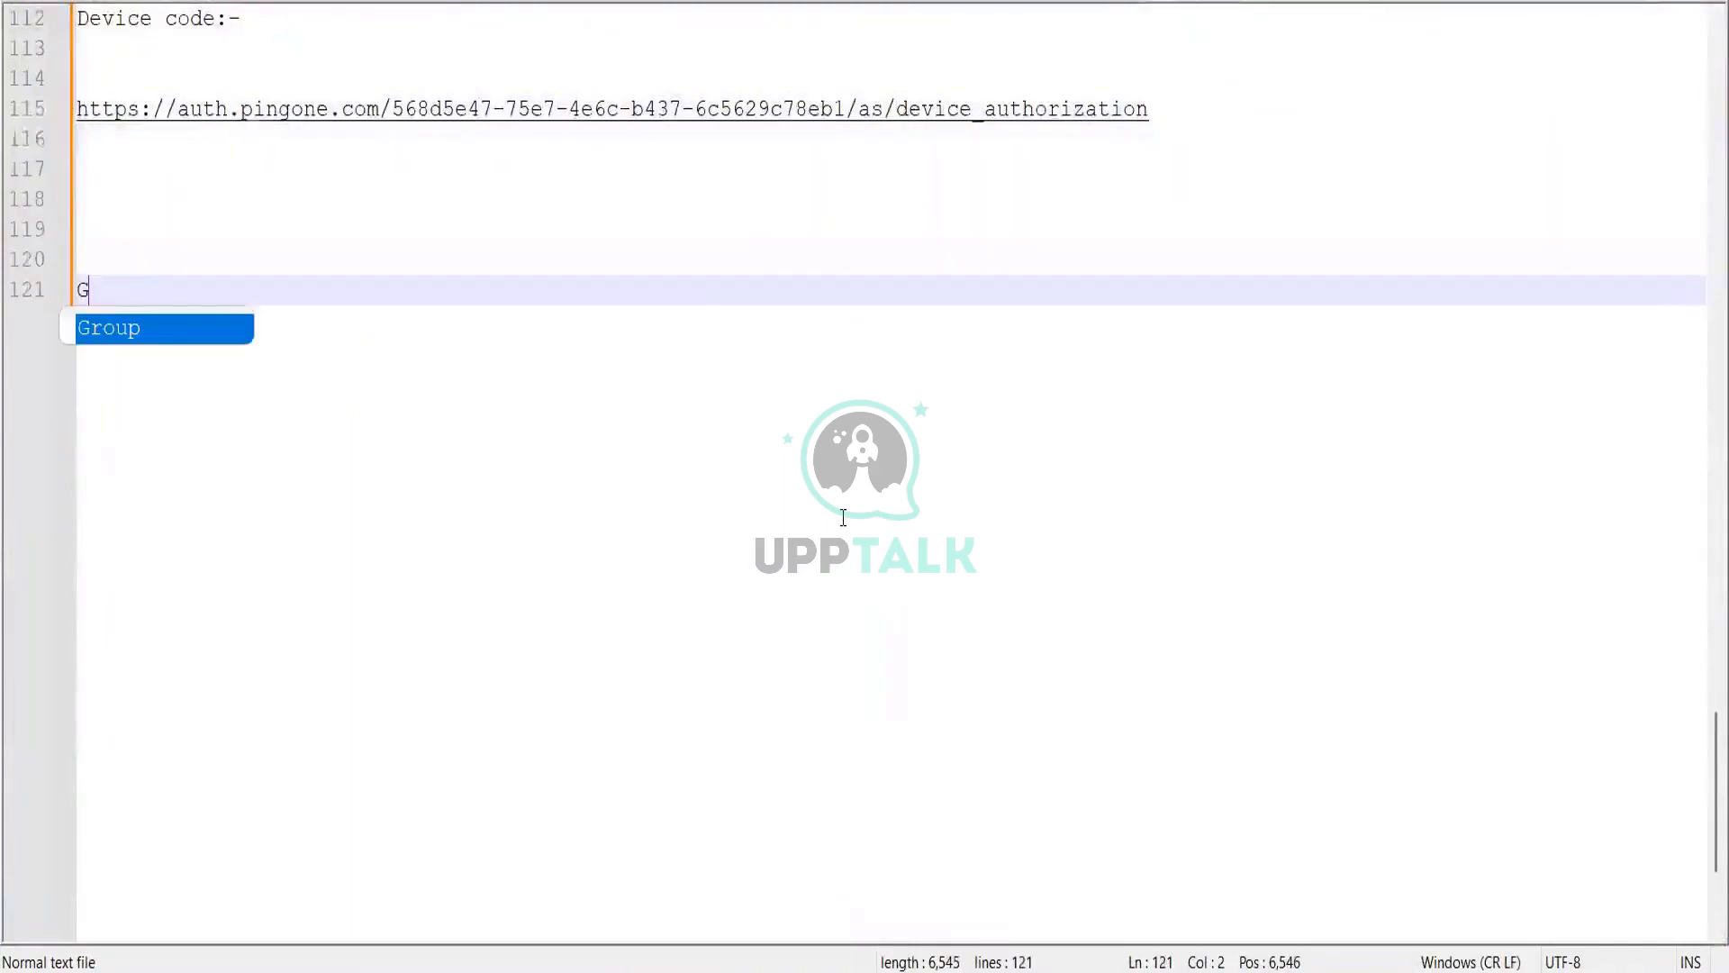
{"action": "type", "text": "a"}
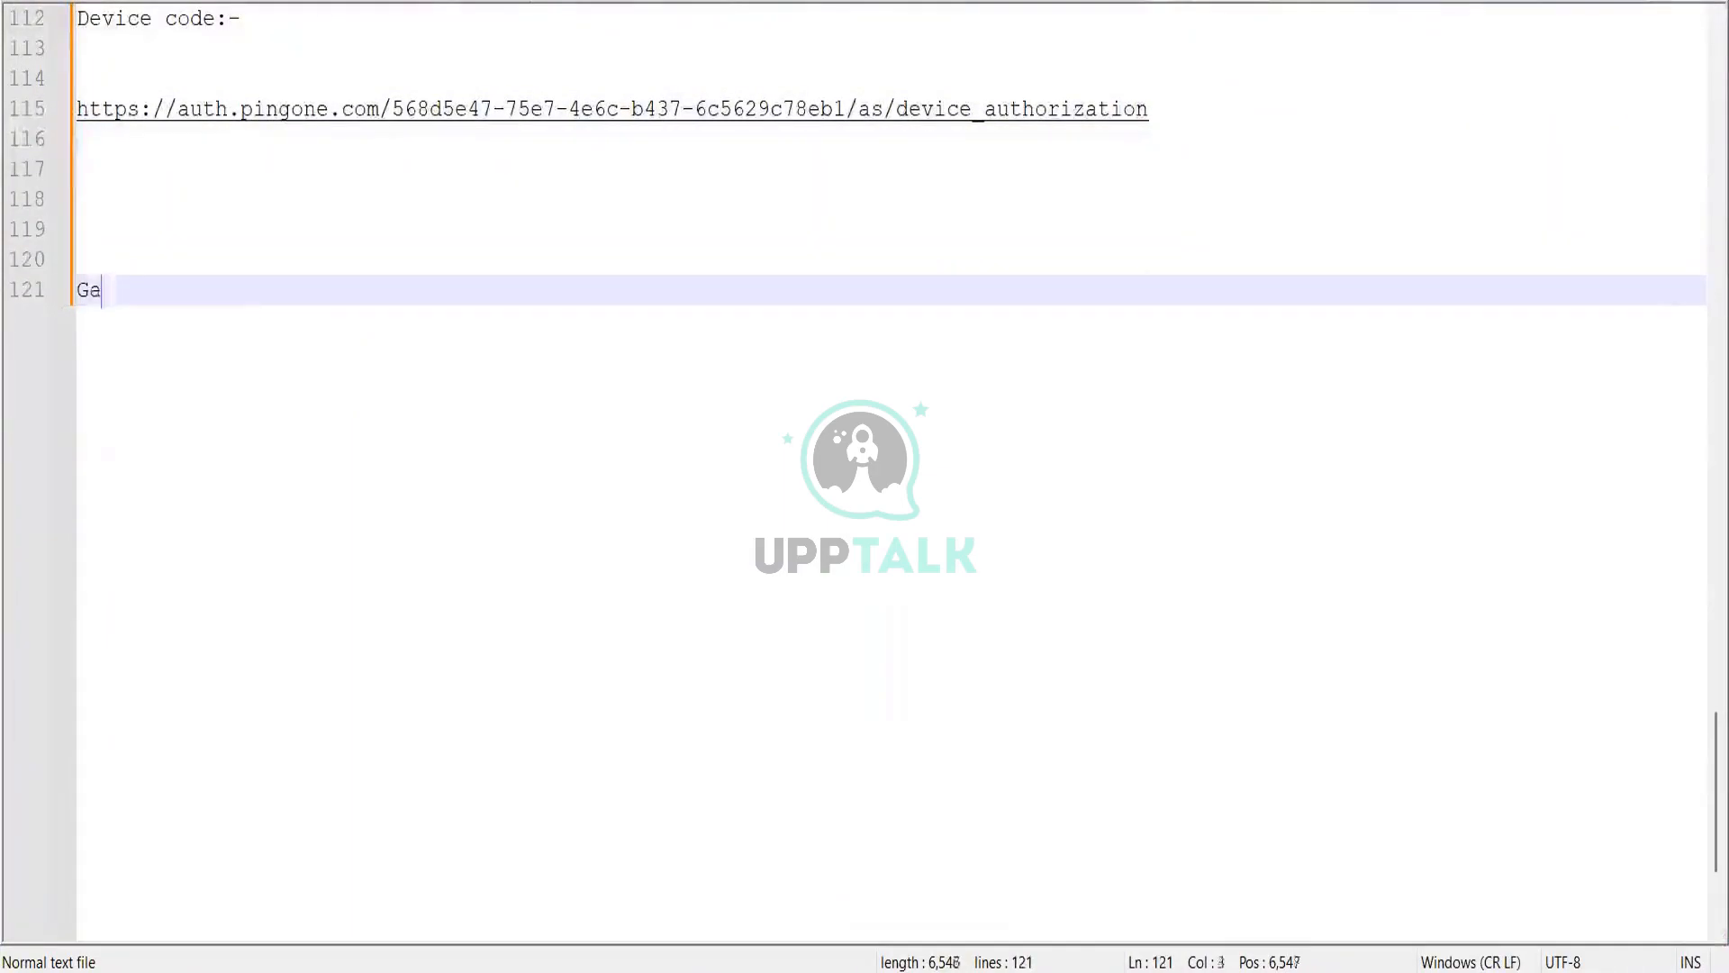
{"action": "type", "text": "teway"}
{"action": "key", "text": "BackSpace"}
{"action": "type", "text": "y"}
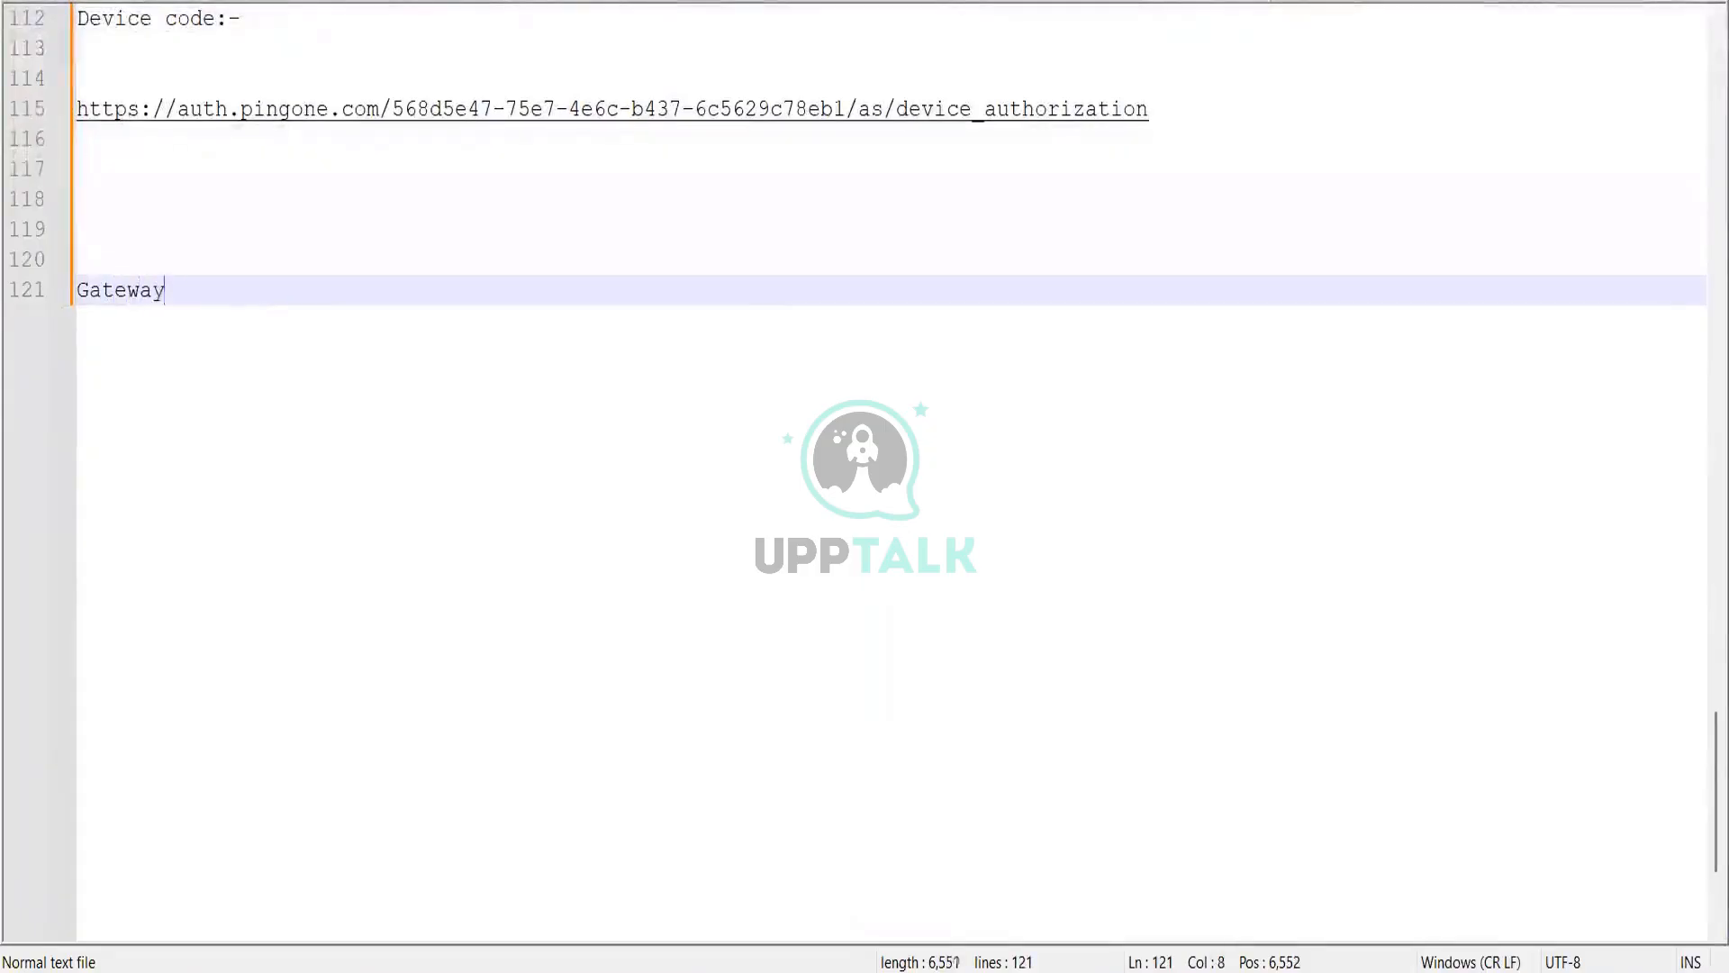
{"action": "type", "text": " LDAP inte"}
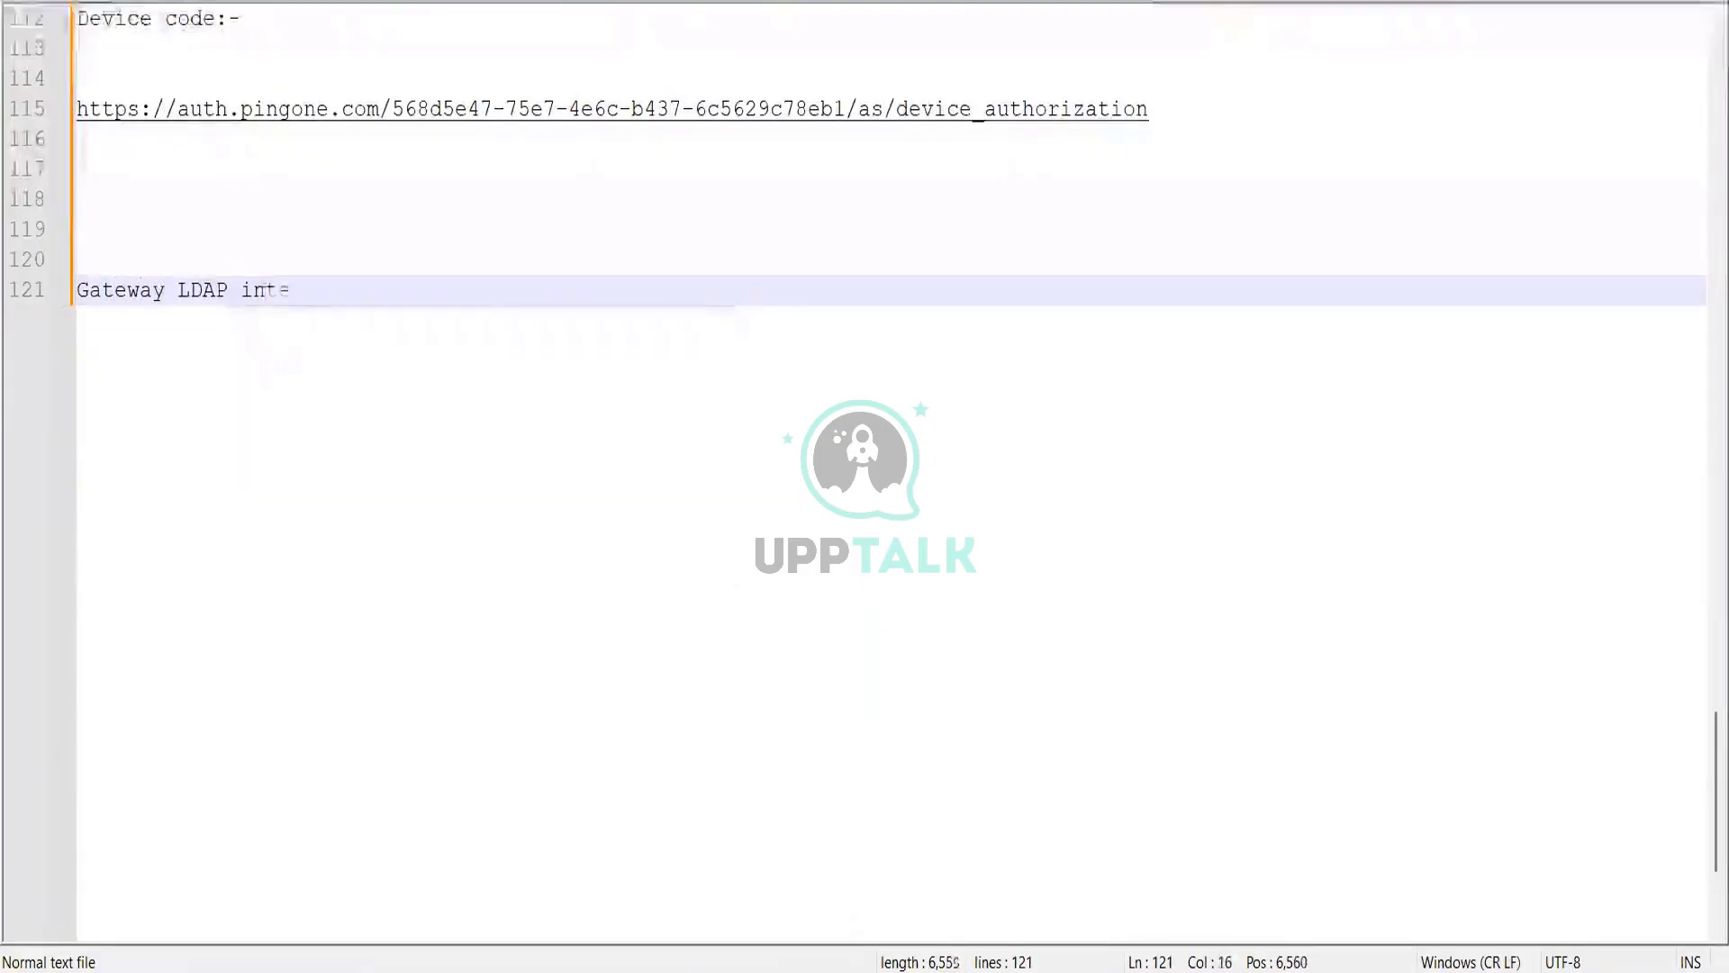
{"action": "type", "text": "gration"}
{"action": "key", "text": "Return"}
{"action": "key", "text": "Return"}
{"action": "key", "text": "Return"}
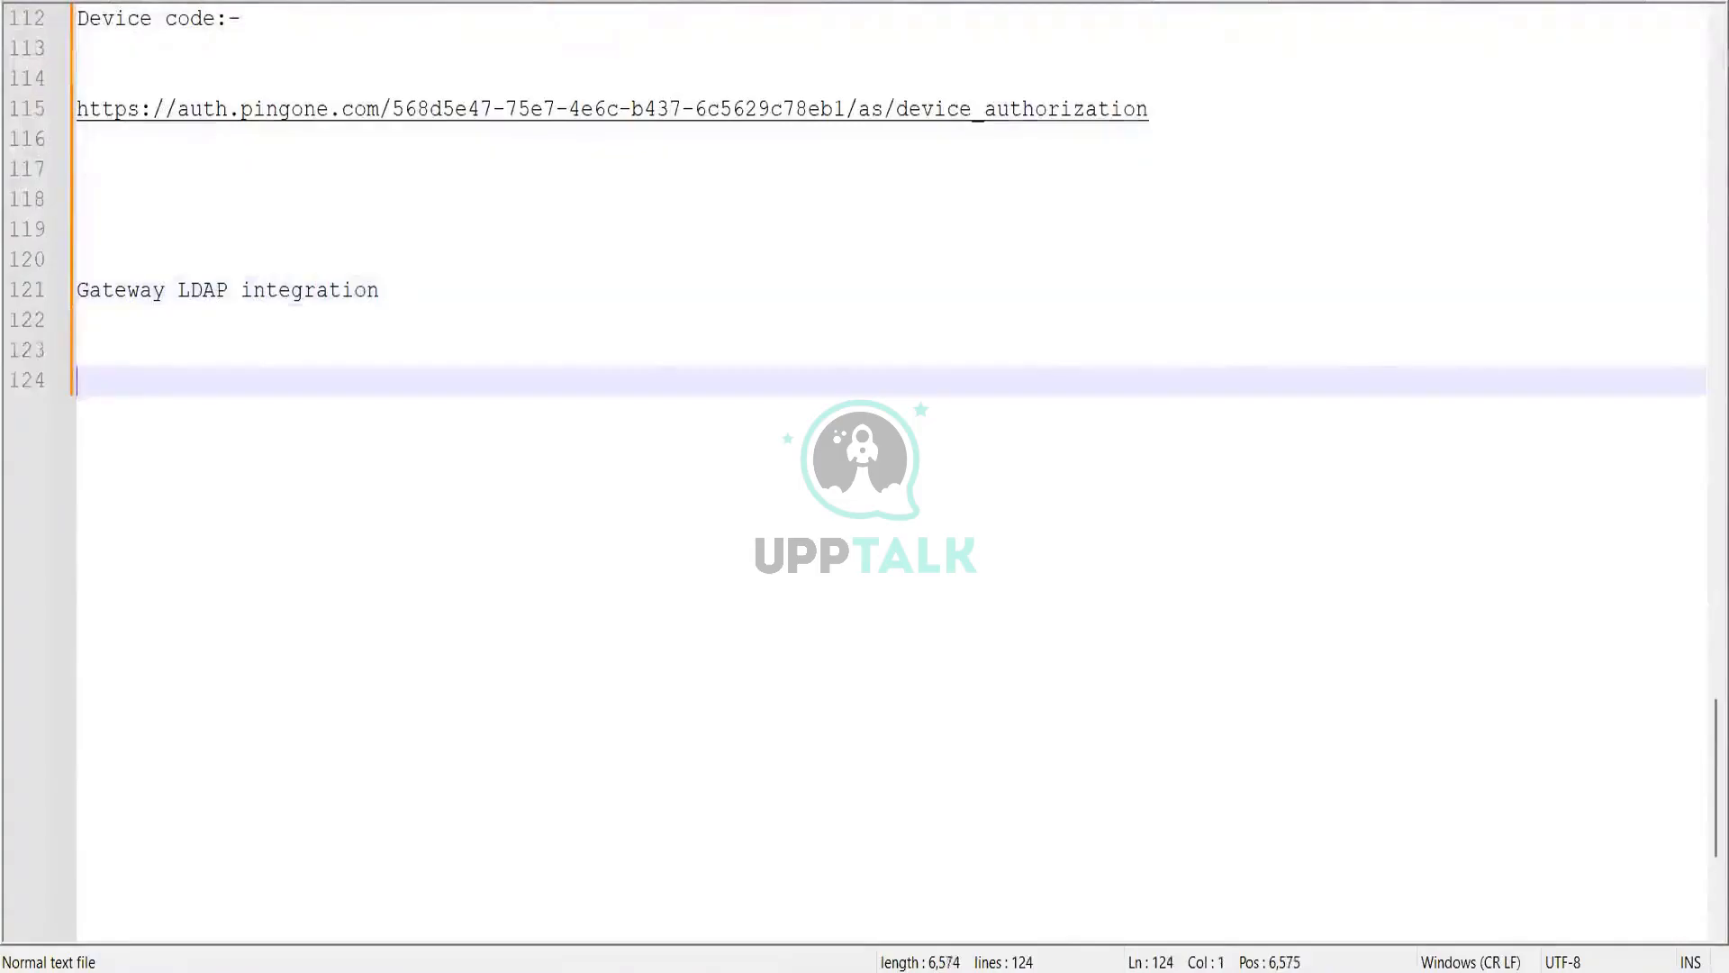
{"action": "key", "text": "ctrl+v"}
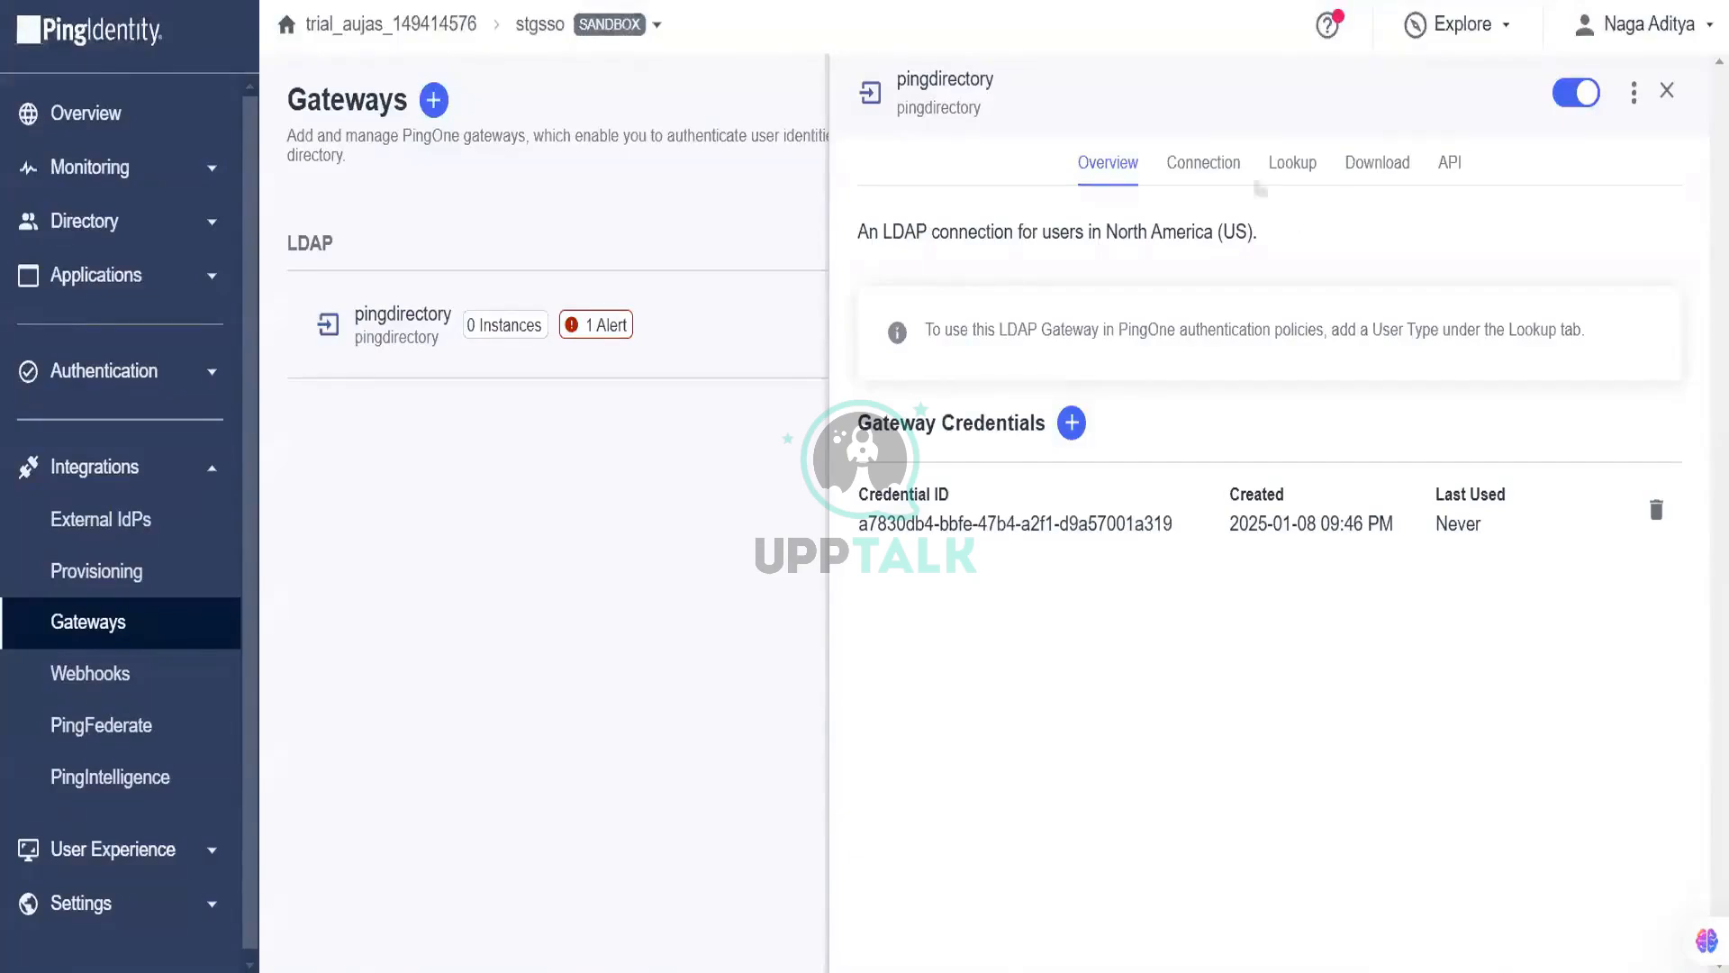
Step: Copy the Standalone setup instructions from the gateway's Download tab
{"action": "left_click", "coordinate": [1236, 166]}
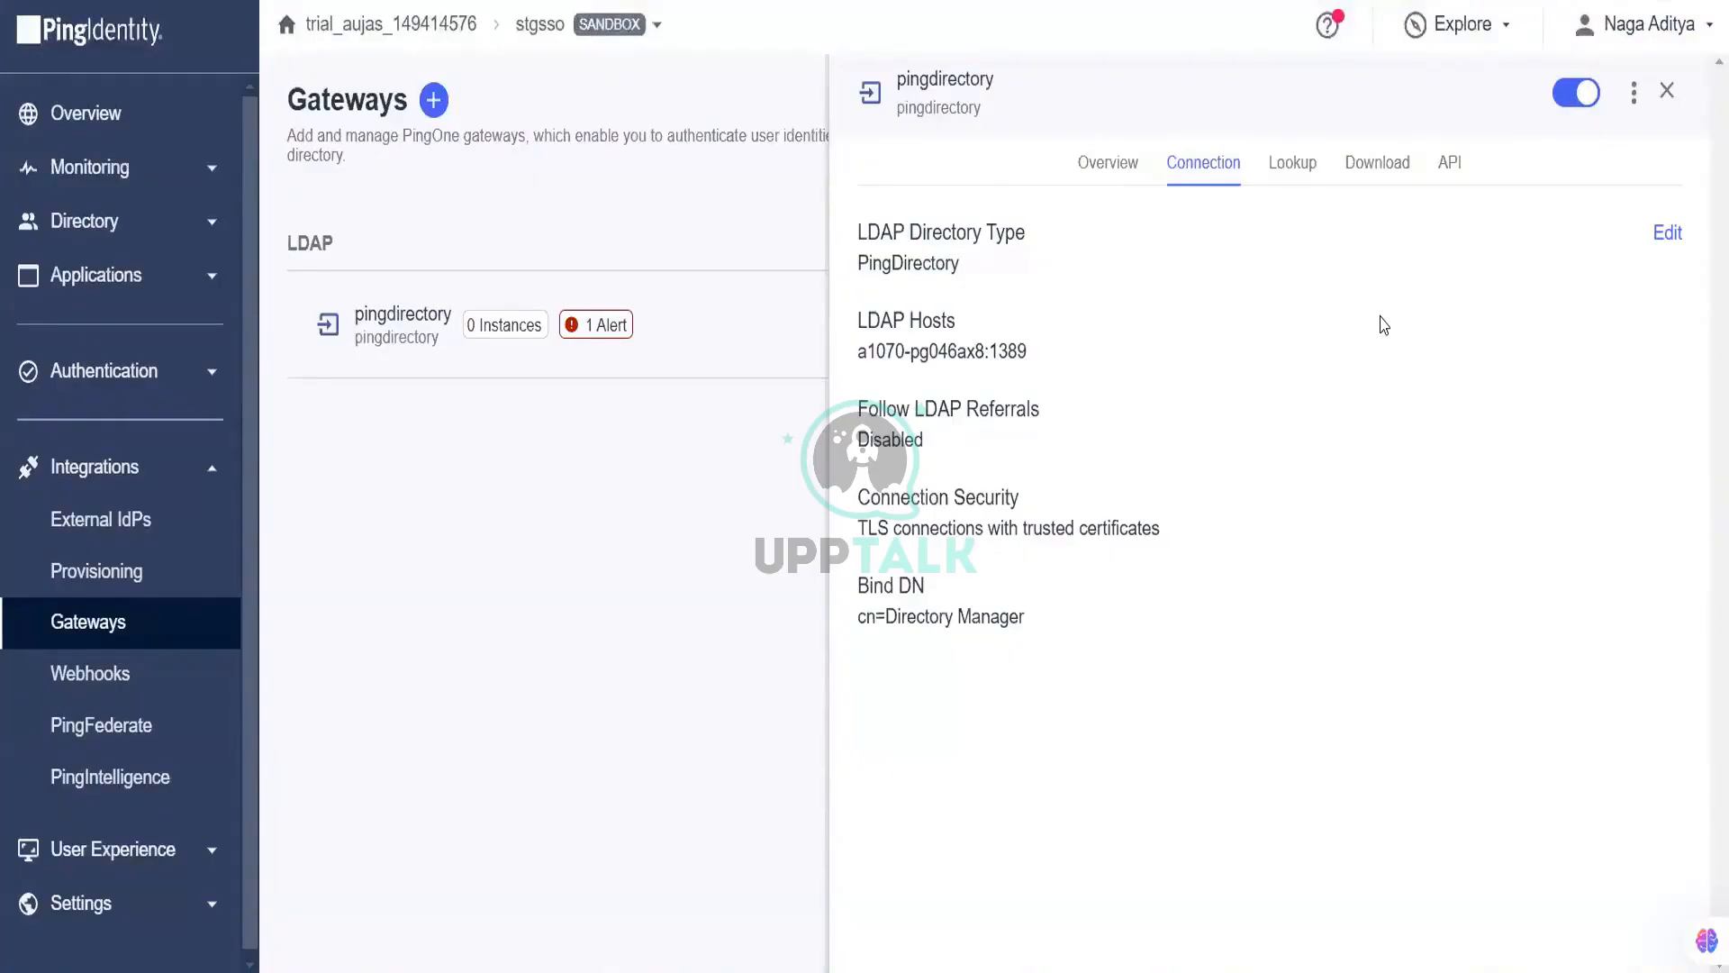
{"action": "left_click", "coordinate": [1401, 164]}
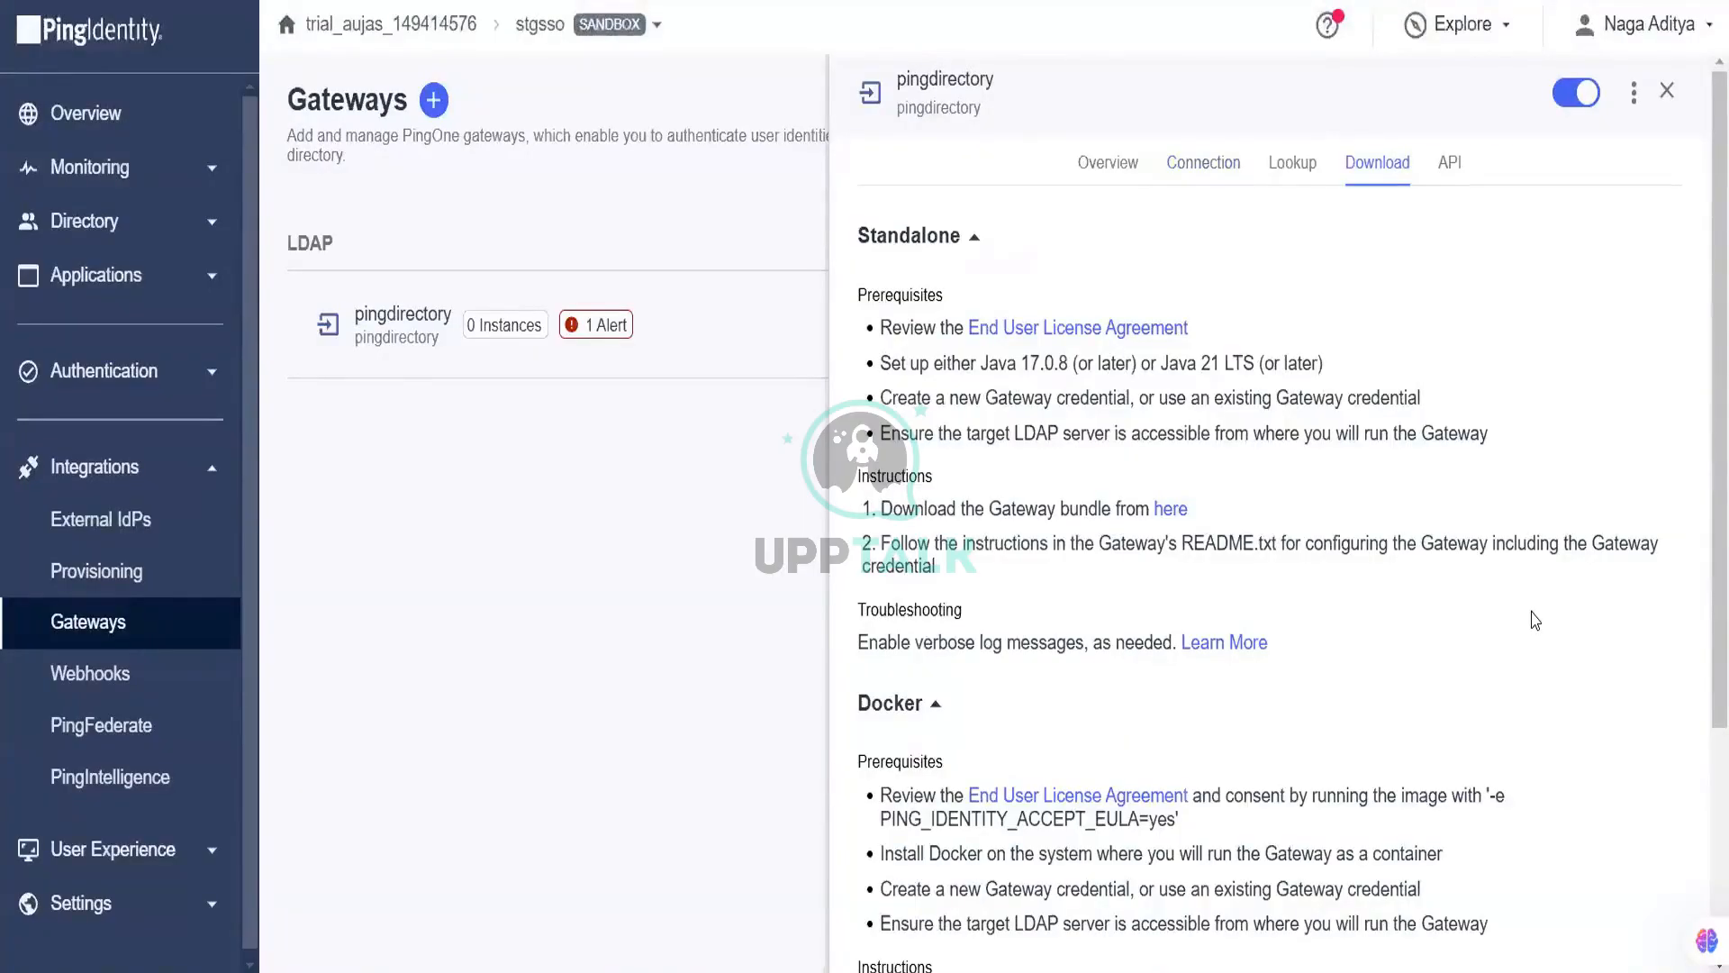
{"action": "scroll", "coordinate": [1486, 665], "scroll_direction": "down", "scroll_amount": 3}
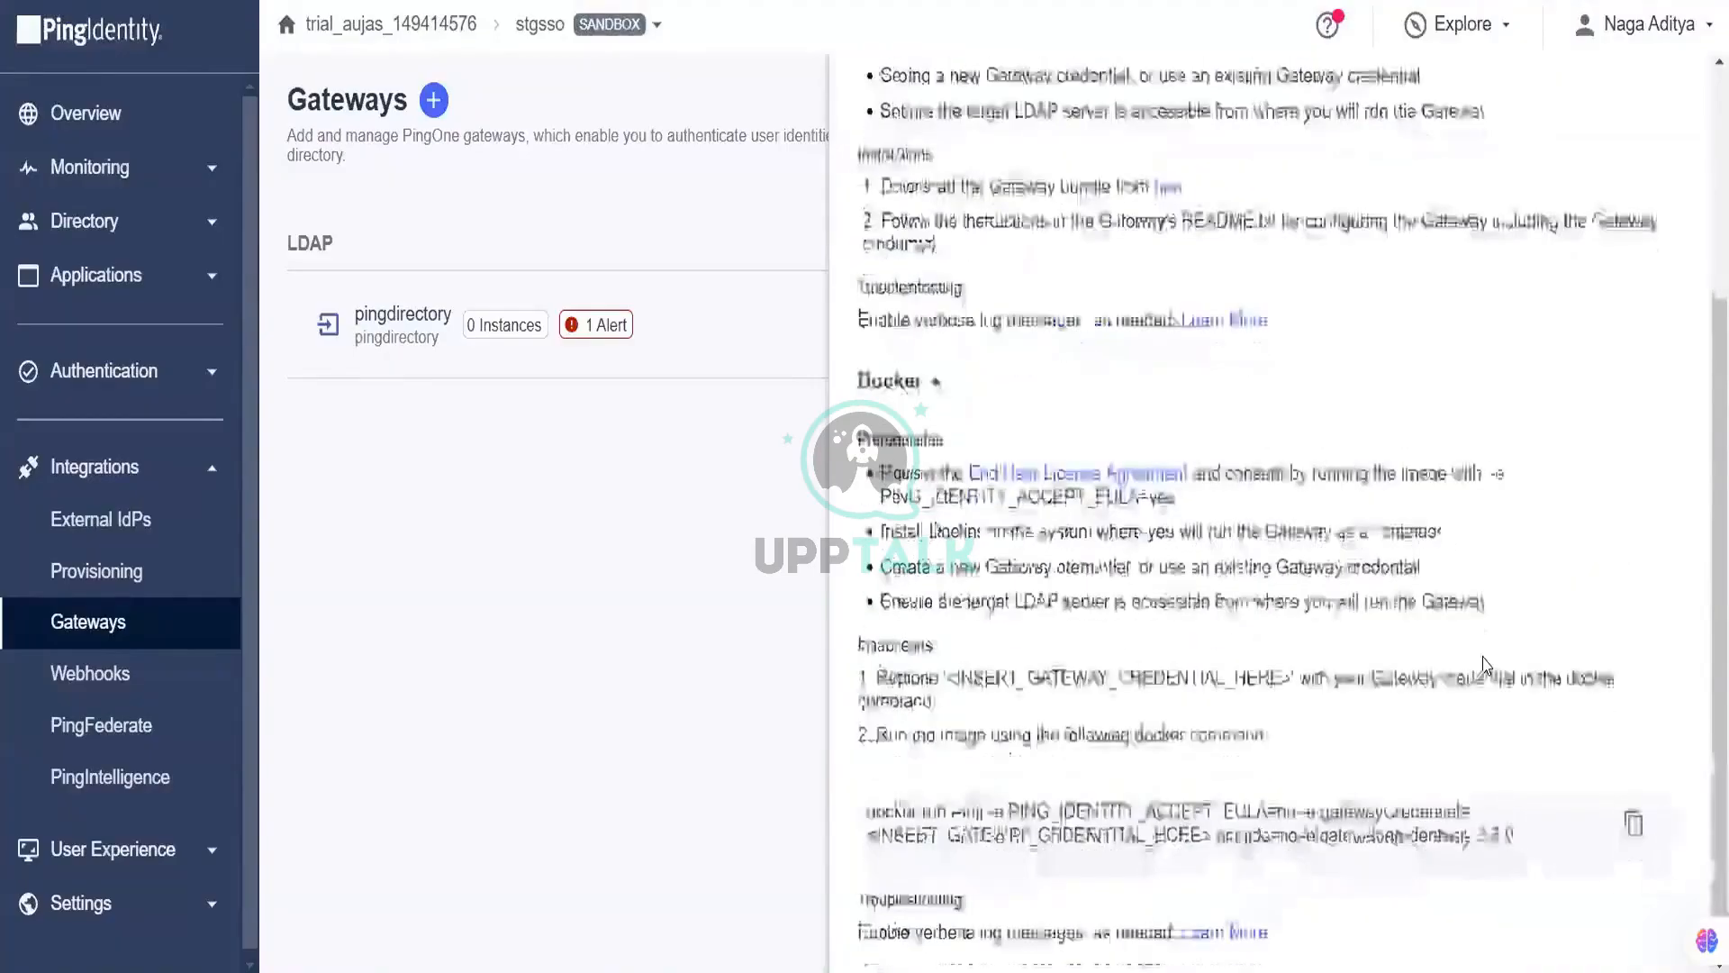
{"action": "scroll", "coordinate": [1486, 665], "scroll_direction": "up", "scroll_amount": 4}
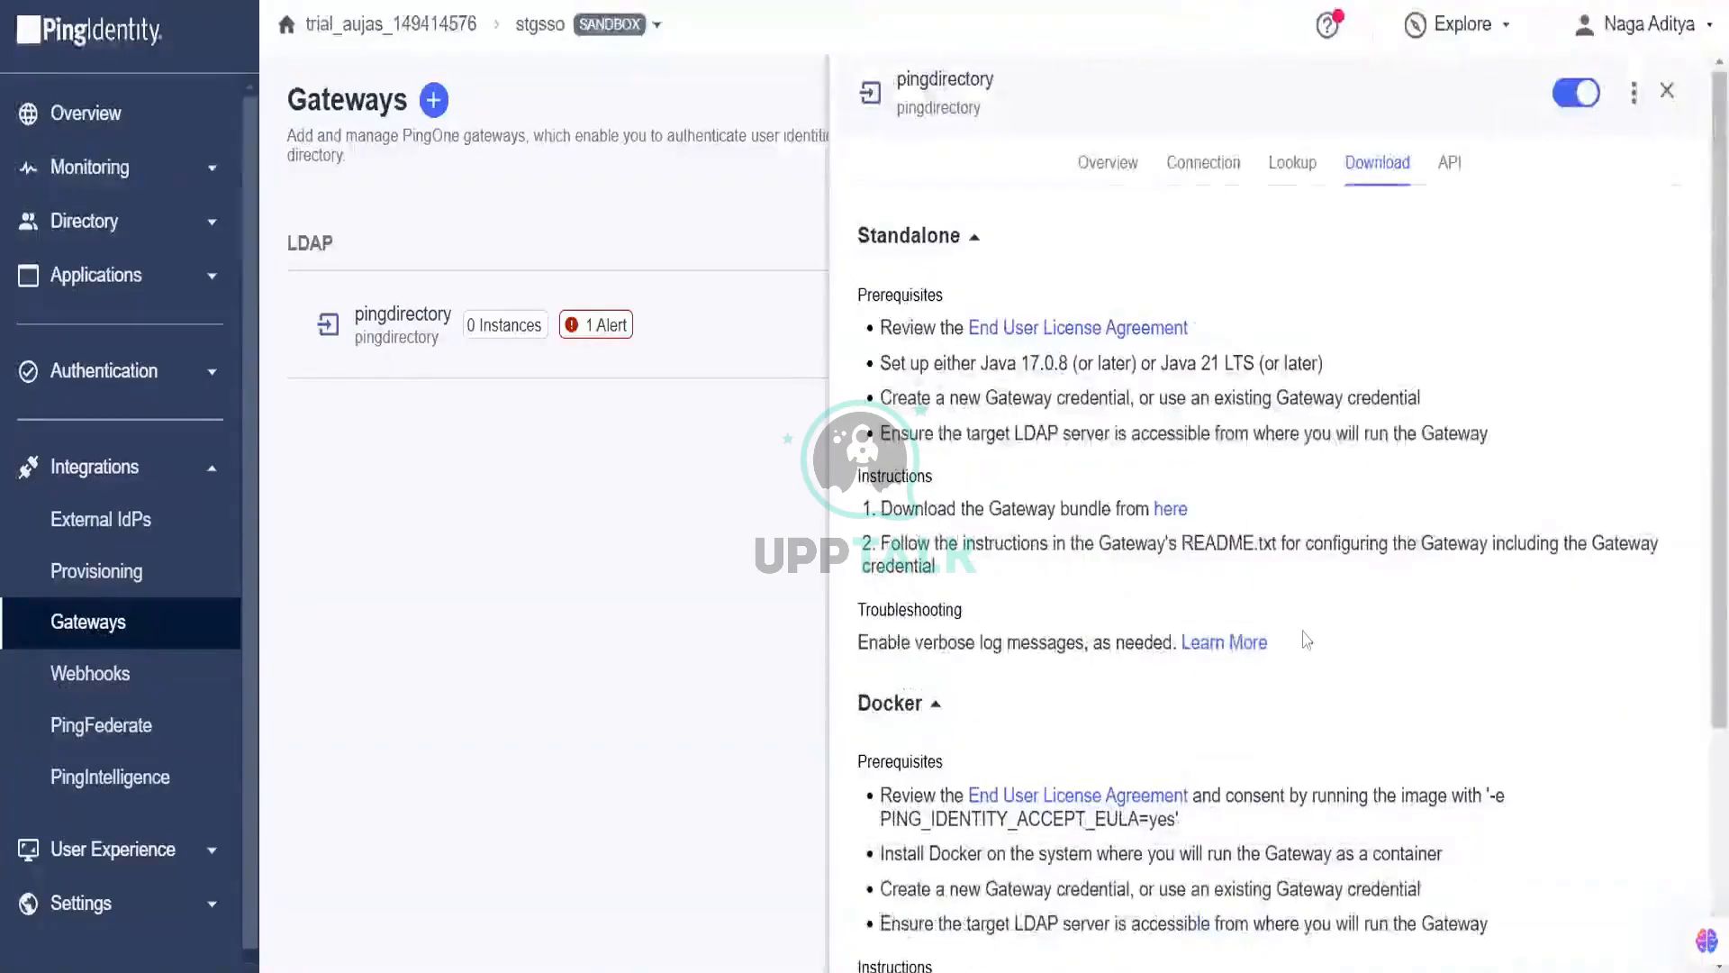
{"action": "left_click_drag", "start_coordinate": [1297, 641], "coordinate": [875, 242]}
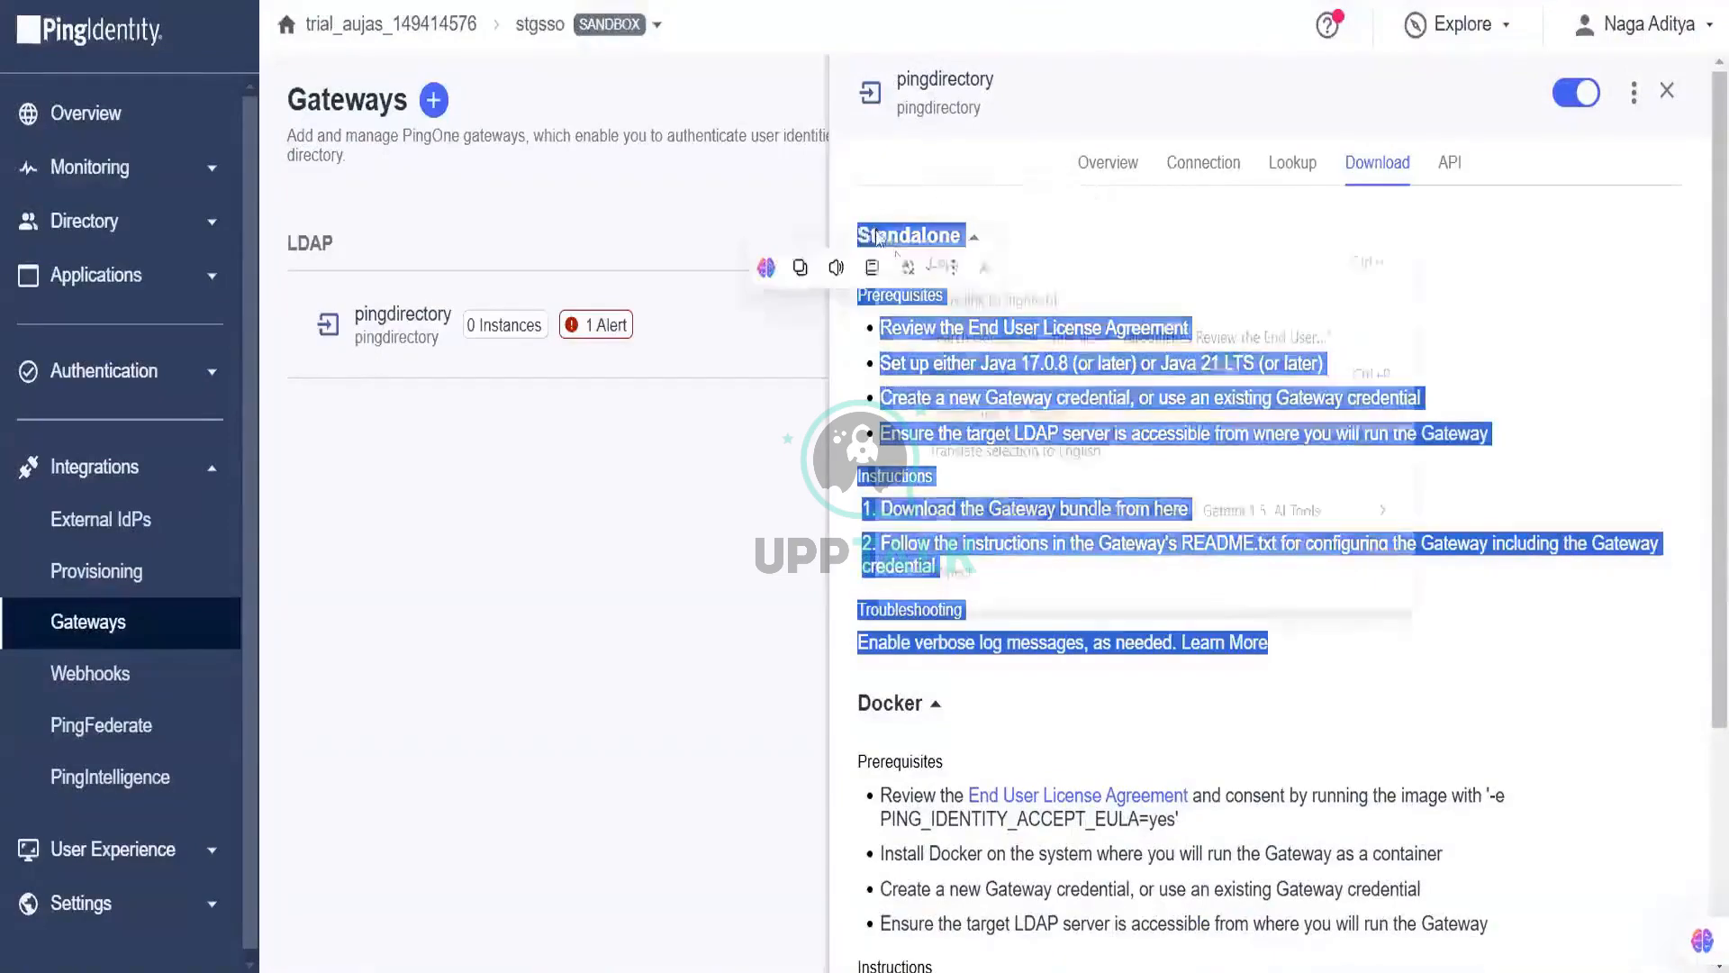
{"action": "right_click", "coordinate": [878, 248]}
{"action": "left_click", "coordinate": [900, 259]}
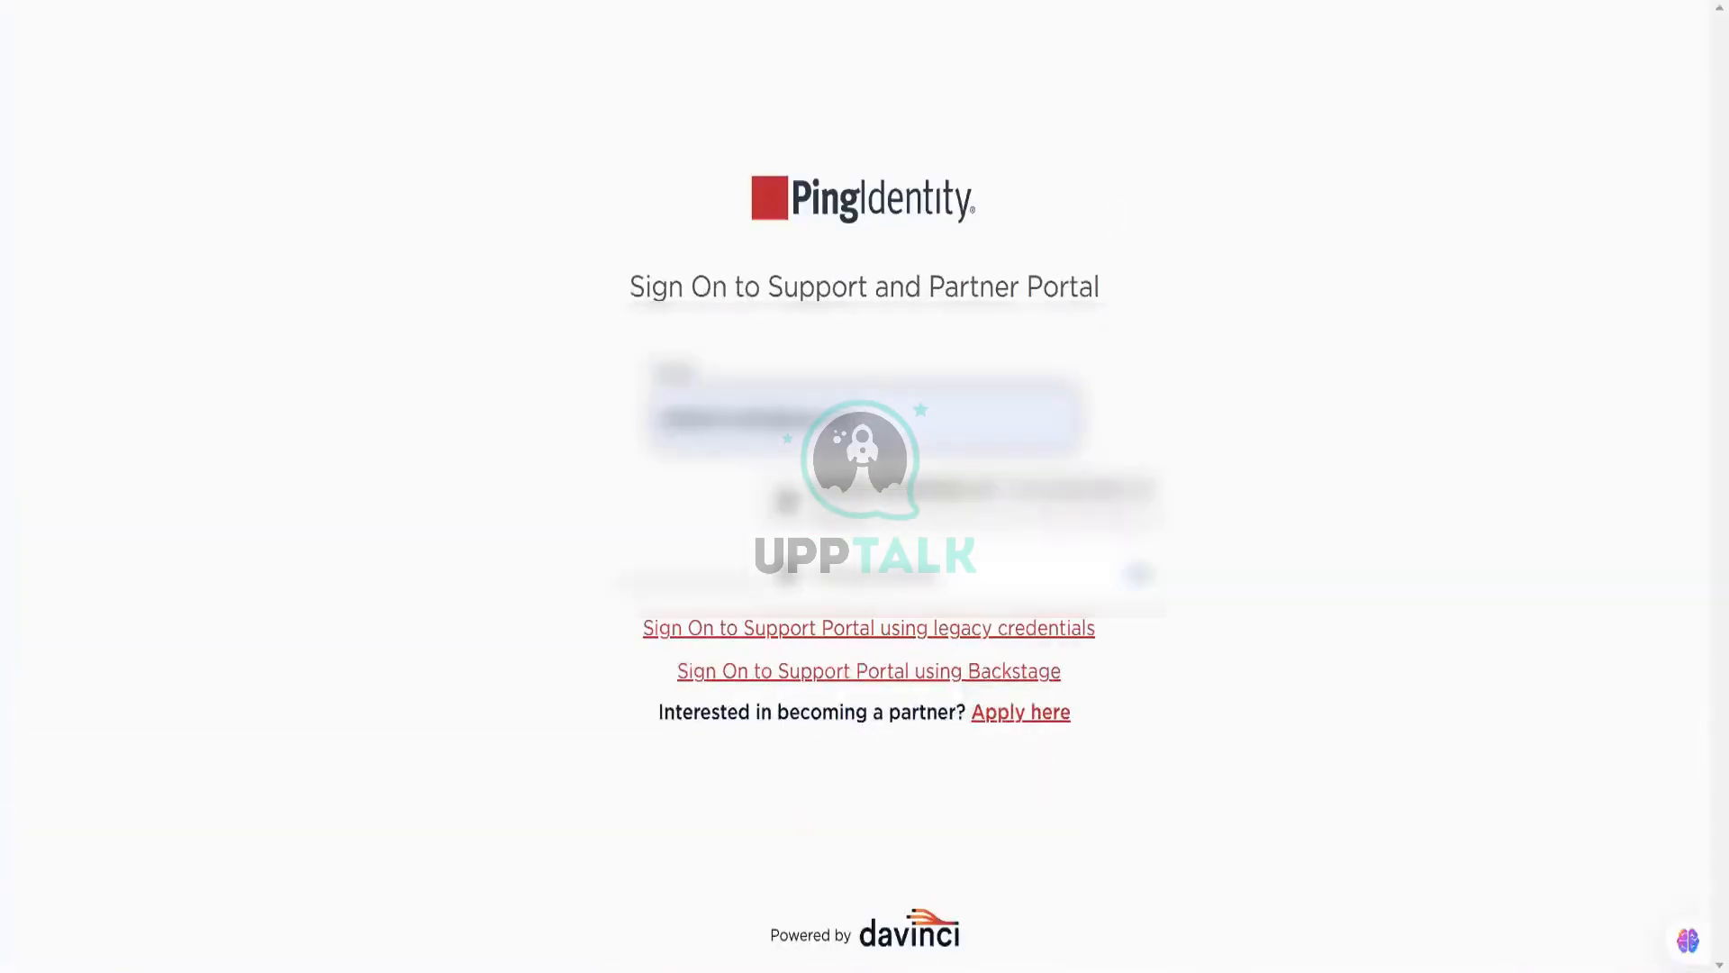
Step: Sign on to the Community & Support Portal via the legacy-credentials form, closing the PingOne notice
{"action": "left_click", "coordinate": [1168, 353]}
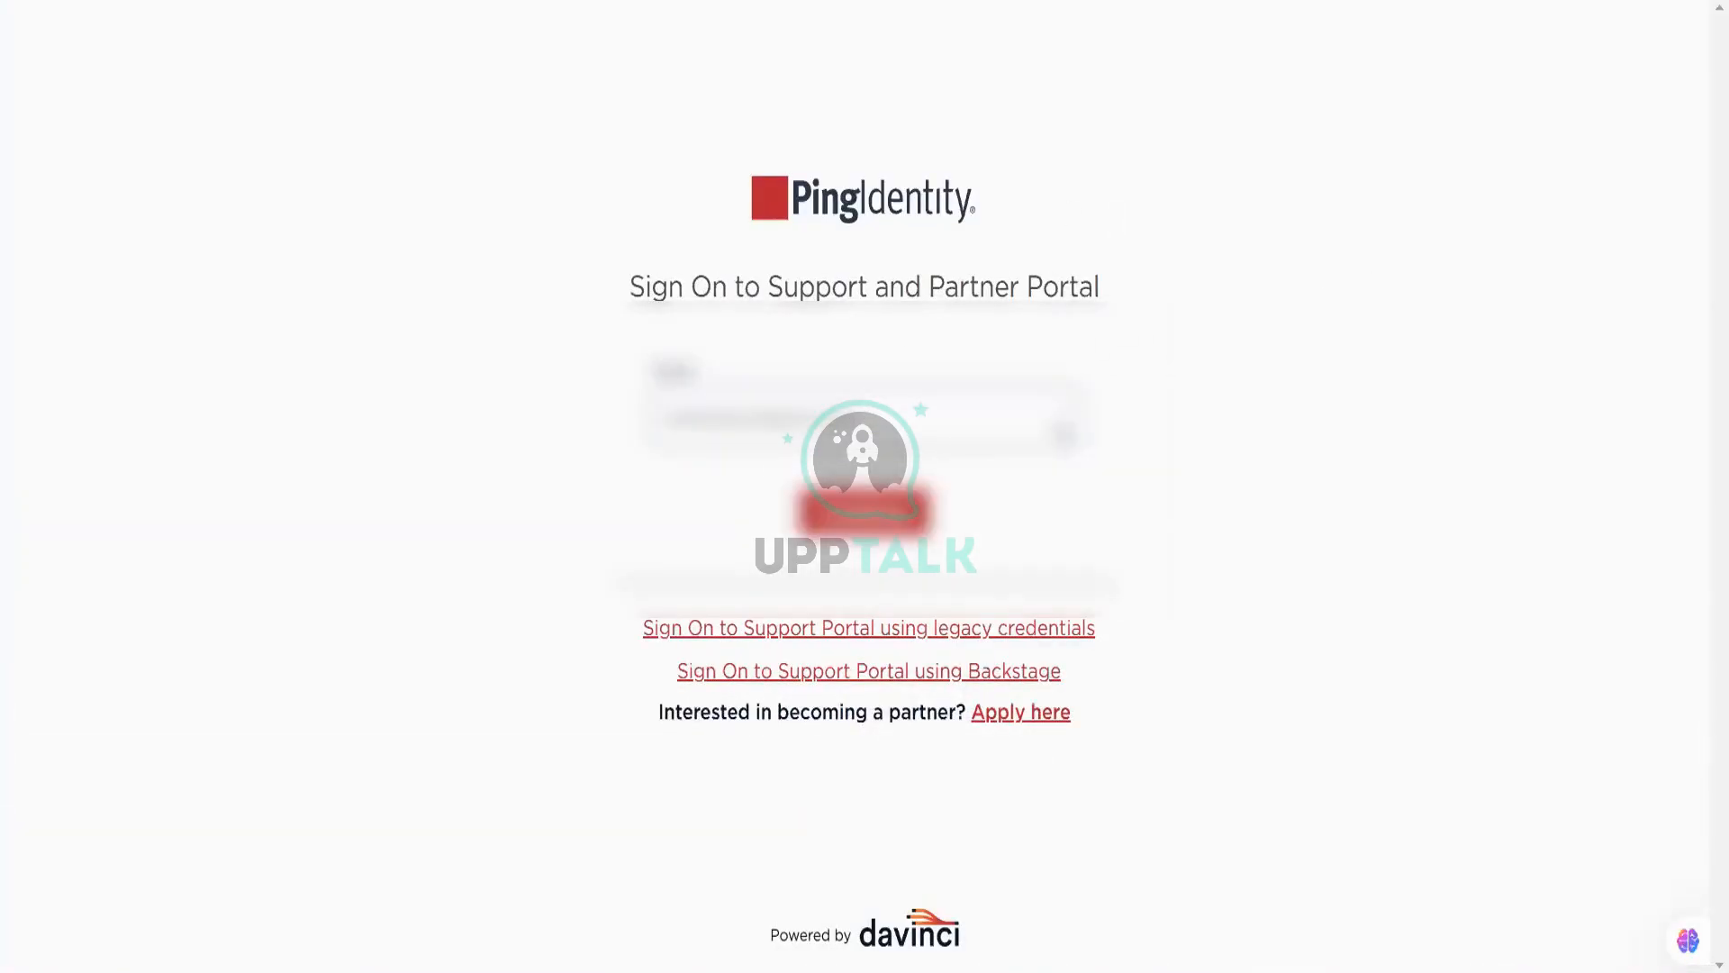
{"action": "left_click", "coordinate": [1036, 642]}
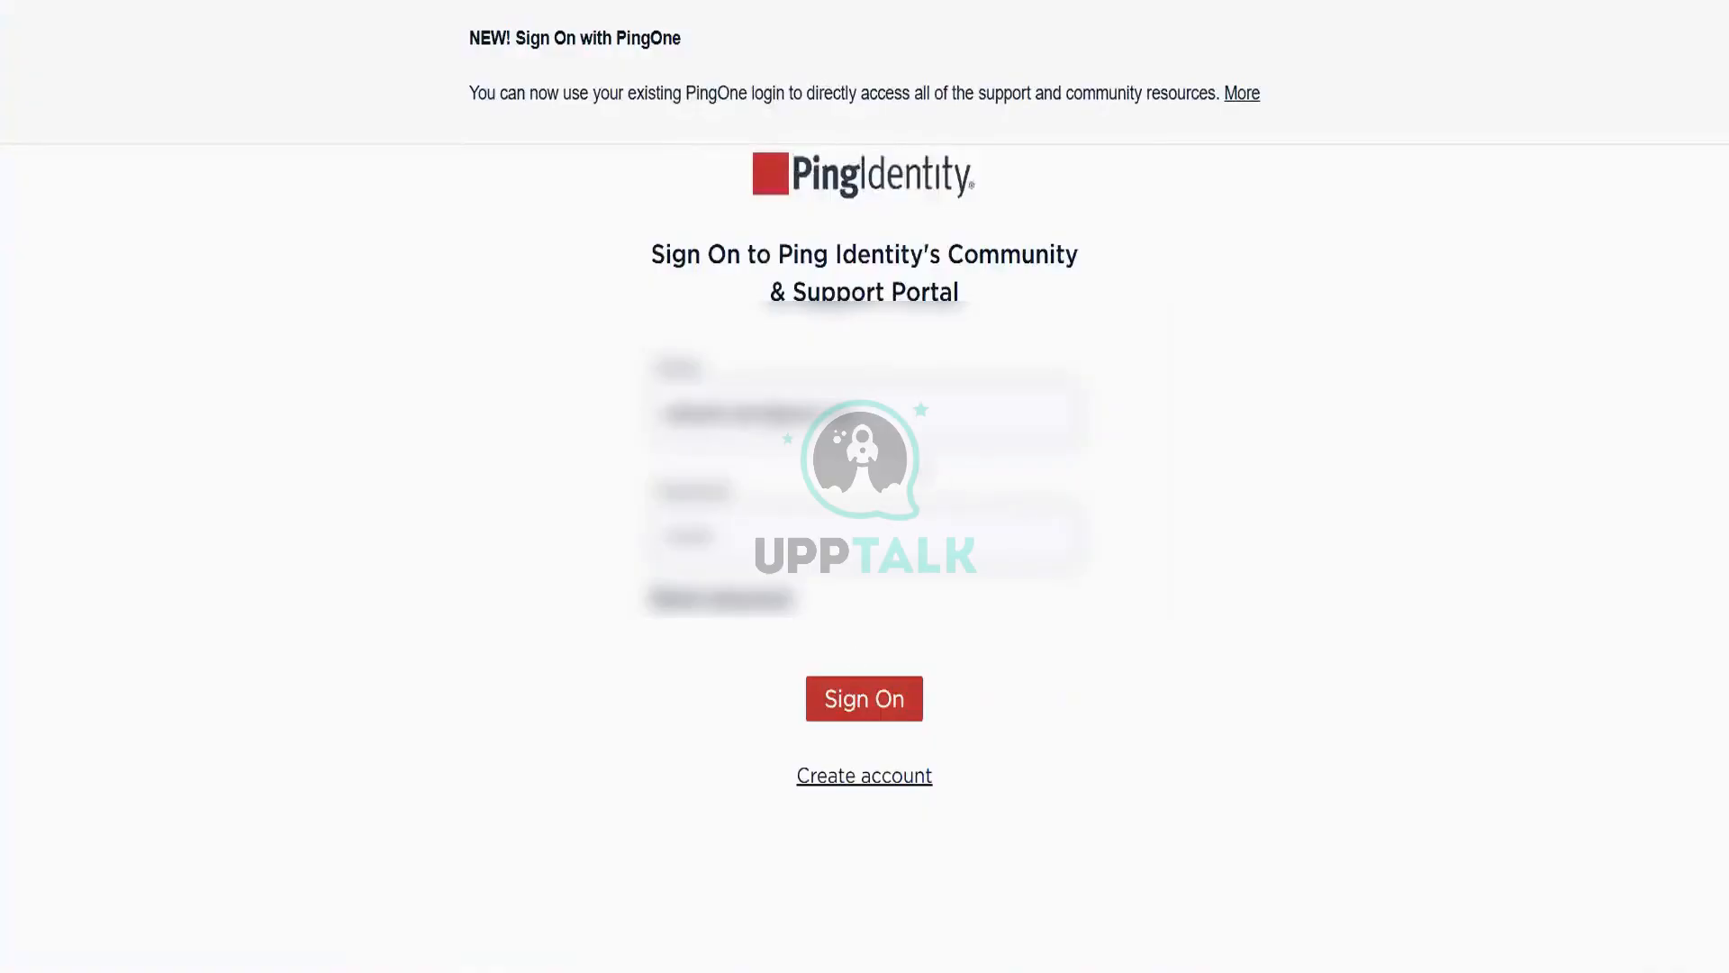
{"action": "left_click", "coordinate": [856, 709]}
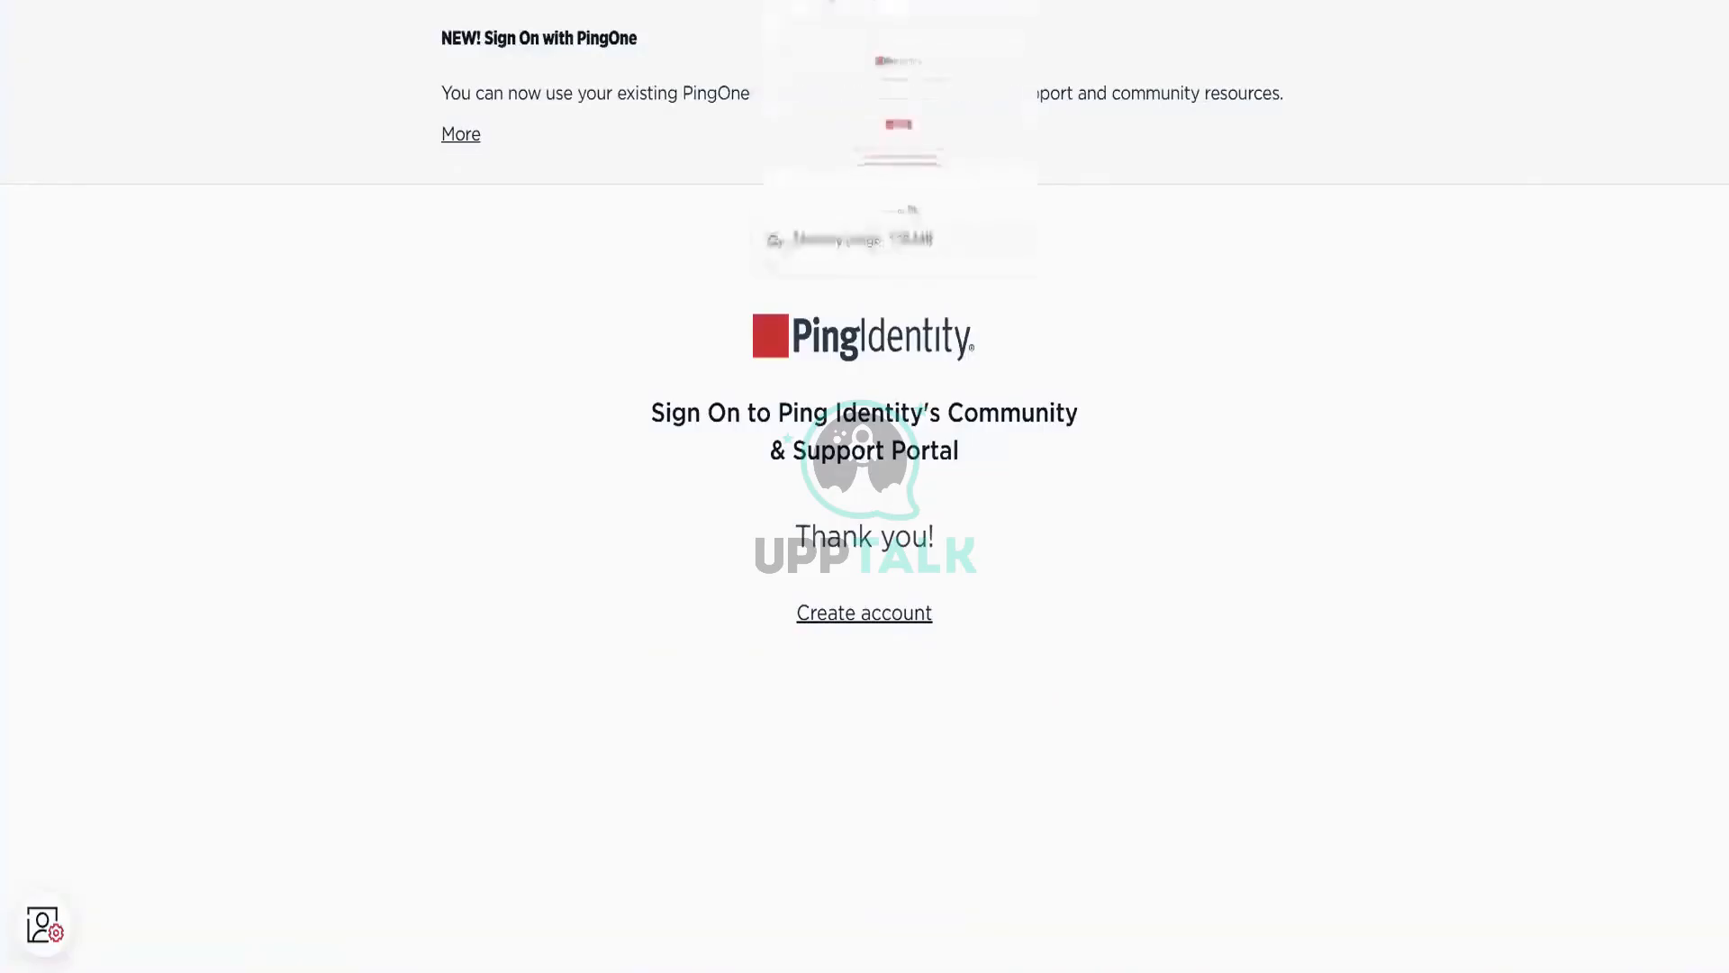
{"action": "left_click", "coordinate": [463, 143]}
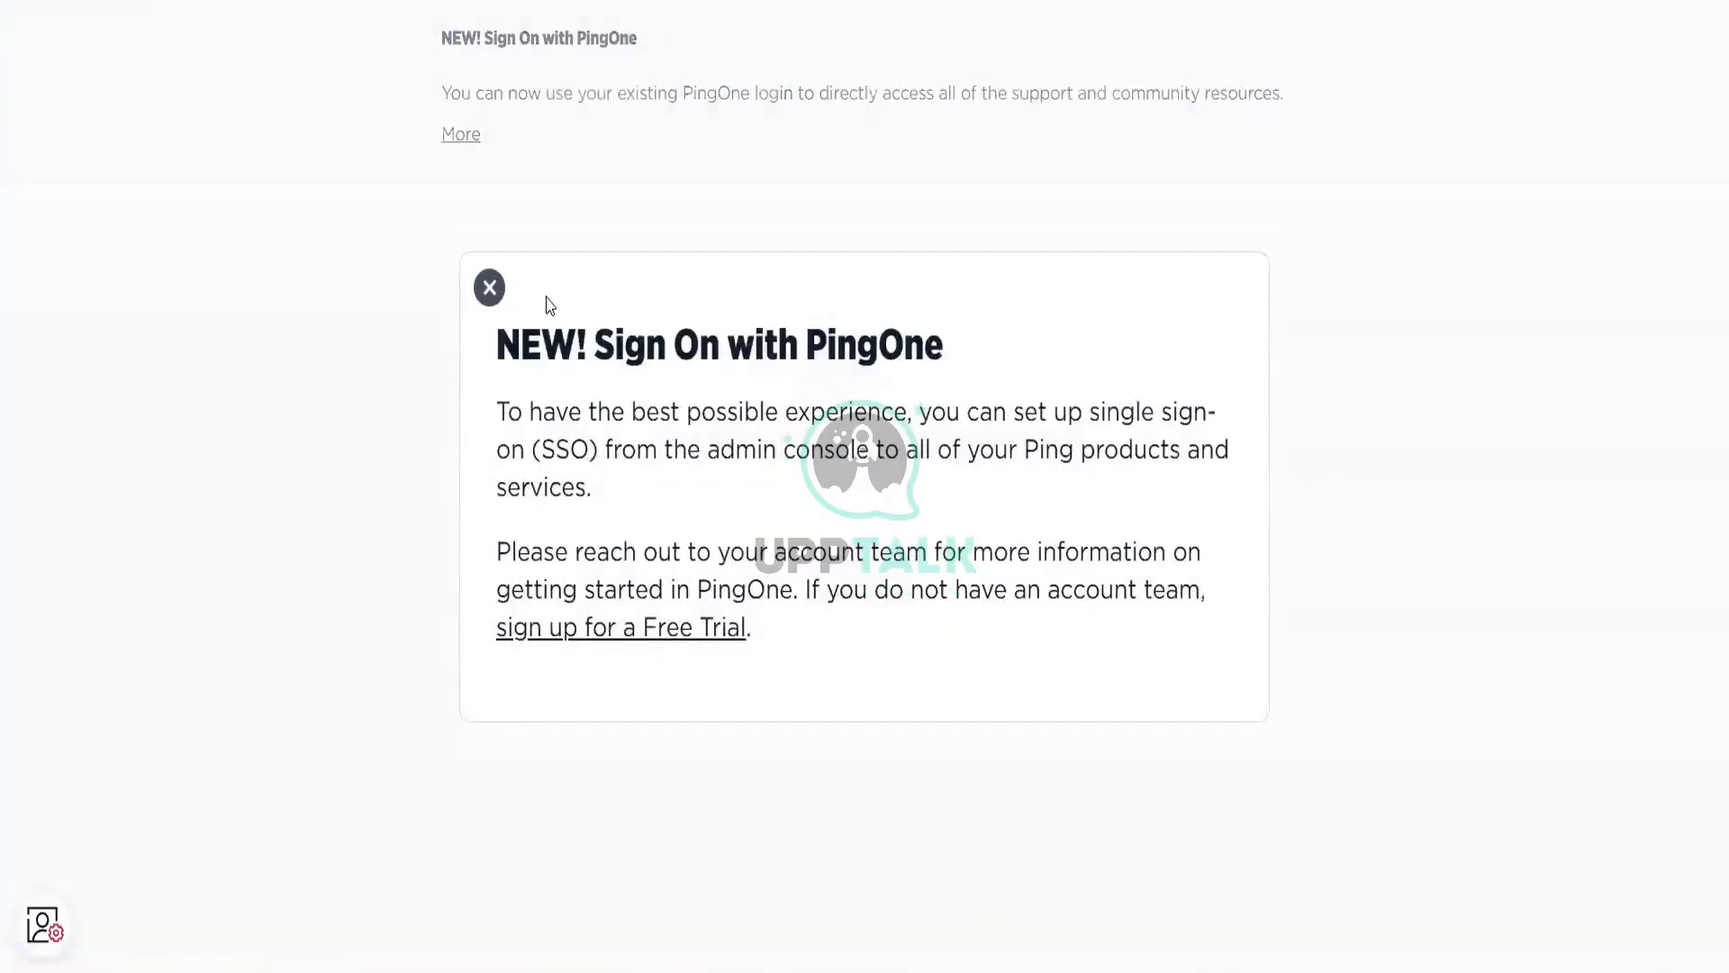
{"action": "left_click", "coordinate": [492, 290]}
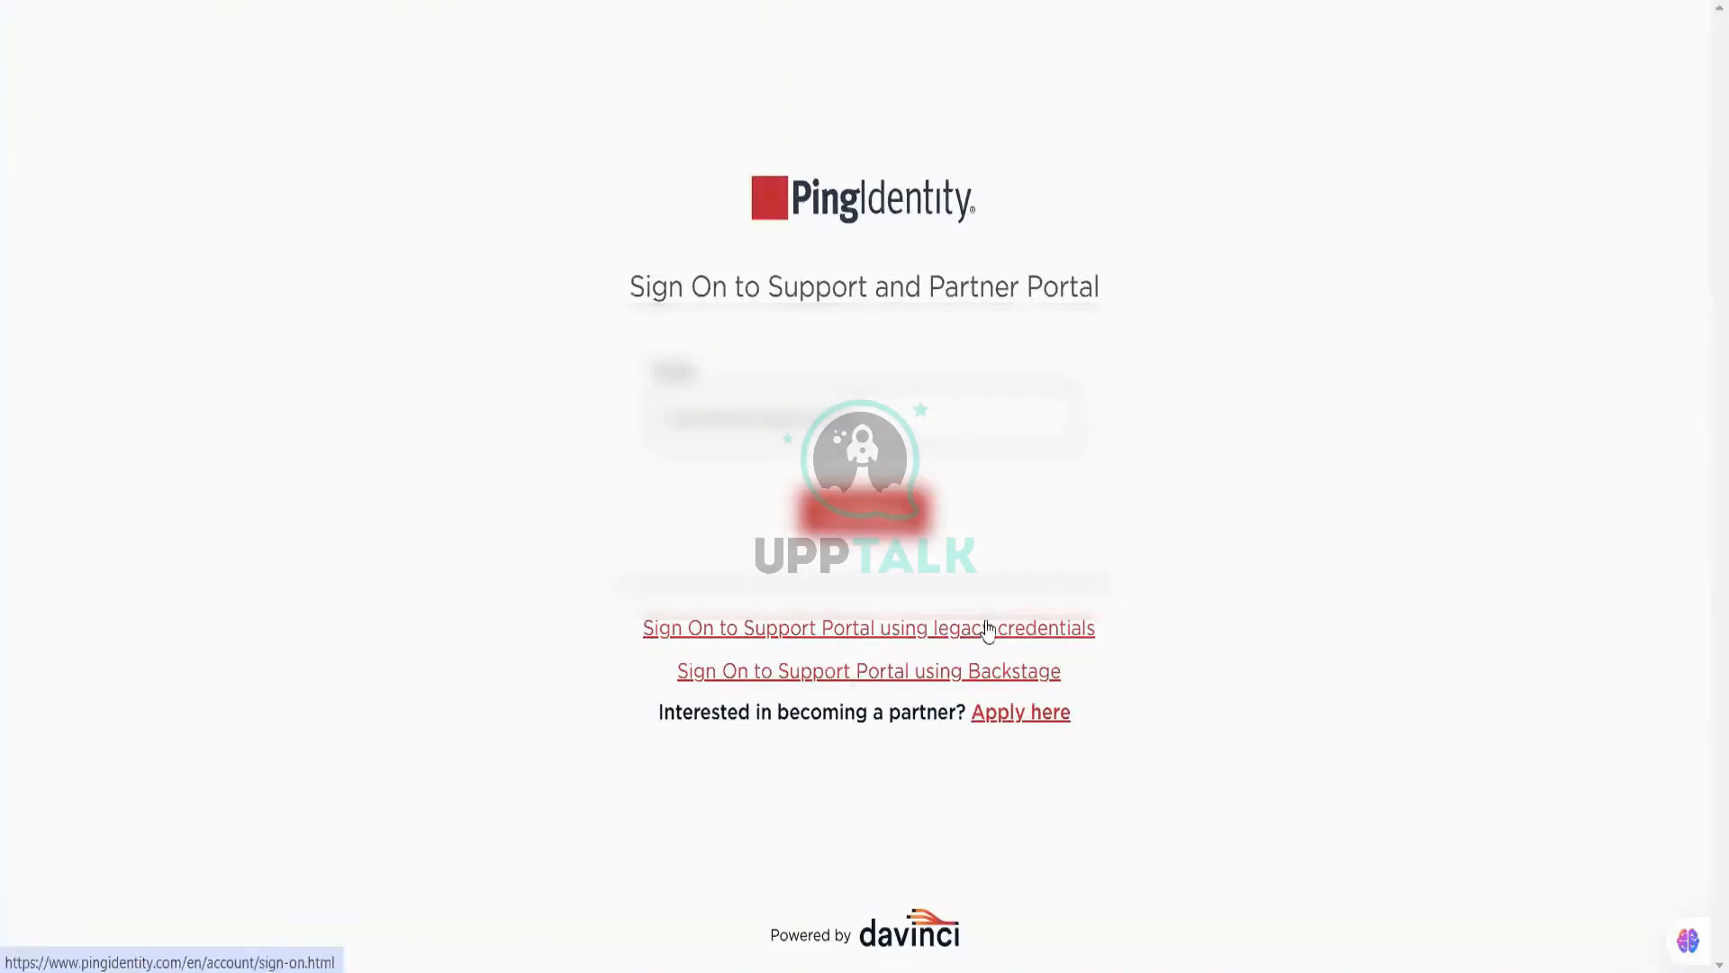
{"action": "left_click", "coordinate": [988, 628]}
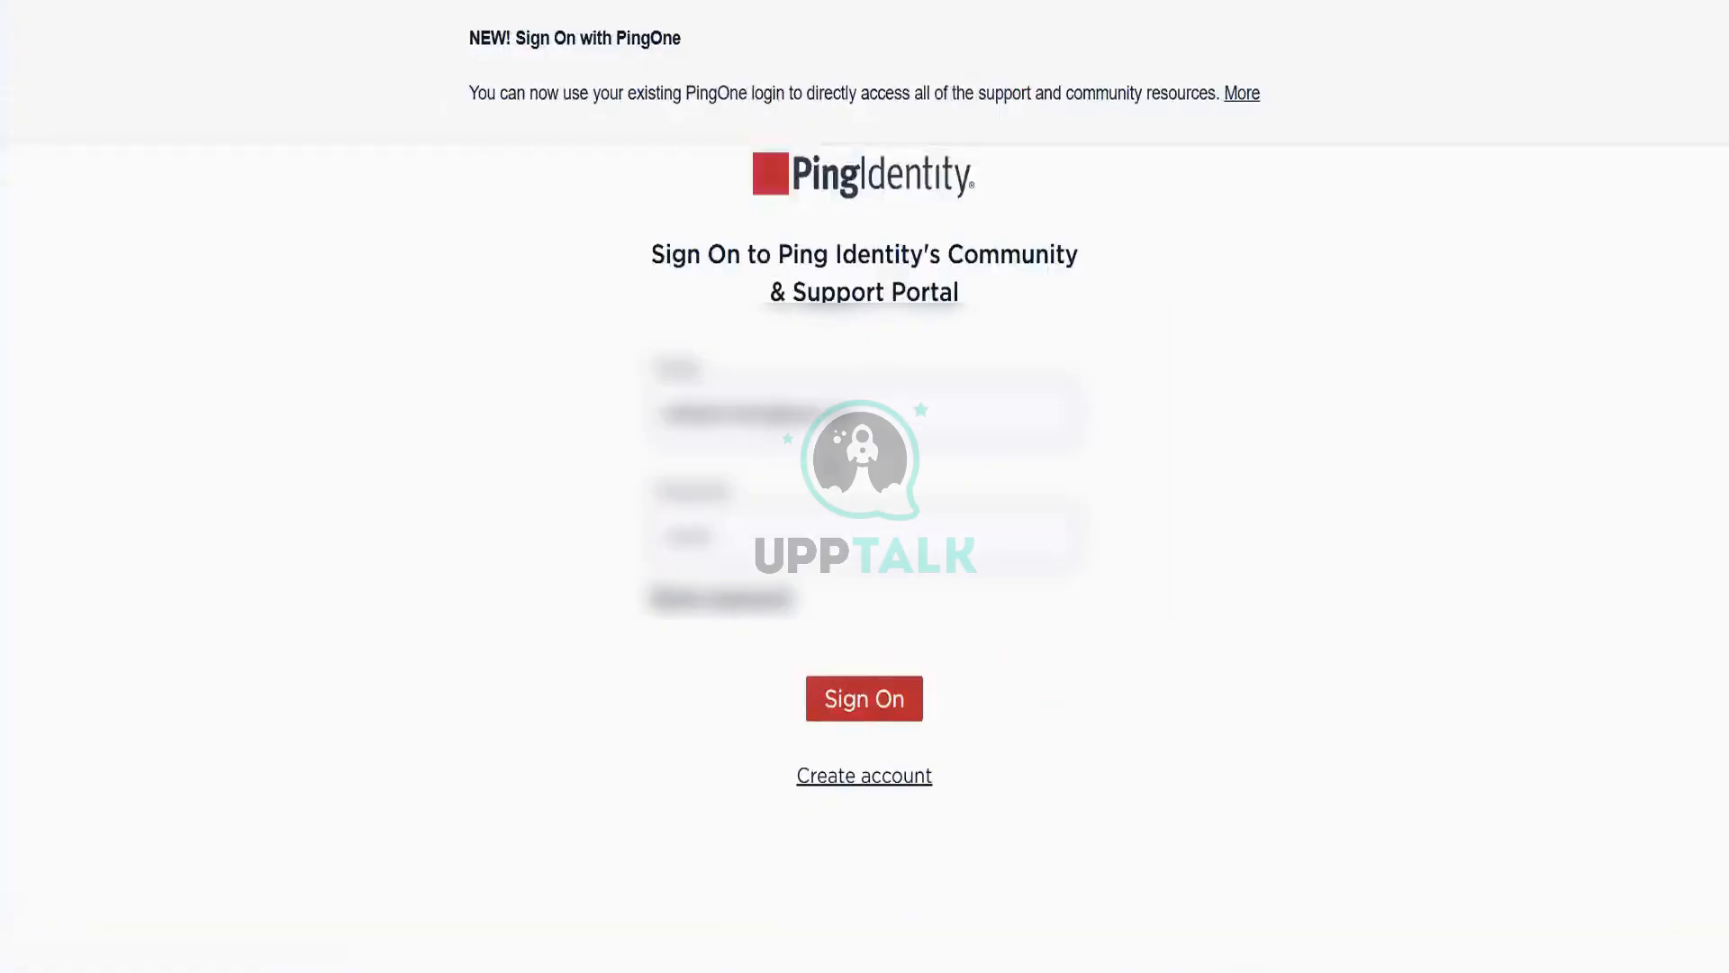
{"action": "left_click", "coordinate": [857, 700]}
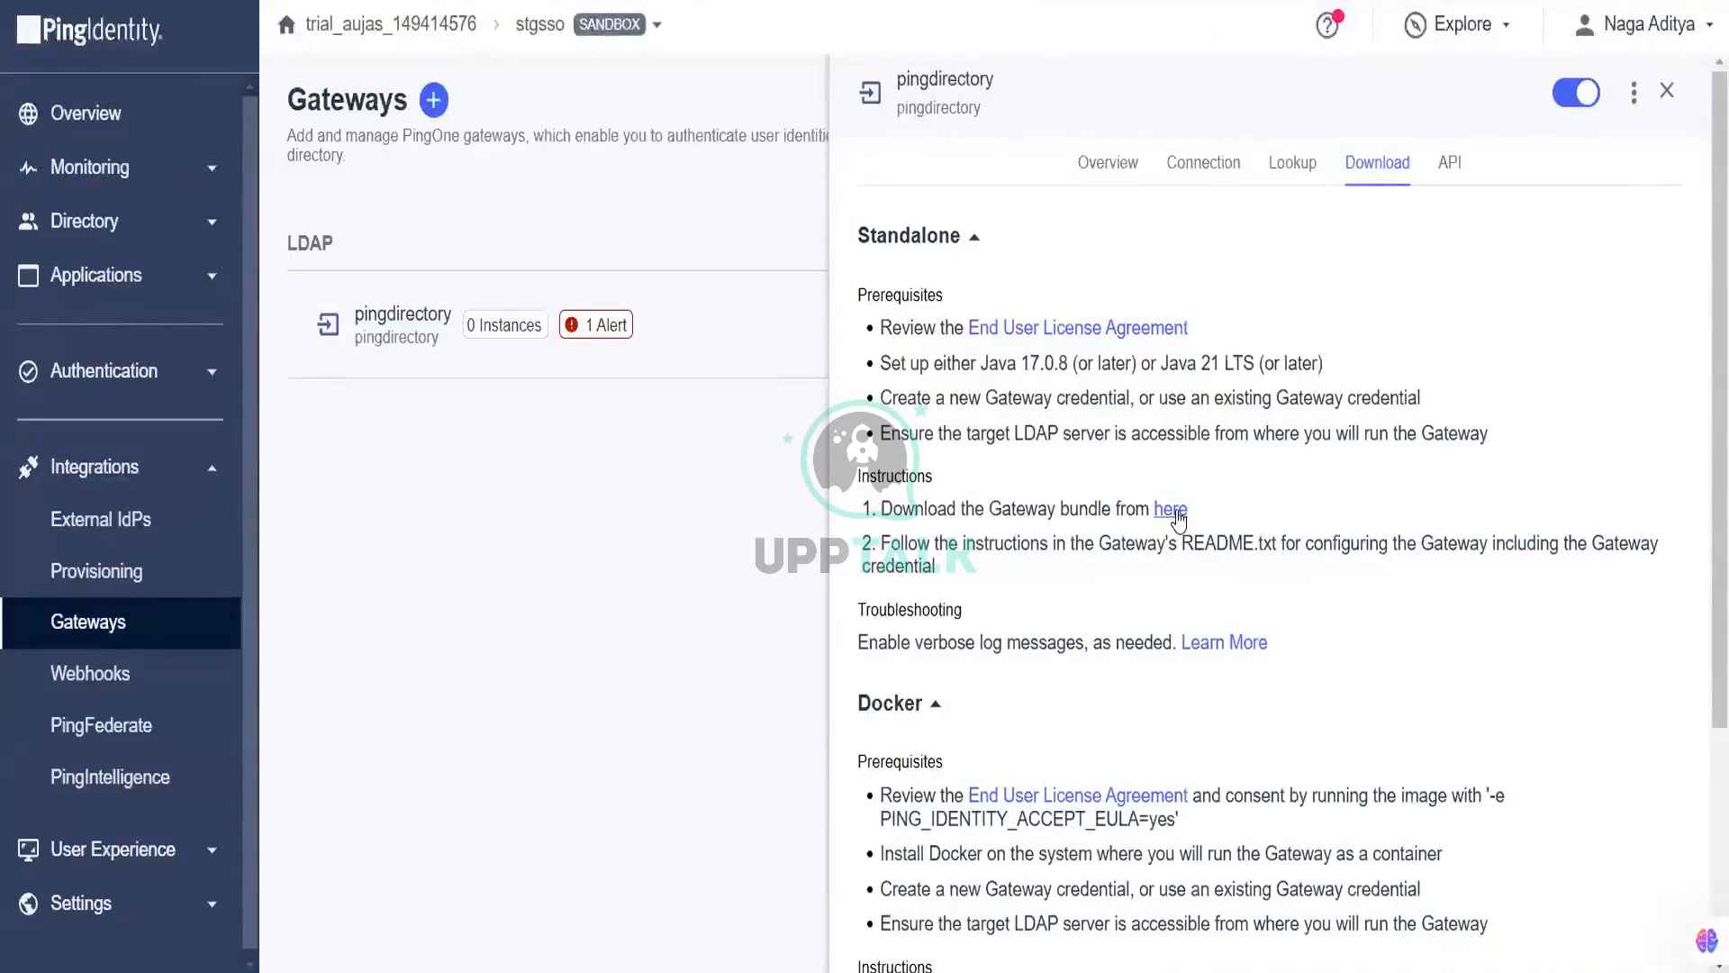
Step: Download pingone-ldap-gateway-3.3.0.zip (38.3 MB) from the Standalone link and open it
{"action": "left_click", "coordinate": [1177, 513]}
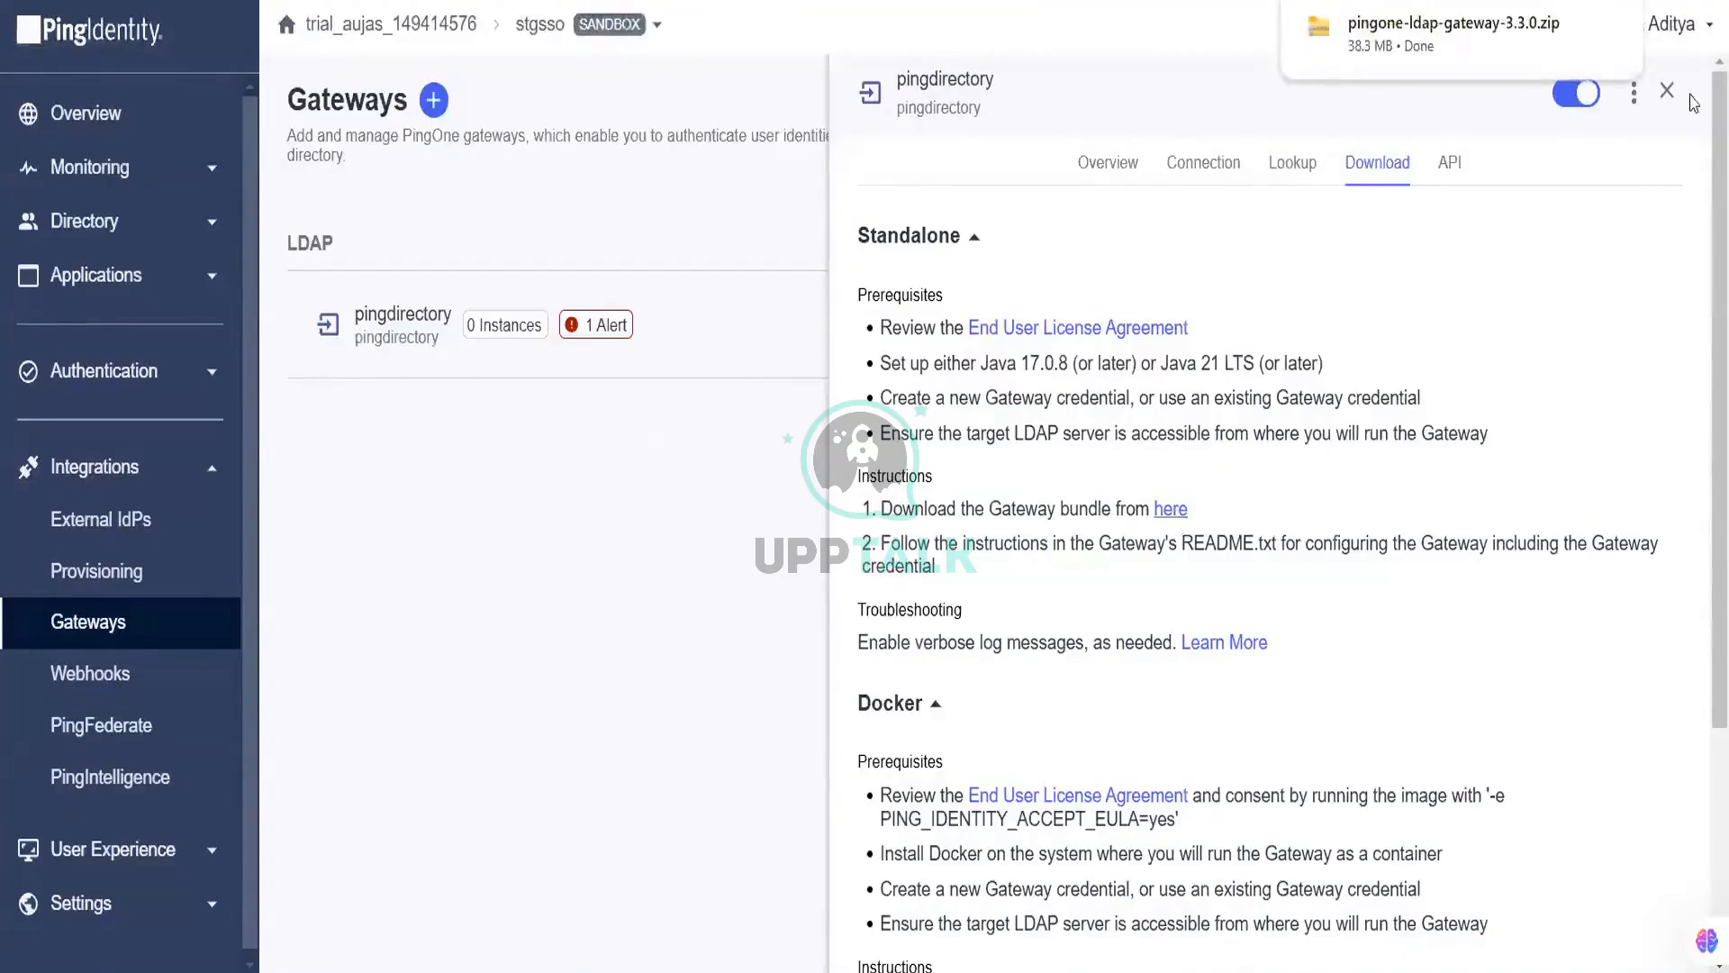
{"action": "mouse_move", "coordinate": [1606, 27]}
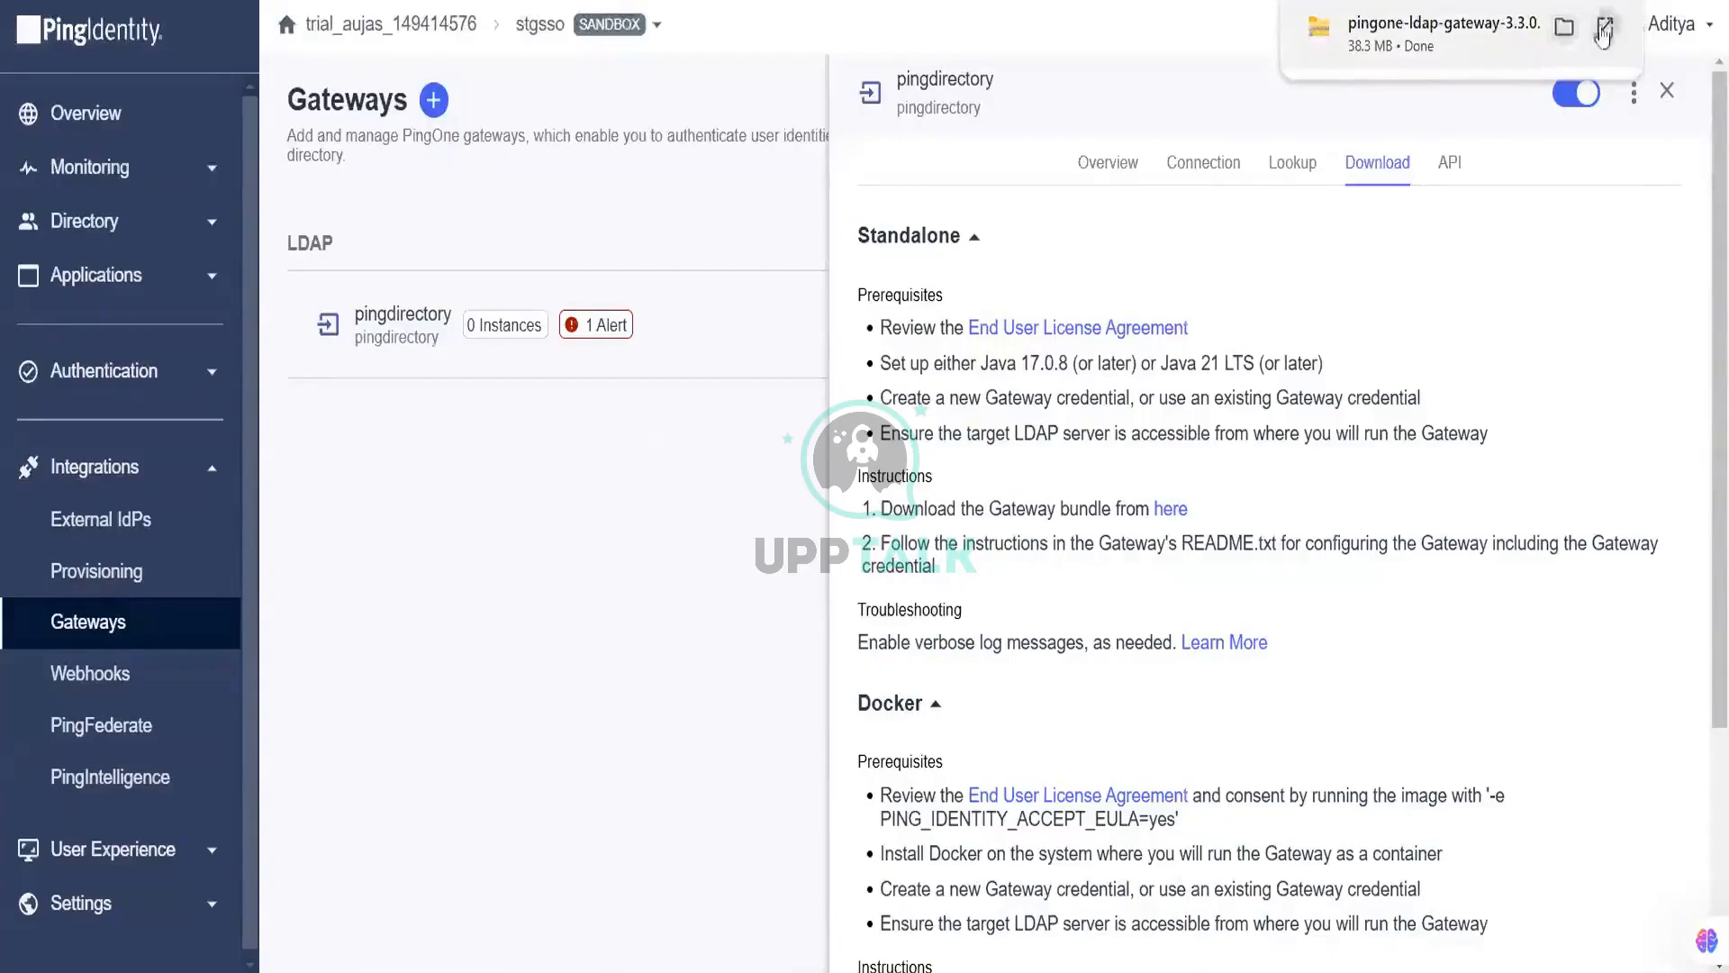
{"action": "left_click", "coordinate": [1604, 32]}
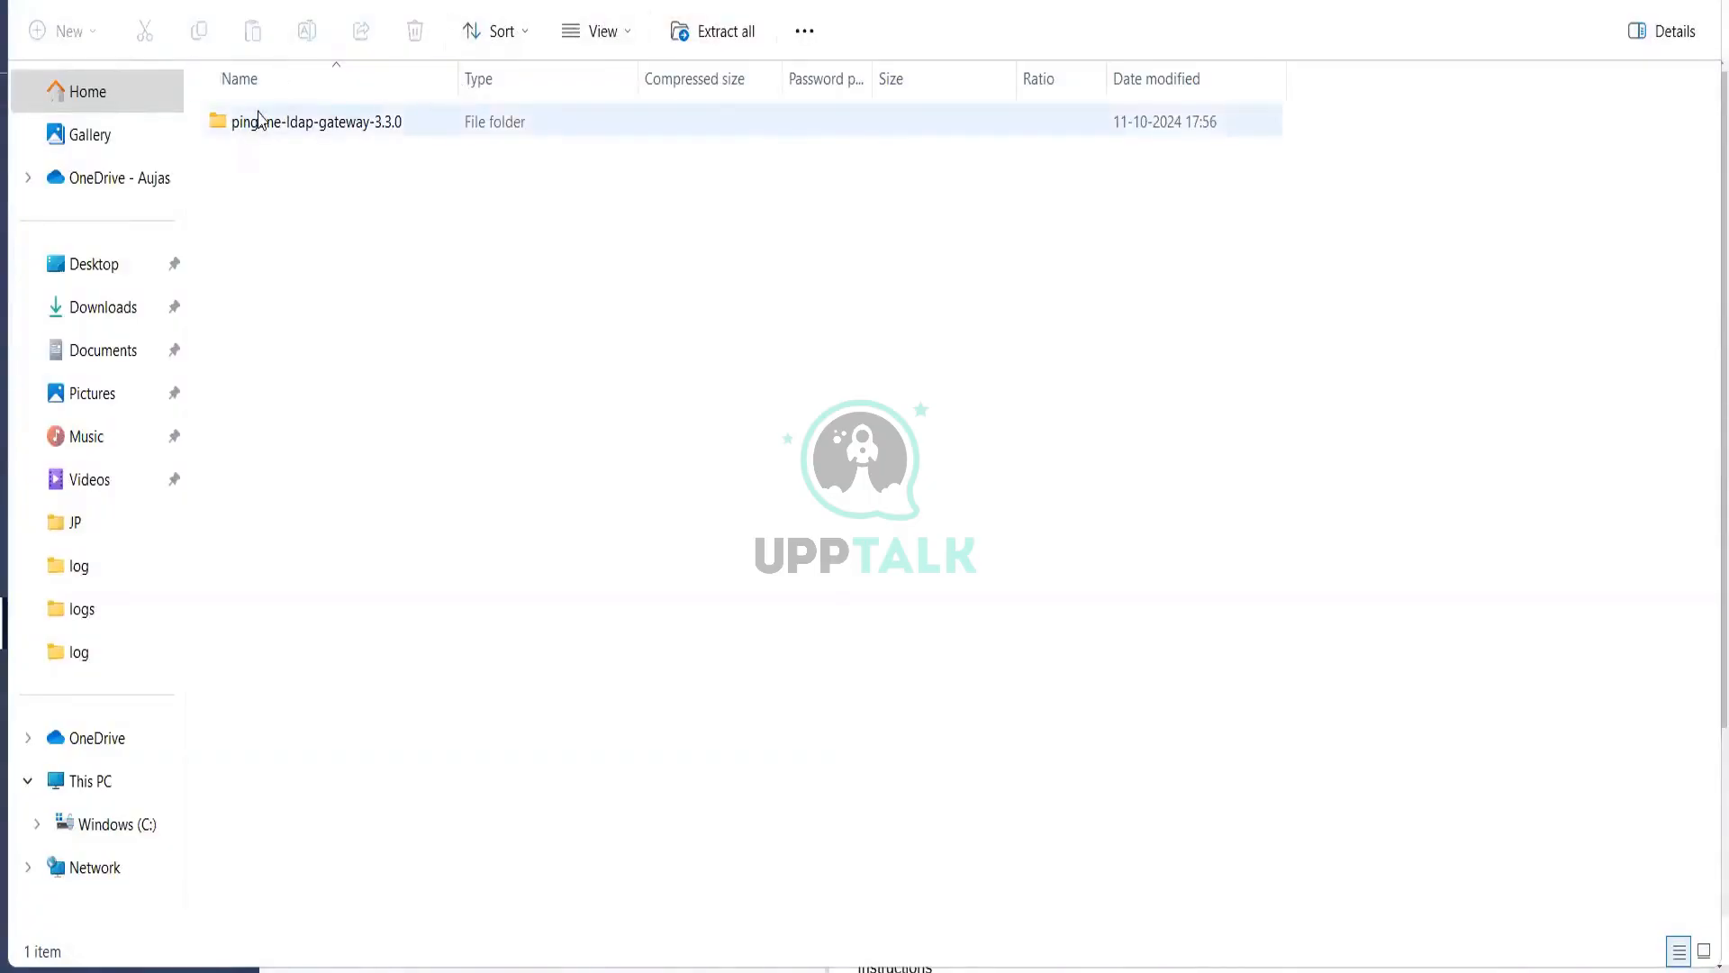
Step: Open the extracted pingone-ldap-gateway-3.3.0 folder on C: and browse into its bin folder
{"action": "left_click", "coordinate": [103, 346]}
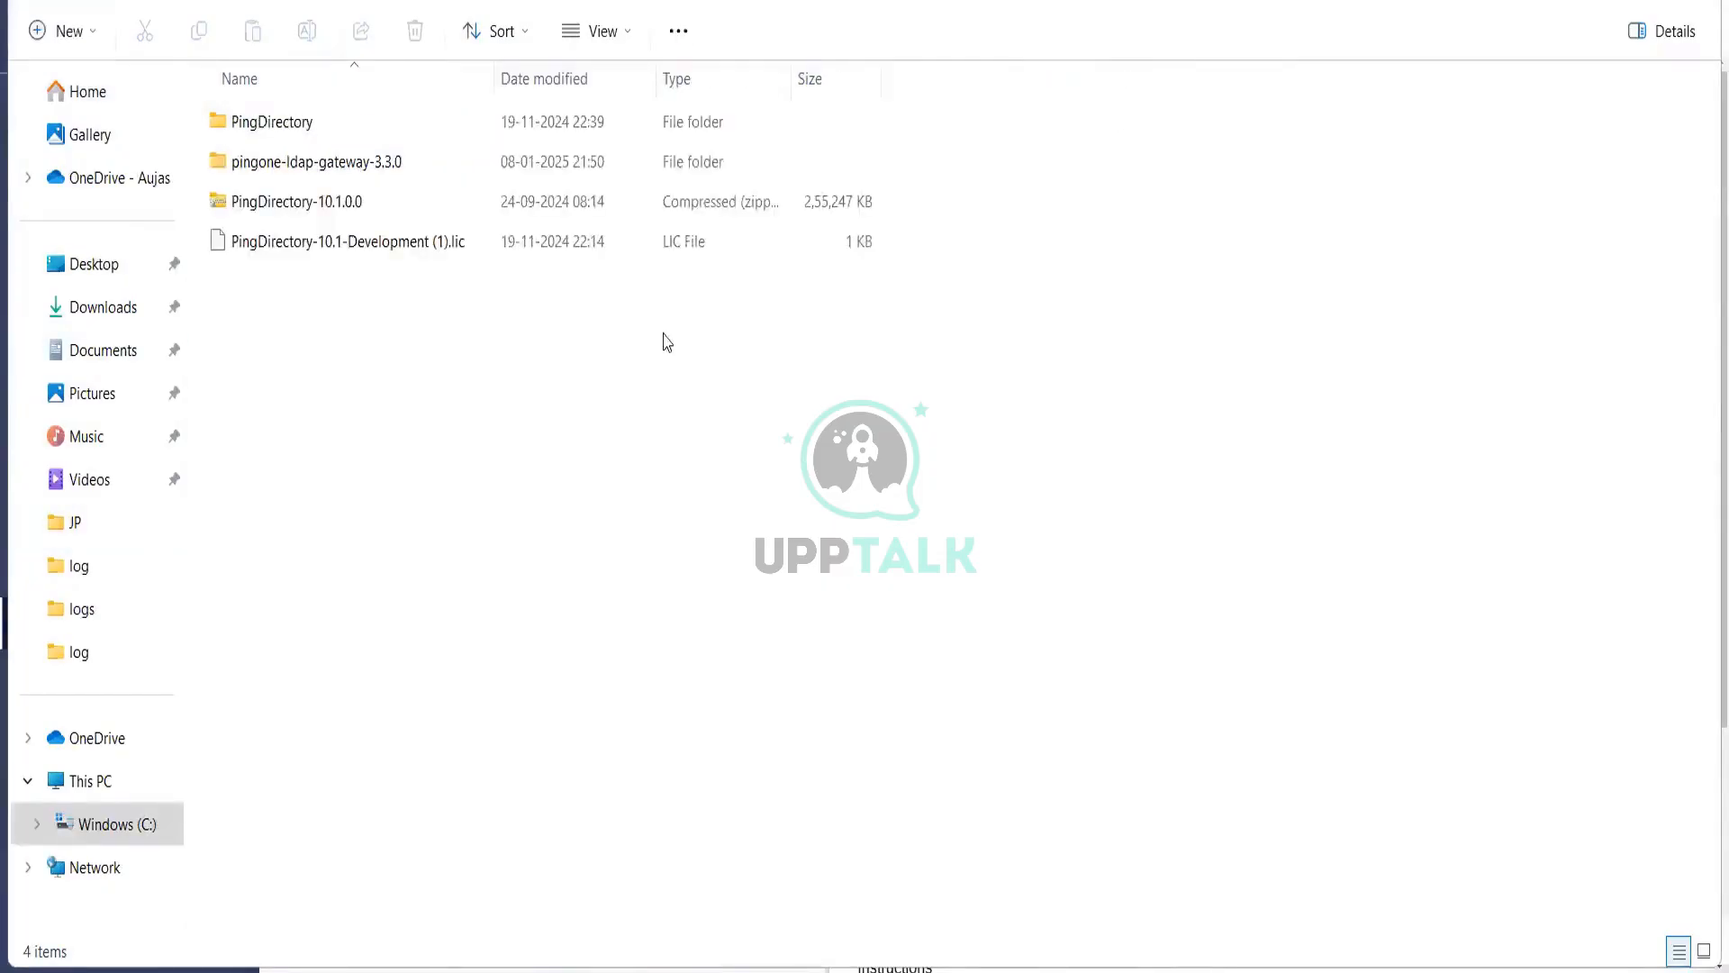
{"action": "double_click", "coordinate": [441, 183]}
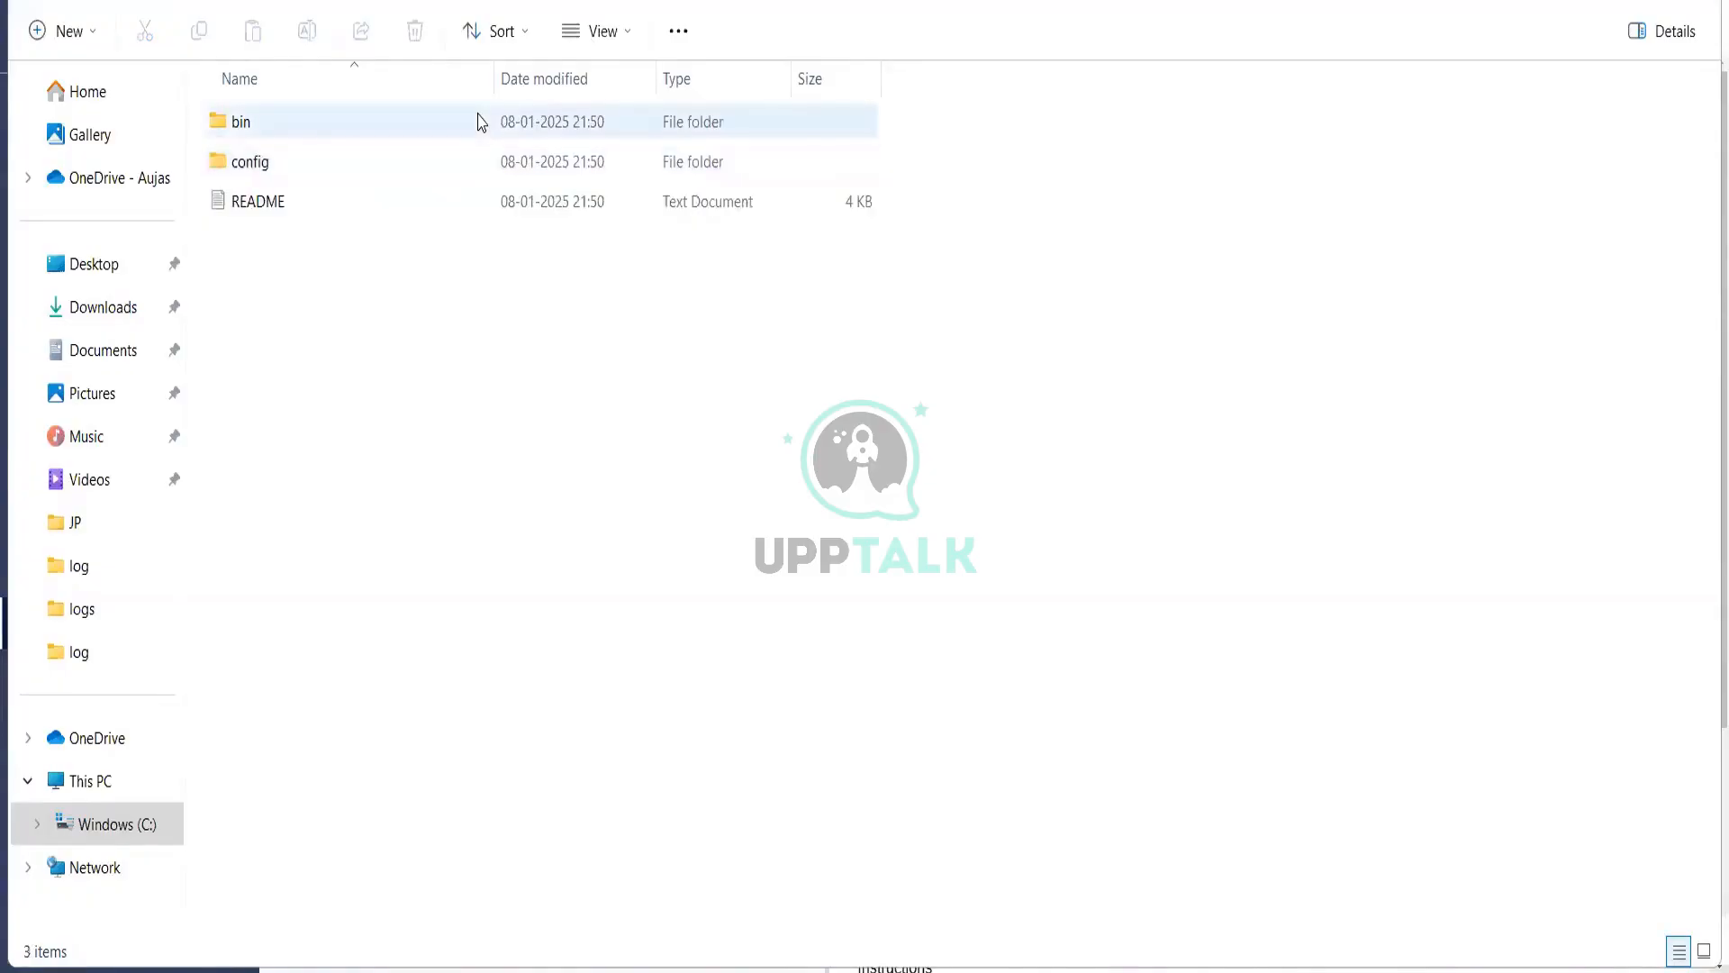
{"action": "mouse_move", "coordinate": [477, 122]}
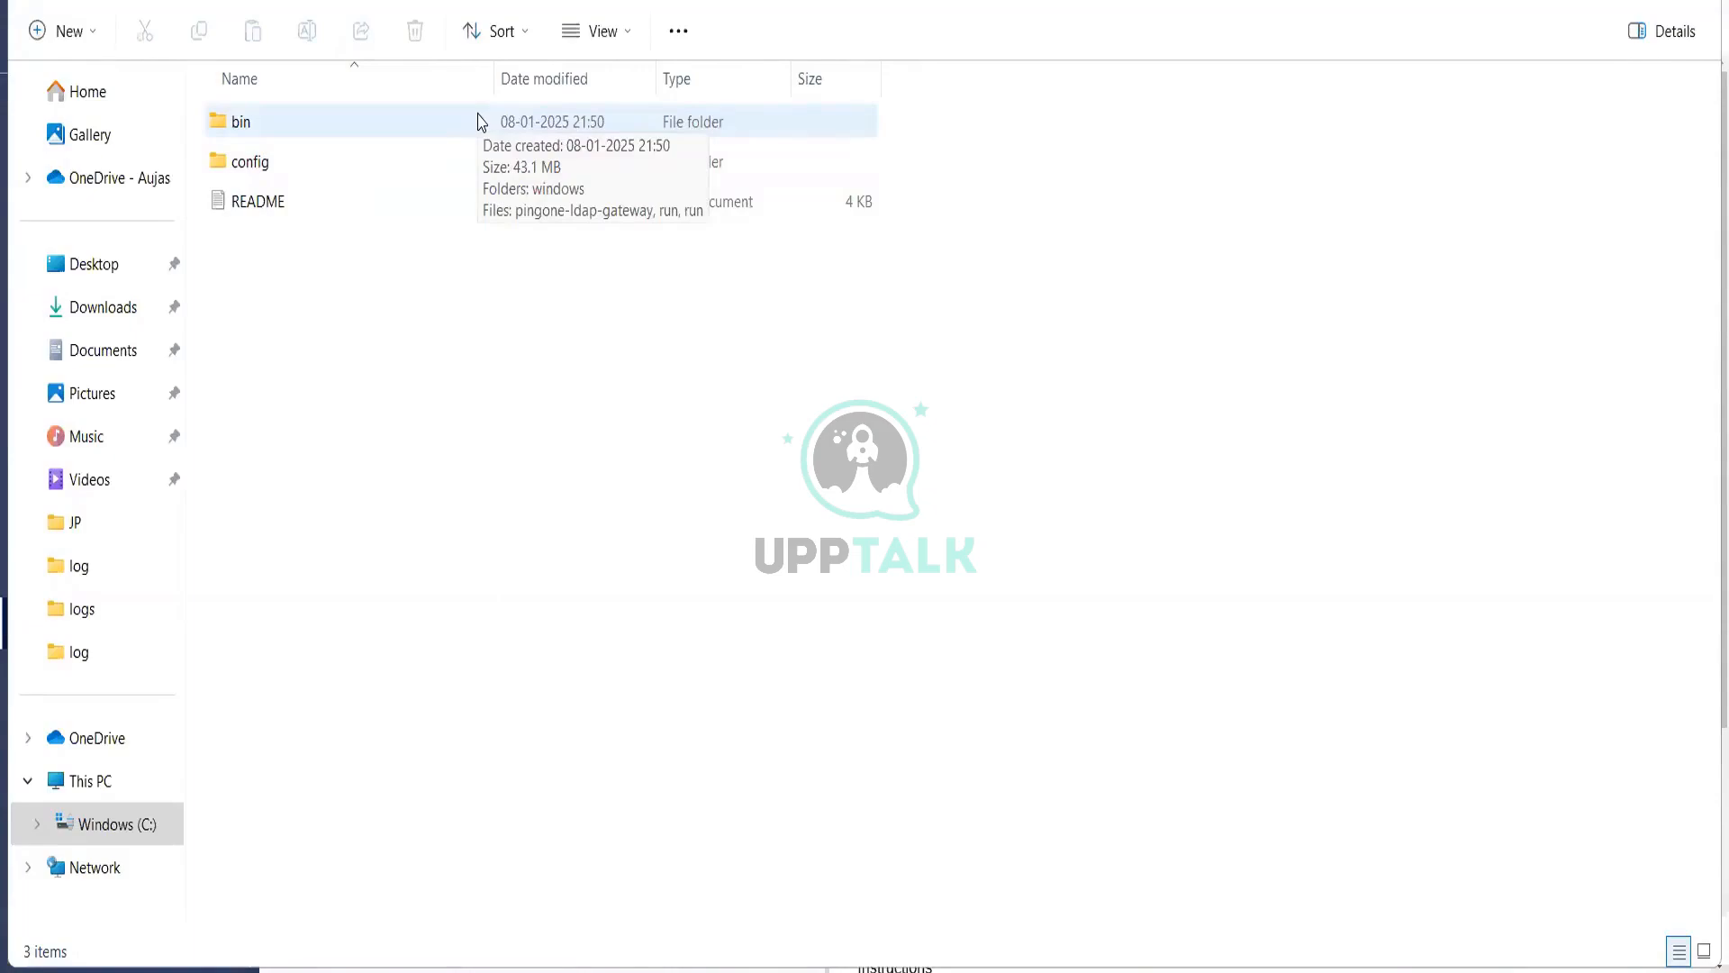
{"action": "double_click", "coordinate": [477, 121]}
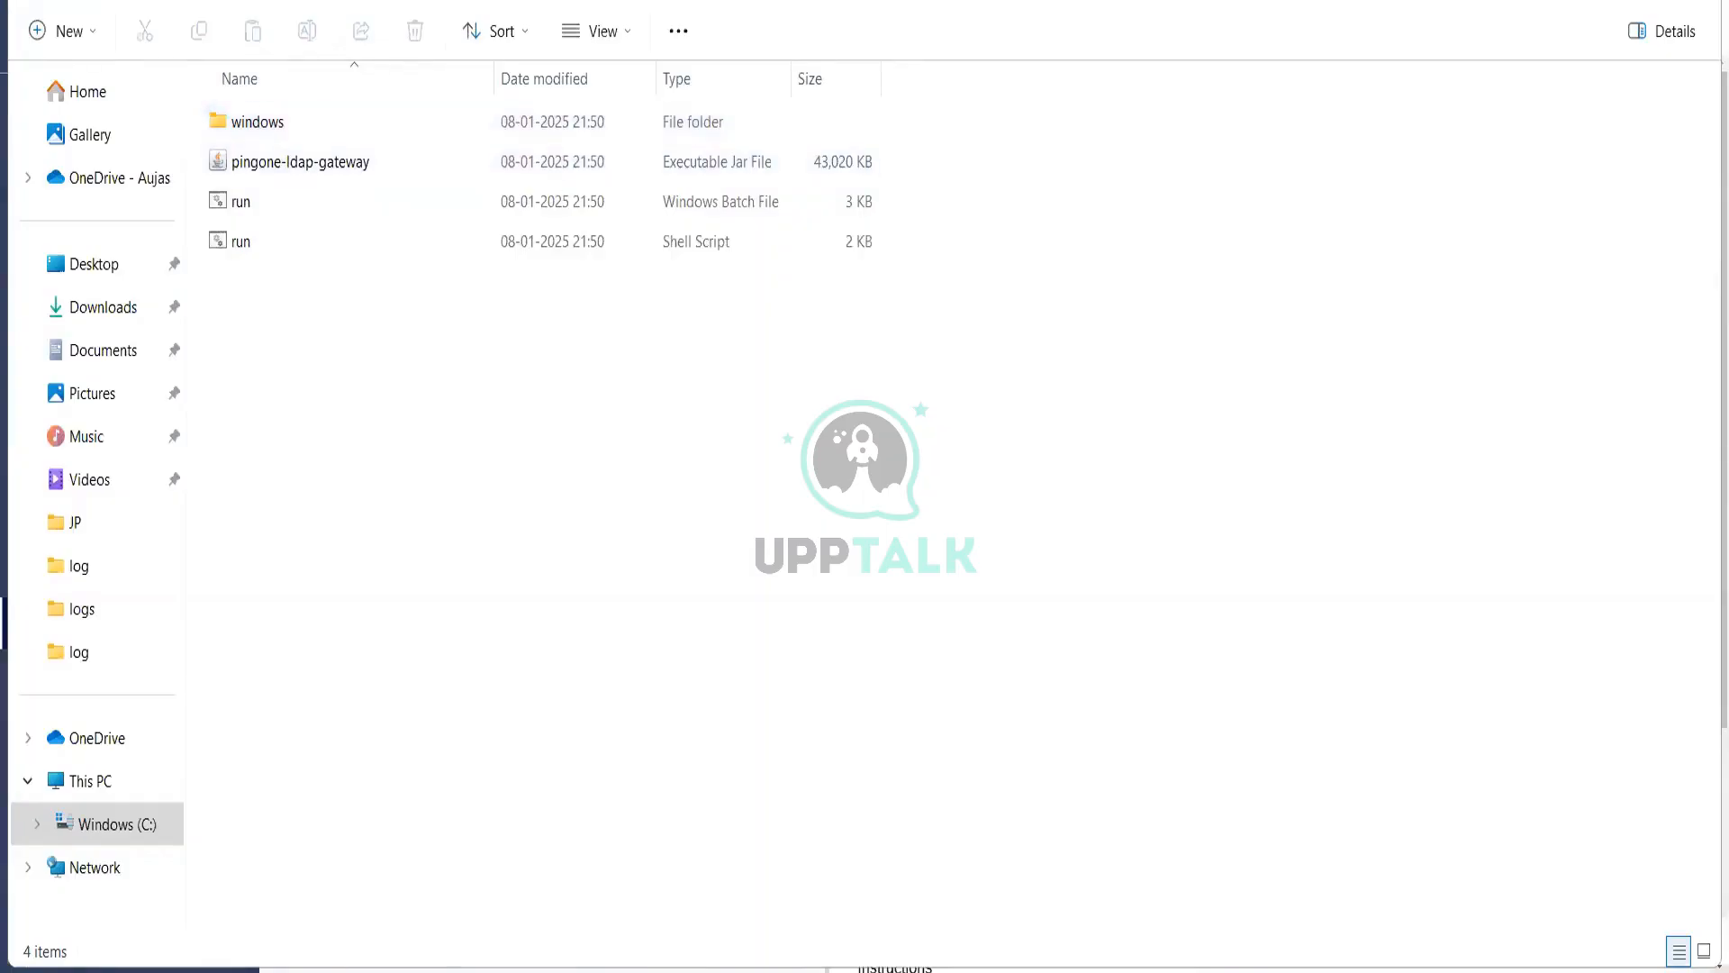
Step: Go back to the gateway folder, open config, and bring up actions for run.properties
{"action": "left_click", "coordinate": [829, 1]}
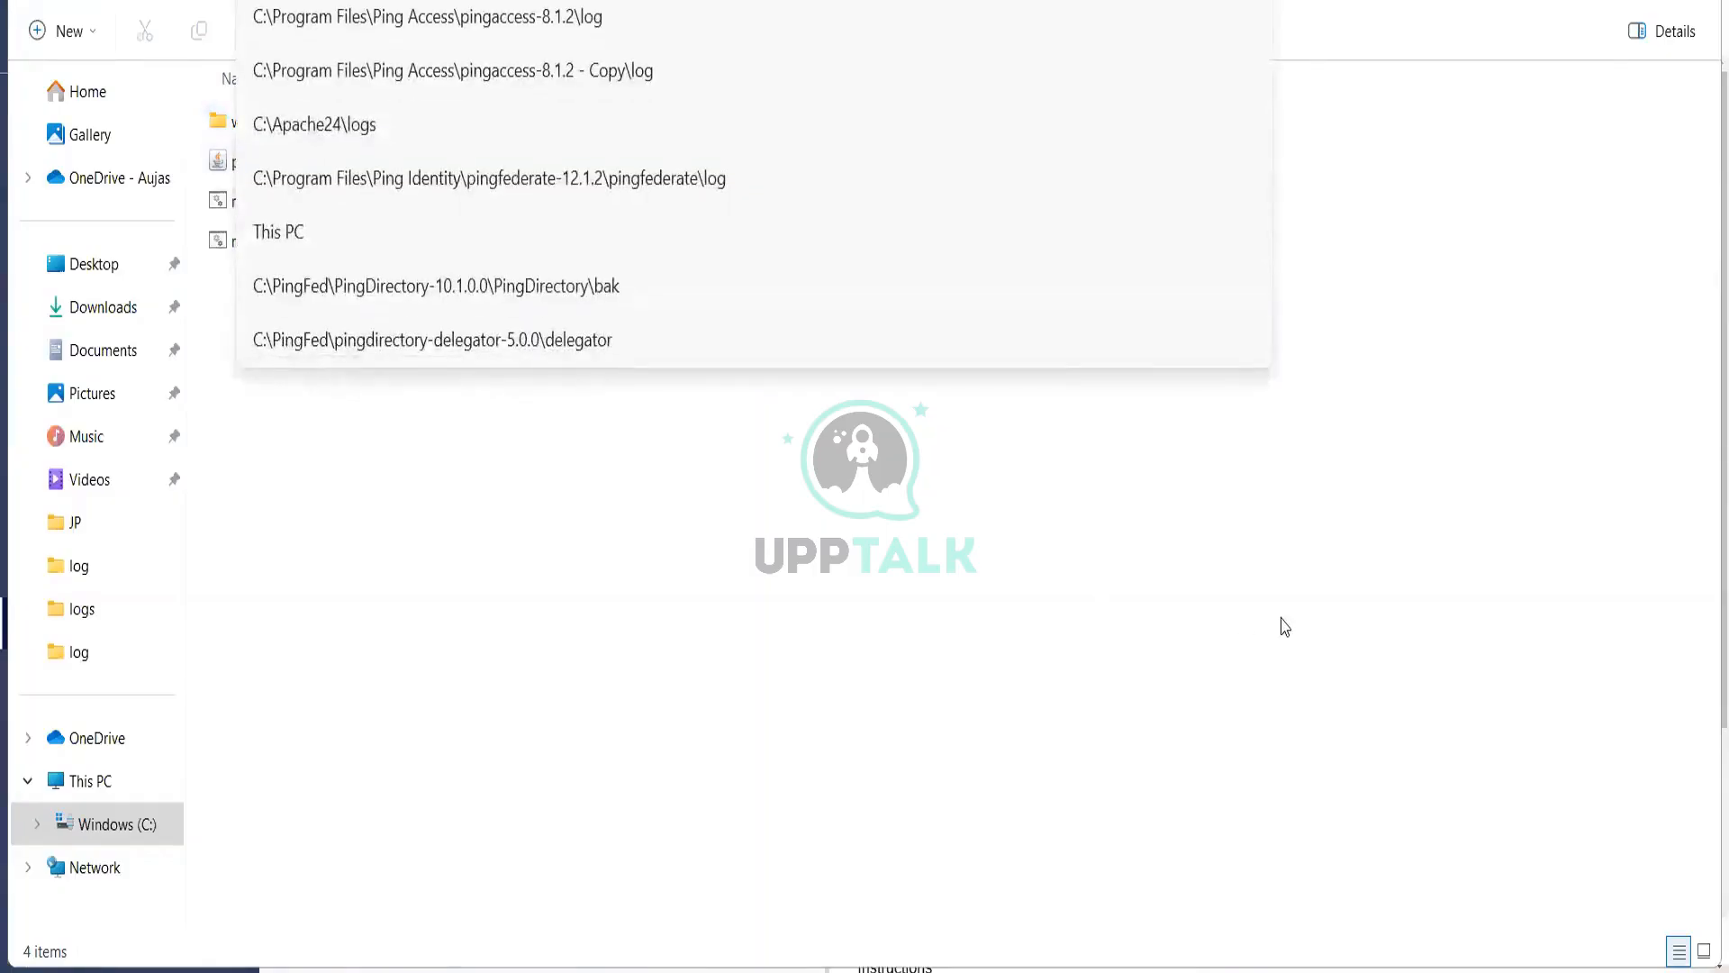
{"action": "left_click", "coordinate": [1306, 587]}
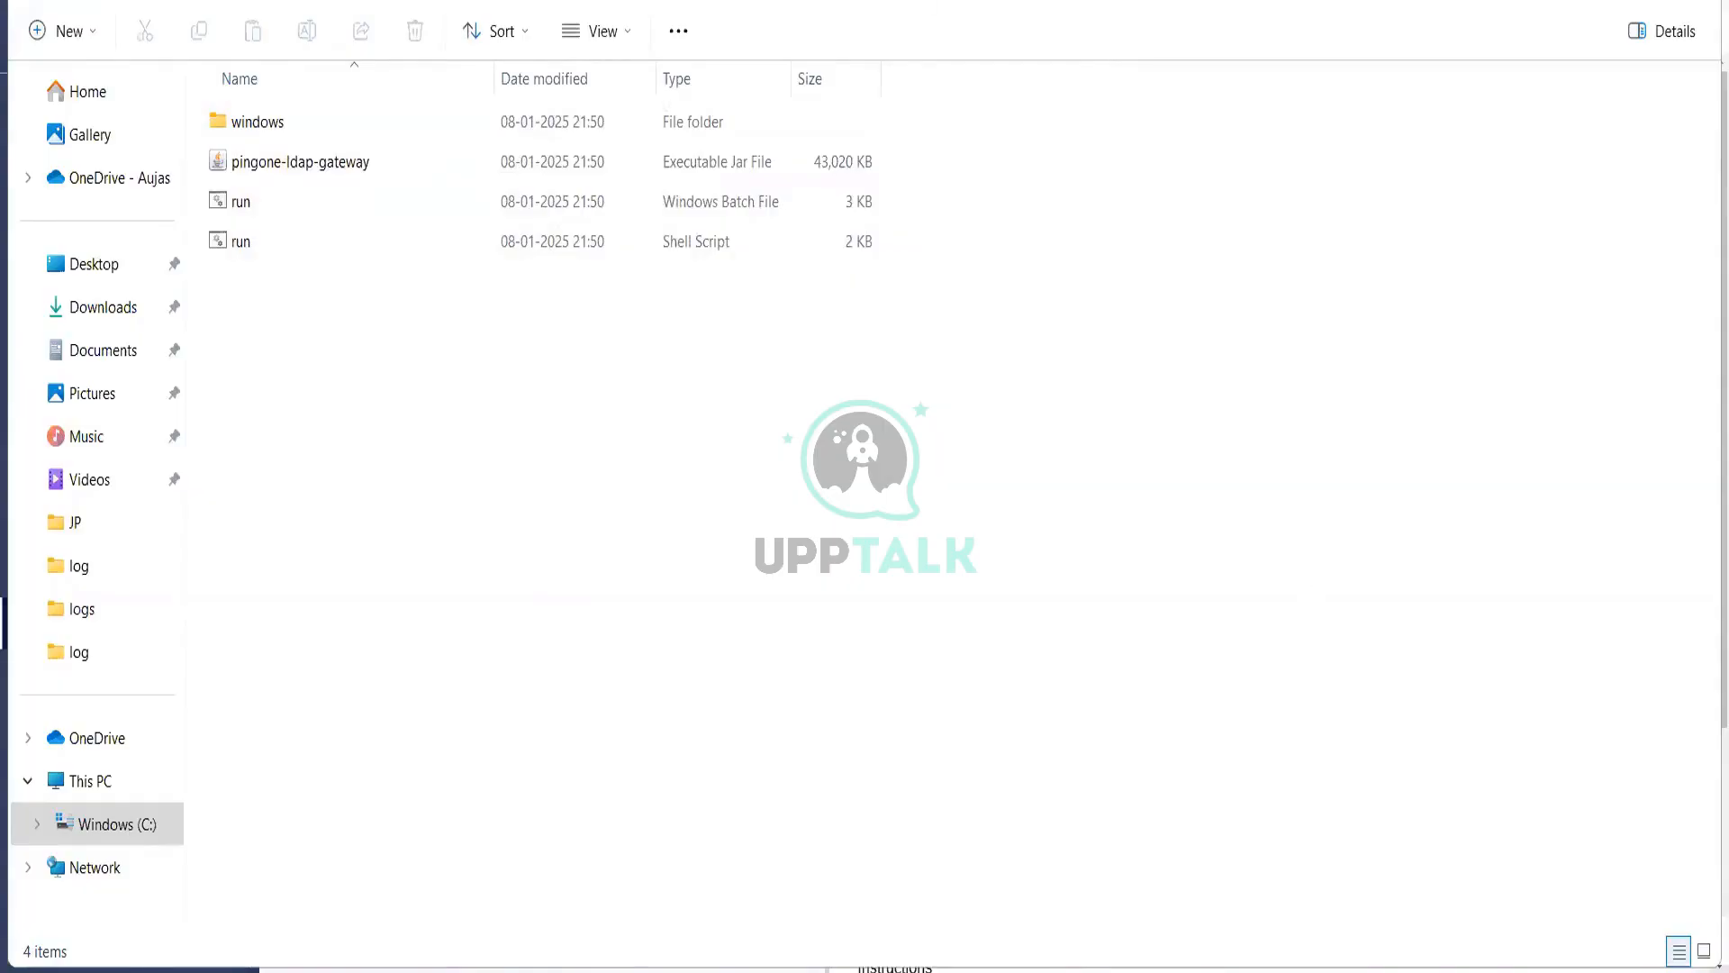
{"action": "key", "text": "alt+Left"}
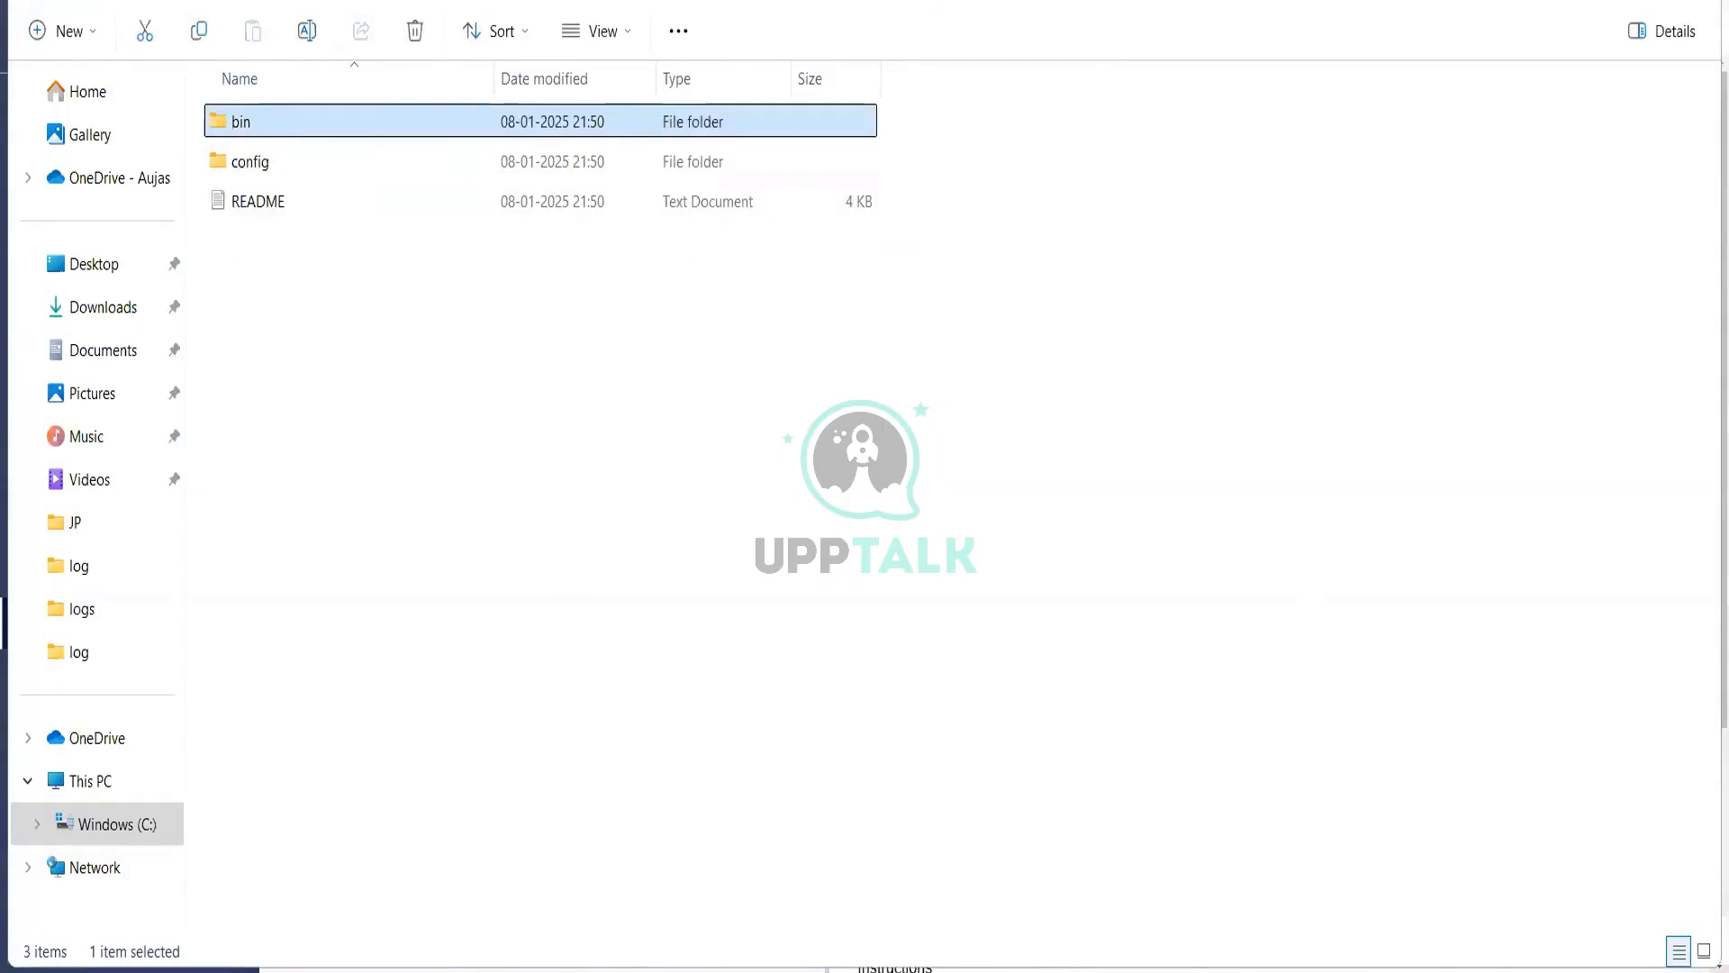
{"action": "key", "text": "Down"}
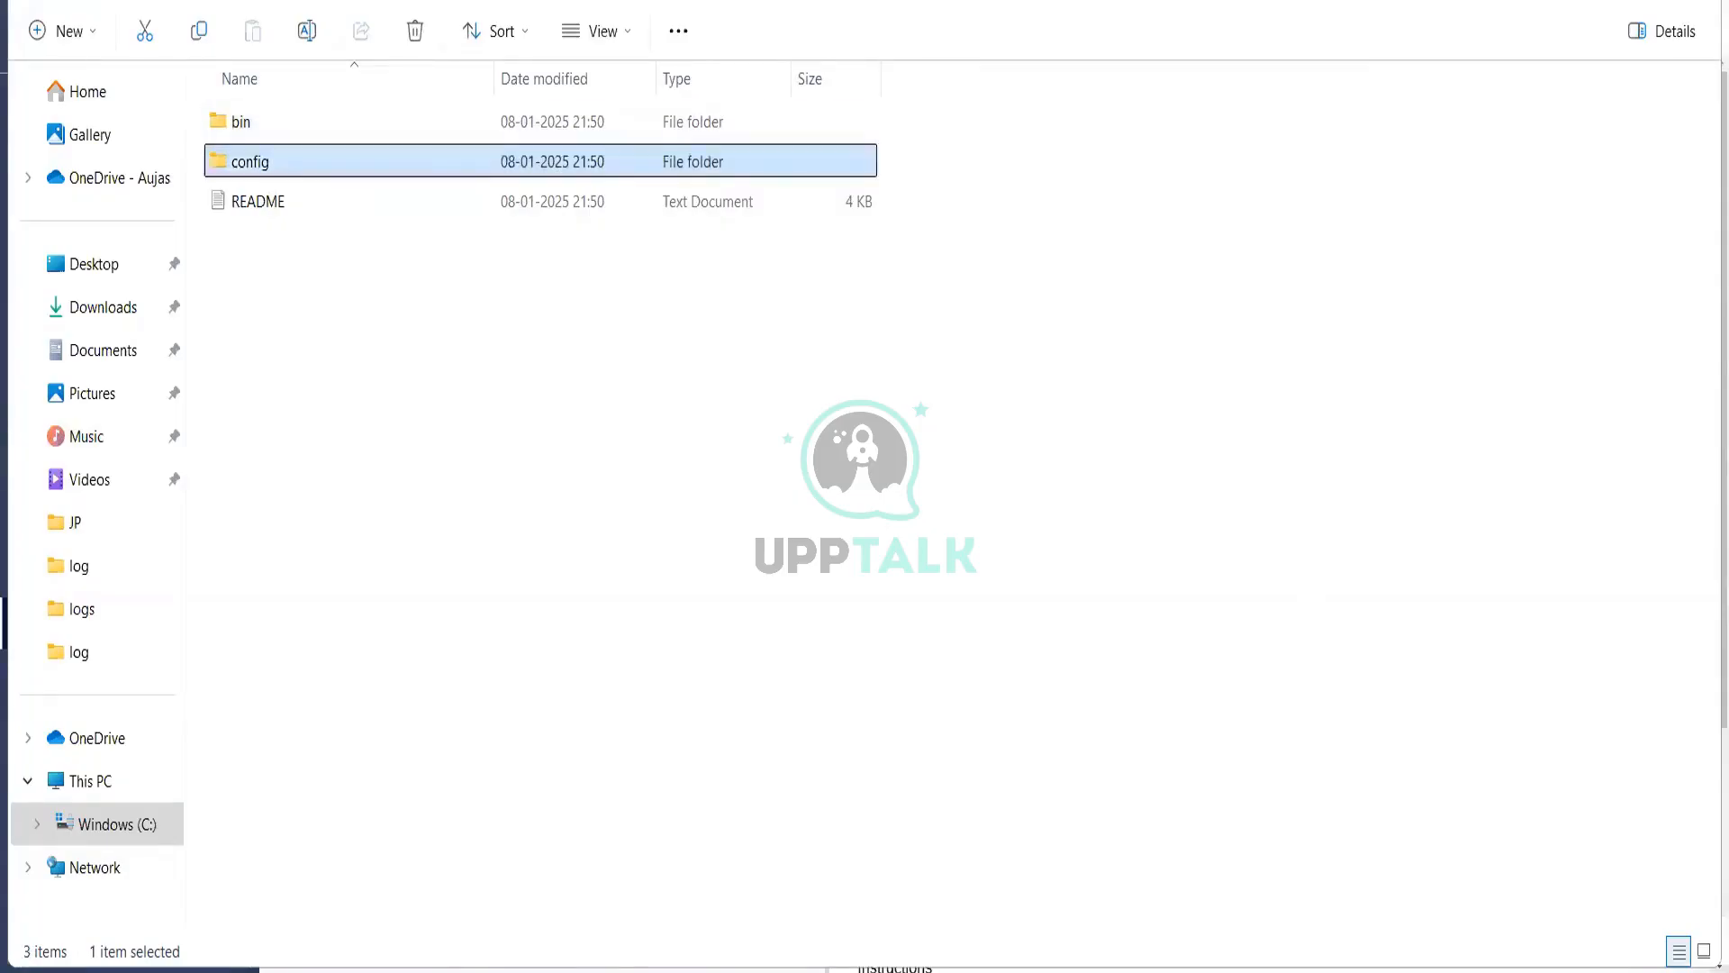
{"action": "key", "text": "Return"}
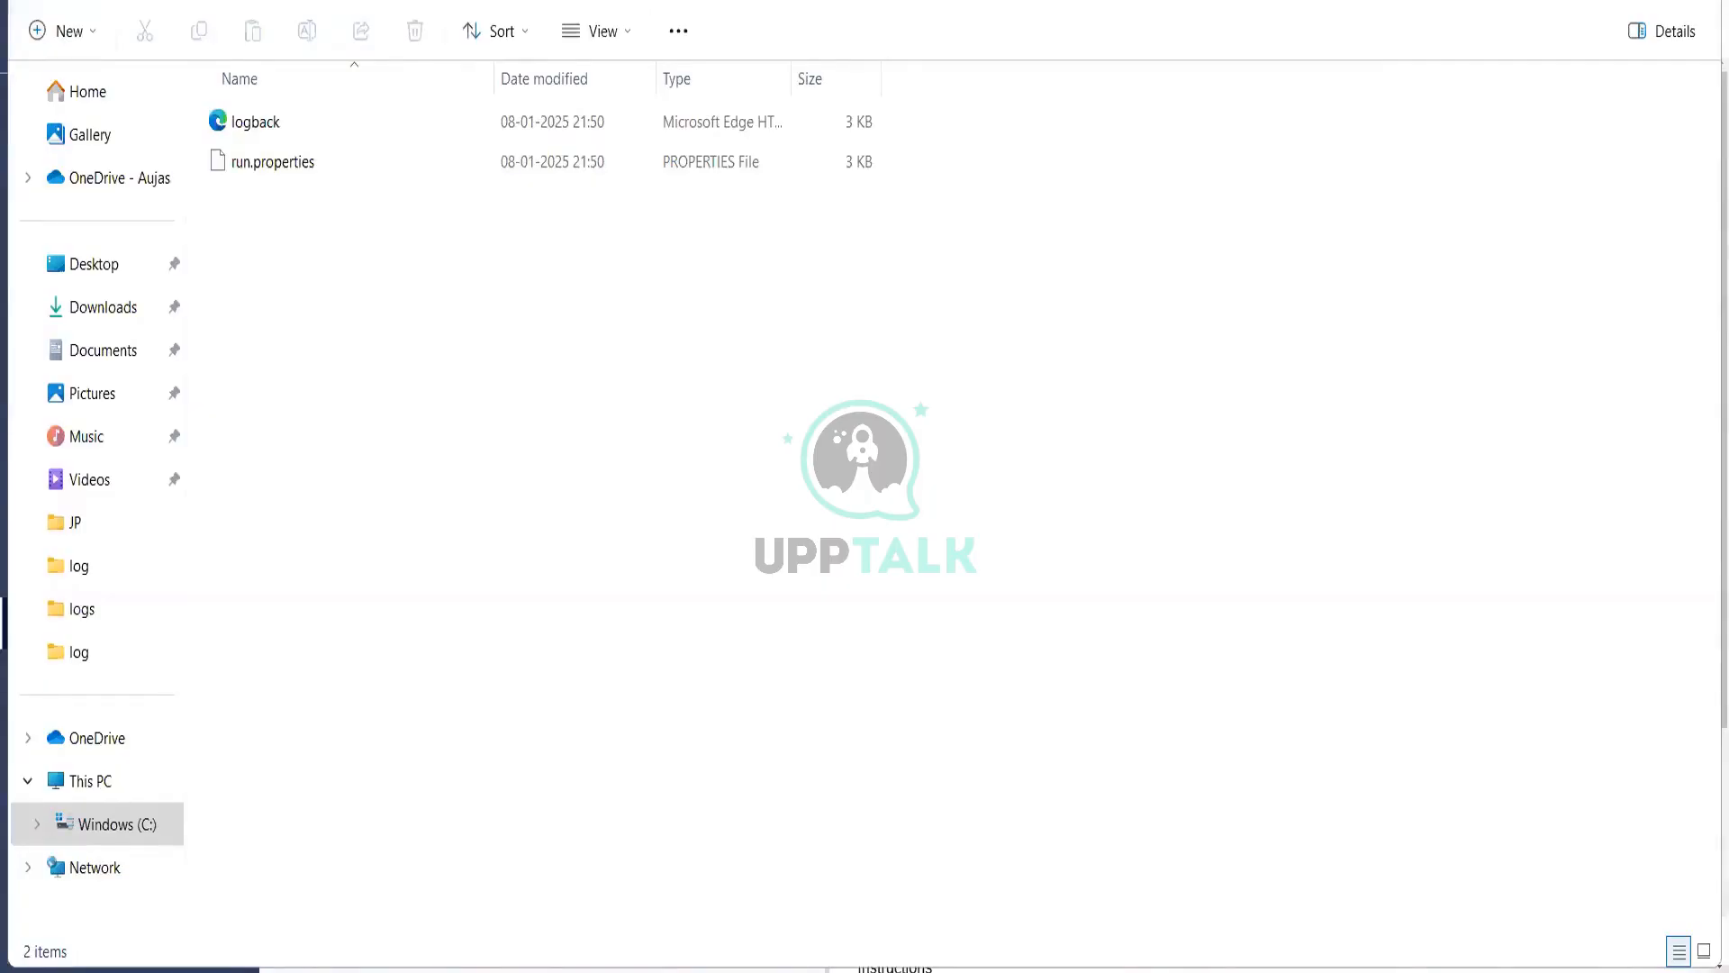
{"action": "right_click", "coordinate": [337, 171]}
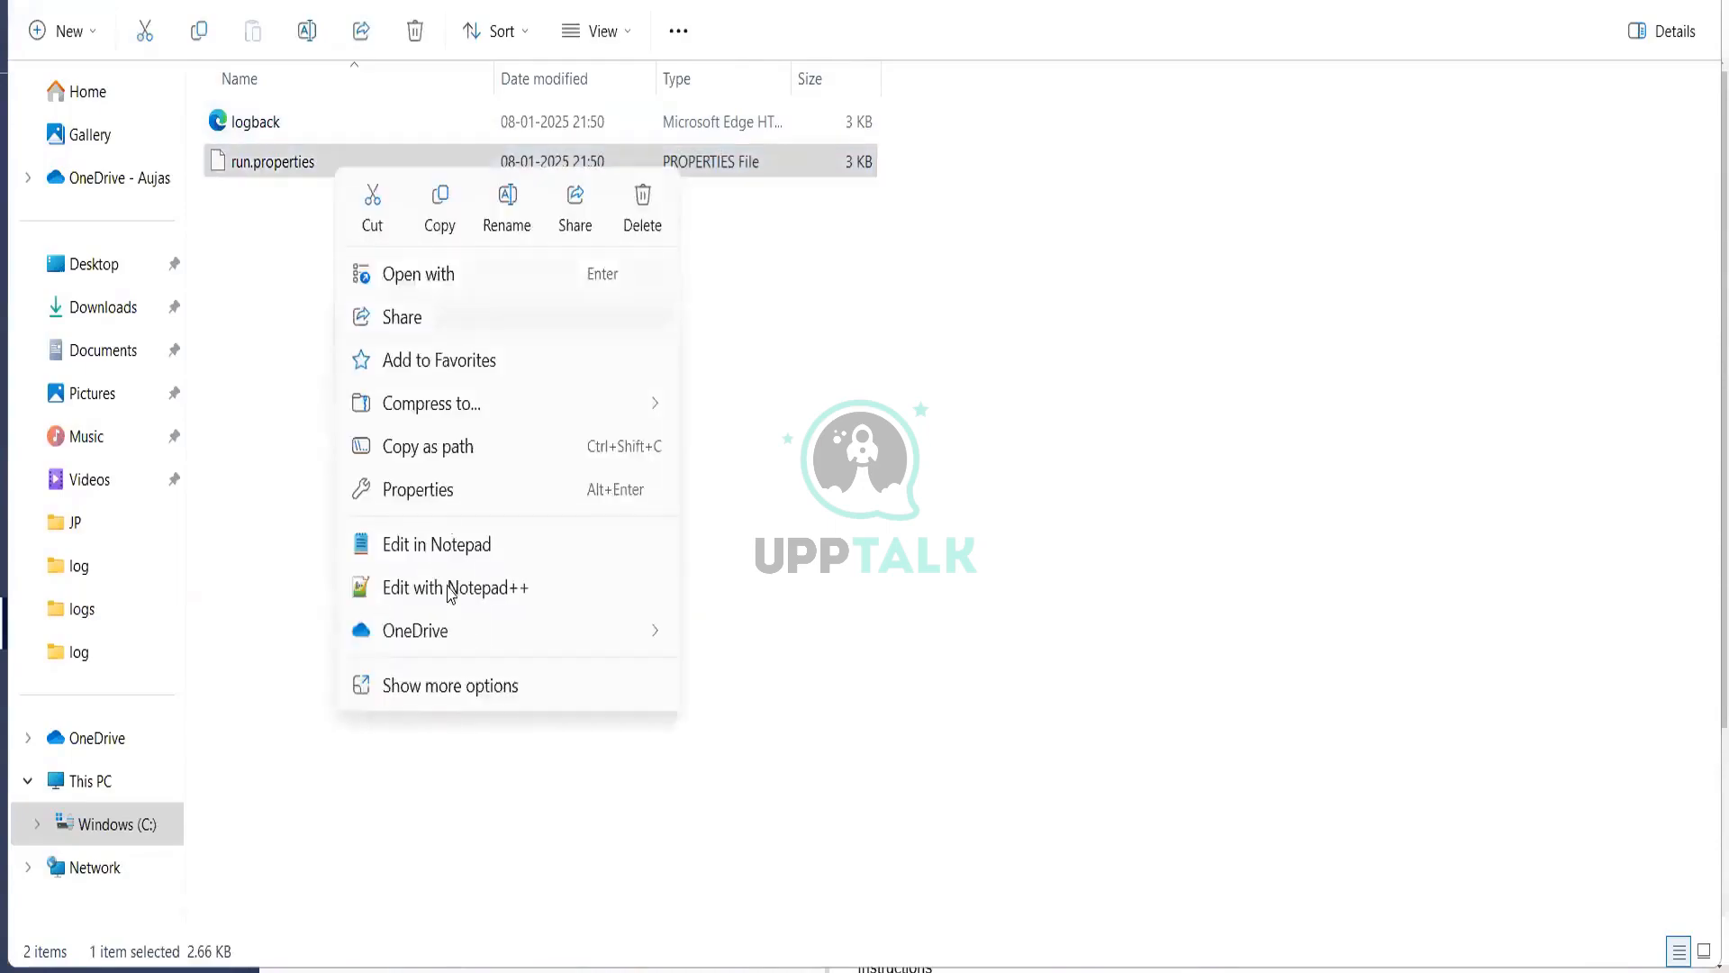
Step: Open run.properties in Notepad++ and change the license acceptance value to yes
{"action": "left_click", "coordinate": [450, 584]}
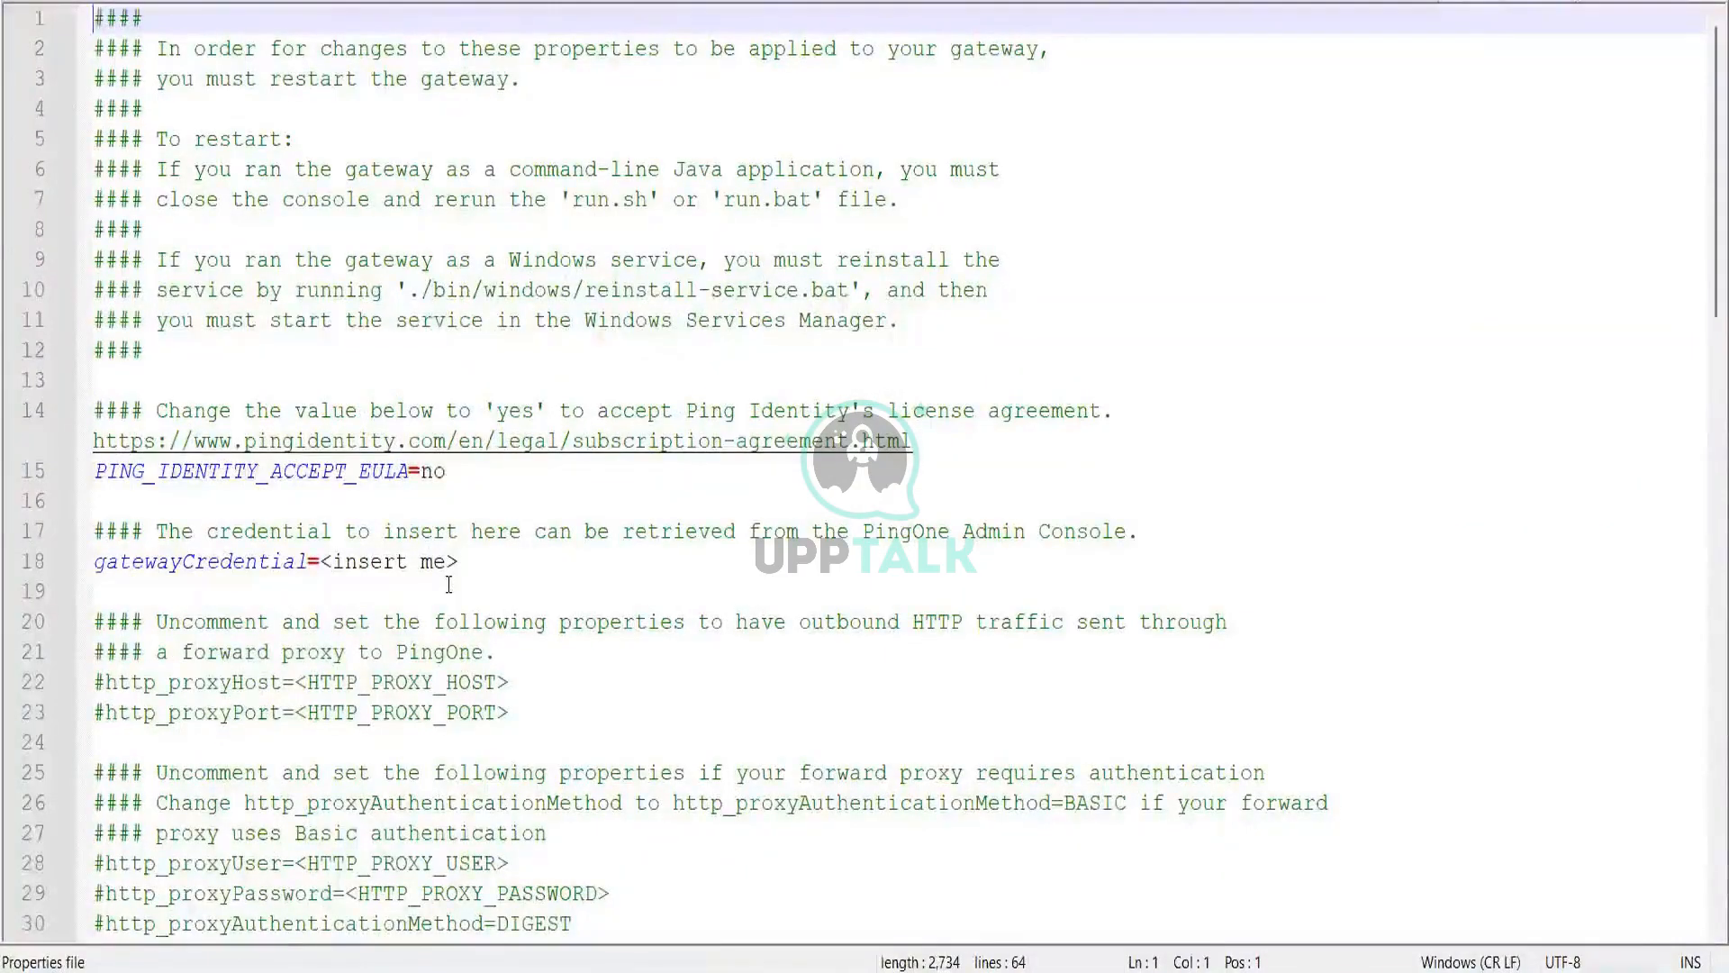
{"action": "left_click", "coordinate": [454, 480]}
{"action": "key", "text": "BackSpace"}
{"action": "key", "text": "BackSpace"}
{"action": "type", "text": "yes"}
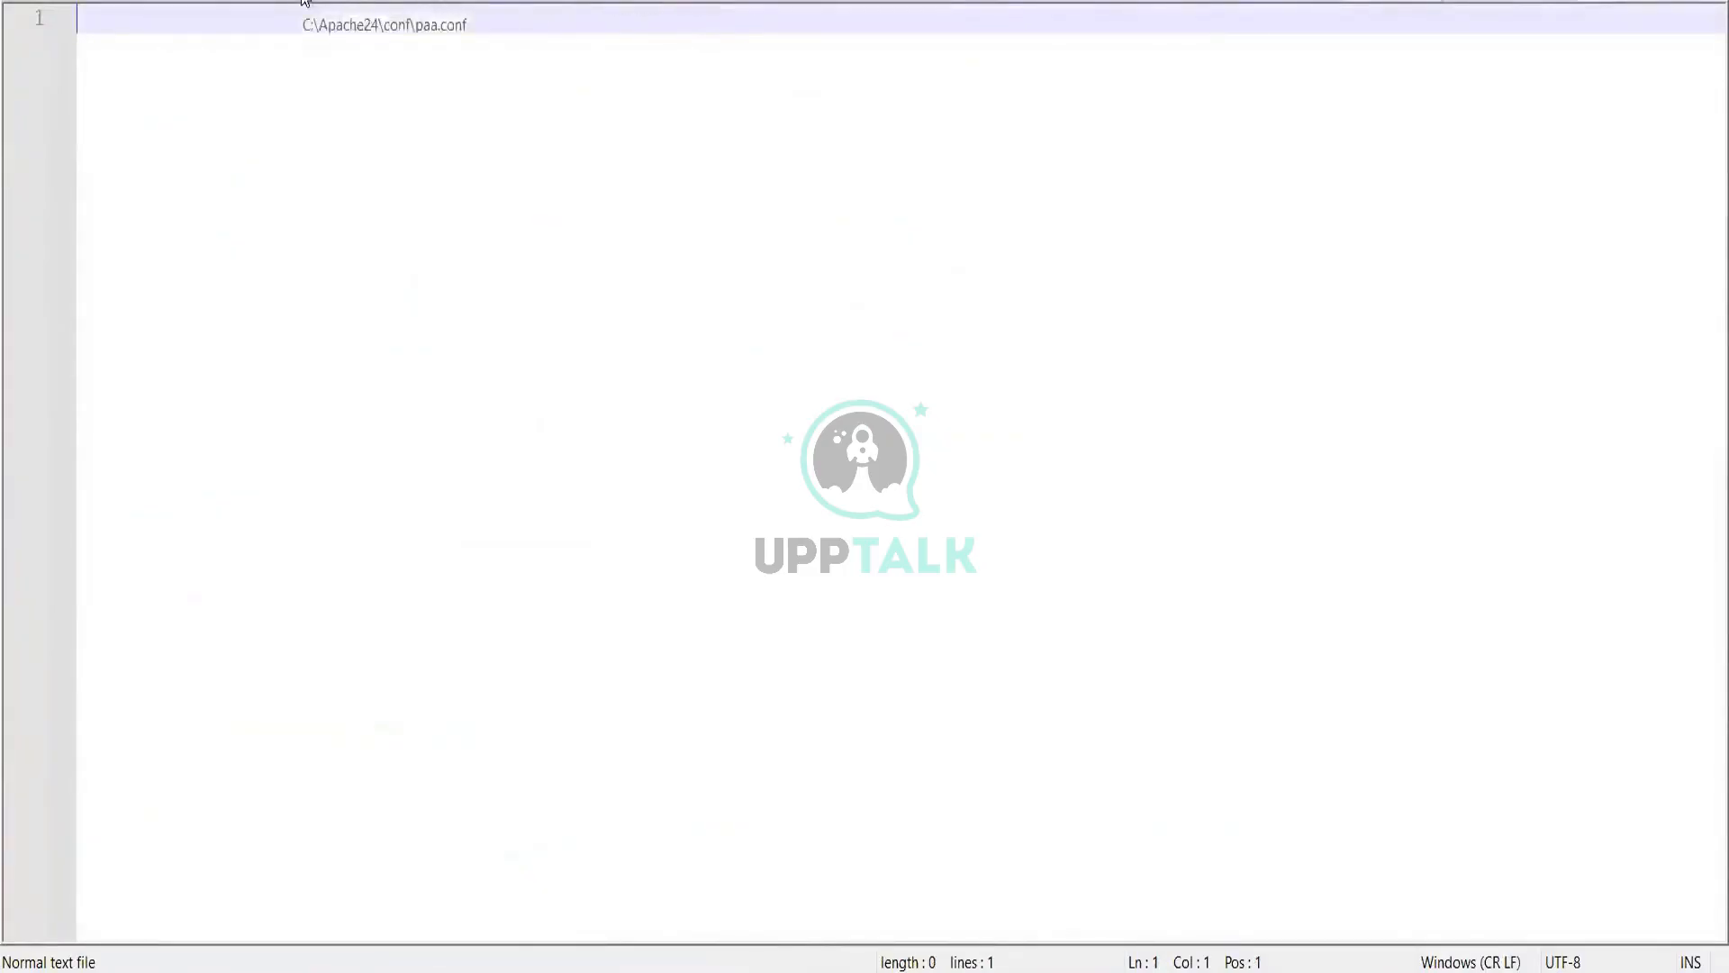
Step: Paste the gateway notes and copy the long gateway credential from them
{"action": "key", "text": "ctrl+v"}
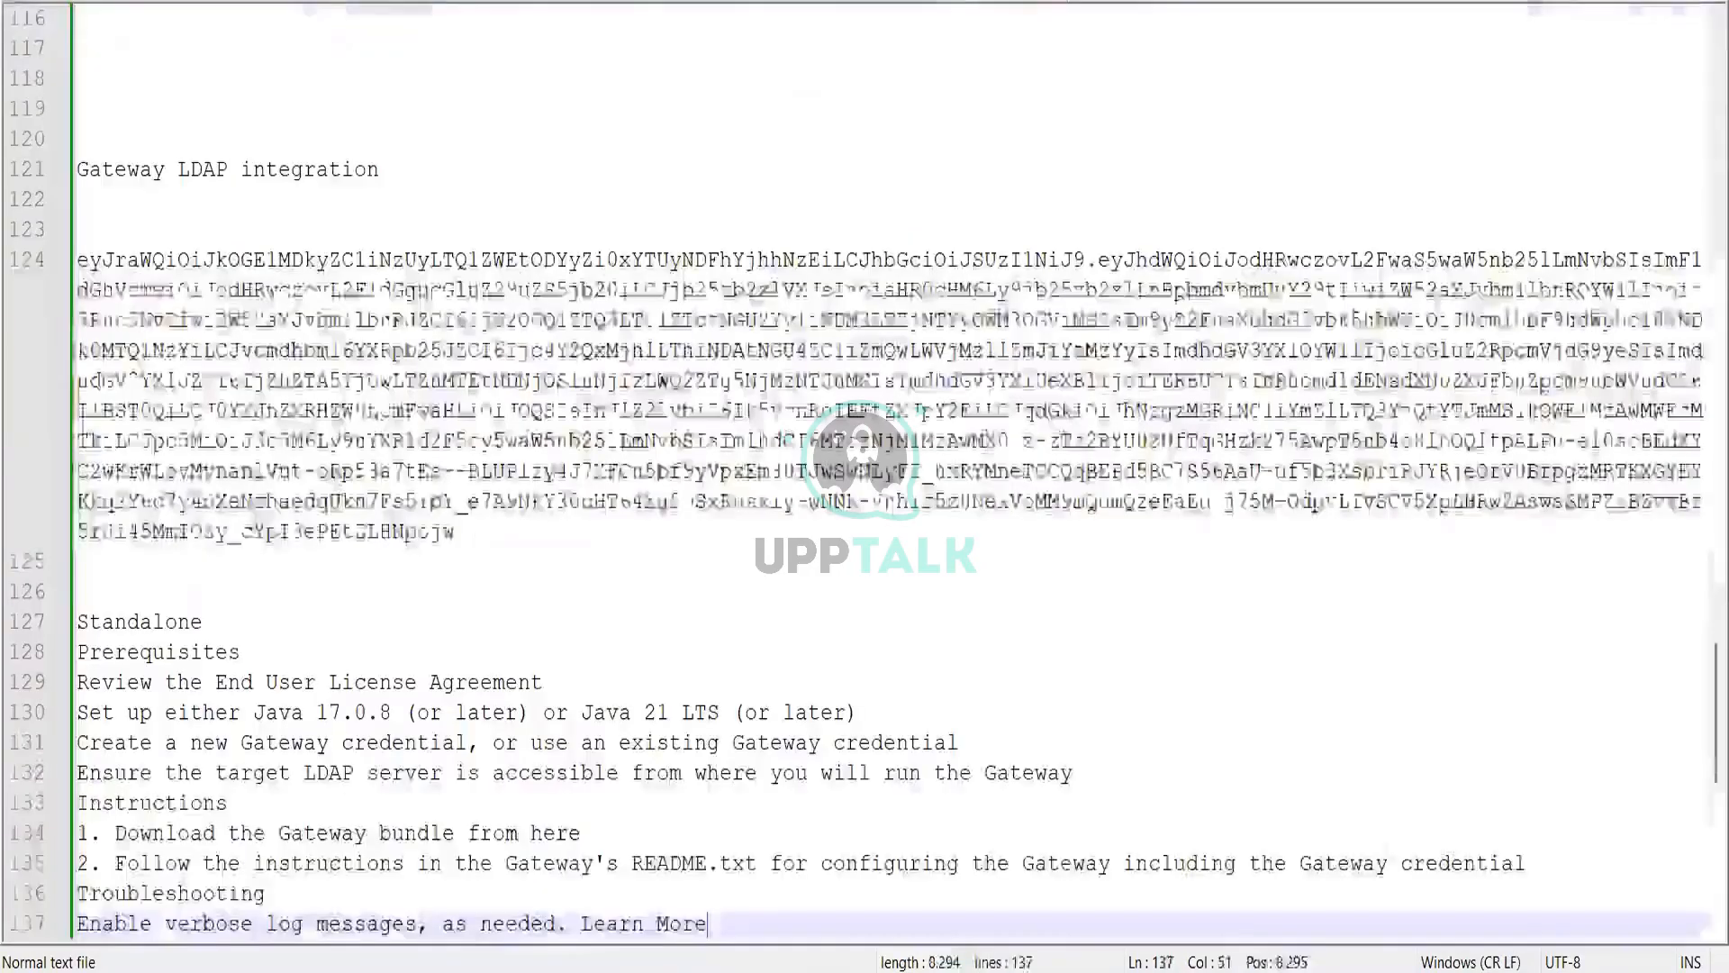
{"action": "left_click_drag", "start_coordinate": [455, 532], "coordinate": [99, 269]}
{"action": "right_click", "coordinate": [99, 269]}
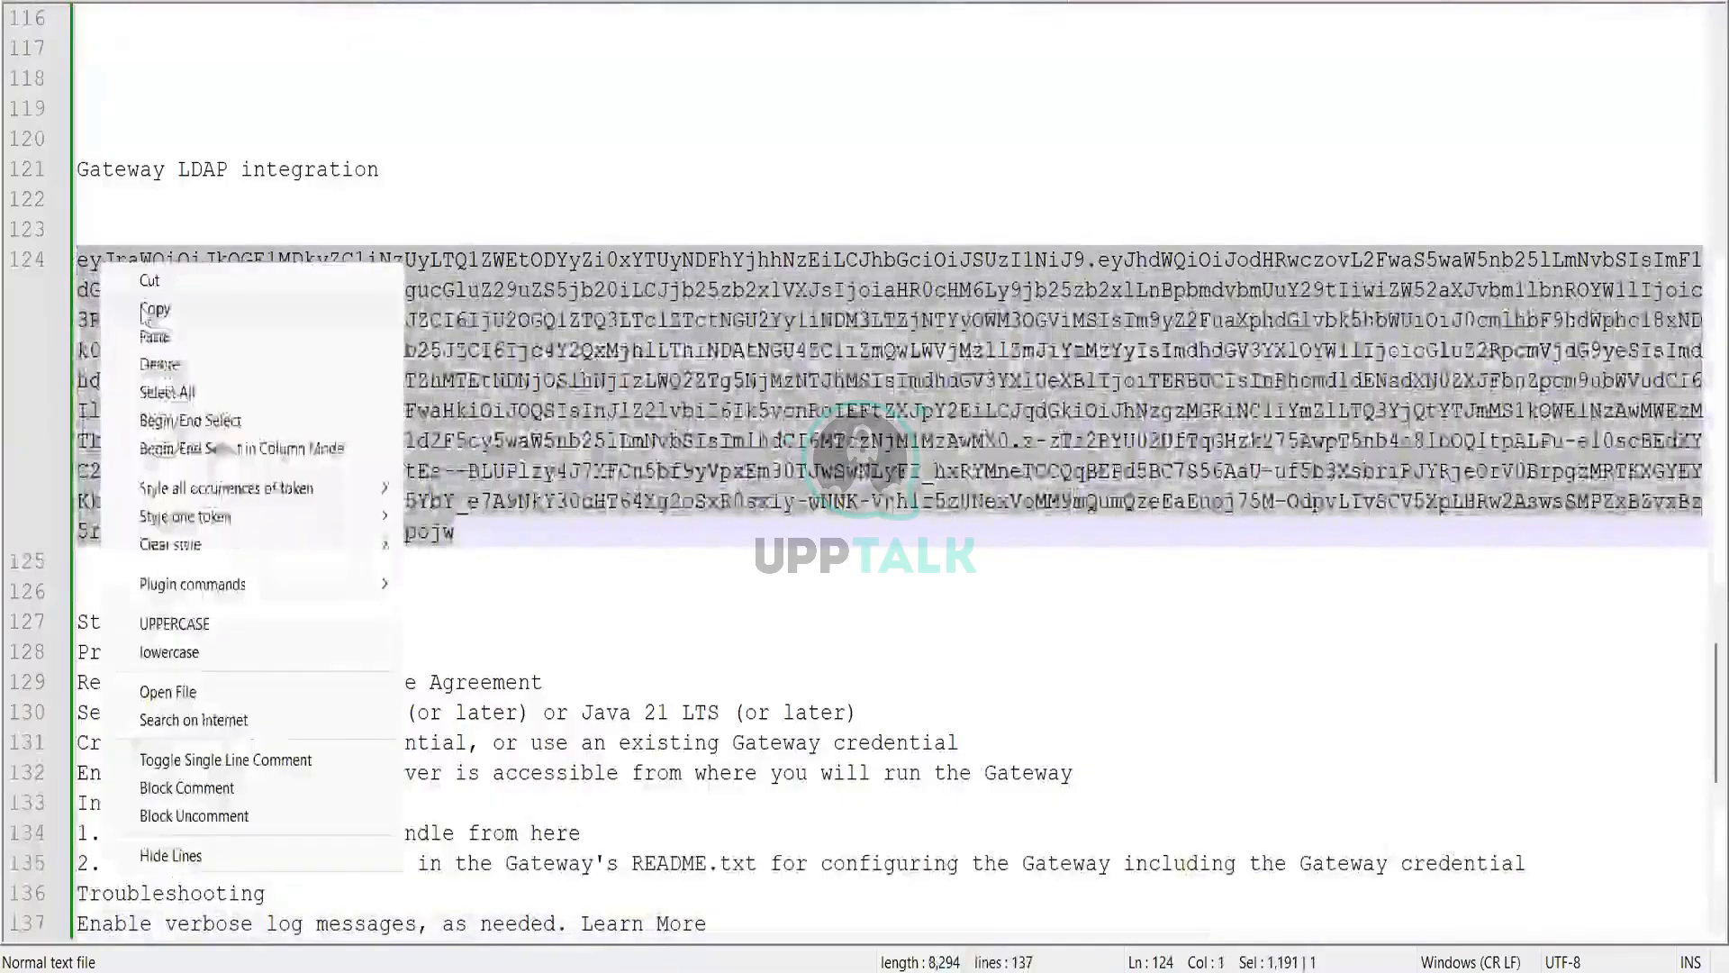
{"action": "left_click", "coordinate": [136, 305]}
{"action": "left_click", "coordinate": [1482, 7]}
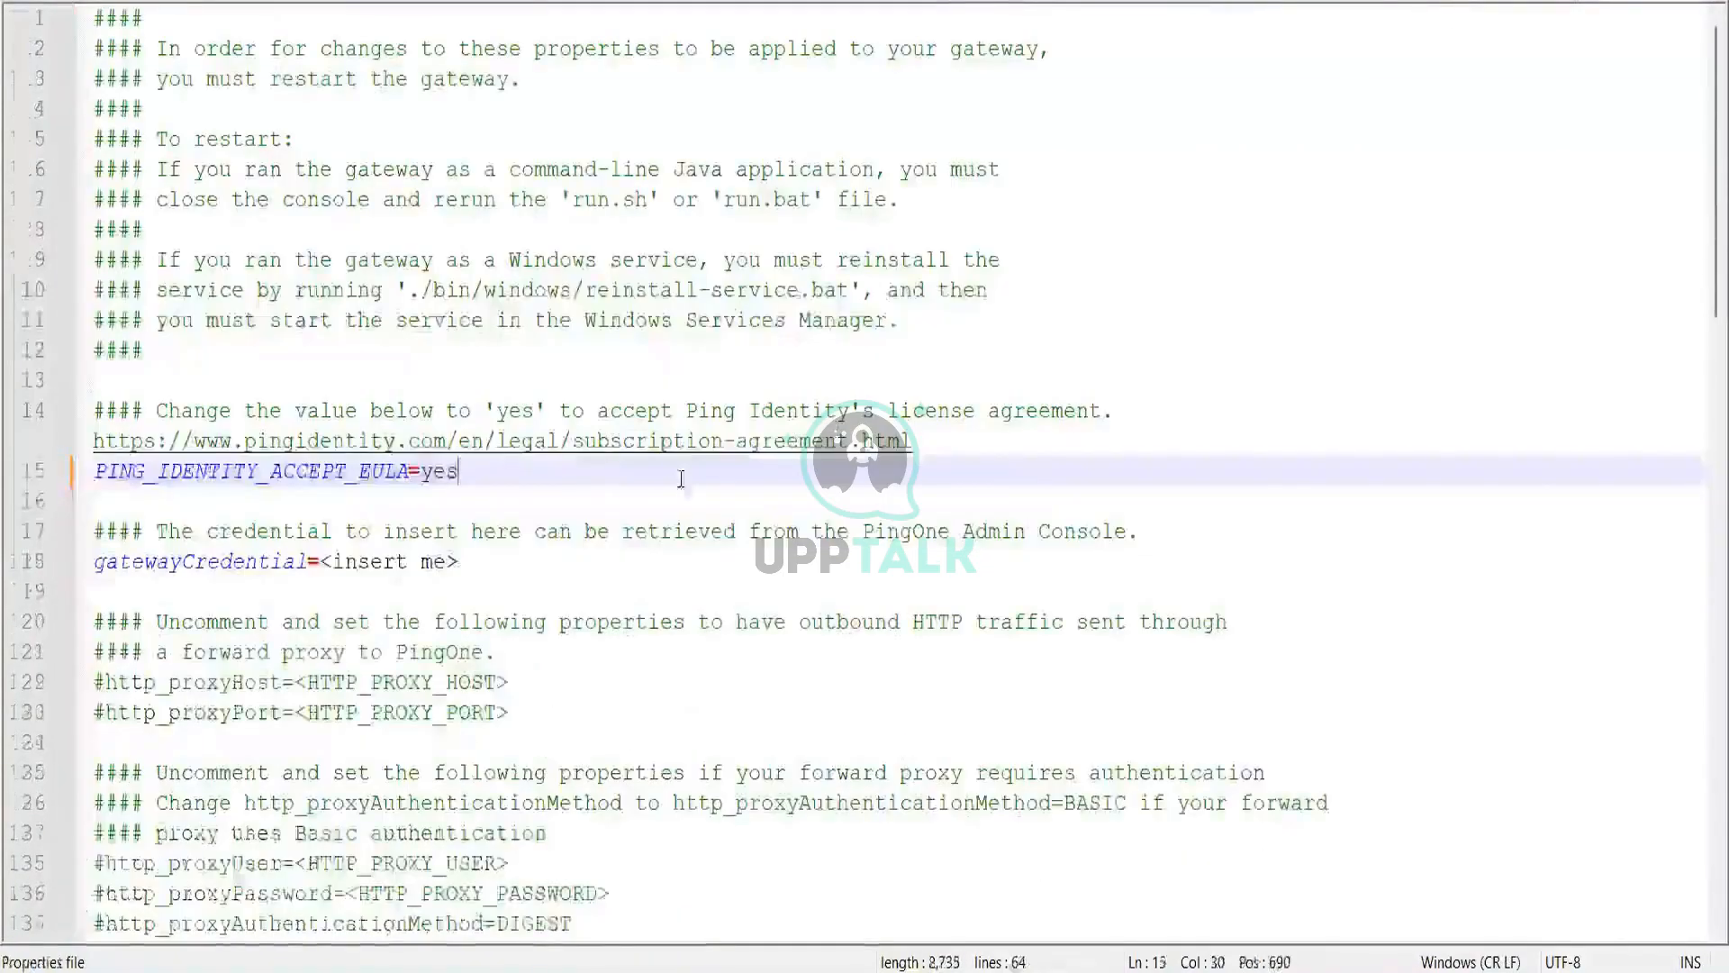
Step: Replace the line 18 placeholder with the gateway credential, restore the '=', and save
{"action": "mouse_move", "coordinate": [459, 561]}
{"action": "left_mouse_down"}
{"action": "mouse_move", "coordinate": [308, 564]}
{"action": "mouse_move", "coordinate": [448, 564]}
{"action": "left_mouse_up"}
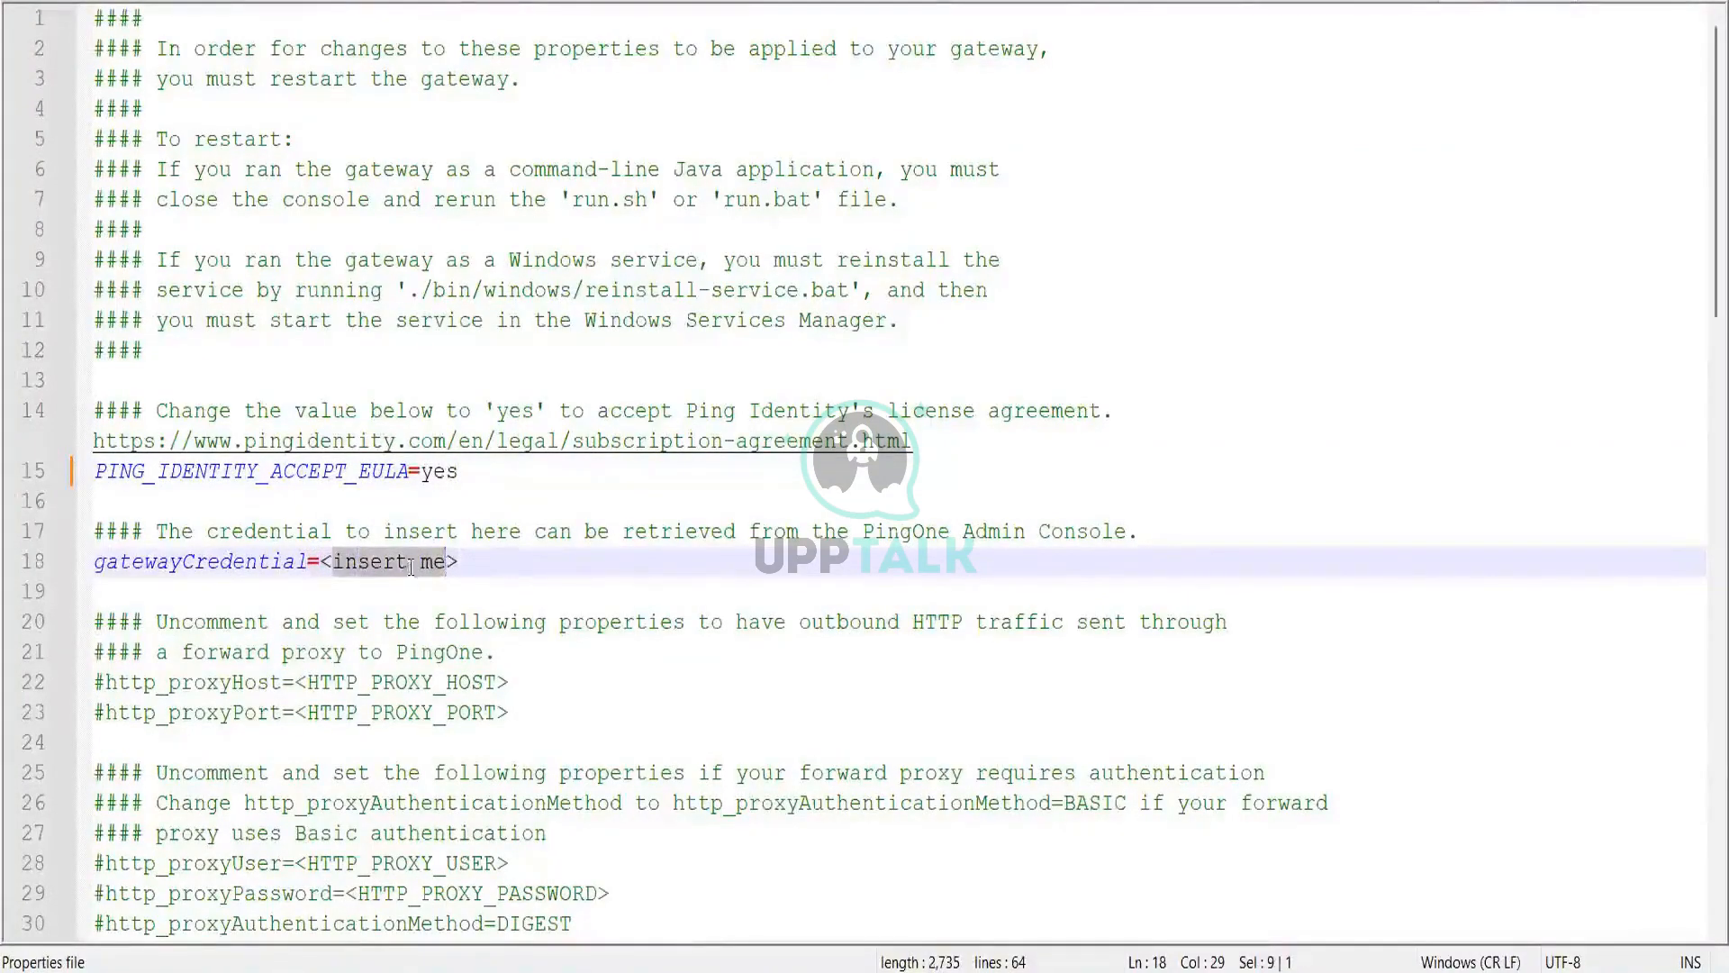
{"action": "left_click_drag", "start_coordinate": [458, 563], "coordinate": [326, 561]}
{"action": "key", "text": "ctrl+v"}
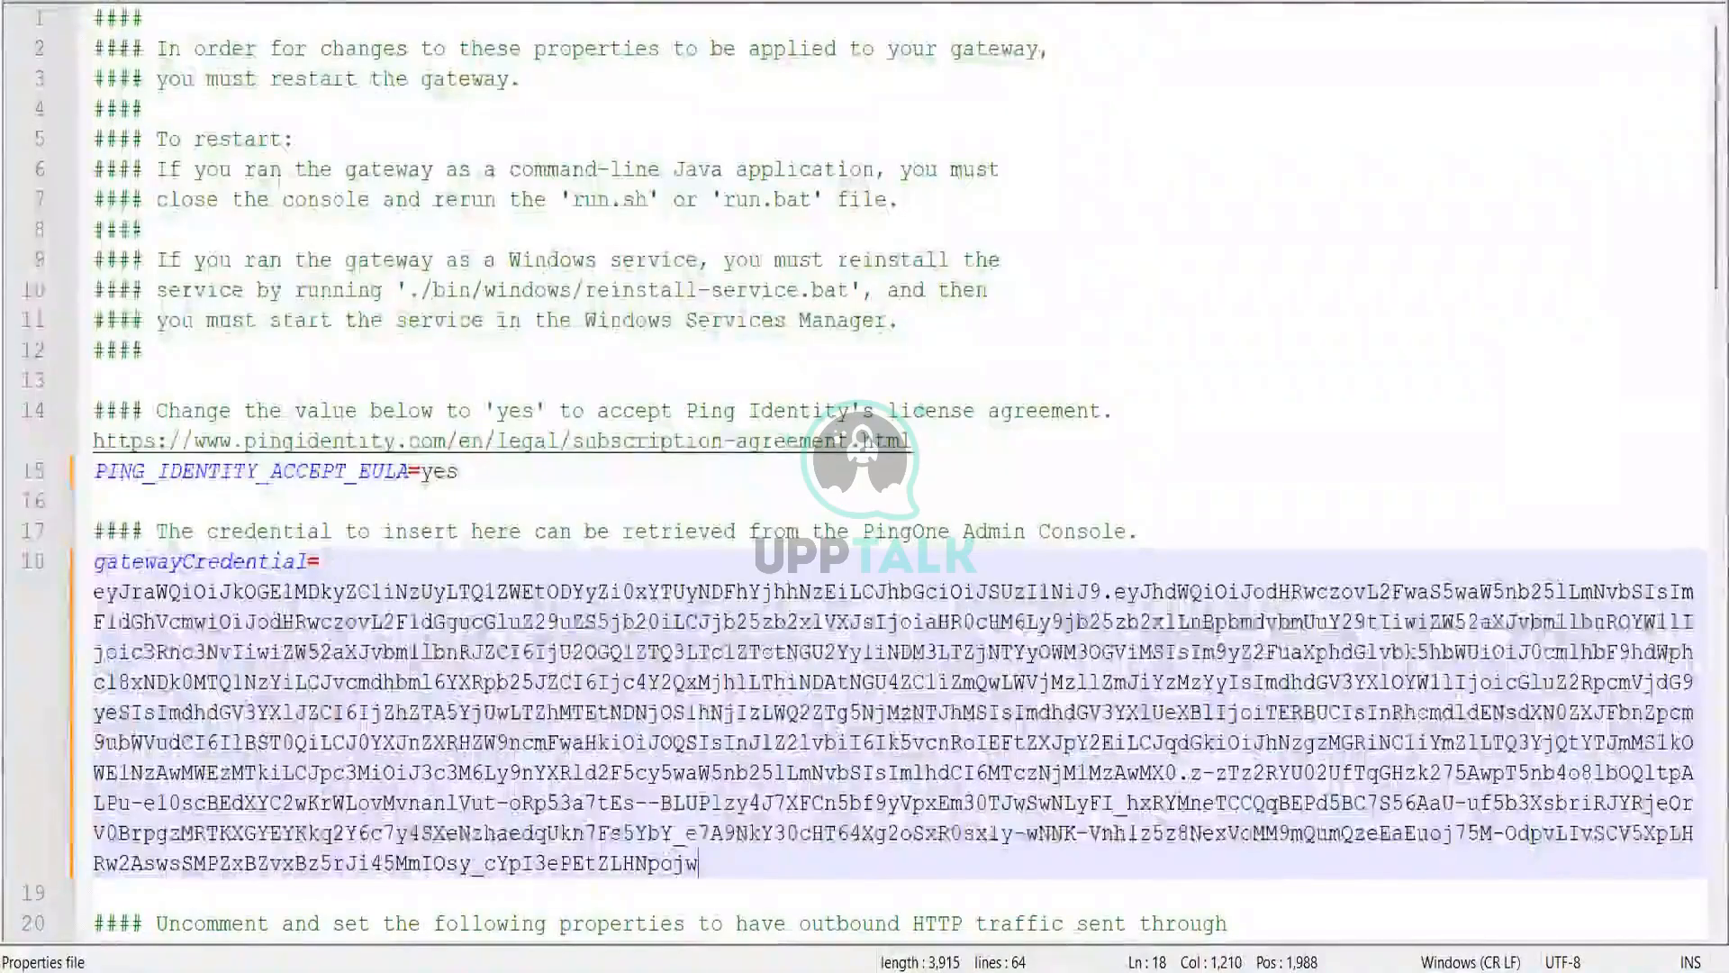
{"action": "left_click_drag", "start_coordinate": [94, 594], "coordinate": [110, 598]}
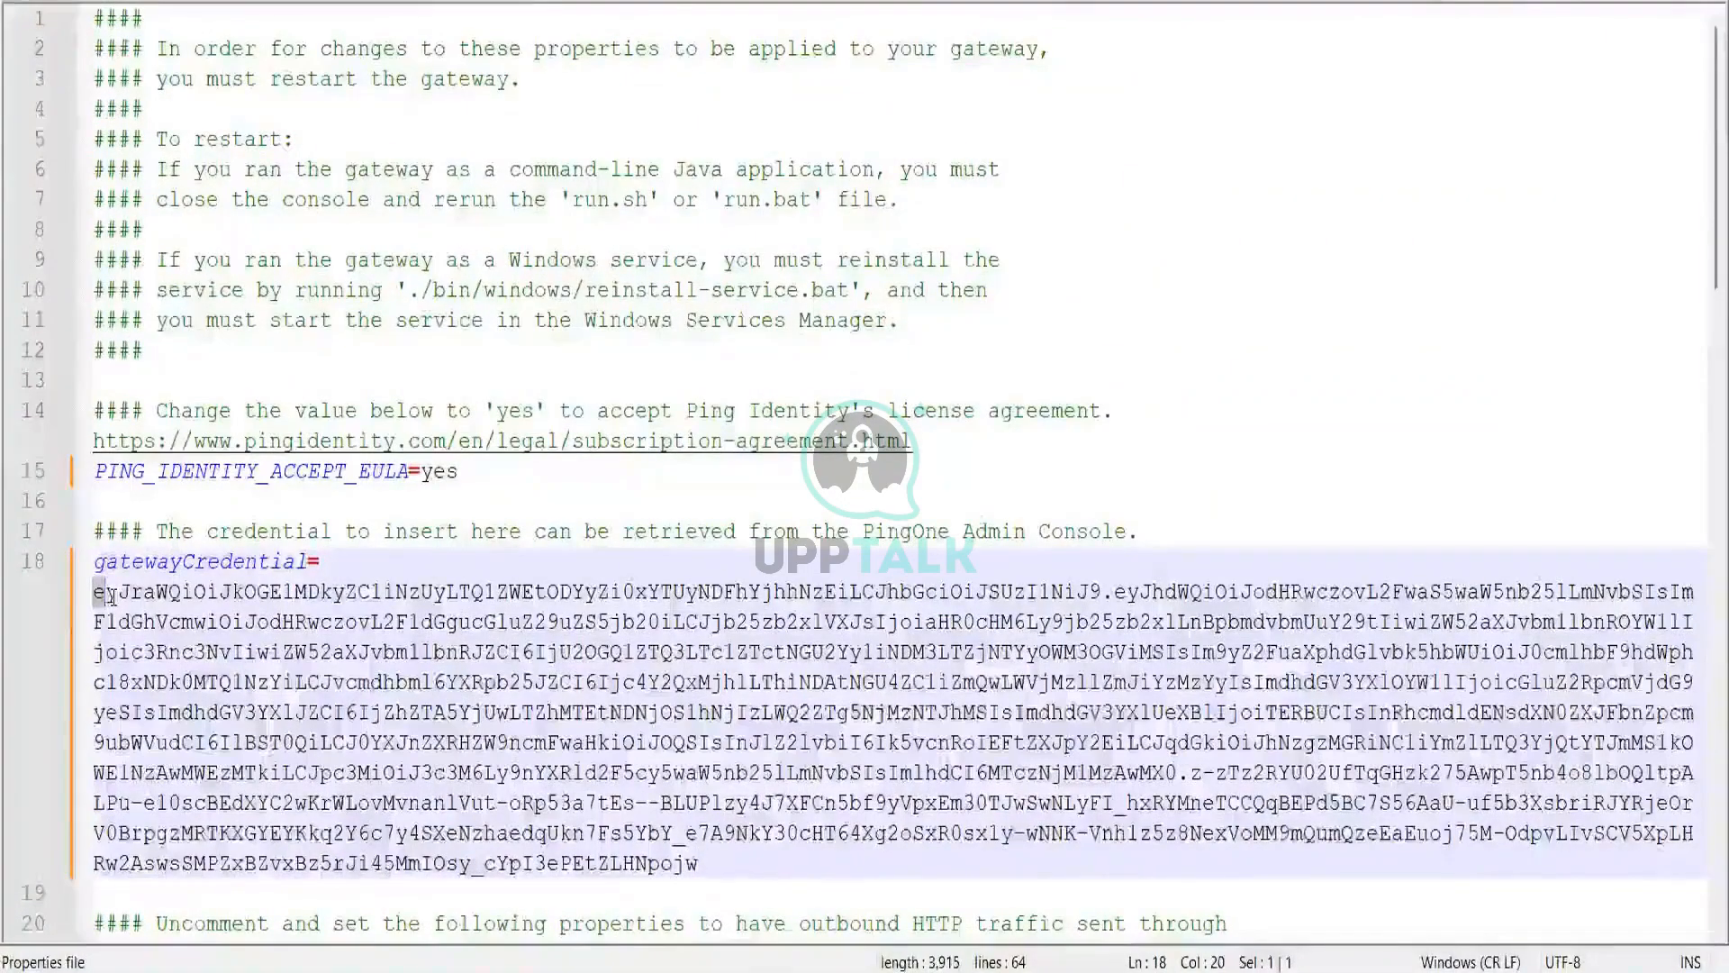
{"action": "key", "text": "Left"}
{"action": "key", "text": "BackSpace"}
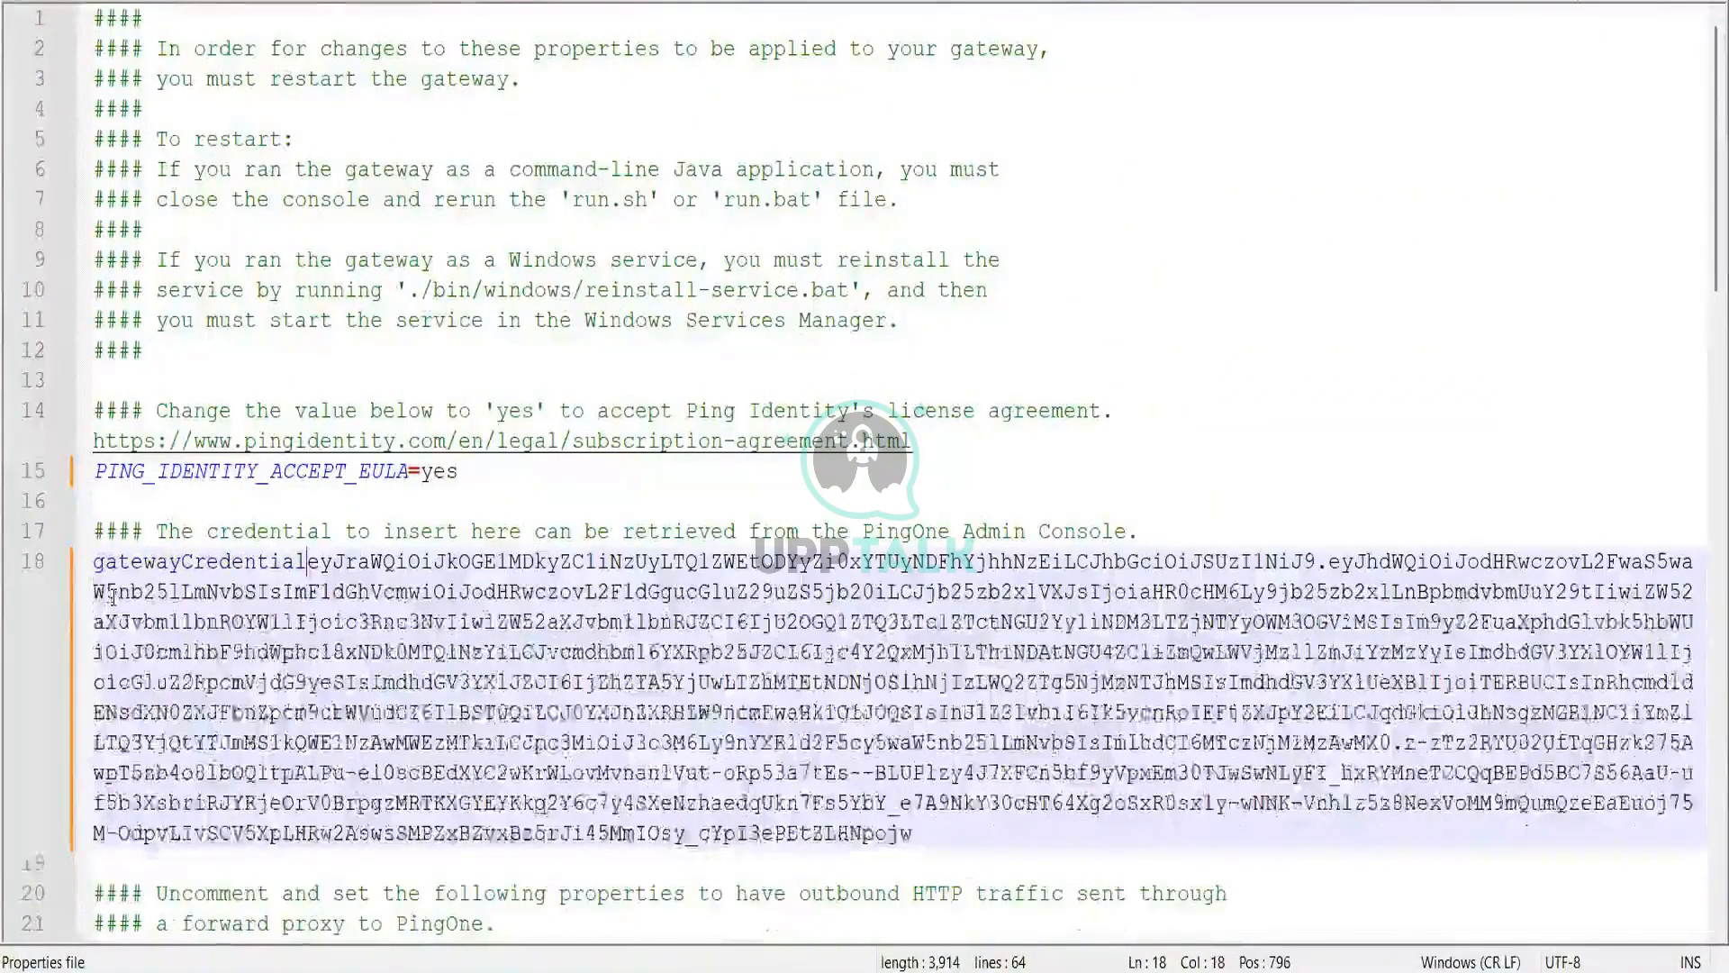
{"action": "type", "text": "="}
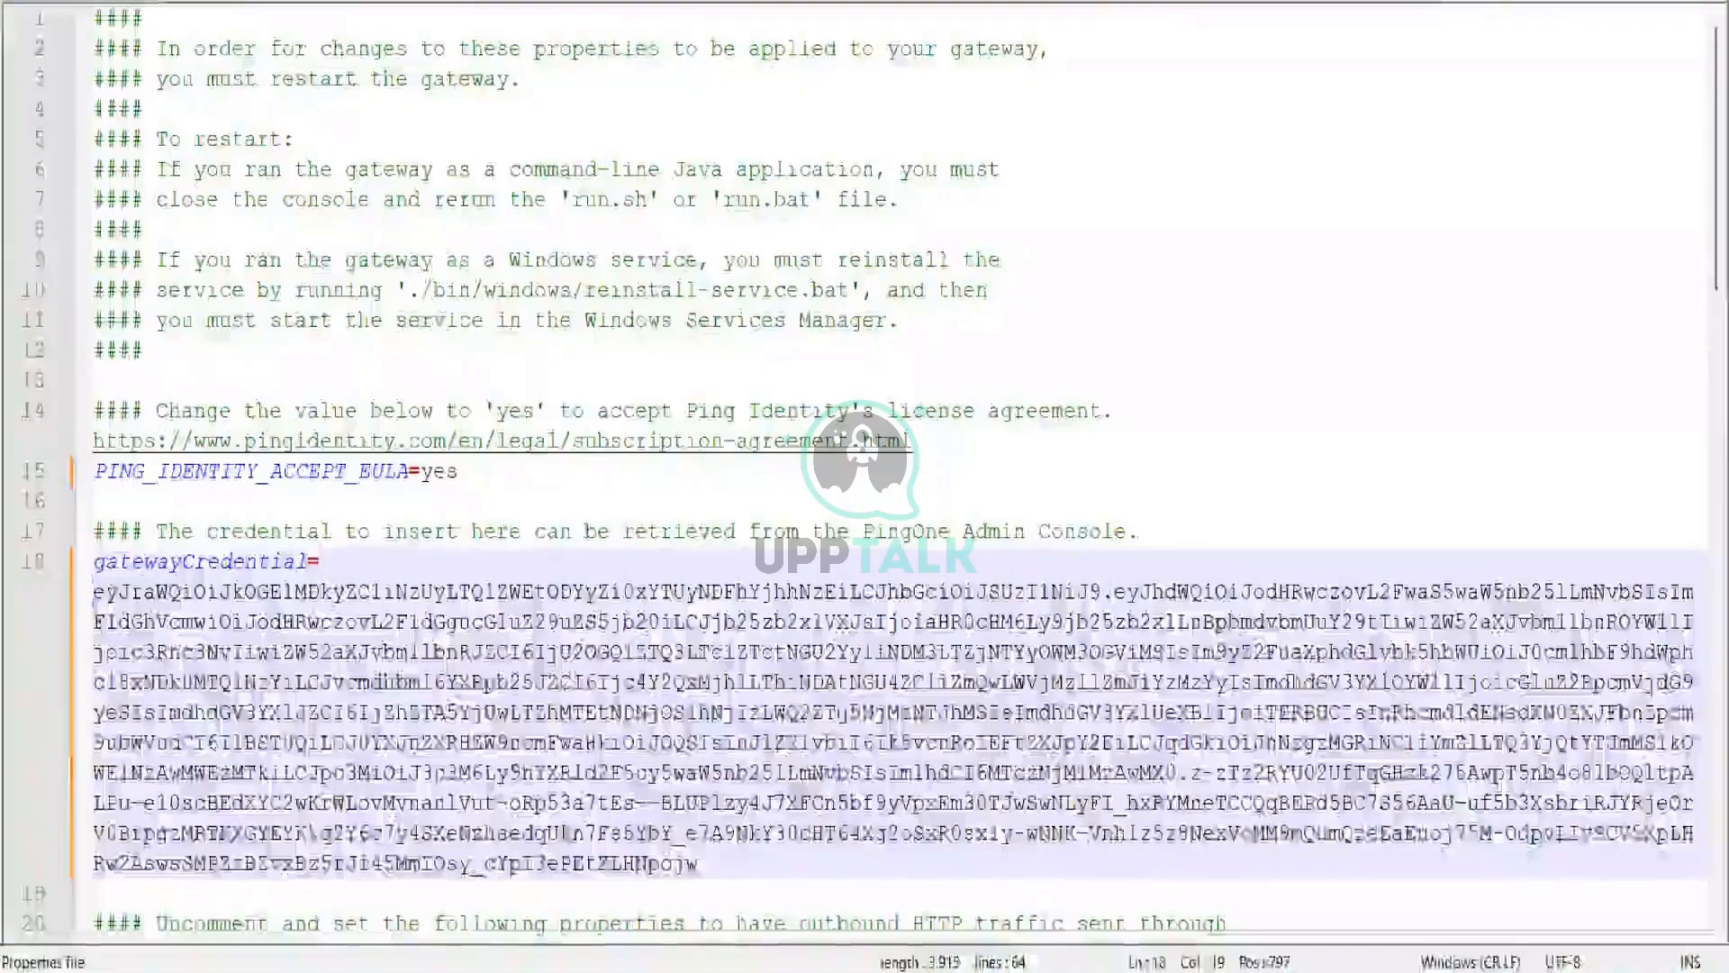
{"action": "key", "text": "ctrl+s"}
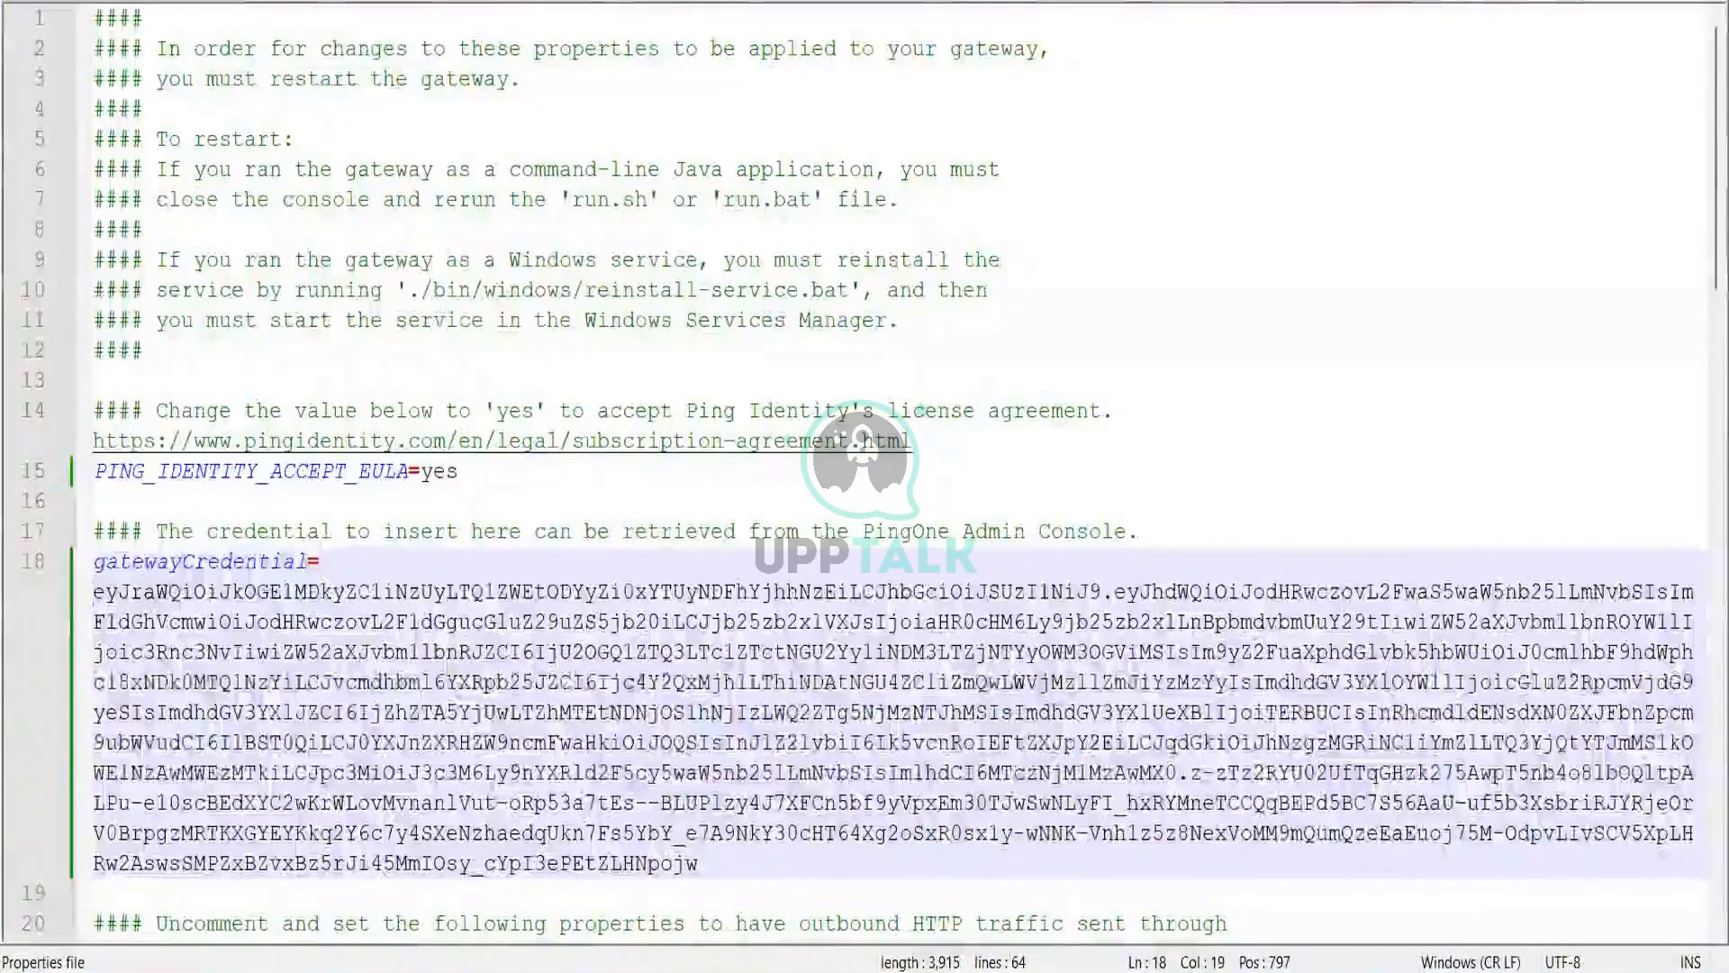
{"action": "scroll", "coordinate": [751, 628], "scroll_direction": "down", "scroll_amount": 4}
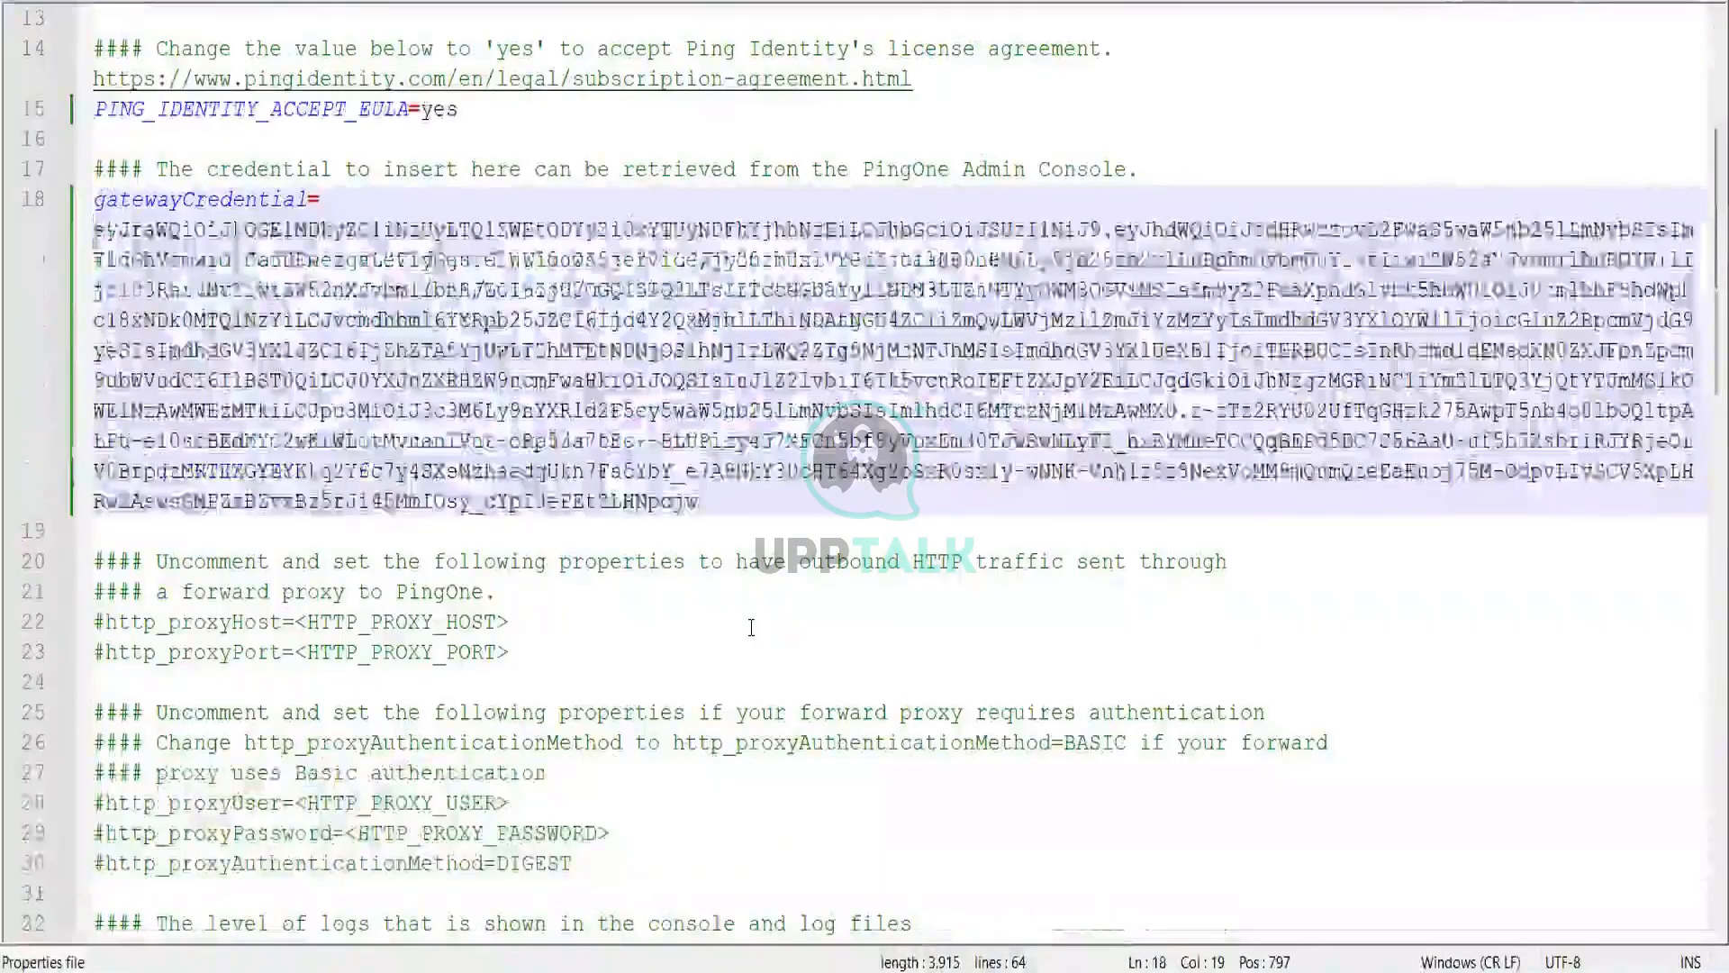
{"action": "scroll", "coordinate": [751, 628], "scroll_direction": "down", "scroll_amount": 1}
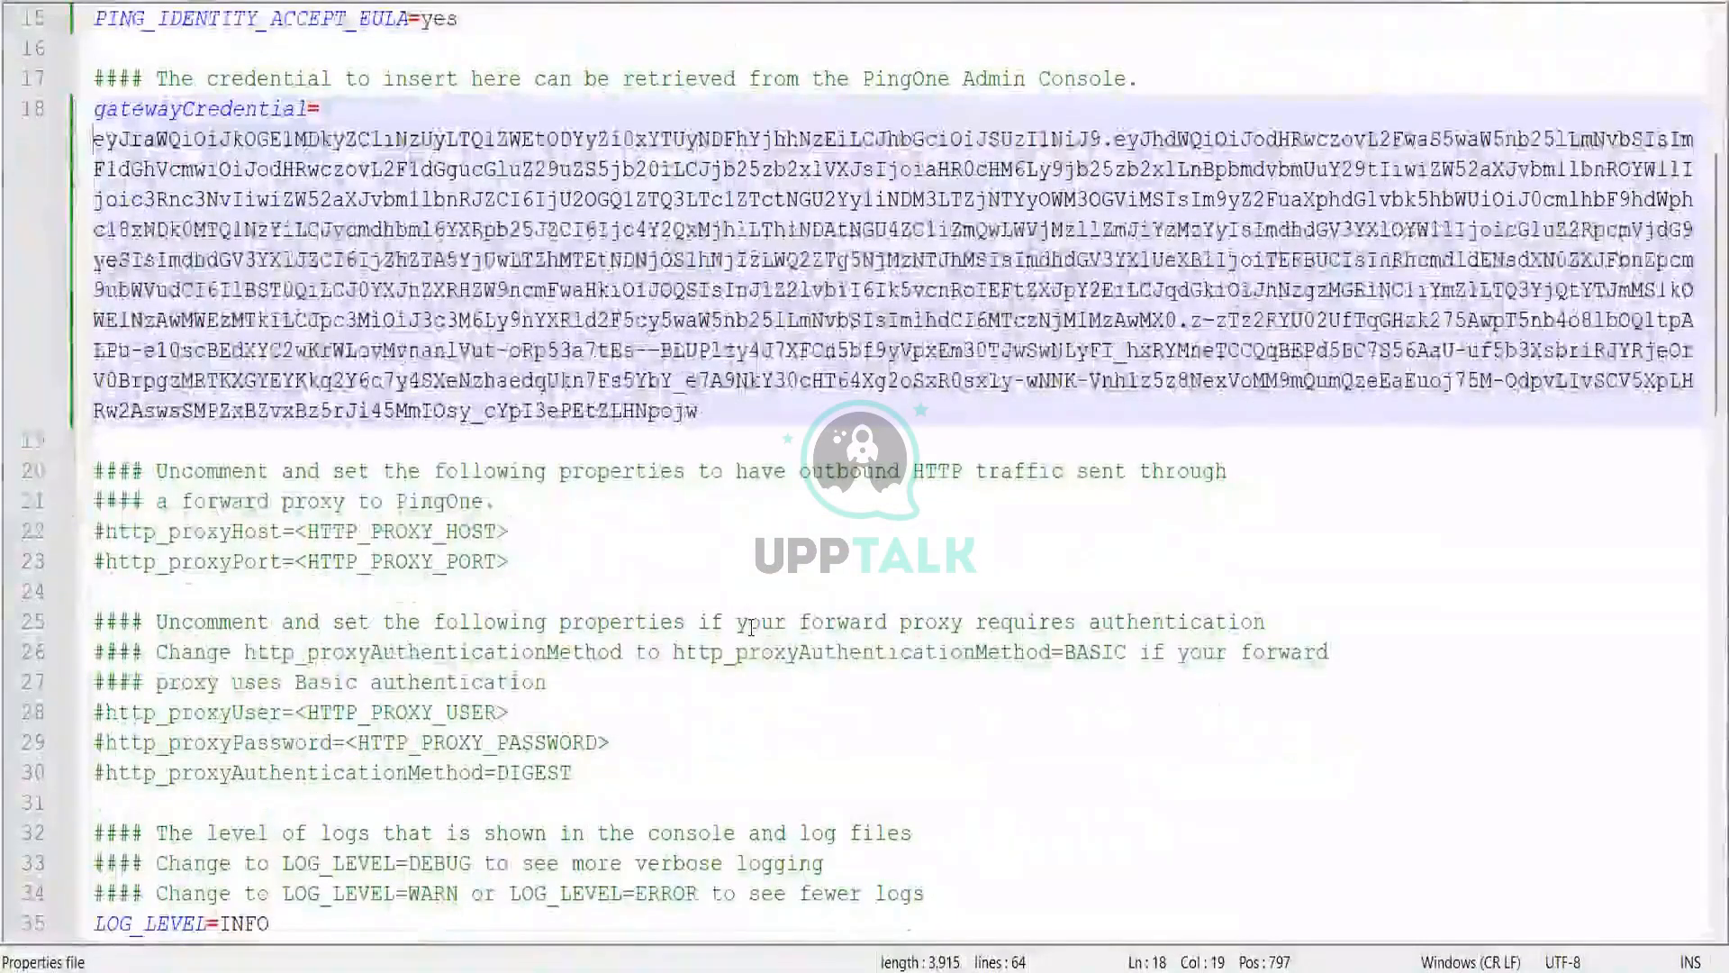
{"action": "scroll", "coordinate": [752, 628], "scroll_direction": "down", "scroll_amount": 3}
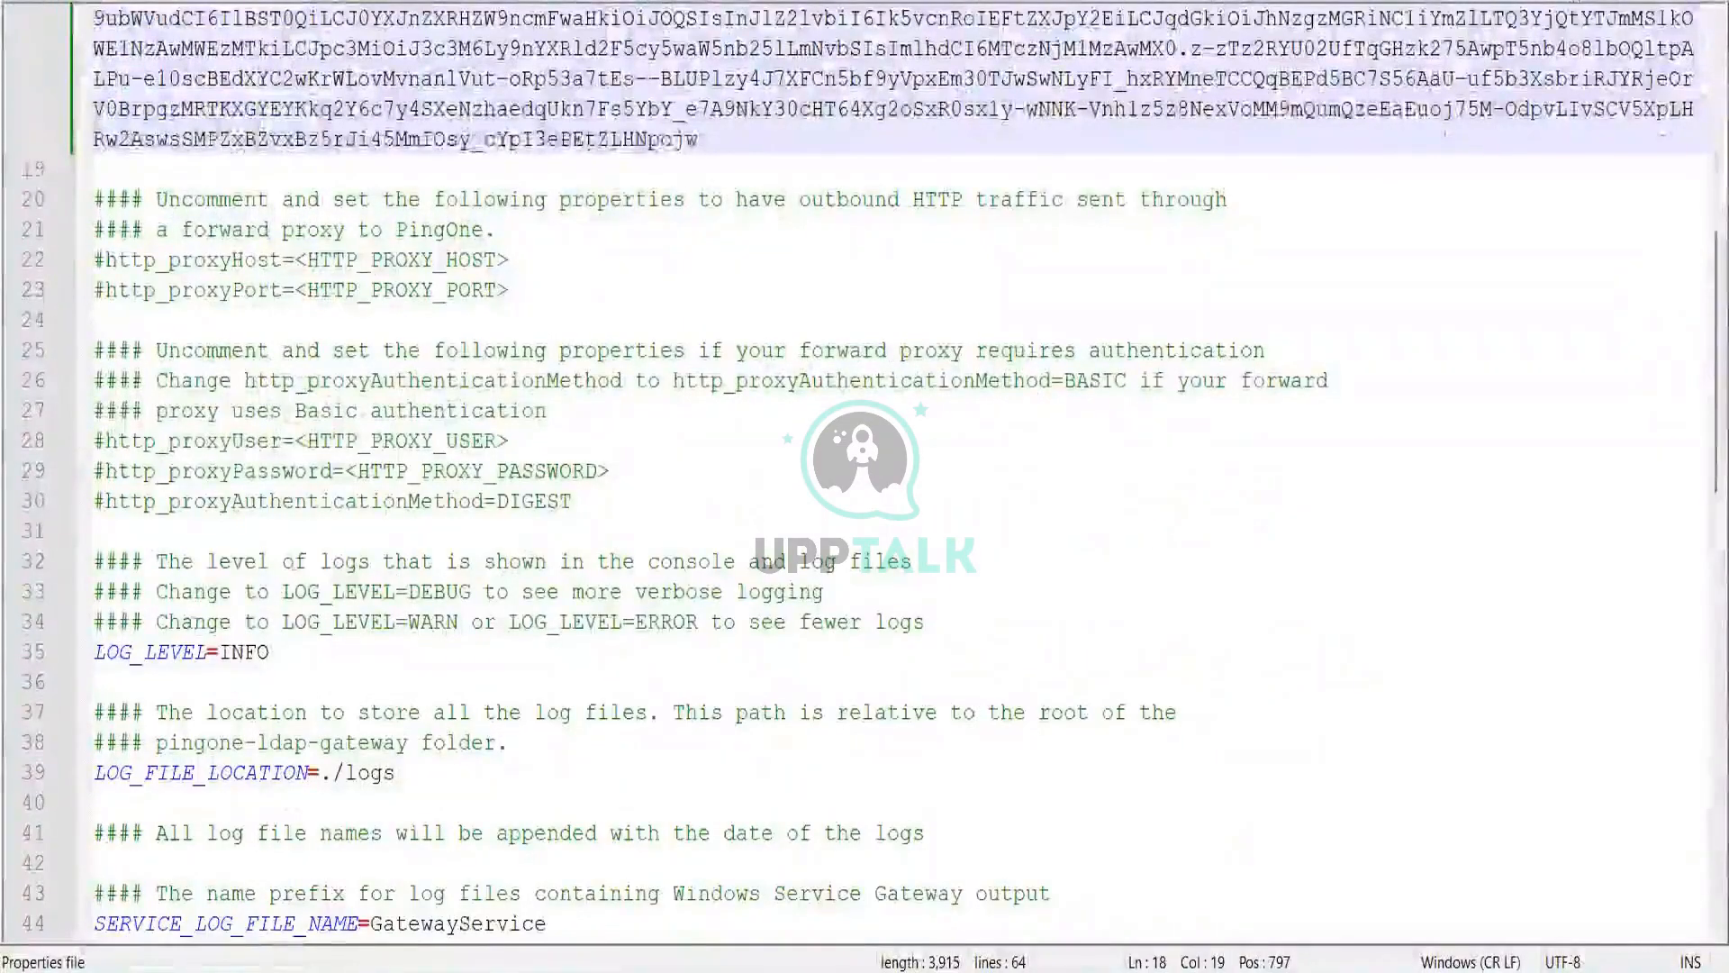
{"action": "left_click", "coordinate": [1407, 2]}
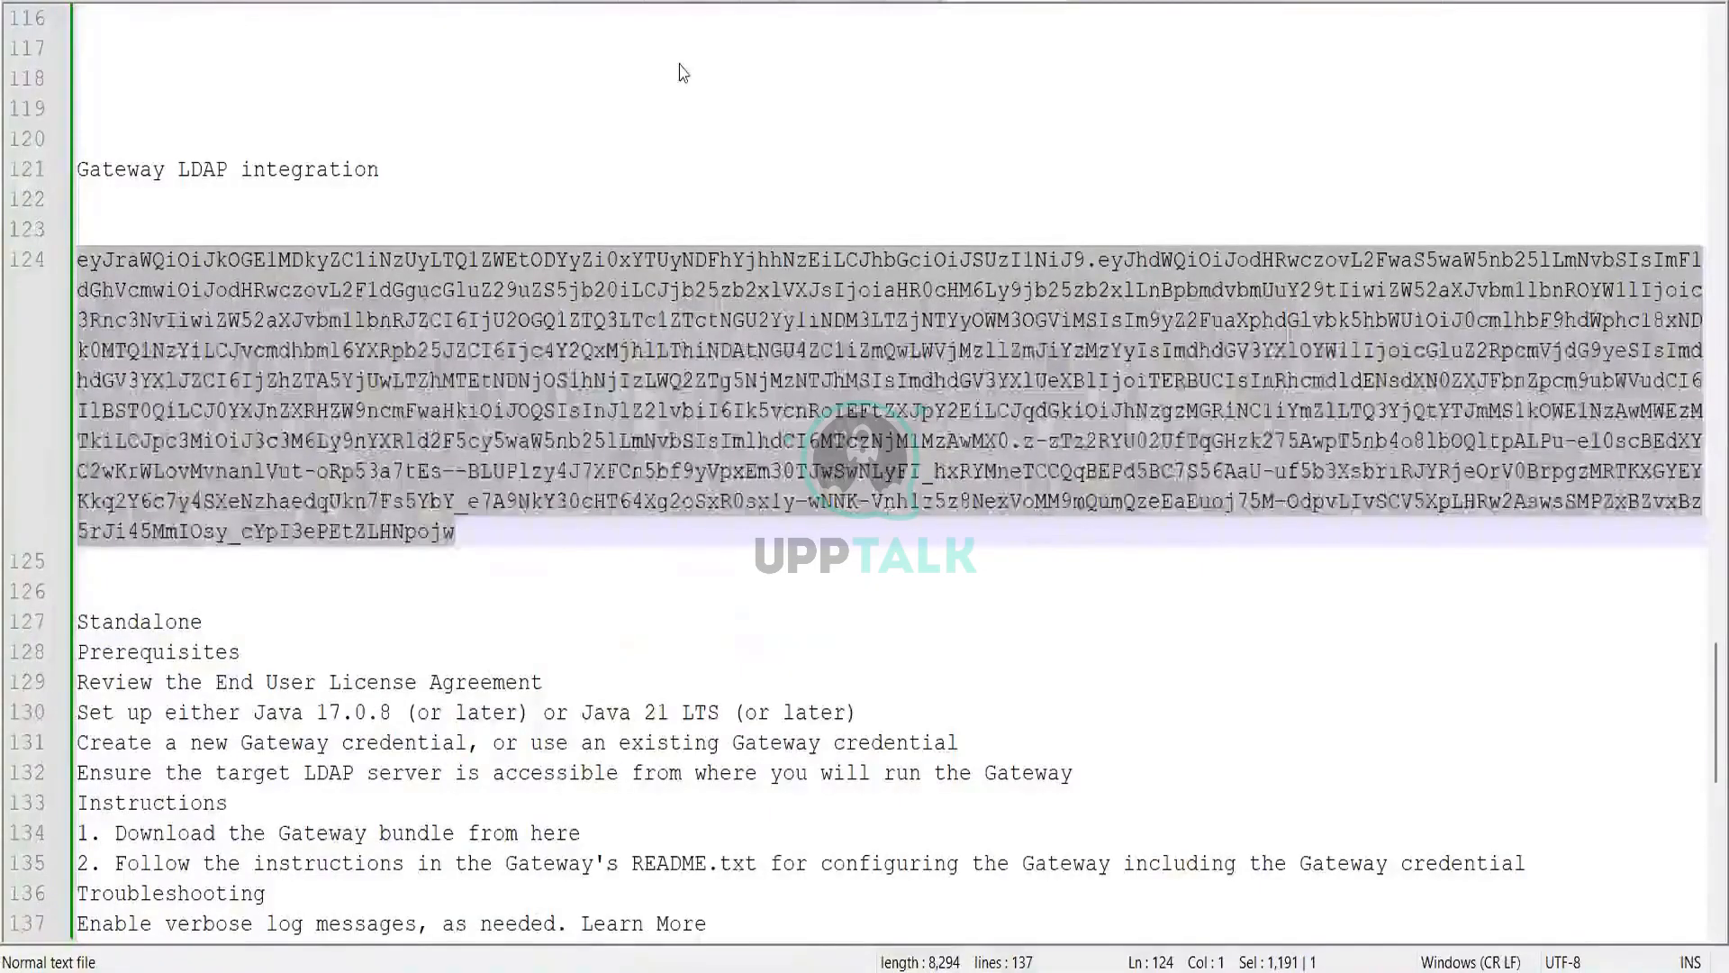
Step: Search the Windows Start menu for cmd to find Command Prompt
{"action": "key", "text": "alt+Tab"}
{"action": "left_click", "coordinate": [1361, 3]}
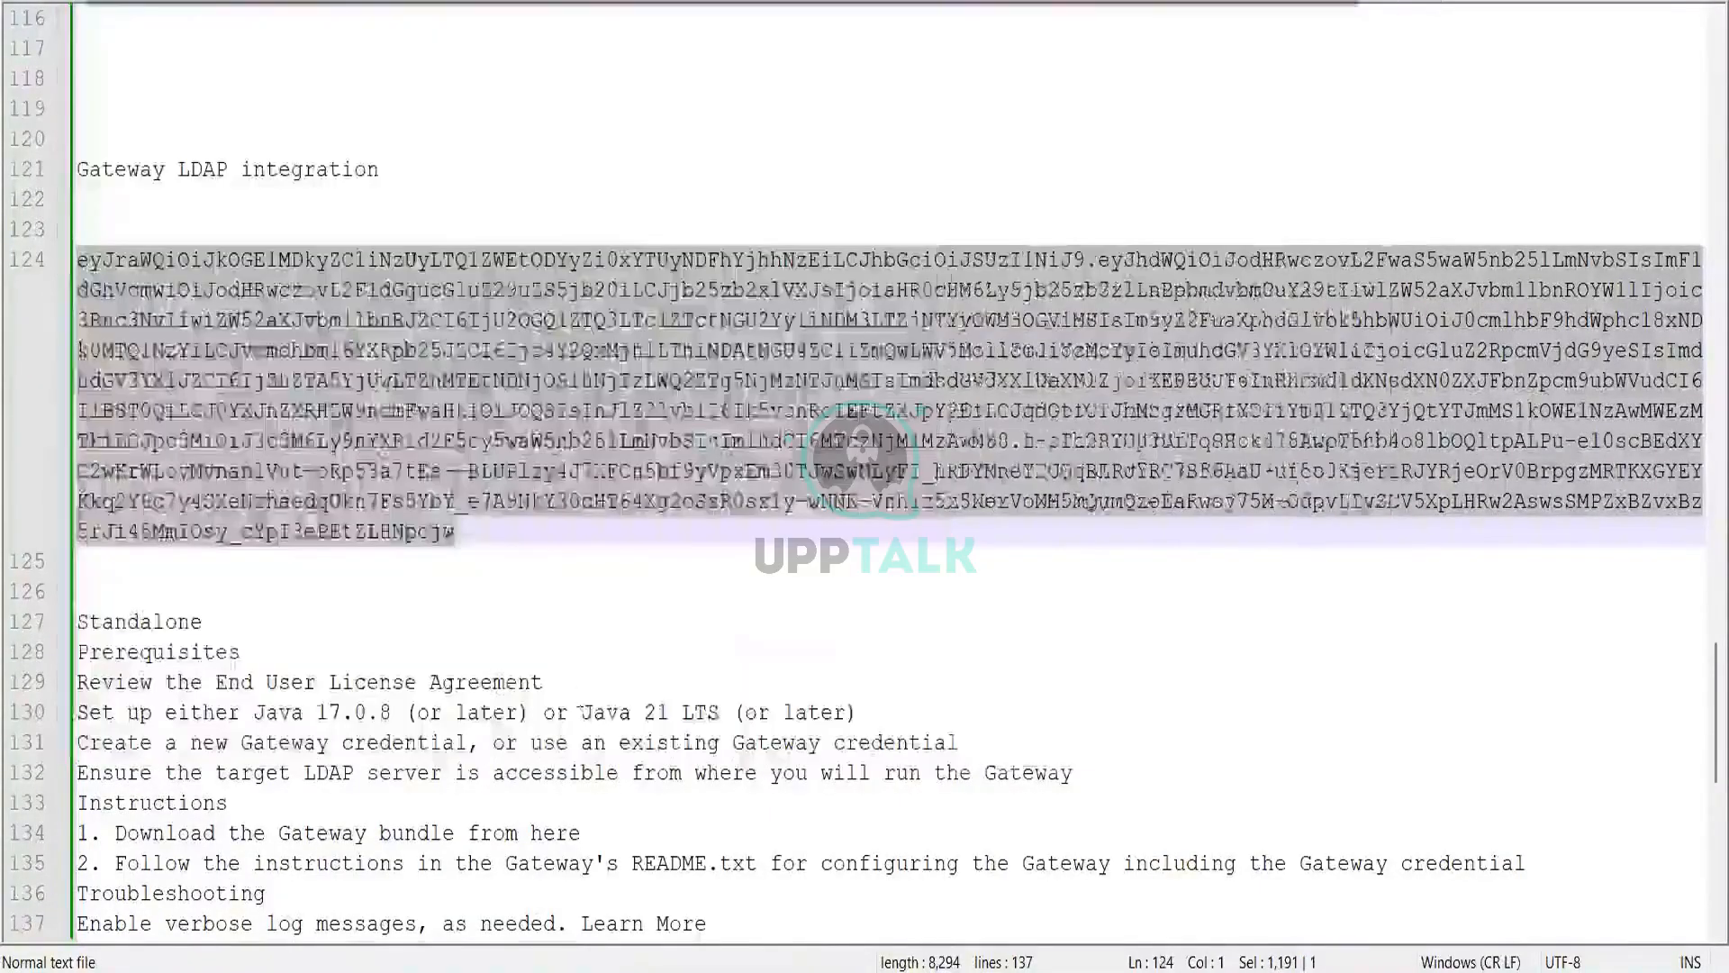
{"action": "key", "text": "super"}
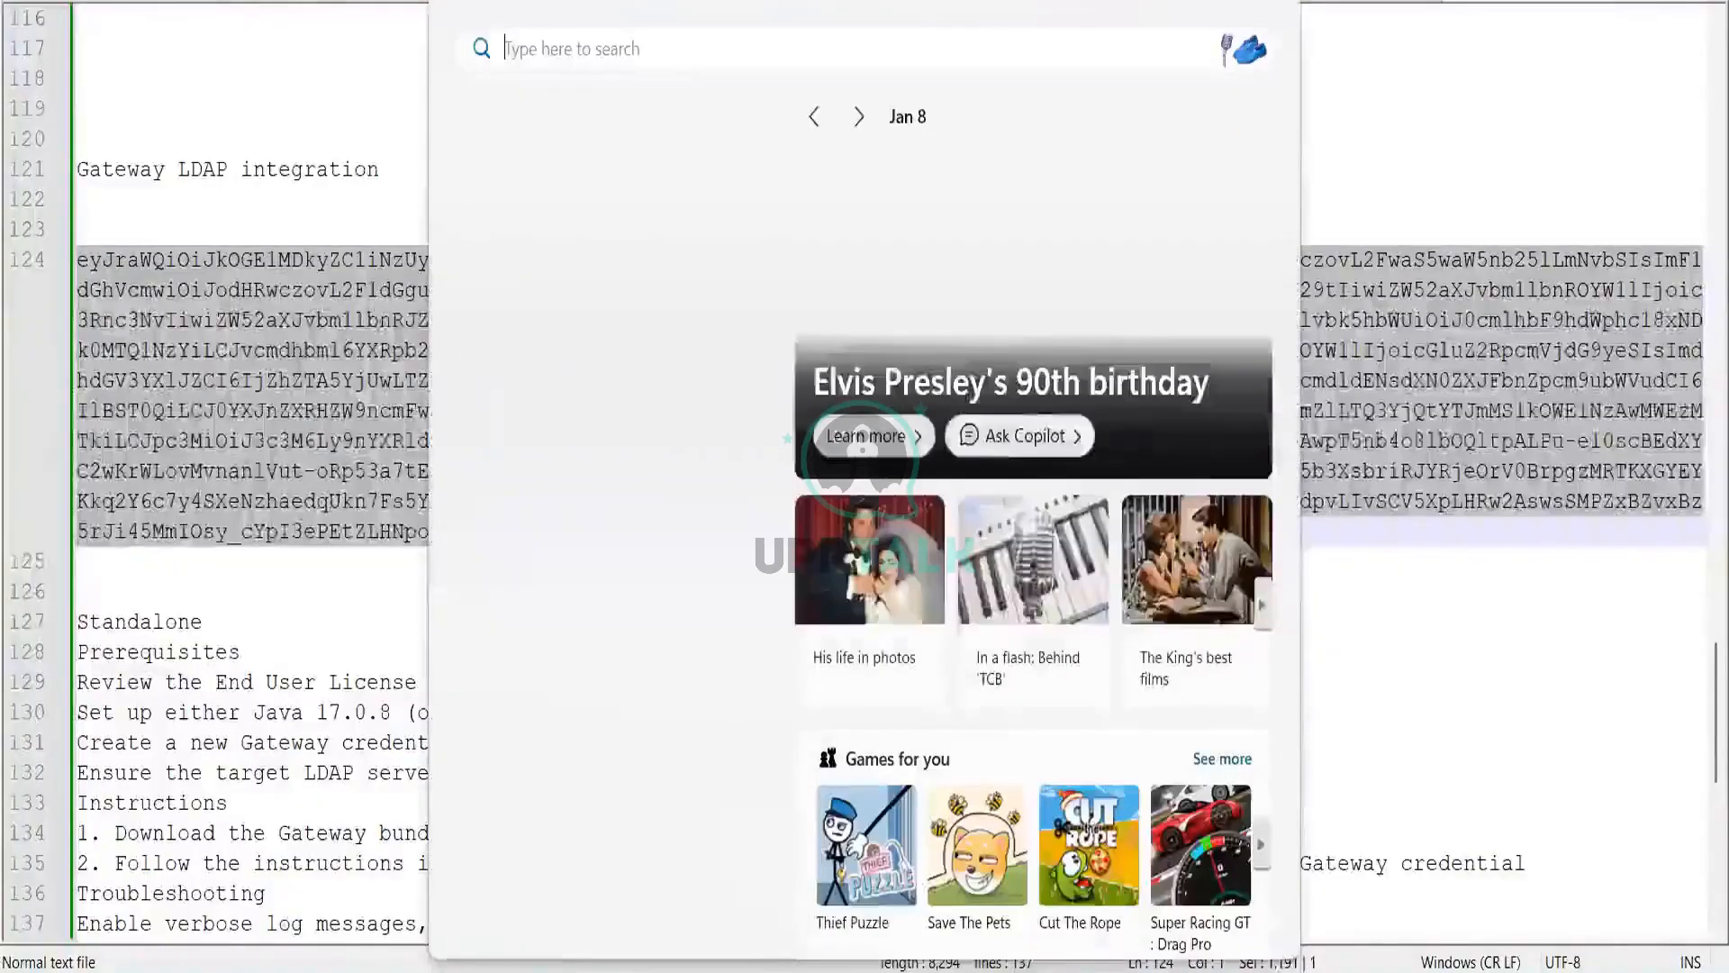
{"action": "type", "text": "cmd"}
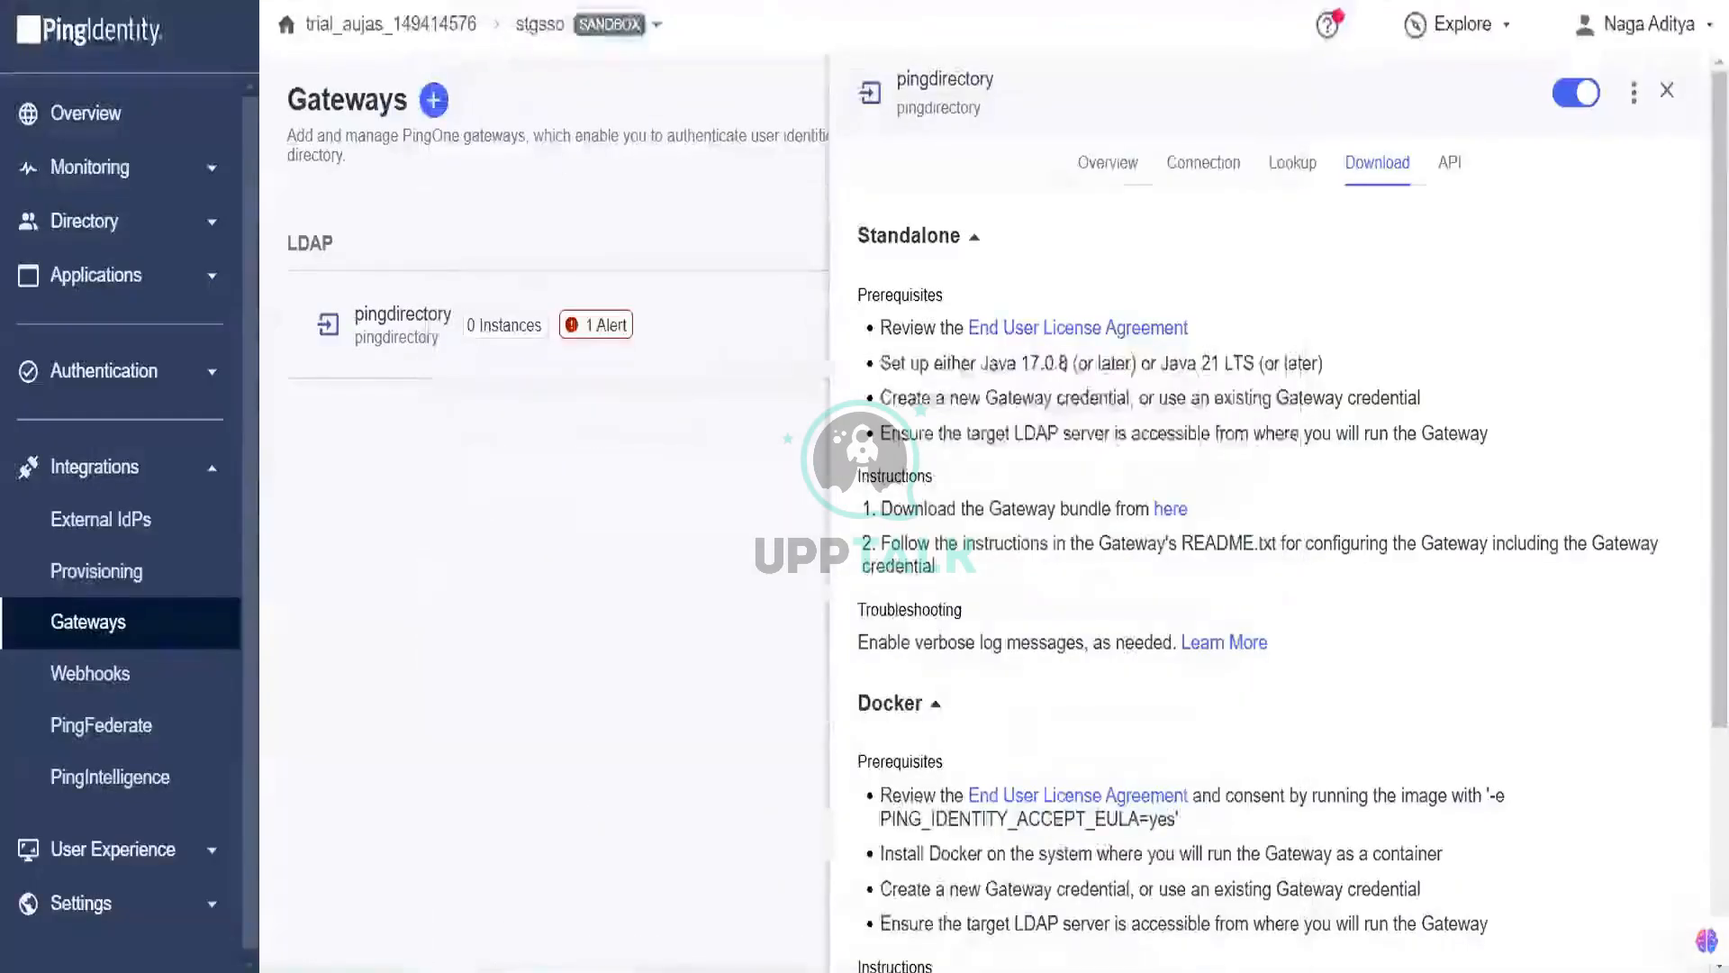
{"action": "mouse_move", "coordinate": [645, 927]}
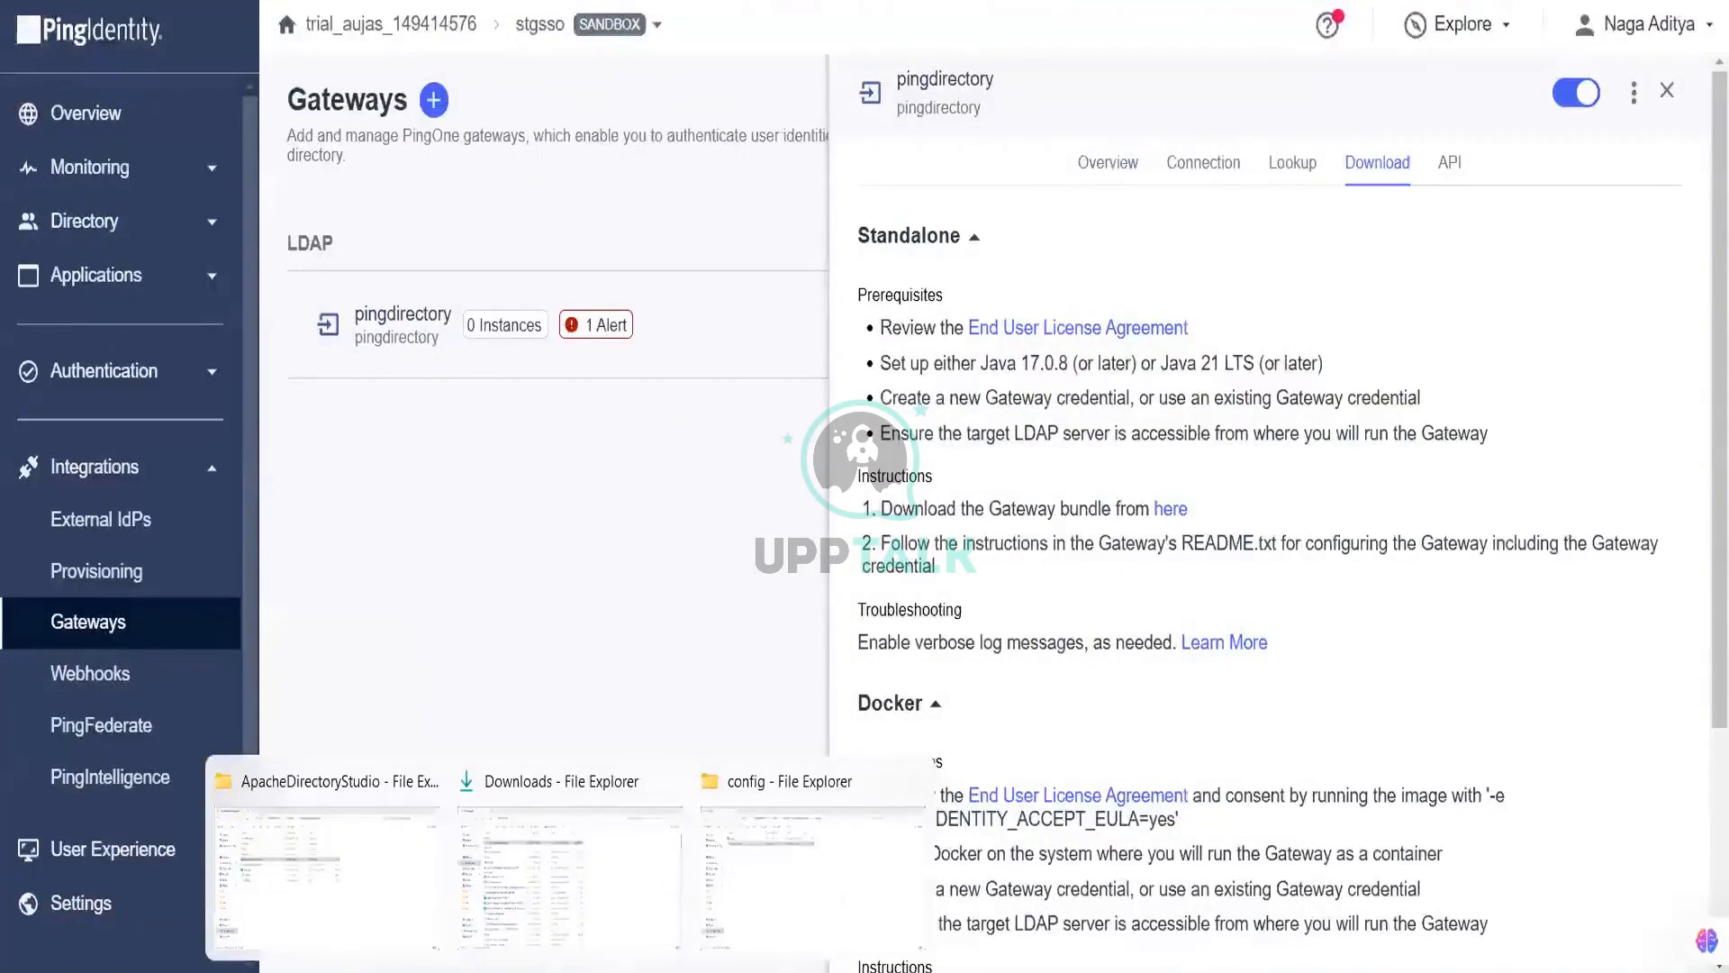
{"action": "key", "text": "super"}
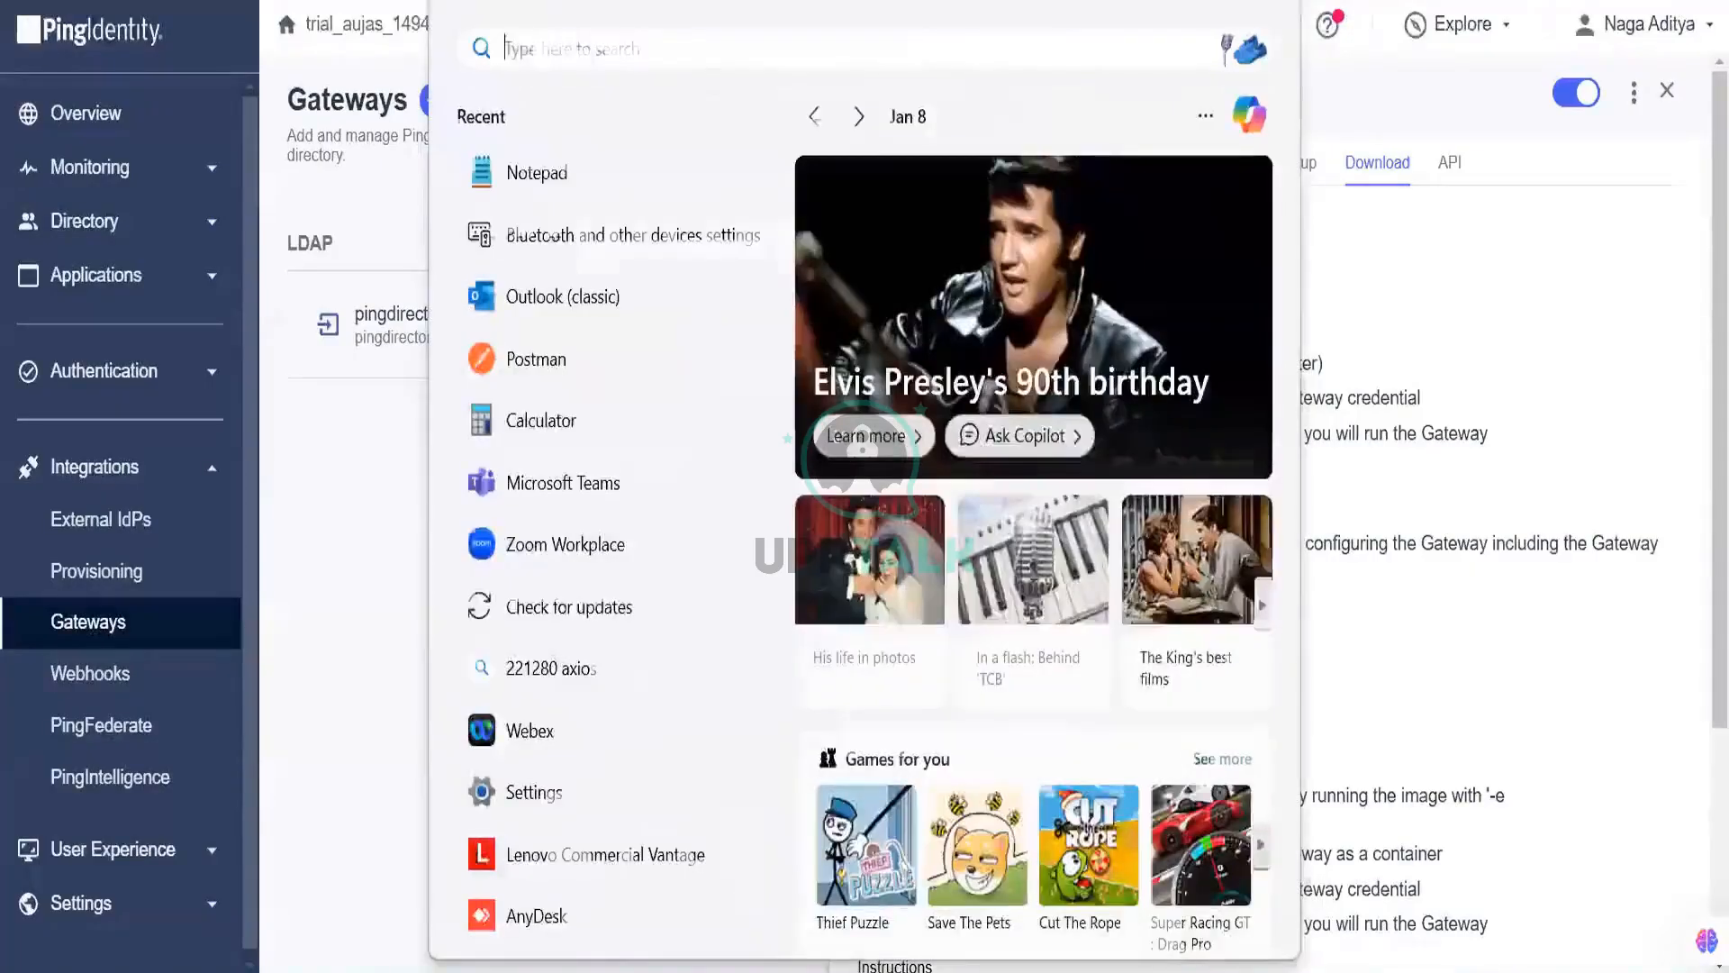
{"action": "type", "text": "cmd"}
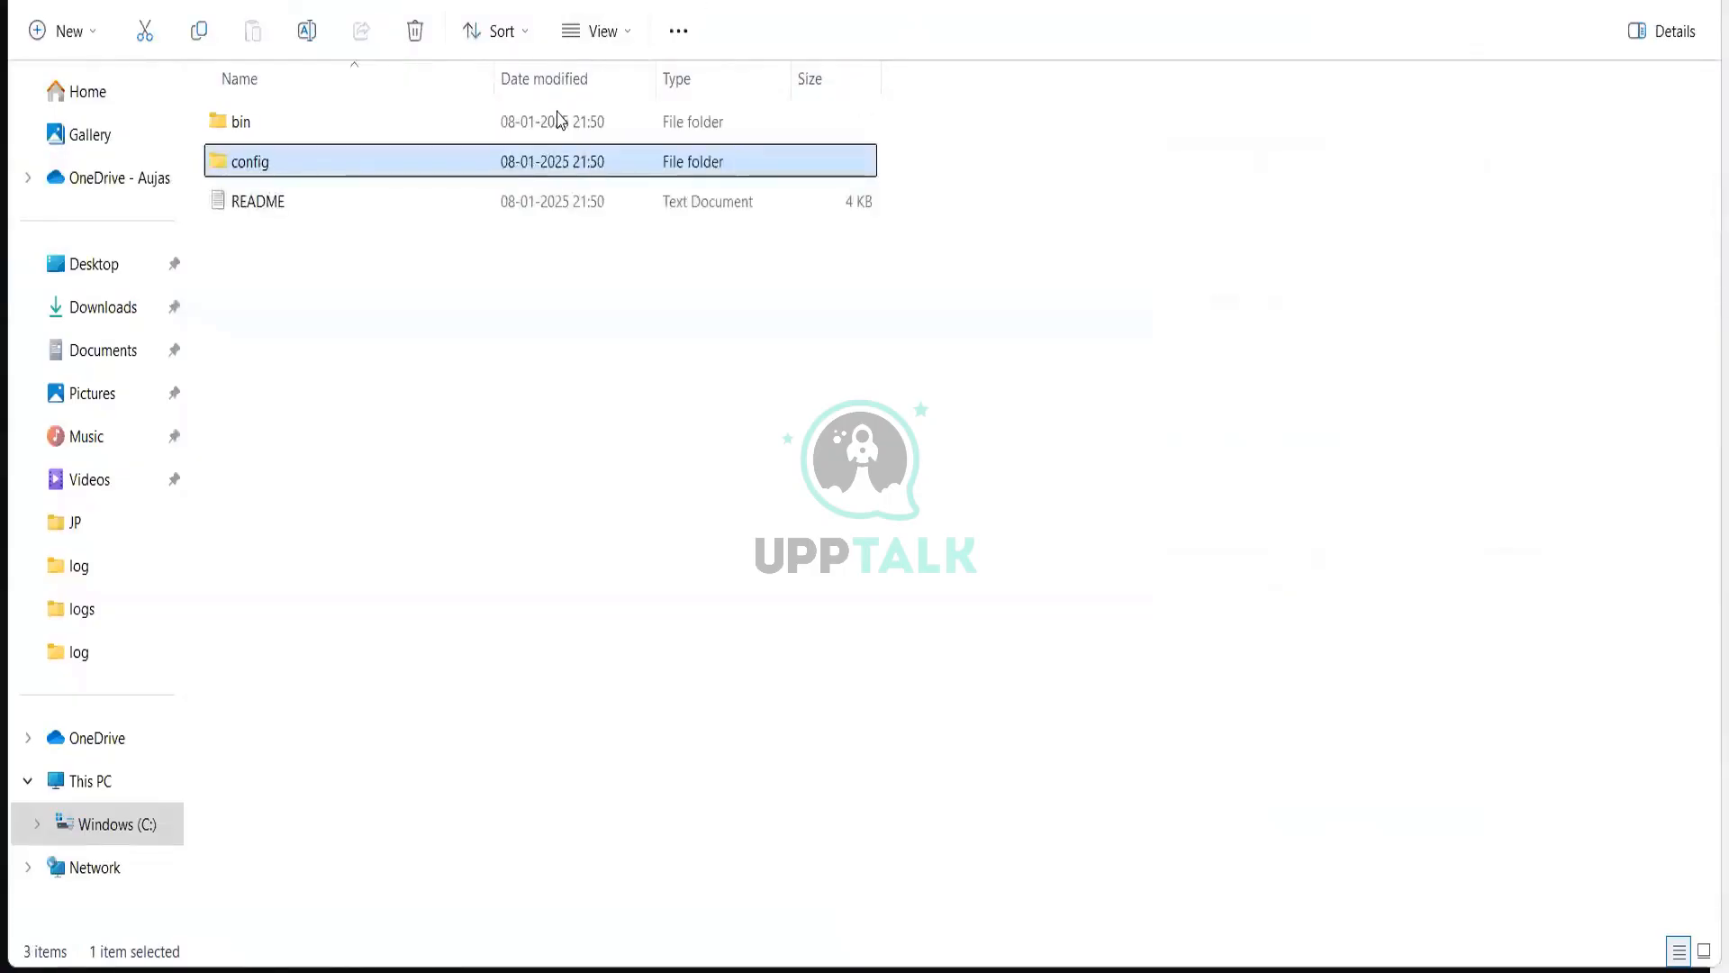
Step: Browse into the gateway's bin\windows folder containing install-service and the wrapper files
{"action": "key", "text": "Up"}
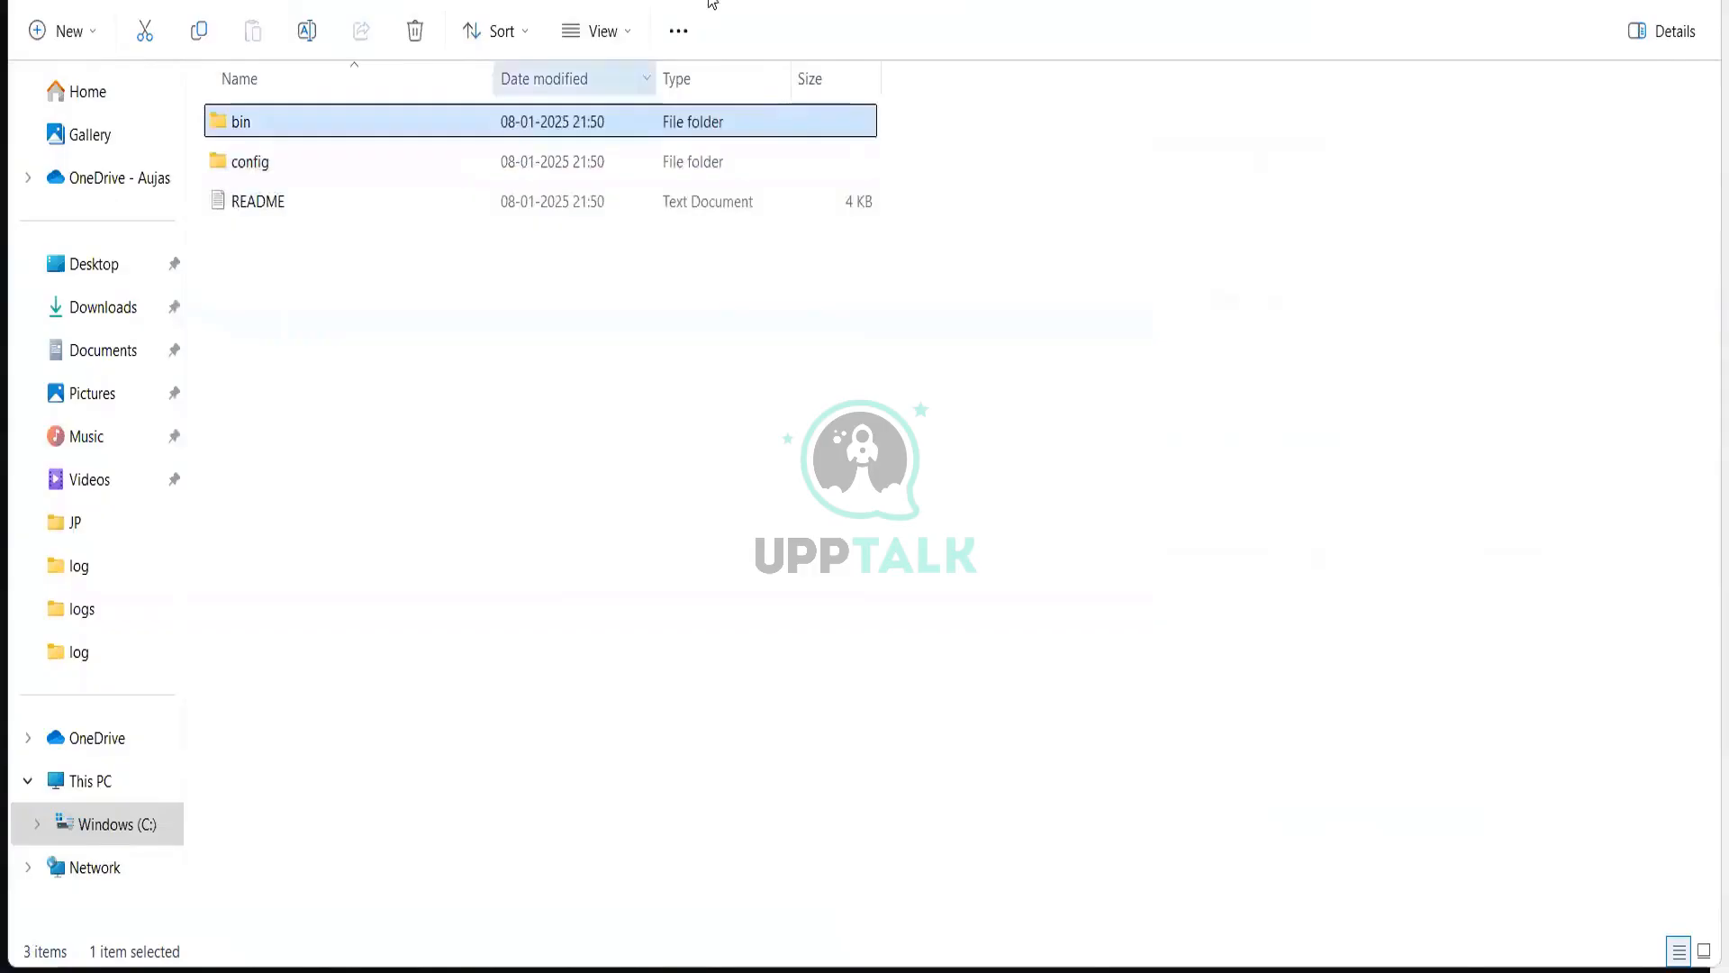
{"action": "double_click", "coordinate": [505, 121]}
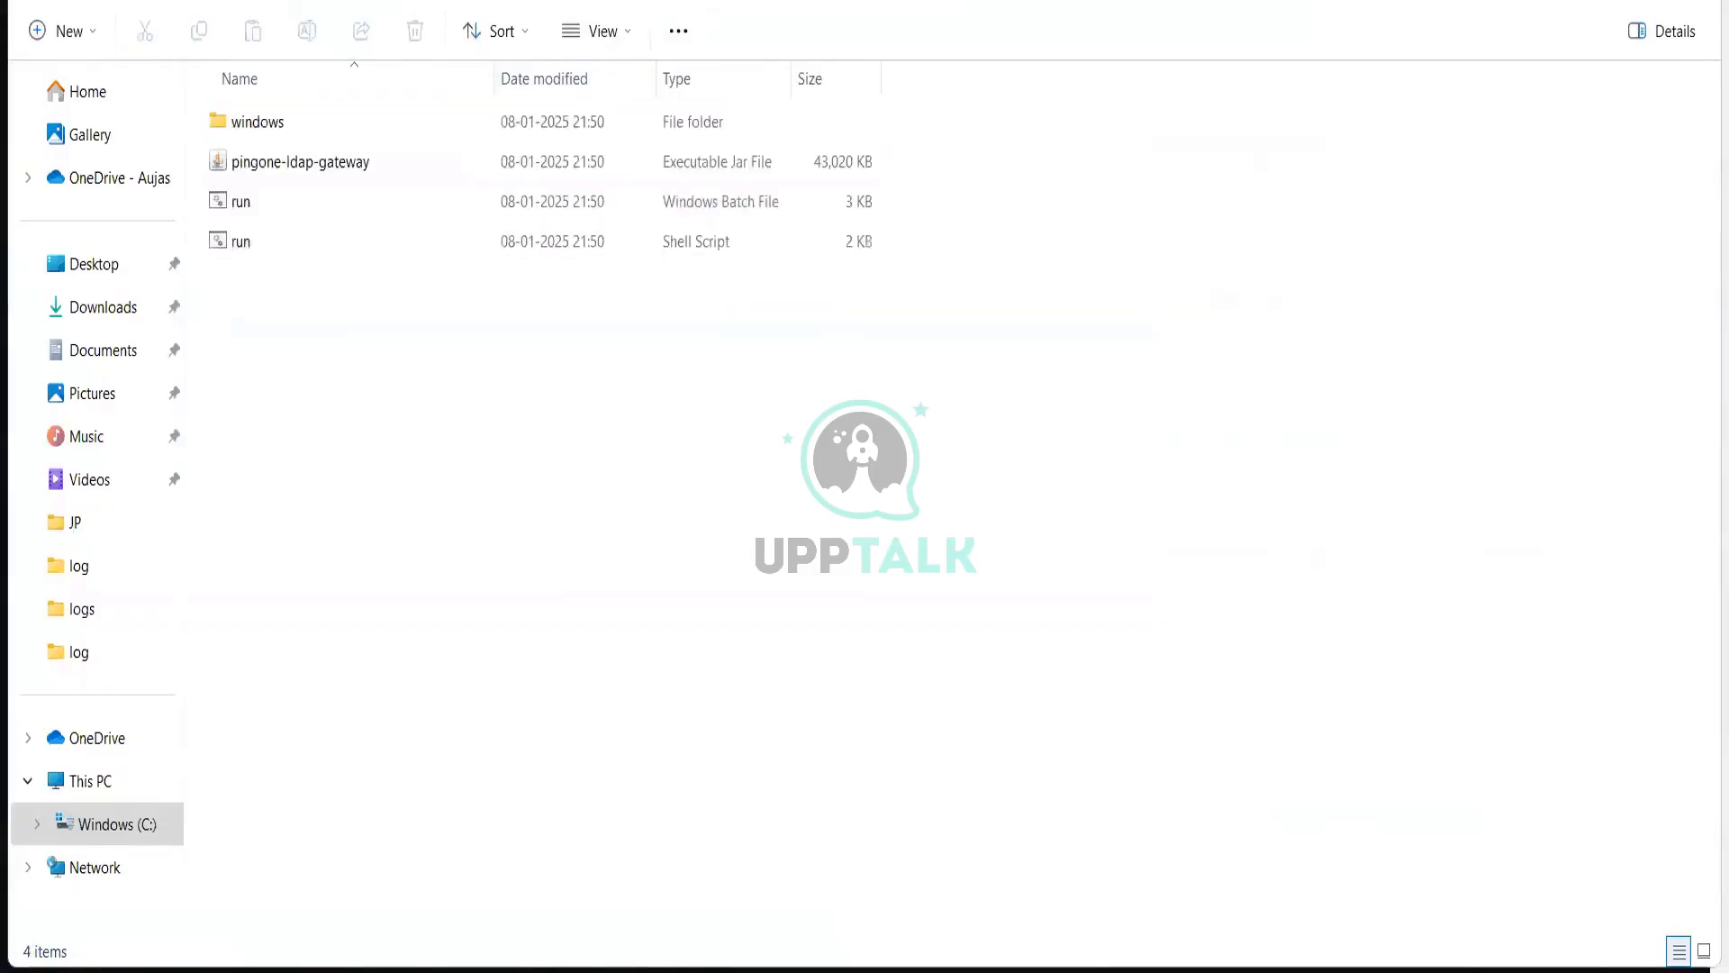
{"action": "double_click", "coordinate": [662, 122]}
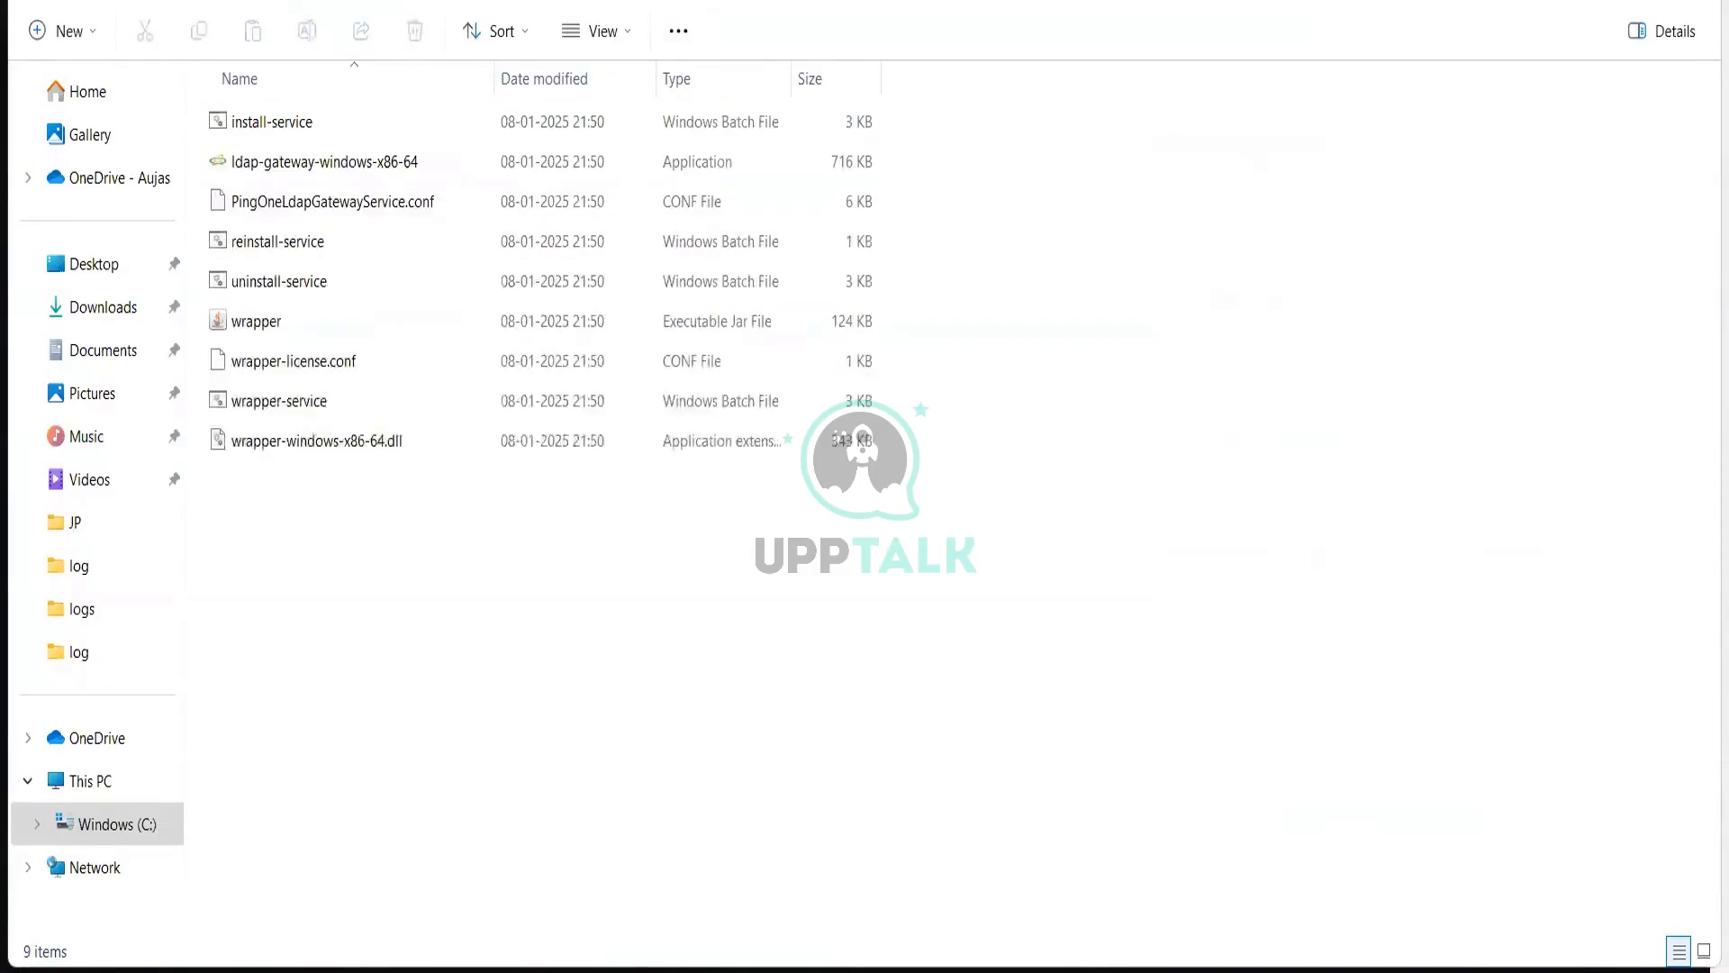
{"action": "left_click", "coordinate": [1016, 2]}
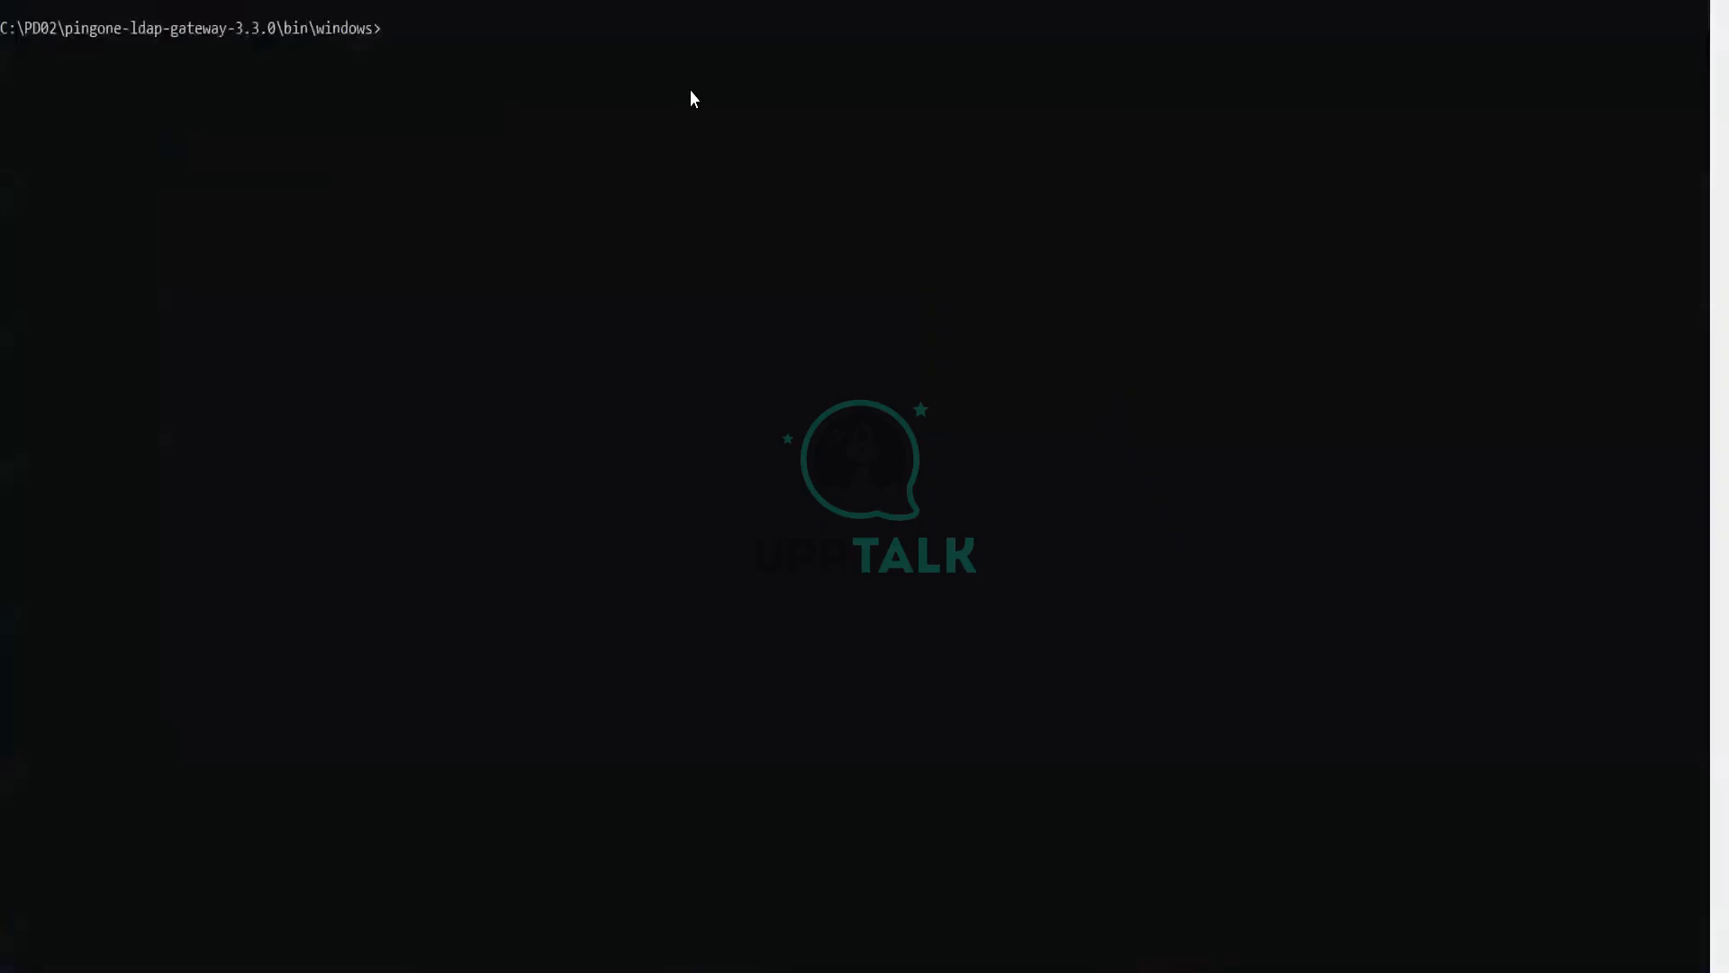
Step: Run install-service.bat to install the PingOne LDAP Gateway 3.3.0 Windows service
{"action": "type", "text": "in"}
{"action": "key", "text": "Tab"}
{"action": "key", "text": "Return"}
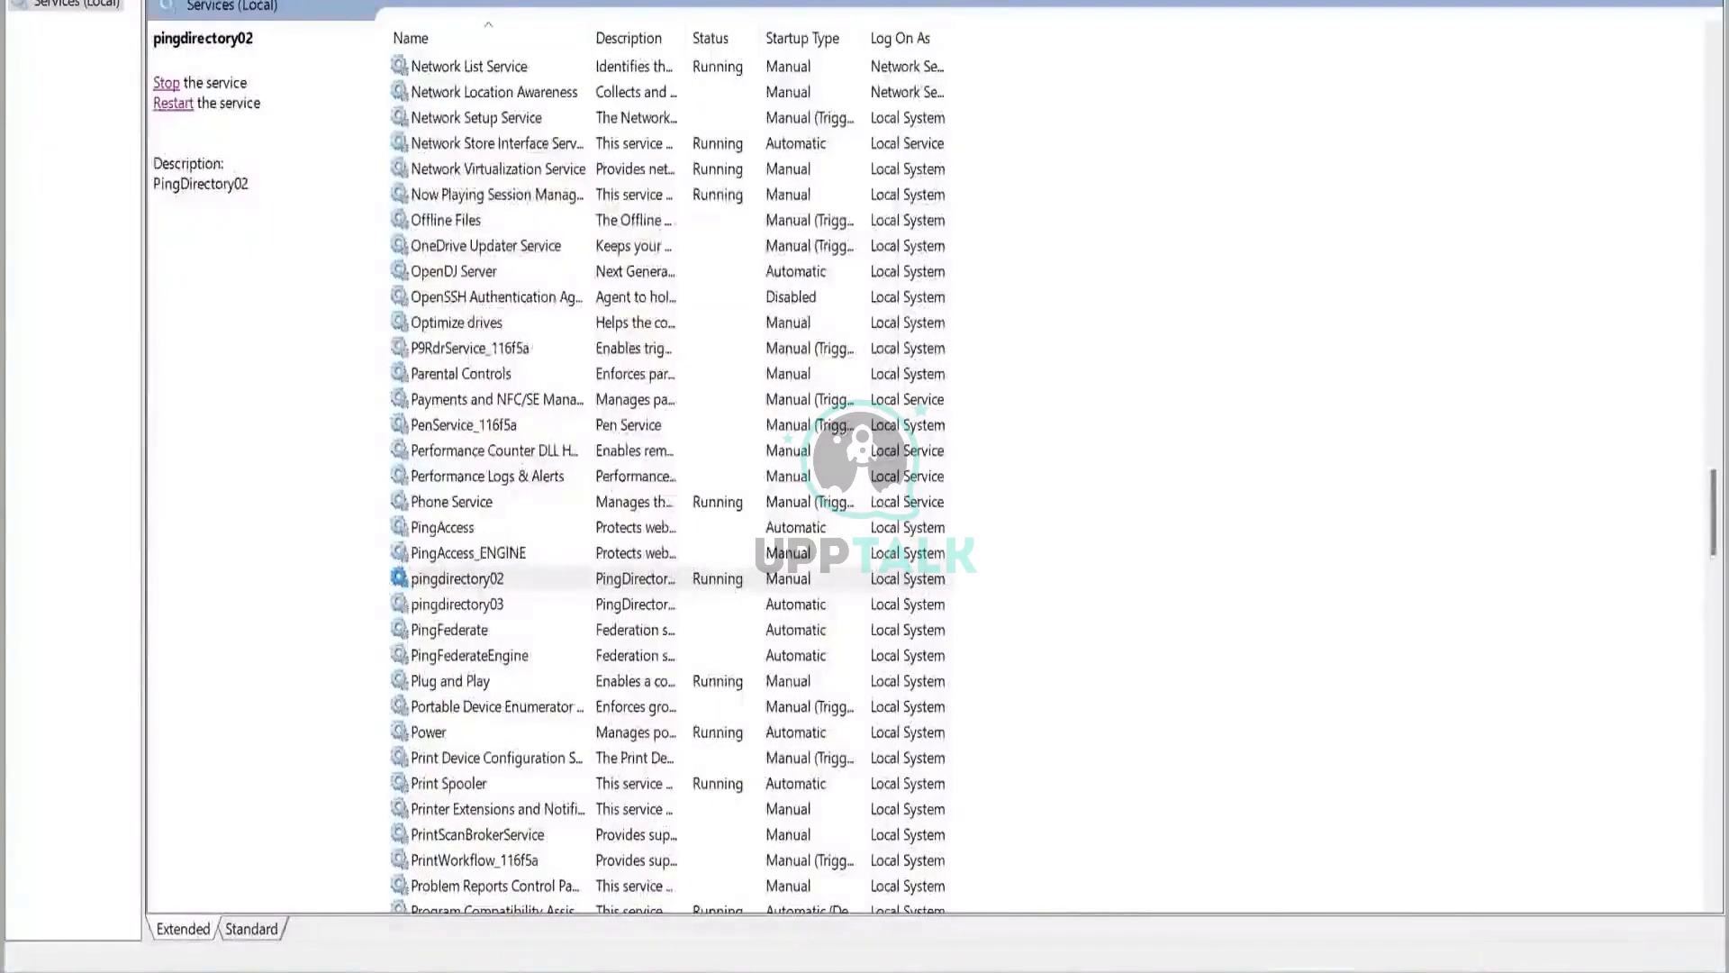
Step: Refresh Services, then select and start the PingOne LDAP Gateway 3.3.0 service
{"action": "key", "text": "F5"}
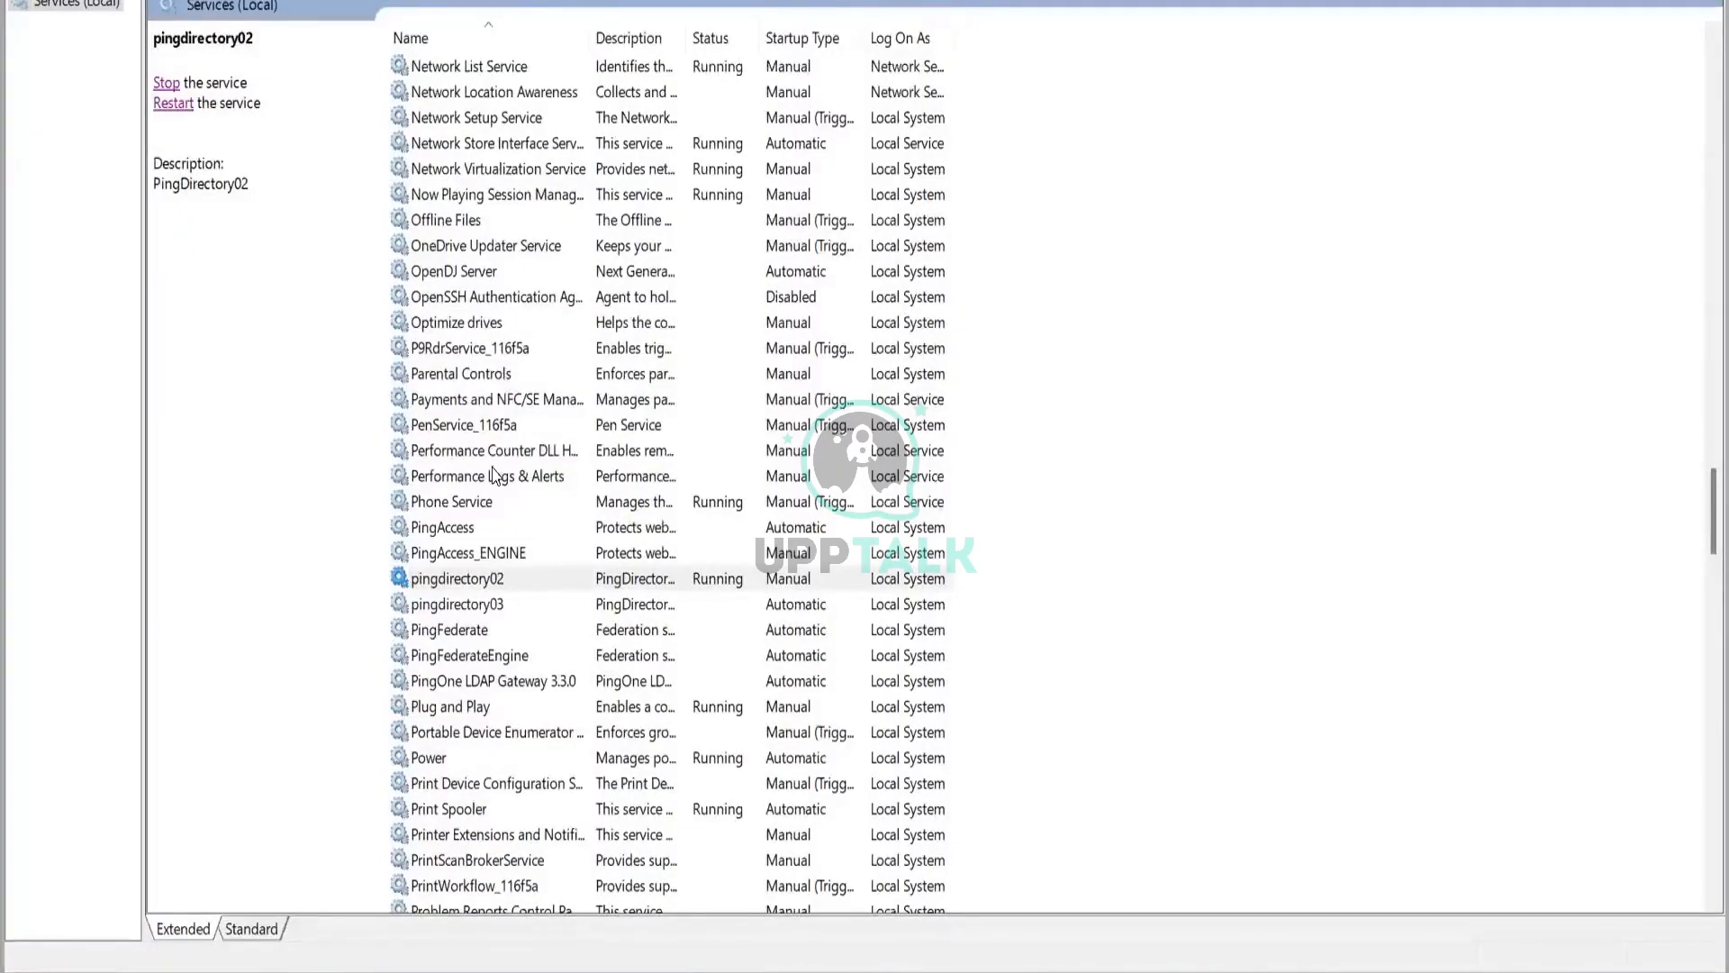
{"action": "left_click", "coordinate": [467, 502]}
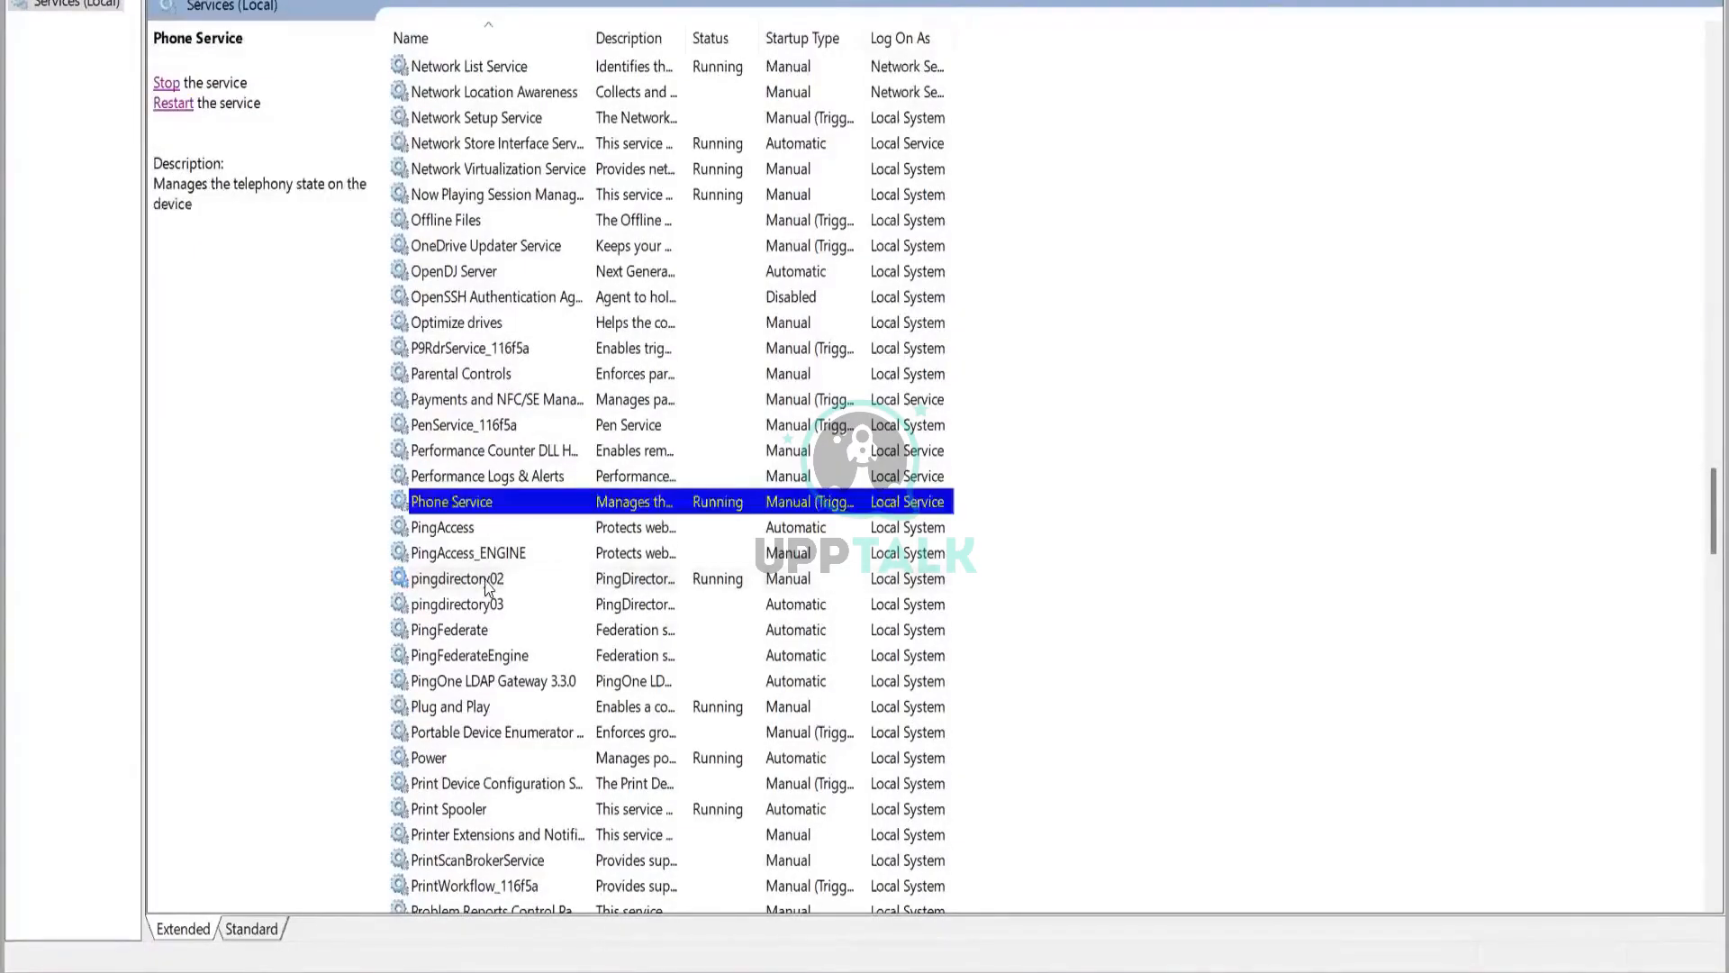
{"action": "left_click", "coordinate": [494, 583]}
{"action": "left_click", "coordinate": [491, 635]}
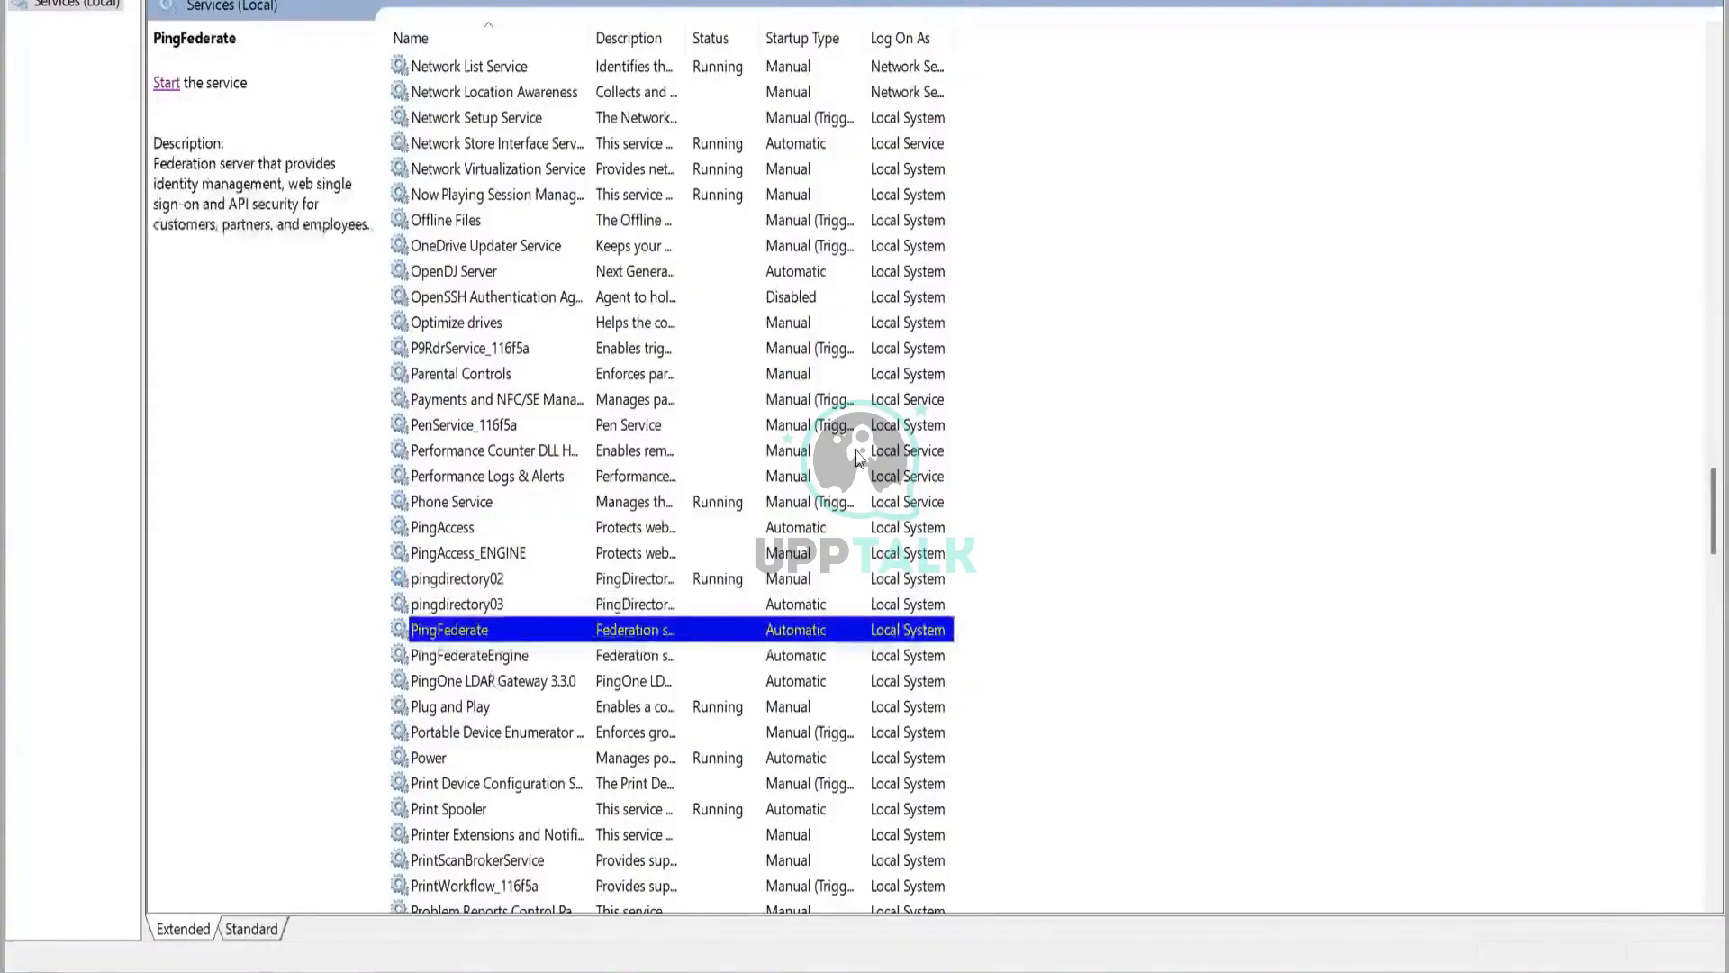
{"action": "left_click", "coordinate": [494, 685]}
{"action": "left_click", "coordinate": [167, 90]}
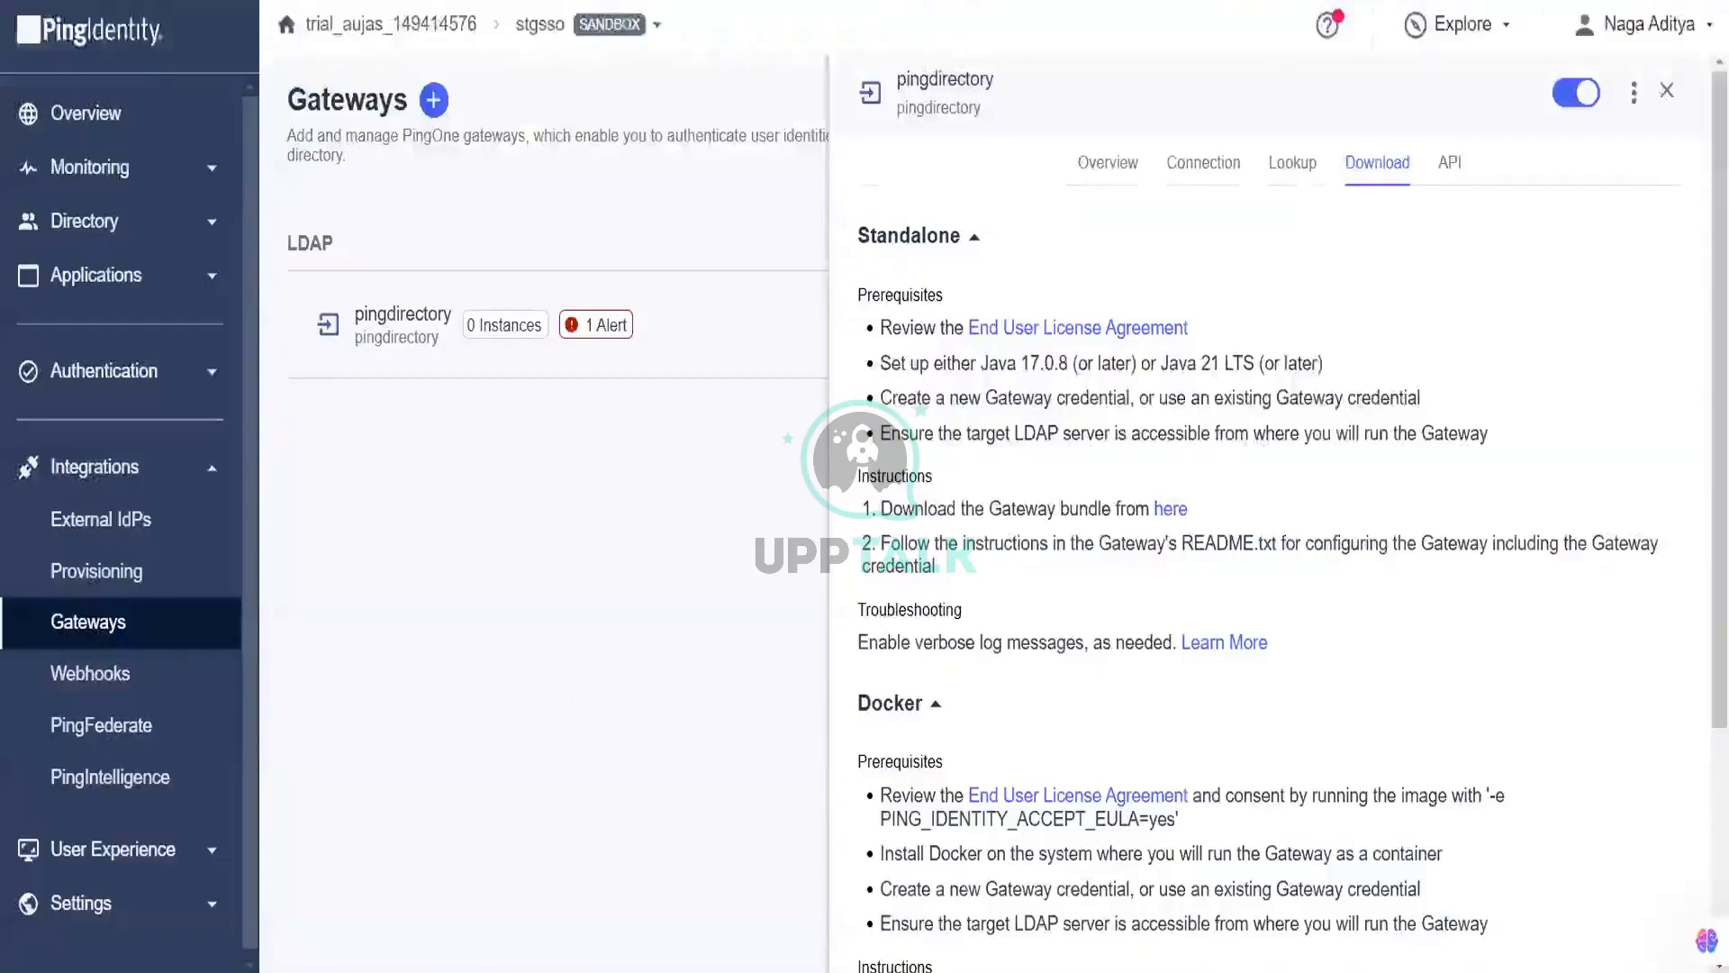
Step: Close the download panel and view the pingdirectory gateway's details to see one connected instance
{"action": "left_click", "coordinate": [1667, 90]}
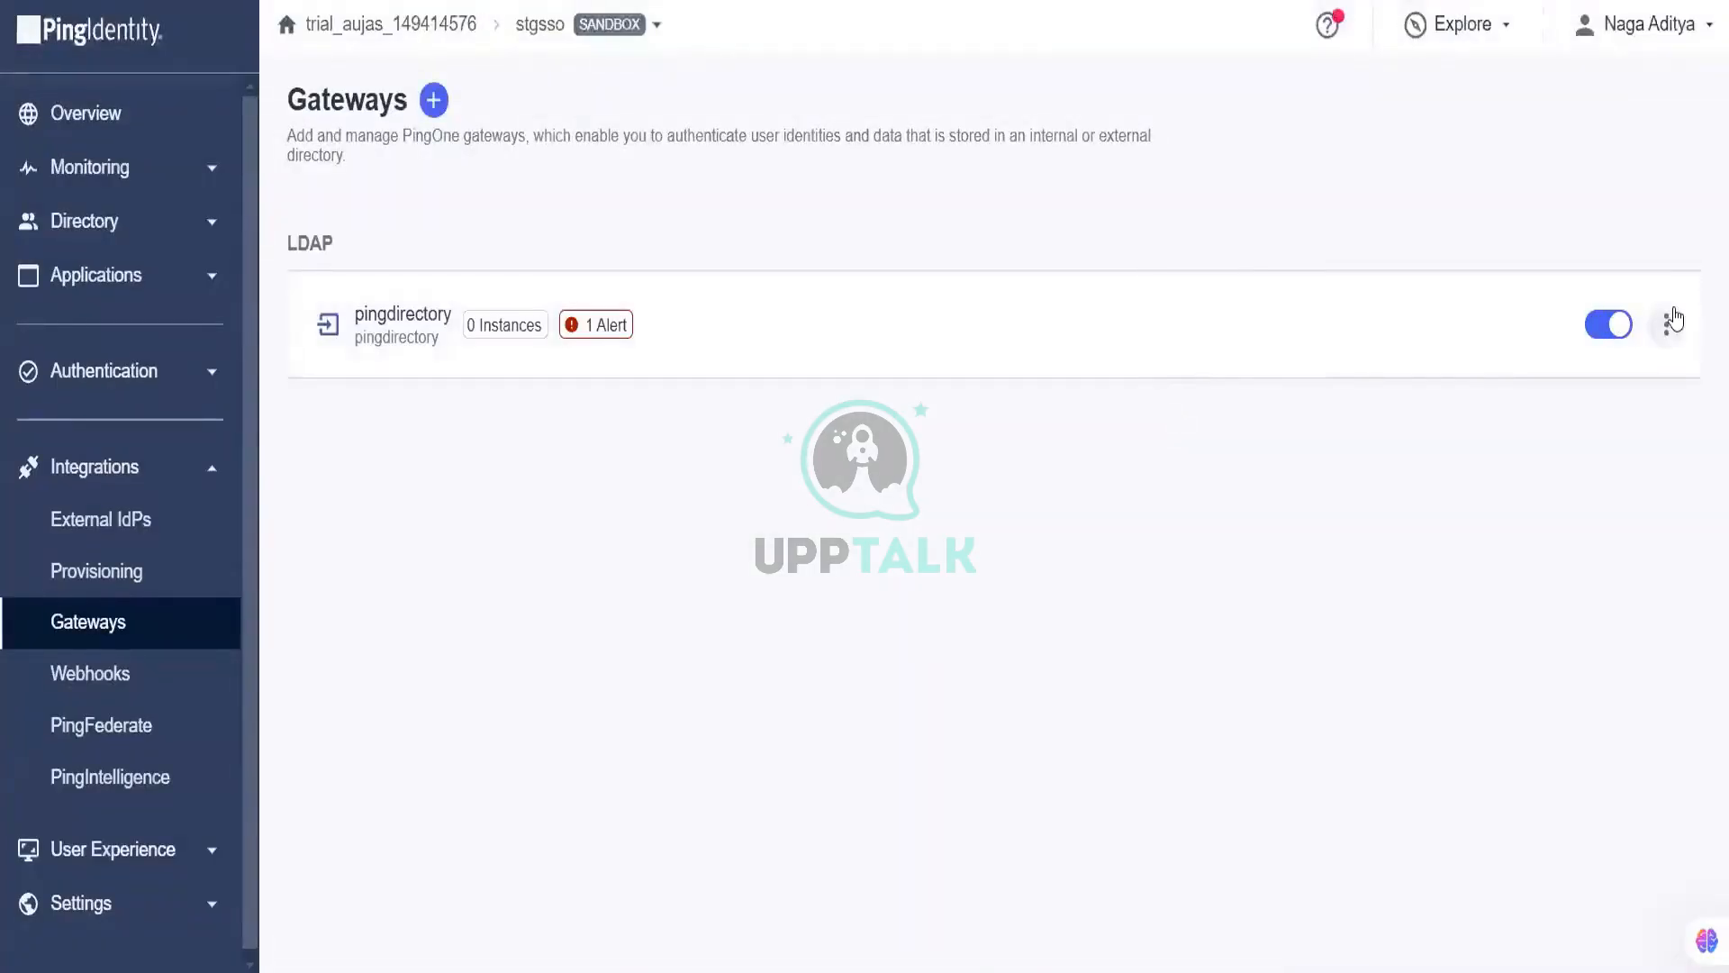
{"action": "left_click", "coordinate": [1673, 322]}
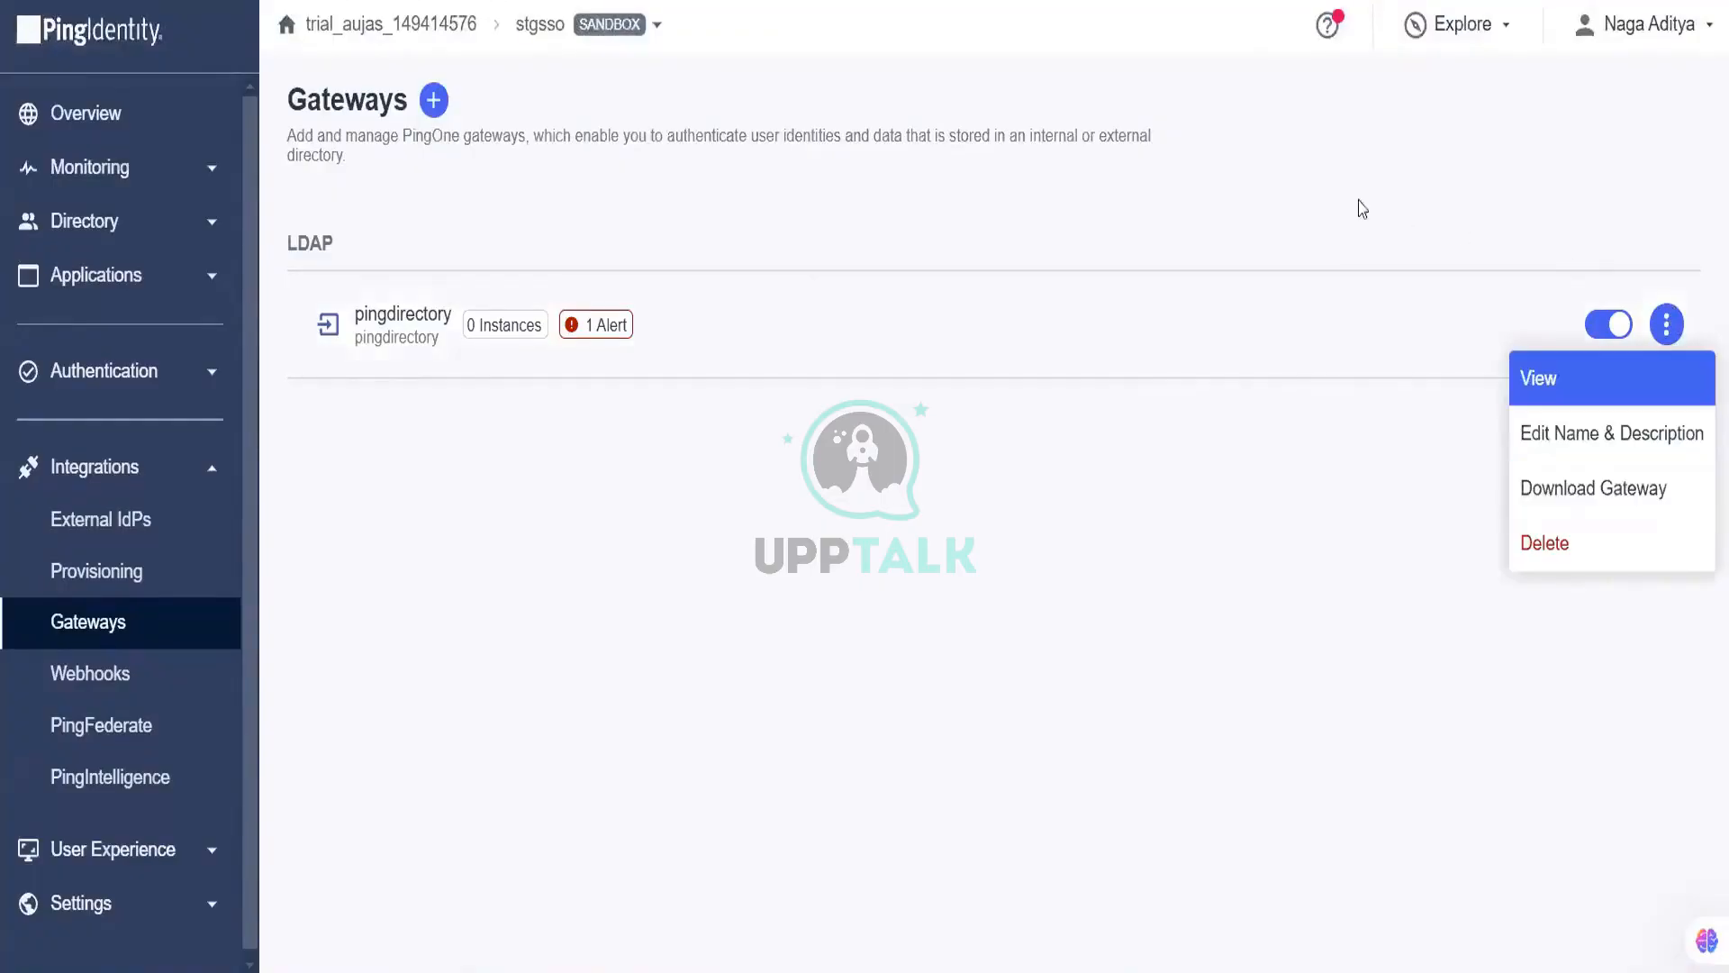
{"action": "left_click", "coordinate": [1321, 199]}
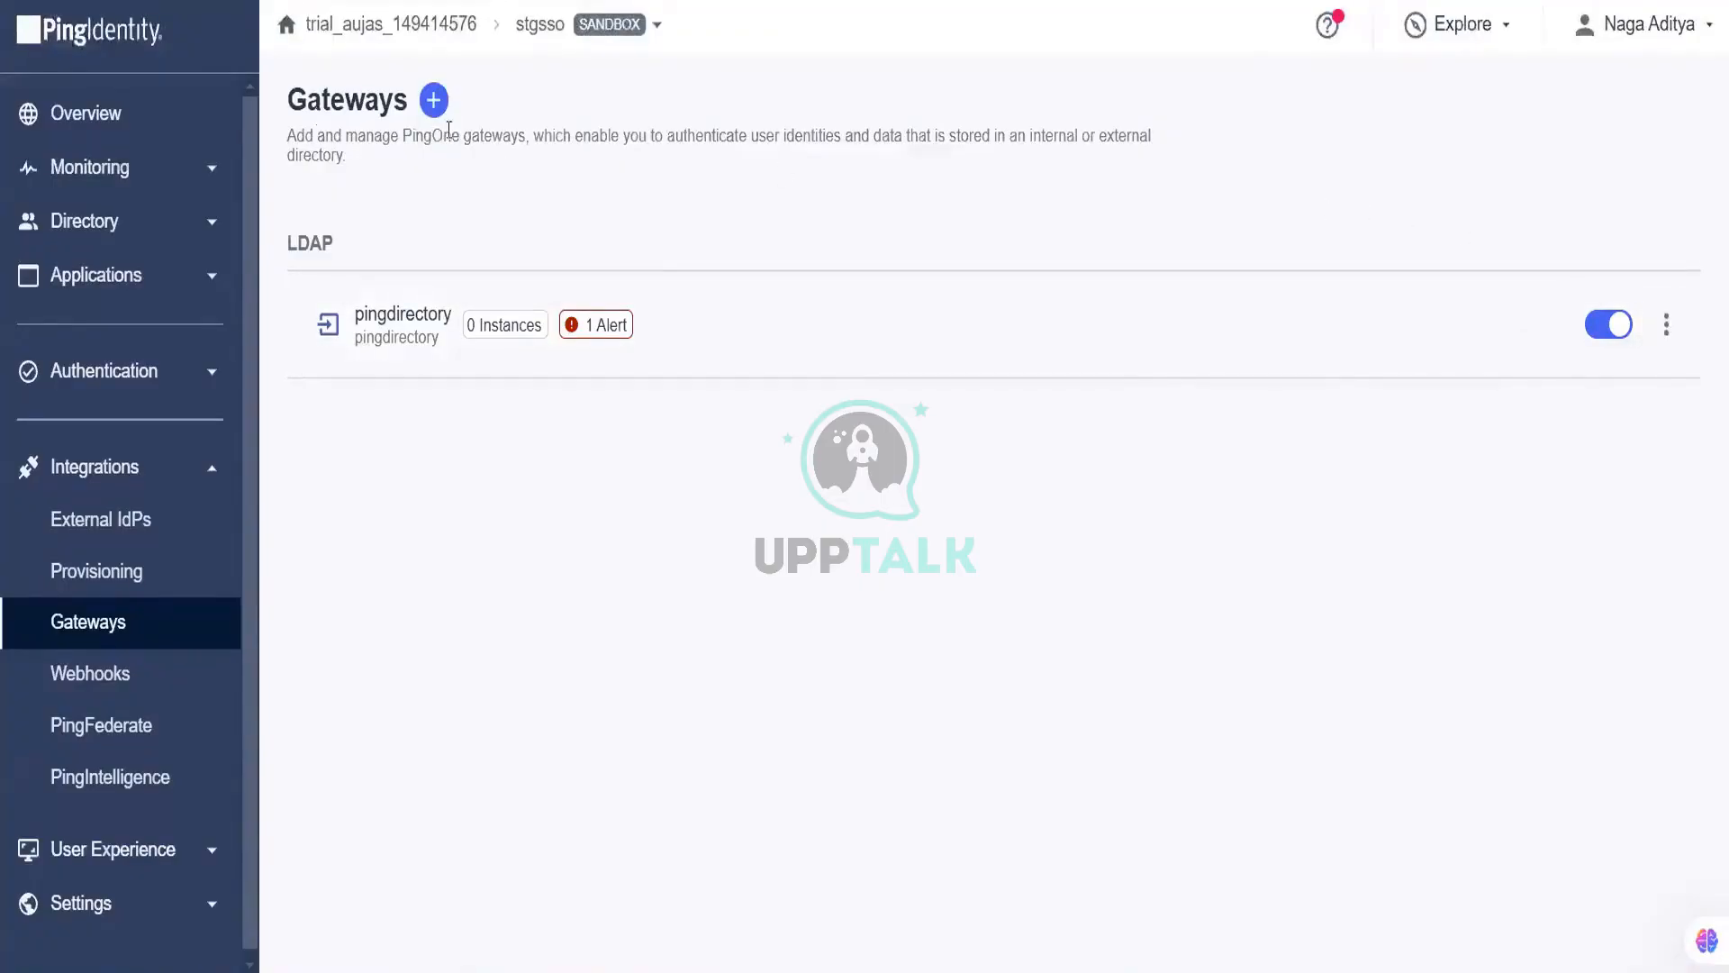
{"action": "left_click", "coordinate": [1666, 325]}
{"action": "left_click", "coordinate": [1660, 394]}
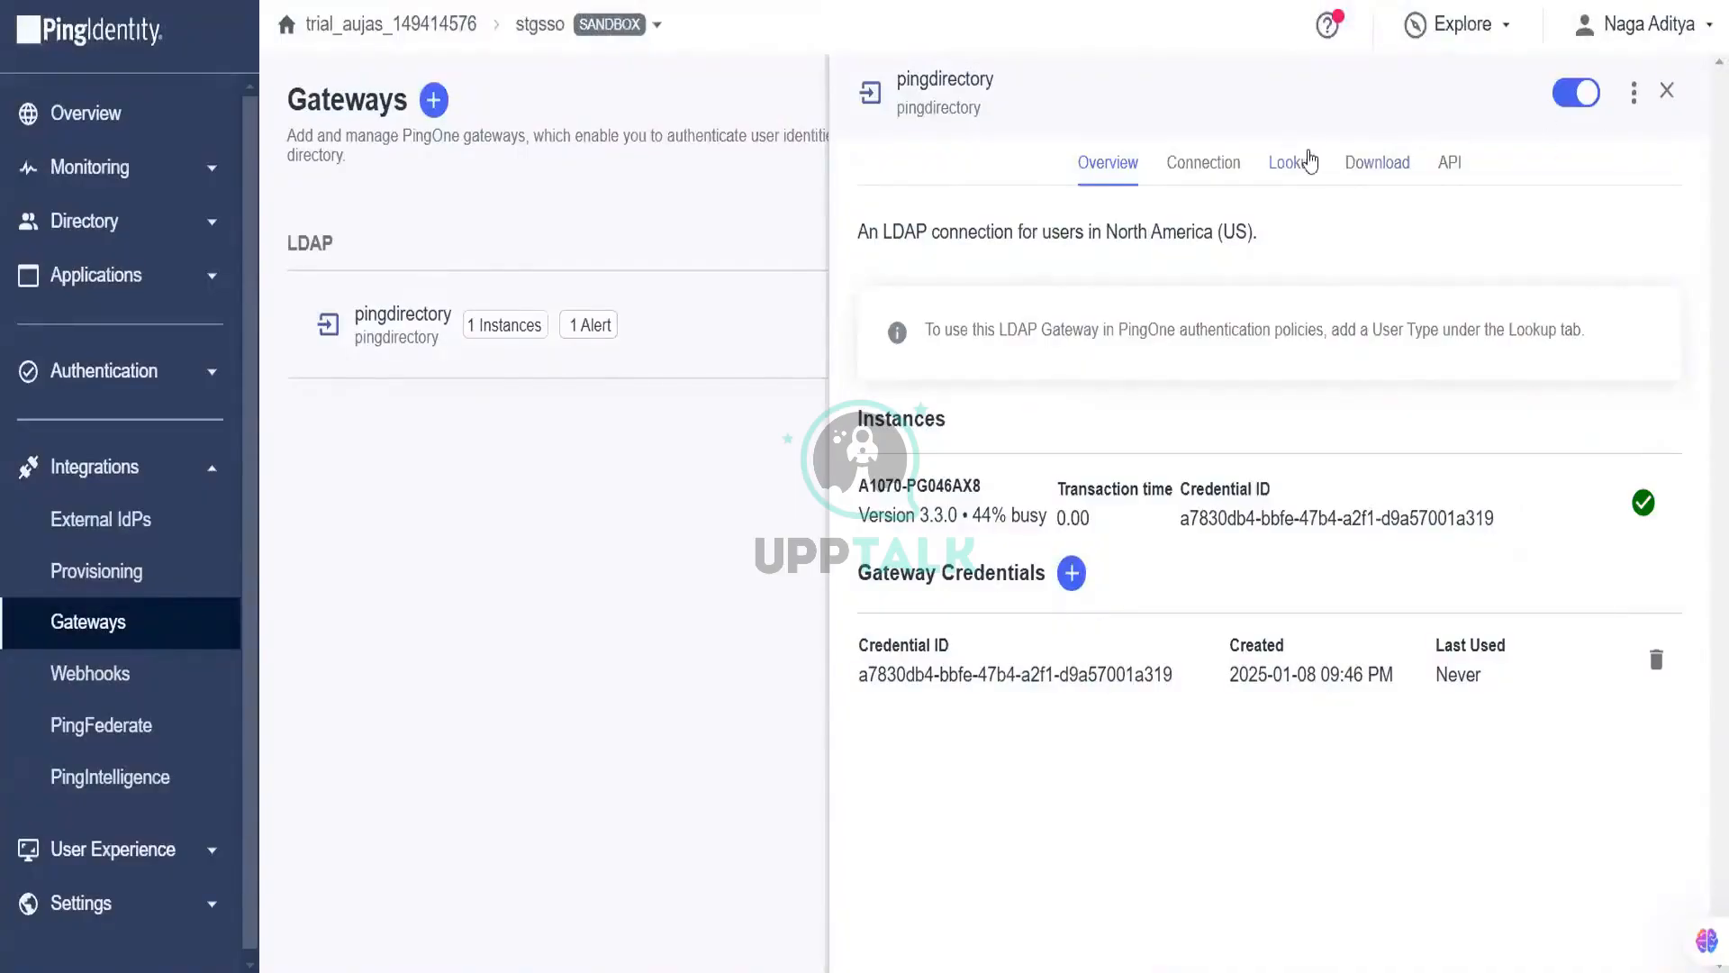
Step: Start adding a new user type named pingdirectory to the gateway
{"action": "left_click", "coordinate": [1309, 162]}
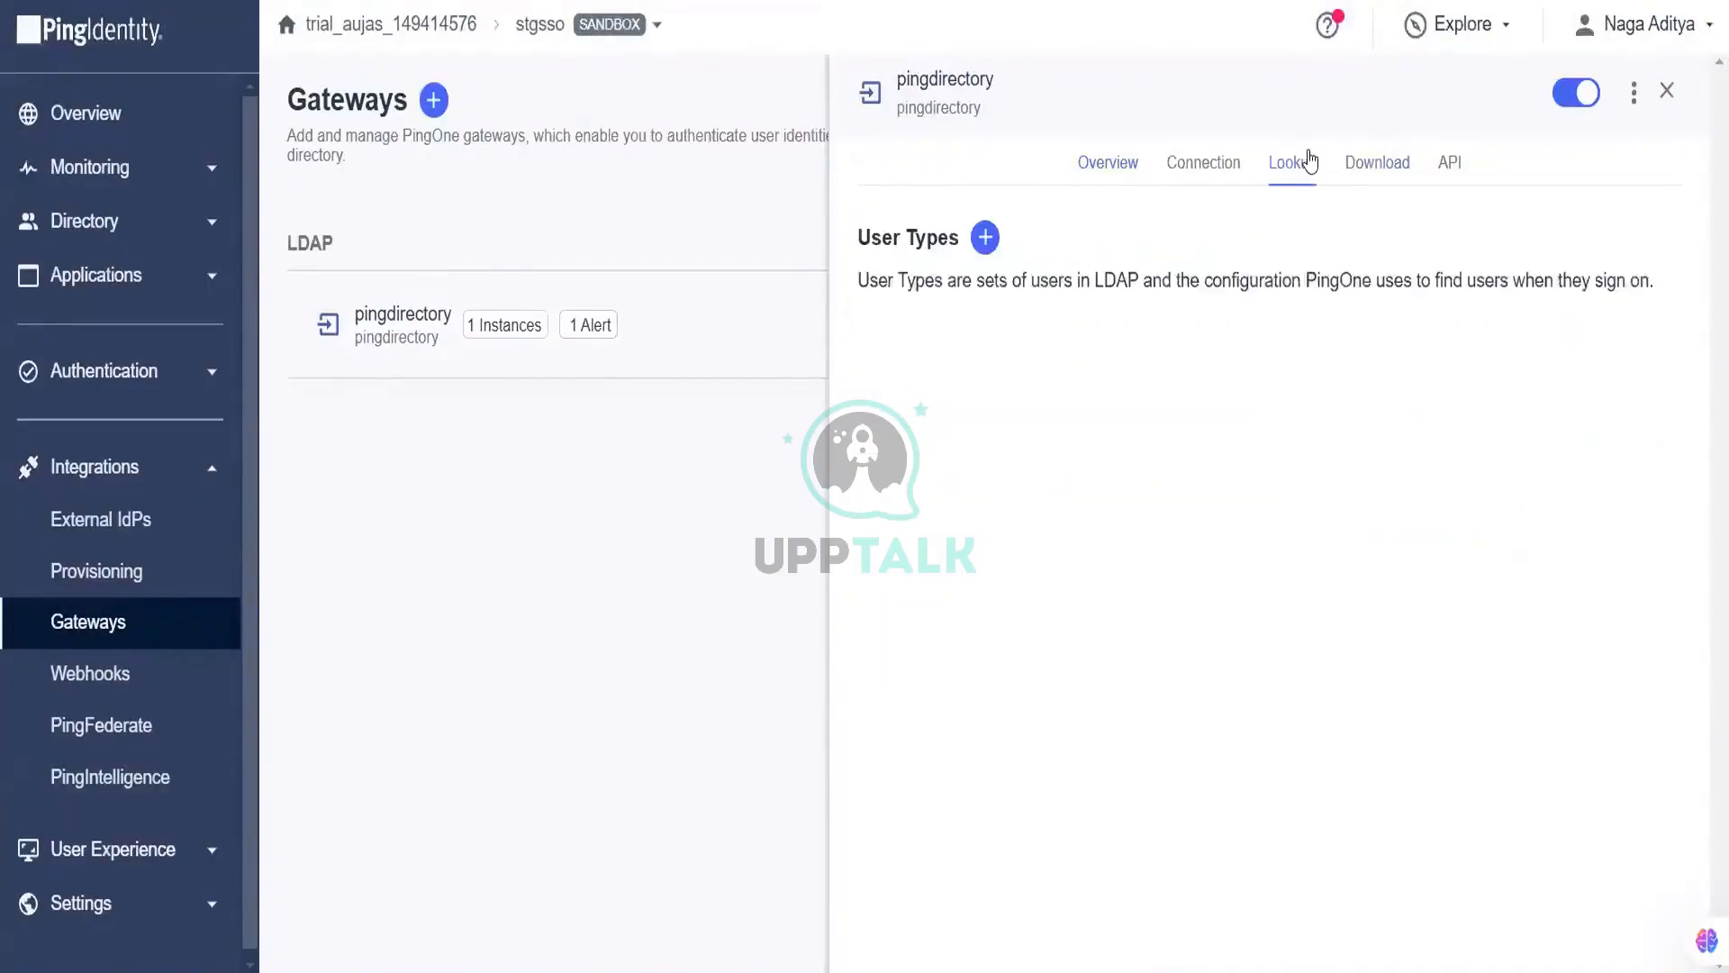
{"action": "left_click", "coordinate": [985, 237]}
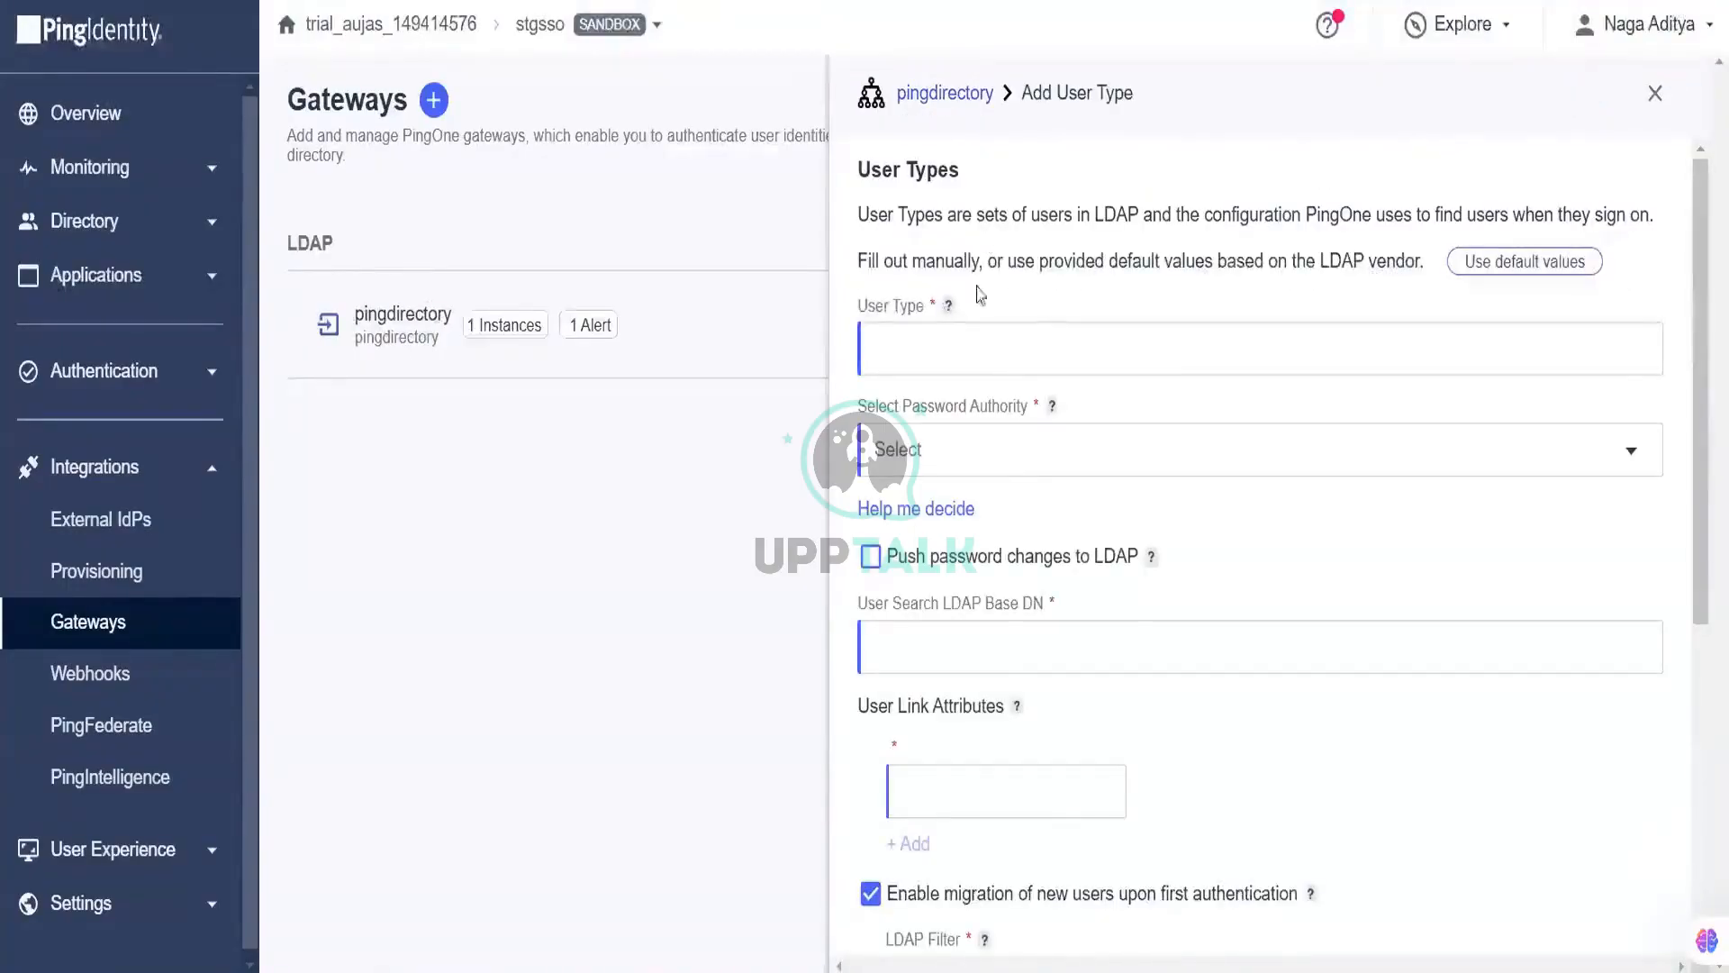
{"action": "left_click", "coordinate": [985, 347]}
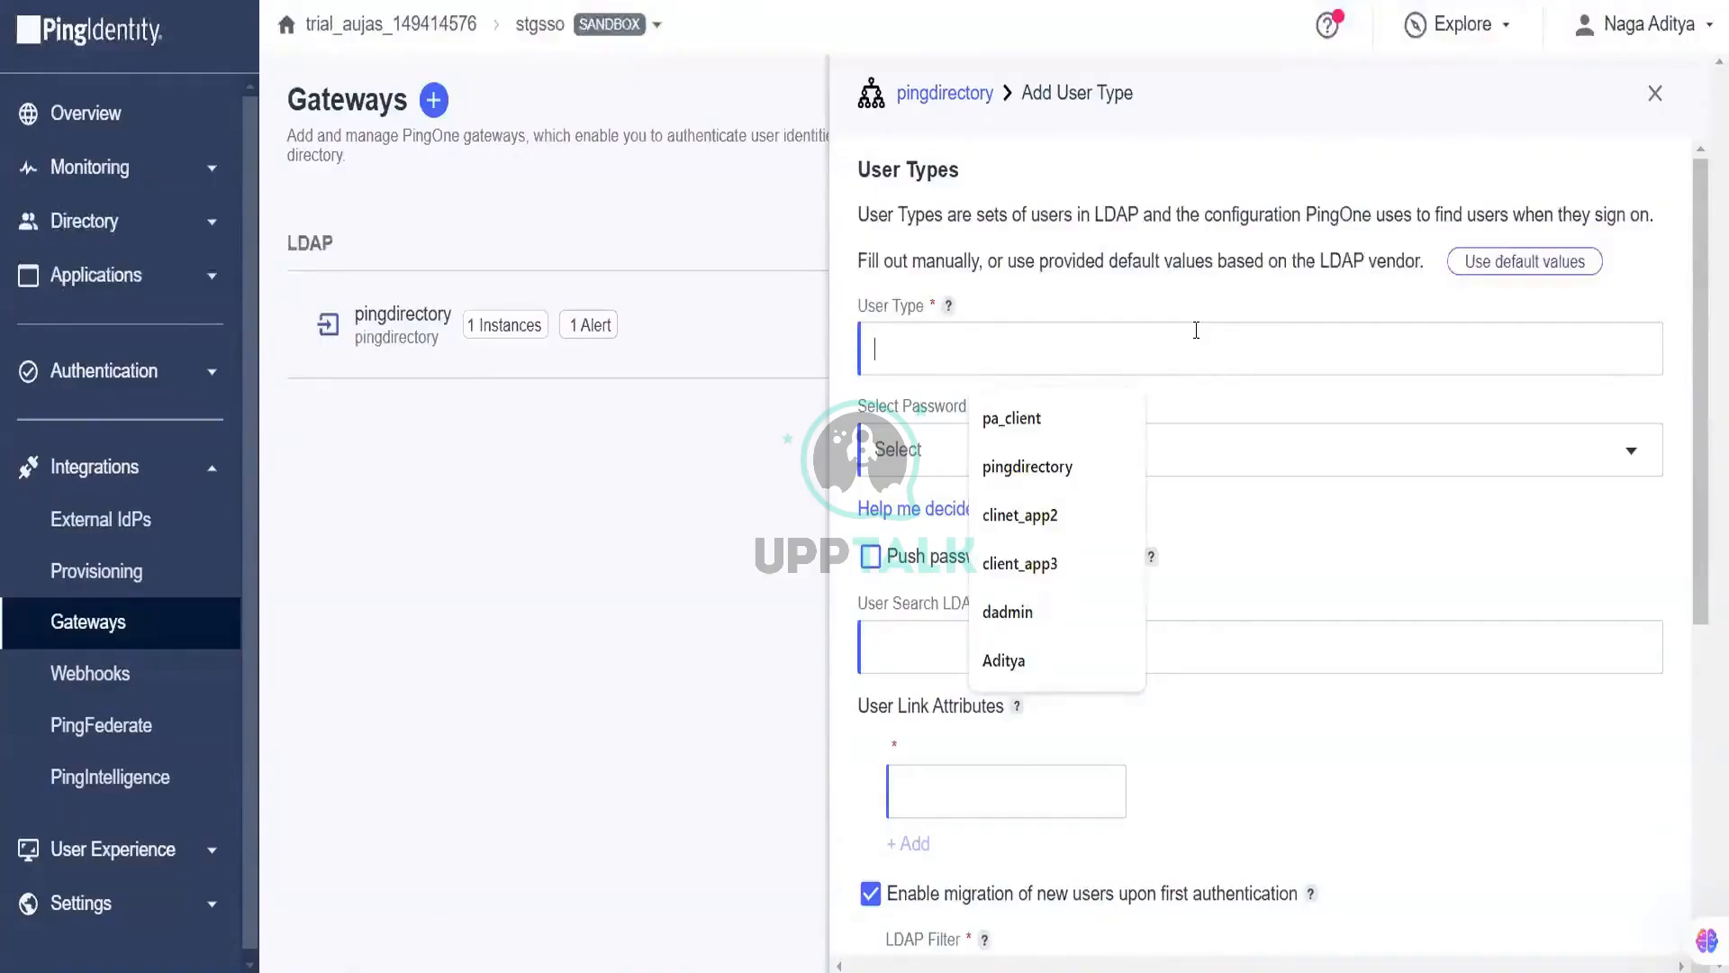
{"action": "left_click", "coordinate": [1100, 453]}
{"action": "left_click", "coordinate": [1104, 449]}
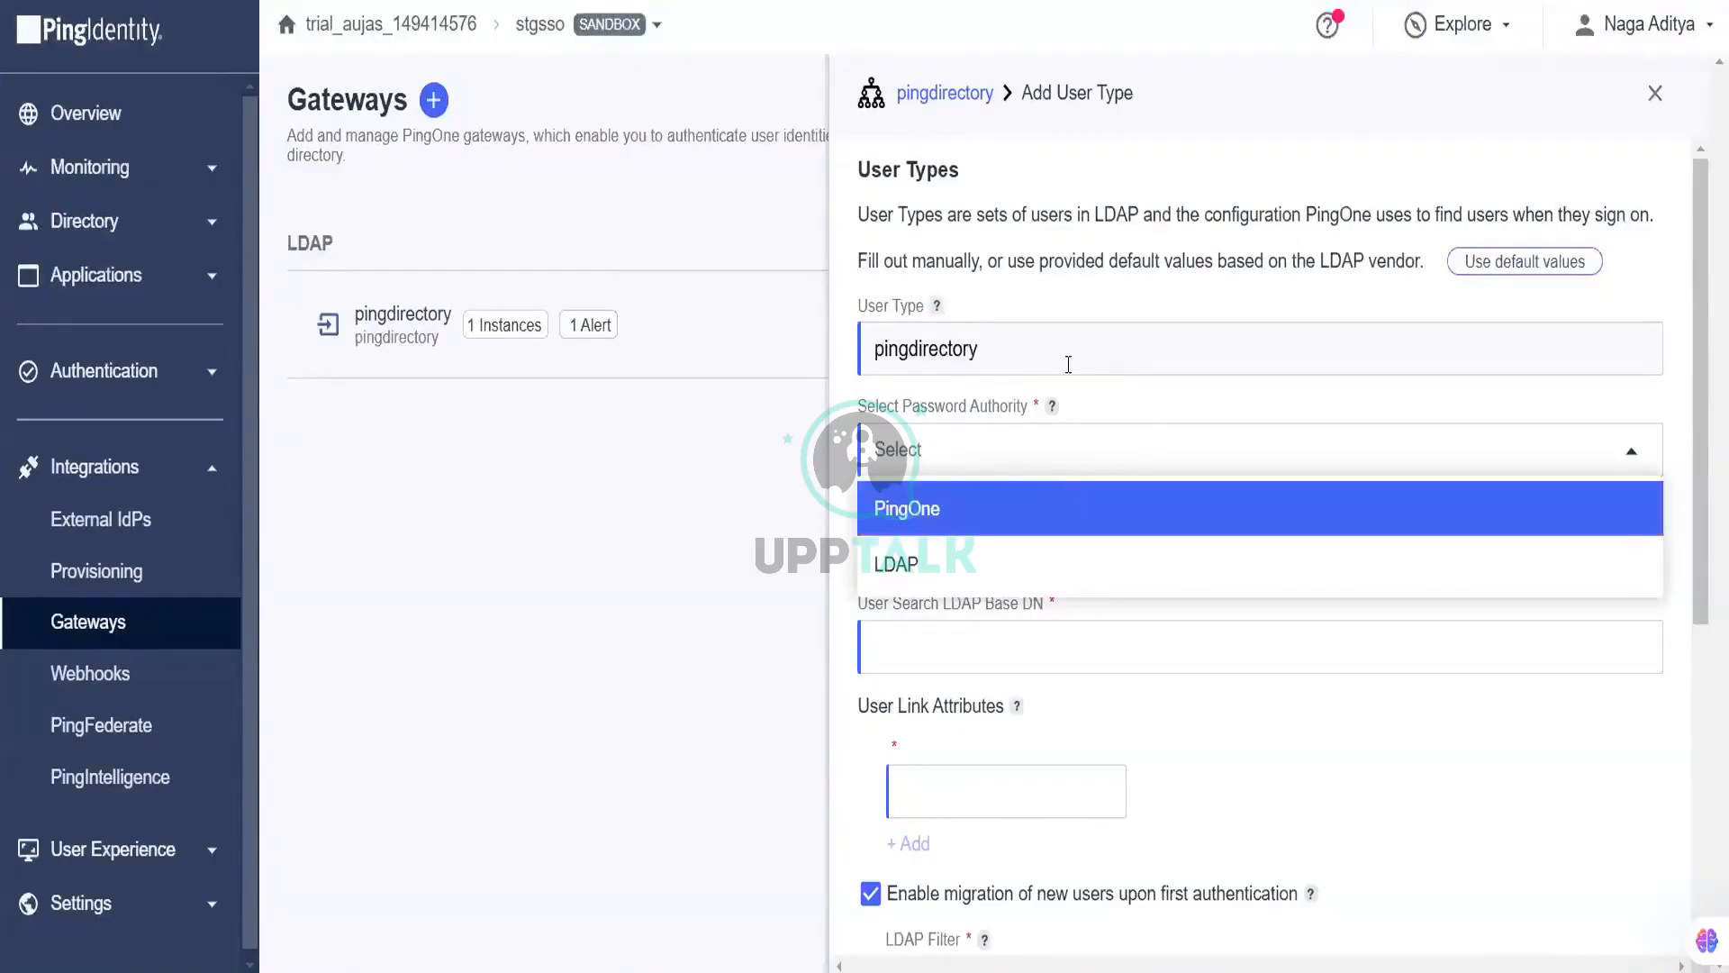
{"action": "left_click", "coordinate": [837, 491]}
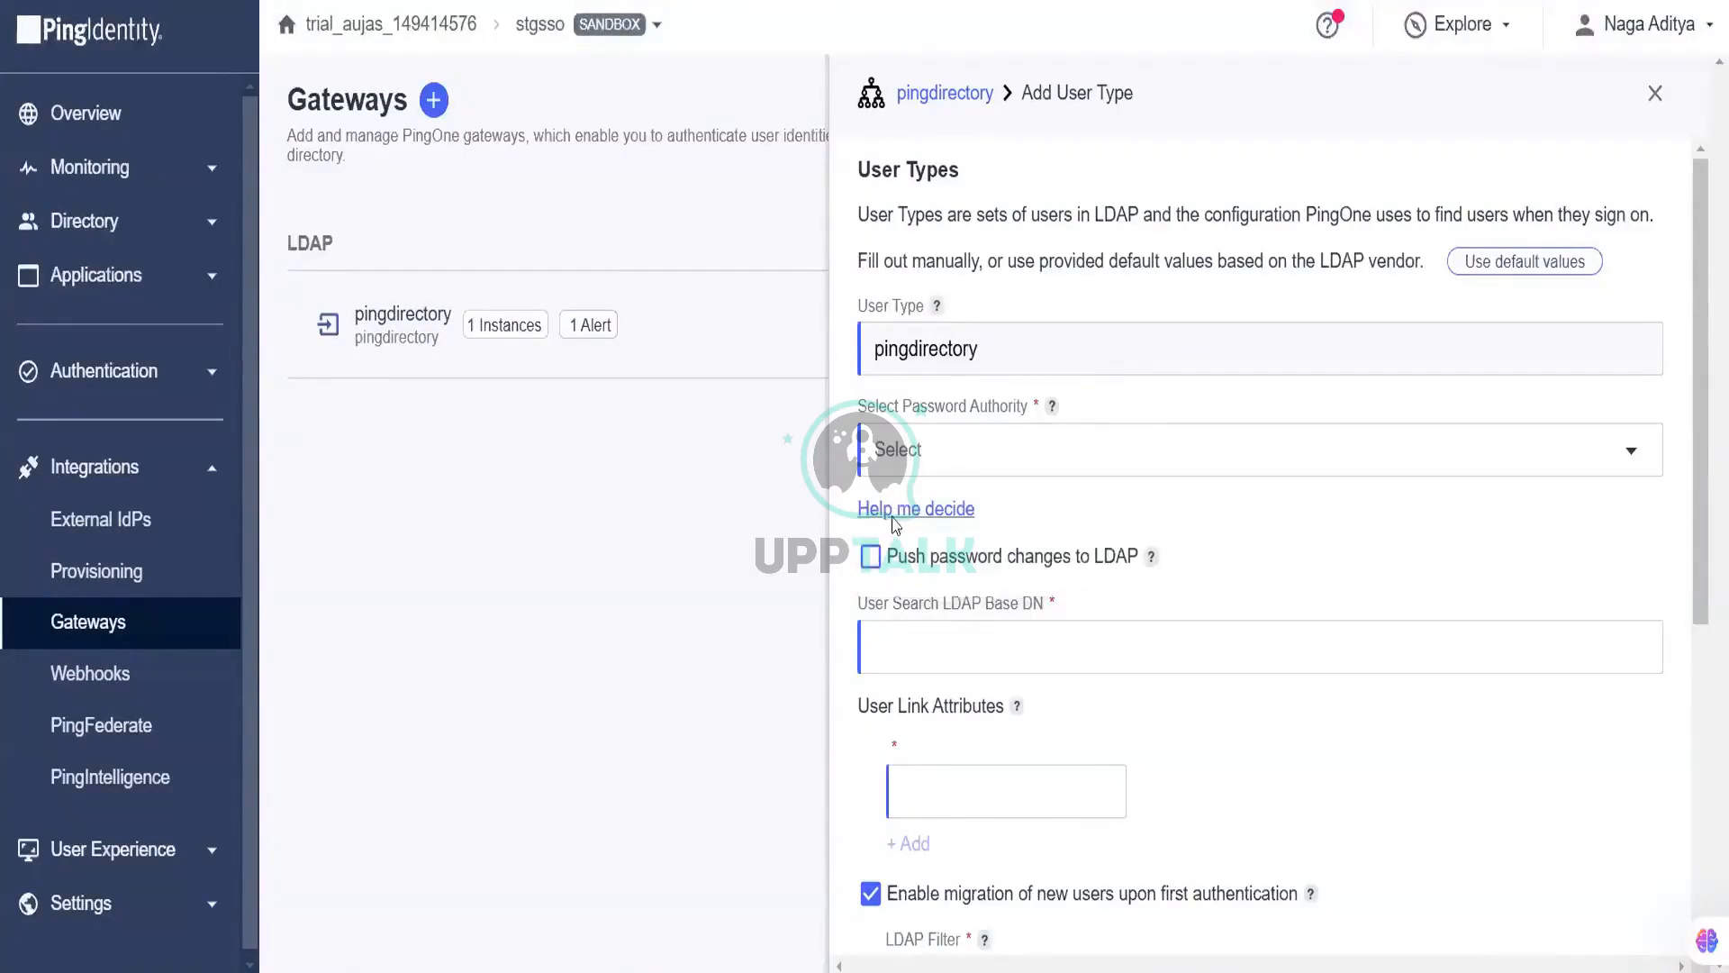
Step: Fill in vendor default link attributes and set LDAP as the password authority
{"action": "left_click", "coordinate": [1525, 265]}
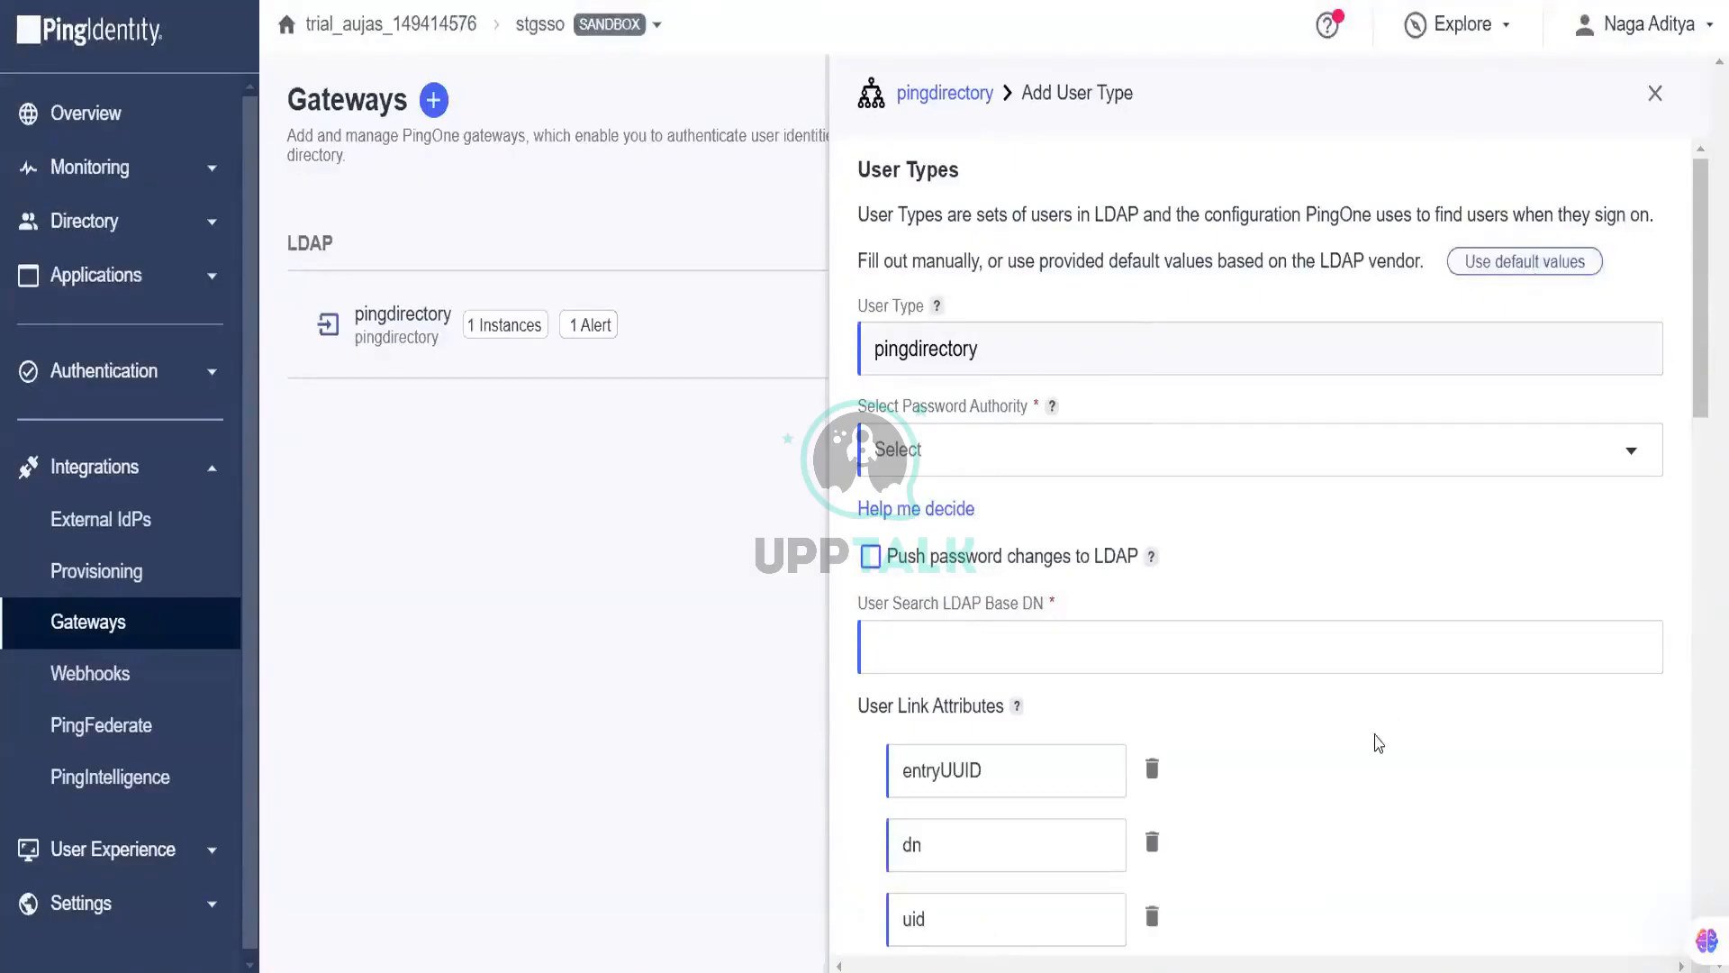
{"action": "left_click", "coordinate": [1266, 446]}
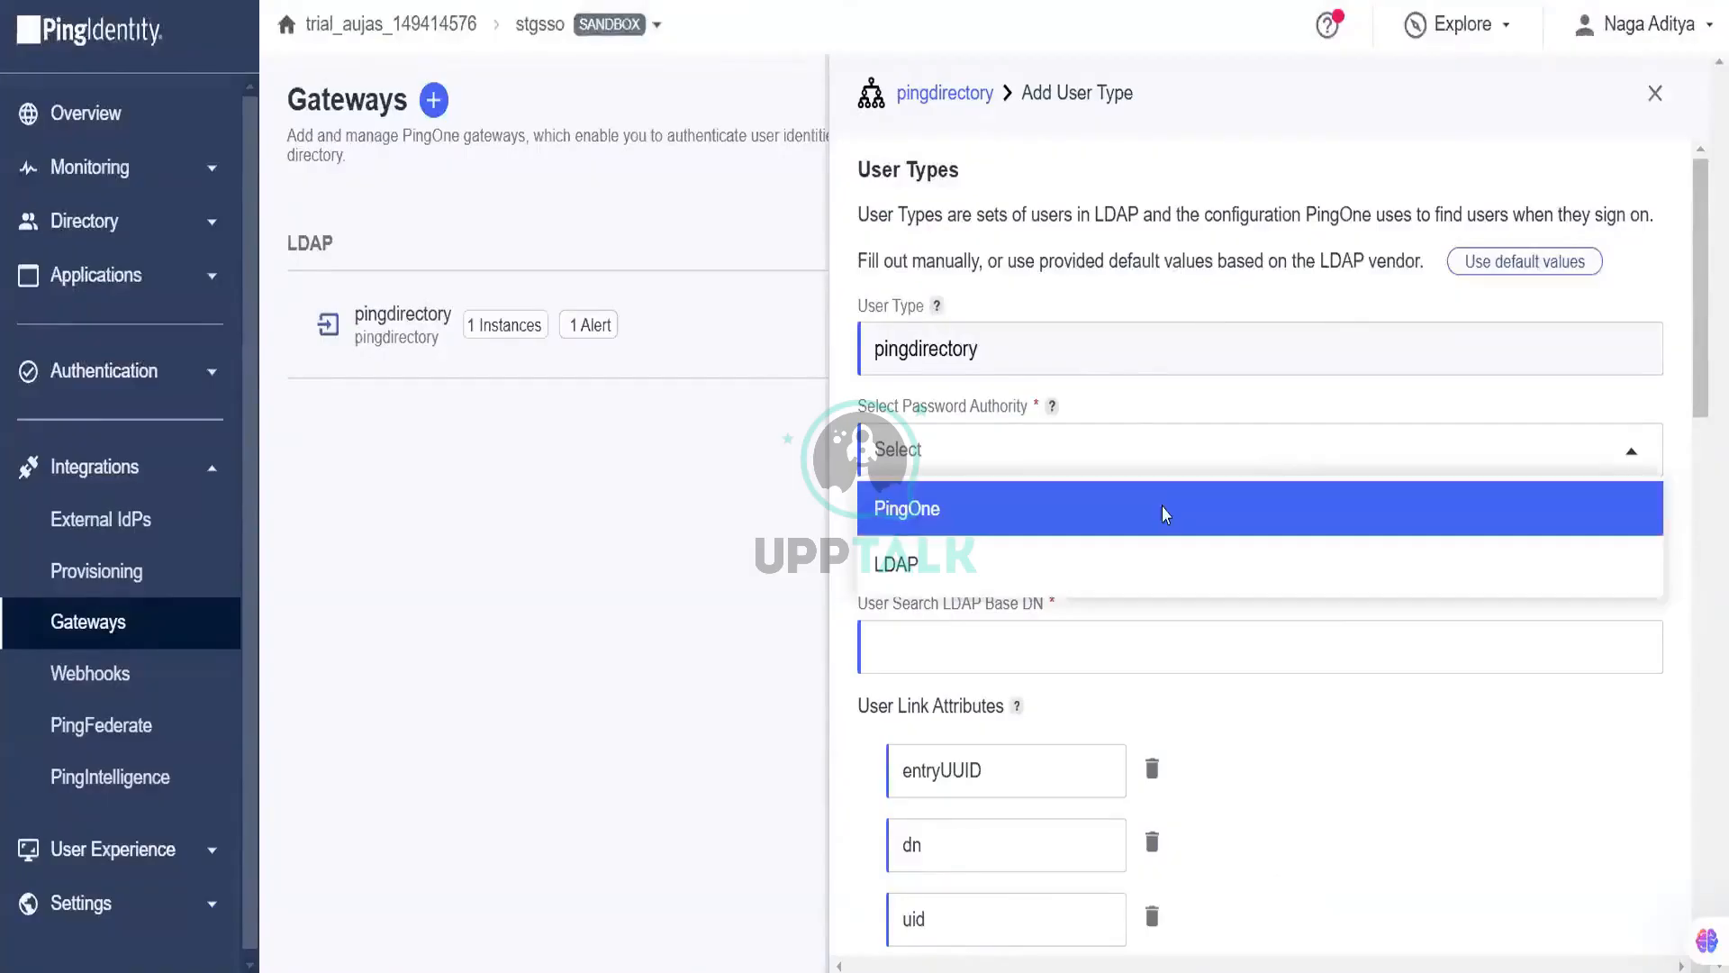
{"action": "left_click", "coordinate": [1166, 513]}
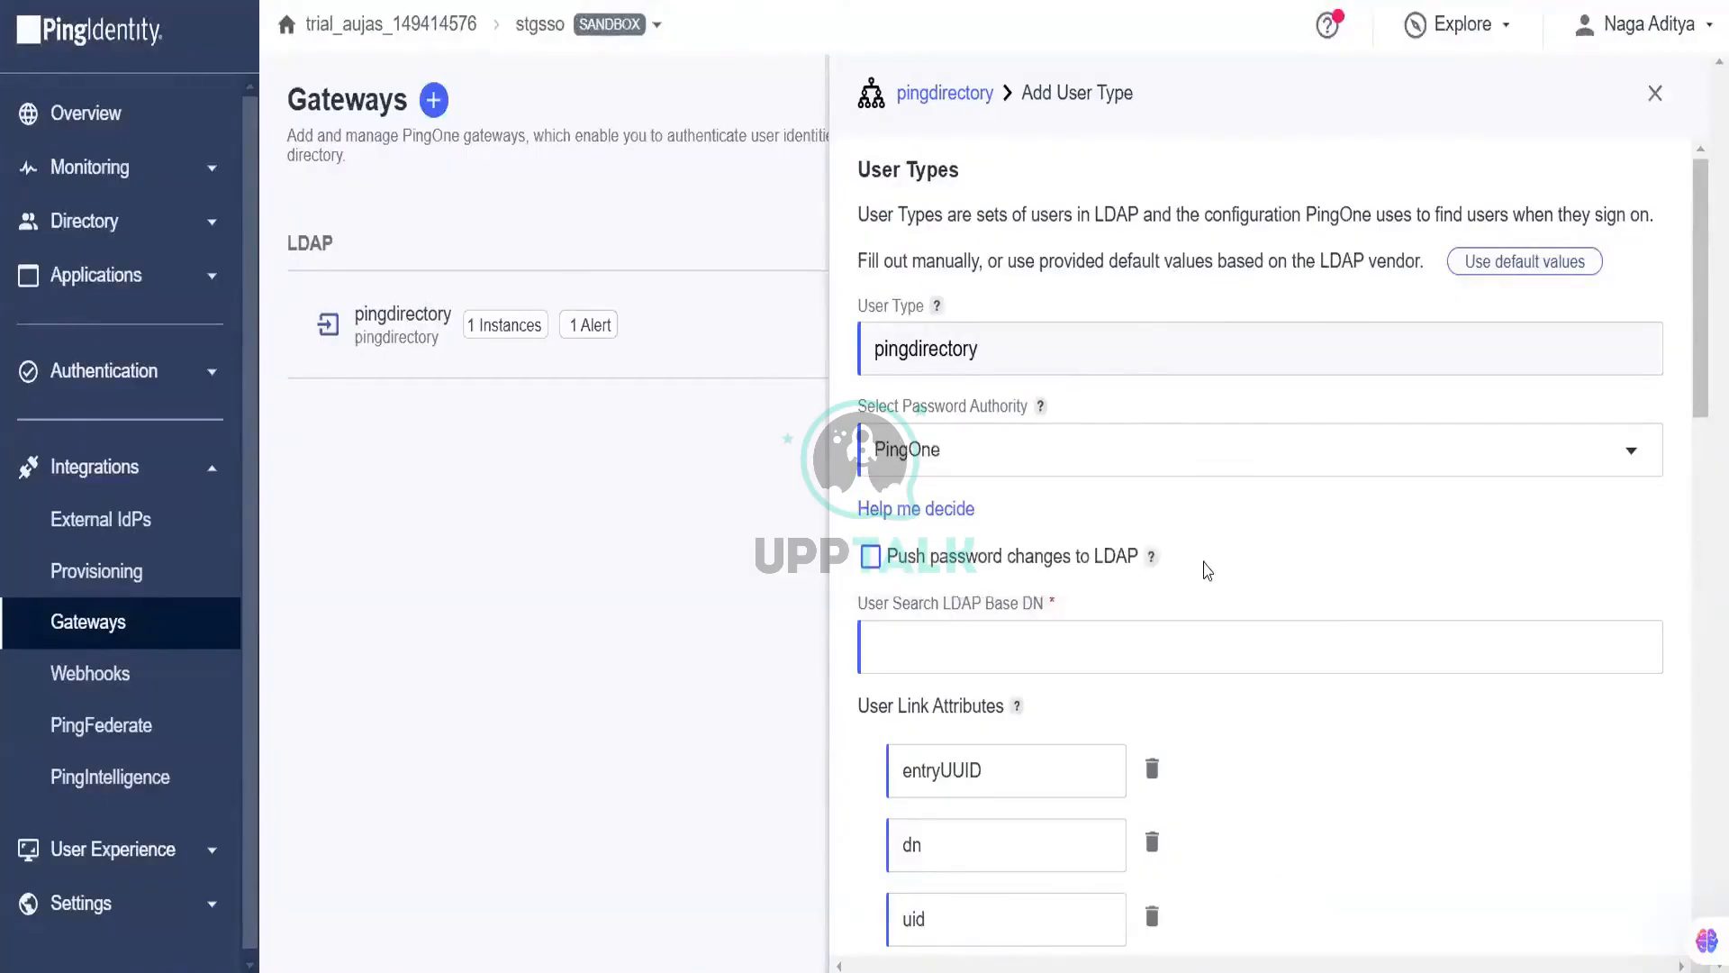
{"action": "scroll", "coordinate": [1207, 567], "scroll_direction": "down", "scroll_amount": 2}
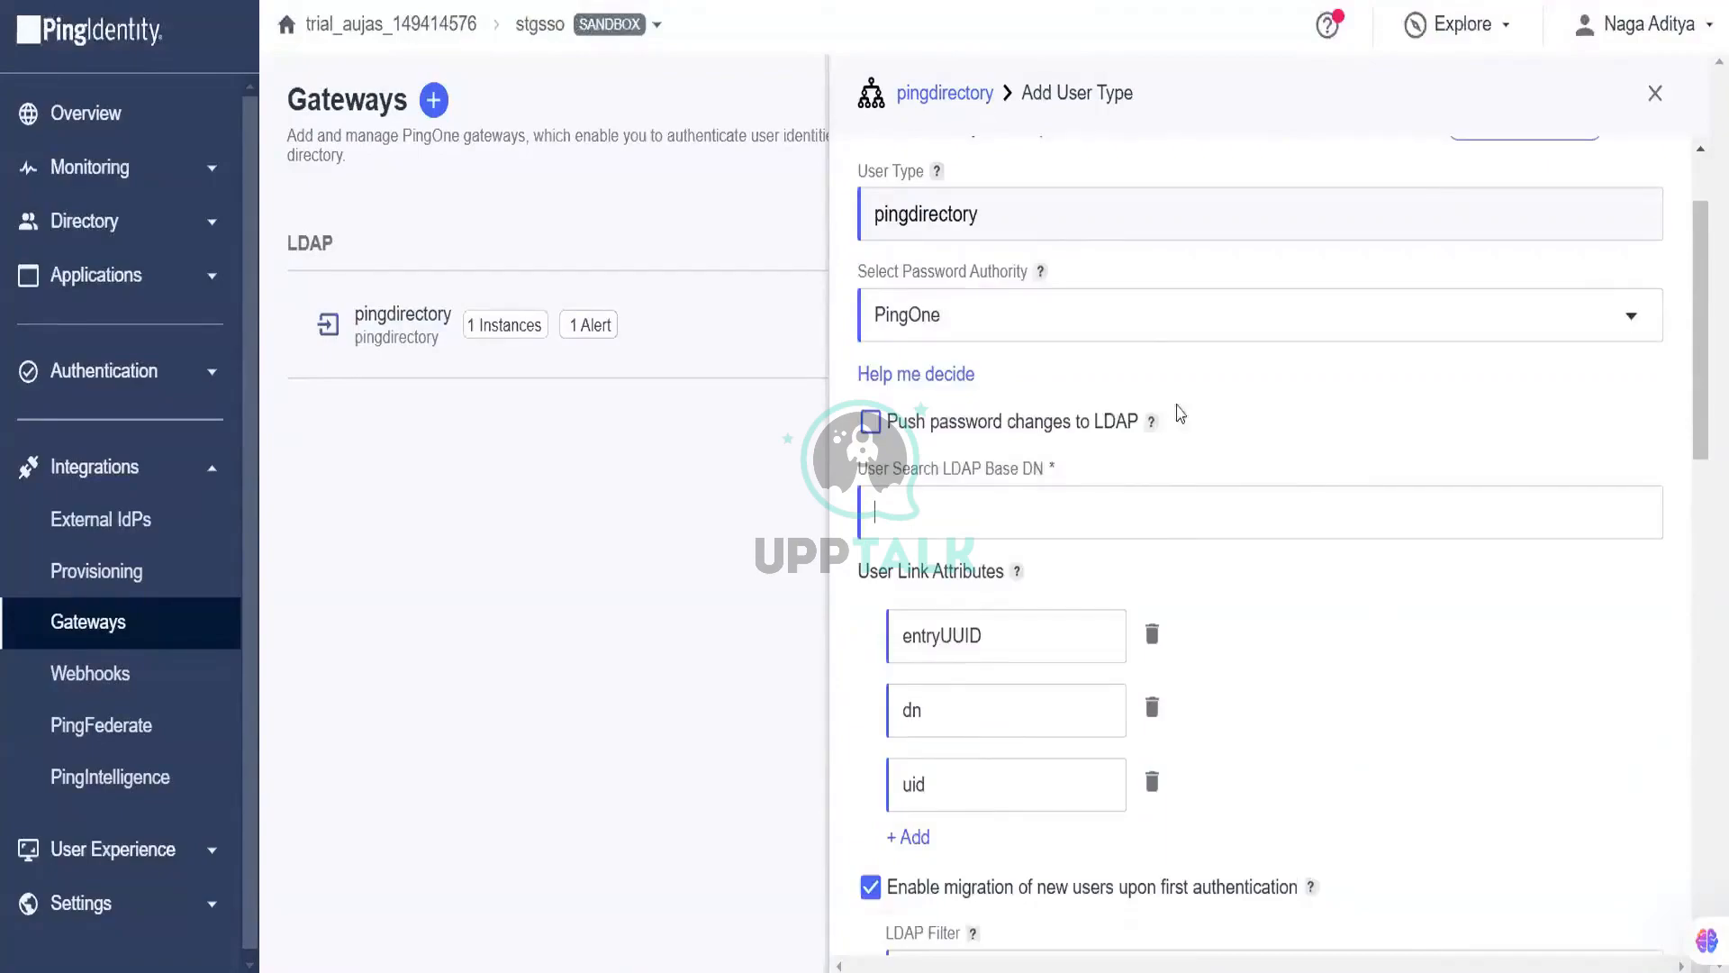
{"action": "left_click", "coordinate": [1121, 338]}
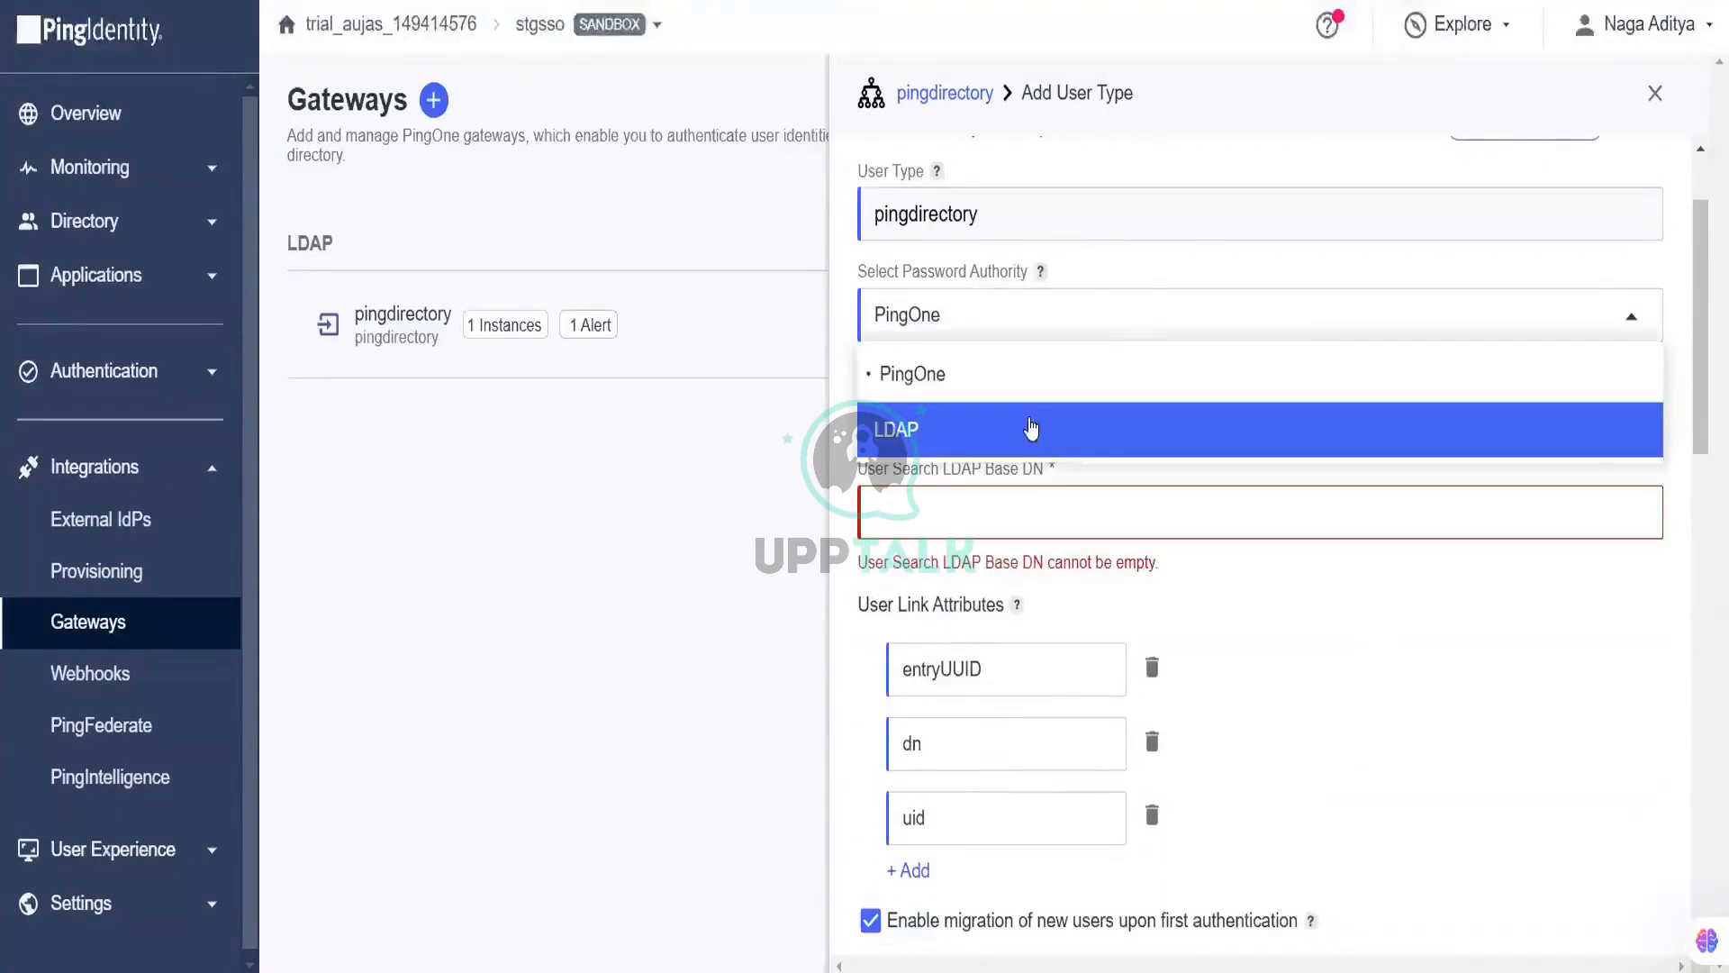
{"action": "left_click", "coordinate": [1036, 433]}
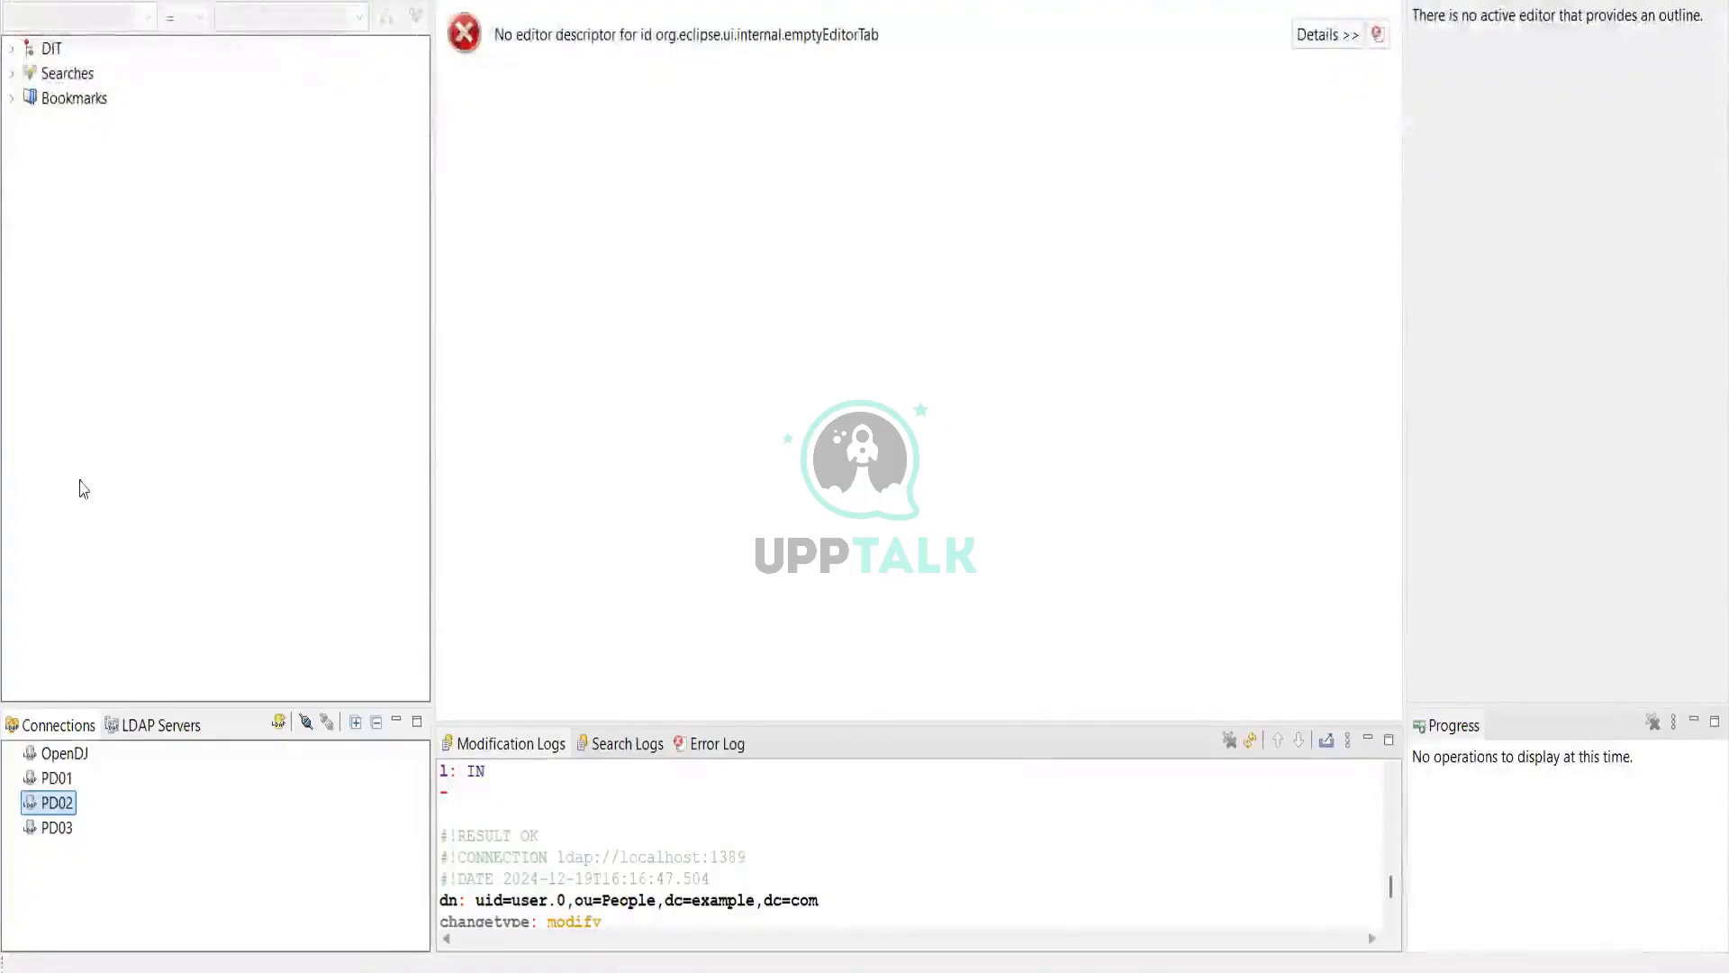
Step: Connect to the PD02 directory server
{"action": "left_click", "coordinate": [306, 721]}
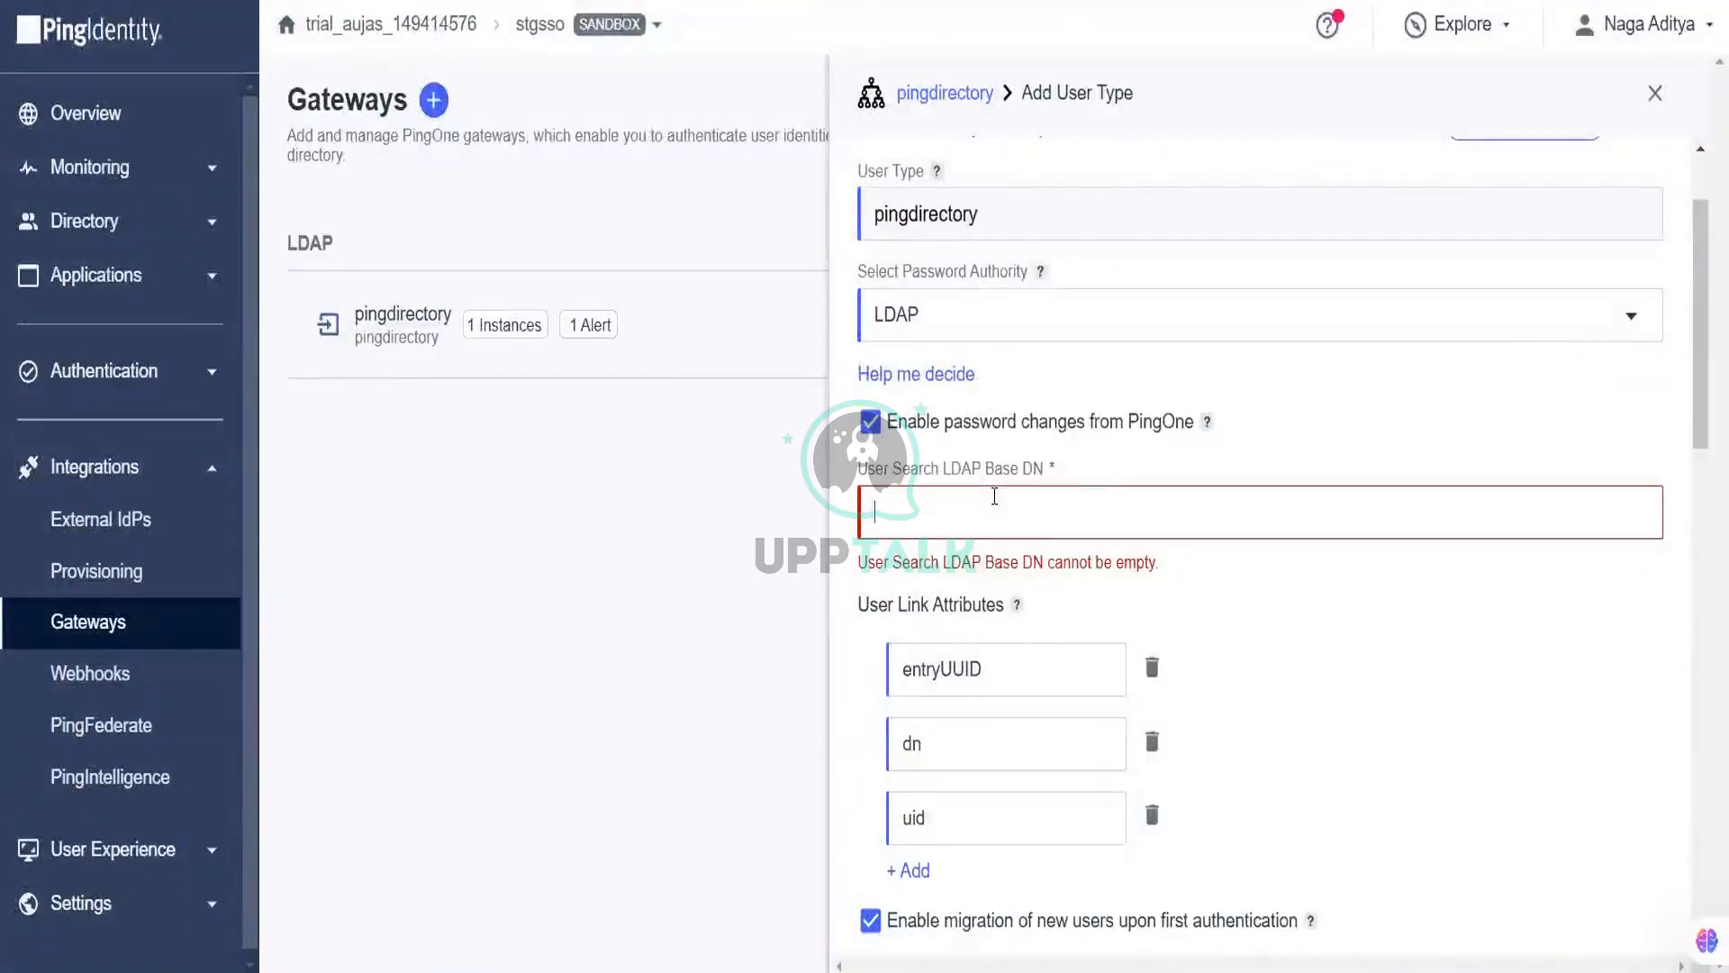
Step: Set the User Search LDAP Base DN to dc=example,dc=com, keeping password changes enabled
{"action": "type", "text": "dc=exam"}
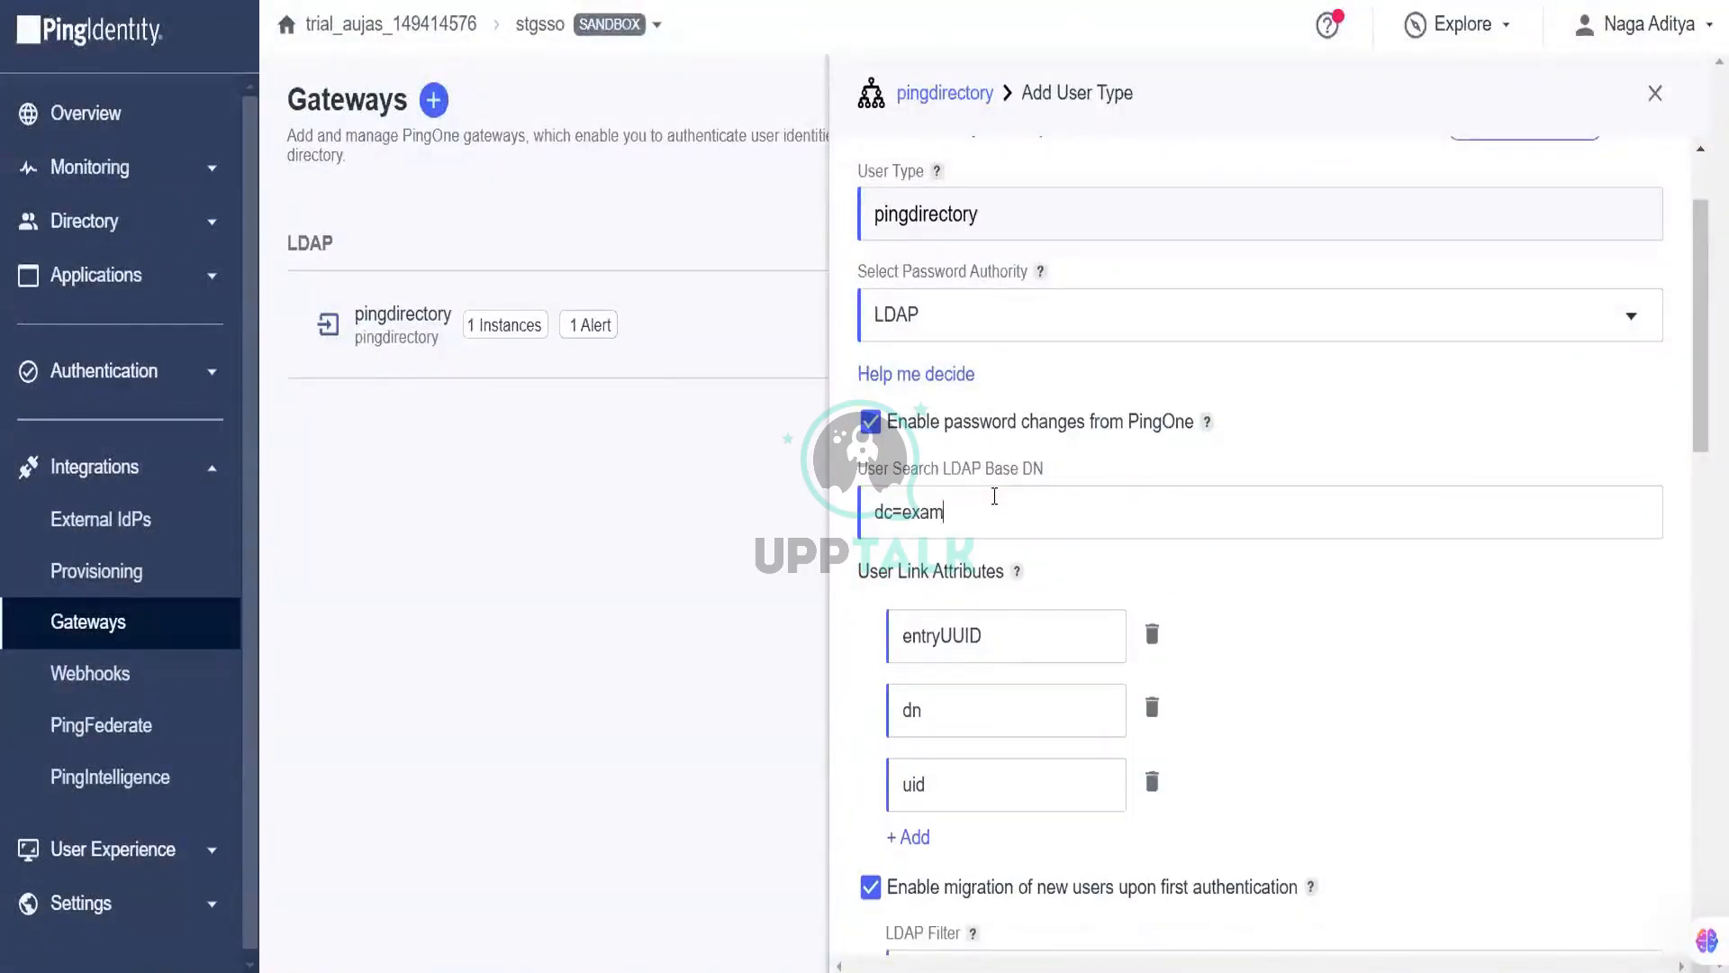
{"action": "type", "text": "ple,dc=com"}
{"action": "left_click", "coordinate": [873, 425]}
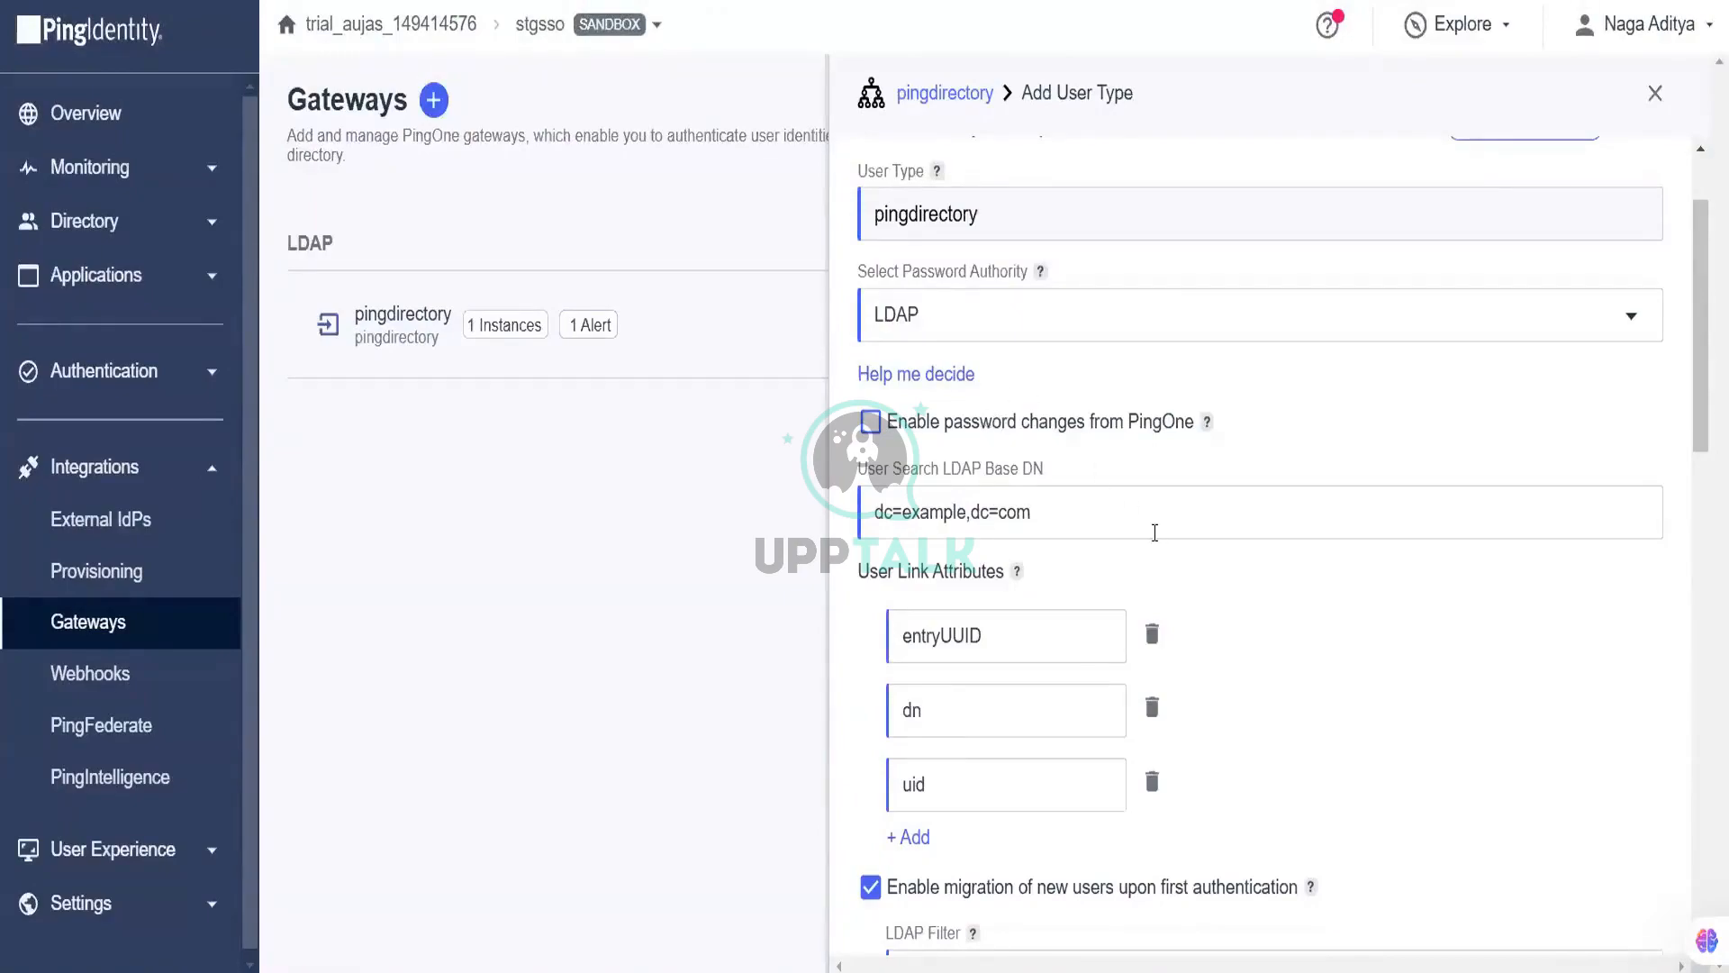
{"action": "scroll", "coordinate": [1155, 533], "scroll_direction": "down", "scroll_amount": 3}
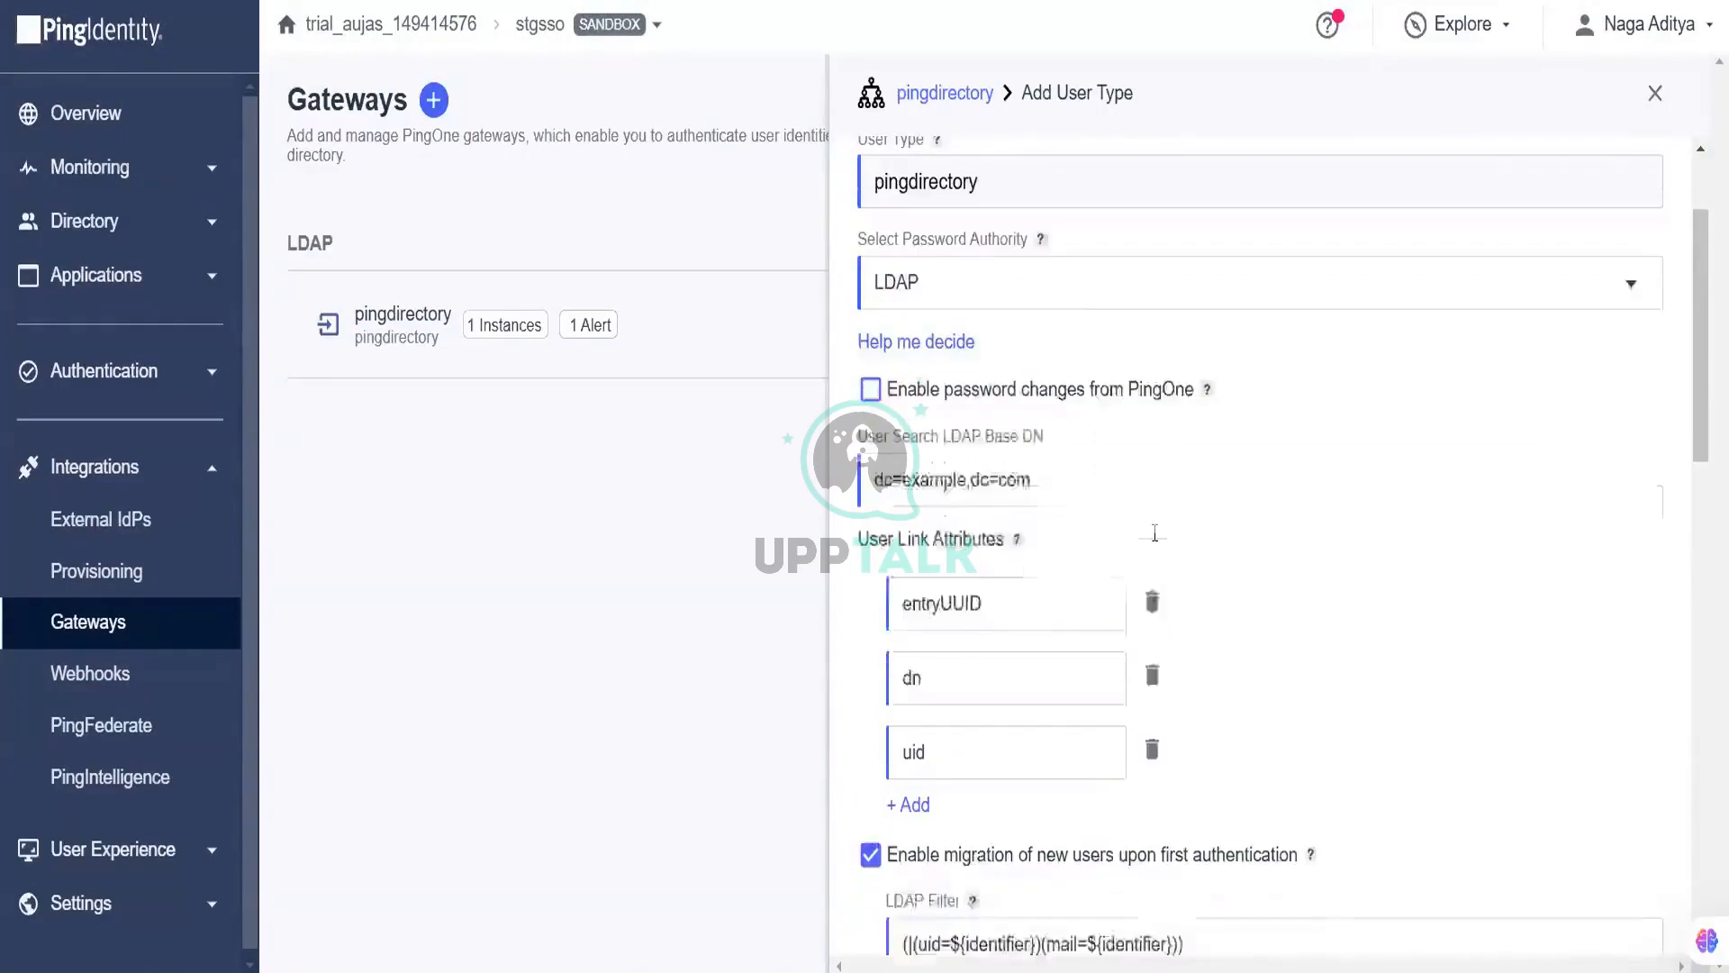
{"action": "scroll", "coordinate": [1157, 542], "scroll_direction": "down", "scroll_amount": 6}
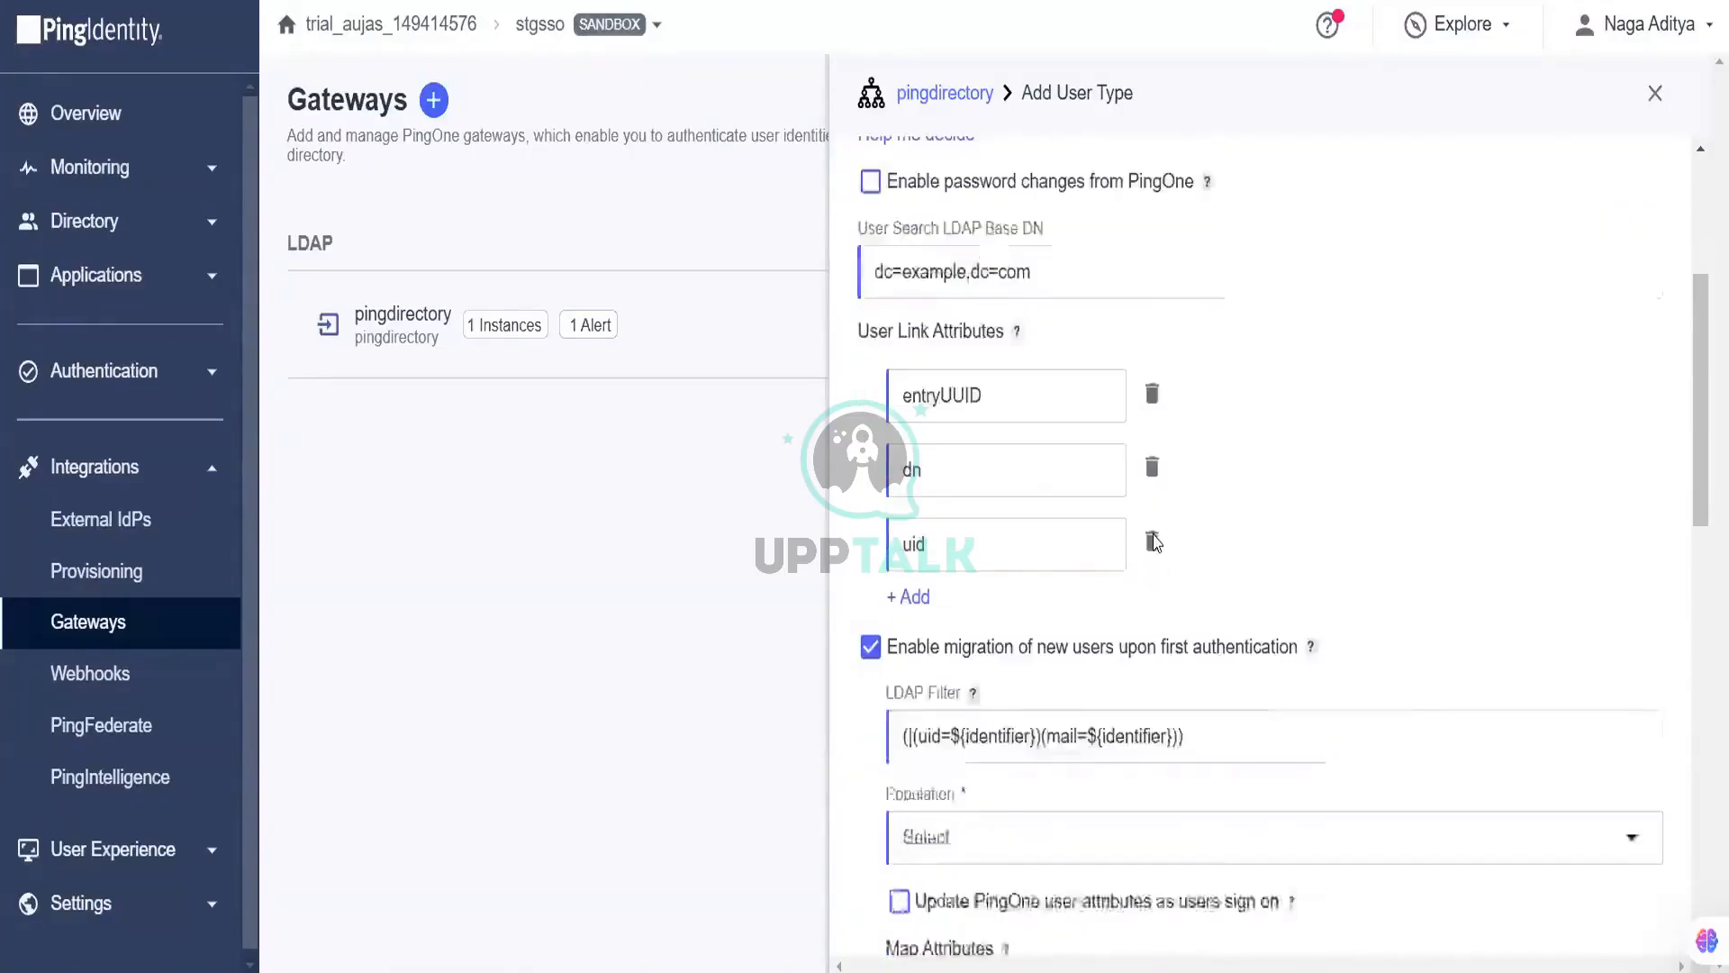
{"action": "scroll", "coordinate": [1024, 455], "scroll_direction": "up", "scroll_amount": 9}
{"action": "left_click", "coordinate": [870, 422]}
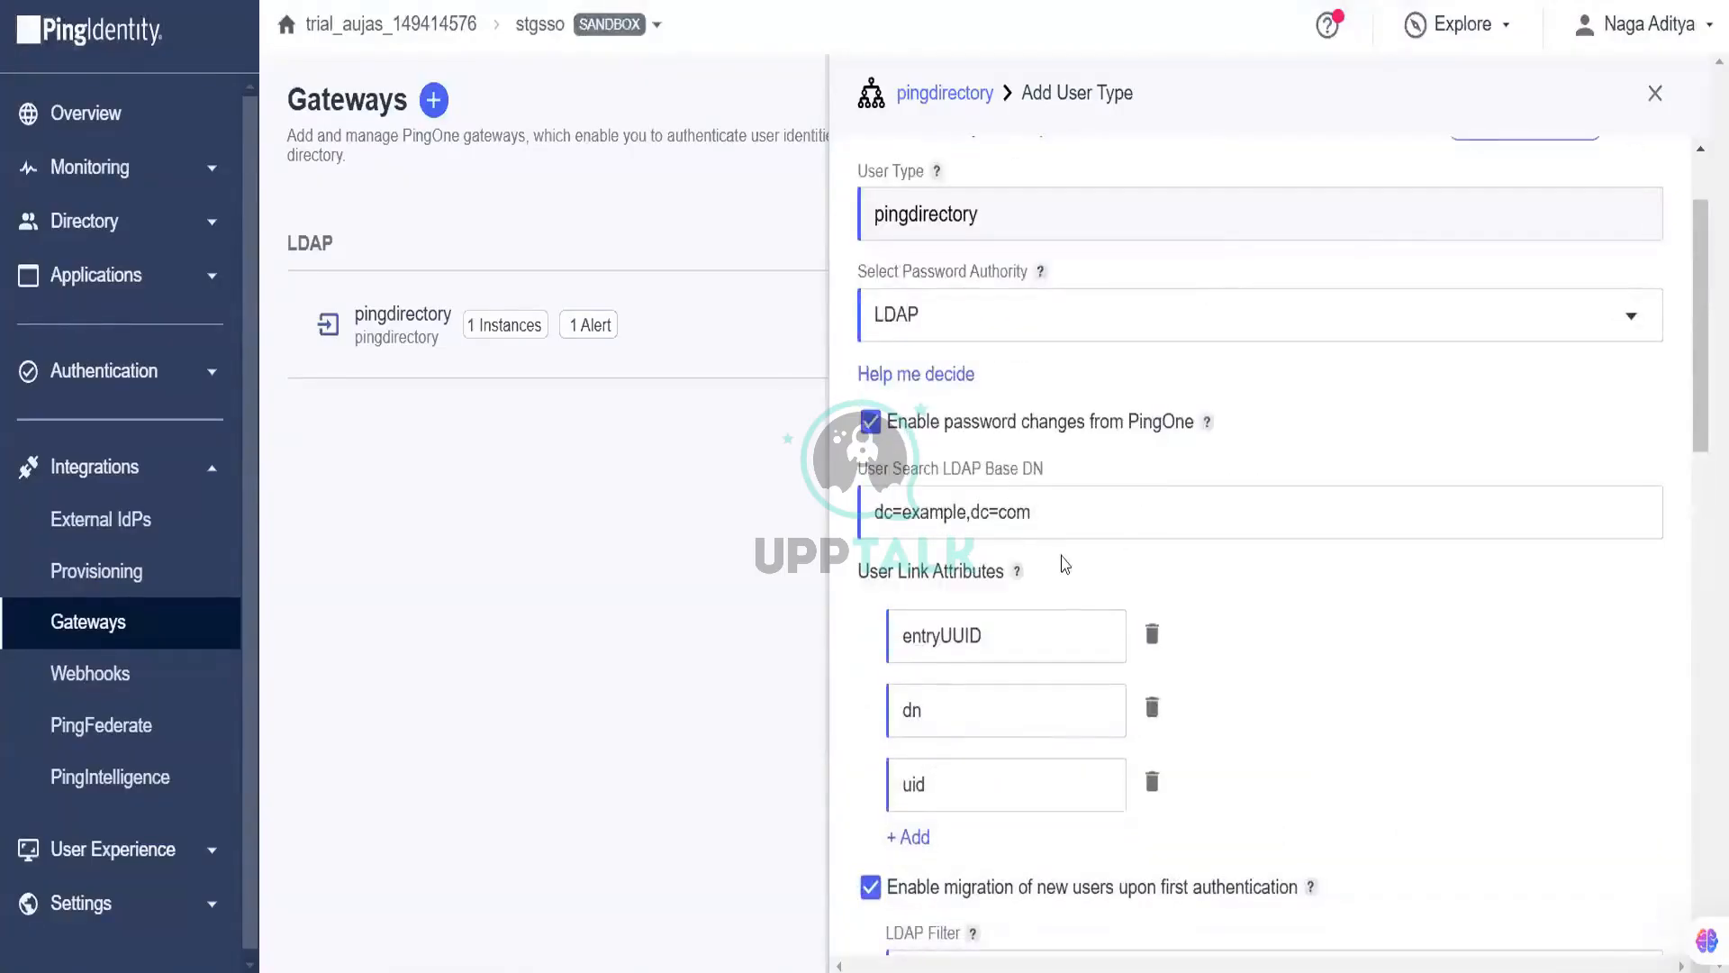
{"action": "scroll", "coordinate": [1063, 563], "scroll_direction": "down", "scroll_amount": 4}
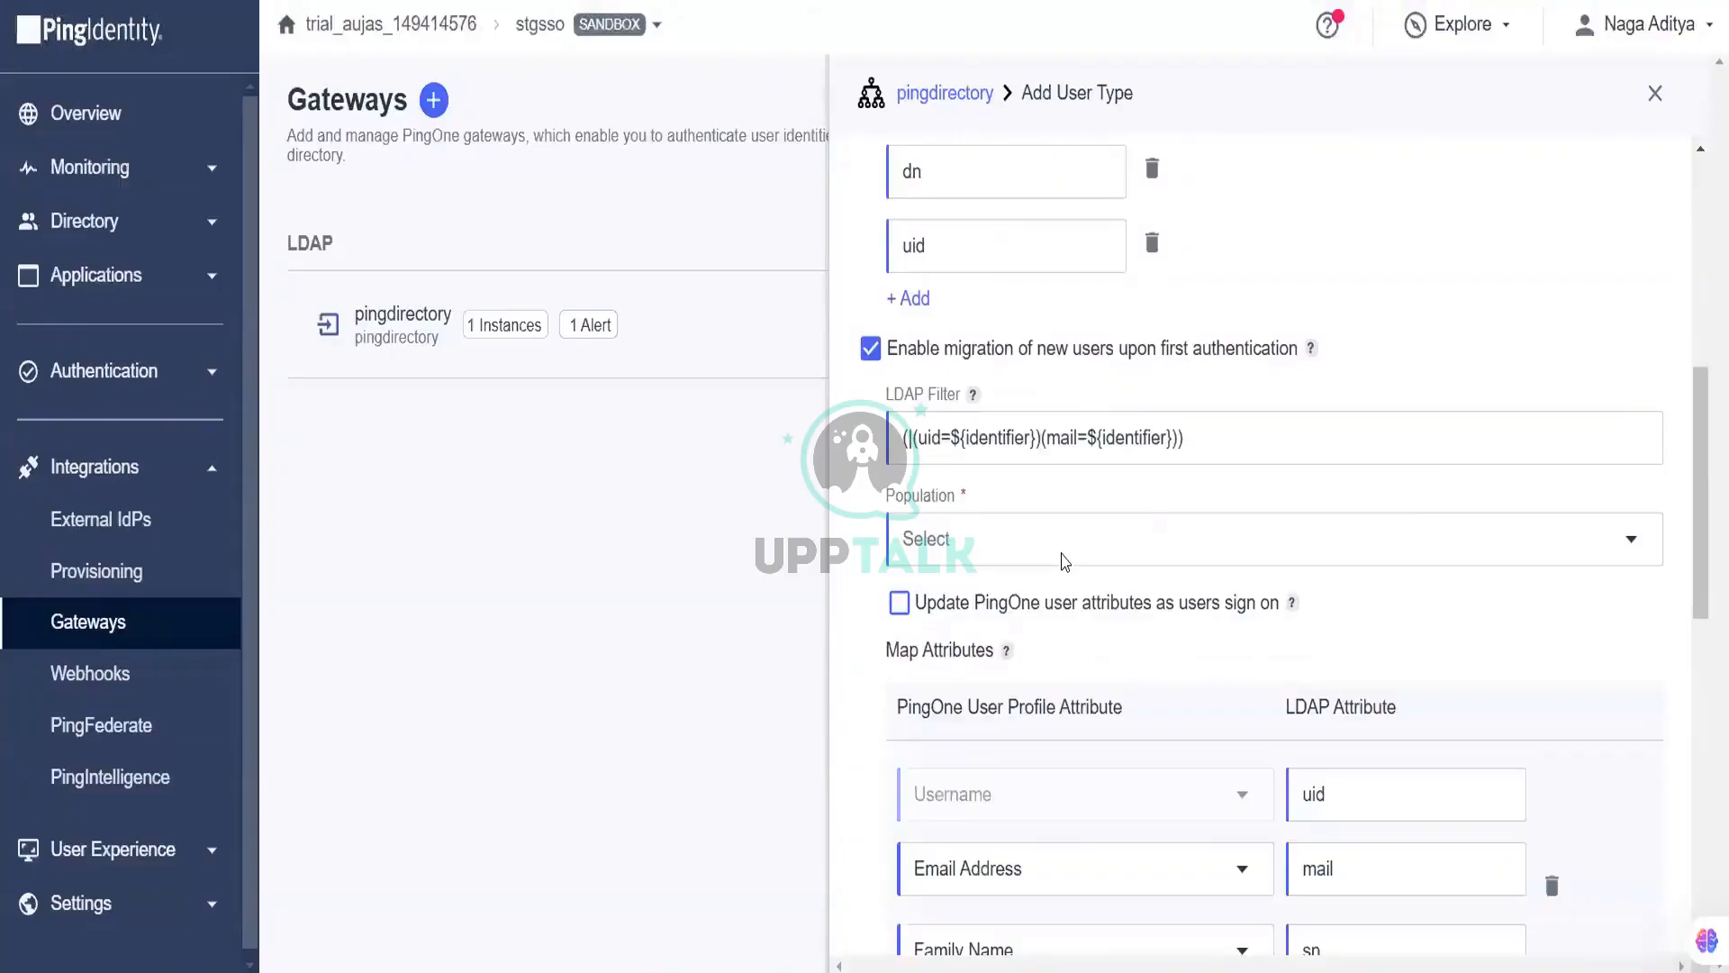
{"action": "scroll", "coordinate": [1065, 560], "scroll_direction": "down", "scroll_amount": 3}
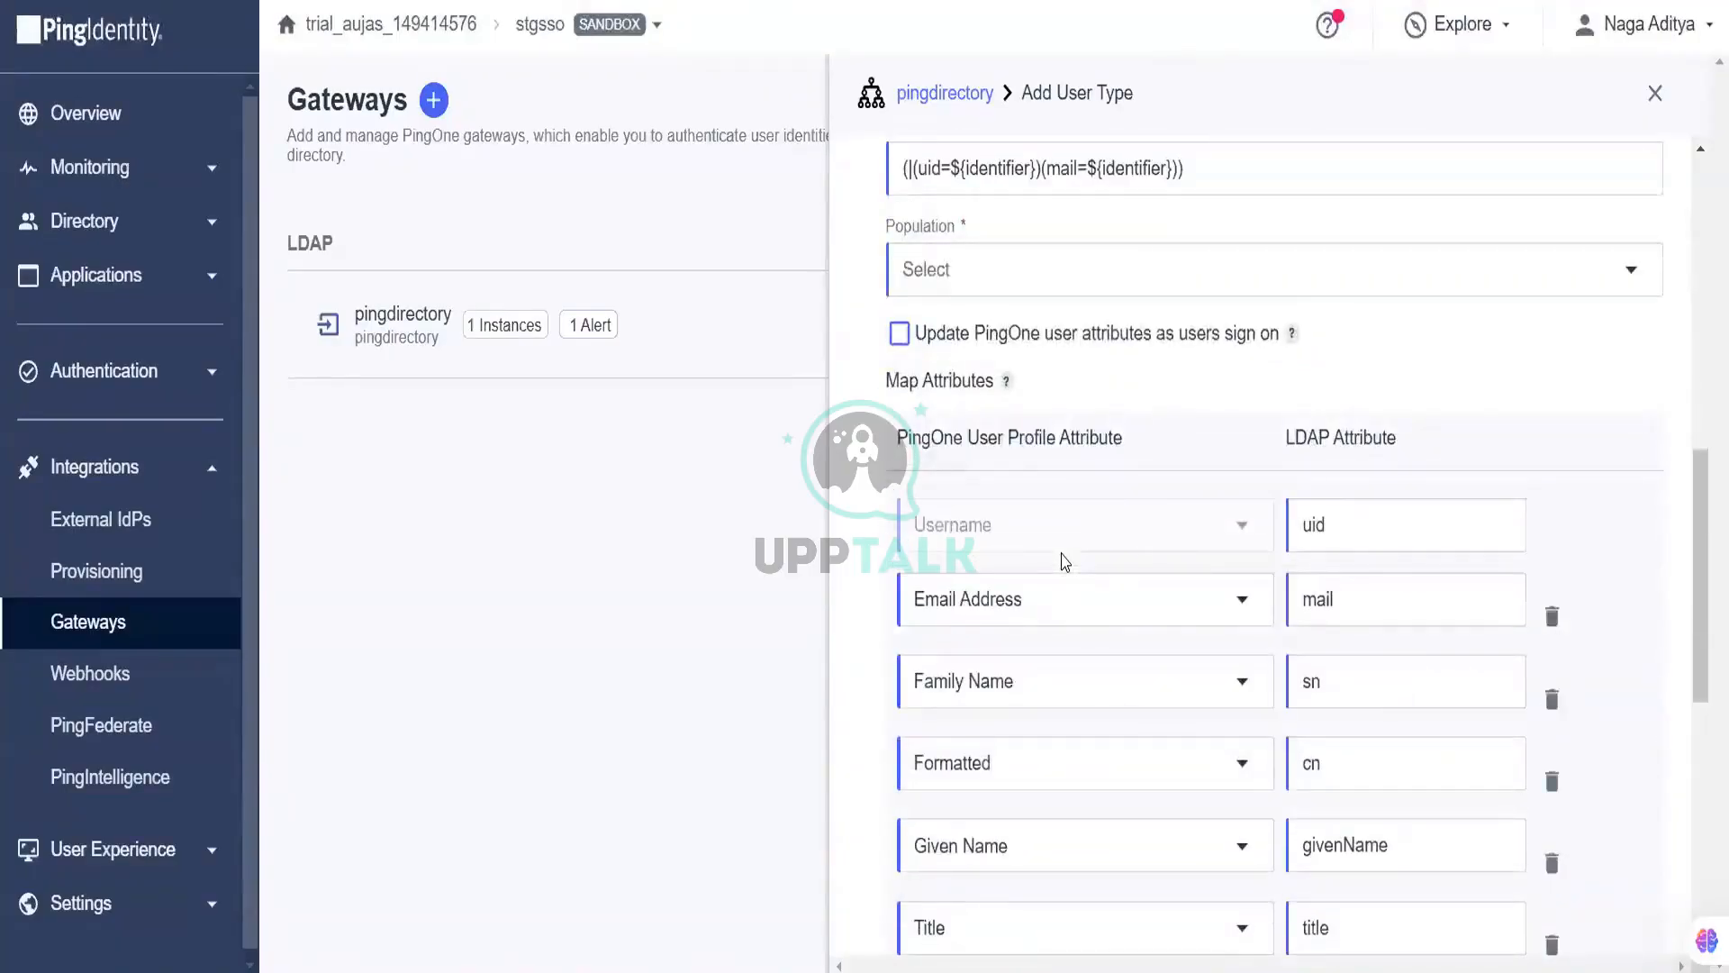
{"action": "scroll", "coordinate": [1065, 560], "scroll_direction": "up", "scroll_amount": 5}
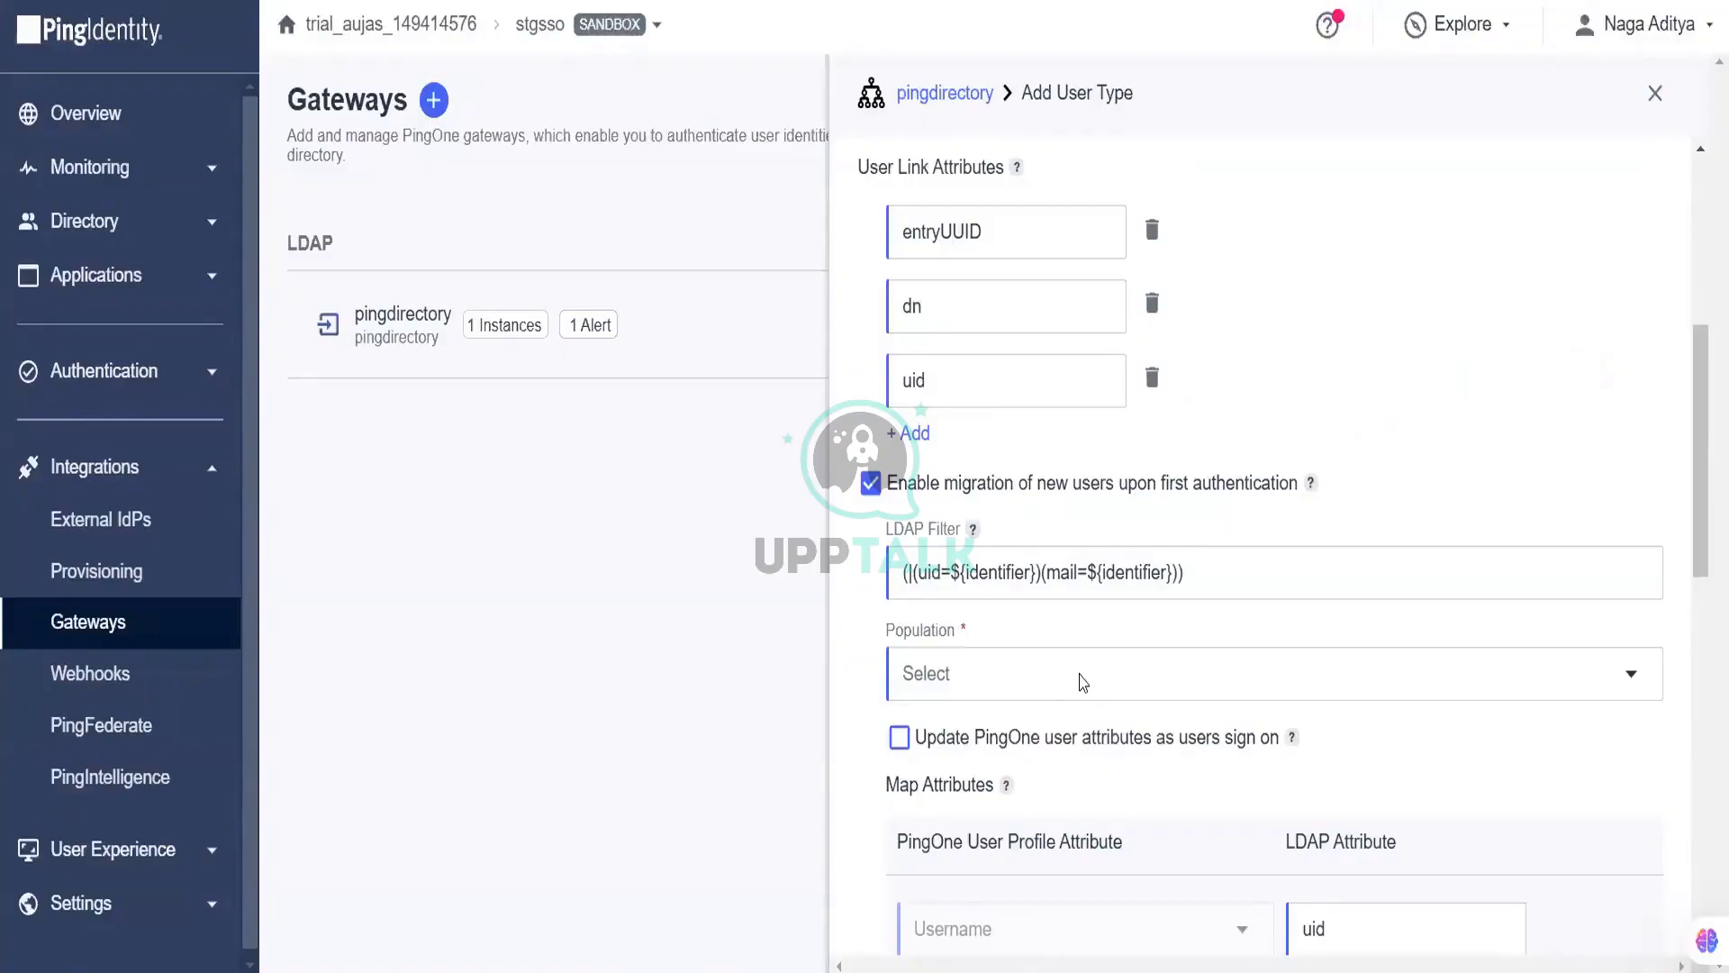
Step: Choose the people population and save the pingdirectory user type
{"action": "left_click", "coordinate": [1083, 682]}
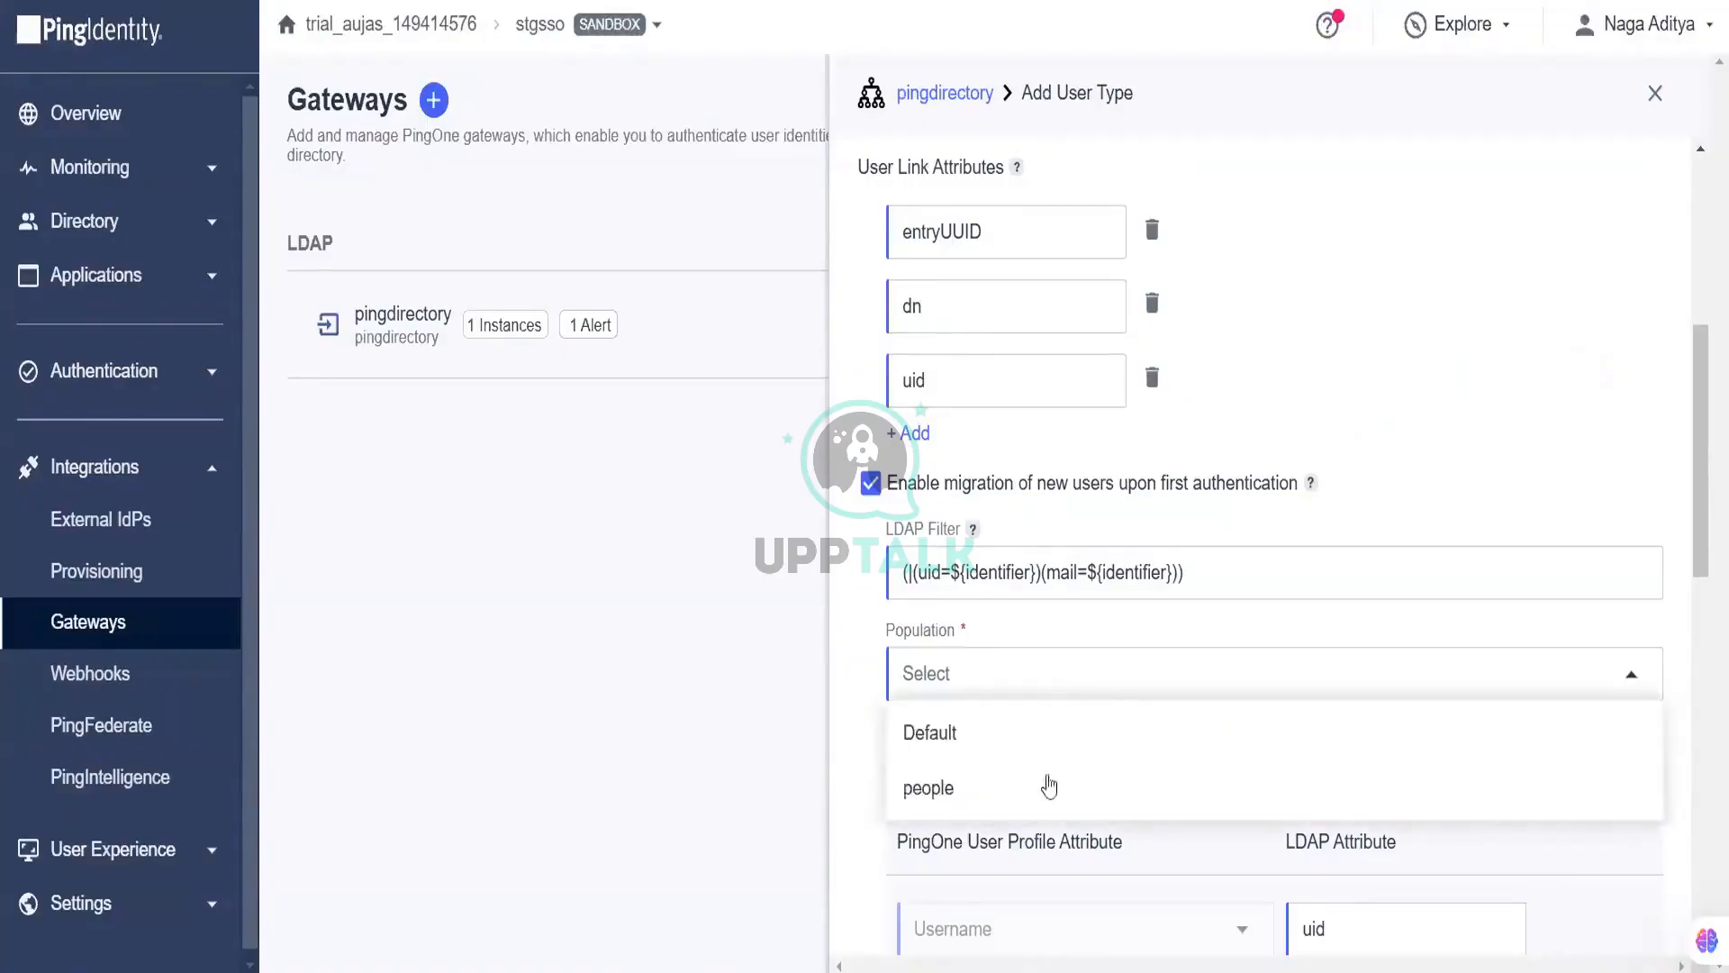
{"action": "left_click", "coordinate": [1099, 762]}
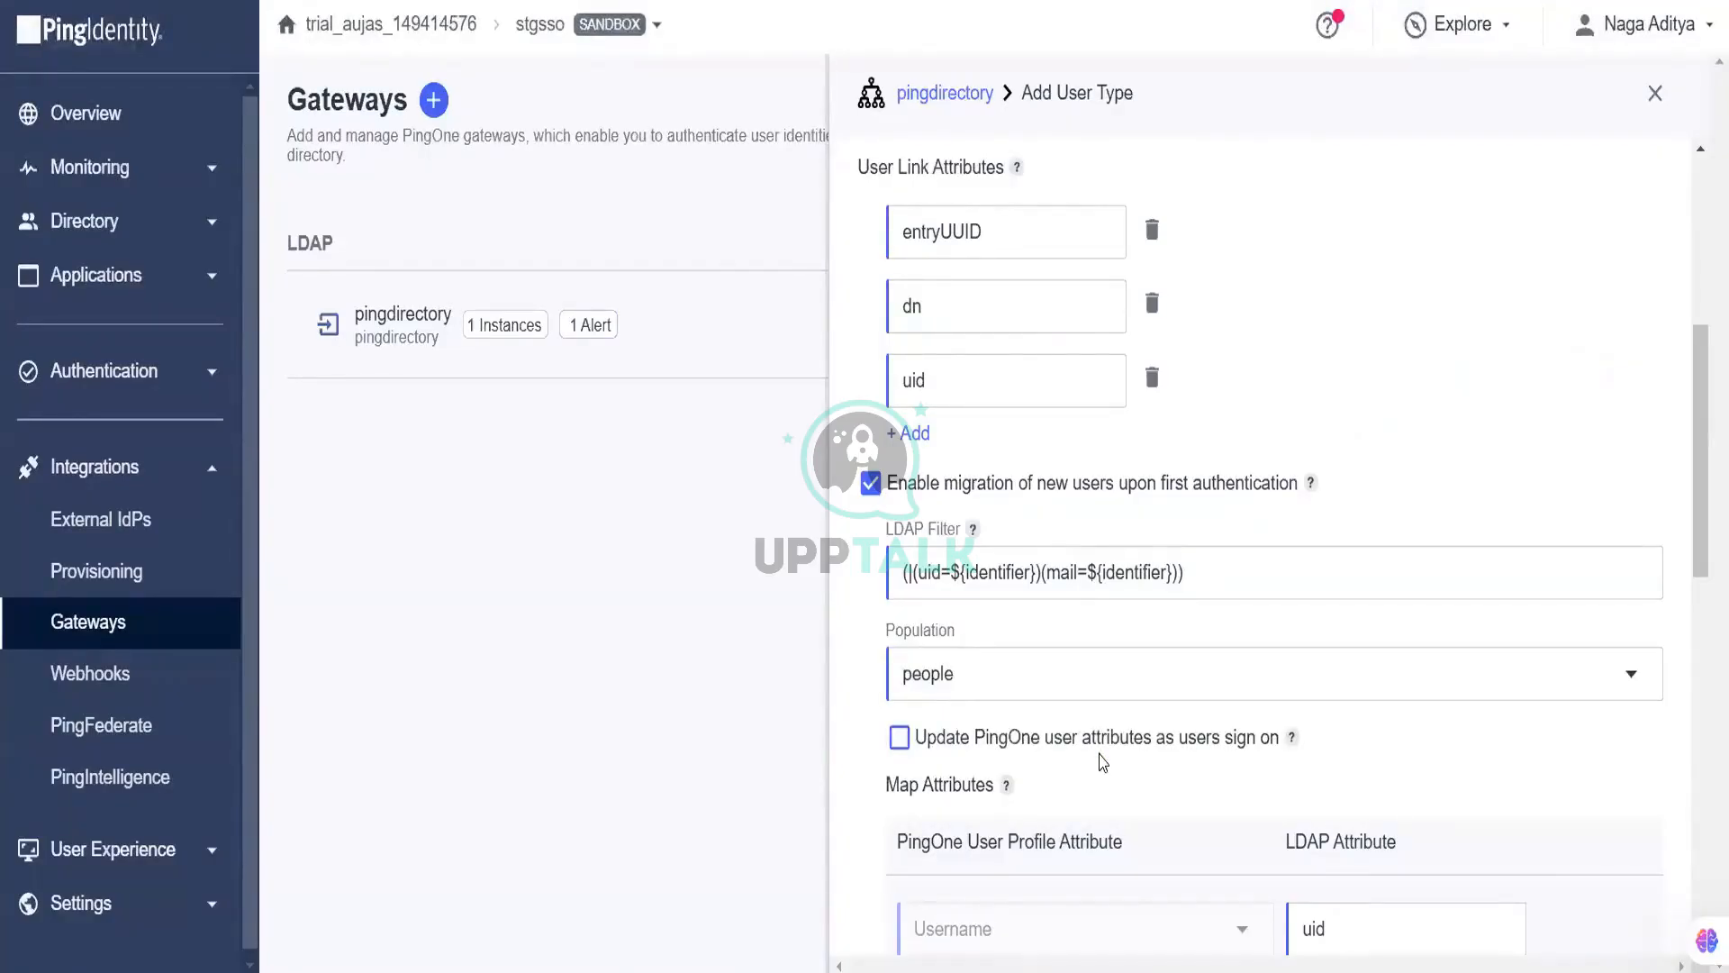
{"action": "scroll", "coordinate": [1104, 763], "scroll_direction": "down", "scroll_amount": 5}
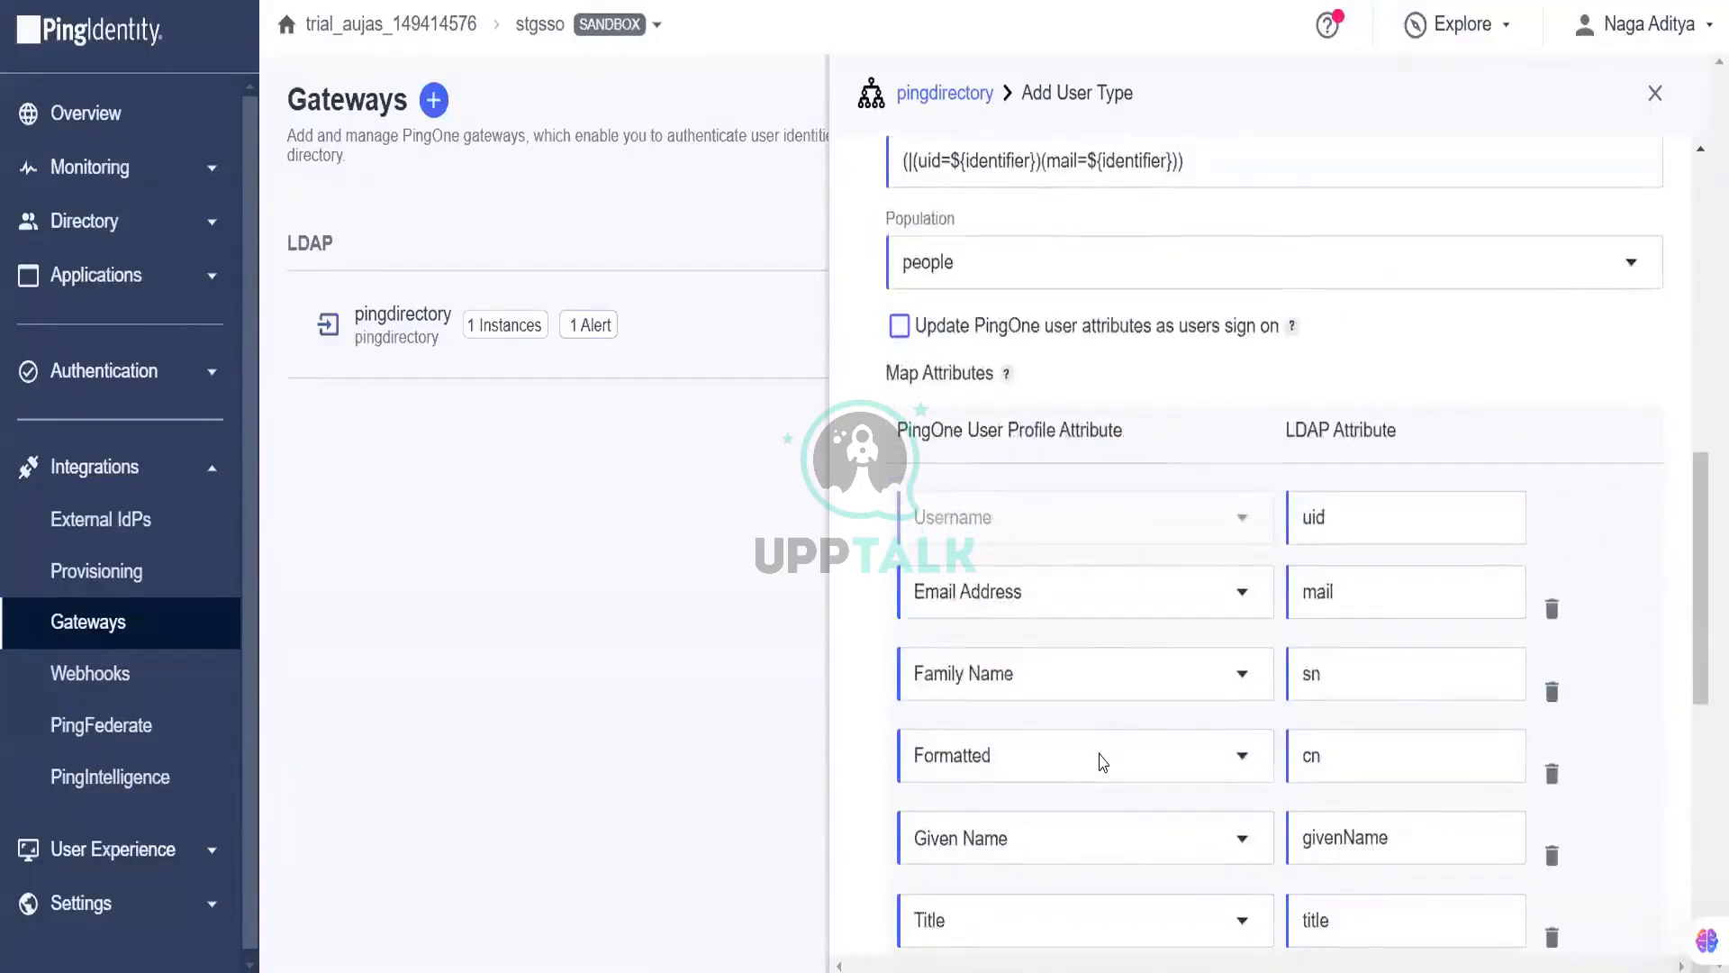
{"action": "scroll", "coordinate": [1104, 763], "scroll_direction": "down", "scroll_amount": 3}
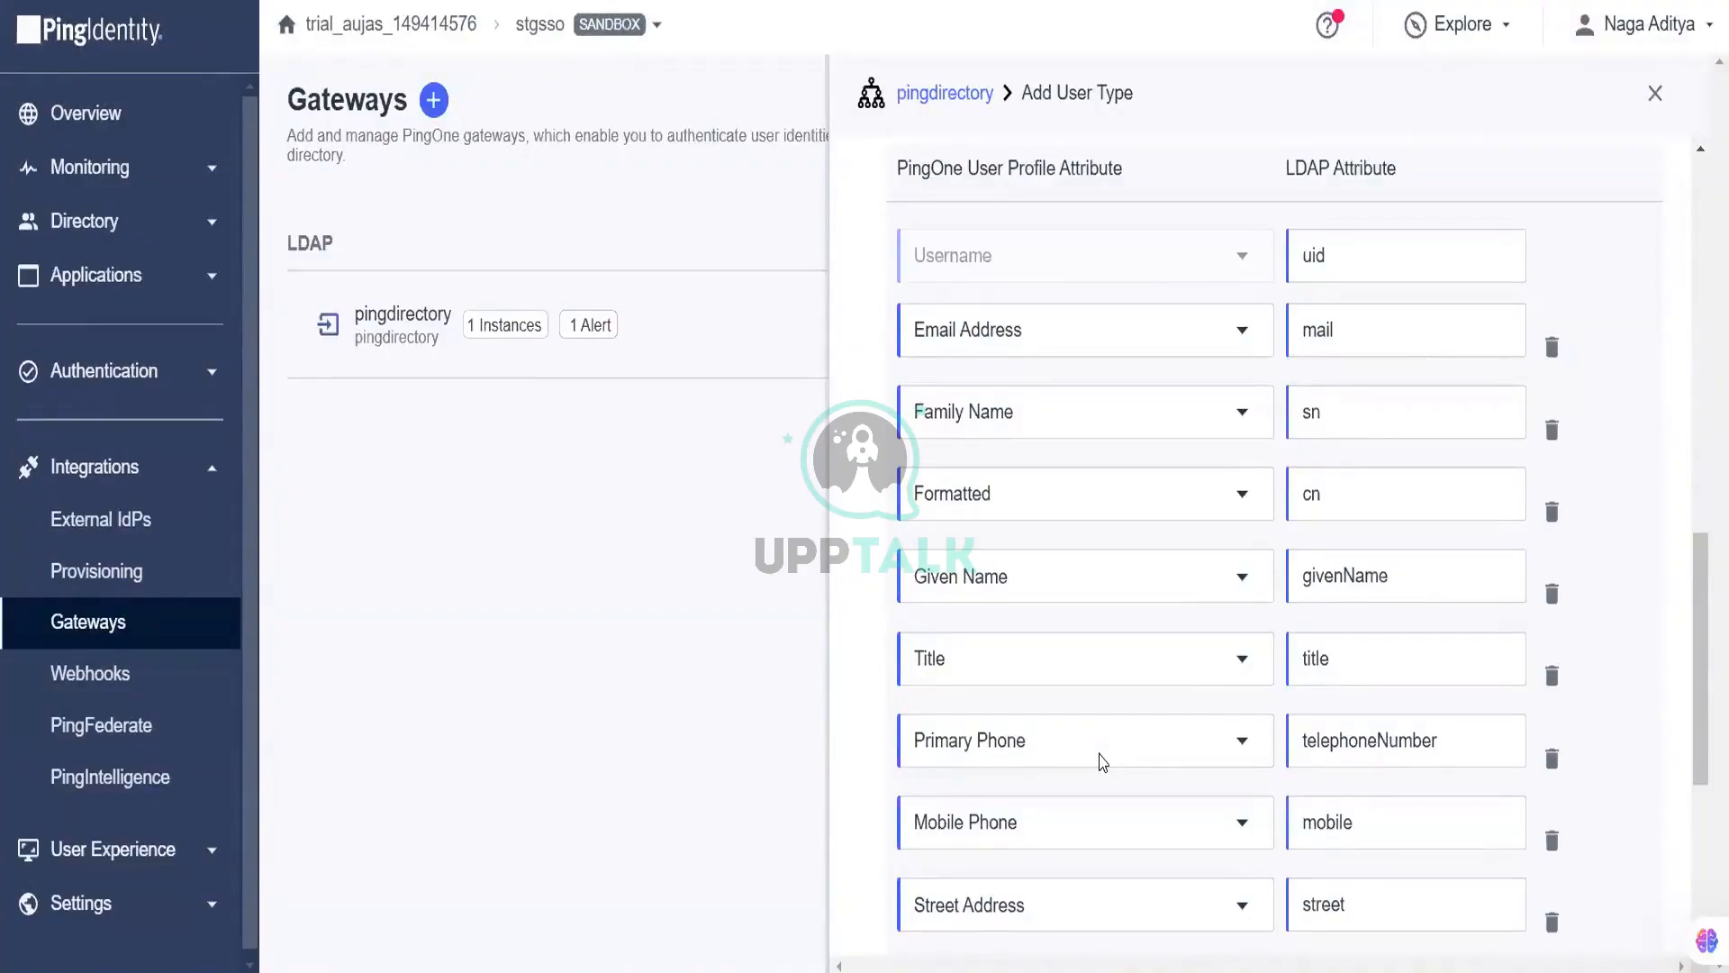
{"action": "scroll", "coordinate": [1103, 762], "scroll_direction": "down", "scroll_amount": 5}
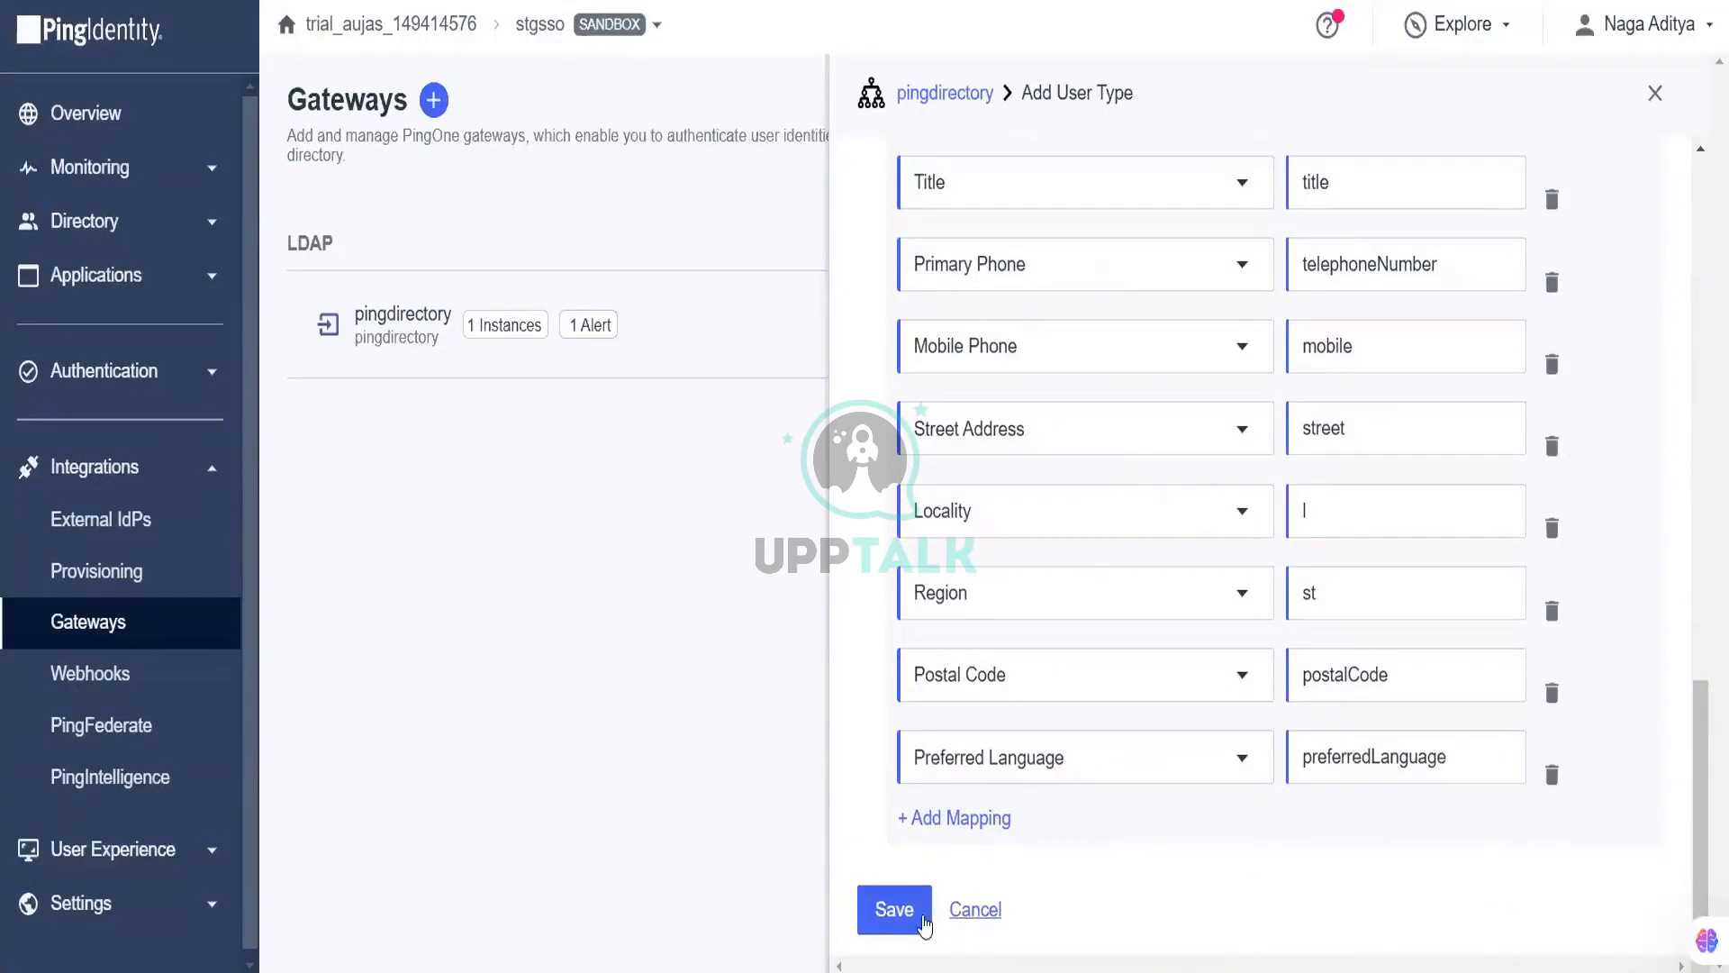
{"action": "left_click", "coordinate": [914, 919]}
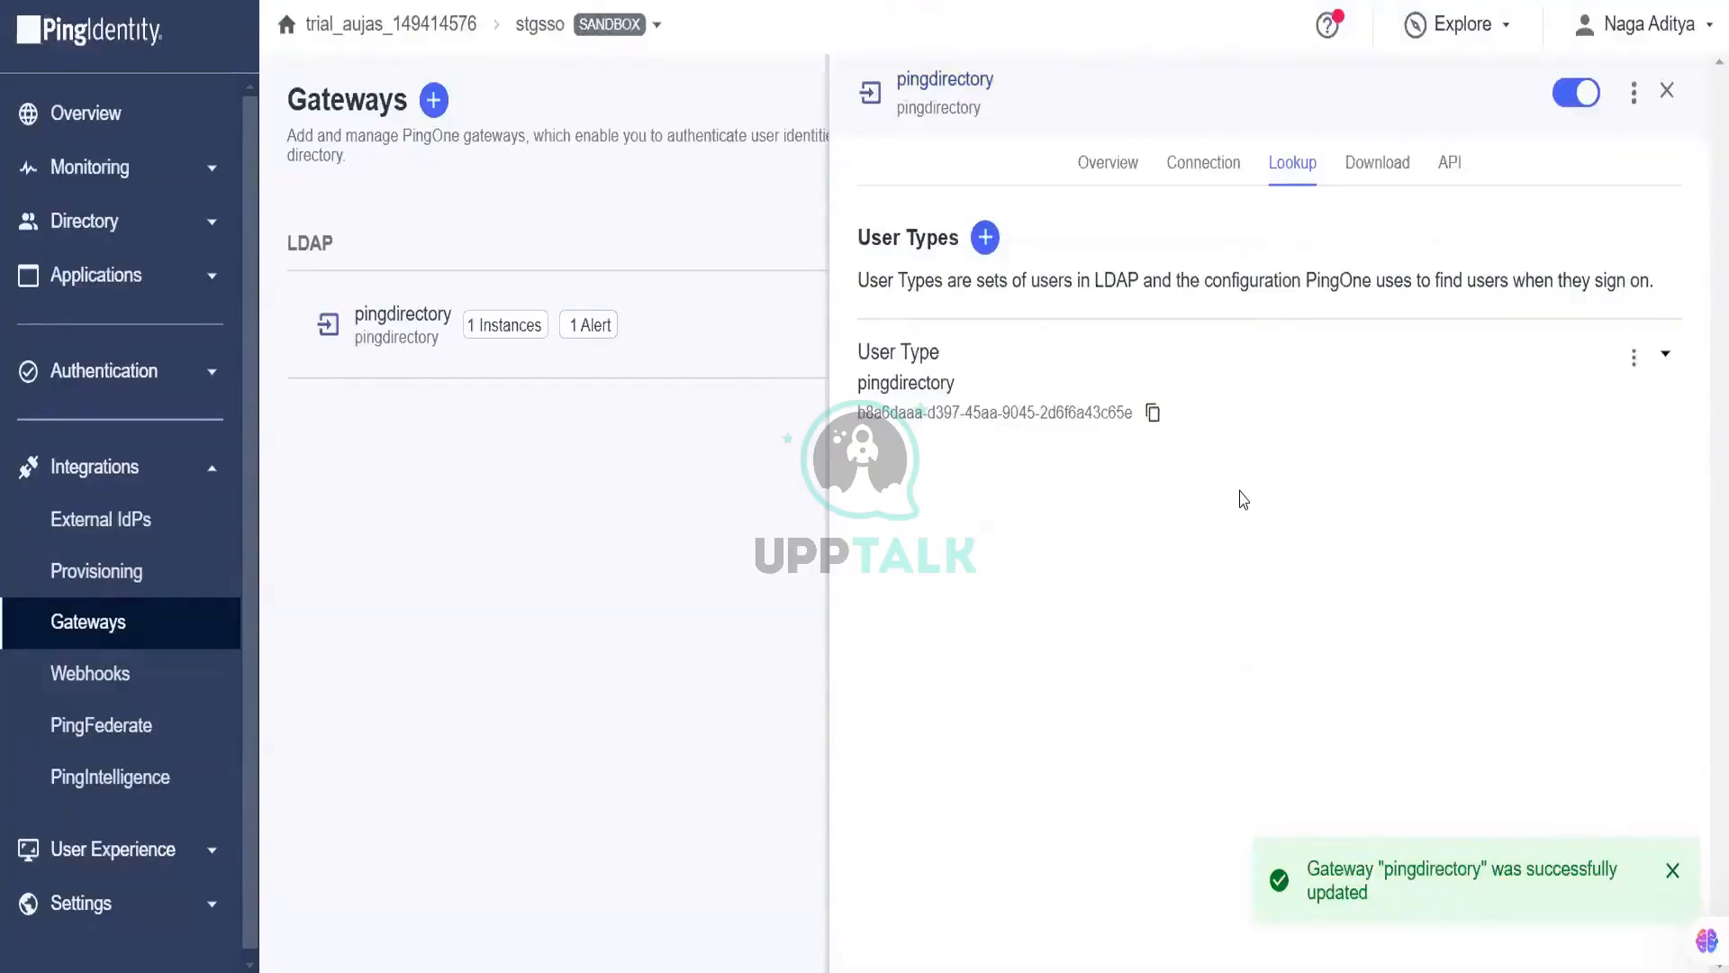
Step: Review the pingdirectory gateway's API, Lookup and Overview tabs, close its details, and expand Authentication
{"action": "left_click", "coordinate": [1448, 171]}
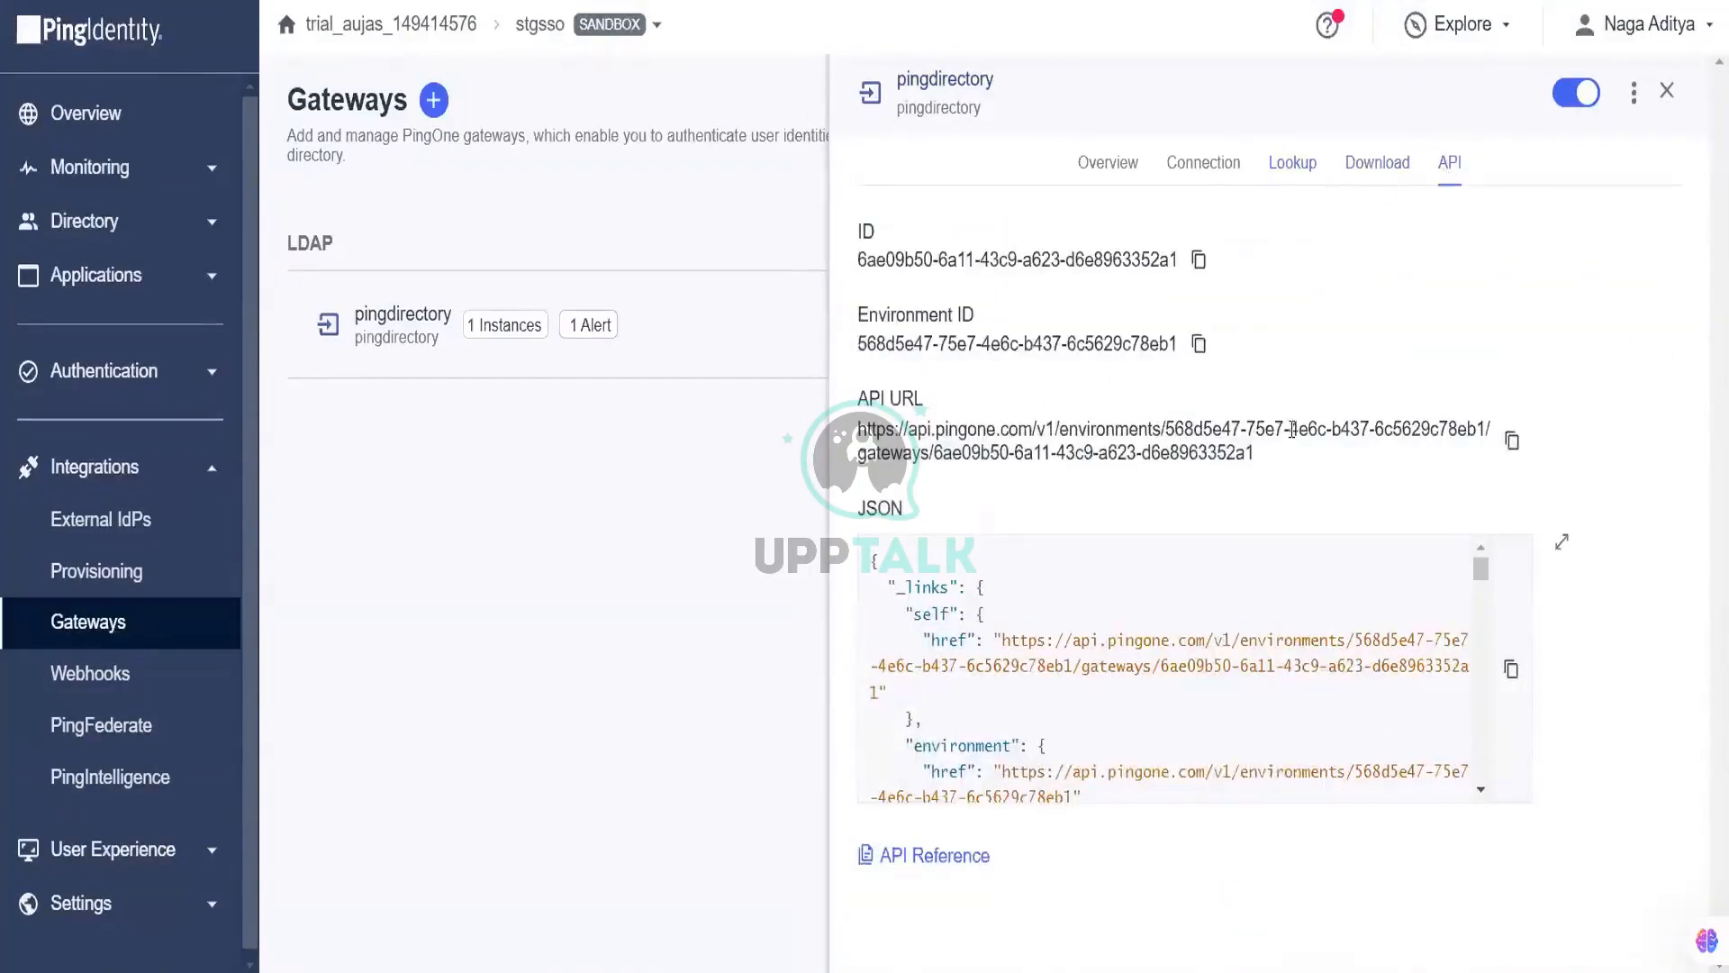
{"action": "left_click", "coordinate": [1285, 170]}
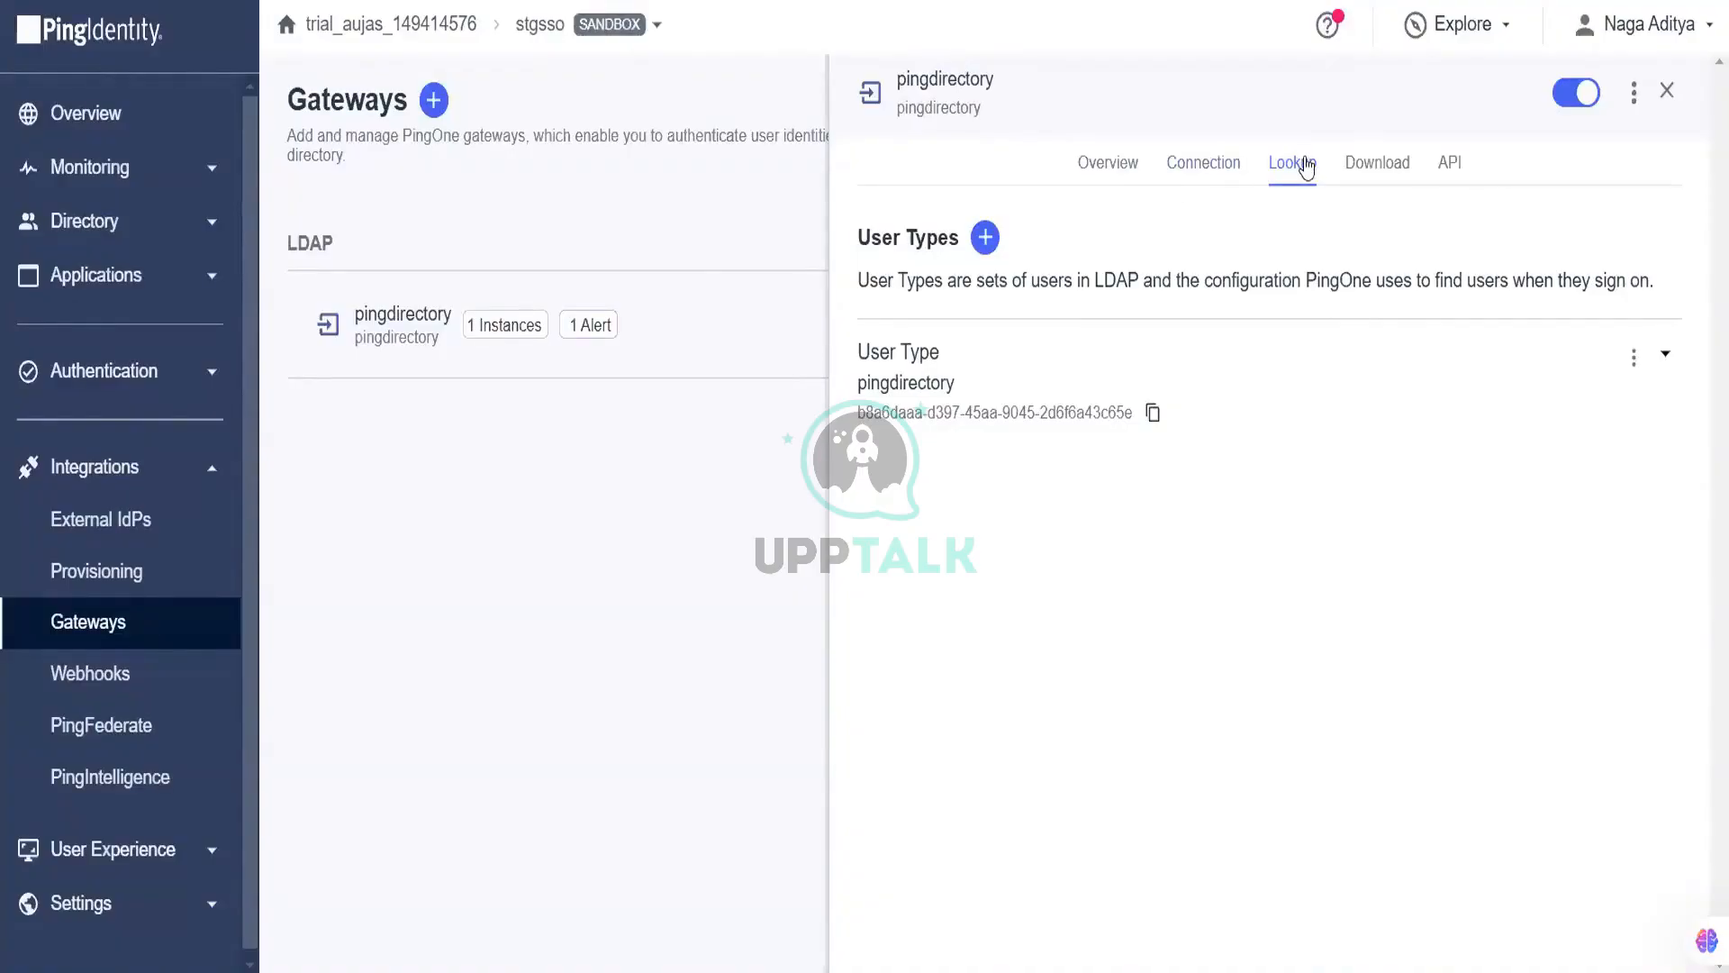
{"action": "left_click", "coordinate": [1094, 164]}
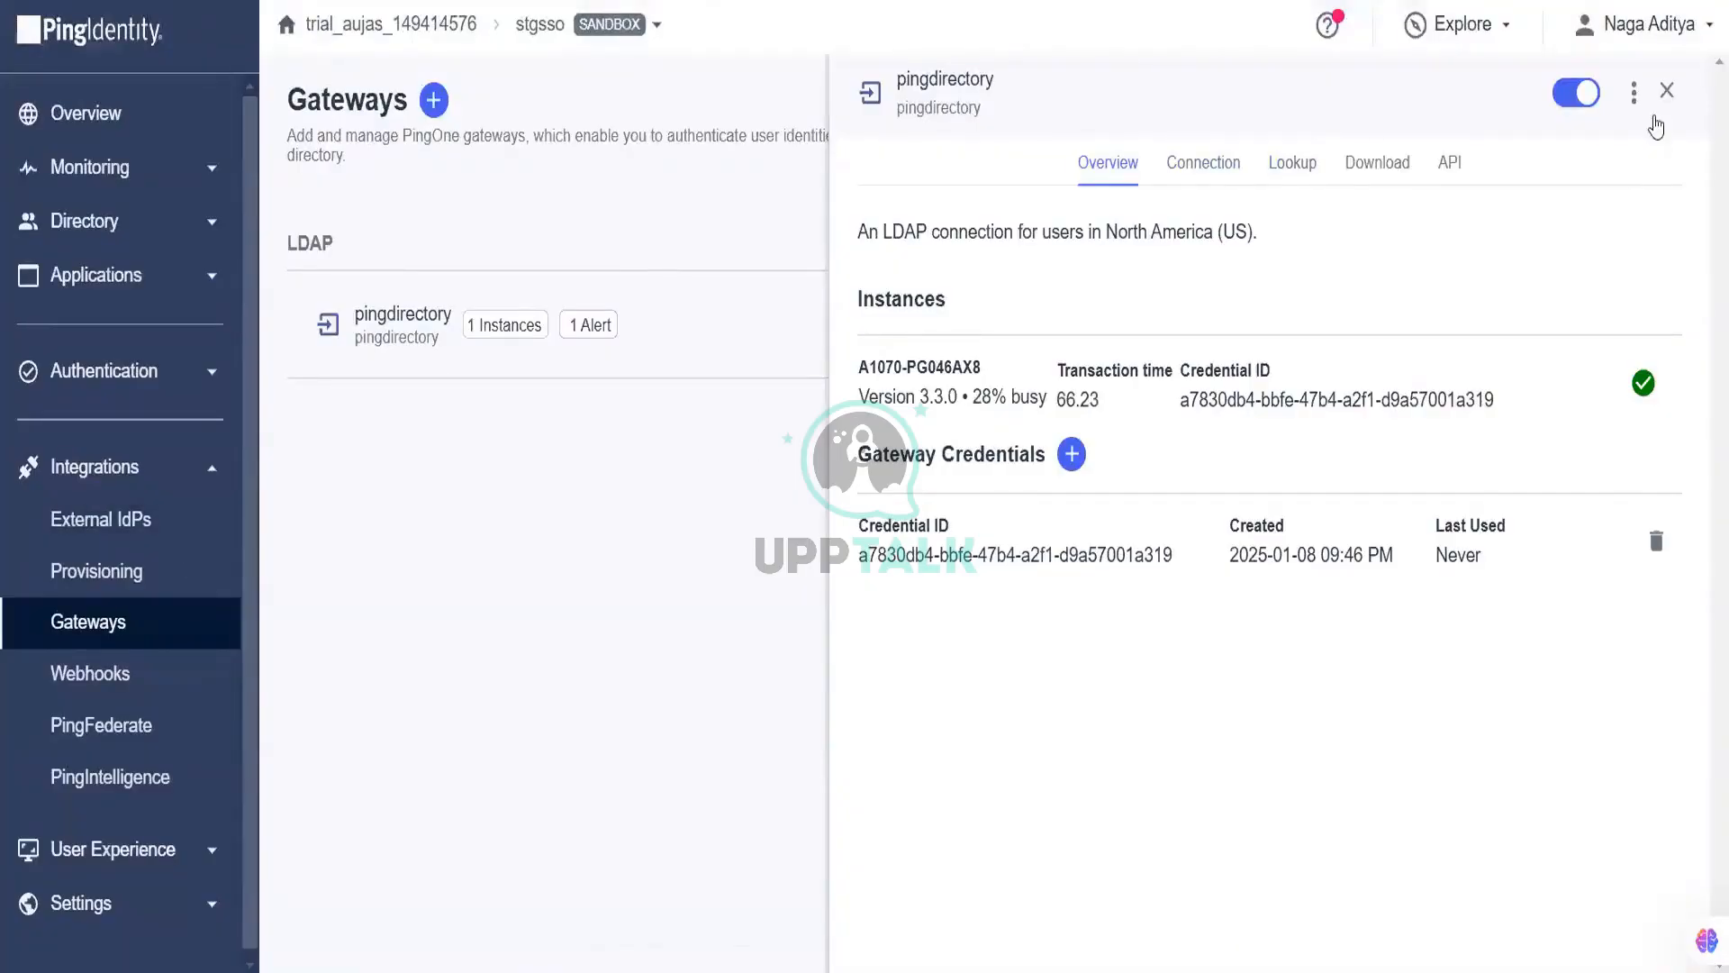
{"action": "left_click", "coordinate": [1668, 91]}
{"action": "left_click", "coordinate": [185, 357]}
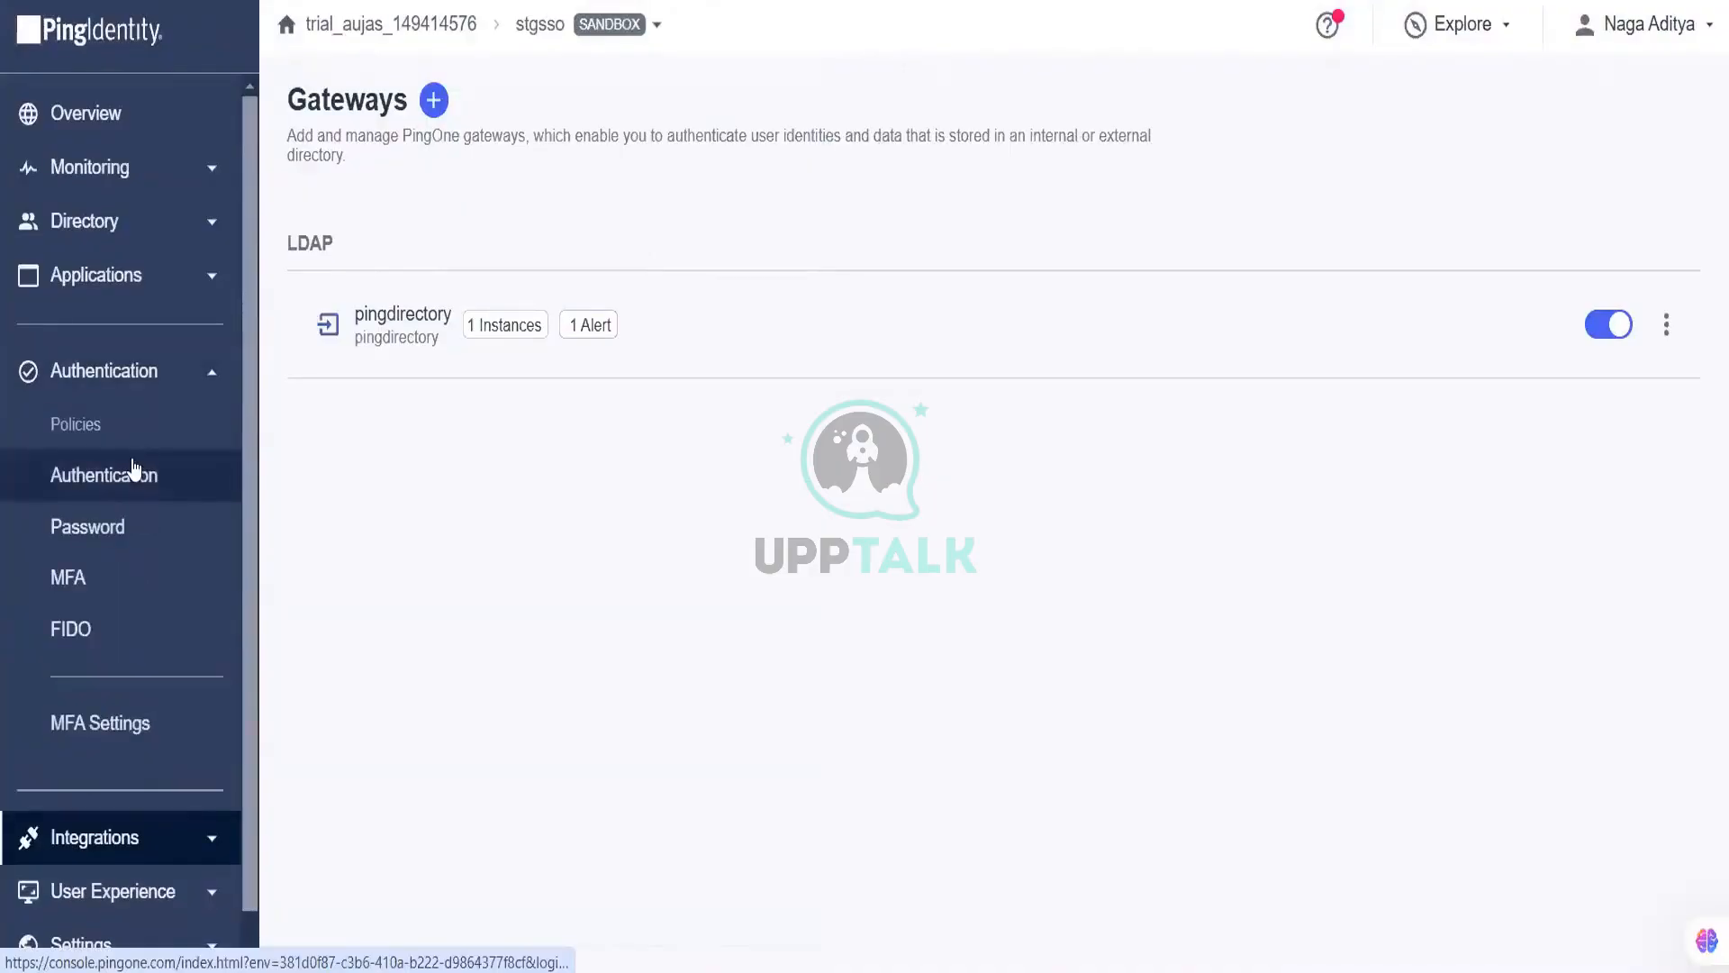
Step: On the Authentication policies page, expand LoginPolicy and open it for editing
{"action": "left_click", "coordinate": [133, 470]}
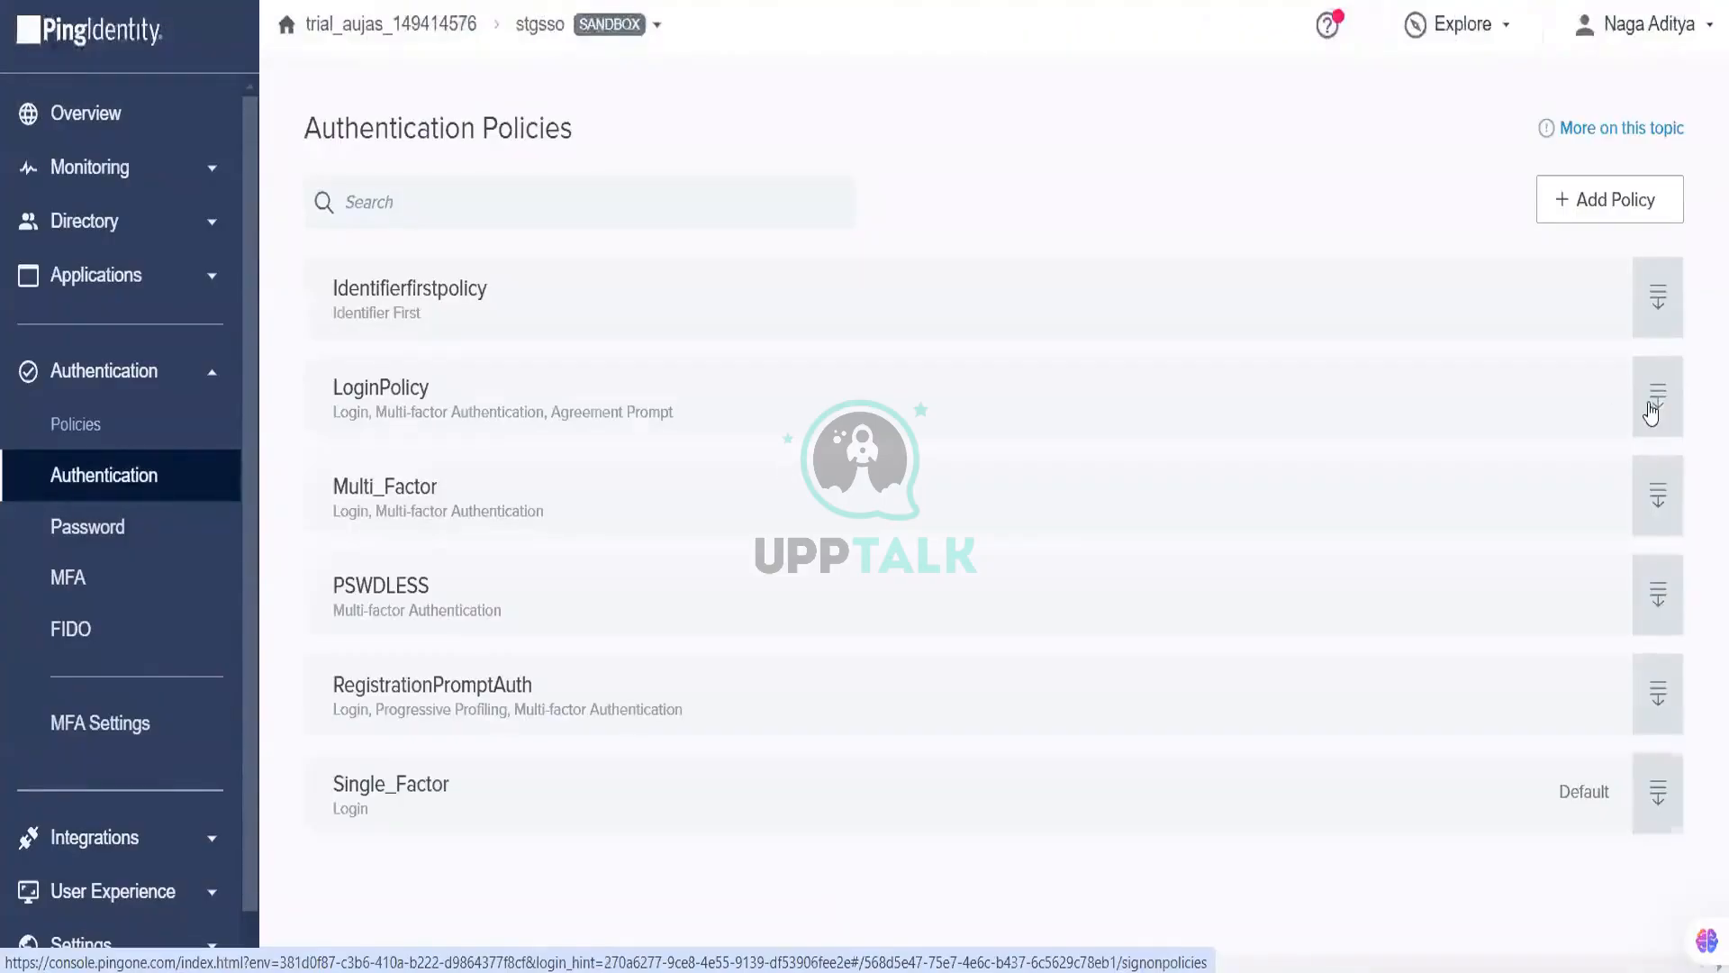
{"action": "left_click", "coordinate": [1657, 396]}
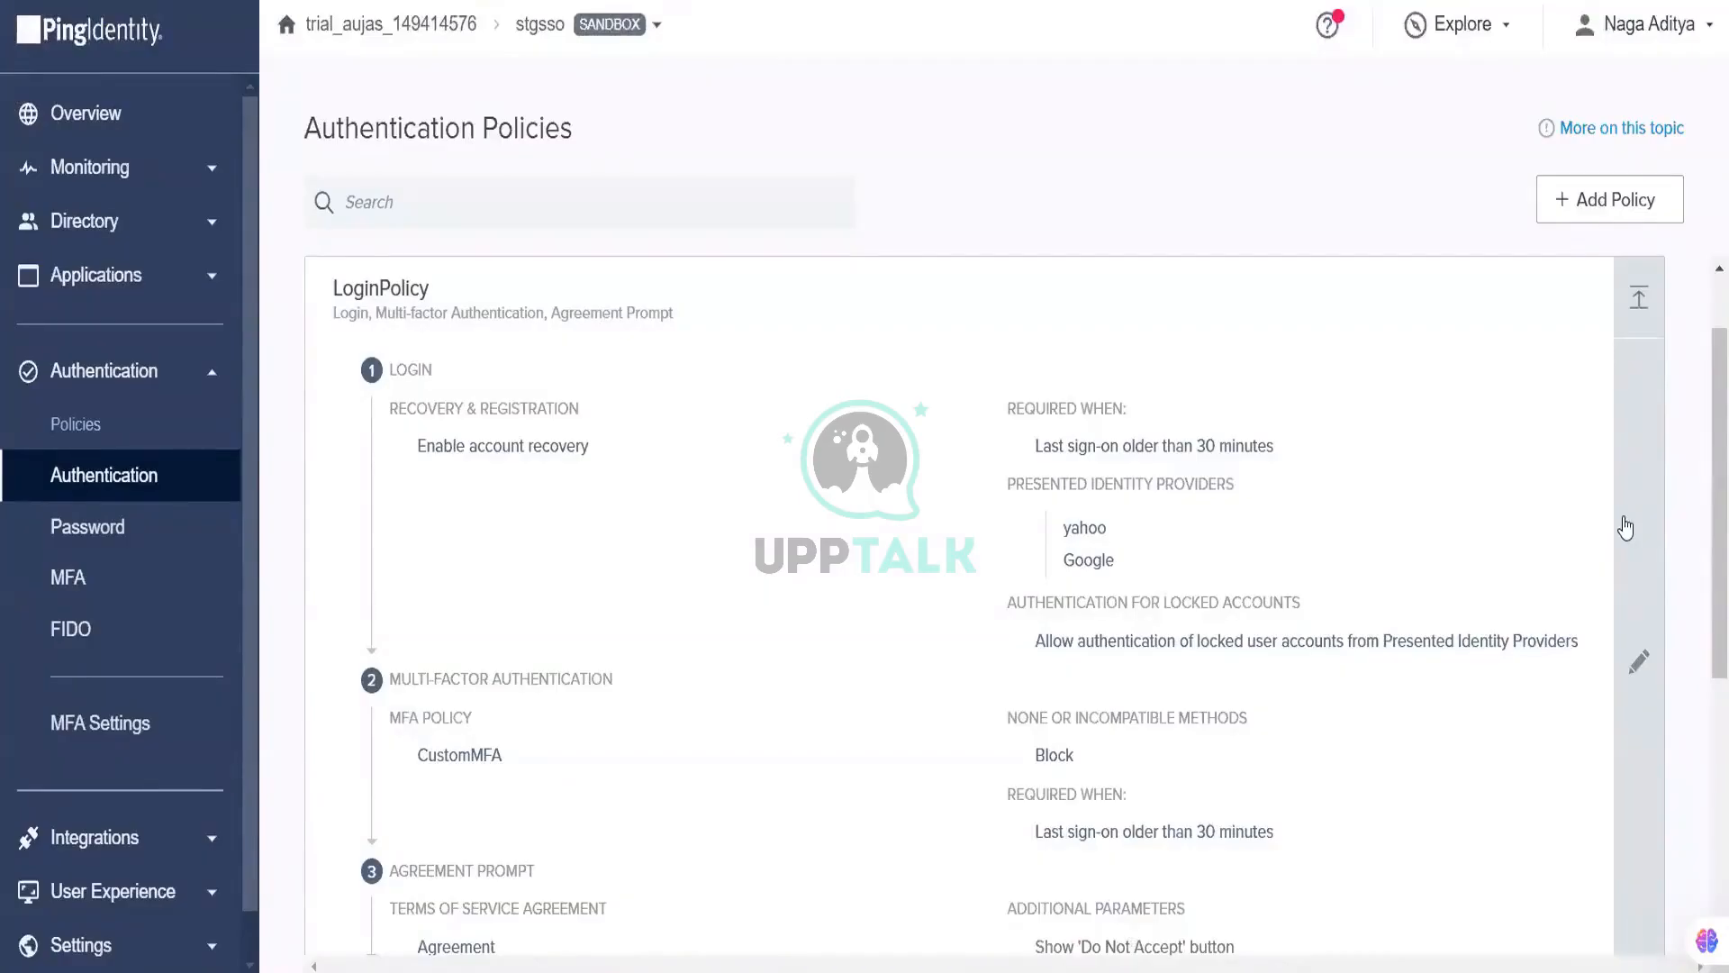
{"action": "left_click", "coordinate": [1640, 663]}
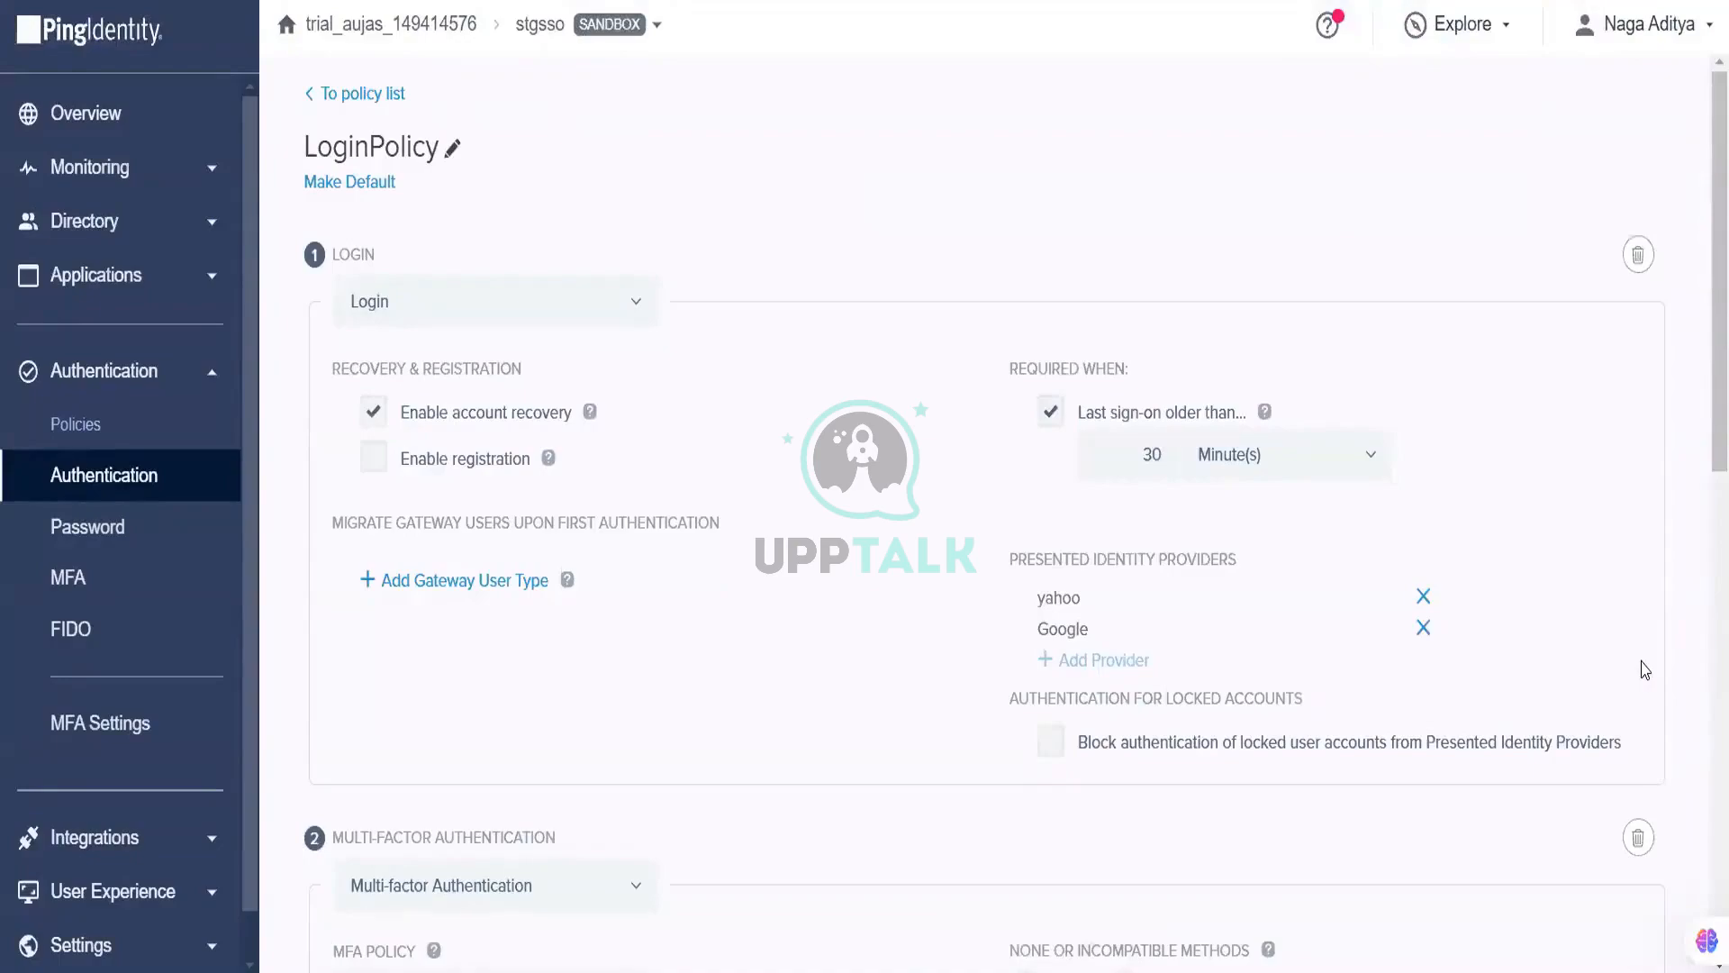
Step: Add a gateway user migration with pingdirectory as gateway and user type, then save LoginPolicy
{"action": "left_click", "coordinate": [495, 581]}
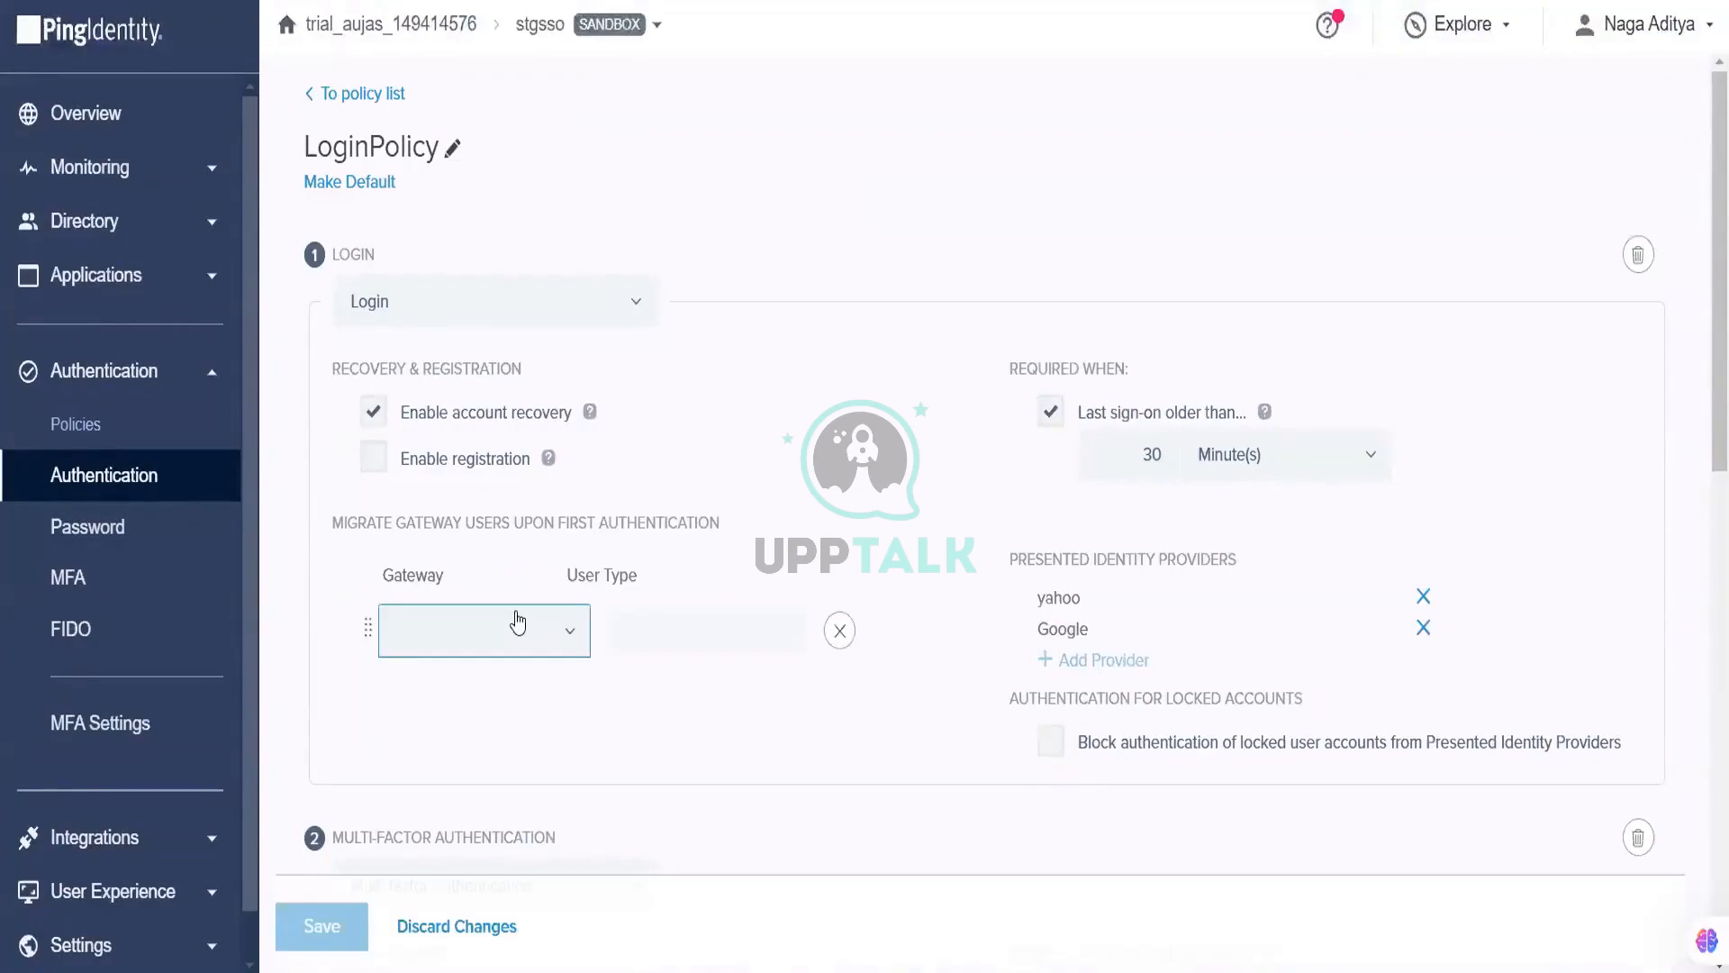
{"action": "left_click", "coordinate": [502, 686]}
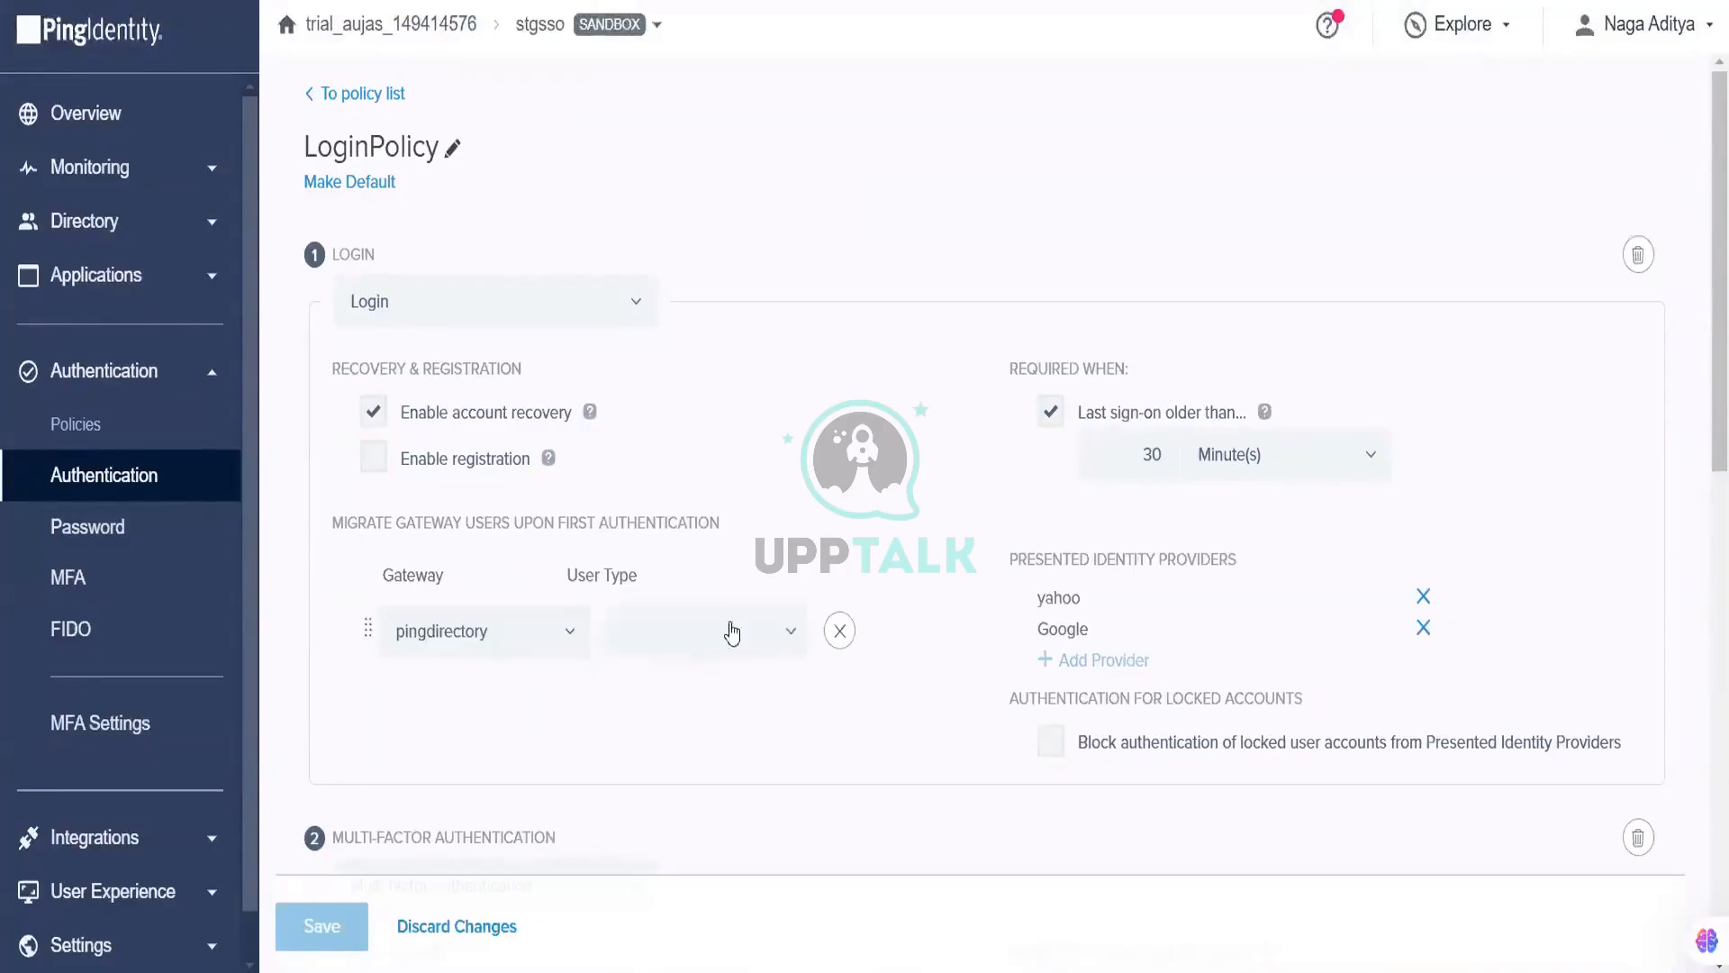
{"action": "left_click", "coordinate": [733, 634]}
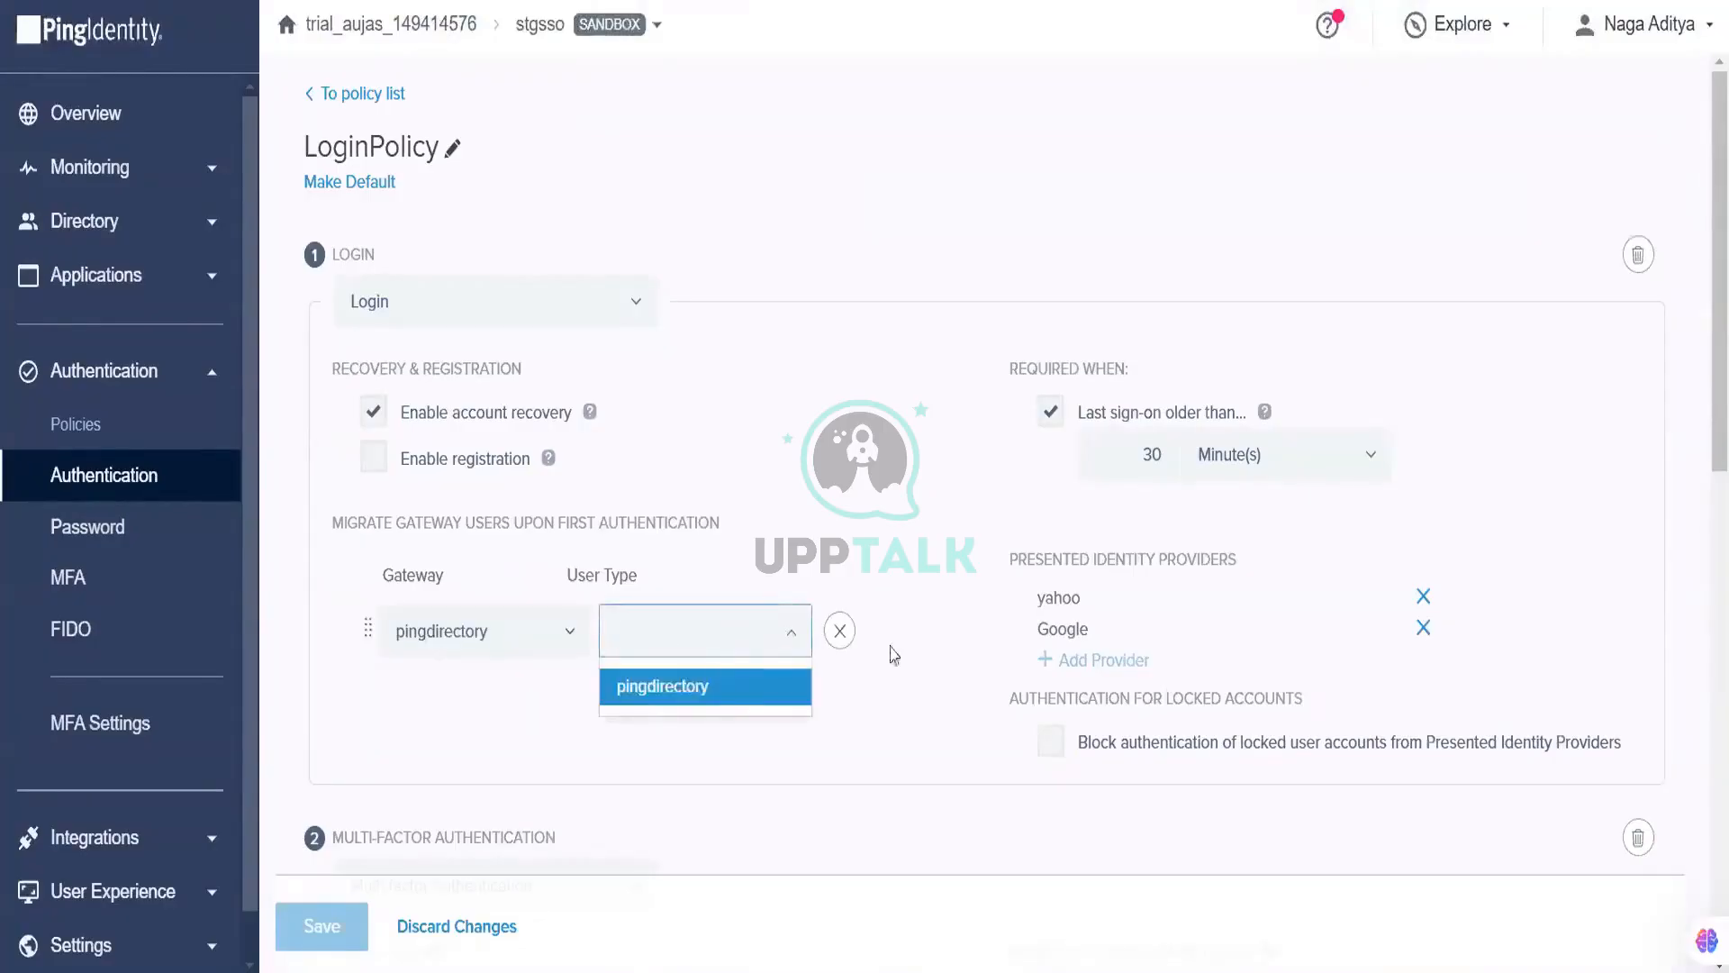
{"action": "left_click", "coordinate": [723, 686]}
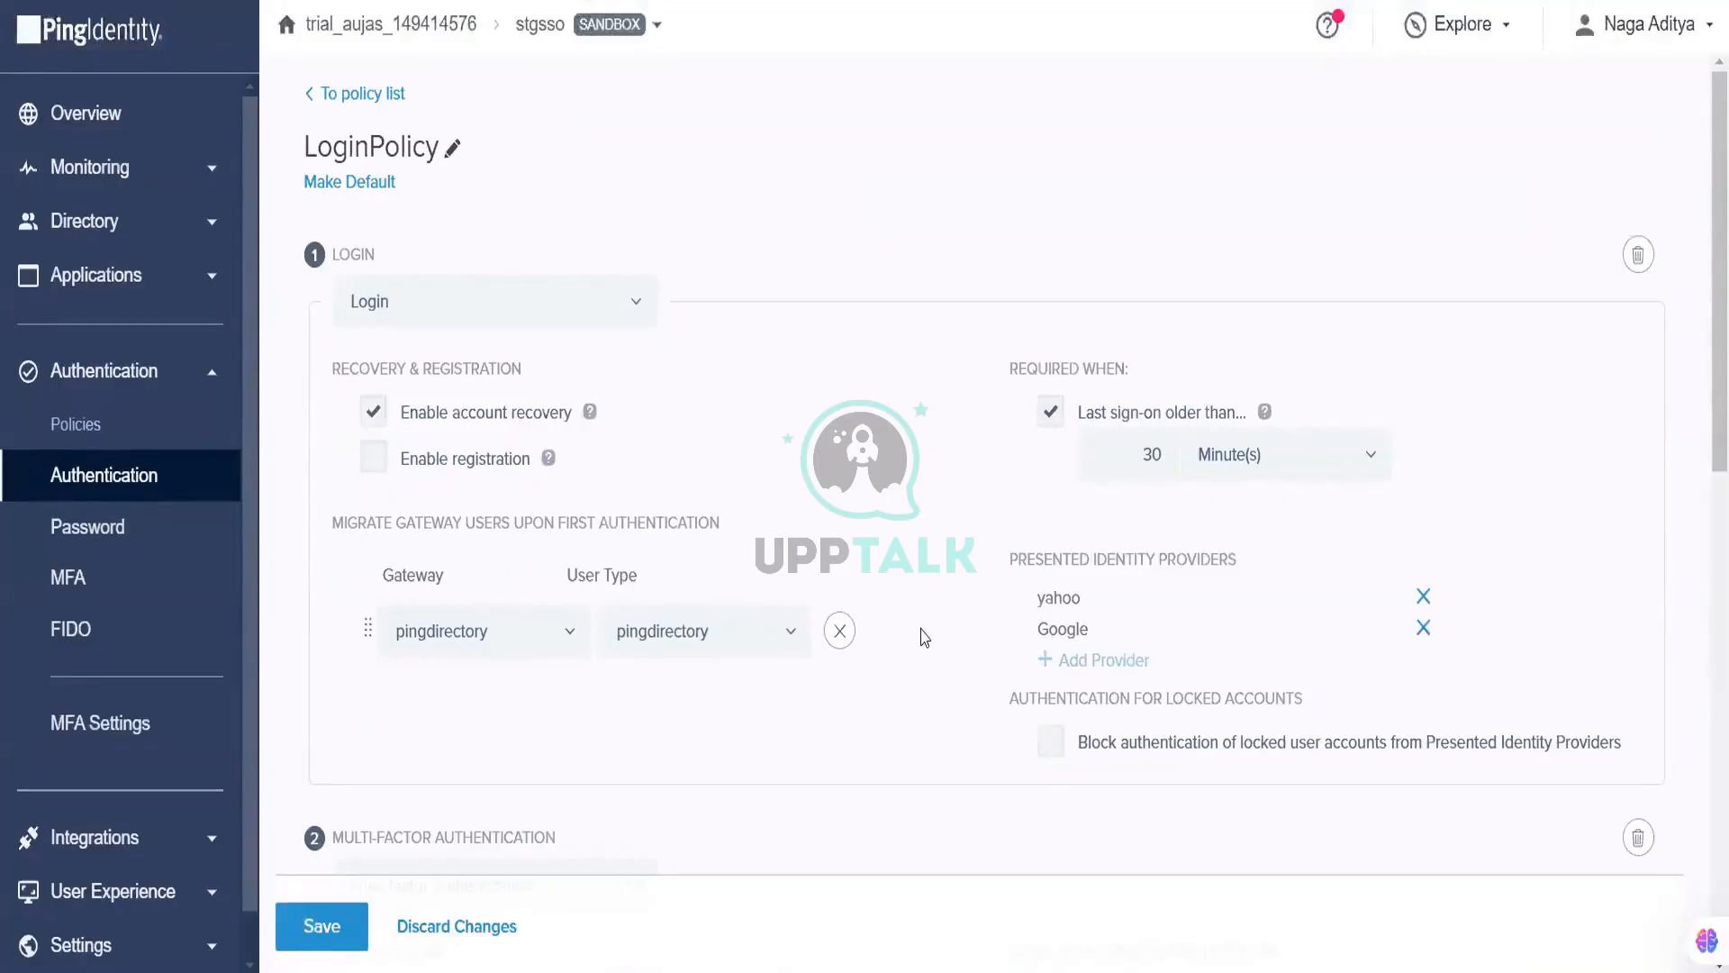
{"action": "scroll", "coordinate": [330, 925], "scroll_direction": "down", "scroll_amount": 2}
{"action": "left_click", "coordinate": [322, 926]}
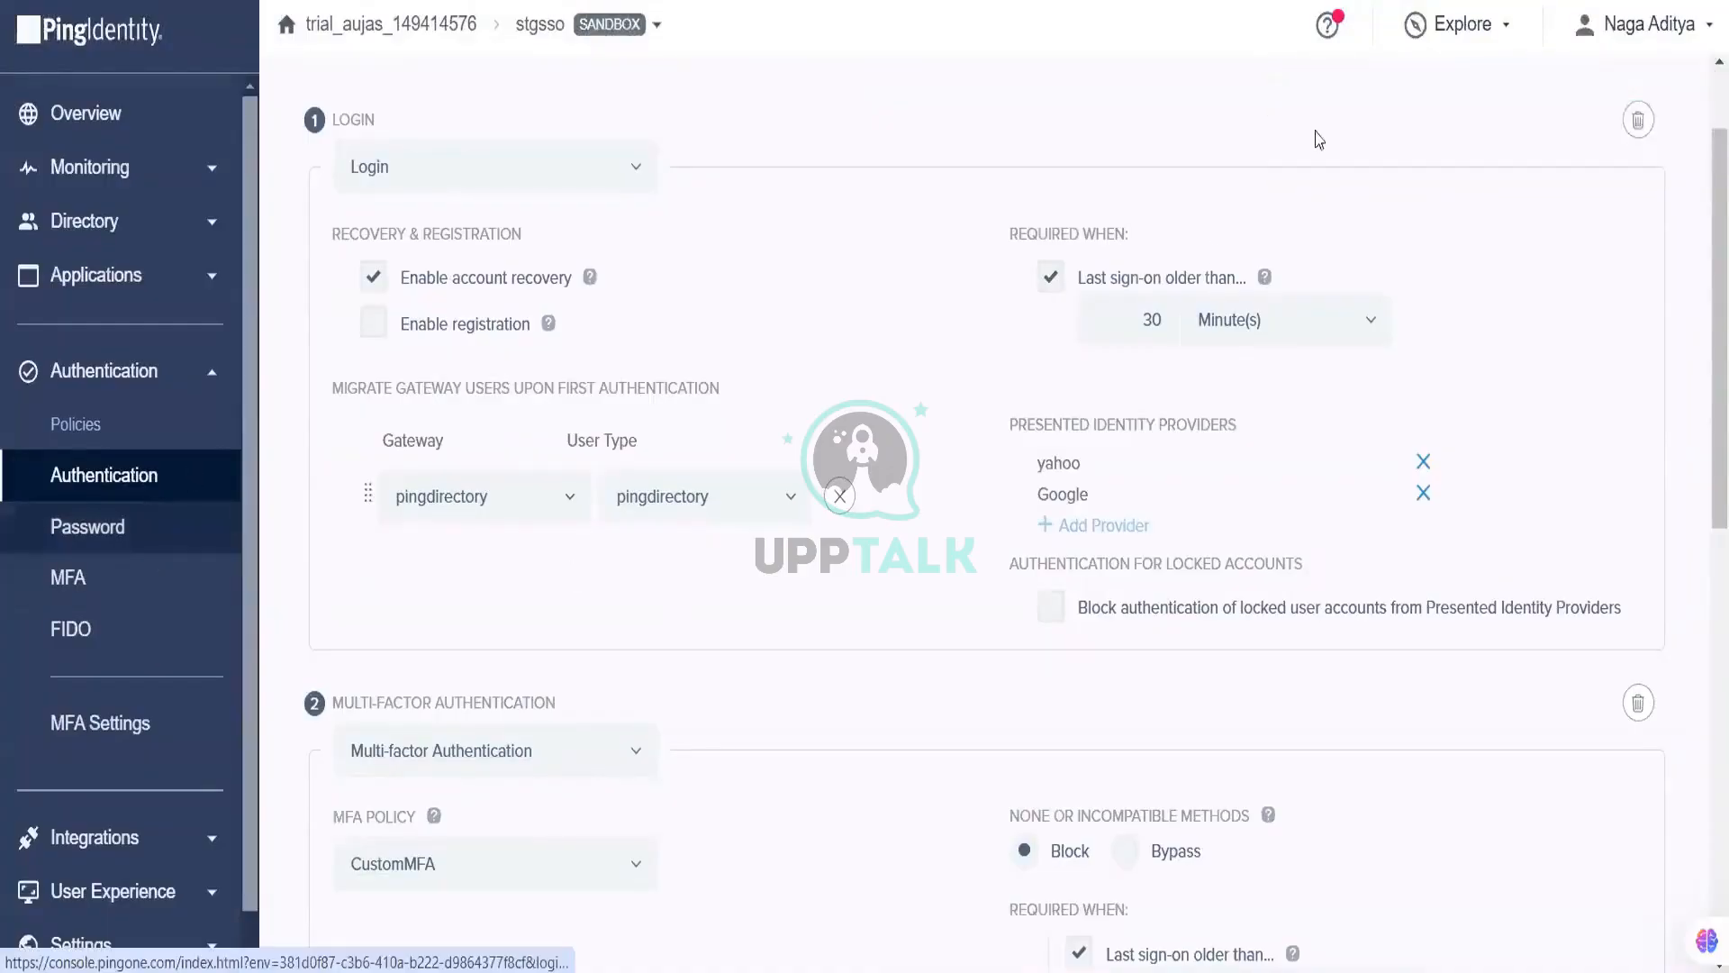
{"action": "key", "text": "alt+f"}
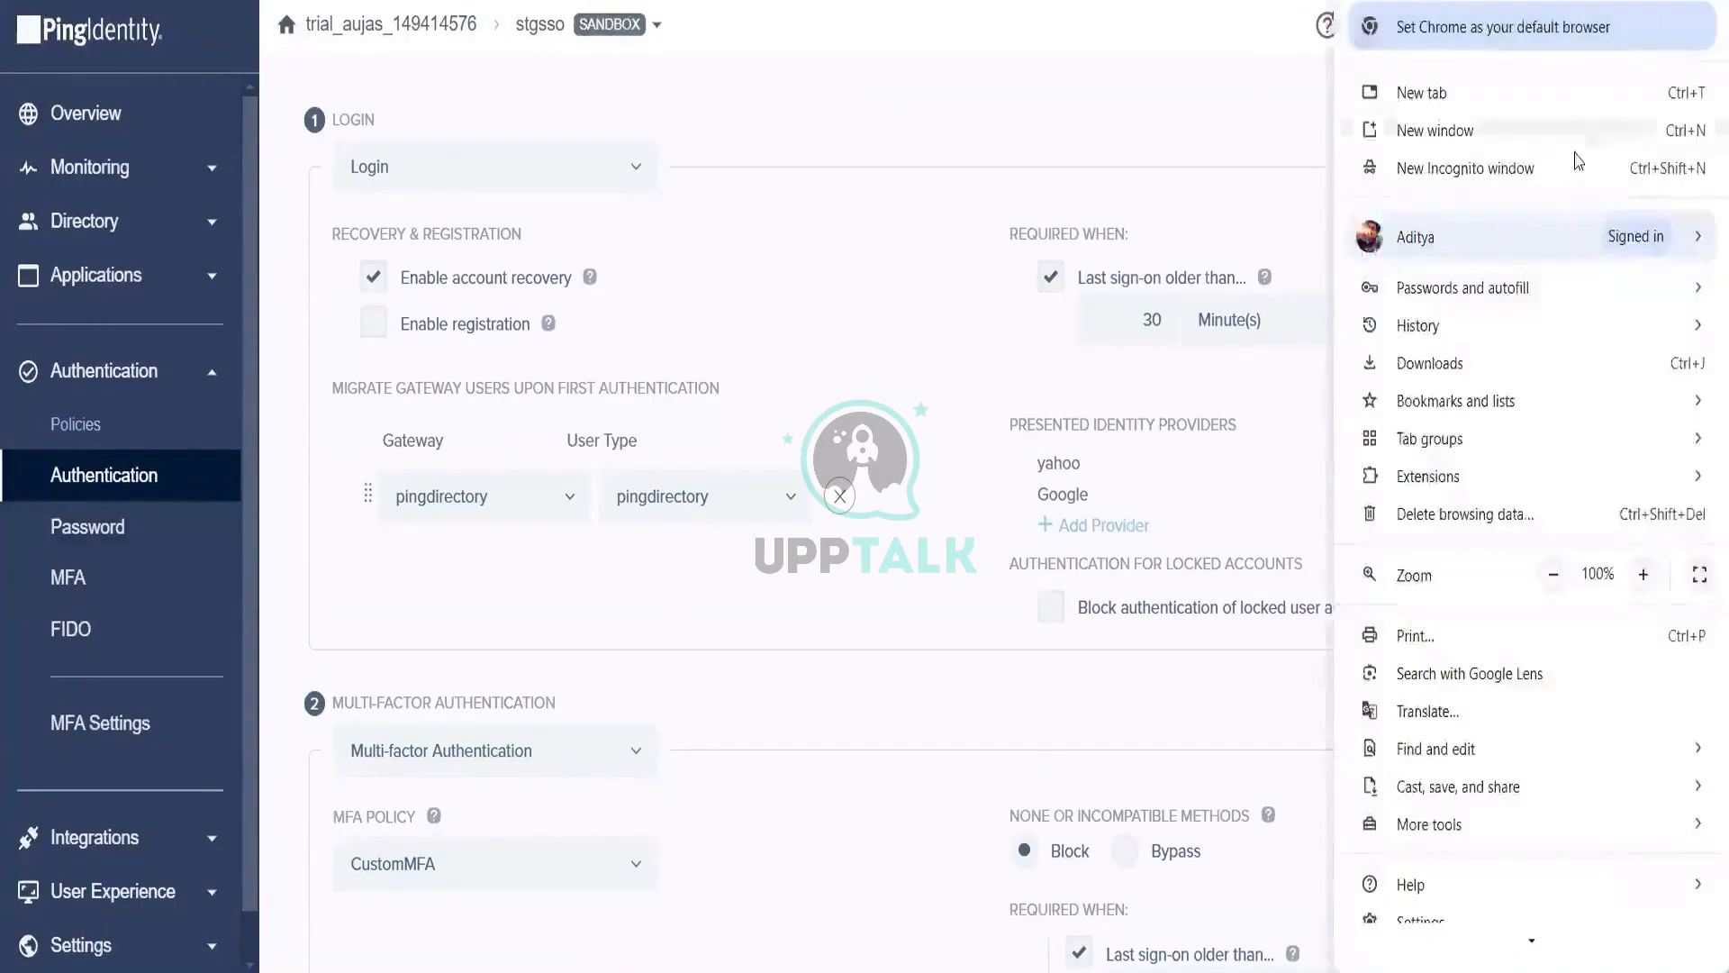
{"action": "left_click", "coordinate": [1575, 161]}
{"action": "type", "text": "https://"}
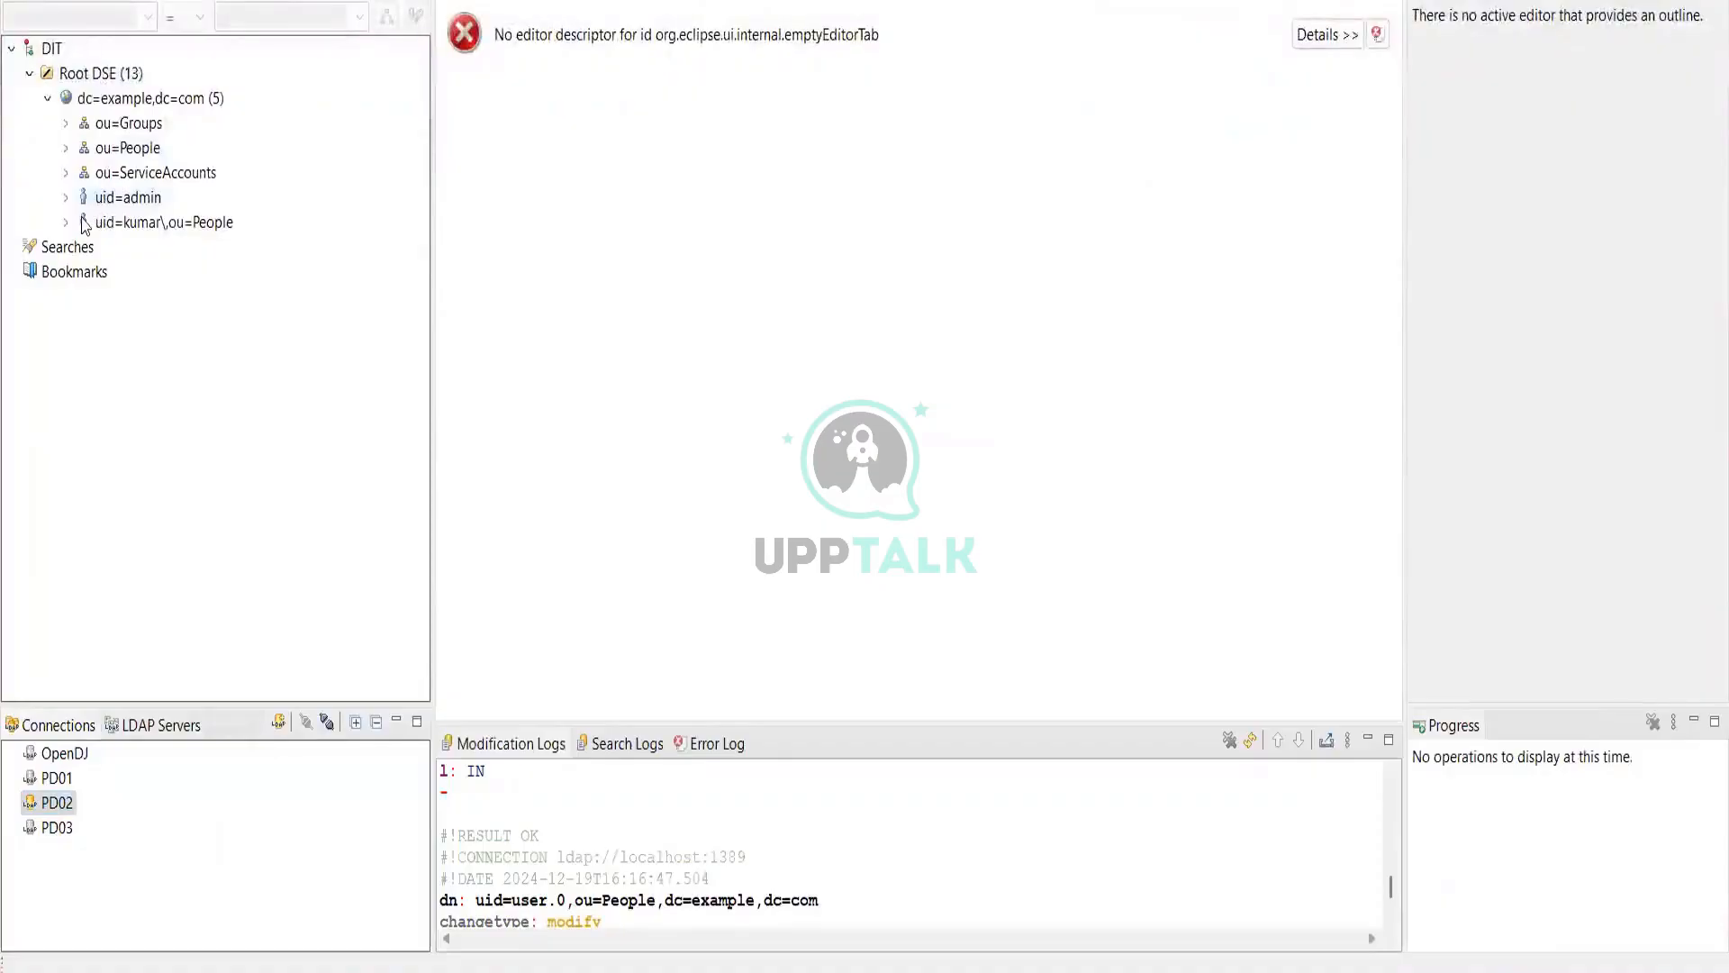
Step: Under ou=People, open uid=user.0's userPassword editor on the New Password tab
{"action": "left_click", "coordinate": [66, 150]}
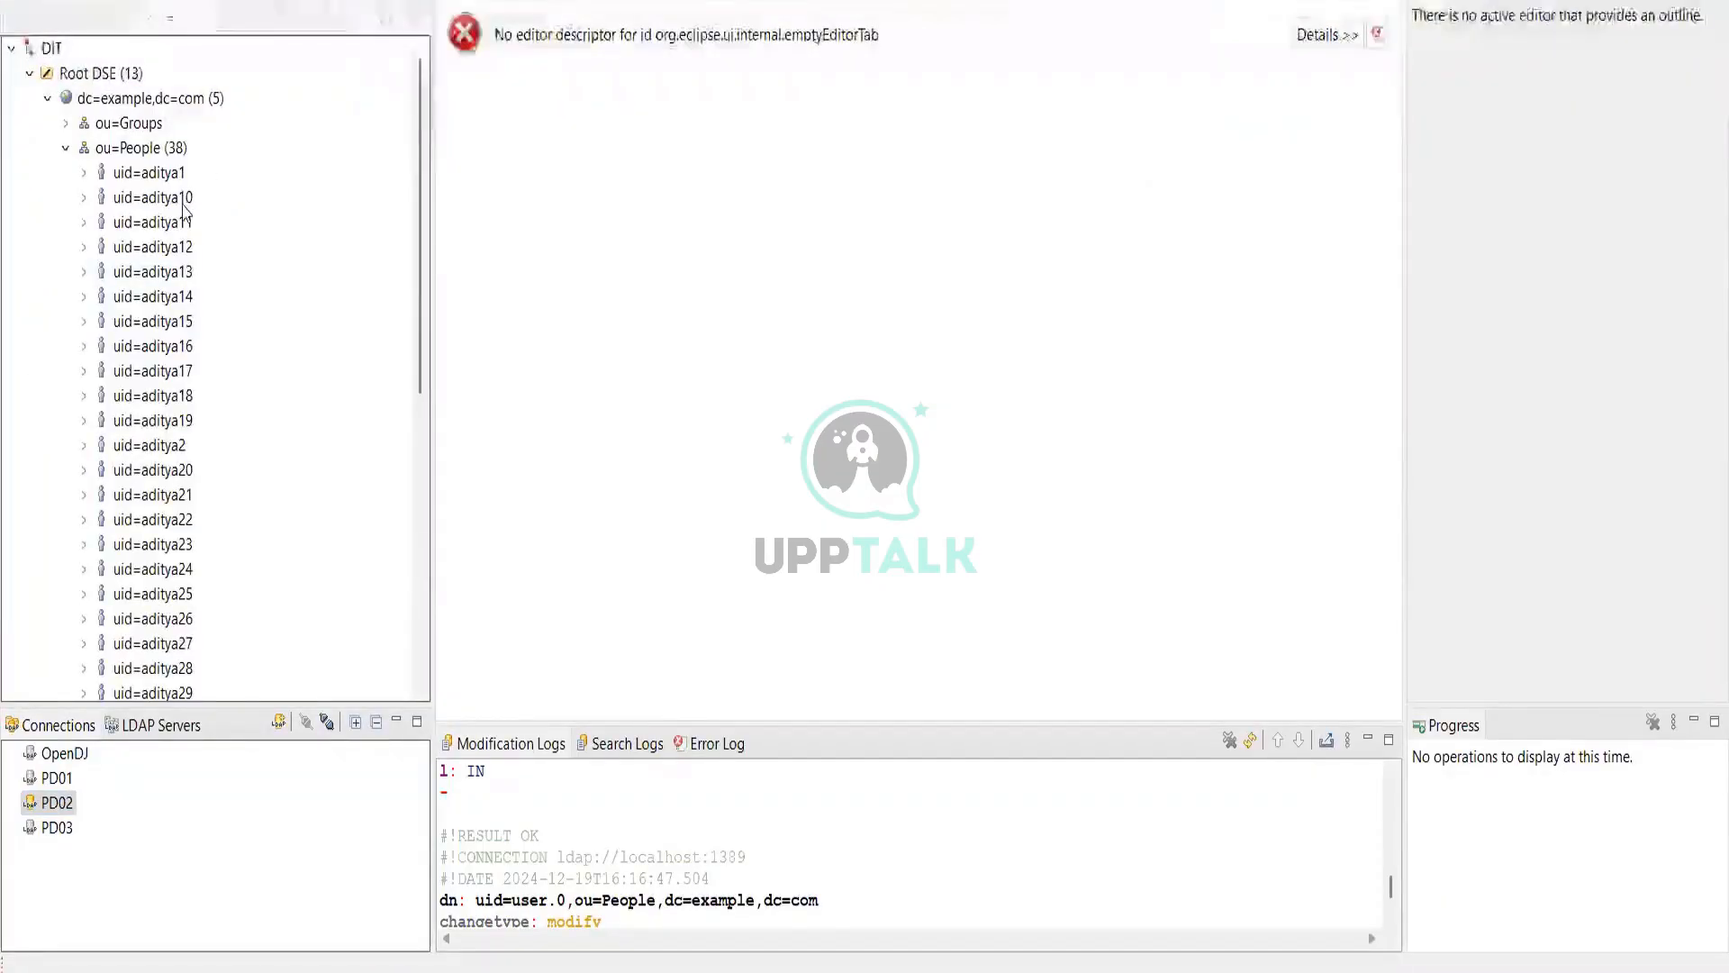
{"action": "scroll", "coordinate": [217, 481], "scroll_direction": "down", "scroll_amount": 7}
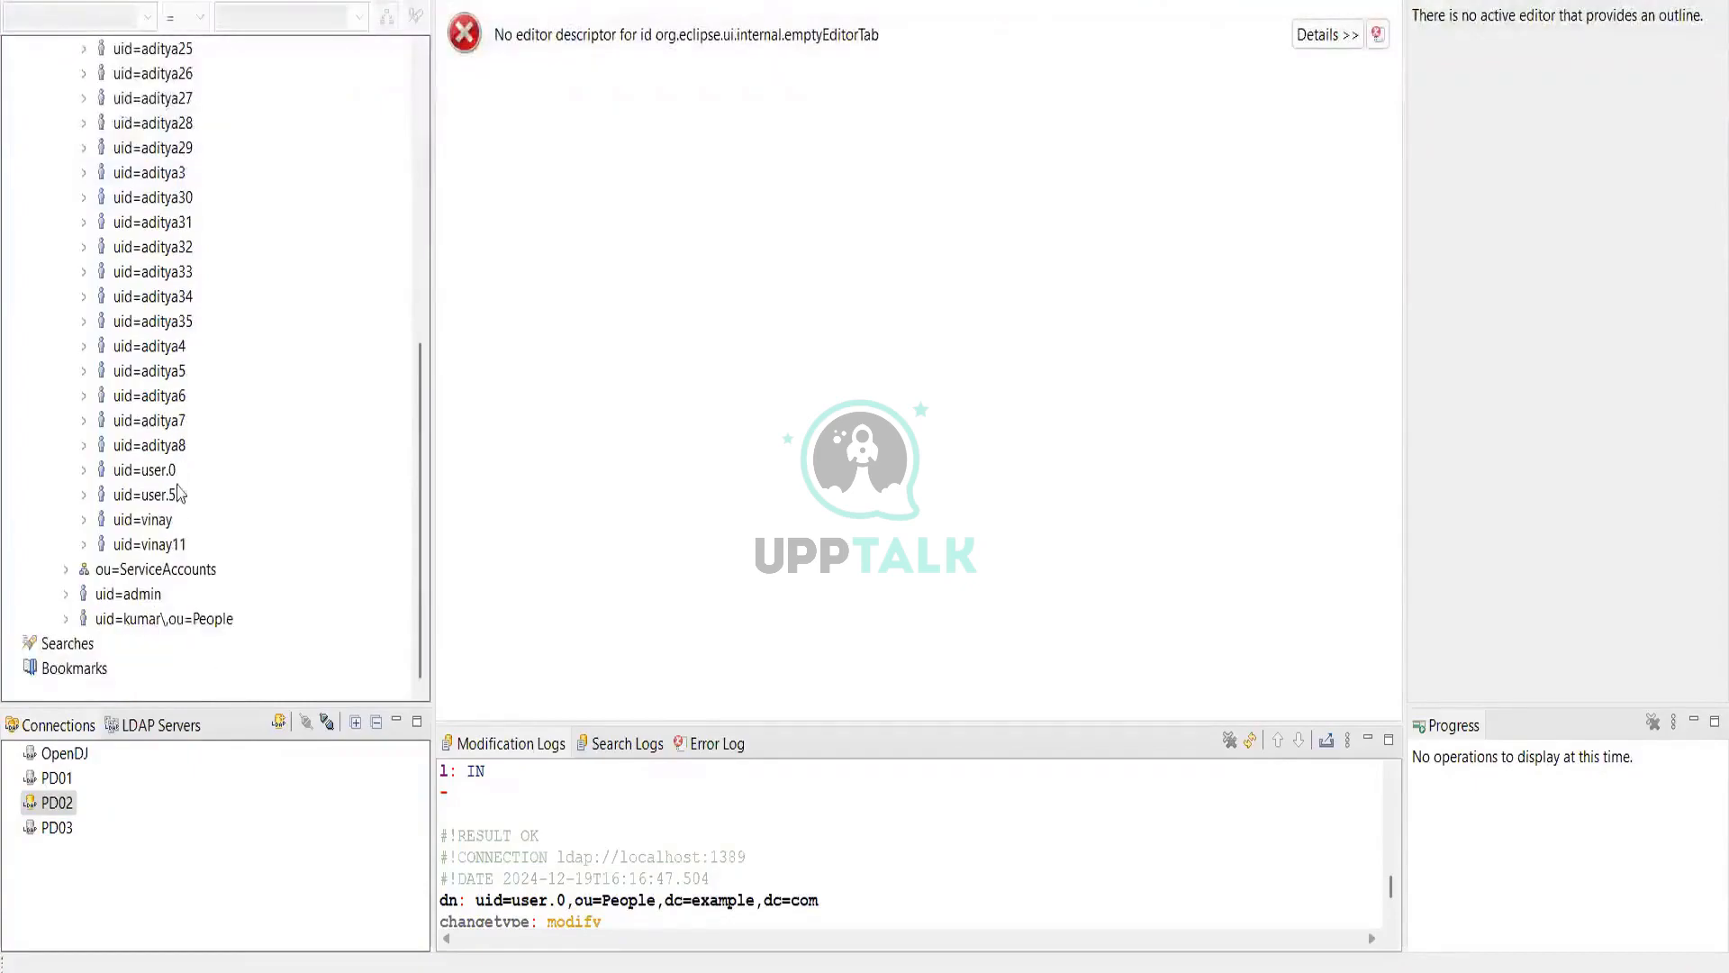
{"action": "left_click", "coordinate": [170, 479]}
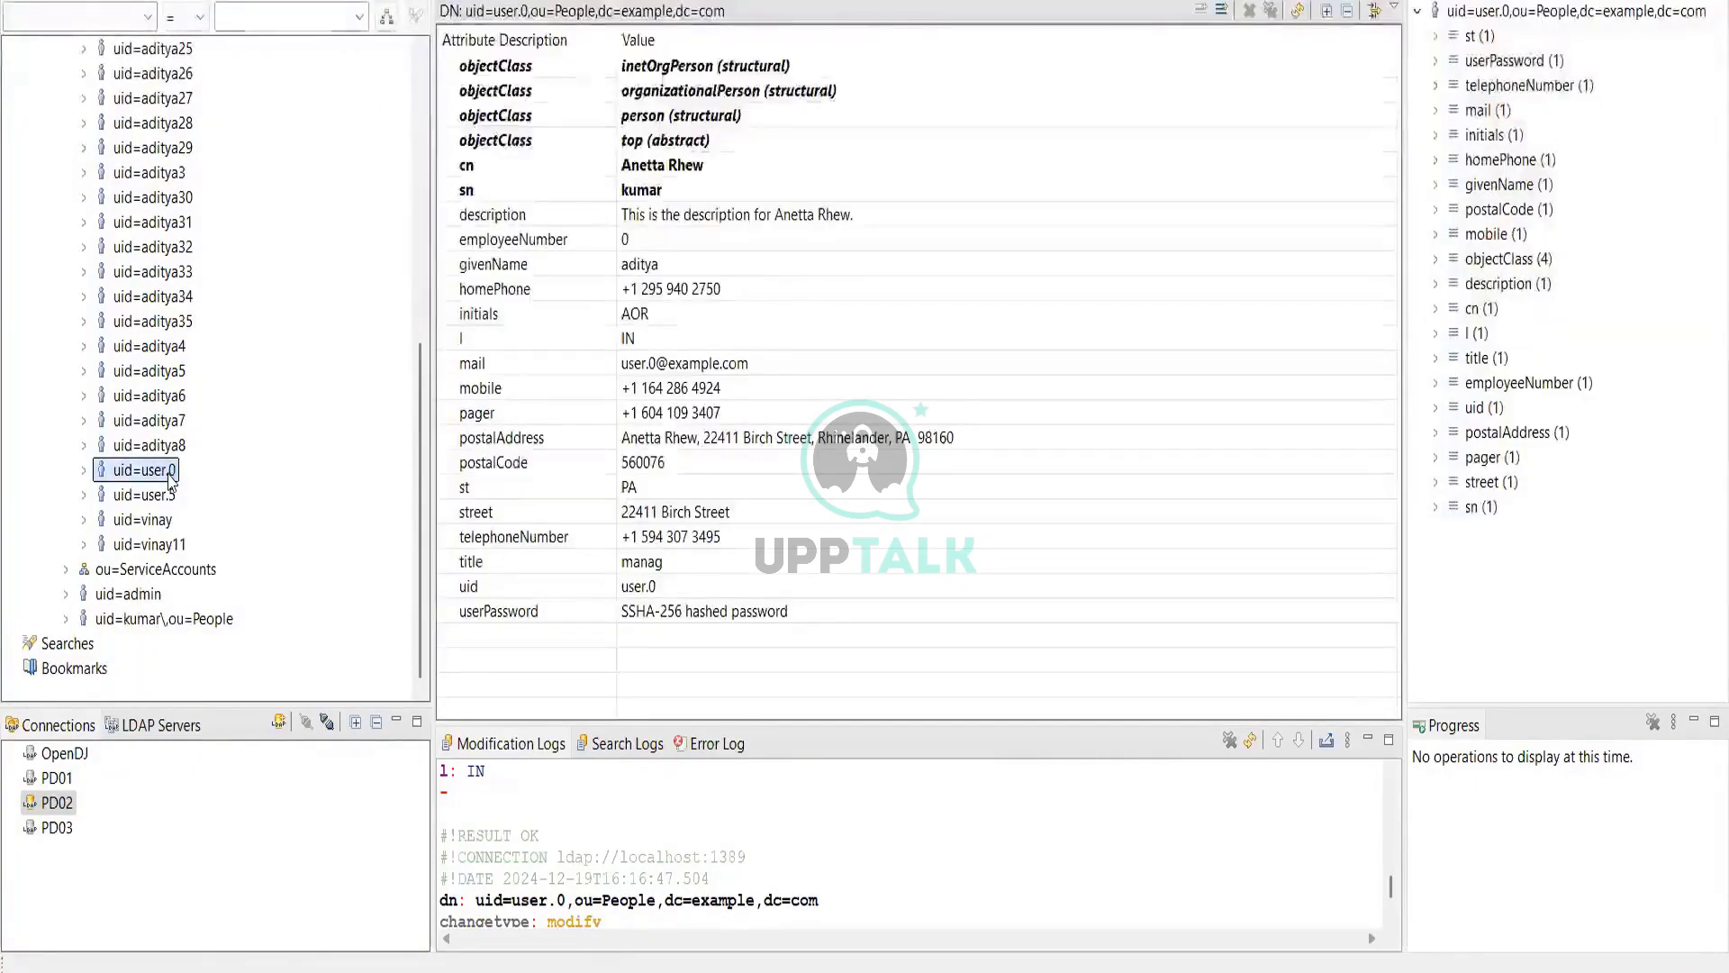
{"action": "double_click", "coordinate": [685, 611]}
{"action": "left_click", "coordinate": [634, 64]}
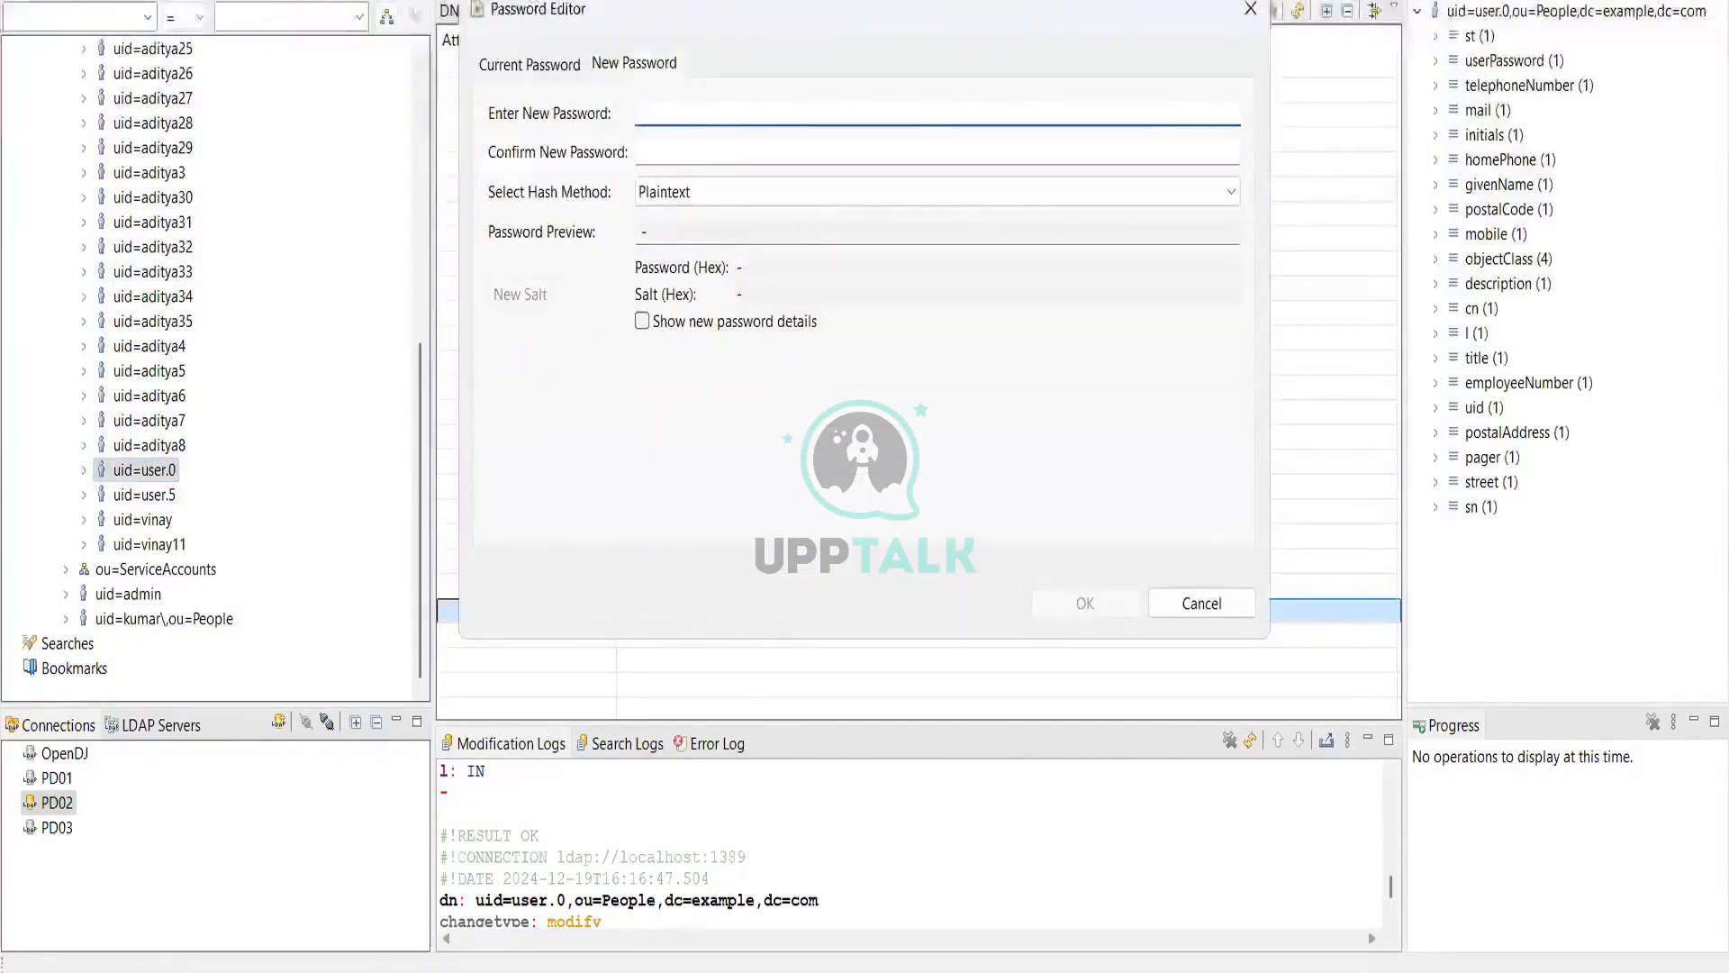
Step: Enter and confirm a new password, keeping Plaintext as the hash method
{"action": "type", "text": "123"}
{"action": "type", "text": "••••••"}
{"action": "key", "text": "Tab"}
{"action": "type", "text": "•••"}
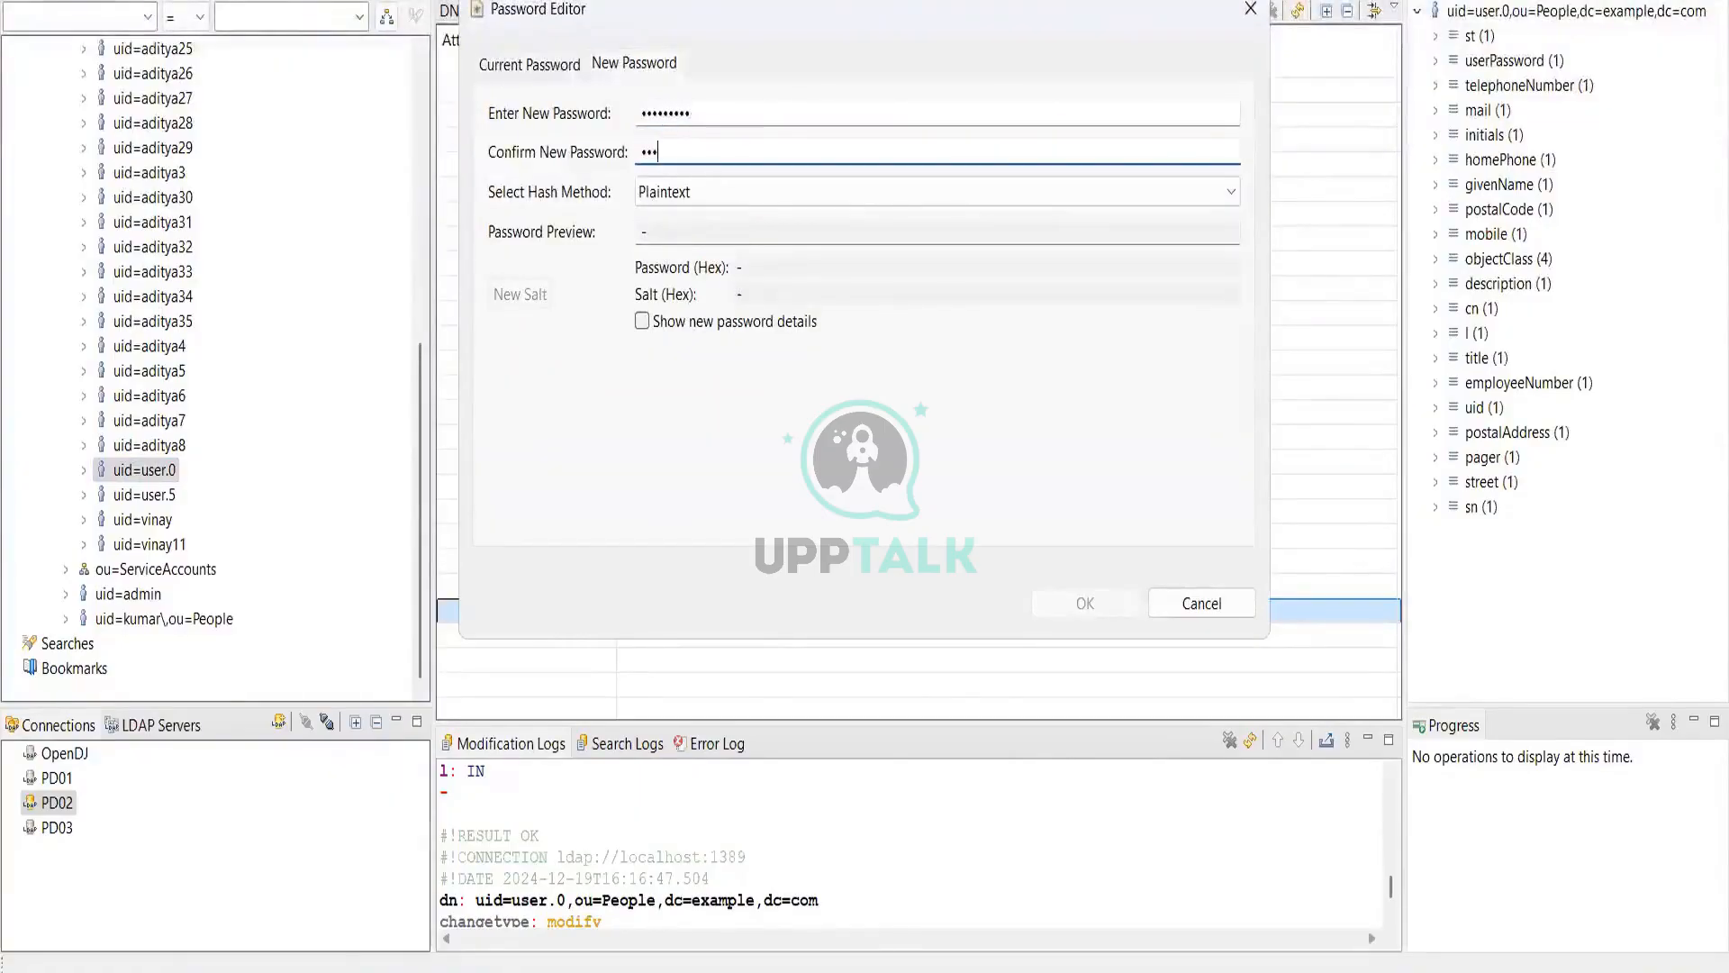
{"action": "type", "text": "•••••"}
{"action": "left_click", "coordinate": [699, 227]}
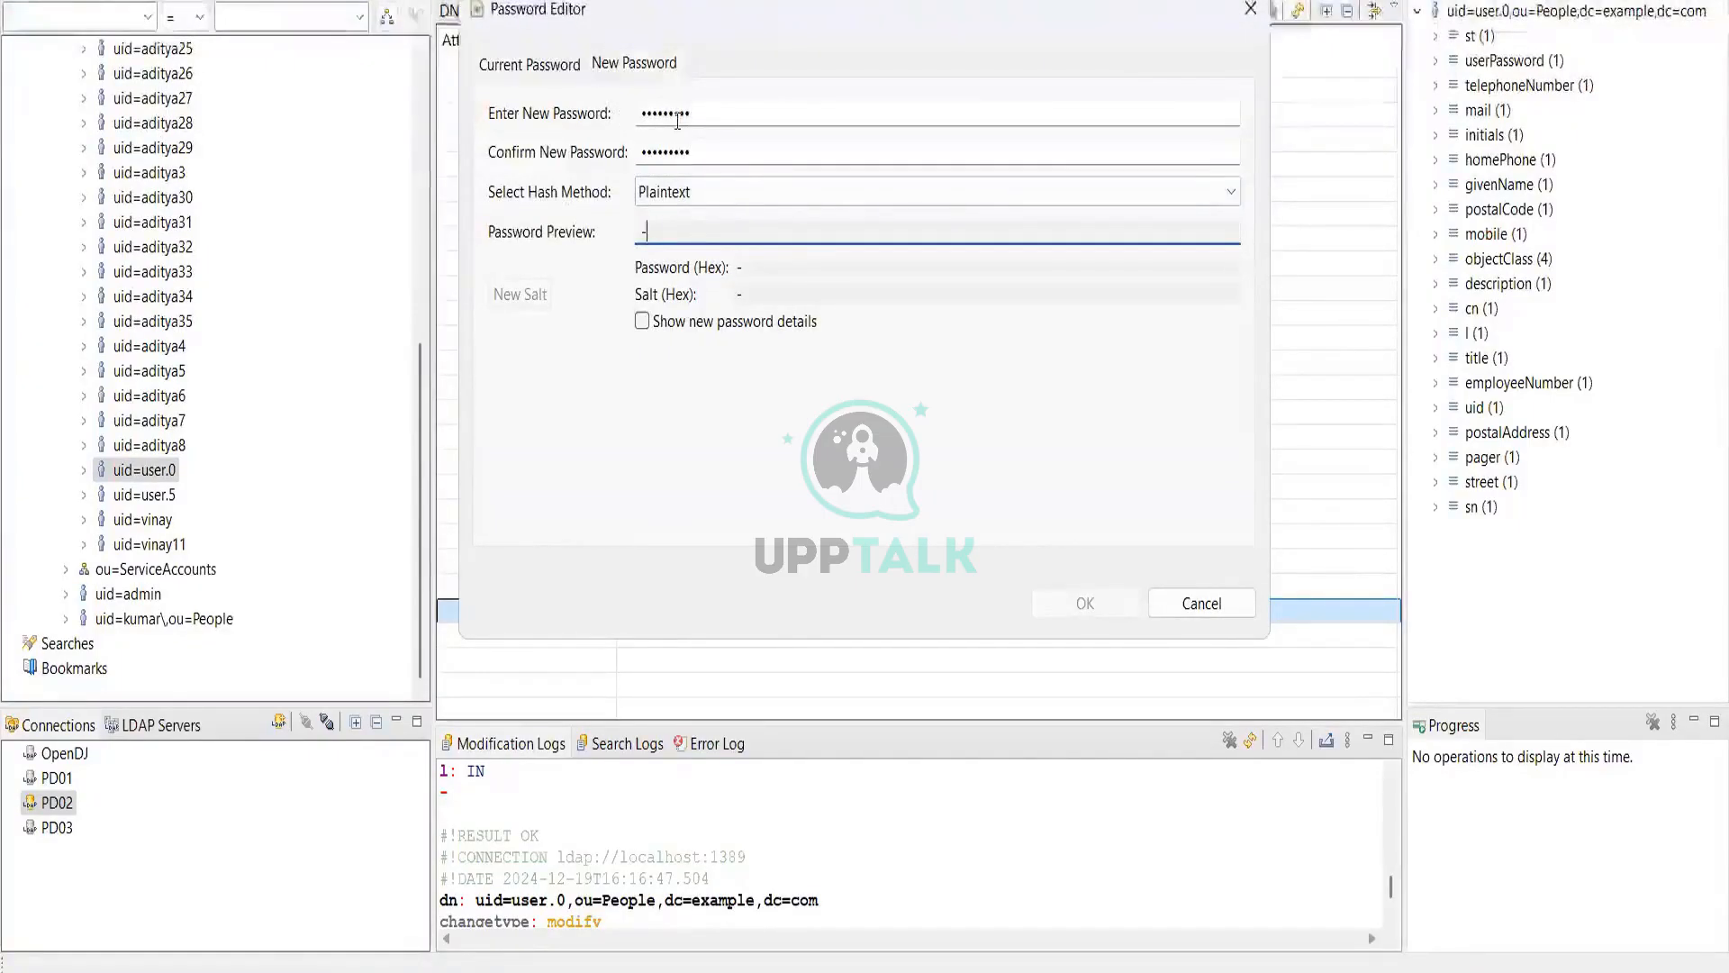
{"action": "left_click", "coordinate": [694, 204]}
{"action": "left_click", "coordinate": [693, 204]}
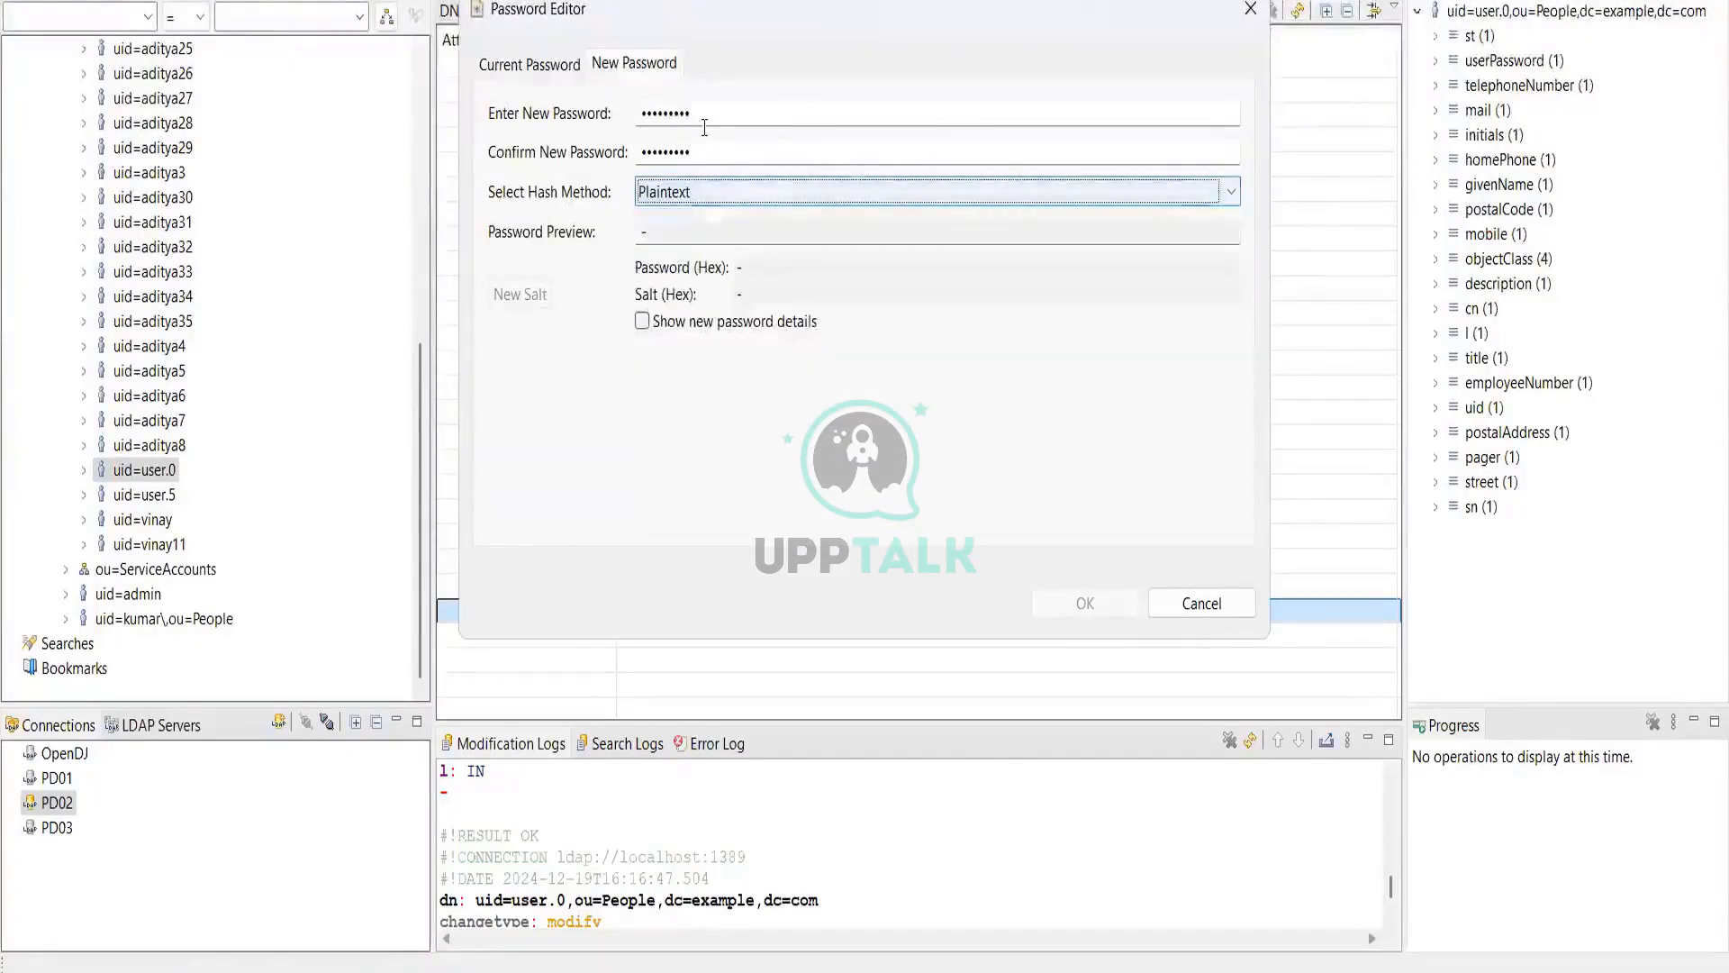
Step: Retype the new password and its confirmation, then apply it to the uid=user.0 entry
{"action": "double_click", "coordinate": [705, 127]}
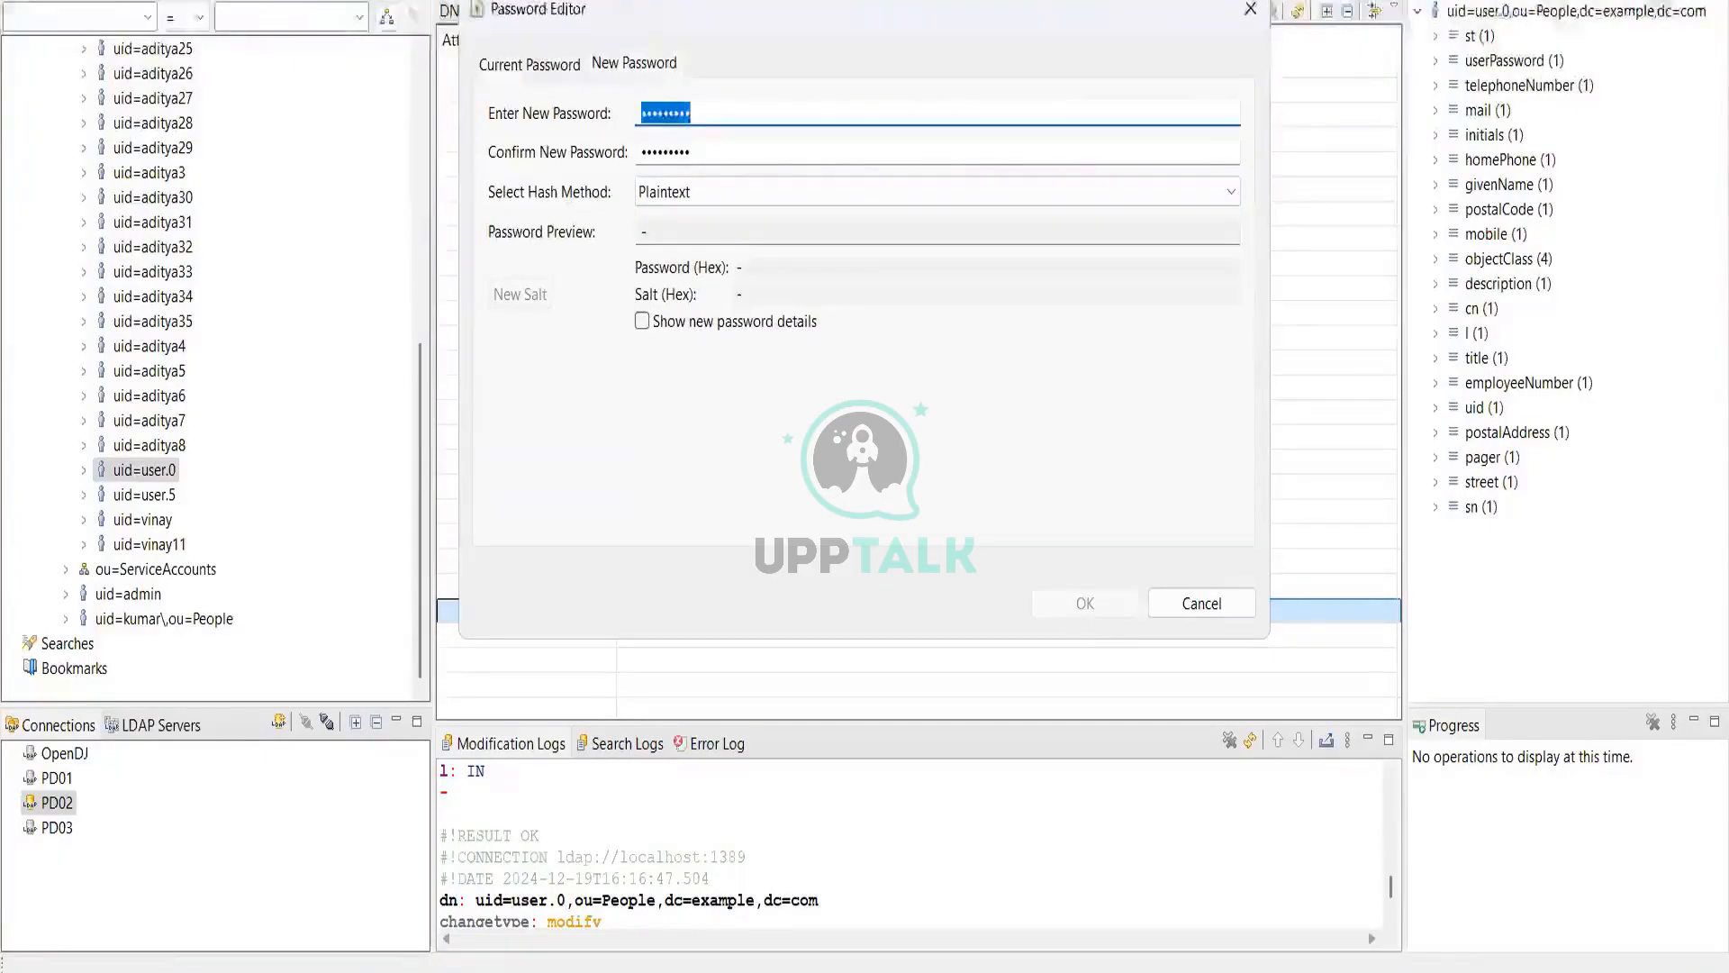
{"action": "type", "text": "••••••"}
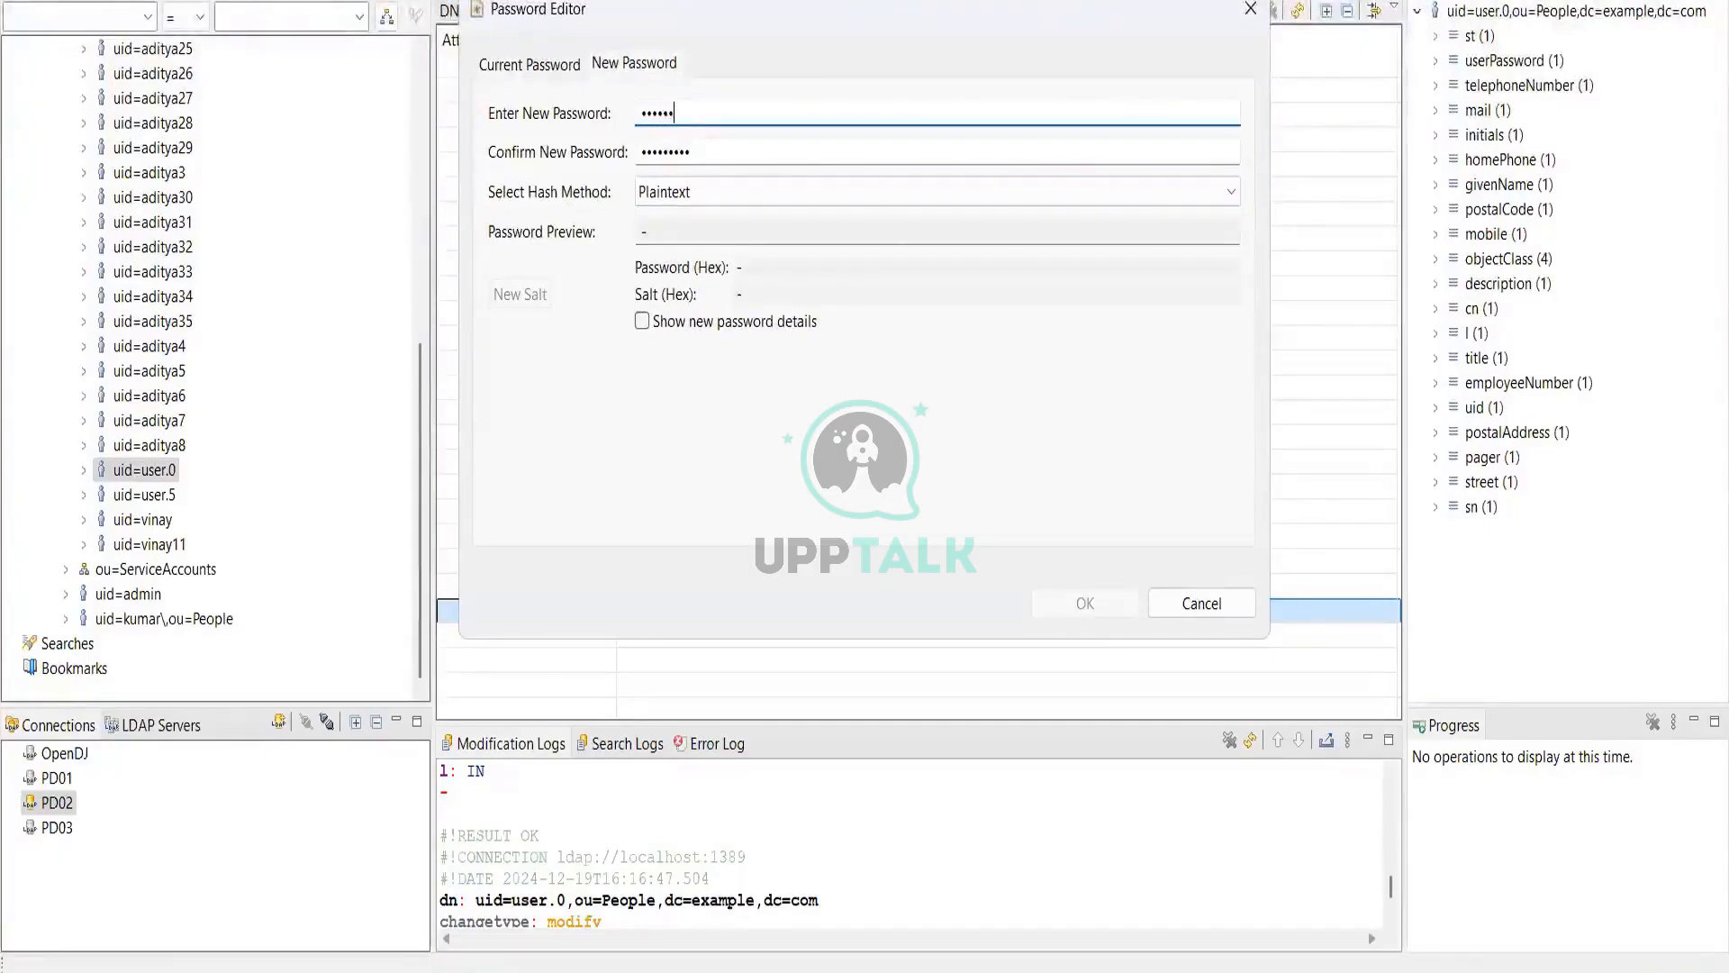
{"action": "key", "text": "BackSpace"}
{"action": "key", "text": "BackSpace"}
{"action": "key", "text": "BackSpace"}
{"action": "key", "text": "BackSpace"}
{"action": "key", "text": "BackSpace"}
{"action": "key", "text": "BackSpace"}
{"action": "type", "text": "••••••••"}
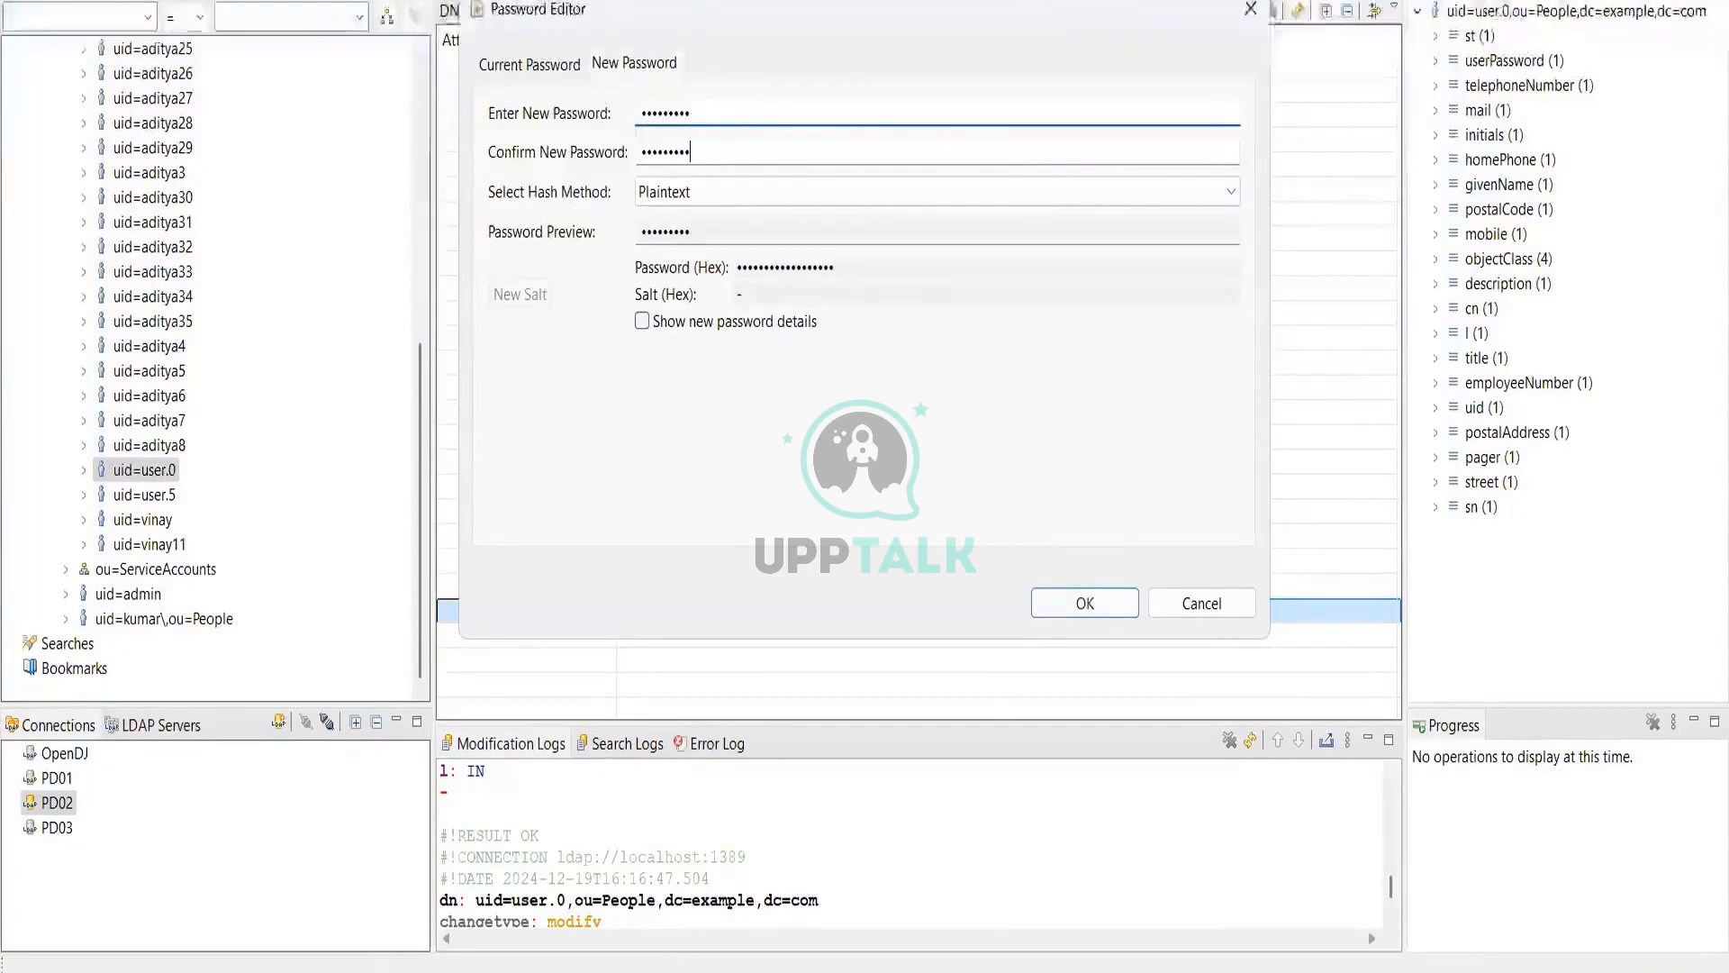
{"action": "key", "text": "Tab"}
{"action": "type", "text": "•••••••"}
{"action": "key", "text": "BackSpace"}
{"action": "key", "text": "BackSpace"}
{"action": "key", "text": "BackSpace"}
{"action": "key", "text": "BackSpace"}
{"action": "key", "text": "BackSpace"}
{"action": "key", "text": "BackSpace"}
{"action": "key", "text": "BackSpace"}
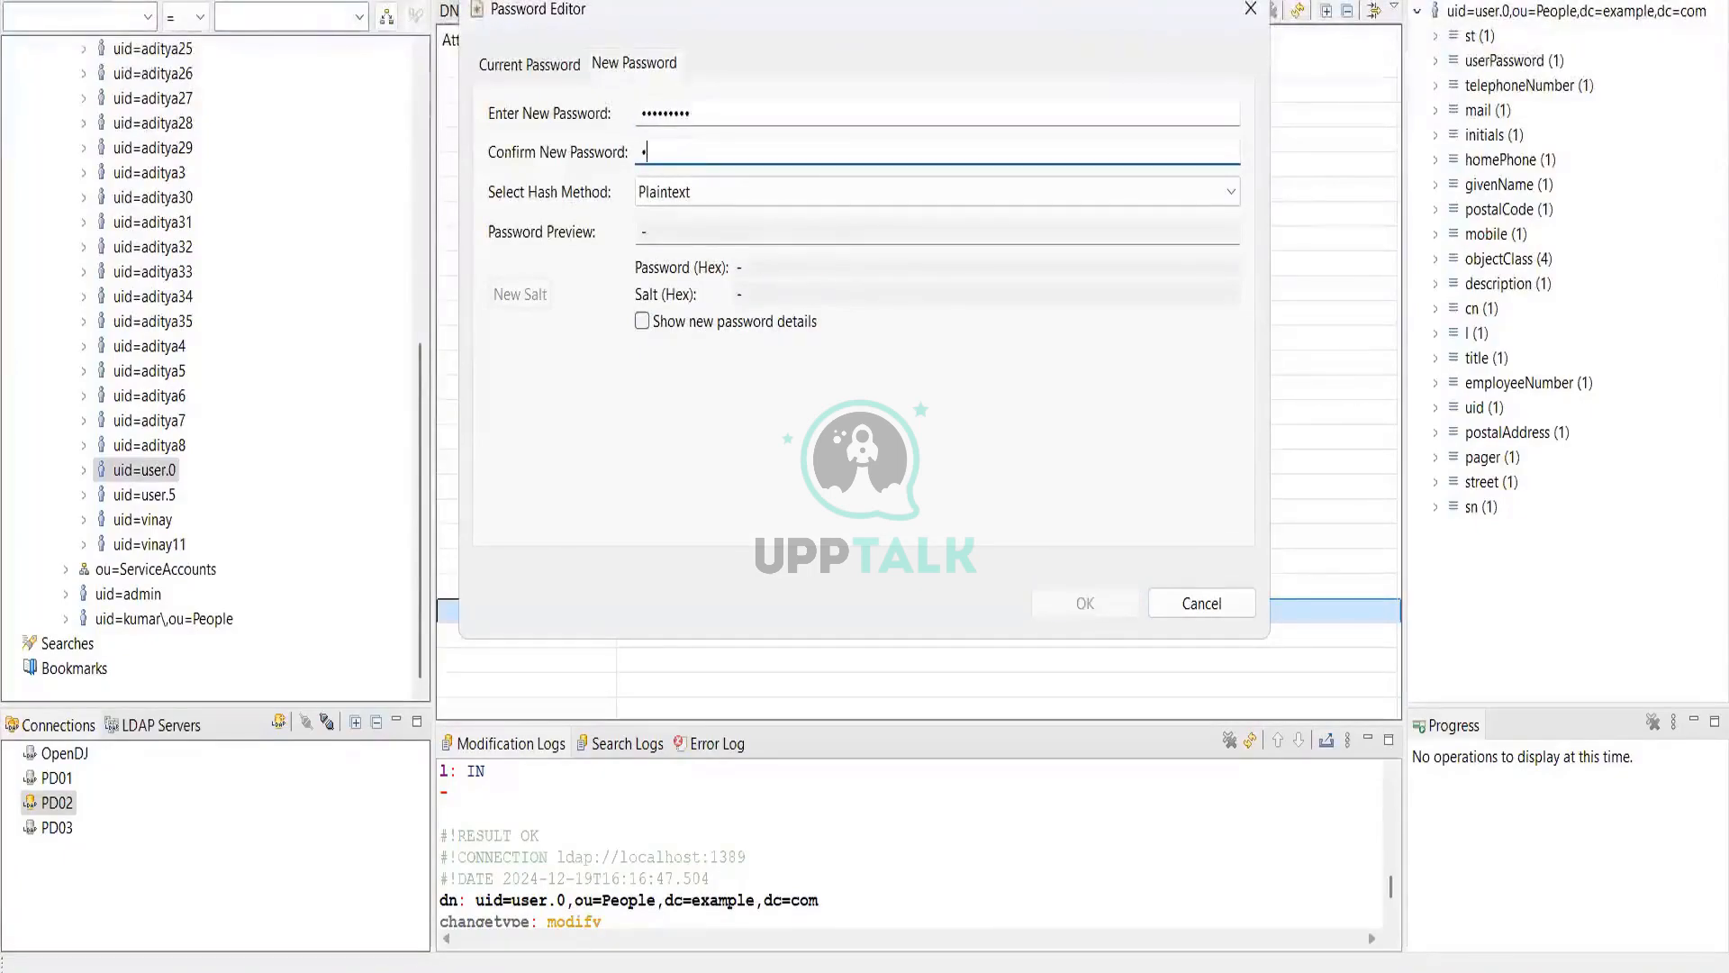
{"action": "type", "text": "••••••"}
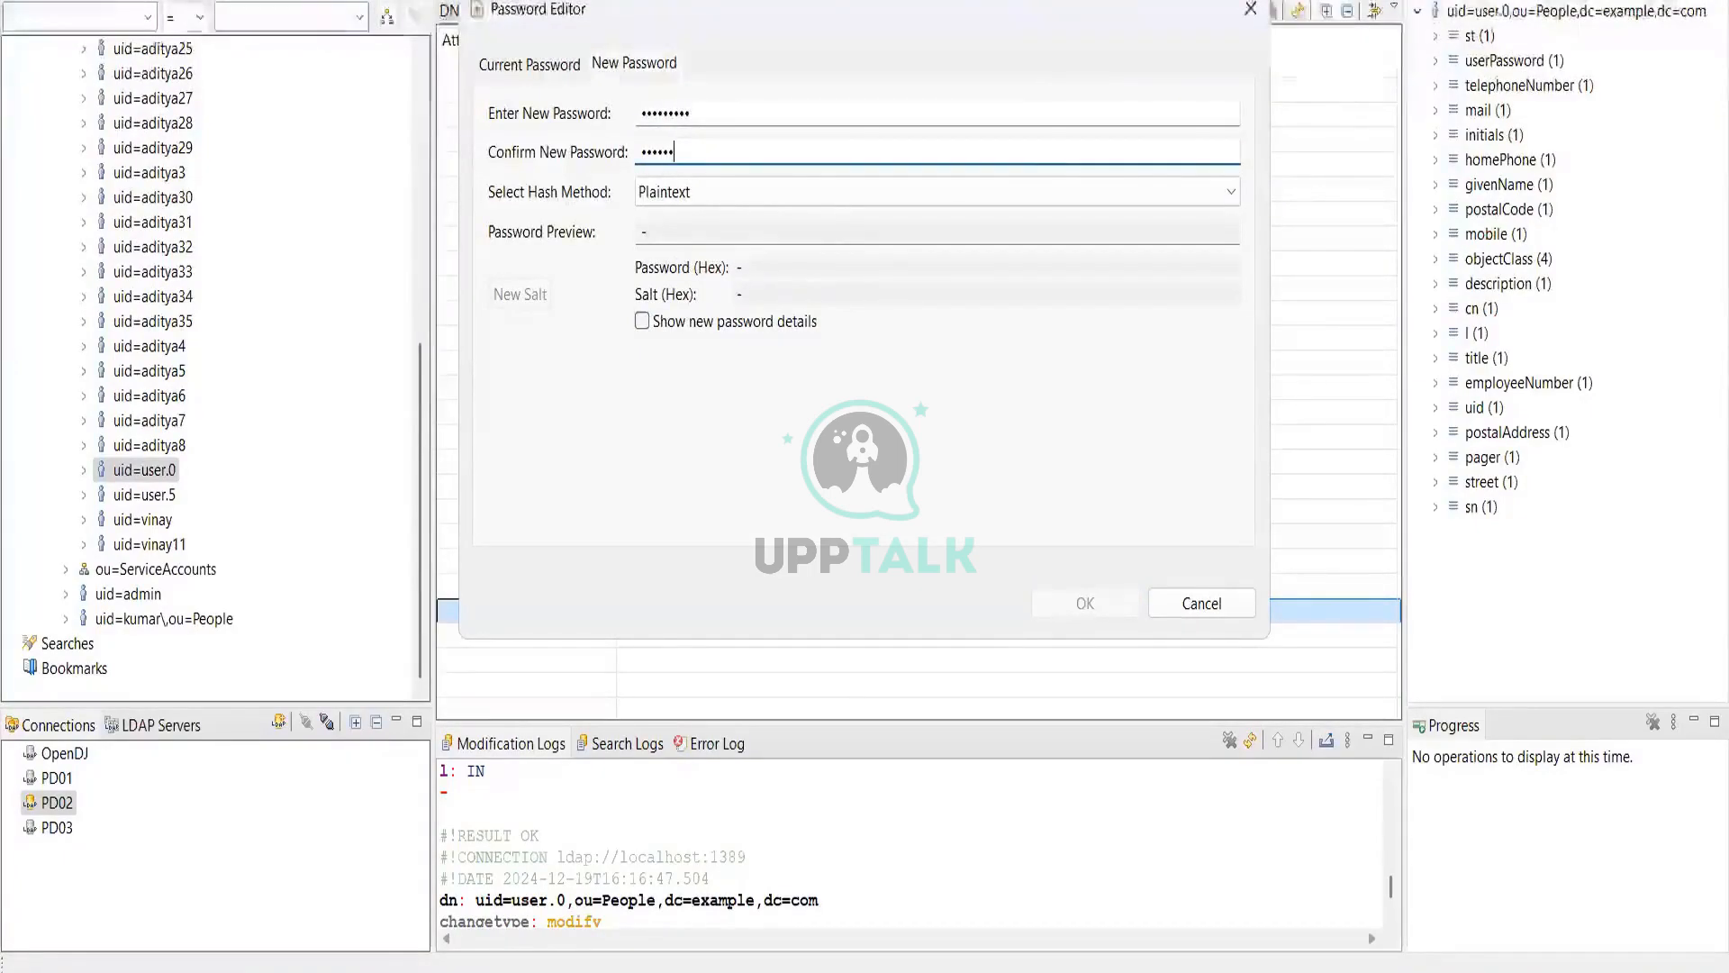
{"action": "type", "text": "•••"}
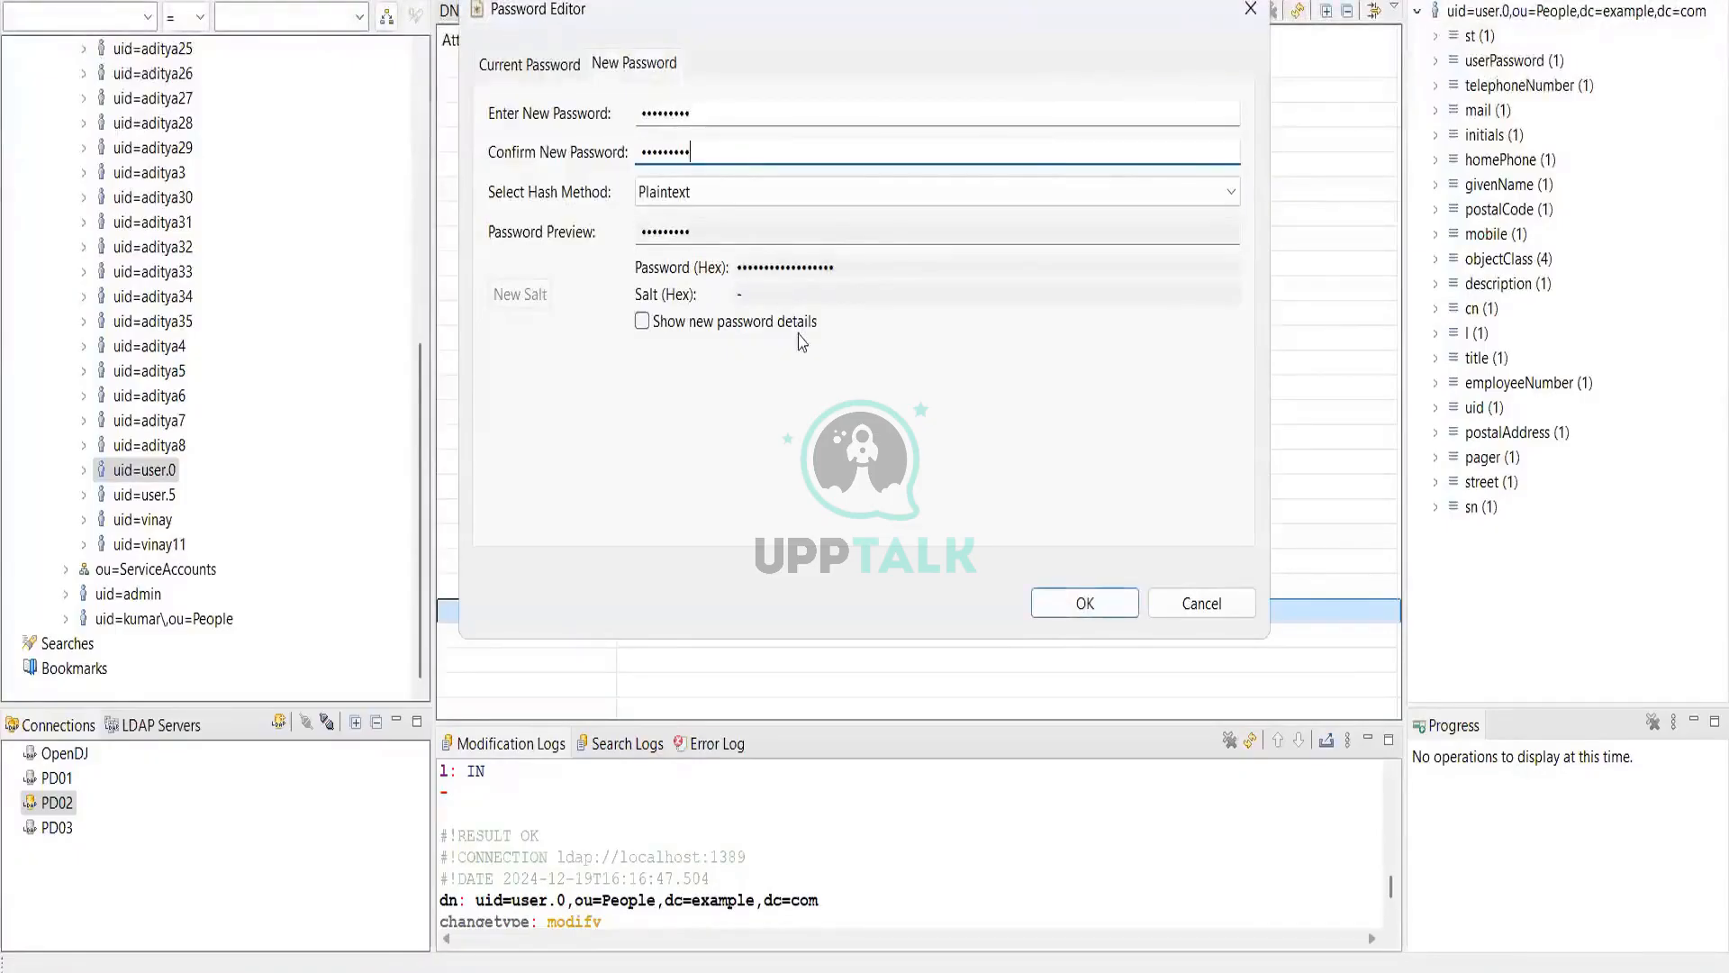
{"action": "left_click", "coordinate": [1083, 605]}
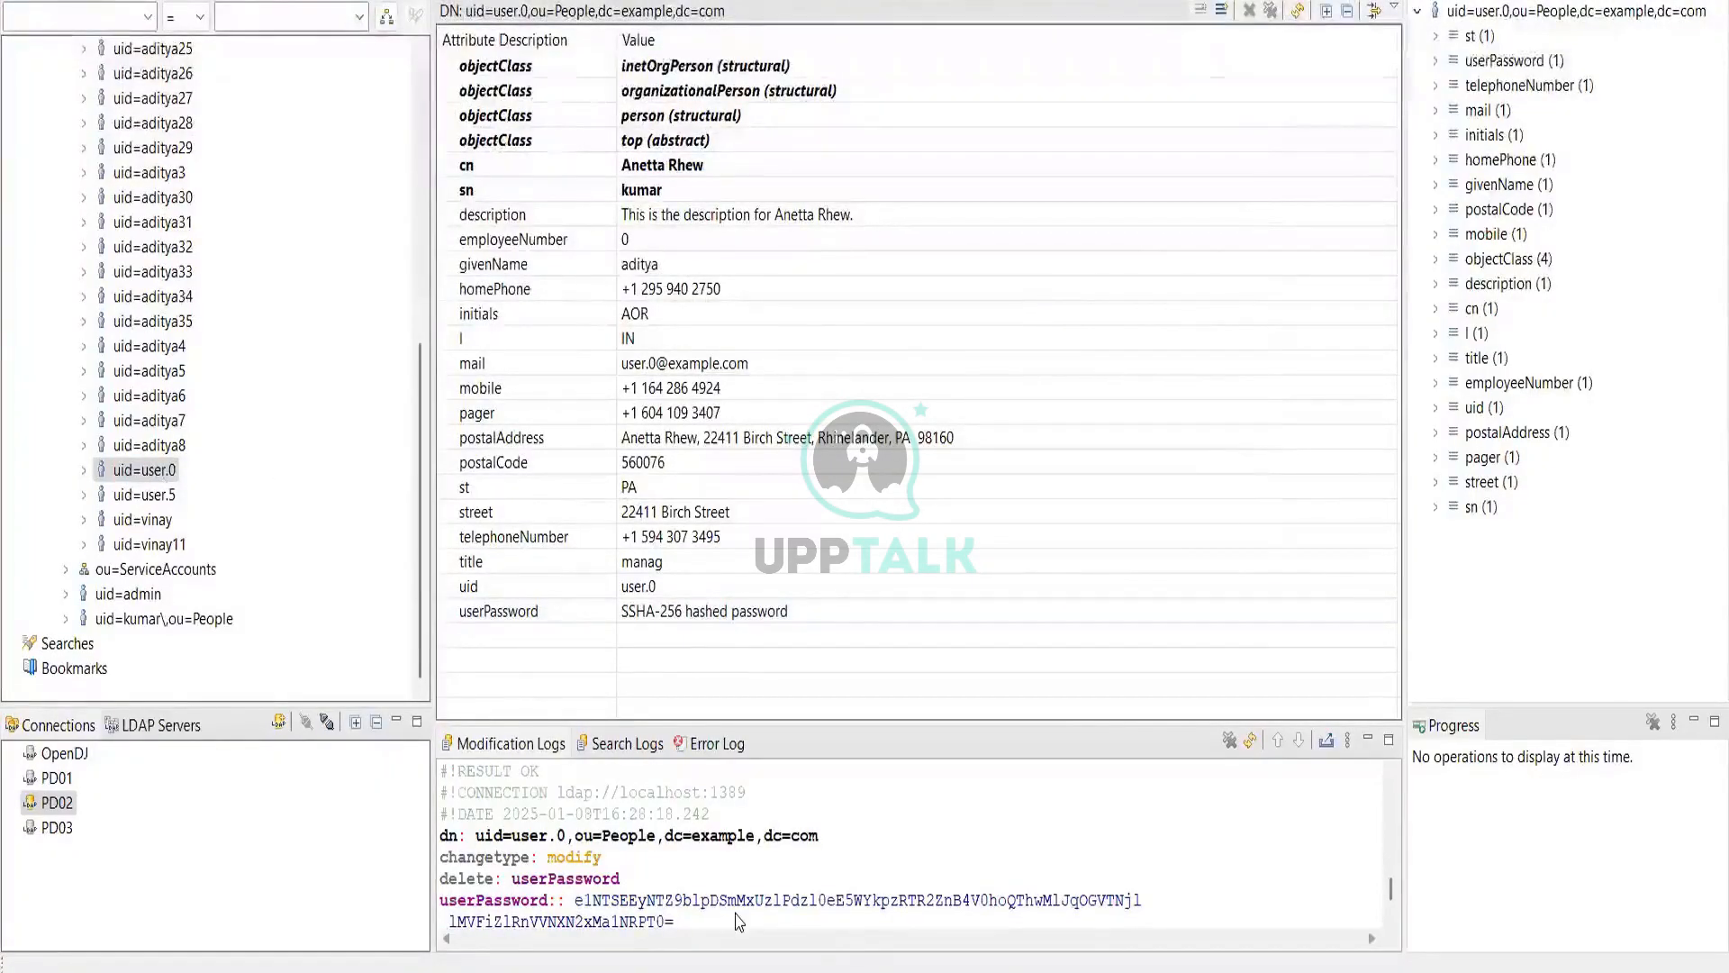
{"action": "mouse_move", "coordinate": [736, 919]}
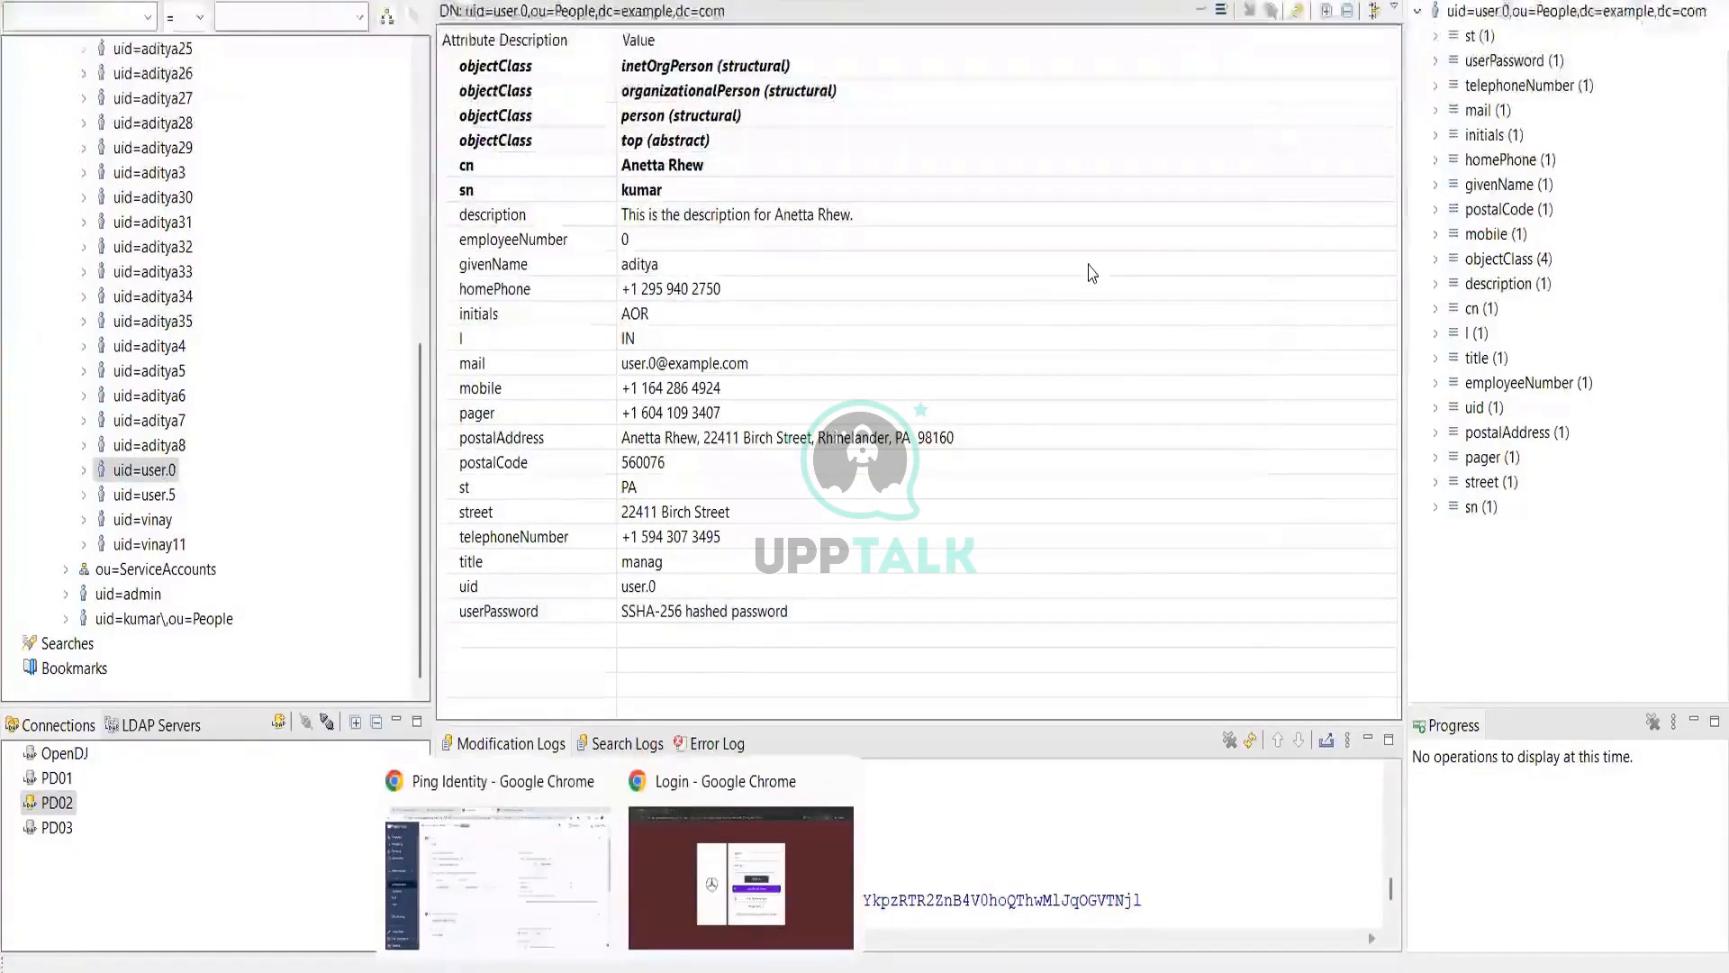
Step: On the PingOne sign-on page, enter the LDAP user's password and submit the sign-on
{"action": "left_click", "coordinate": [737, 919]}
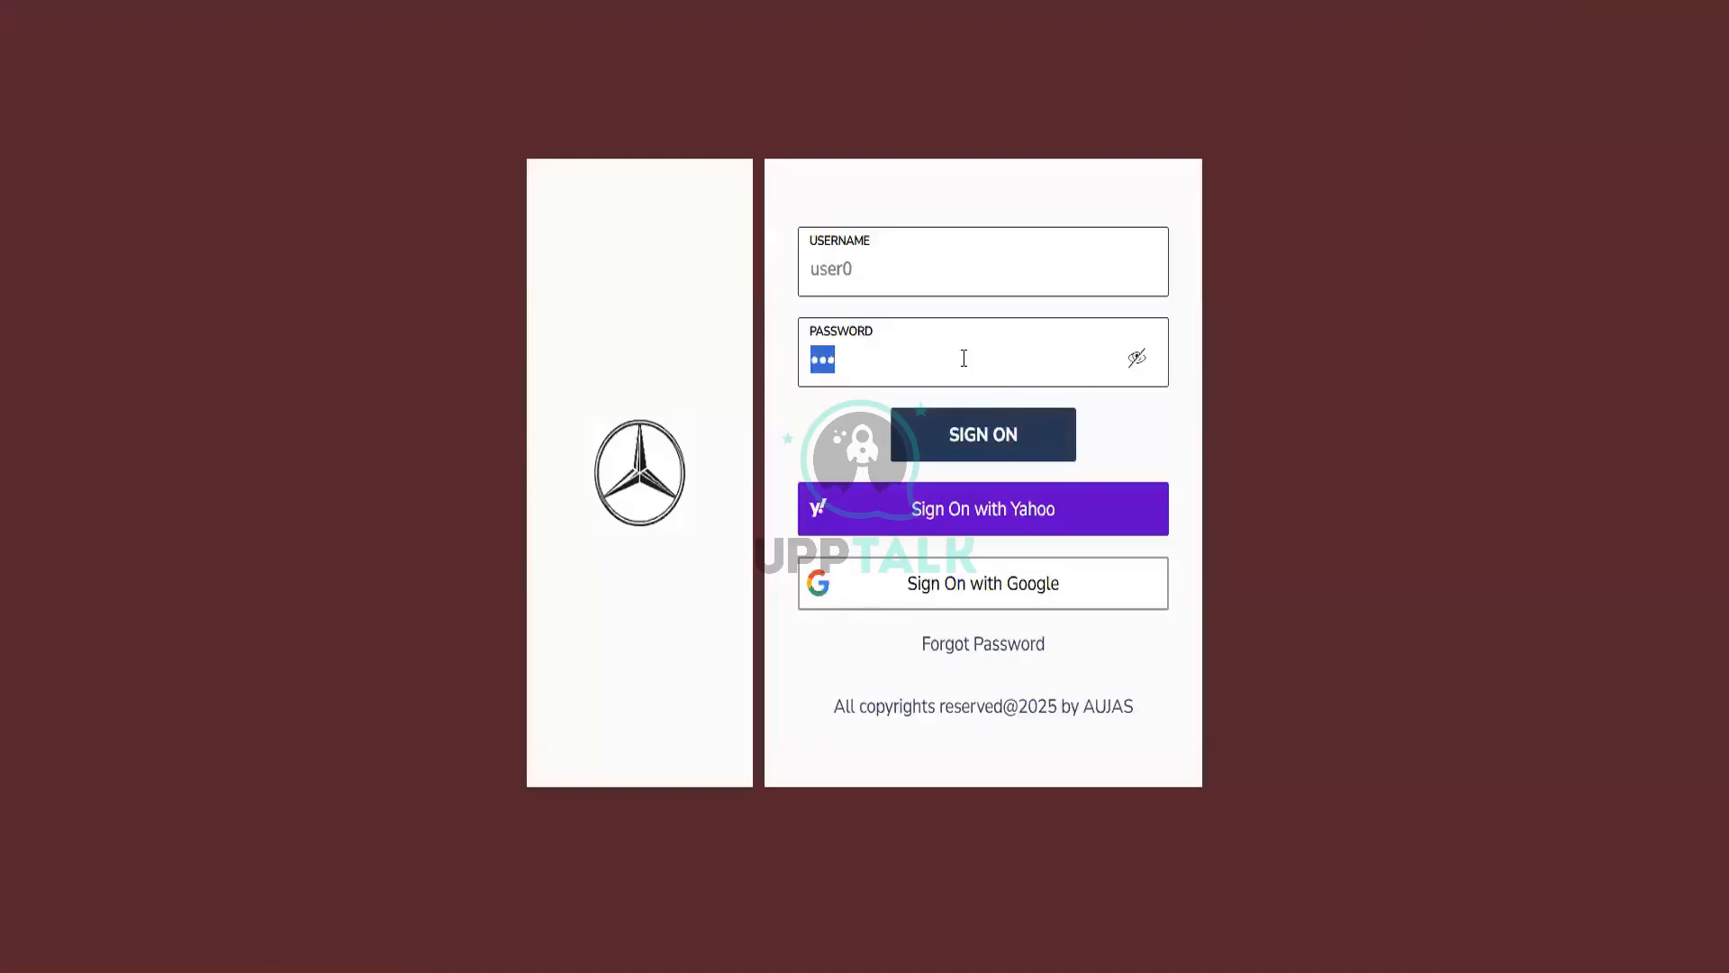
{"action": "type", "text": "•••••••"}
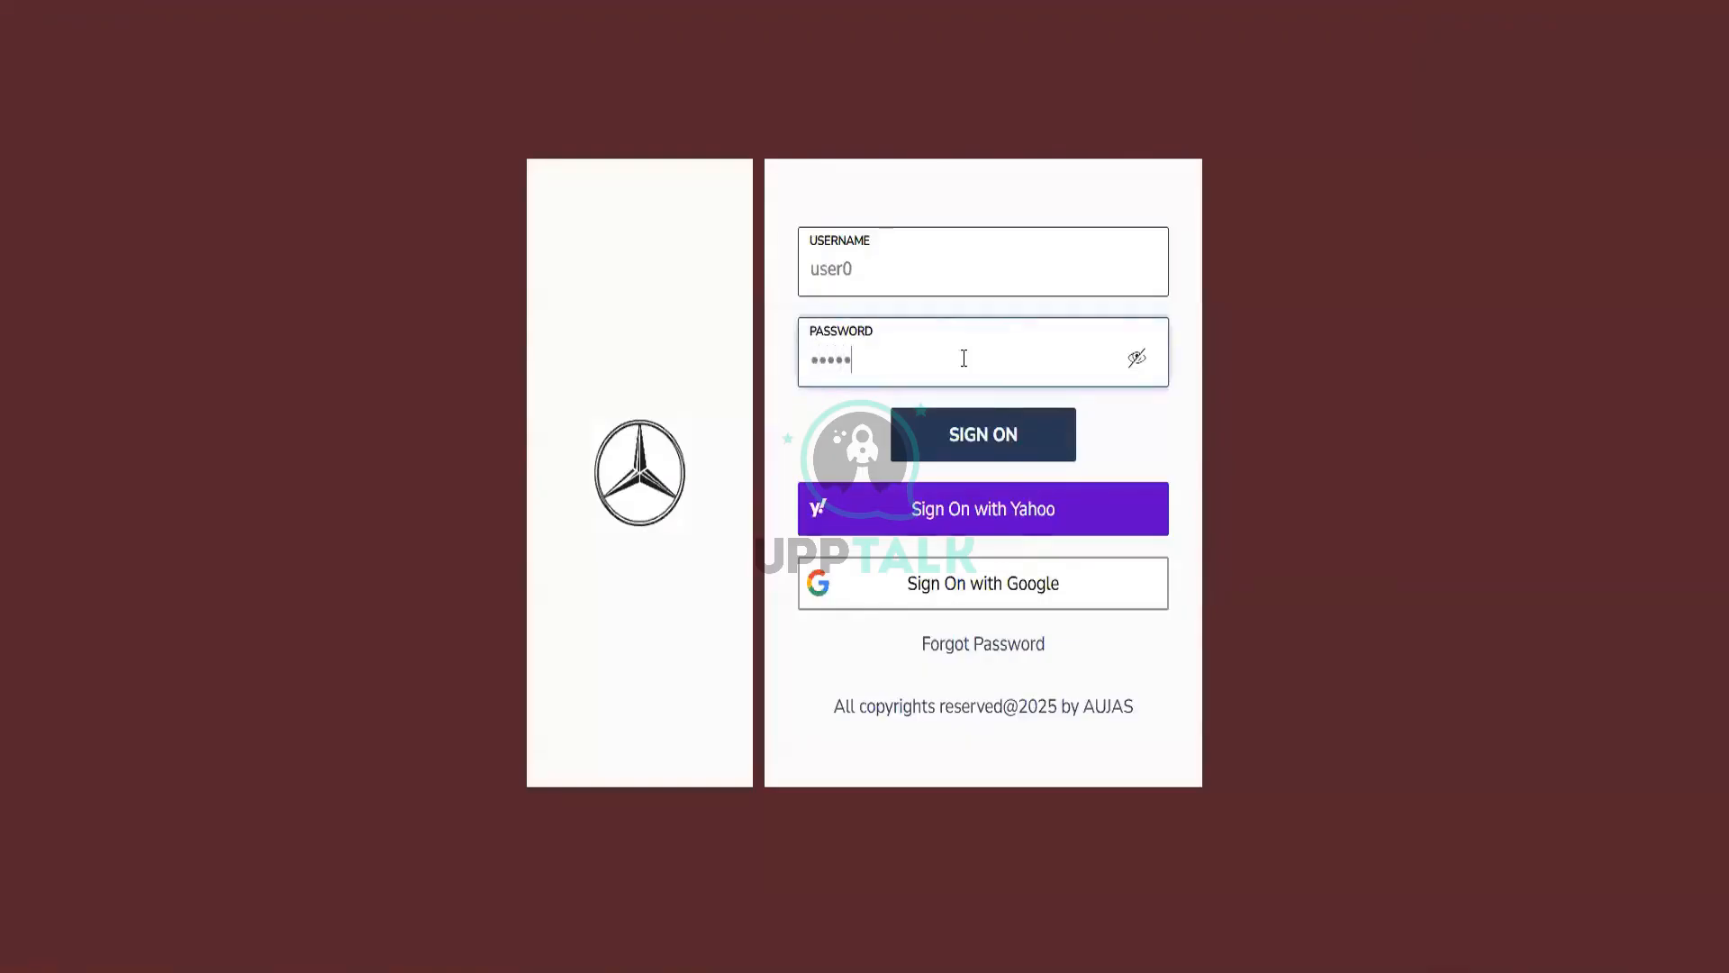
{"action": "type", "text": "••"}
{"action": "key", "text": "Return"}
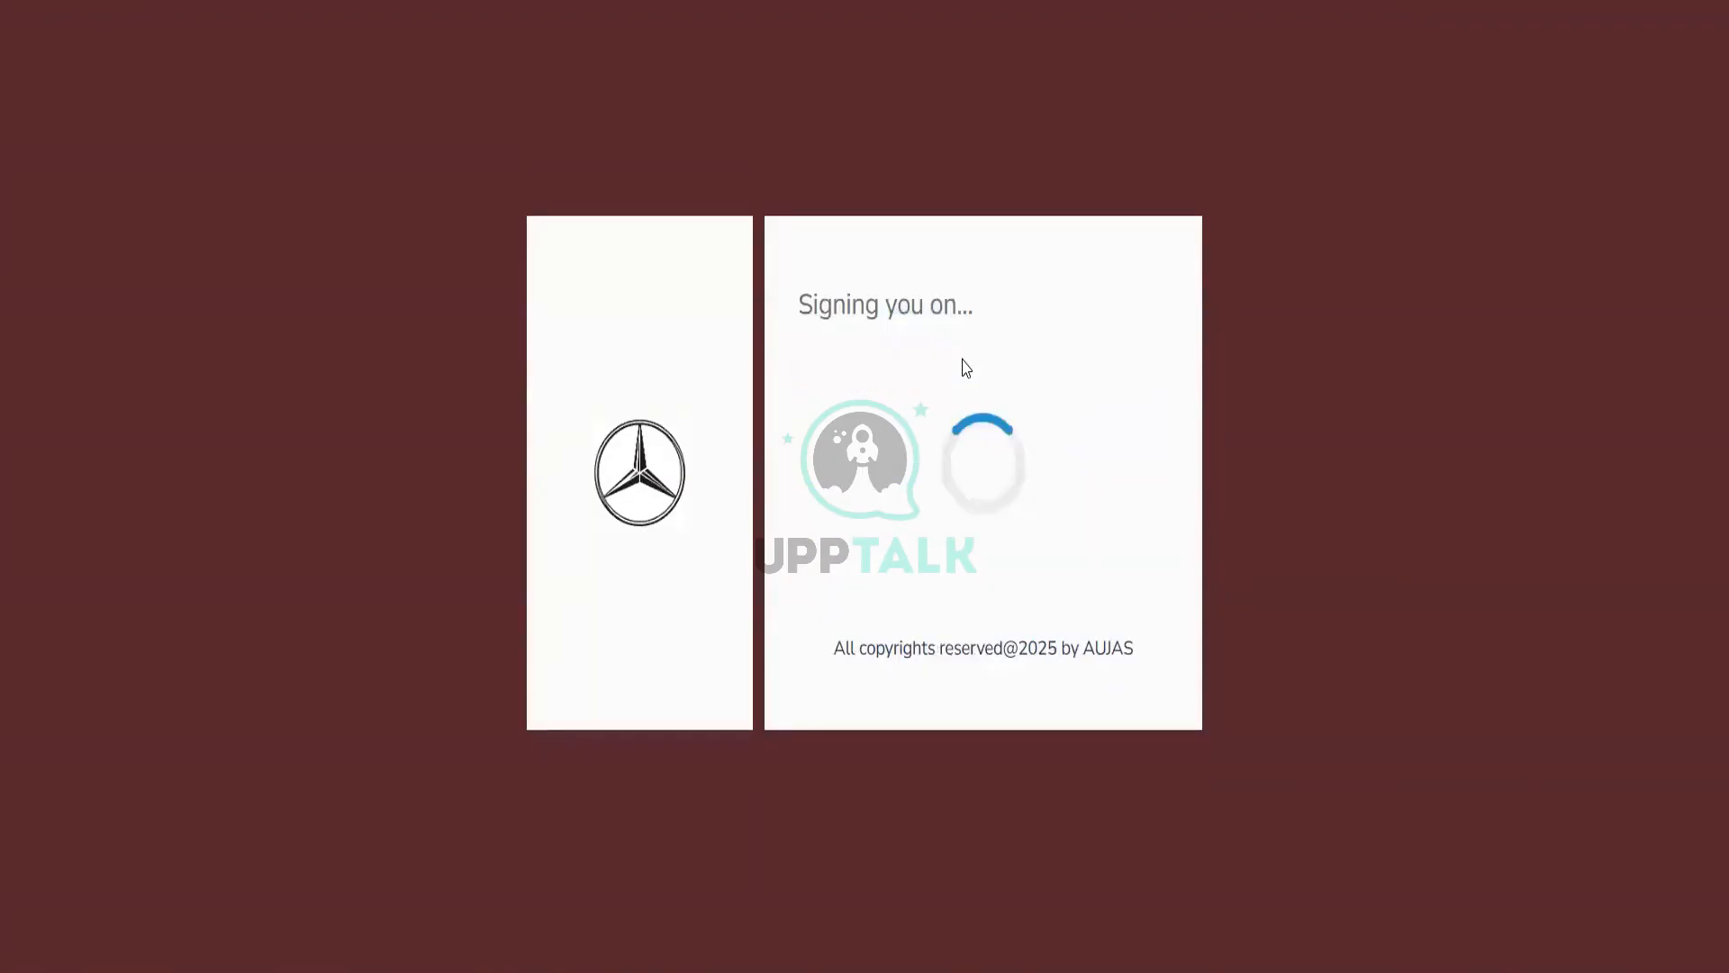
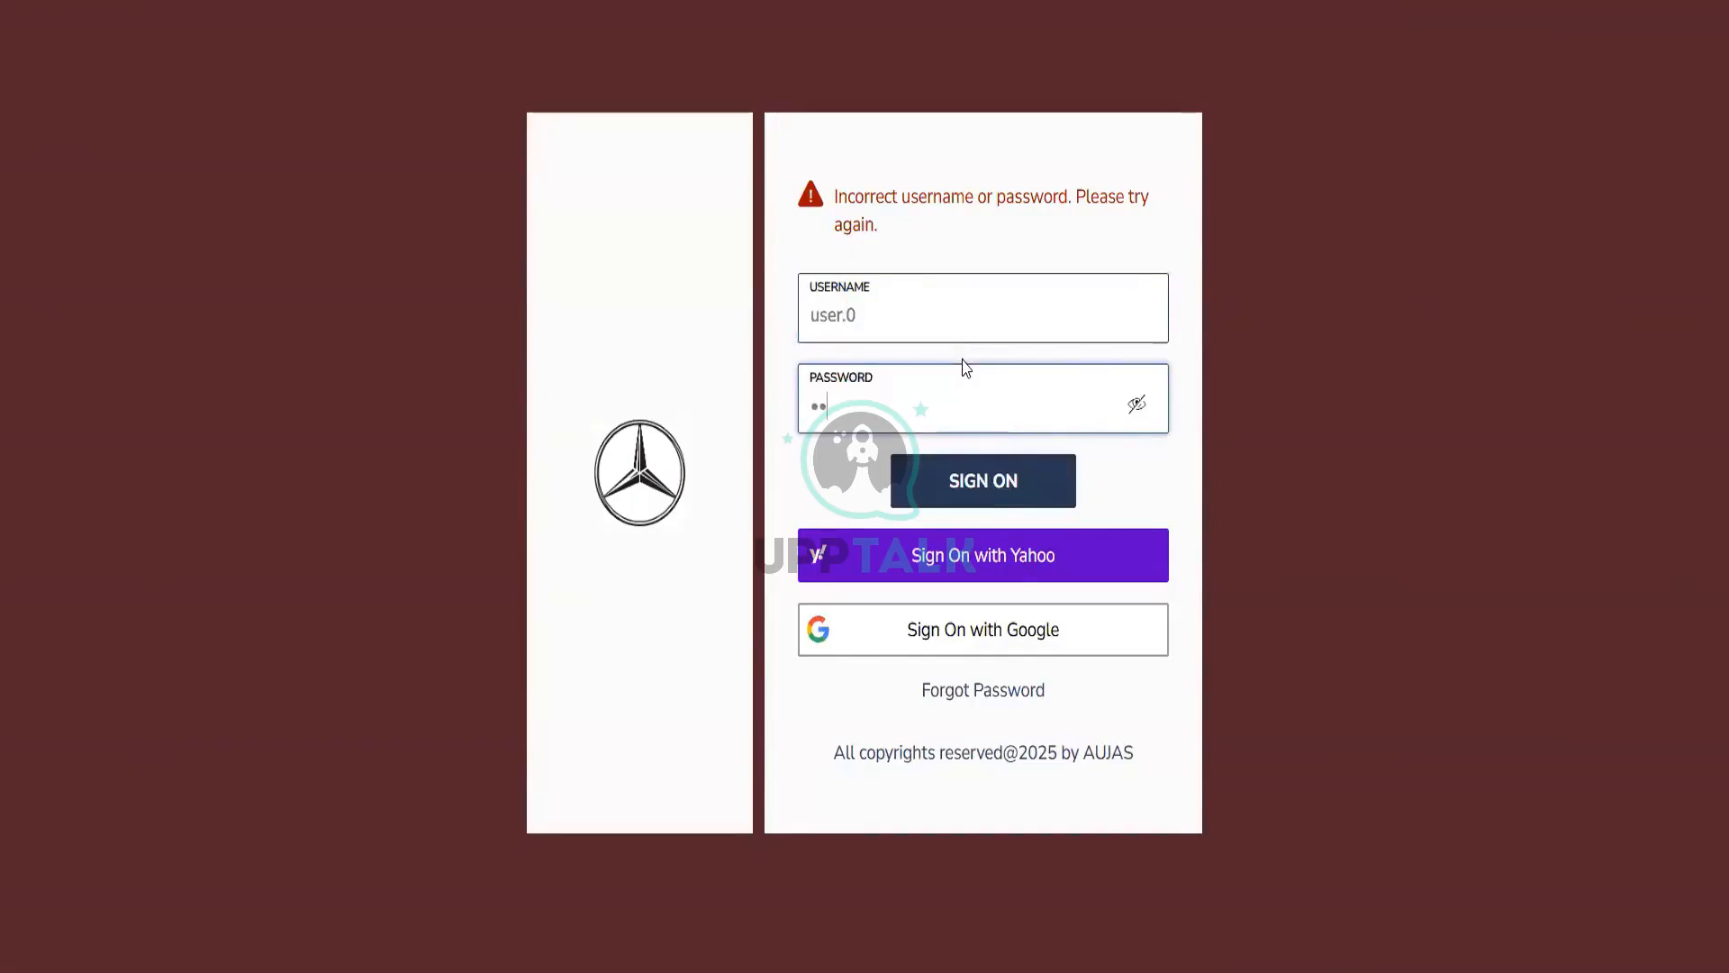
Step: Sign on with the test user's password and view details of the Blocked 'no usable devices' error
{"action": "type", "text": "••••••"}
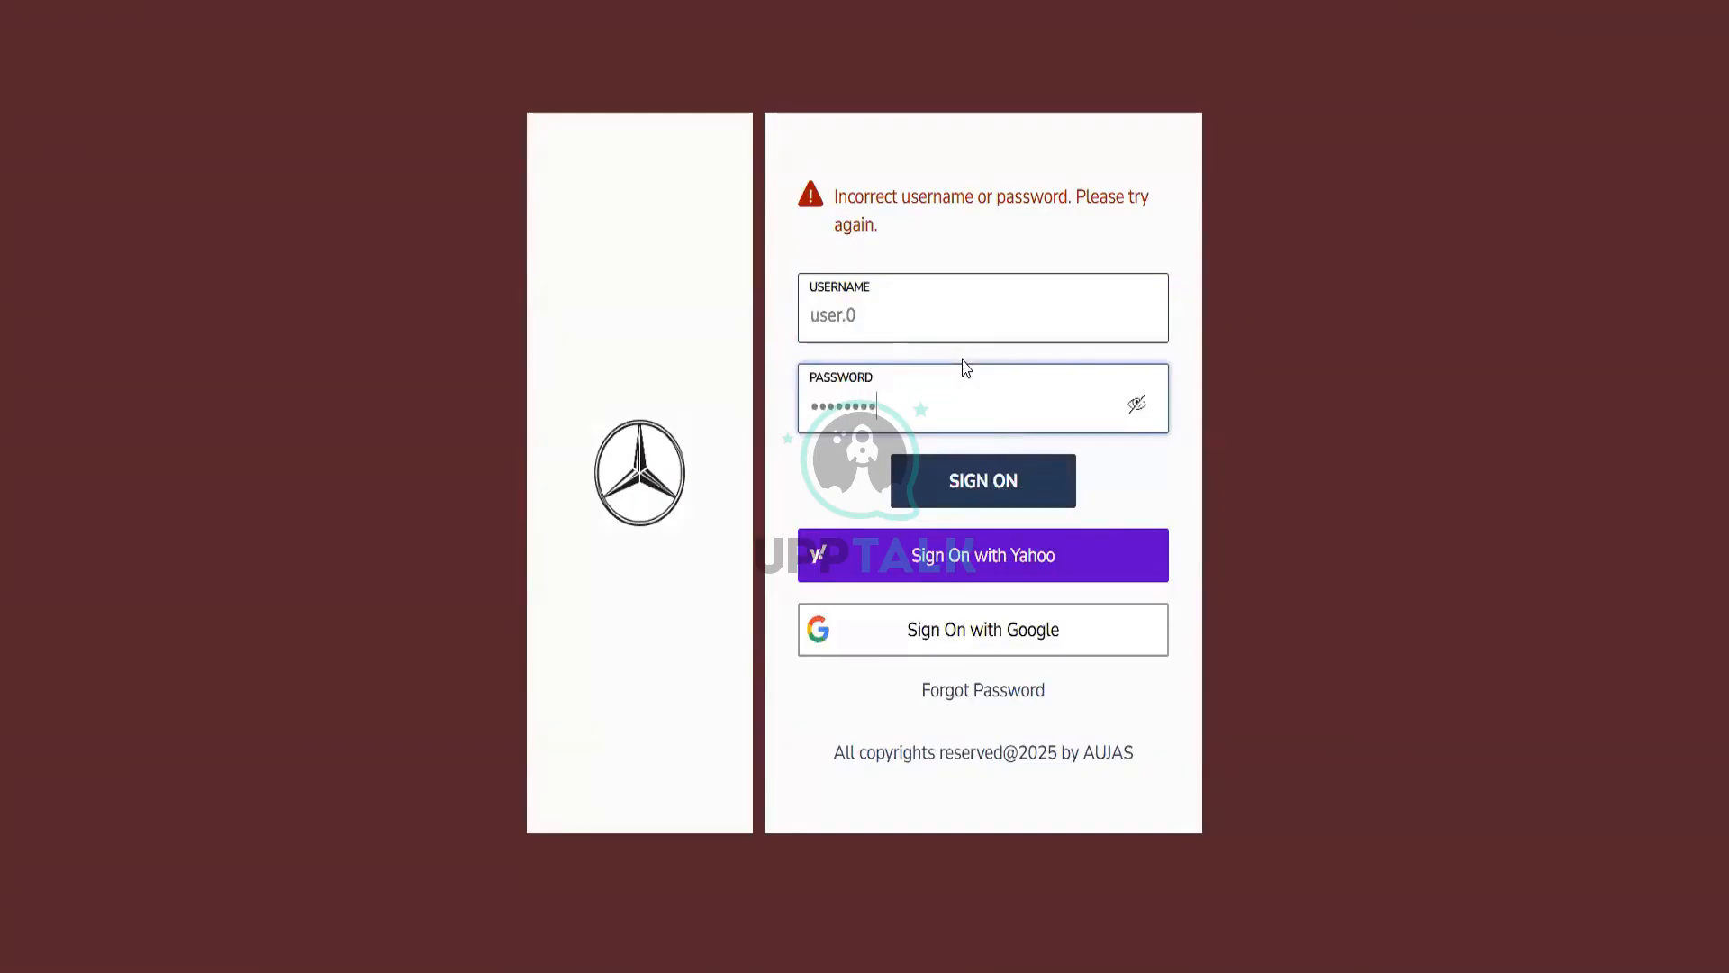
{"action": "key", "text": "Return"}
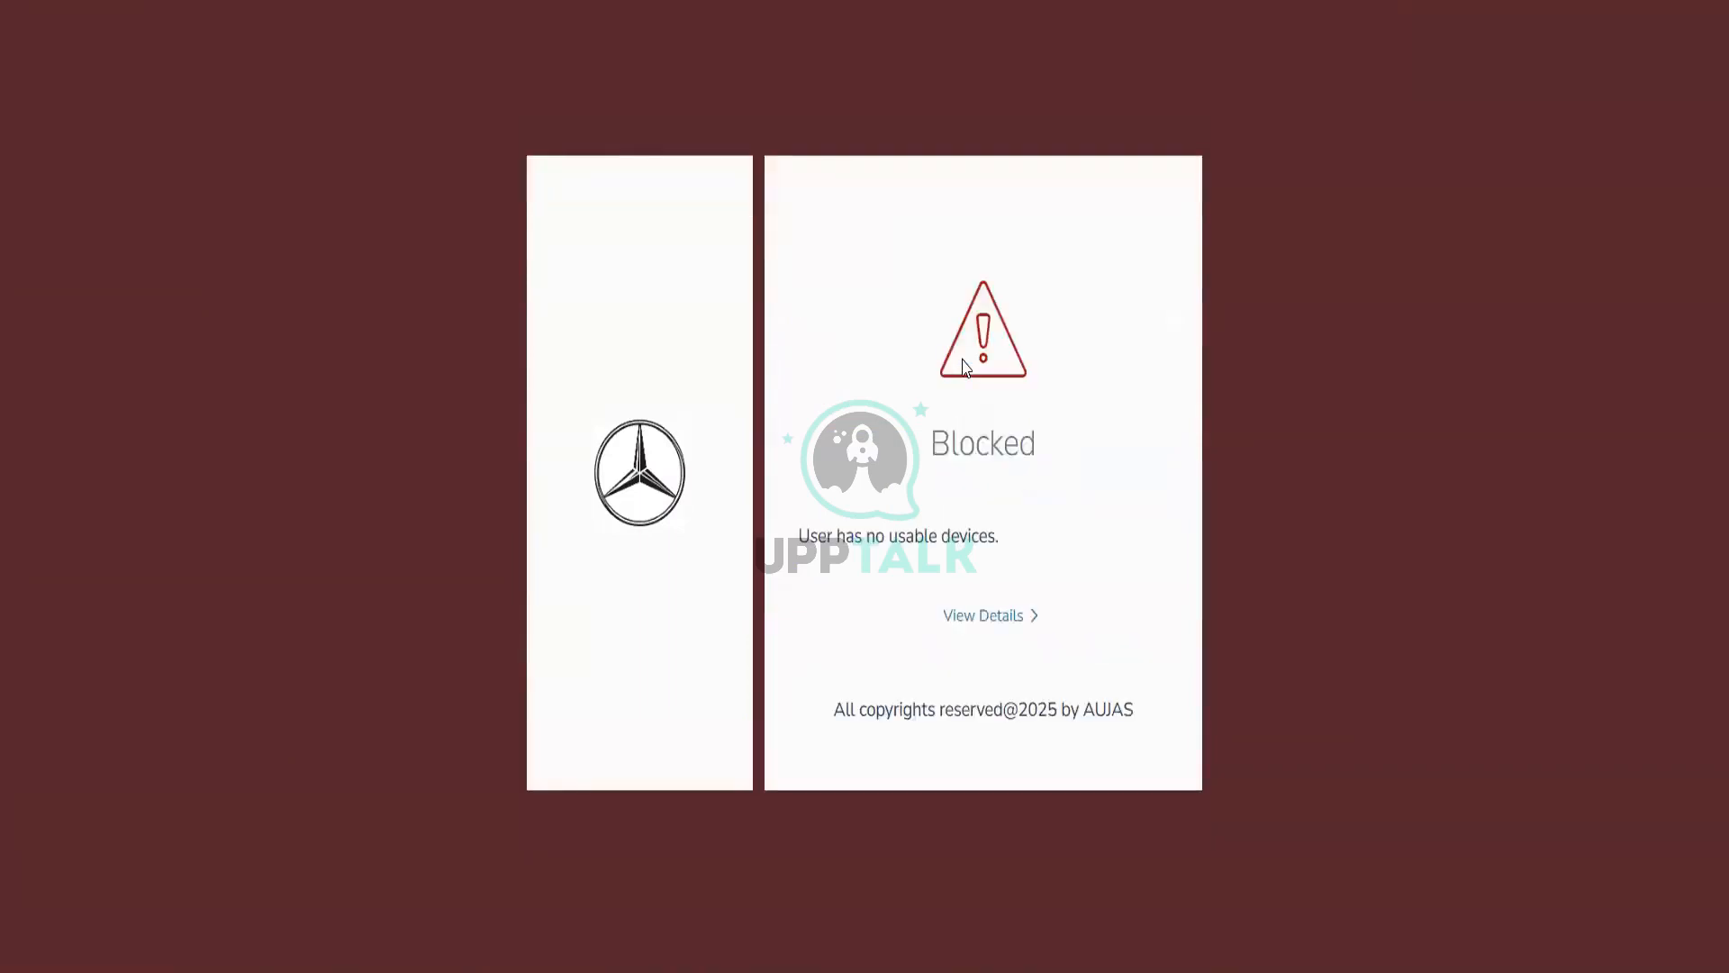
{"action": "left_click", "coordinate": [1026, 618]}
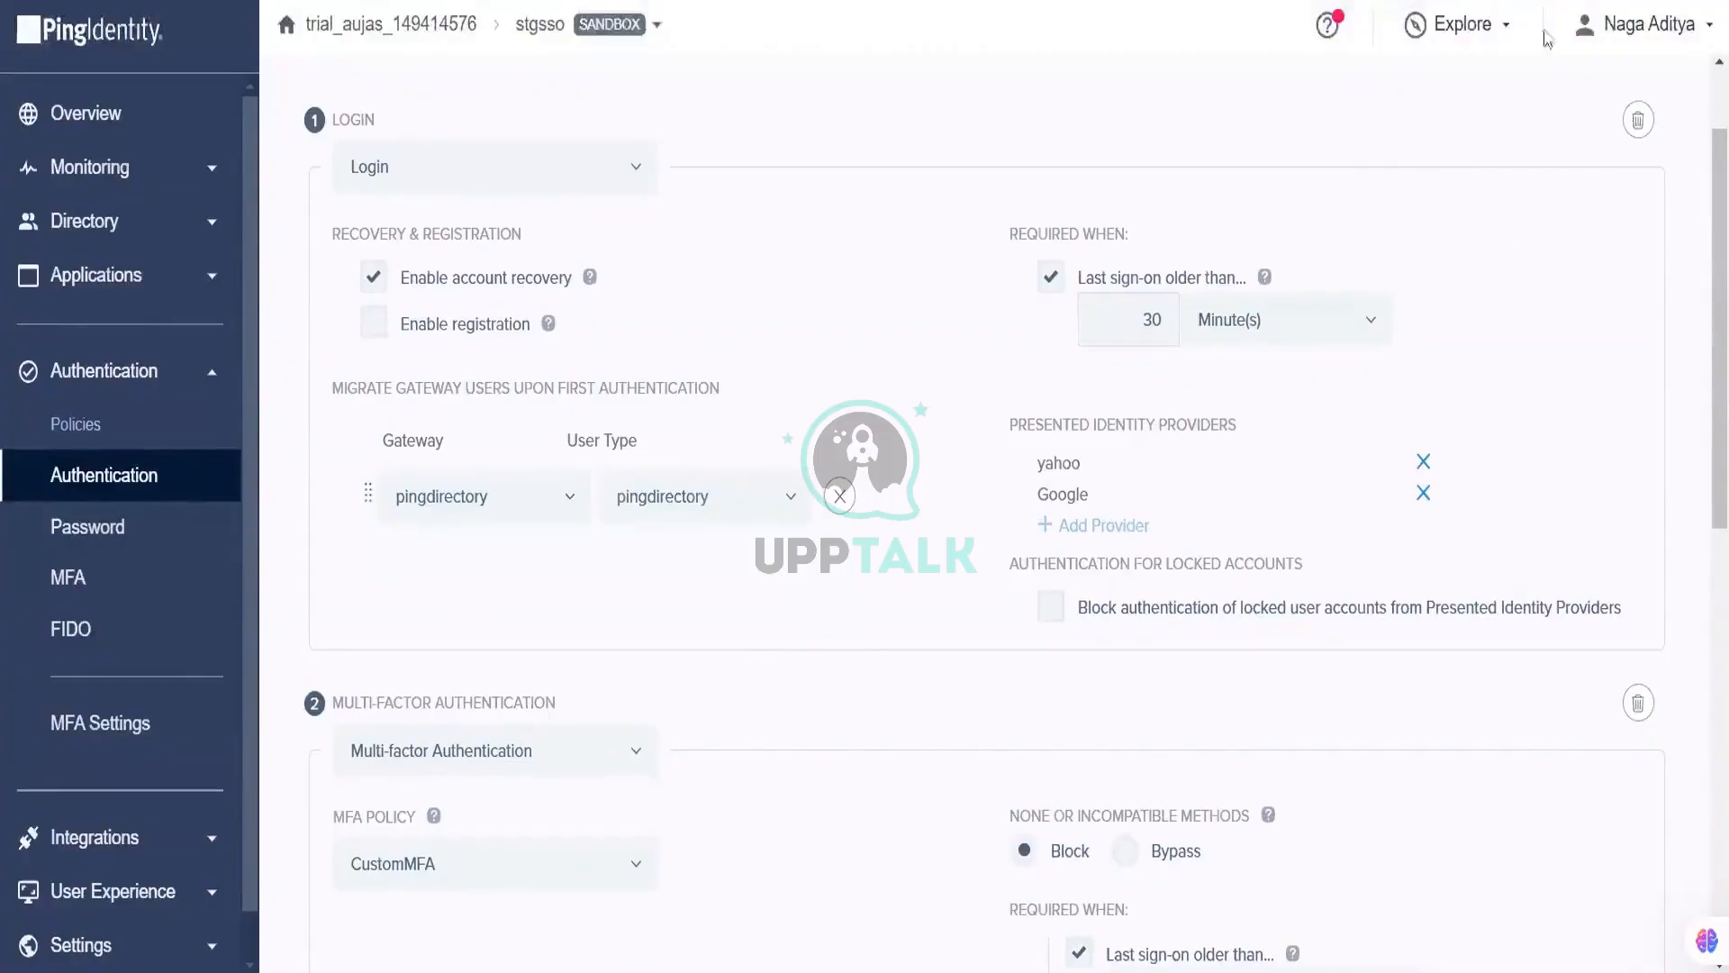
Step: Select the Self Service myaccount URL on line 10 of the notes and return to the Login window
{"action": "left_click", "coordinate": [1503, 33]}
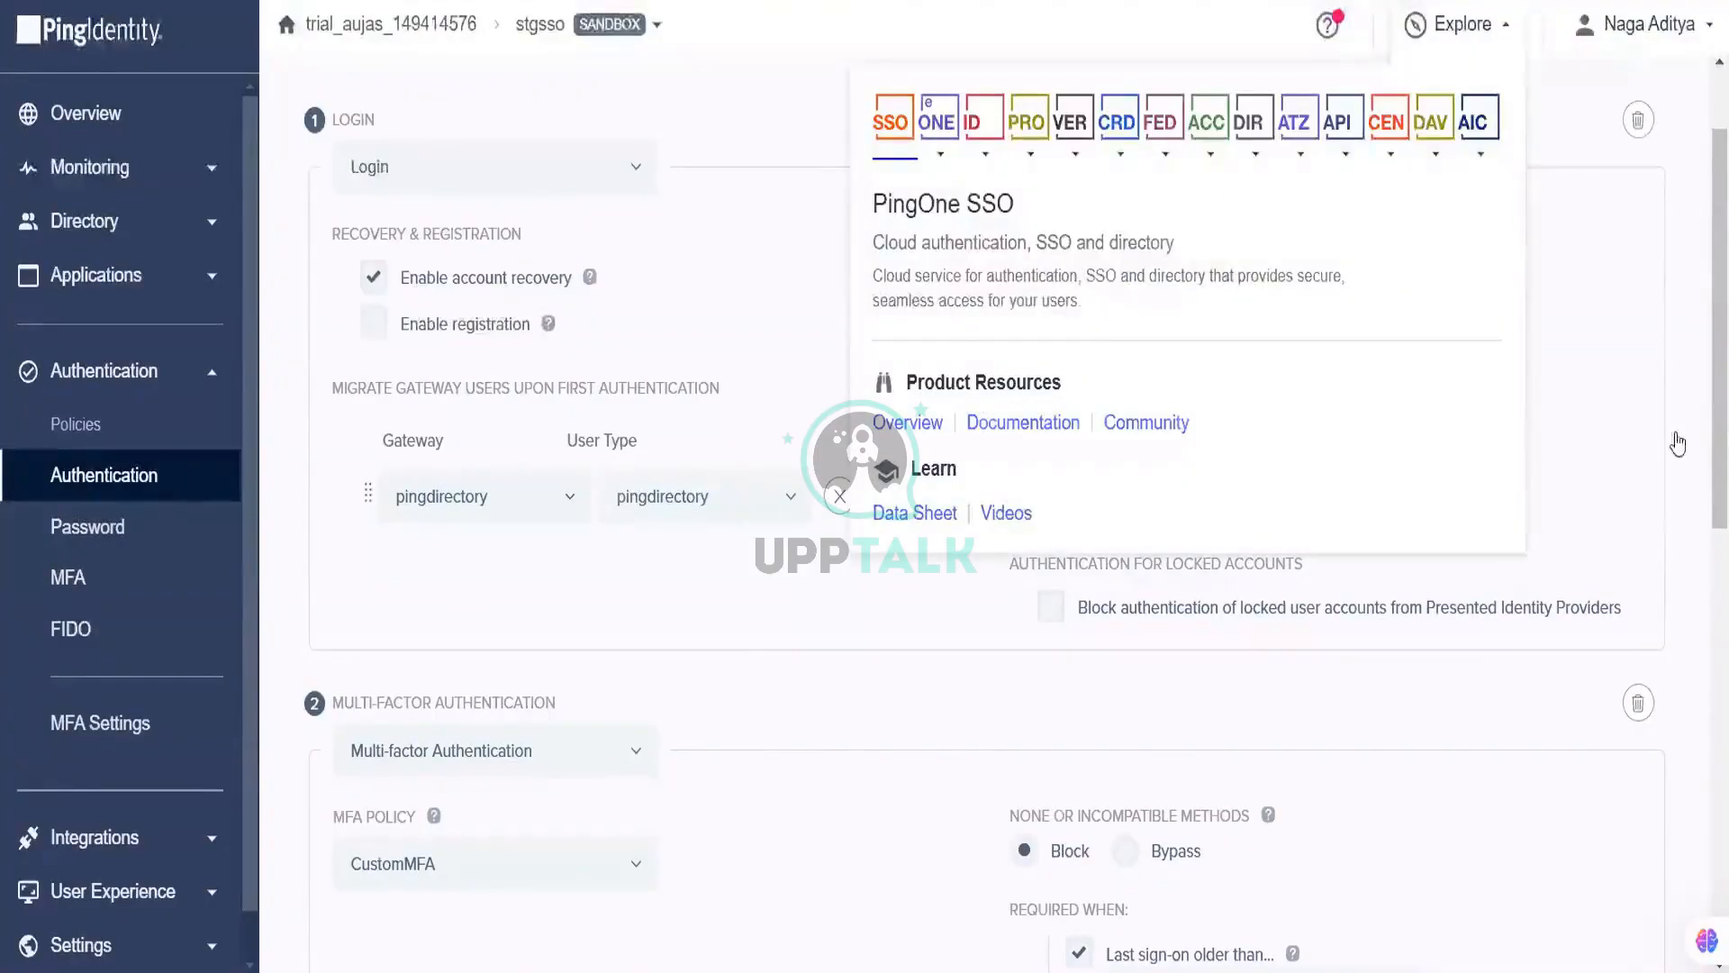
{"action": "mouse_move", "coordinate": [1016, 971]}
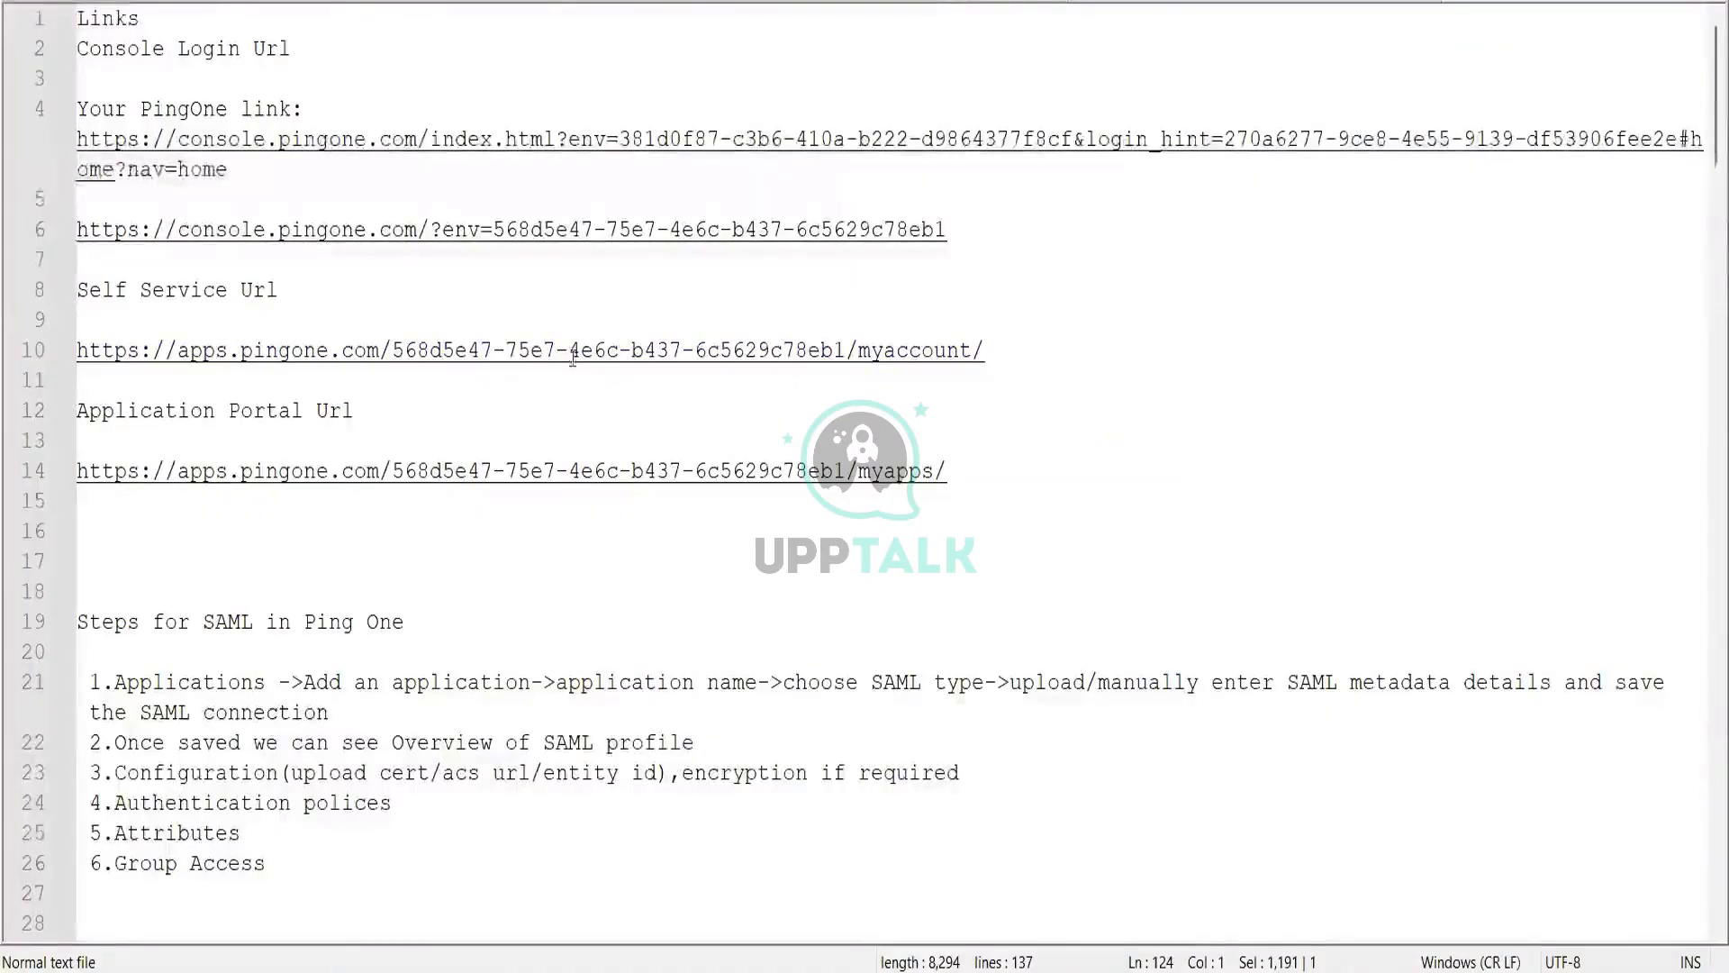
{"action": "left_click_drag", "start_coordinate": [989, 351], "coordinate": [52, 372]}
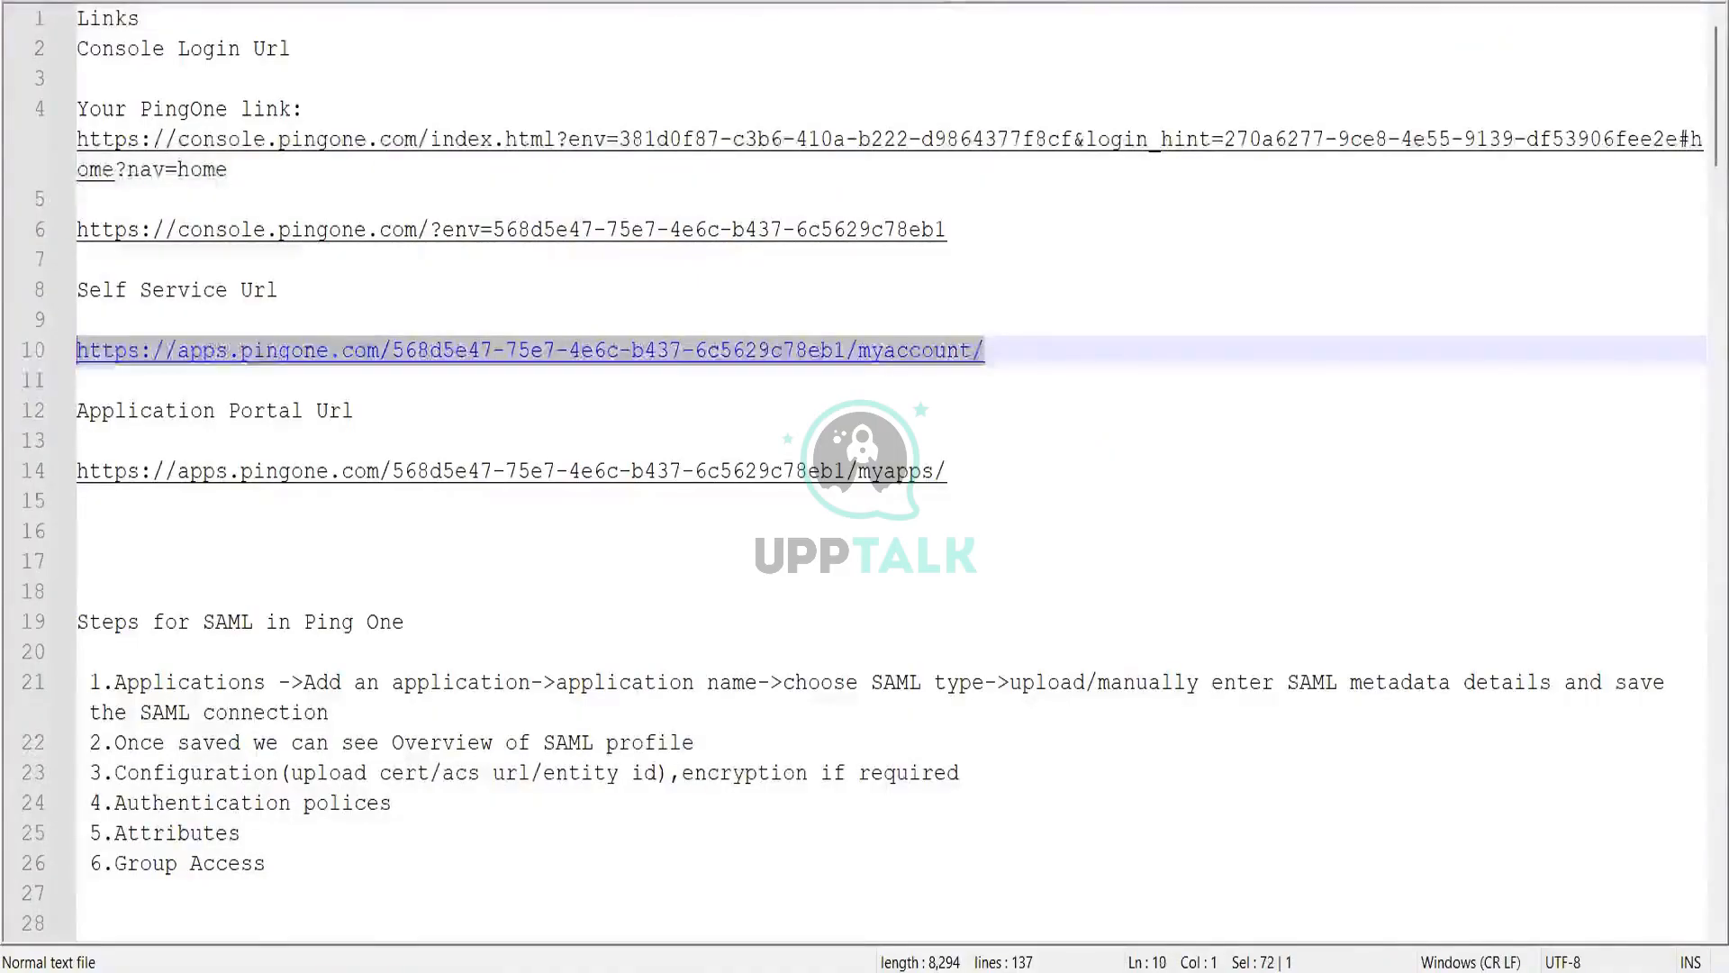
{"action": "mouse_move", "coordinate": [619, 972]}
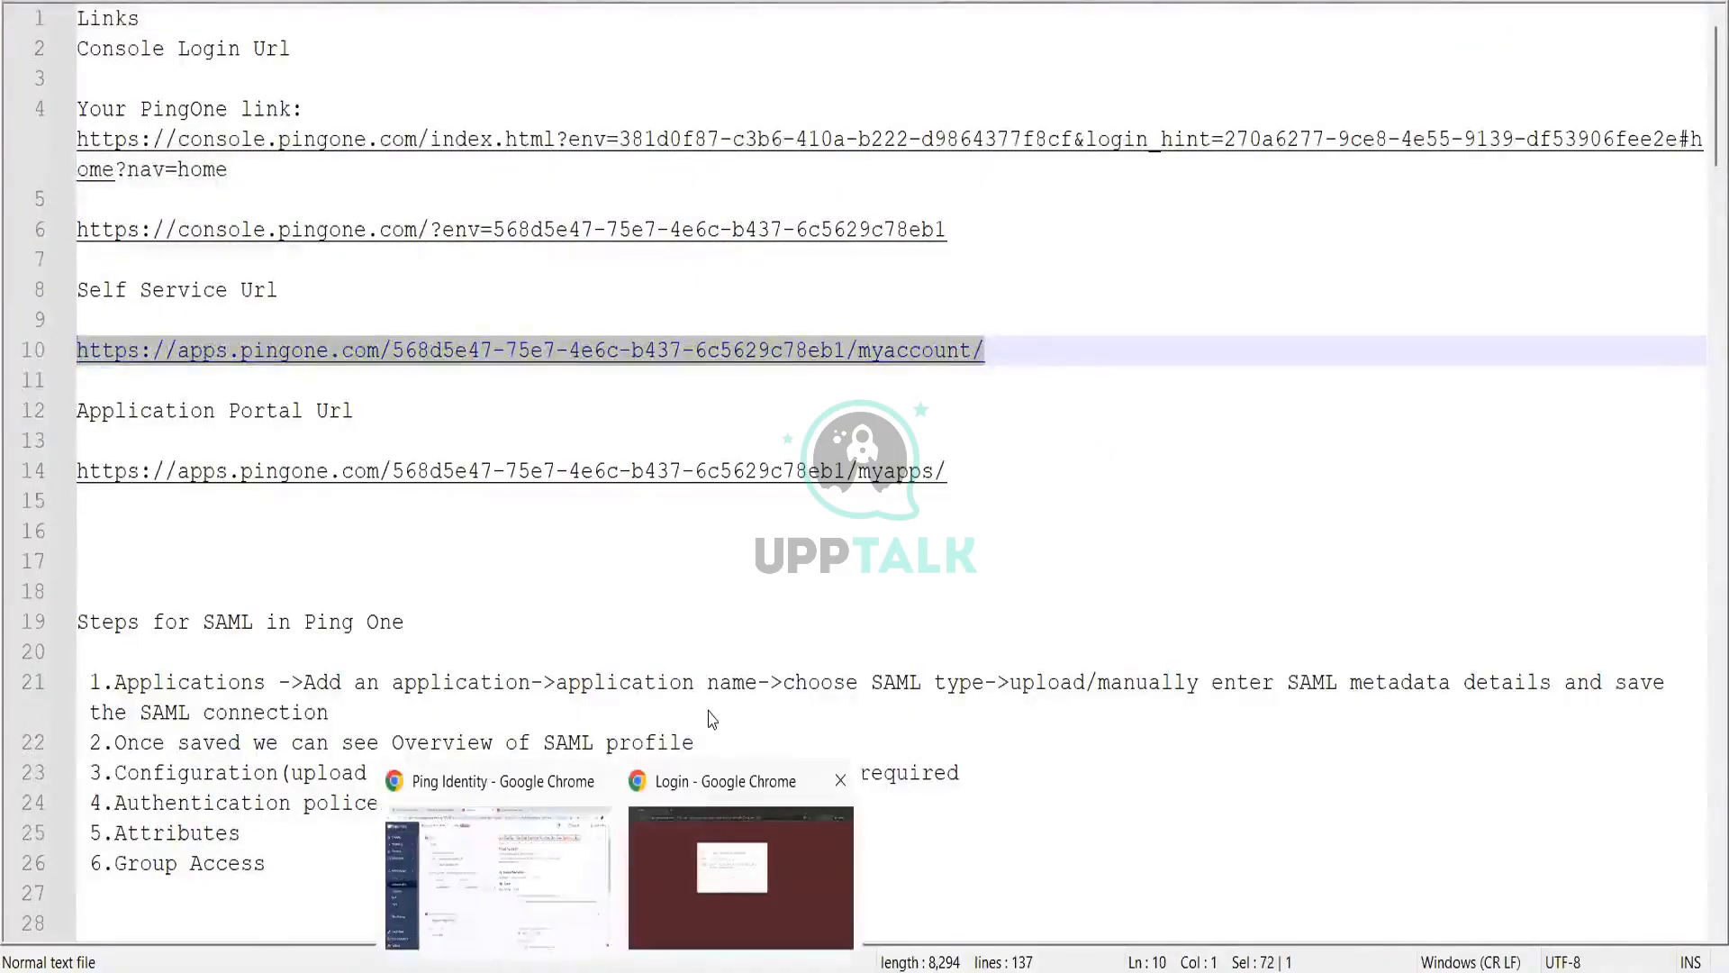
{"action": "left_click", "coordinate": [741, 865]}
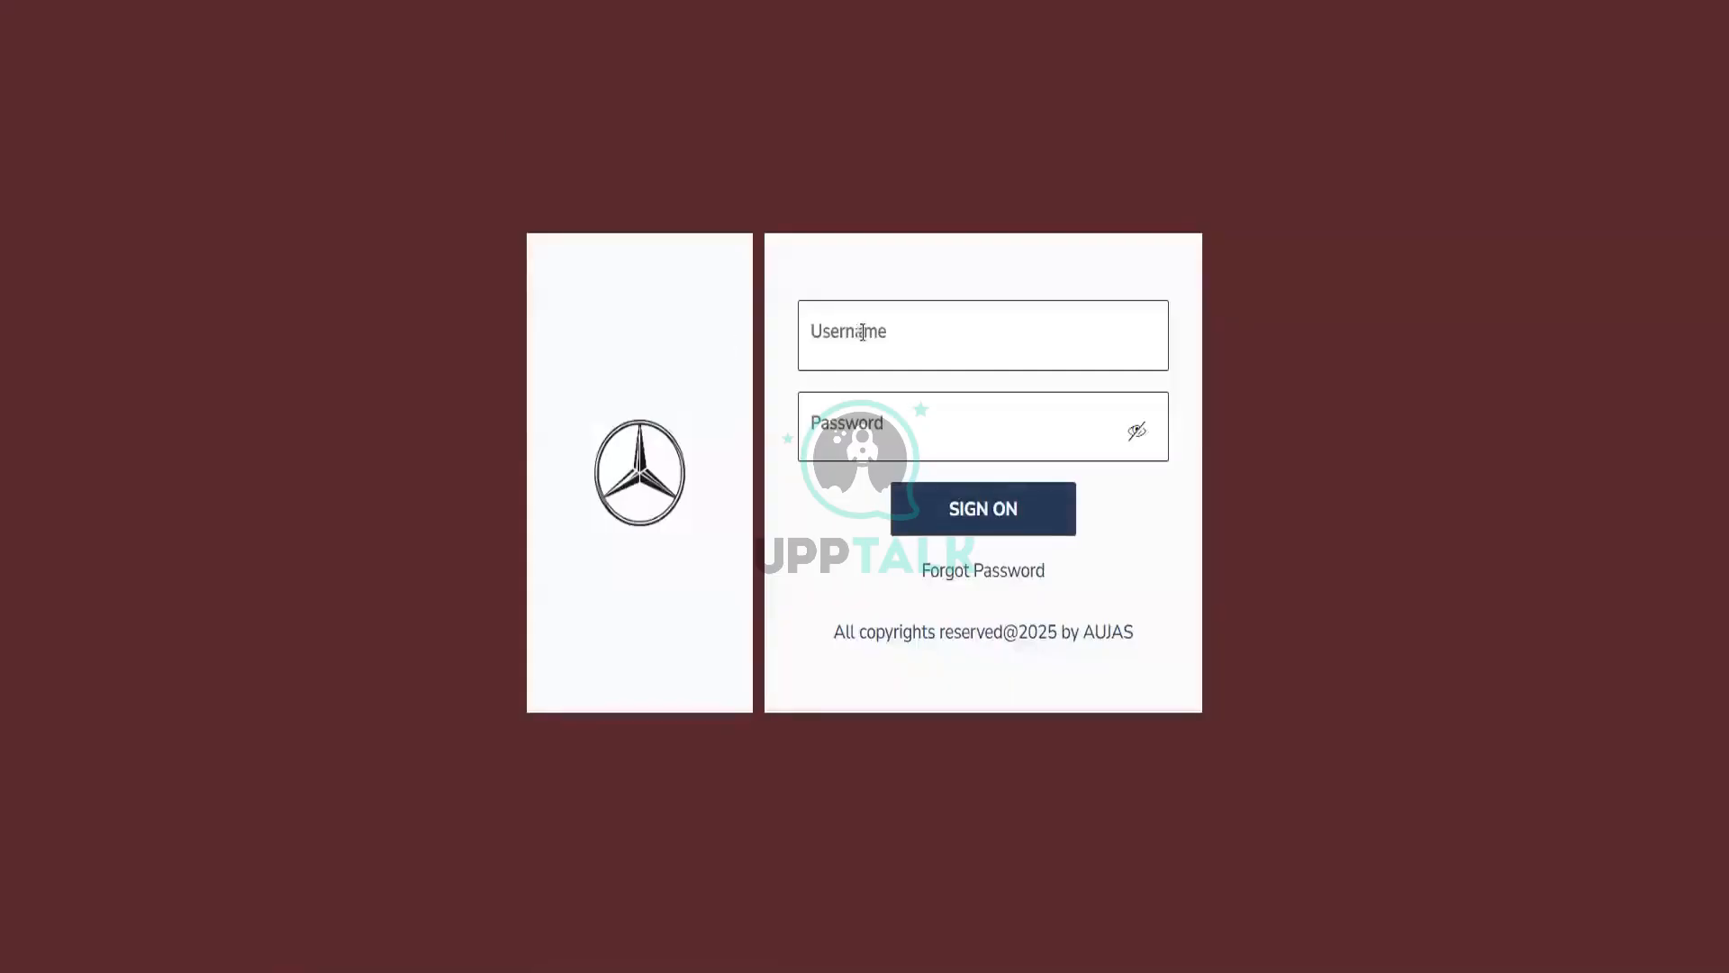
Step: Sign in to the self-service portal using the saved username suggestion and the user's password
{"action": "left_click", "coordinate": [863, 335]}
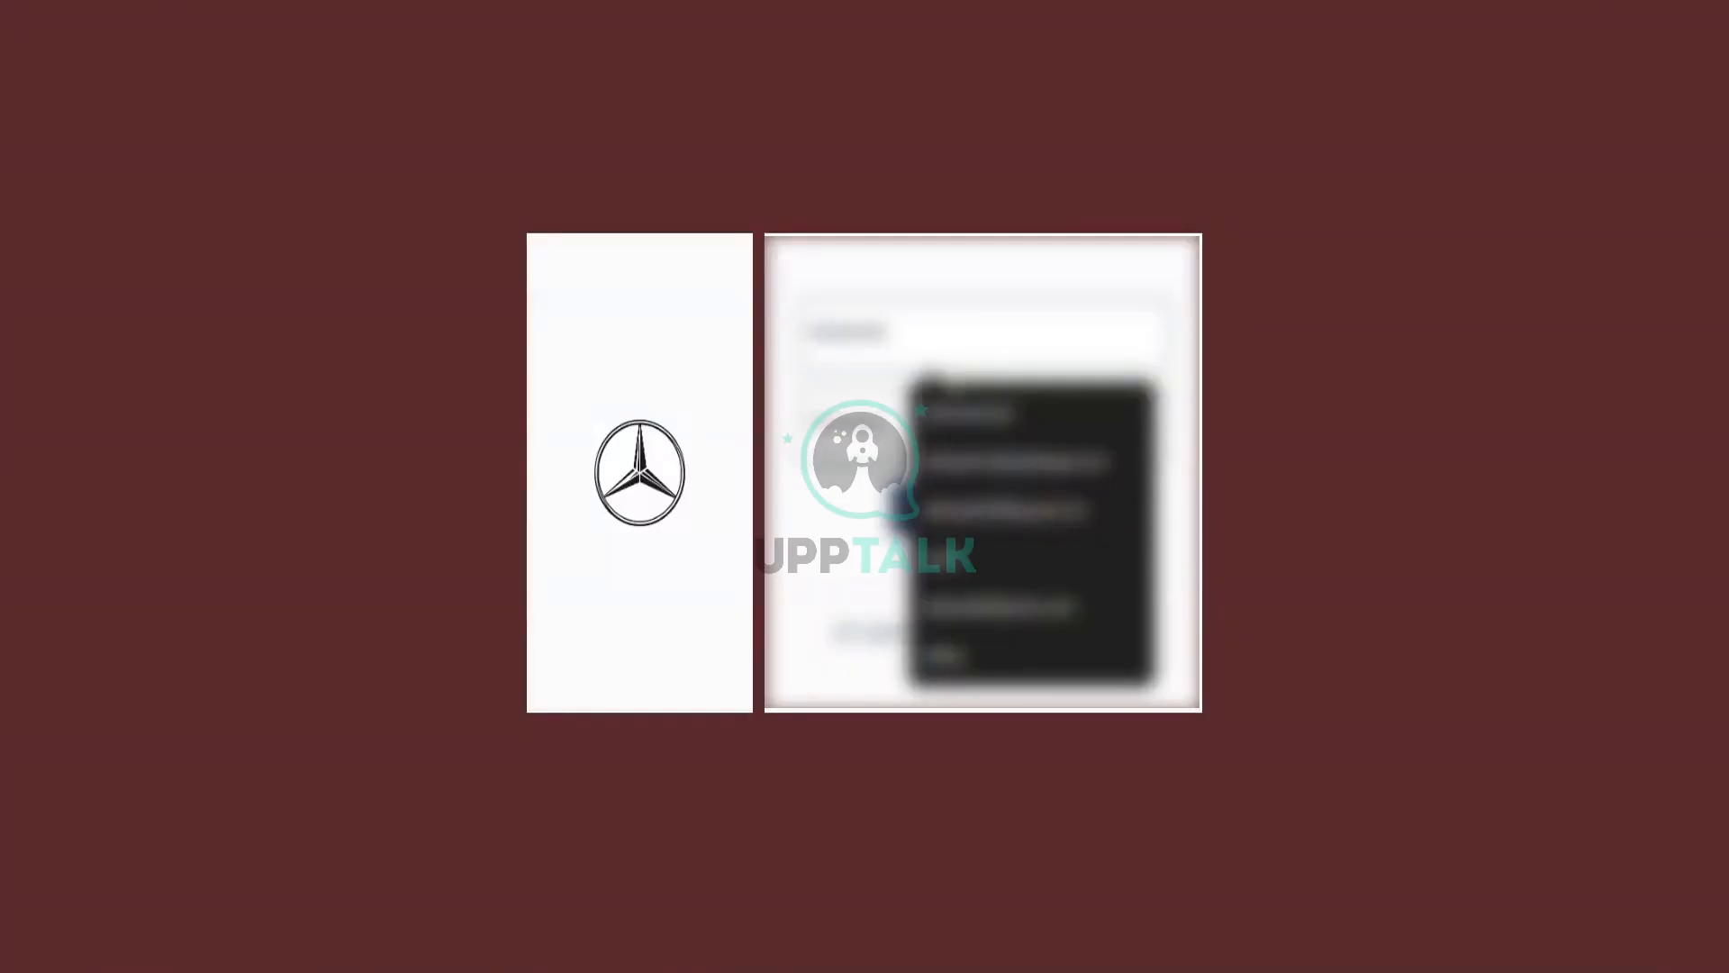
{"action": "left_click", "coordinate": [992, 564]}
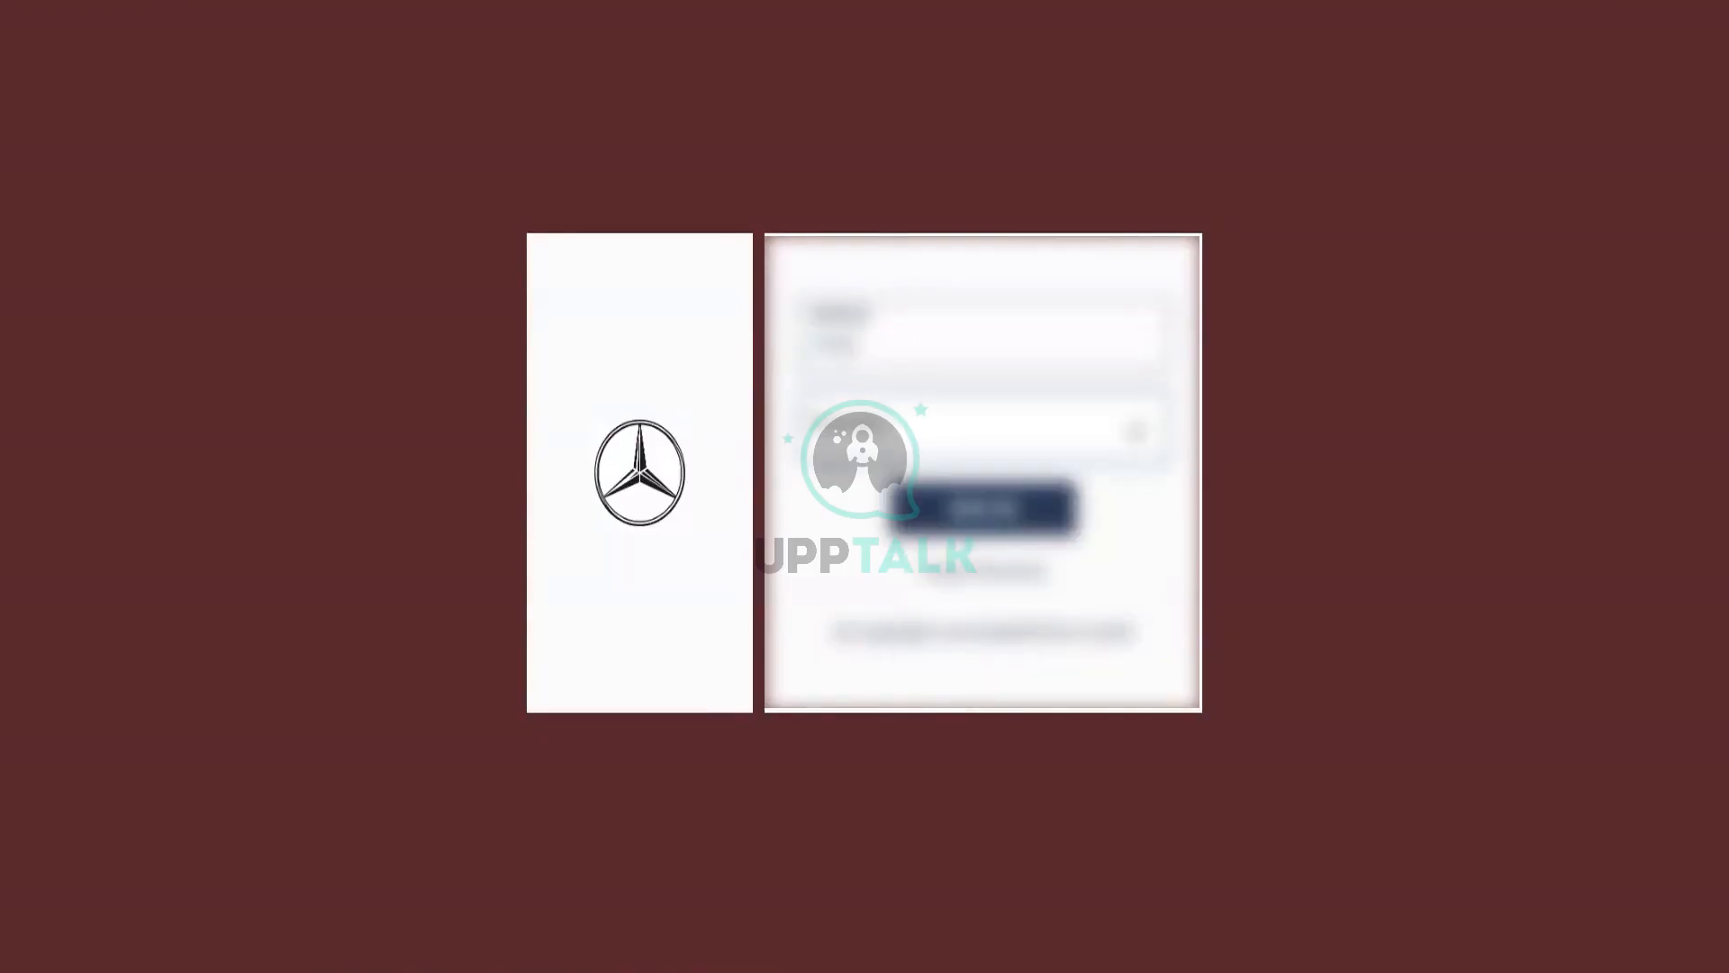
{"action": "left_click", "coordinate": [973, 433]}
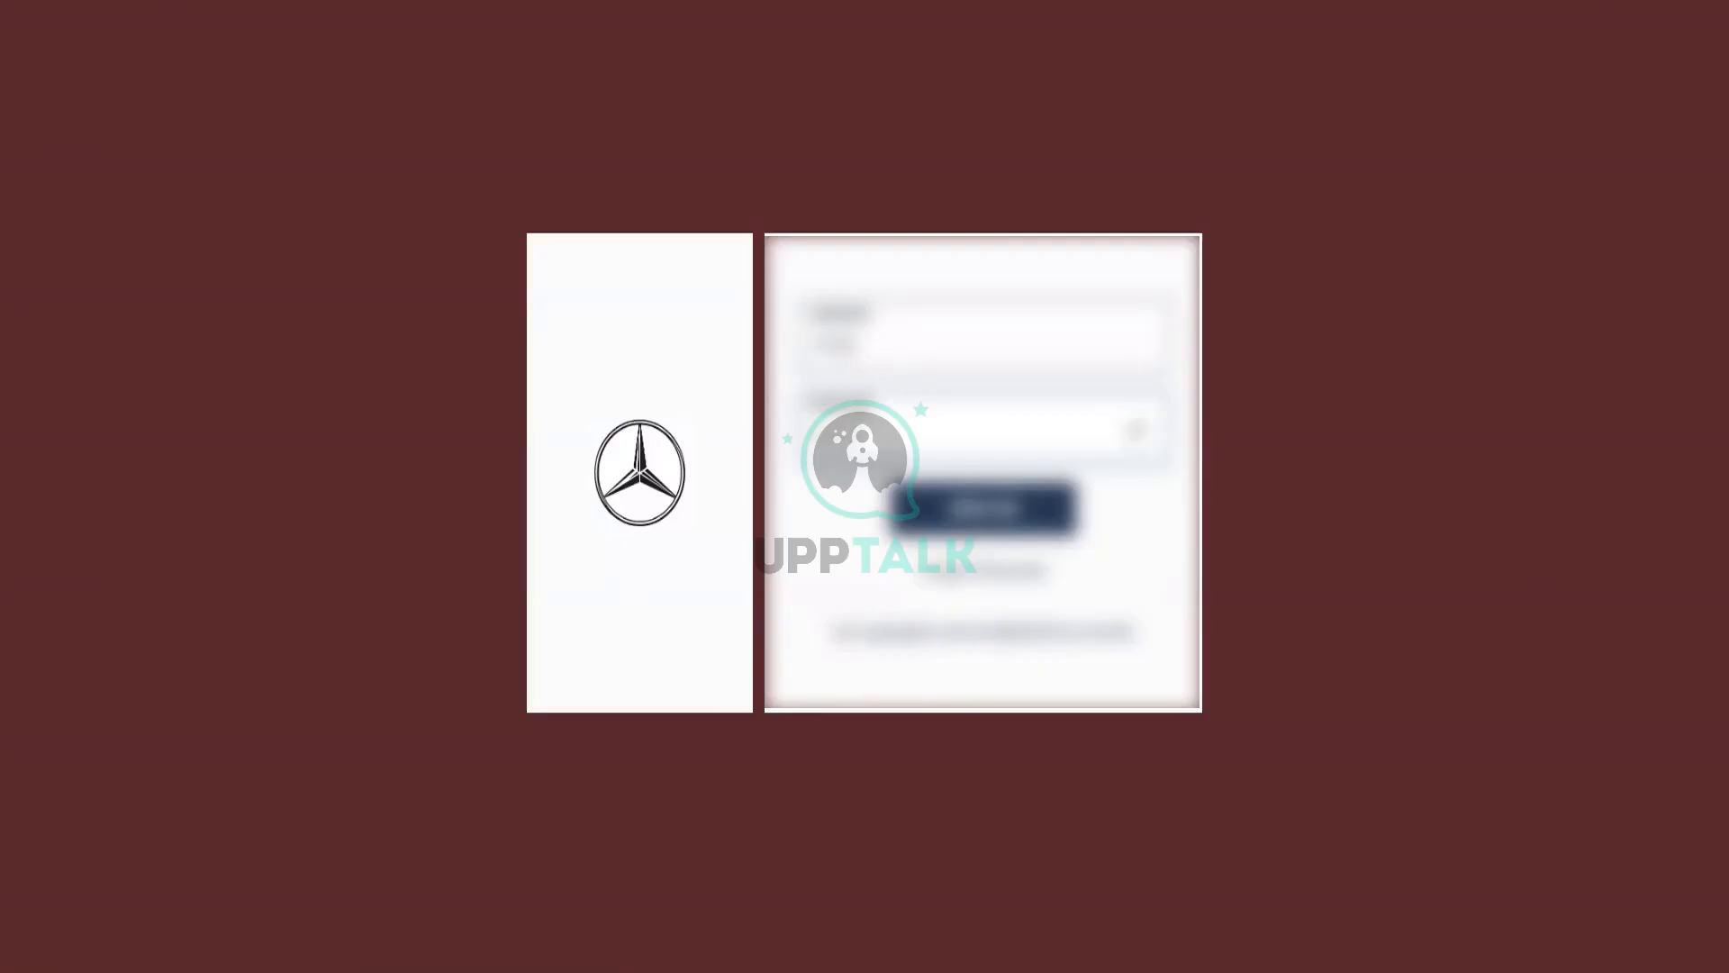
{"action": "key", "text": "Return"}
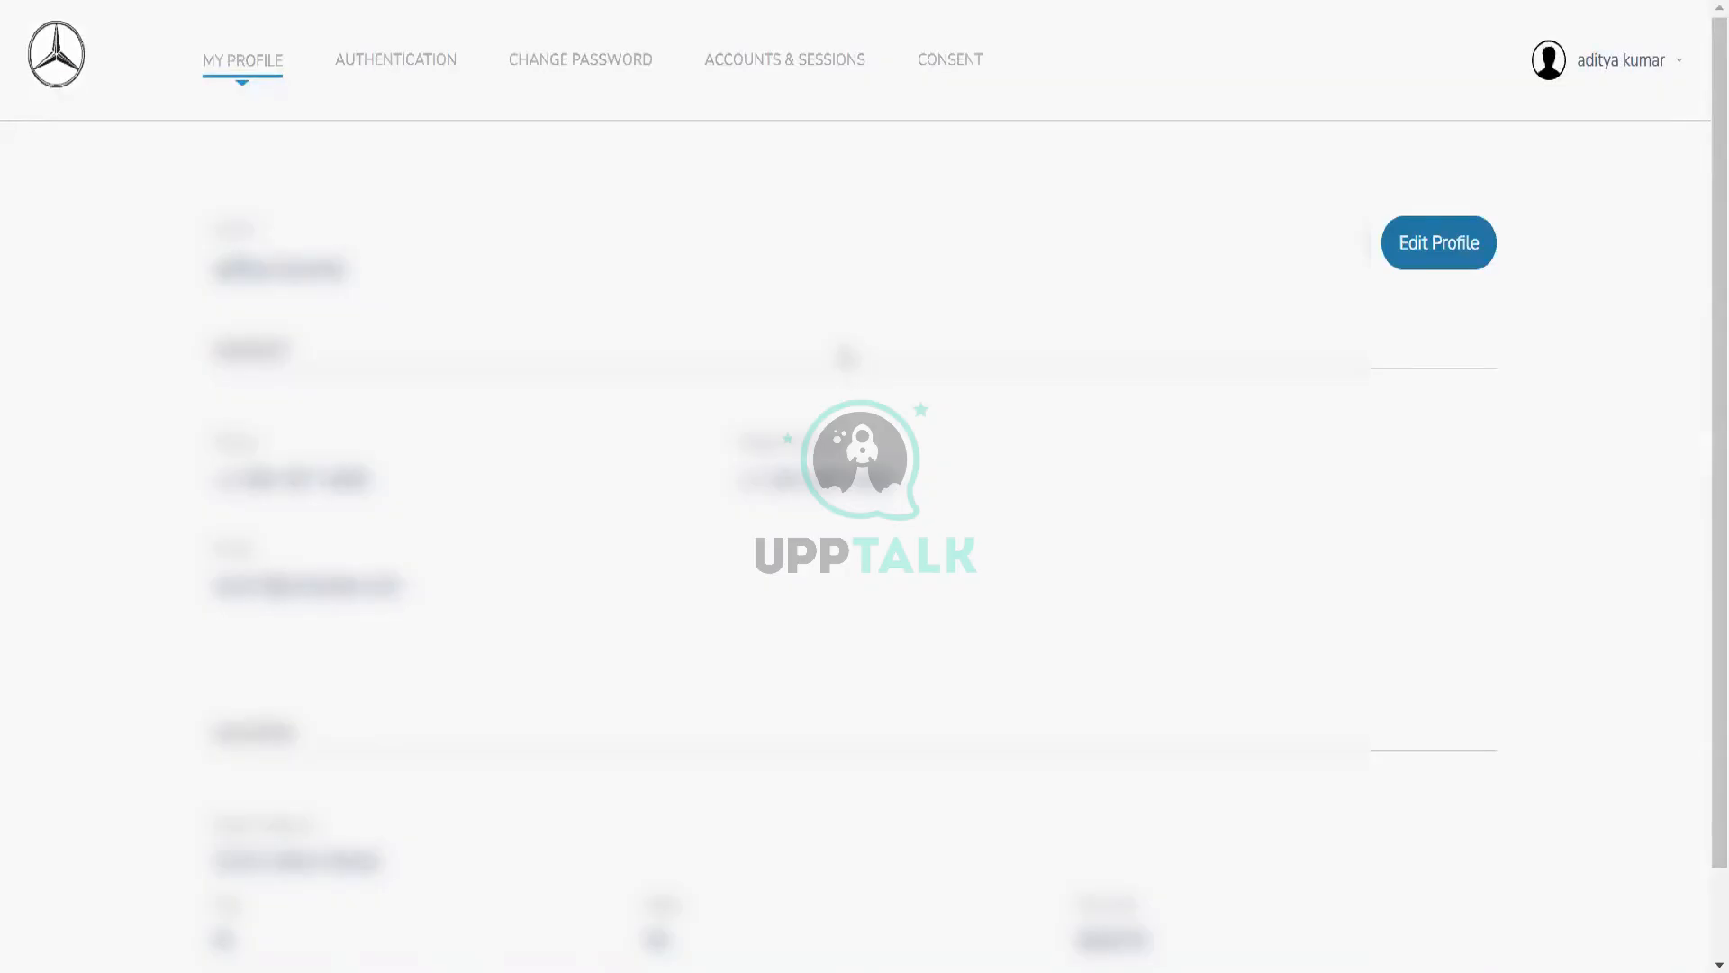
Step: On the Authentication tab, try adding a Passkey method and cancel the Windows passkey prompt
{"action": "left_click", "coordinate": [419, 69]}
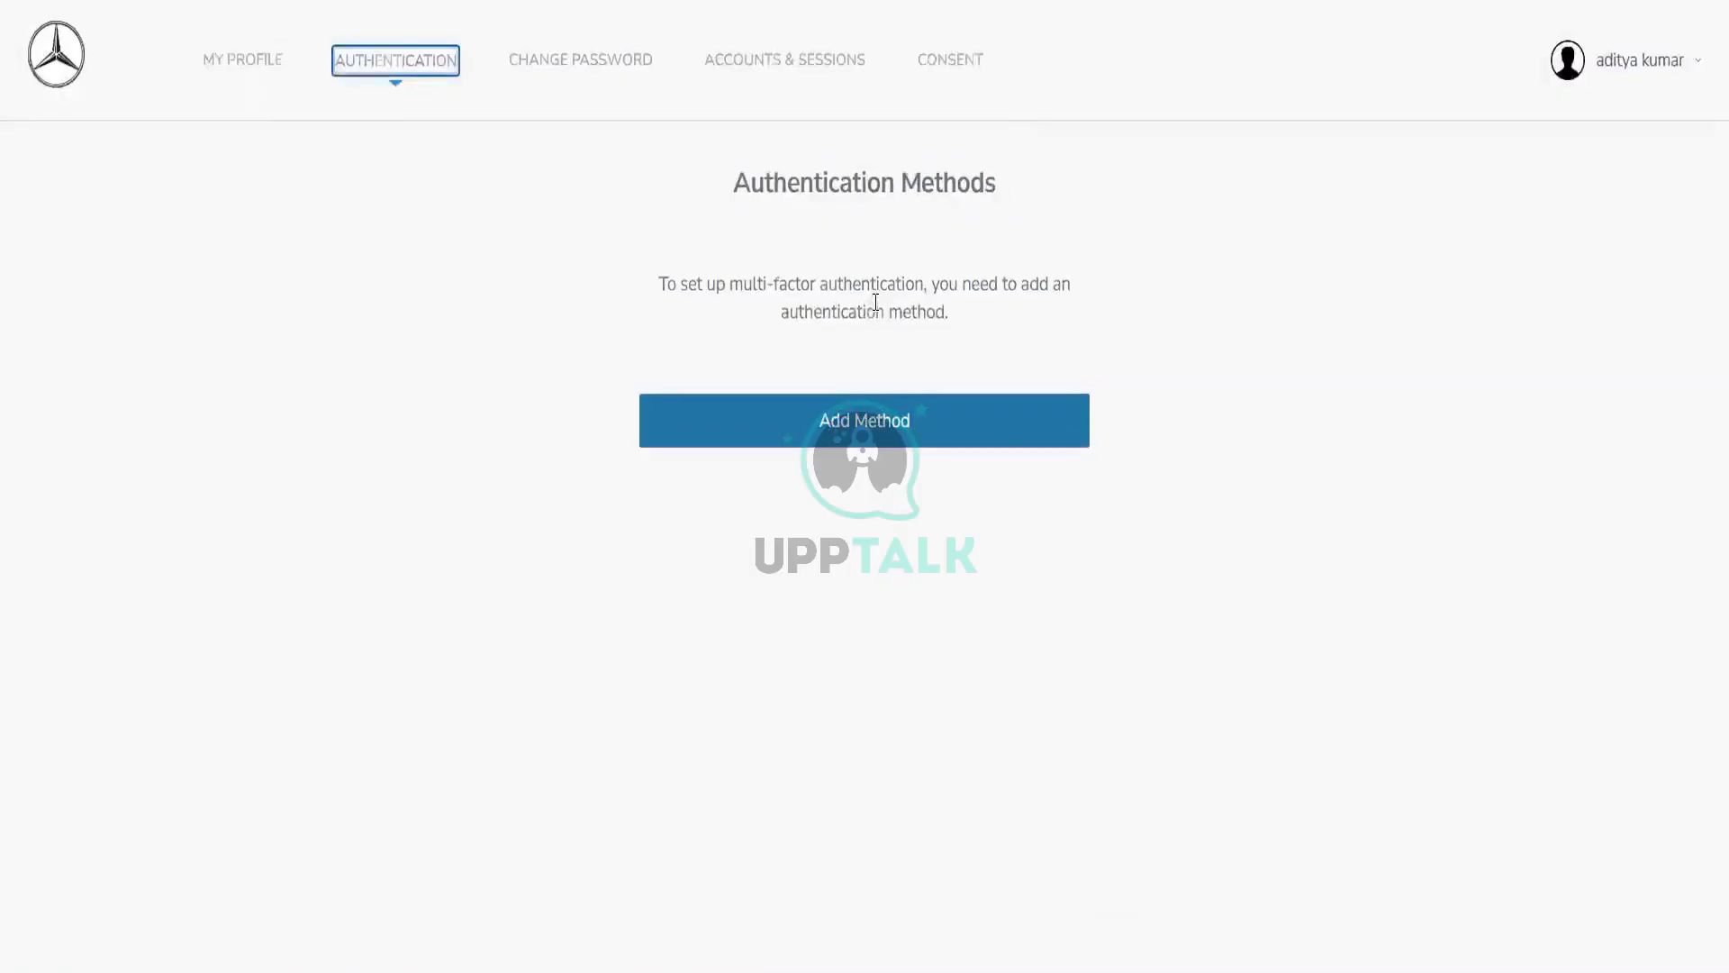
{"action": "left_click", "coordinate": [894, 418]}
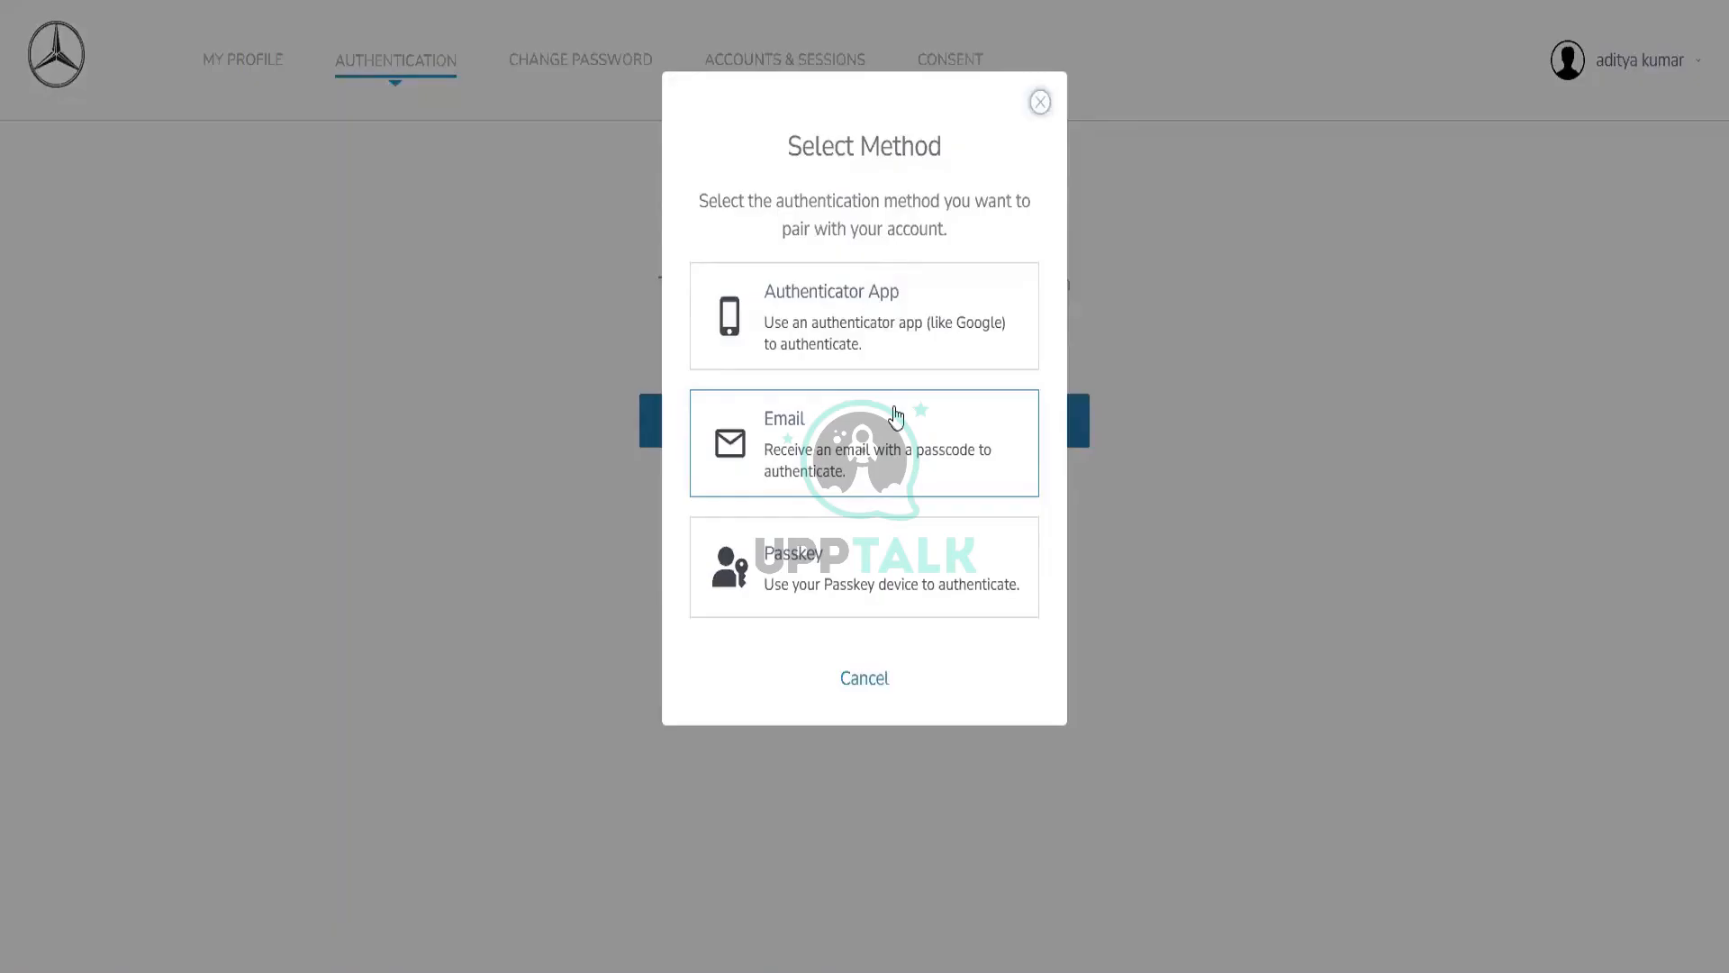
{"action": "left_click", "coordinate": [881, 574]}
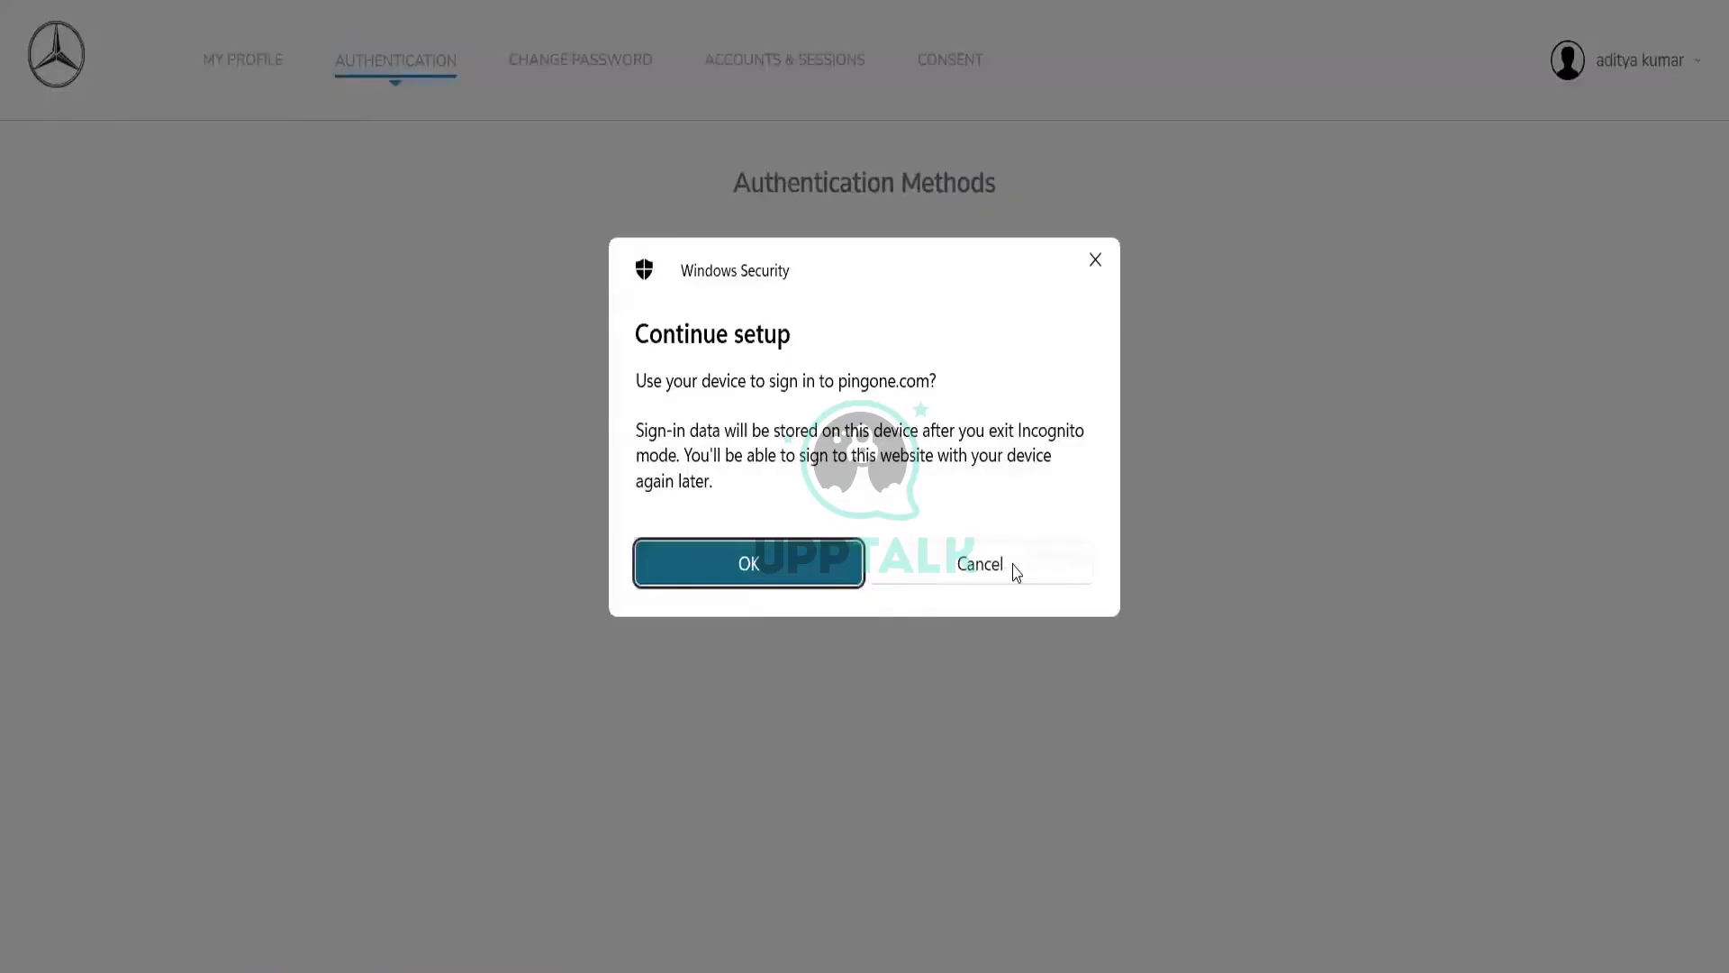
{"action": "left_click", "coordinate": [1015, 571]}
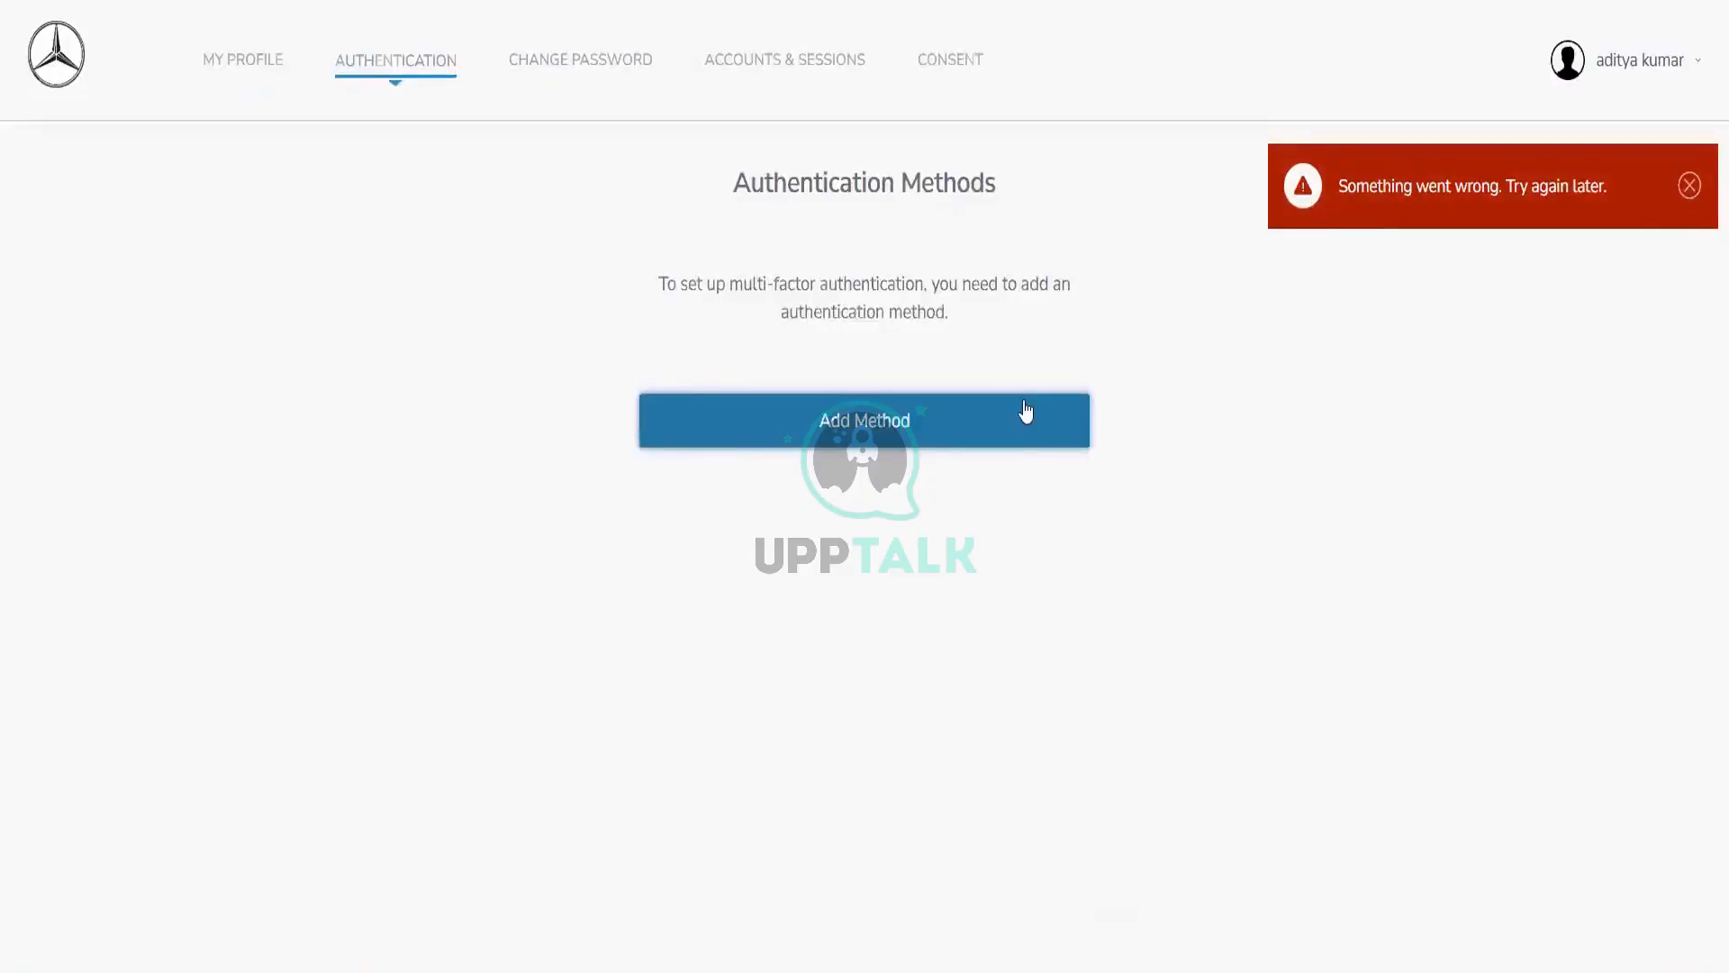
Step: Add Email as an authentication method with the saved address and submit it for pairing
{"action": "left_click", "coordinate": [1025, 411]}
{"action": "left_click", "coordinate": [1023, 410]}
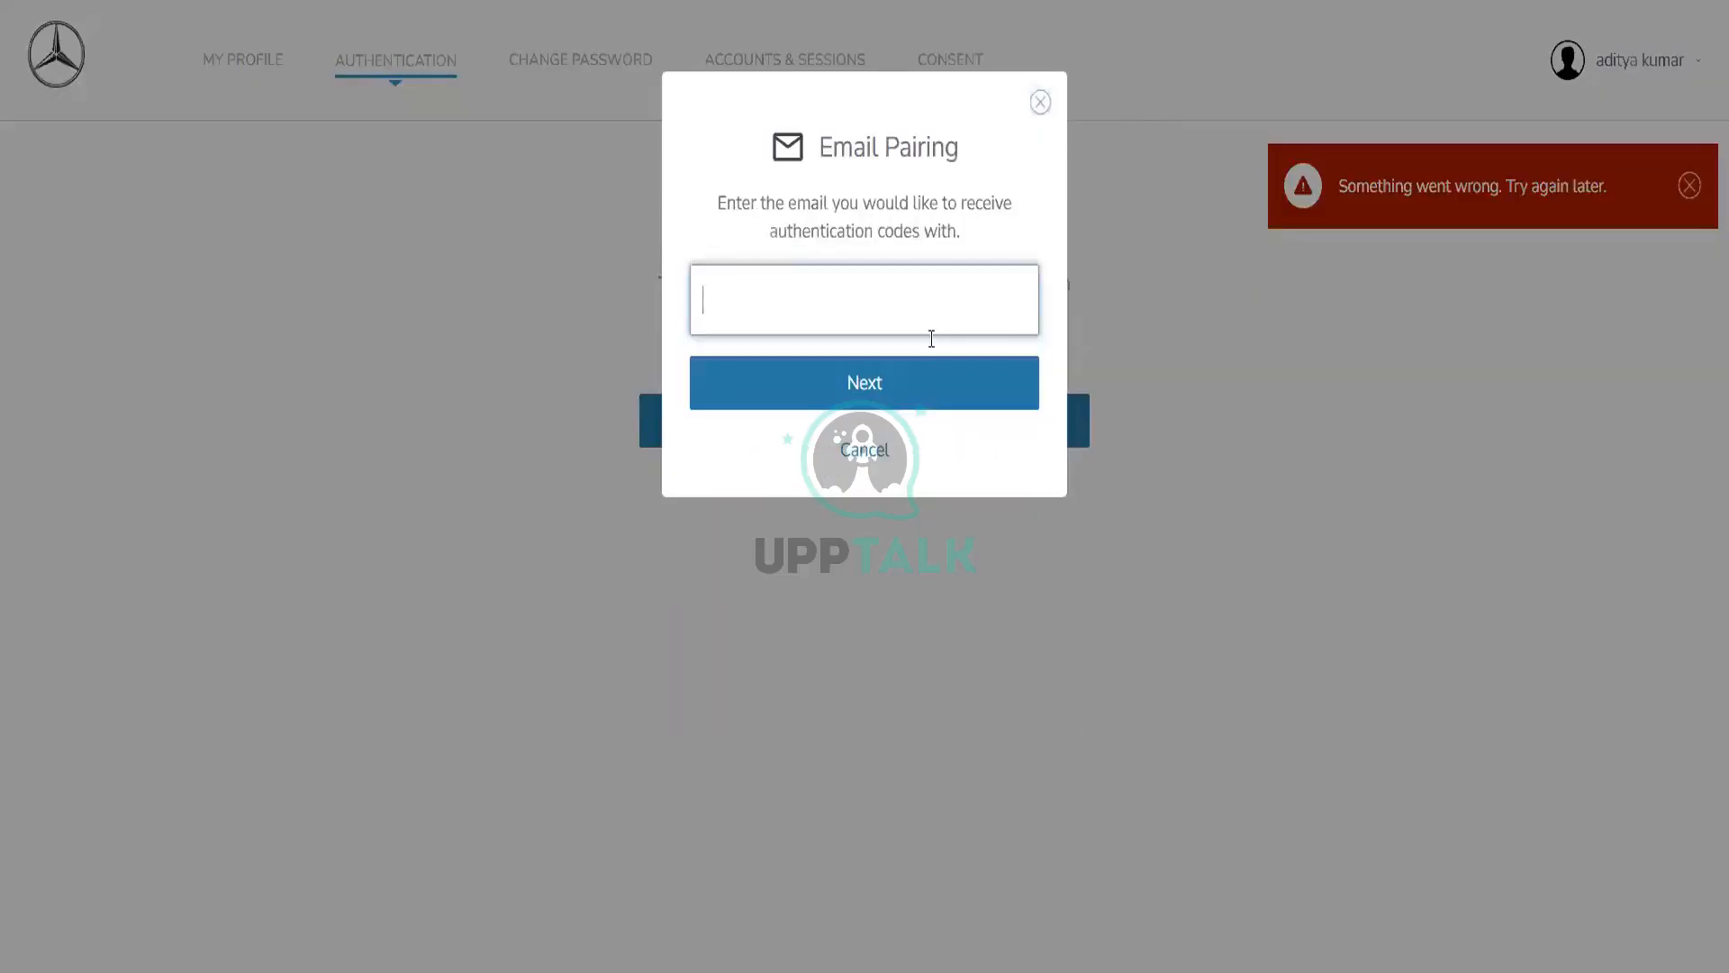
{"action": "left_click", "coordinate": [926, 292]}
{"action": "left_click", "coordinate": [928, 383]}
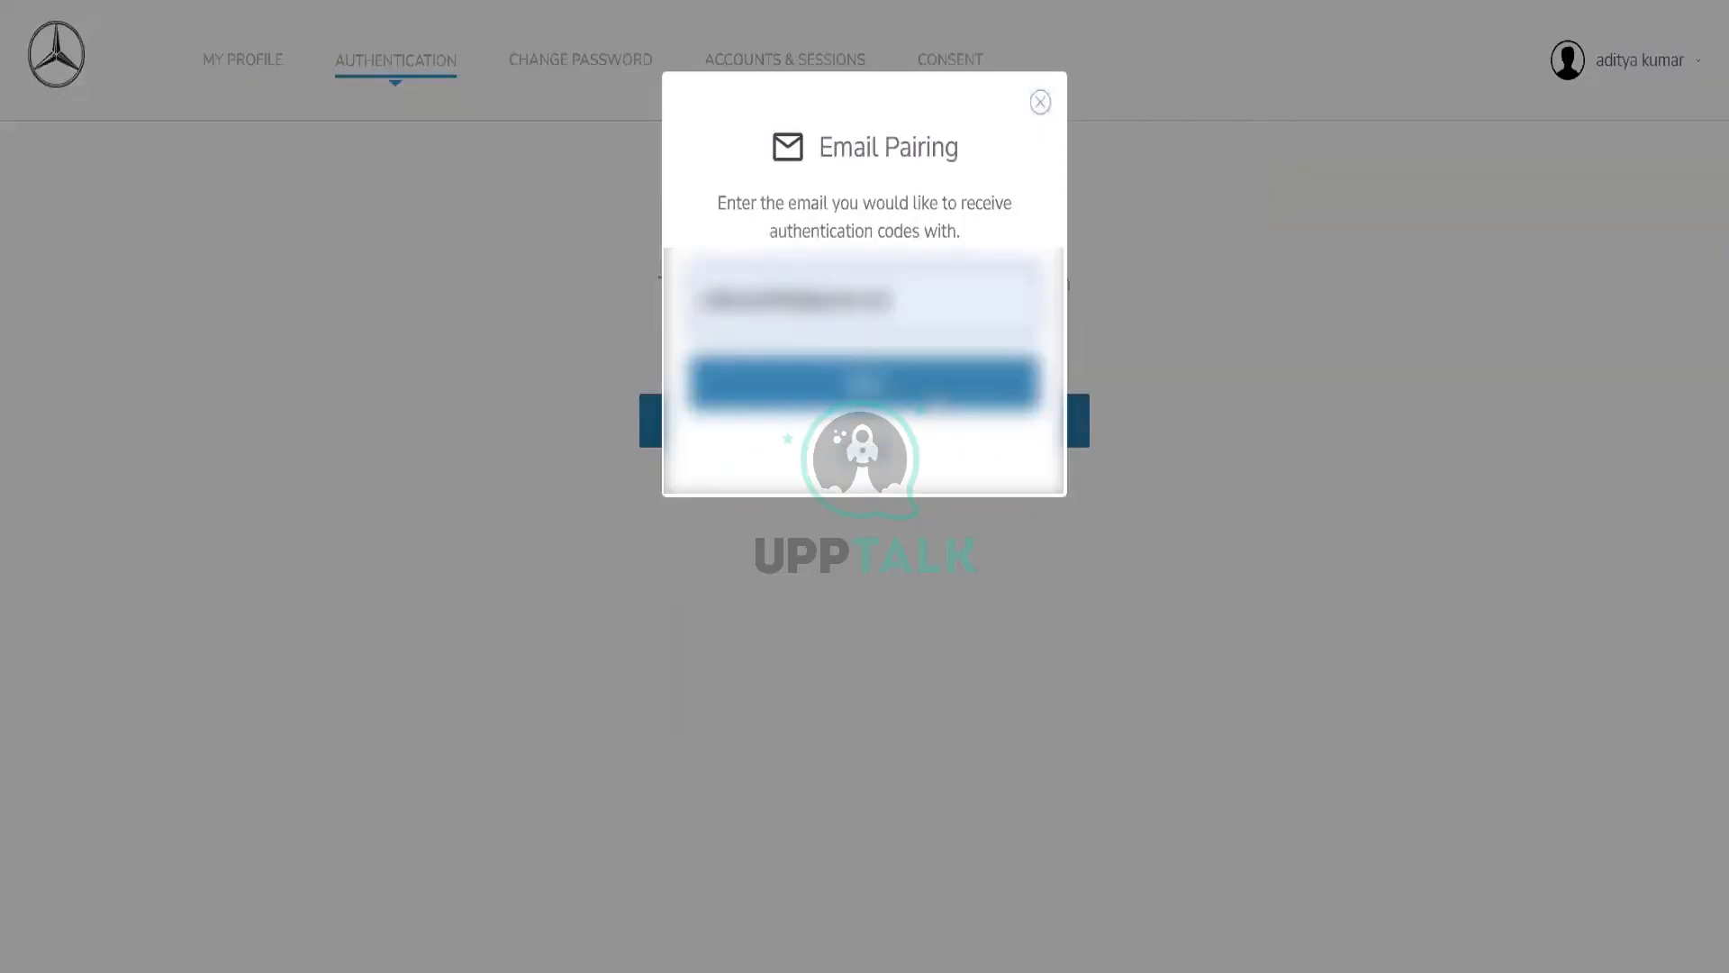
{"action": "left_click", "coordinate": [936, 387]}
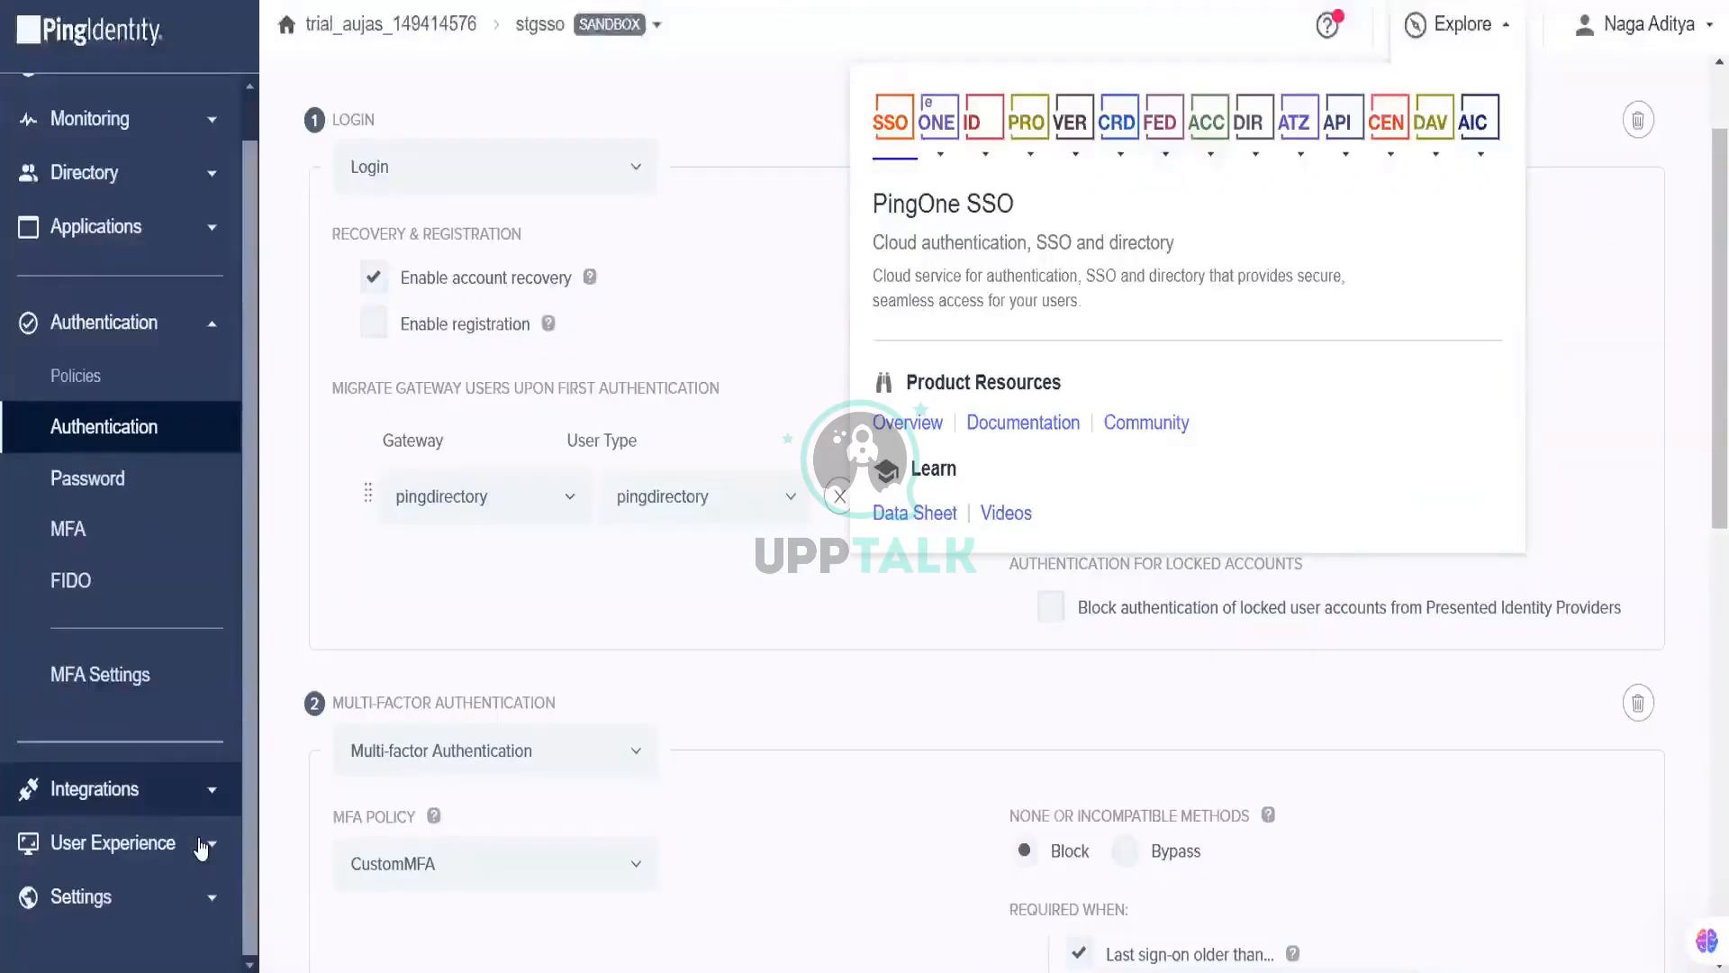
{"action": "left_click", "coordinate": [201, 521]}
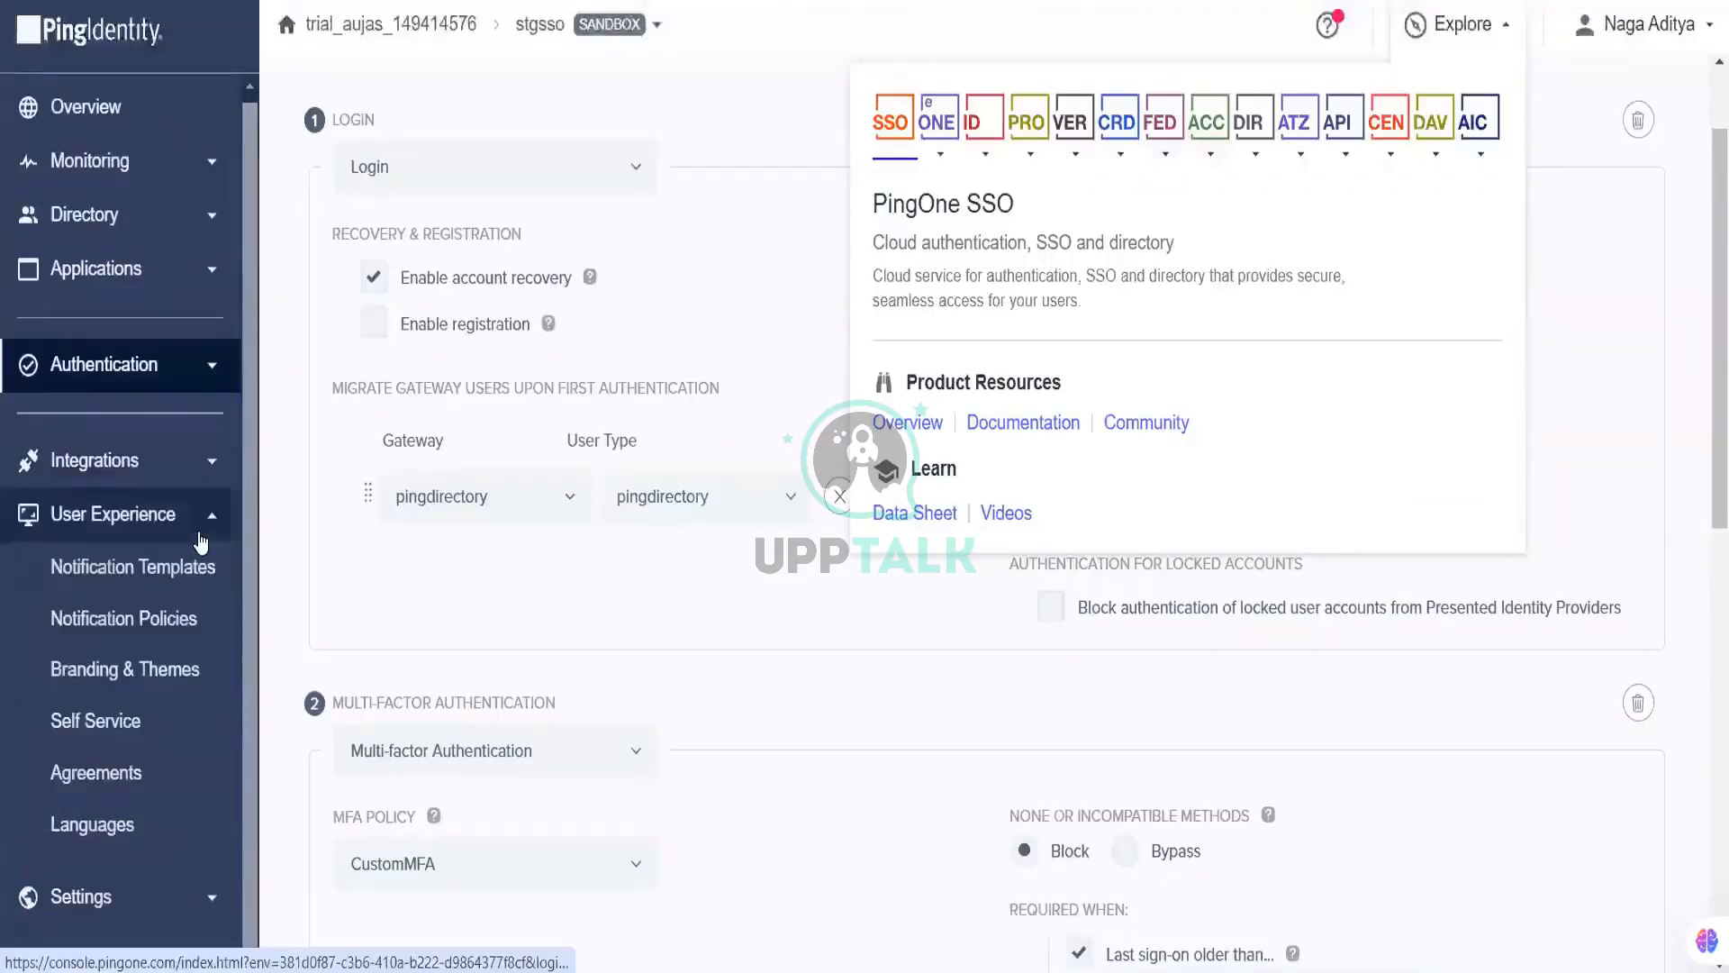
Step: Look at Directory > Users, then go to Integrations > PingFederate, which lists no connections
{"action": "left_click", "coordinate": [201, 520]}
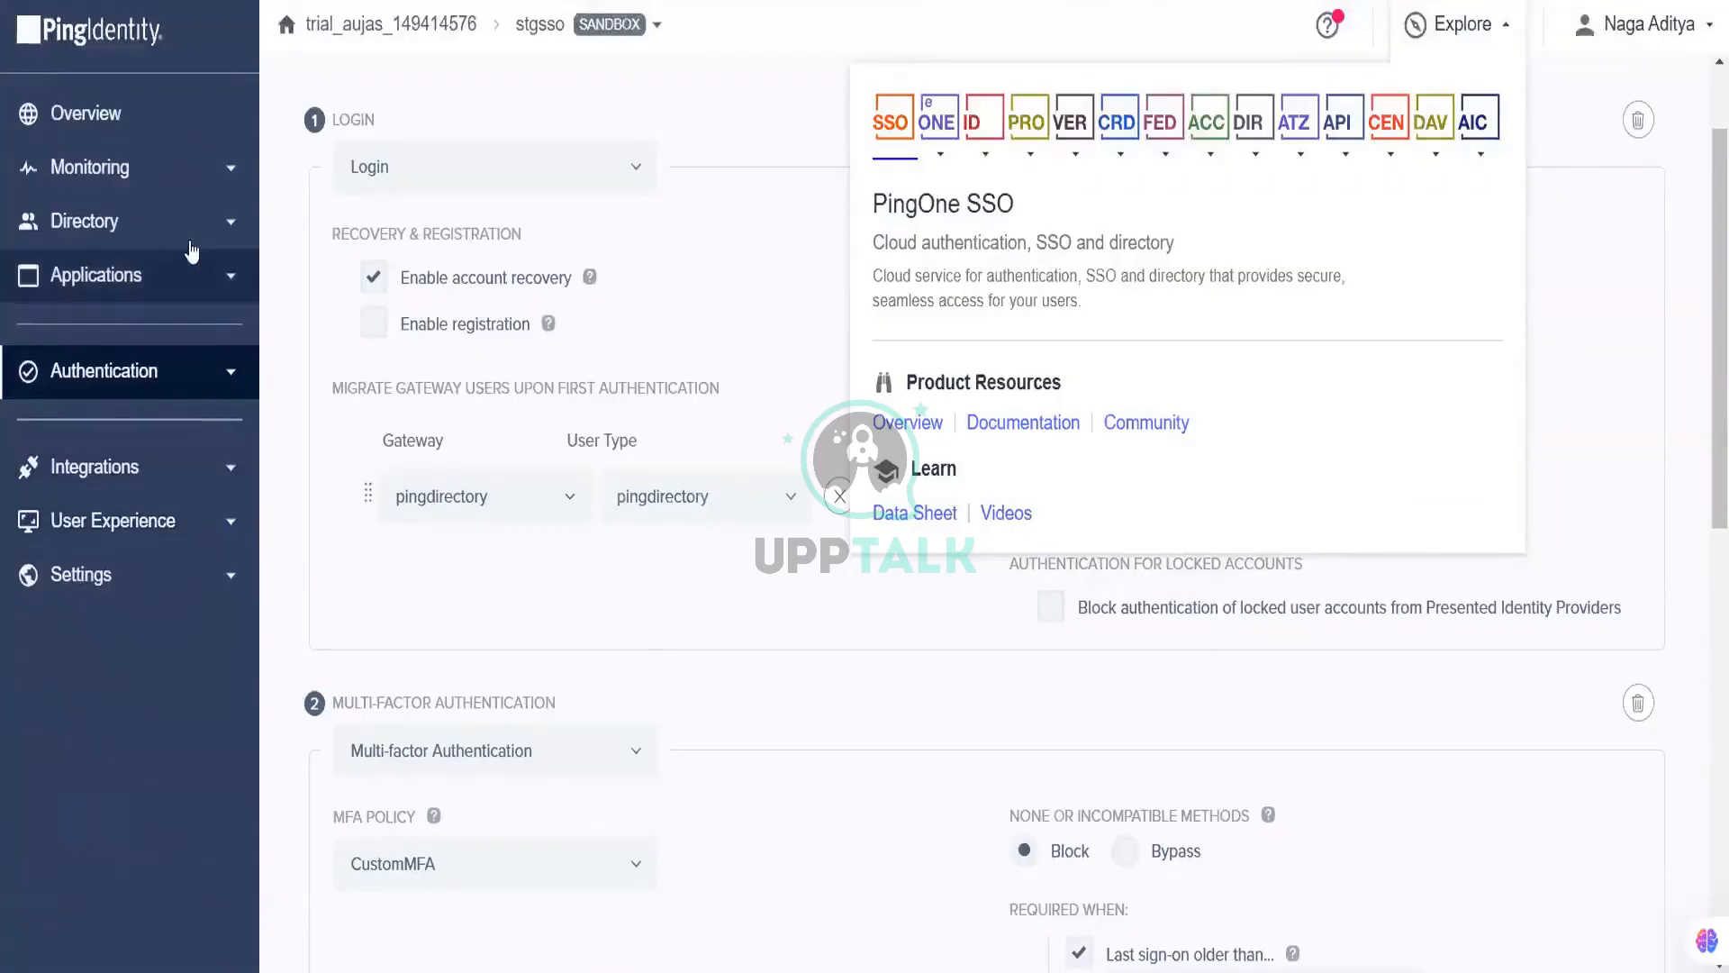
{"action": "left_click", "coordinate": [191, 218]}
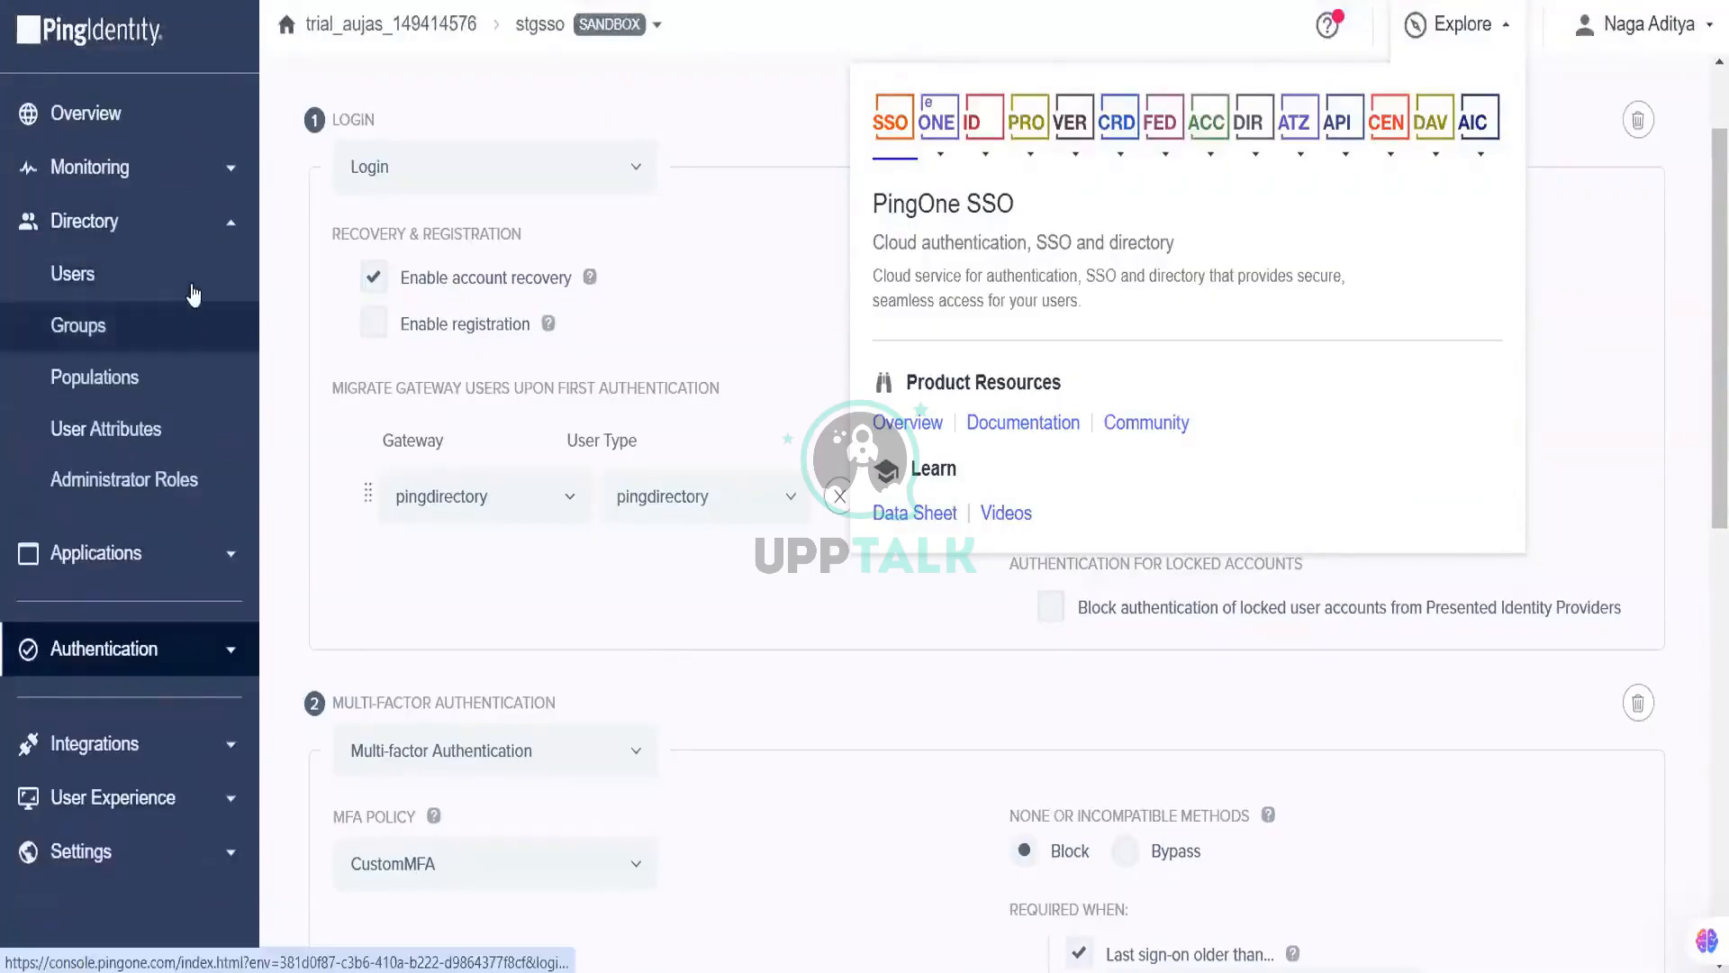
{"action": "left_click", "coordinate": [191, 283]}
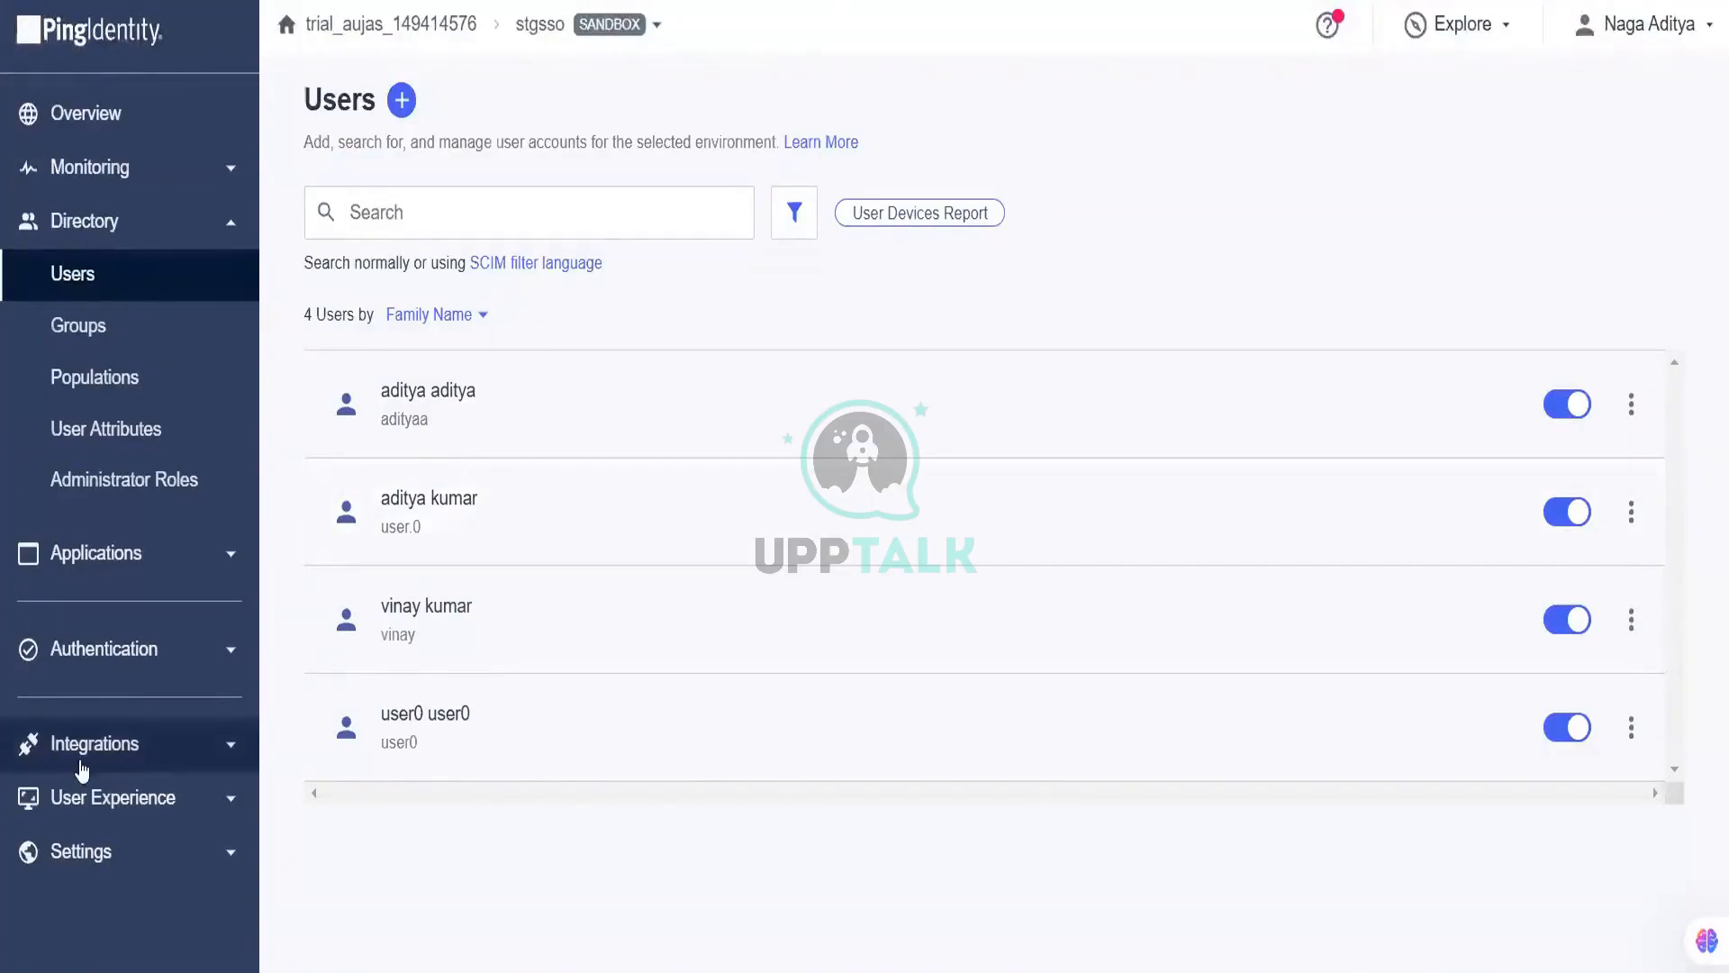
{"action": "left_click", "coordinate": [81, 752]}
{"action": "left_click", "coordinate": [159, 740]}
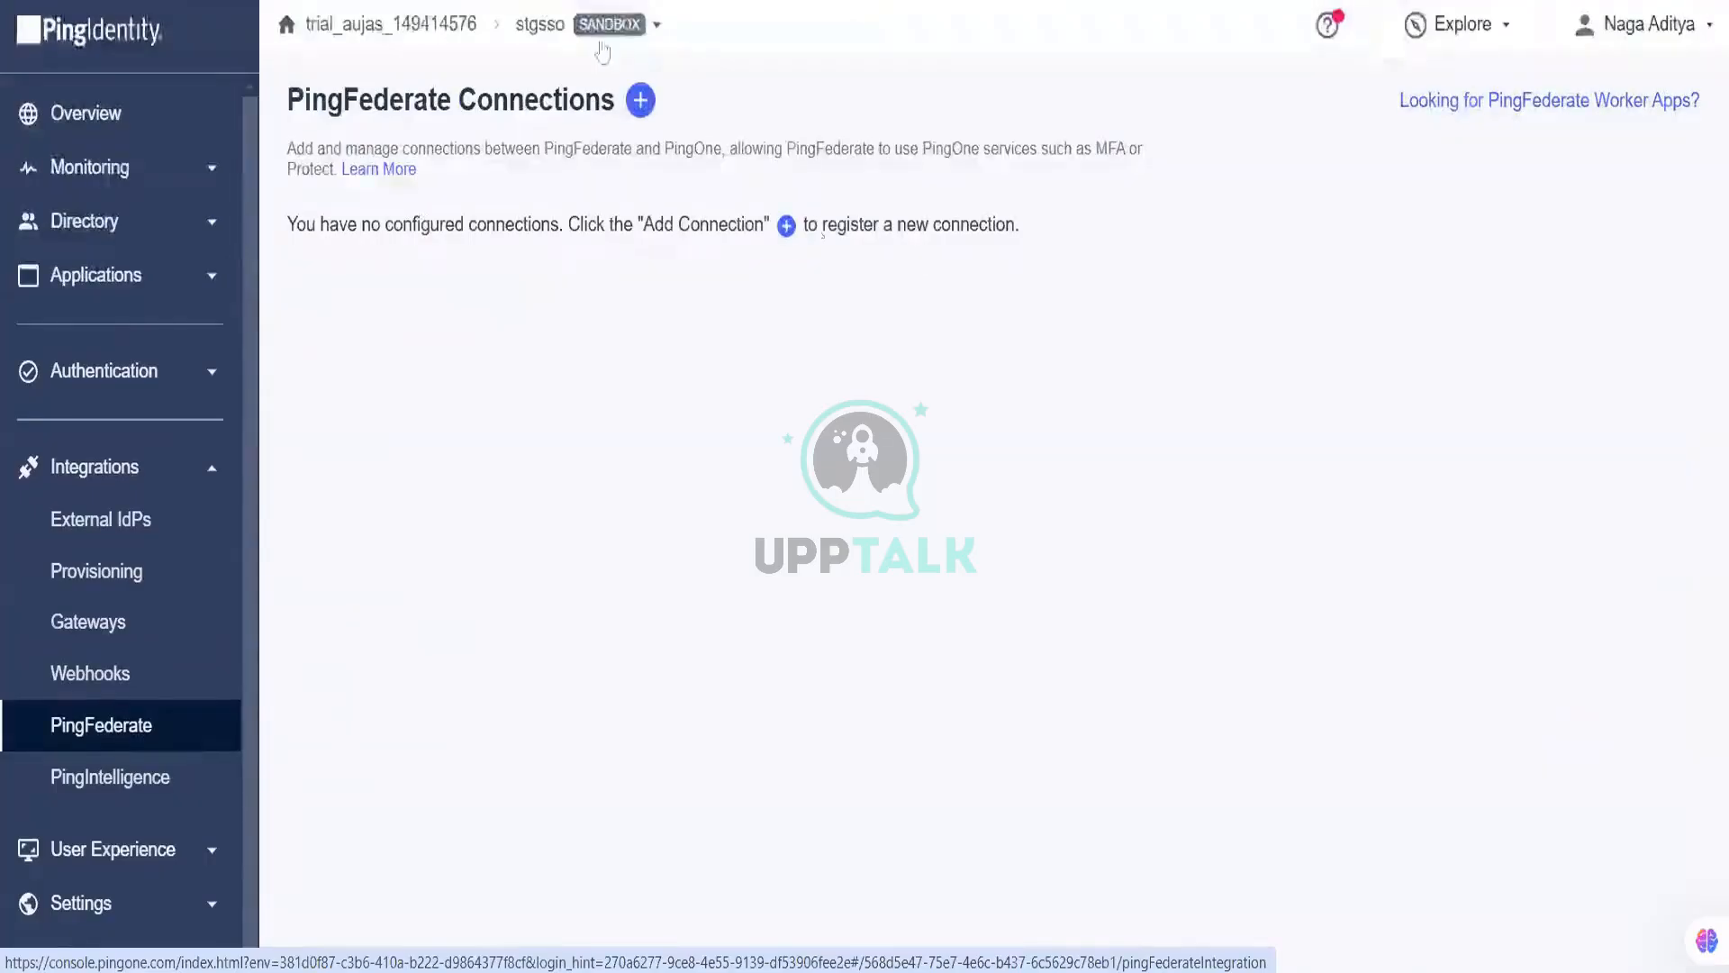
Step: Add a PingFederate connection with Name 'PF' and Description 'PF' and save it
{"action": "left_click", "coordinate": [641, 100]}
{"action": "left_click", "coordinate": [923, 287]}
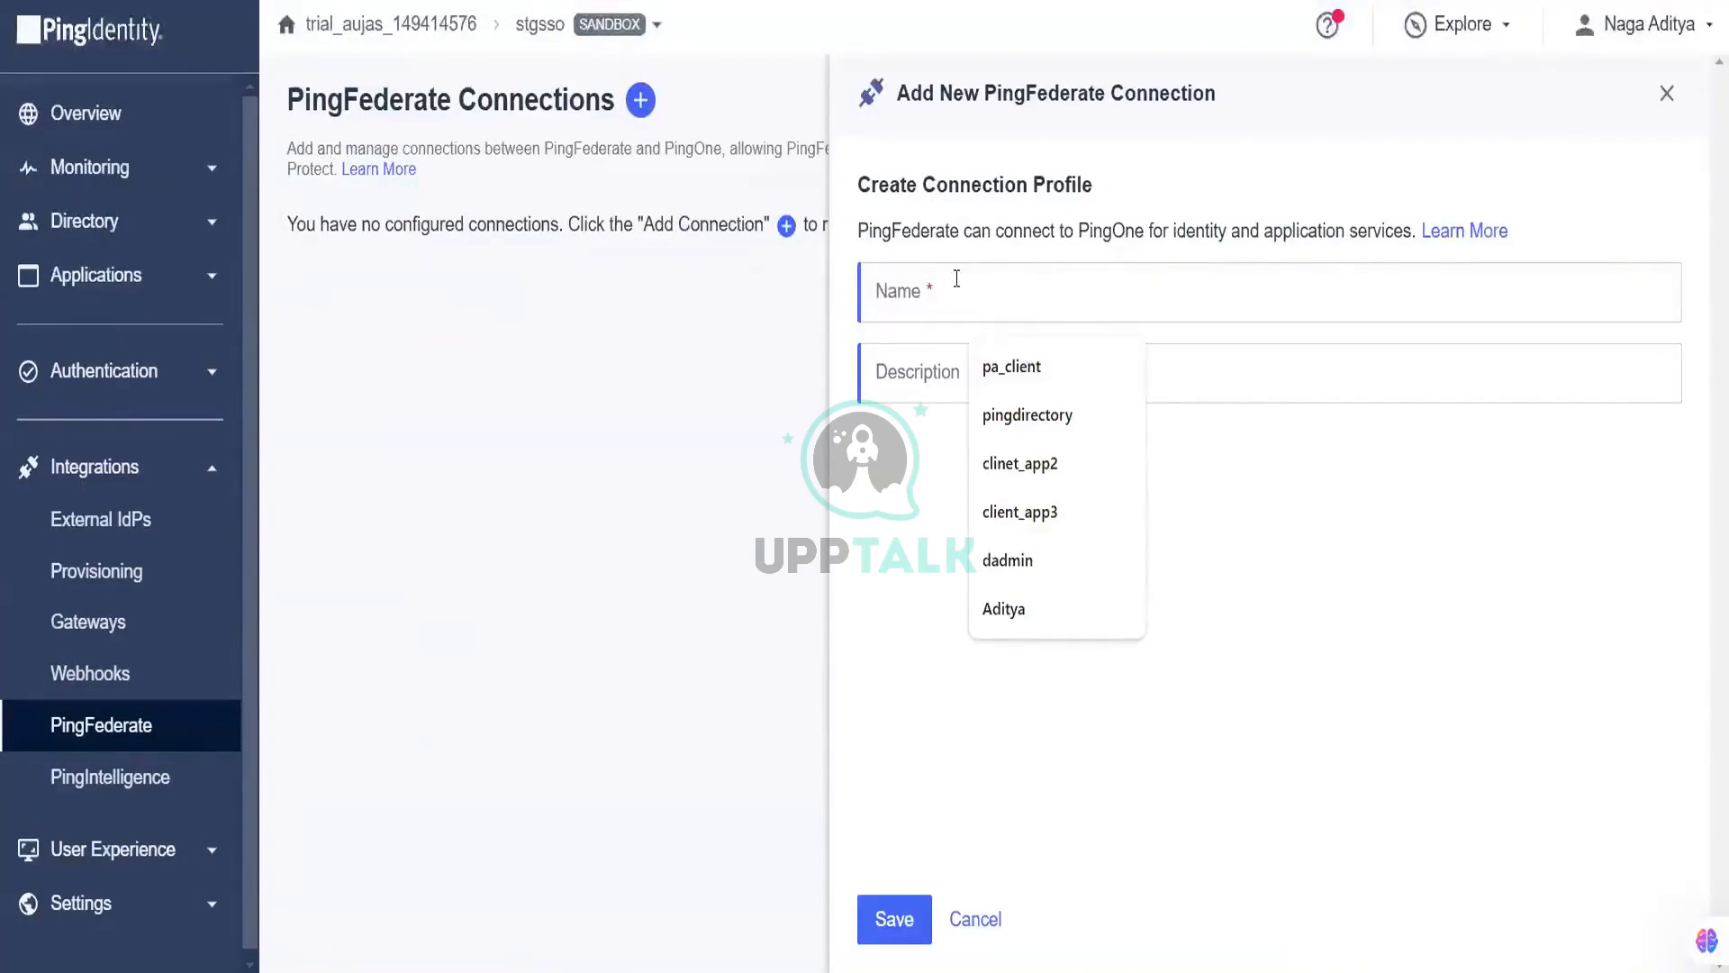
{"action": "type", "text": "P"}
{"action": "key", "text": "Down"}
{"action": "type", "text": "F"}
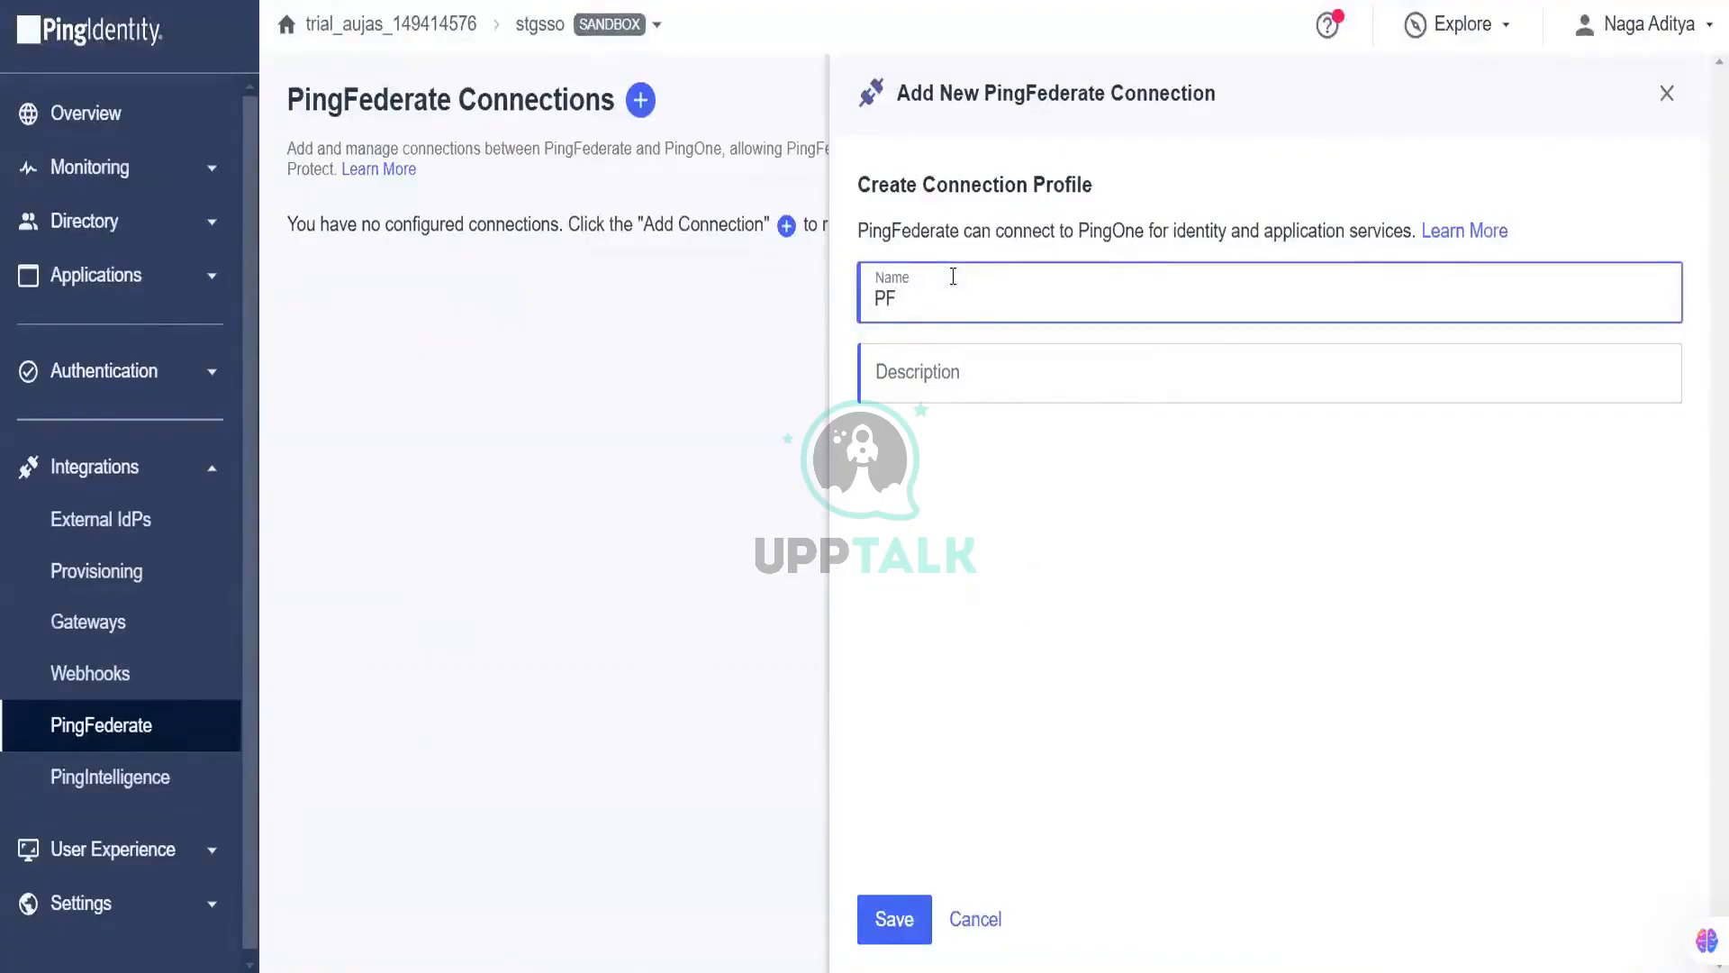
{"action": "left_click", "coordinate": [1041, 390]}
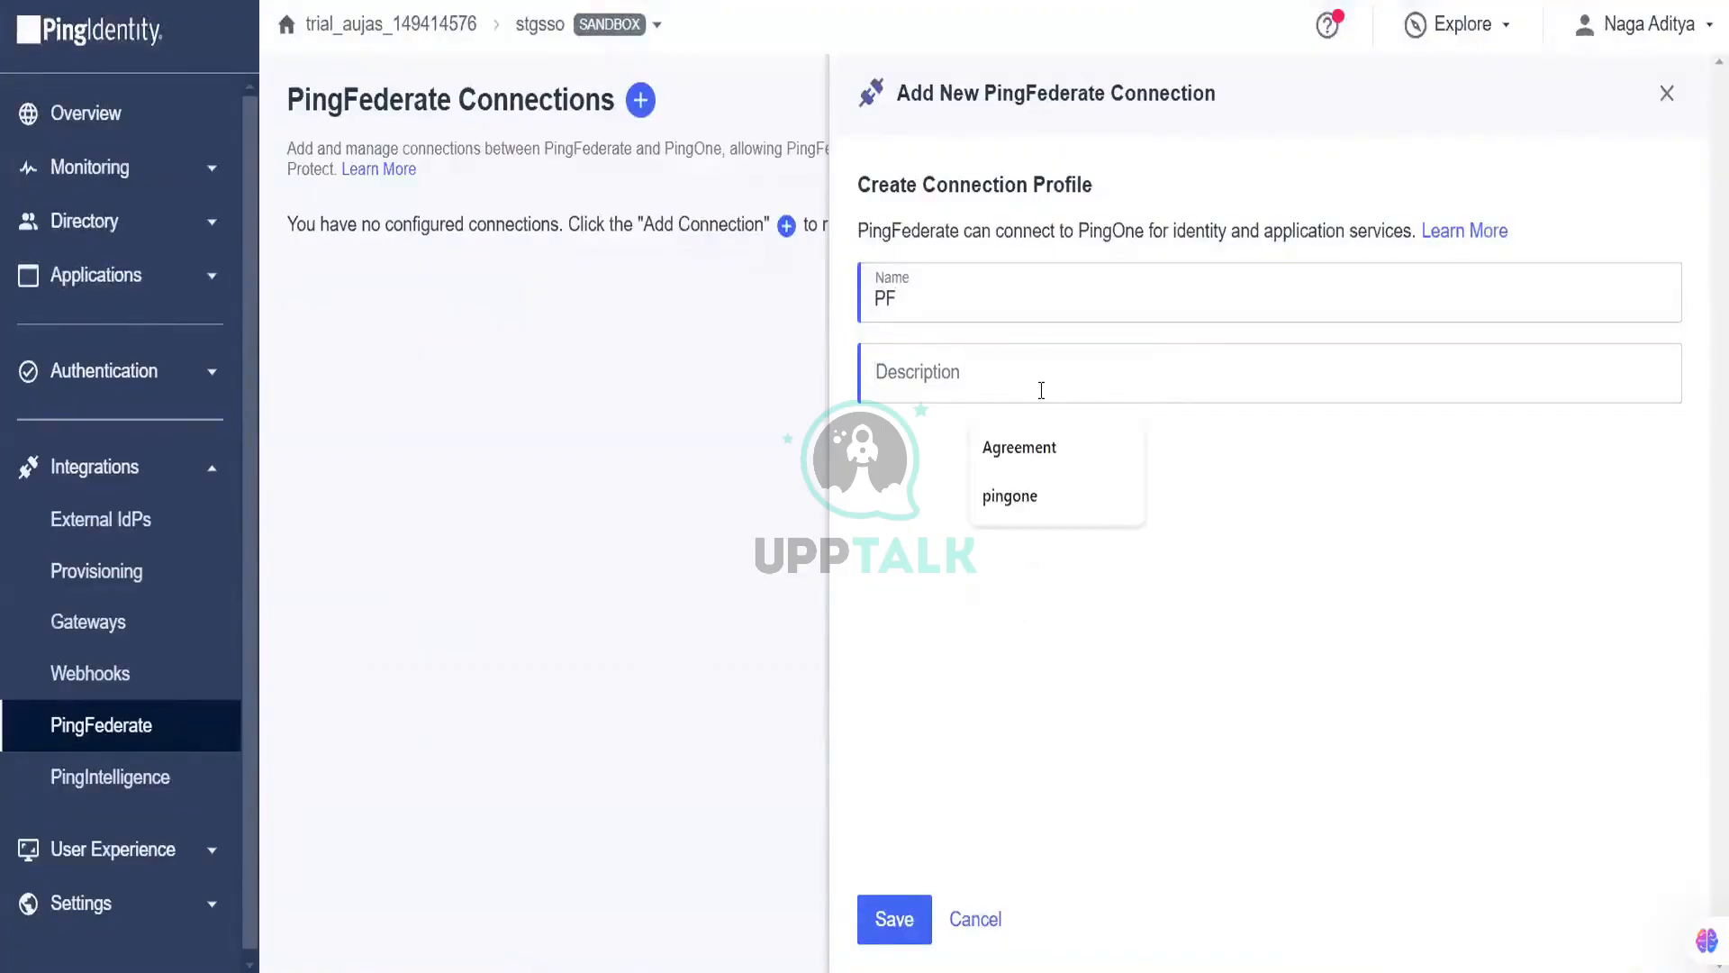
{"action": "type", "text": "PF"}
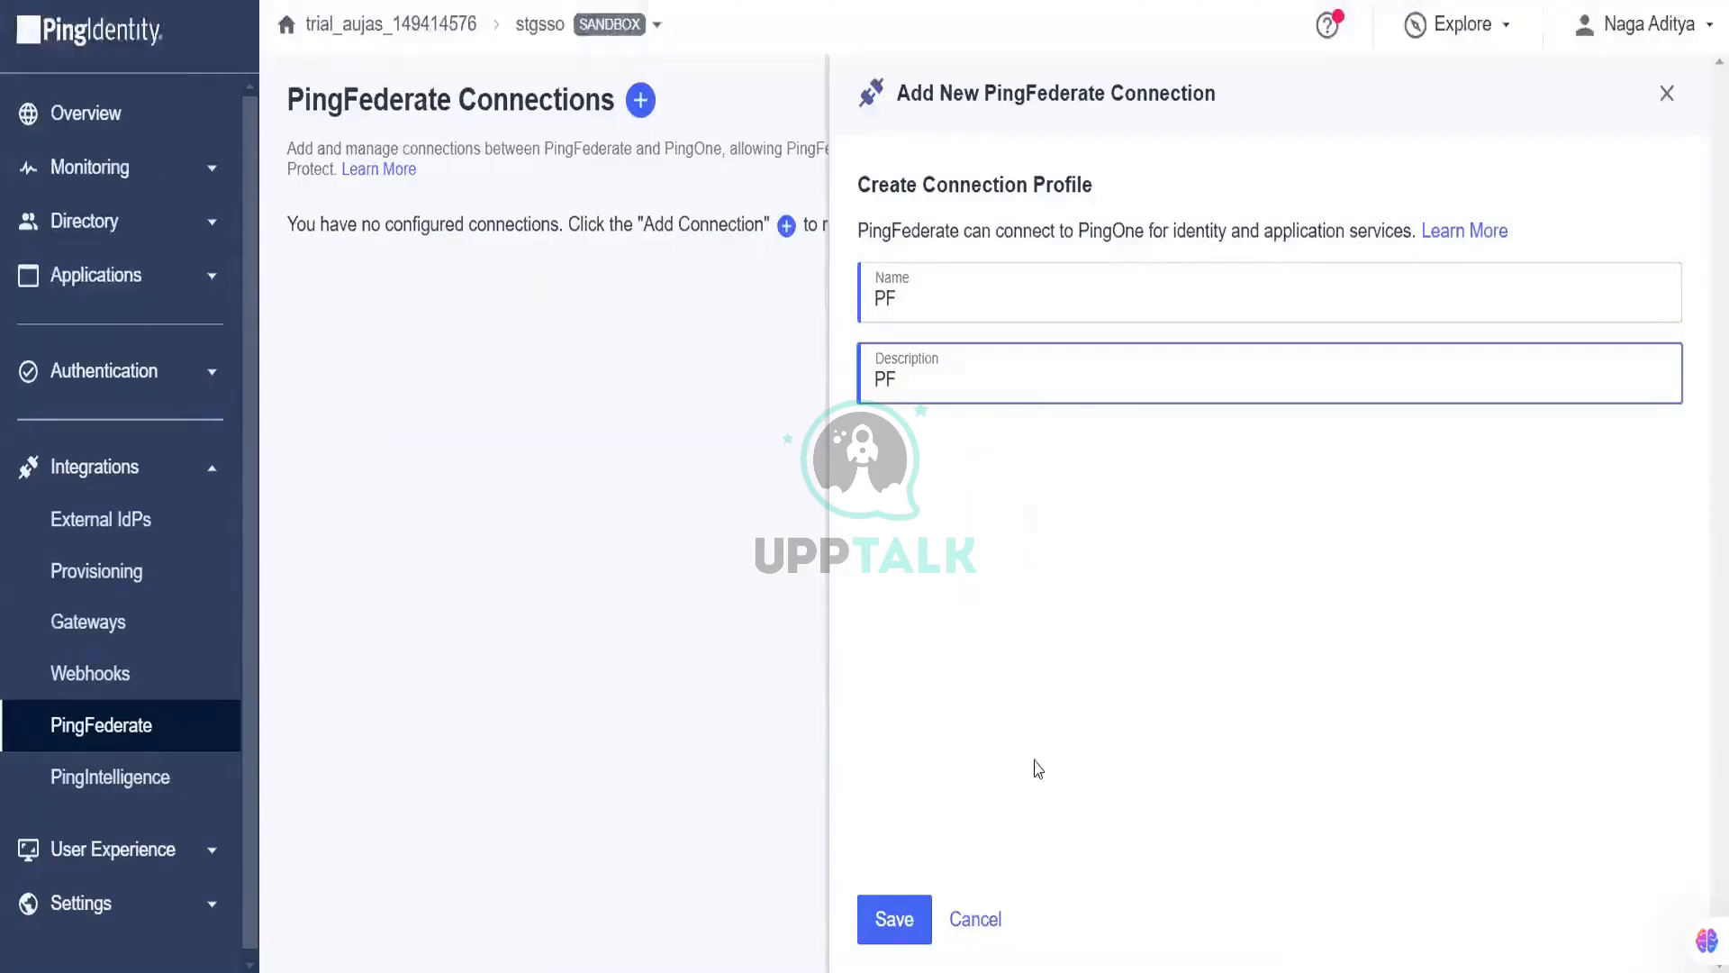
{"action": "left_click", "coordinate": [895, 919]}
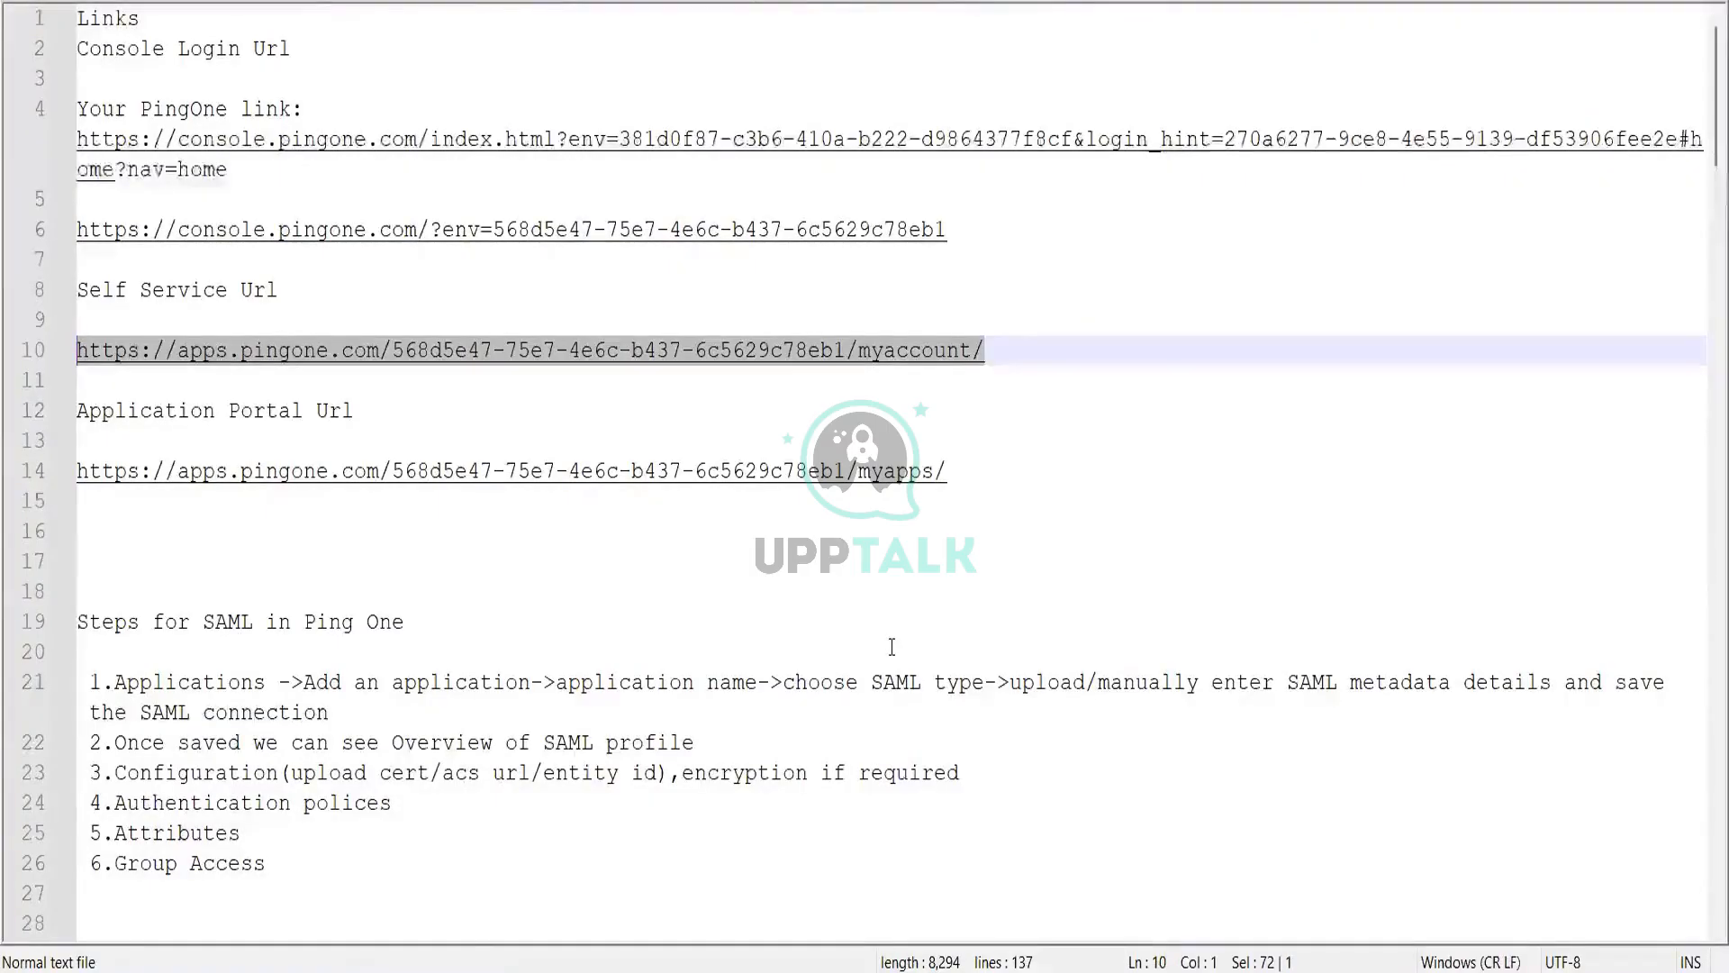
Step: Add a 'pingone to ping fed creds' heading at the end of the notes and paste the credential below it
{"action": "scroll", "coordinate": [775, 374], "scroll_direction": "down", "scroll_amount": 20}
{"action": "scroll", "coordinate": [775, 375], "scroll_direction": "up", "scroll_amount": 4}
{"action": "left_click", "coordinate": [708, 471]}
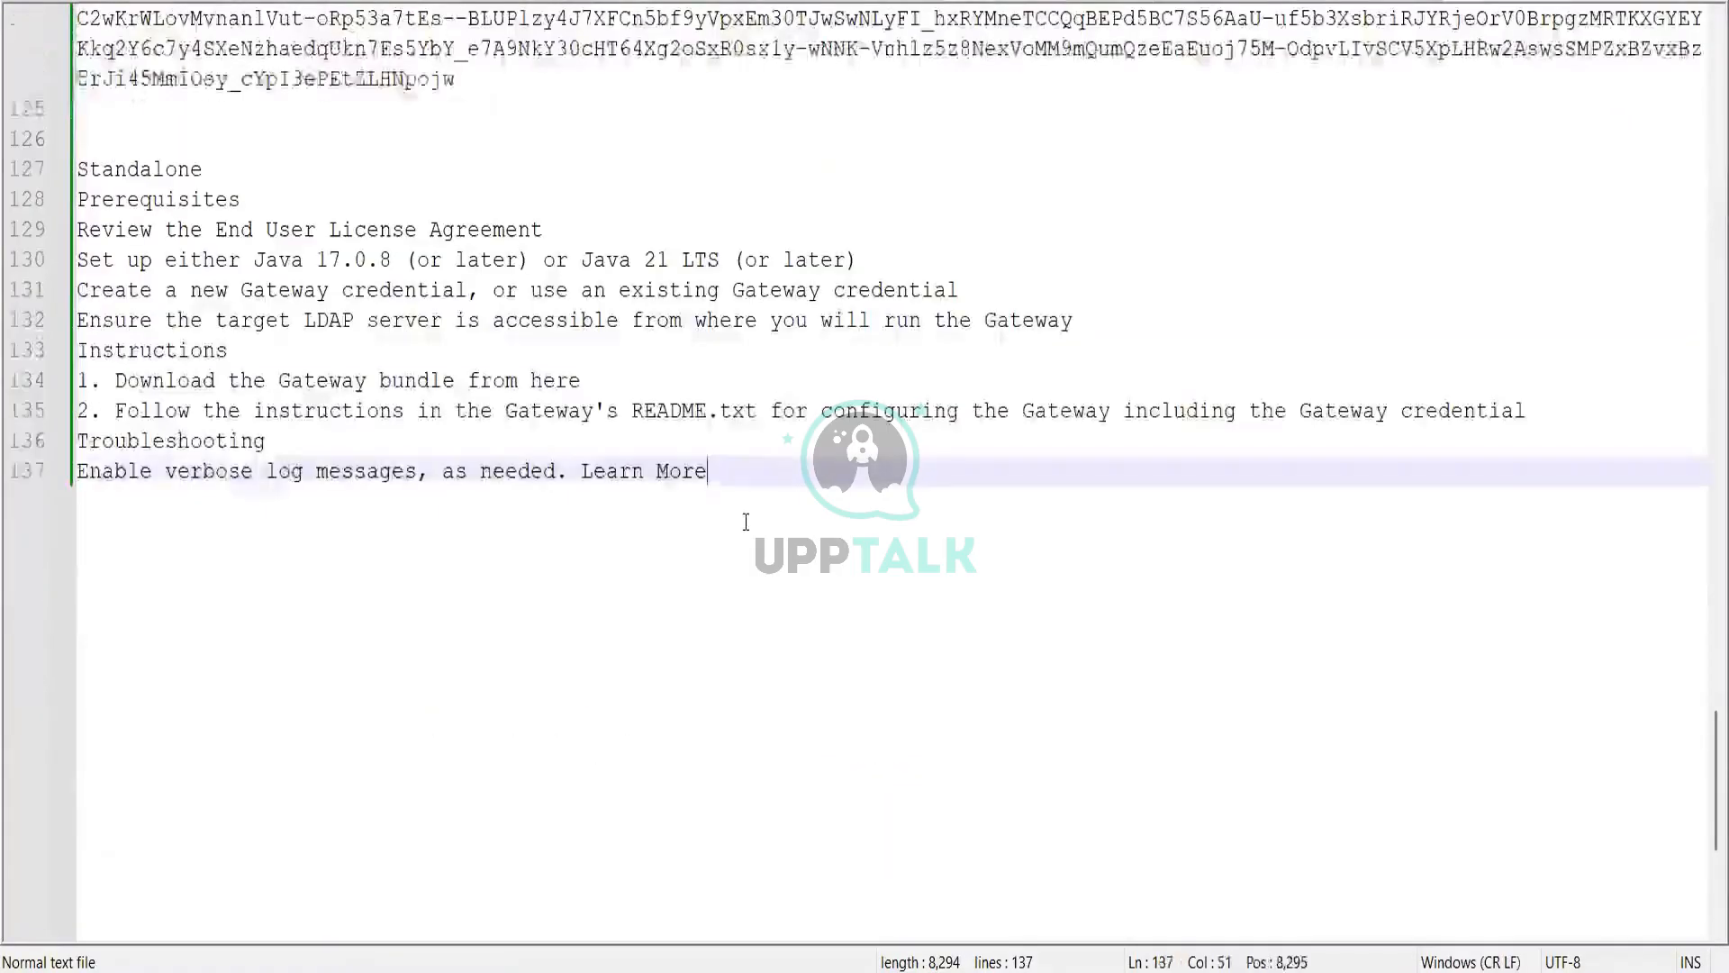
{"action": "key", "text": "Return"}
{"action": "key", "text": "Return"}
{"action": "key", "text": "Return"}
{"action": "key", "text": "Return"}
{"action": "type", "text": "pin"}
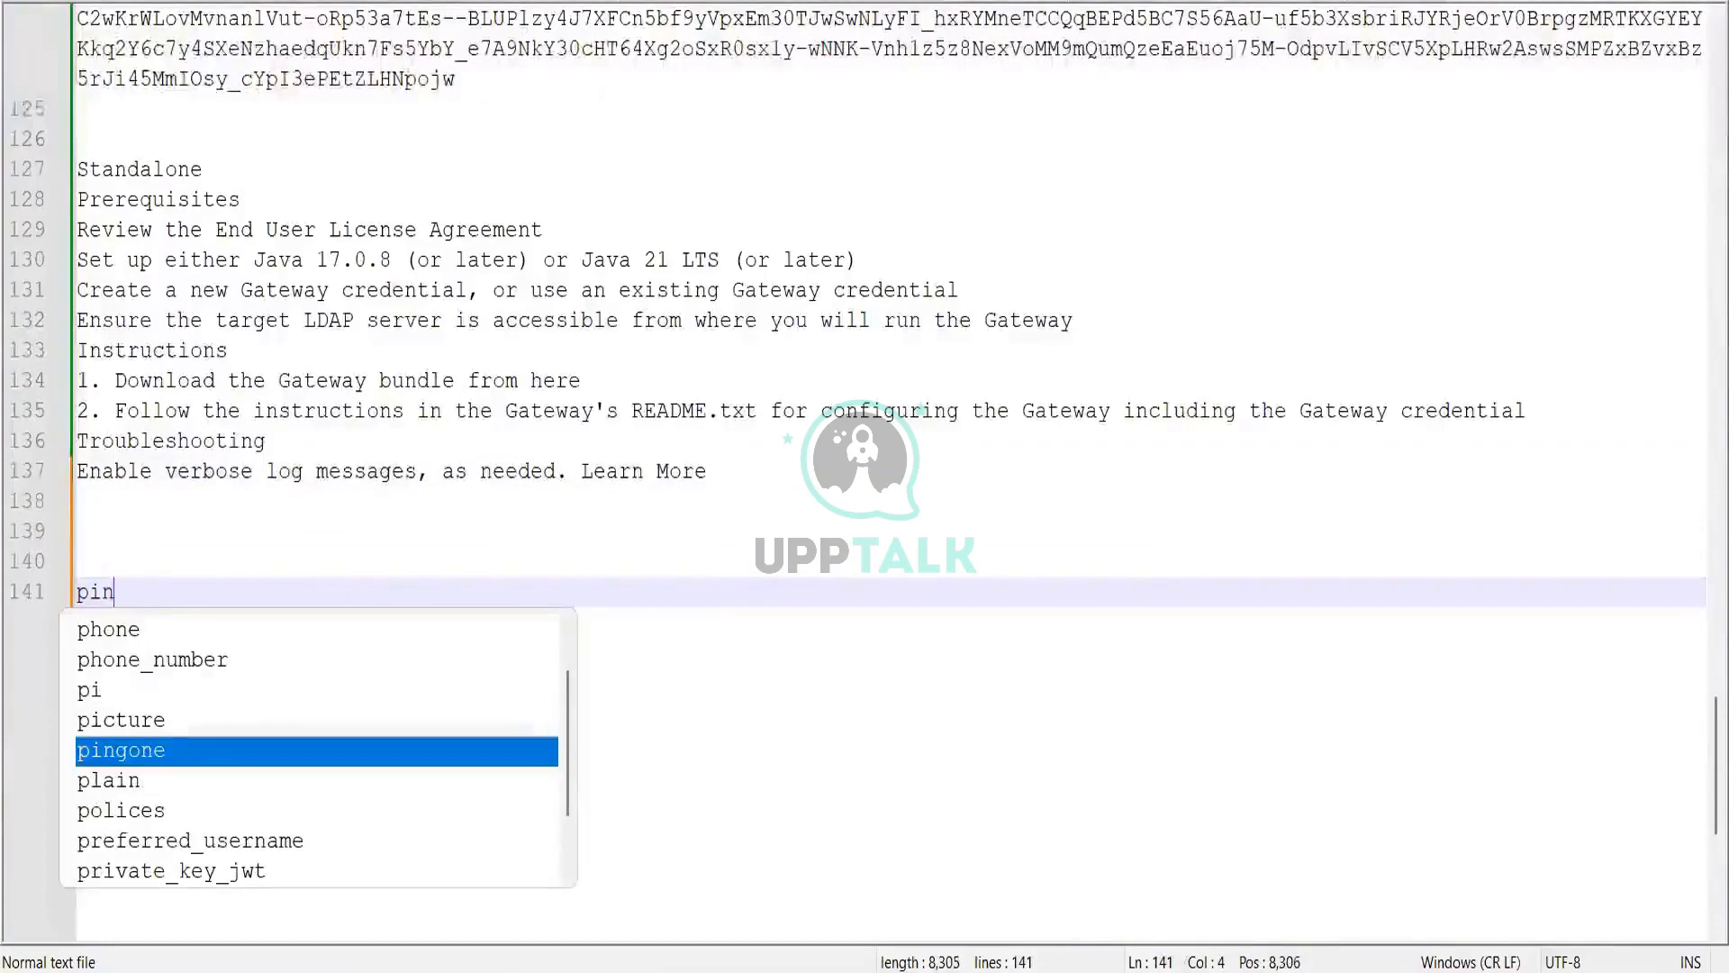
{"action": "type", "text": "gone to pin"}
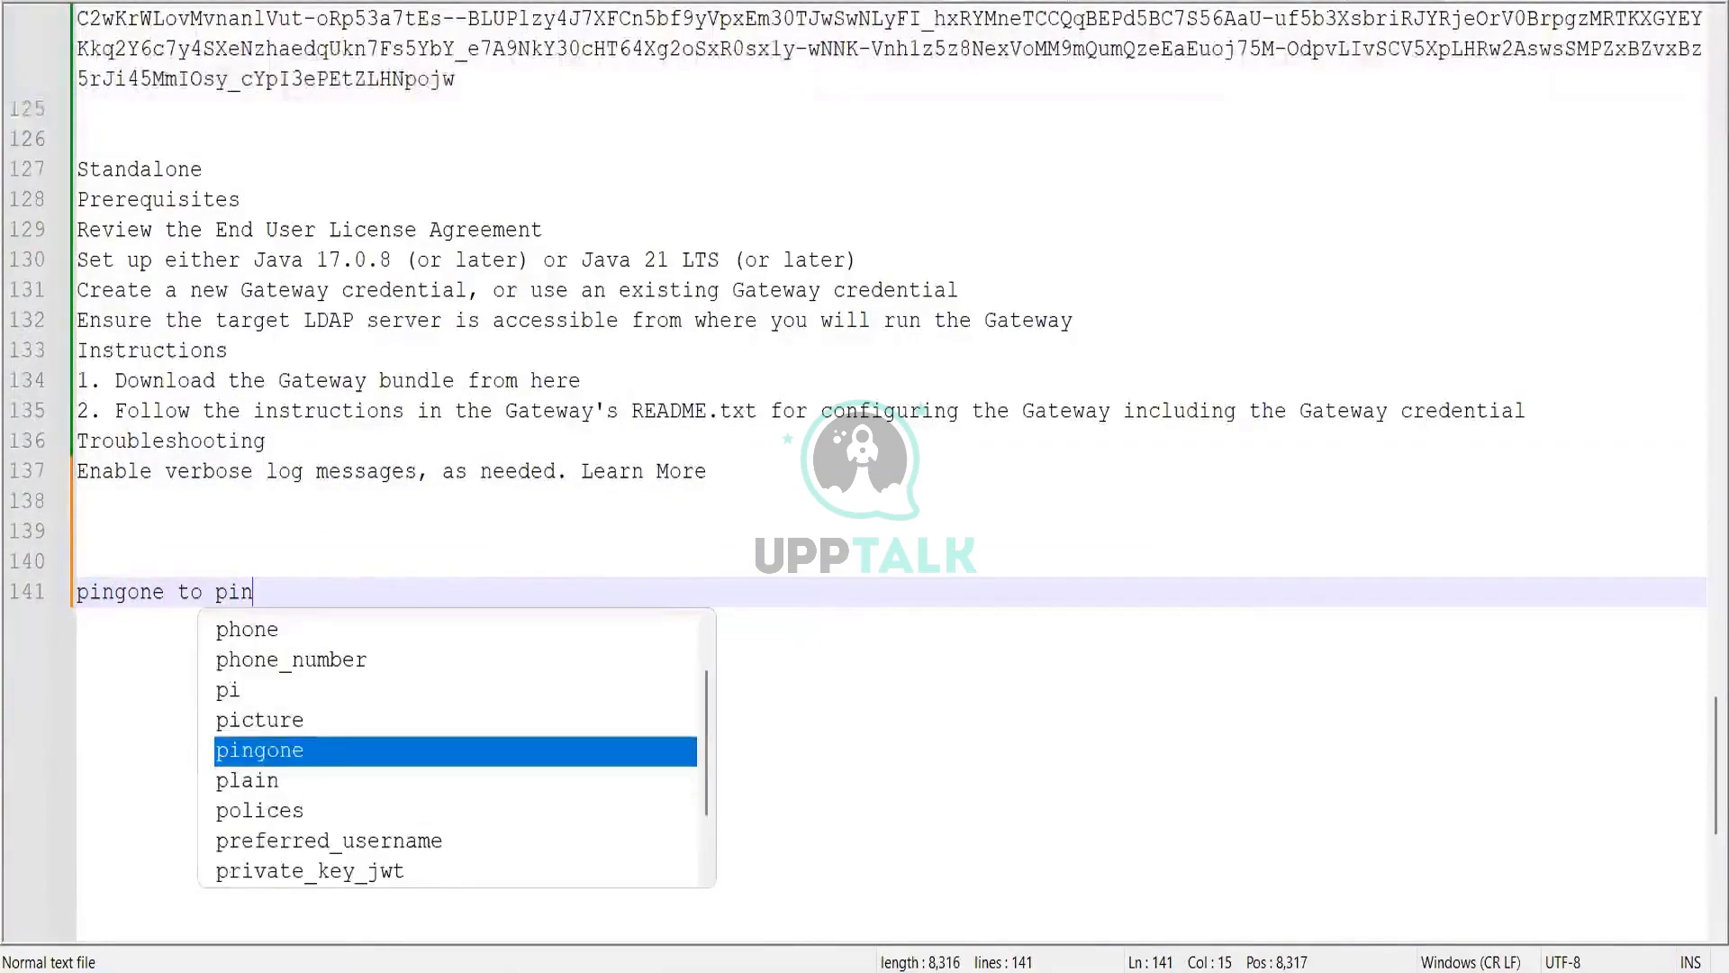
{"action": "key", "text": "Escape"}
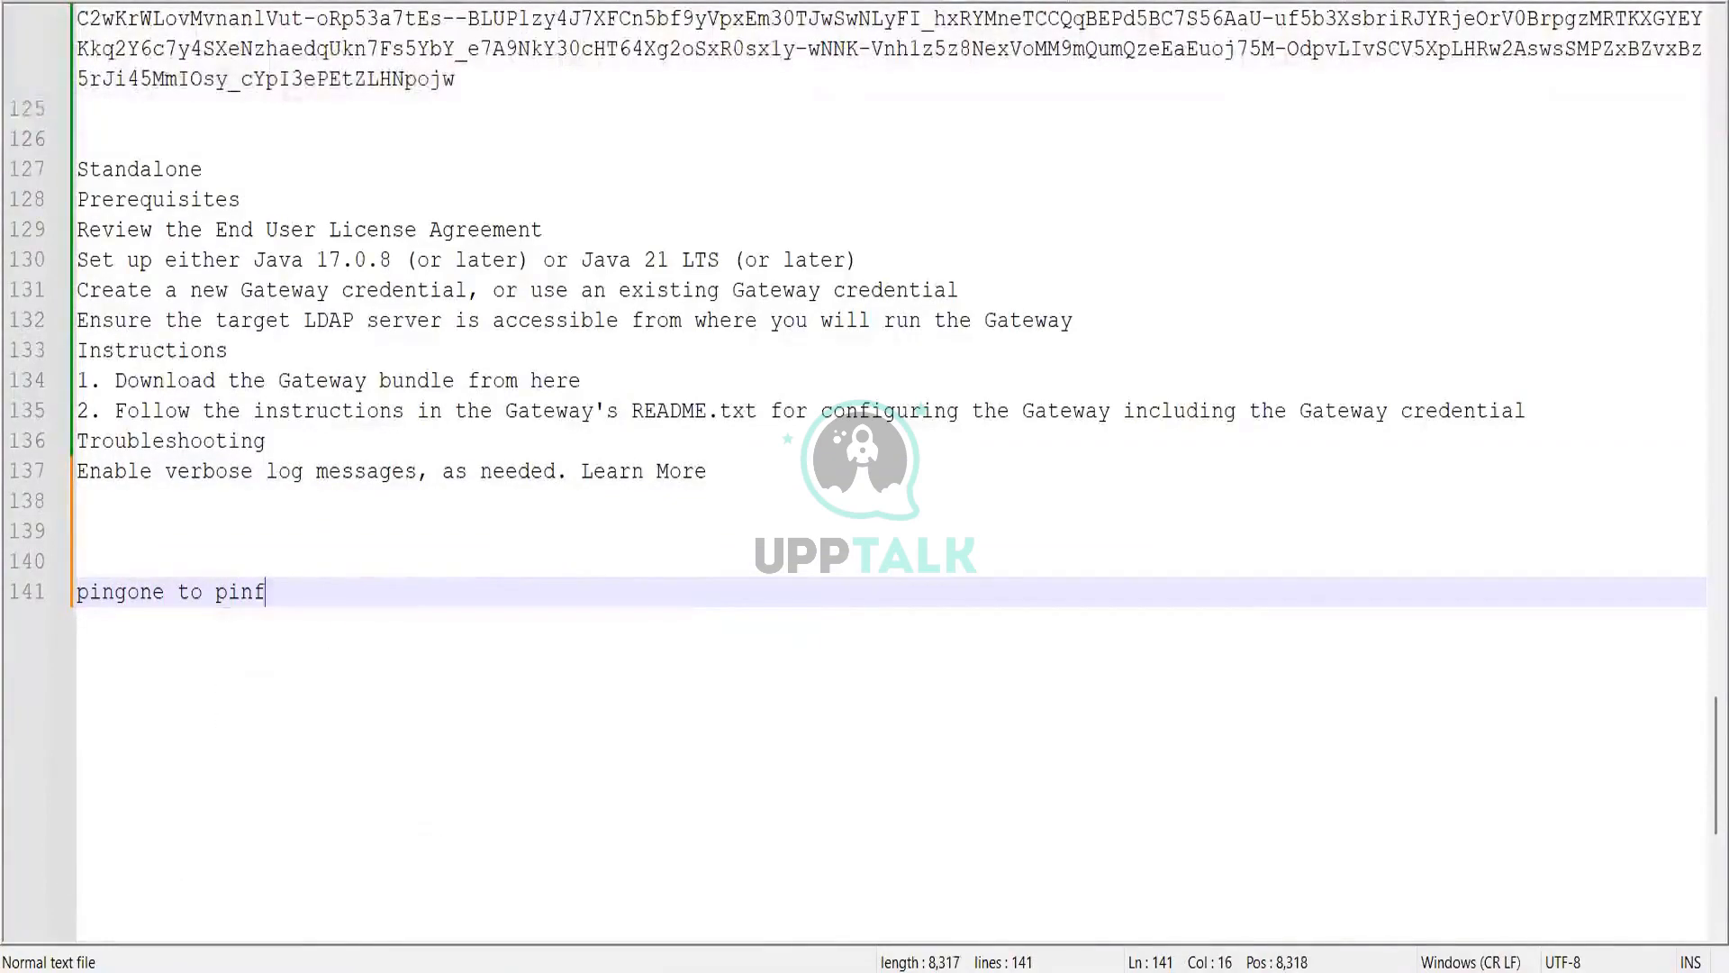
{"action": "type", "text": "g fed cr"}
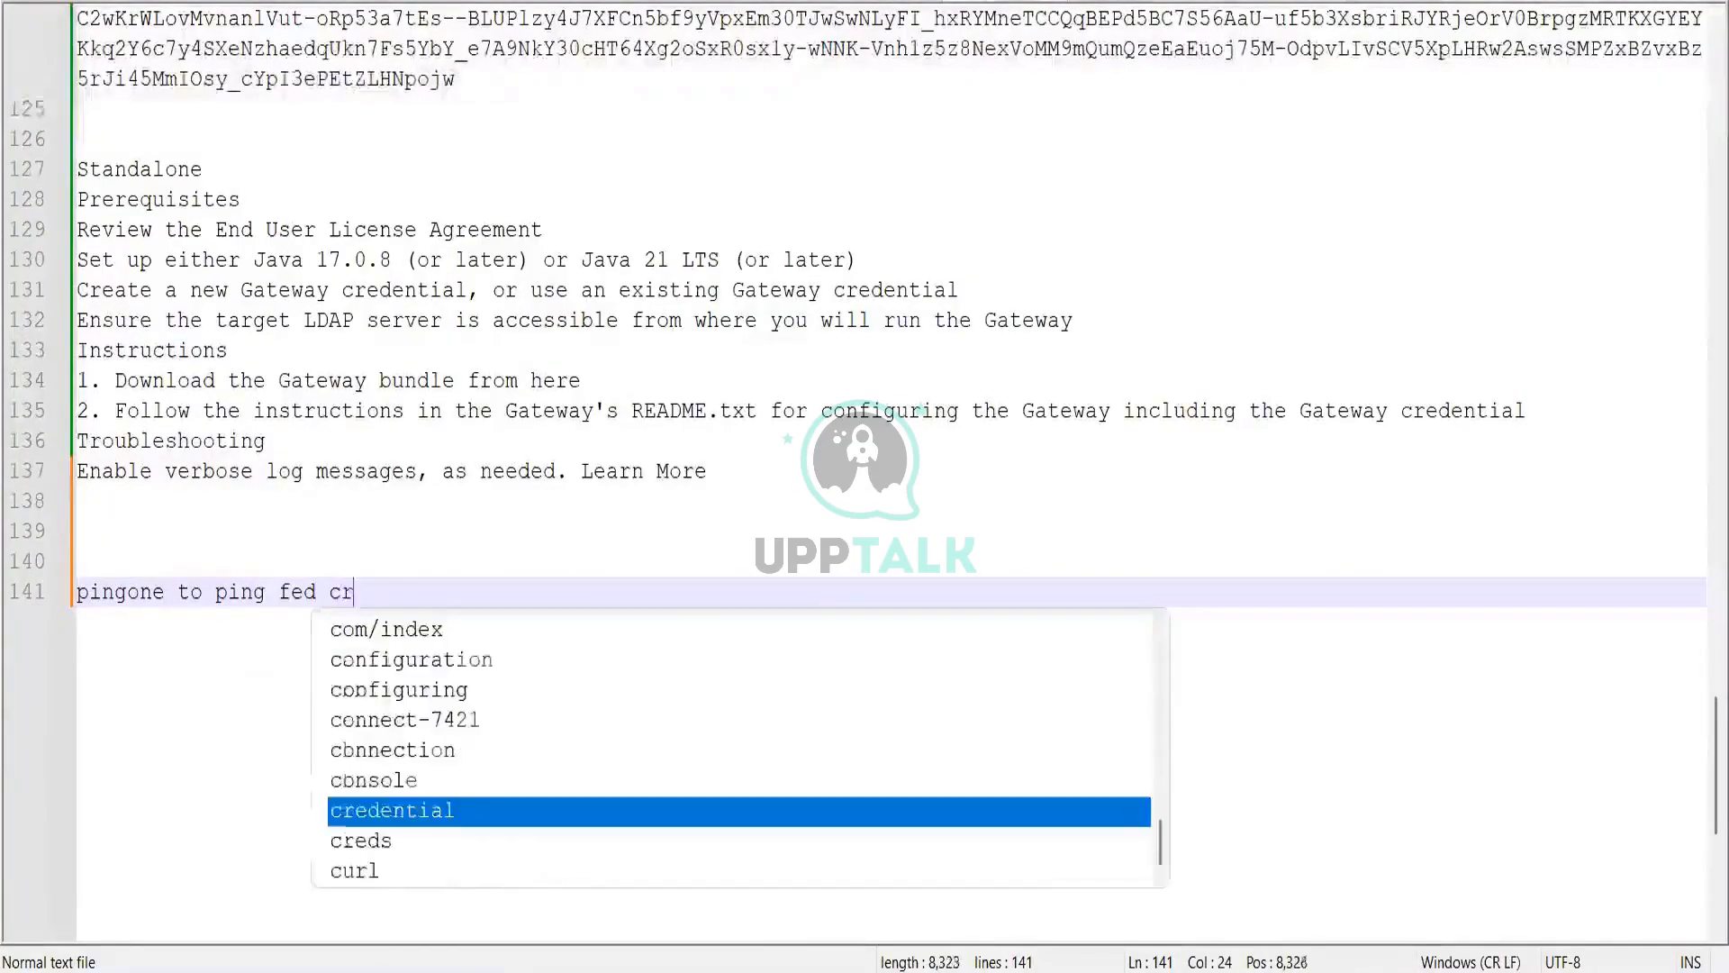
{"action": "type", "text": "eds"}
{"action": "key", "text": "Return"}
{"action": "key", "text": "Return"}
{"action": "key", "text": "Return"}
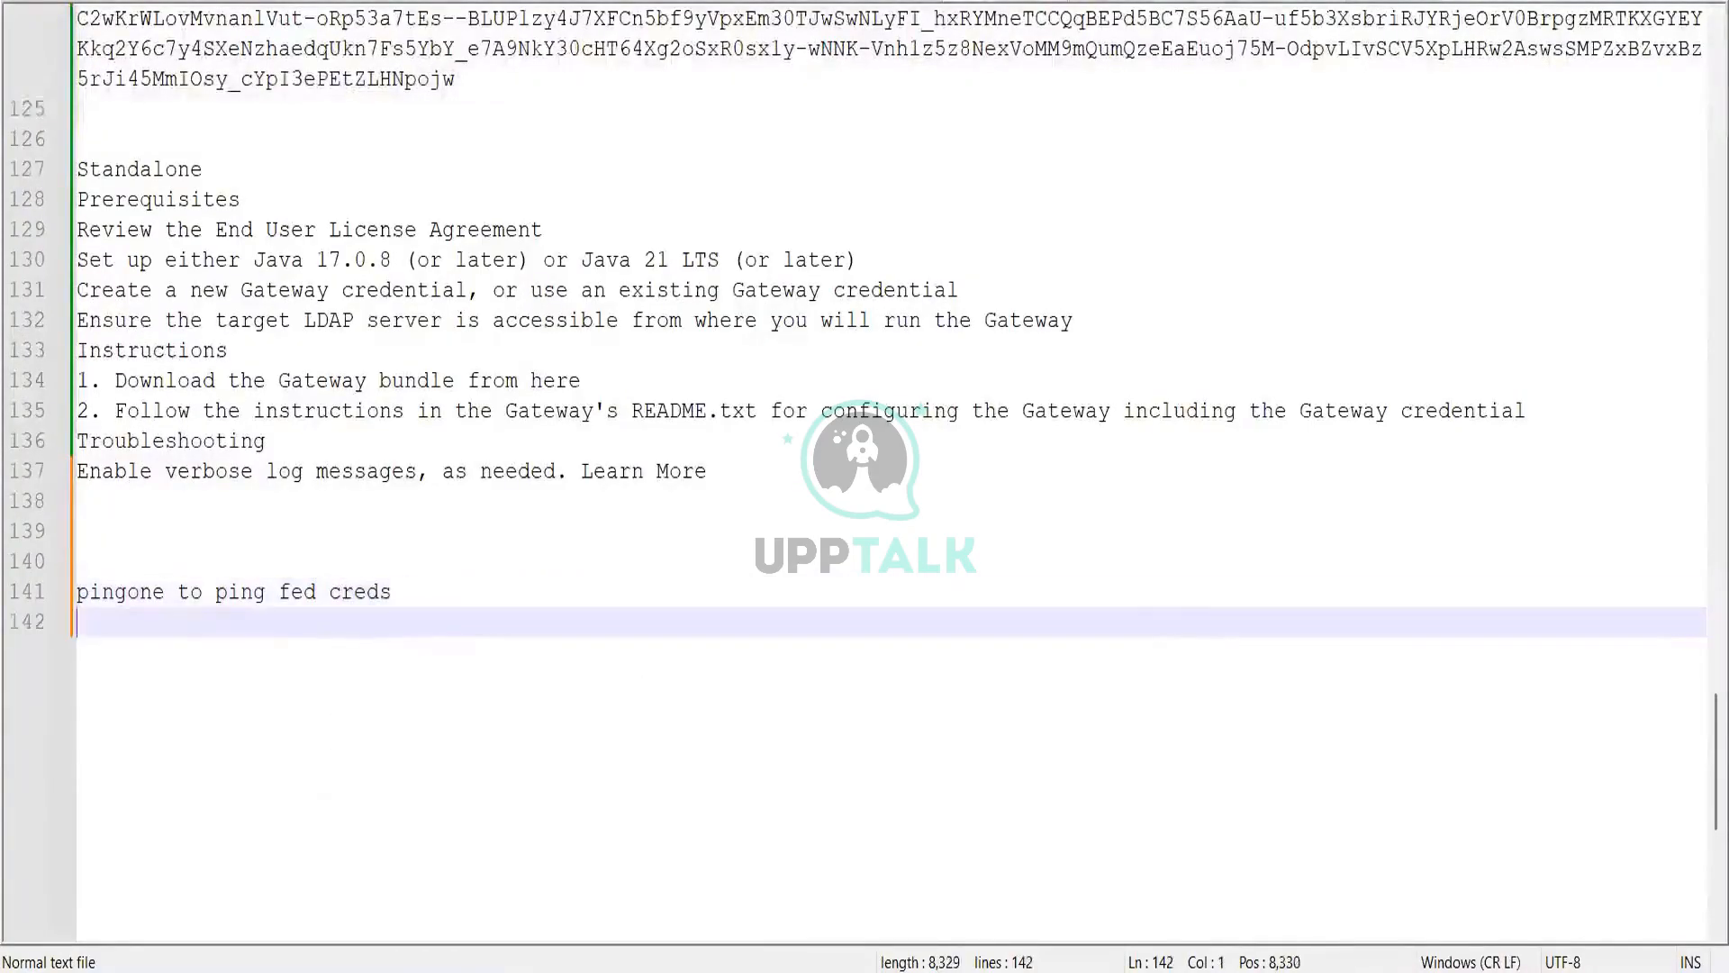
{"action": "key", "text": "ctrl+v"}
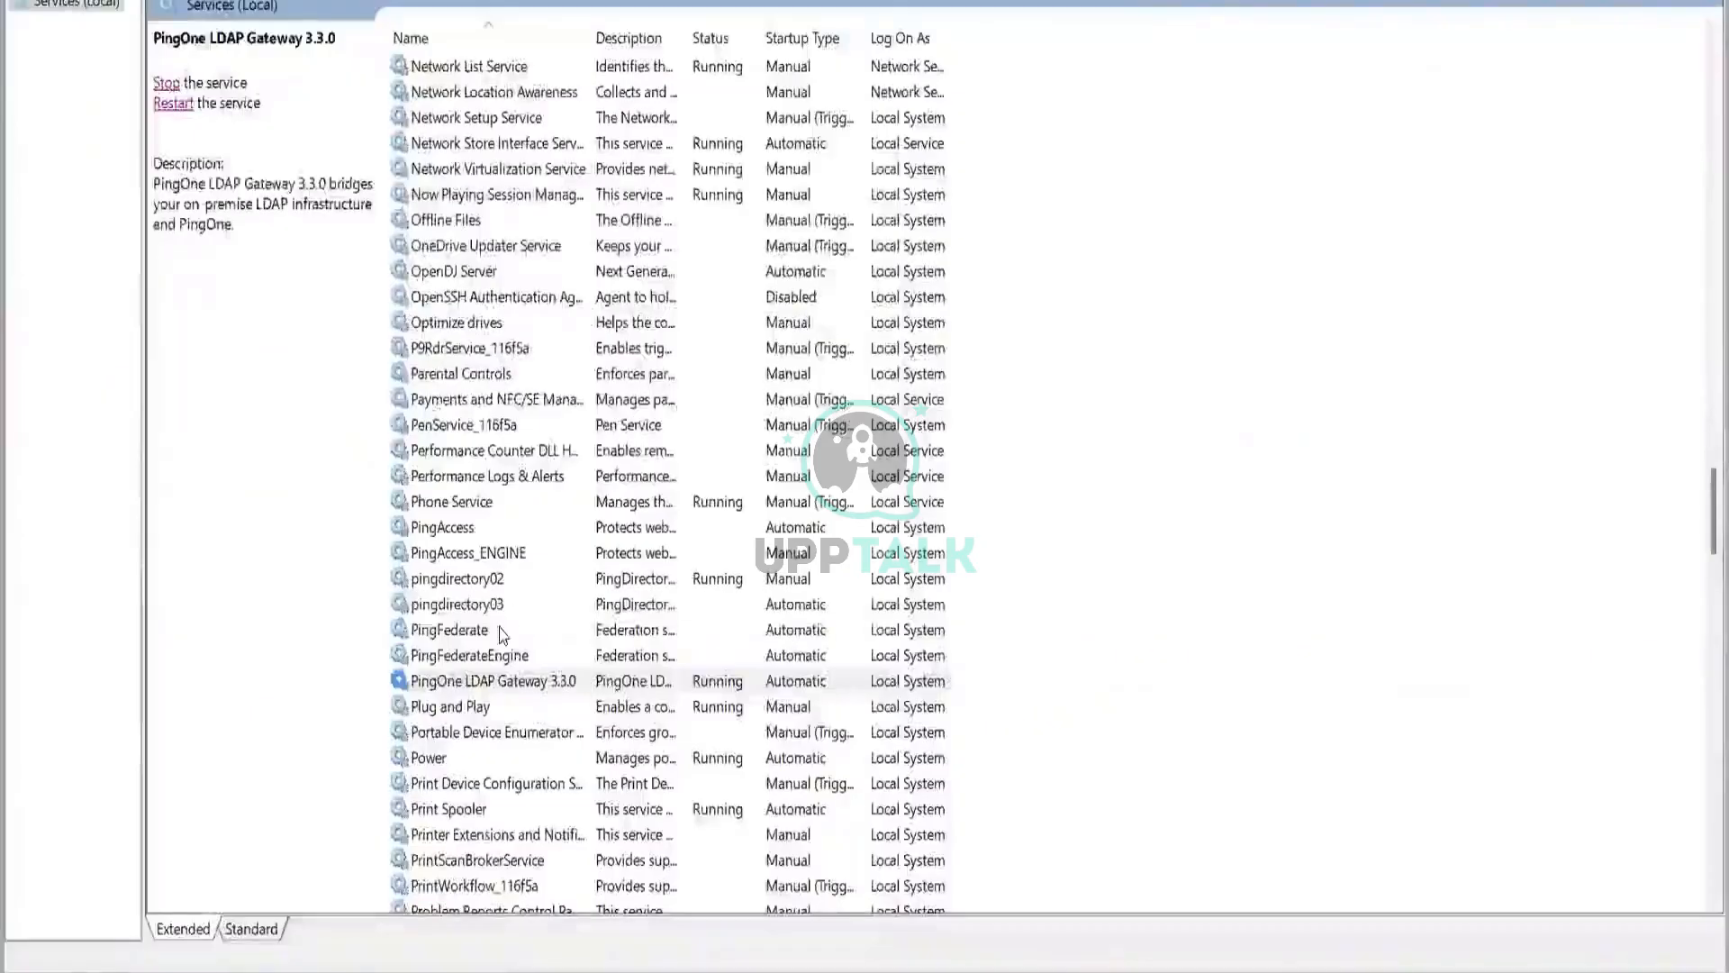
Step: Start the PingFederate service from the Services list
{"action": "left_click", "coordinate": [447, 630]}
{"action": "left_click", "coordinate": [167, 84]}
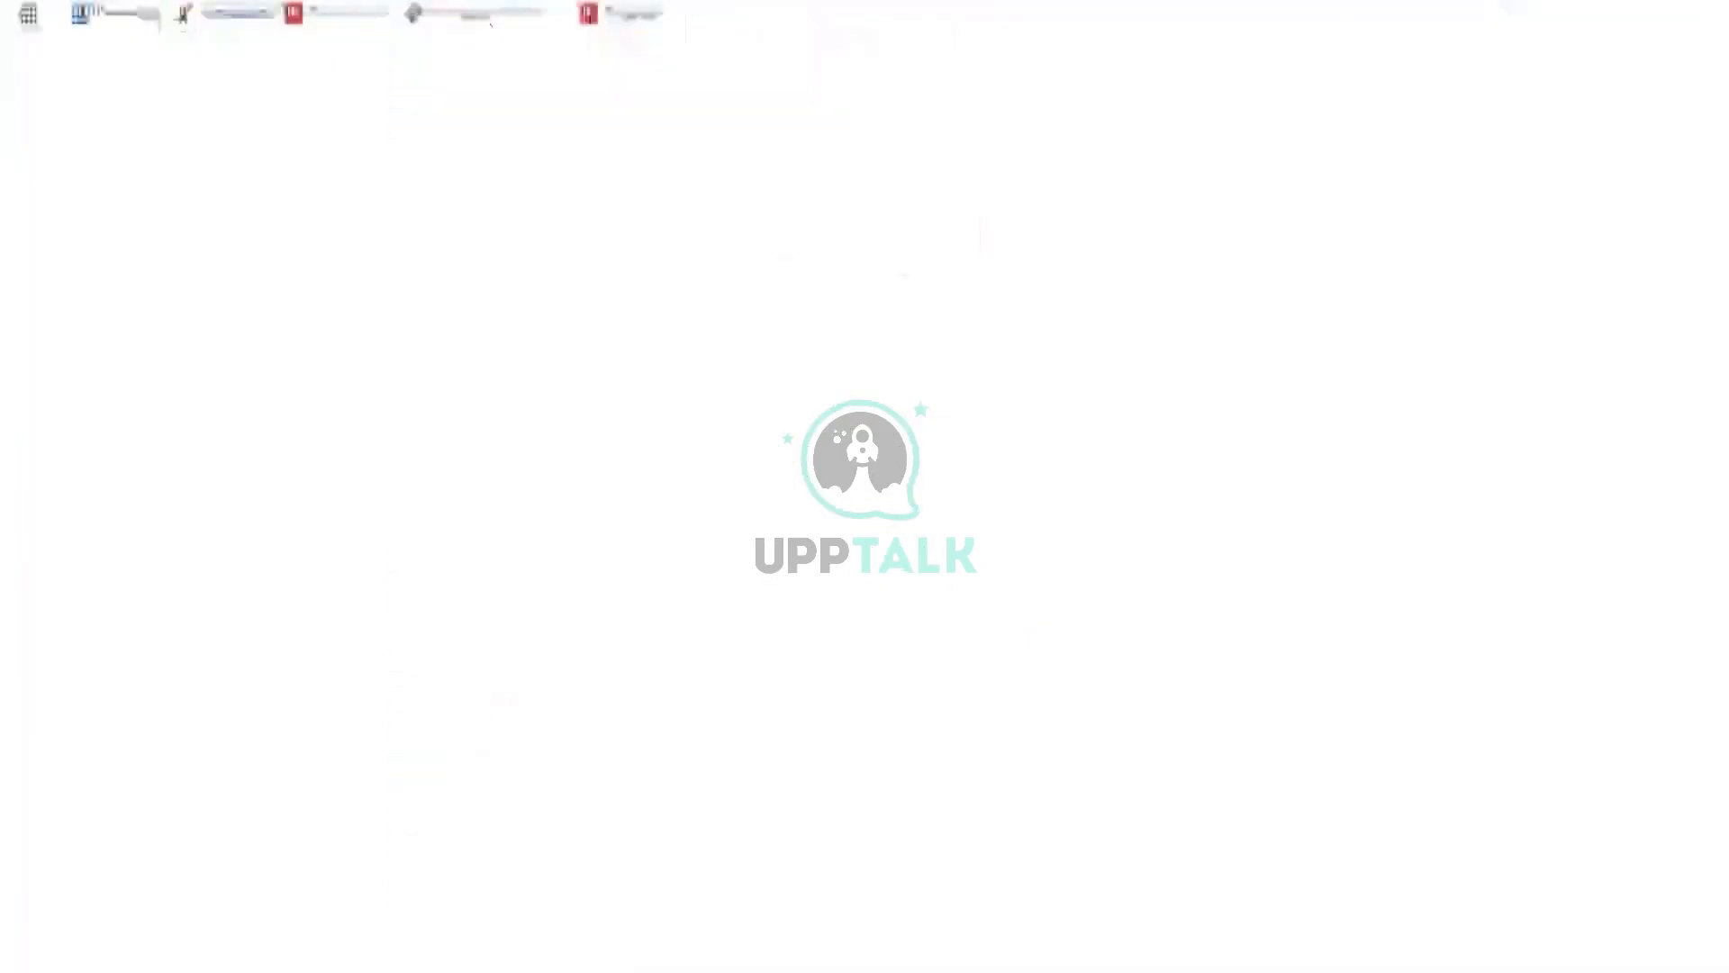
{"action": "type", "text": "99"}
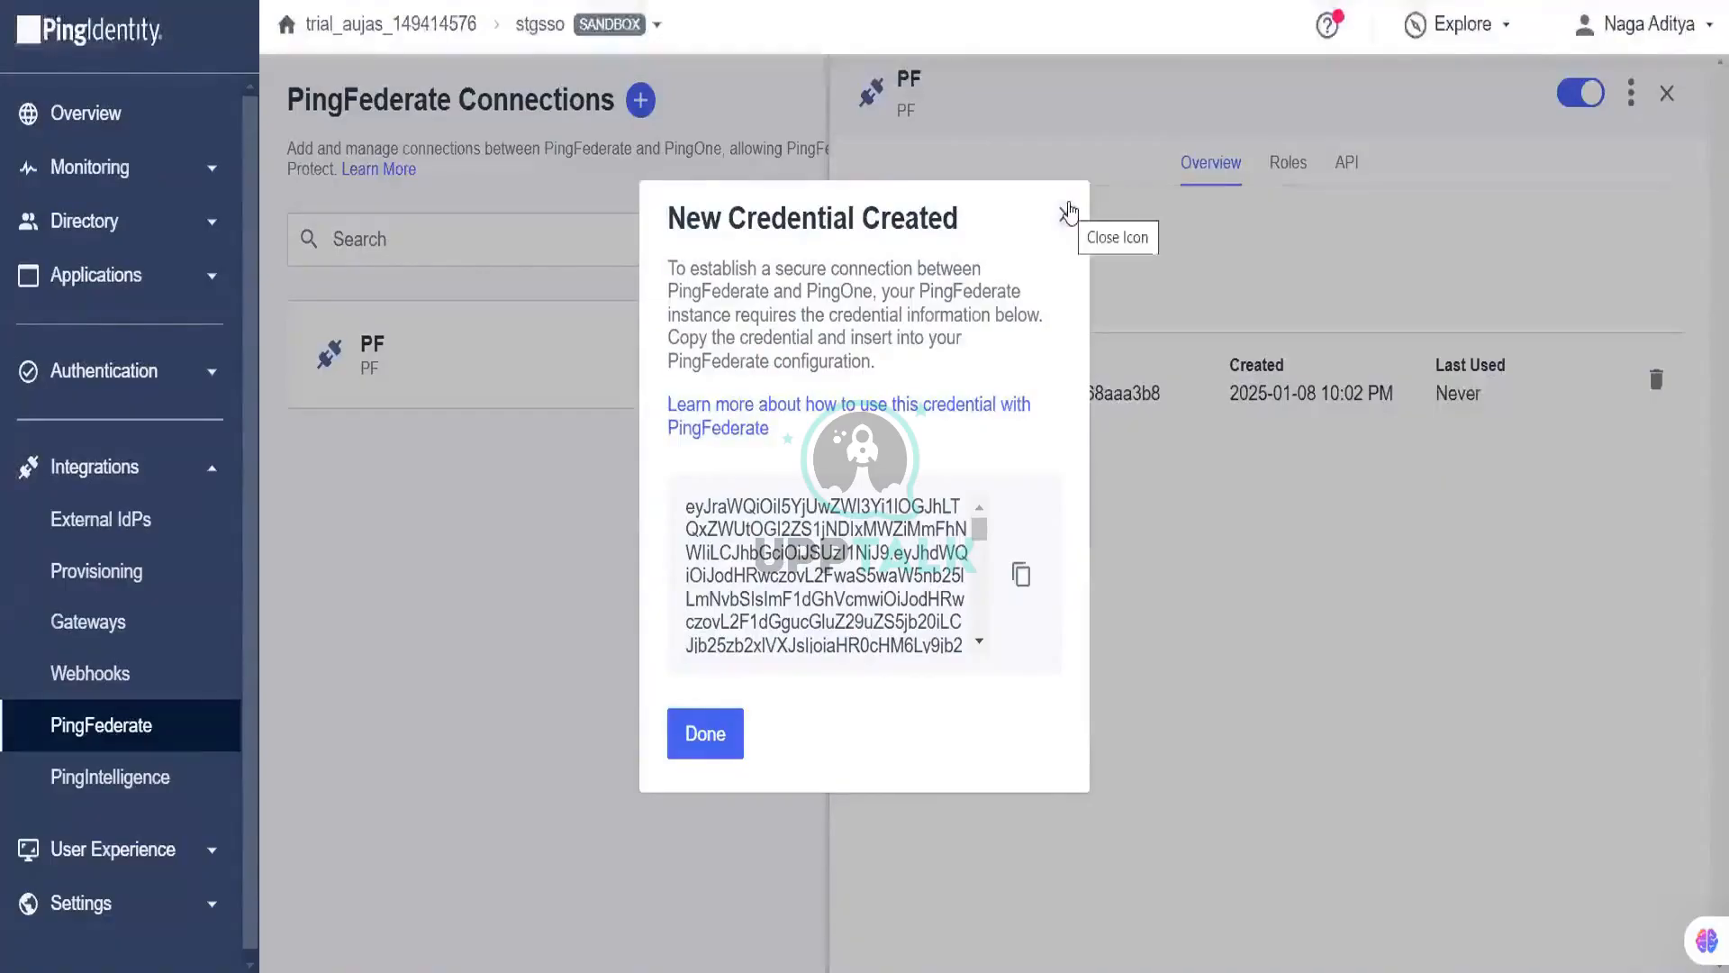
Step: Close the New Credential Created notice, review the PF connection's Roles and Overview, then close it
{"action": "left_click", "coordinate": [1068, 212]}
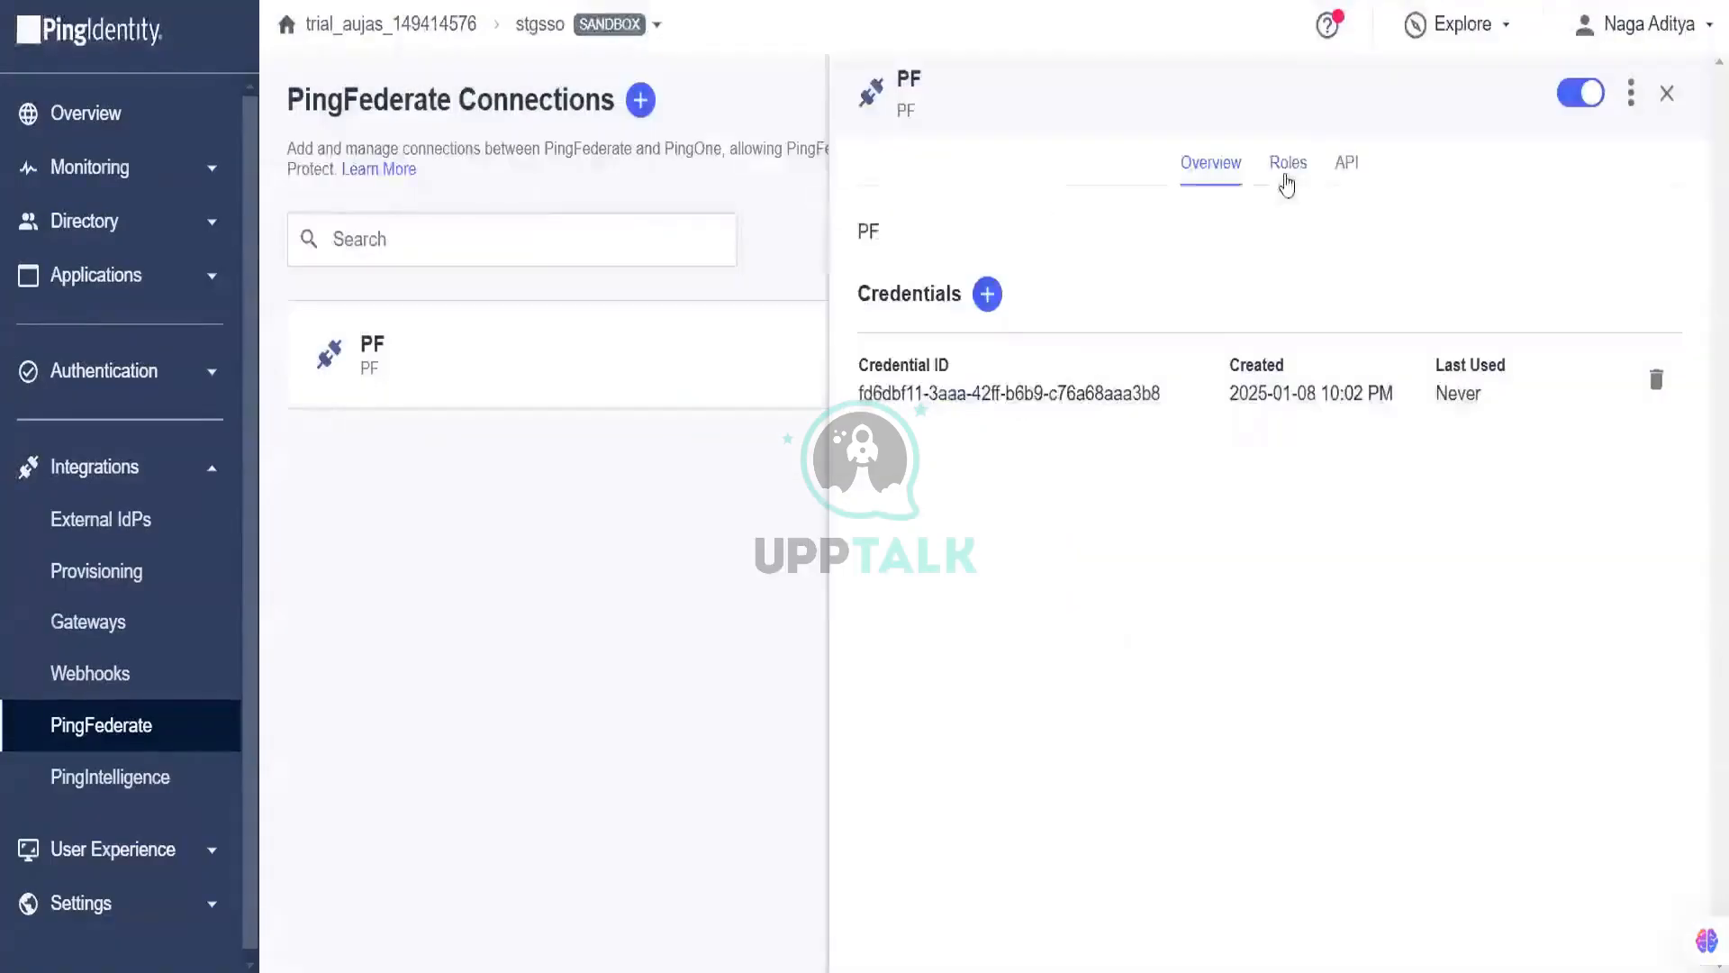
{"action": "left_click", "coordinate": [1286, 183]}
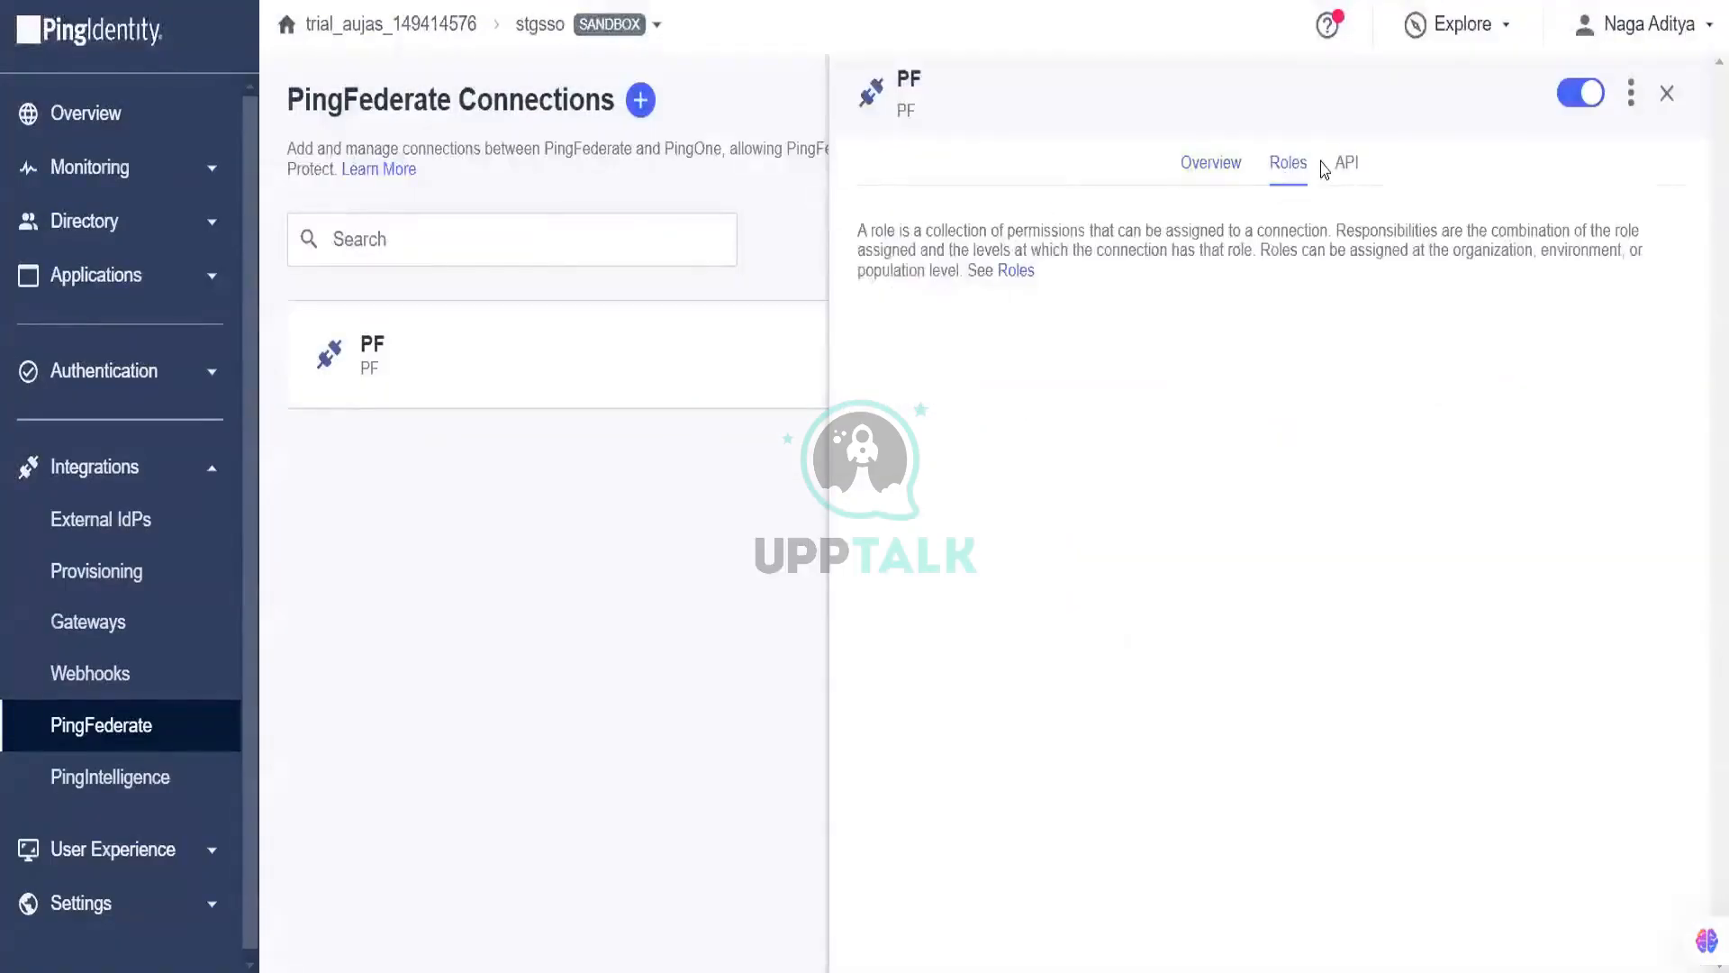
{"action": "left_click", "coordinate": [1217, 166]}
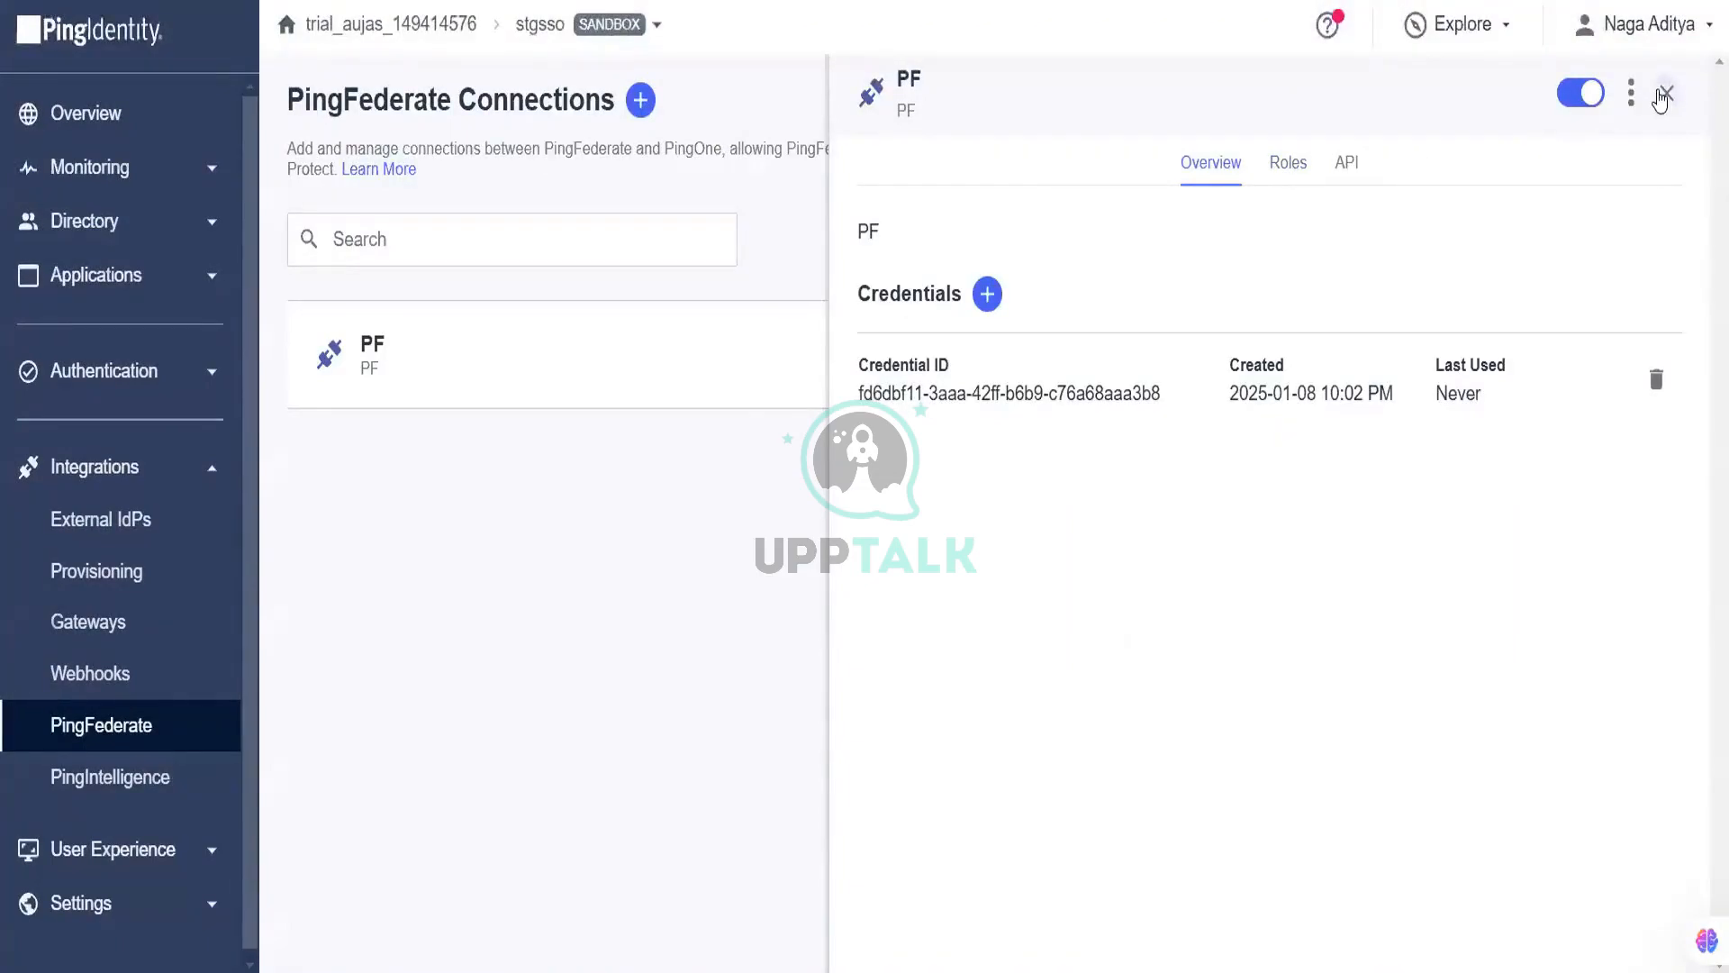
{"action": "left_click", "coordinate": [1665, 94]}
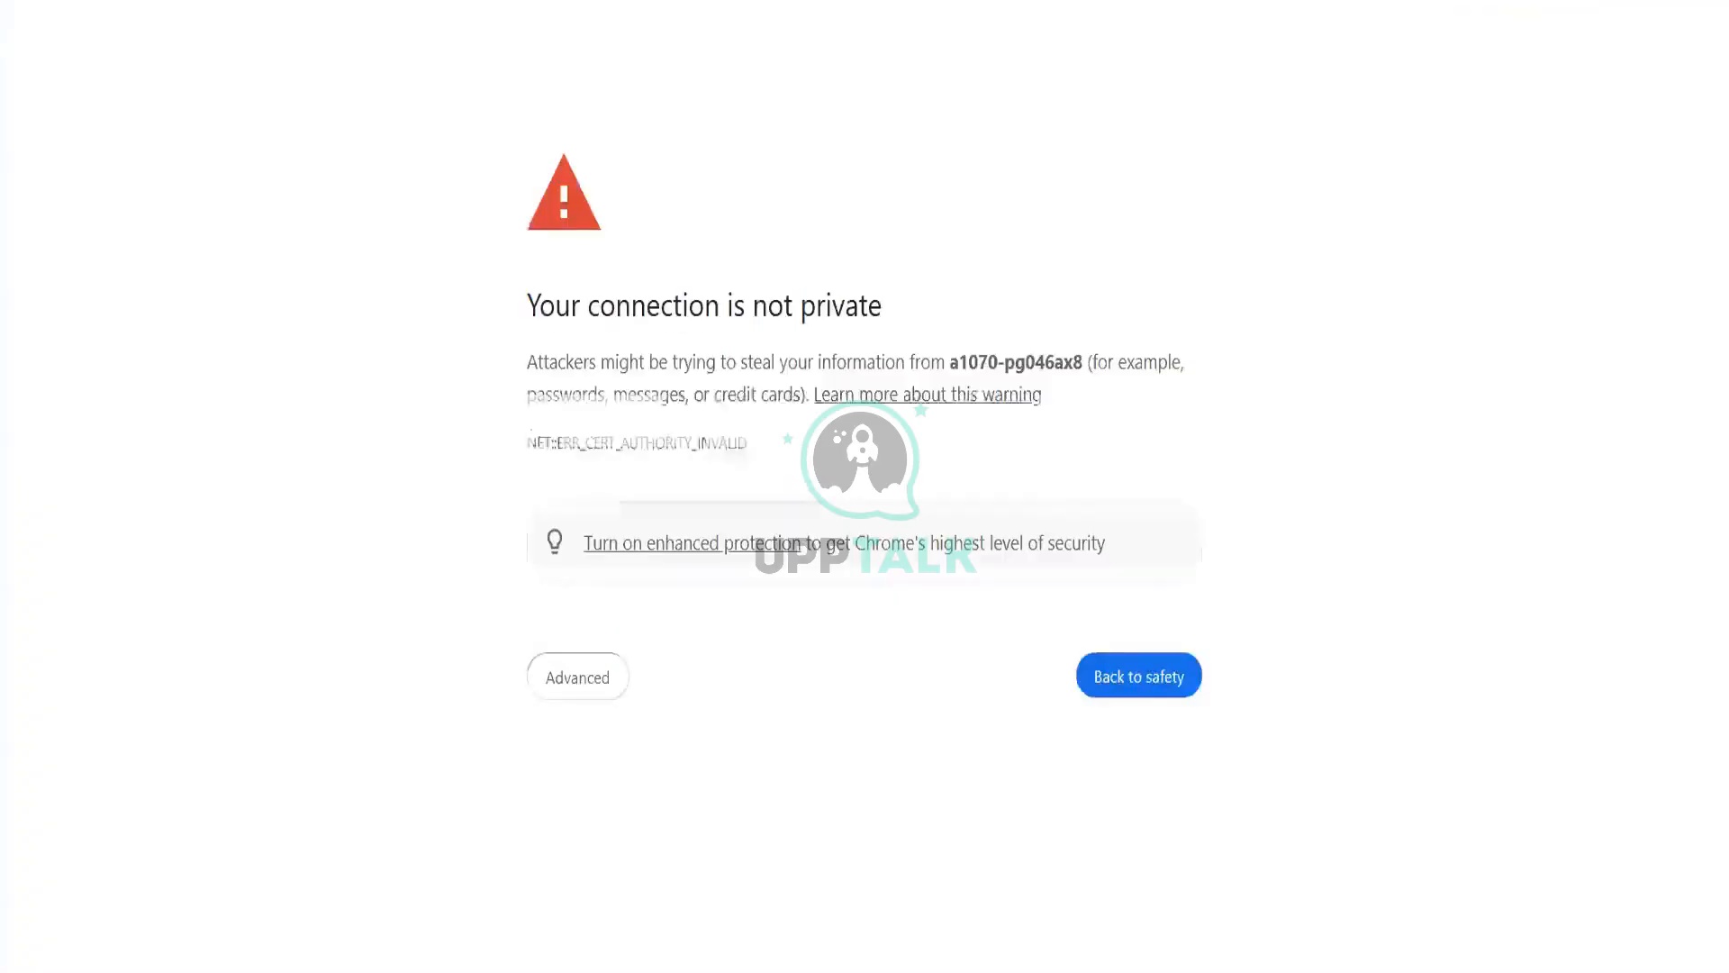
Step: Bypass the privacy warning via Advanced and proceed to a1070-pg046ax8 (unsafe)
{"action": "left_click", "coordinate": [539, 682]}
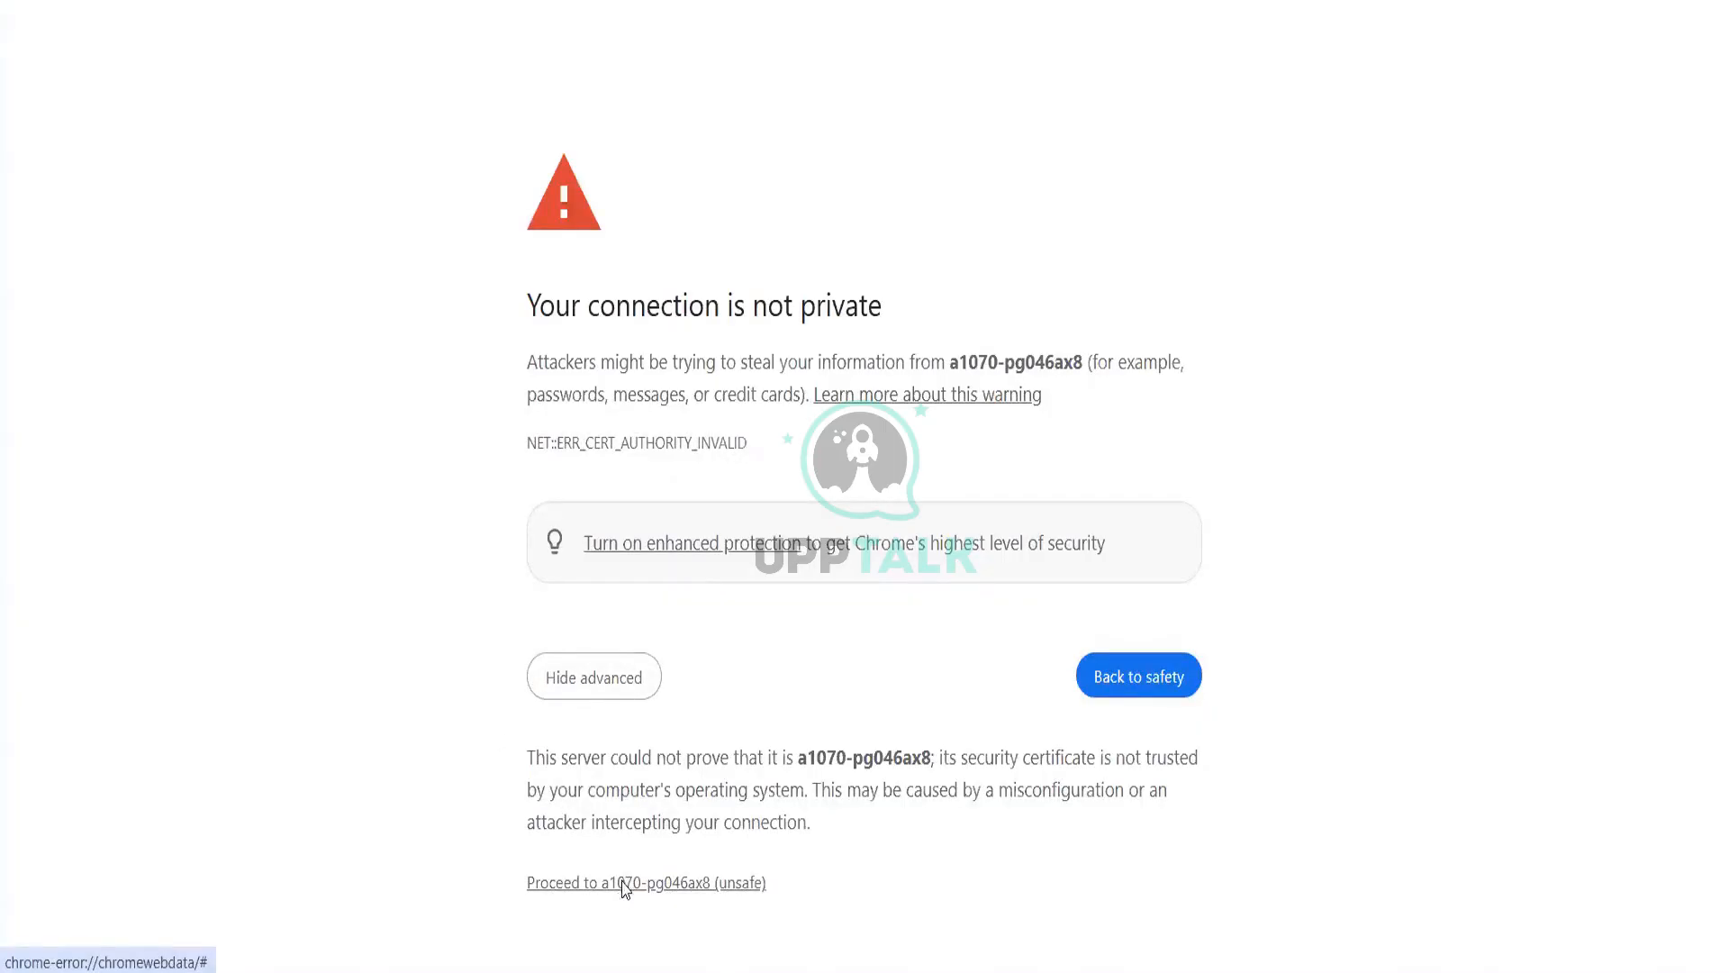
{"action": "left_click", "coordinate": [625, 884]}
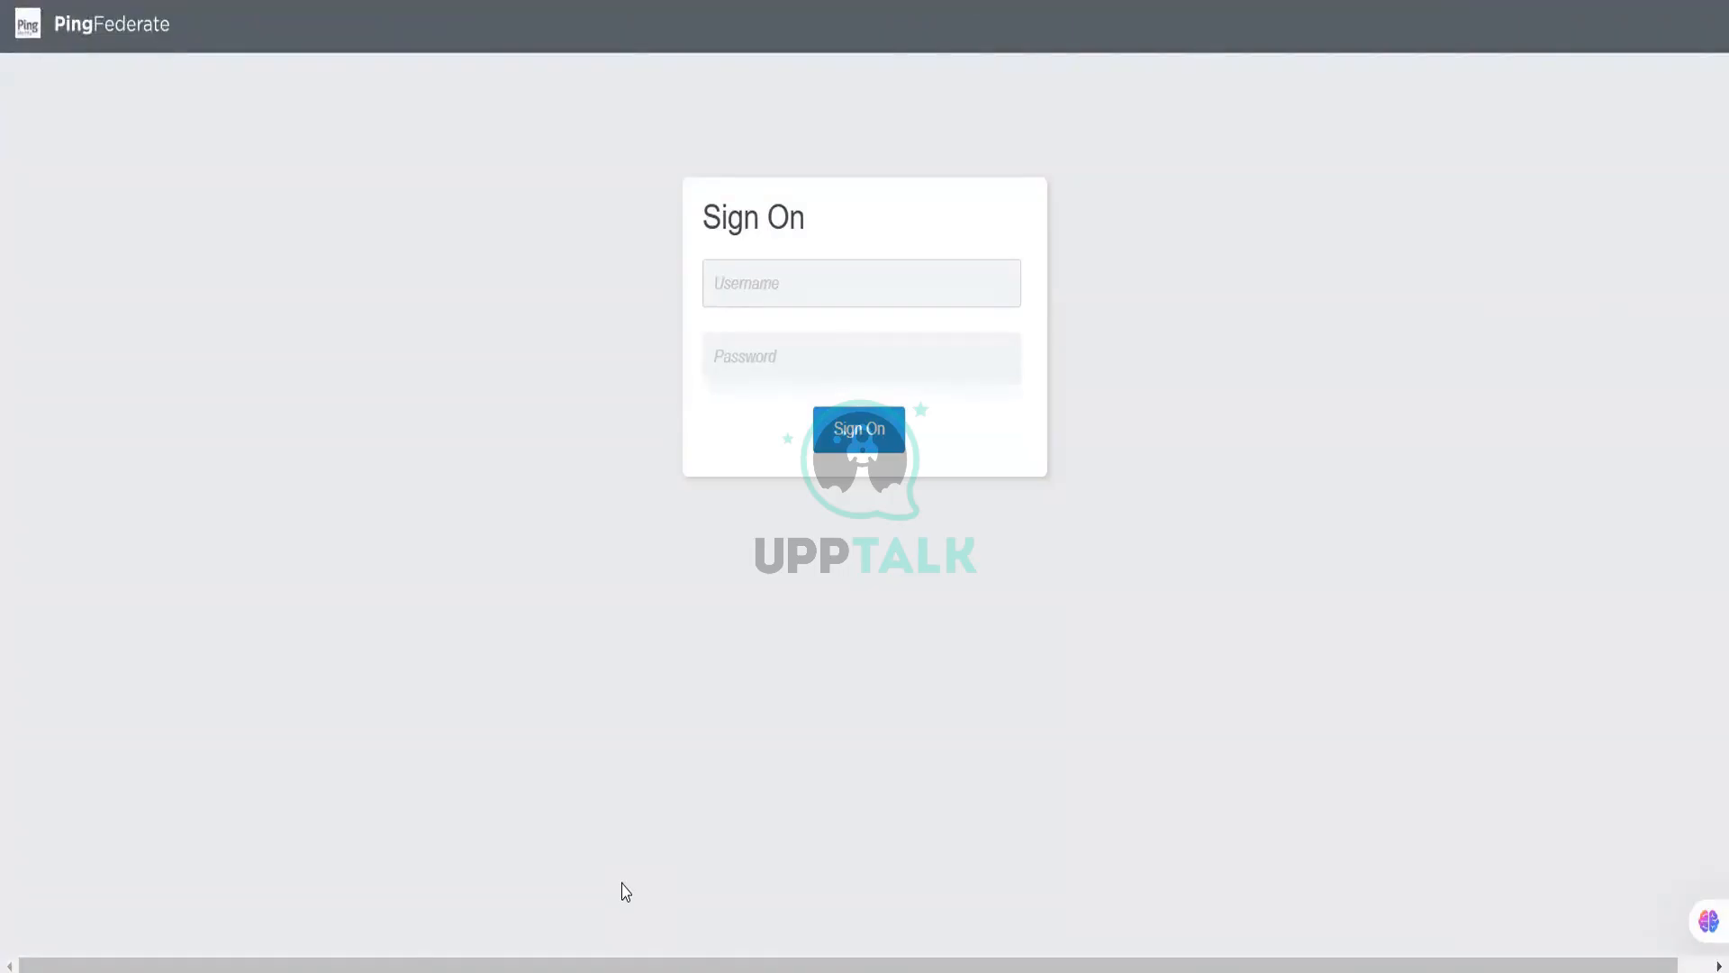
Step: Sign in to PingFederate as Administrator, re-entering the password after the first attempt fails
{"action": "left_click", "coordinate": [816, 281]}
{"action": "left_click", "coordinate": [830, 347]}
{"action": "left_click", "coordinate": [830, 348]}
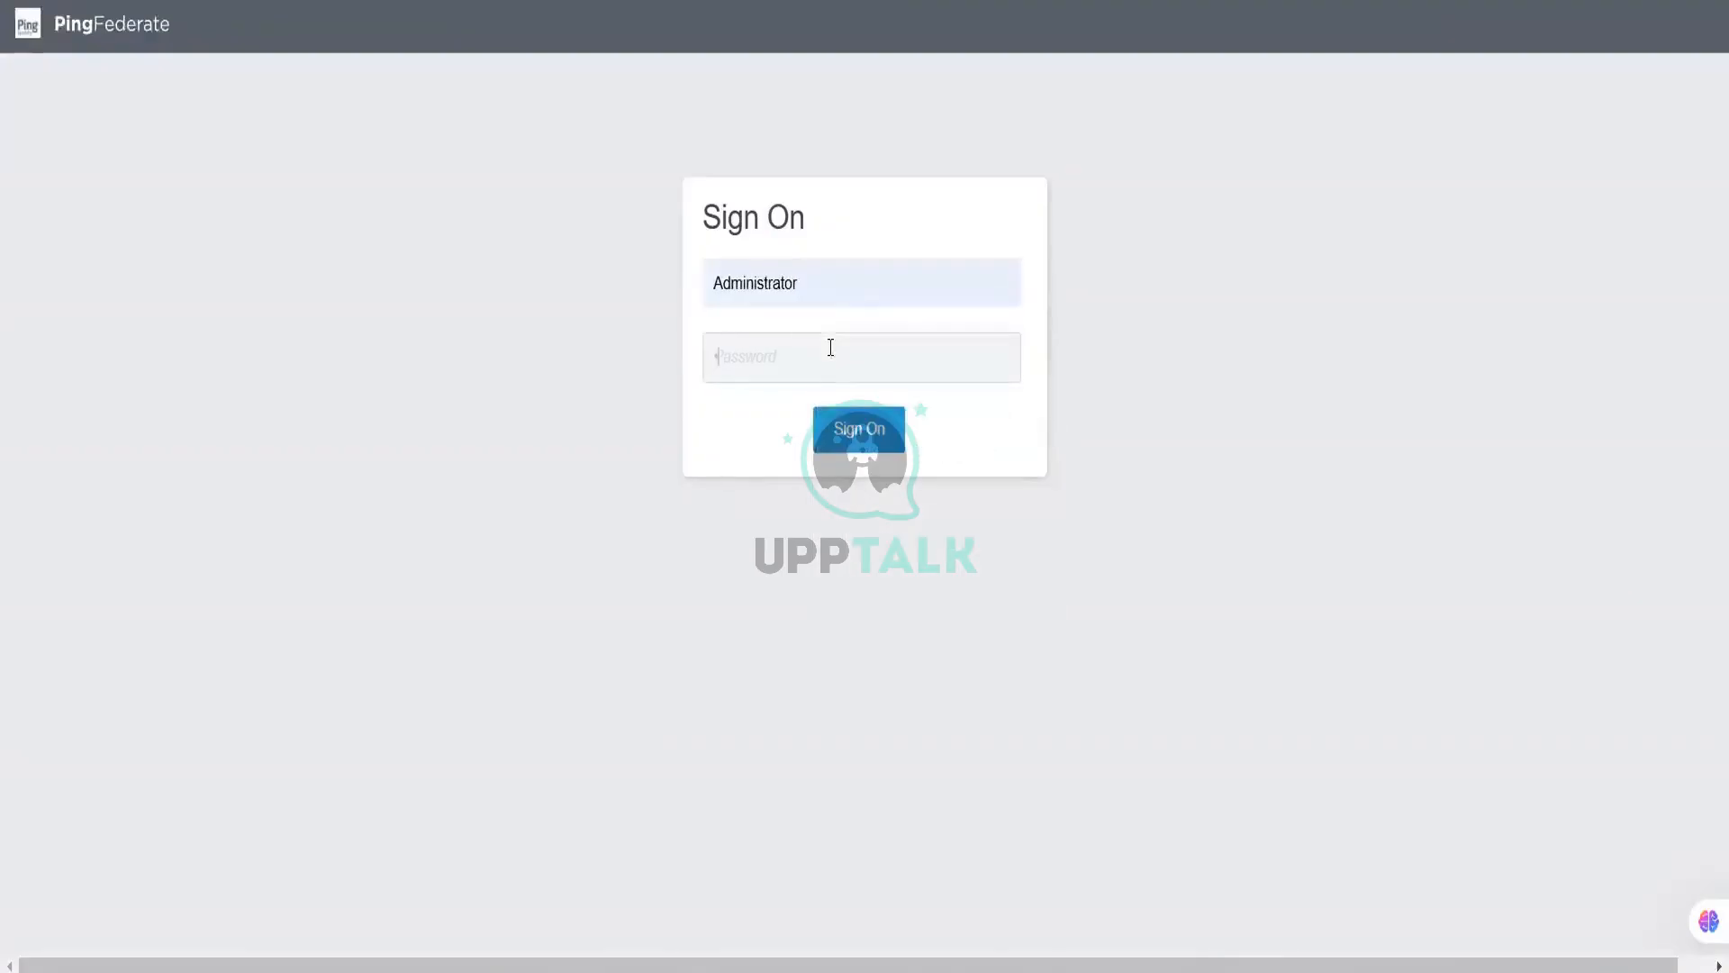
{"action": "type", "text": "*********"}
{"action": "key", "text": "Return"}
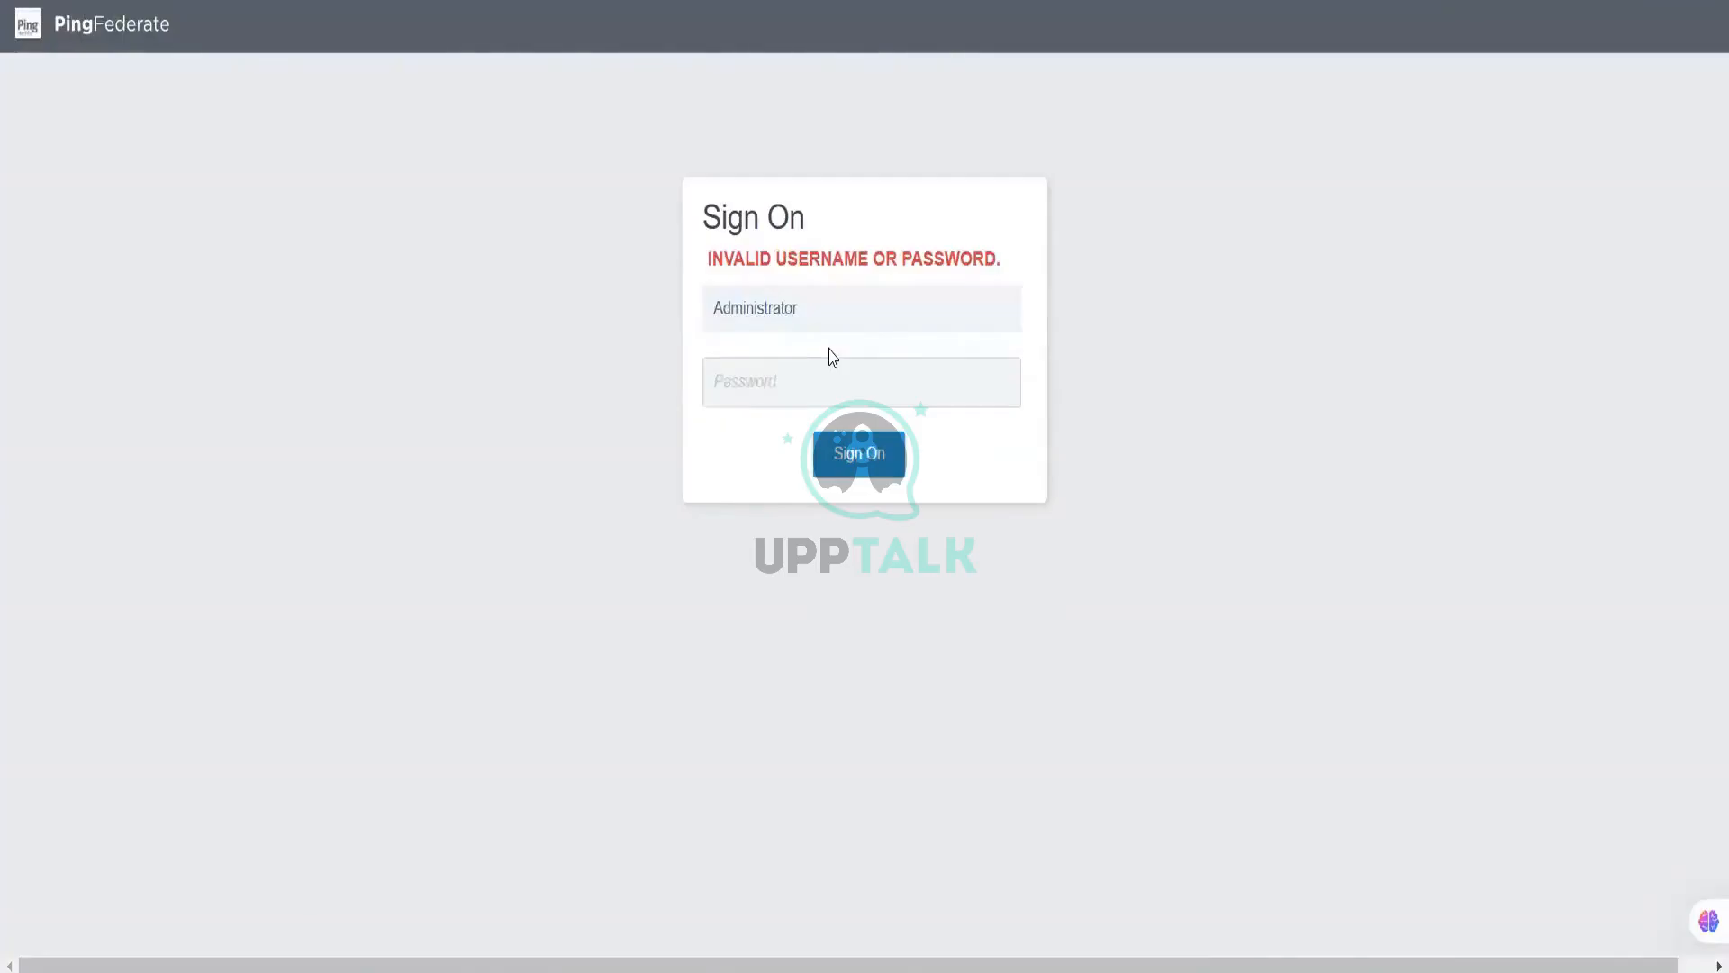
{"action": "type", "text": "••••••••••••"}
{"action": "key", "text": "Return"}
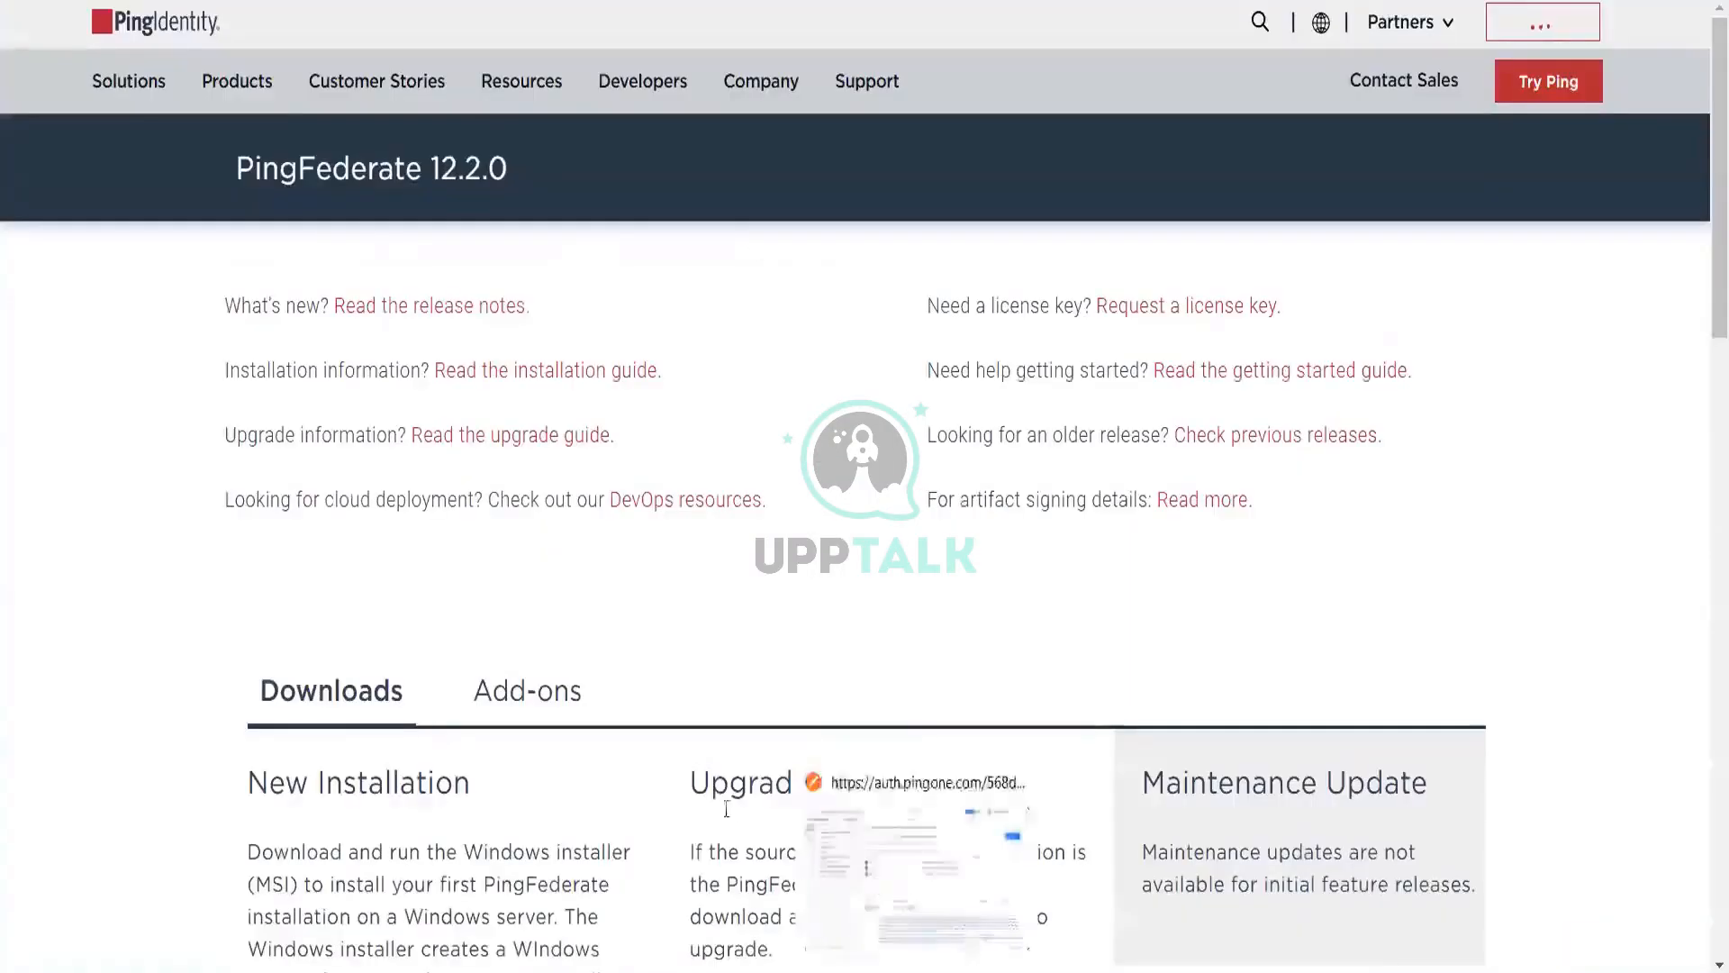
Step: From the PingFederate 12.2.0 download page, follow 'Request a license key' to your license keys list
{"action": "scroll", "coordinate": [727, 808], "scroll_direction": "down", "scroll_amount": 10}
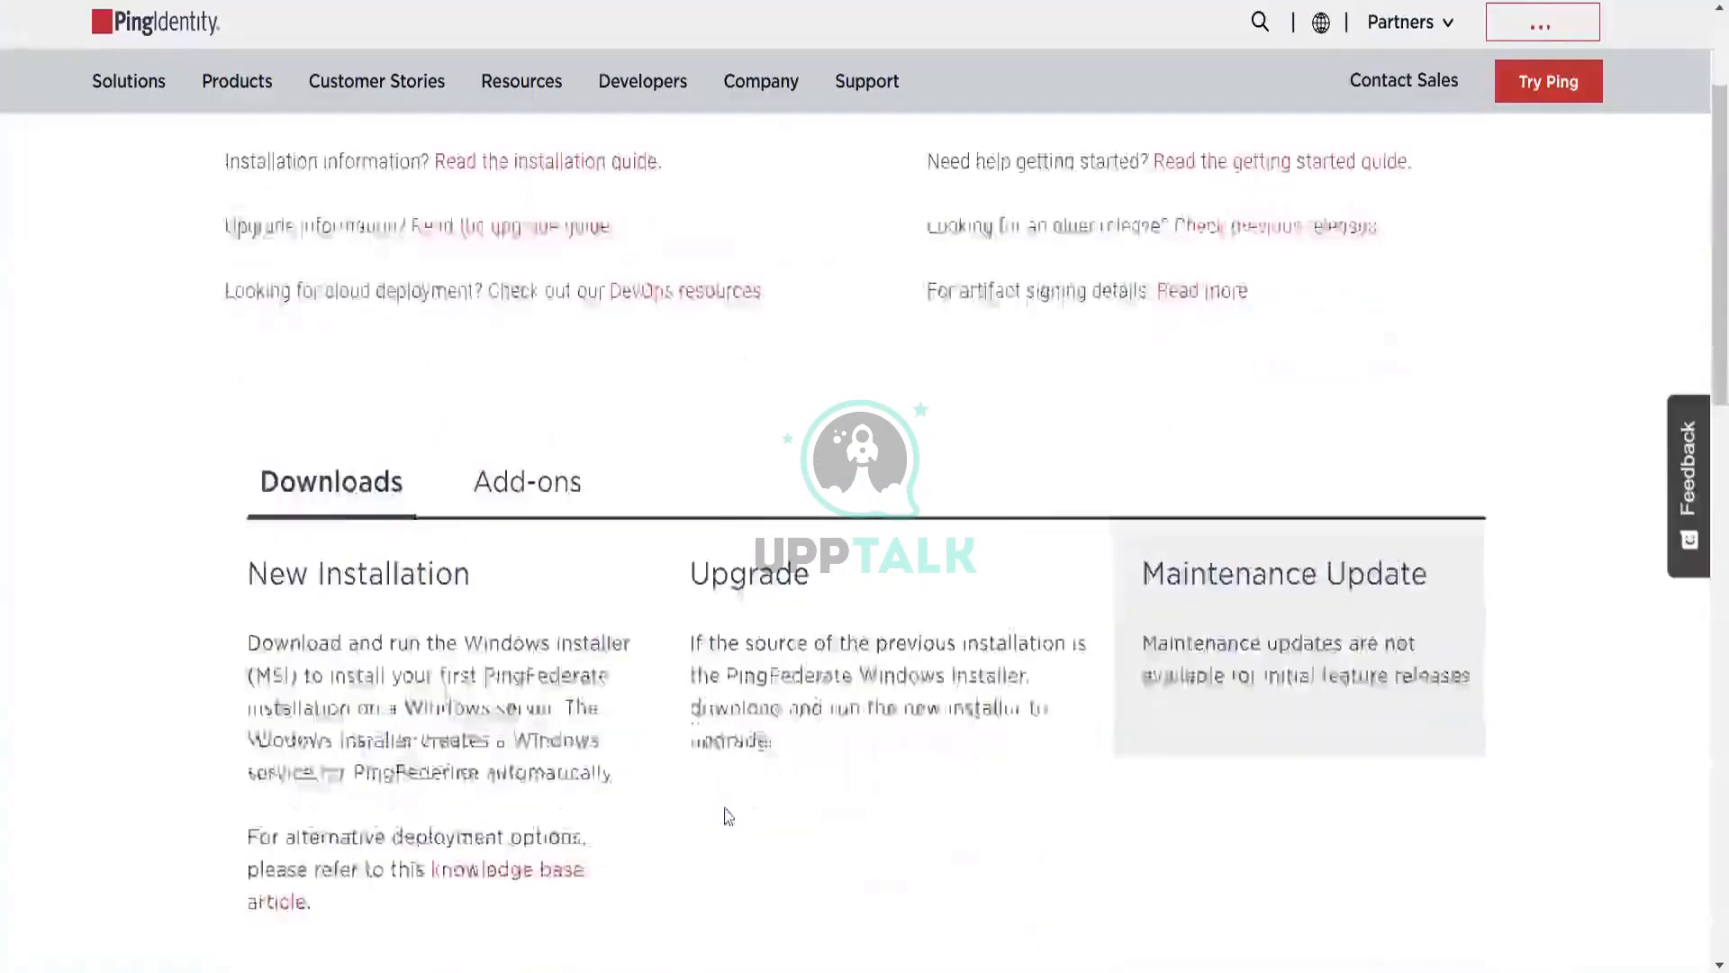
{"action": "scroll", "coordinate": [726, 808], "scroll_direction": "up", "scroll_amount": 4}
{"action": "scroll", "coordinate": [1026, 649], "scroll_direction": "up", "scroll_amount": 6}
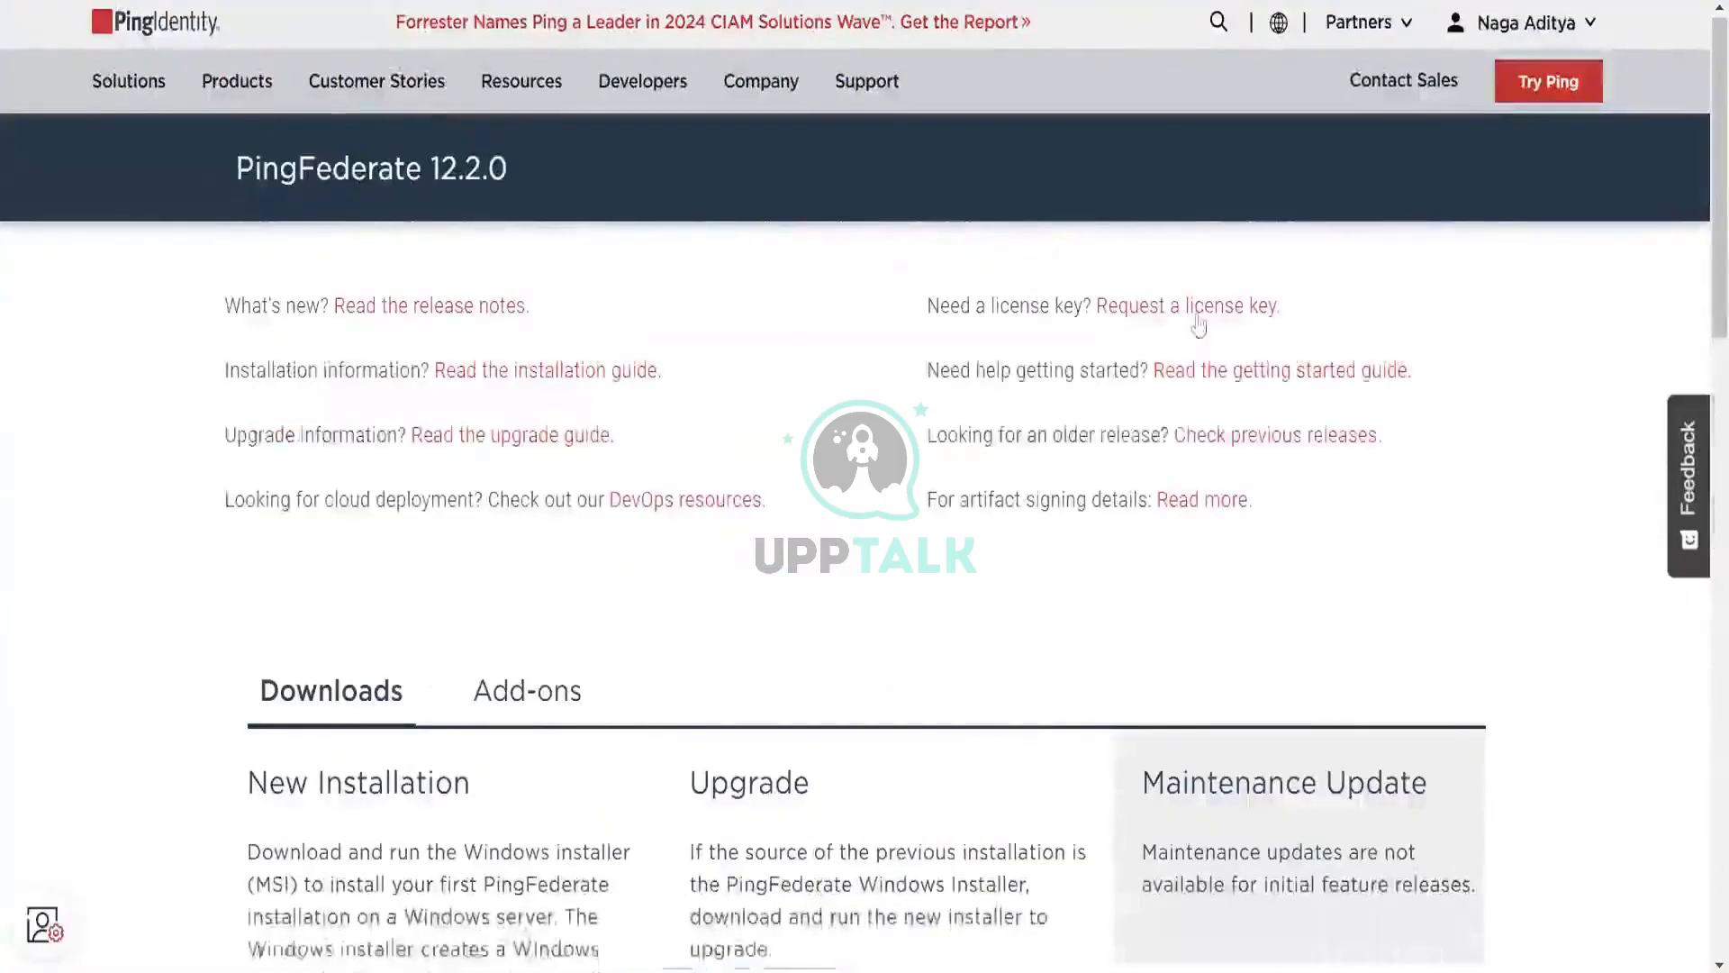
{"action": "left_click", "coordinate": [1199, 322]}
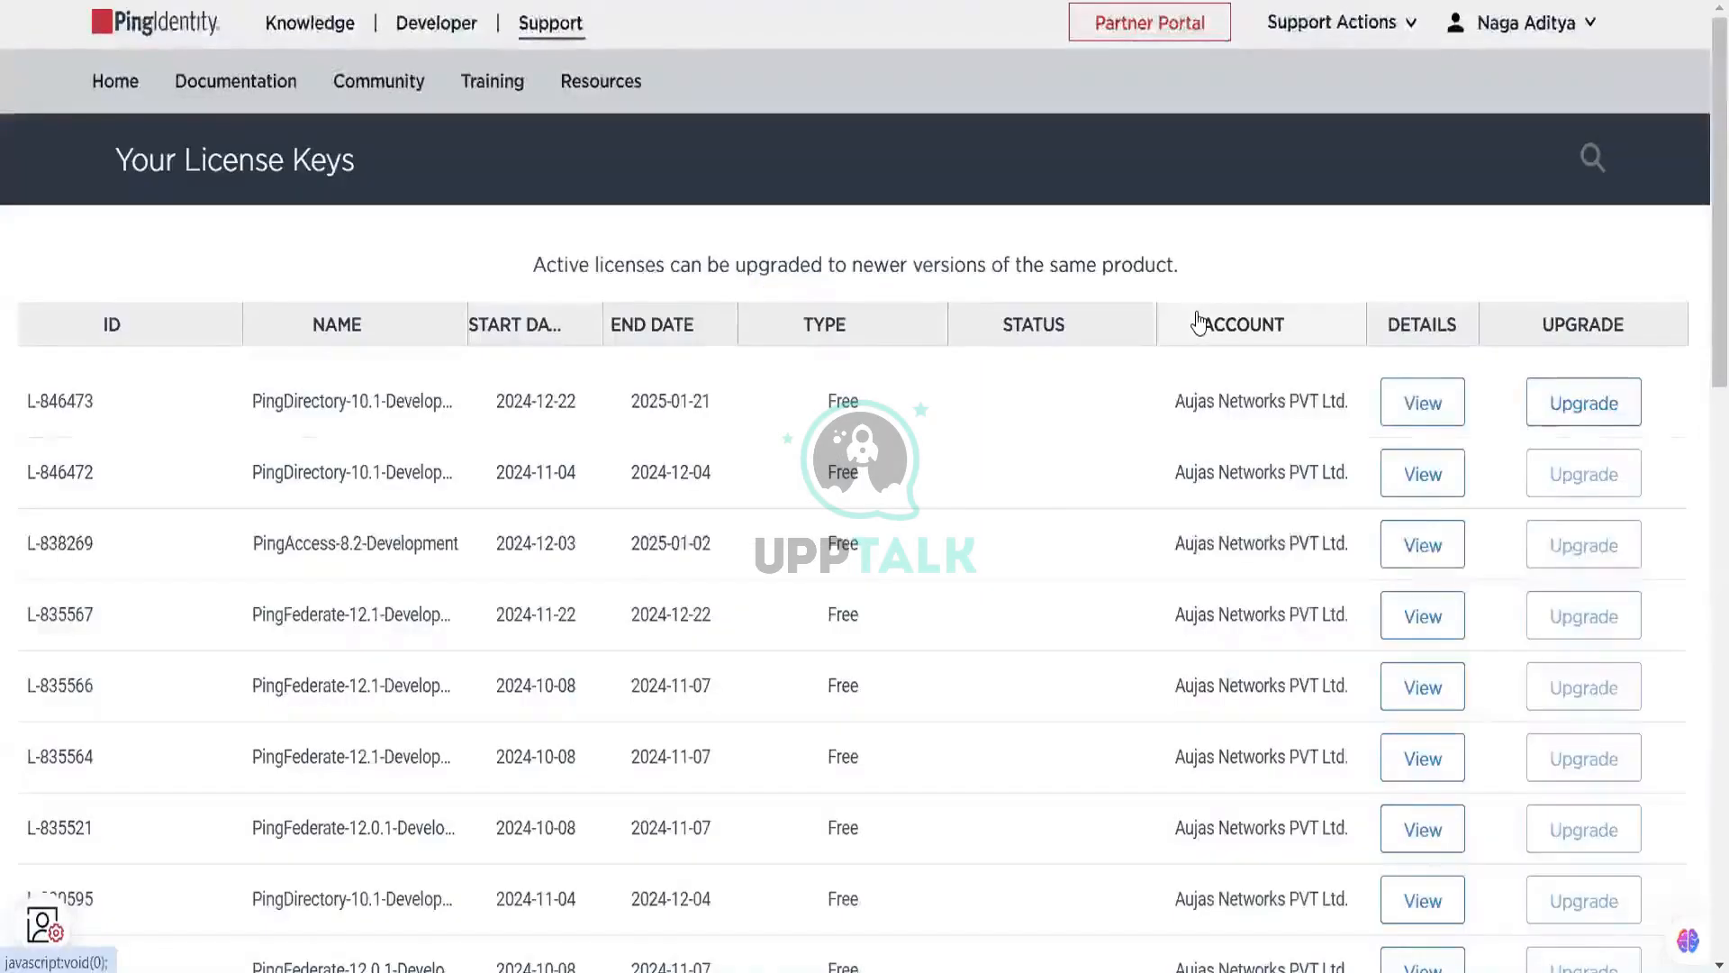
Step: Create a free PingFederate license key, accepting the agreement, then view and download the 12.2 key
{"action": "scroll", "coordinate": [1340, 783], "scroll_direction": "down", "scroll_amount": 10}
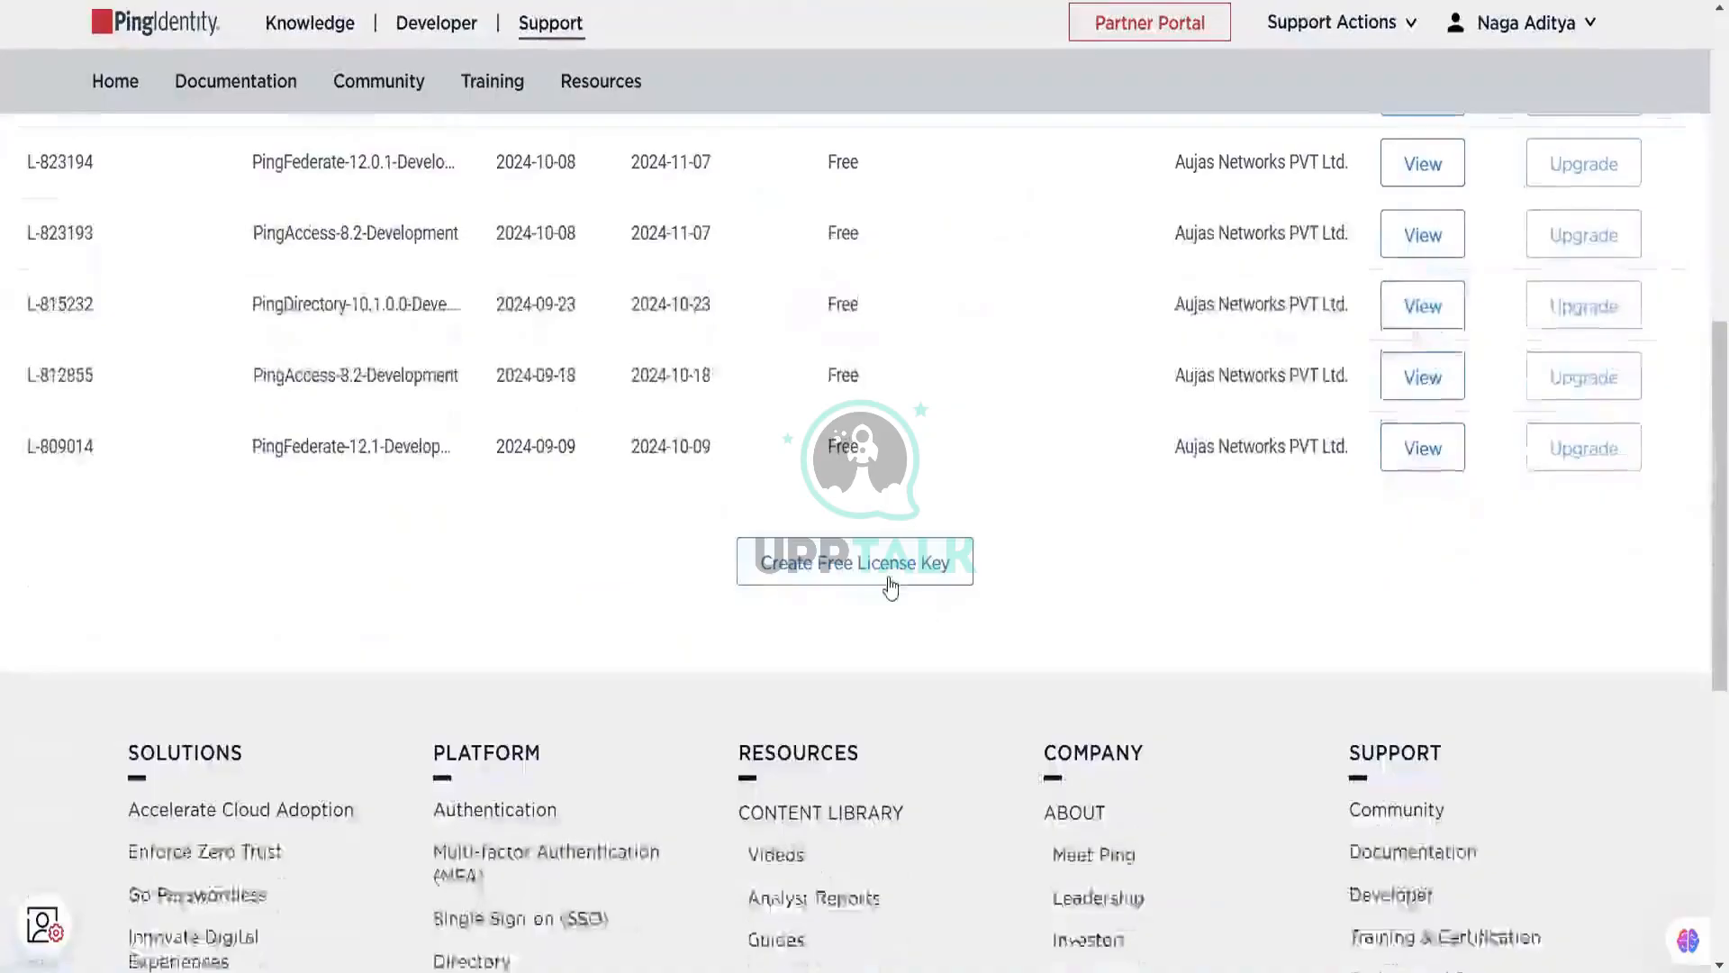
{"action": "left_click", "coordinate": [890, 586]}
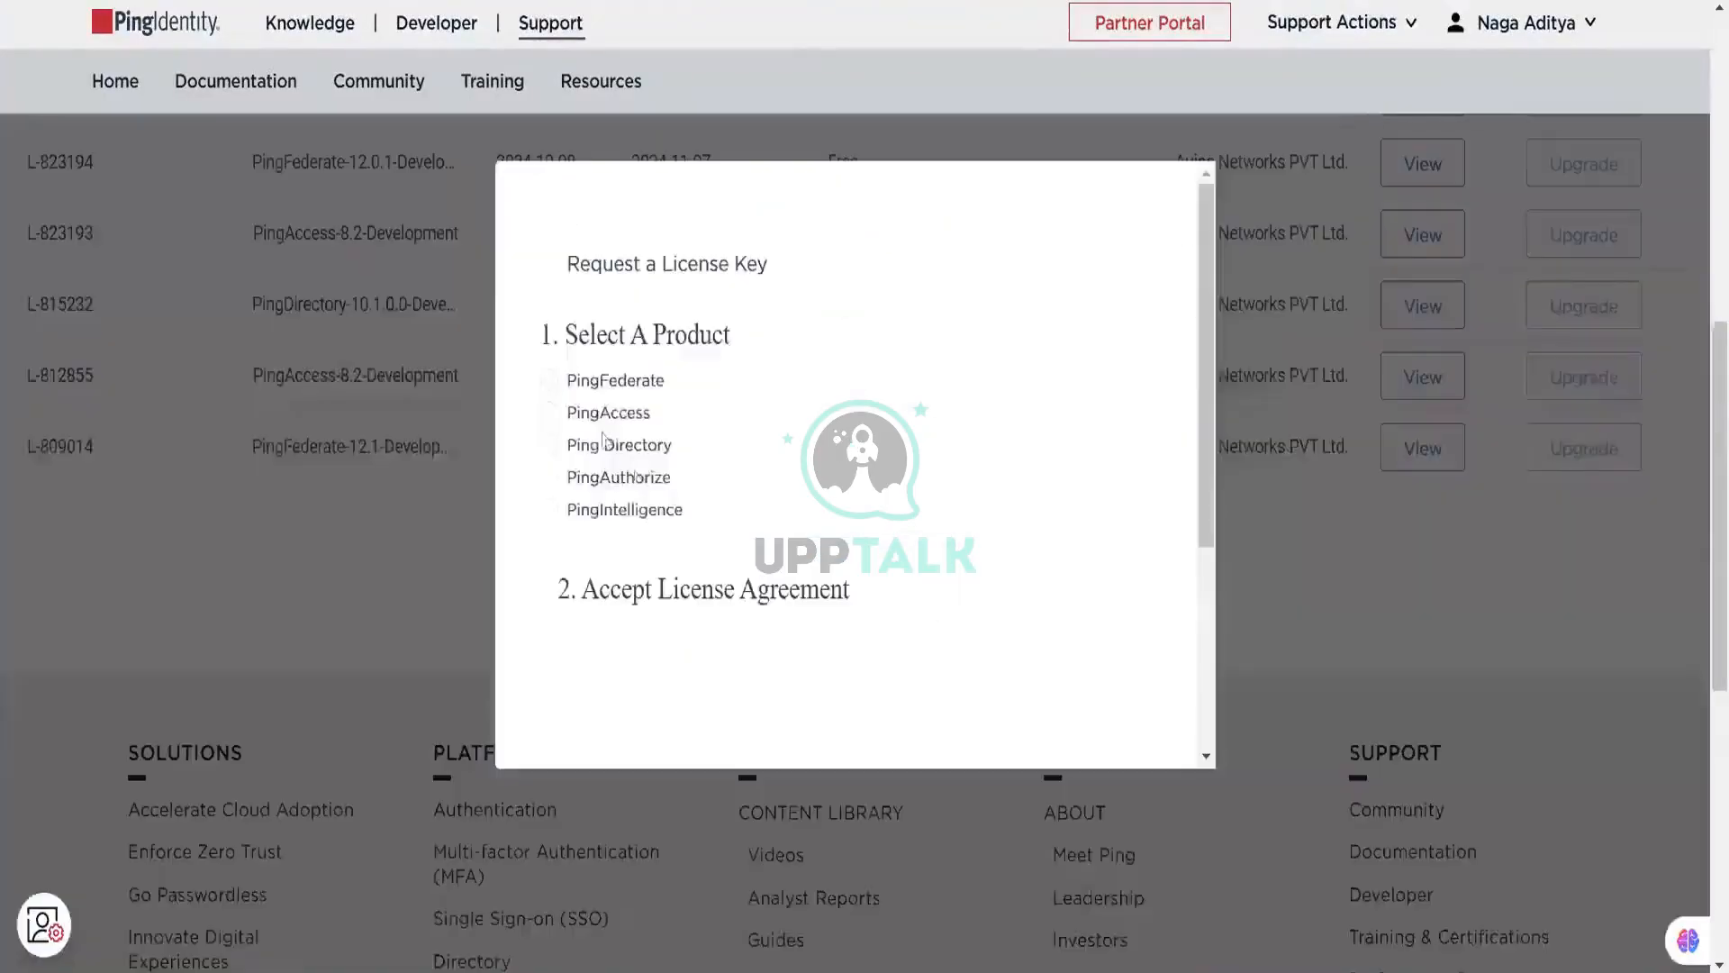
{"action": "left_click", "coordinate": [549, 380]}
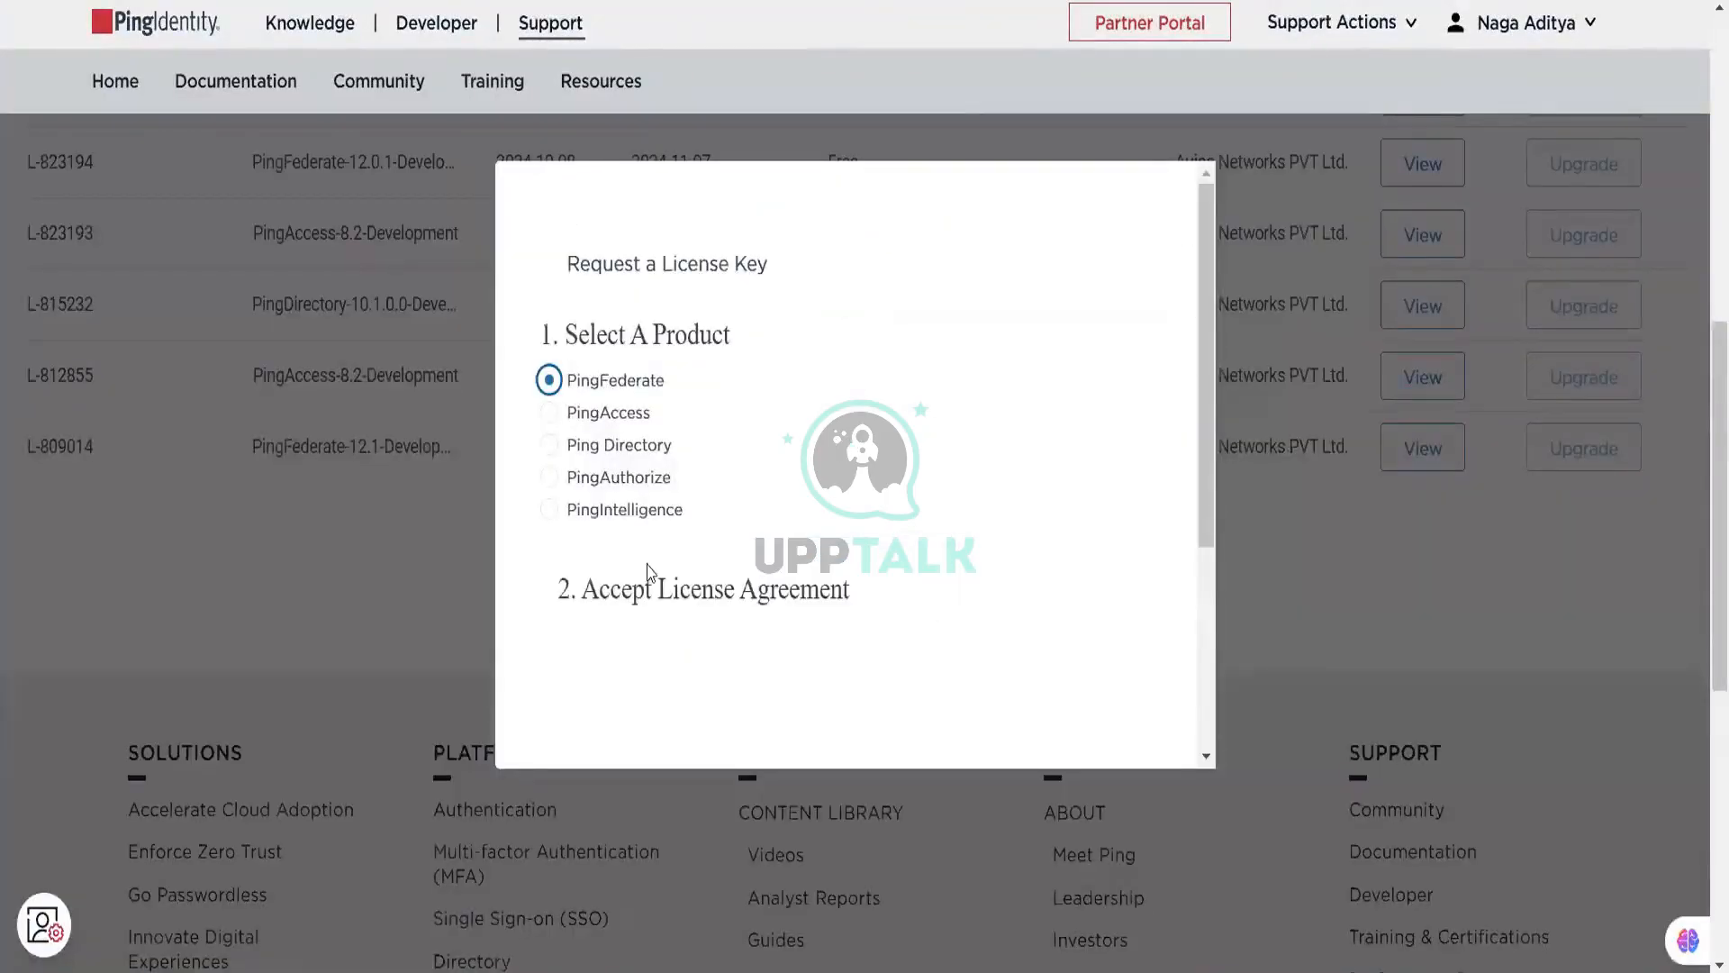
{"action": "scroll", "coordinate": [666, 590], "scroll_direction": "down", "scroll_amount": 4}
{"action": "left_click", "coordinate": [549, 572]}
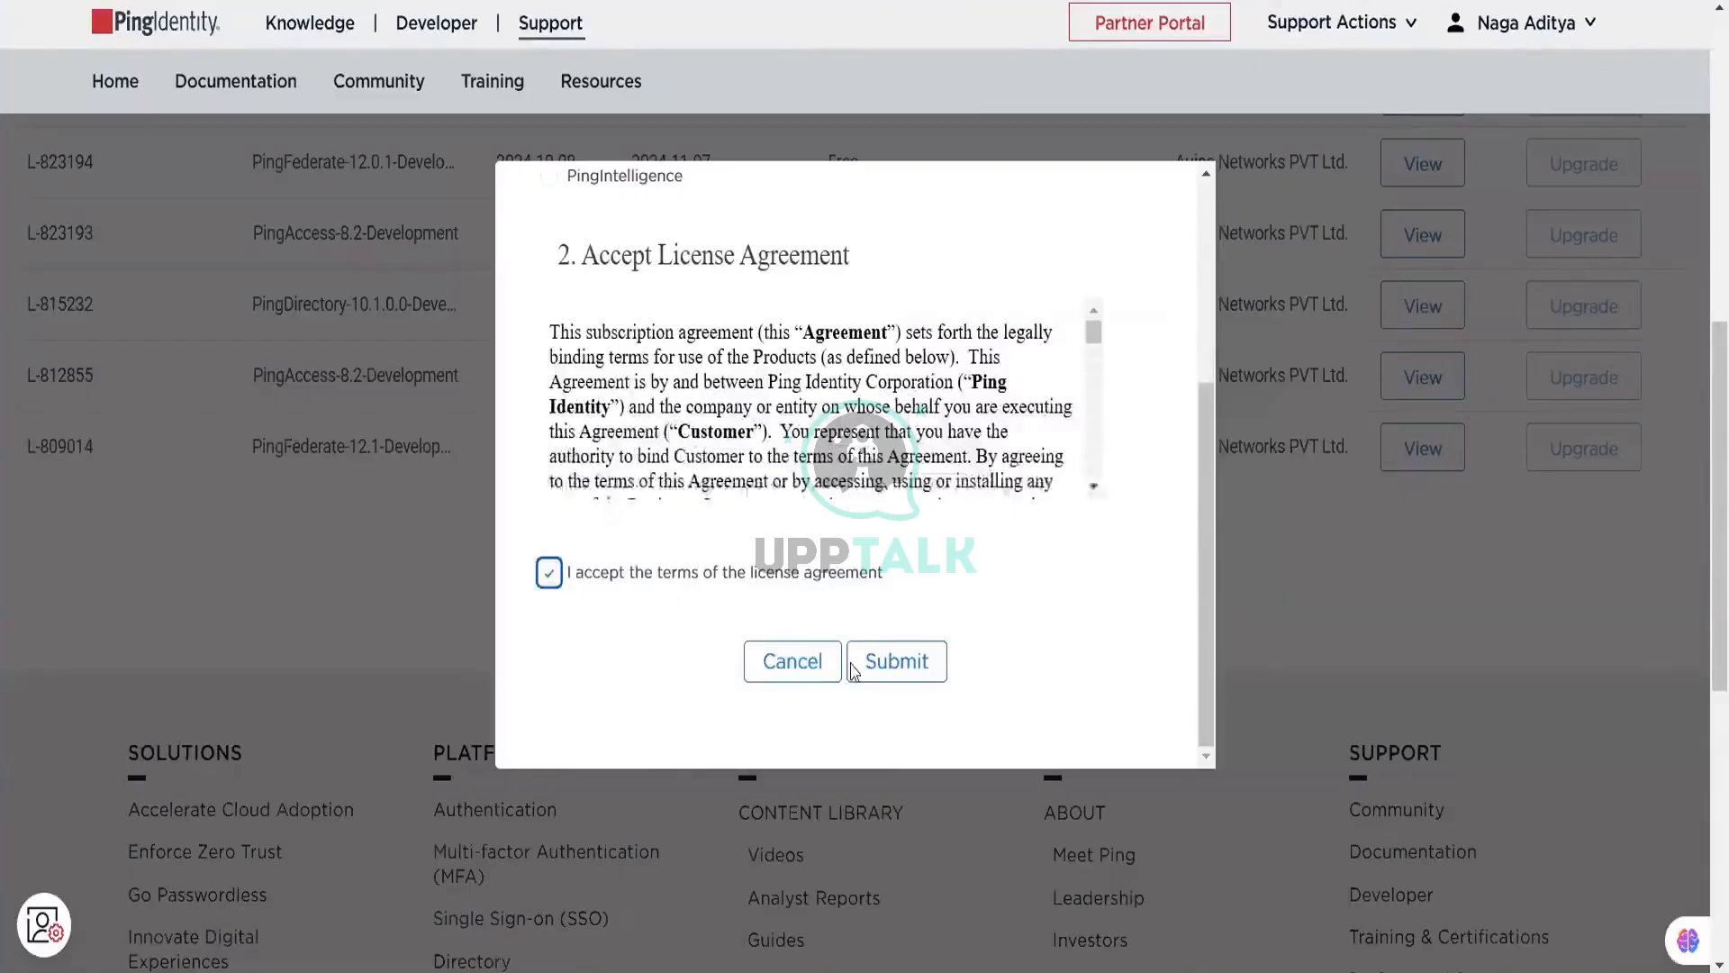
{"action": "left_click", "coordinate": [881, 671]}
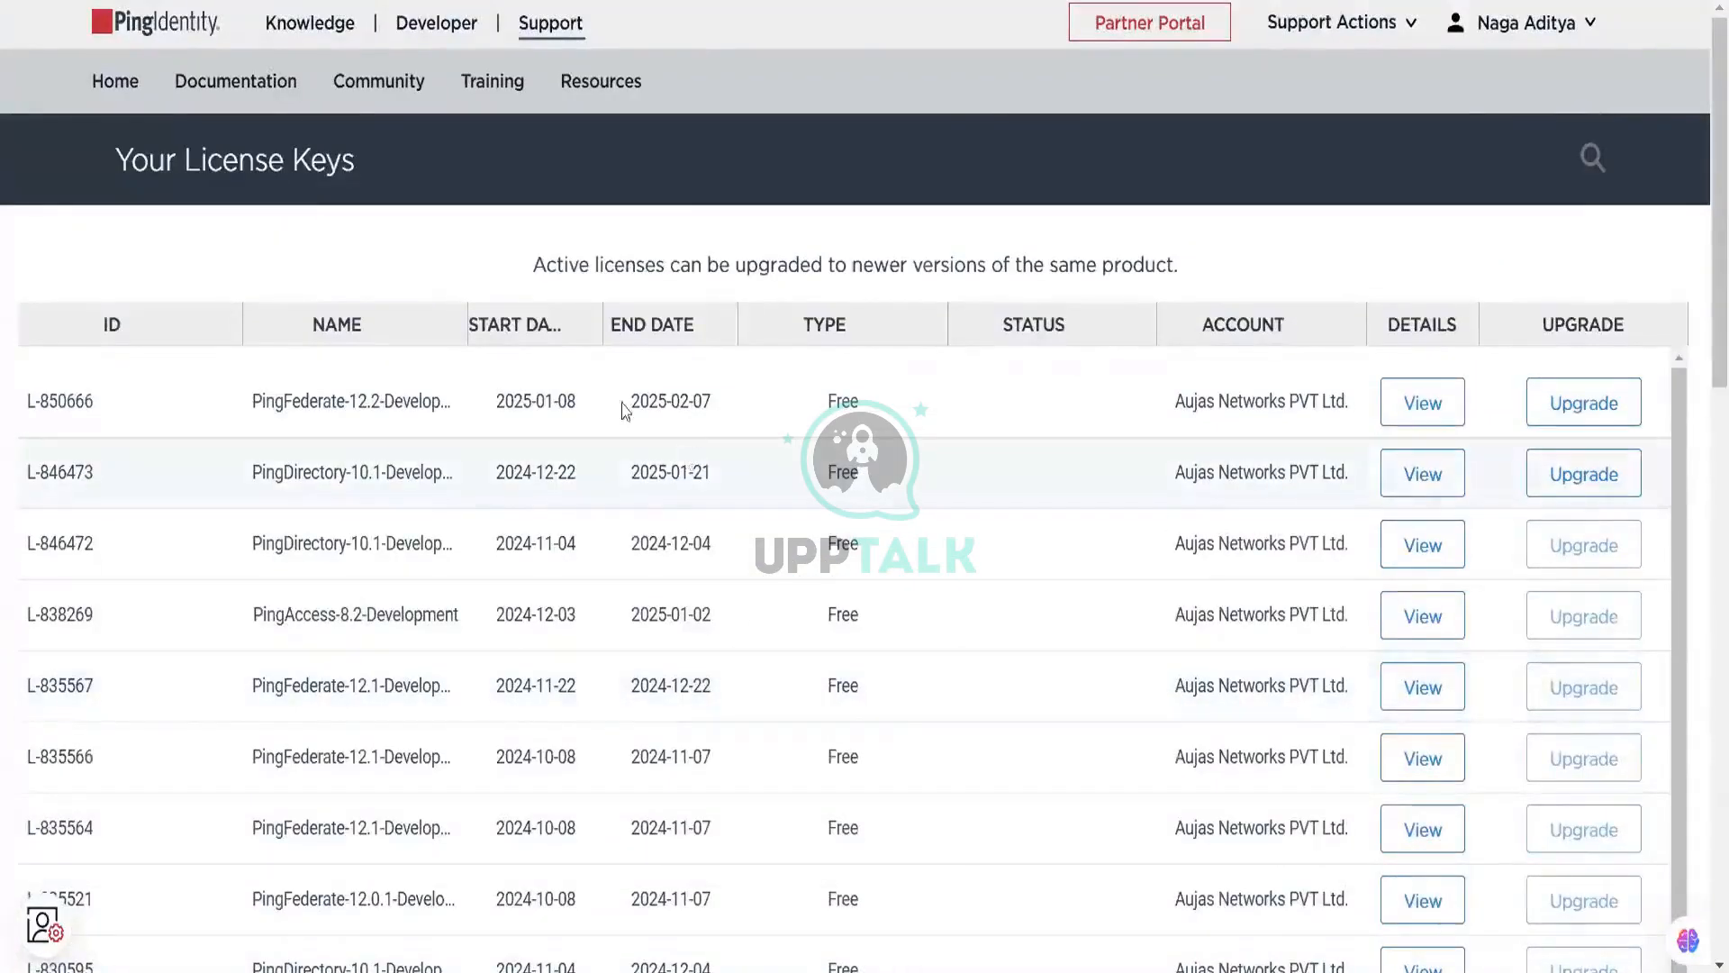
{"action": "left_click", "coordinate": [1447, 406]}
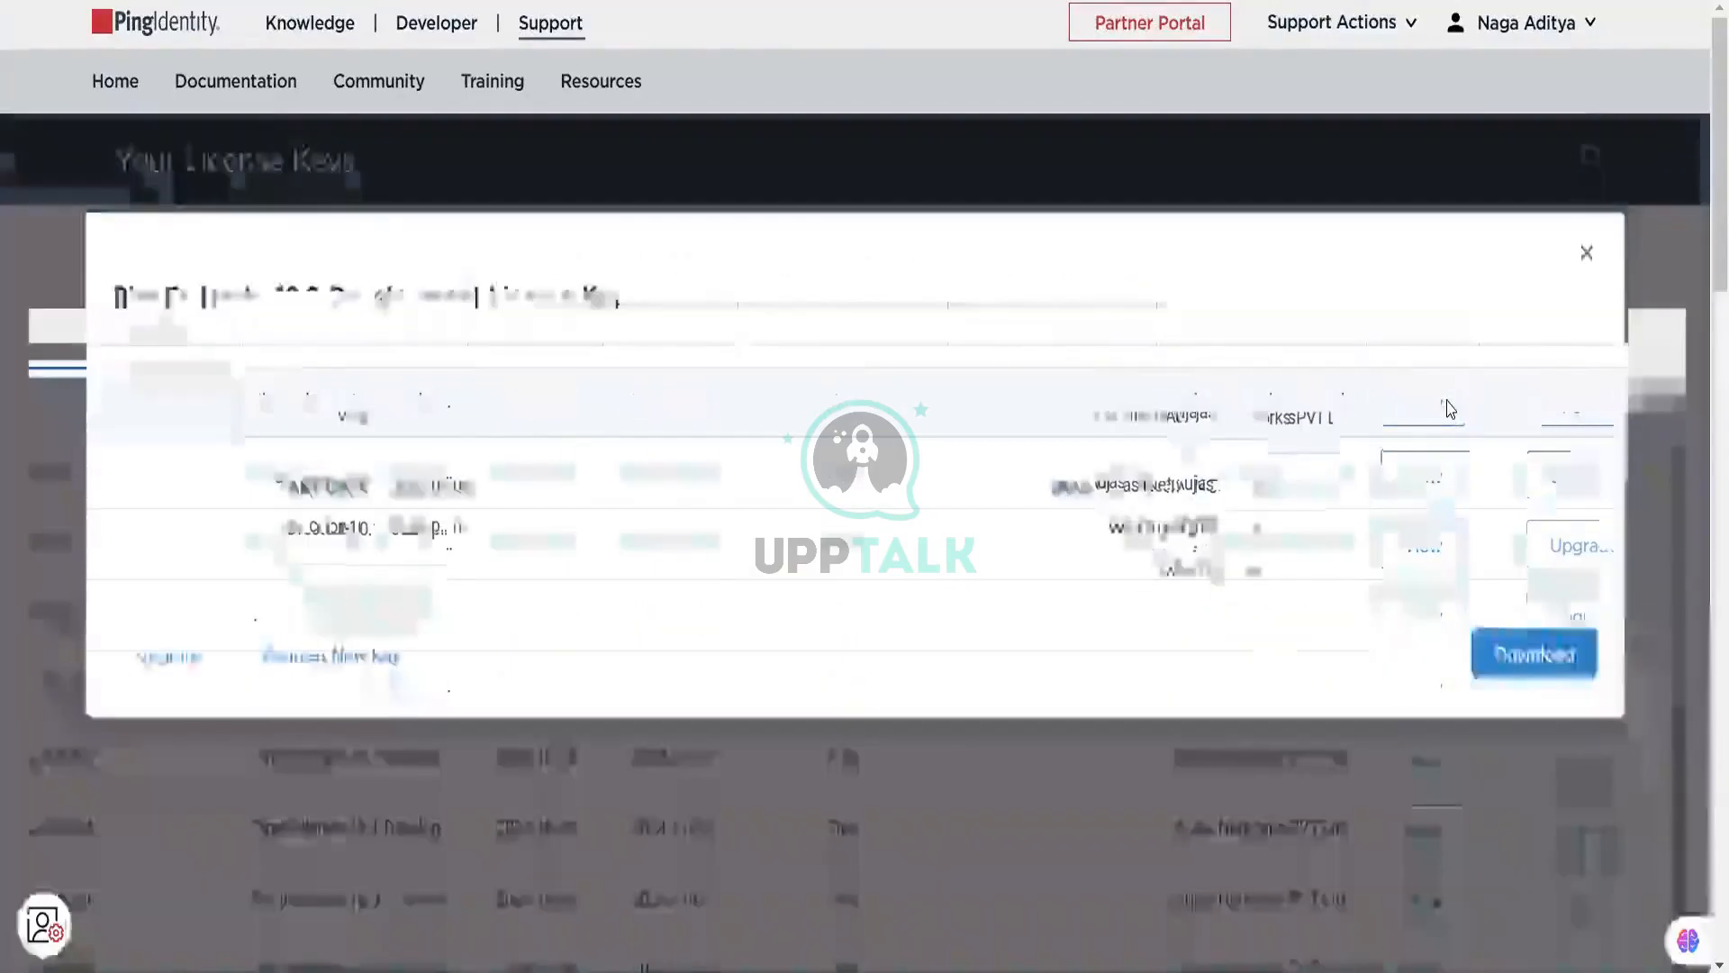
{"action": "left_click", "coordinate": [1563, 643]}
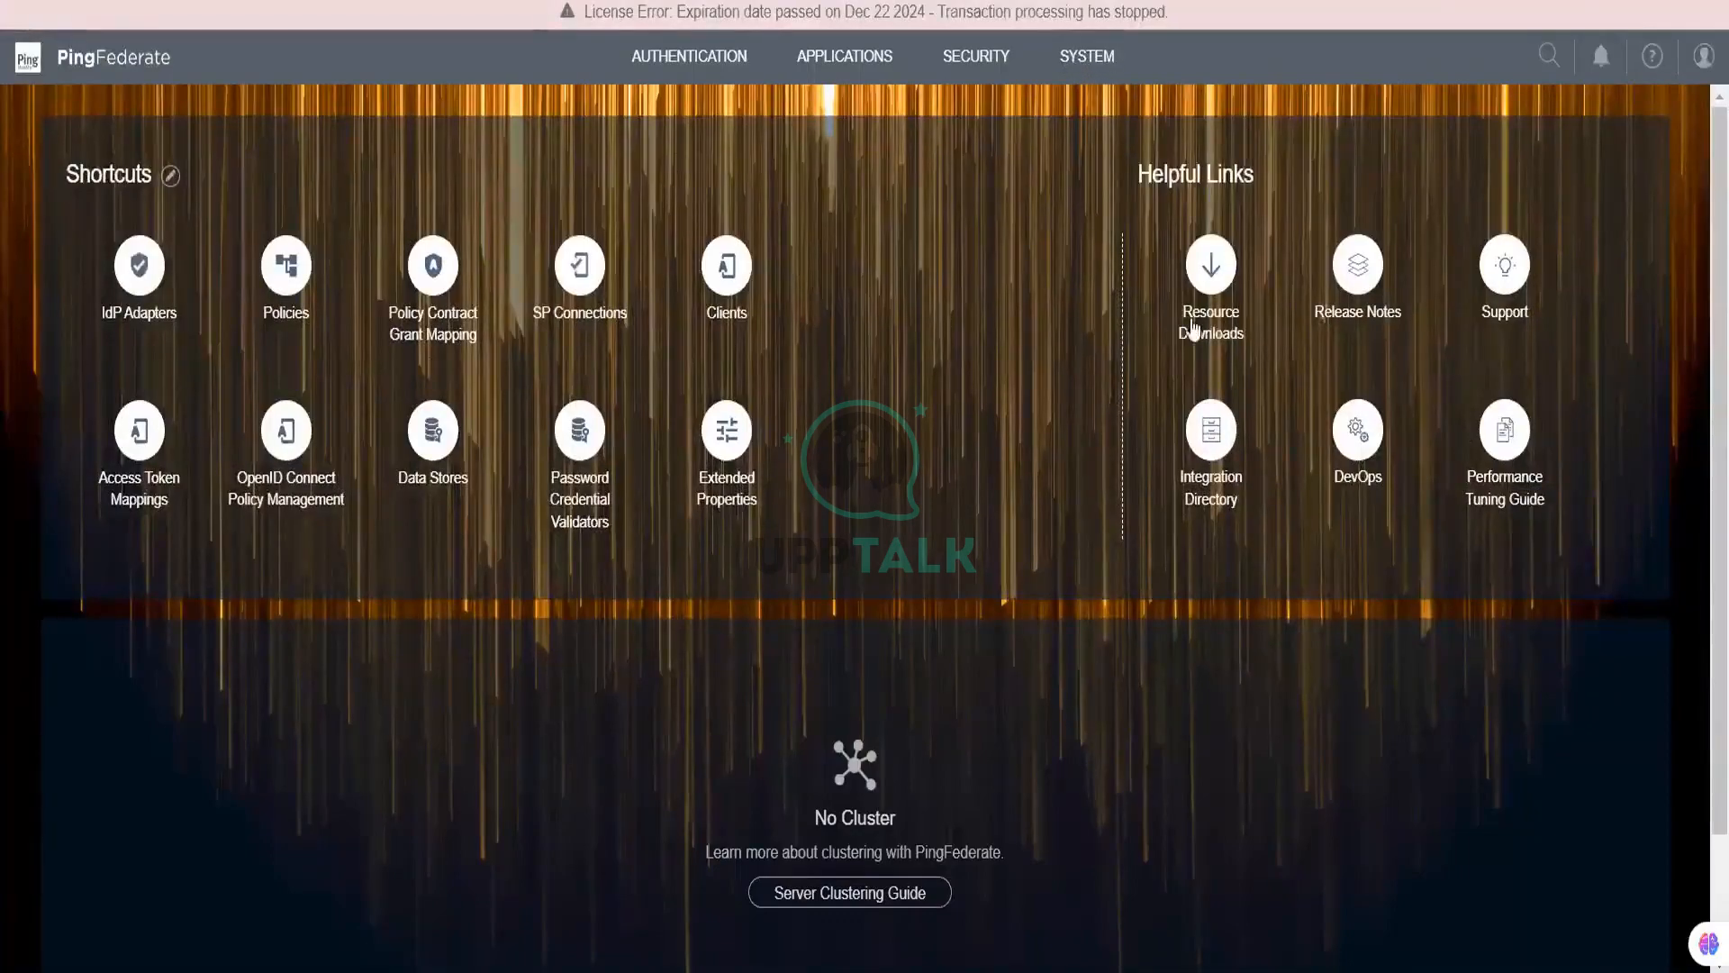
Step: Go to System > Server to reach the Protocol Settings page
{"action": "left_click", "coordinate": [1088, 60]}
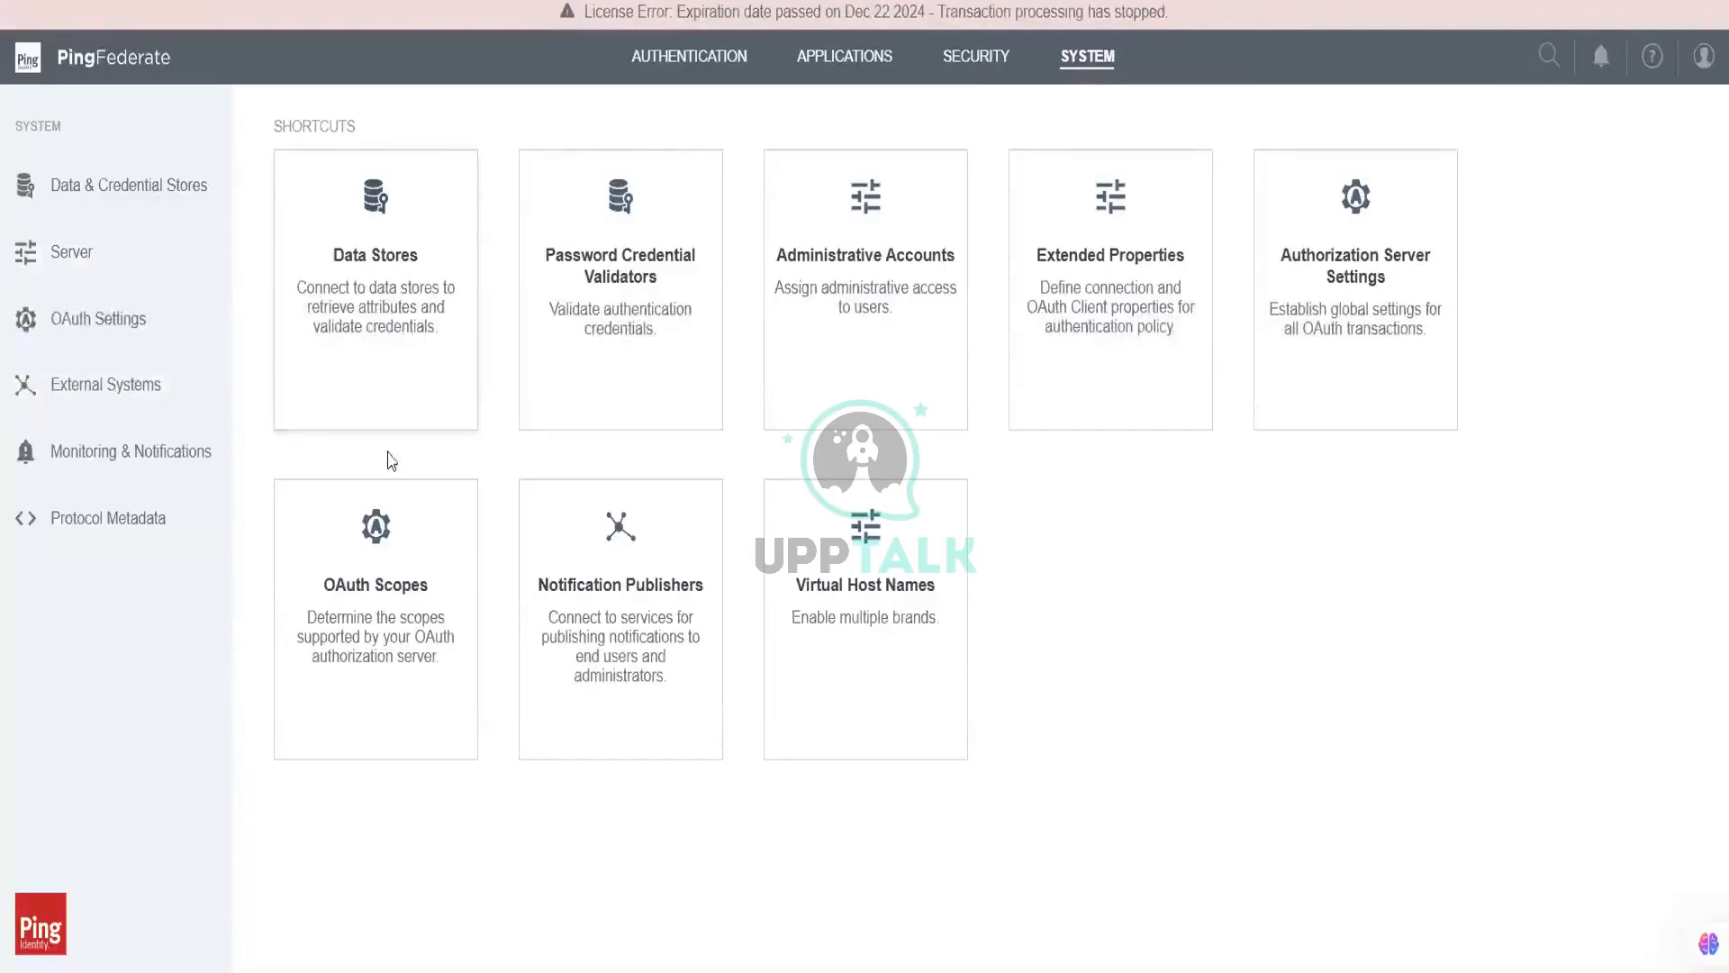
{"action": "left_click", "coordinate": [115, 252]}
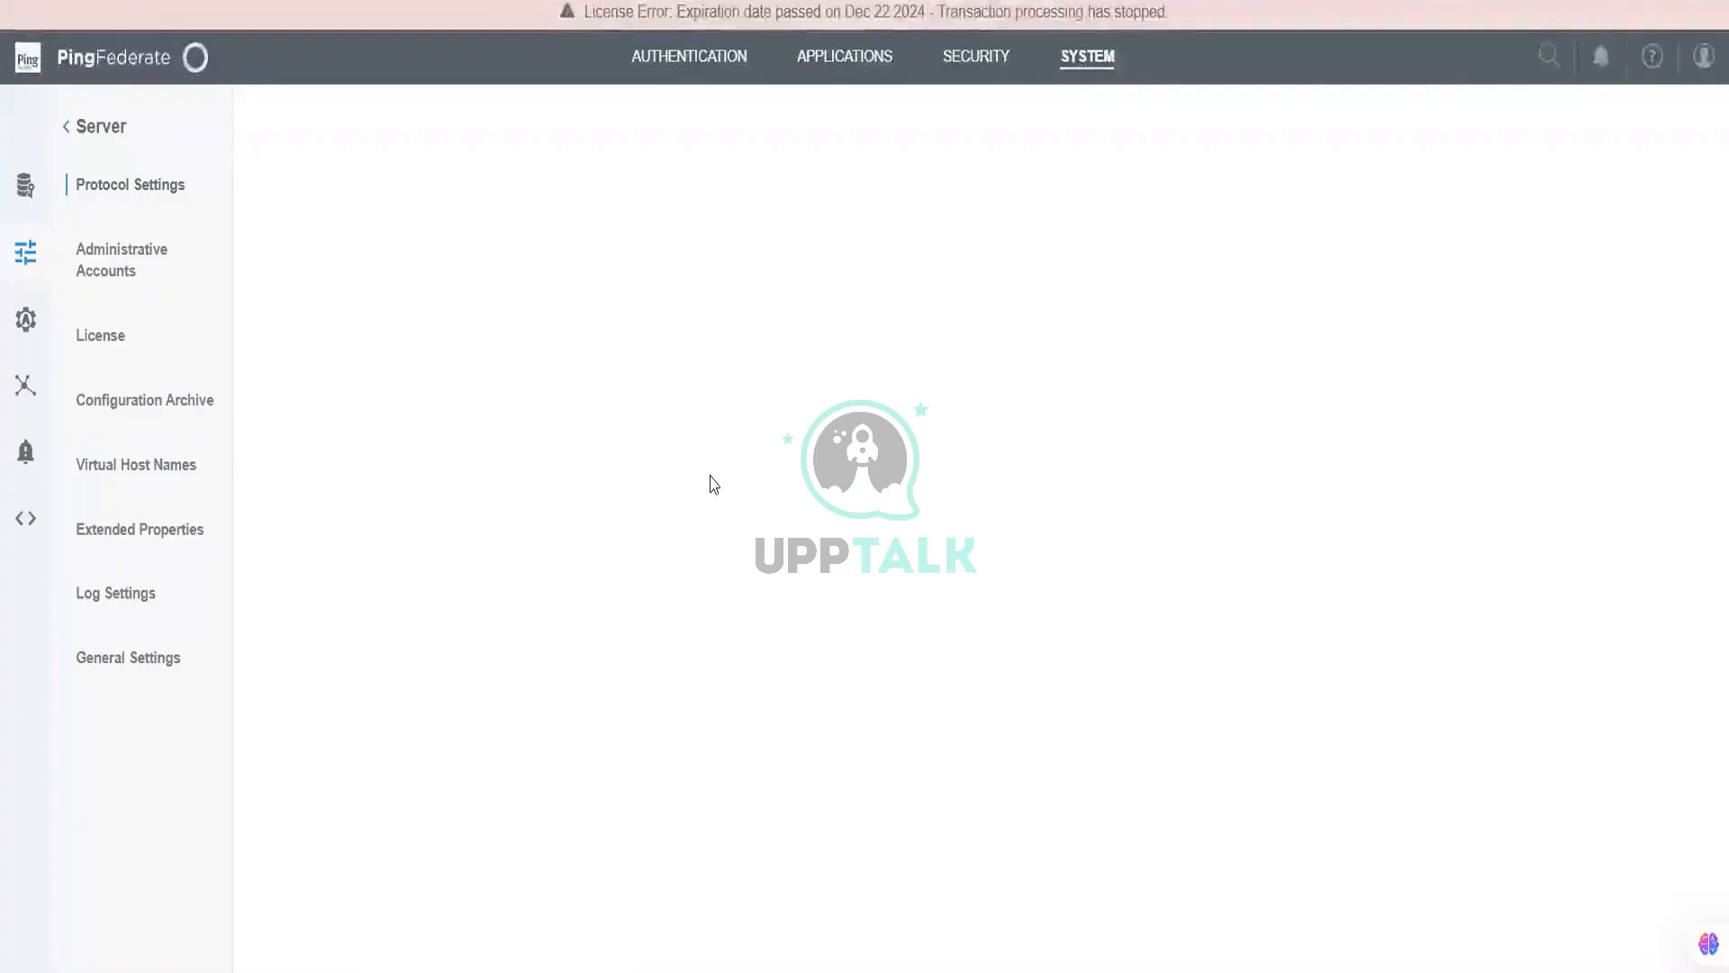
Step: Import PingFederate-12.2-Development.lic on the License page and save it
{"action": "left_click", "coordinate": [134, 337]}
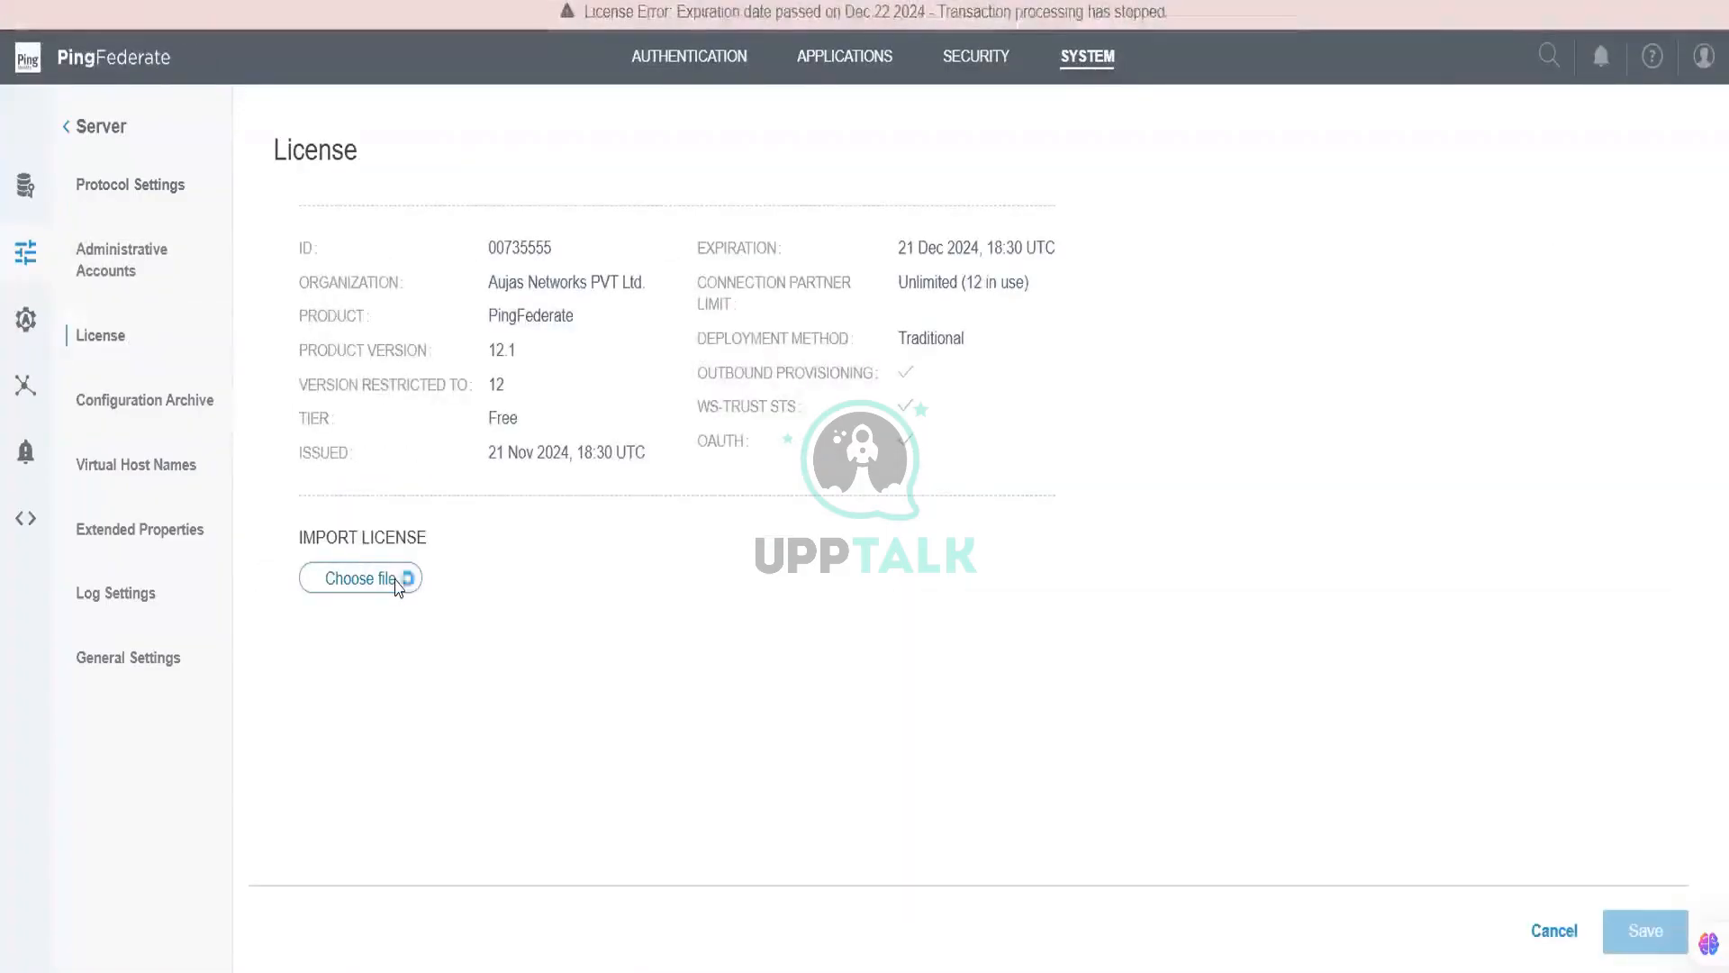
{"action": "left_click", "coordinate": [396, 580]}
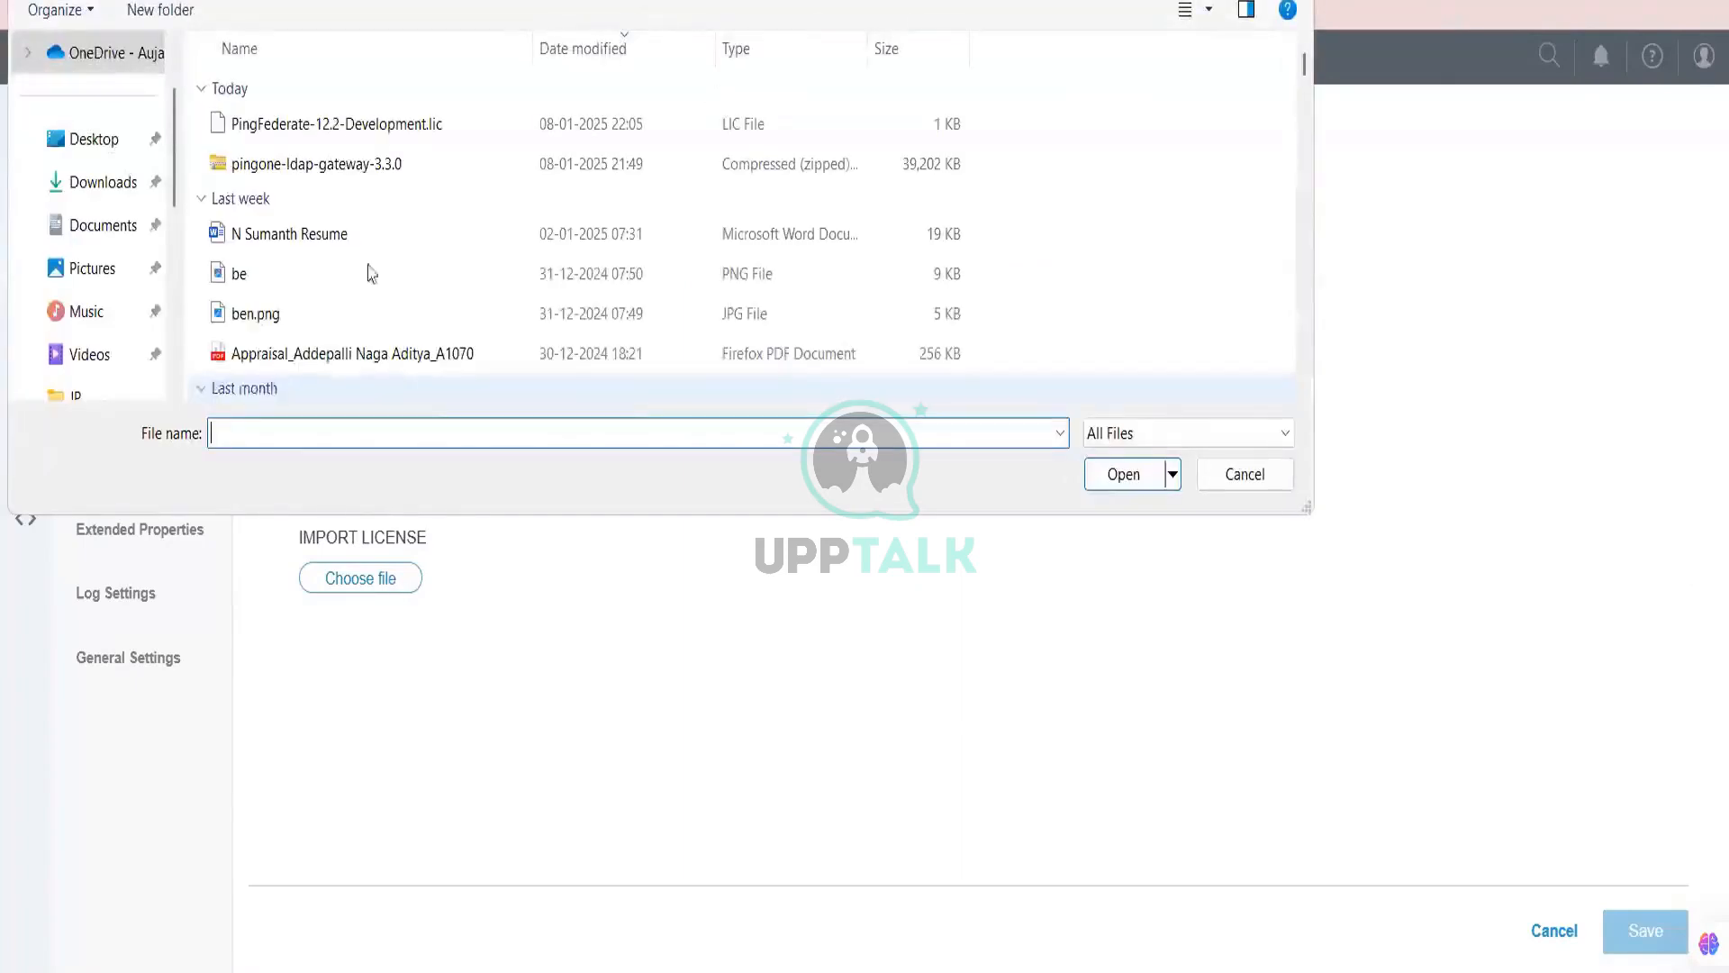
{"action": "double_click", "coordinate": [339, 124]}
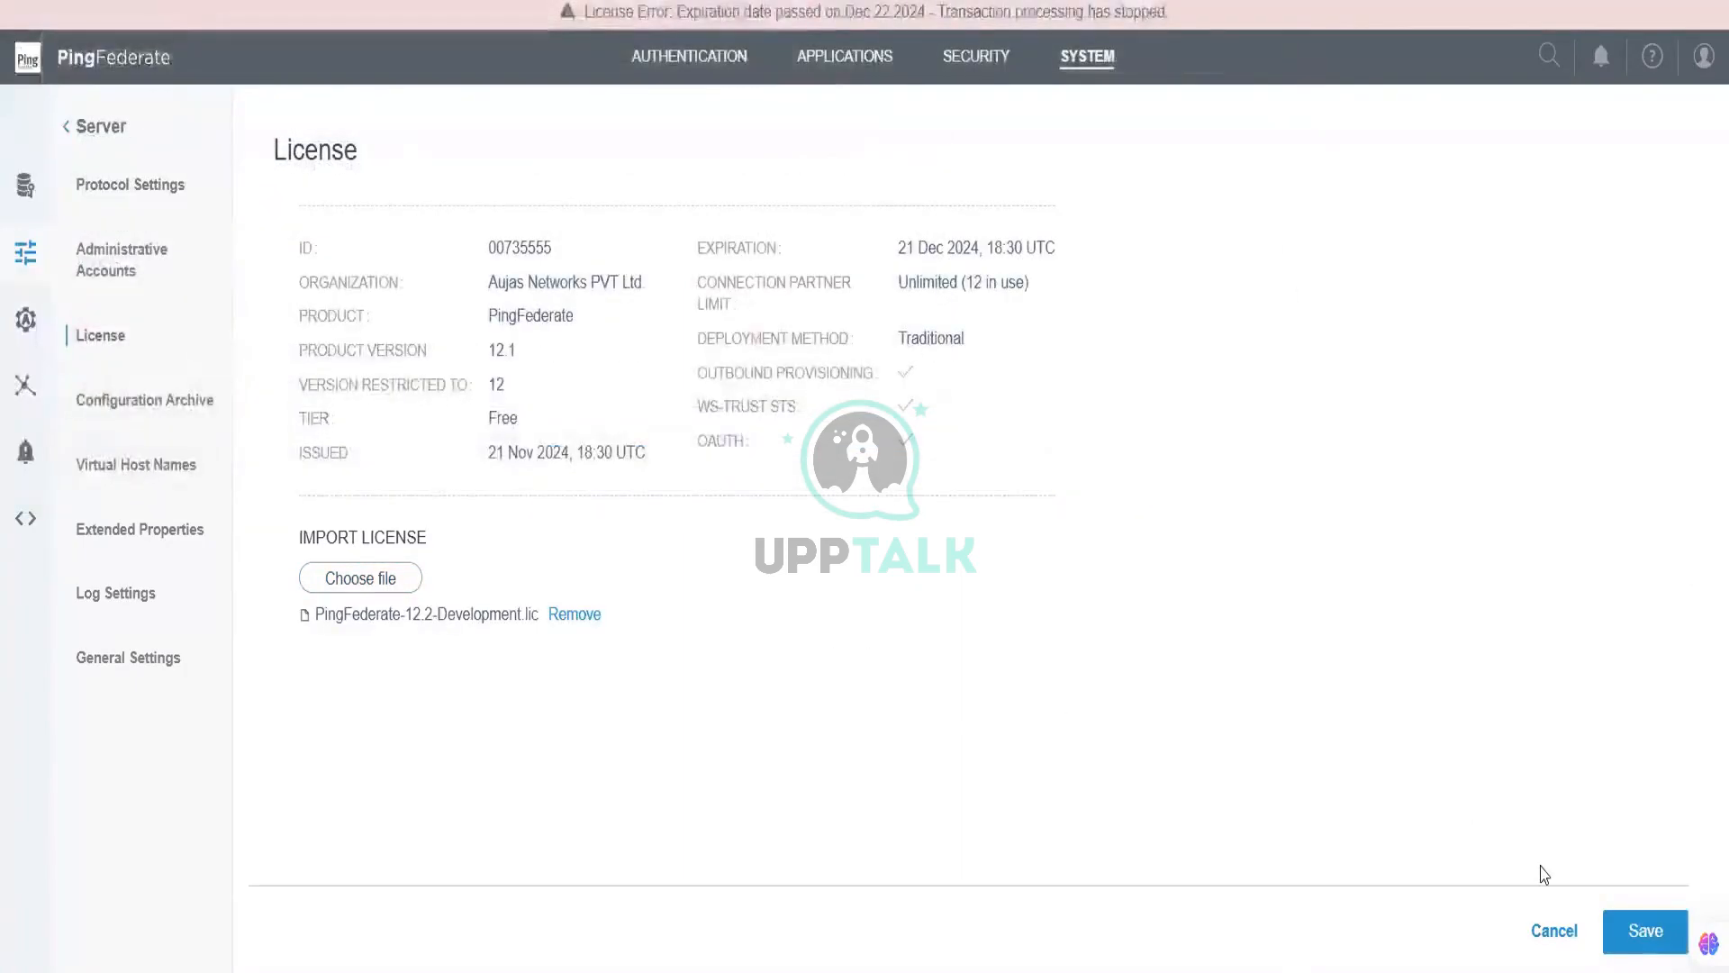
{"action": "left_click", "coordinate": [1631, 938]}
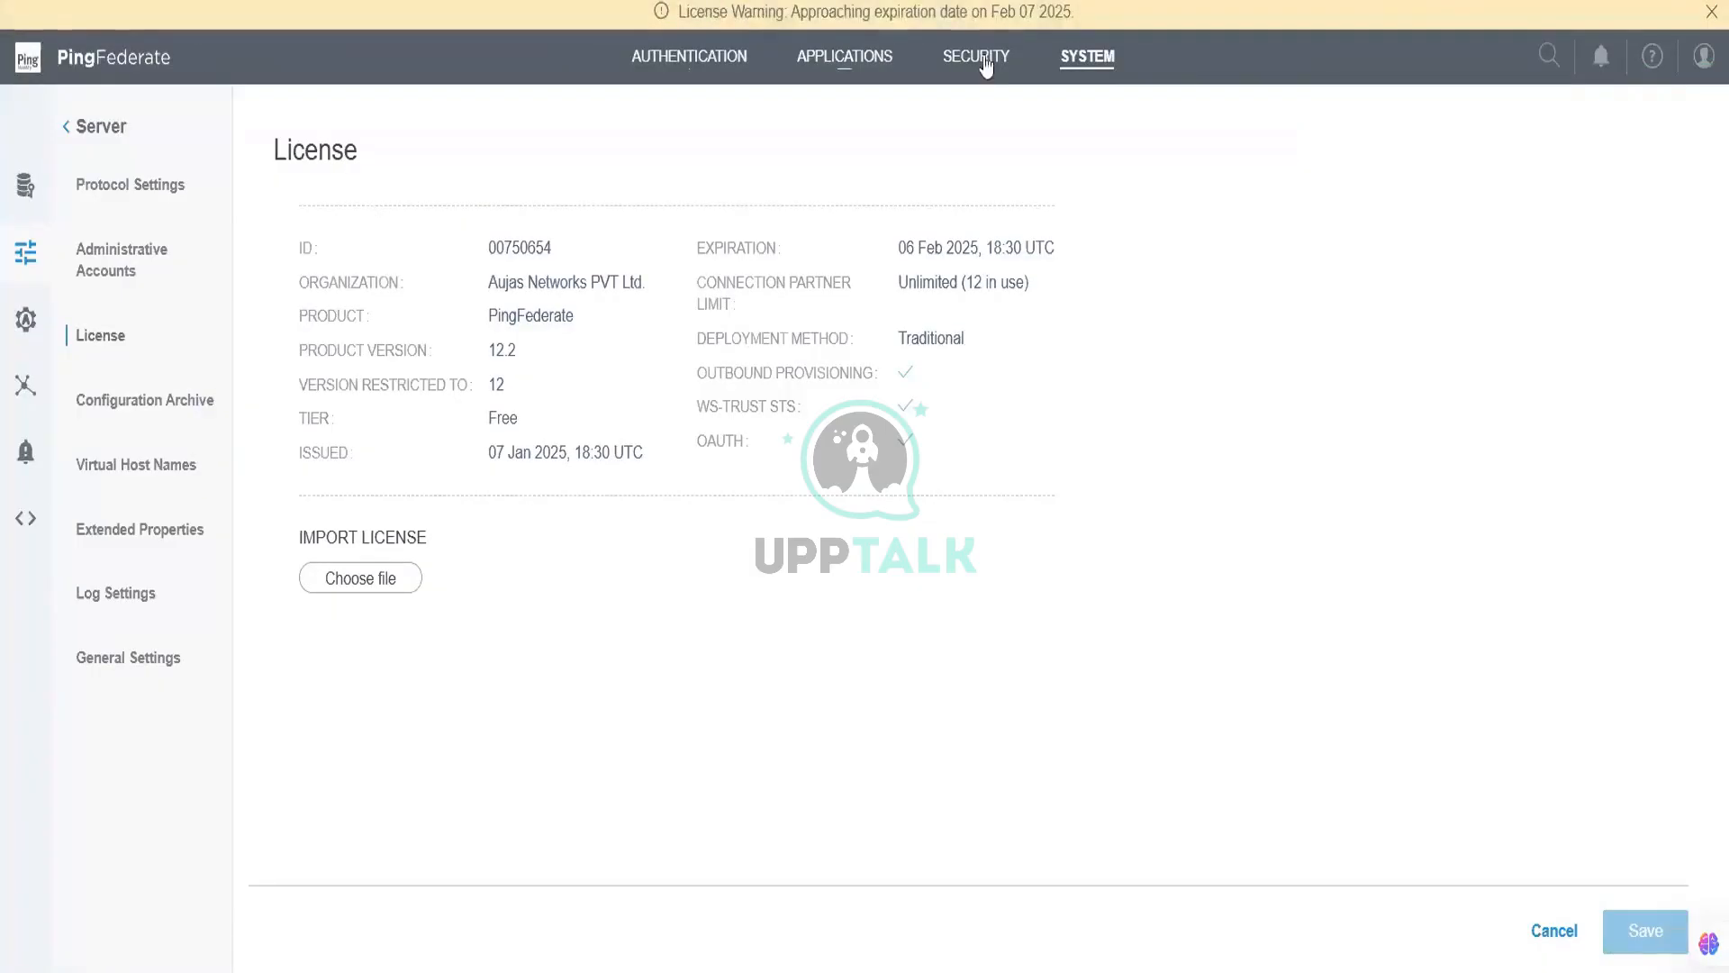
Step: Add a new PingOne connection under System > PingOne Connections with the PingOne credential pasted in
{"action": "left_click", "coordinate": [1080, 64]}
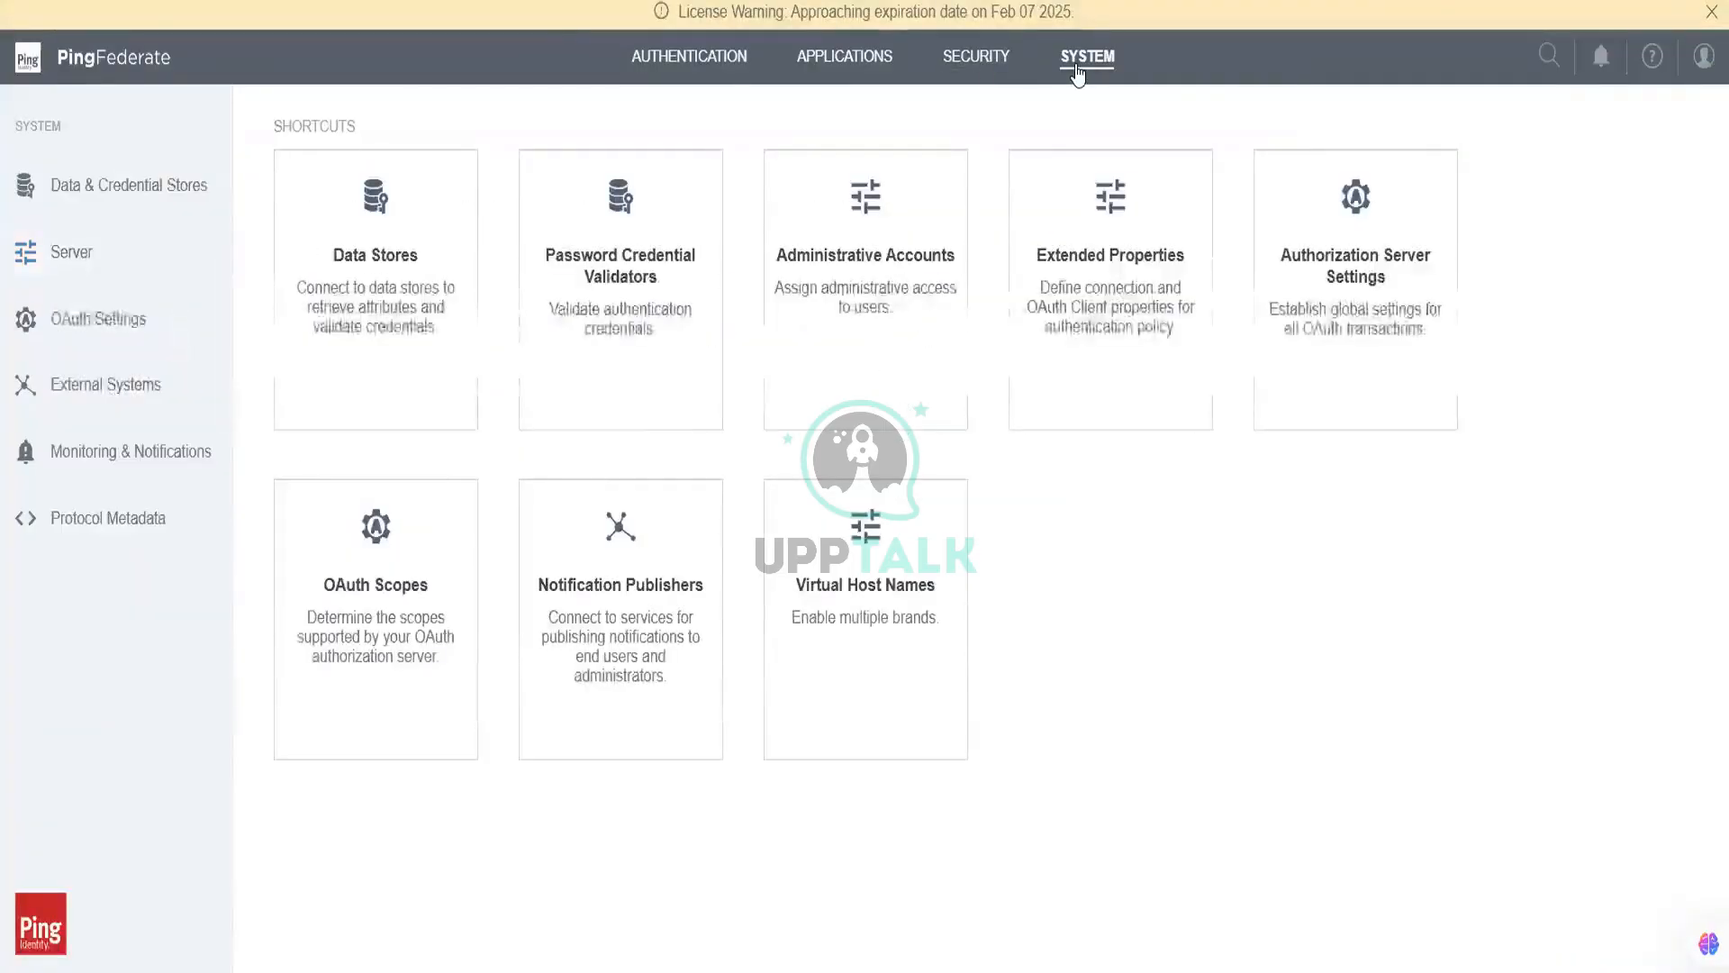
{"action": "left_click", "coordinate": [162, 370]}
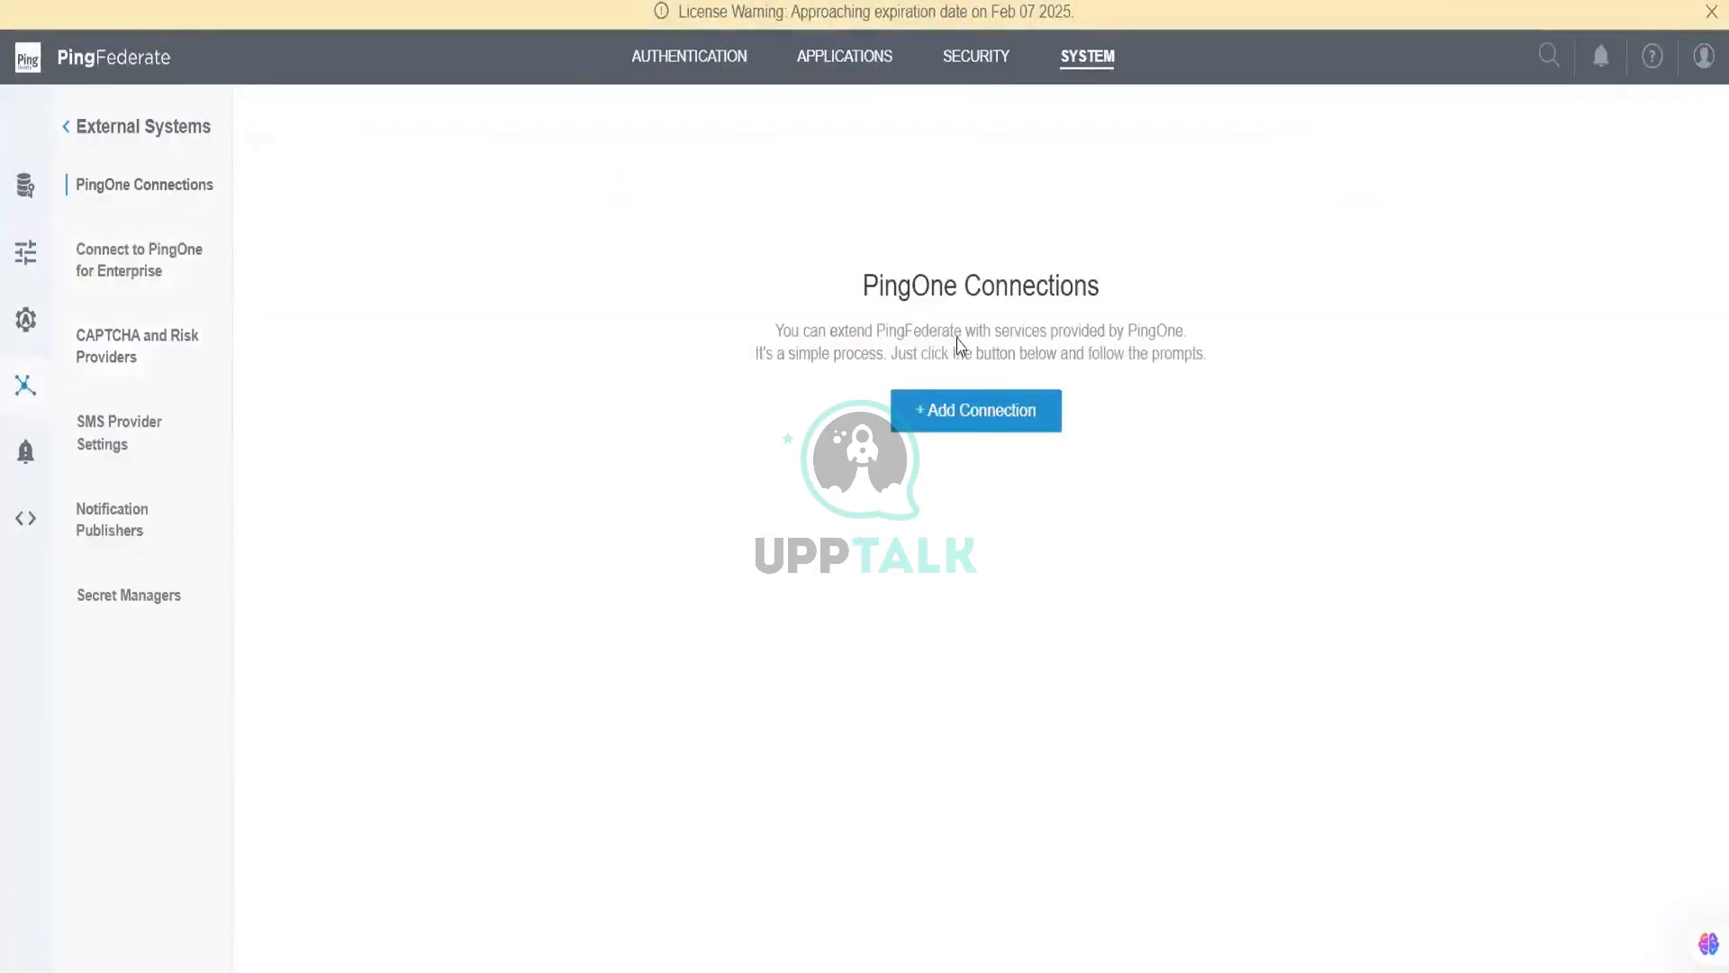
{"action": "left_click", "coordinate": [1005, 413]}
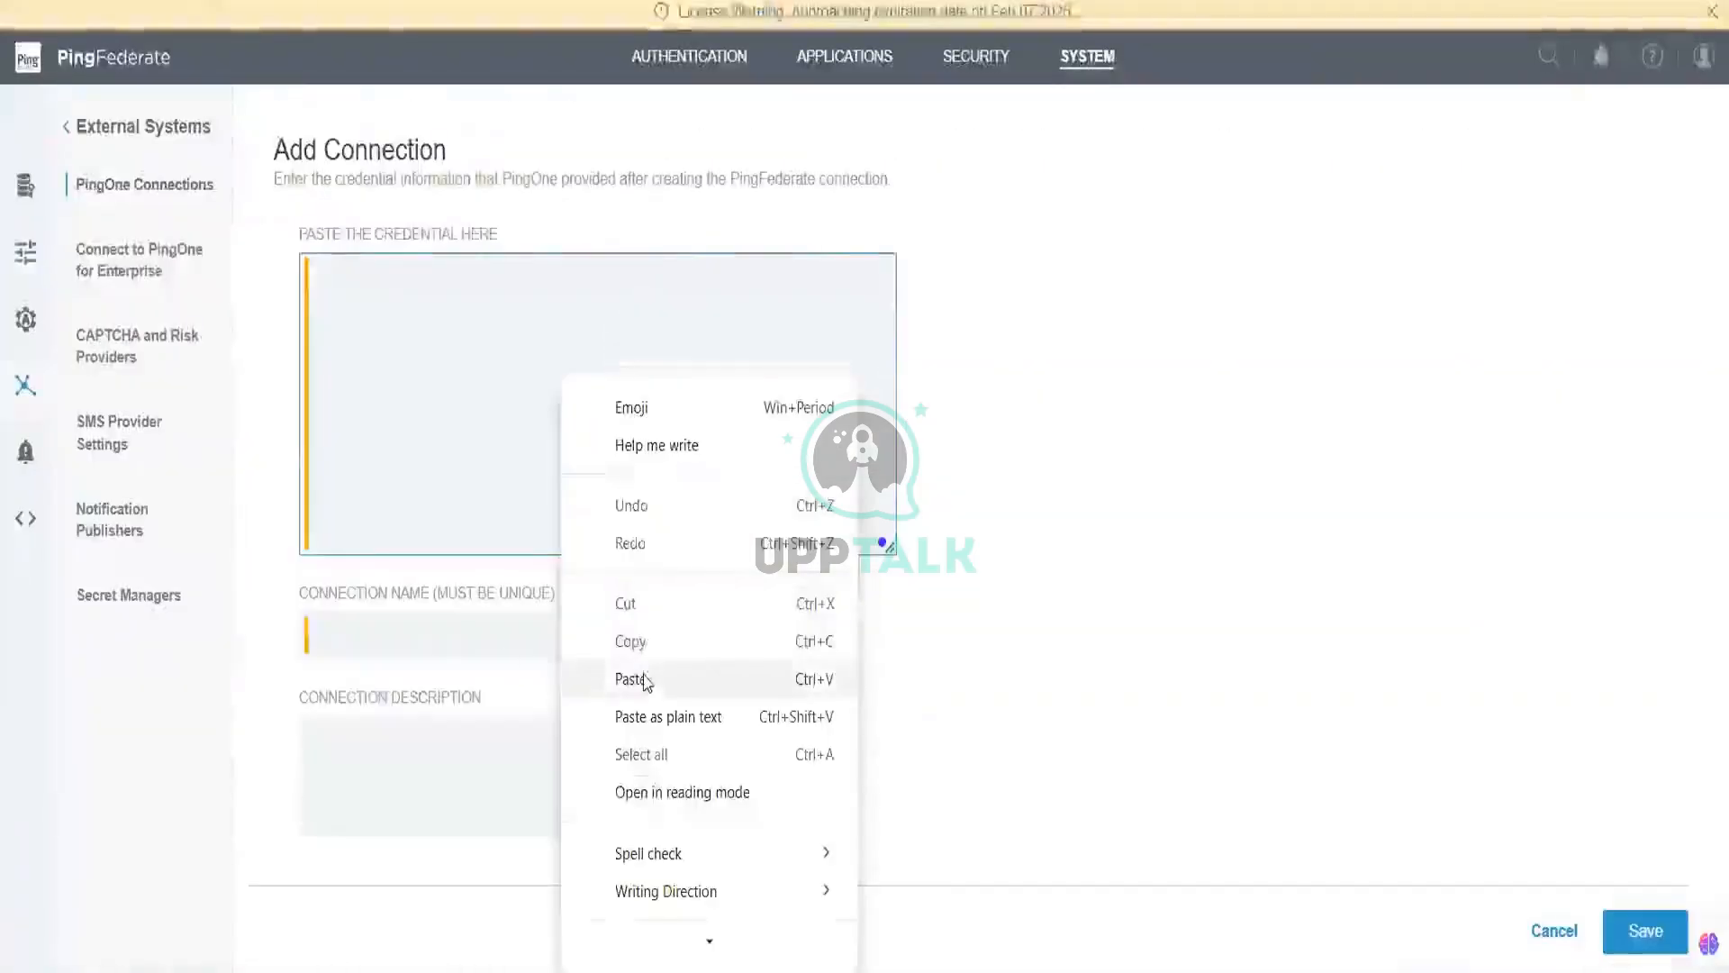
{"action": "left_click", "coordinate": [640, 681]}
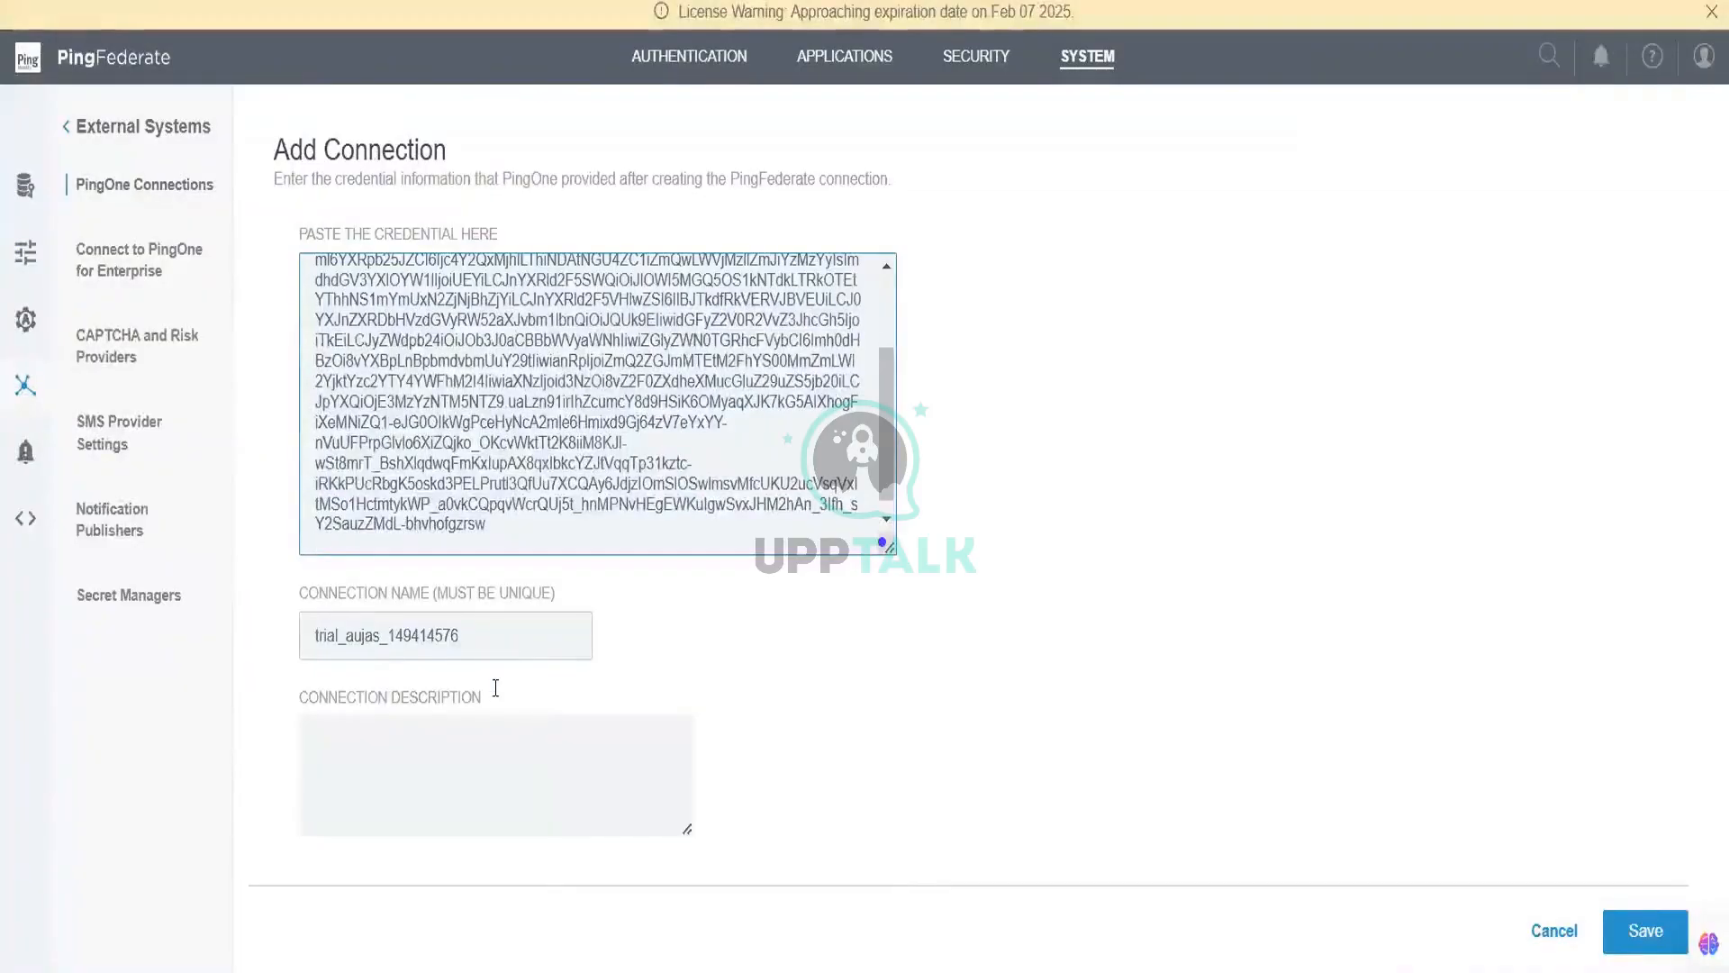
Step: Save the new PingOne connection, leaving the description blank
{"action": "left_click", "coordinate": [486, 731]}
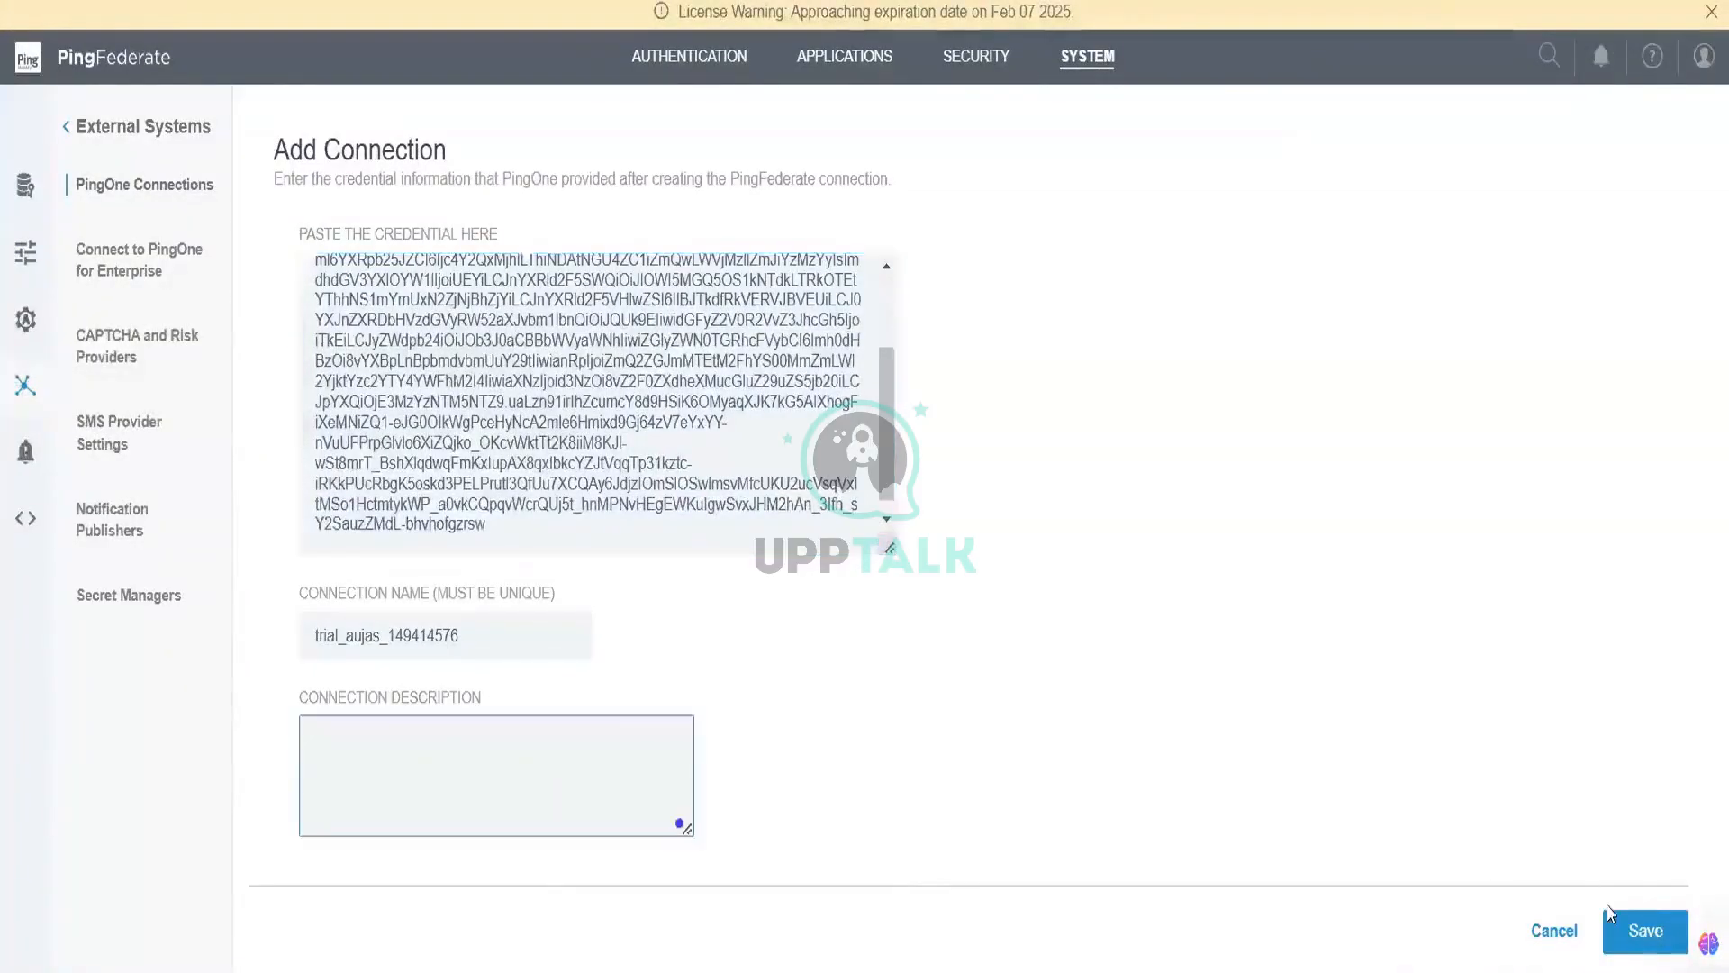
{"action": "left_click", "coordinate": [1619, 934]}
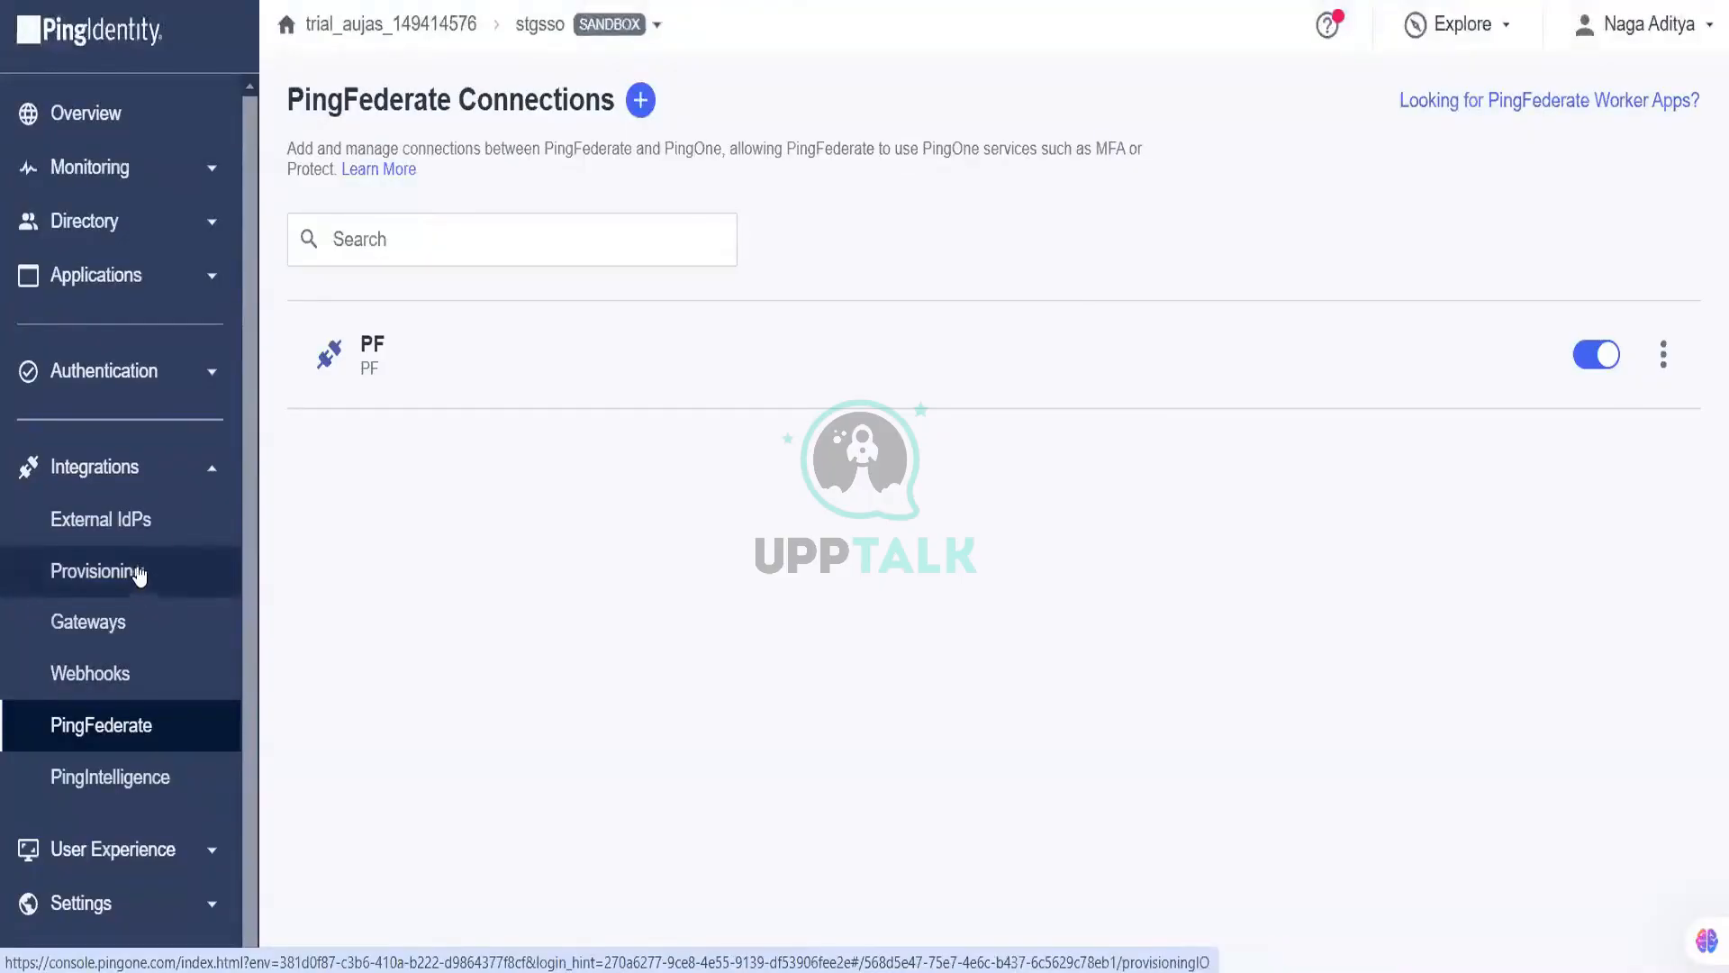
Step: Under External IdPs, add a new provider and choose the custom SAML option
{"action": "left_click", "coordinate": [157, 528]}
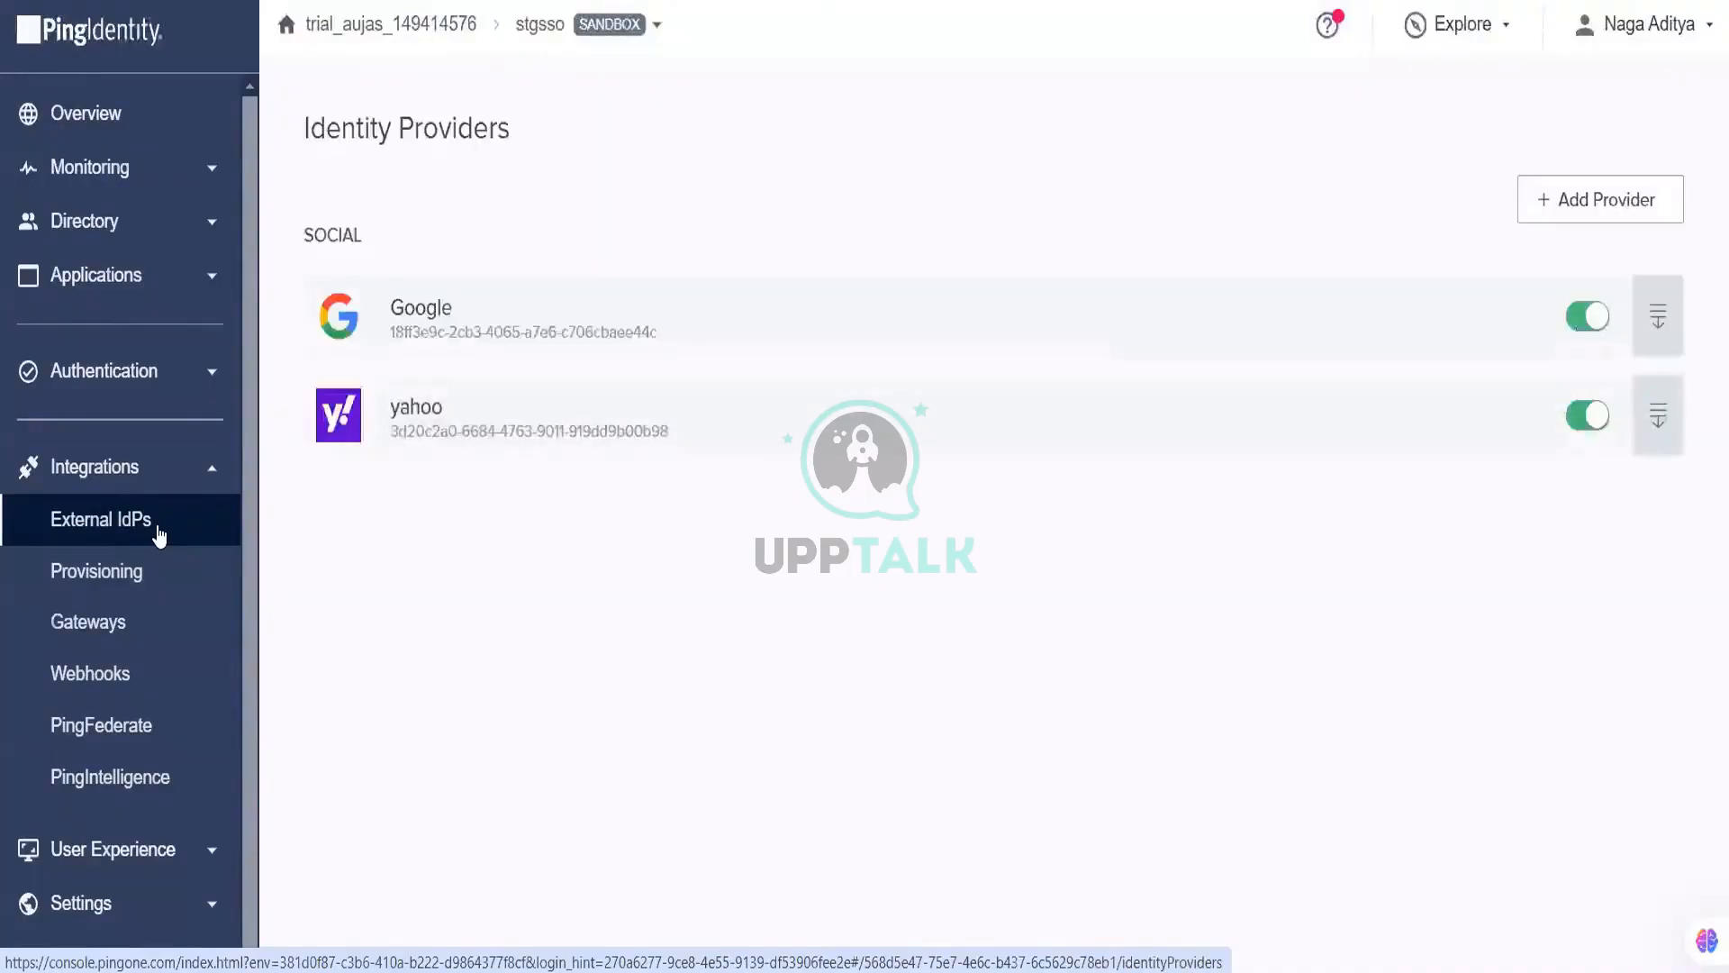
{"action": "left_click", "coordinate": [1644, 197]}
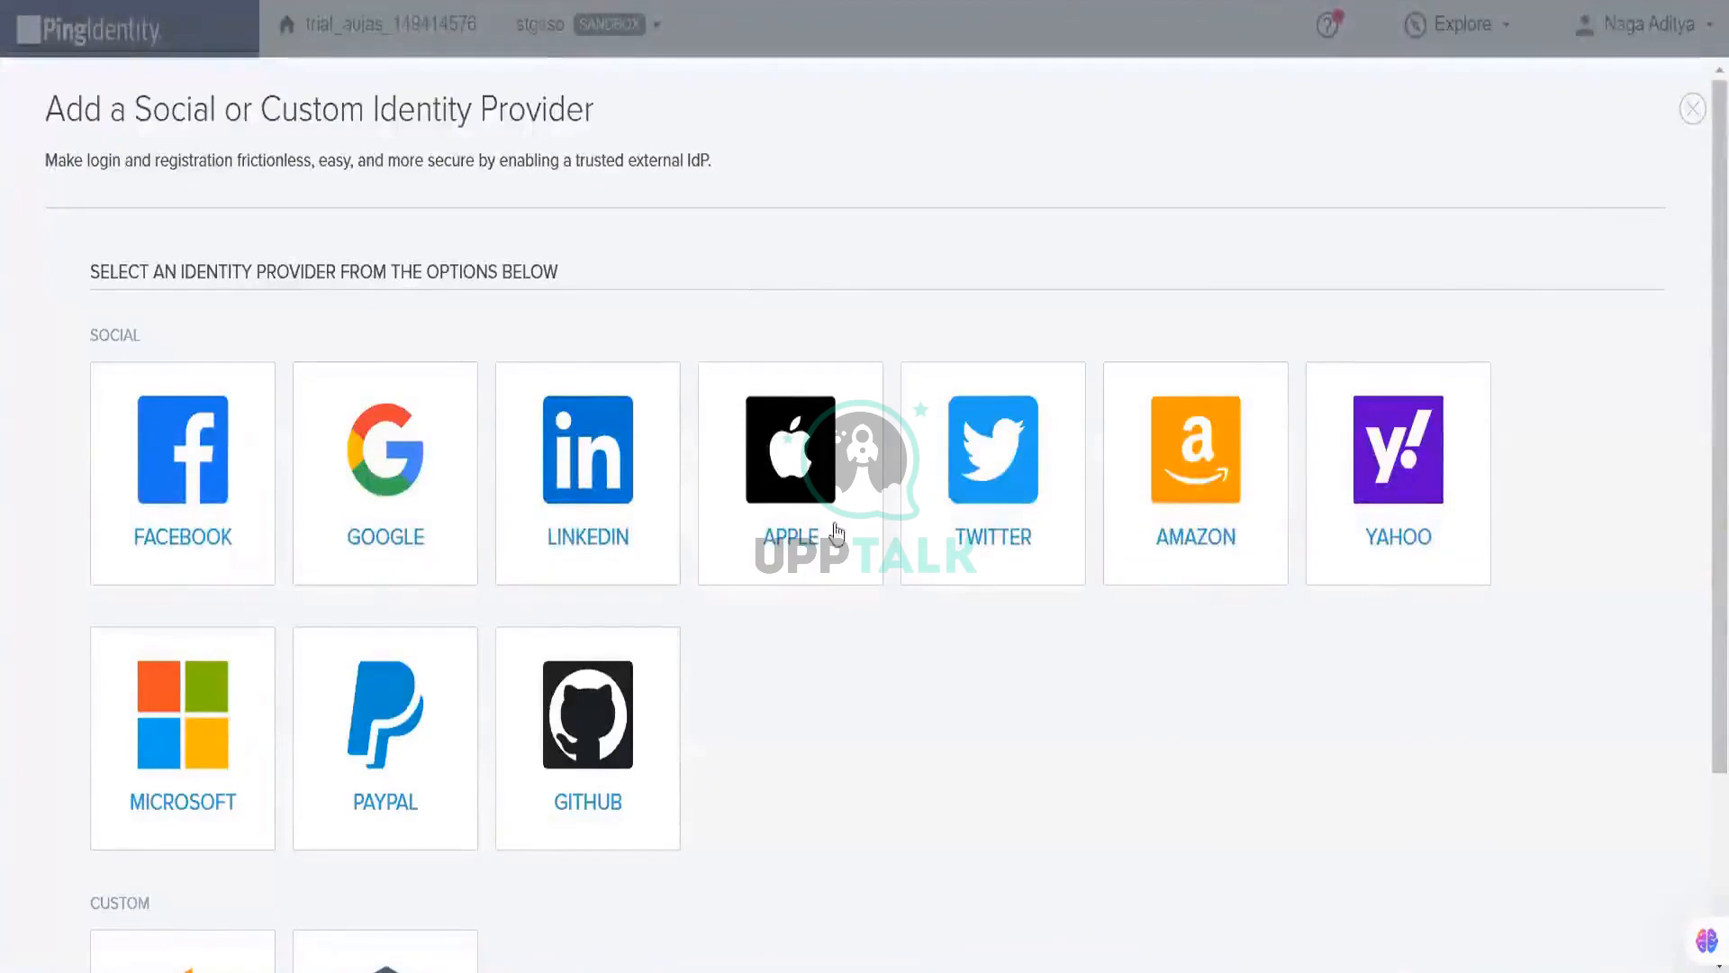
{"action": "scroll", "coordinate": [837, 532], "scroll_direction": "down", "scroll_amount": 3}
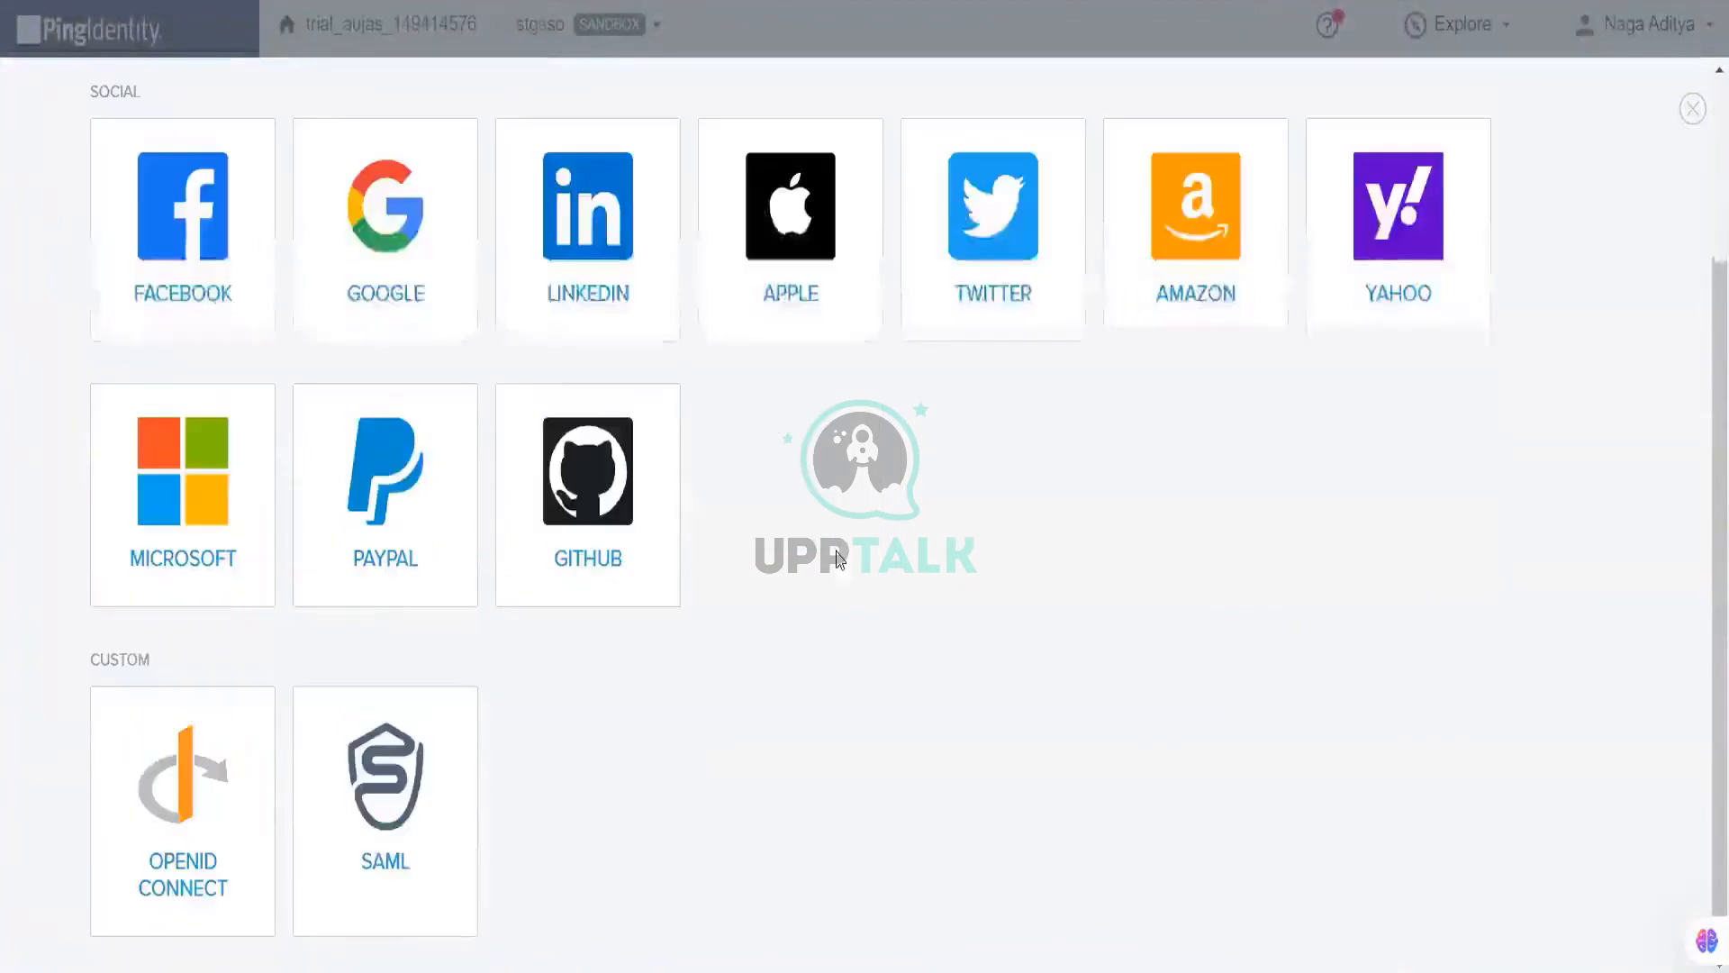
{"action": "left_click", "coordinate": [389, 790]}
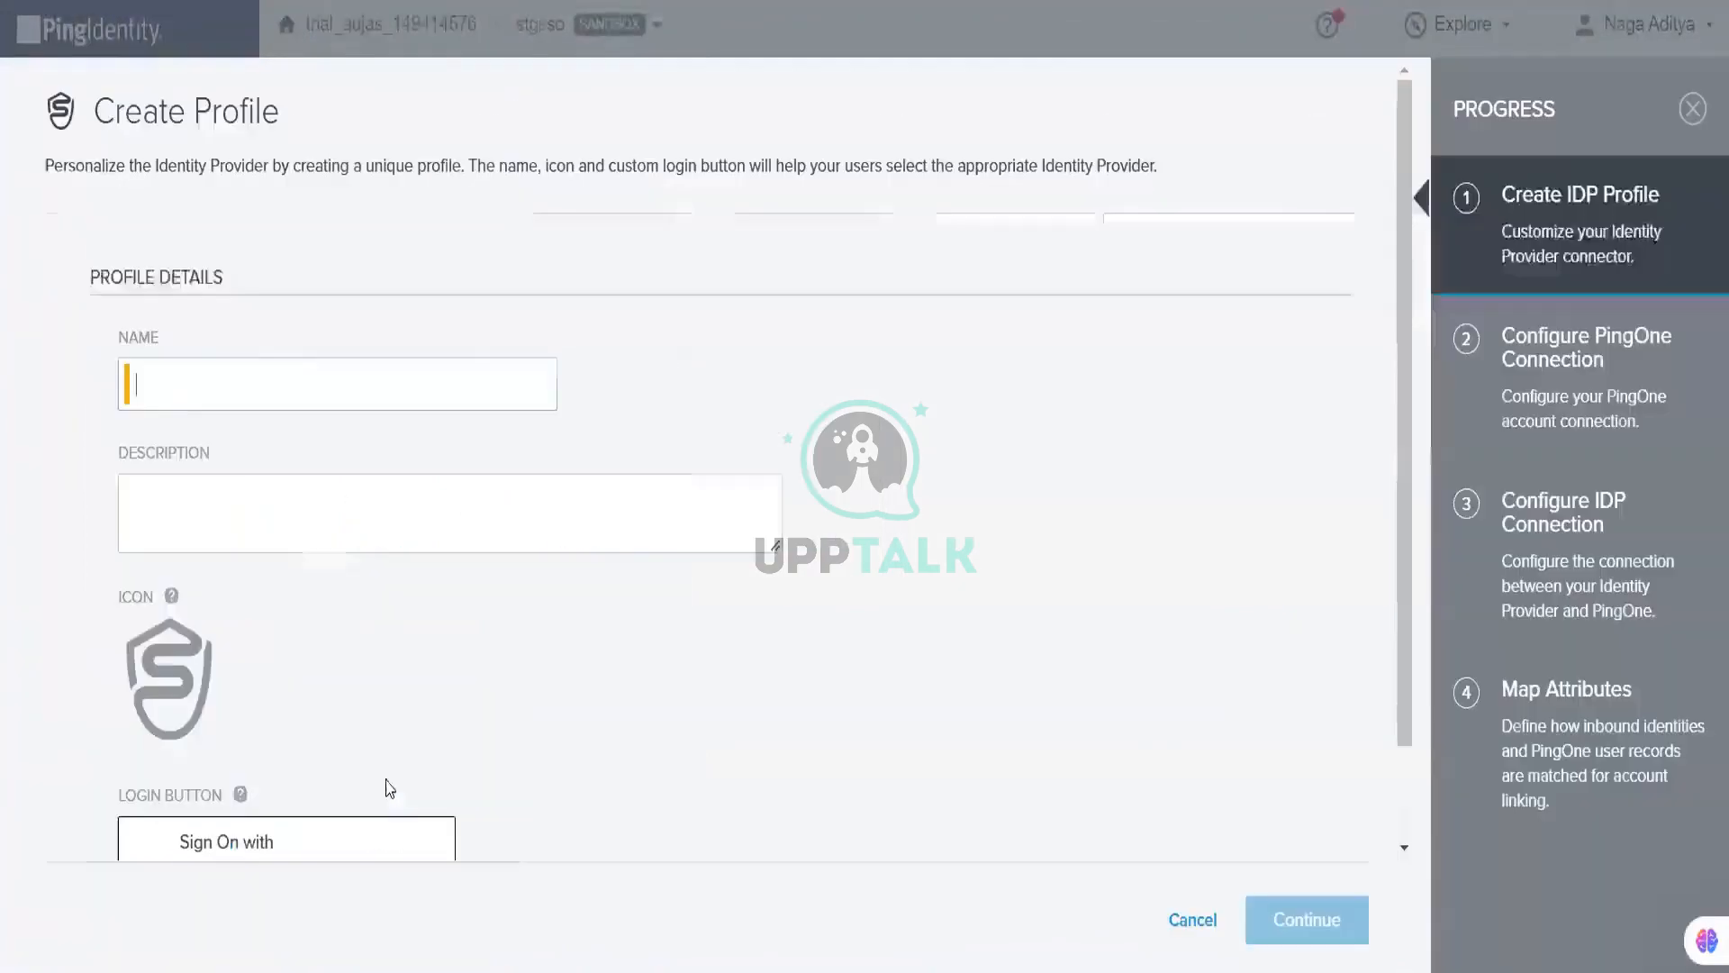
Step: Give the SAML identity provider the name PF and description PF, then continue
{"action": "type", "text": "PF"}
{"action": "double_click", "coordinate": [360, 379]}
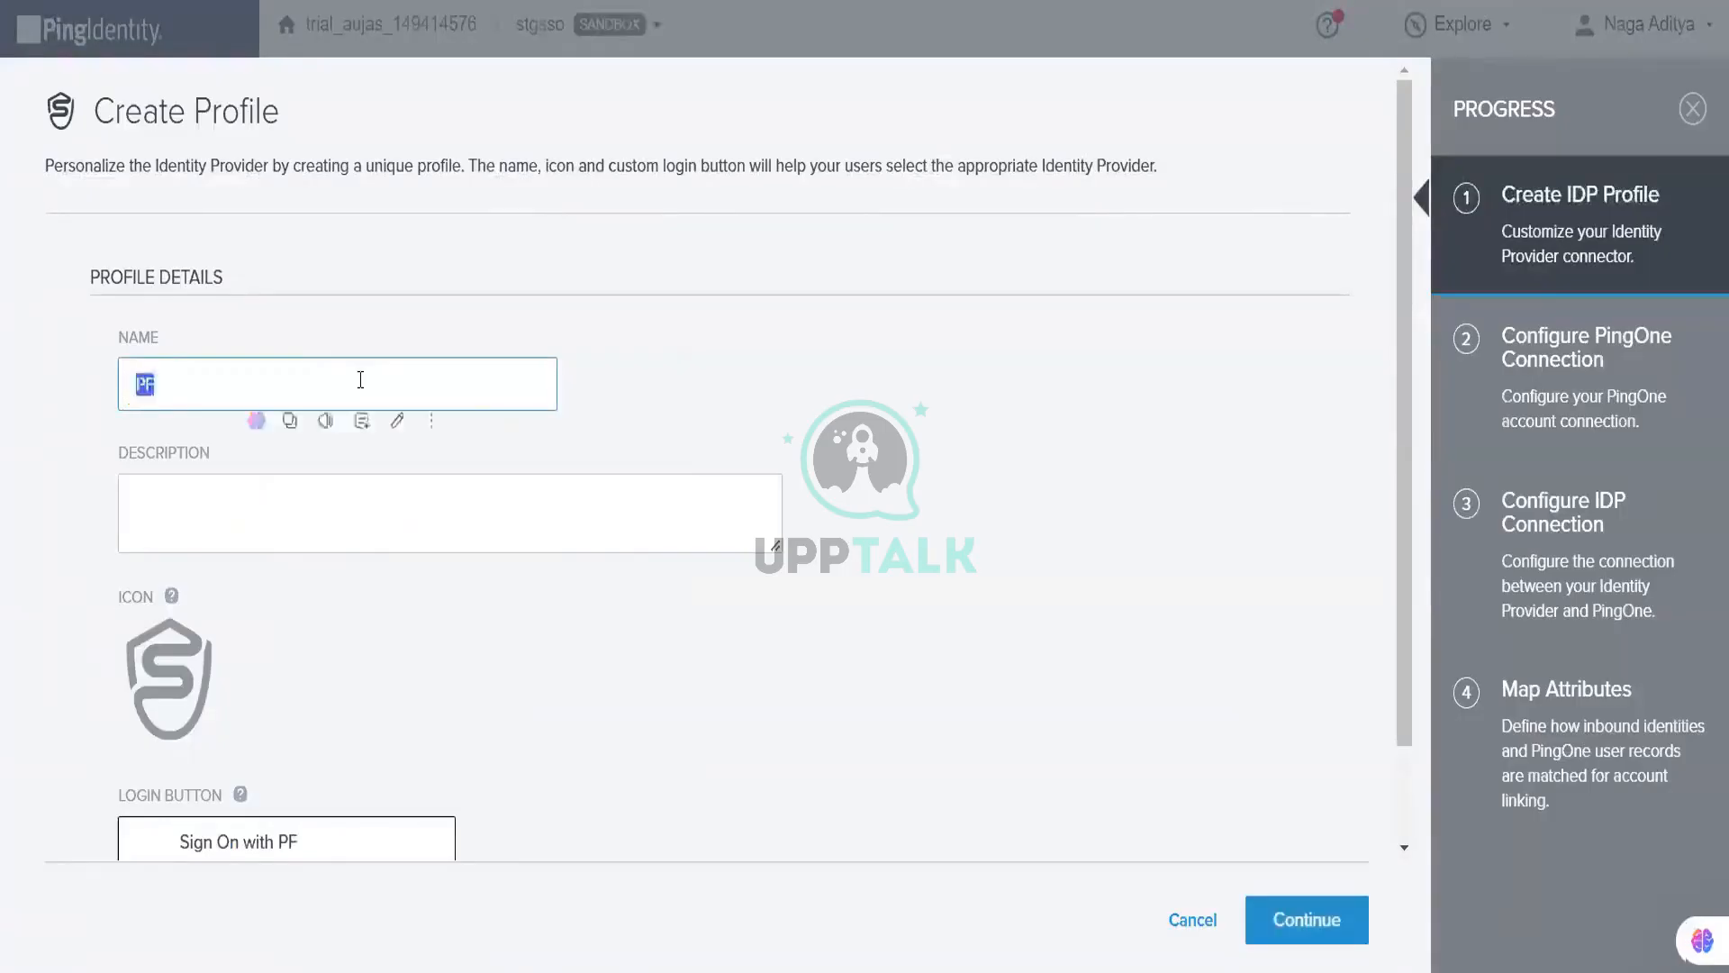
{"action": "key", "text": "Tab"}
{"action": "type", "text": "PF"}
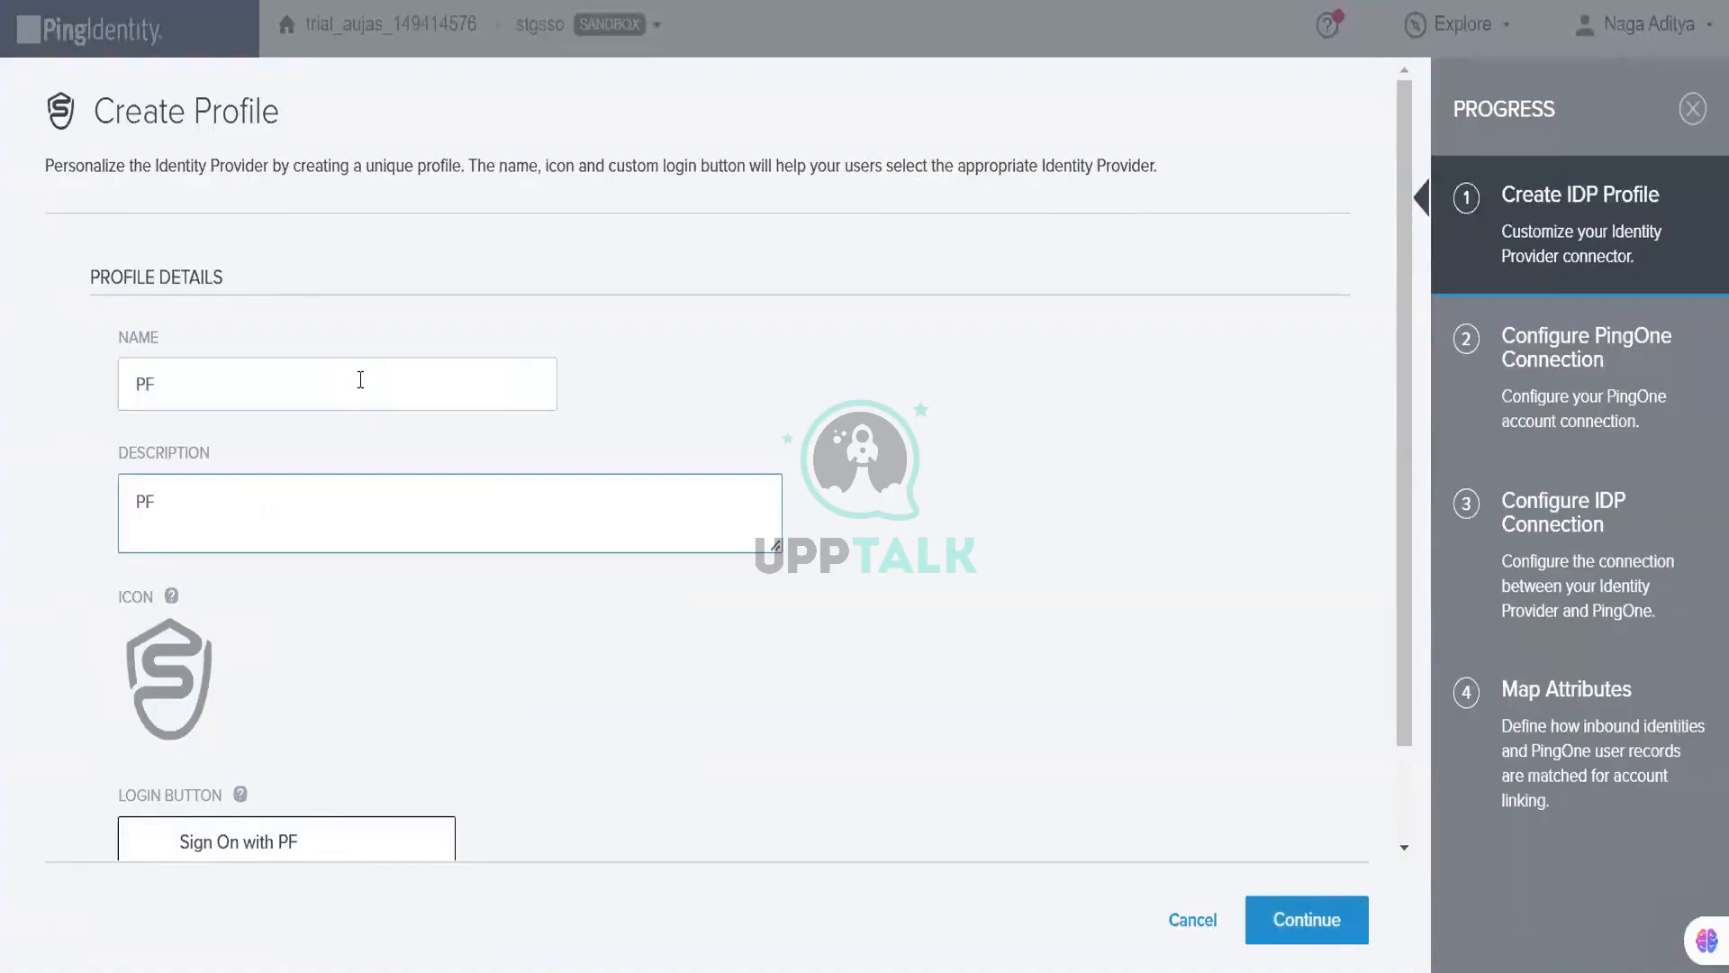
{"action": "scroll", "coordinate": [390, 559], "scroll_direction": "down", "scroll_amount": 2}
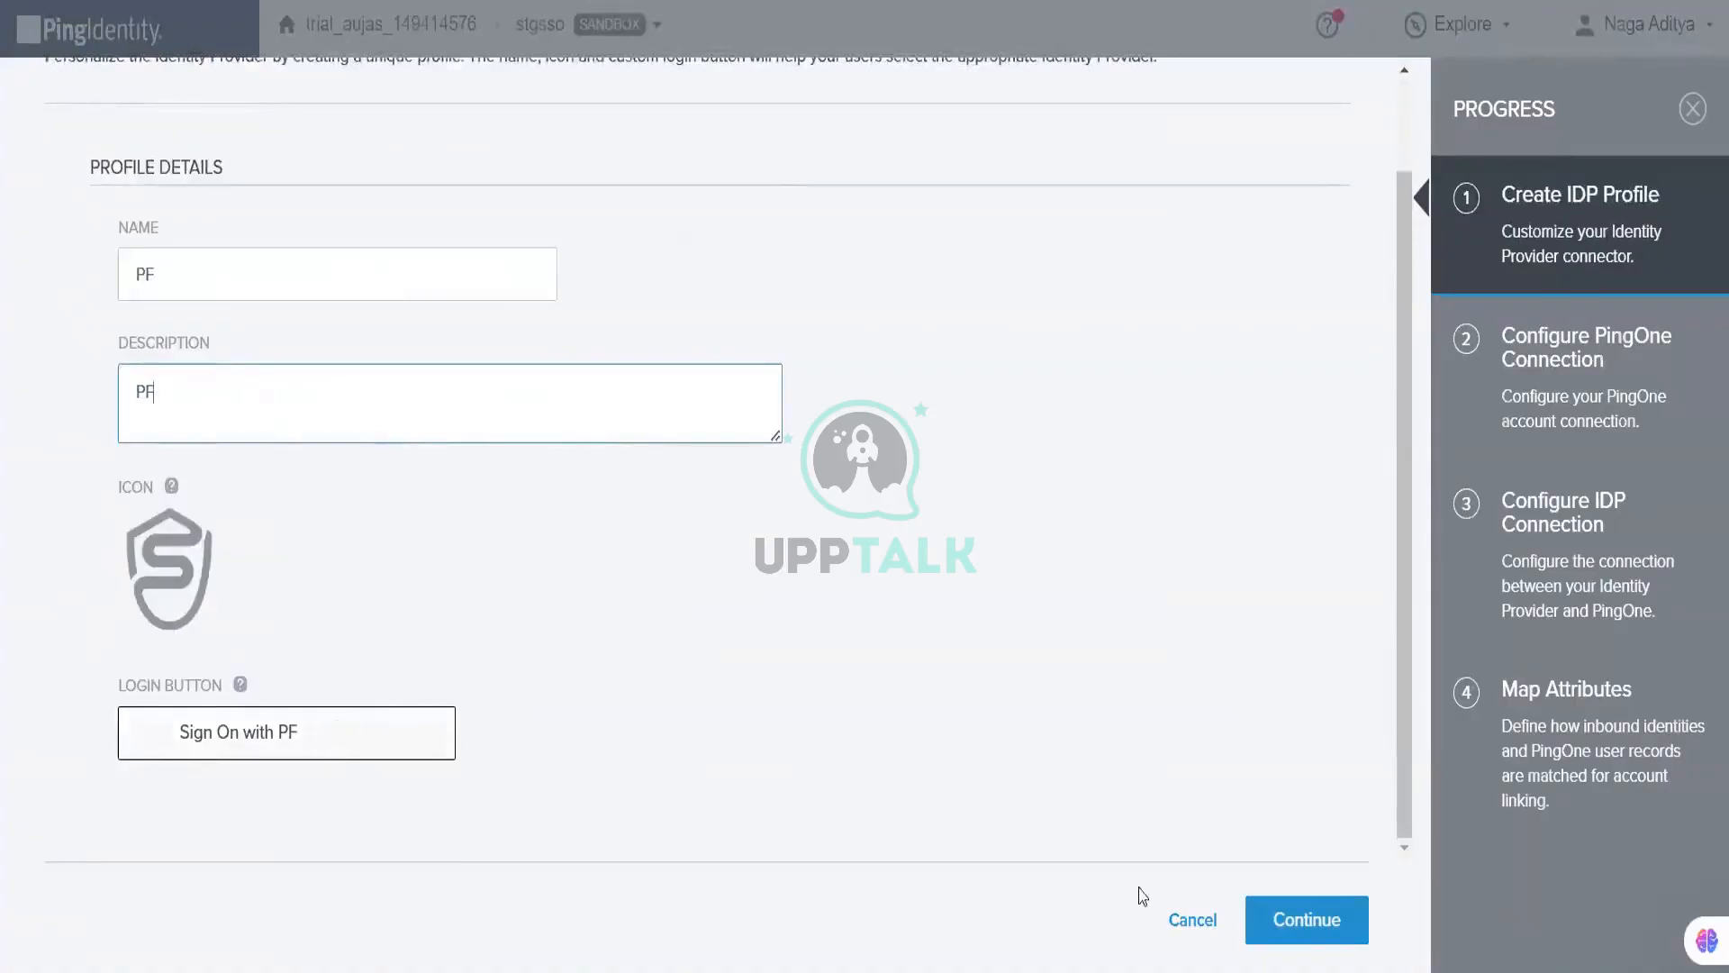
{"action": "left_click", "coordinate": [1250, 915]}
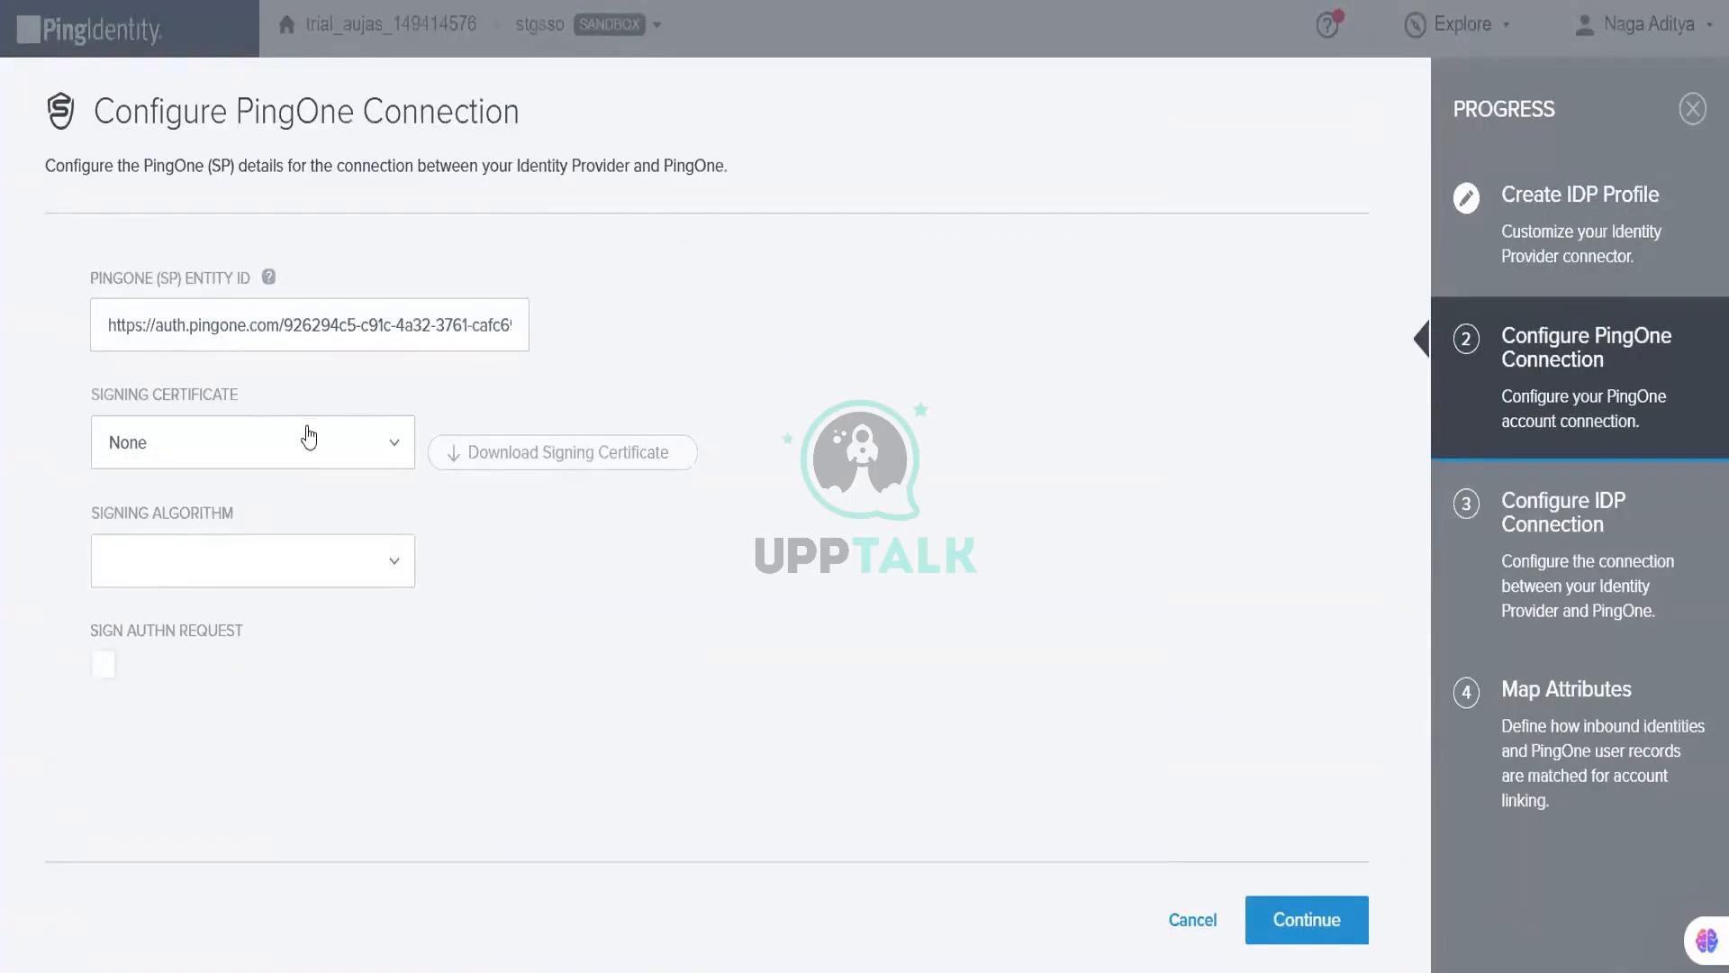
Step: Copy the PingOne SP entity ID URL into the Notepad++ notes, then continue to the IdP connection step
{"action": "triple_click", "coordinate": [358, 326]}
{"action": "right_click", "coordinate": [358, 326]}
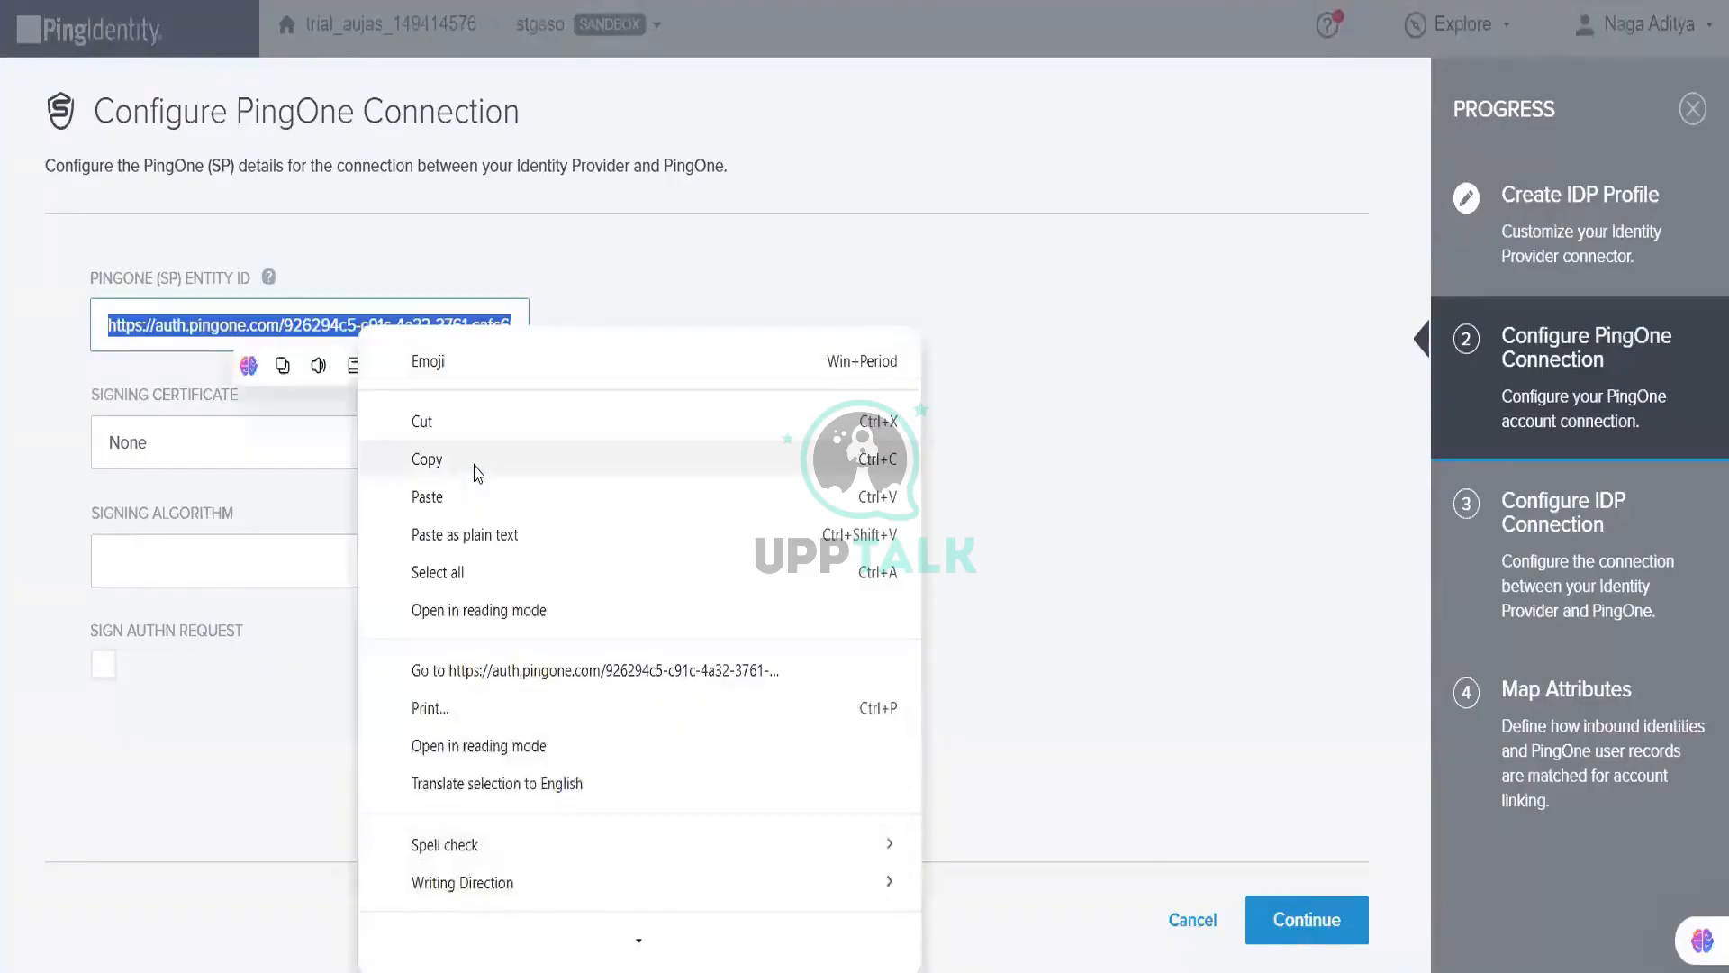
{"action": "left_click", "coordinate": [476, 465]}
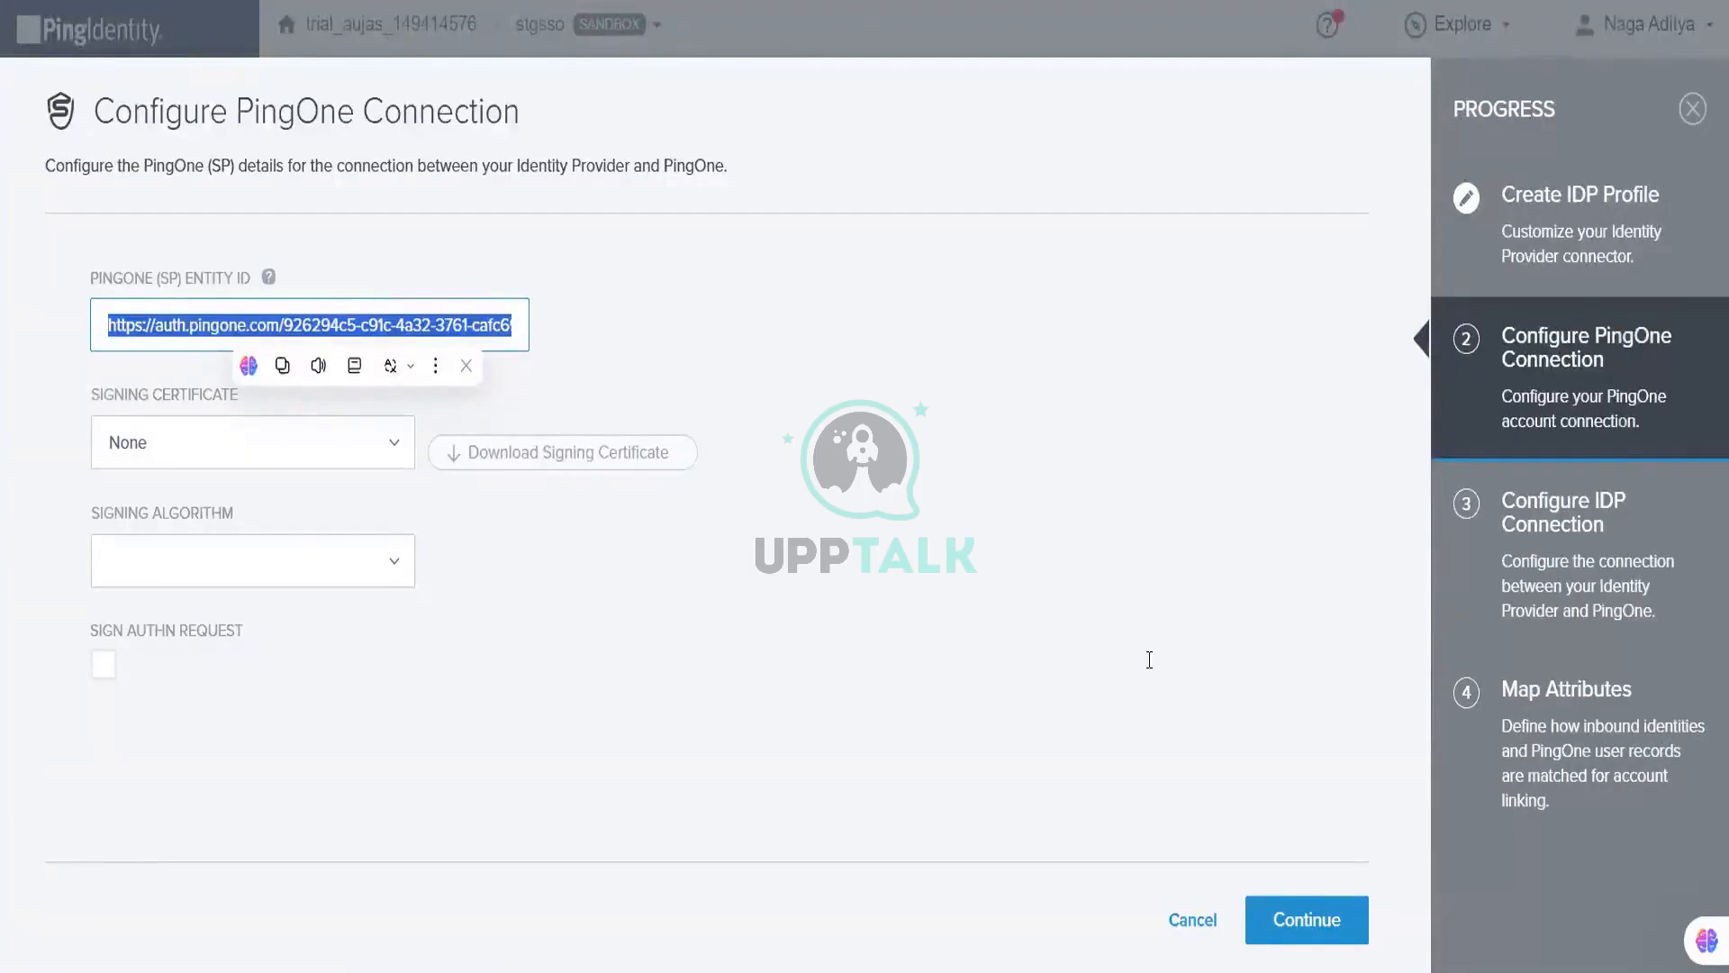
{"action": "key", "text": "alt+Tab"}
{"action": "key", "text": "ctrl+v"}
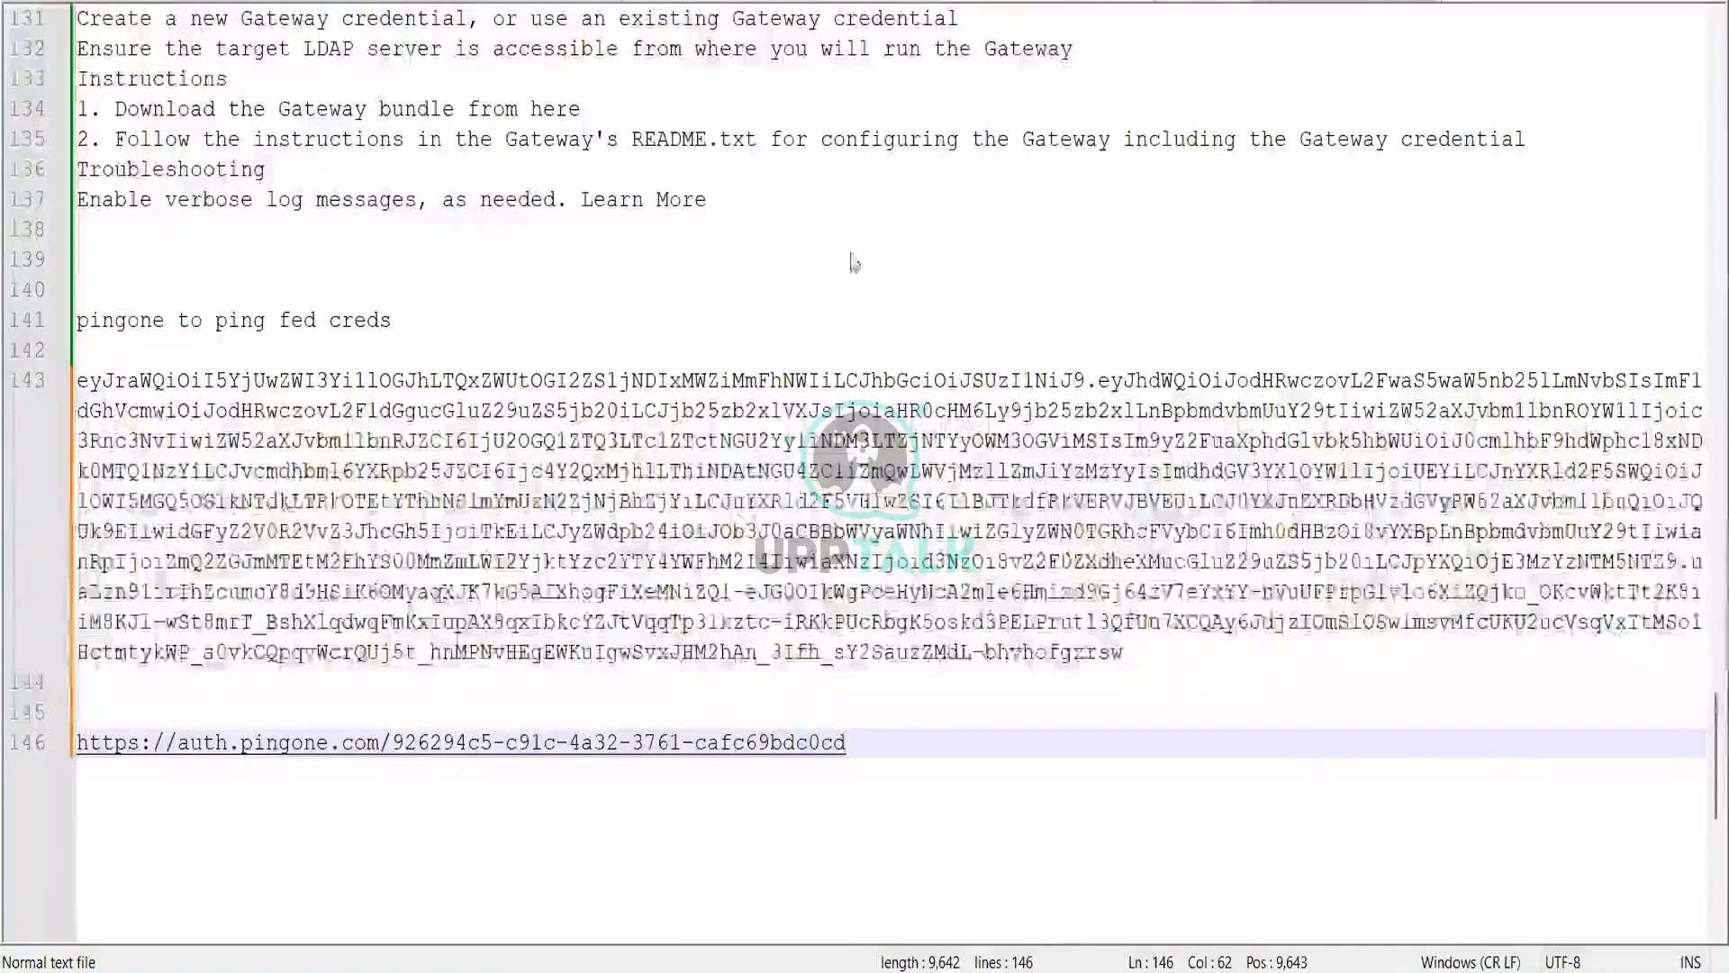
{"action": "key", "text": "alt+Tab"}
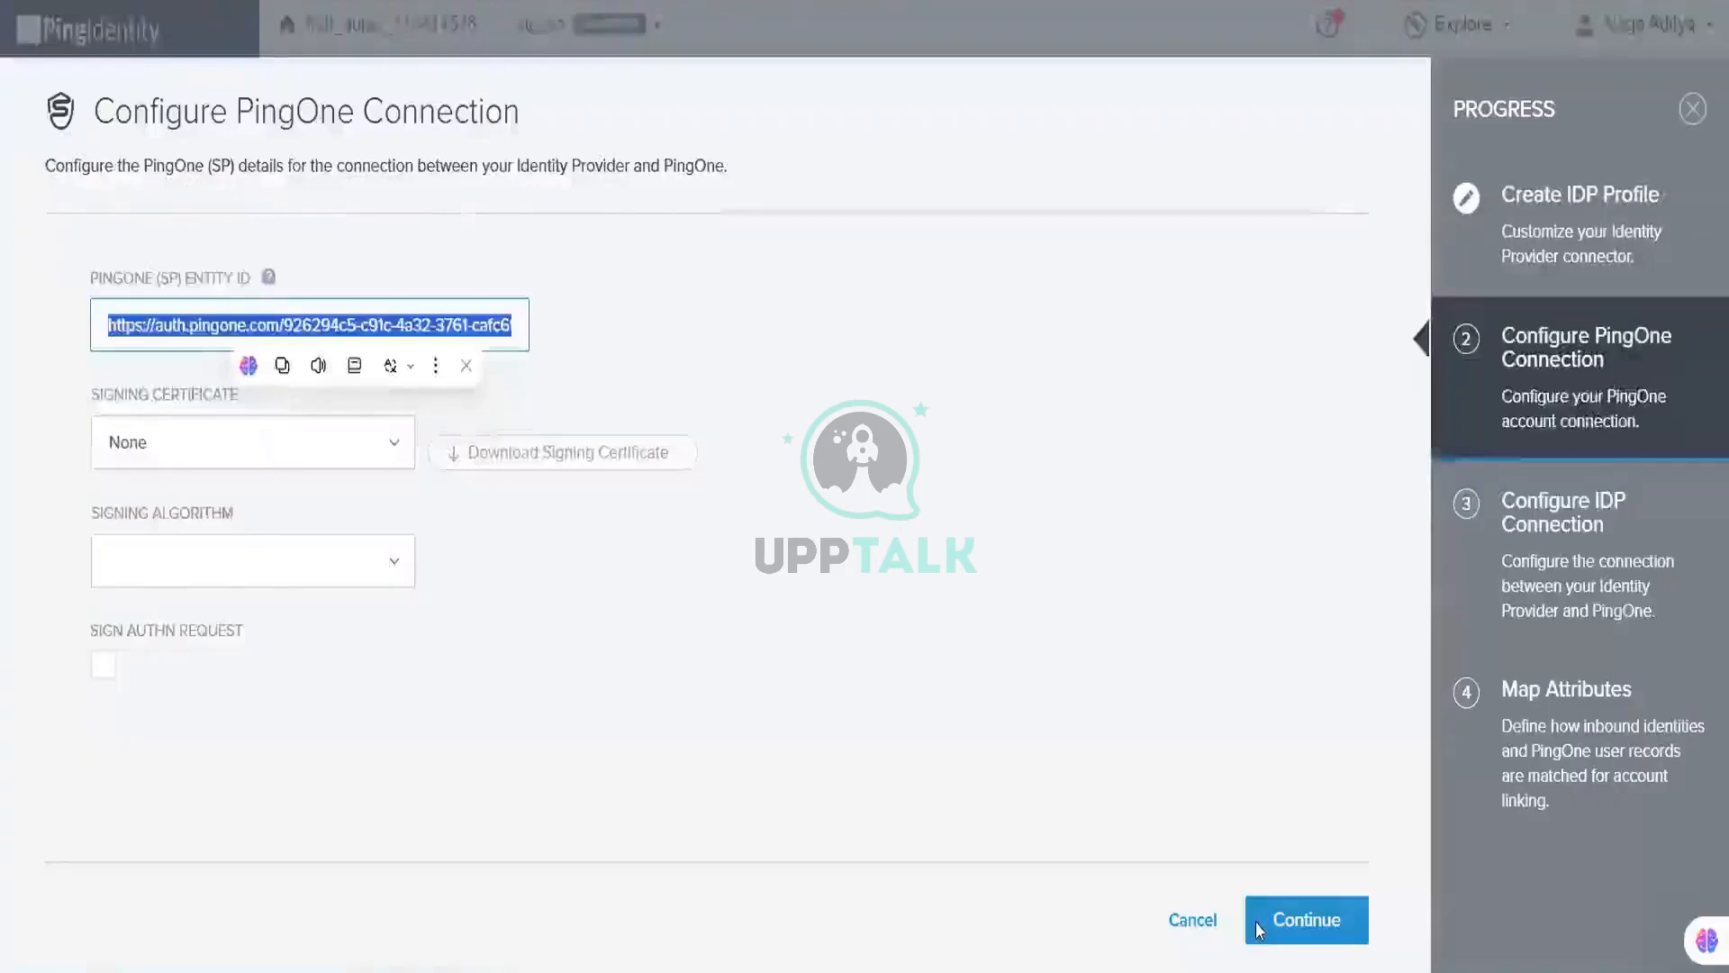
{"action": "left_click", "coordinate": [1259, 930]}
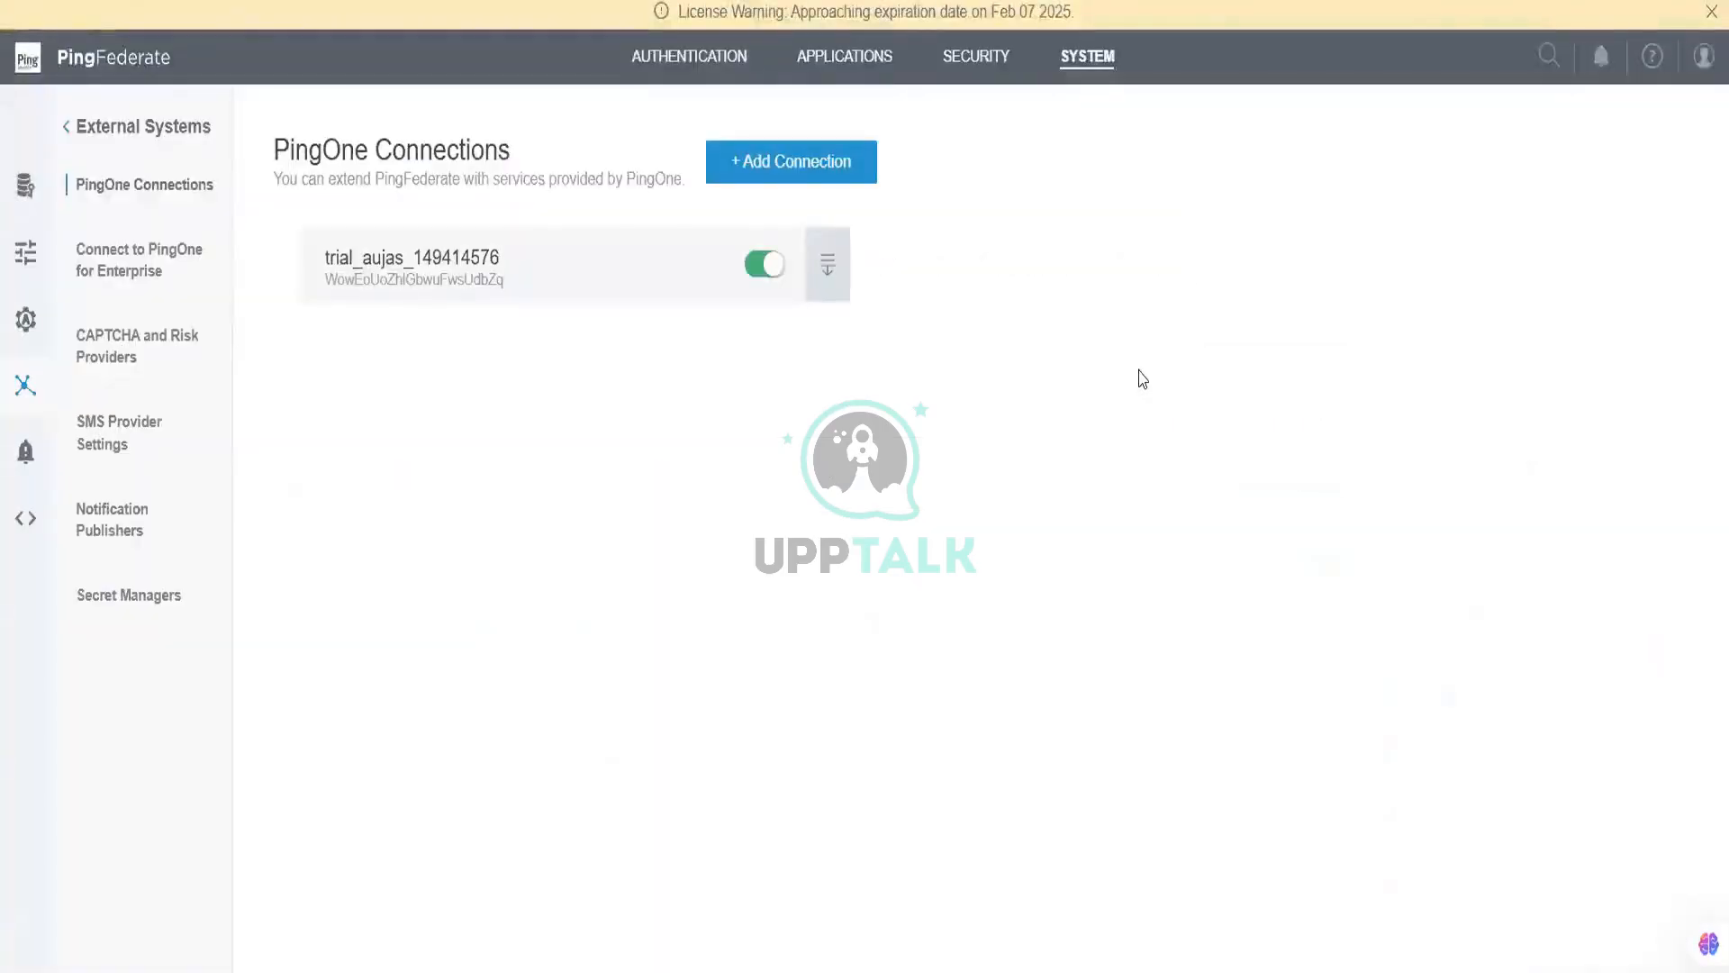
Step: Start a metadata export for test-sp1 from the PingFederate SP Connections list
{"action": "left_click", "coordinate": [708, 56]}
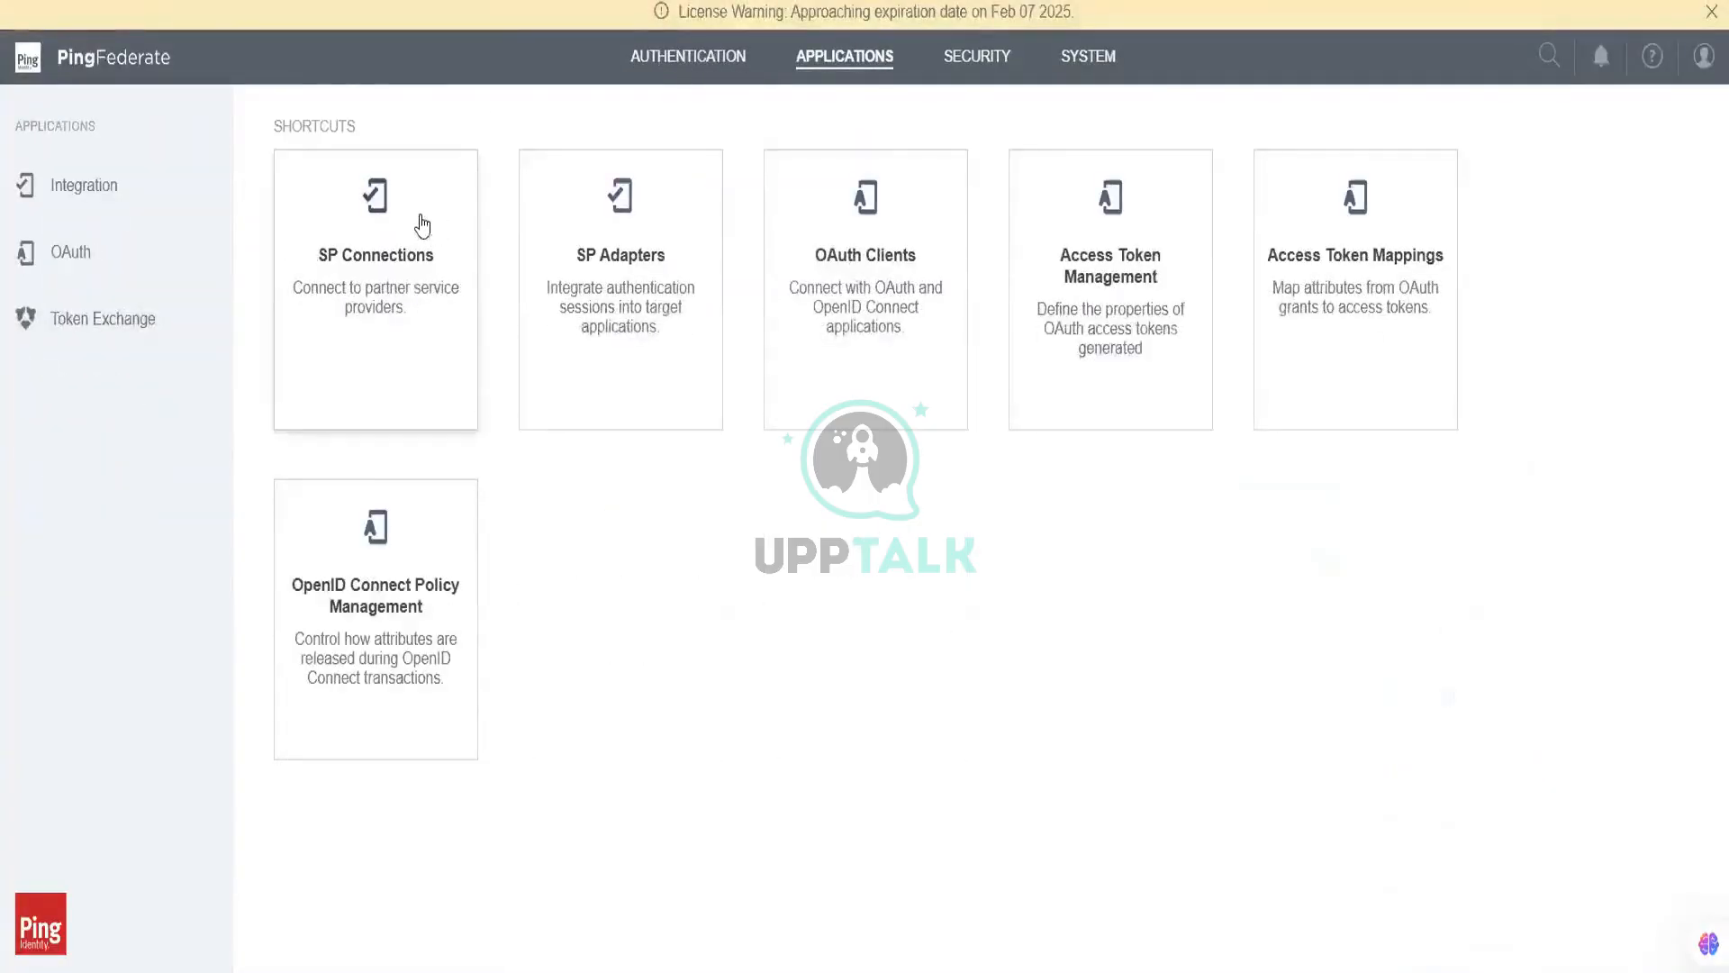
{"action": "left_click", "coordinate": [425, 223]}
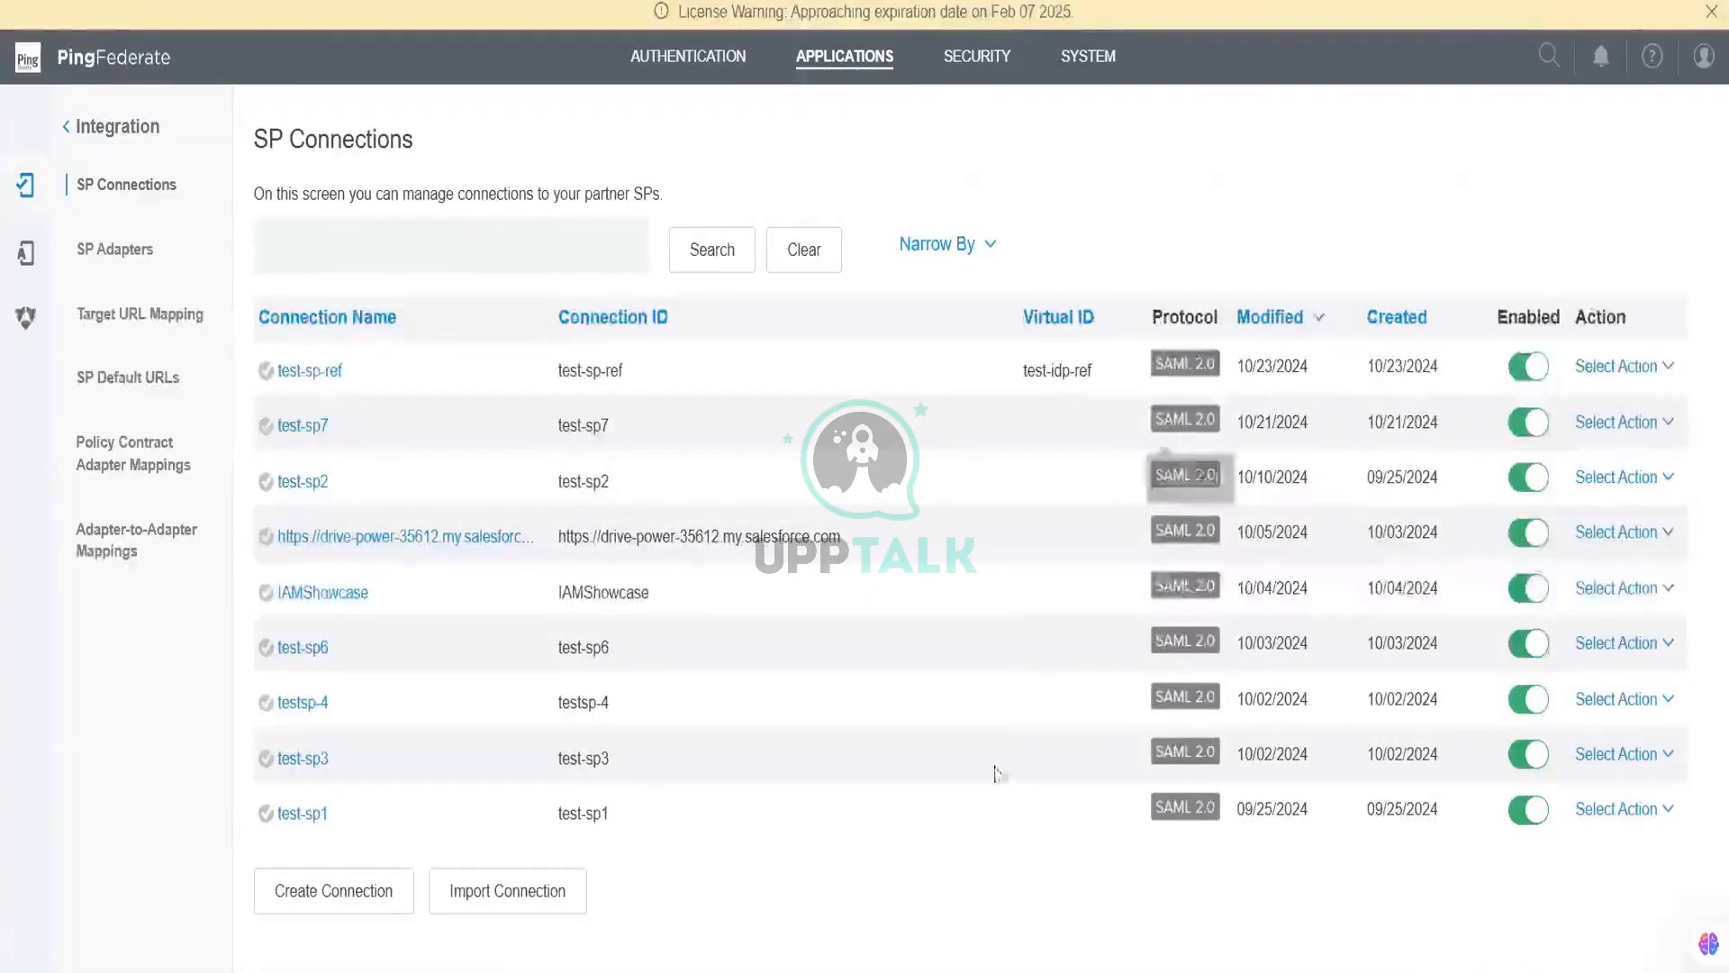
{"action": "left_click", "coordinate": [1633, 811]}
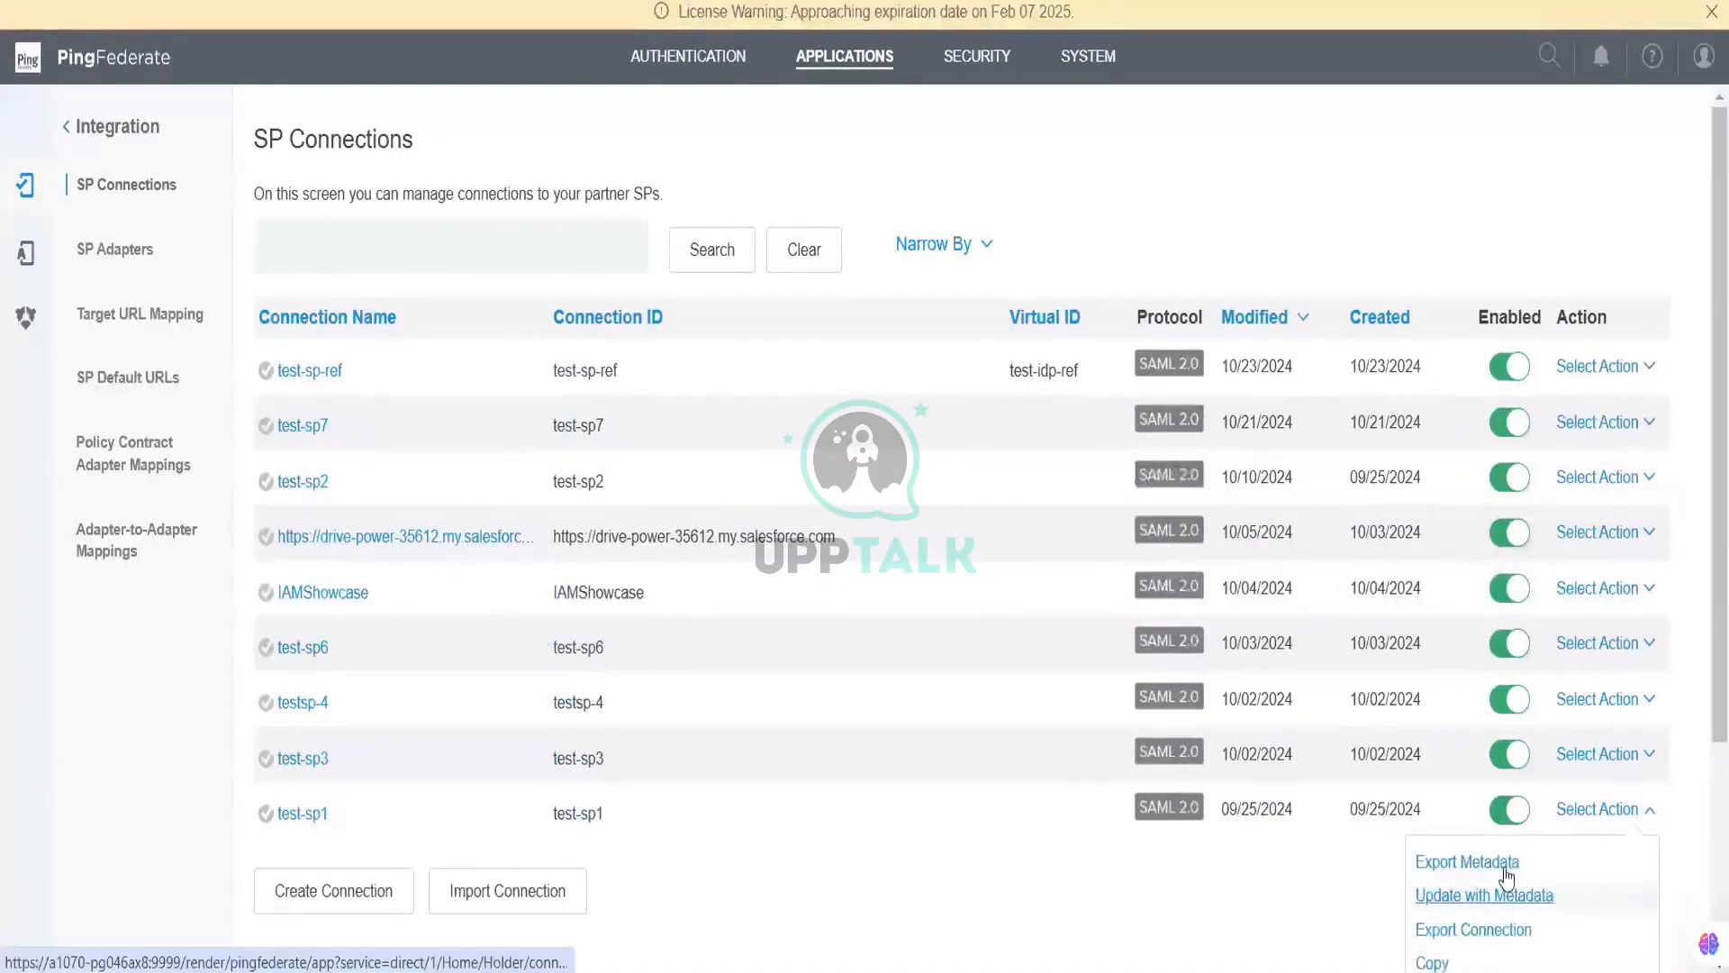
{"action": "left_click", "coordinate": [1497, 868]}
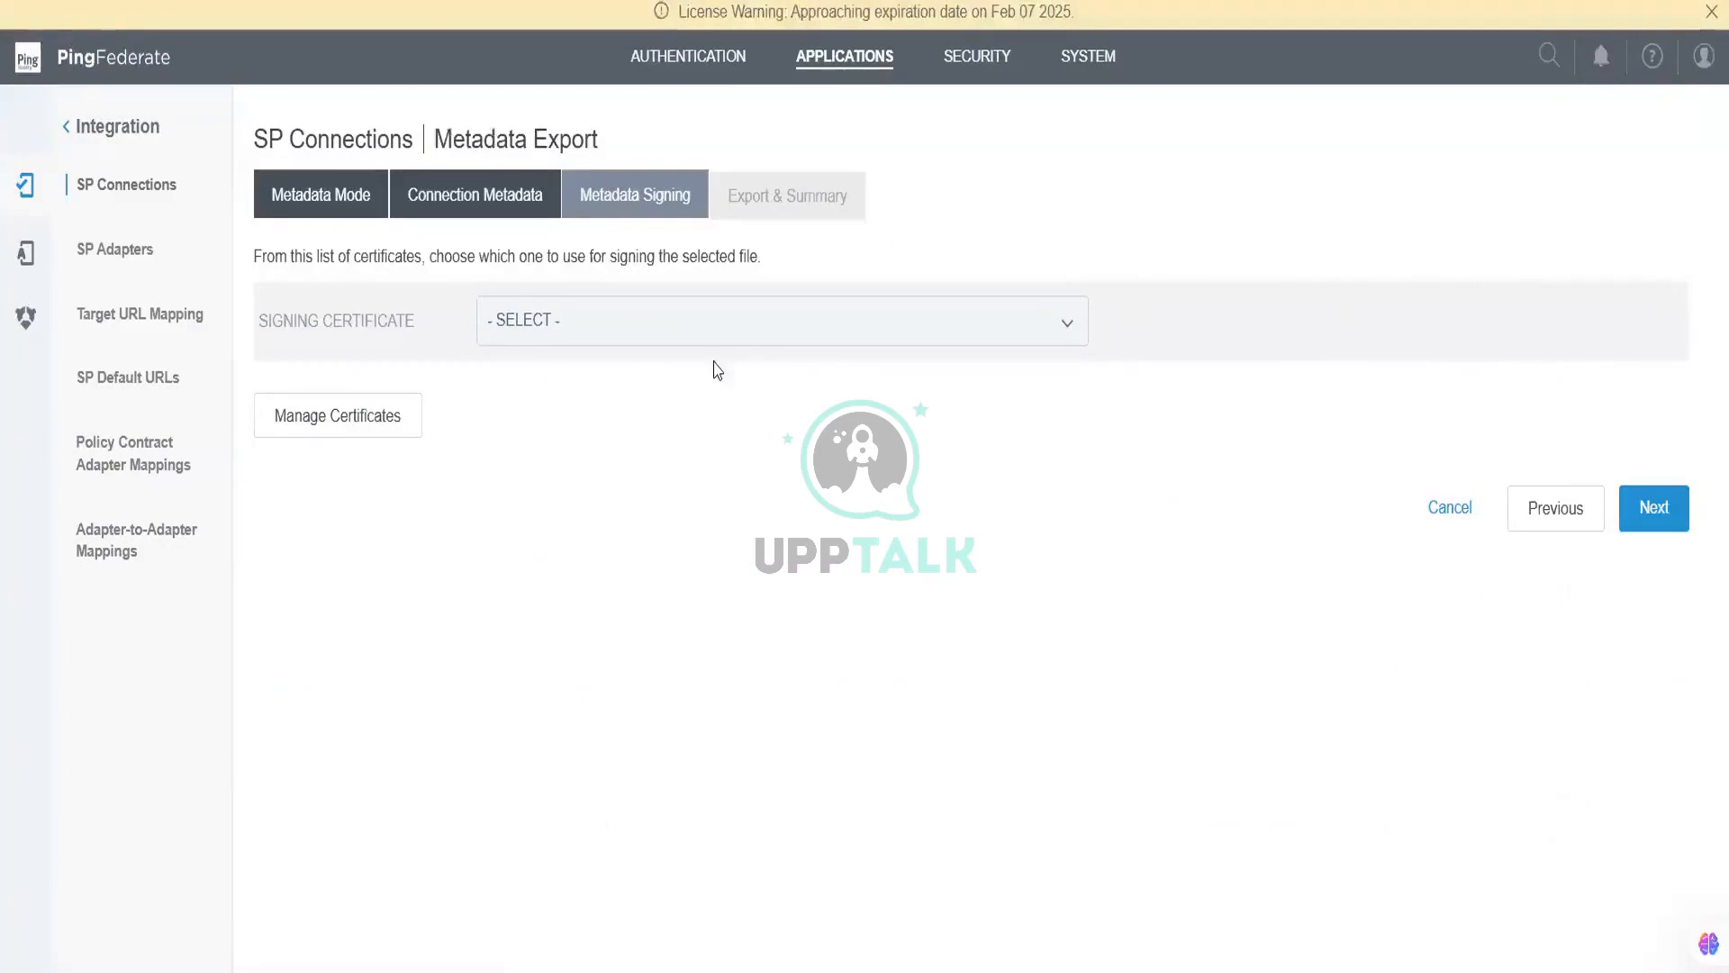
Step: Sign with the AUJ people certificate, export metadata.xml, and return to PingOne
{"action": "left_click", "coordinate": [718, 330]}
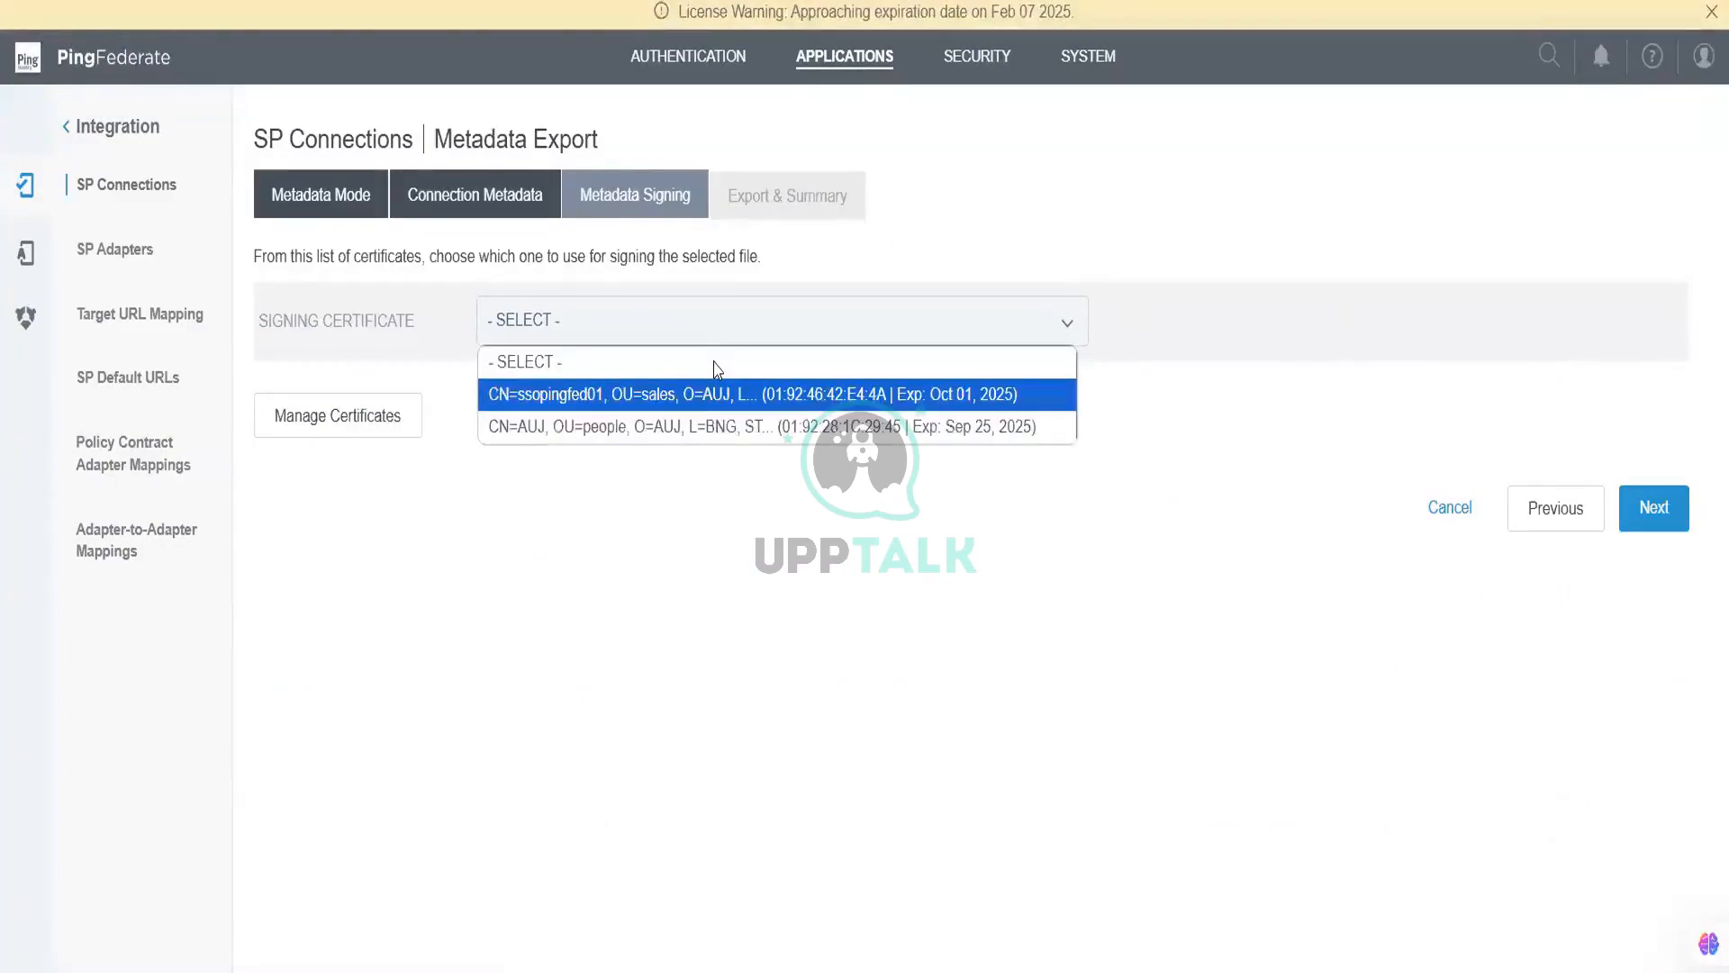
{"action": "left_click", "coordinate": [731, 425]}
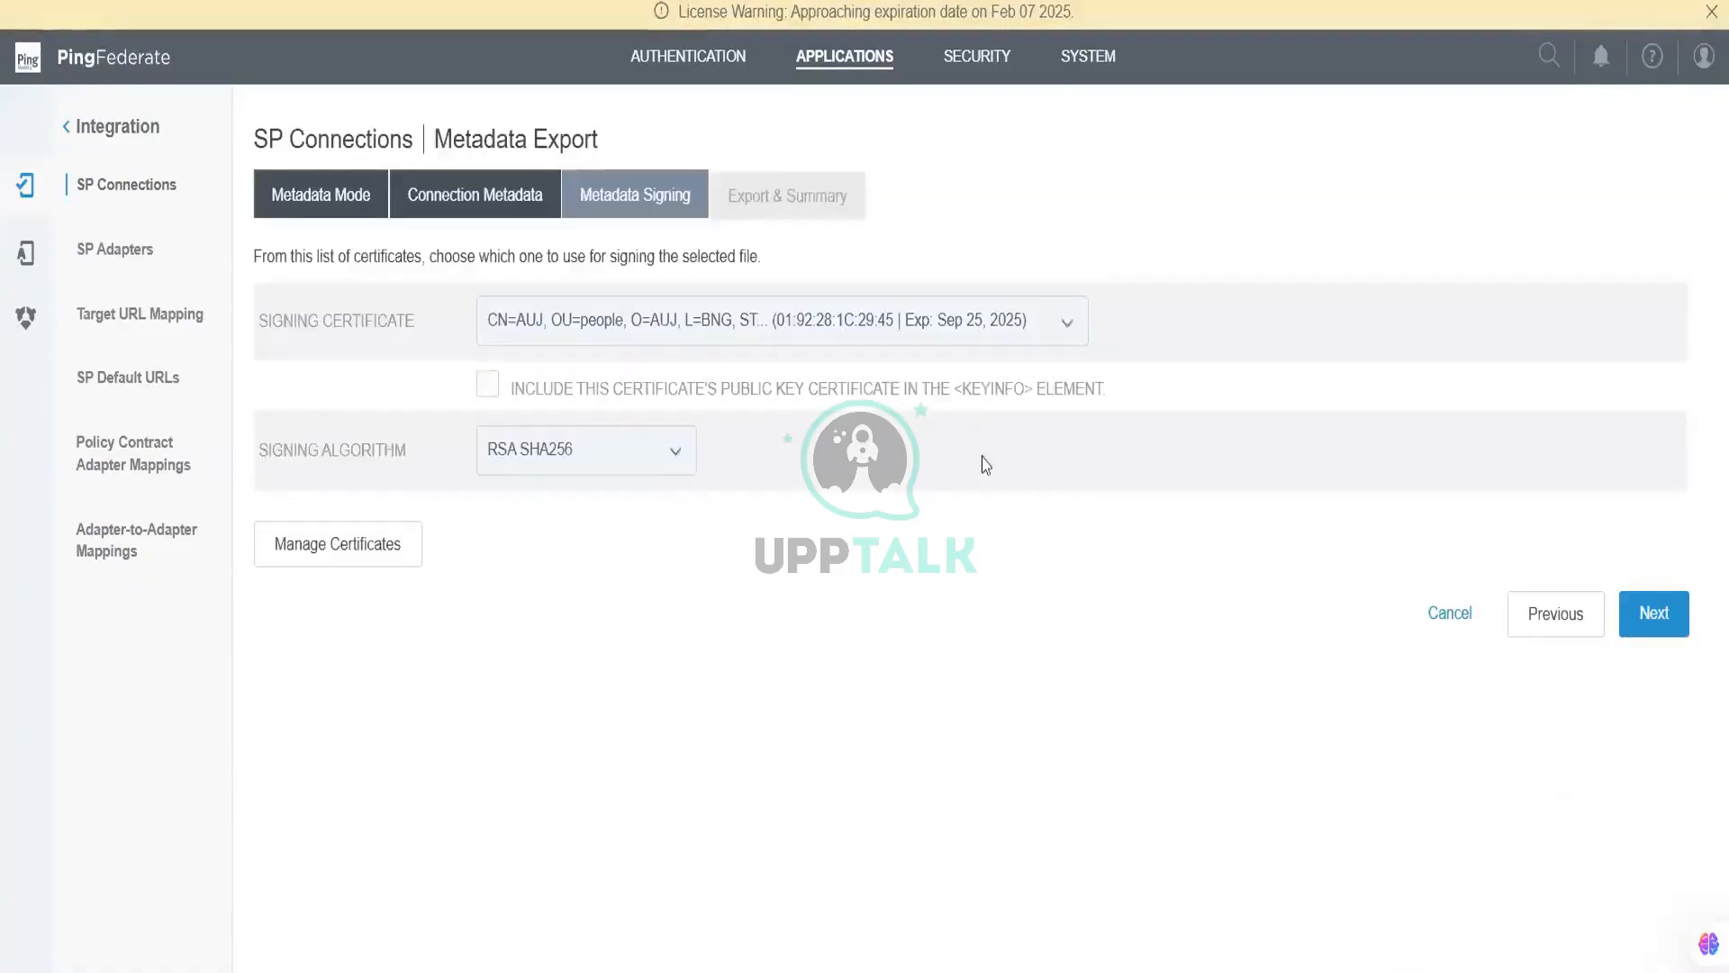
{"action": "left_click", "coordinate": [1668, 620]}
{"action": "scroll", "coordinate": [1681, 629], "scroll_direction": "down", "scroll_amount": 2}
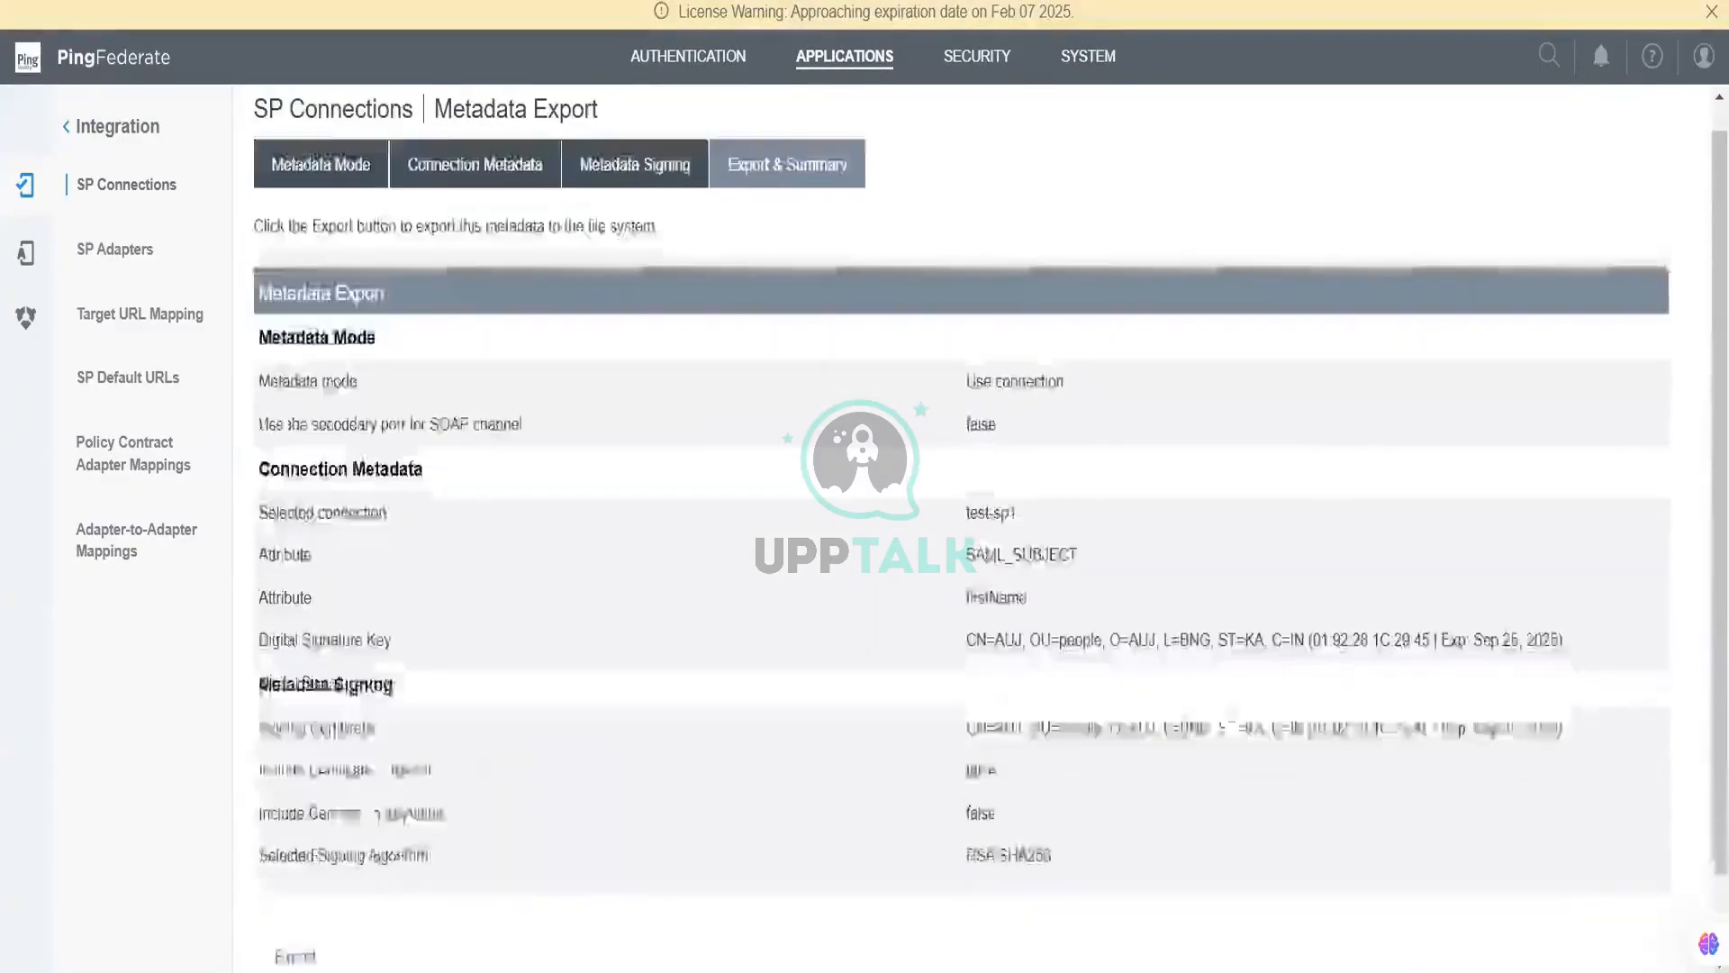
{"action": "left_click", "coordinate": [1638, 928]}
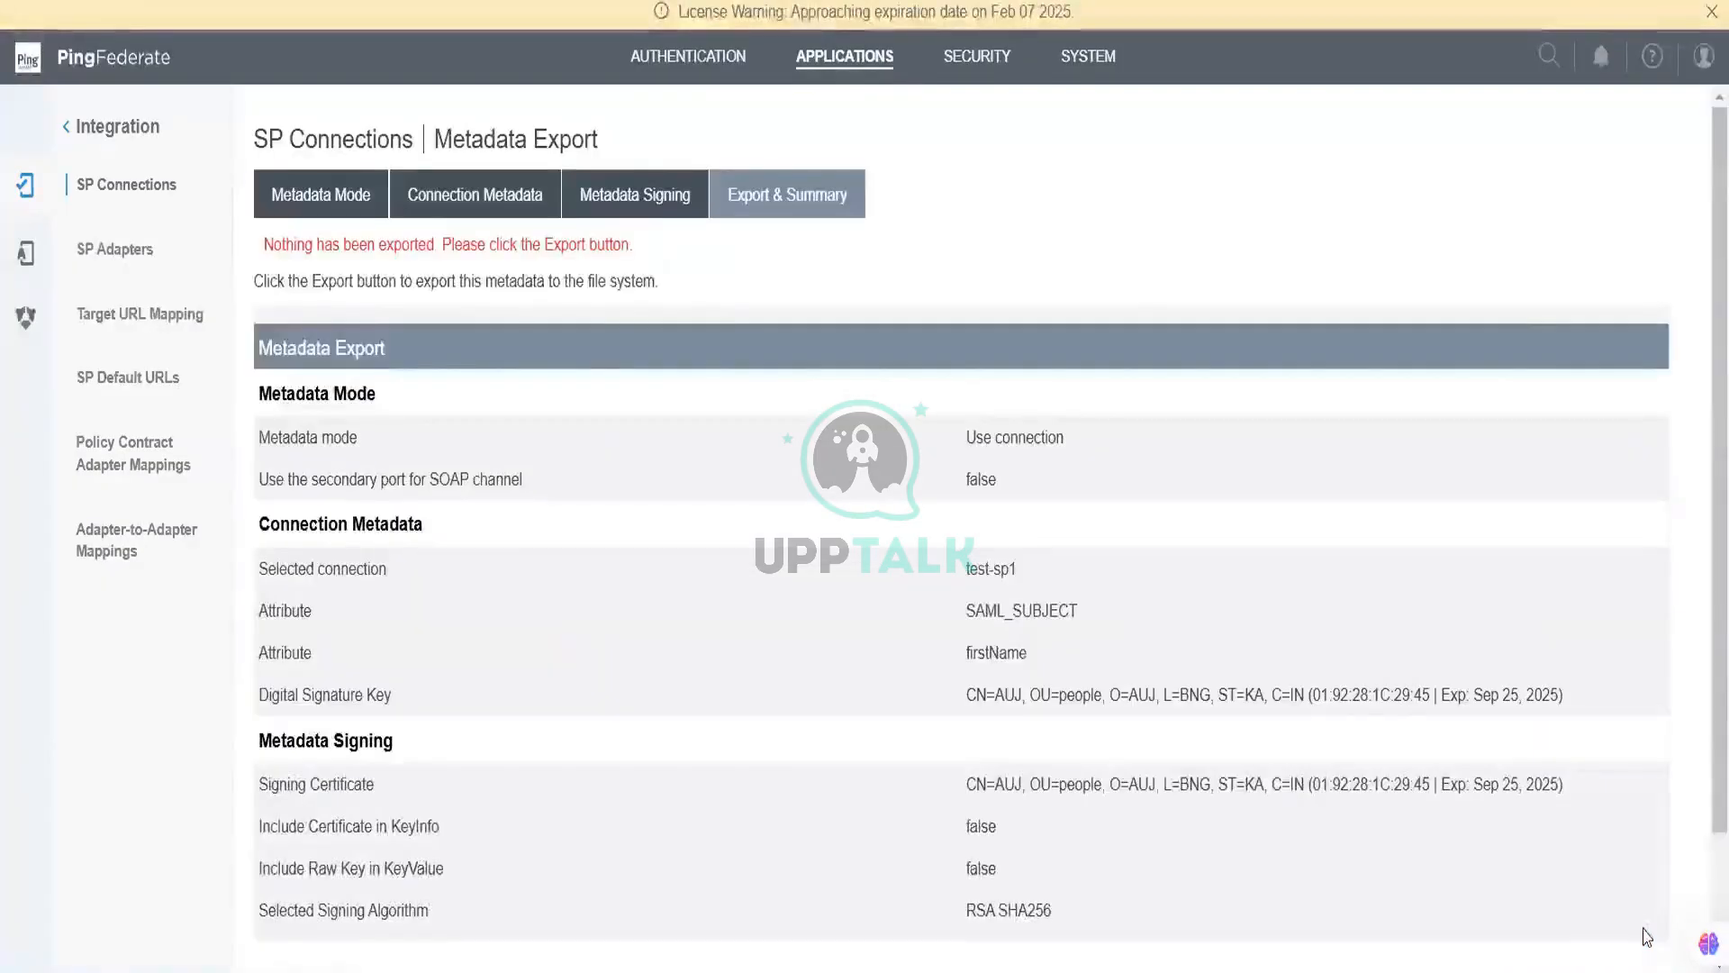
{"action": "scroll", "coordinate": [1648, 937], "scroll_direction": "down", "scroll_amount": 2}
{"action": "left_click", "coordinate": [287, 860]}
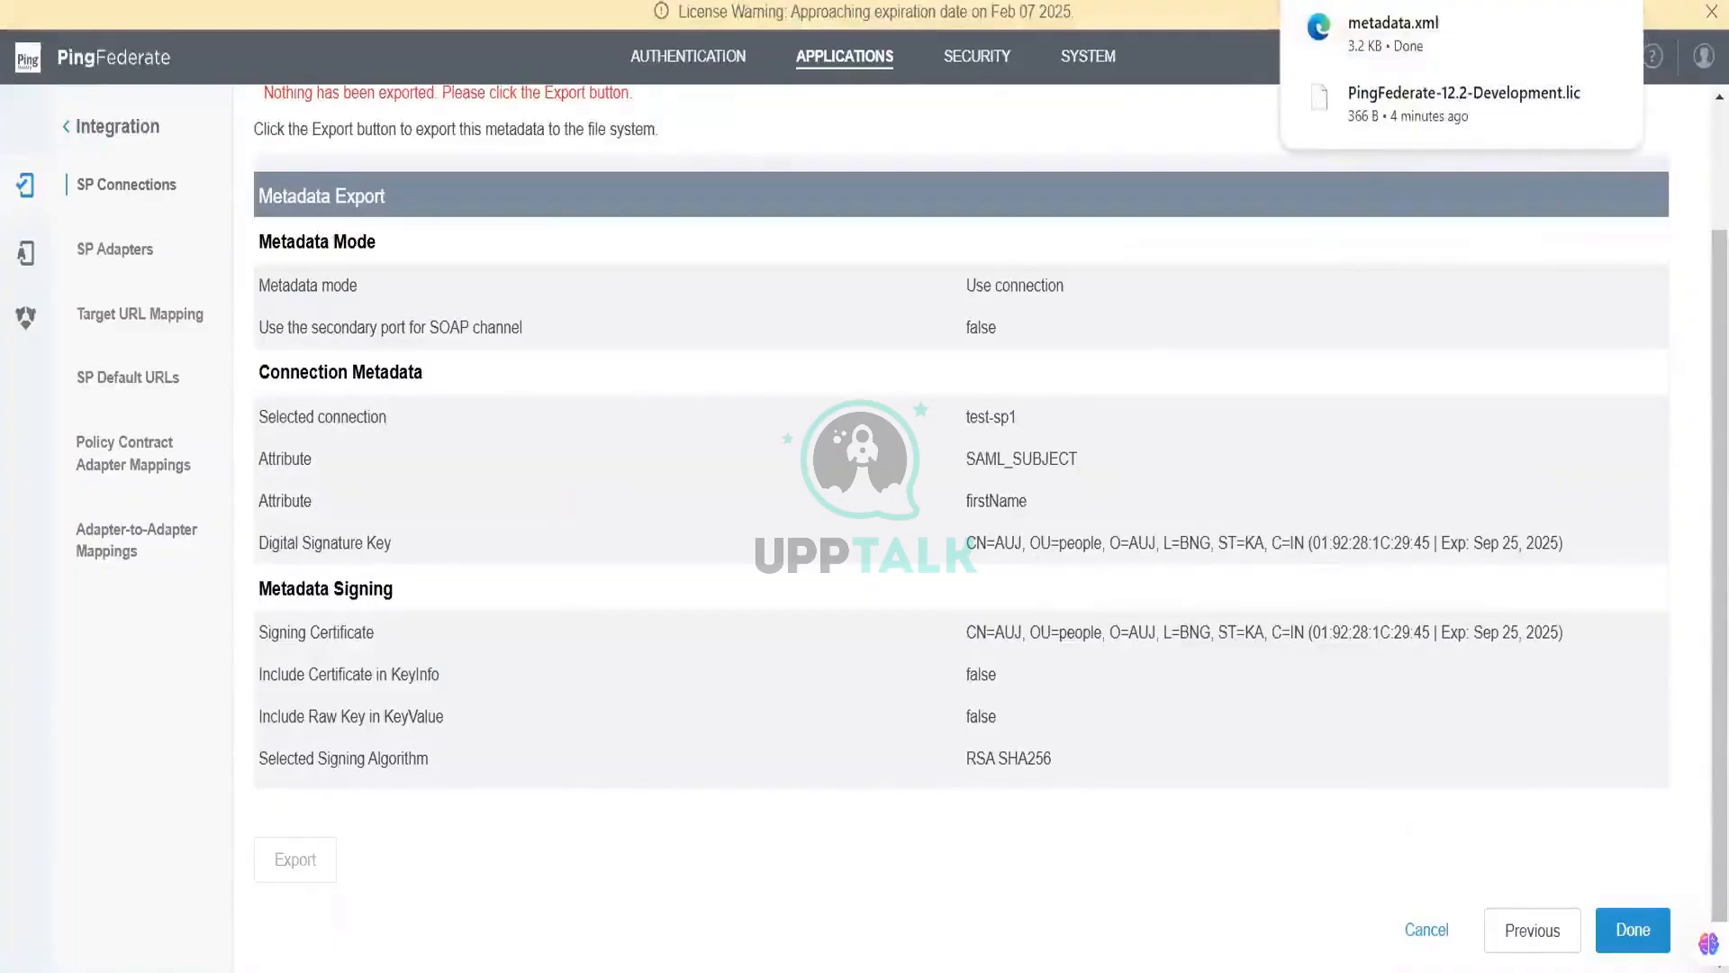
{"action": "left_click", "coordinate": [541, 2]}
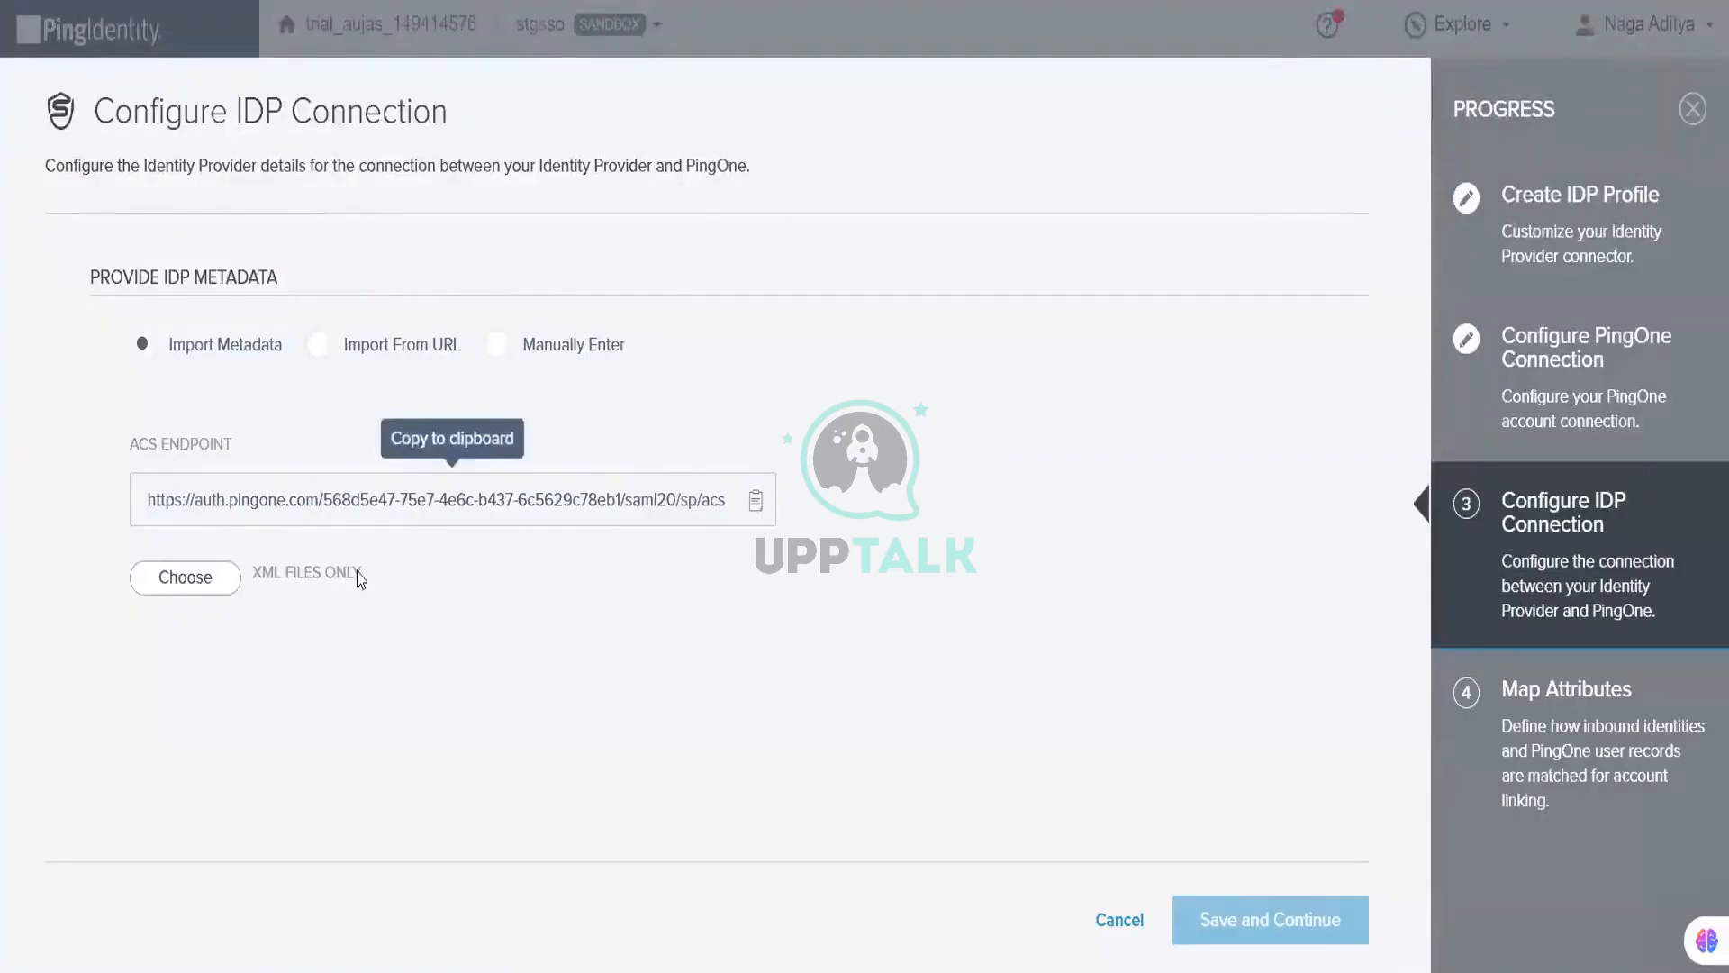
Step: Import metadata.xml to fill the SSO endpoint and IDP entity ID, then copy the ACS endpoint URL
{"action": "left_click", "coordinate": [203, 574]}
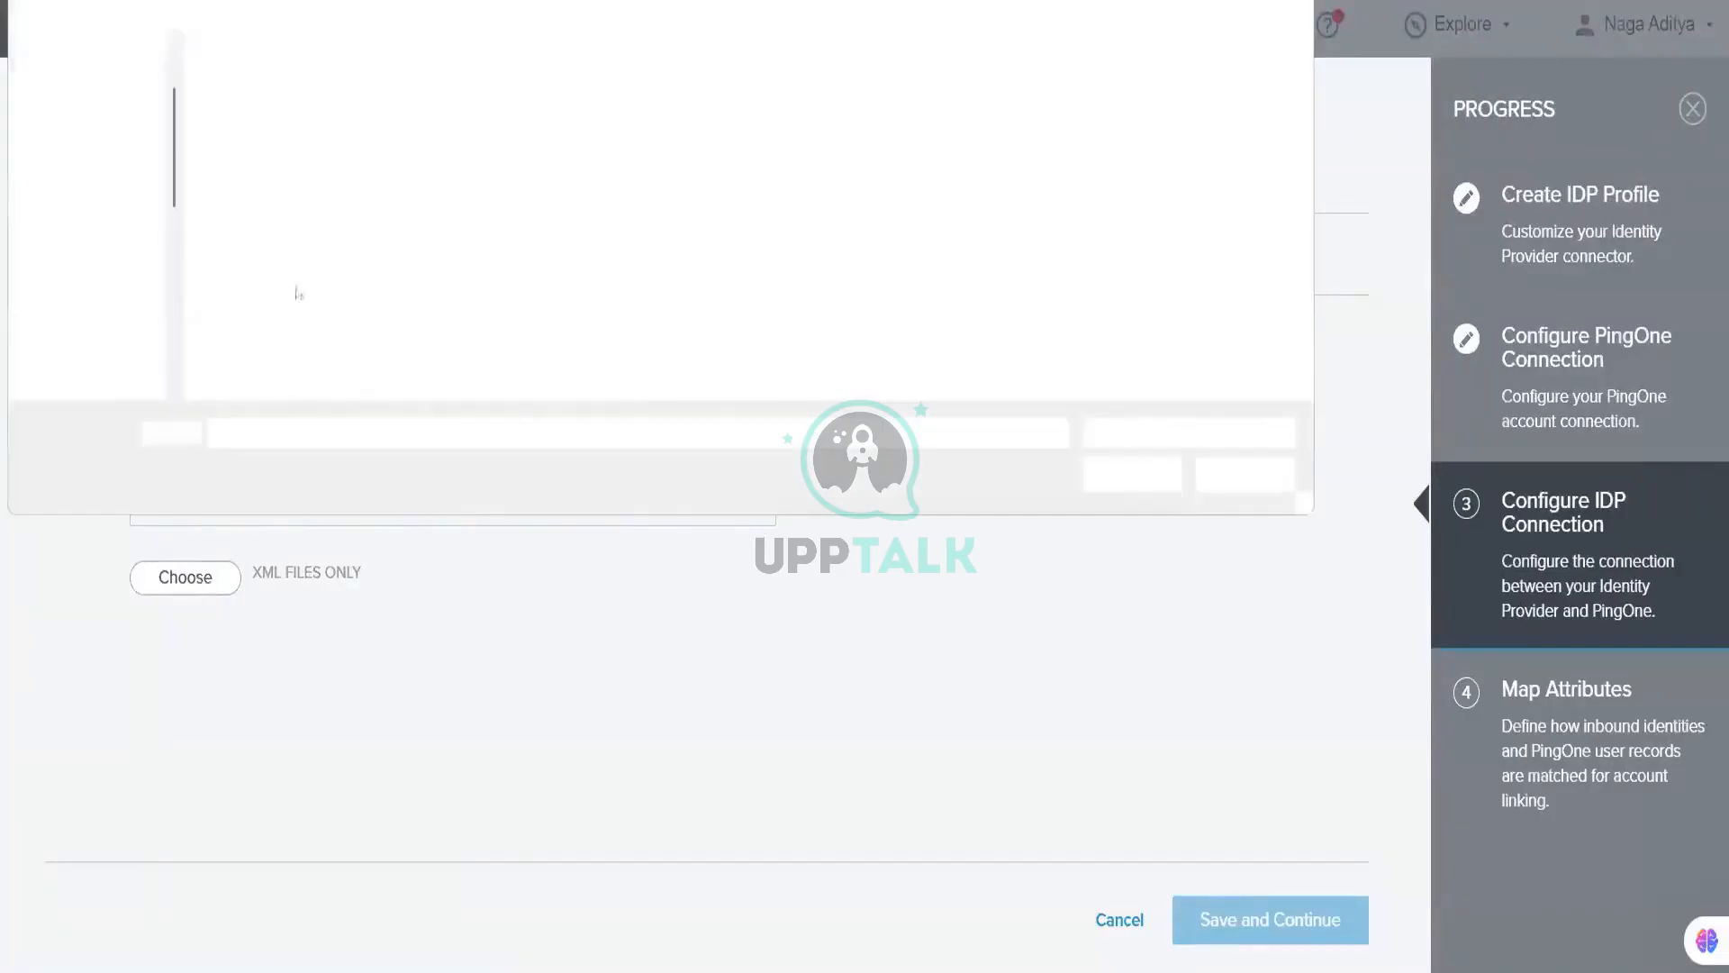
{"action": "double_click", "coordinate": [308, 127]}
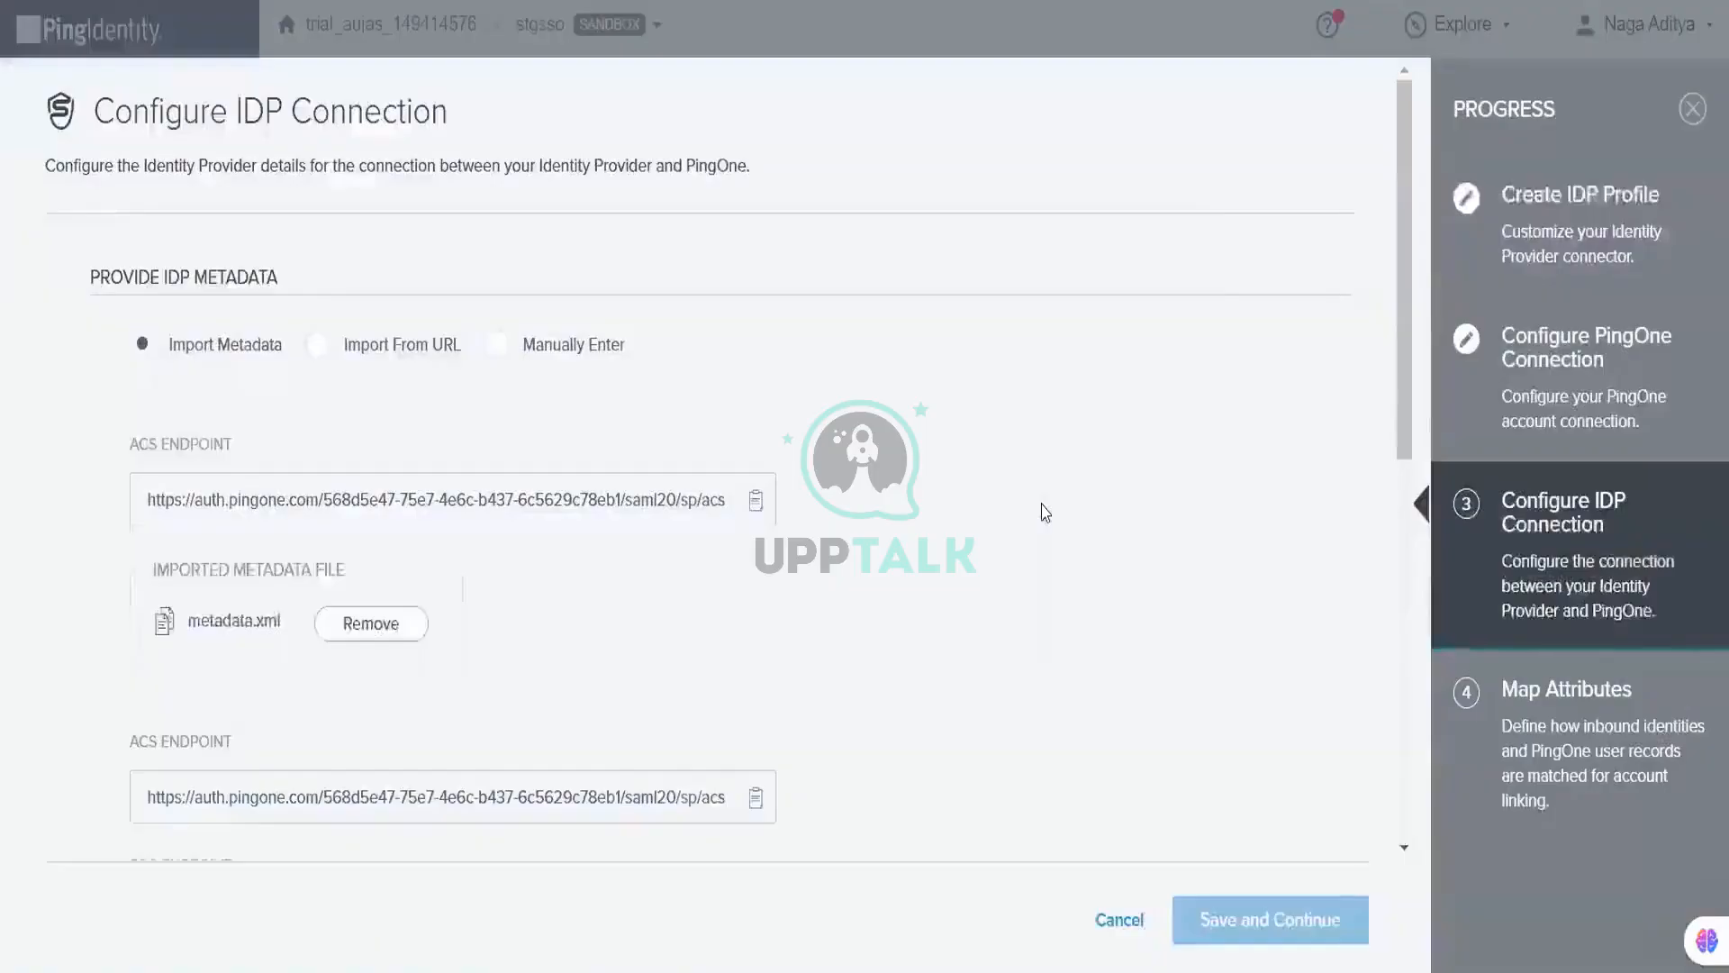
{"action": "scroll", "coordinate": [788, 701], "scroll_direction": "down", "scroll_amount": 3}
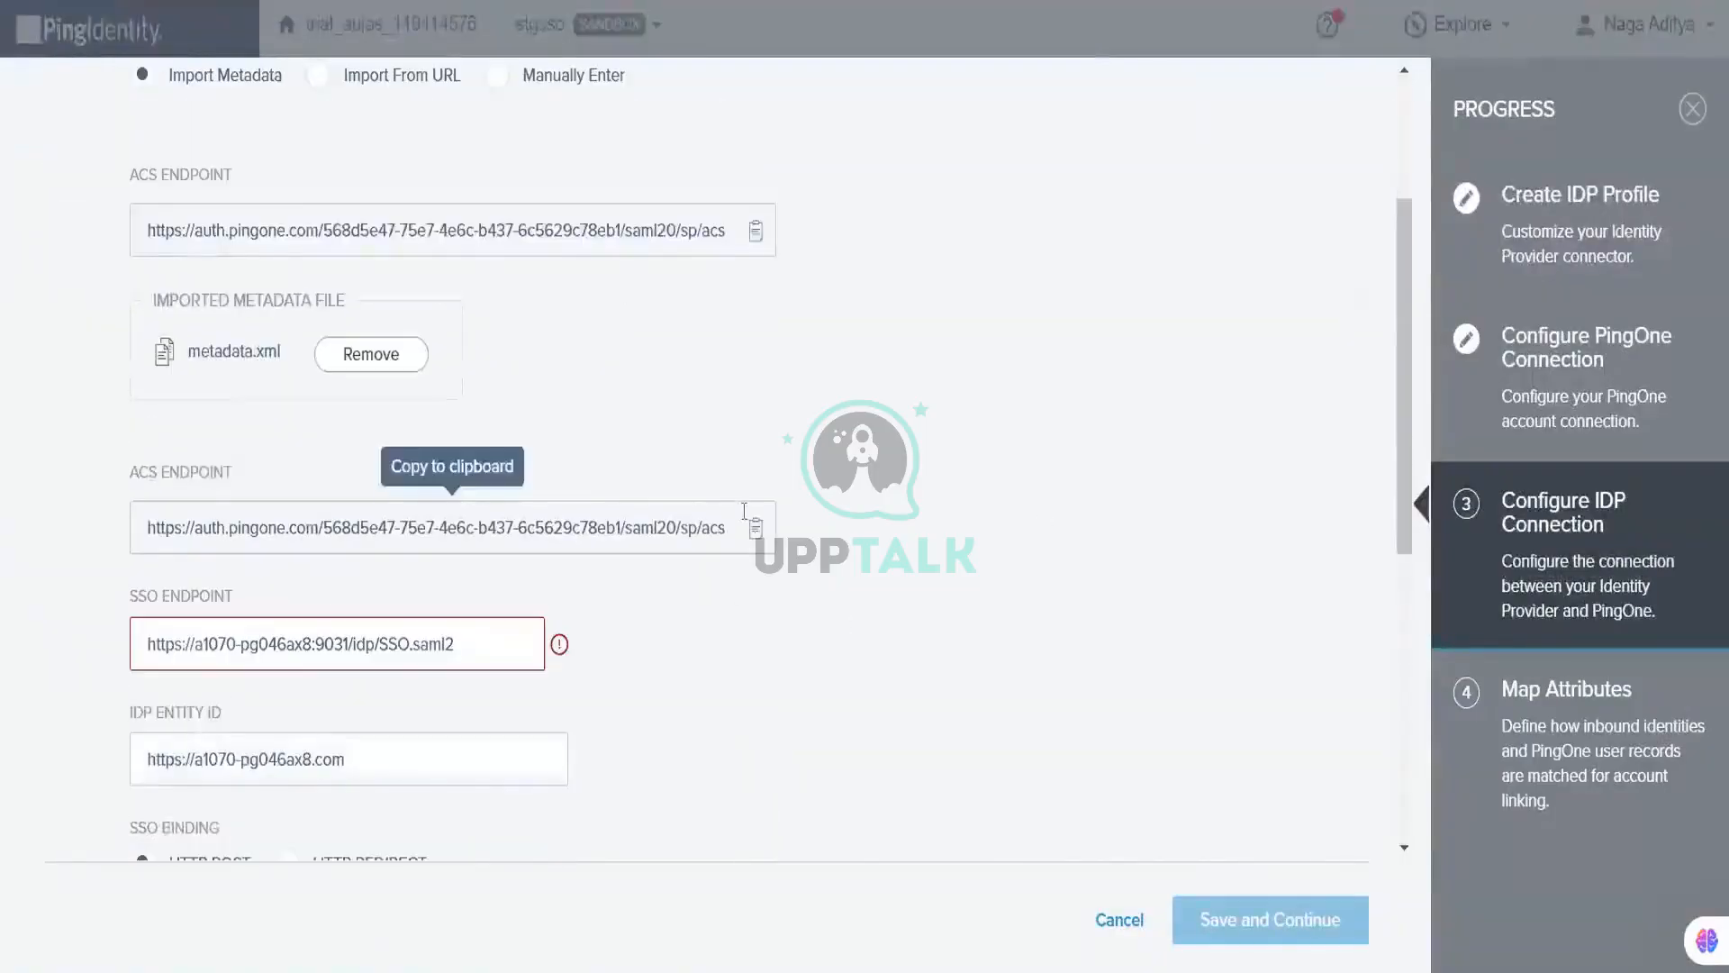
{"action": "left_click", "coordinate": [744, 510]}
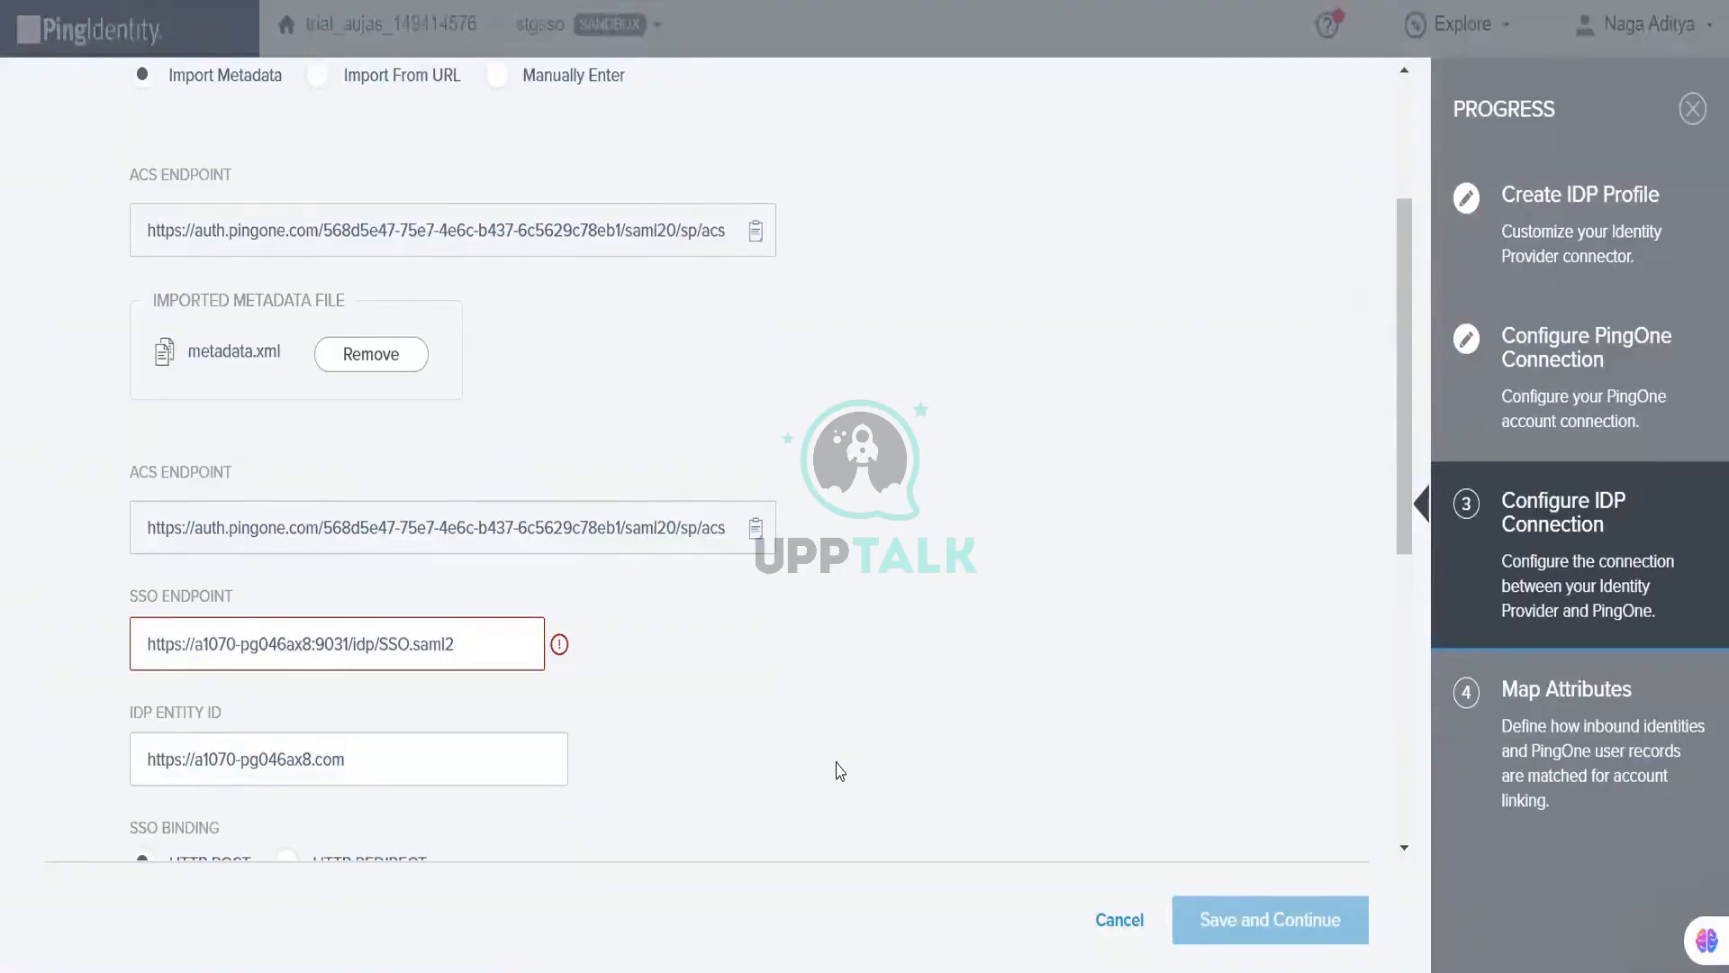
{"action": "scroll", "coordinate": [840, 771], "scroll_direction": "down", "scroll_amount": 2}
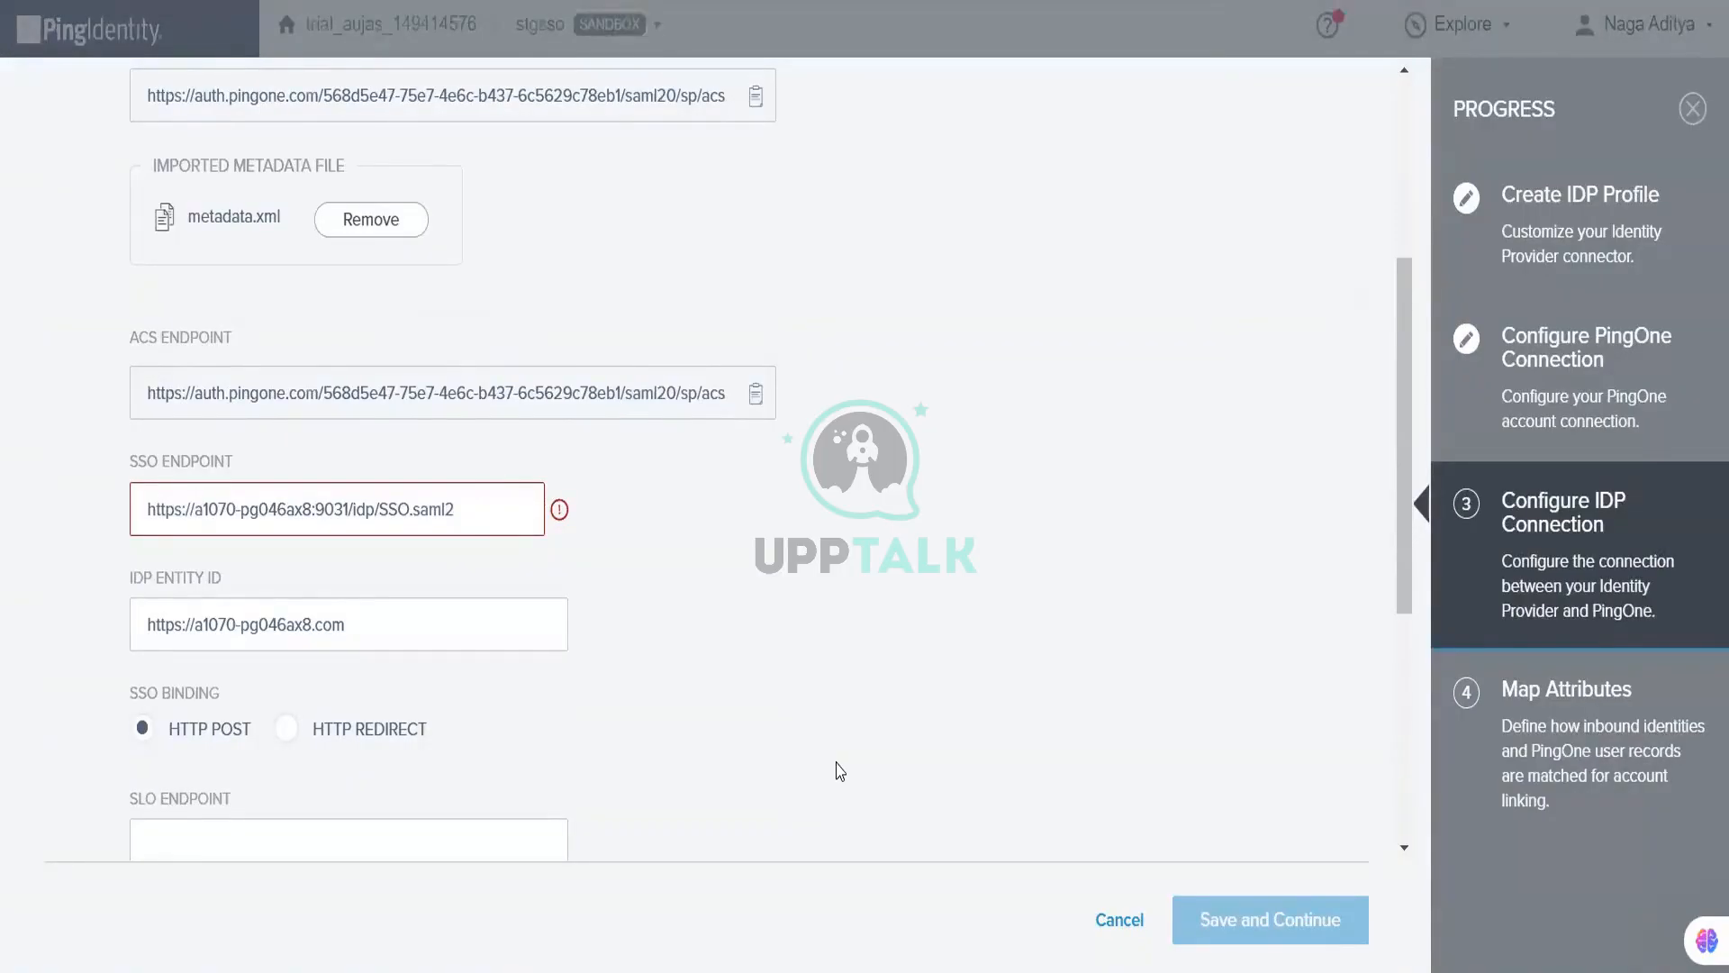
{"action": "mouse_move", "coordinate": [560, 513]}
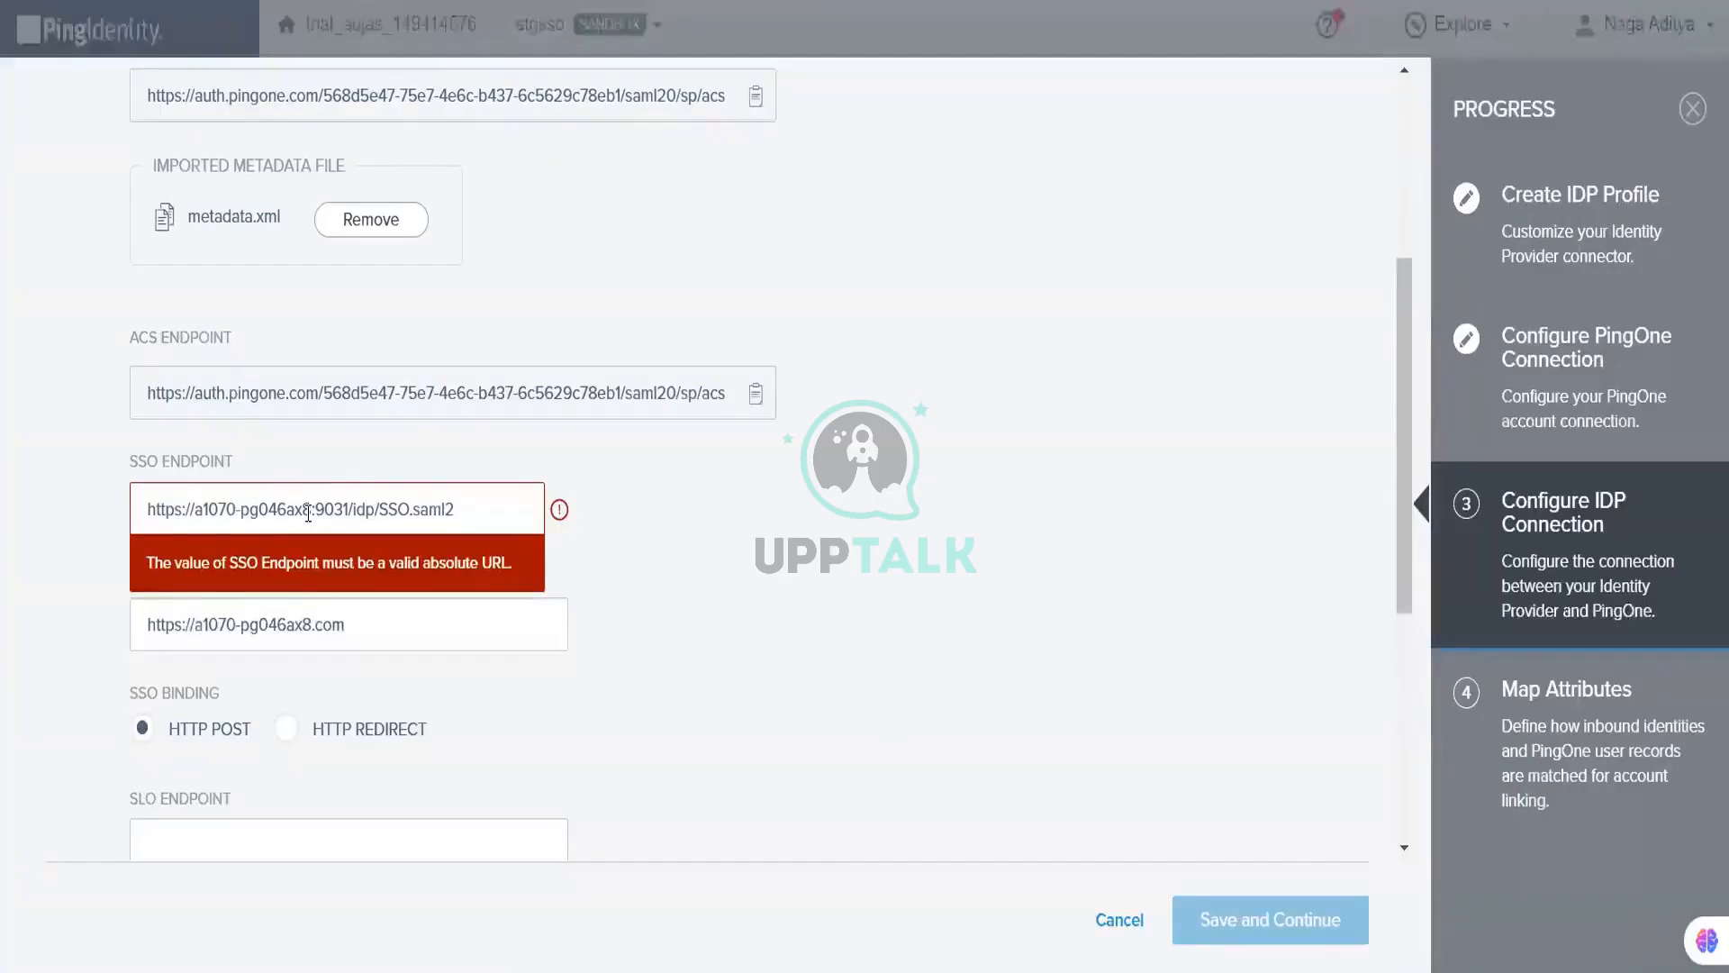
{"action": "type", "text": ".com"}
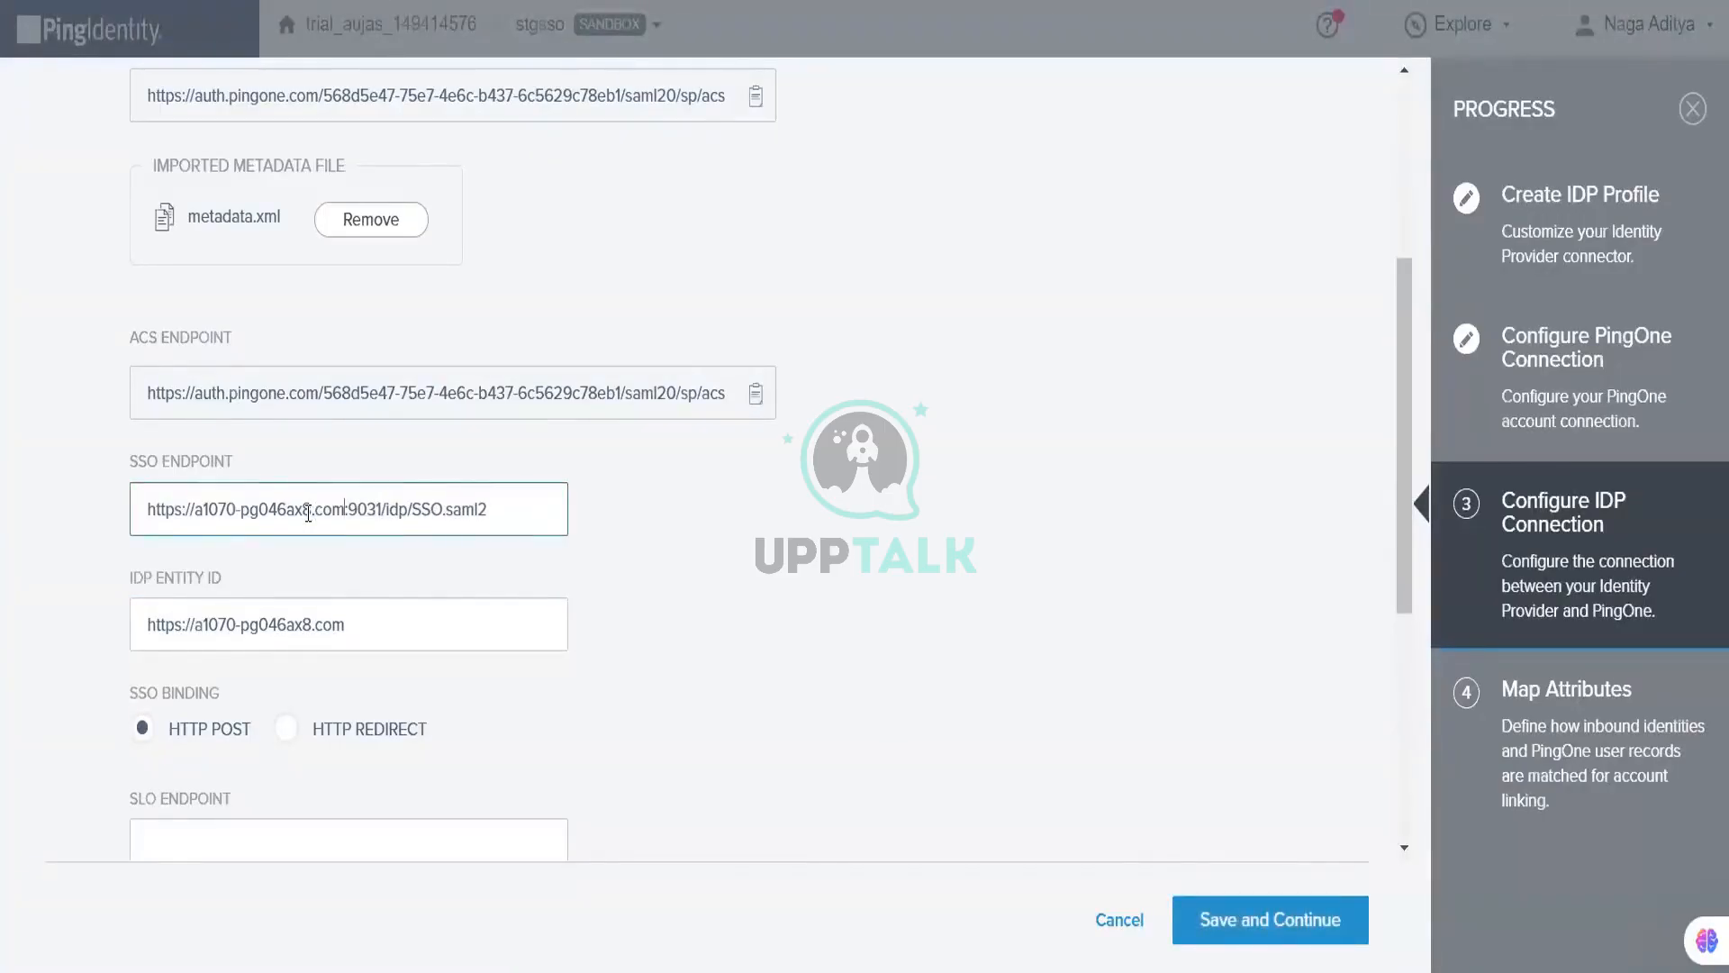
{"action": "key", "text": "BackSpace"}
{"action": "key", "text": "BackSpace"}
{"action": "key", "text": "BackSpace"}
{"action": "key", "text": "BackSpace"}
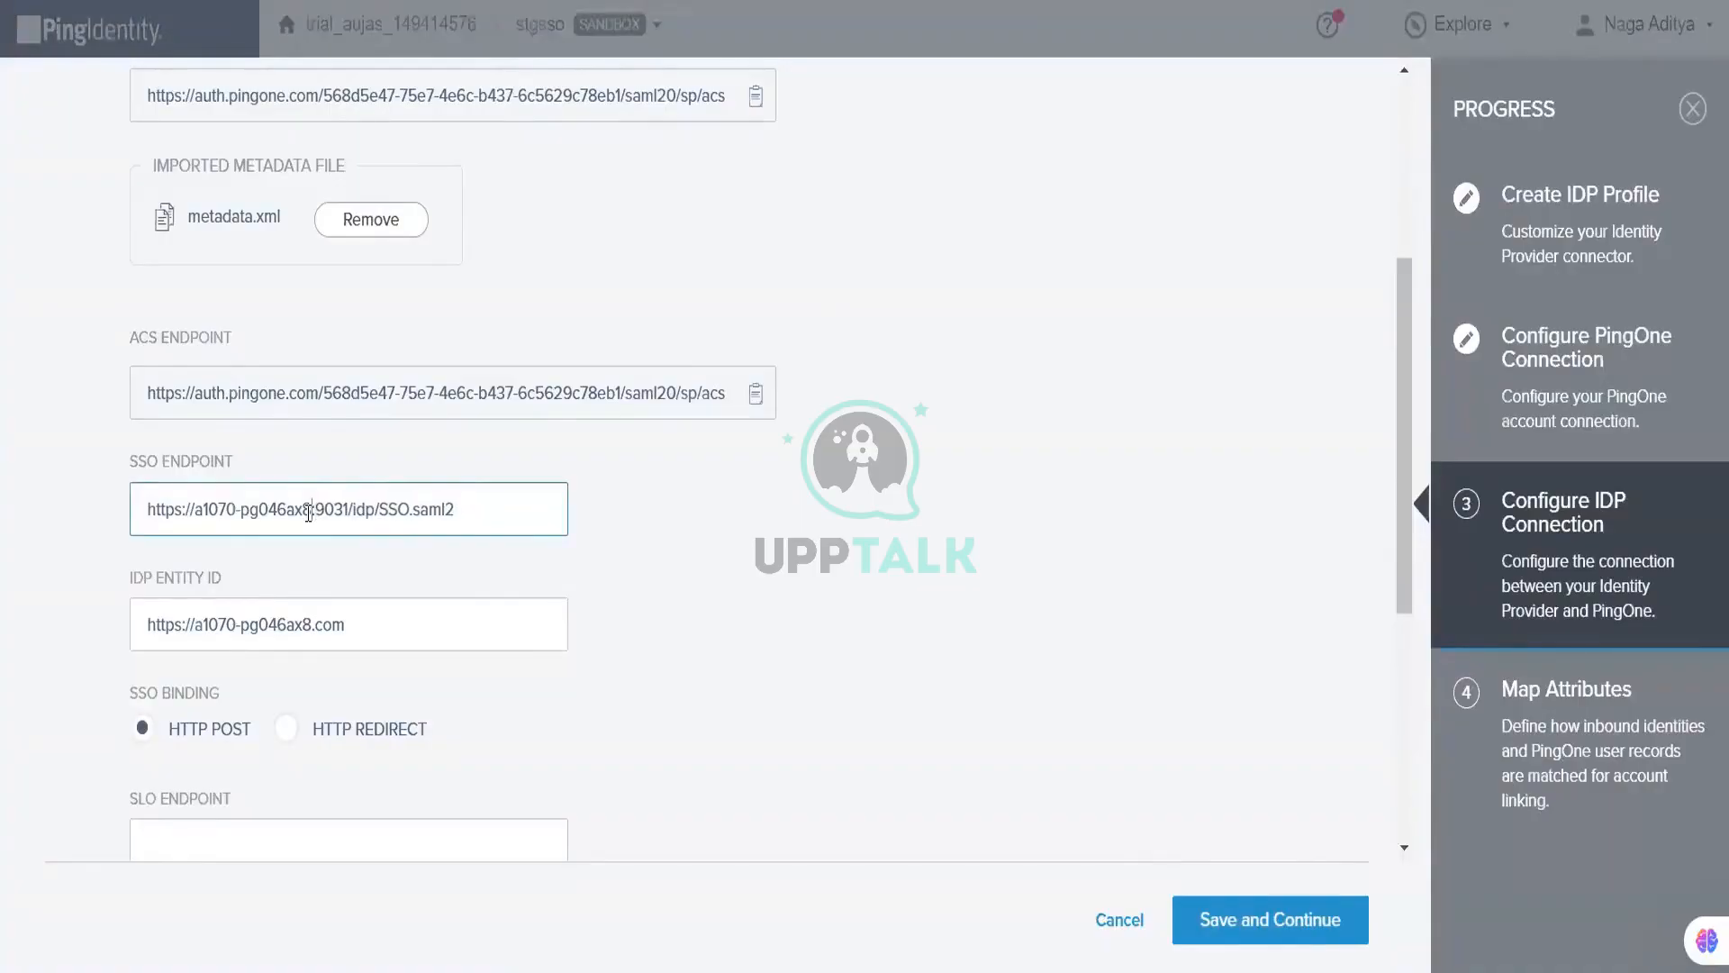
{"action": "left_click", "coordinate": [872, 636]}
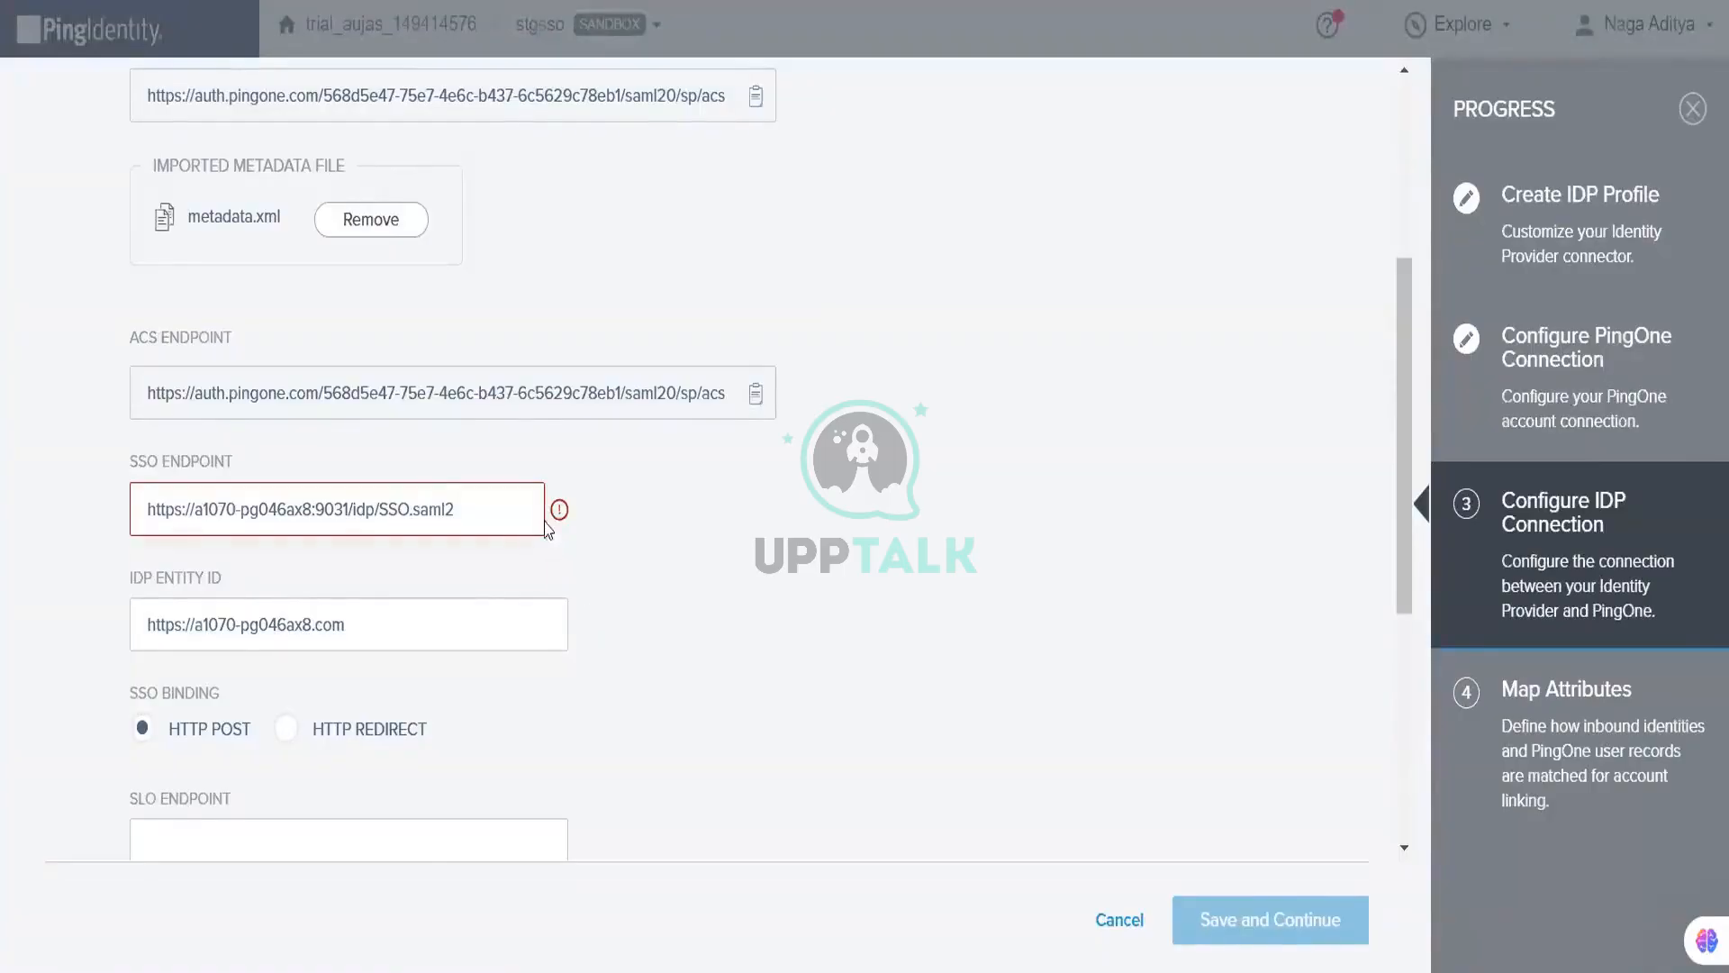
{"action": "mouse_move", "coordinate": [554, 520]}
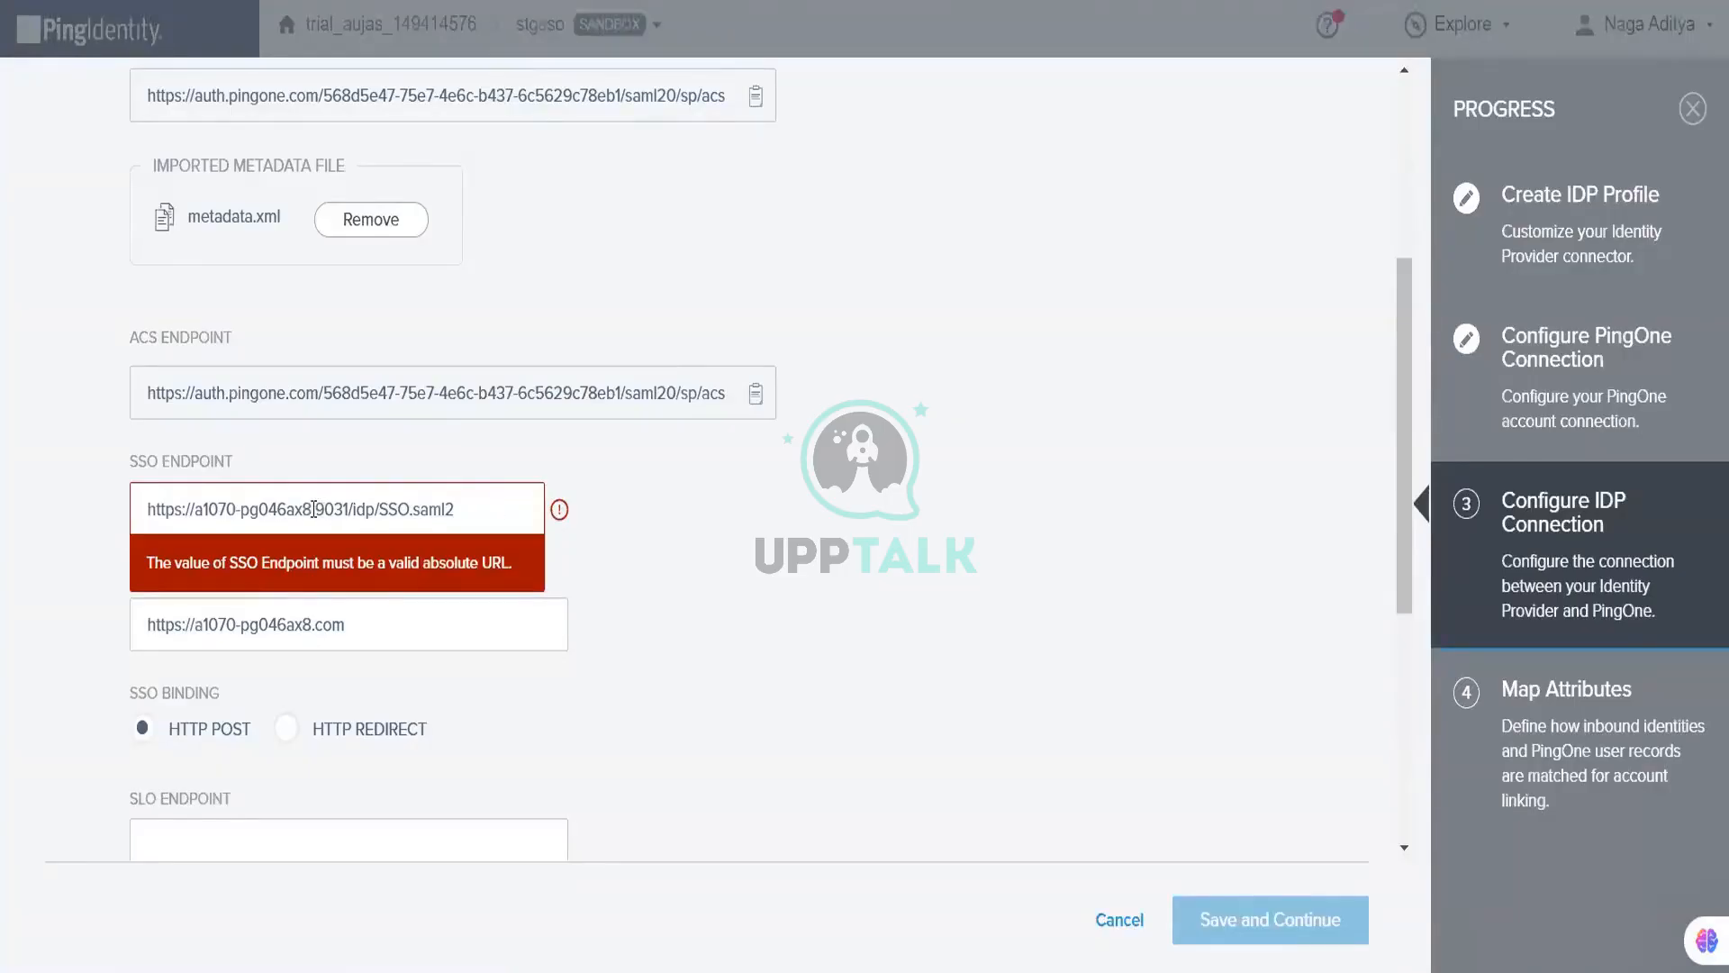
{"action": "left_click_drag", "start_coordinate": [313, 509], "coordinate": [198, 512]}
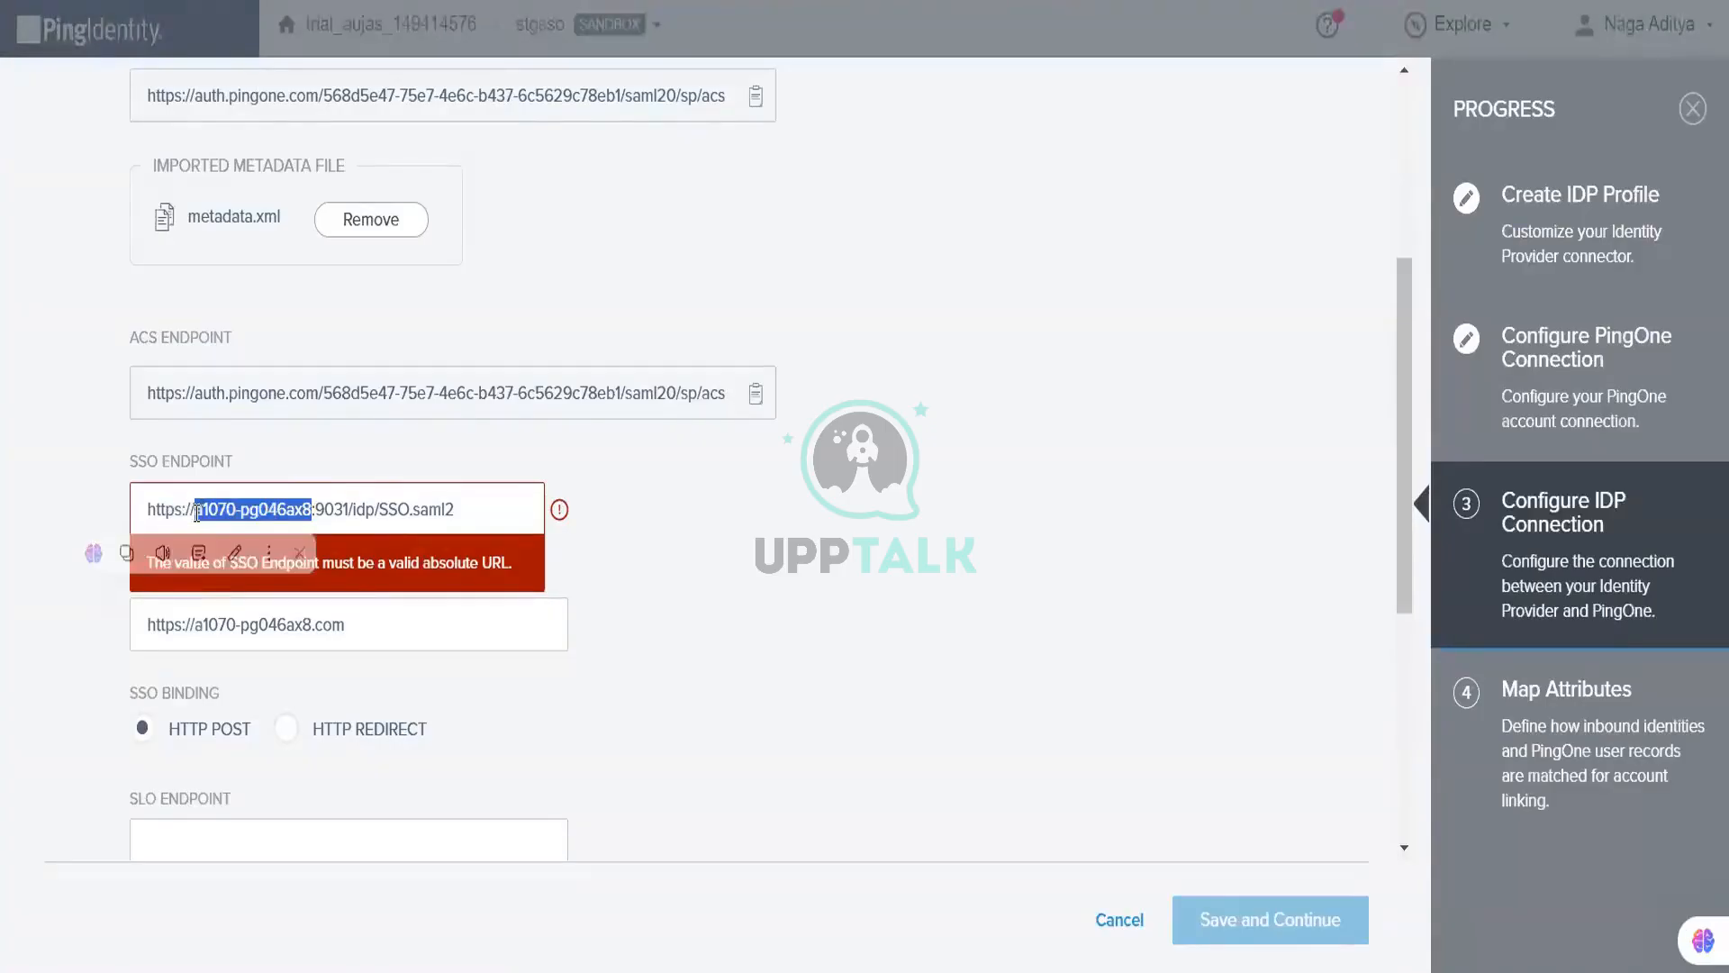
{"action": "type", "text": "local"}
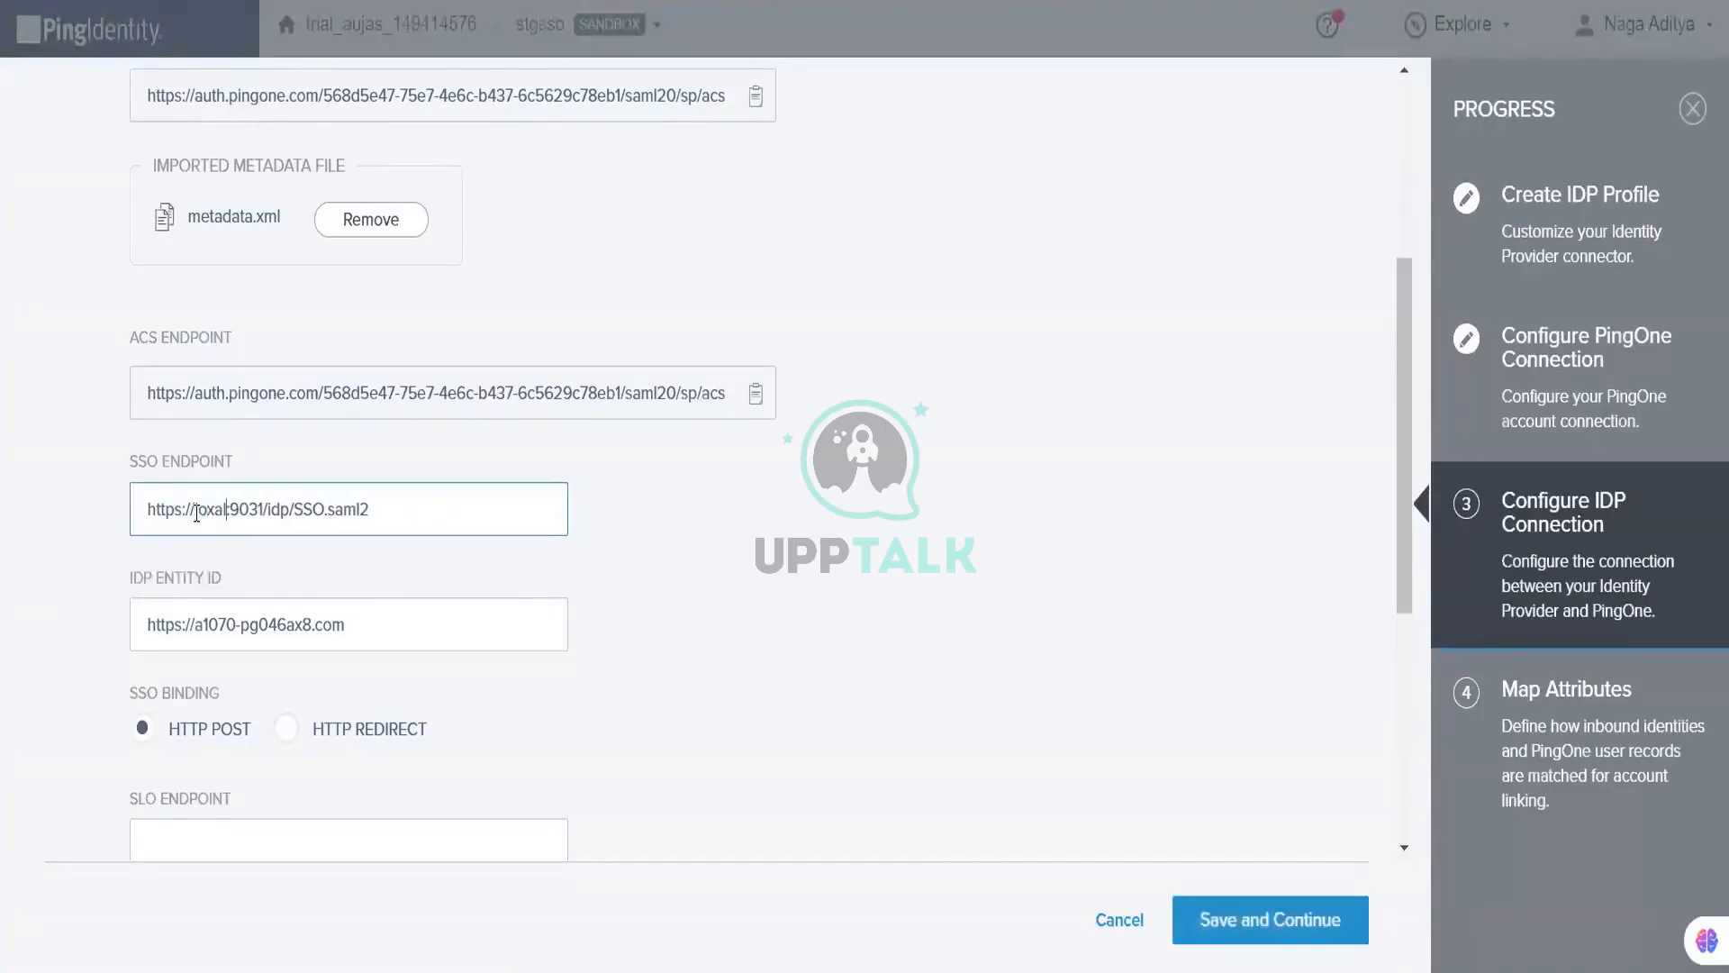
{"action": "type", "text": "host"}
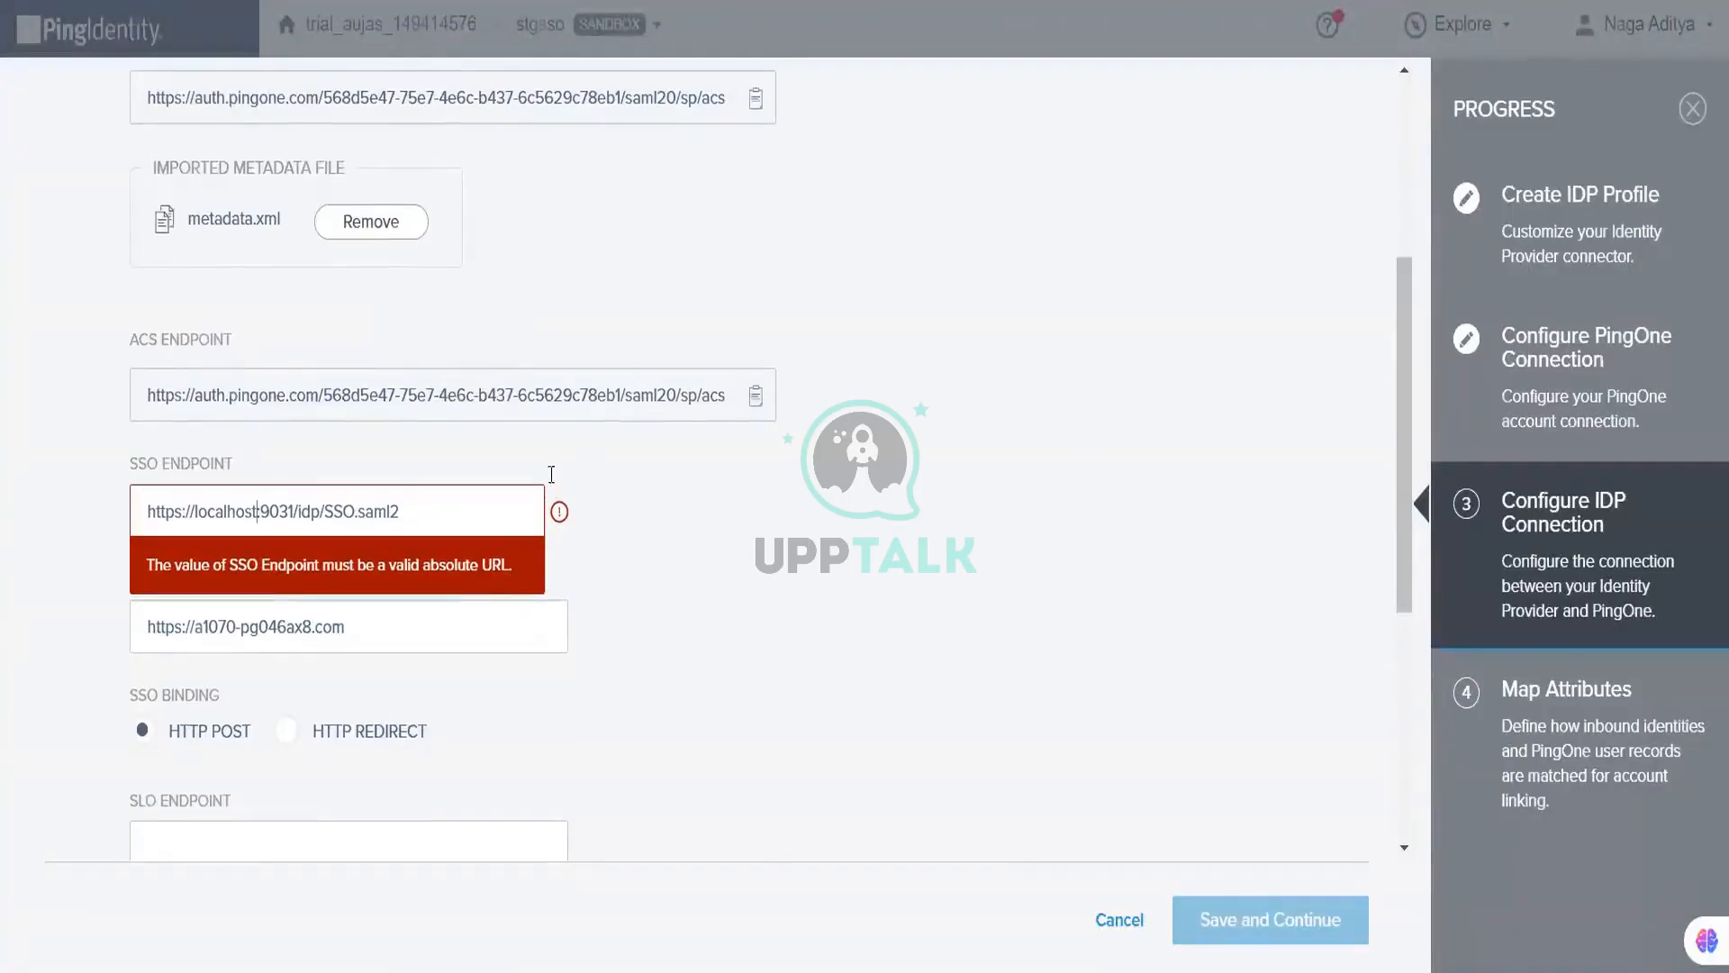
{"action": "scroll", "coordinate": [191, 789], "scroll_direction": "up", "scroll_amount": 2}
{"action": "left_click_drag", "start_coordinate": [194, 759], "coordinate": [359, 757]}
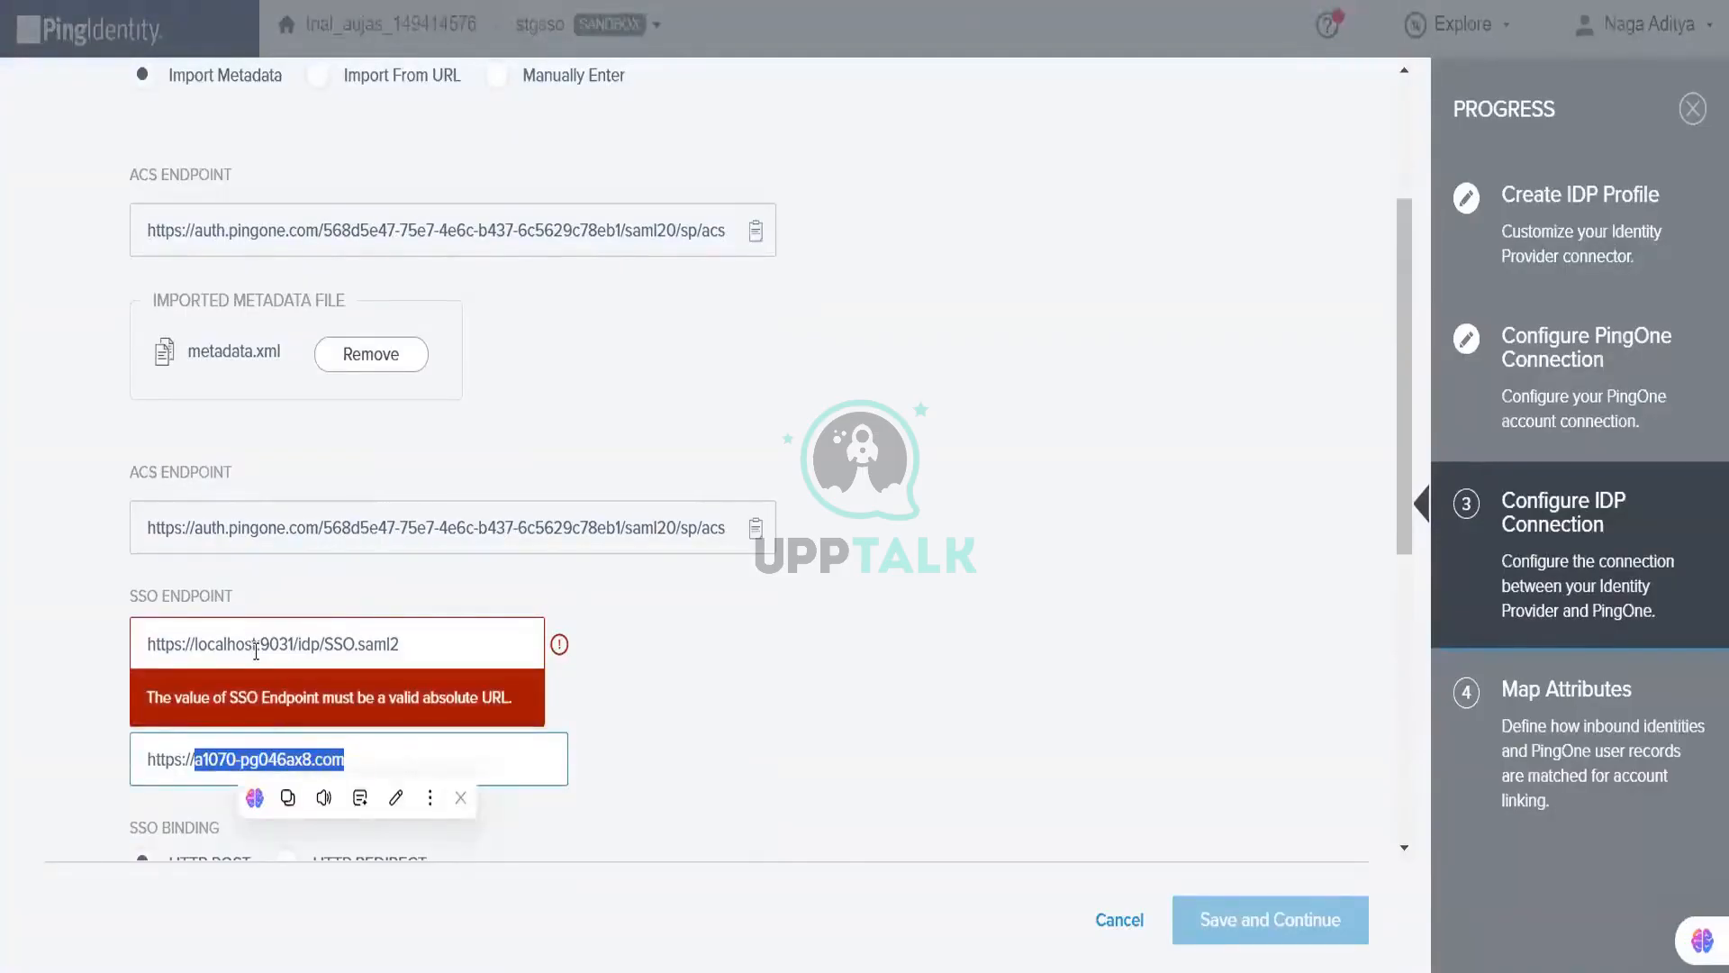
{"action": "double_click", "coordinate": [214, 643]}
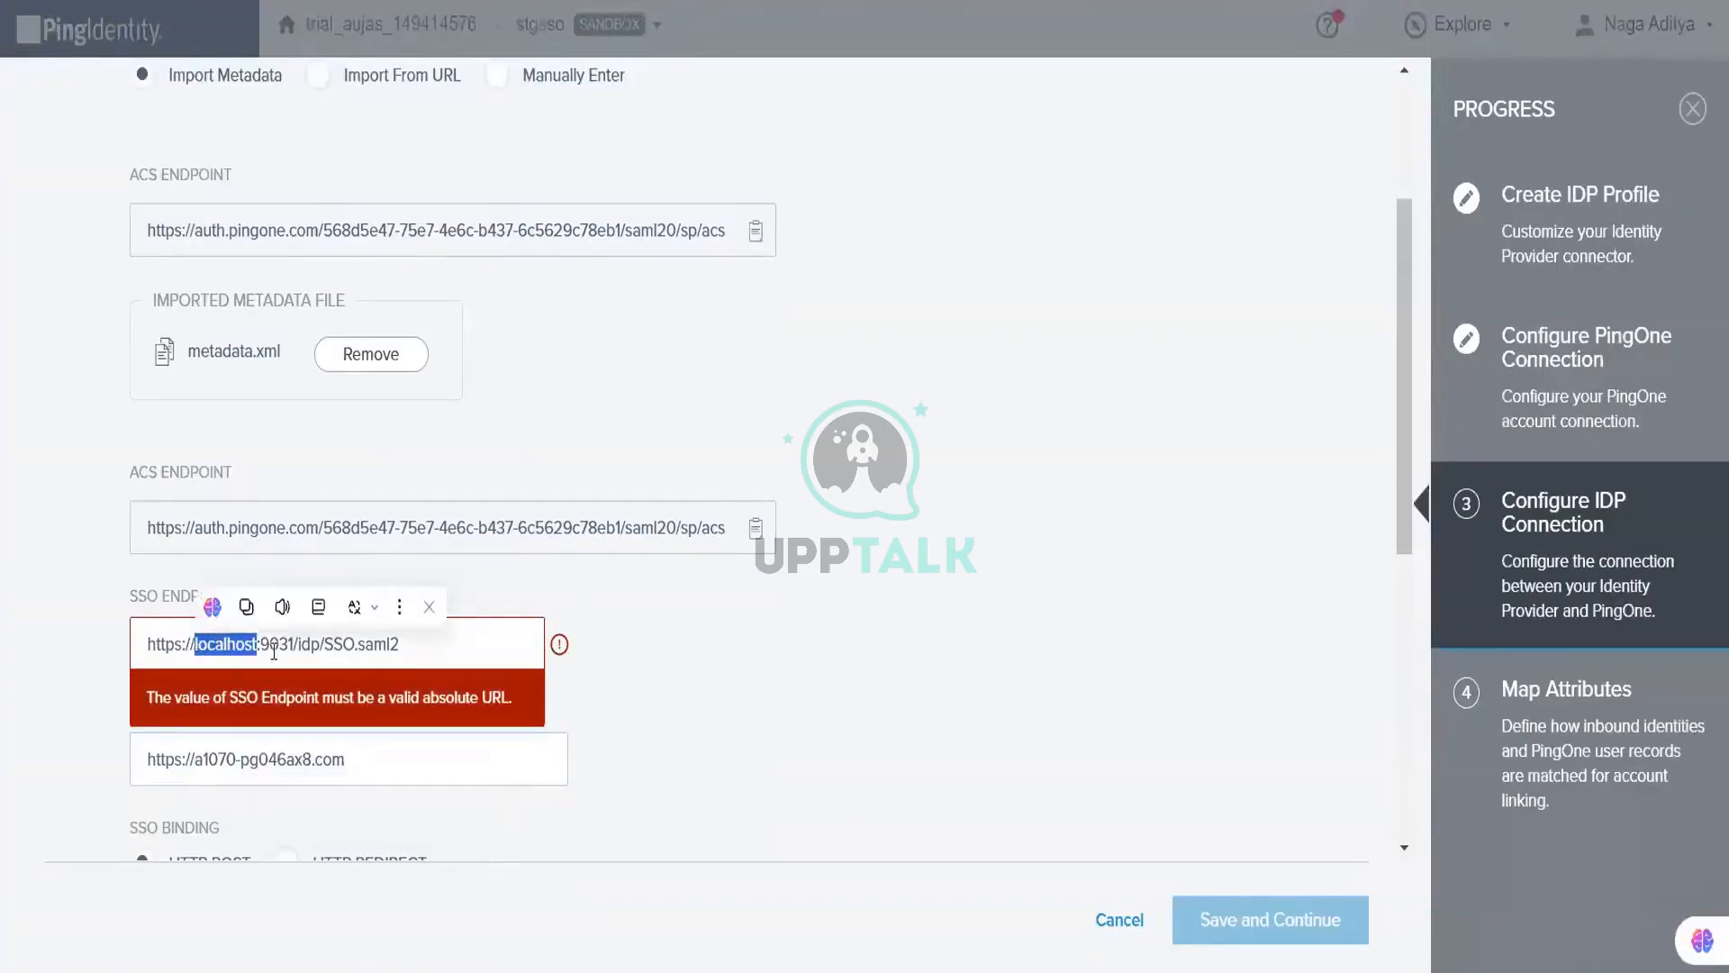
{"action": "key", "text": "ctrl+v"}
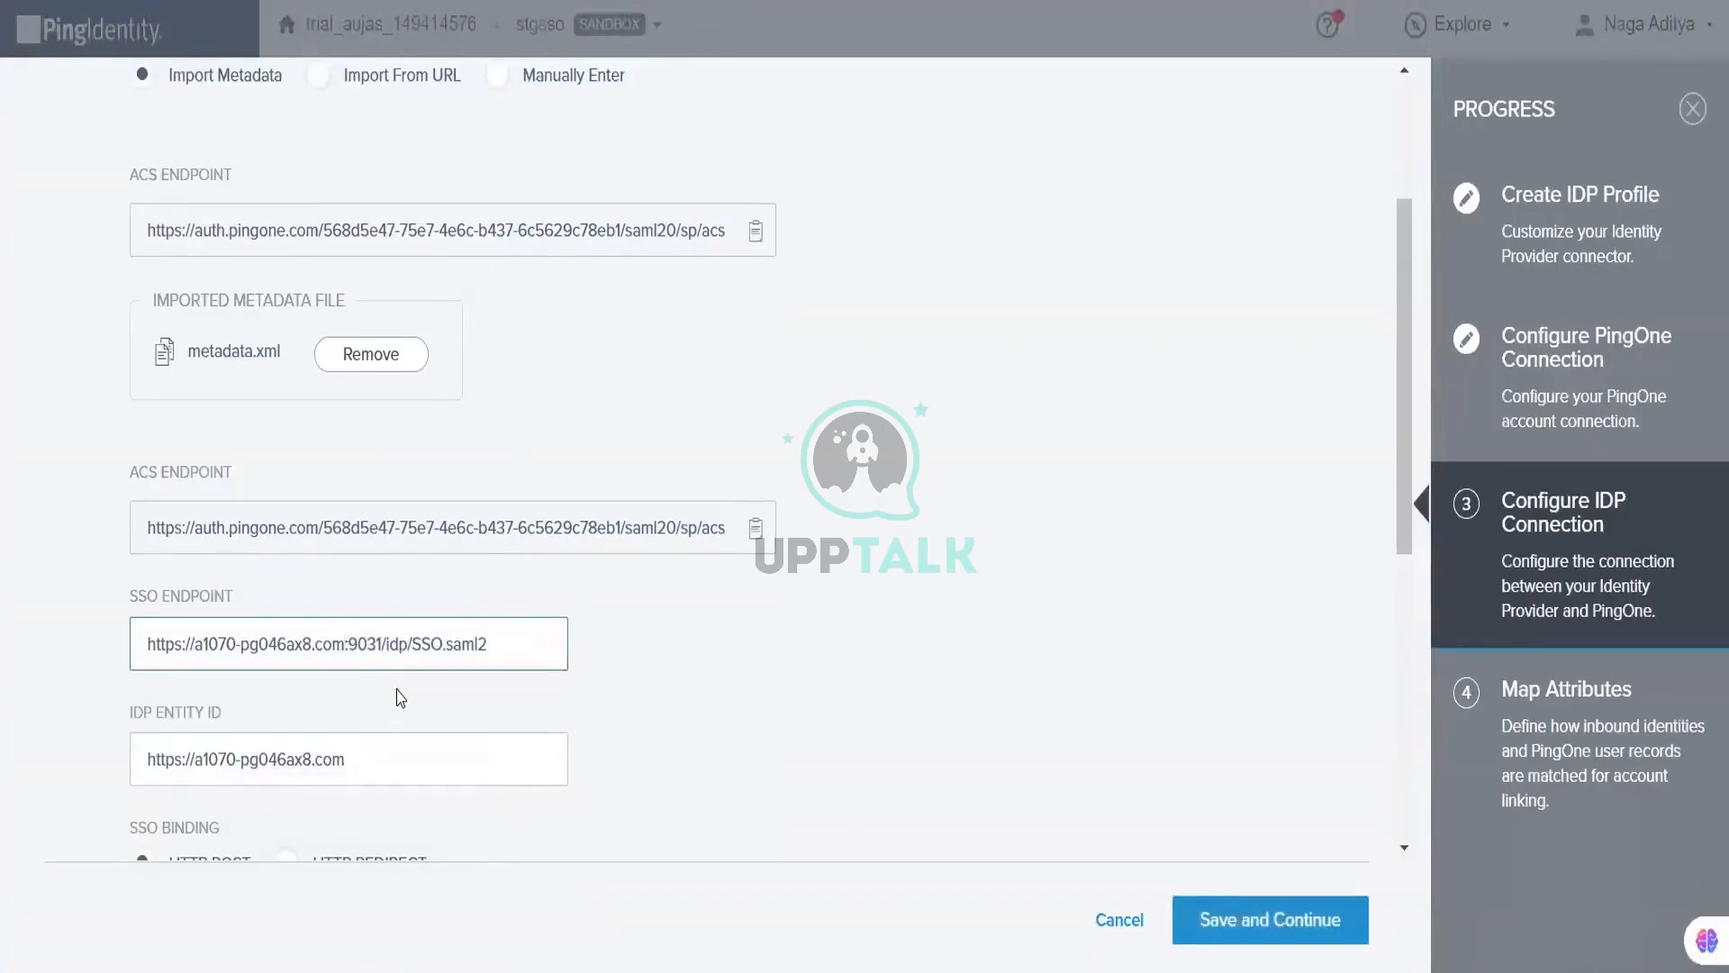
{"action": "key", "text": "BackSpace"}
{"action": "key", "text": "BackSpace"}
{"action": "key", "text": "BackSpace"}
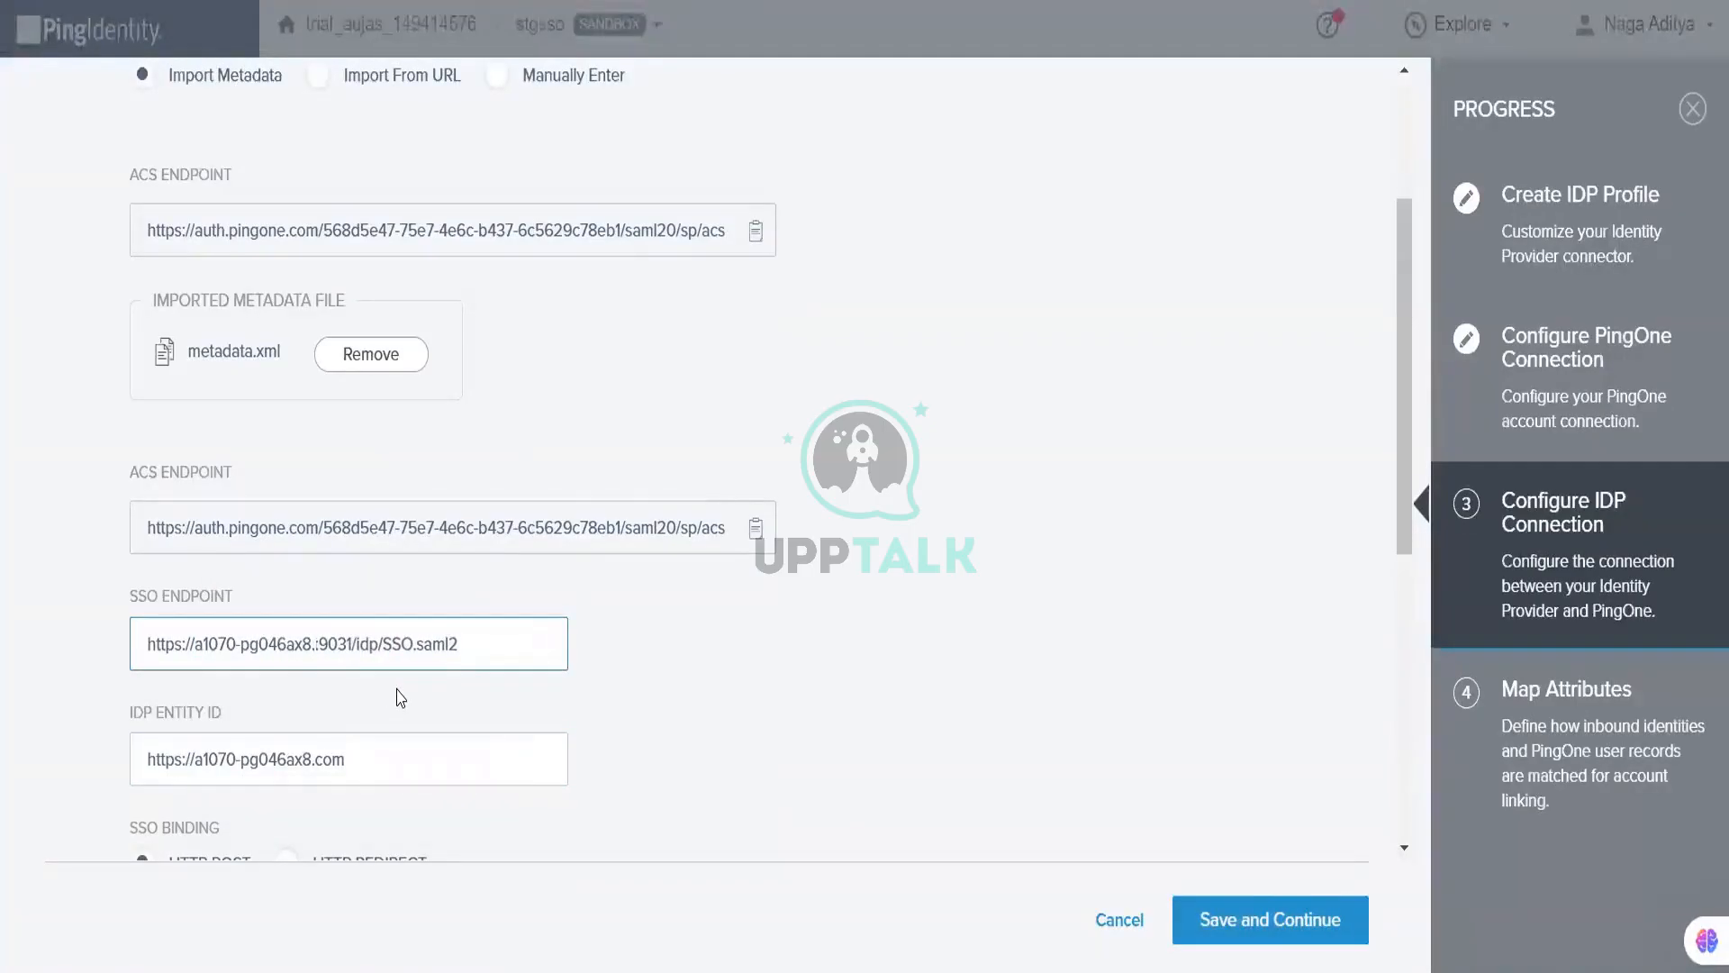
{"action": "type", "text": "i"}
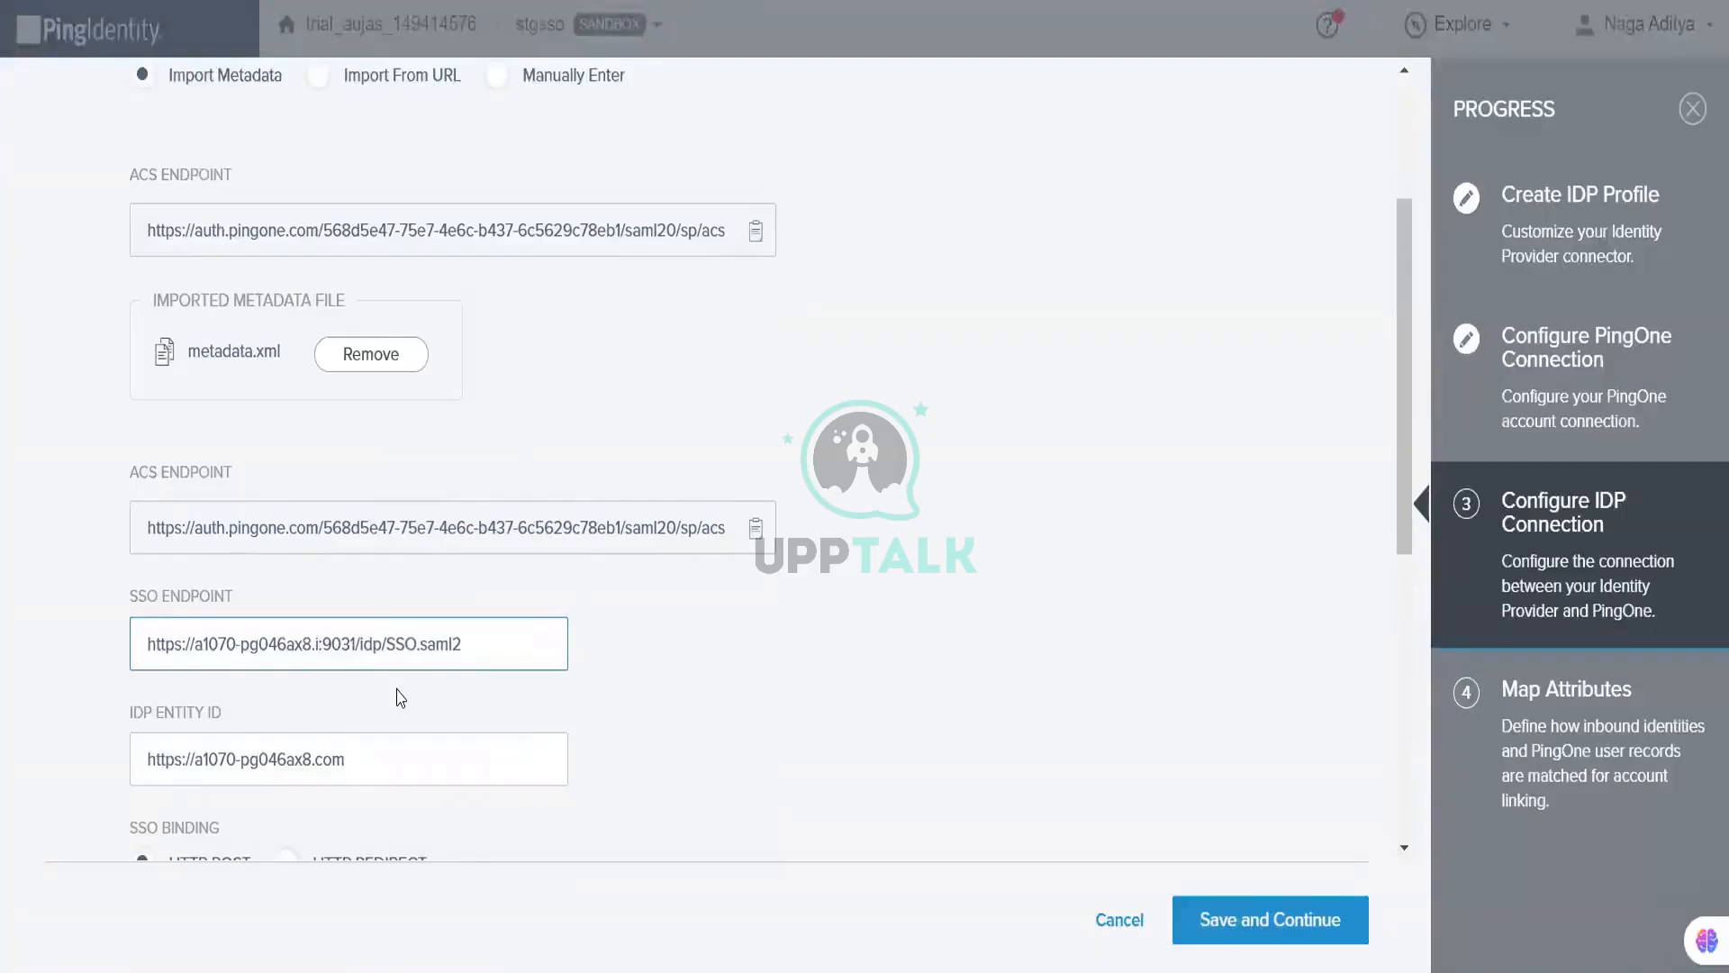
{"action": "type", "text": "nternal"}
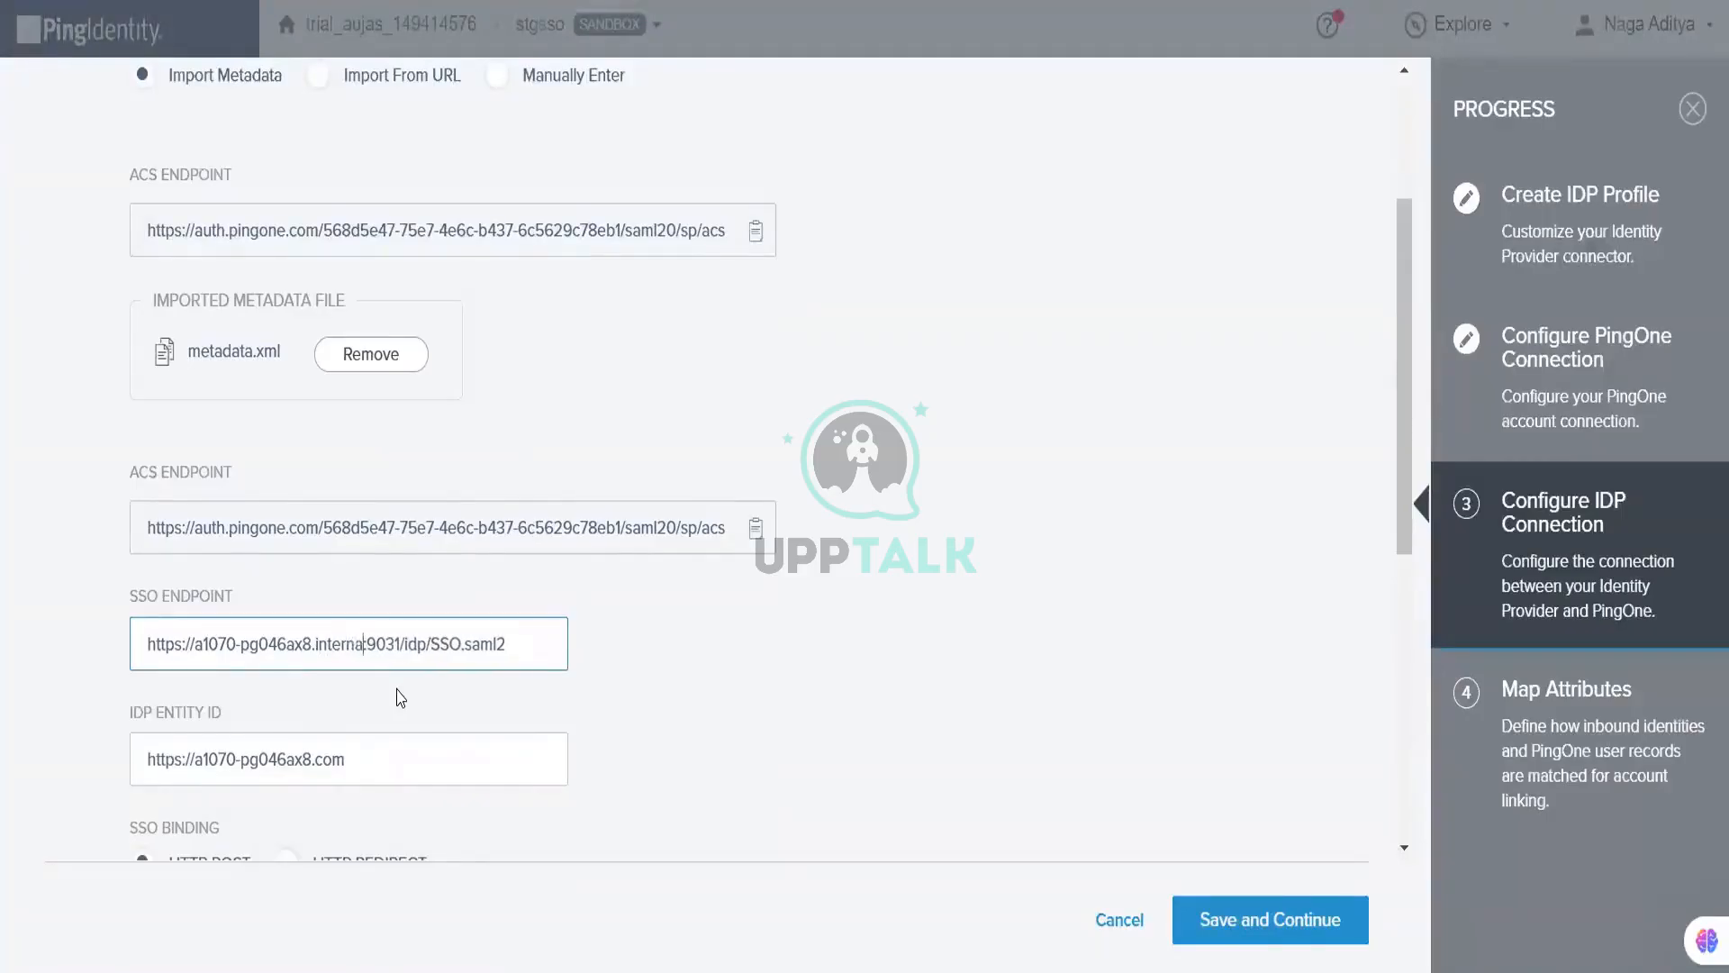
{"action": "left_click", "coordinate": [646, 631]}
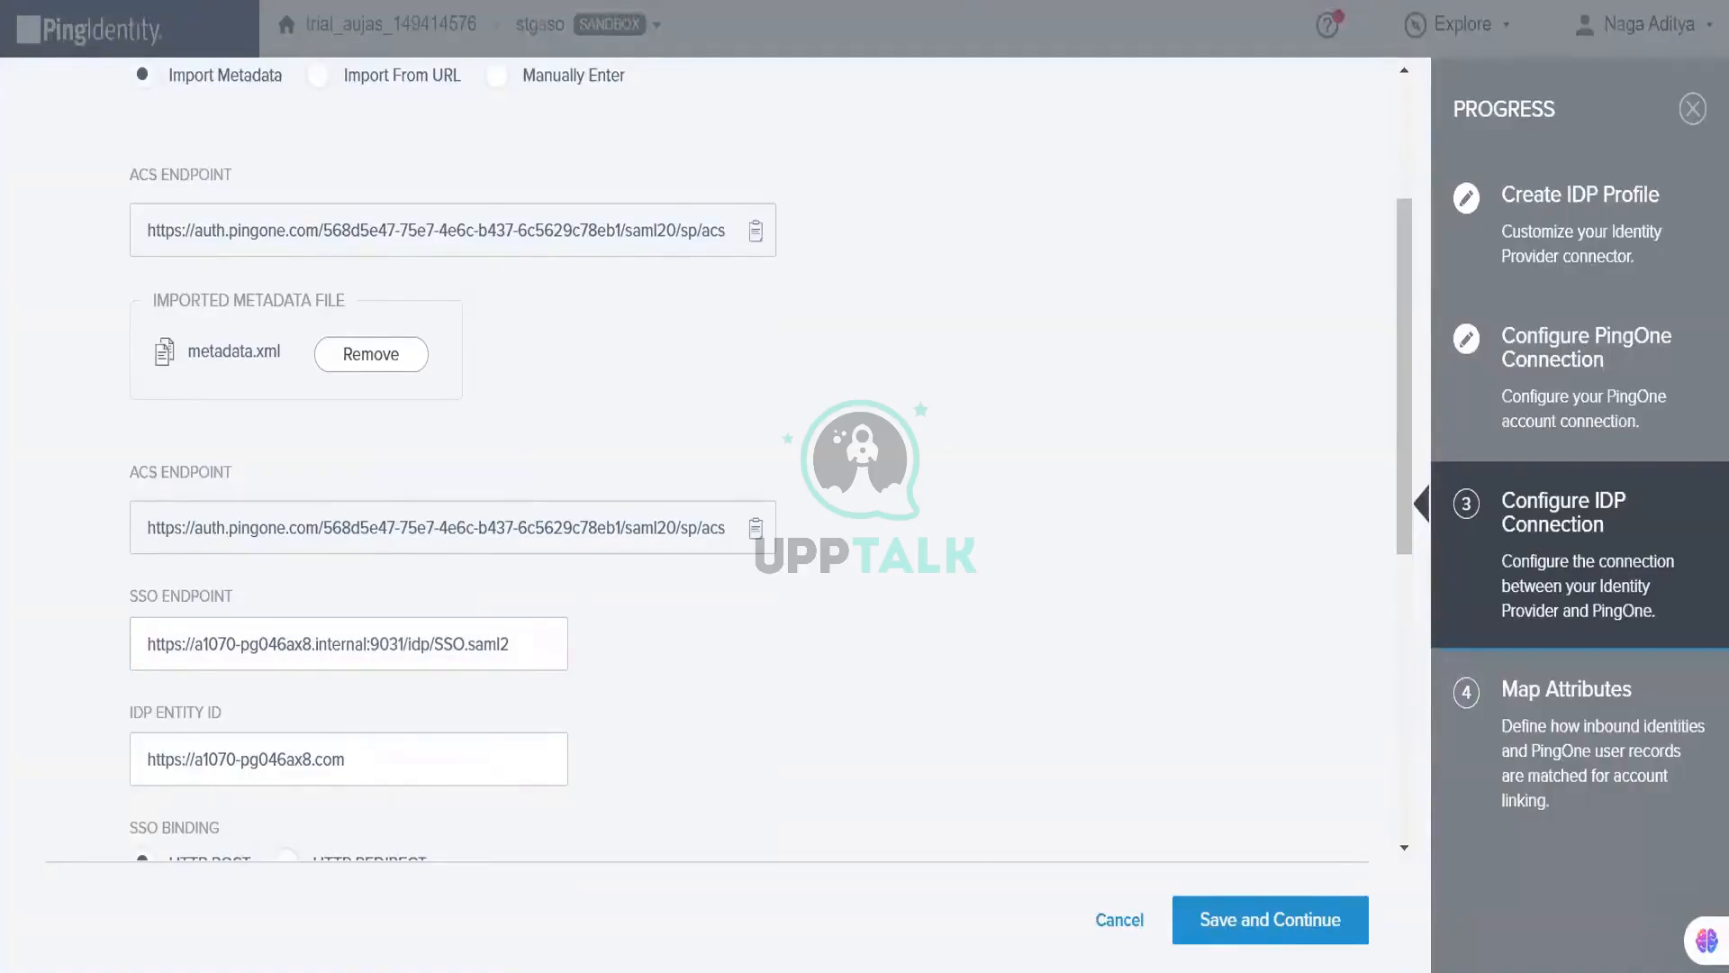
{"action": "scroll", "coordinate": [647, 485], "scroll_direction": "down", "scroll_amount": 3}
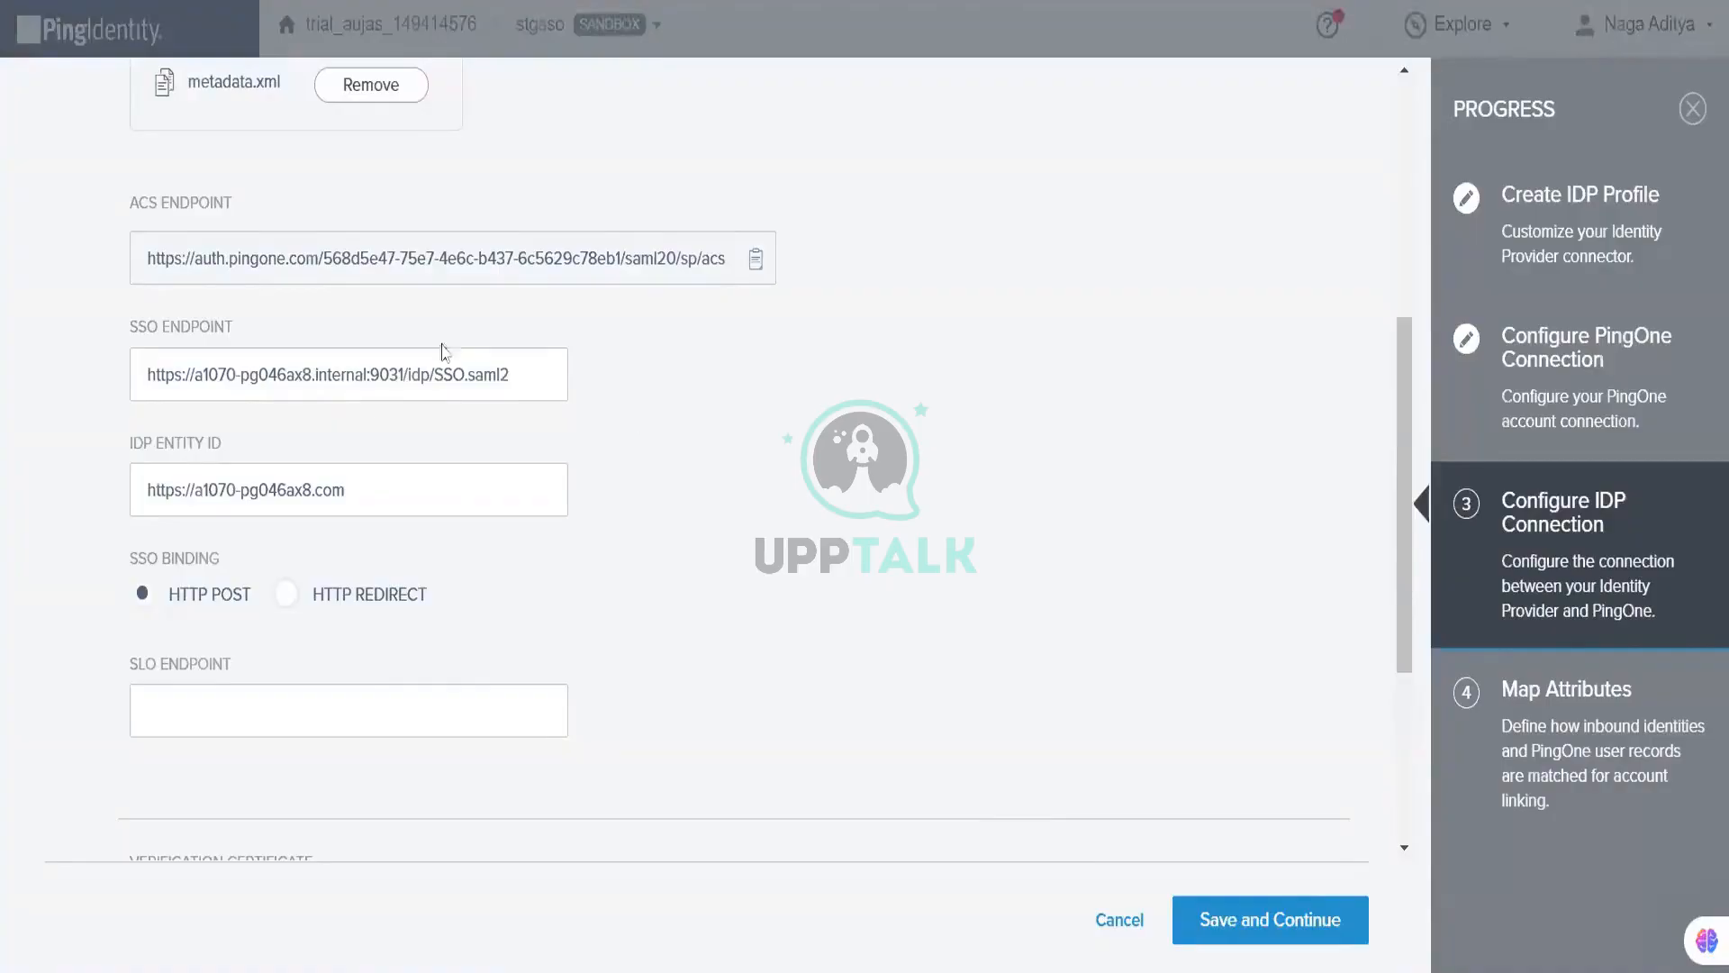
Step: Save the IDP connection from below the Verification Certificate section, advancing to Map Attributes
{"action": "scroll", "coordinate": [403, 500], "scroll_direction": "down", "scroll_amount": 2}
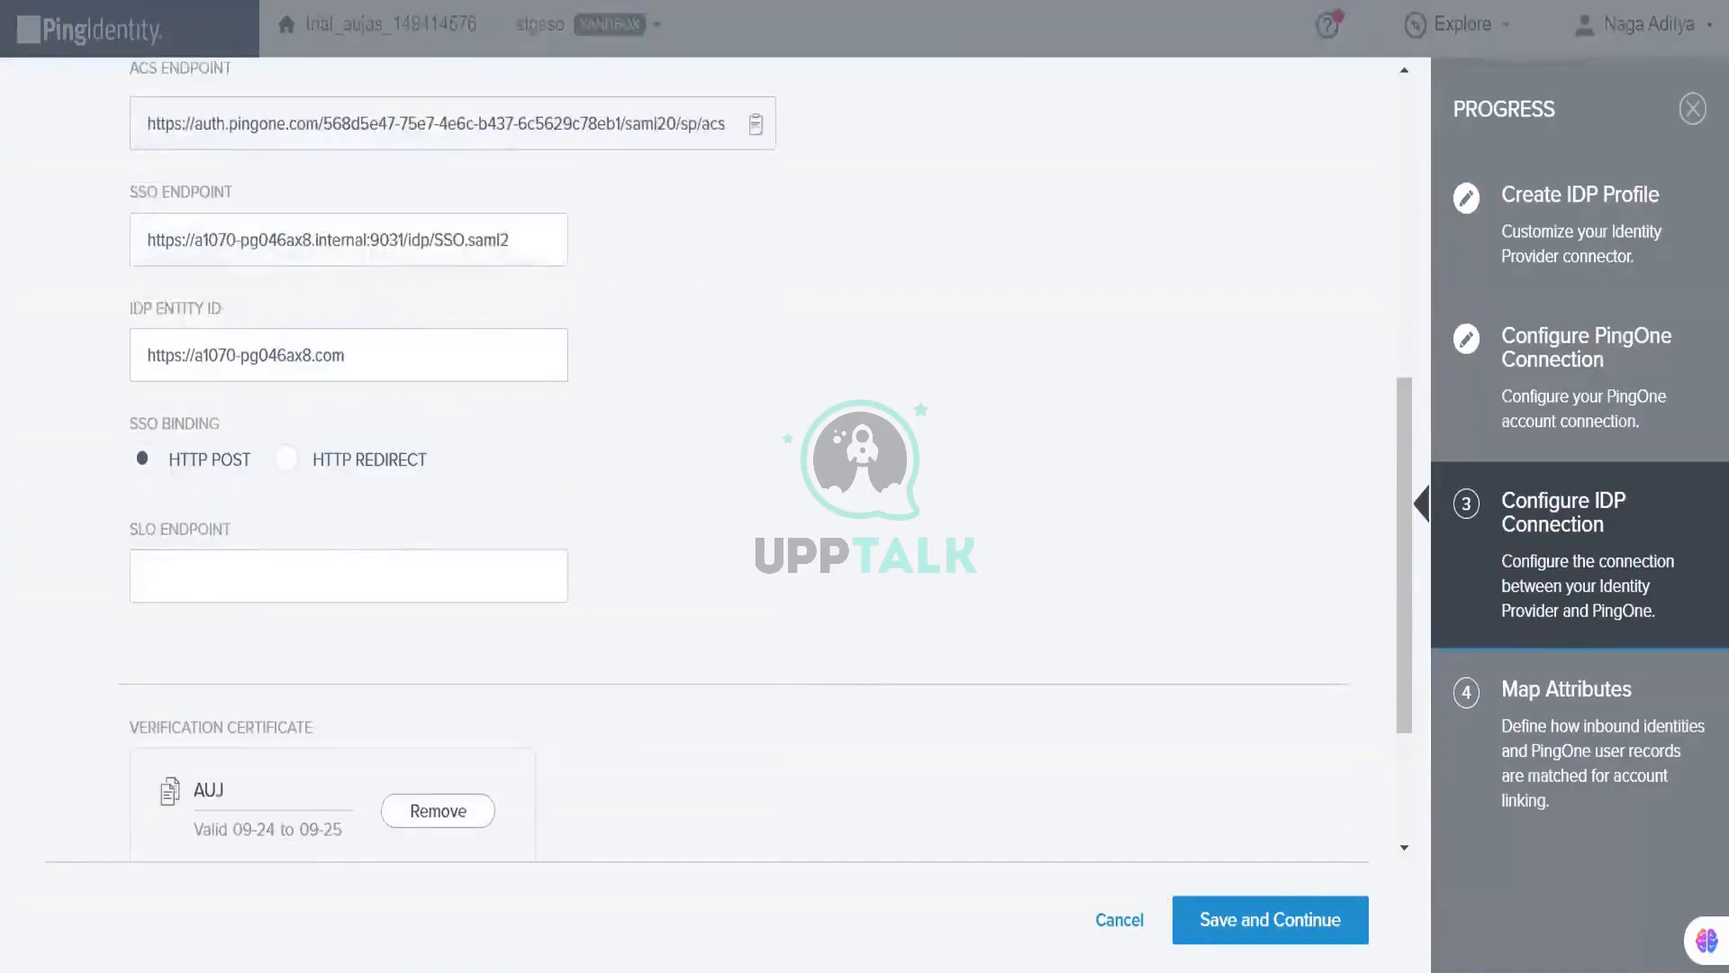
{"action": "left_click", "coordinate": [1307, 916]}
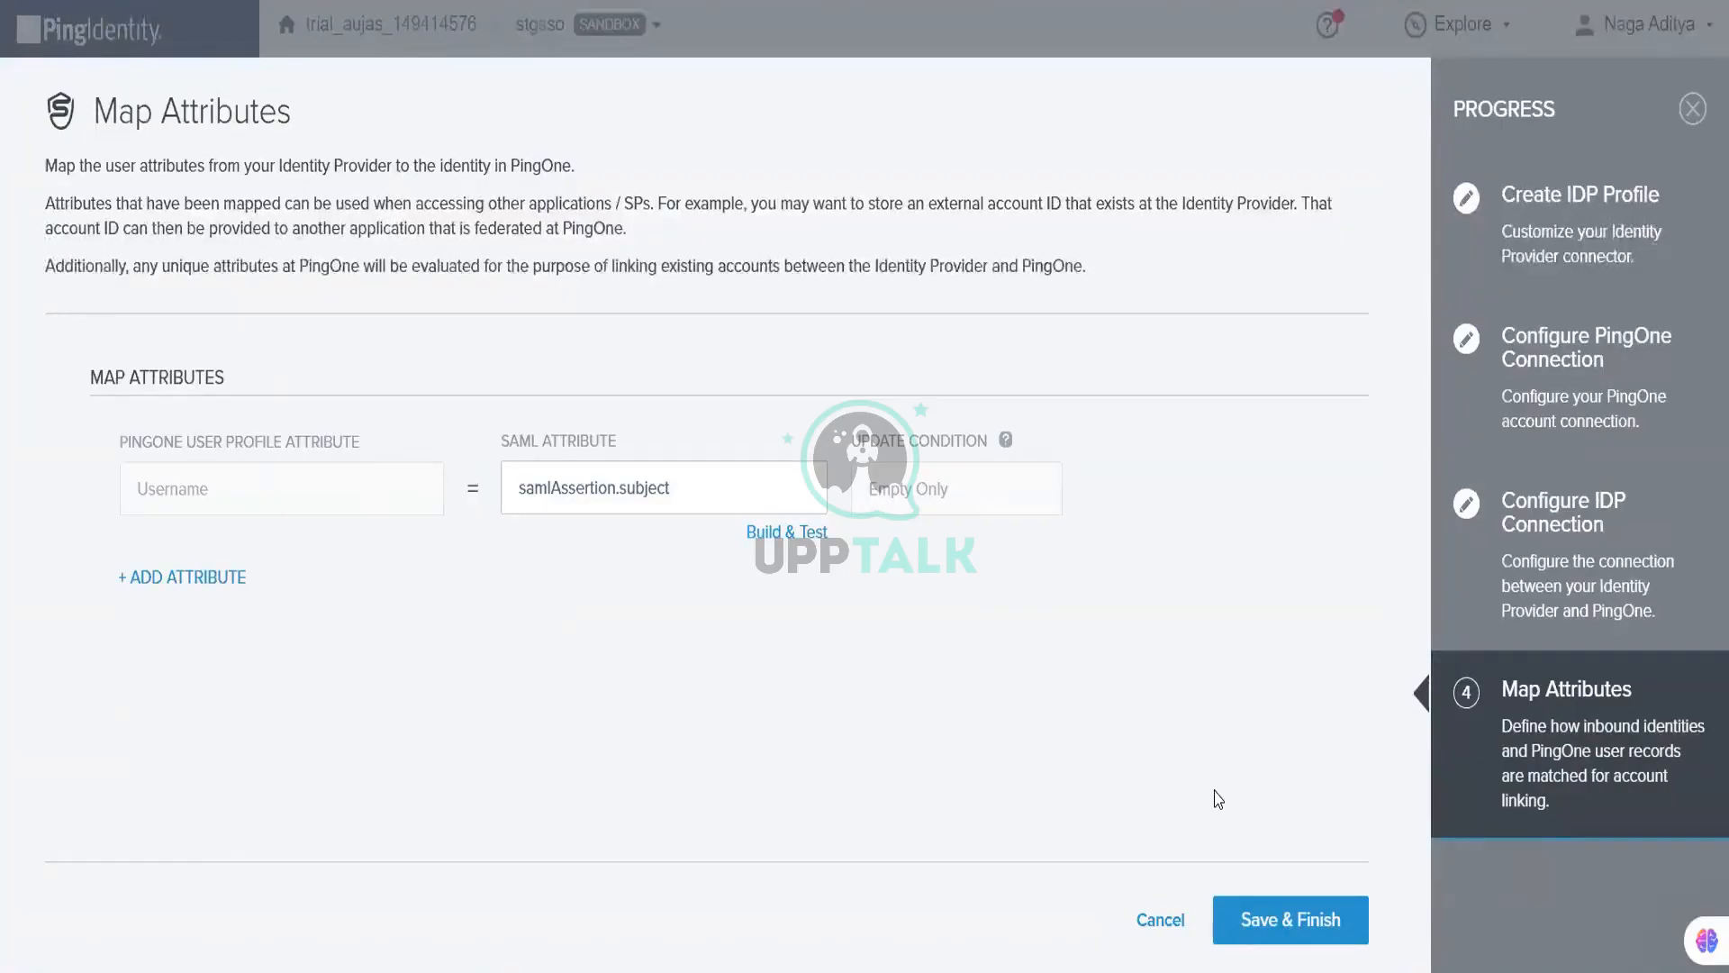
Step: Save and finish the PF provider, skip the email mapping suggestion, and view its P1 Connection details
{"action": "left_click", "coordinate": [1275, 918]}
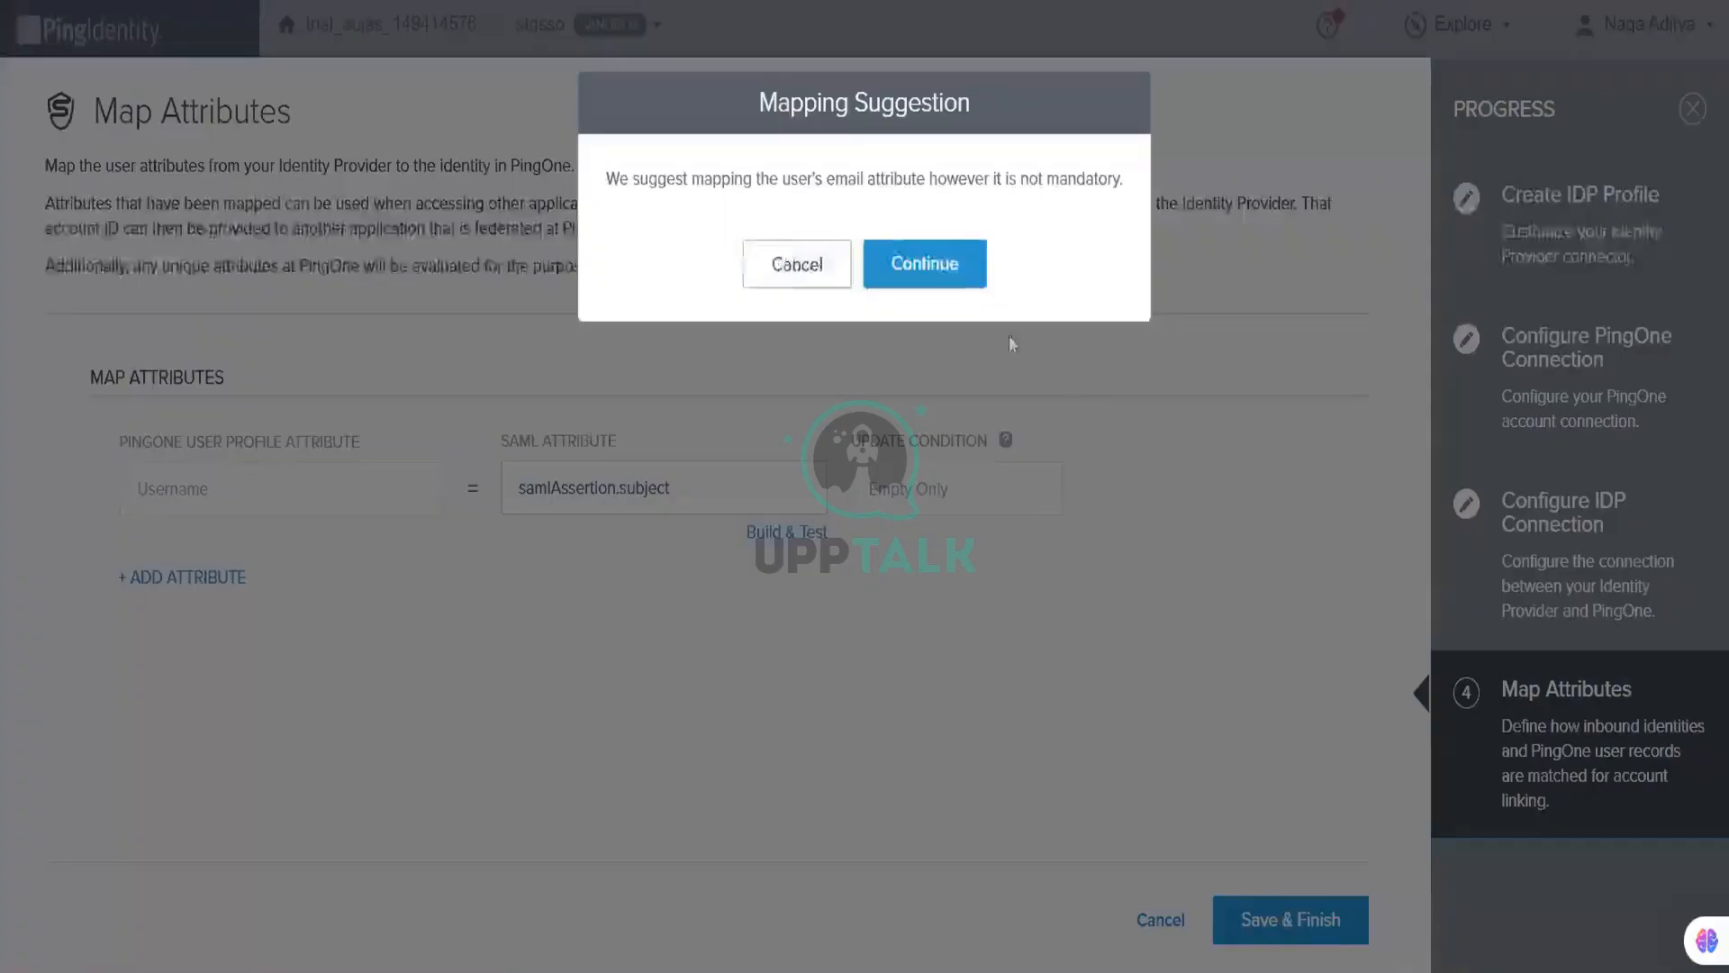
{"action": "left_click", "coordinate": [953, 268]}
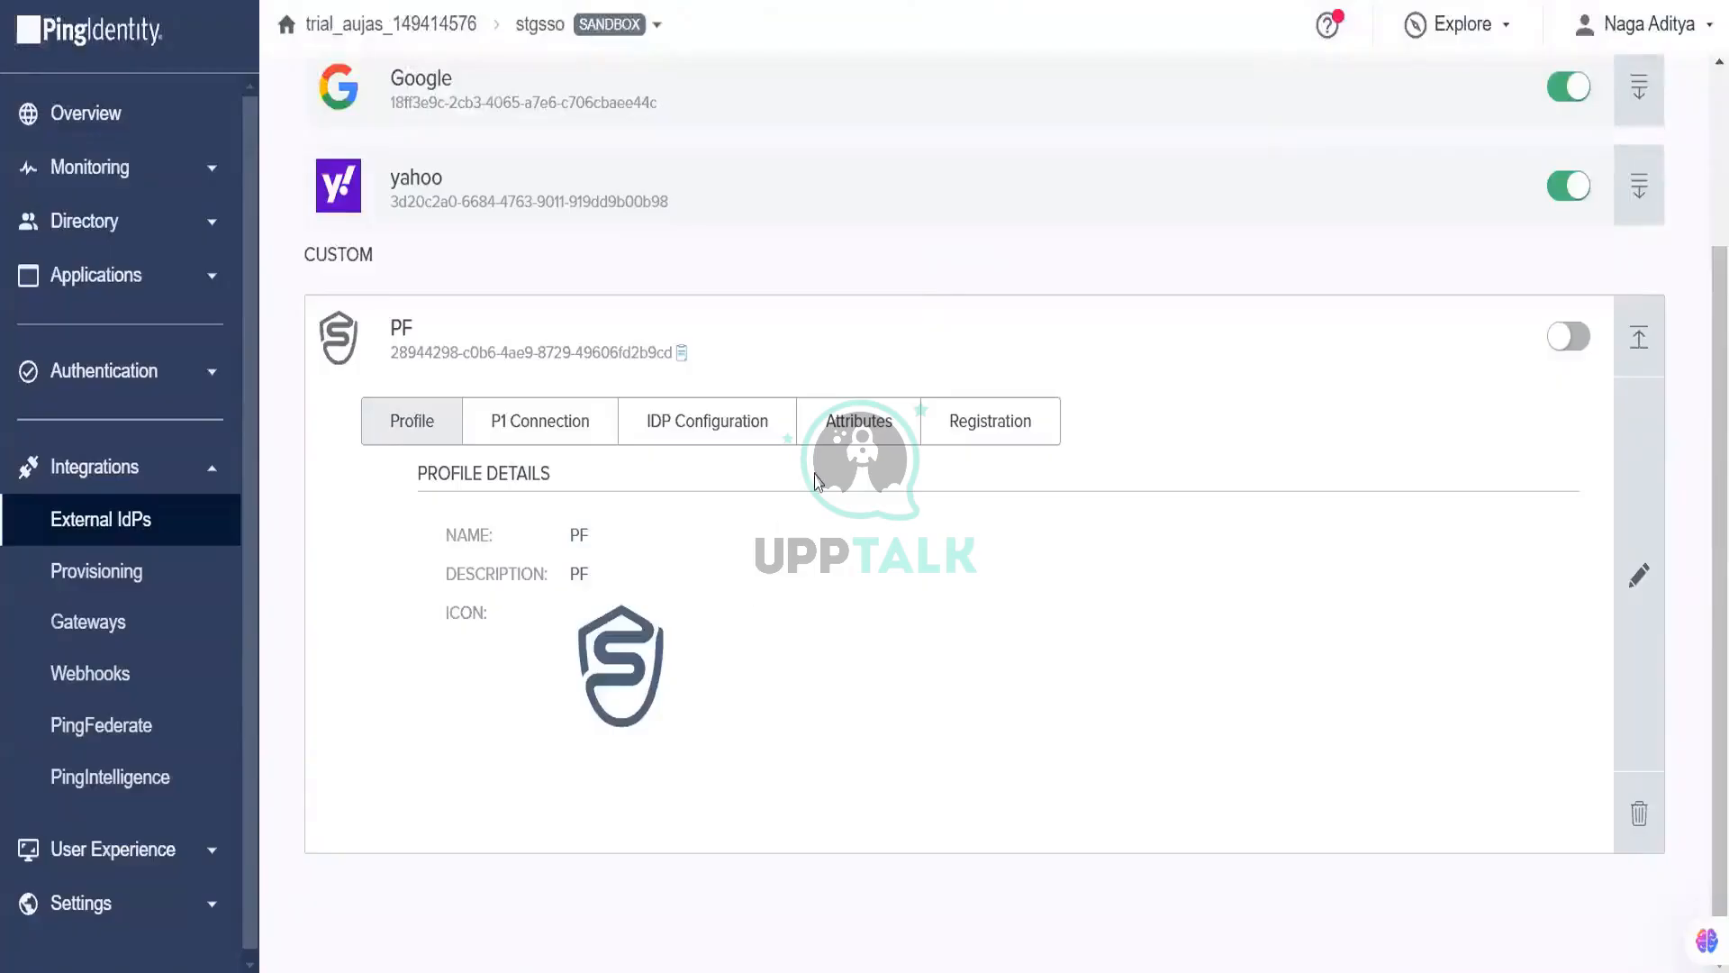
{"action": "left_click", "coordinate": [507, 428]}
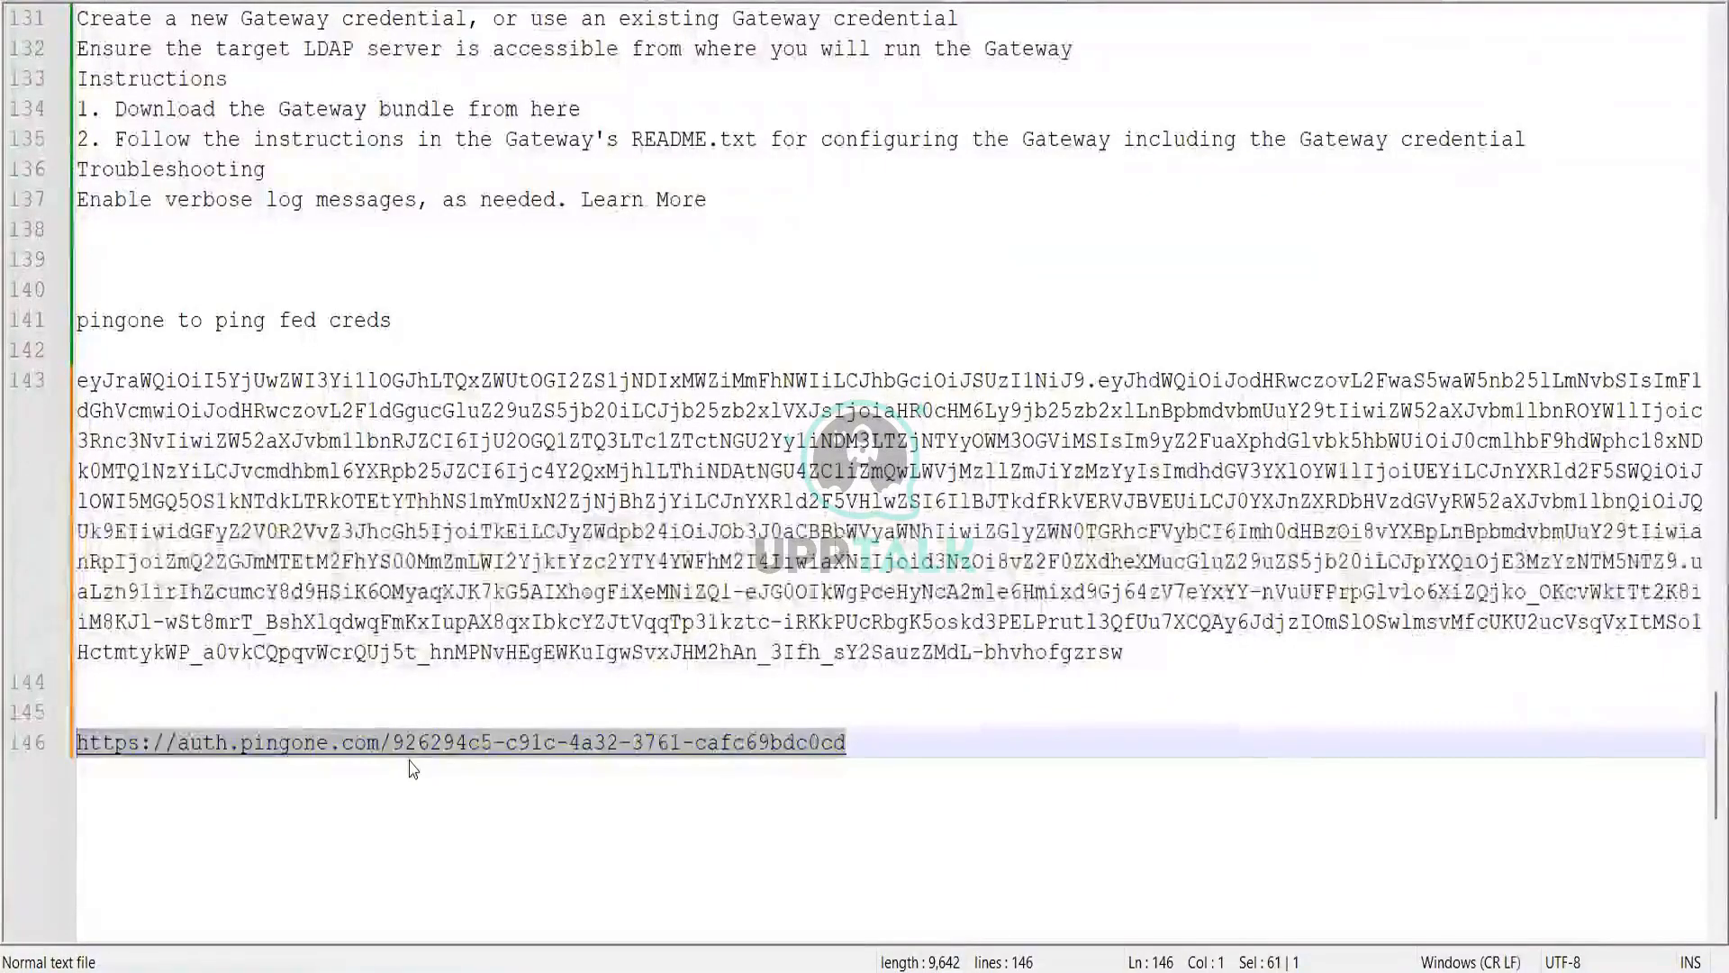
Step: Bring the Ping Identity Chrome window back to the front from the taskbar
{"action": "mouse_move", "coordinate": [619, 971]}
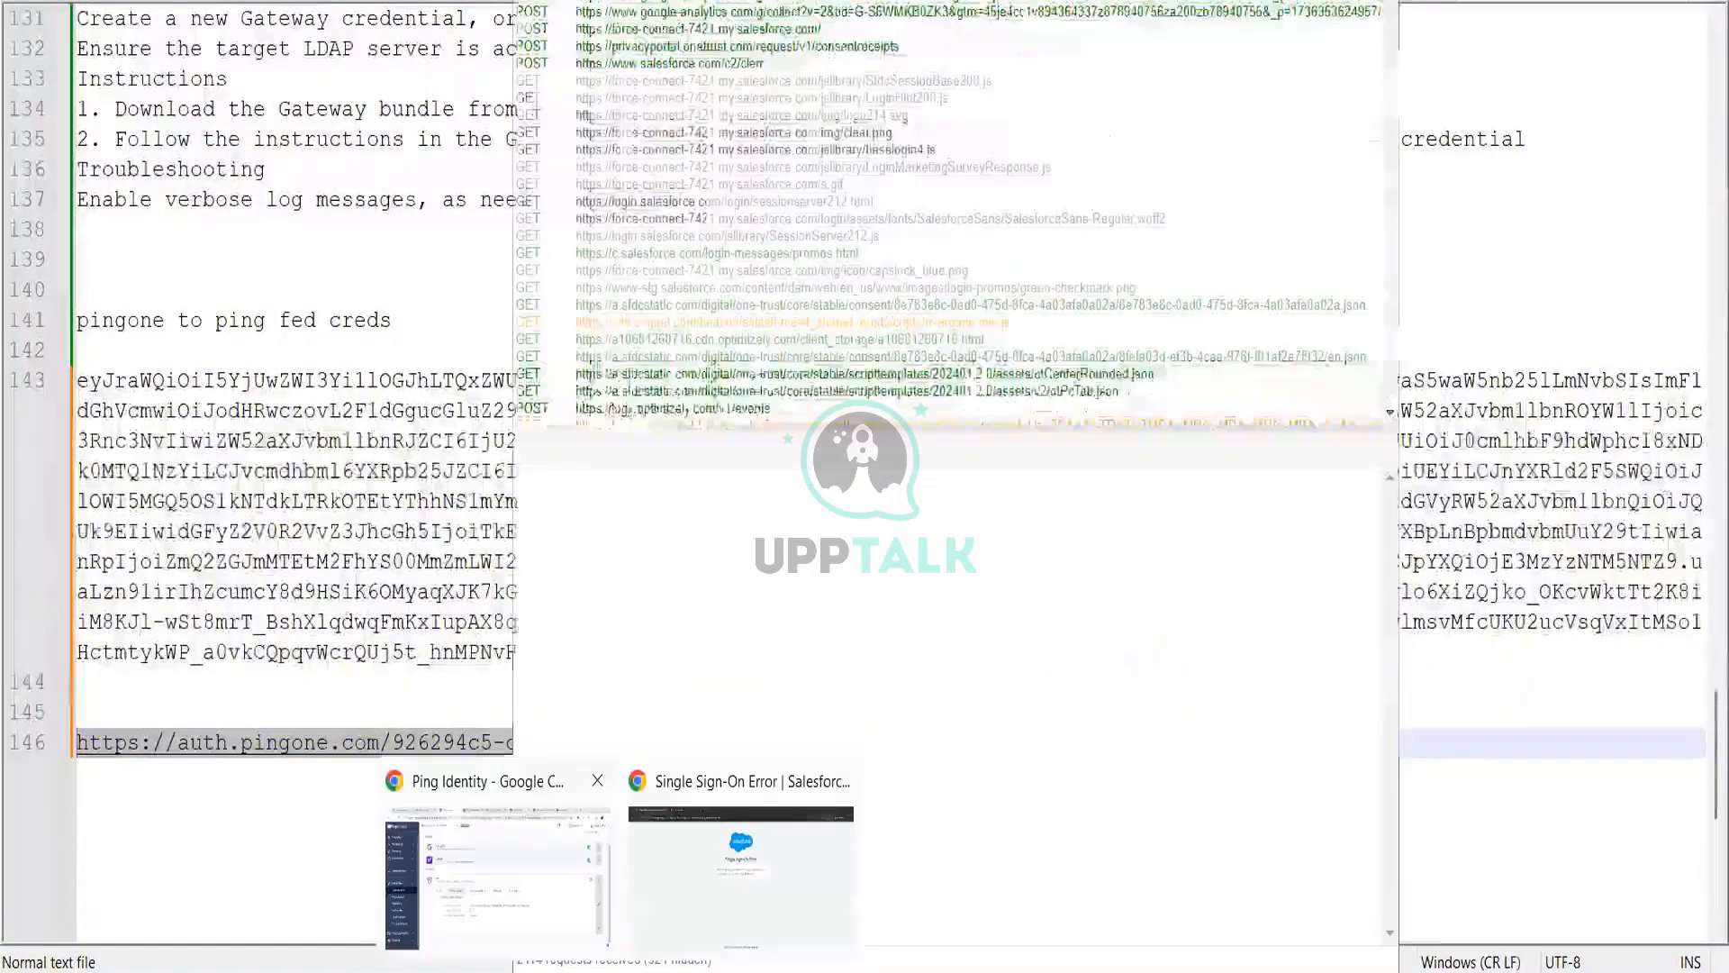
{"action": "left_click", "coordinate": [497, 878]}
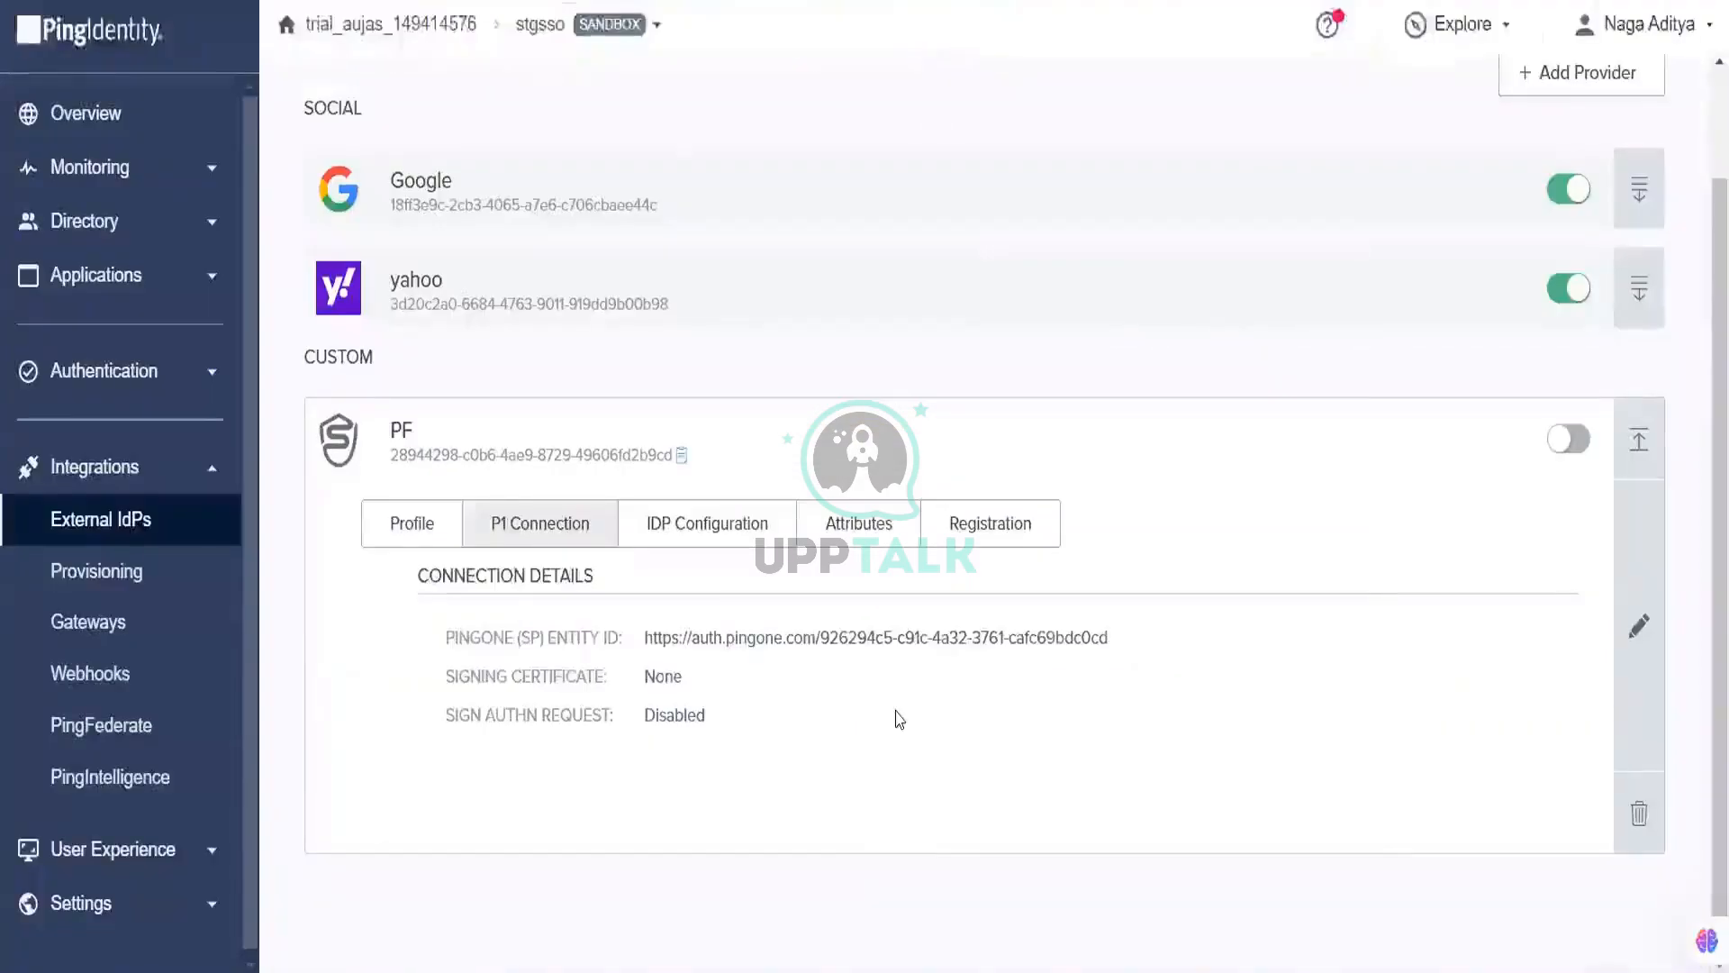
Step: Copy the PF provider's ACS endpoint URL from IDP Configuration into the notes at line 148
{"action": "left_click", "coordinate": [716, 542]}
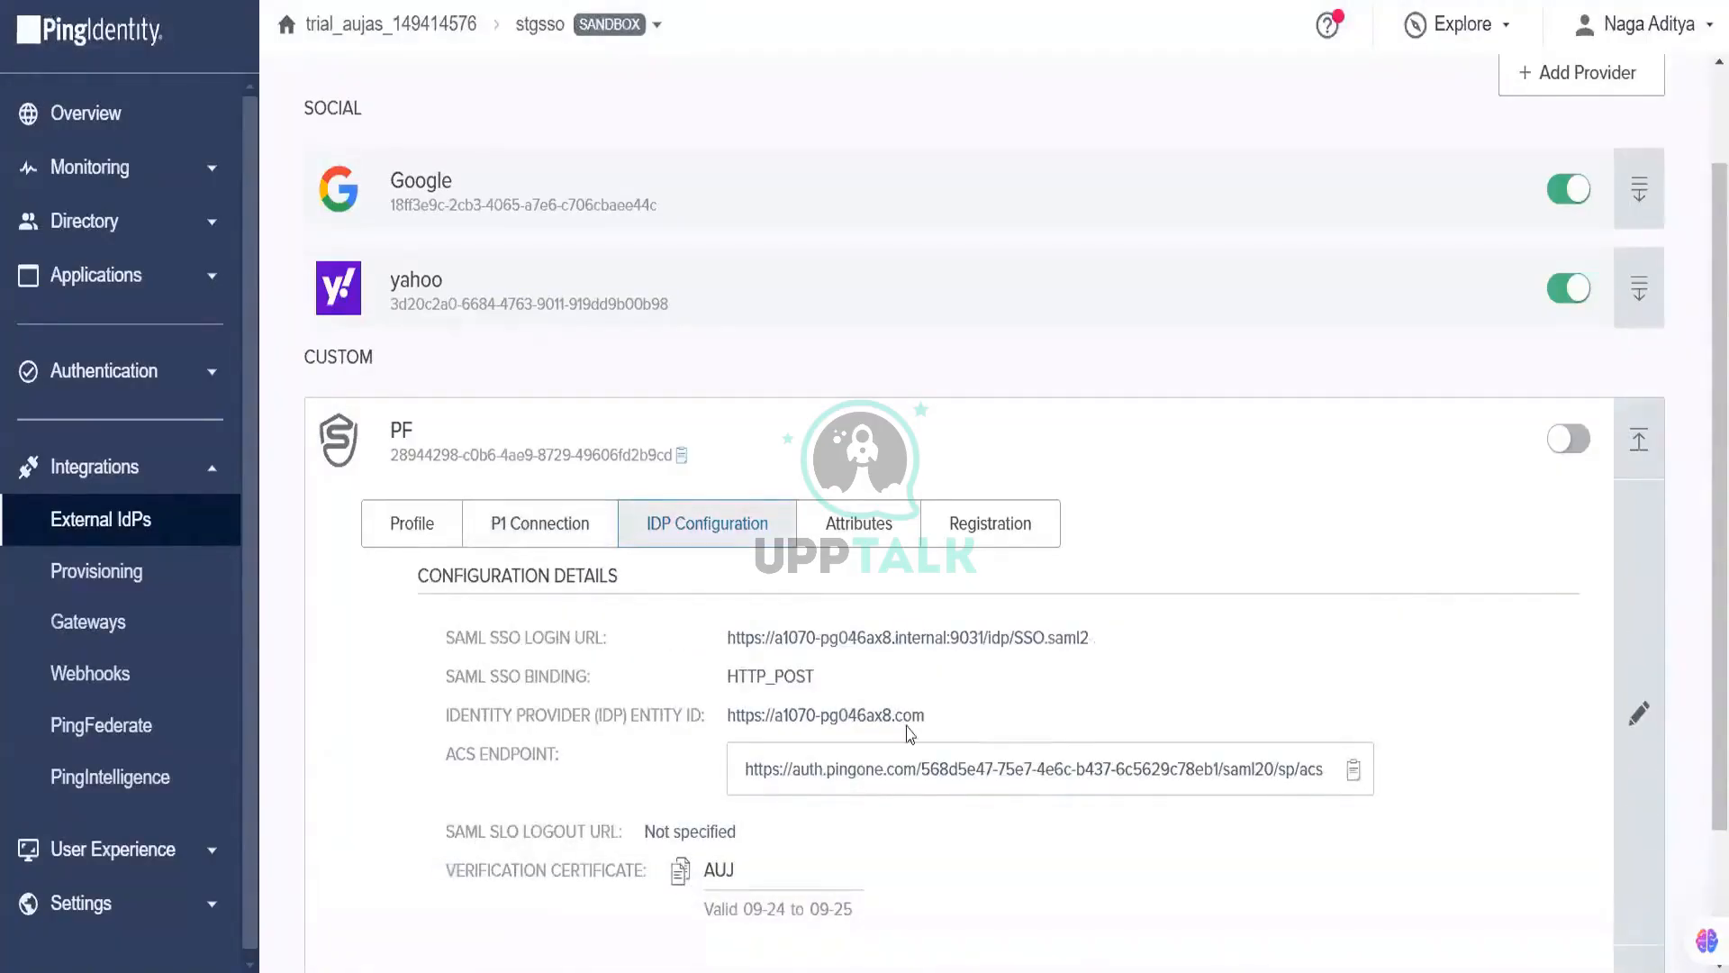
{"action": "scroll", "coordinate": [927, 772], "scroll_direction": "down", "scroll_amount": 2}
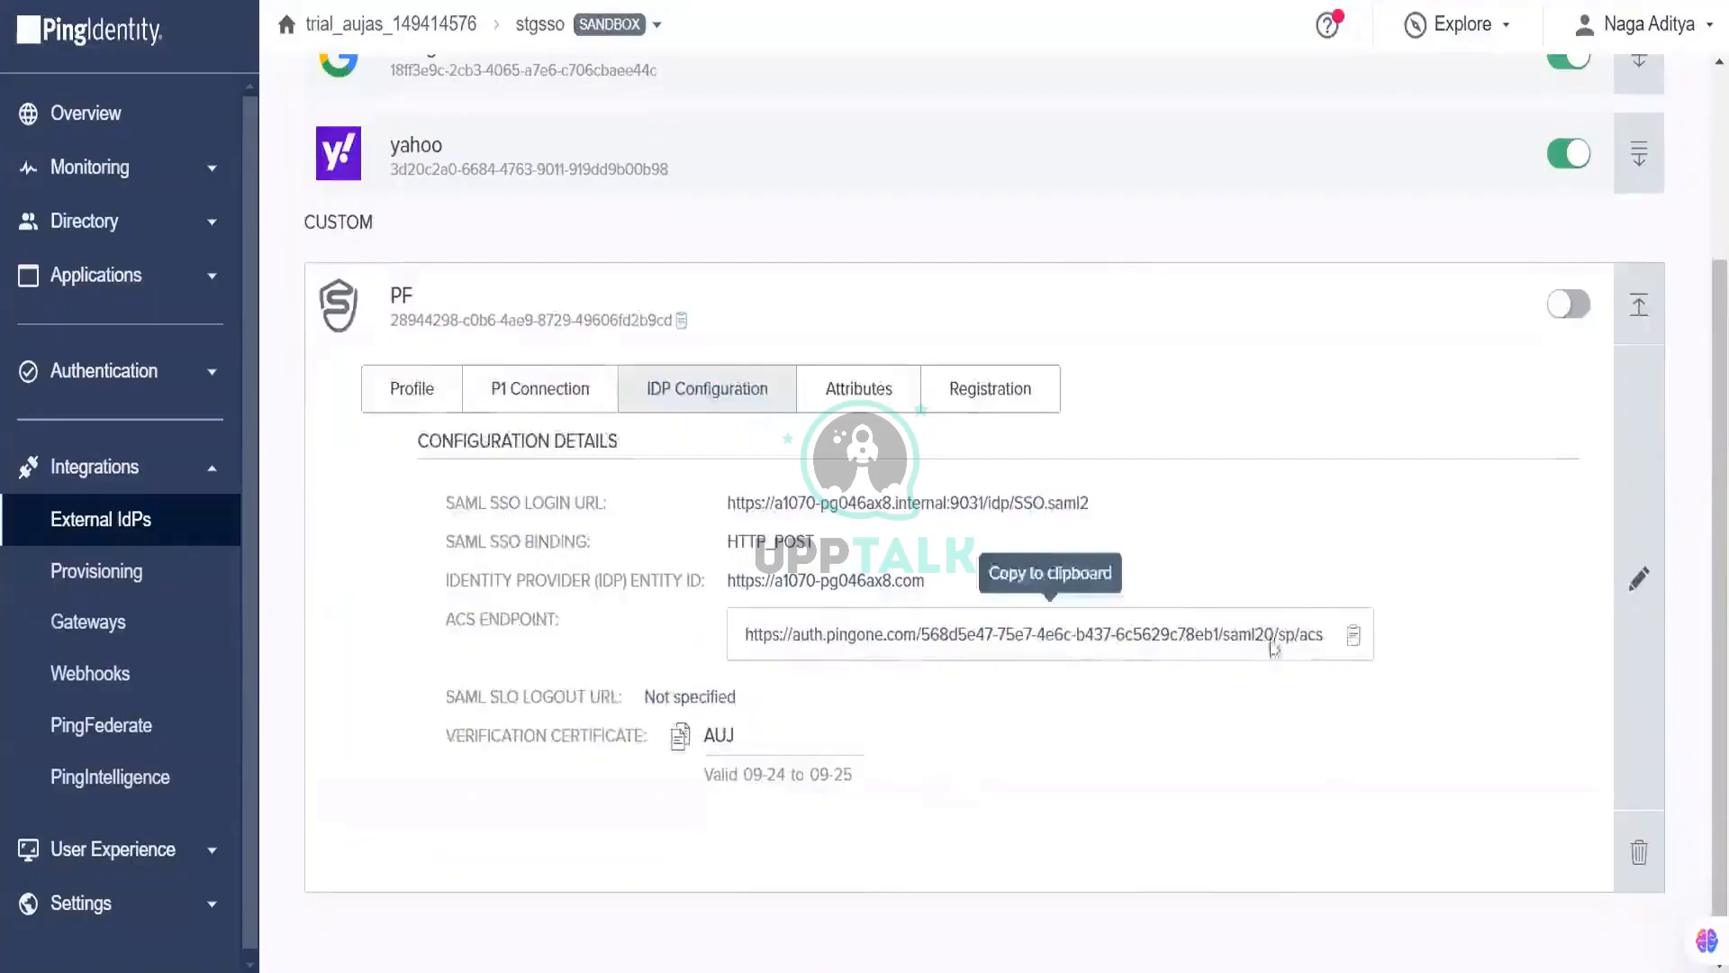
{"action": "left_click", "coordinate": [1354, 637]}
{"action": "key", "text": "alt+Tab"}
{"action": "key", "text": "ctrl+v"}
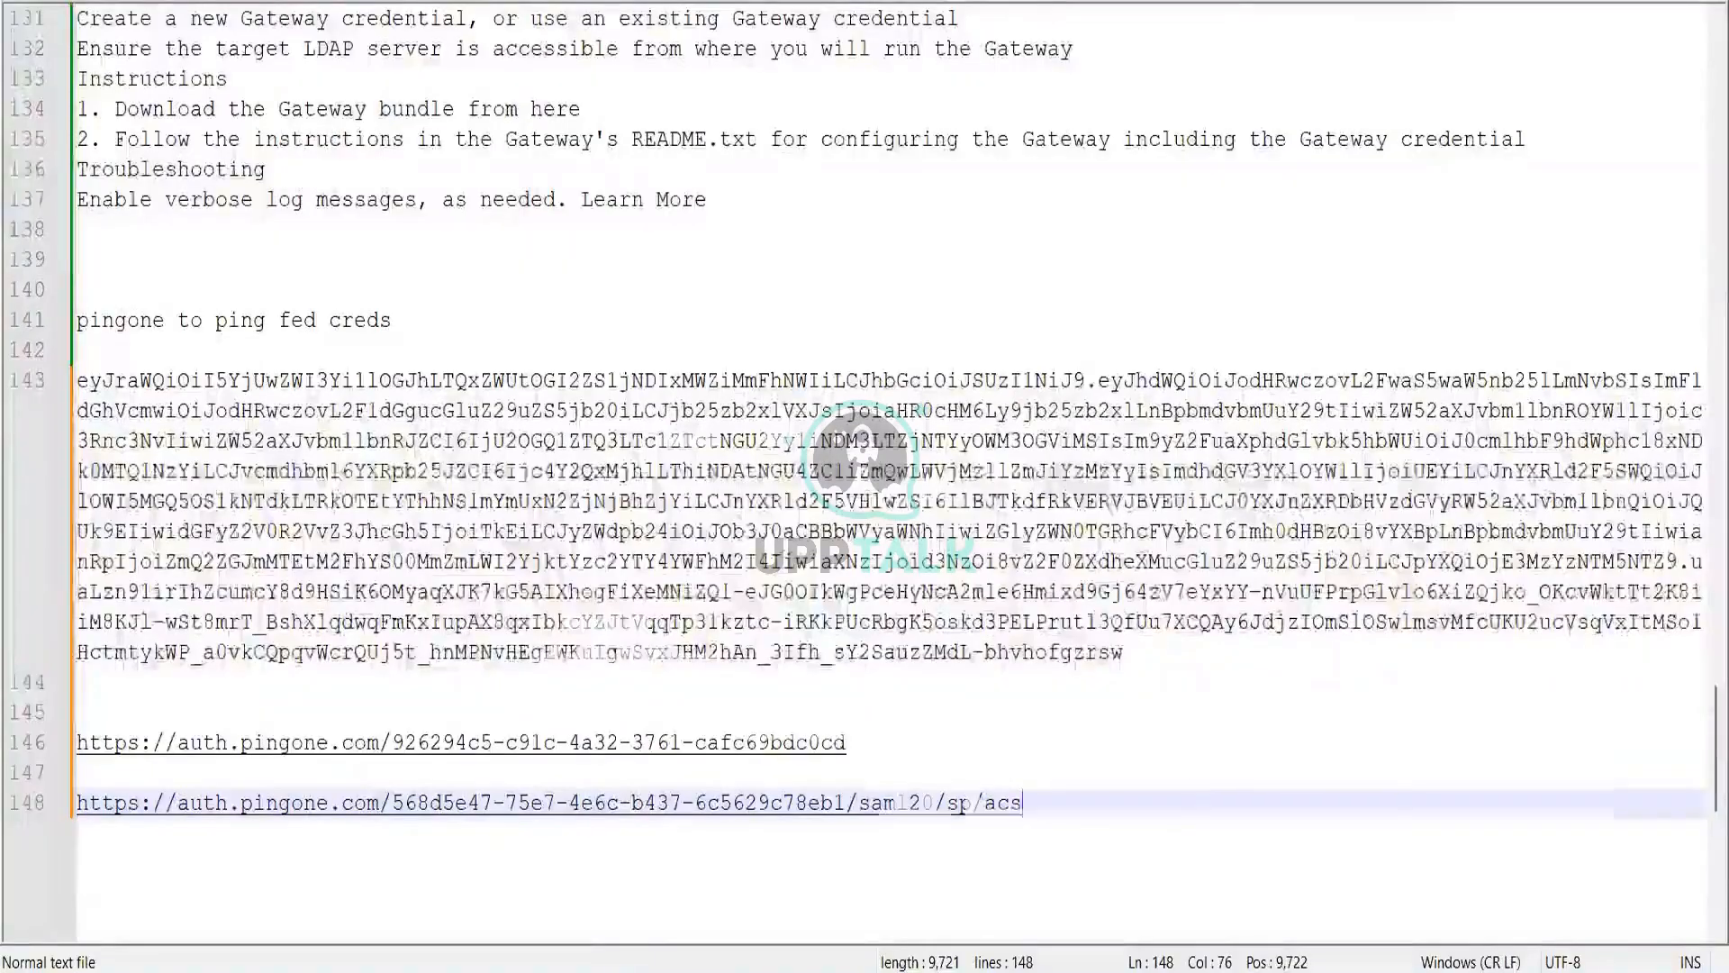
{"action": "key", "text": "alt+Tab"}
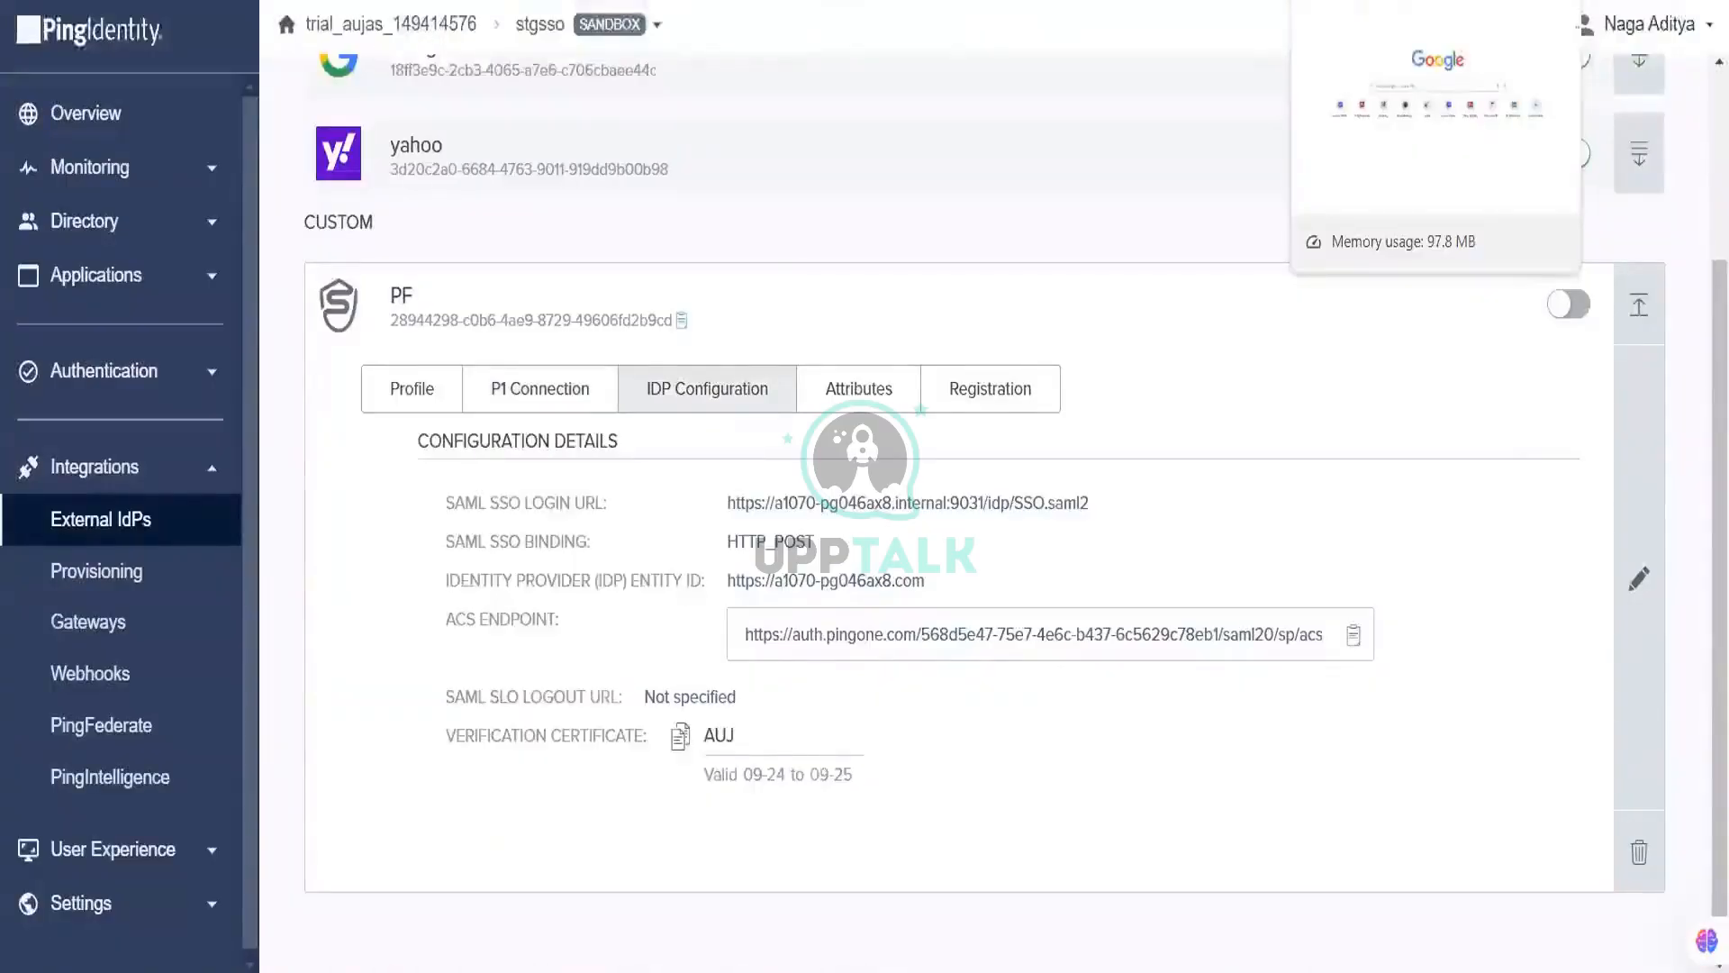
{"action": "left_click", "coordinate": [1391, 1]}
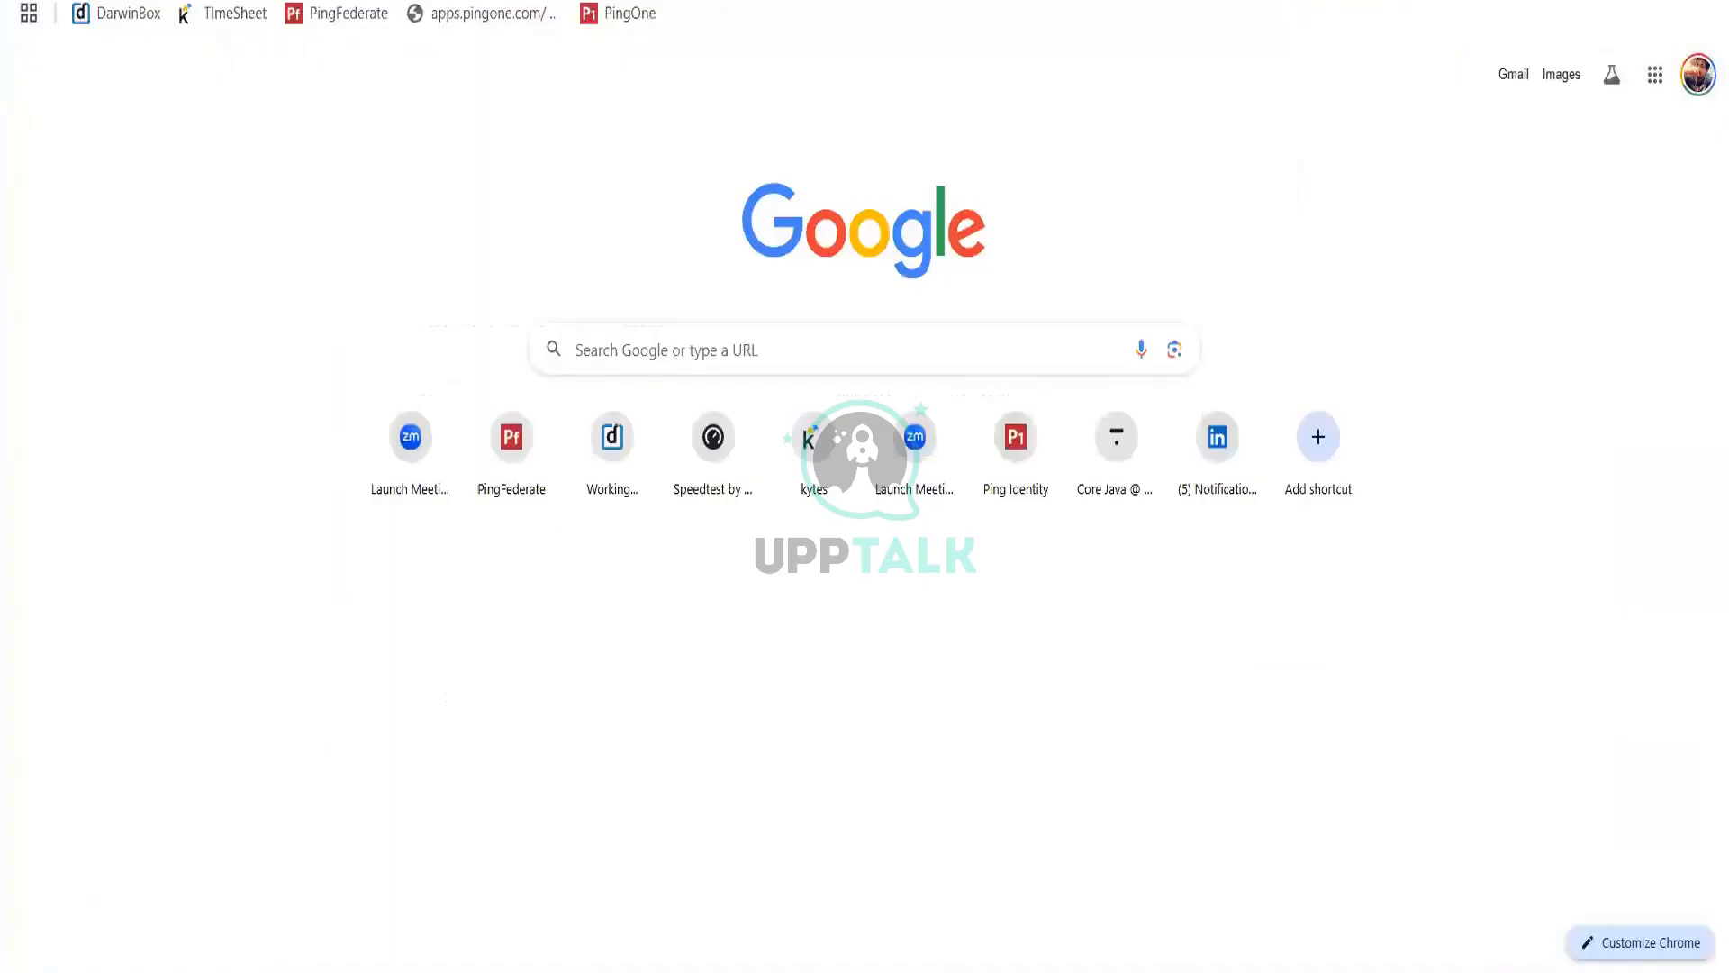
Step: In PingFederate, go to Applications > SP Connections and open test-sp1's action menu
{"action": "left_click", "coordinate": [1010, 7]}
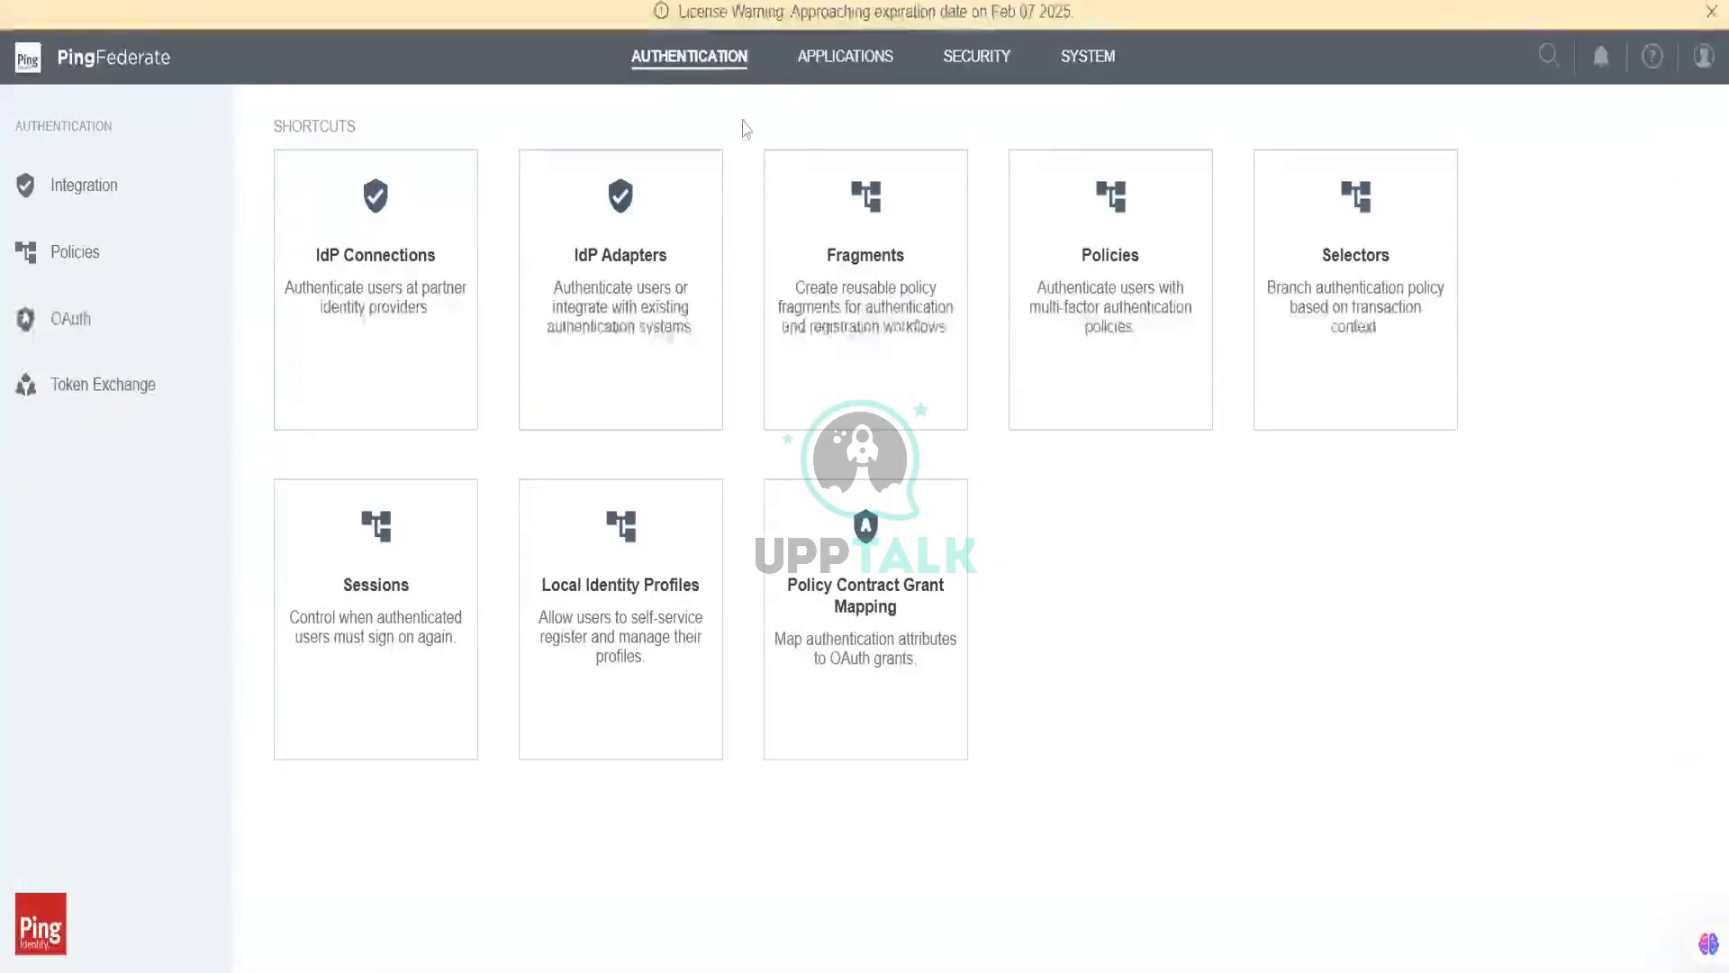
{"action": "left_click", "coordinate": [837, 78]}
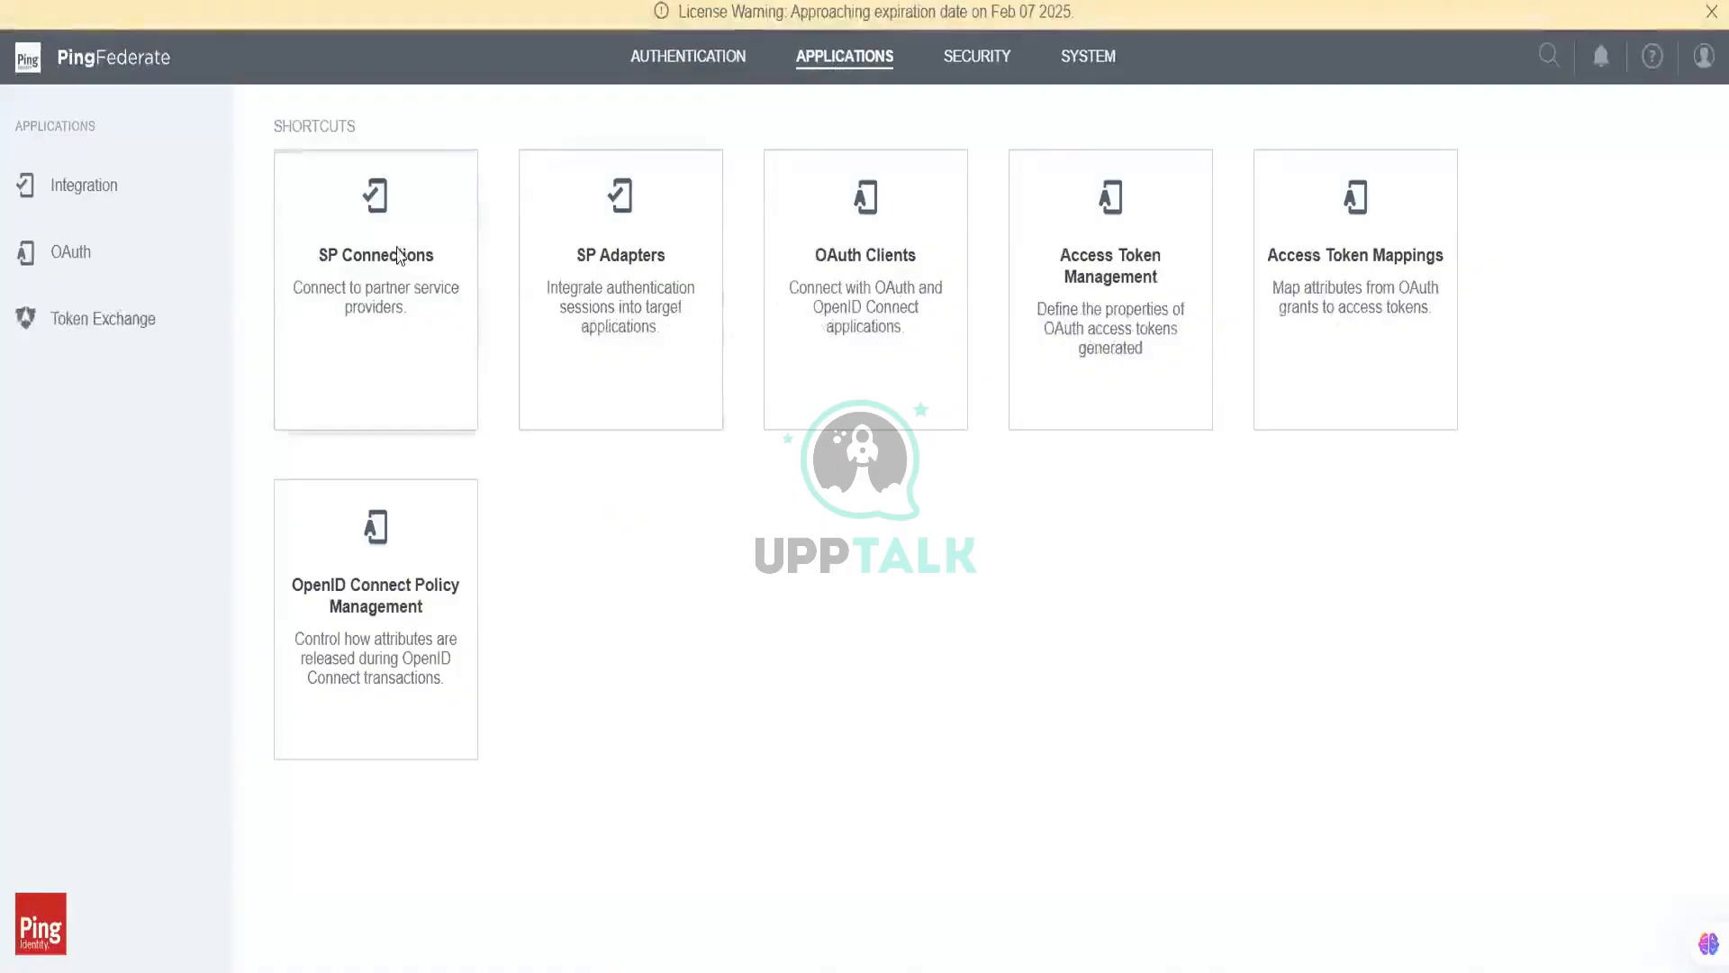
{"action": "left_click", "coordinate": [401, 256]}
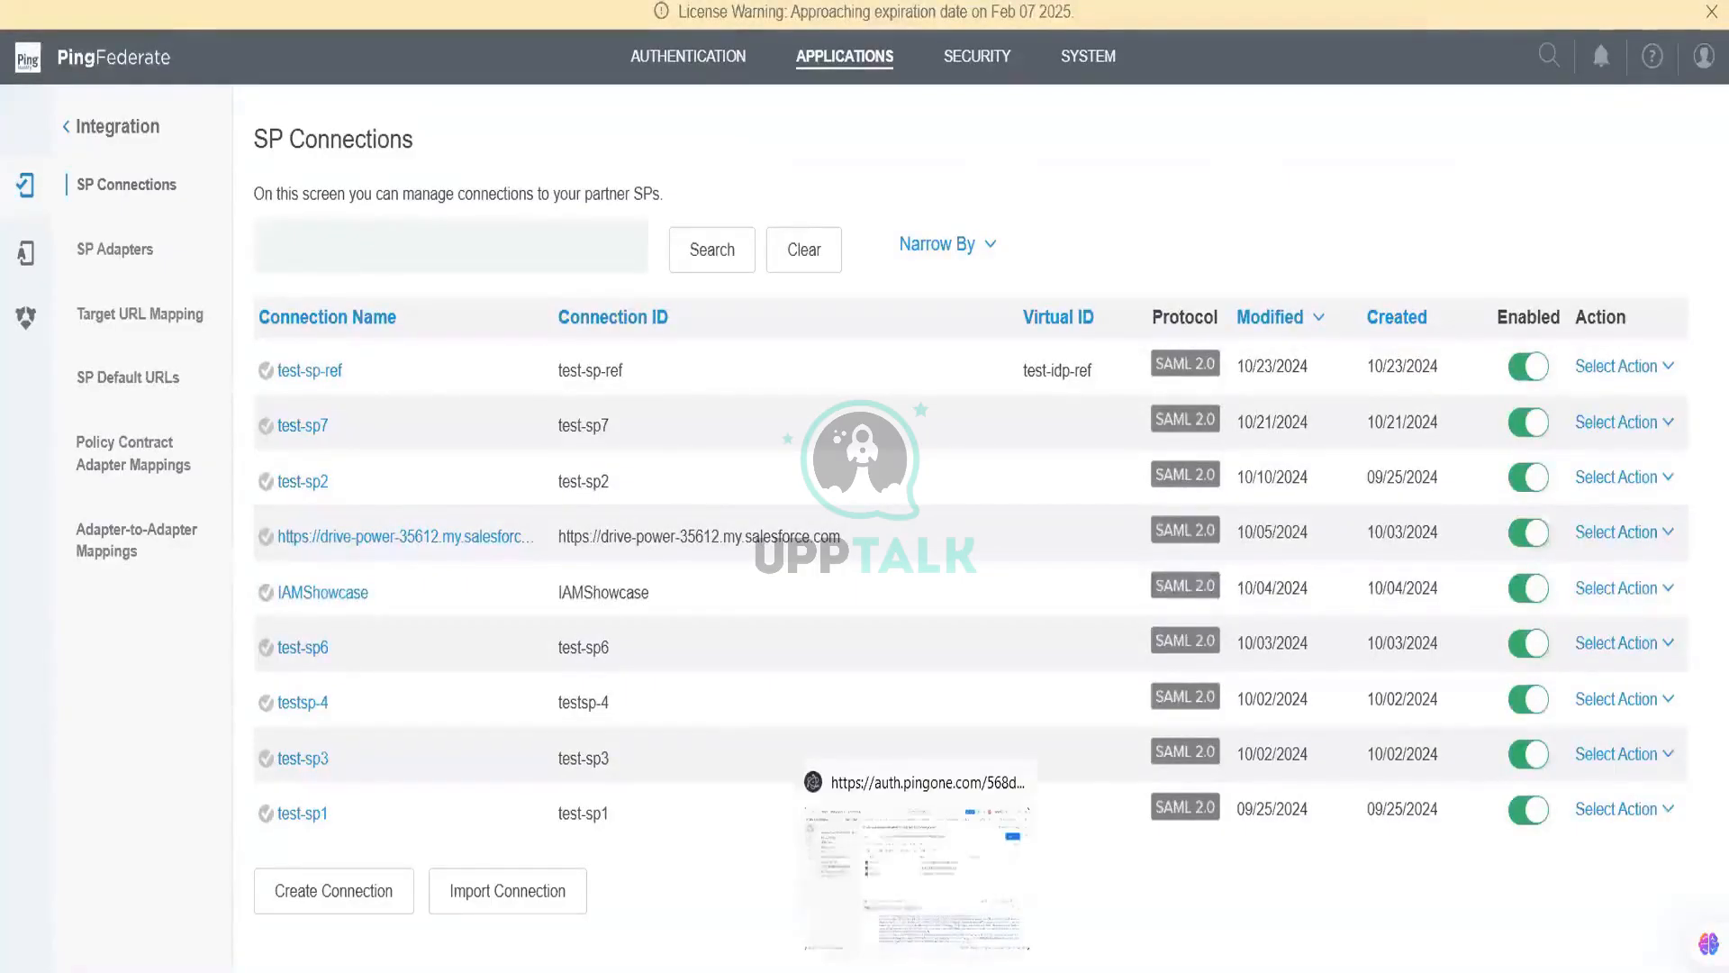
{"action": "left_click", "coordinate": [1668, 810]}
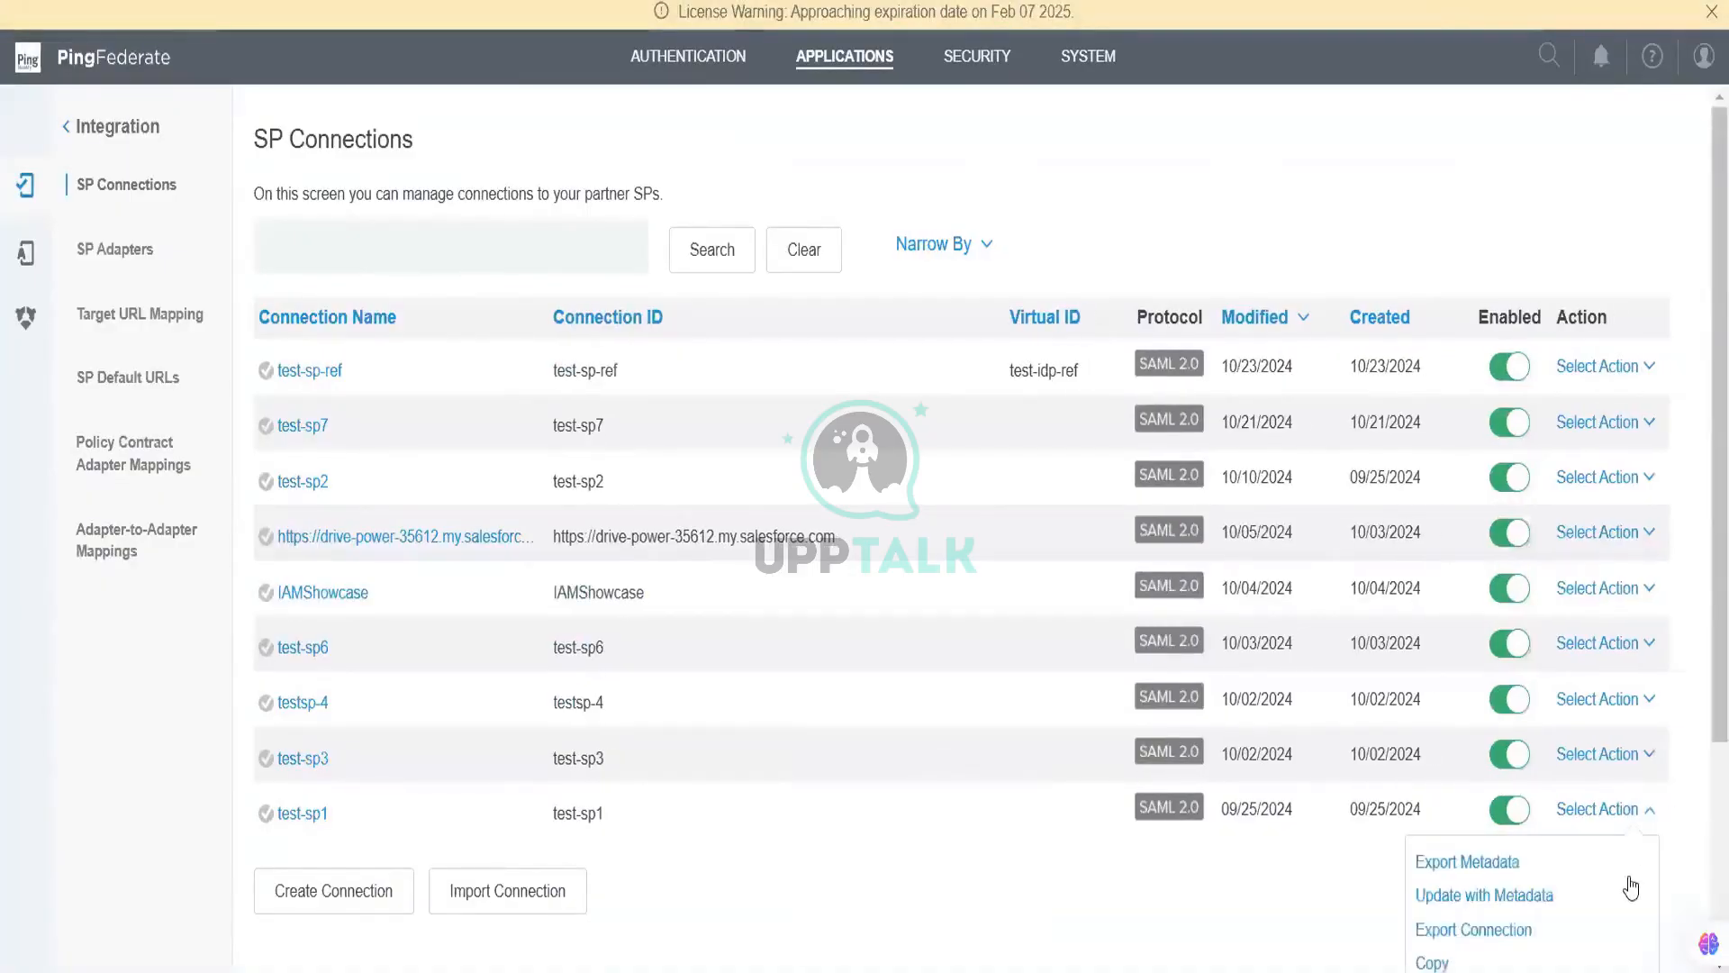
{"action": "scroll", "coordinate": [1626, 887], "scroll_direction": "down", "scroll_amount": 2}
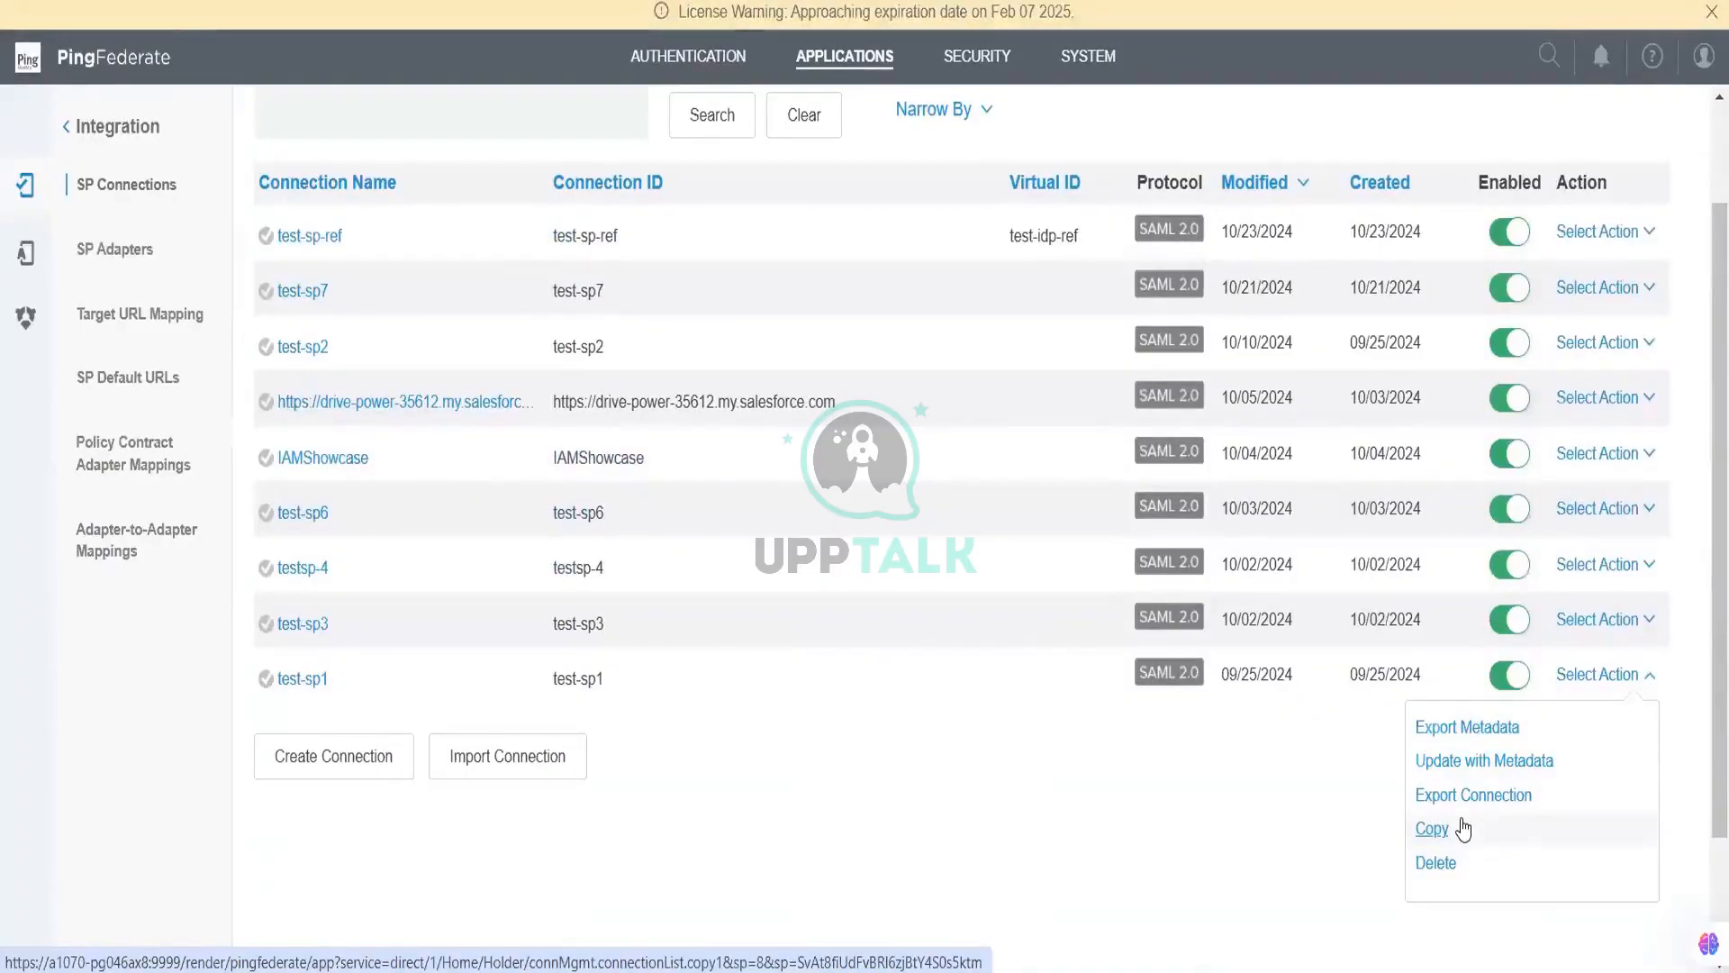
Step: Copy test-sp1, pasting the PingOne entity ID URL as partner entity ID and connection name
{"action": "left_click", "coordinate": [1438, 831]}
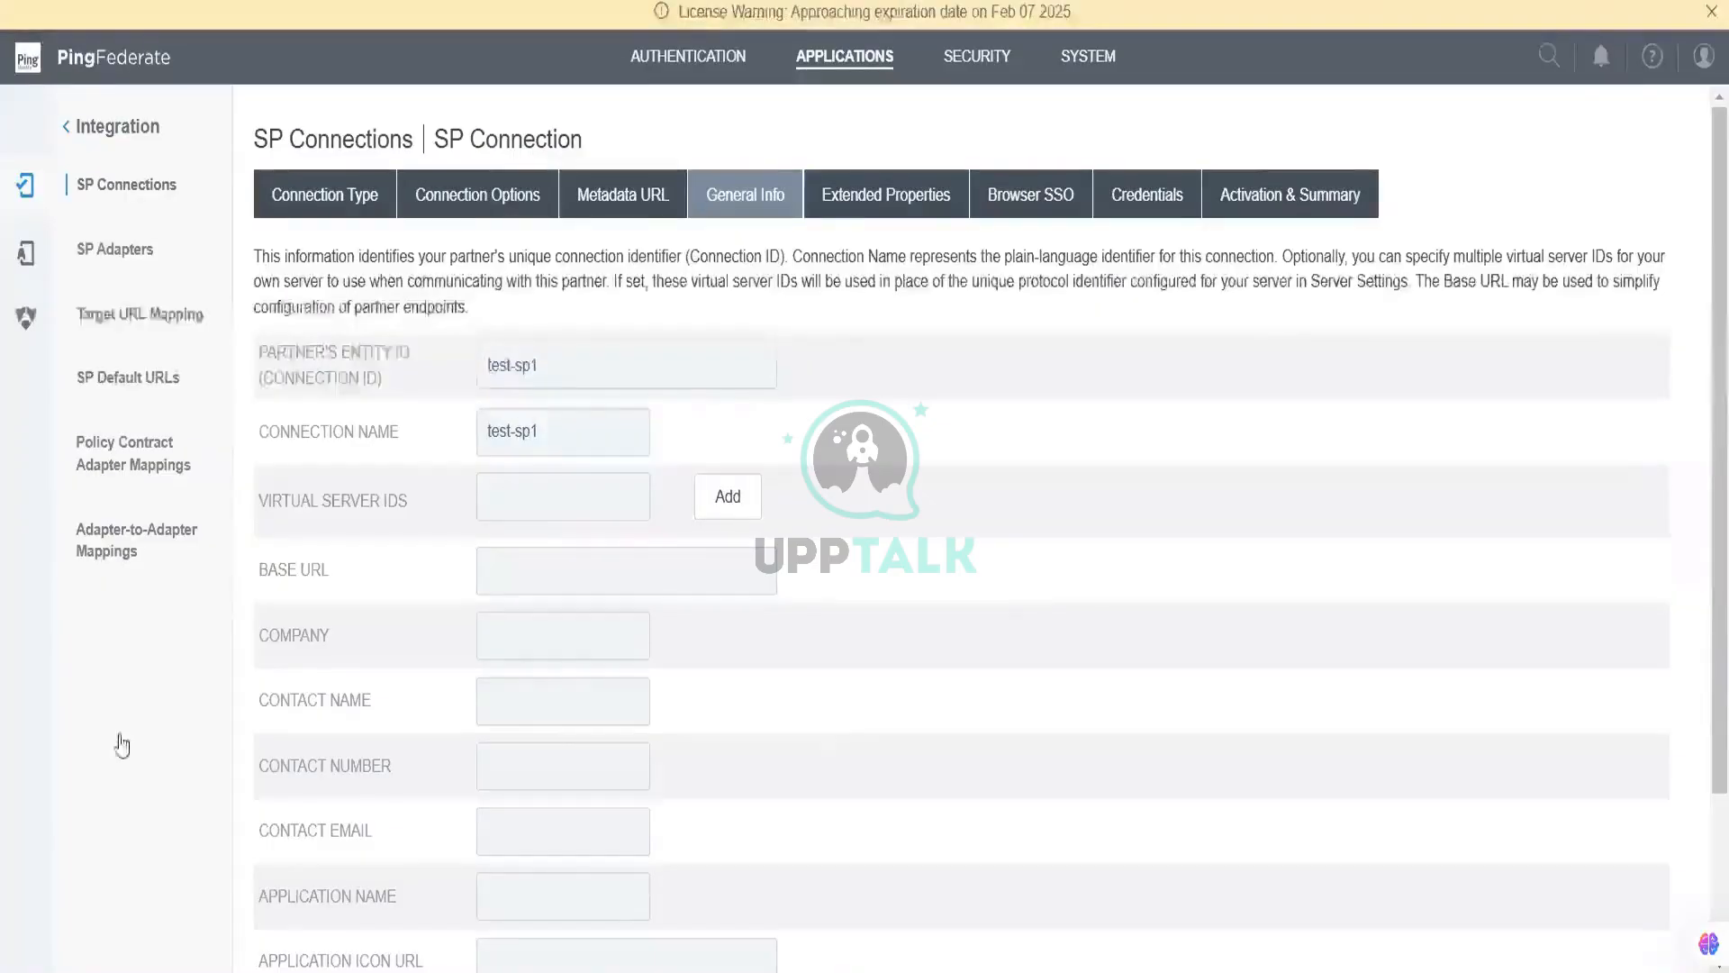
{"action": "key", "text": "alt+Tab"}
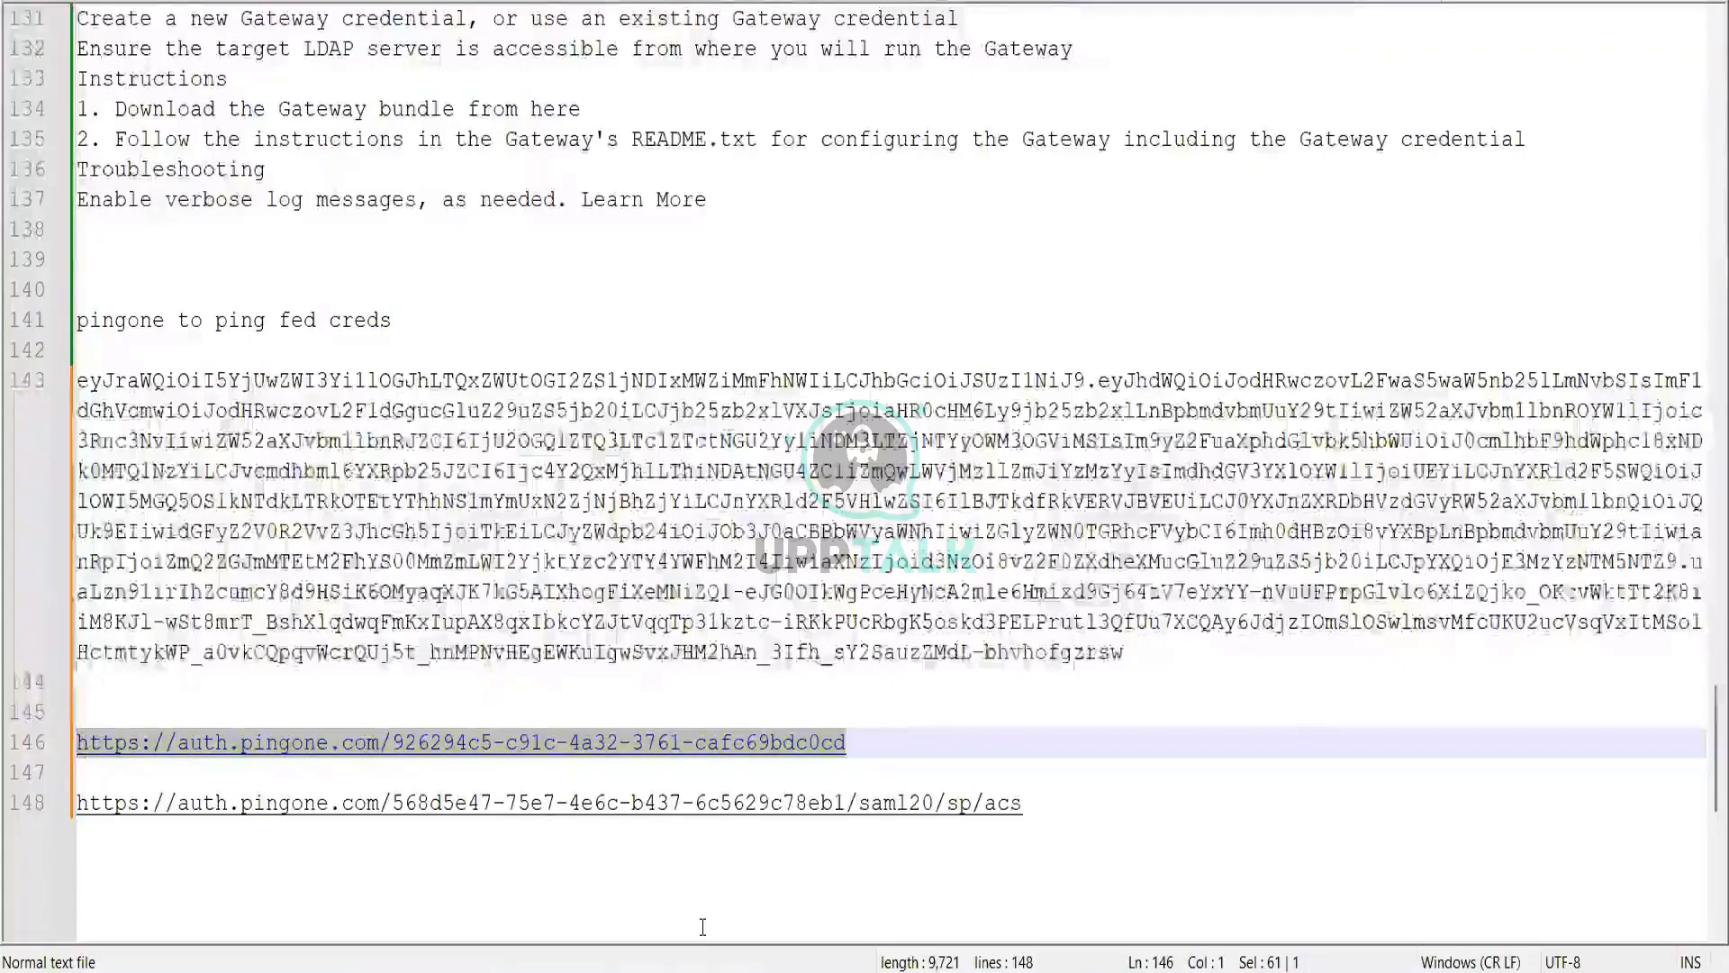
{"action": "key", "text": "alt+Tab"}
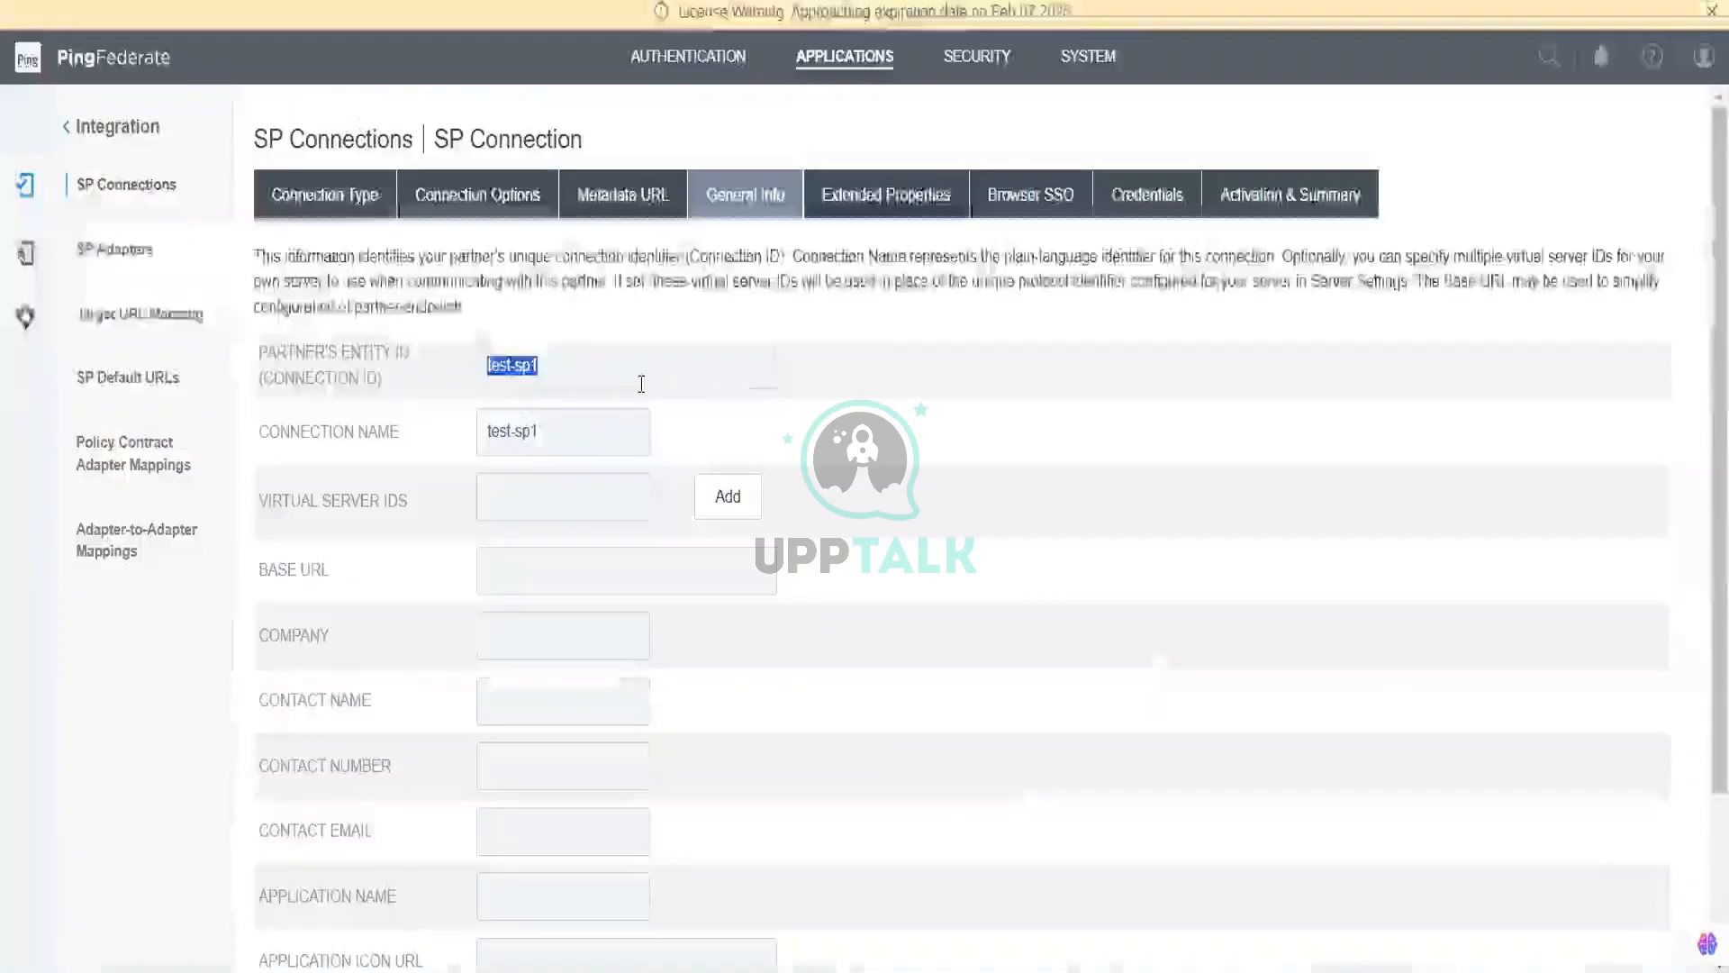
{"action": "key", "text": "ctrl+v"}
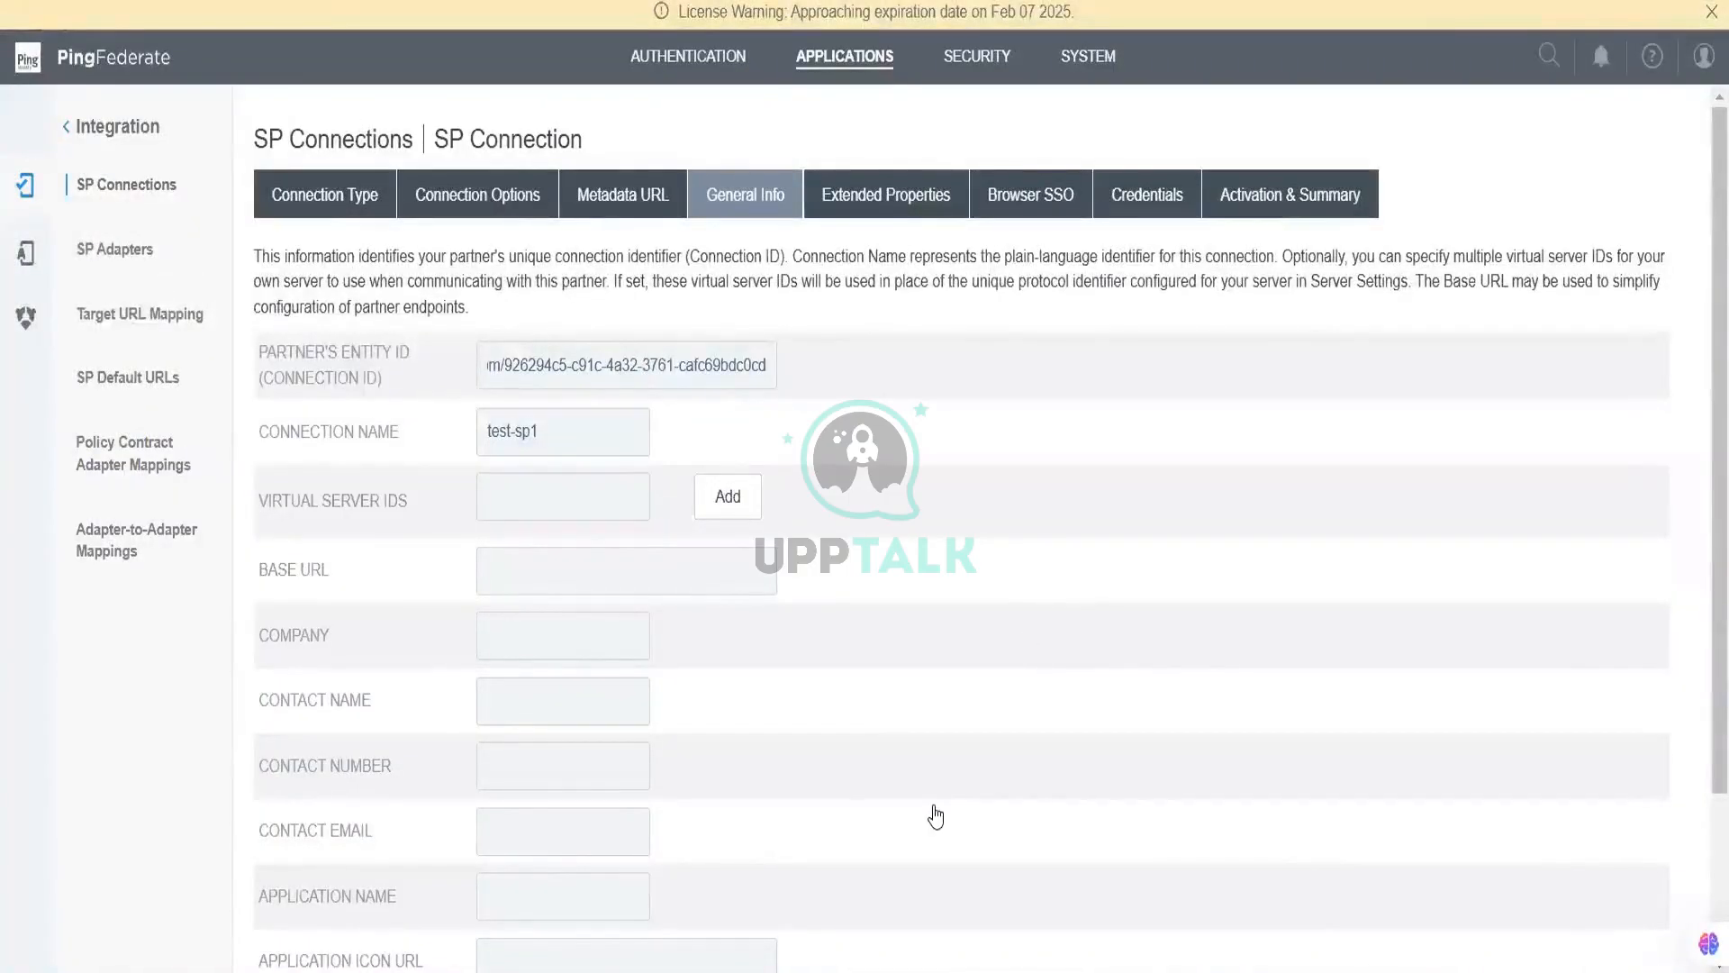
{"action": "triple_click", "coordinate": [645, 434]}
{"action": "key", "text": "ctrl+v"}
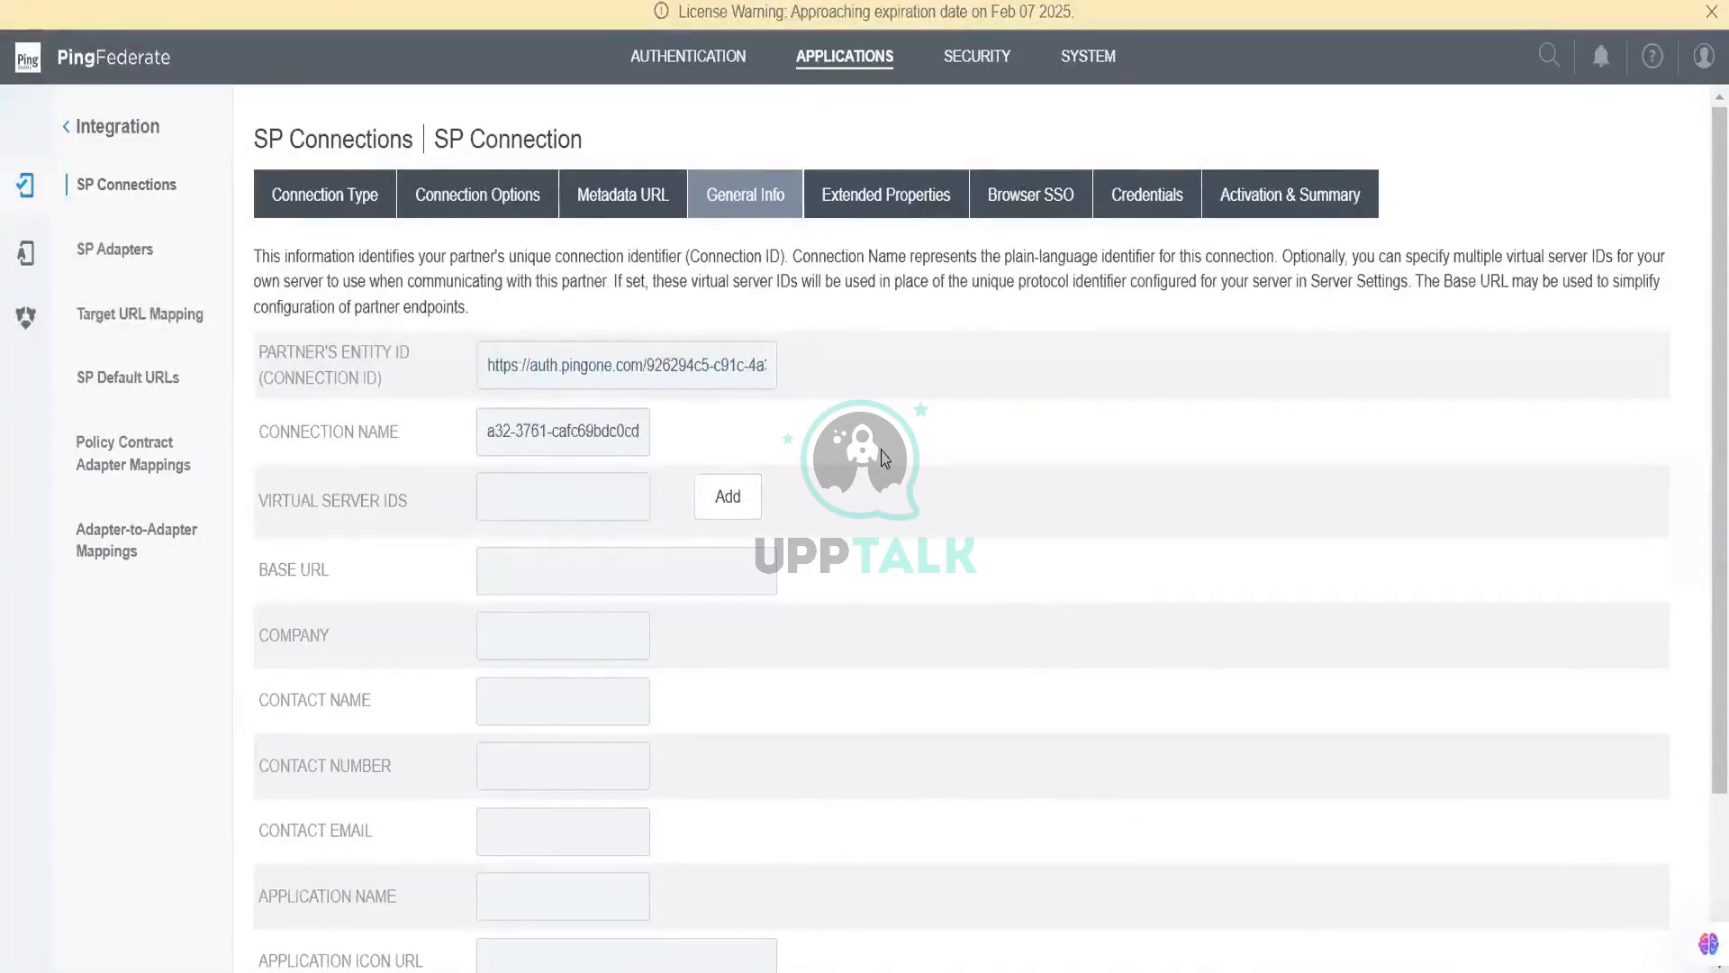
{"action": "scroll", "coordinate": [941, 665], "scroll_direction": "down", "scroll_amount": 3}
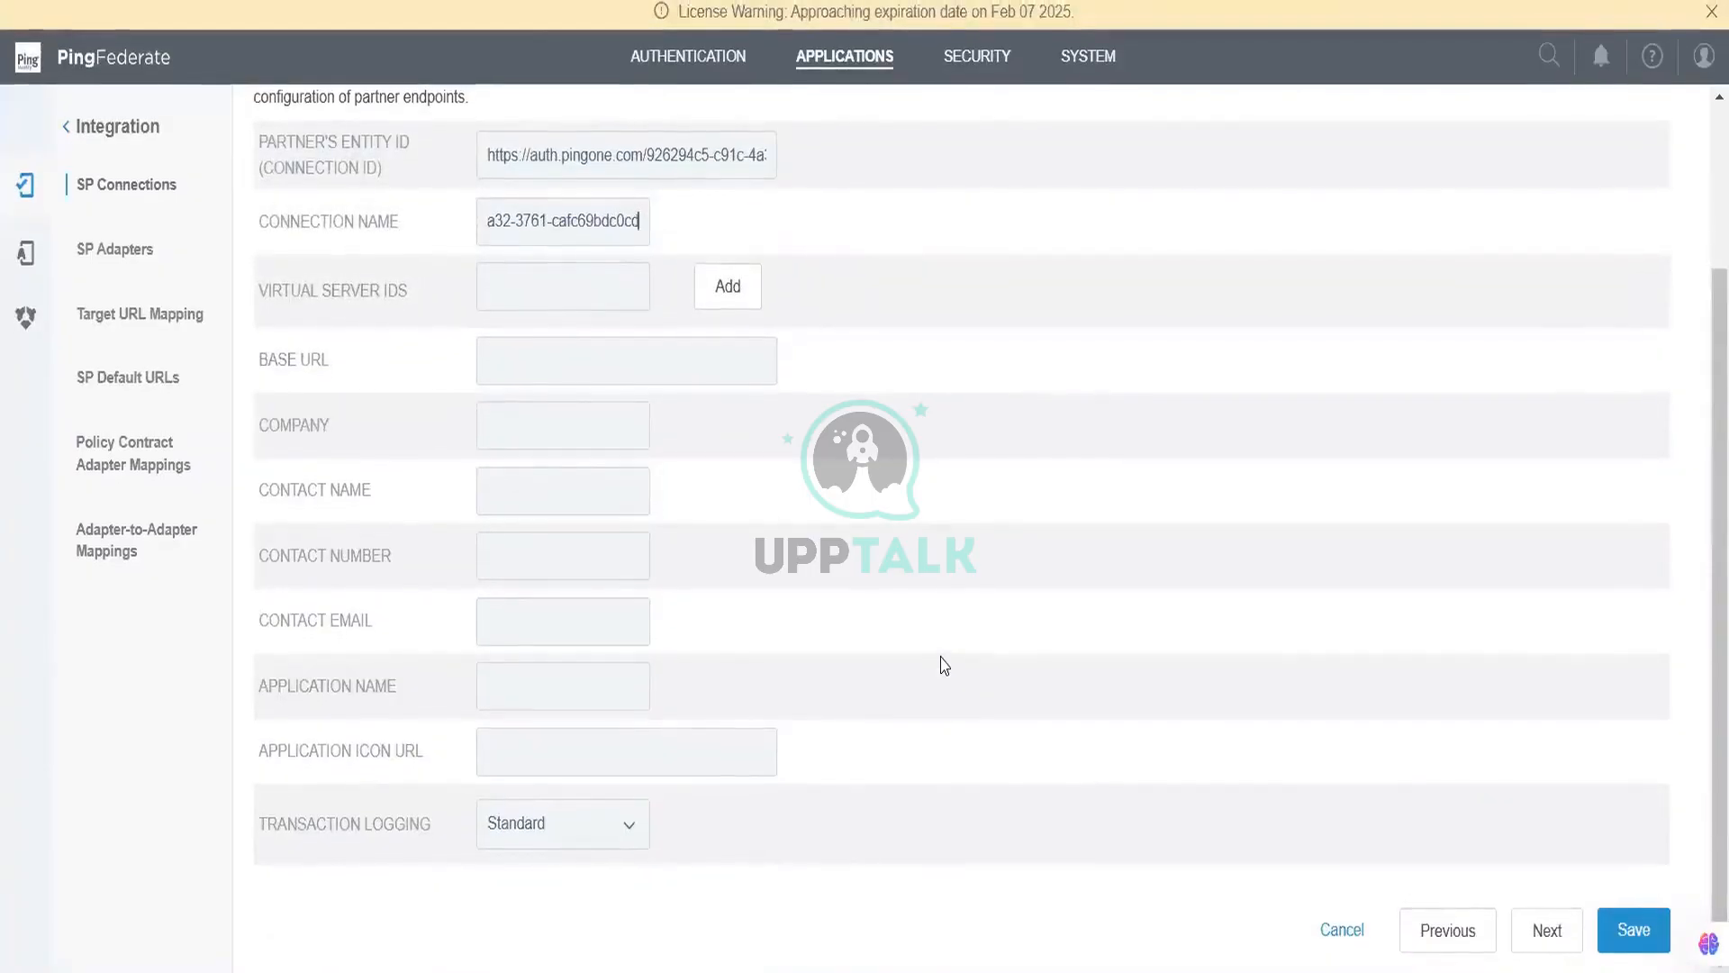
{"action": "left_click", "coordinate": [1532, 950]}
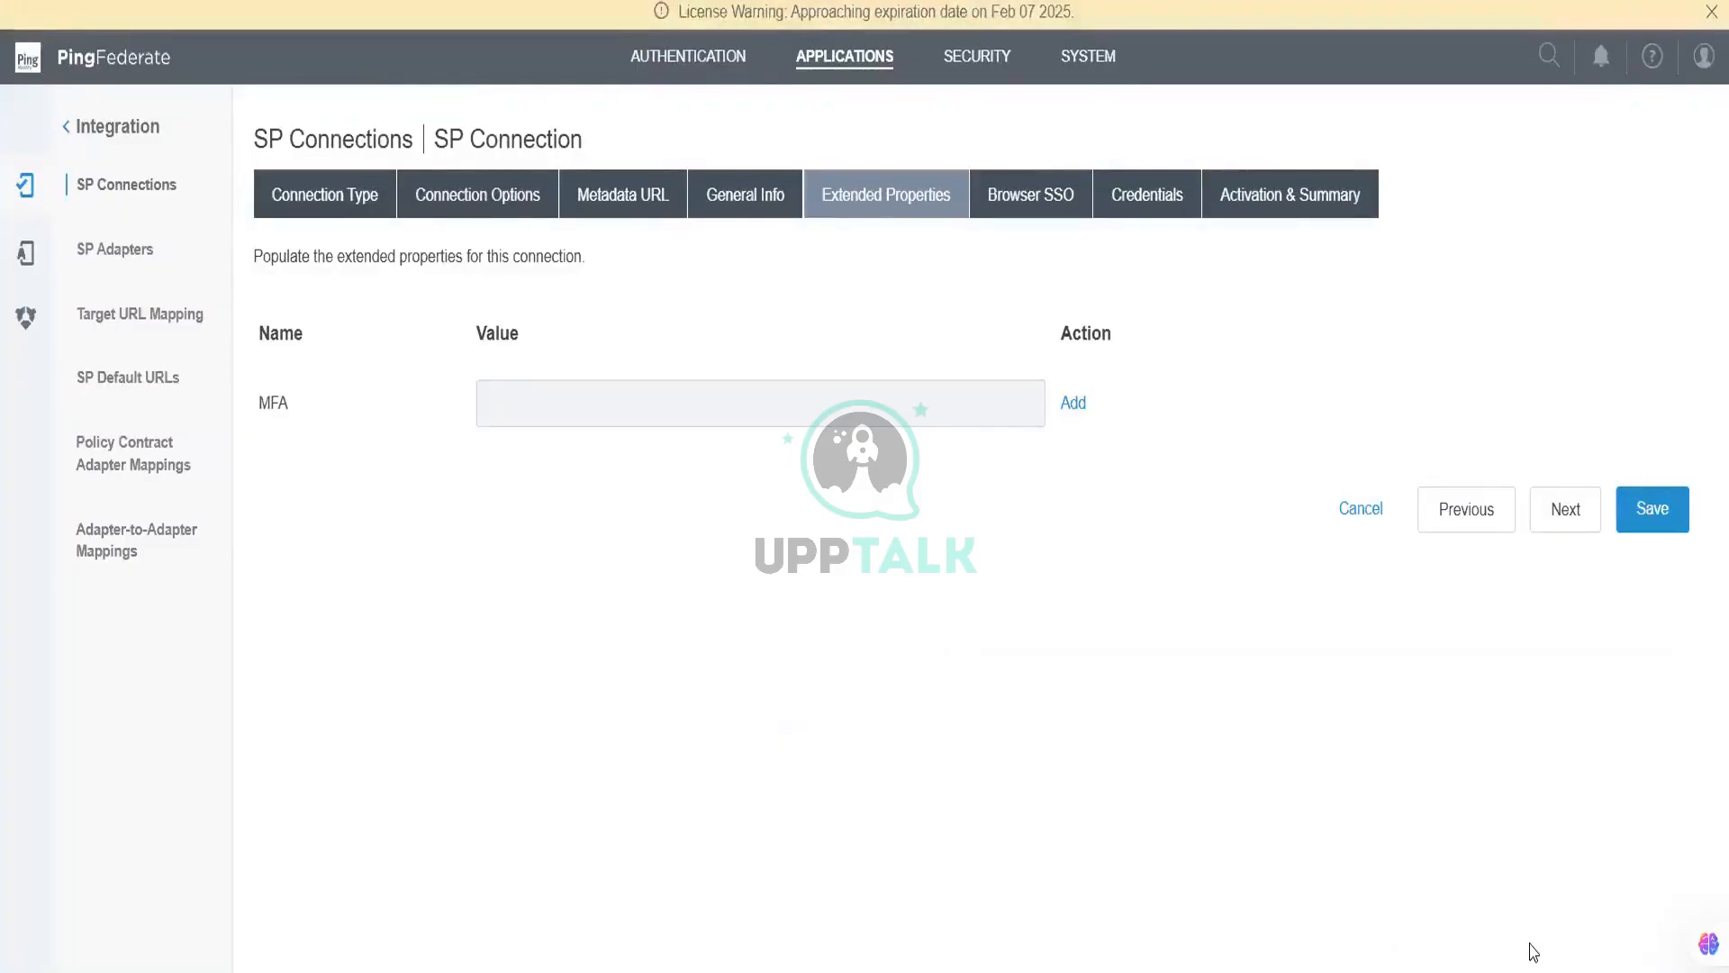
{"action": "left_click", "coordinate": [1058, 215]}
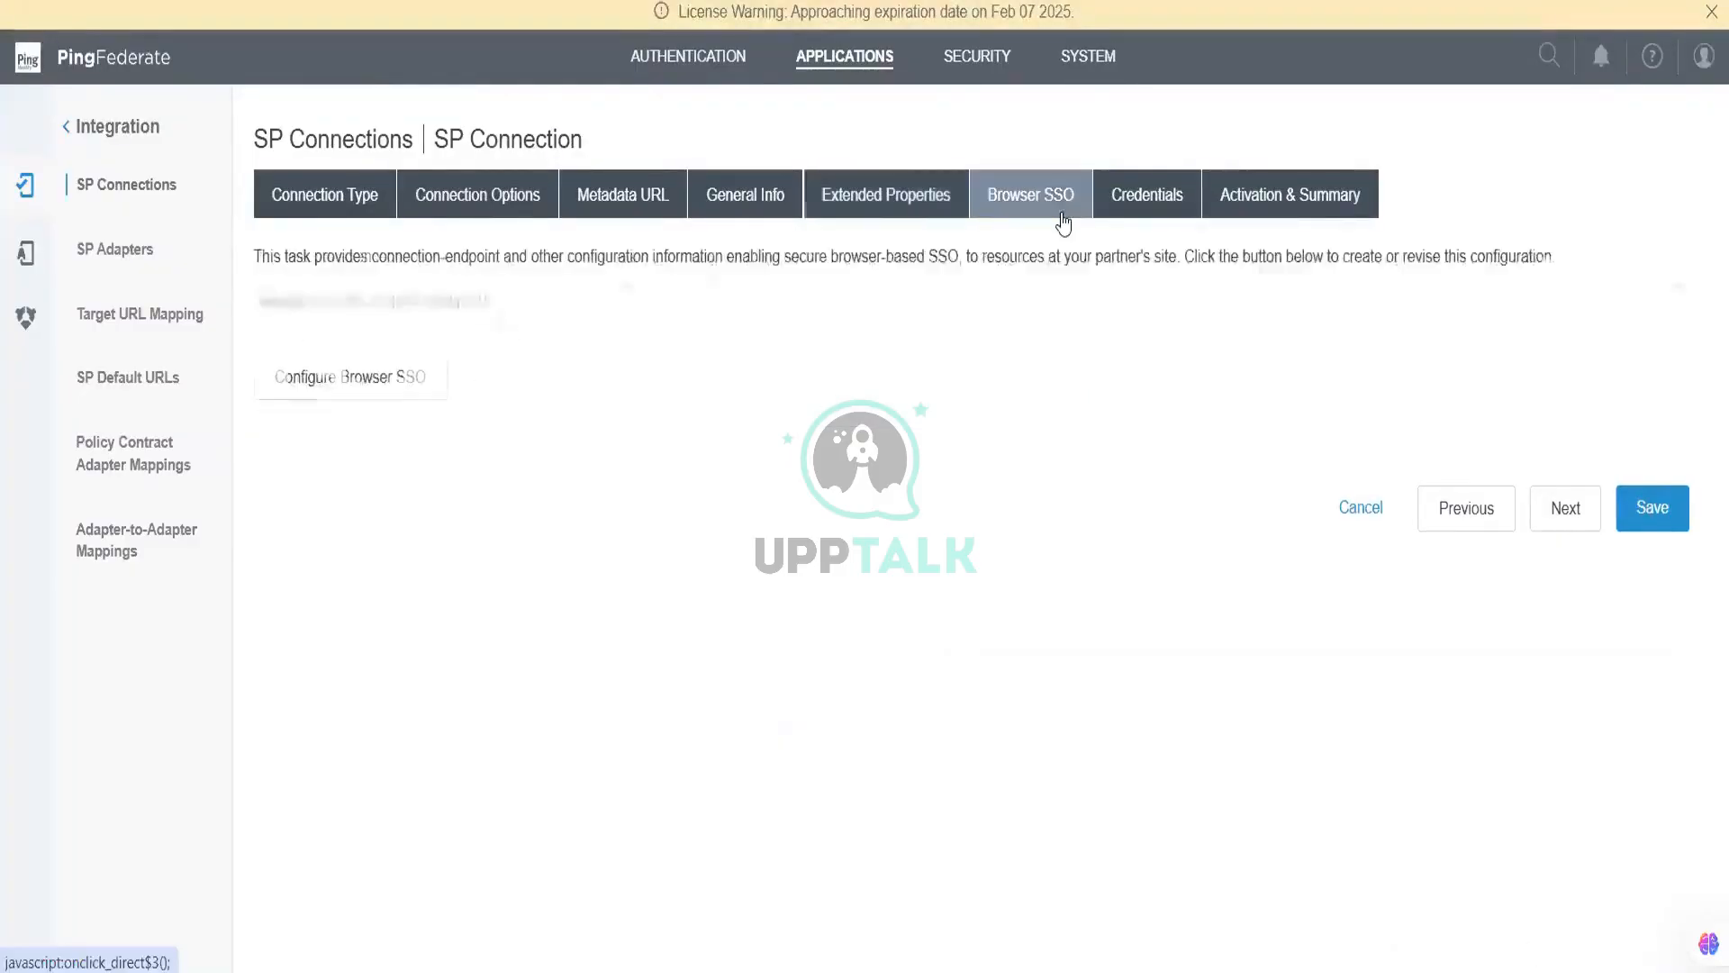
{"action": "left_click", "coordinate": [397, 383]}
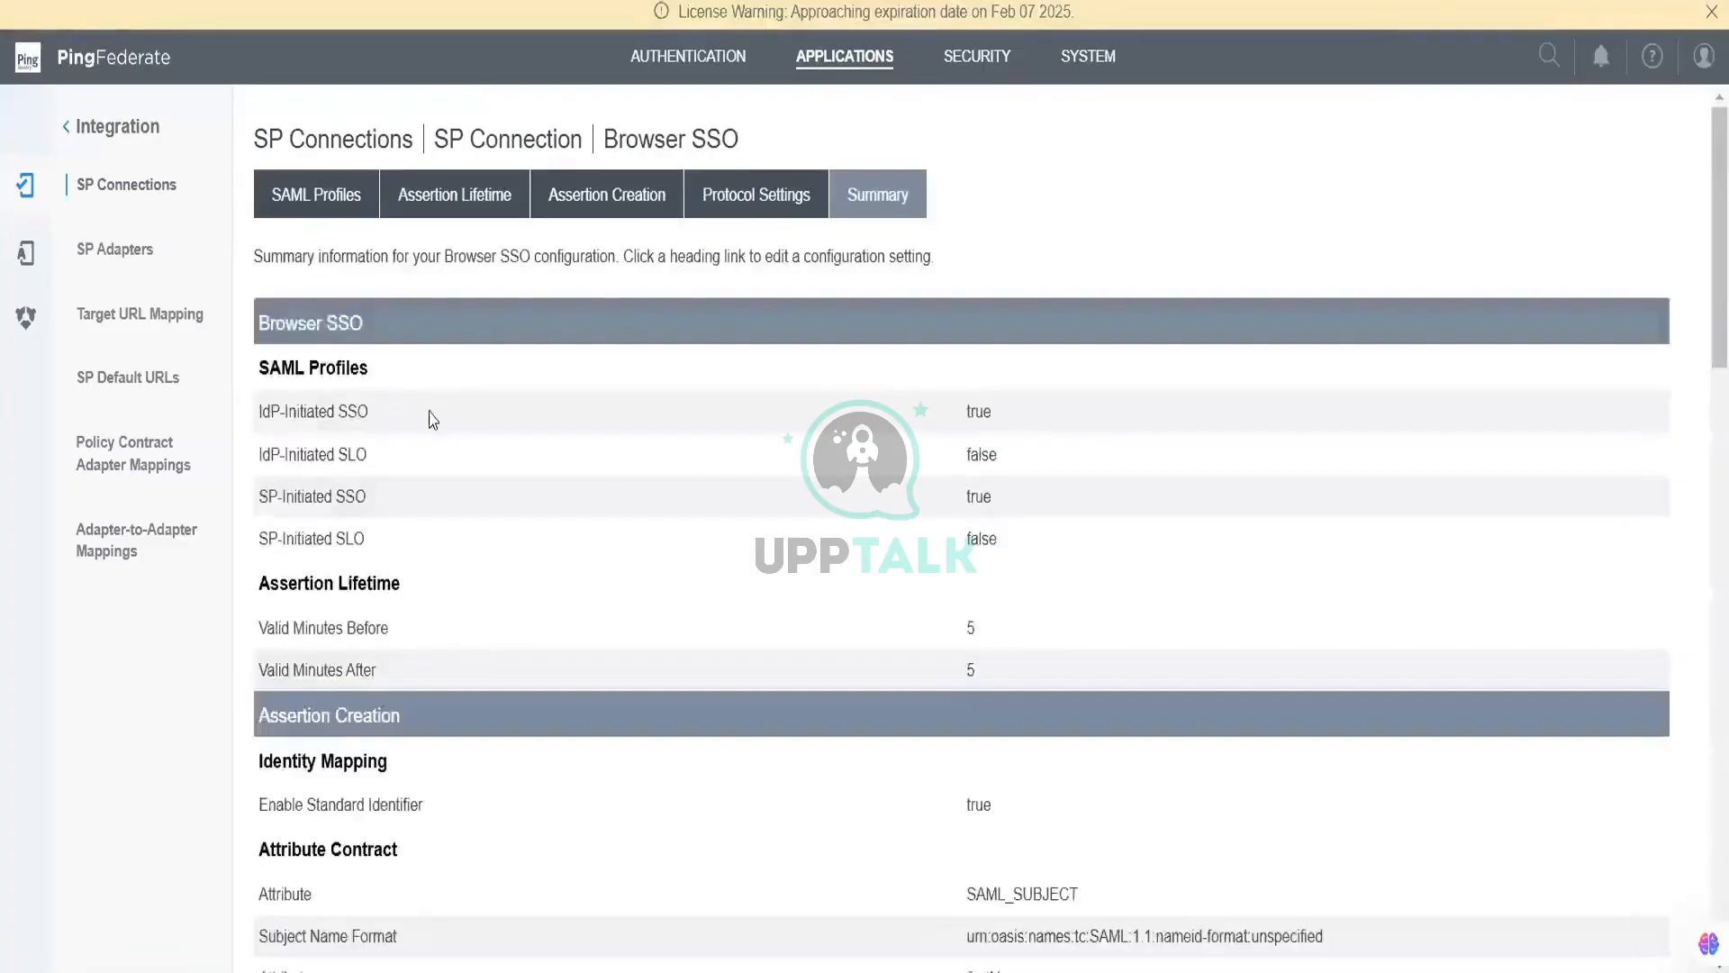
{"action": "scroll", "coordinate": [963, 597], "scroll_direction": "down", "scroll_amount": 1}
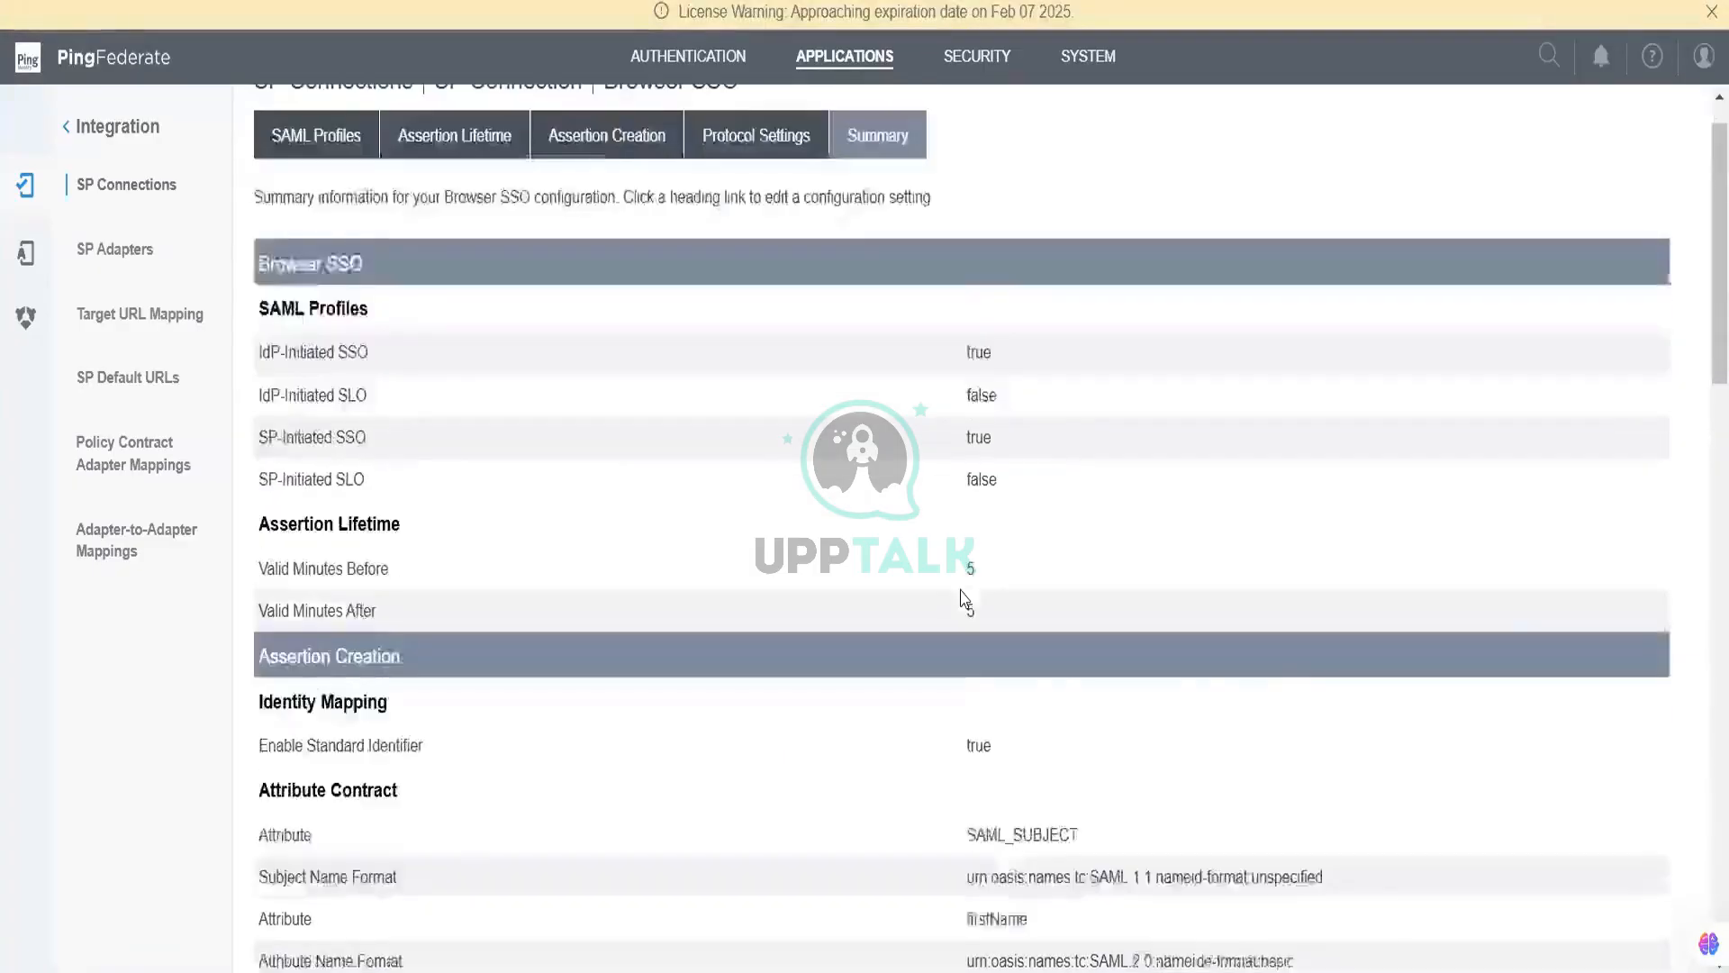
{"action": "scroll", "coordinate": [964, 597], "scroll_direction": "down", "scroll_amount": 6}
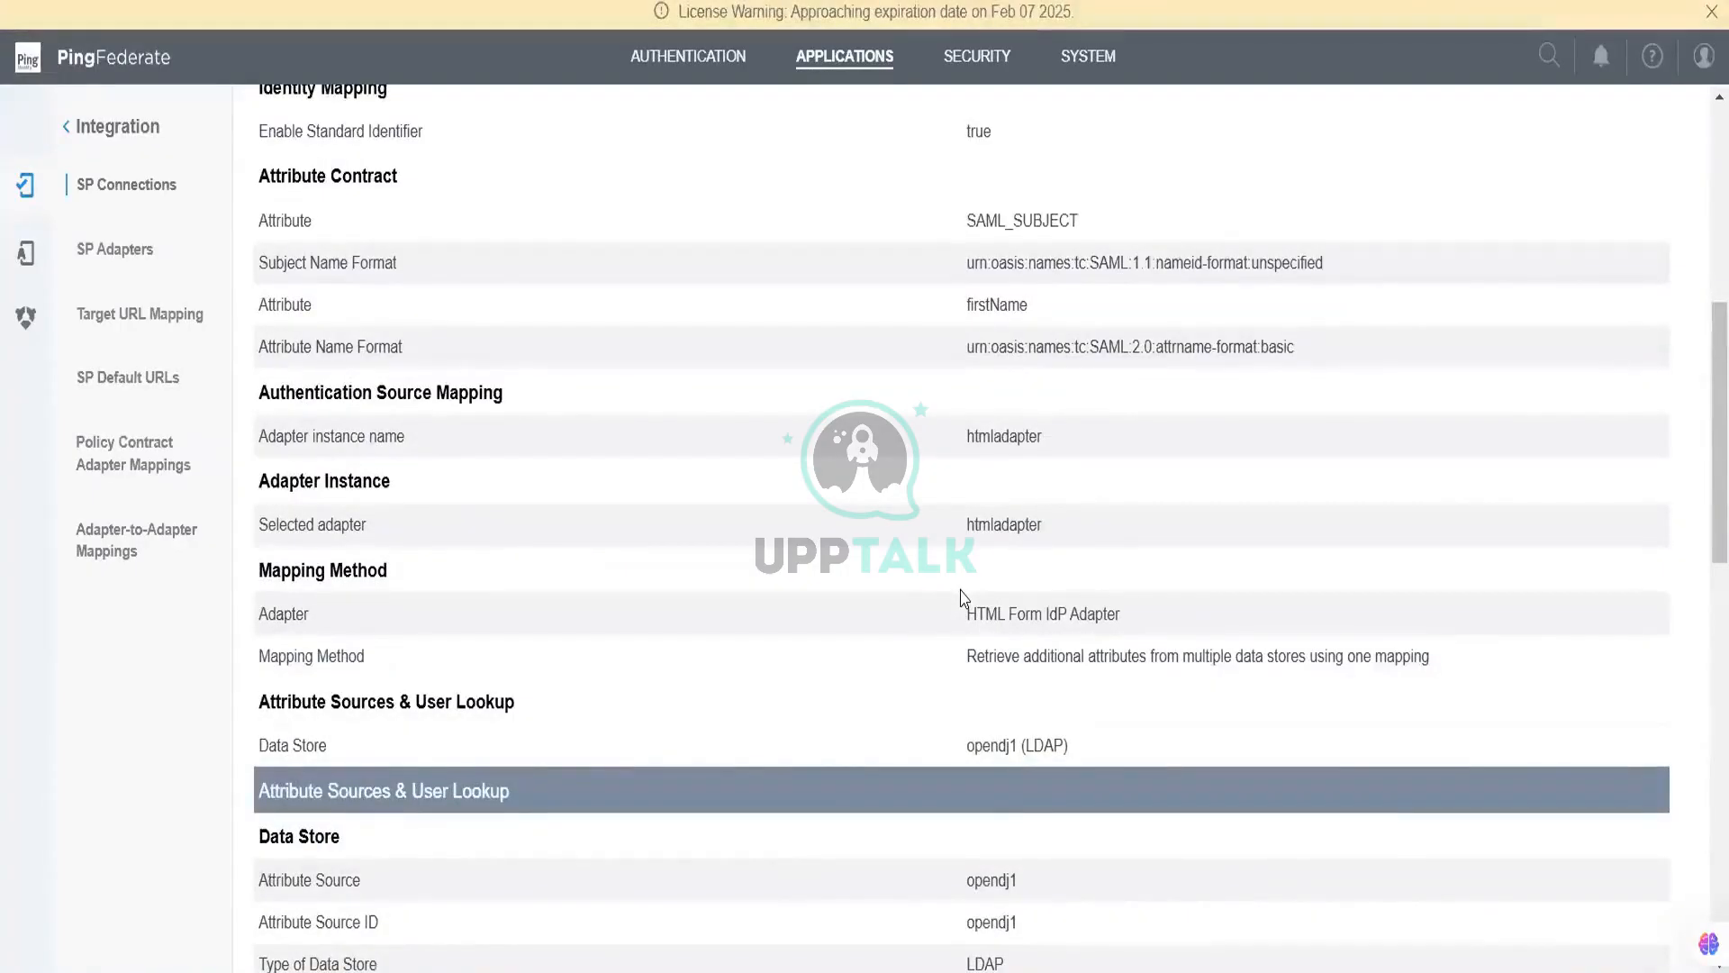
{"action": "scroll", "coordinate": [964, 597], "scroll_direction": "down", "scroll_amount": 3}
{"action": "scroll", "coordinate": [969, 742], "scroll_direction": "down", "scroll_amount": 6}
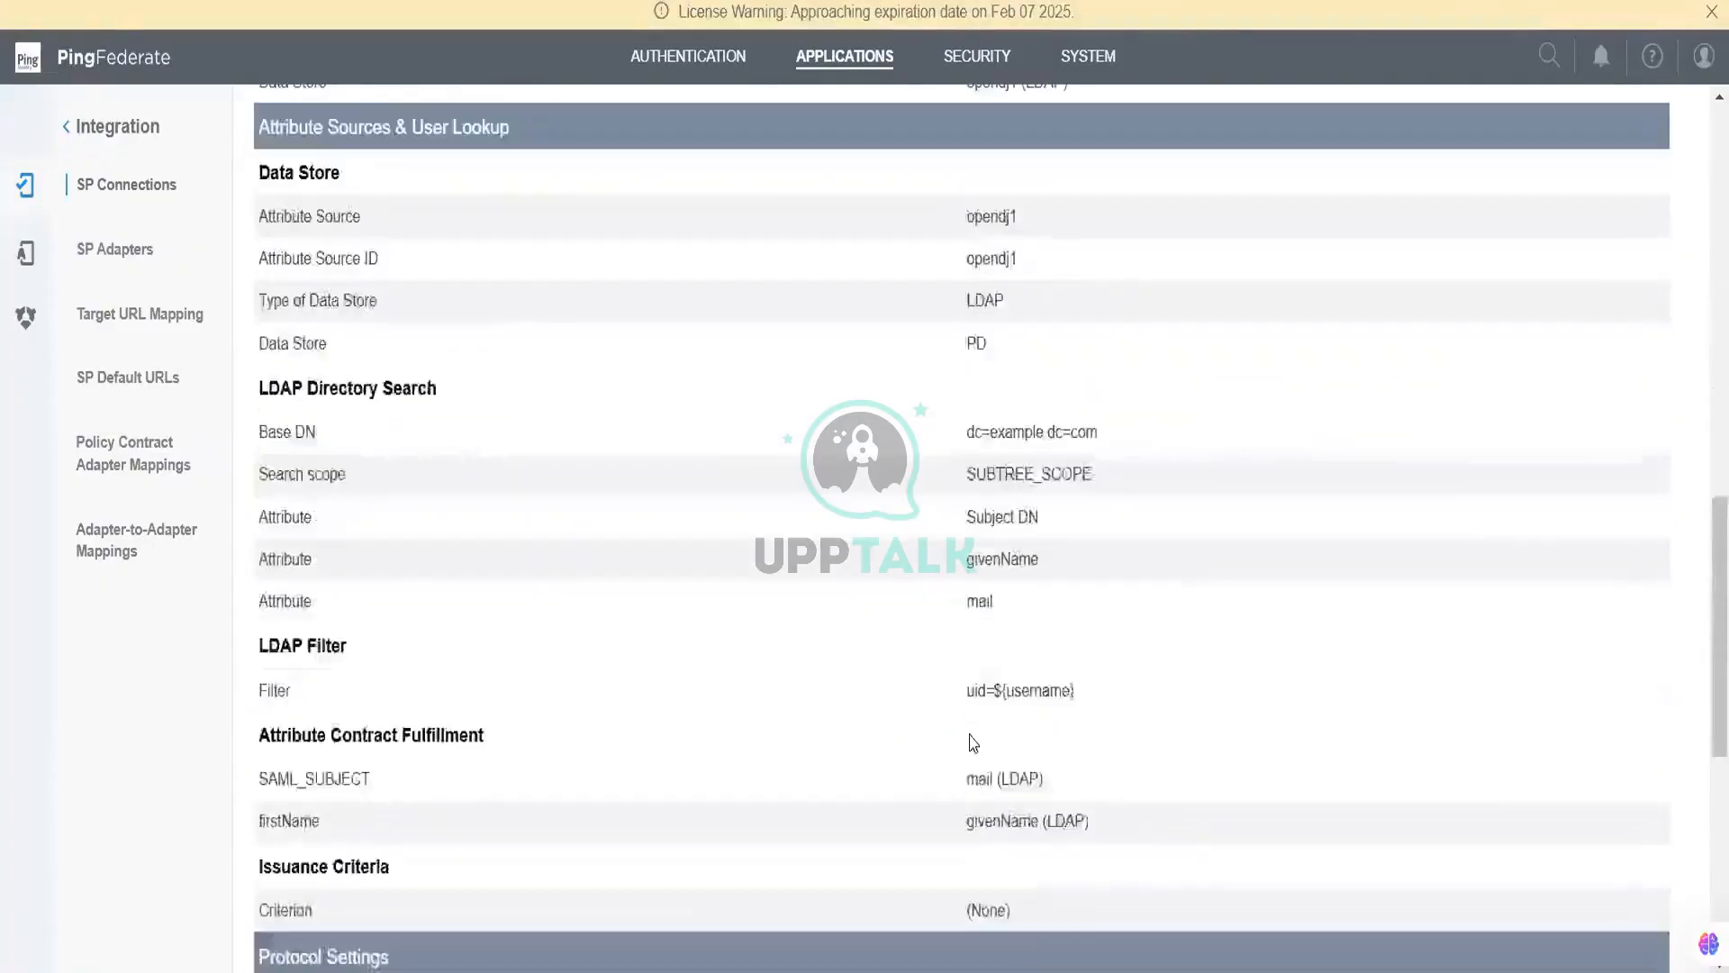
{"action": "scroll", "coordinate": [969, 741], "scroll_direction": "up", "scroll_amount": 3}
{"action": "scroll", "coordinate": [973, 743], "scroll_direction": "up", "scroll_amount": 5}
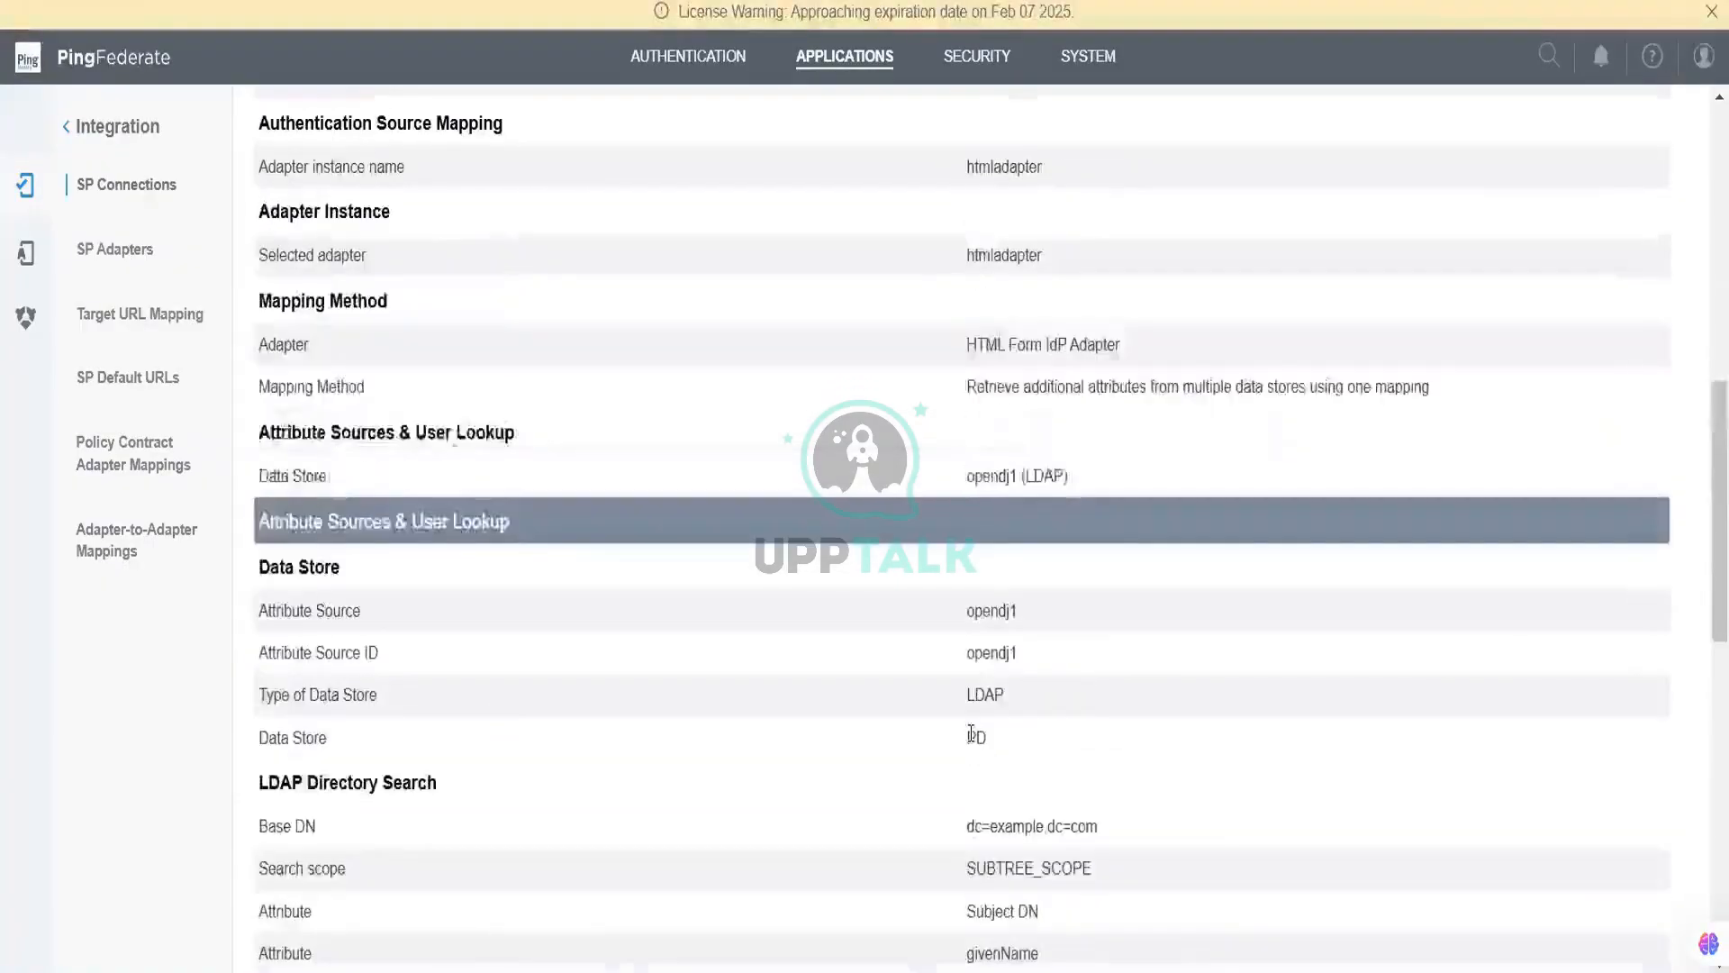
{"action": "scroll", "coordinate": [971, 732], "scroll_direction": "down", "scroll_amount": 2}
{"action": "scroll", "coordinate": [973, 744], "scroll_direction": "down", "scroll_amount": 5}
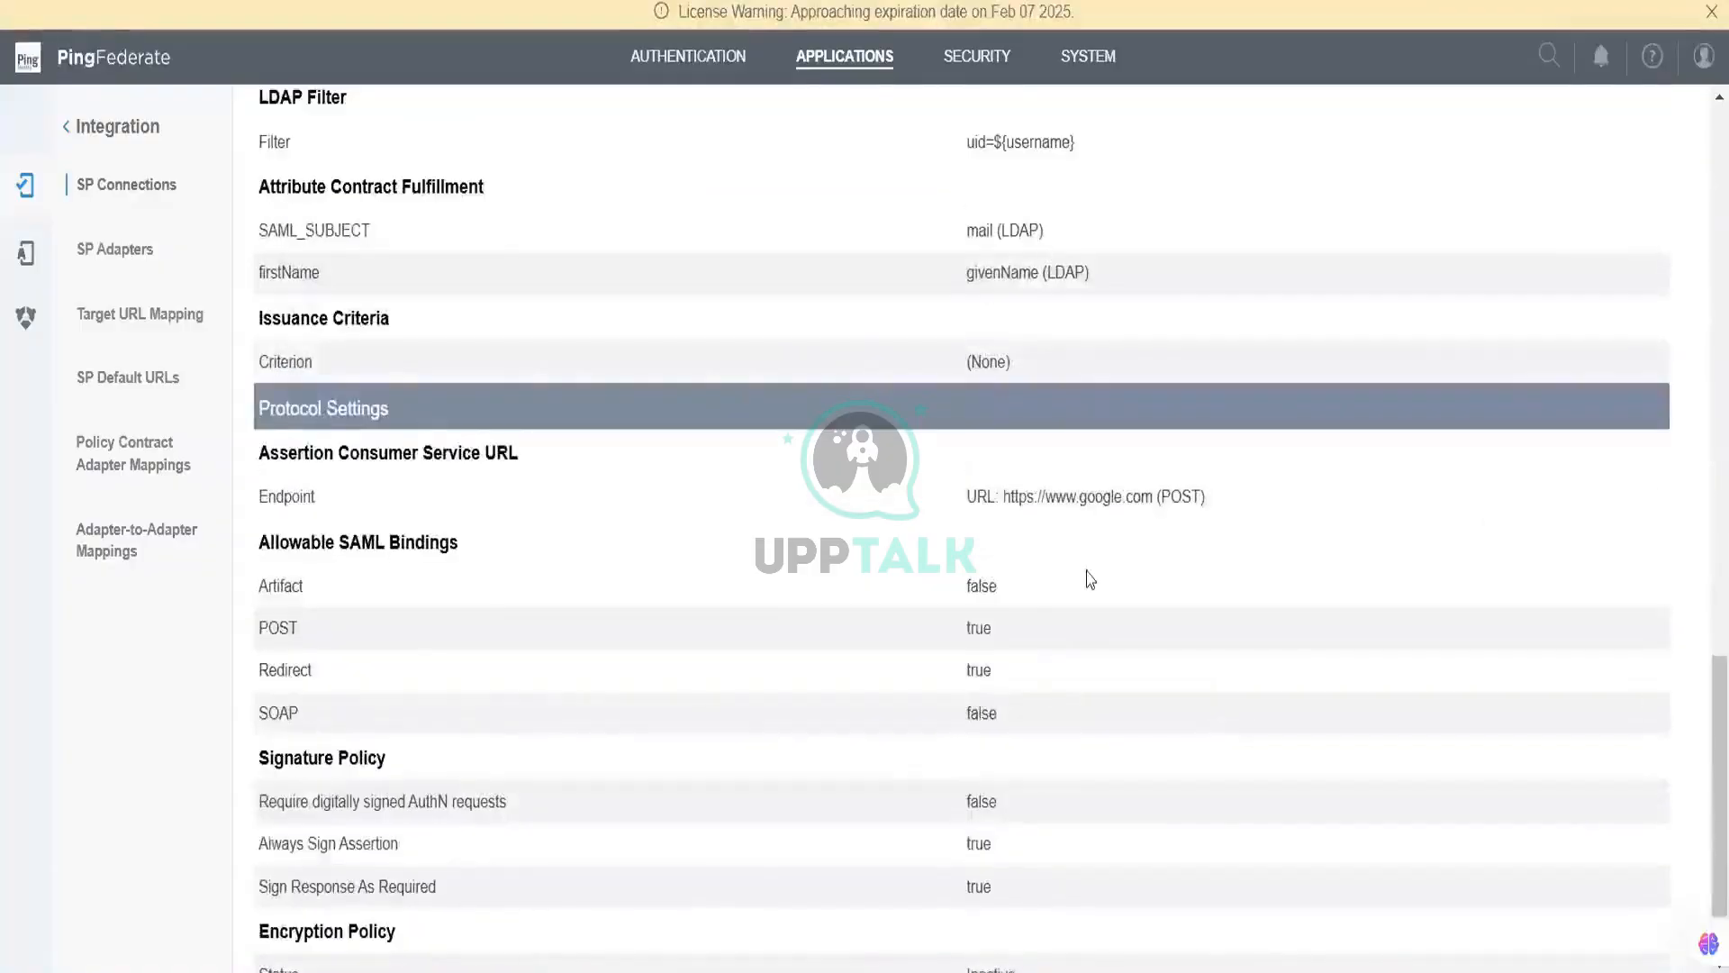
{"action": "scroll", "coordinate": [1093, 529], "scroll_direction": "up", "scroll_amount": 5}
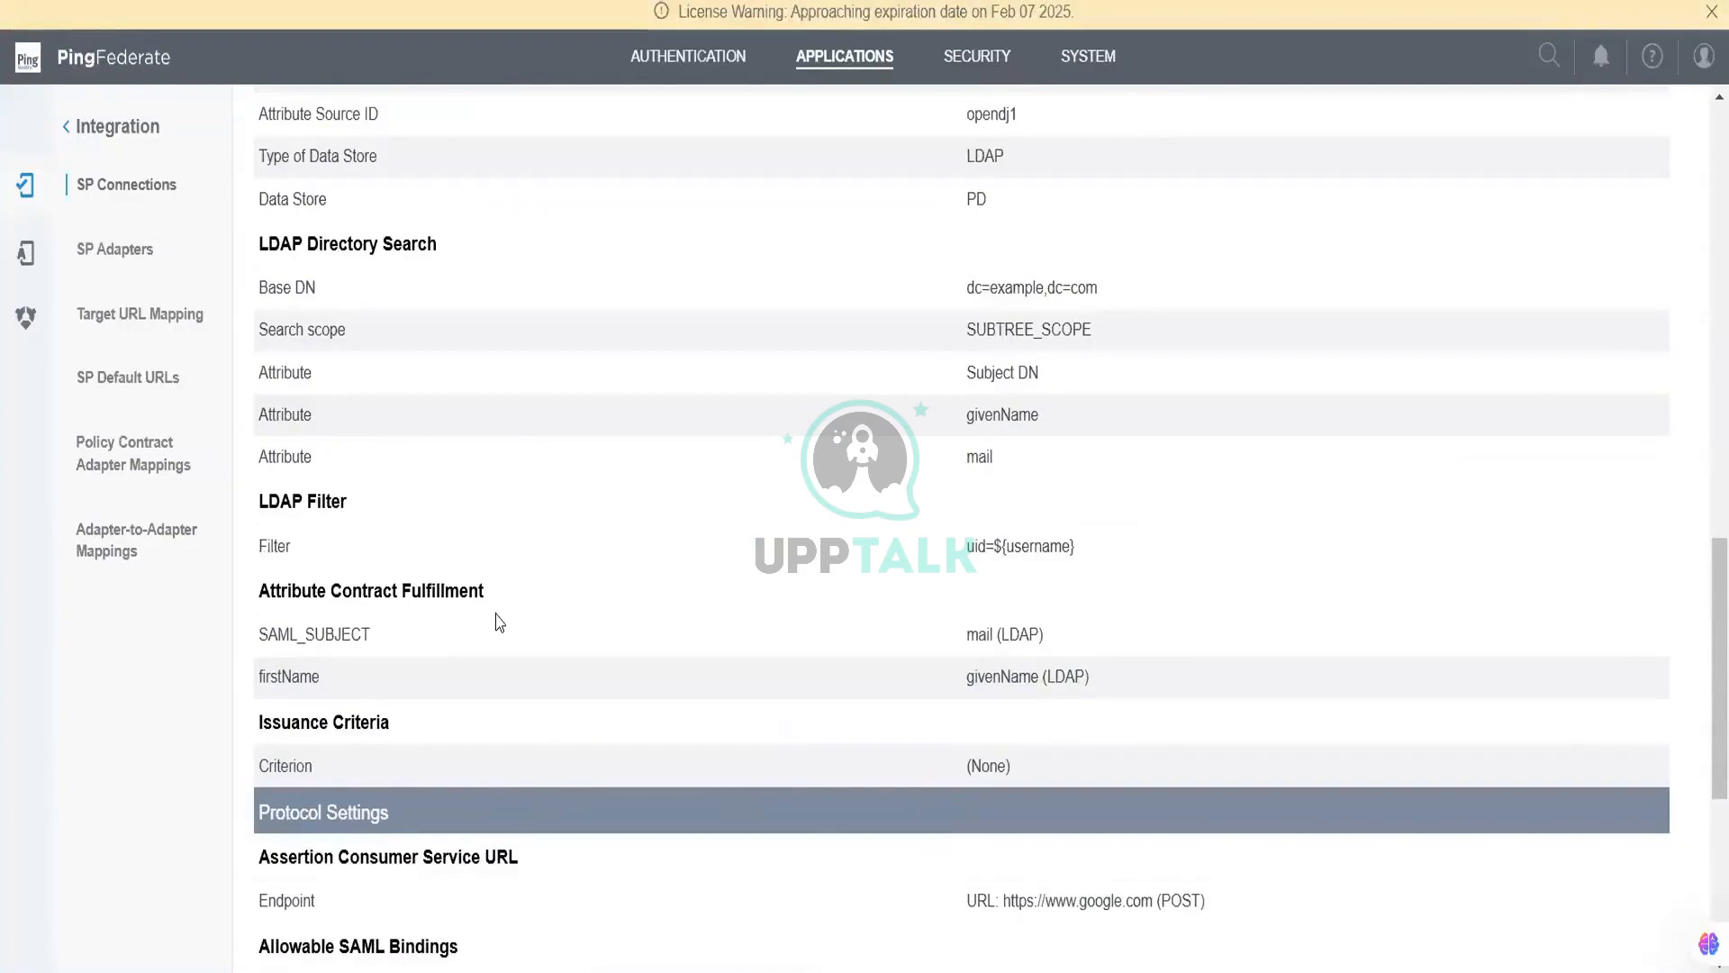
{"action": "scroll", "coordinate": [500, 621], "scroll_direction": "up", "scroll_amount": 3}
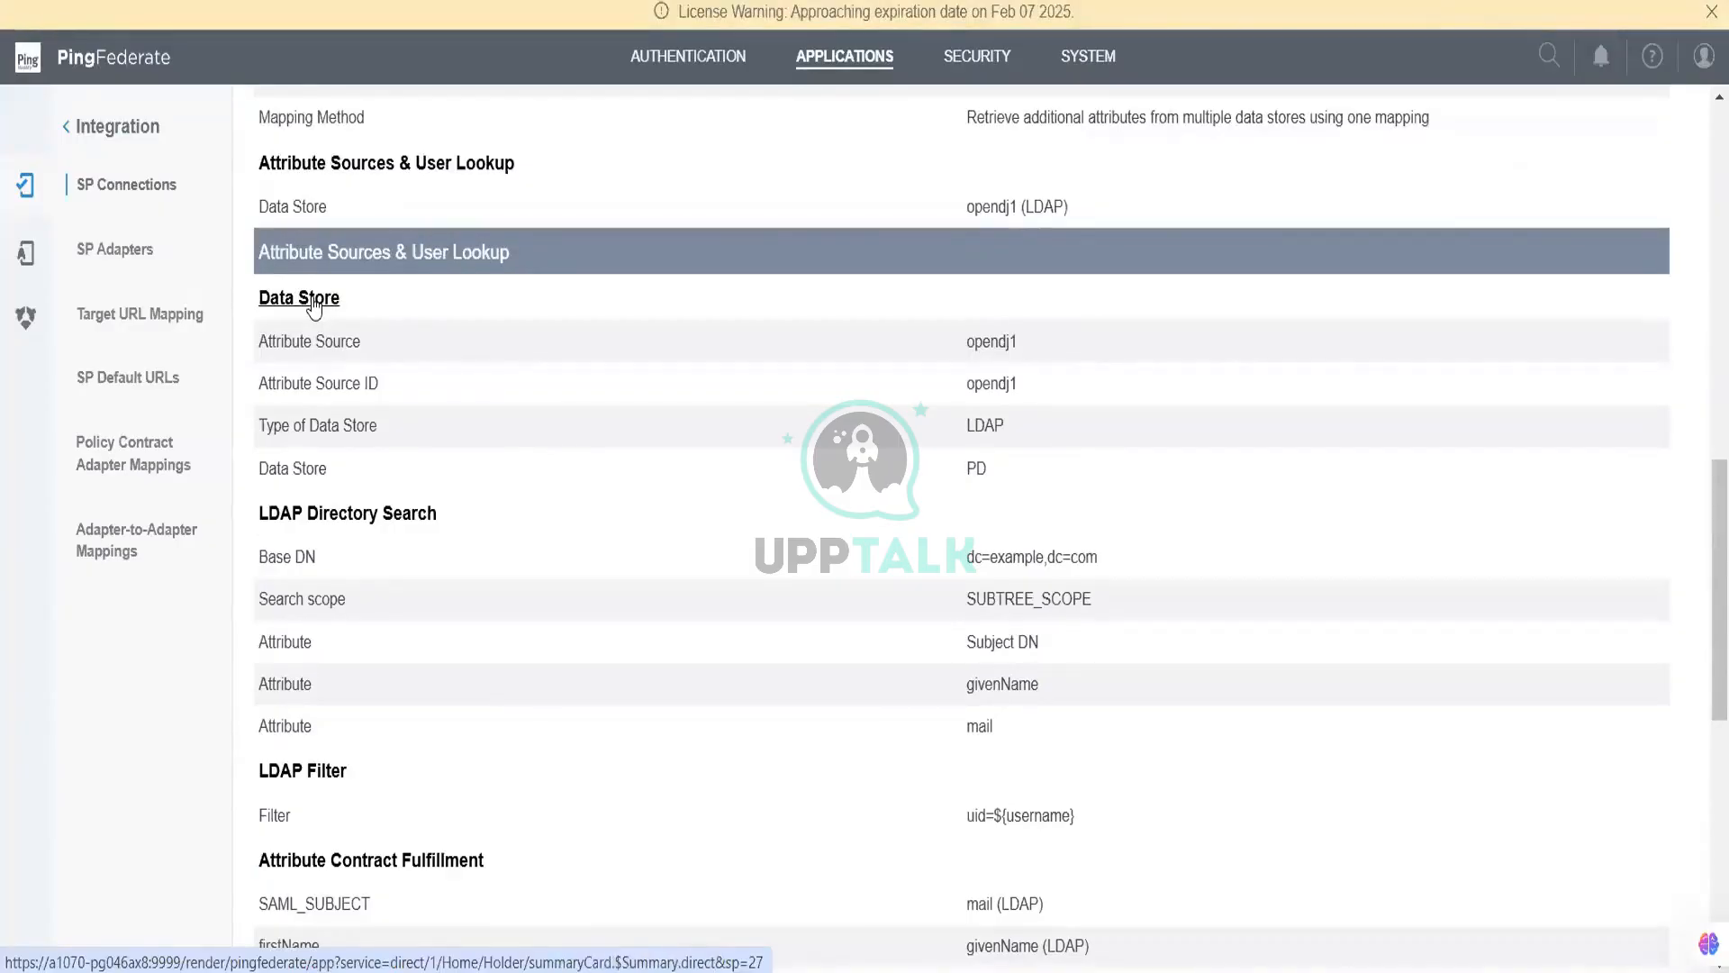
{"action": "scroll", "coordinate": [671, 463], "scroll_direction": "up", "scroll_amount": 5}
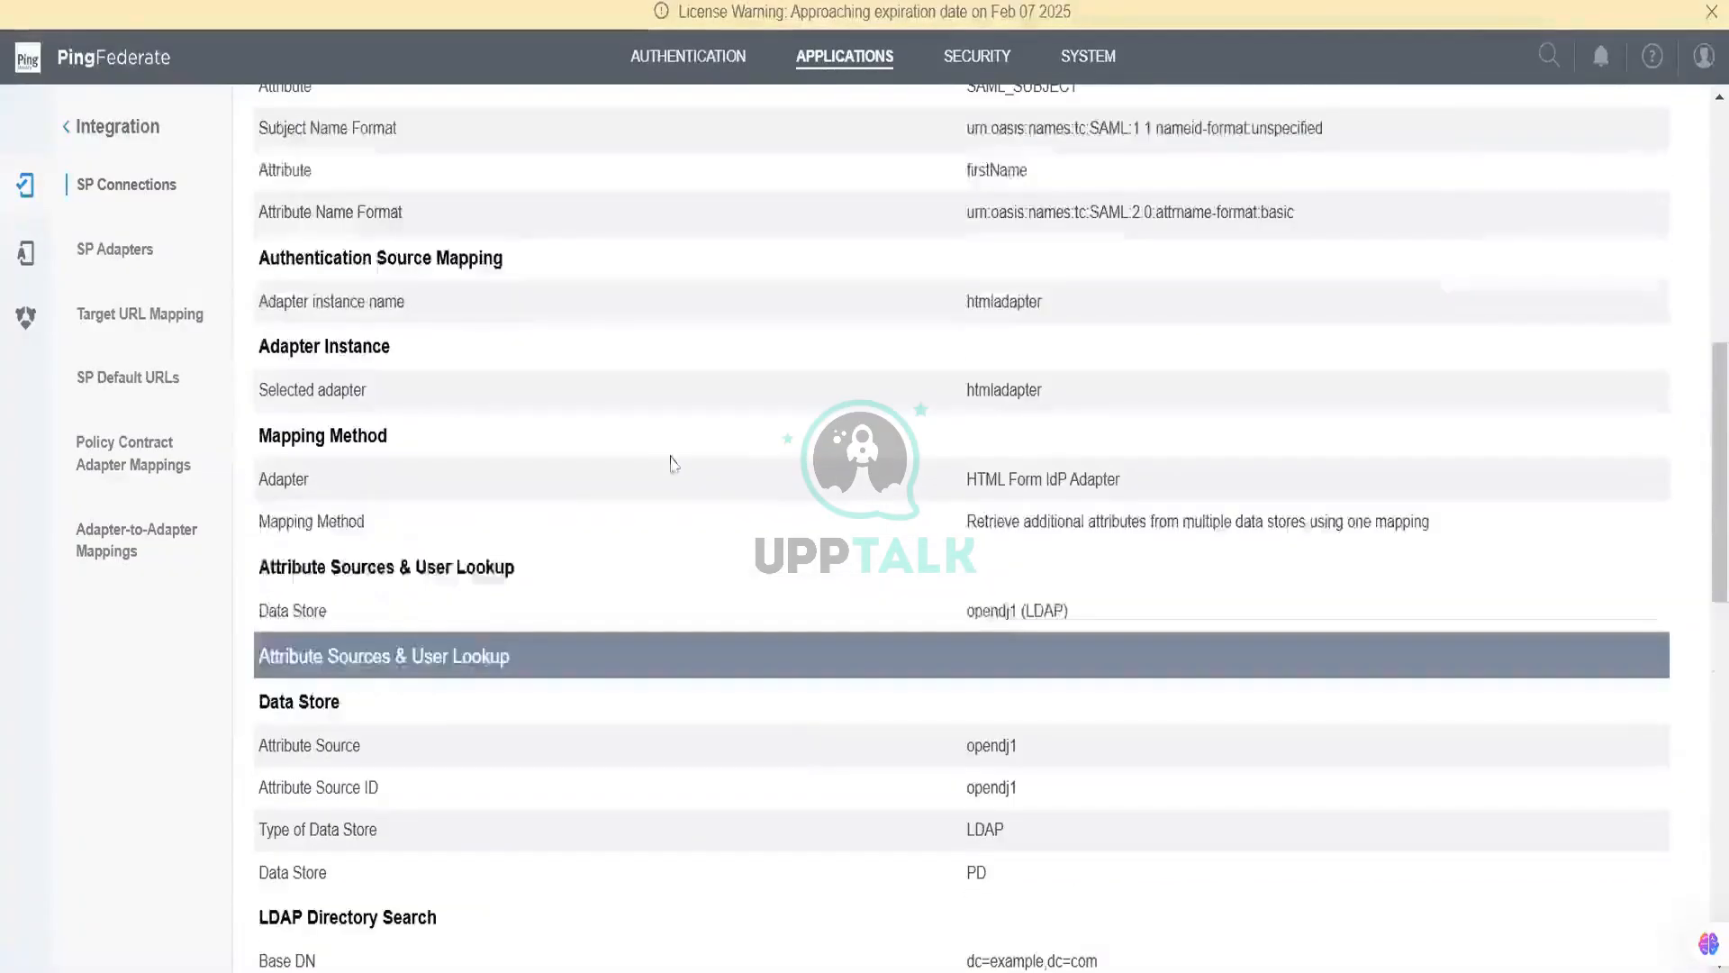
{"action": "scroll", "coordinate": [403, 355], "scroll_direction": "up", "scroll_amount": 1}
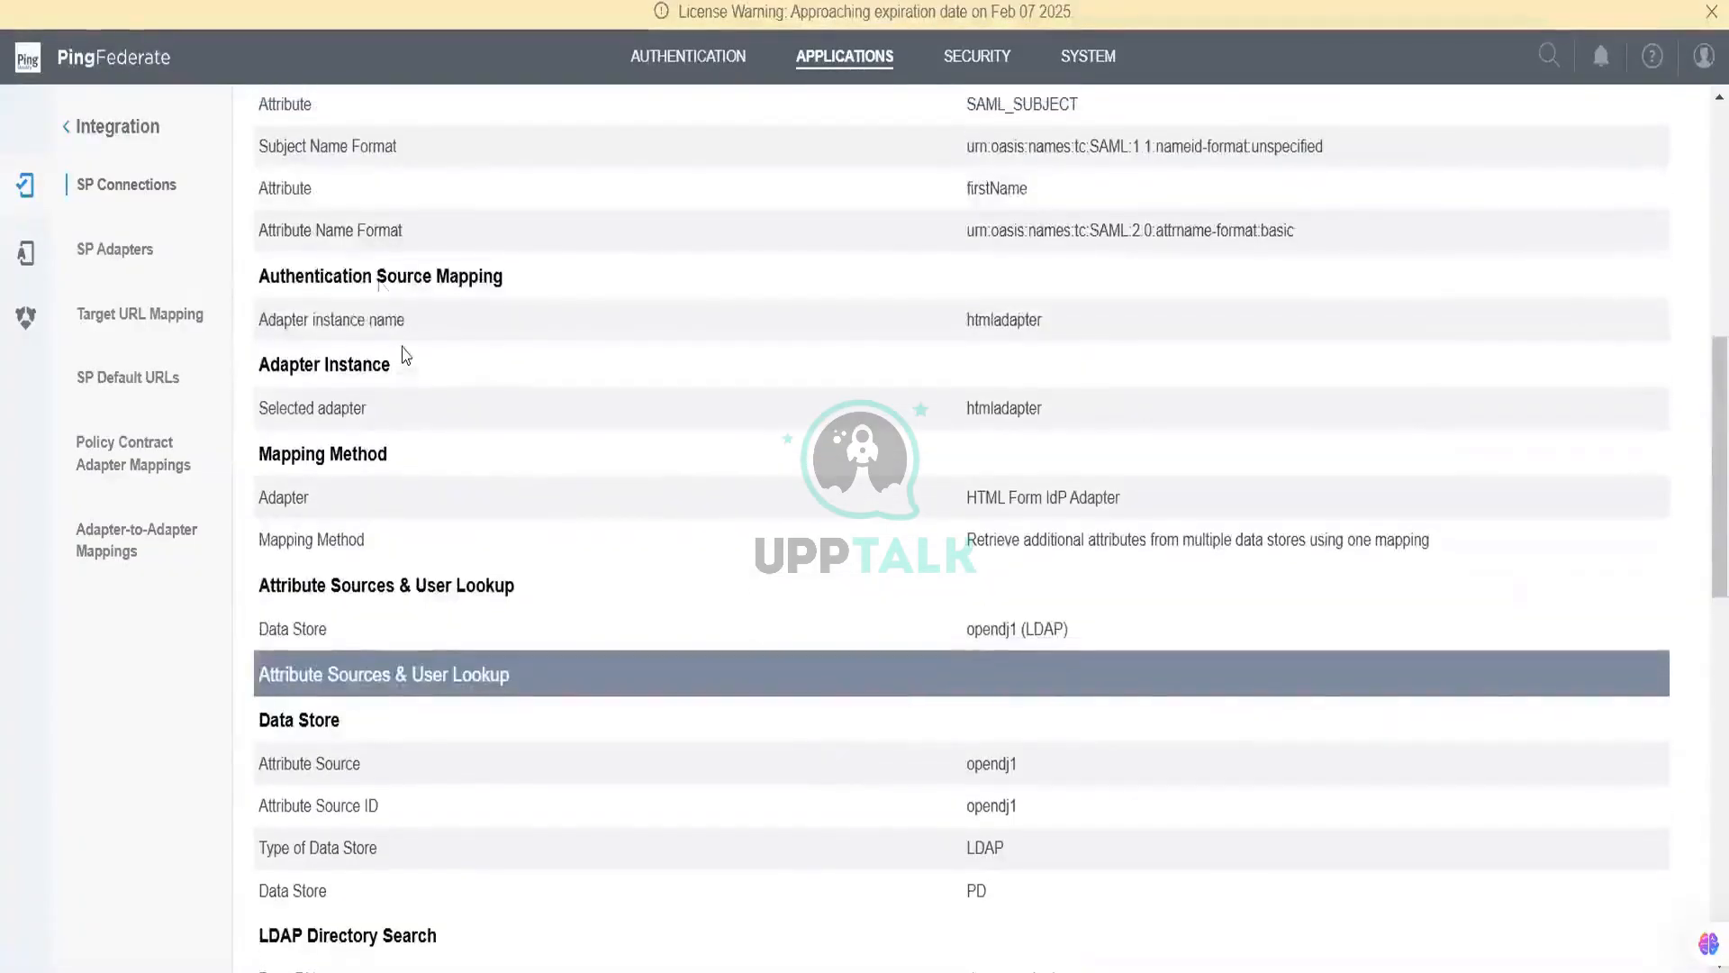
{"action": "scroll", "coordinate": [382, 290], "scroll_direction": "up", "scroll_amount": 3}
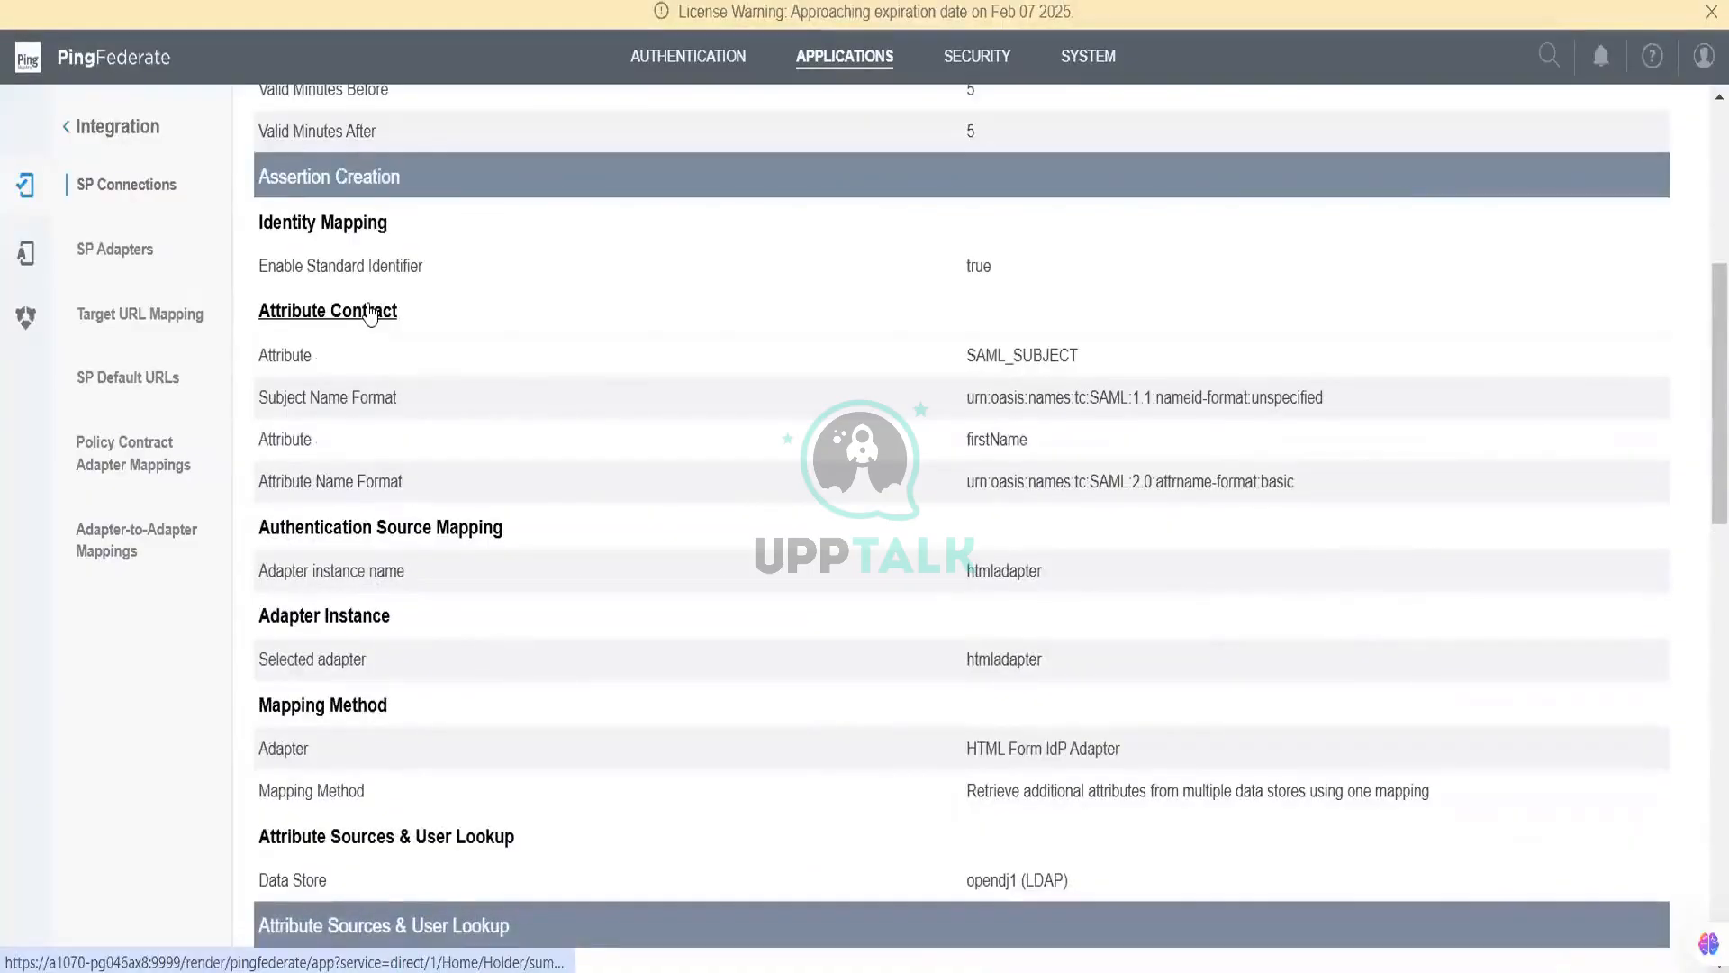
Step: Delete firstName from the attribute contract so only SAML_SUBJECT remains, then continue to Authentication Source Mapping
{"action": "left_click", "coordinate": [369, 310]}
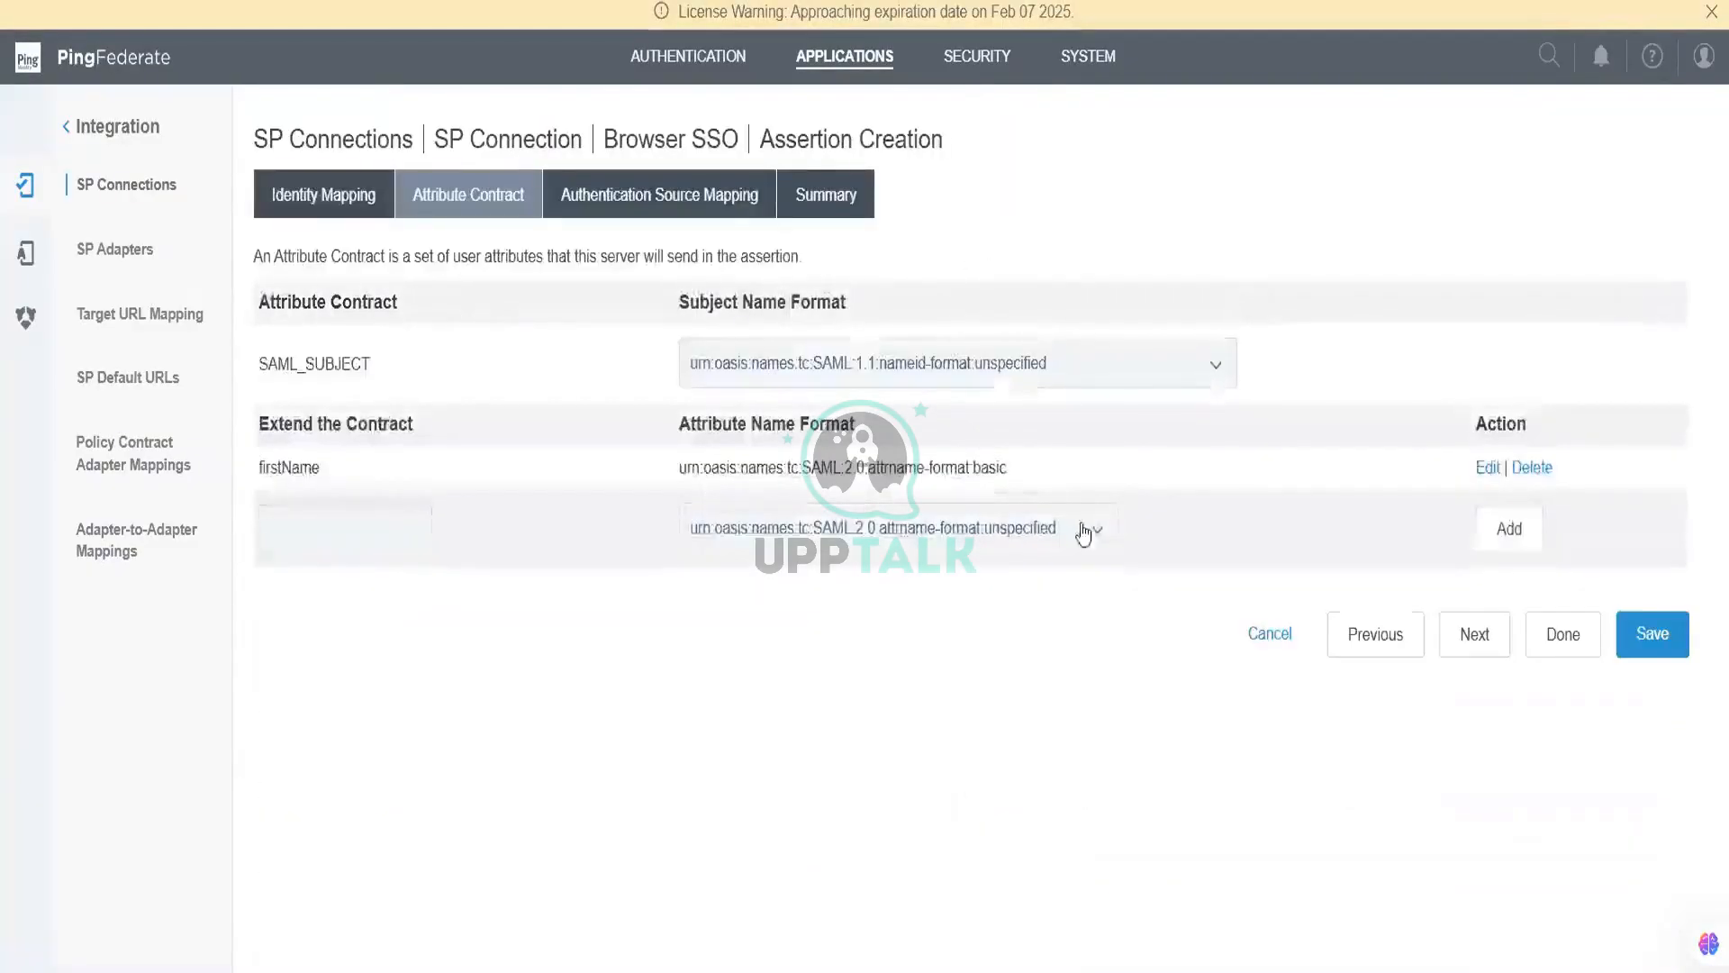
{"action": "left_click", "coordinate": [1547, 469]}
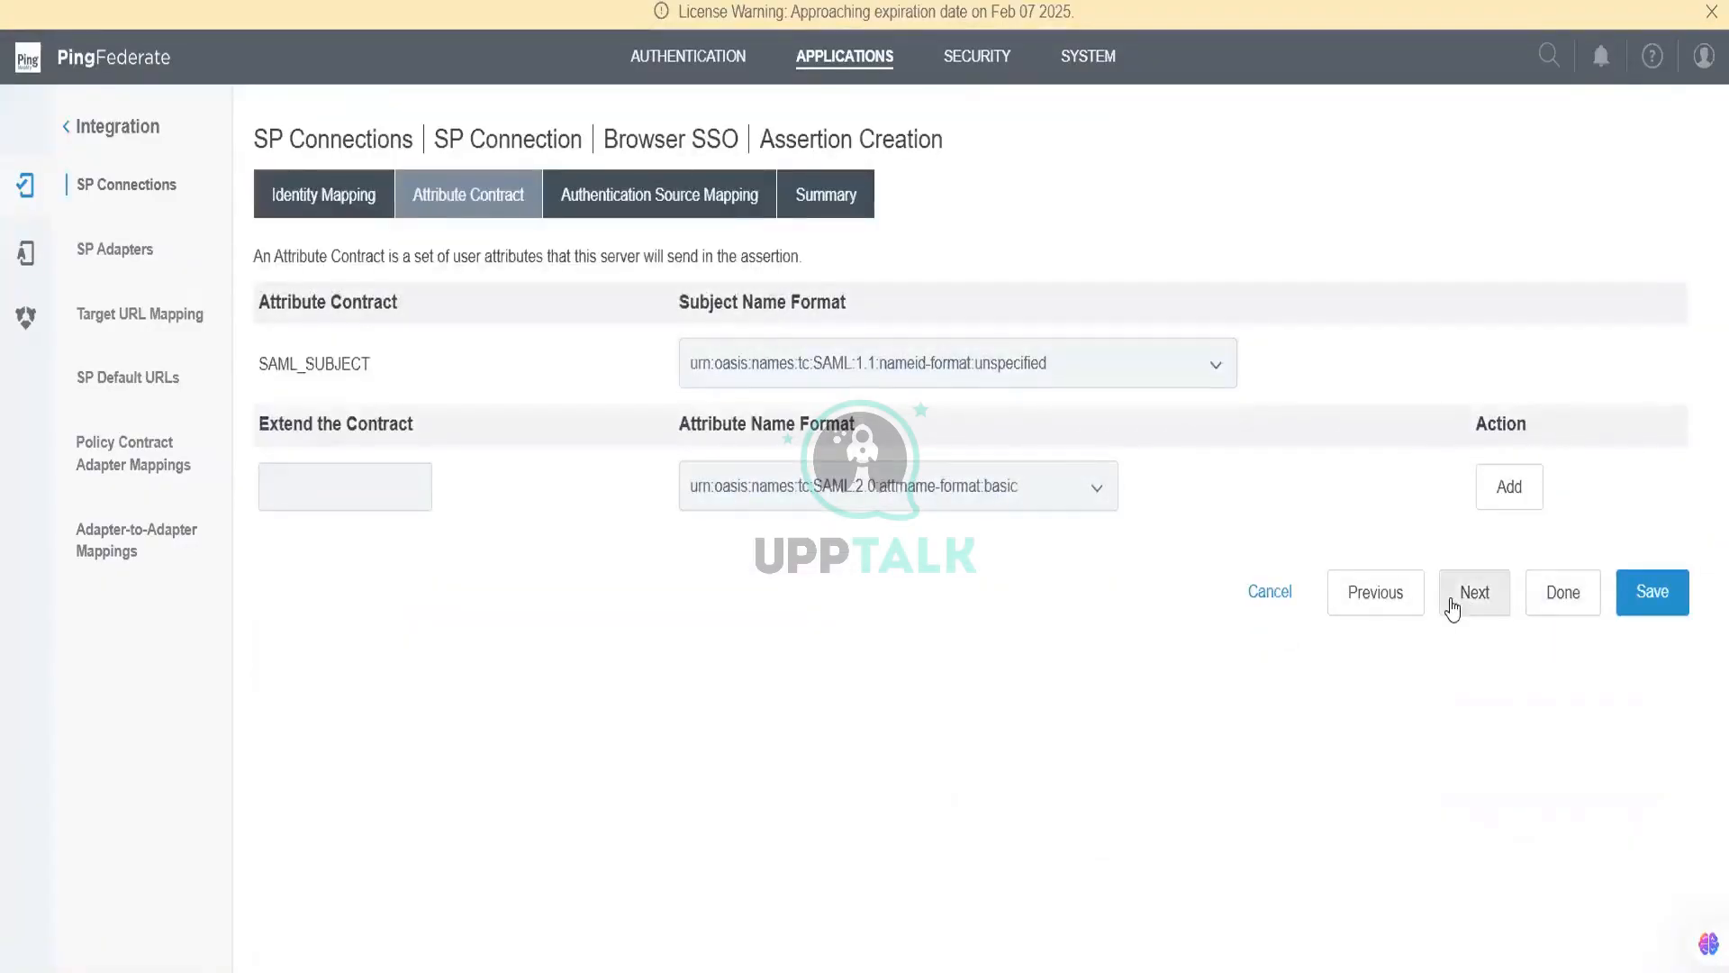
{"action": "left_click", "coordinate": [1453, 610]}
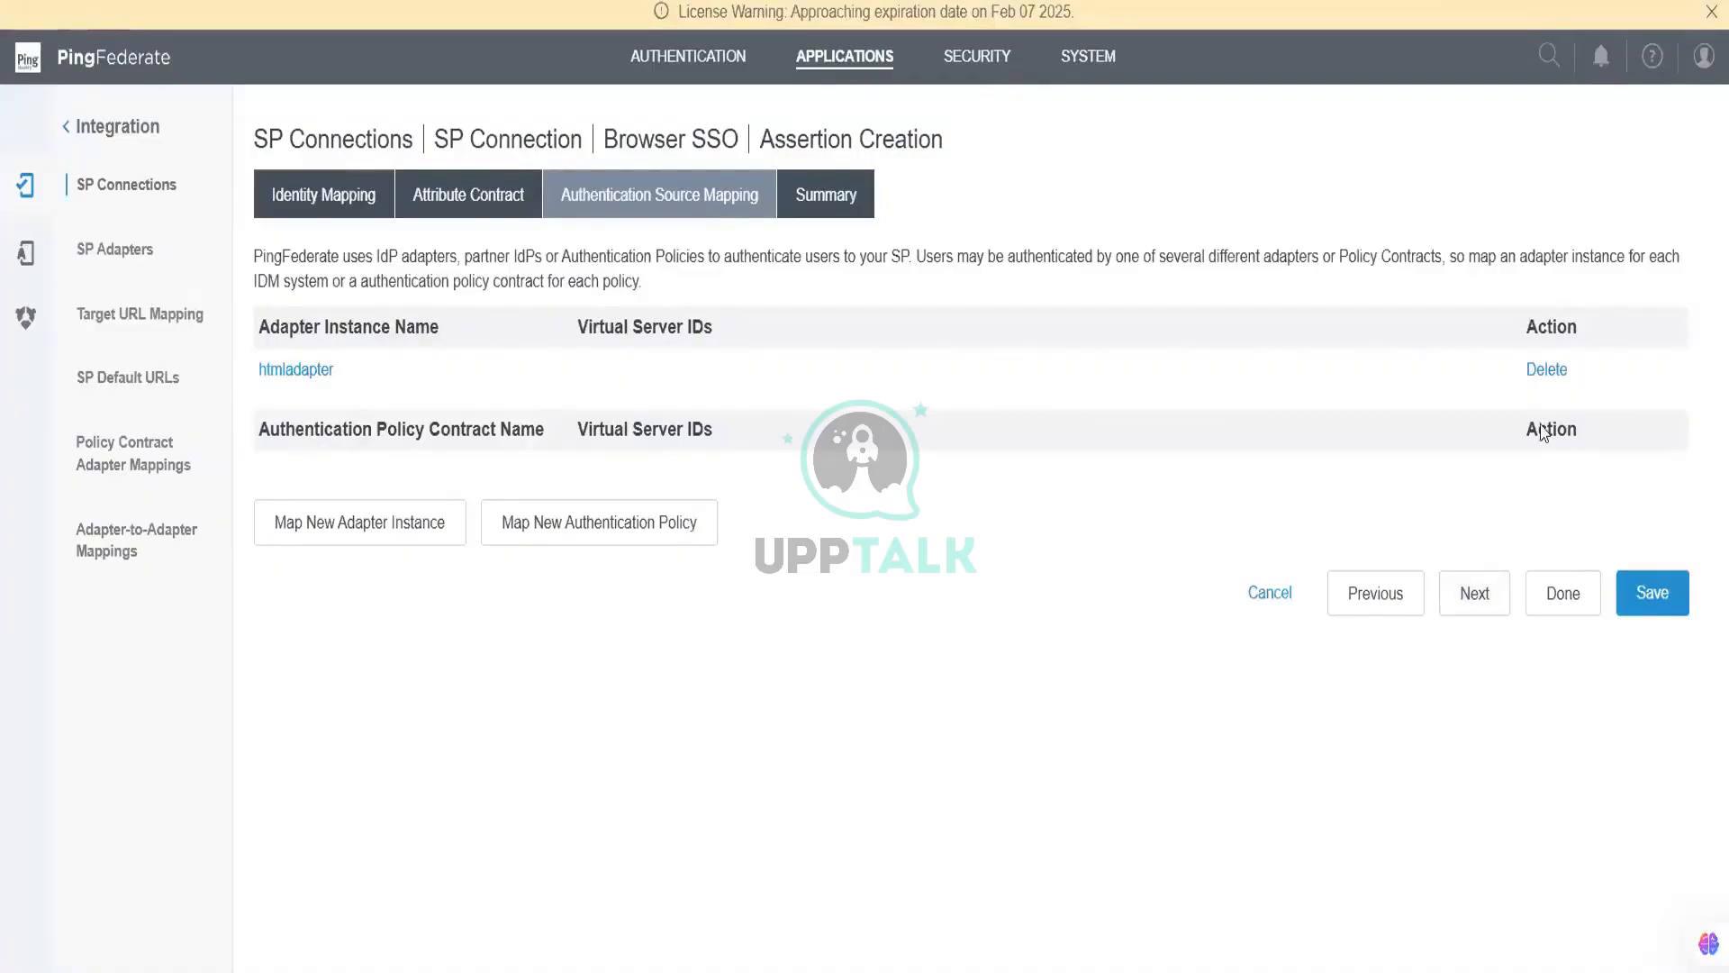
Step: Inspect the htmladapter mapping's SAML_SUBJECT fulfilment, cancel, and mark htmladapter for deletion
{"action": "left_click", "coordinate": [307, 369]}
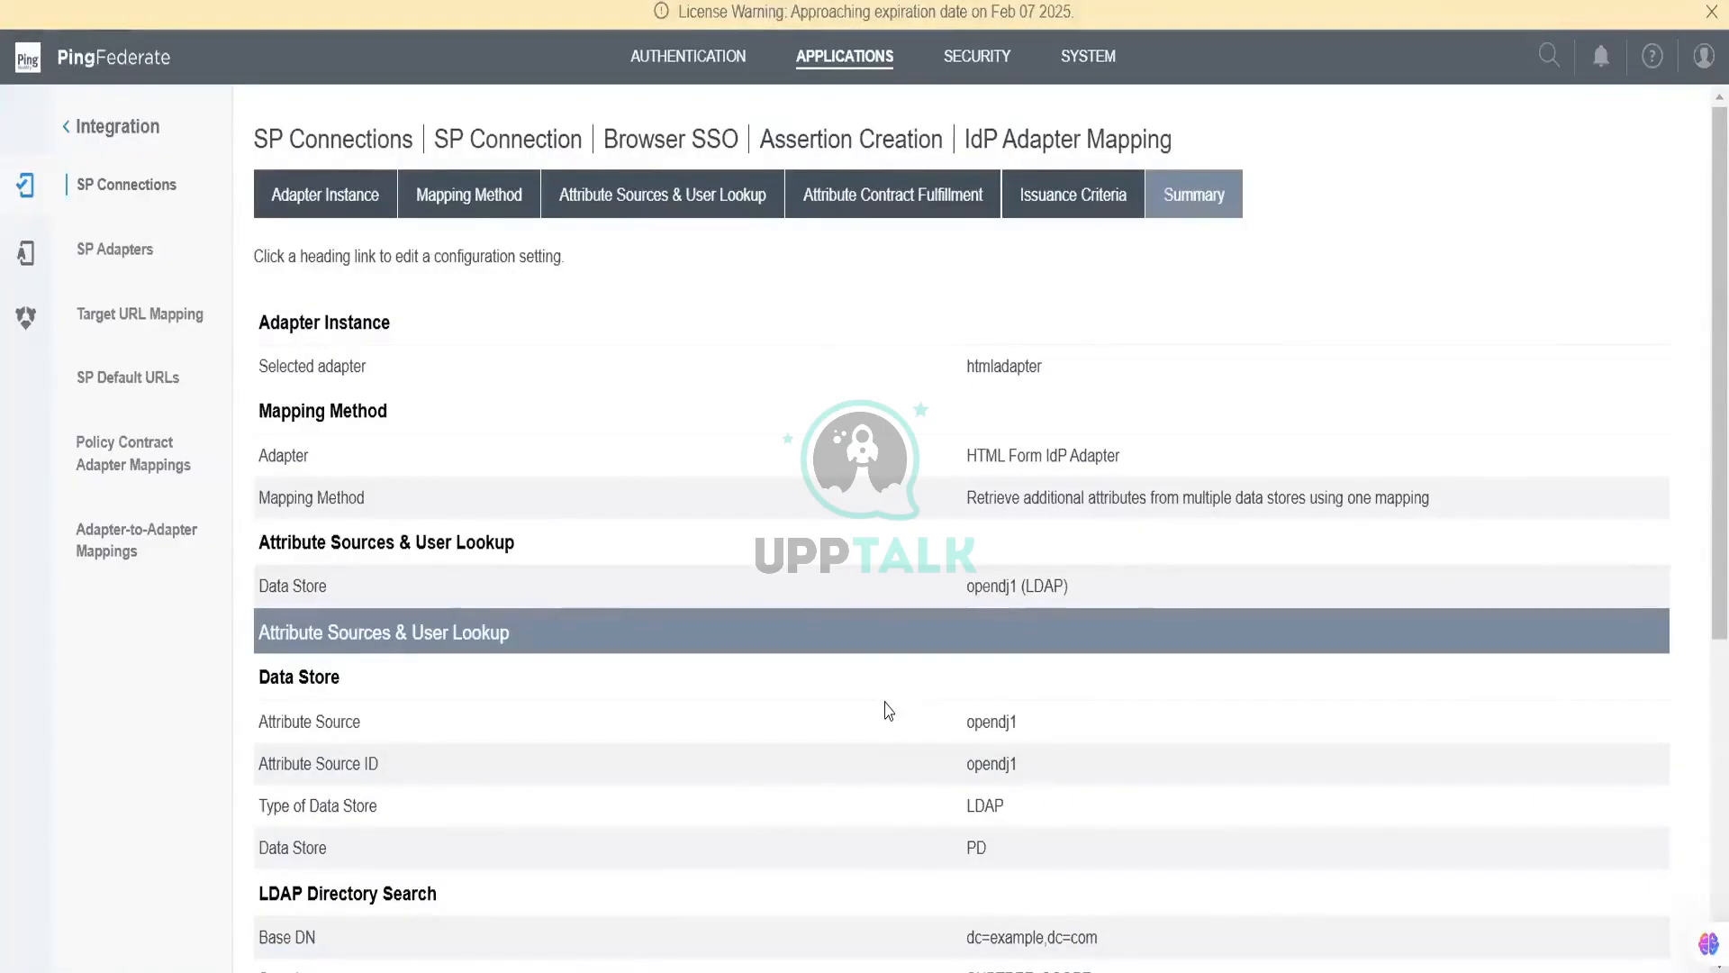
{"action": "scroll", "coordinate": [953, 683], "scroll_direction": "down", "scroll_amount": 6}
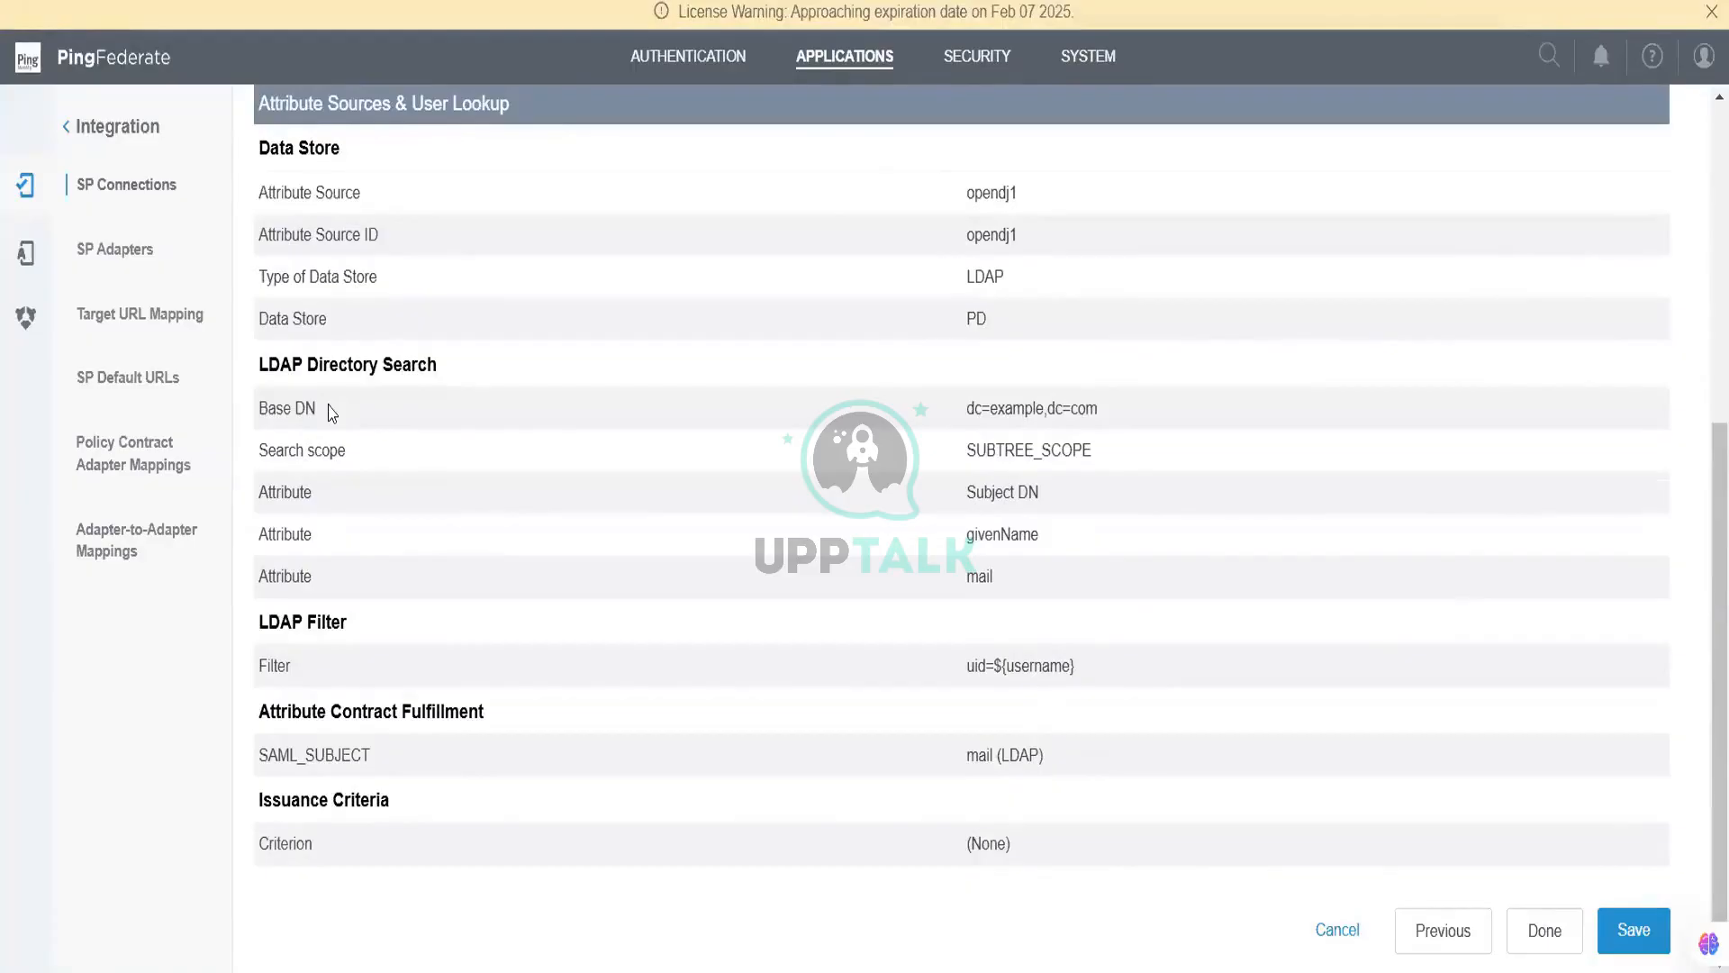
{"action": "left_click", "coordinate": [430, 711]}
{"action": "left_click", "coordinate": [1032, 364]}
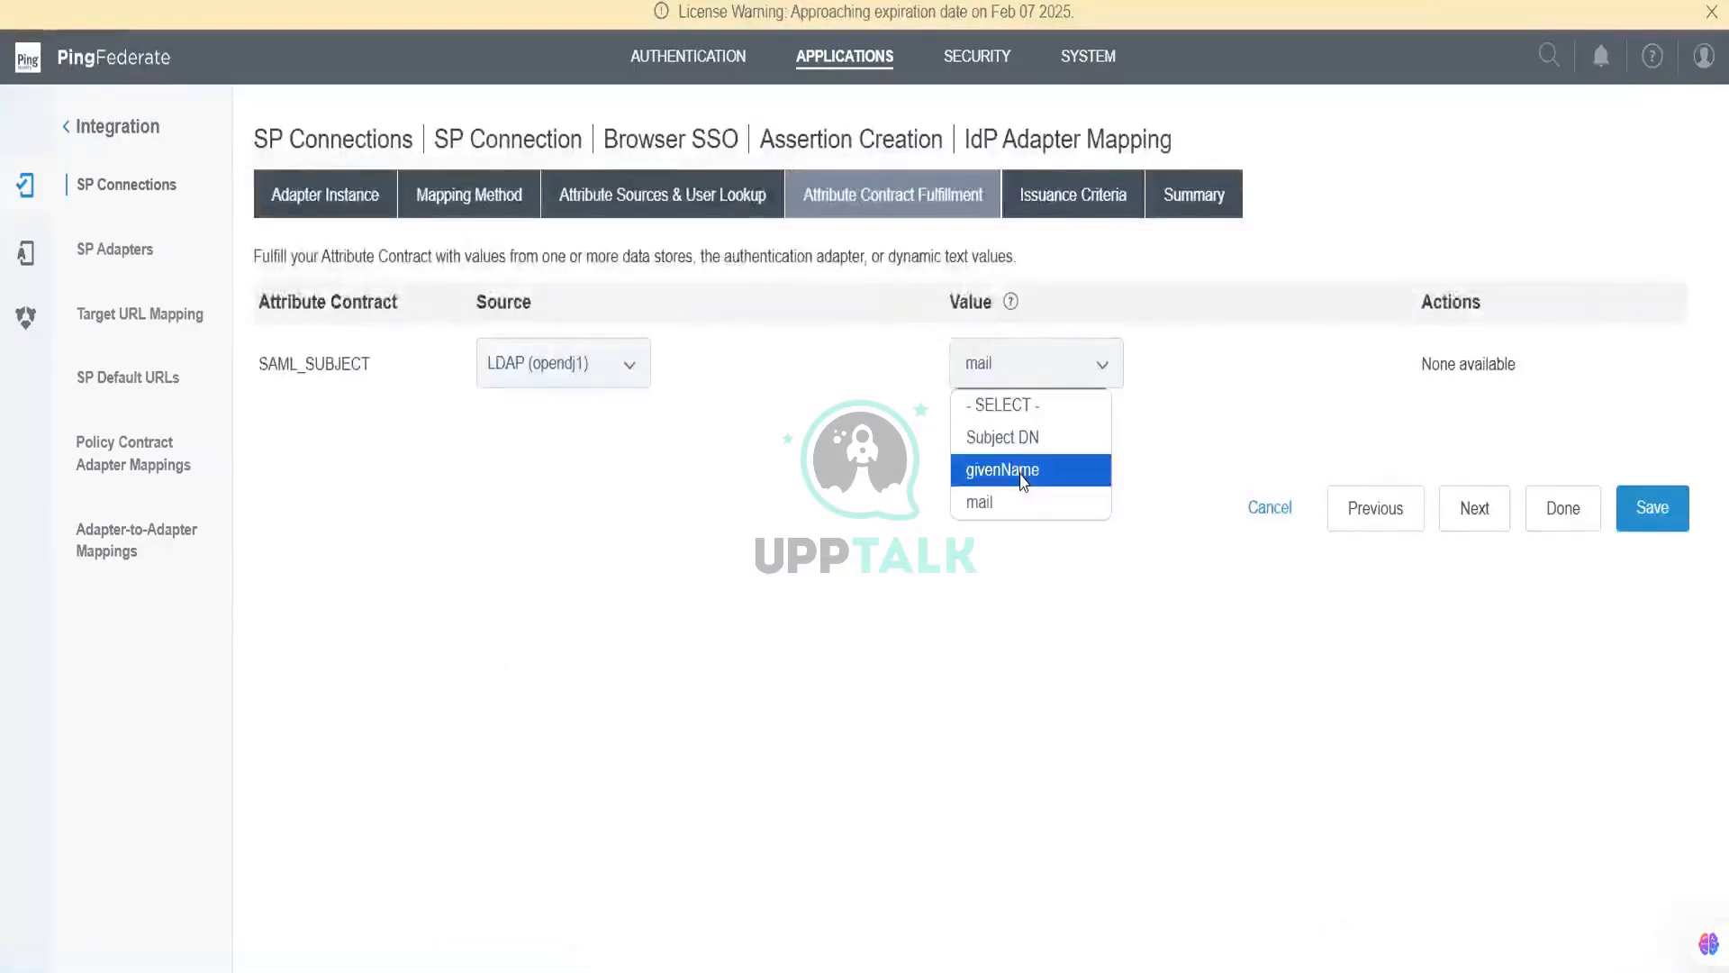
{"action": "left_click", "coordinate": [579, 374]}
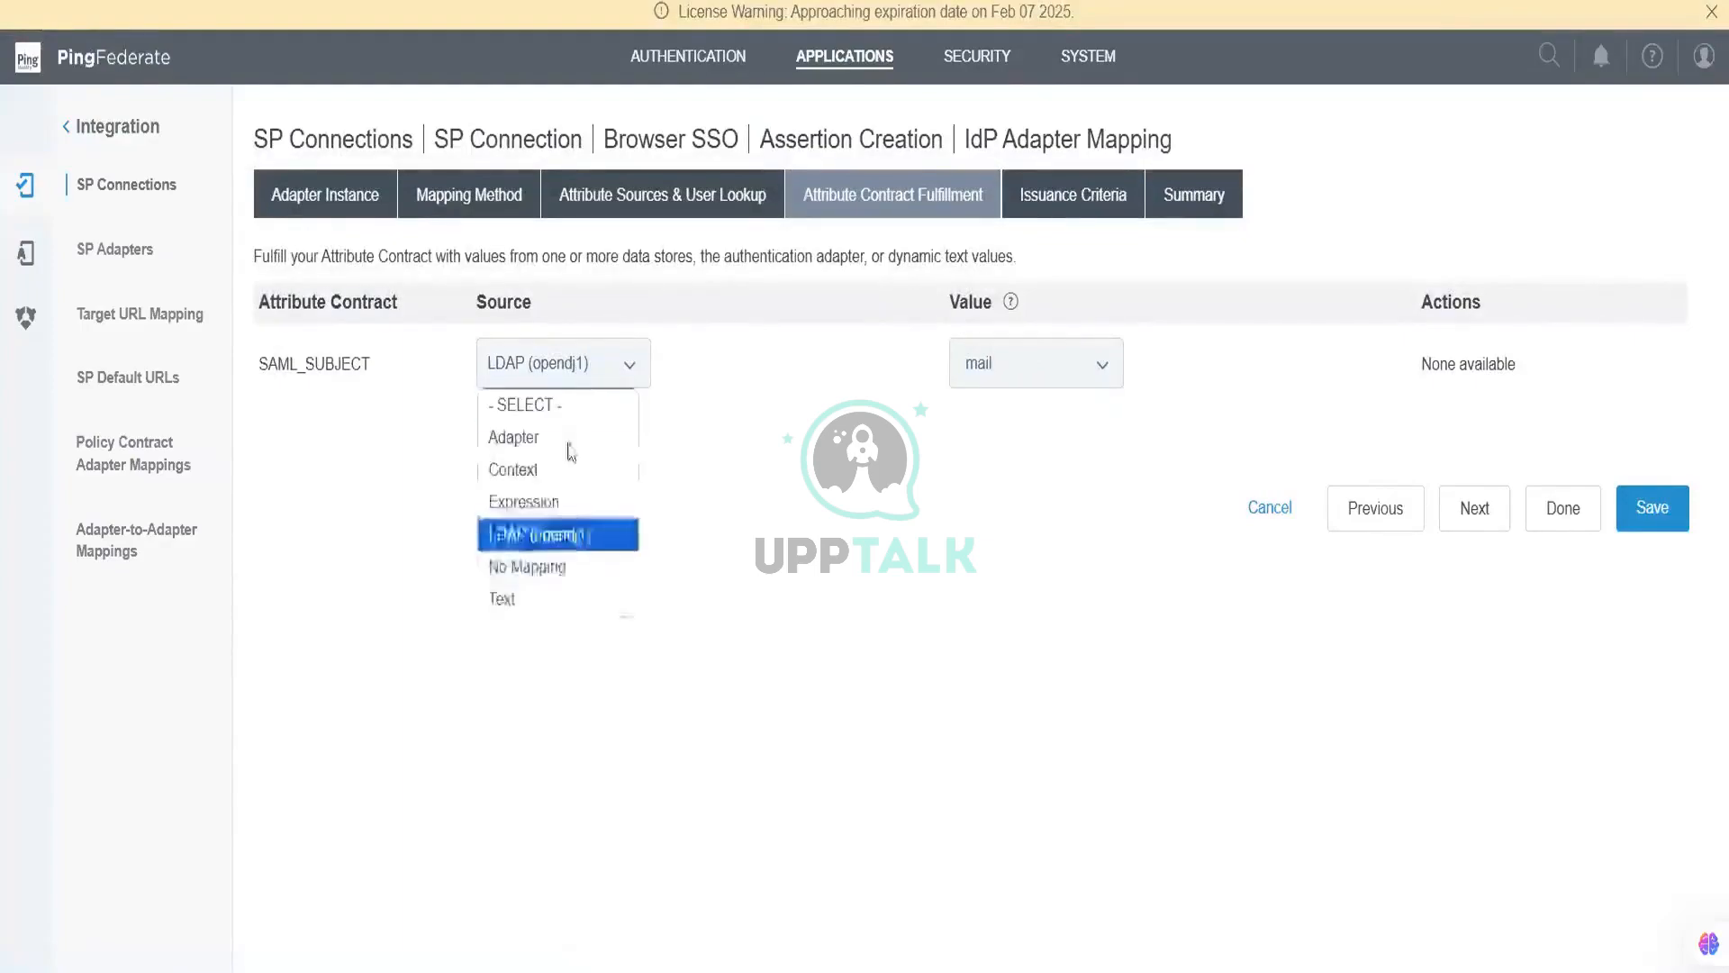
{"action": "left_click", "coordinate": [512, 436]}
{"action": "left_click", "coordinate": [1031, 378]}
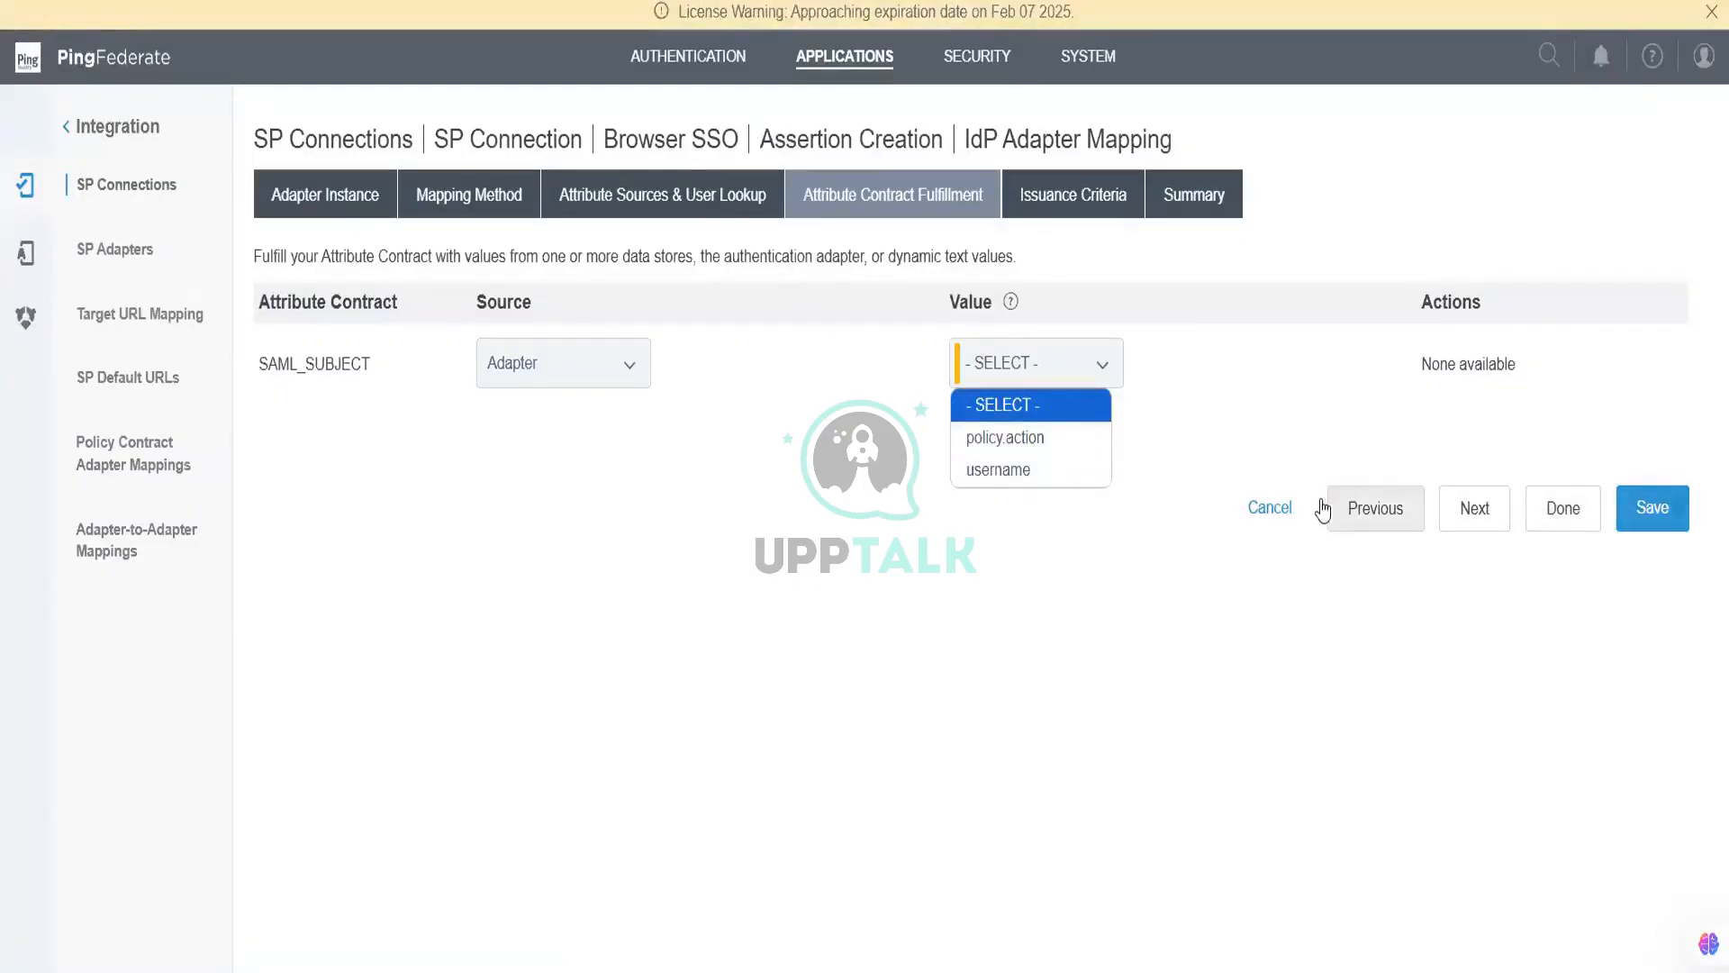
{"action": "left_click", "coordinate": [1283, 506]}
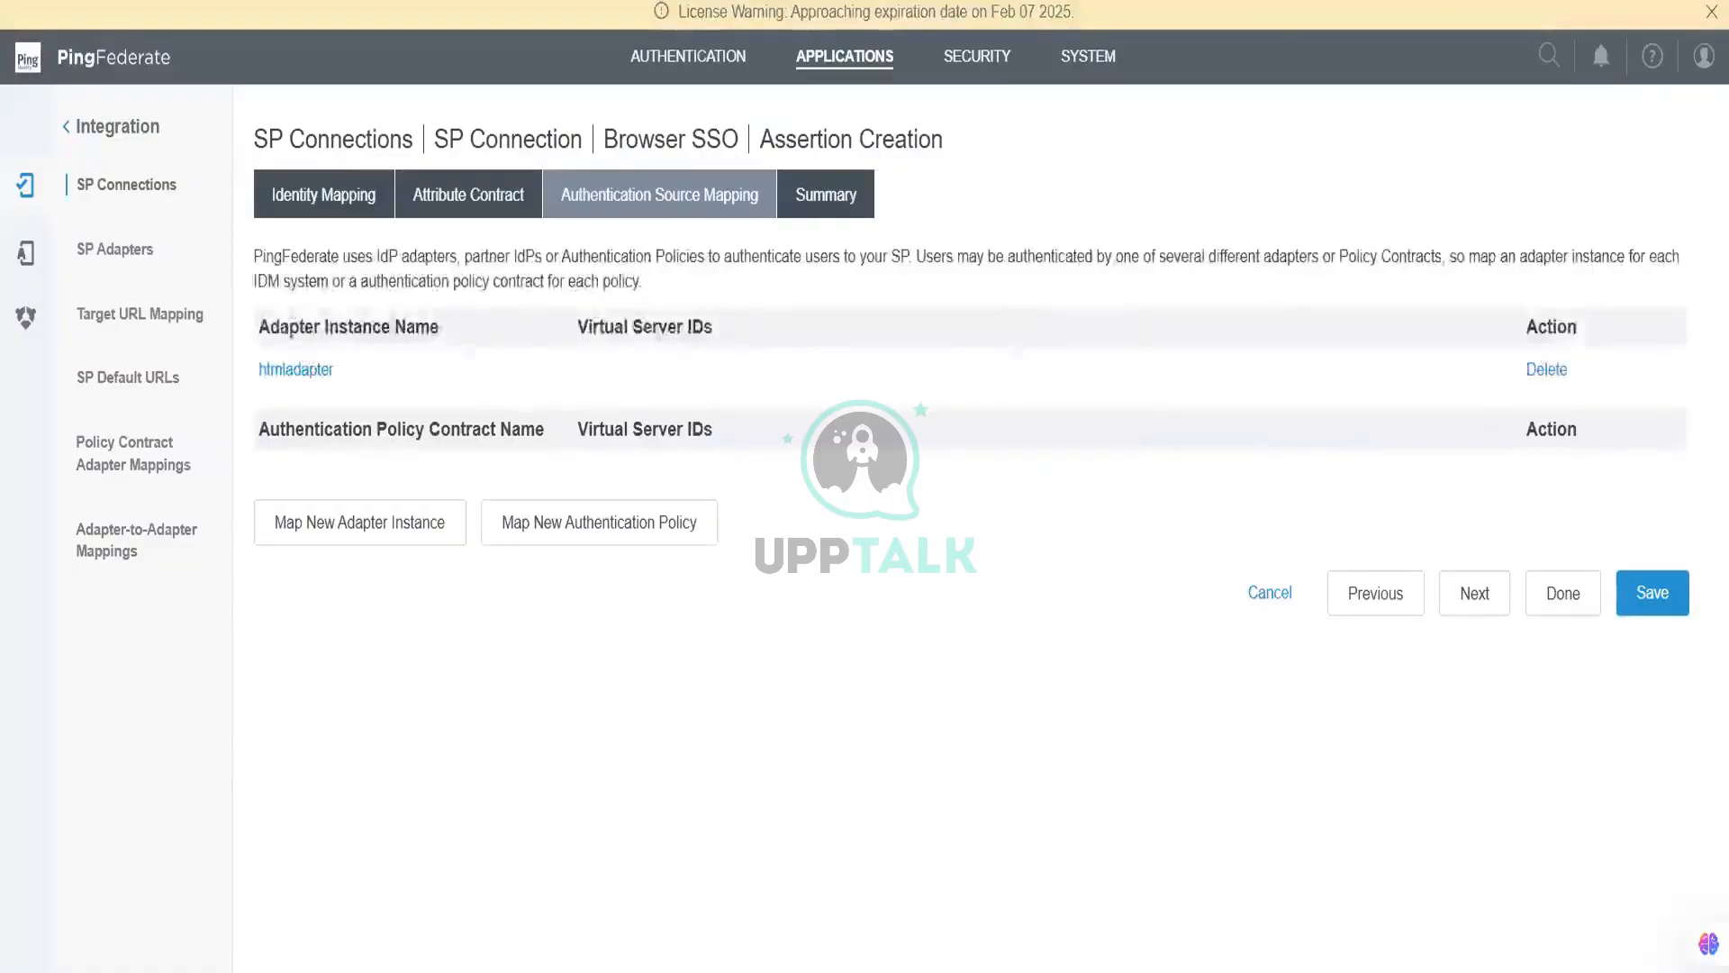
{"action": "left_click", "coordinate": [1548, 370]}
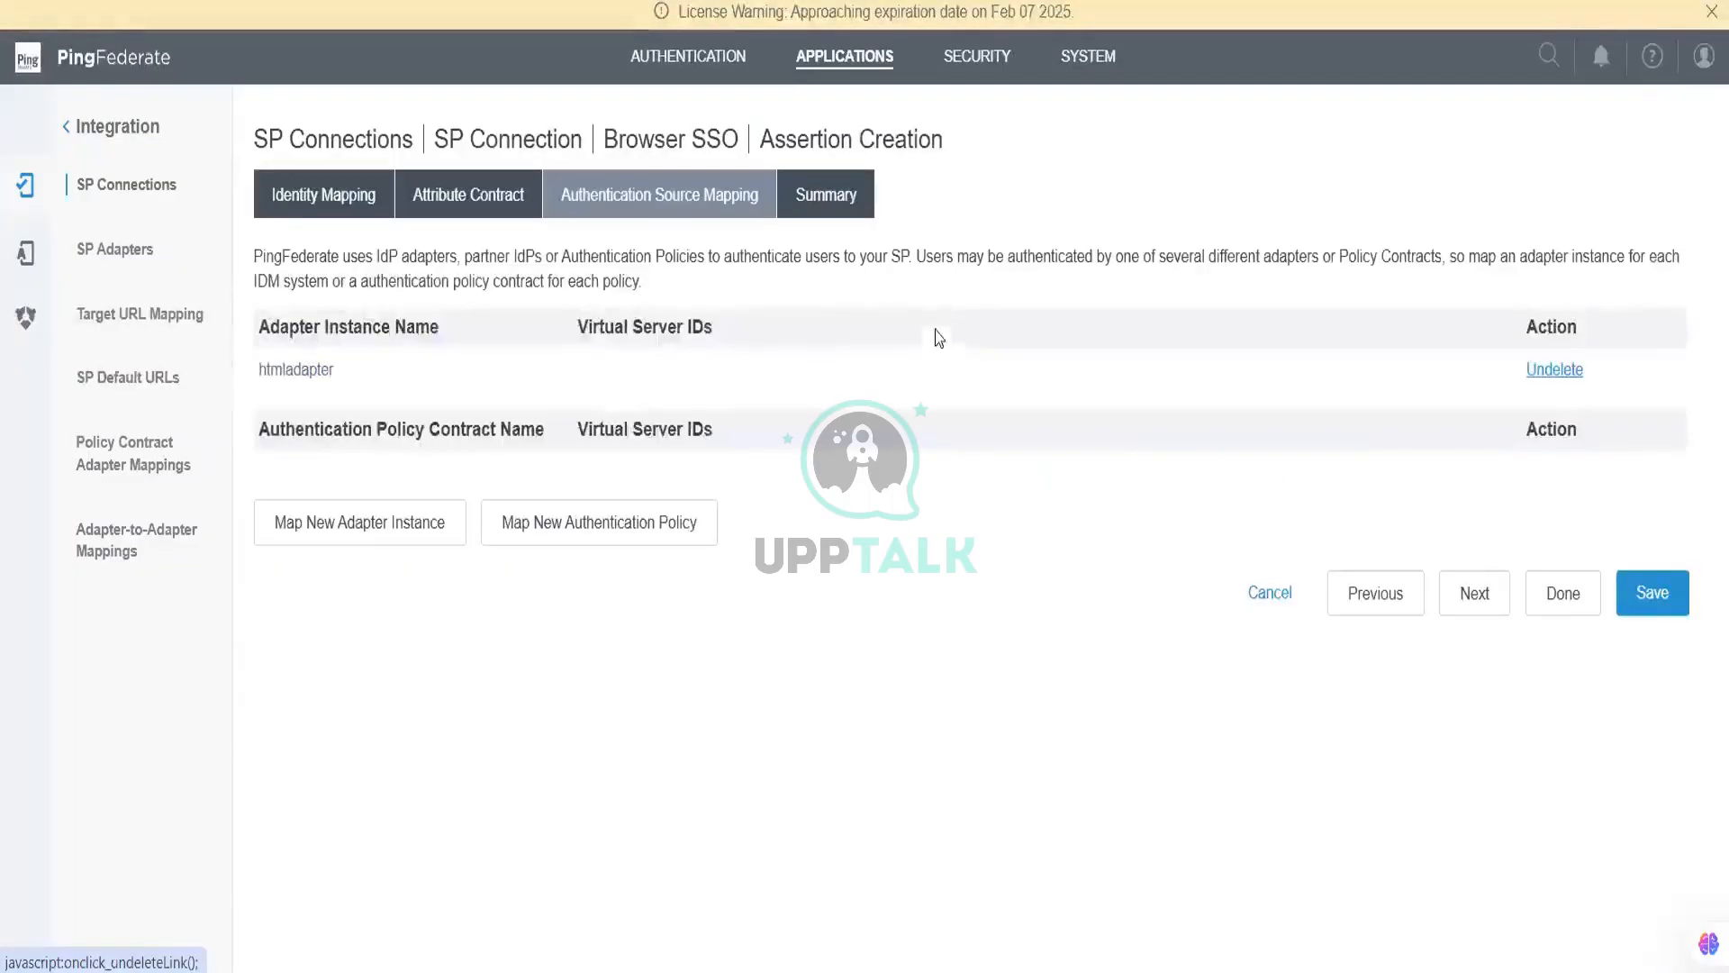
Step: Map a new htmlform adapter instance using adapter-only values
{"action": "left_click", "coordinate": [368, 545]}
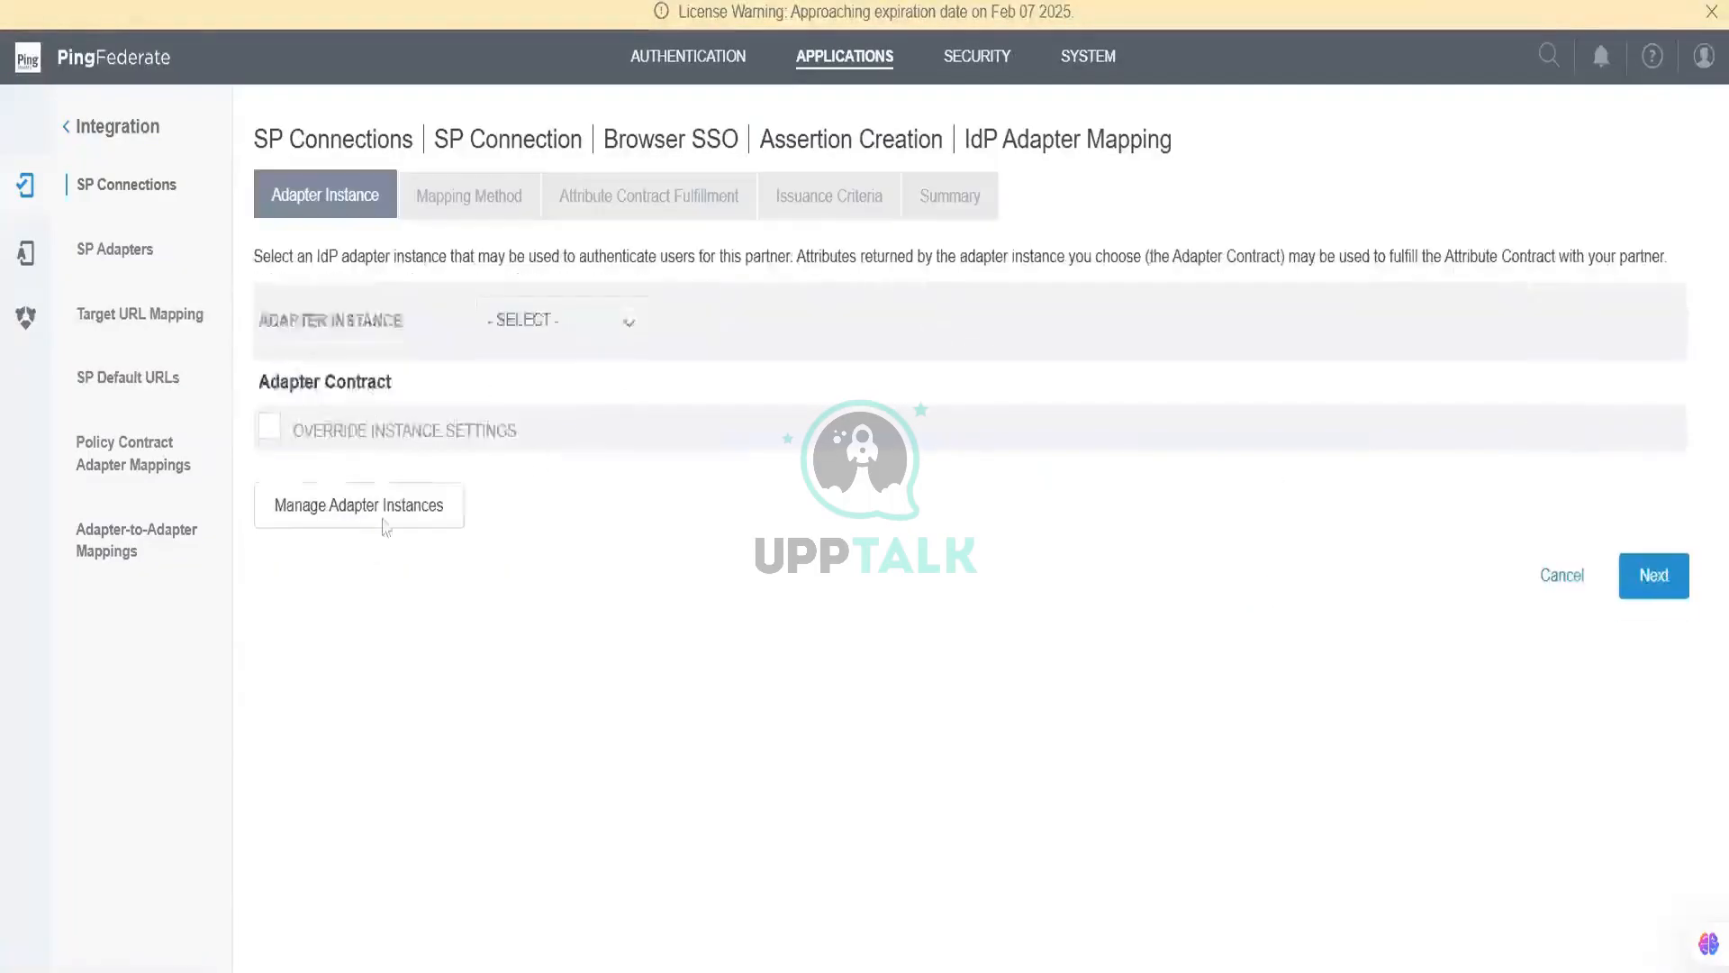
{"action": "left_click", "coordinate": [555, 335]}
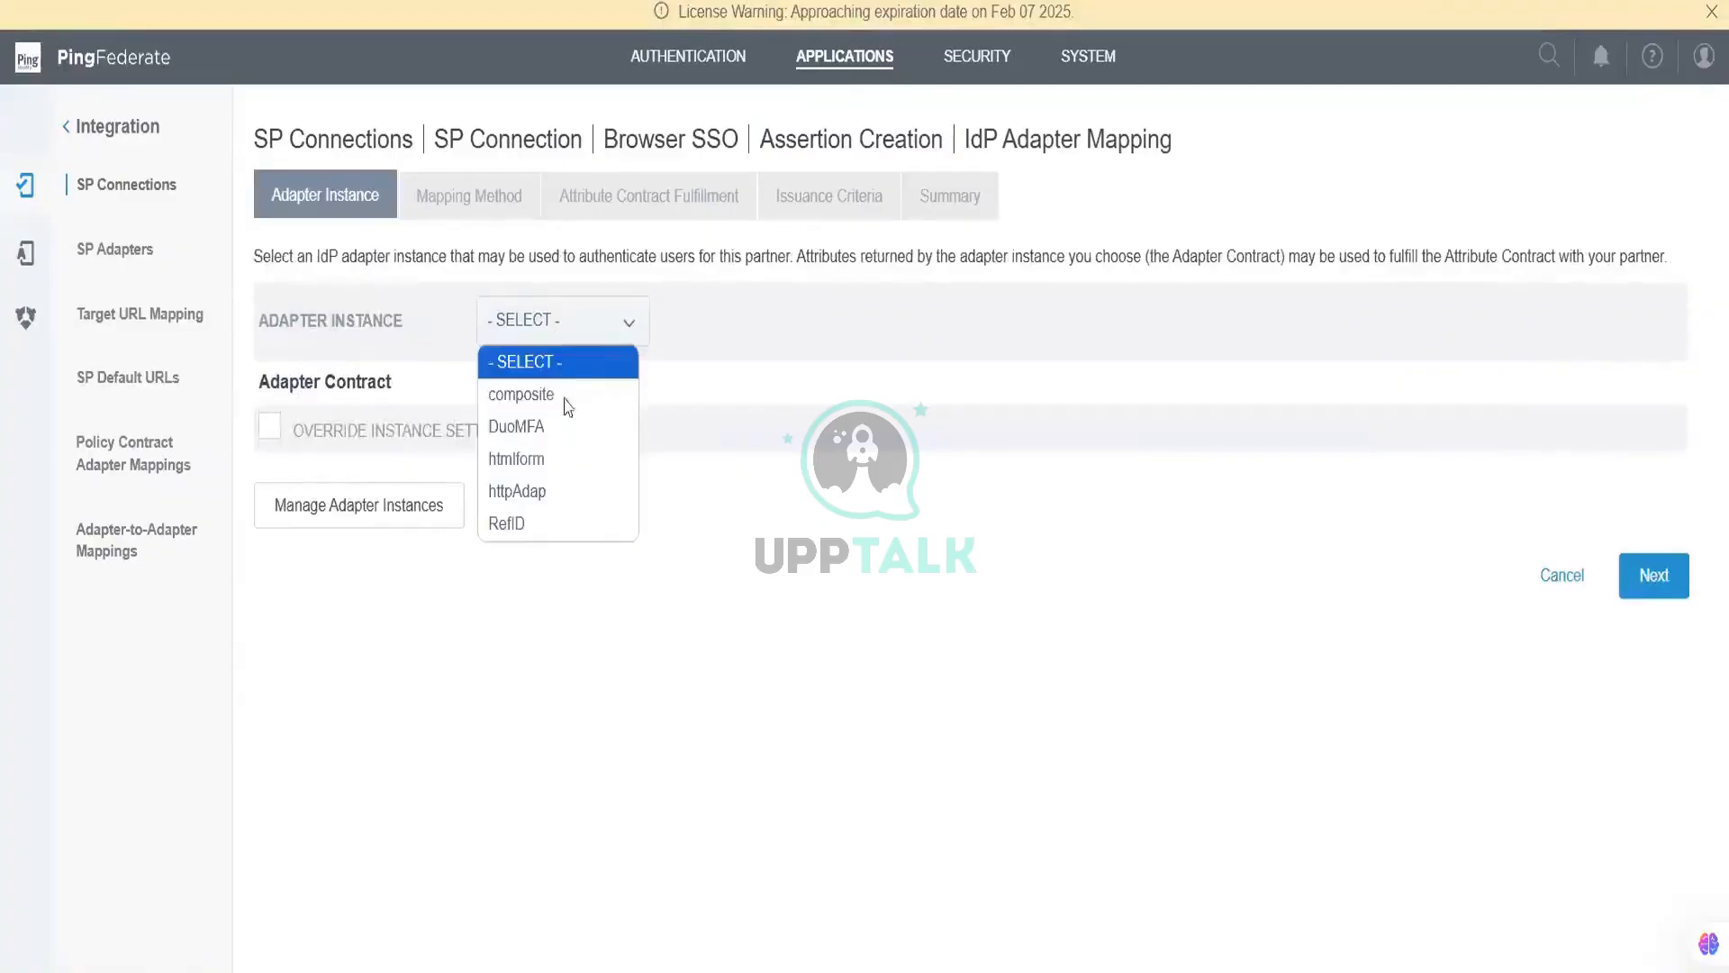
{"action": "left_click", "coordinate": [571, 467]}
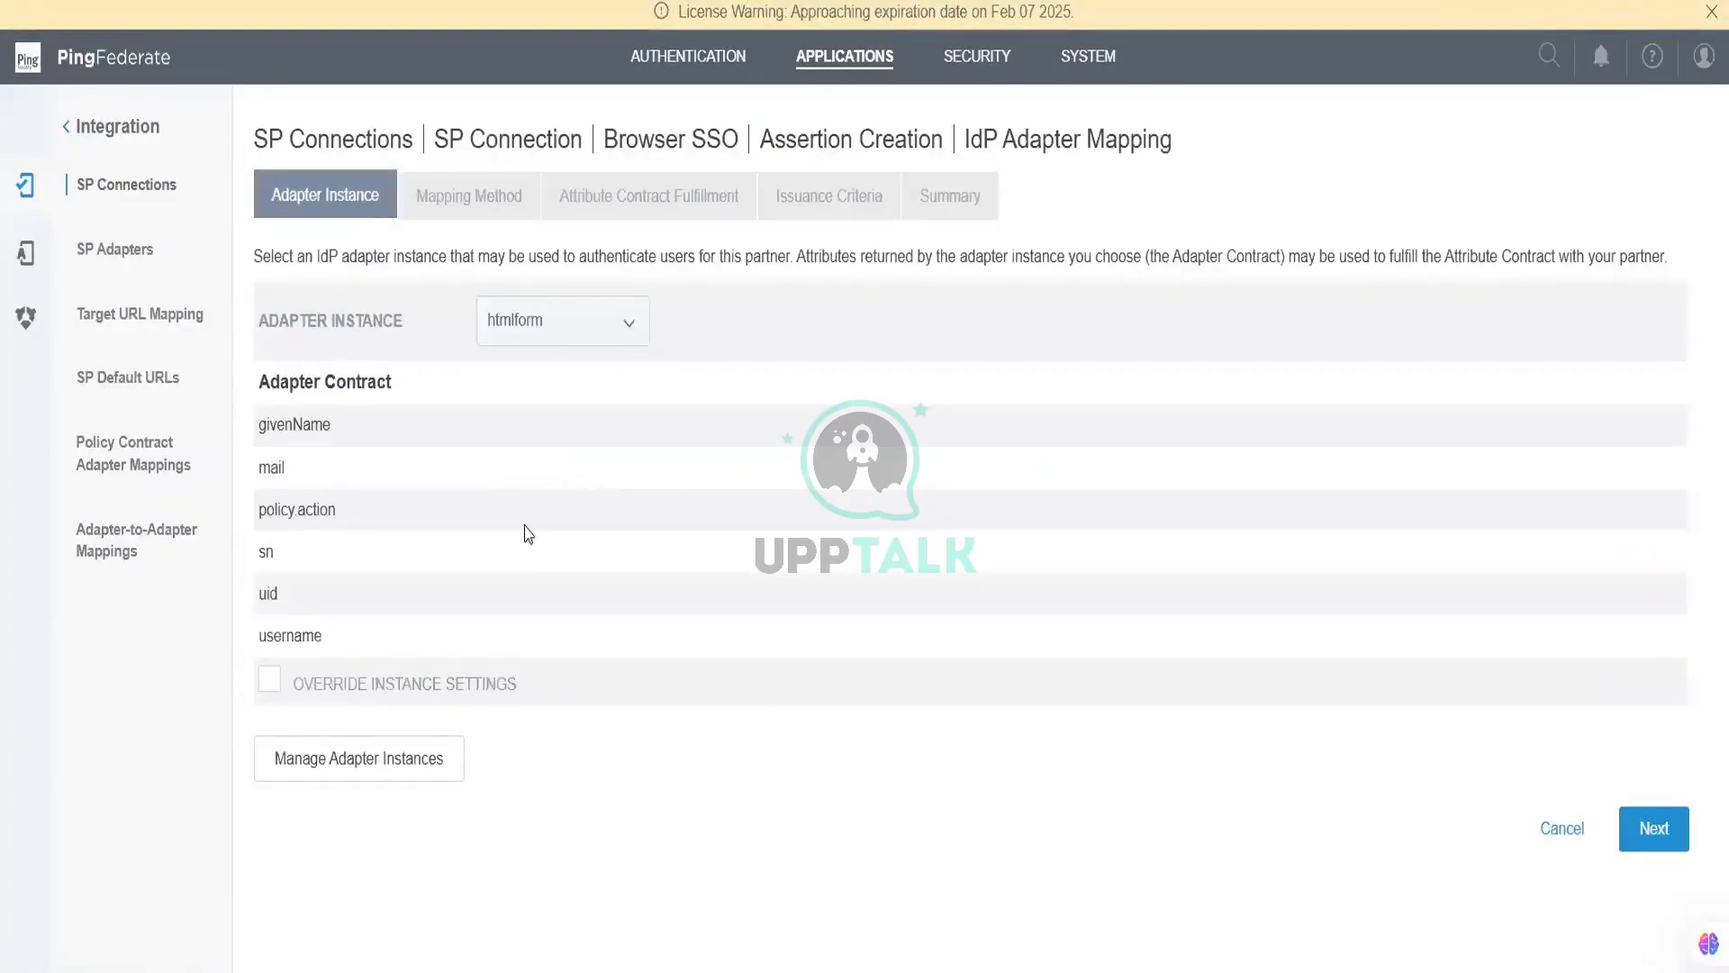
{"action": "left_click", "coordinate": [1638, 832]}
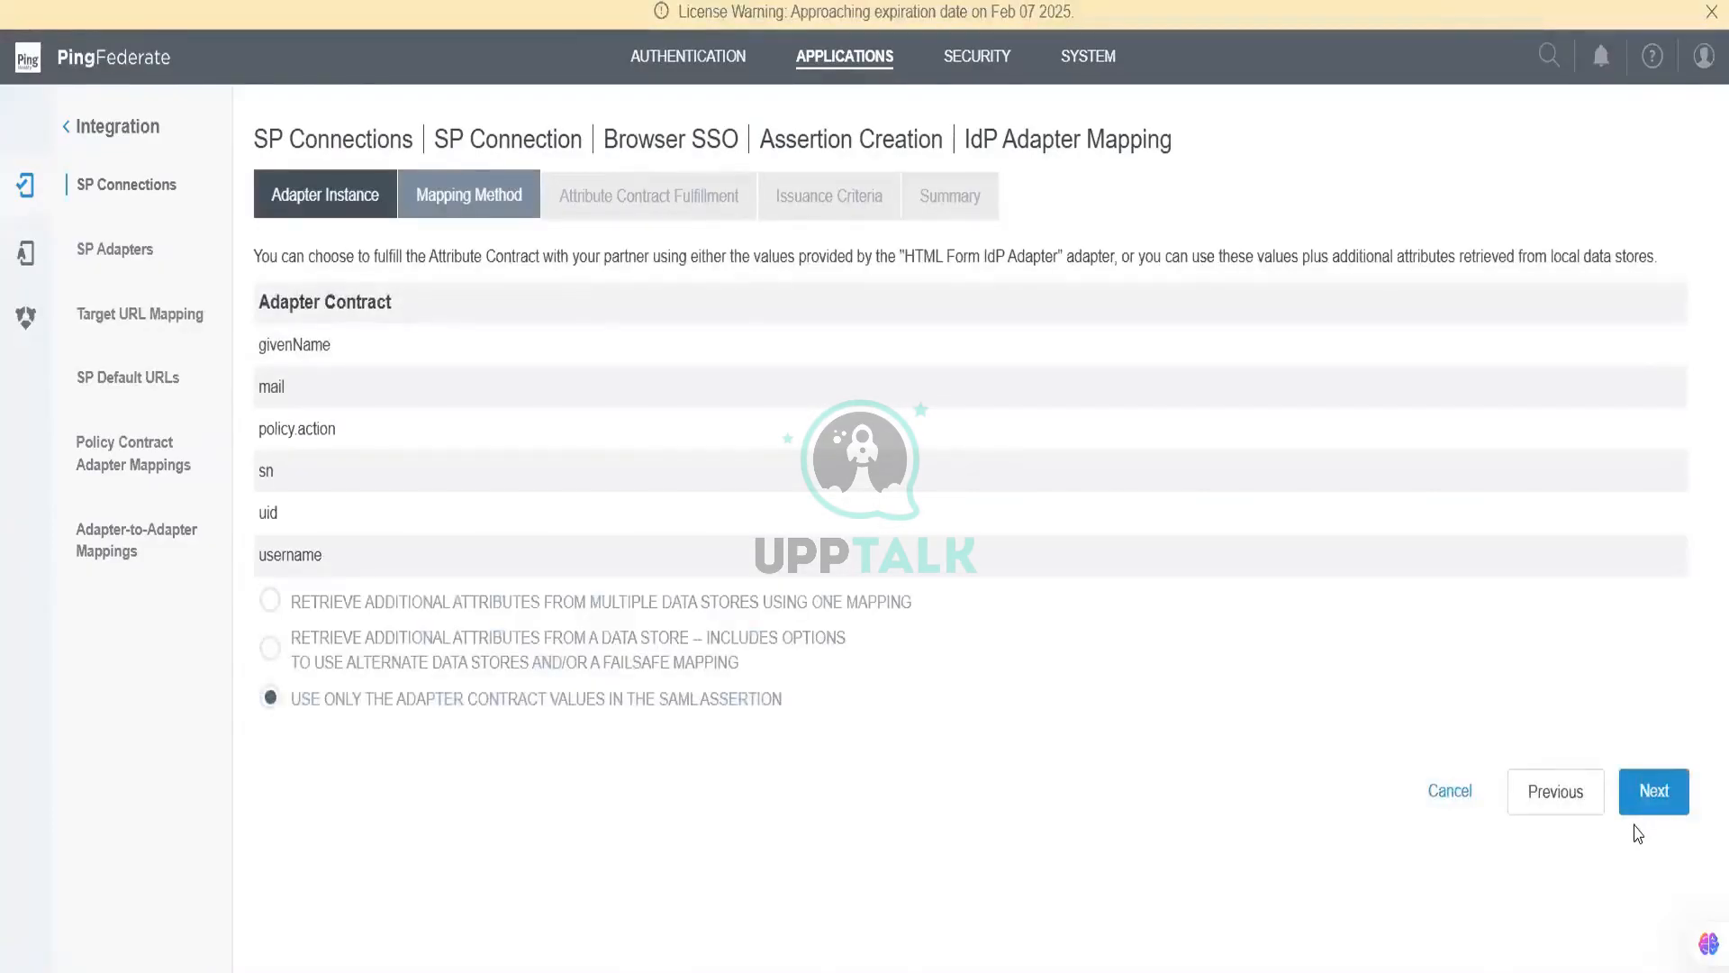
{"action": "left_click", "coordinate": [1653, 807]}
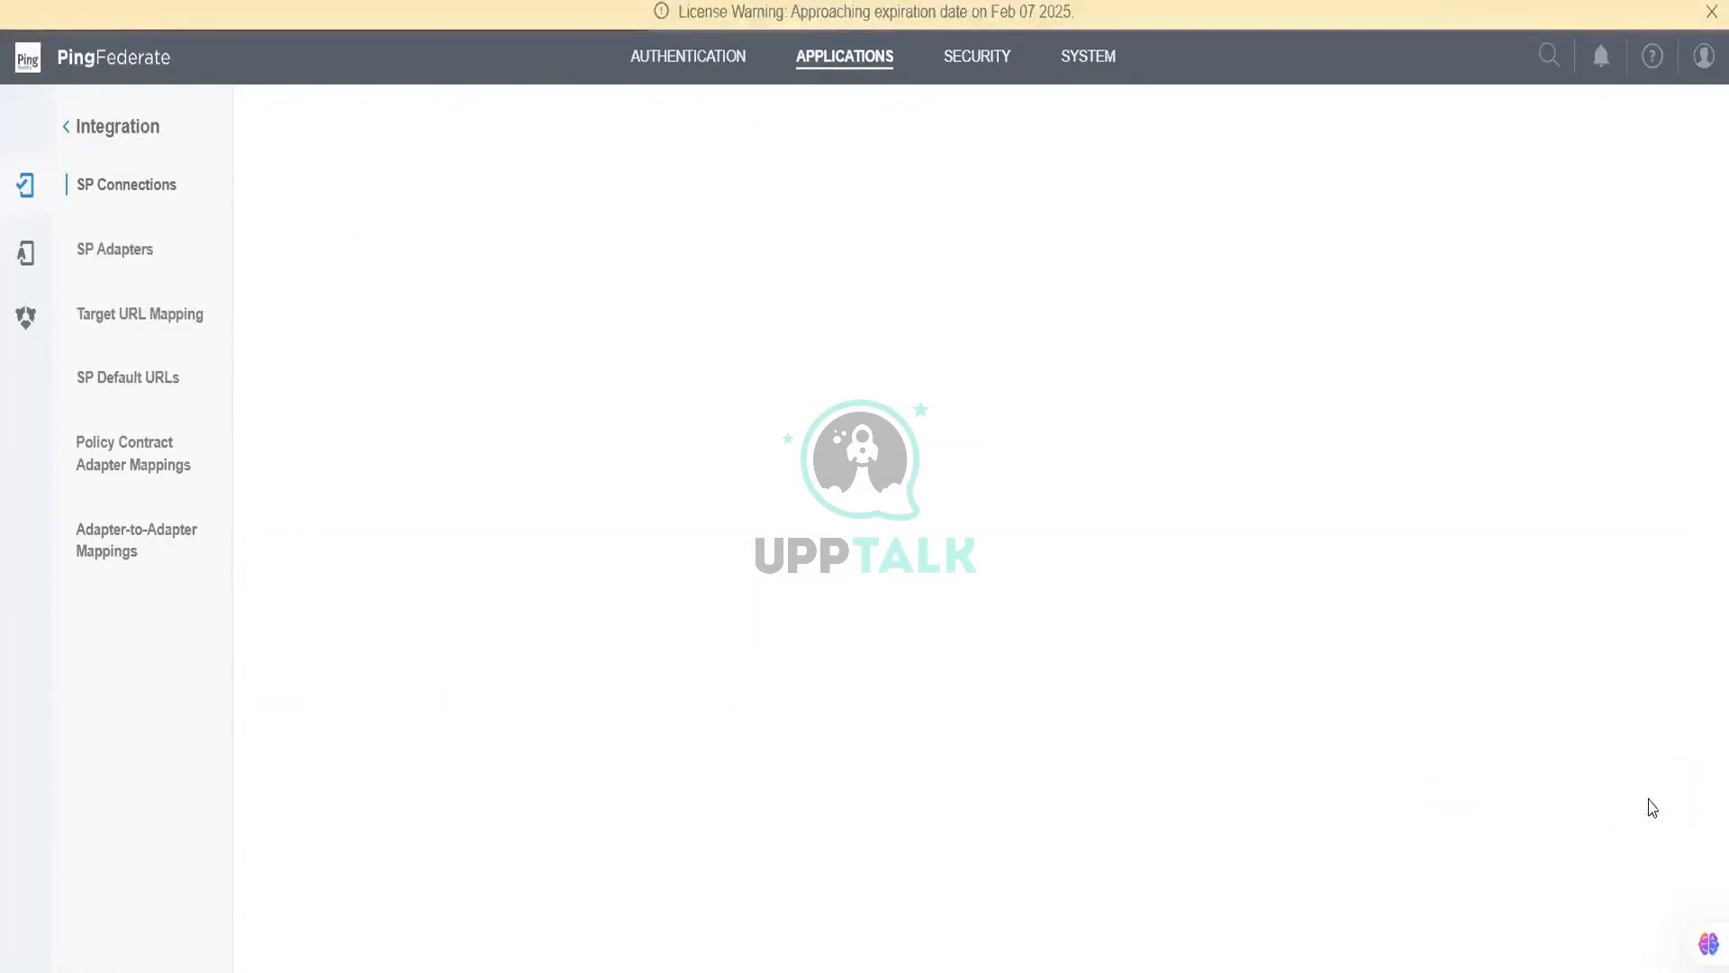
Step: Fulfil SAML_SUBJECT from the Adapter's uid attribute
{"action": "left_click", "coordinate": [587, 363]}
{"action": "left_click", "coordinate": [560, 432]}
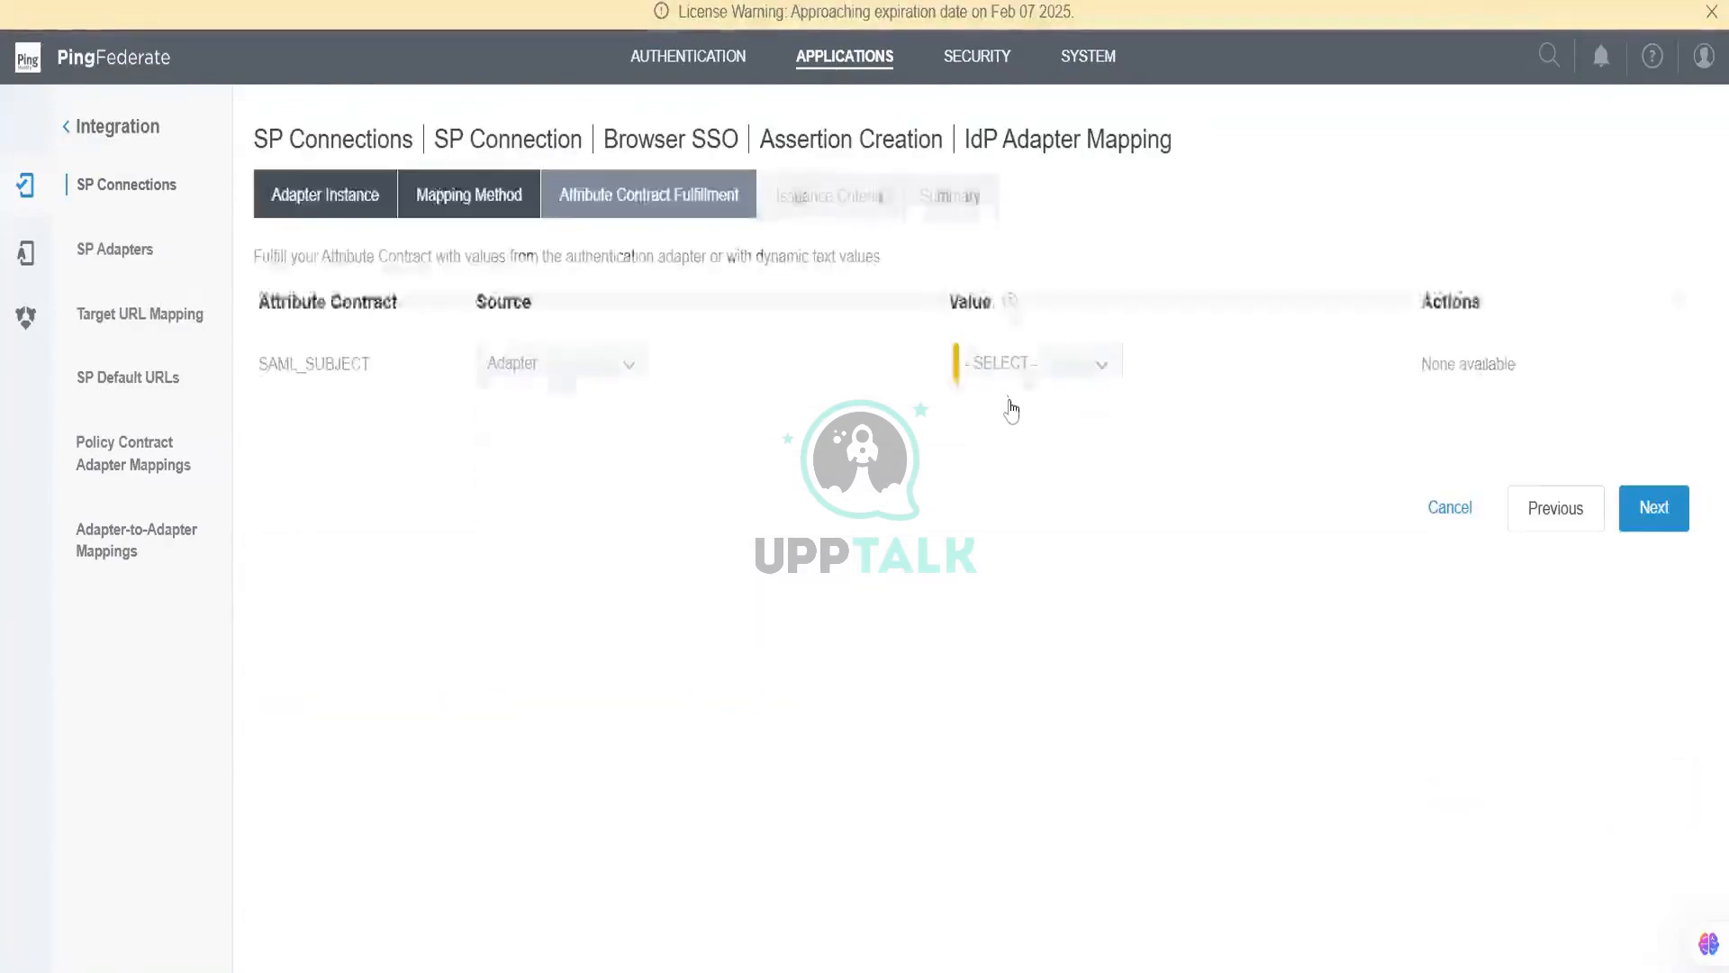
{"action": "left_click", "coordinate": [1018, 371]}
{"action": "left_click", "coordinate": [1023, 566]}
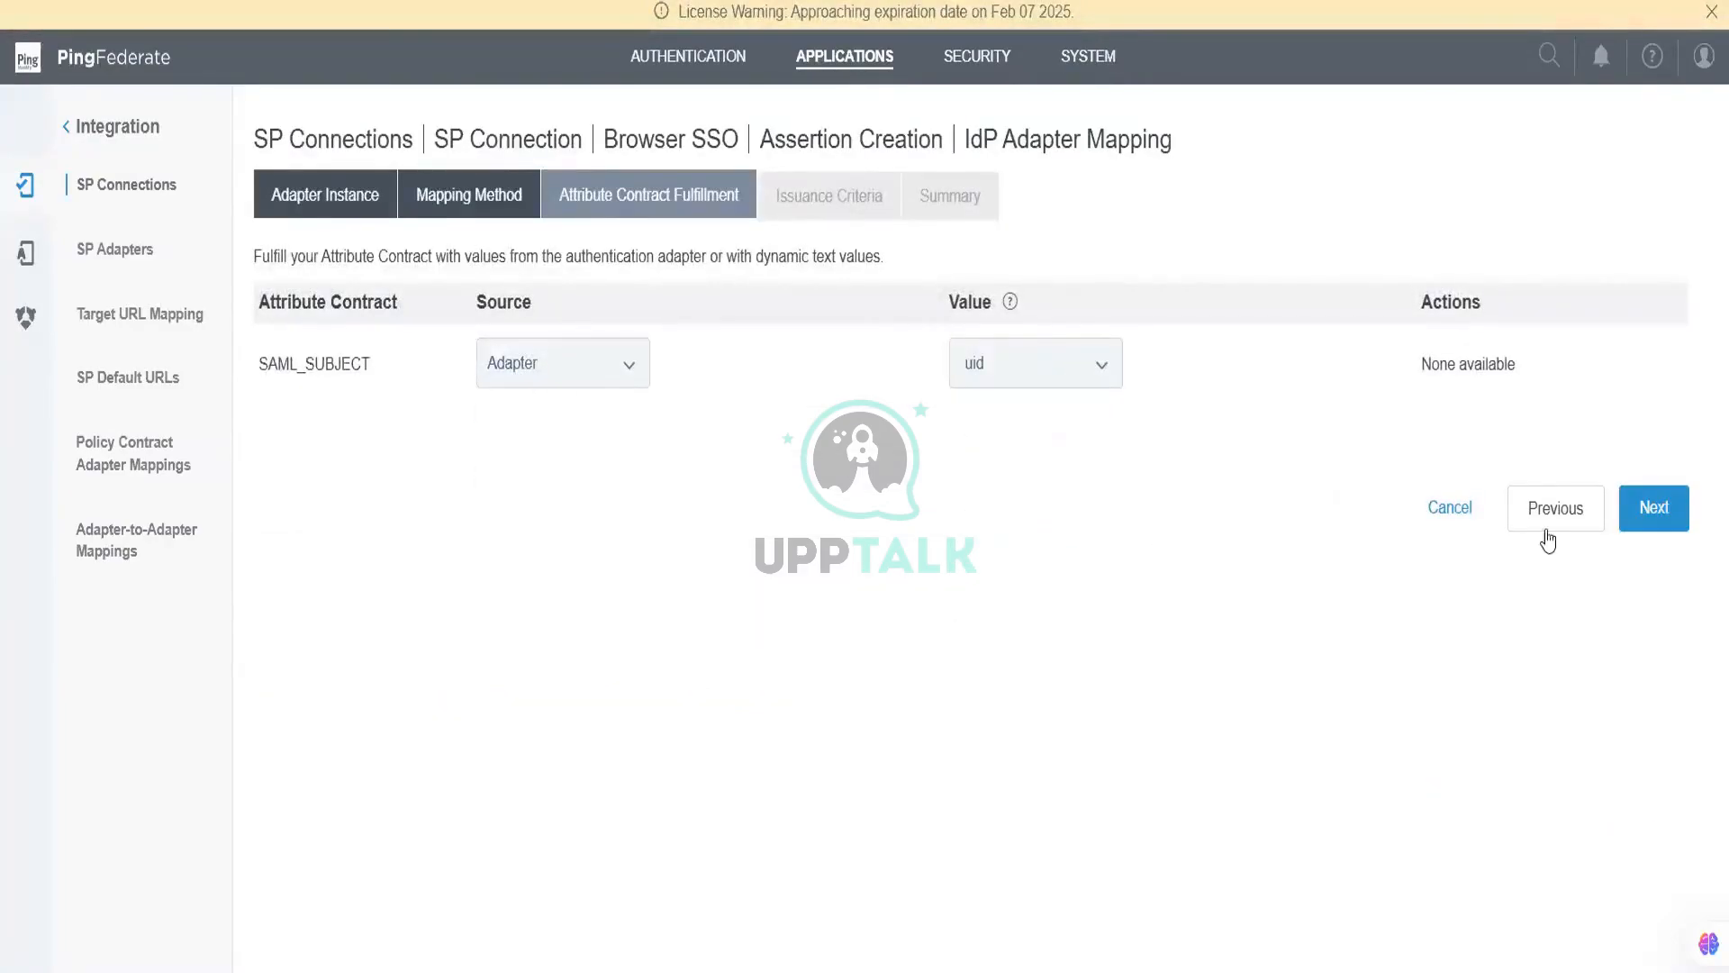
{"action": "left_click", "coordinate": [1642, 507]}
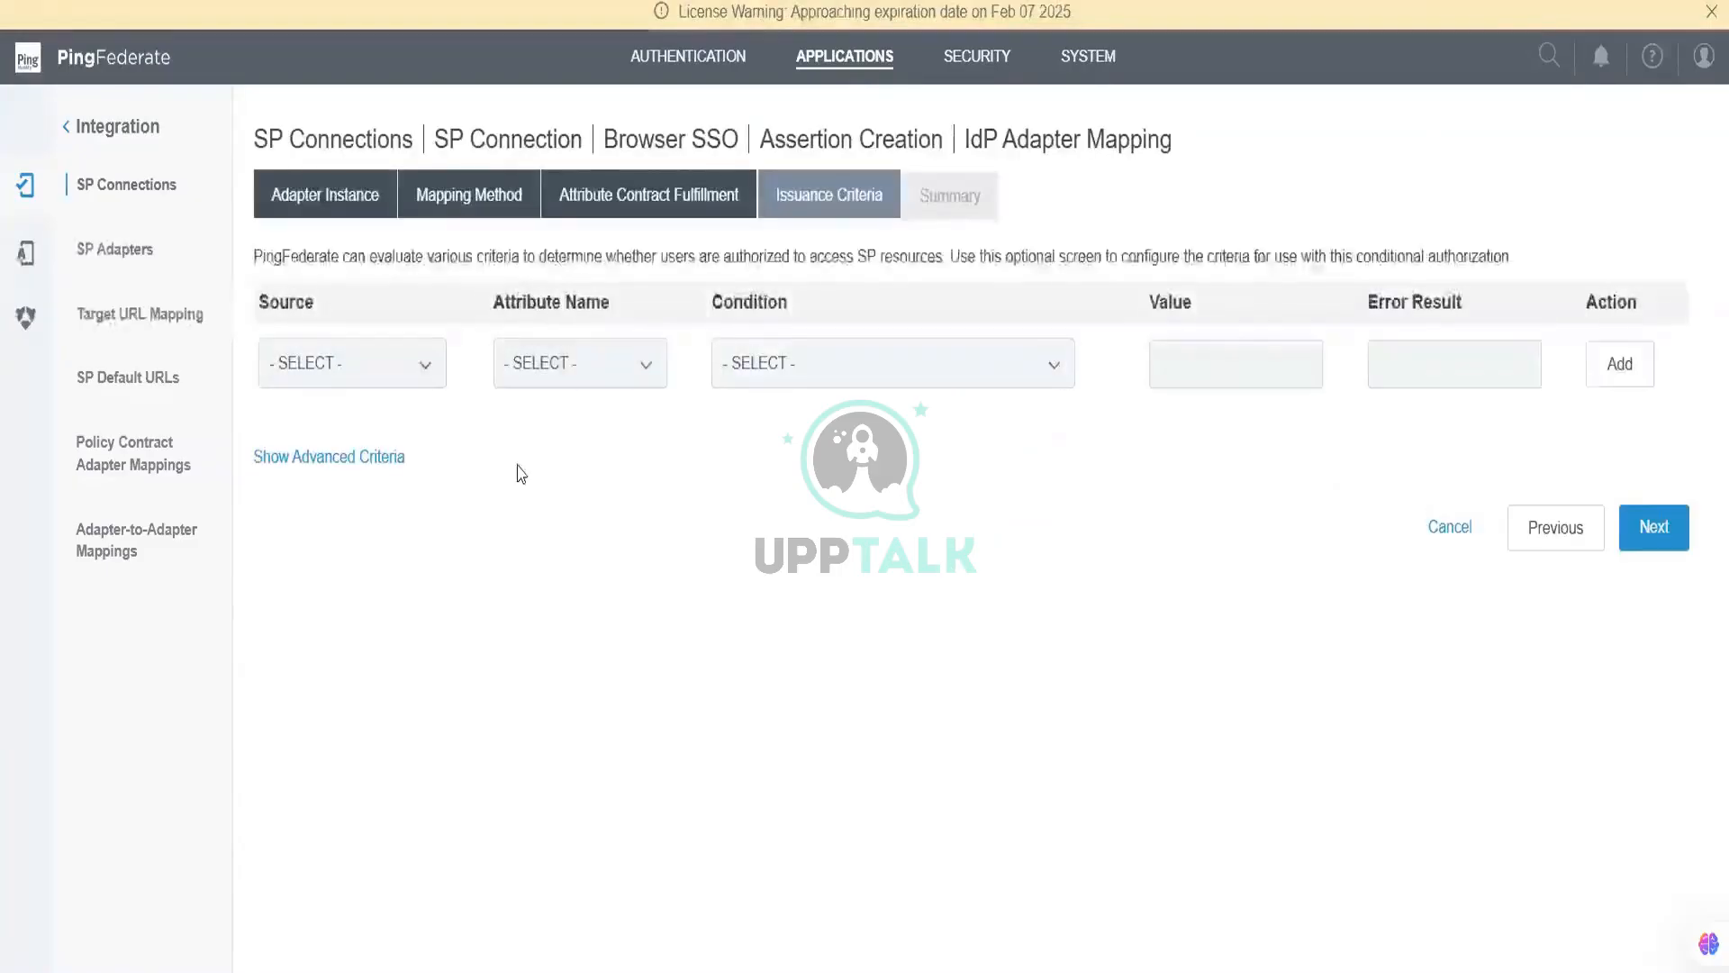
Step: Leave issuance criteria empty and finish the htmlform adapter mapping
{"action": "left_click", "coordinate": [382, 369]}
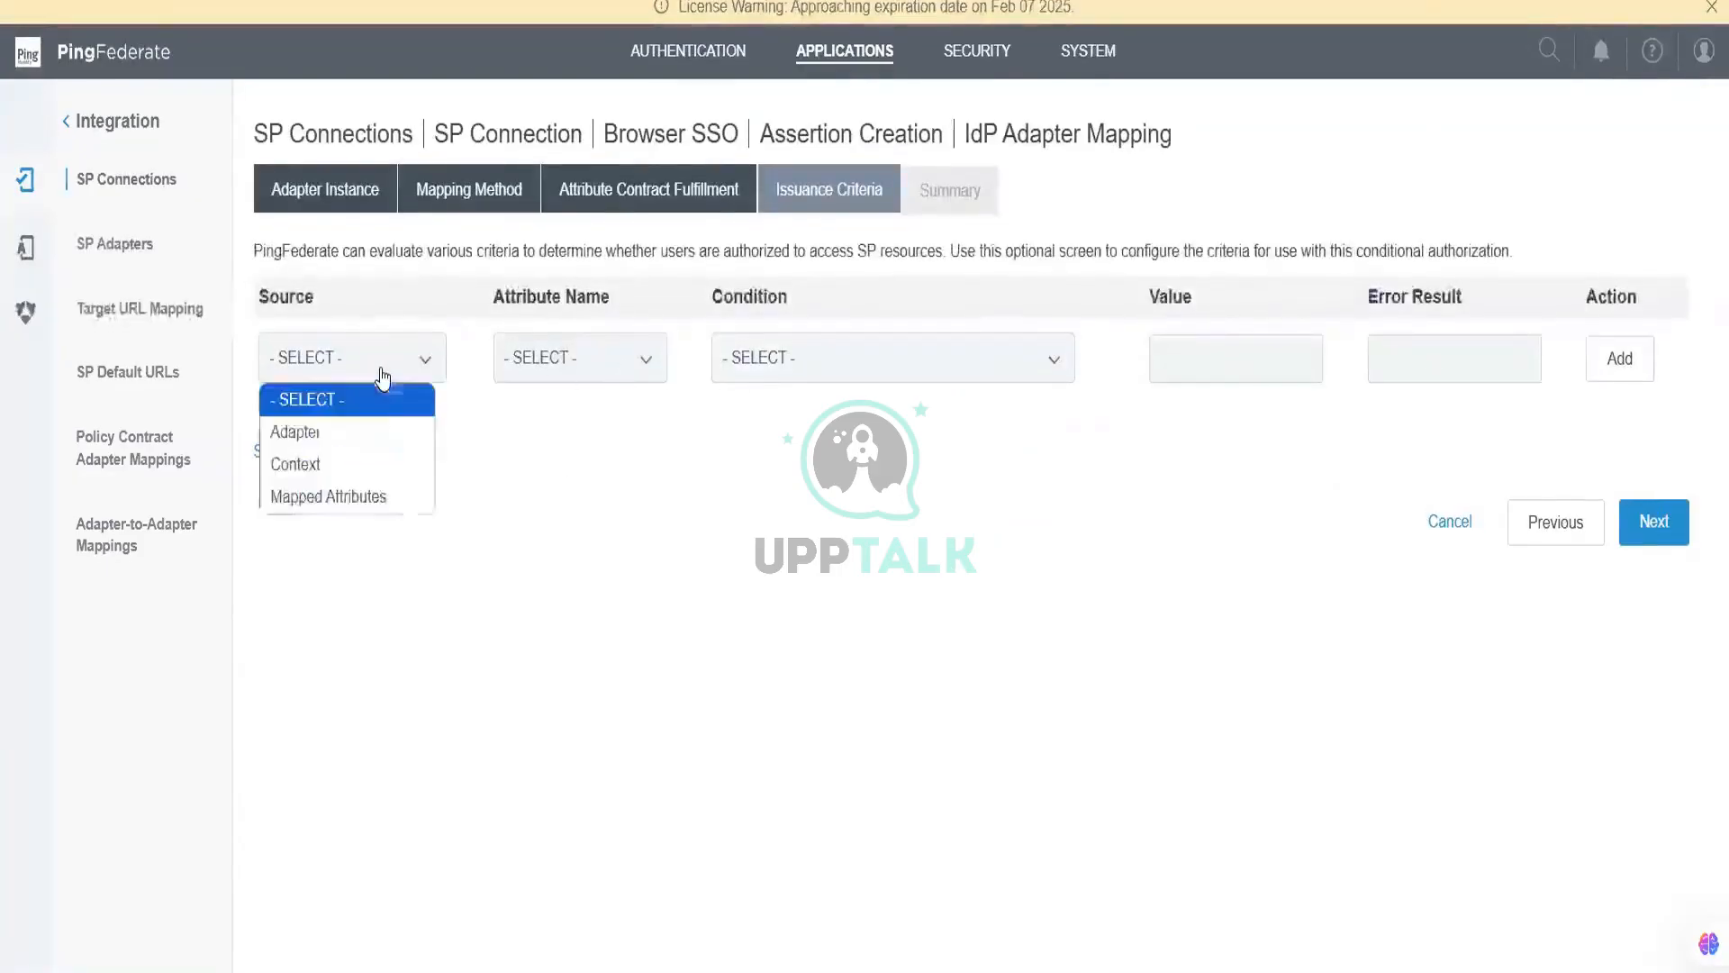
{"action": "left_click", "coordinate": [378, 429]}
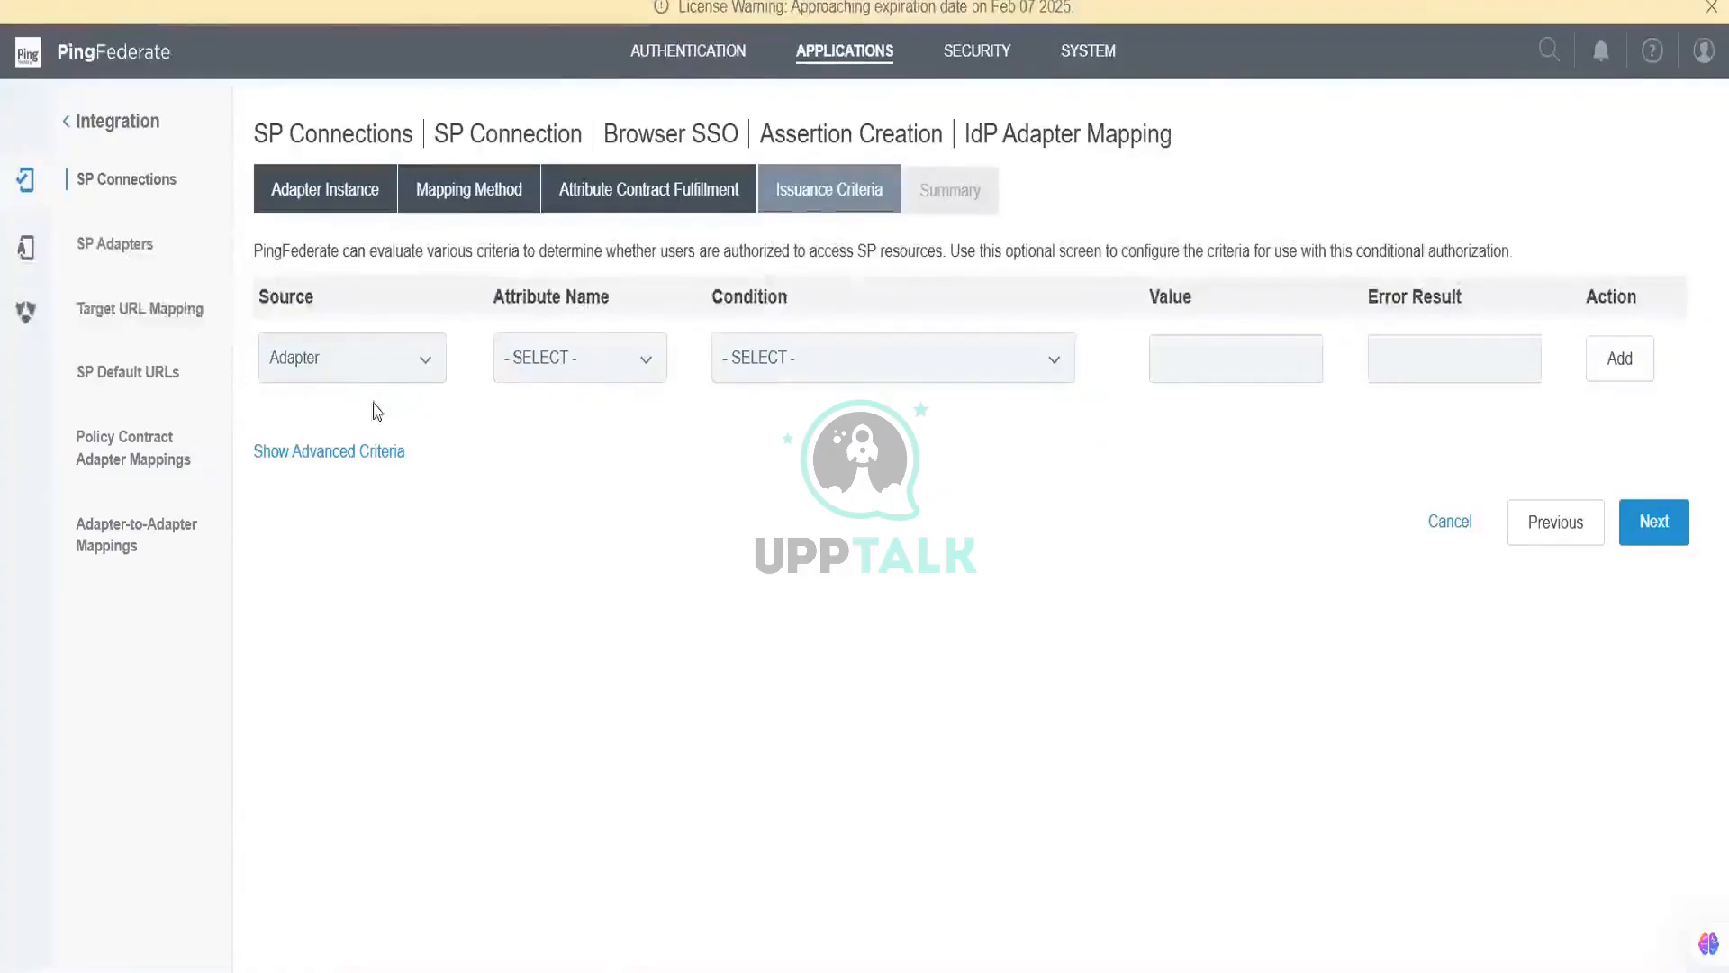
{"action": "left_click", "coordinate": [378, 359]}
{"action": "left_click", "coordinate": [379, 396]}
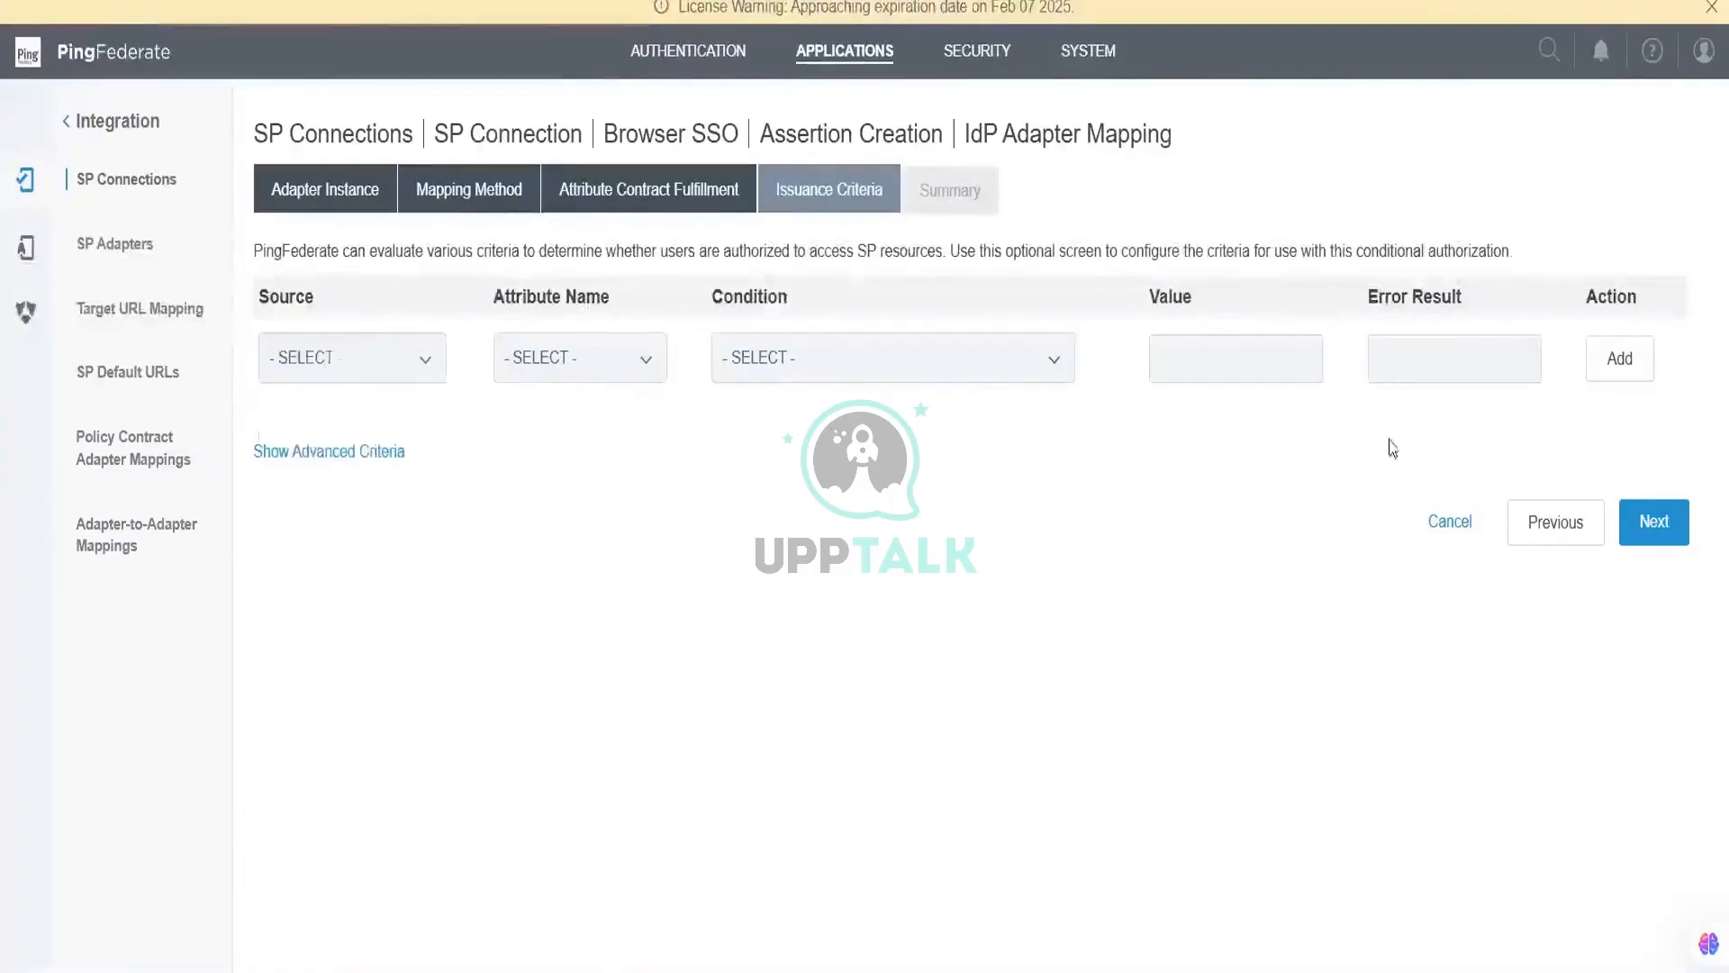
{"action": "left_click", "coordinate": [1644, 519]}
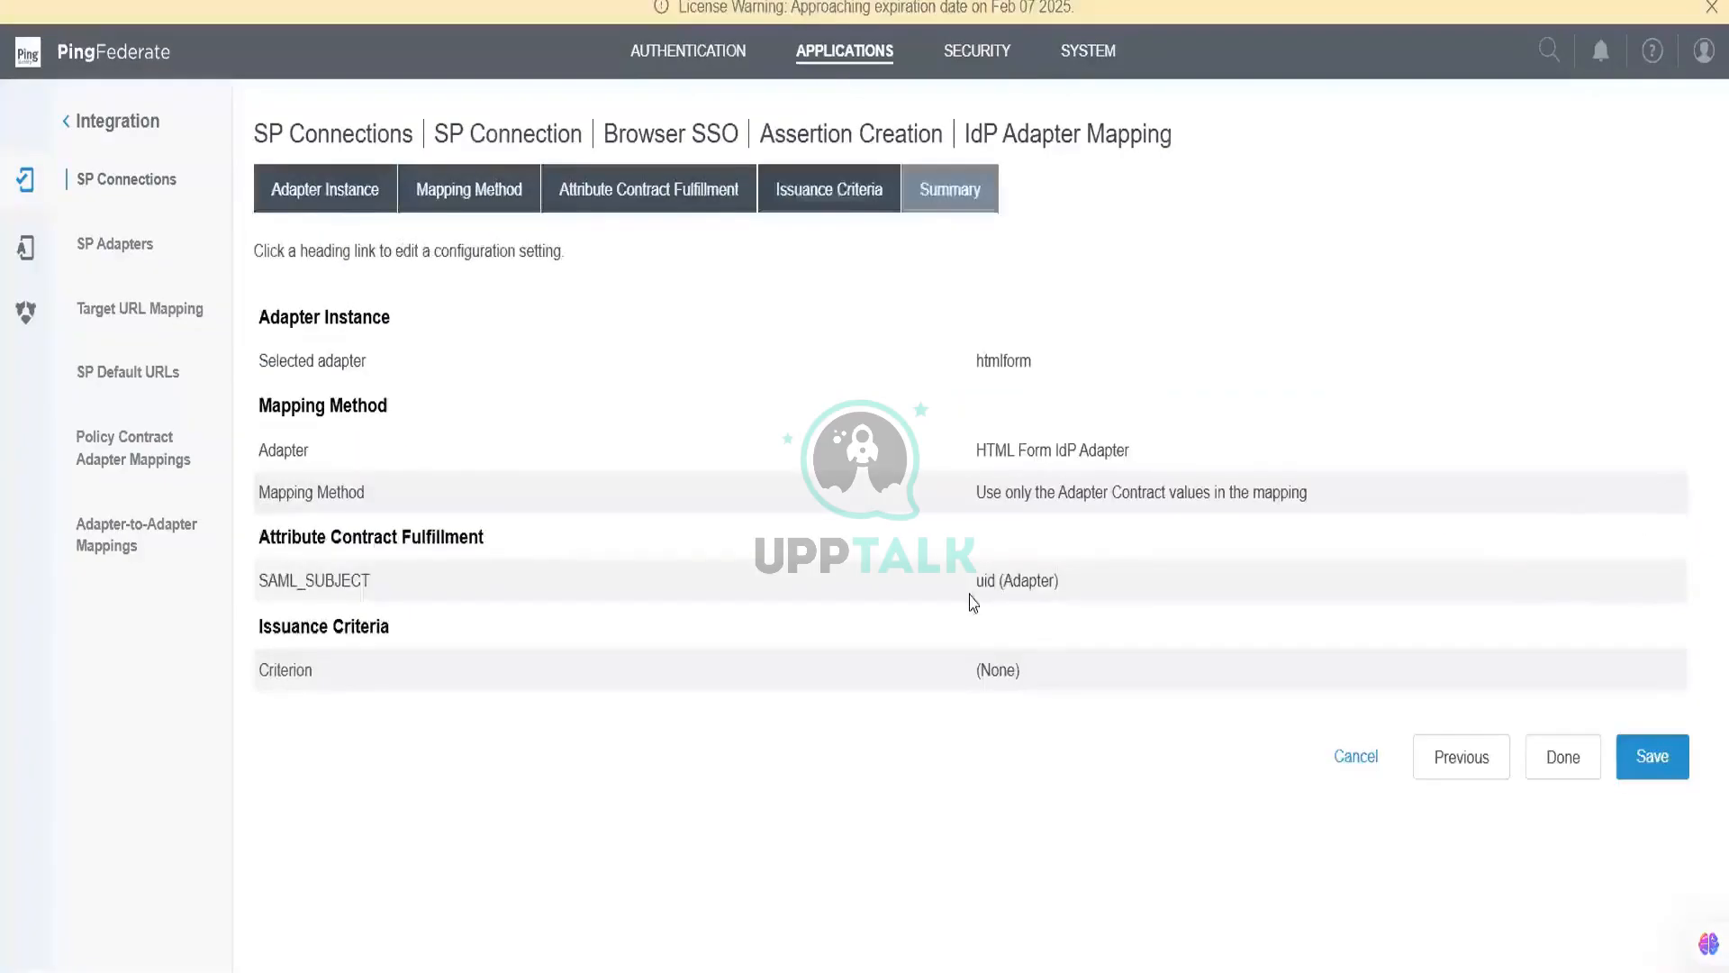
{"action": "left_click", "coordinate": [1564, 756]}
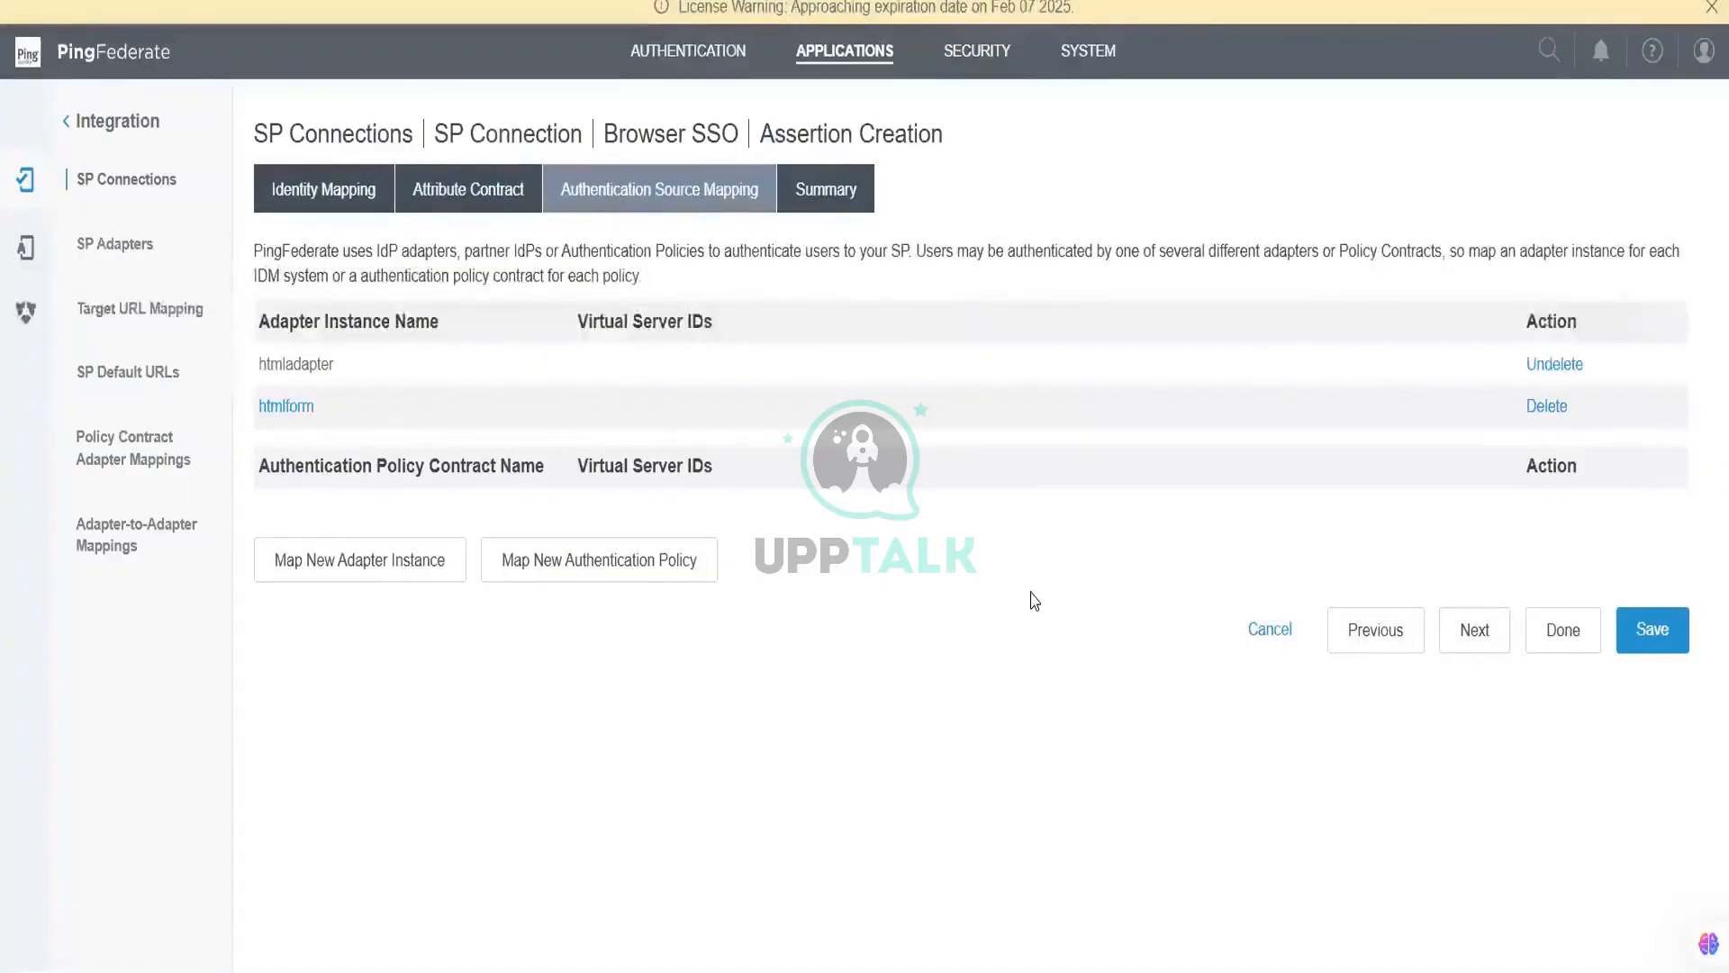
Step: Finish assertion creation and open the protocol settings' Assertion Consumer Service URL page
{"action": "left_click", "coordinate": [1473, 635]}
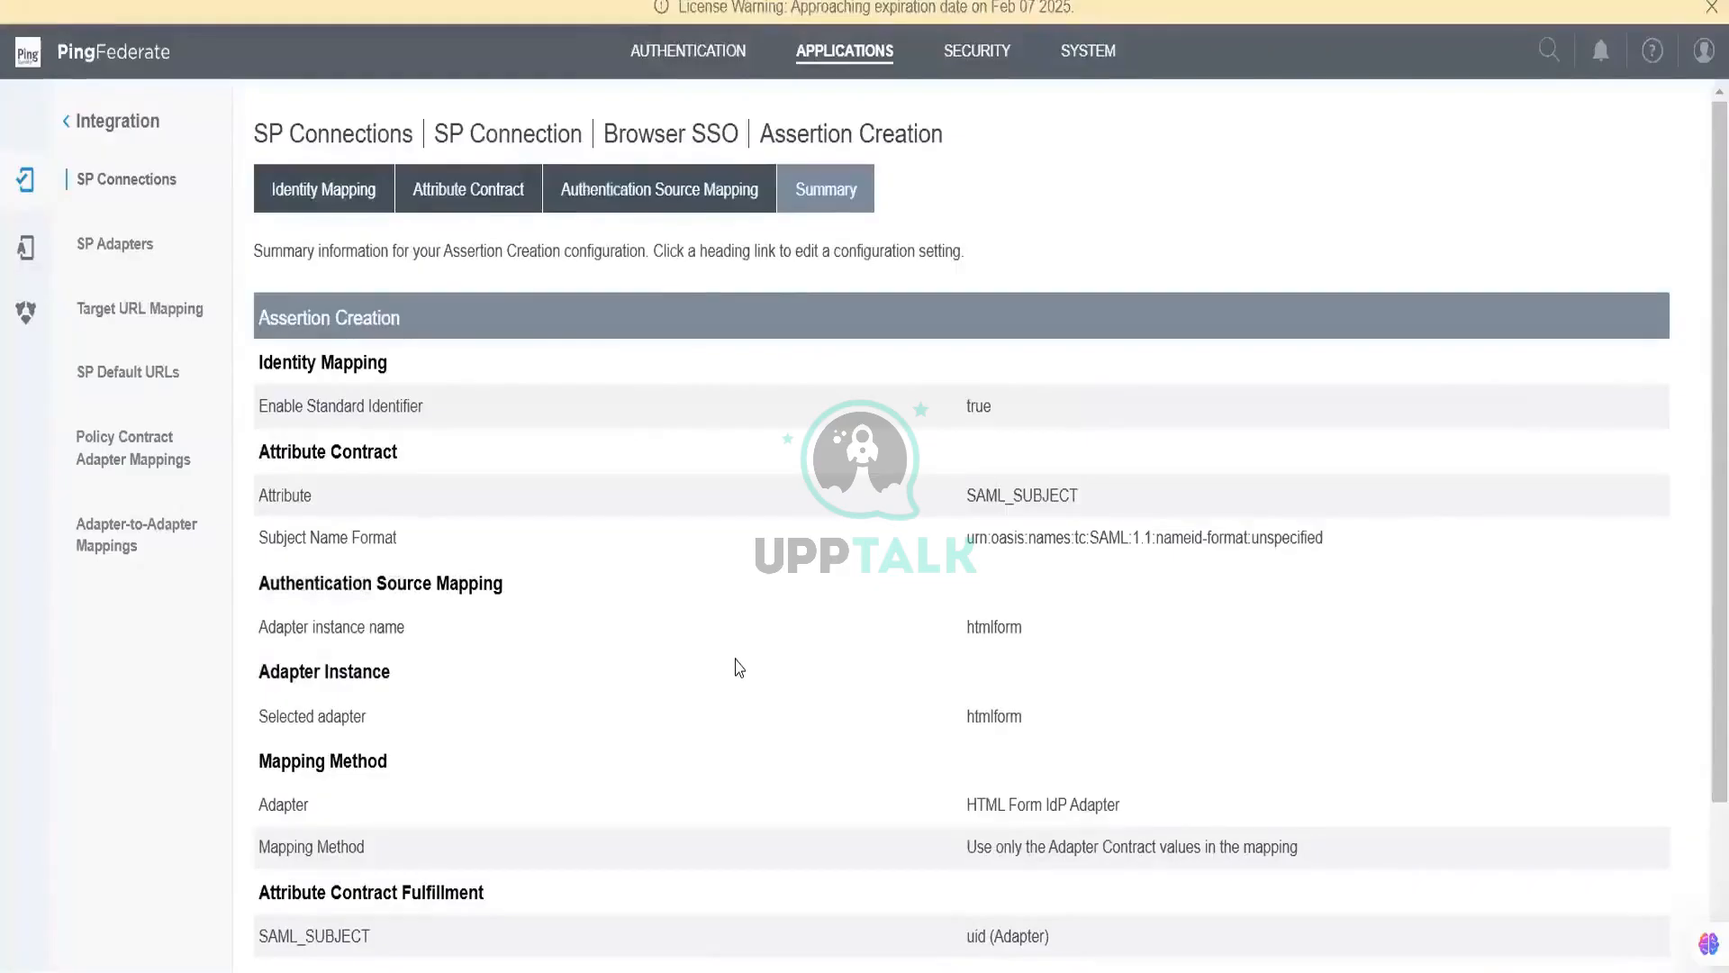
{"action": "scroll", "coordinate": [735, 666], "scroll_direction": "down", "scroll_amount": 2}
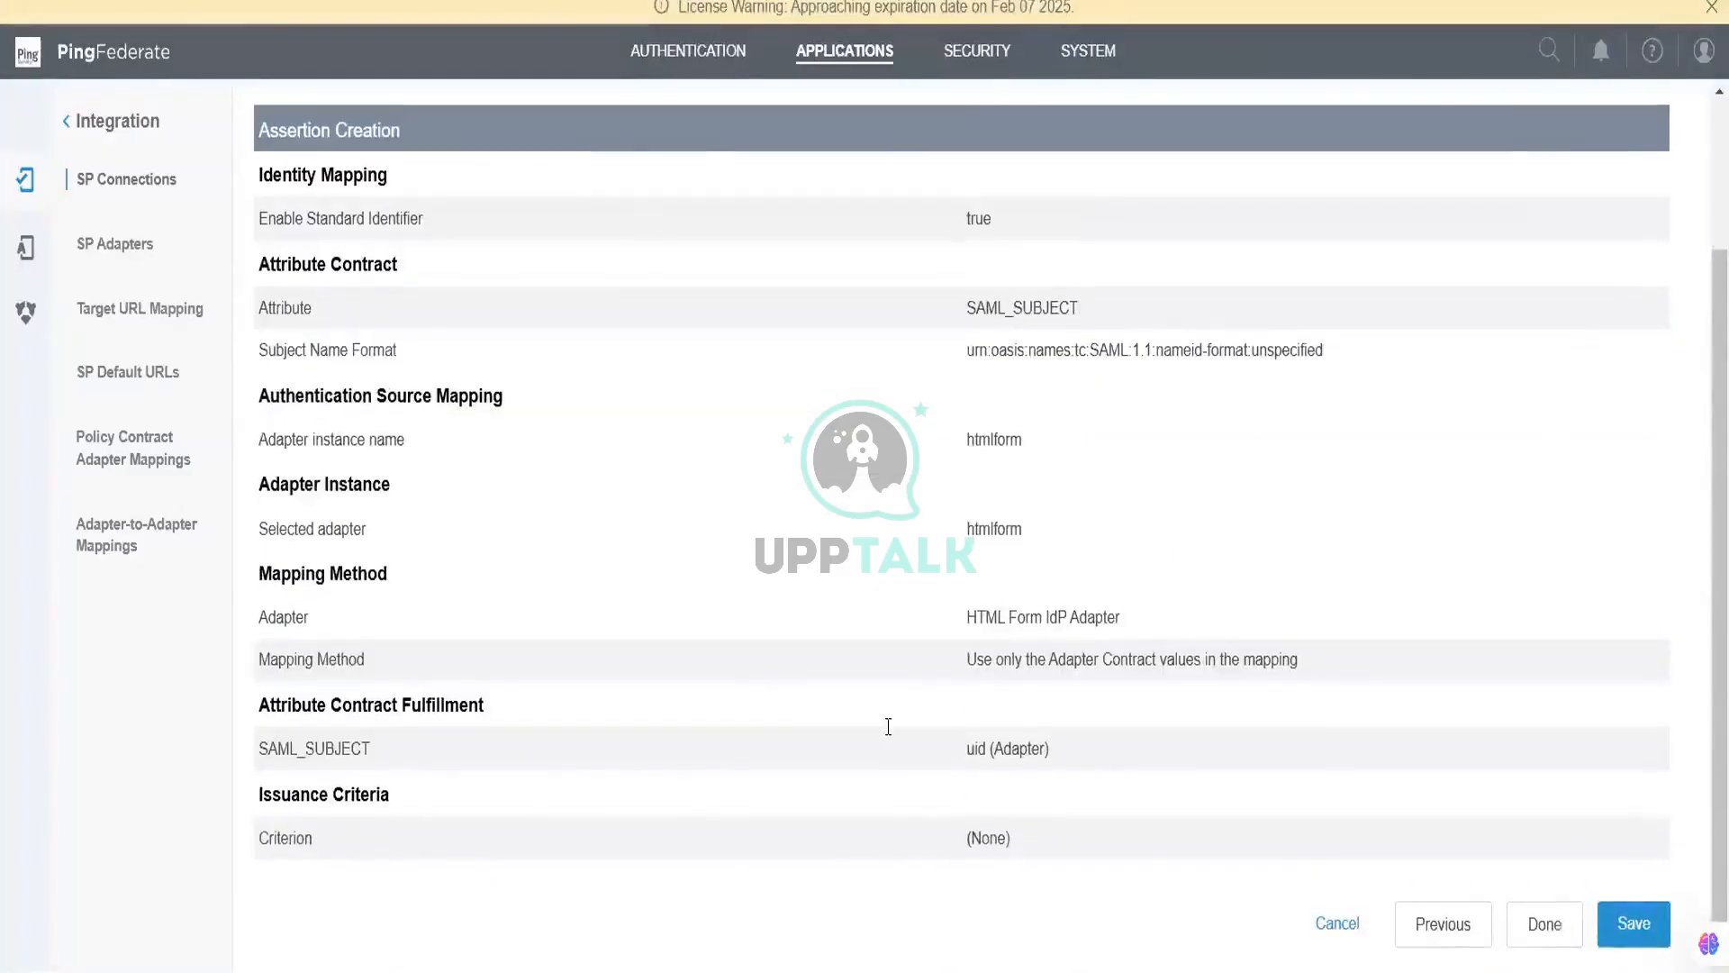
{"action": "left_click", "coordinate": [1521, 927]}
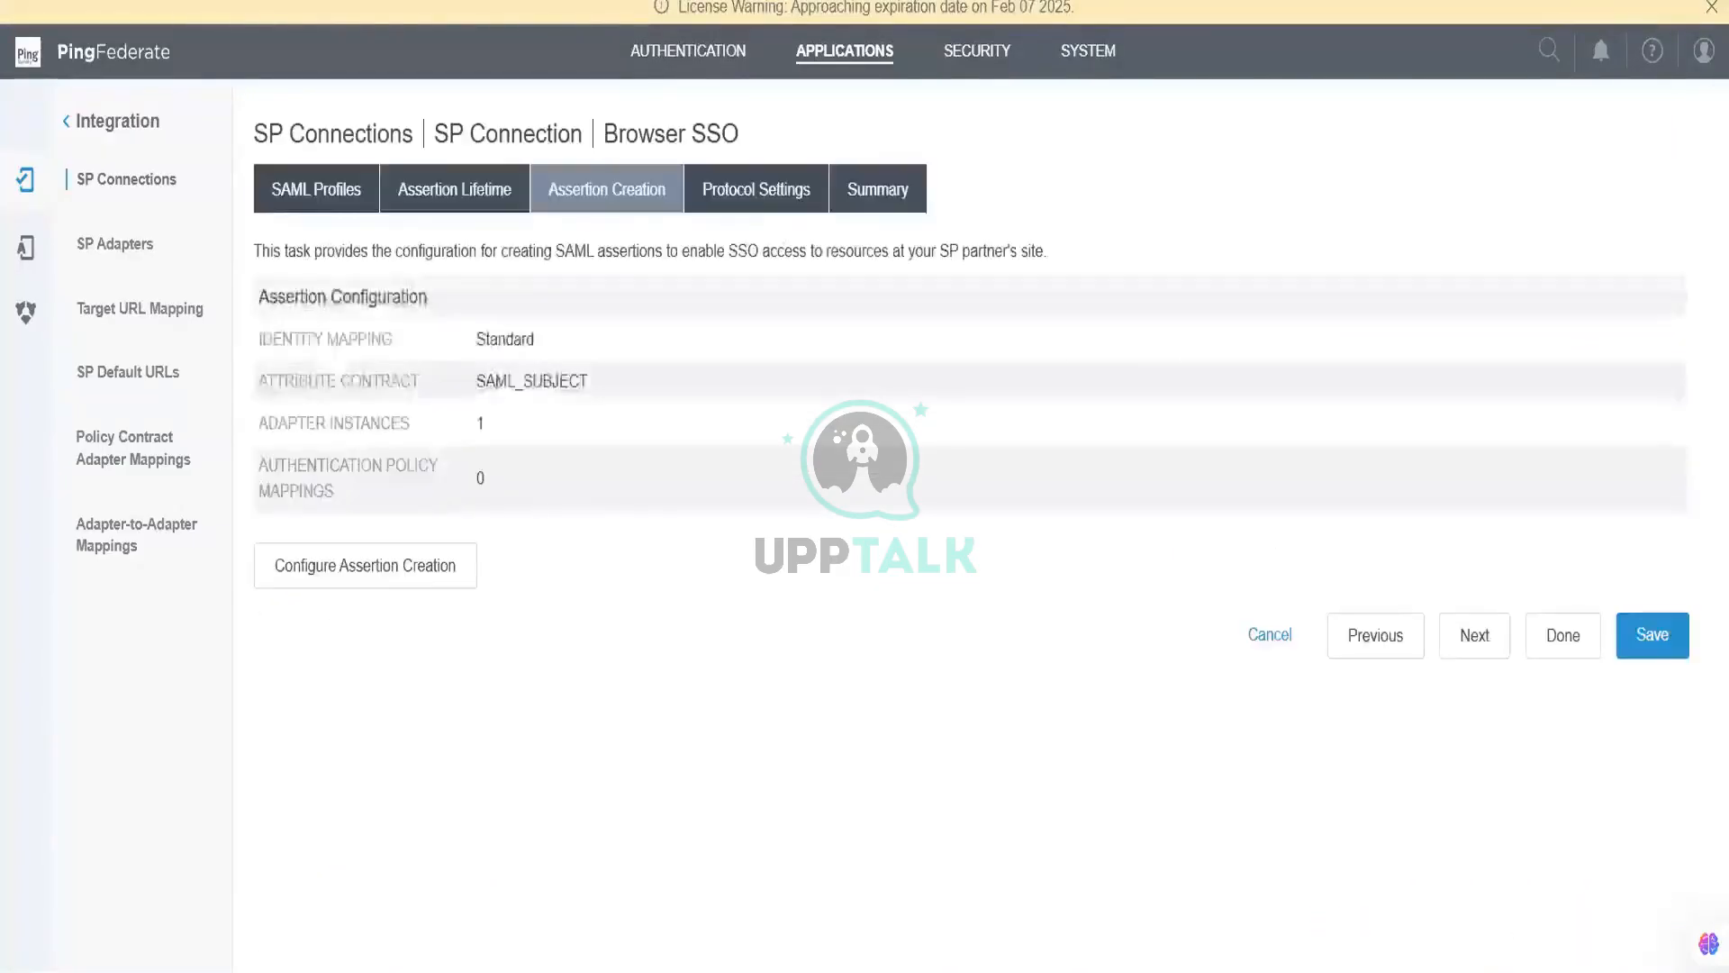
{"action": "left_click", "coordinate": [764, 198]}
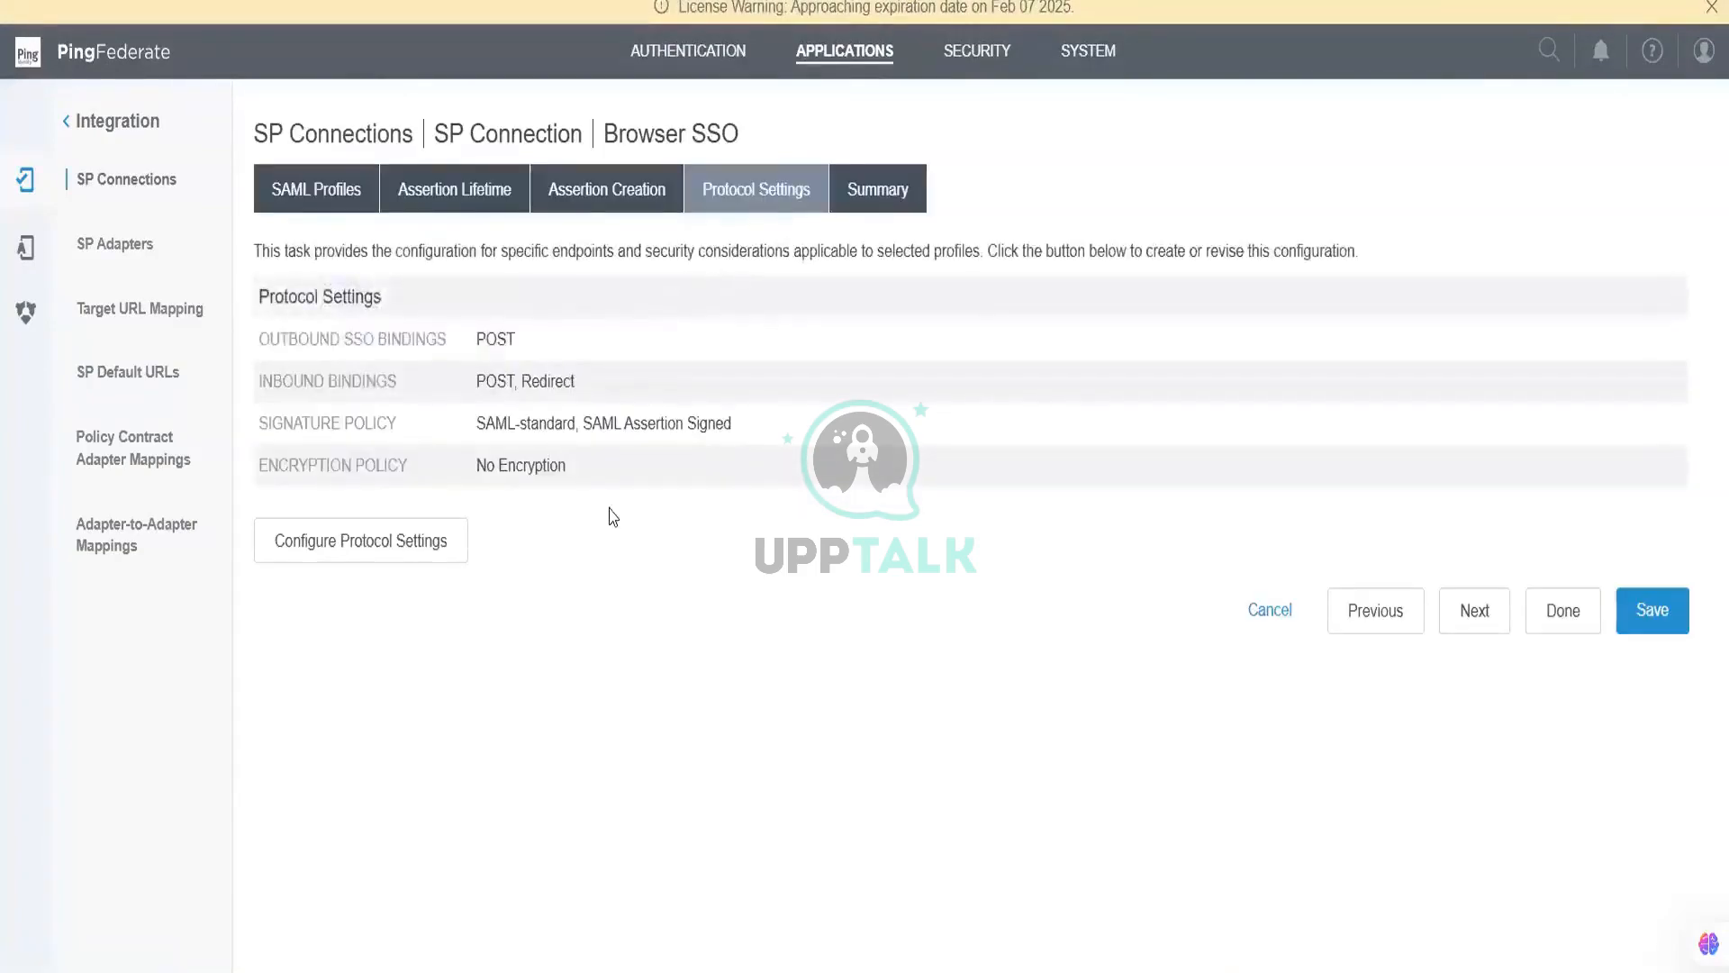
{"action": "left_click", "coordinate": [447, 551]}
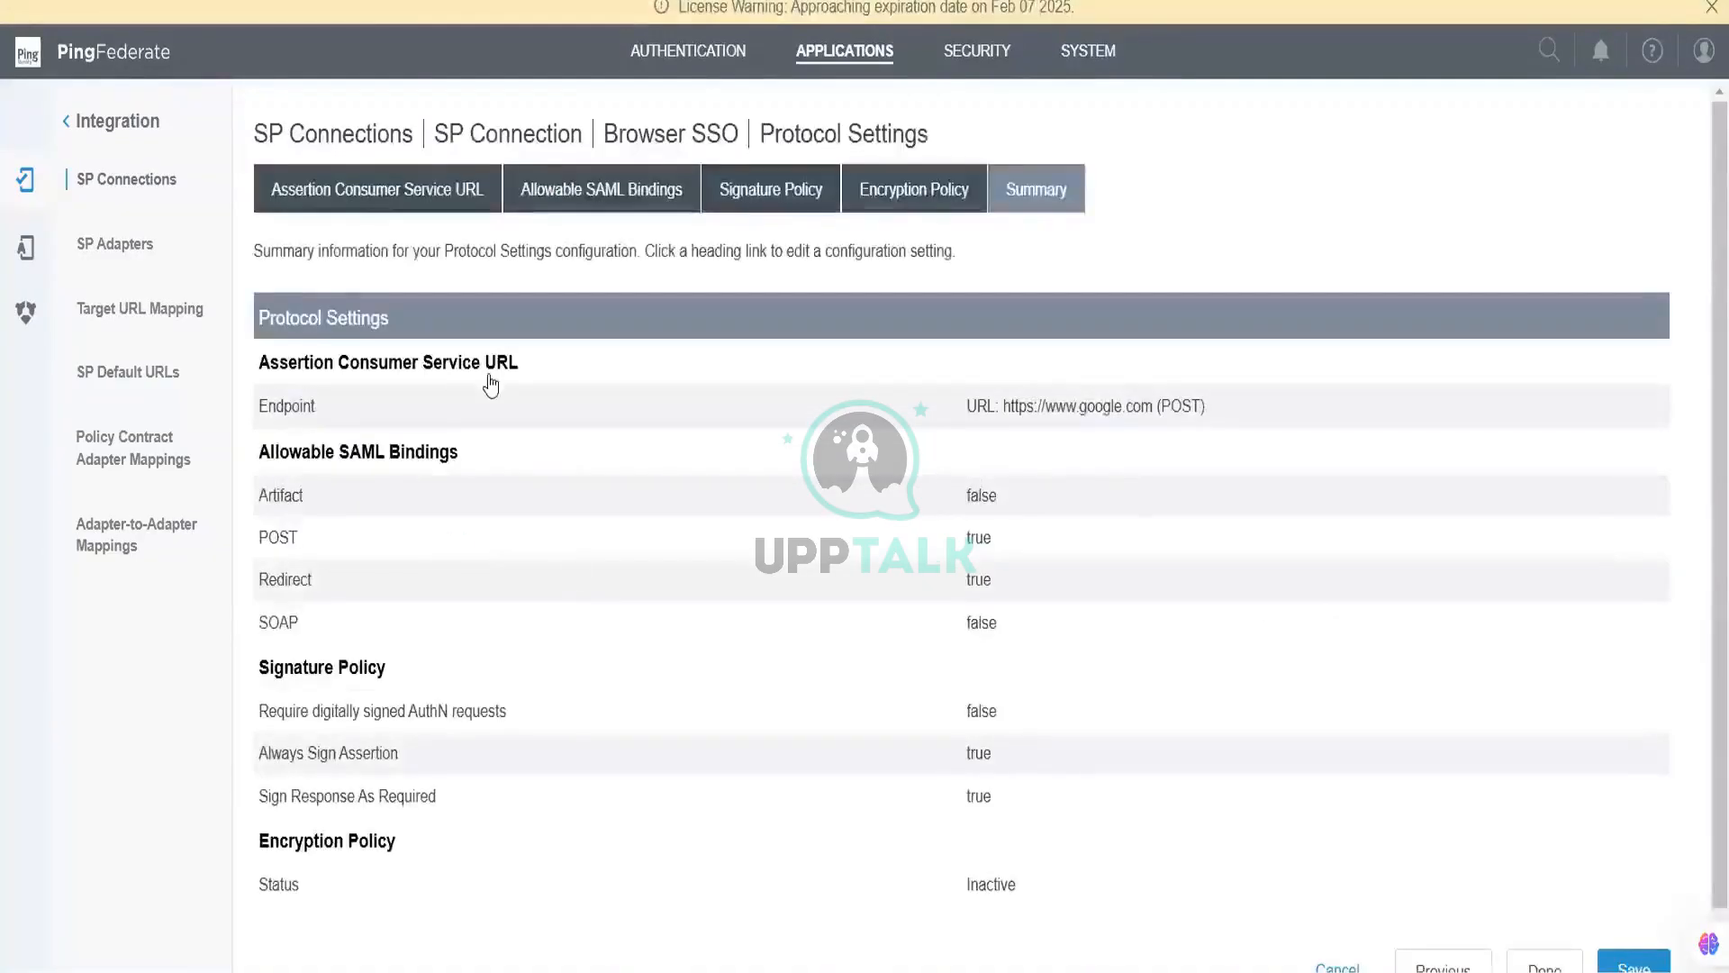
{"action": "left_click", "coordinate": [486, 364]}
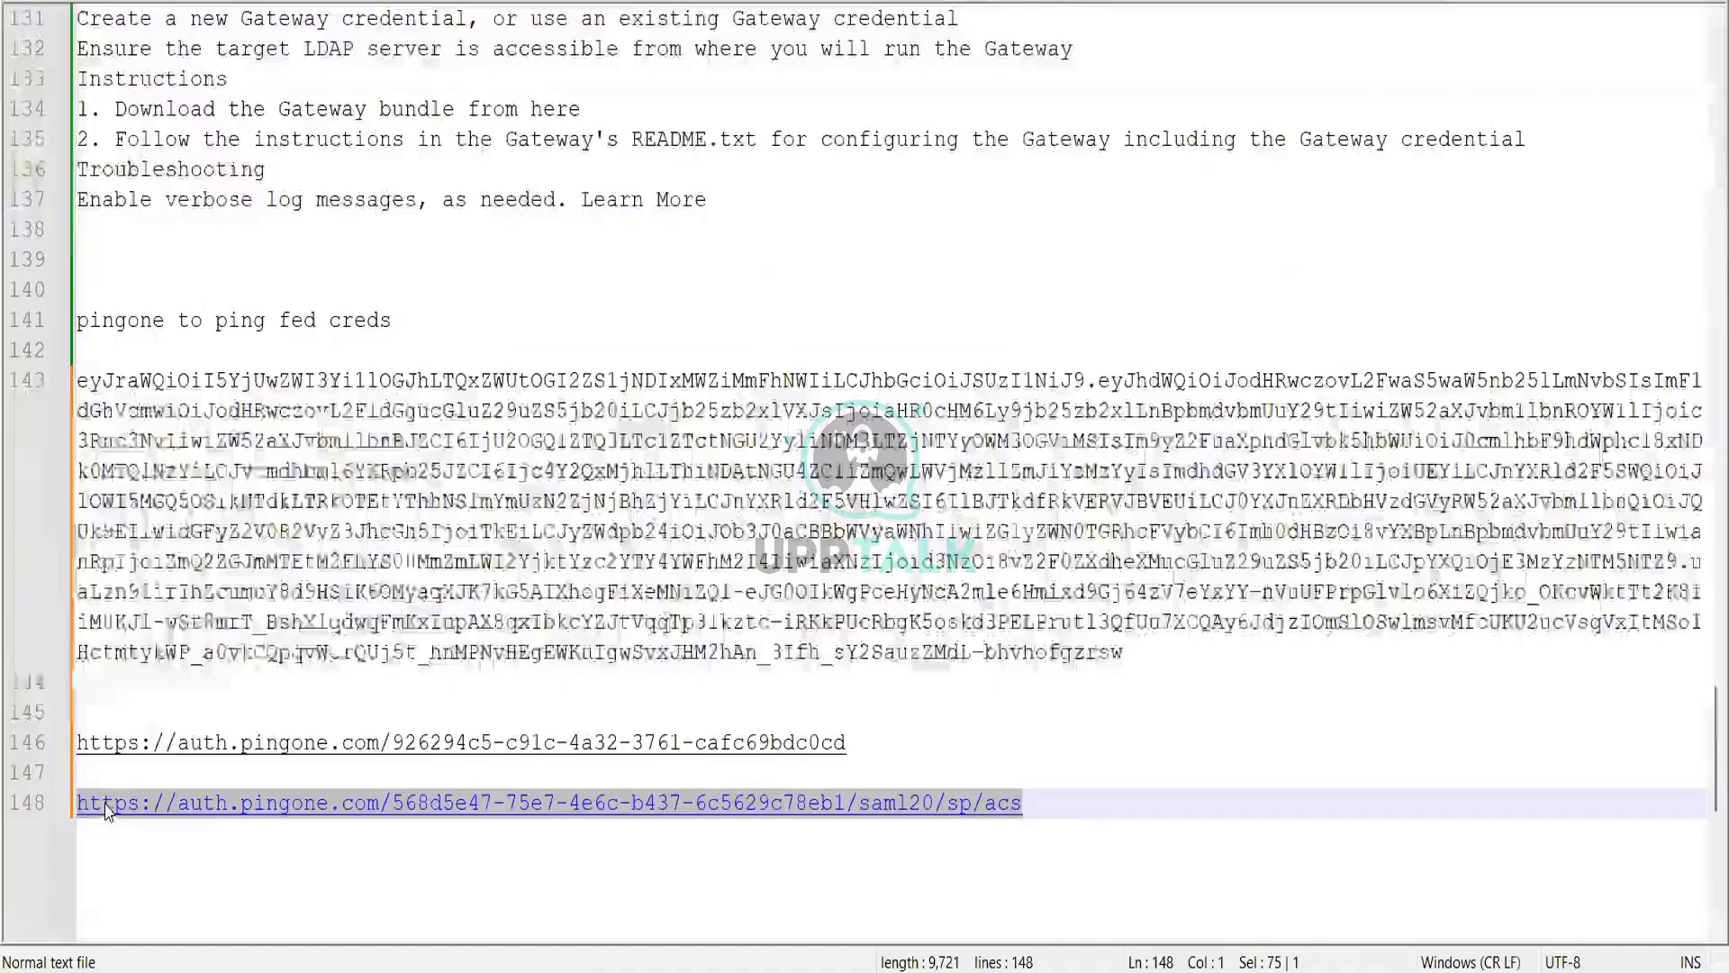
Step: Copy the PingOne ACS URL from the Notepad++ notes and edit the existing ACS URL row
{"action": "key", "text": "alt+Tab"}
{"action": "right_click", "coordinate": [106, 804]}
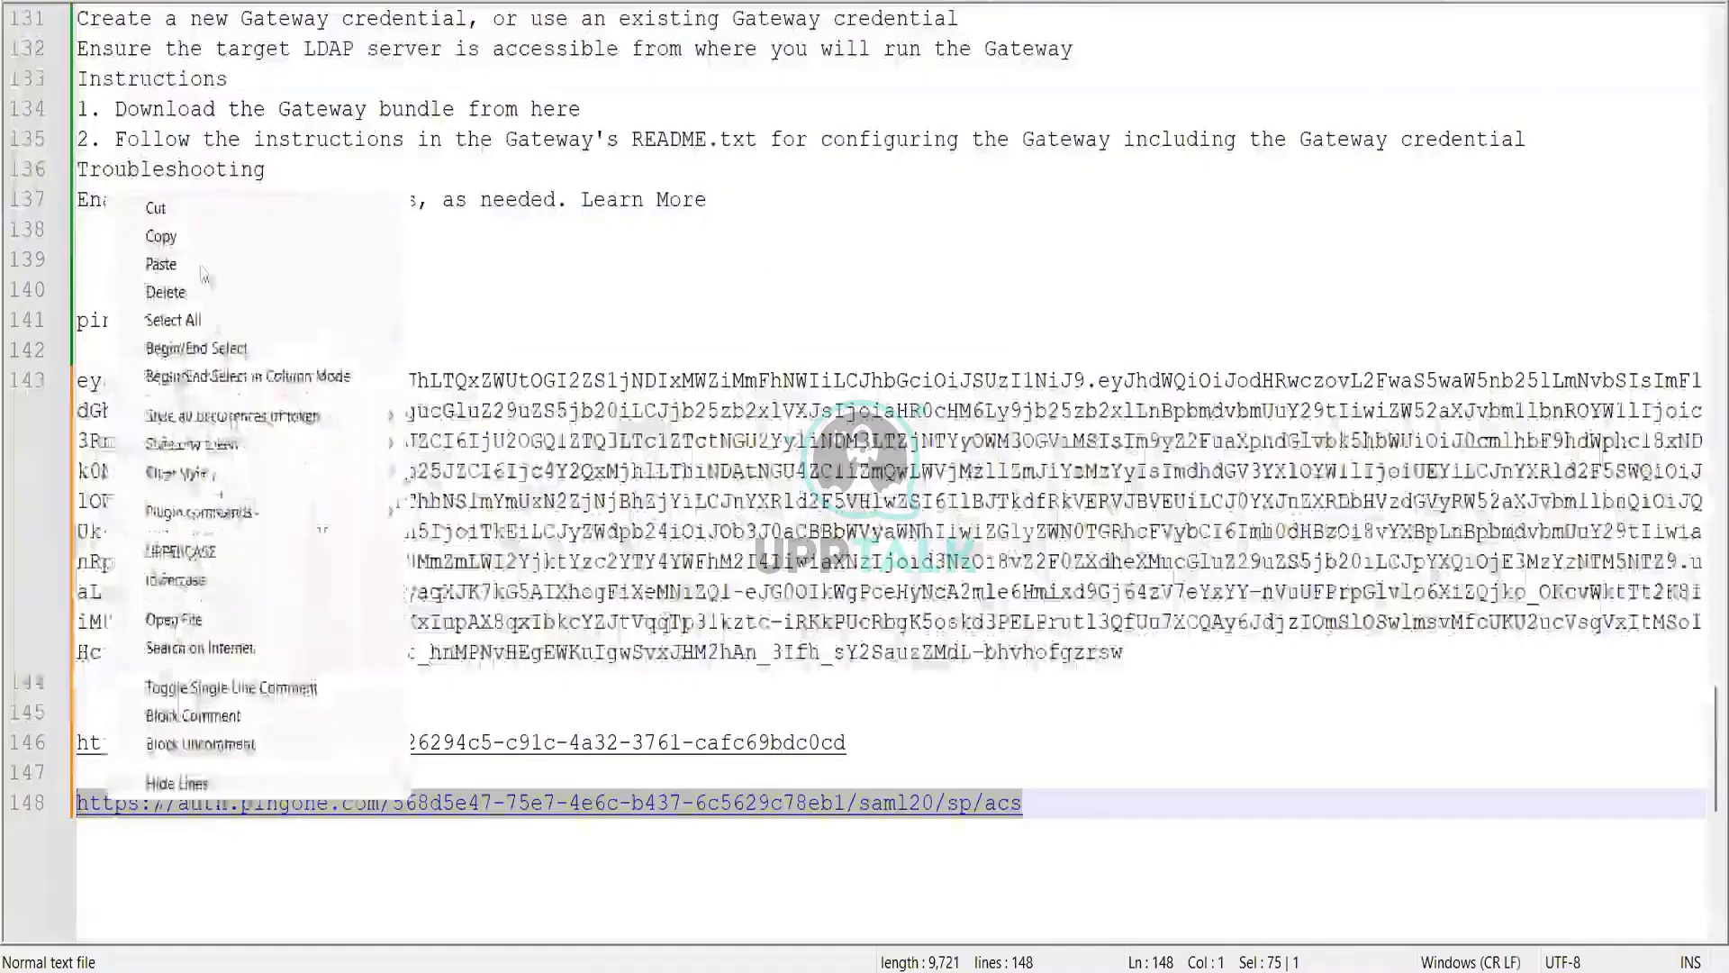
{"action": "left_click", "coordinate": [205, 237]}
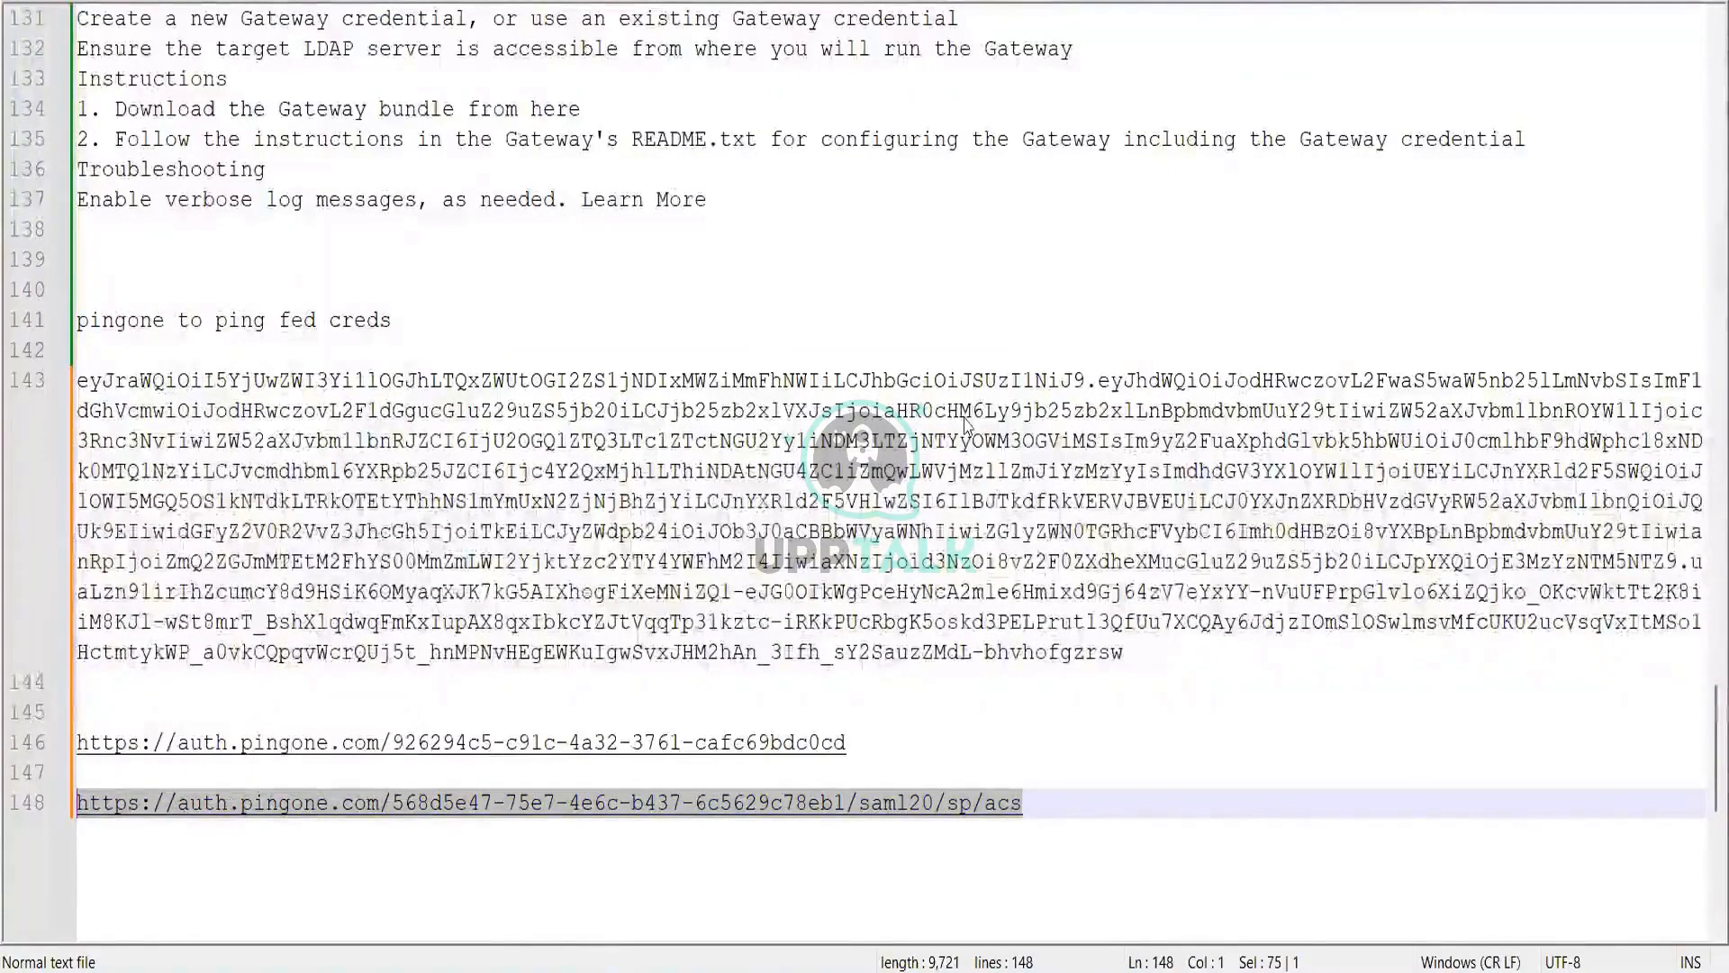
{"action": "key", "text": "alt+Tab"}
{"action": "left_click", "coordinate": [1483, 466]}
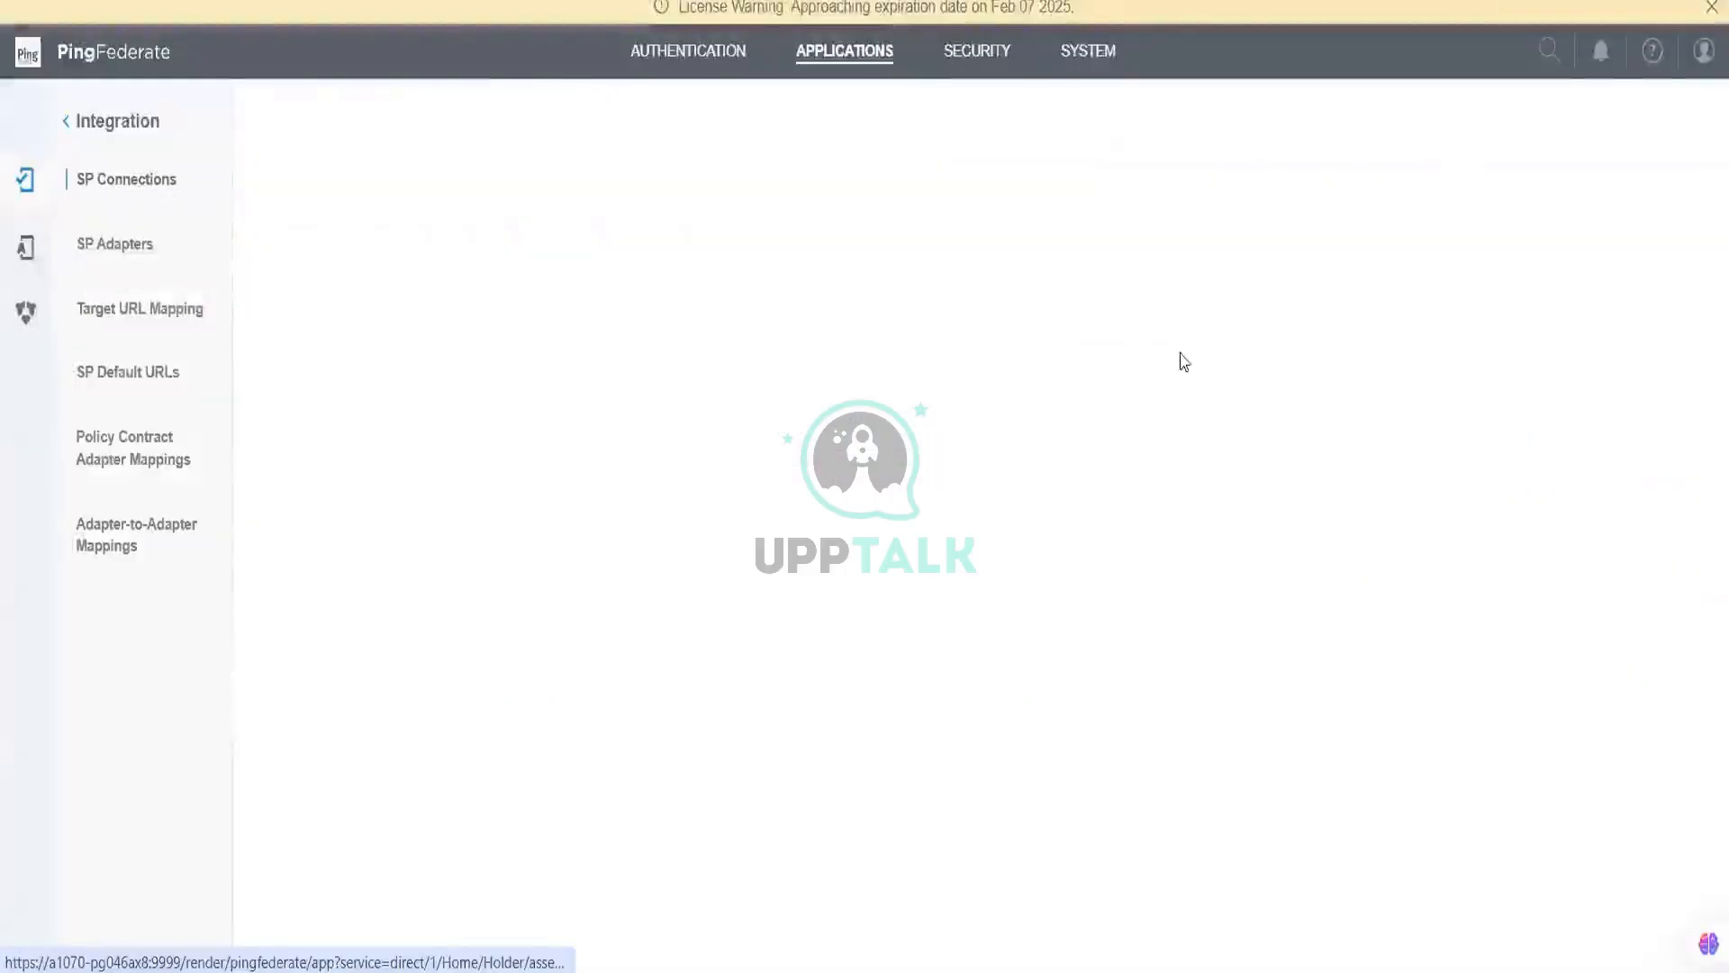
Step: Replace the google.com endpoint with the pasted PingOne ACS URL, update the row, and save
{"action": "triple_click", "coordinate": [1074, 402]}
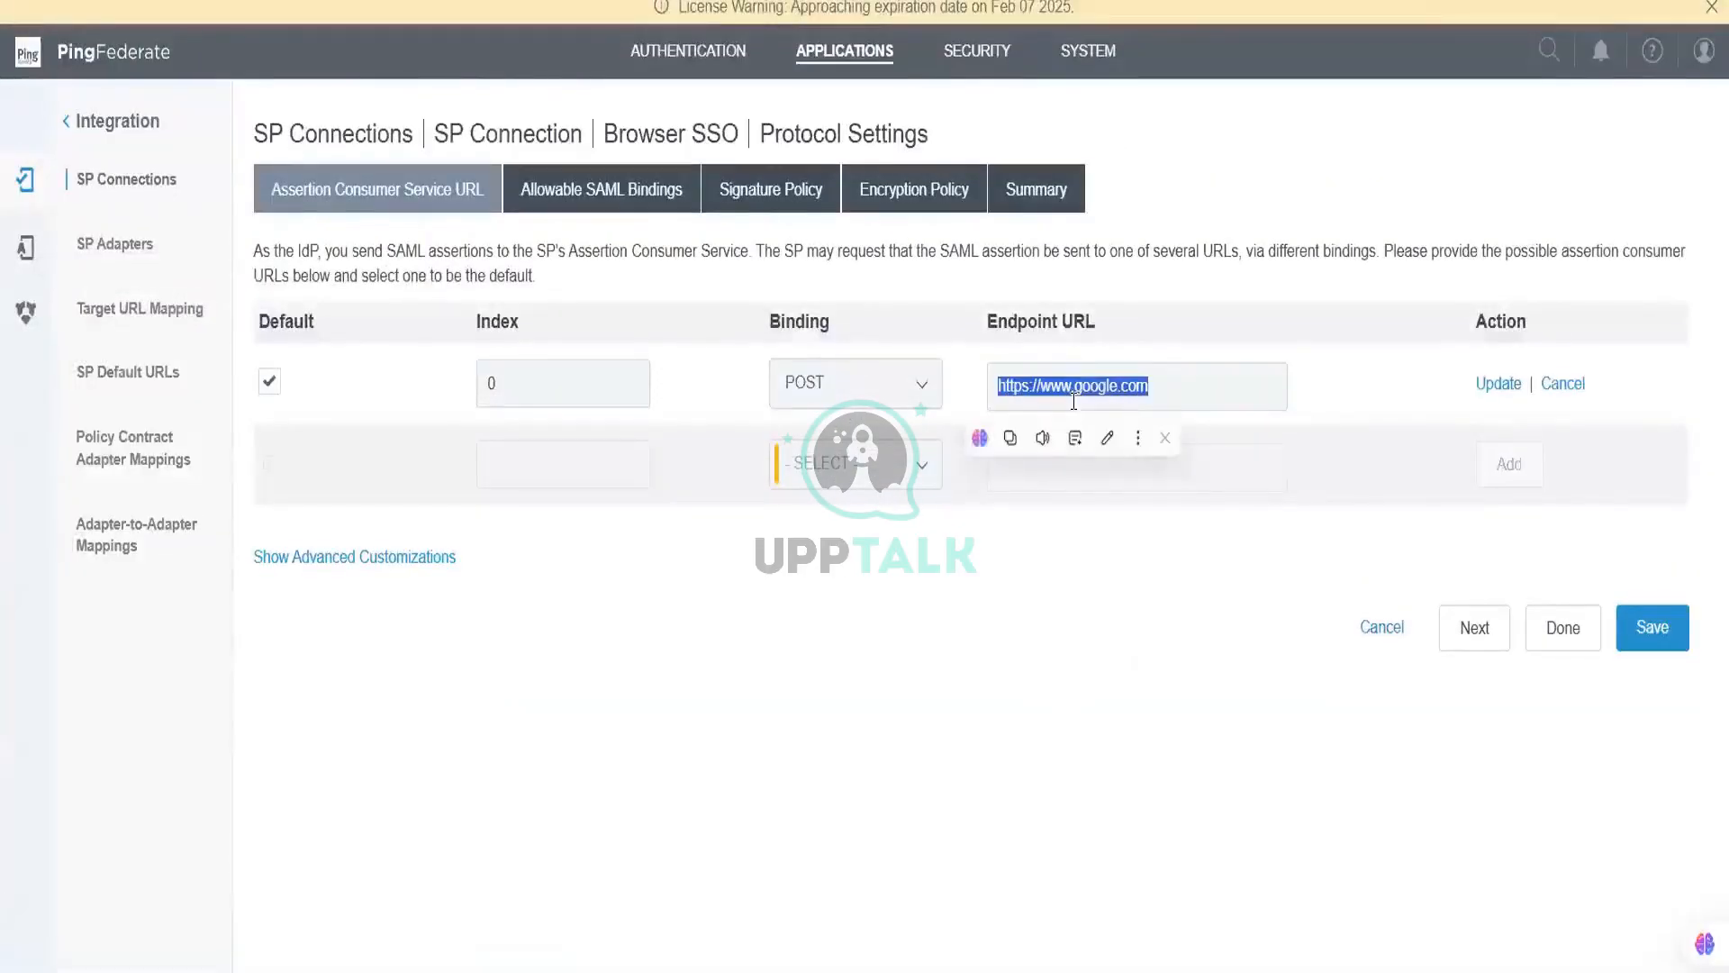
{"action": "type", "text": "https://auth.pingone.com/568d5e47-75e7-4e6c-b437-0c5629c78eb1/saml20/sp/acs"}
{"action": "left_click", "coordinate": [1492, 383]}
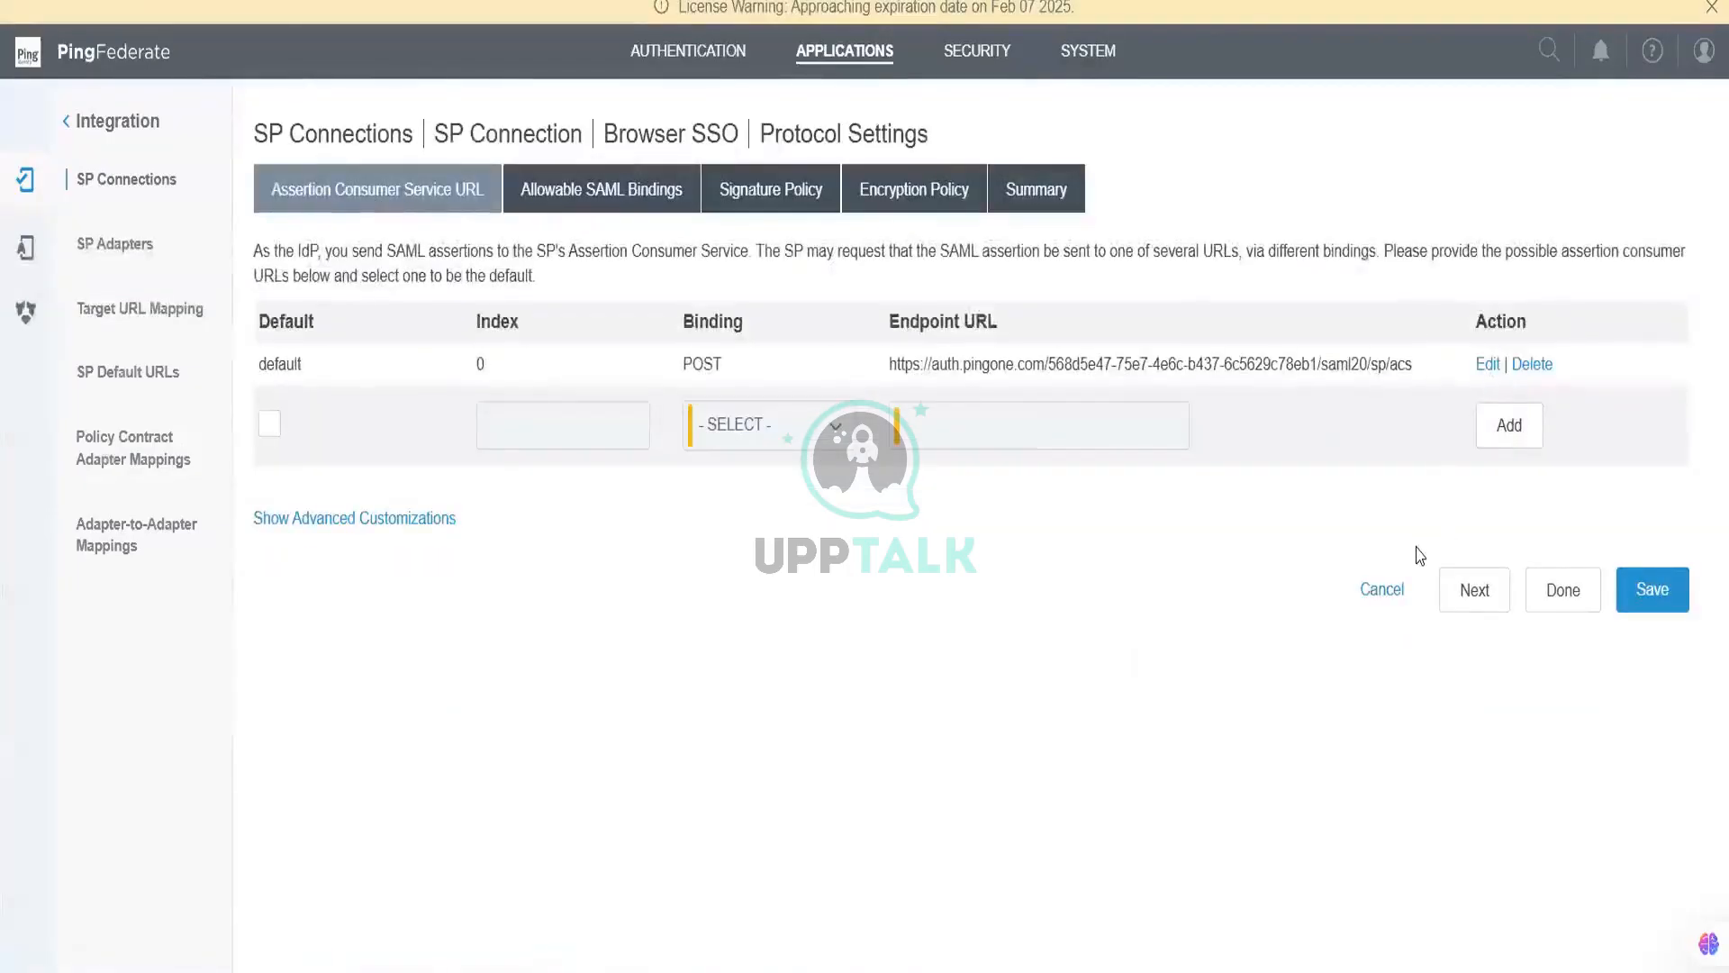
{"action": "left_click", "coordinate": [1661, 598]}
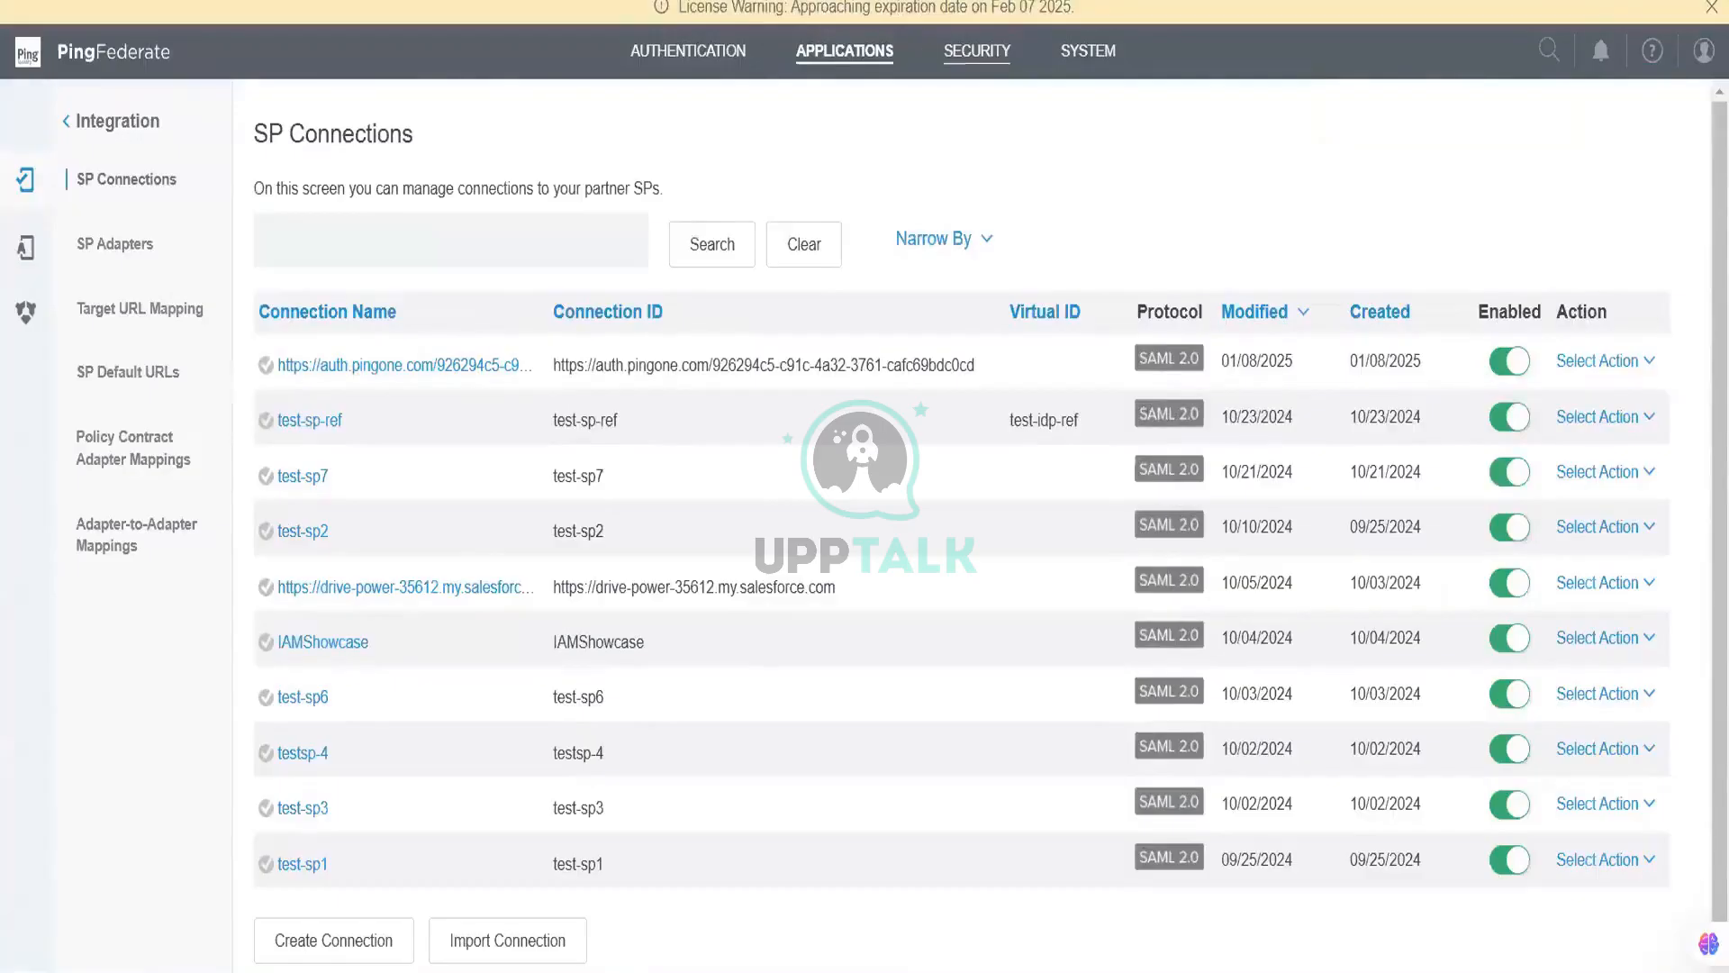
Step: Open LoginPolicy for editing in PingOne and review its presented providers, yahoo and Google
{"action": "left_click", "coordinate": [477, 2]}
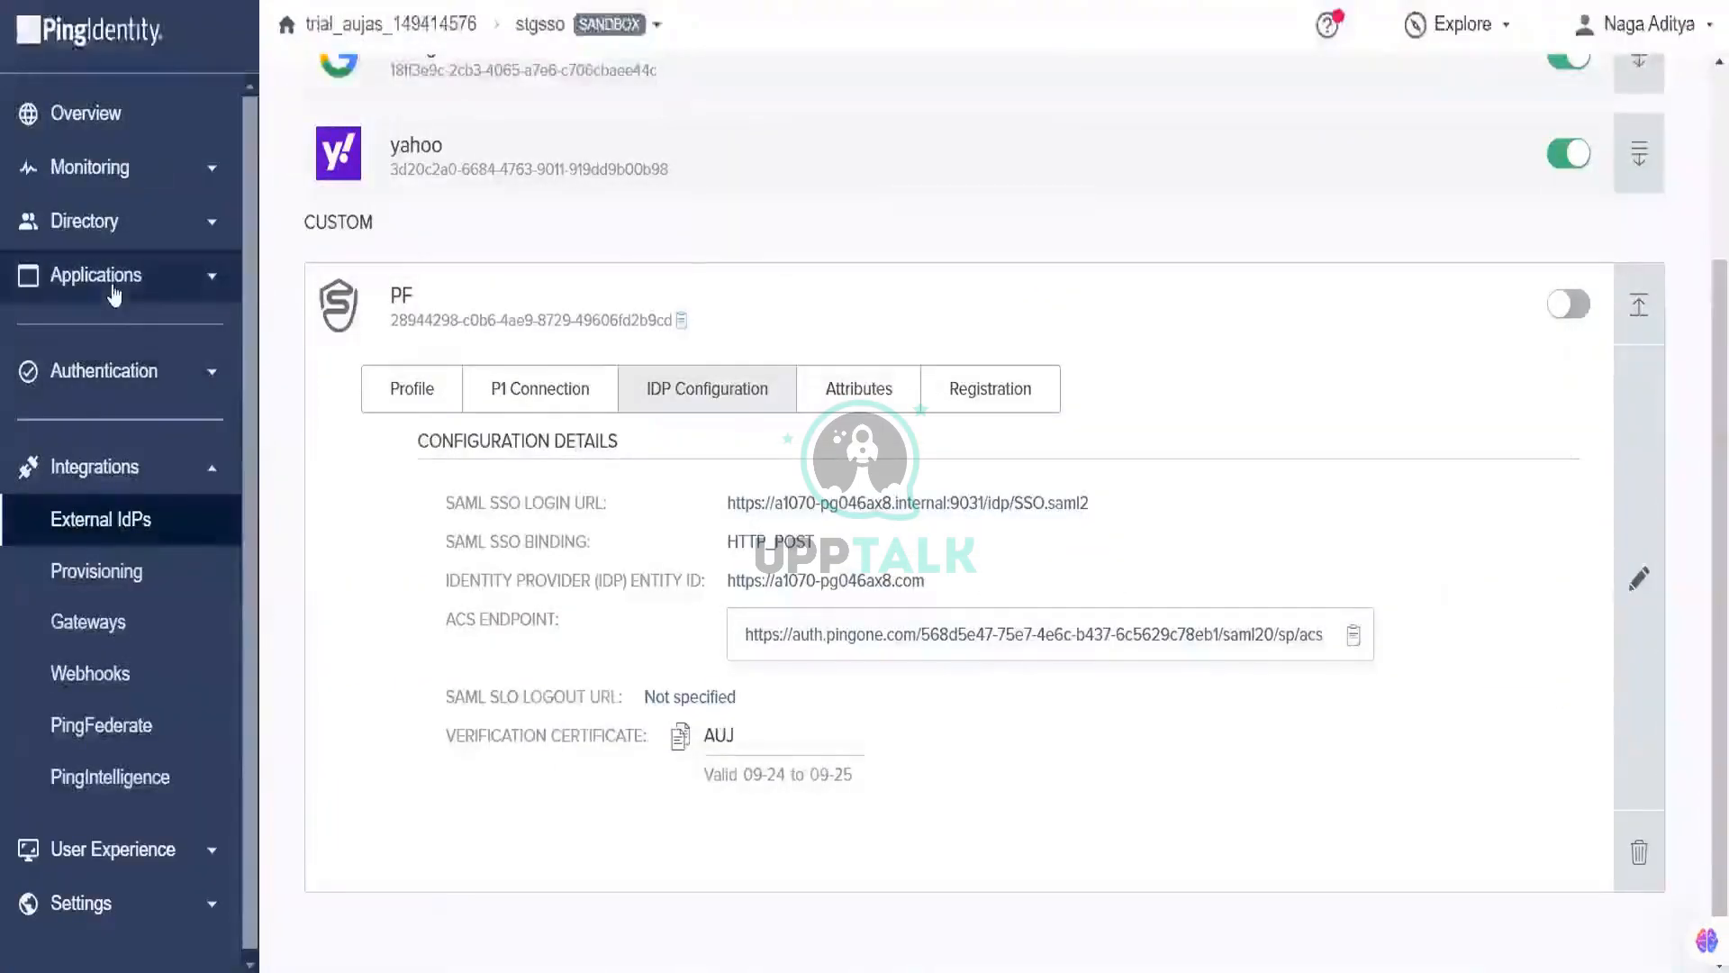
{"action": "left_click", "coordinate": [167, 383]}
{"action": "left_click", "coordinate": [153, 484]}
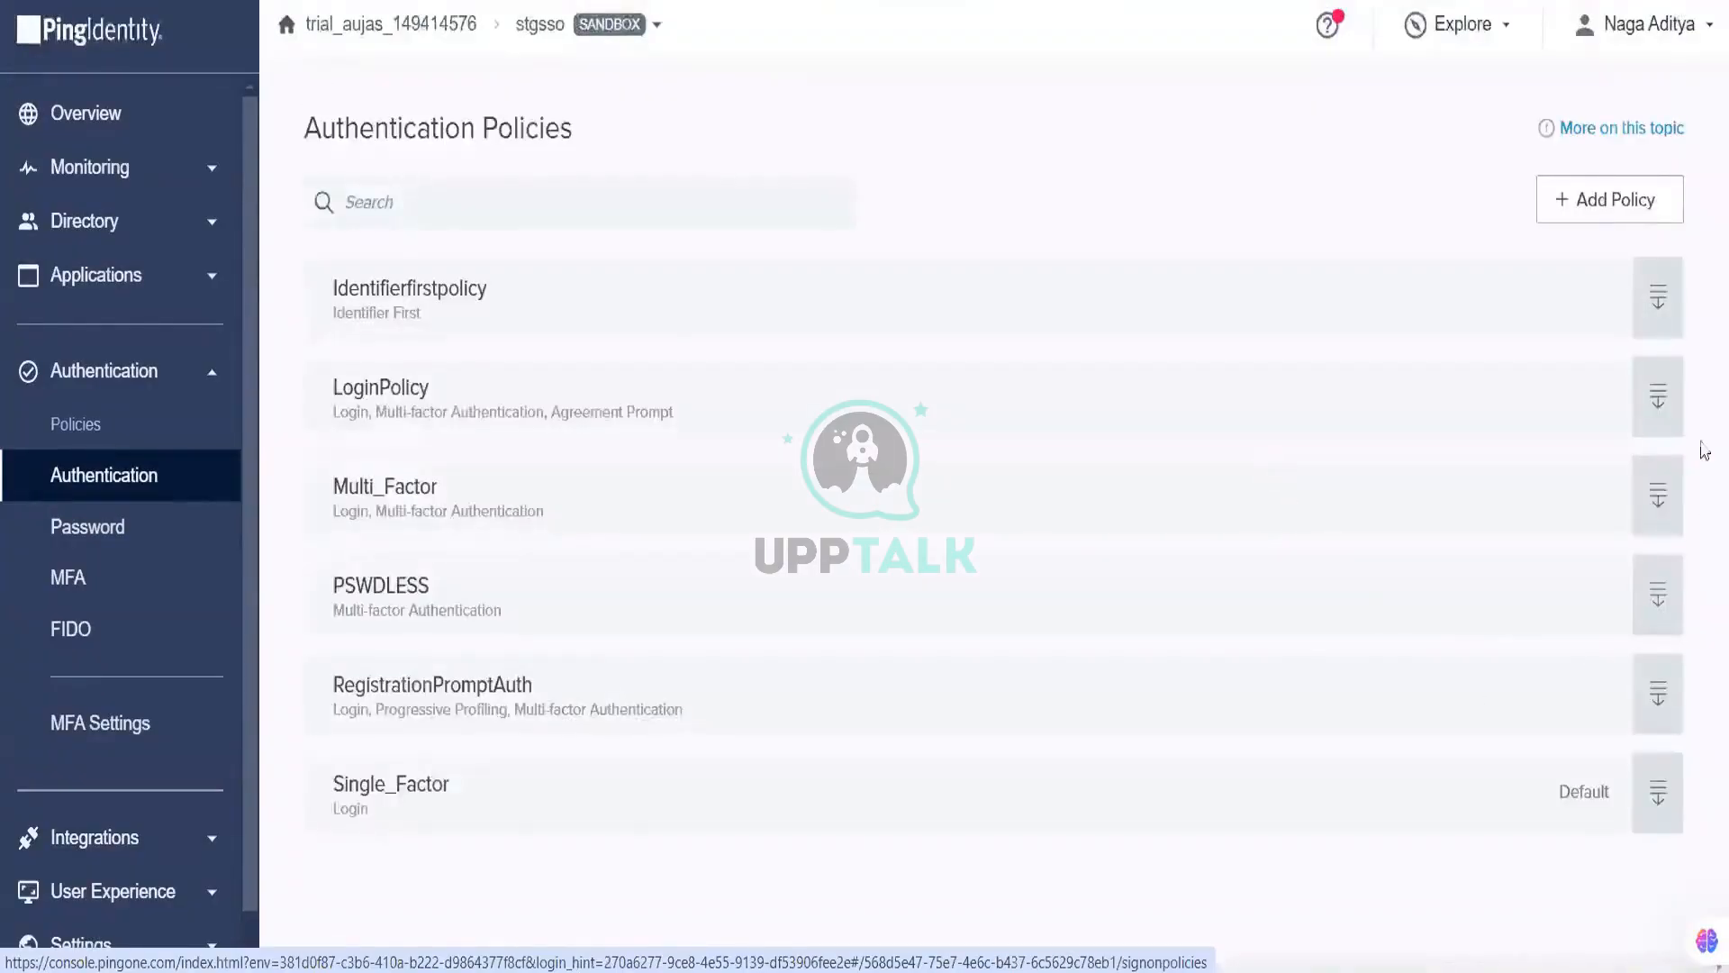
{"action": "left_click", "coordinate": [1681, 392]}
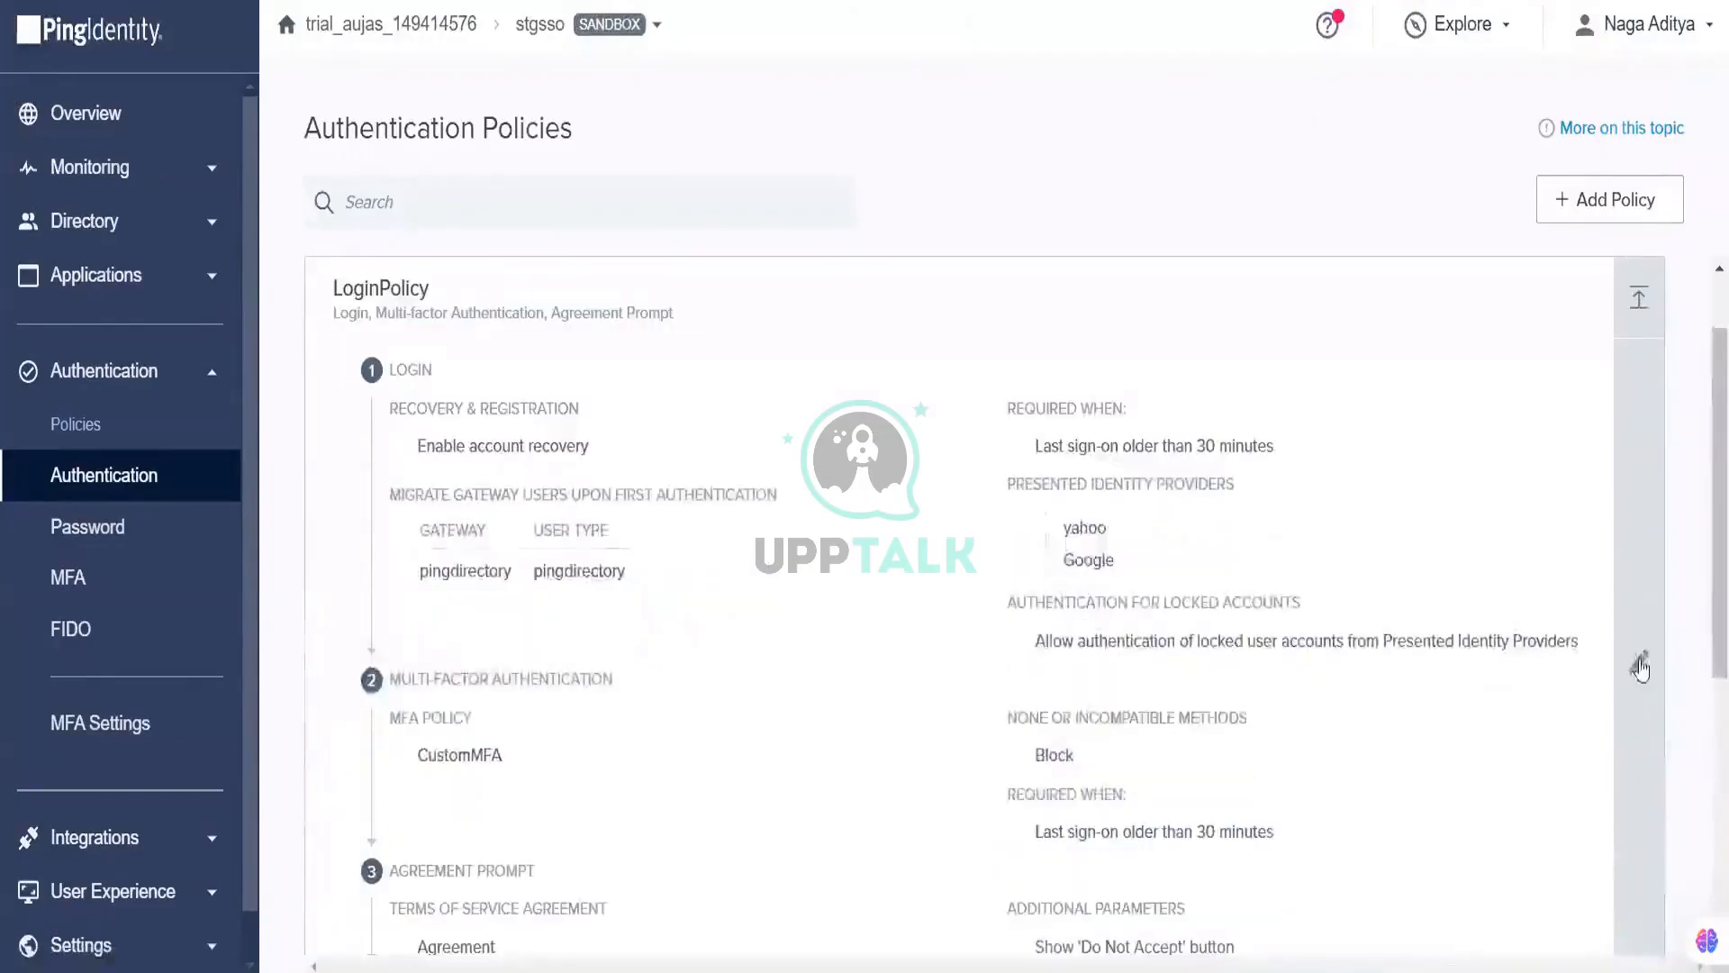
{"action": "left_click", "coordinate": [1640, 668]}
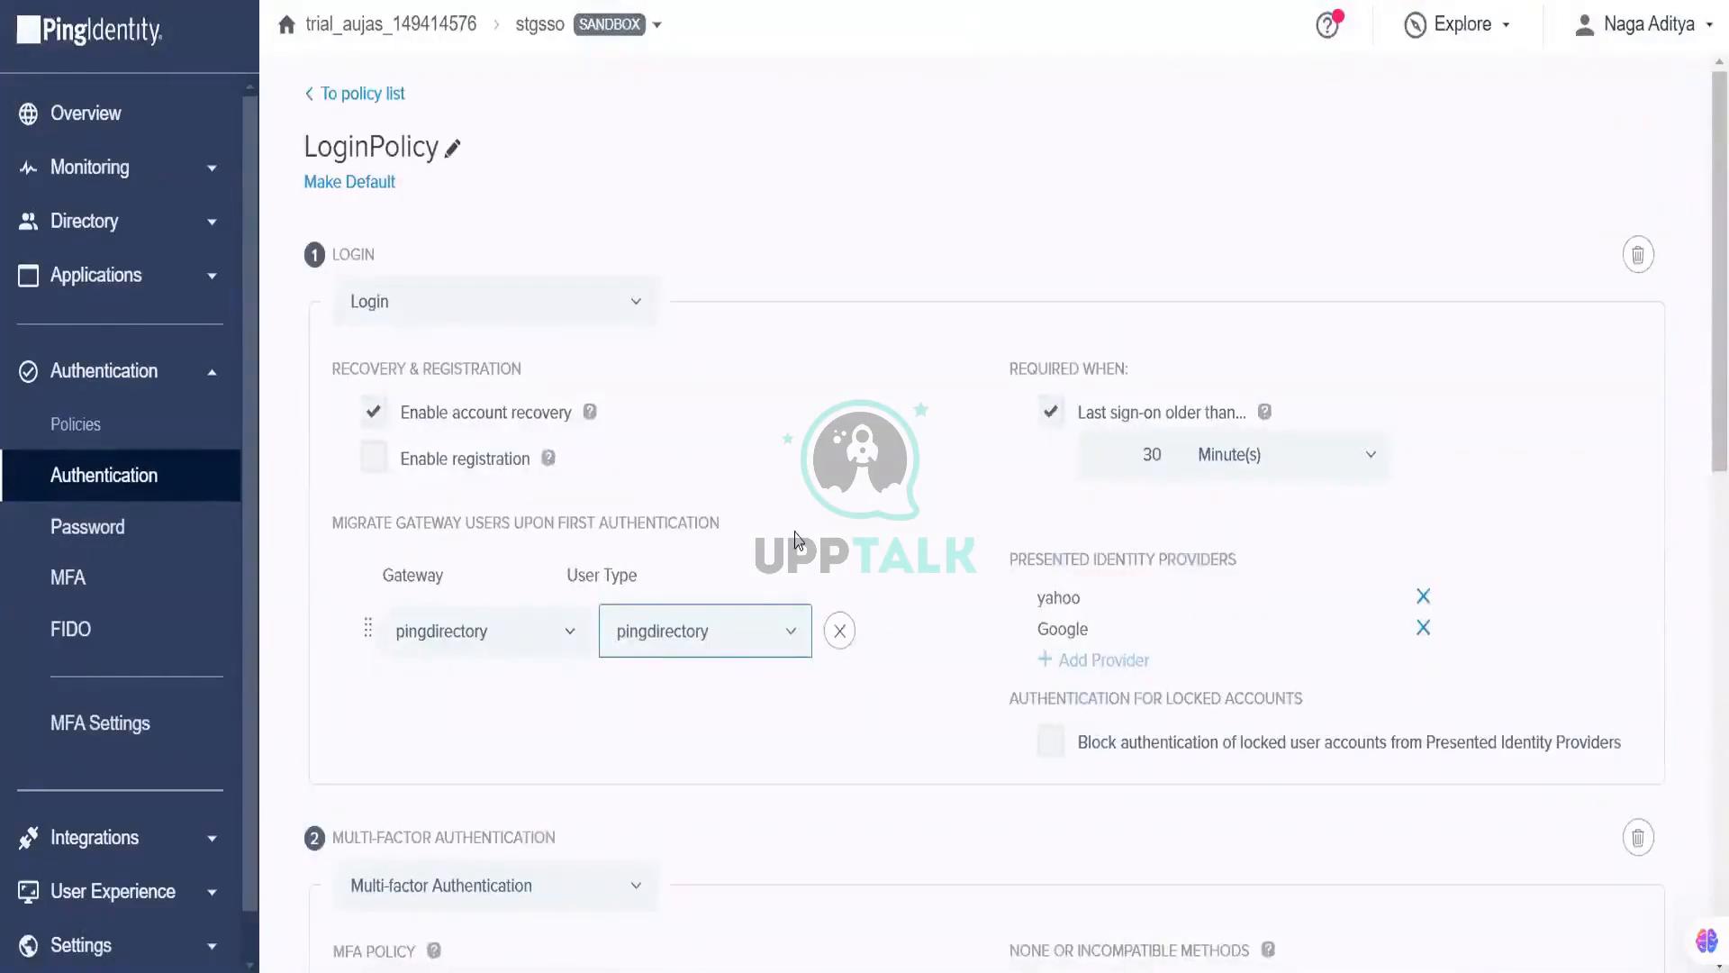
{"action": "scroll", "coordinate": [795, 539], "scroll_direction": "down", "scroll_amount": 9}
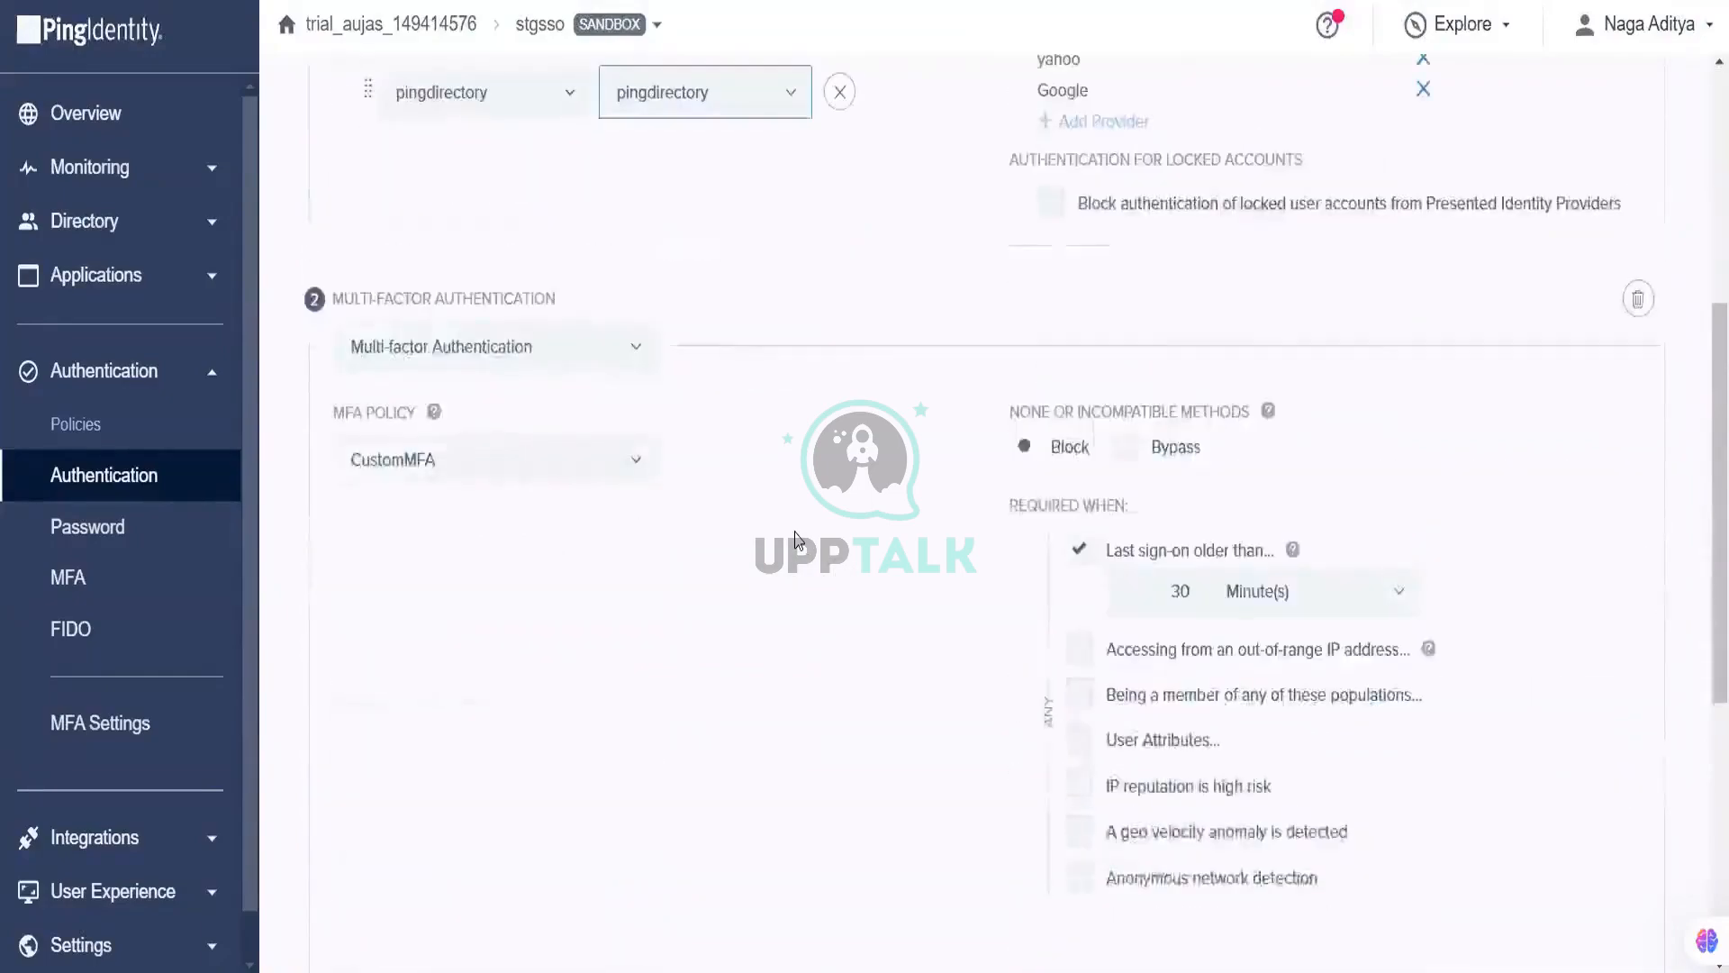
{"action": "scroll", "coordinate": [796, 539], "scroll_direction": "up", "scroll_amount": 6}
{"action": "scroll", "coordinate": [795, 538], "scroll_direction": "up", "scroll_amount": 2}
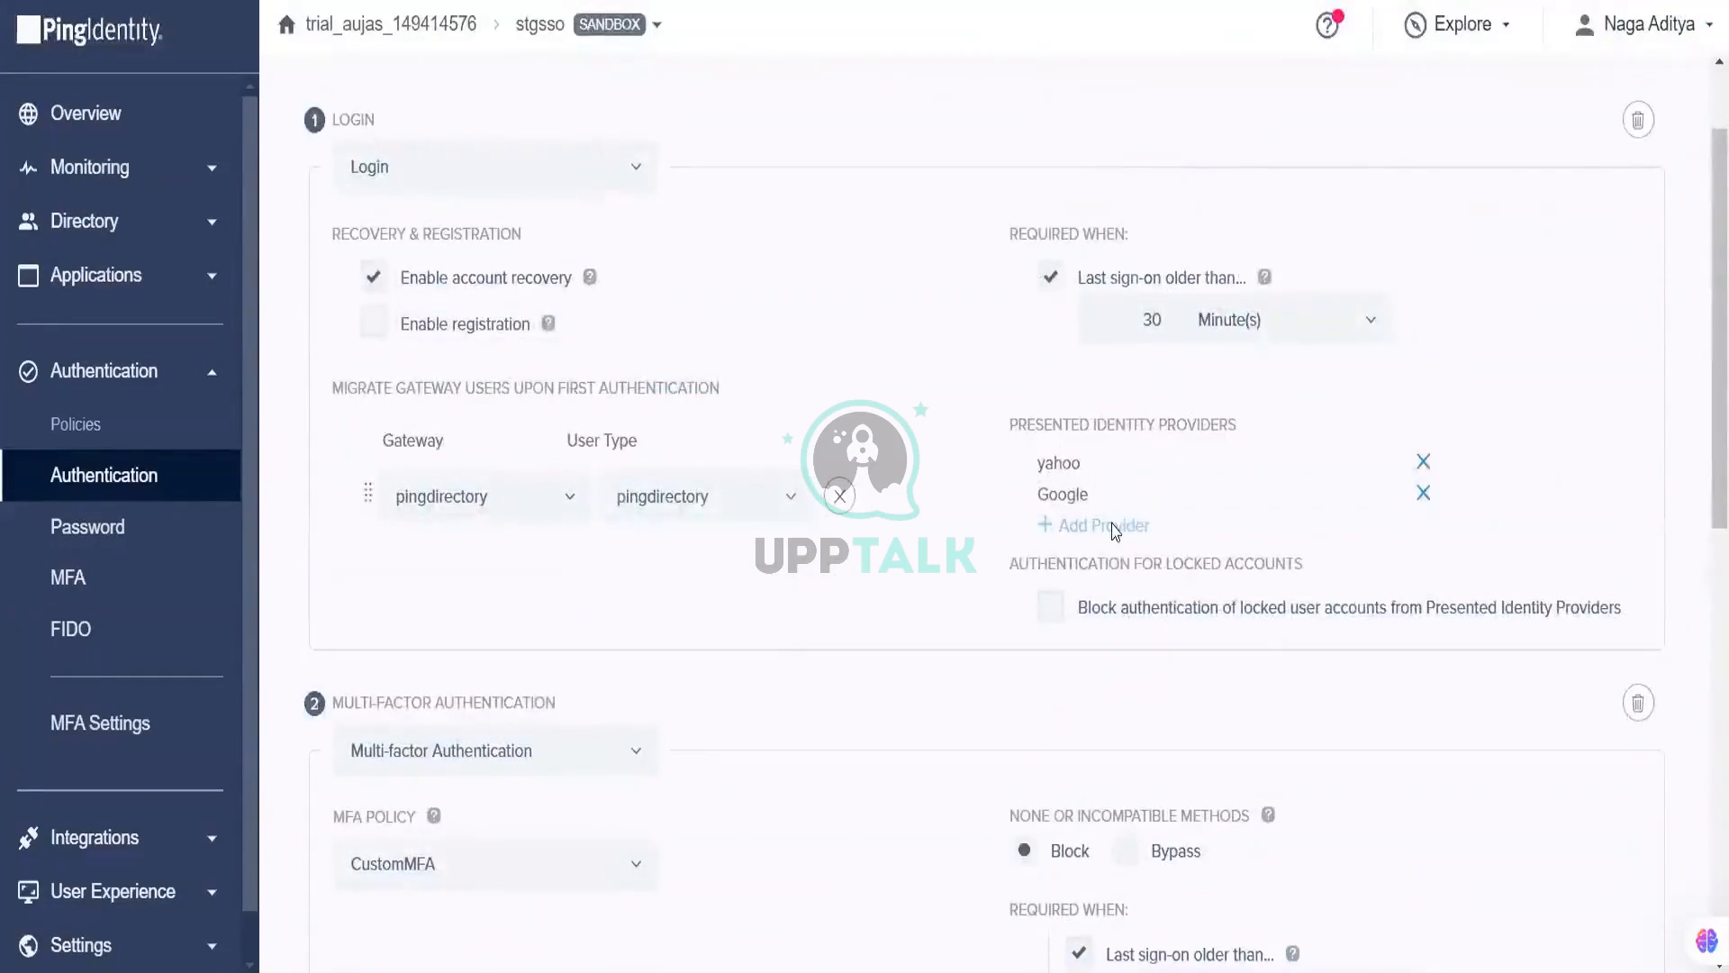
{"action": "left_click_drag", "start_coordinate": [1151, 526], "coordinate": [1059, 526]}
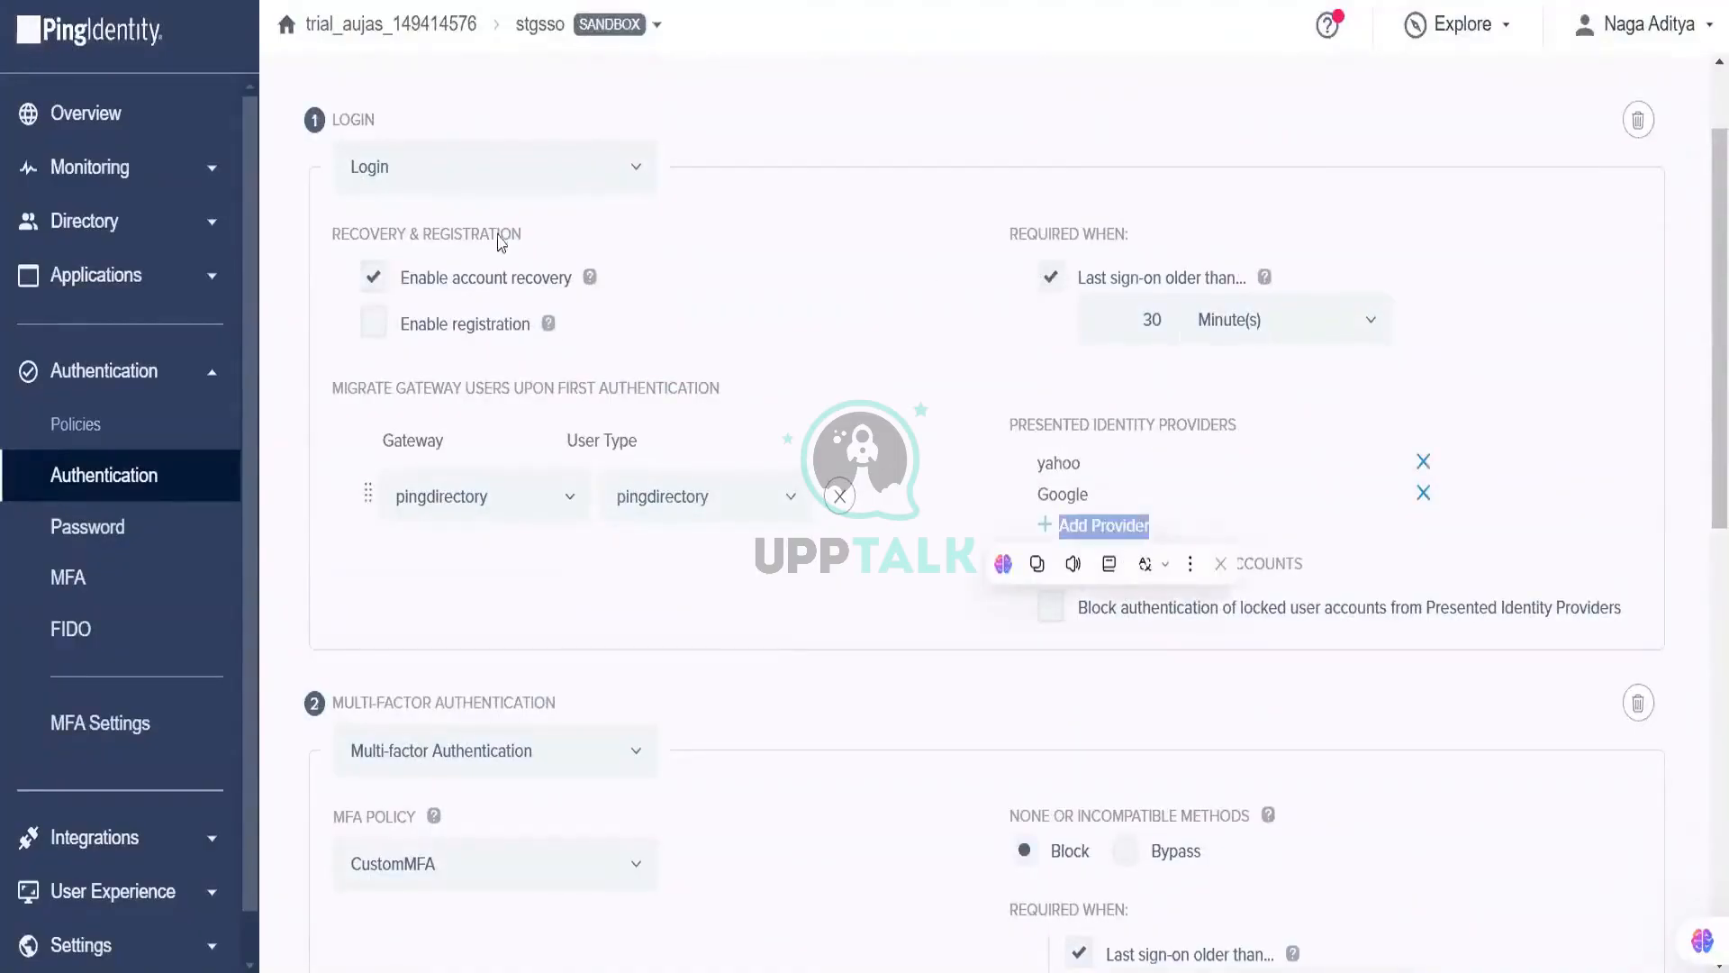
{"action": "left_click", "coordinate": [193, 839]}
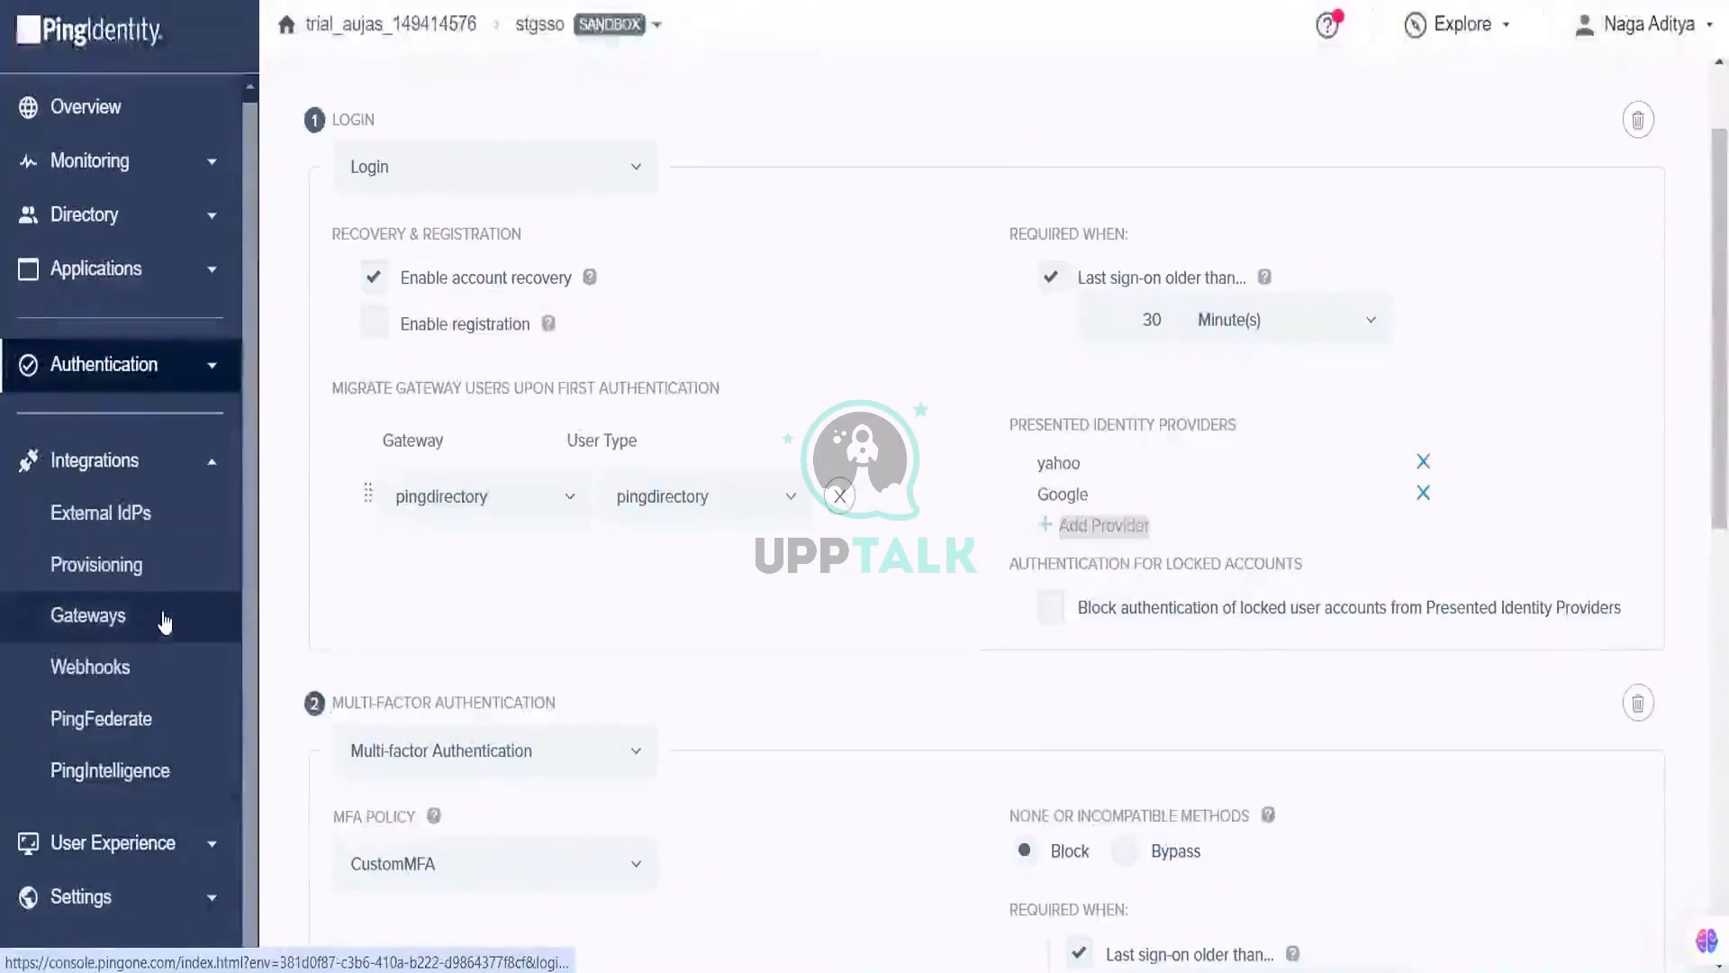
Step: Switch on the PF toggle in the External IdPs list
{"action": "left_click", "coordinate": [146, 533]}
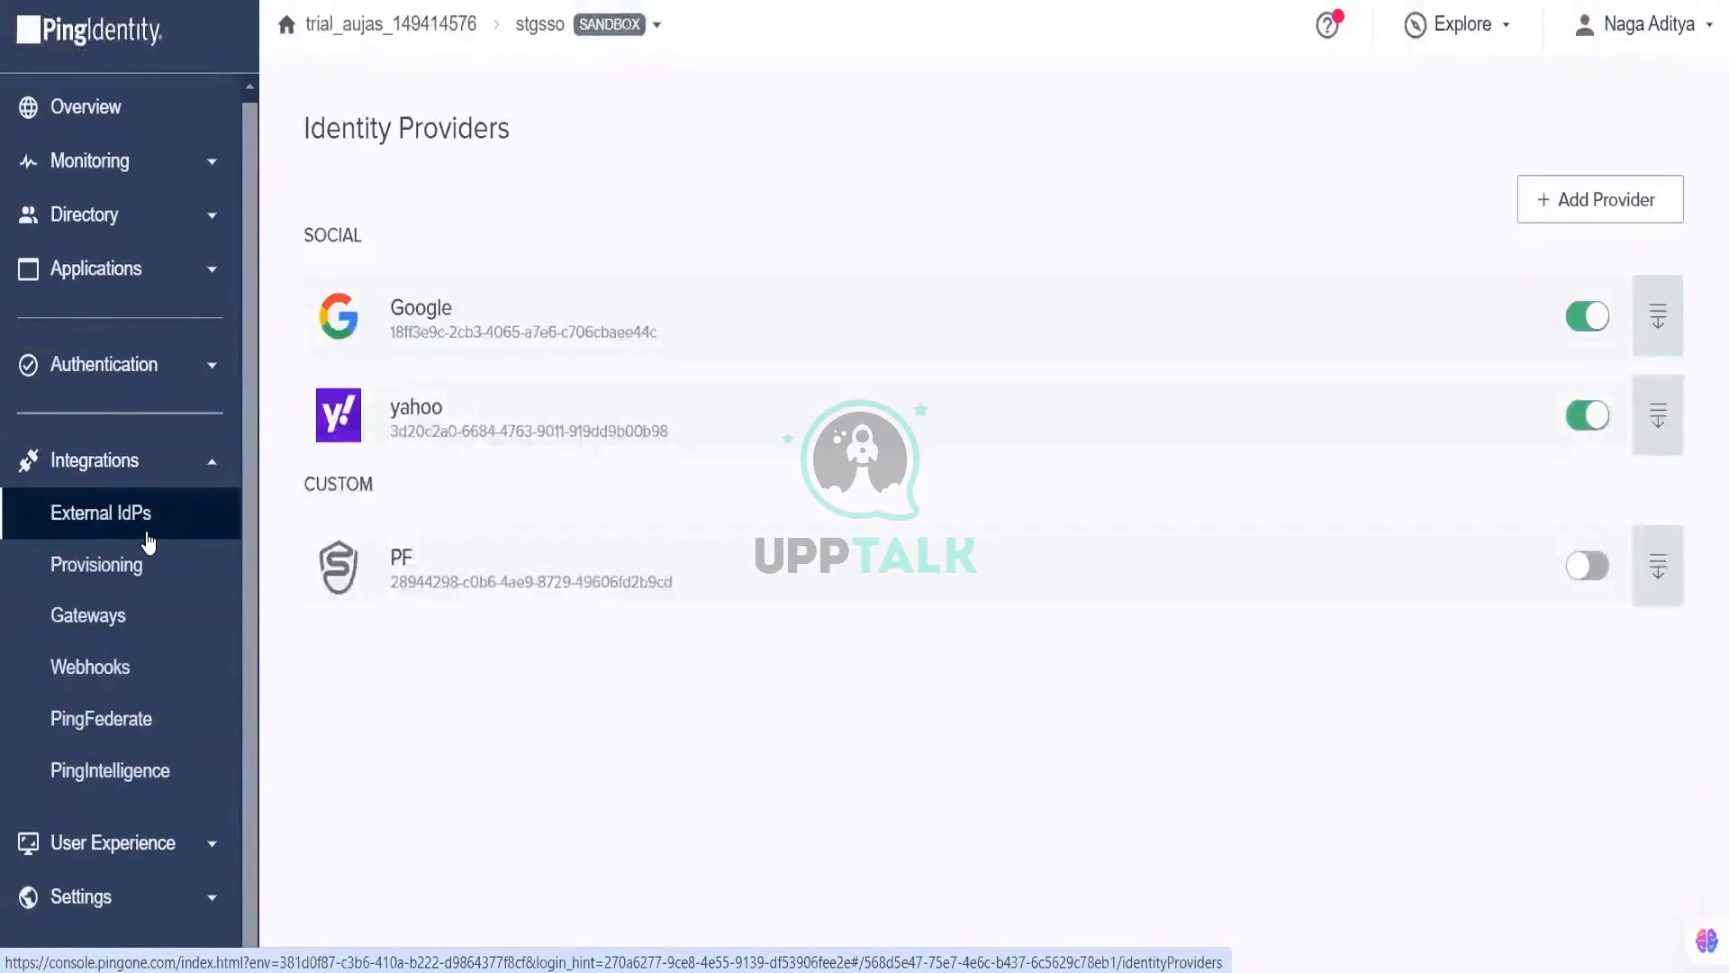
{"action": "left_click", "coordinate": [1600, 574]}
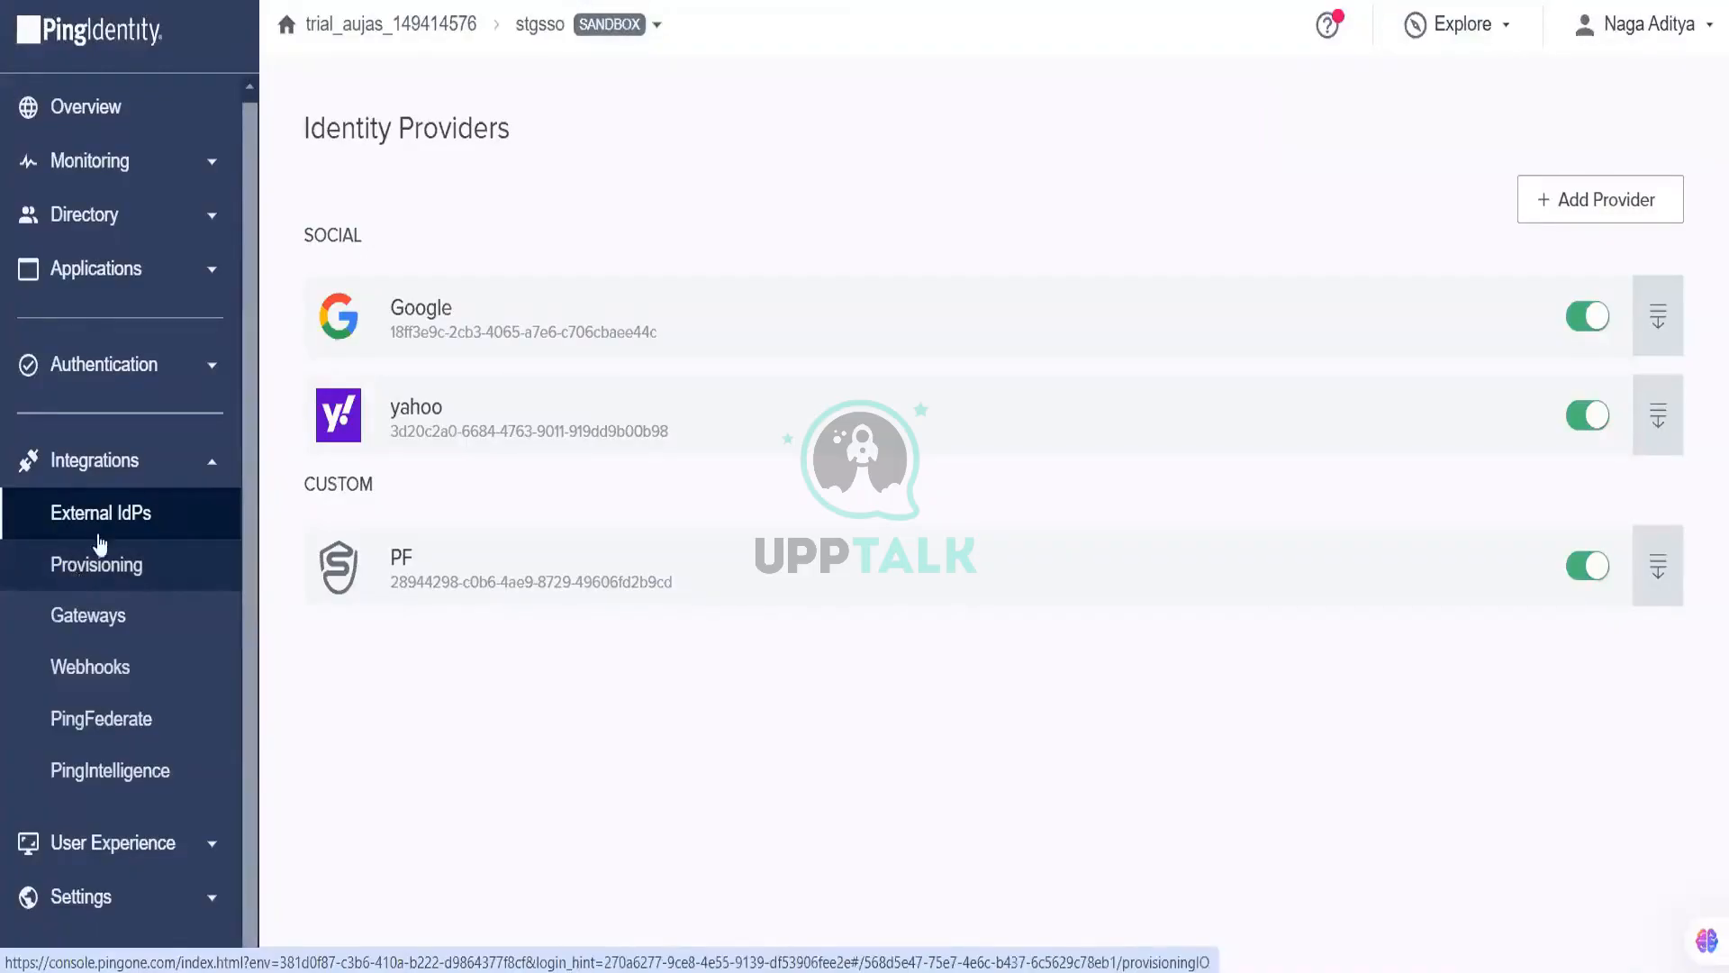
Step: Reopen the LoginPolicy sign-on policy for editing
{"action": "left_click", "coordinate": [168, 378]}
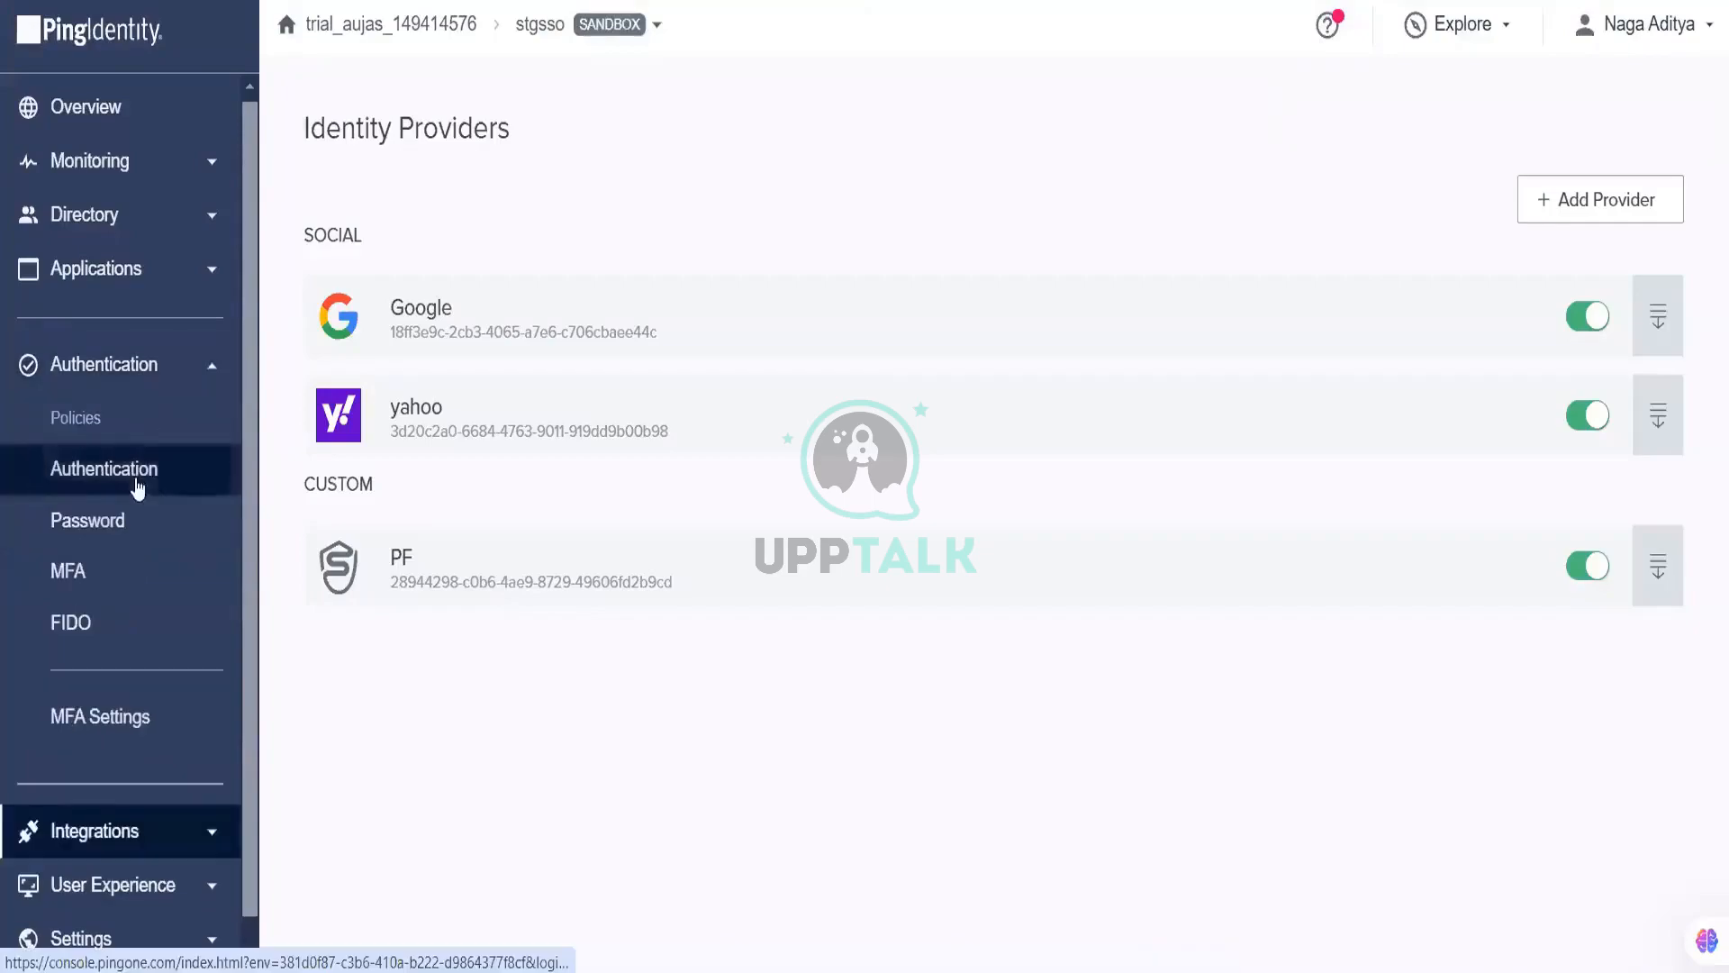
{"action": "left_click", "coordinate": [158, 457]}
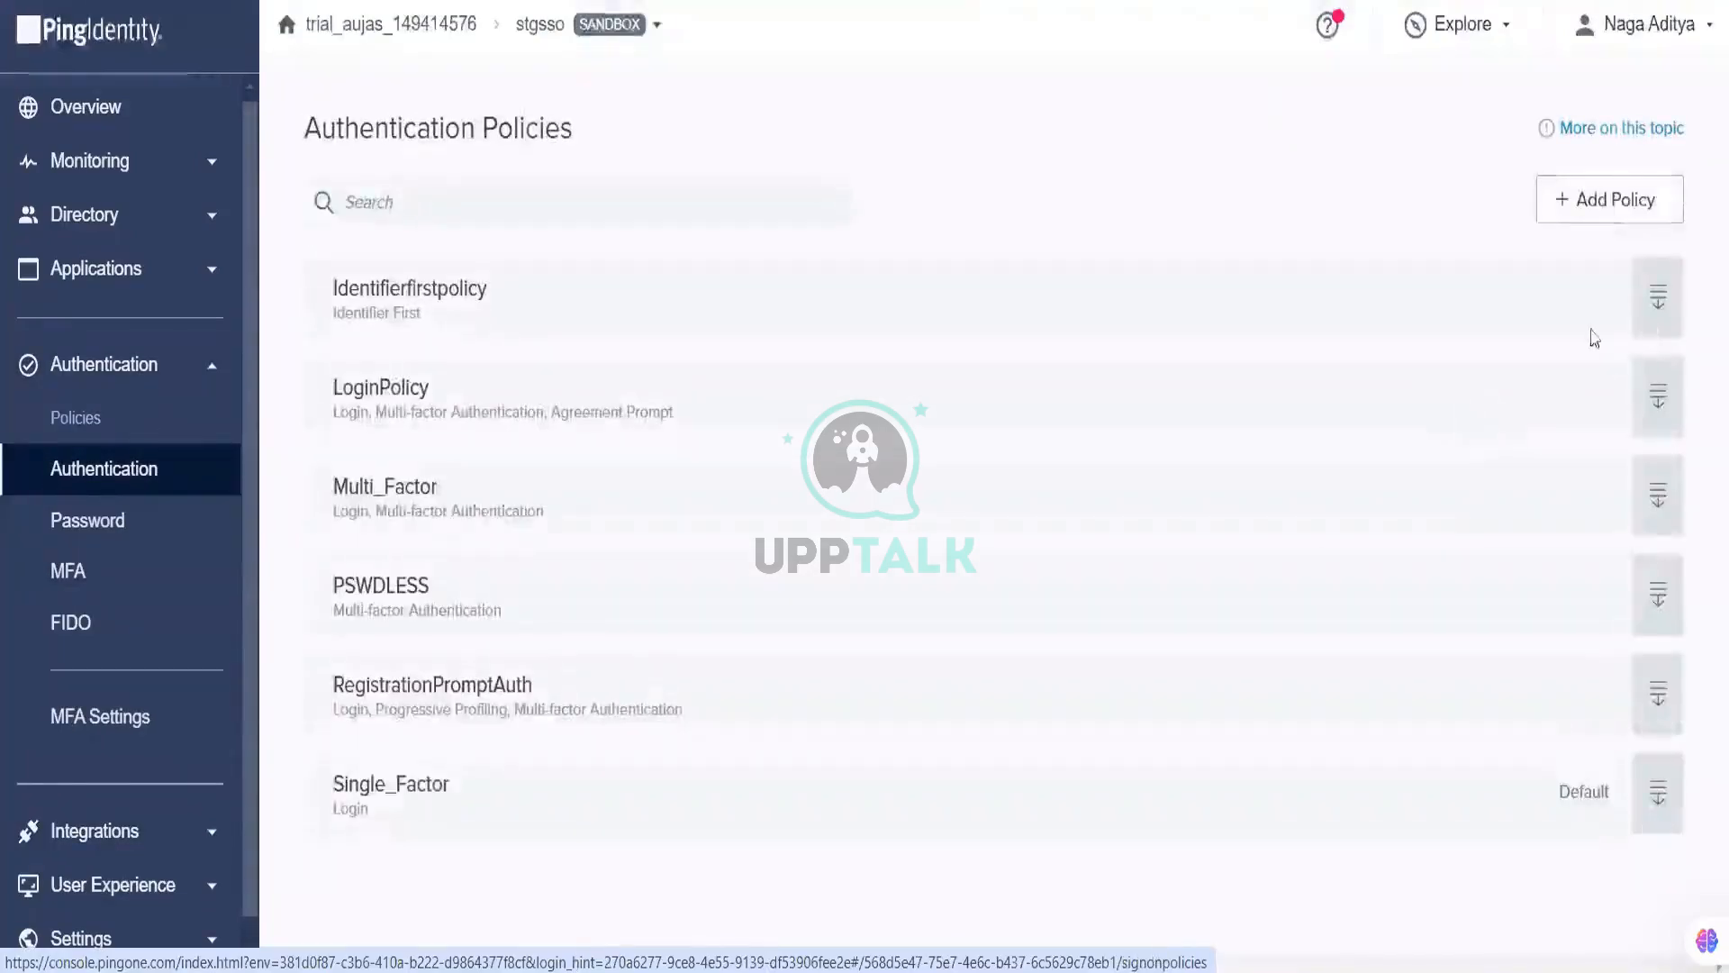
{"action": "left_click", "coordinate": [1657, 399]}
{"action": "left_click", "coordinate": [1643, 670]}
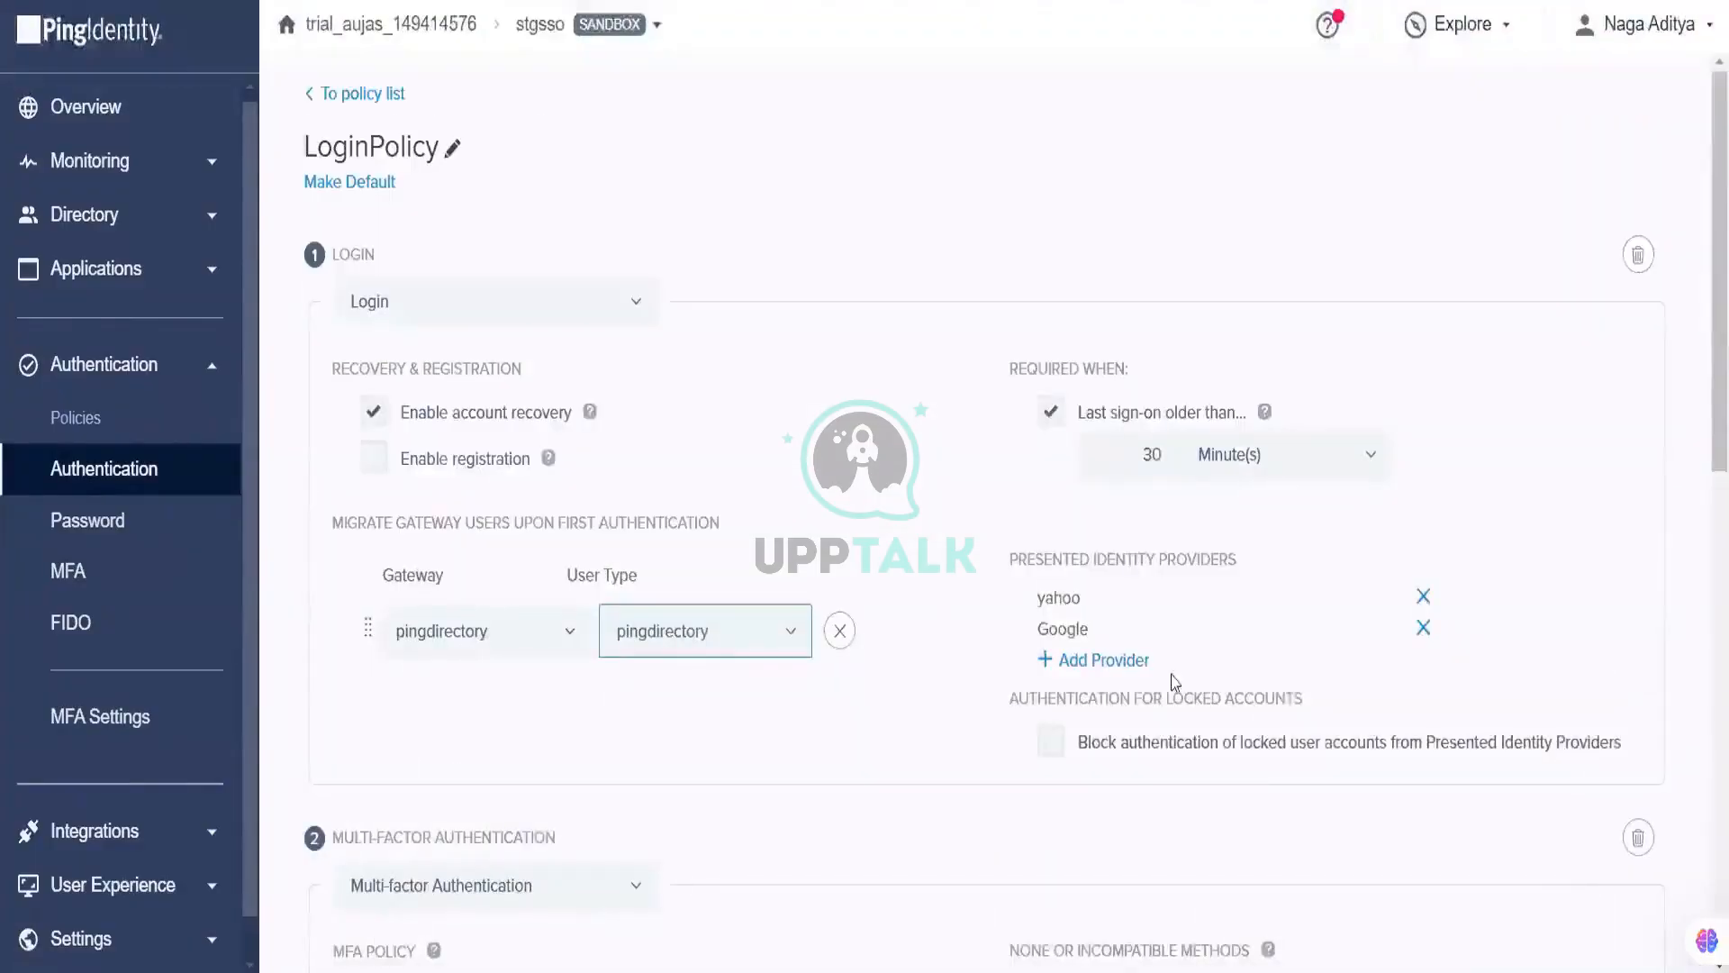
Step: Add PF as a presented identity provider, save the policy, and review the result
{"action": "left_click", "coordinate": [1117, 661]}
{"action": "left_click", "coordinate": [1124, 678]}
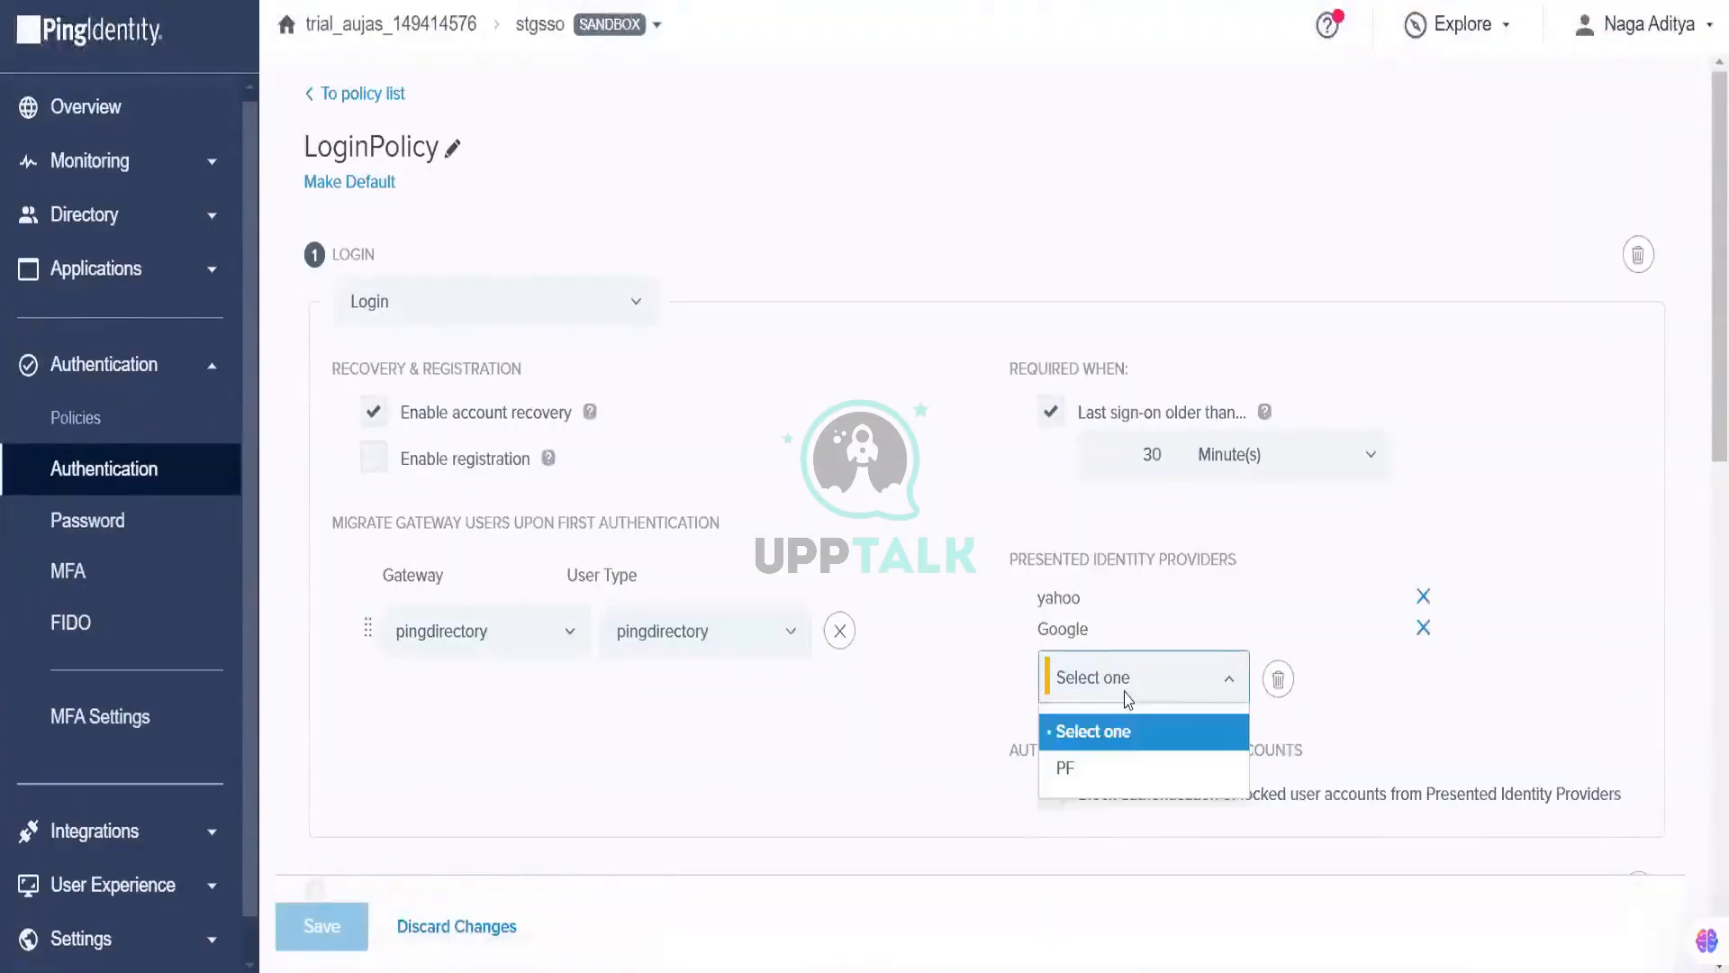
{"action": "left_click", "coordinate": [1120, 744]}
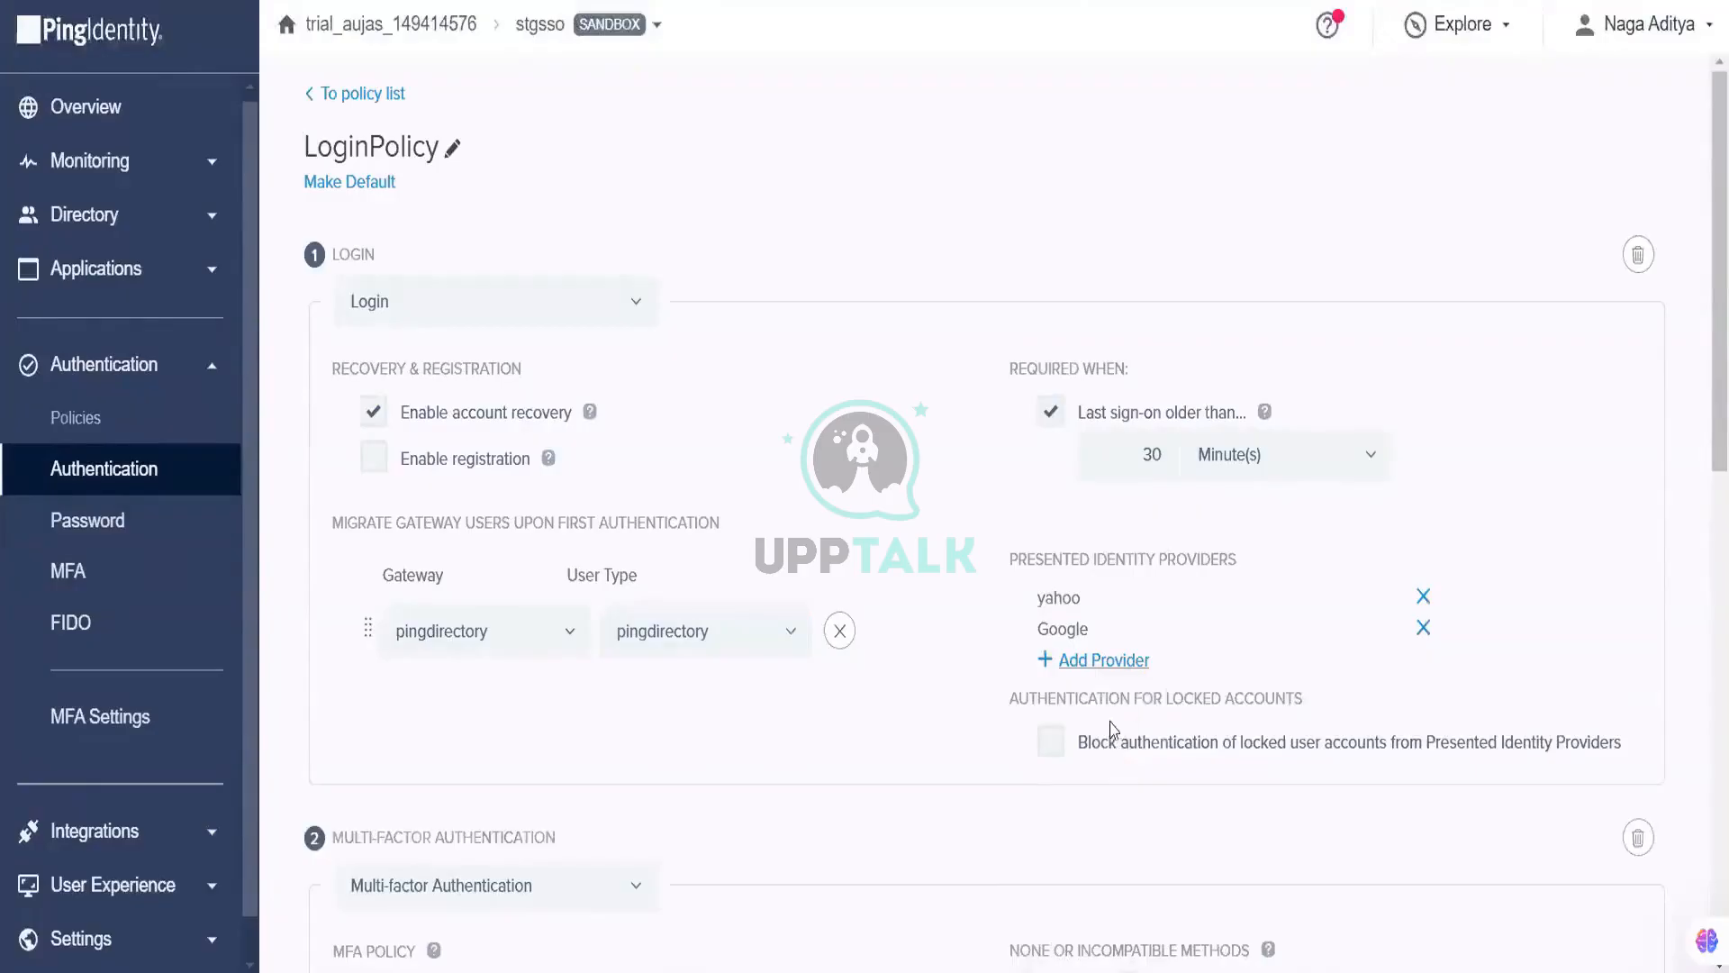
{"action": "left_click", "coordinate": [1117, 662]}
{"action": "left_click", "coordinate": [1126, 677]}
{"action": "left_click", "coordinate": [1103, 770]}
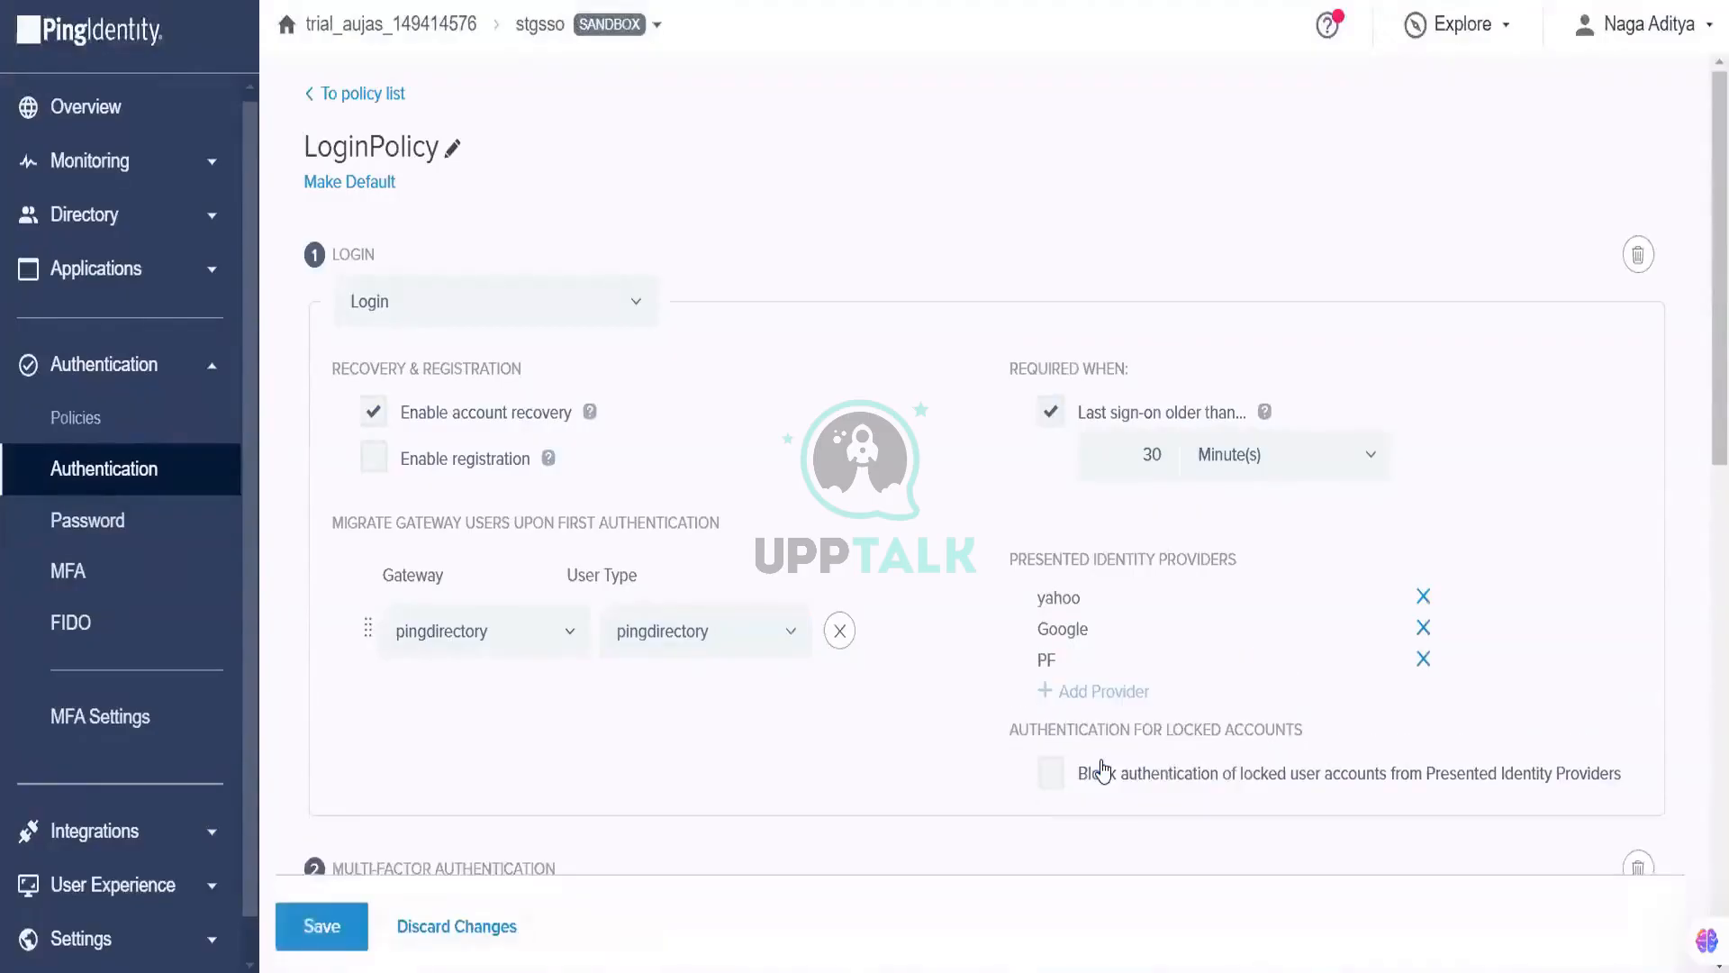
{"action": "scroll", "coordinate": [721, 810], "scroll_direction": "down", "scroll_amount": 3}
{"action": "left_click", "coordinate": [306, 927]}
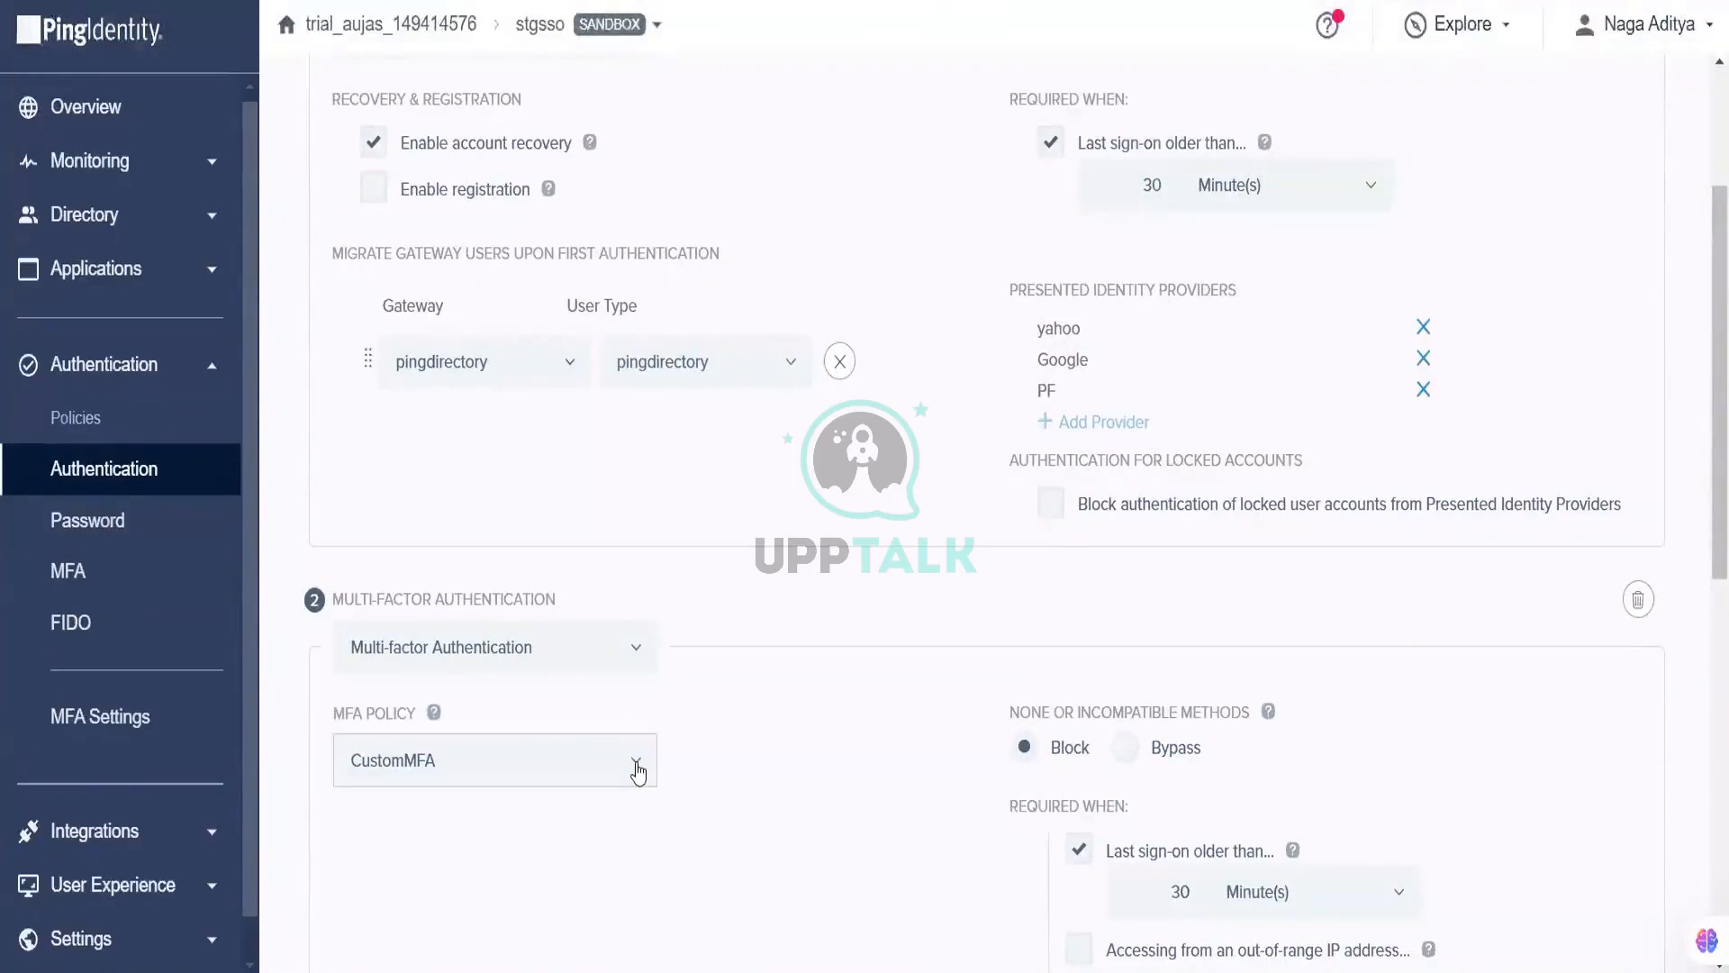
{"action": "scroll", "coordinate": [636, 770], "scroll_direction": "down", "scroll_amount": 6}
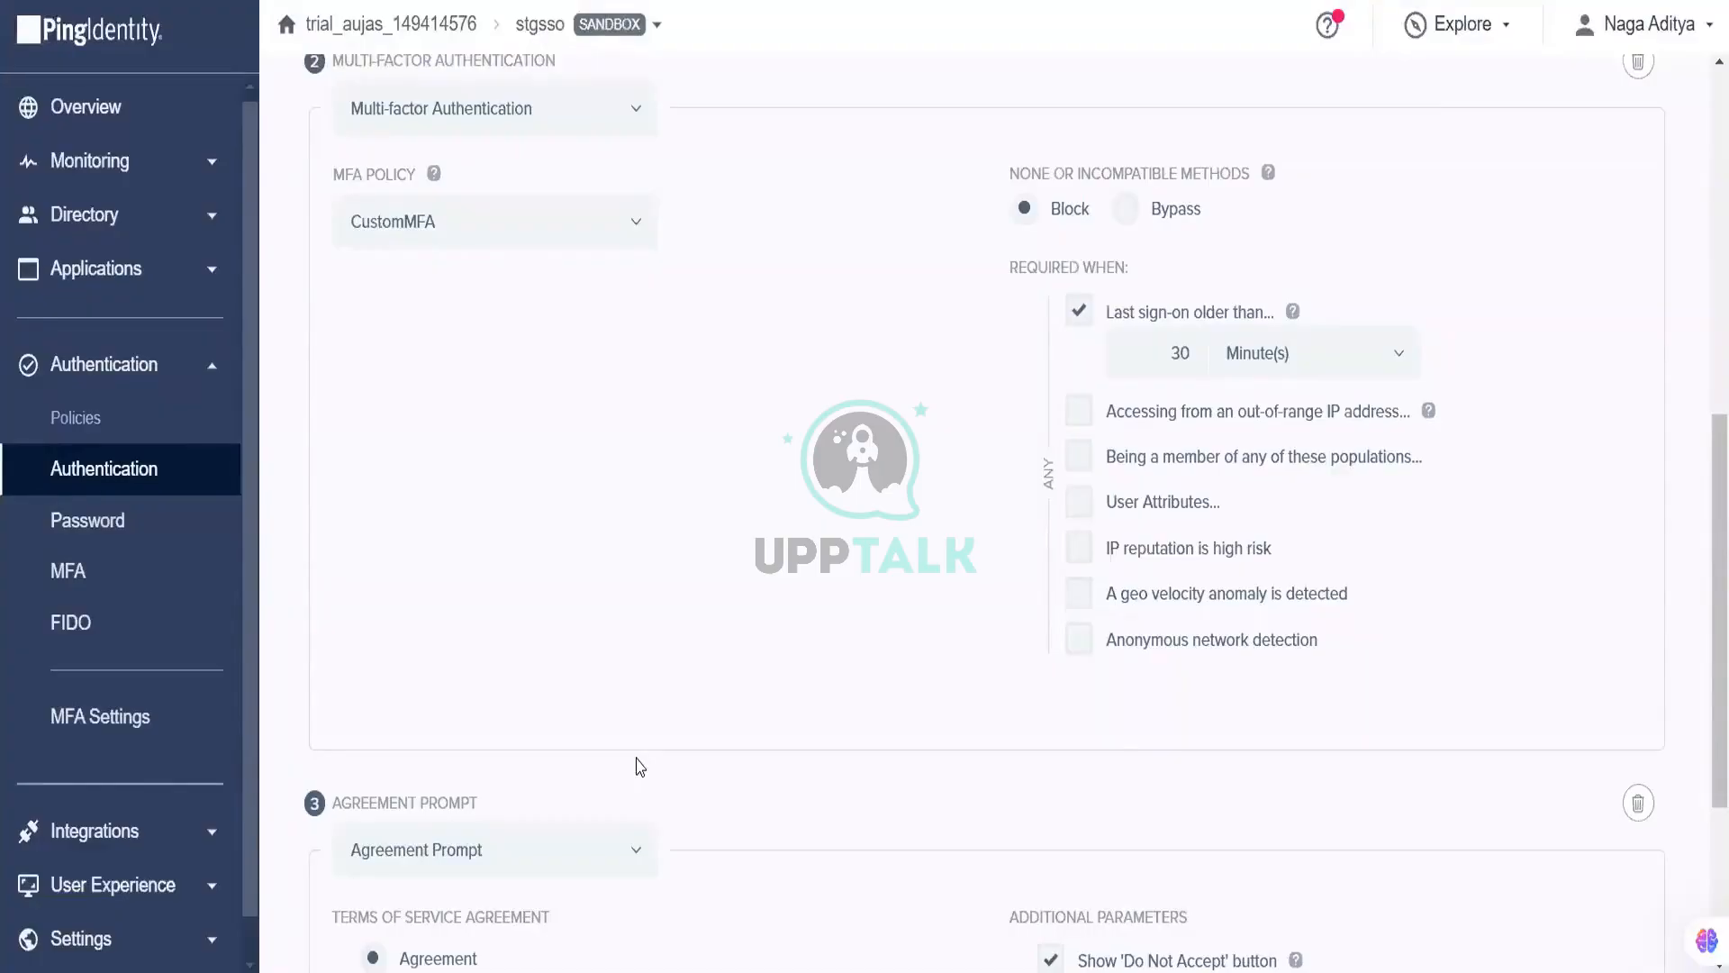
{"action": "scroll", "coordinate": [639, 766], "scroll_direction": "up", "scroll_amount": 1}
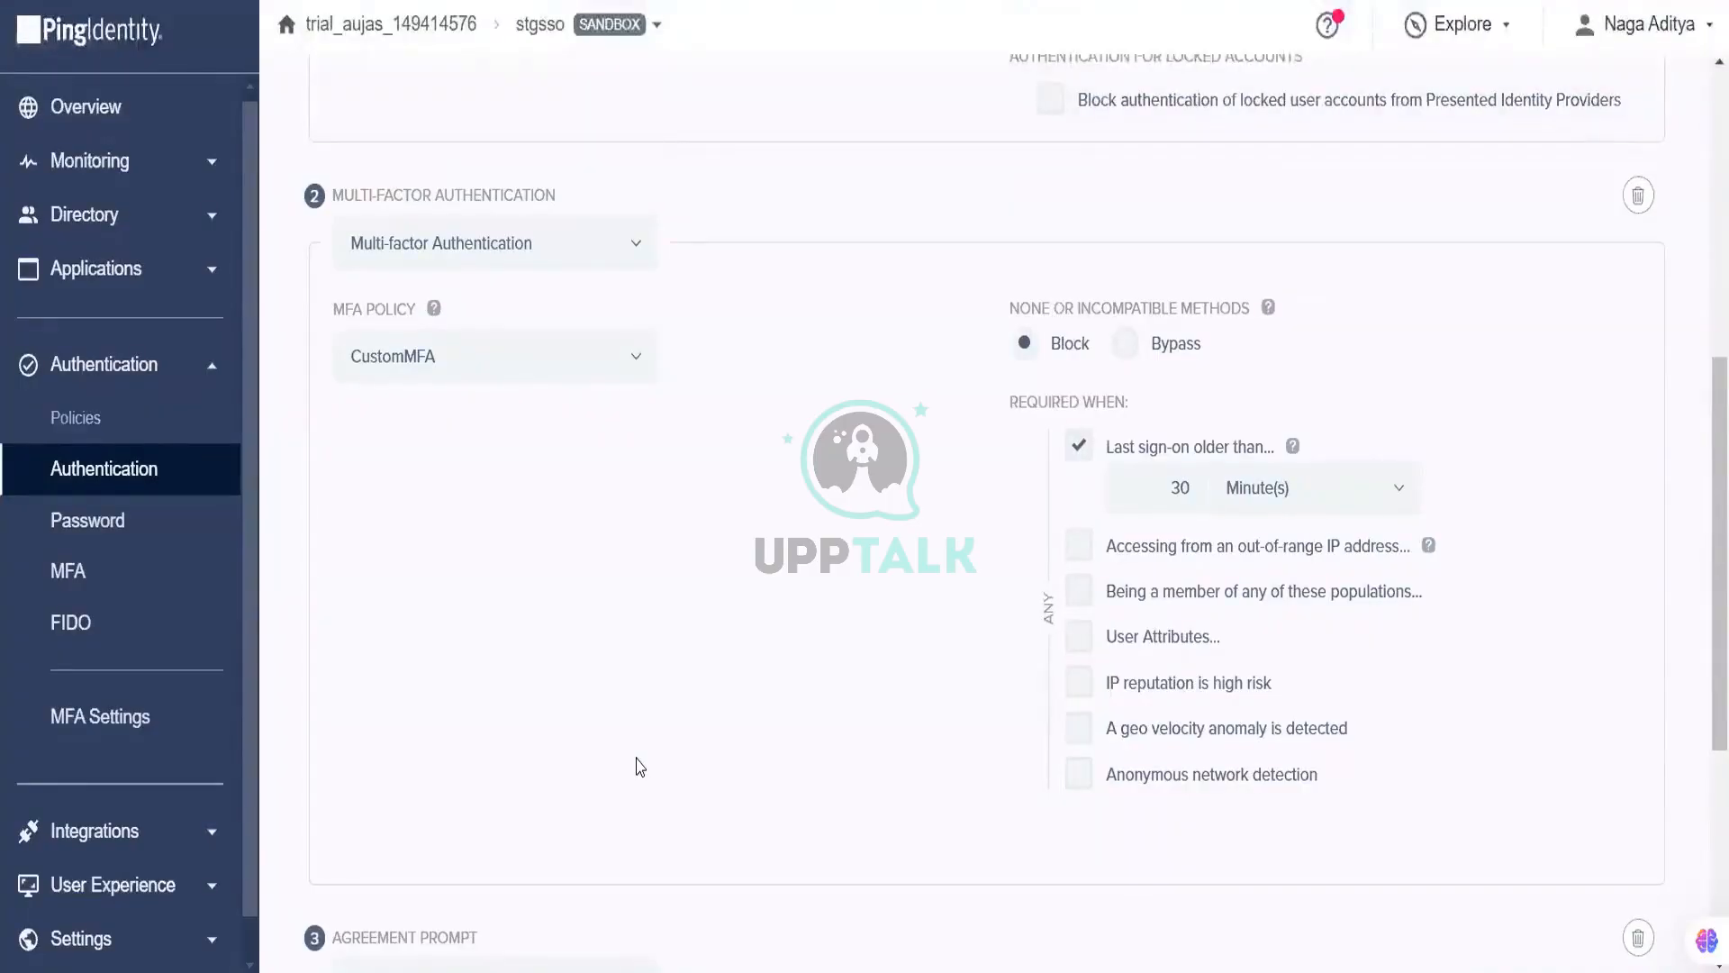
{"action": "scroll", "coordinate": [640, 767], "scroll_direction": "up", "scroll_amount": 4}
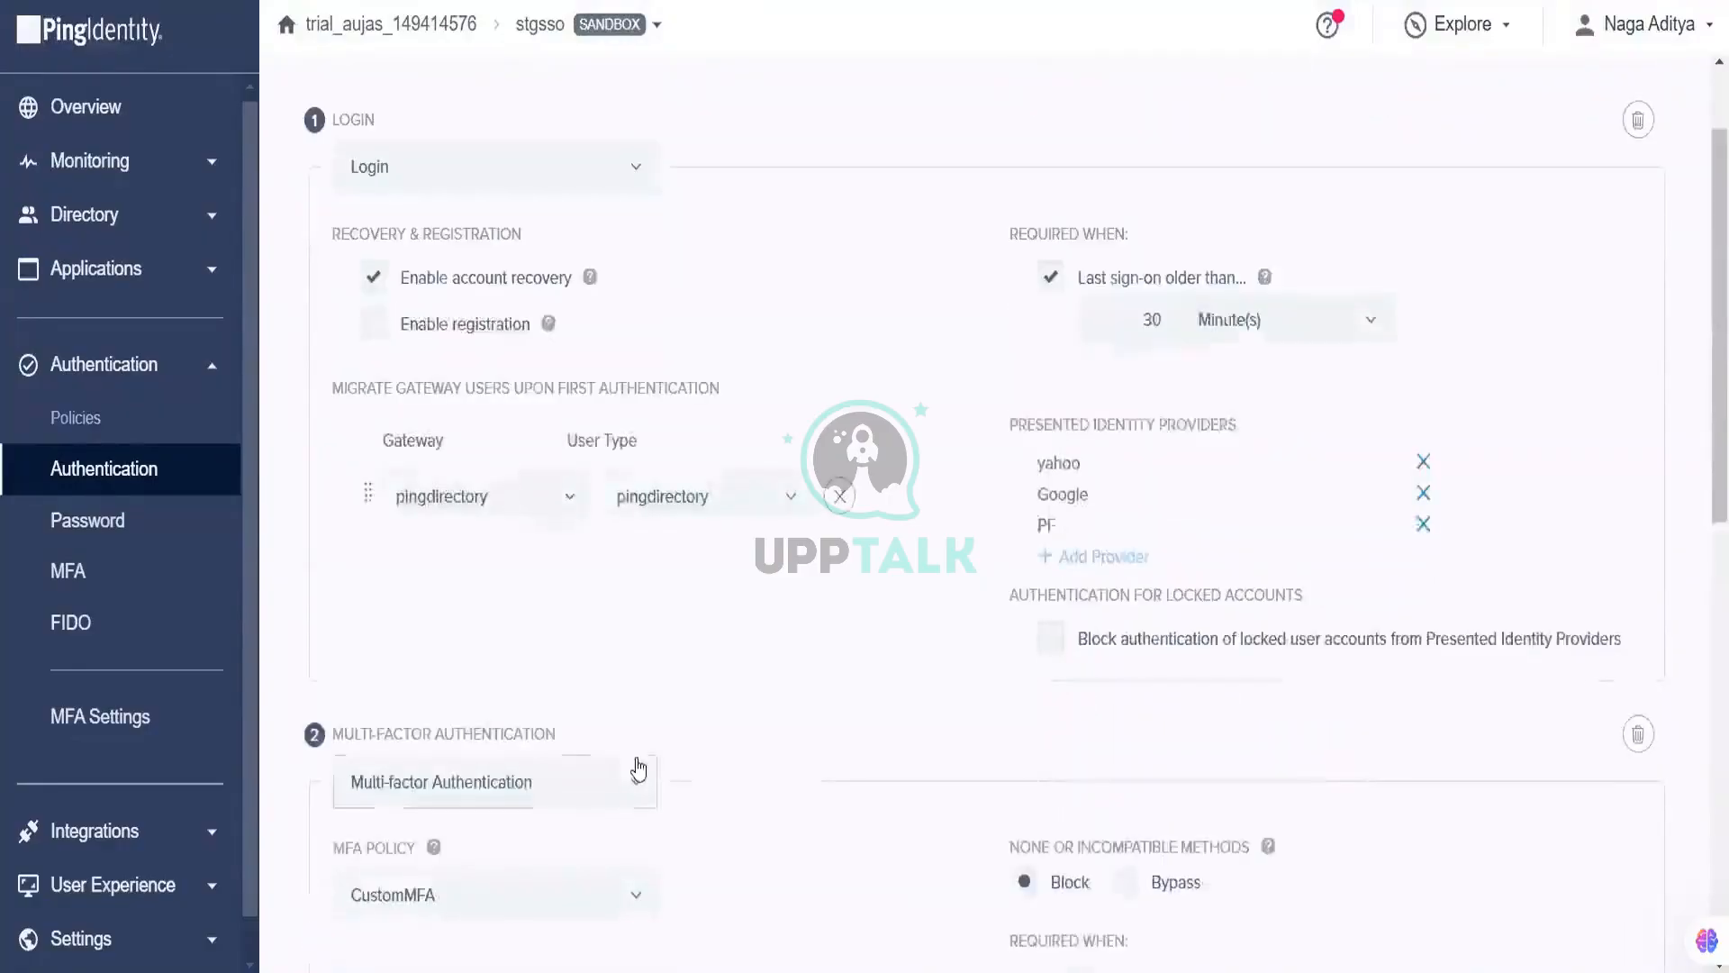
{"action": "scroll", "coordinate": [639, 766], "scroll_direction": "up", "scroll_amount": 1}
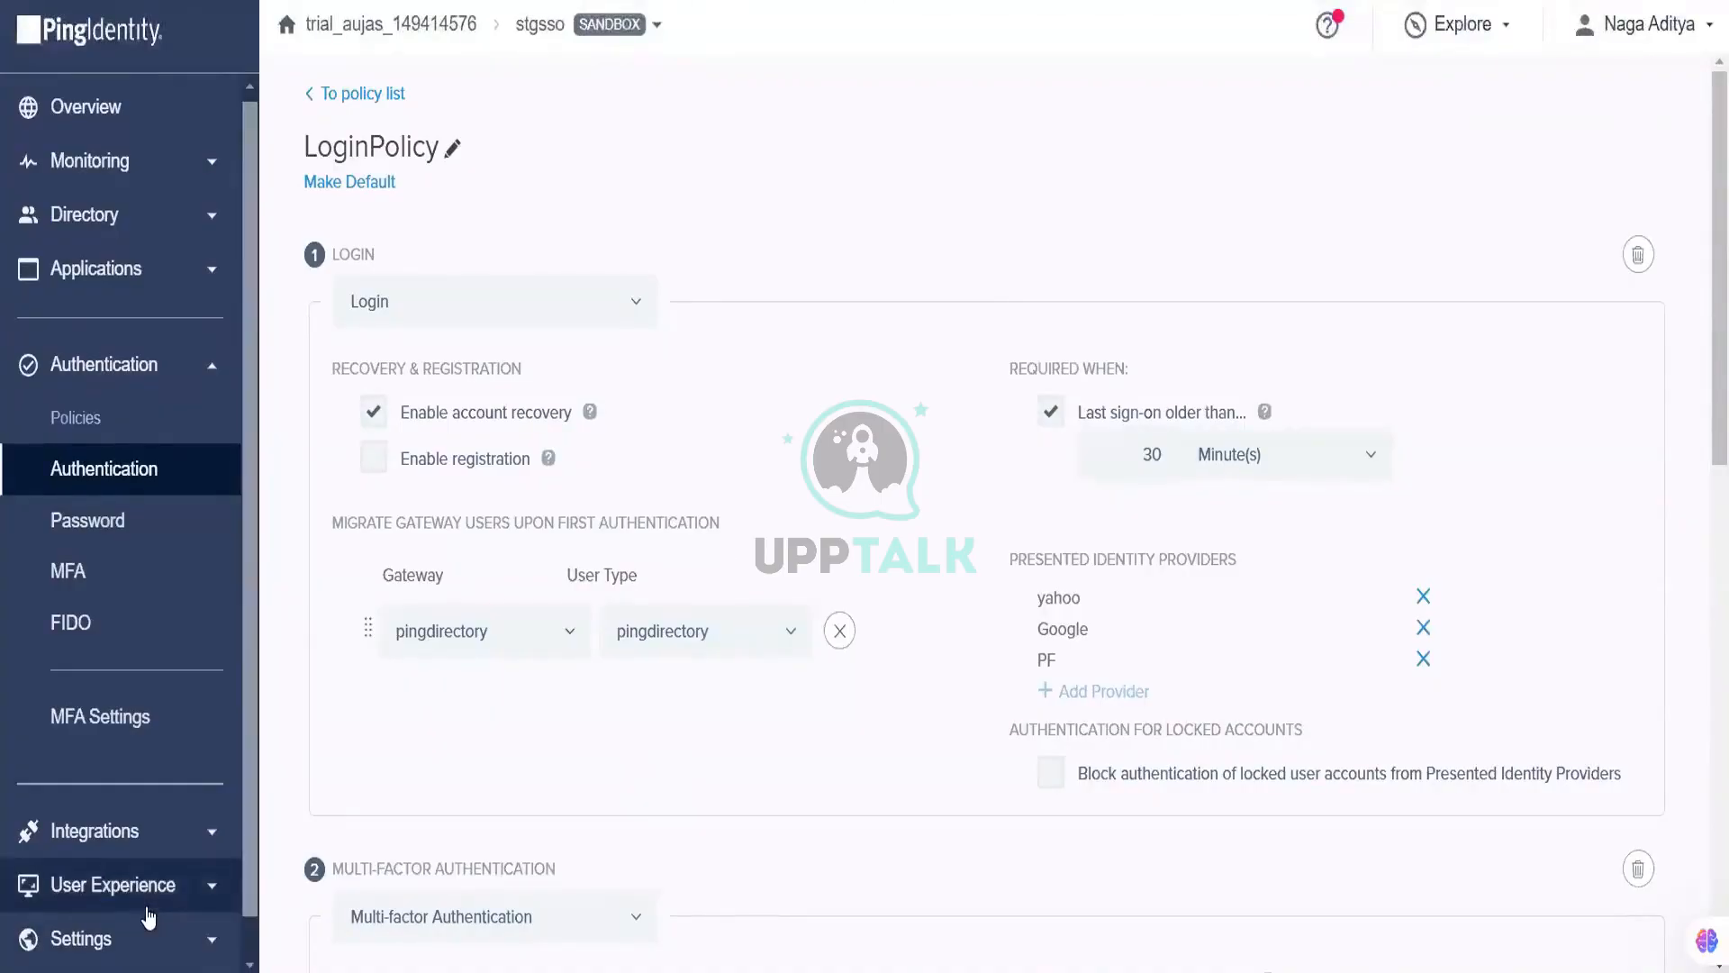
{"action": "scroll", "coordinate": [175, 838], "scroll_direction": "down", "scroll_amount": 1}
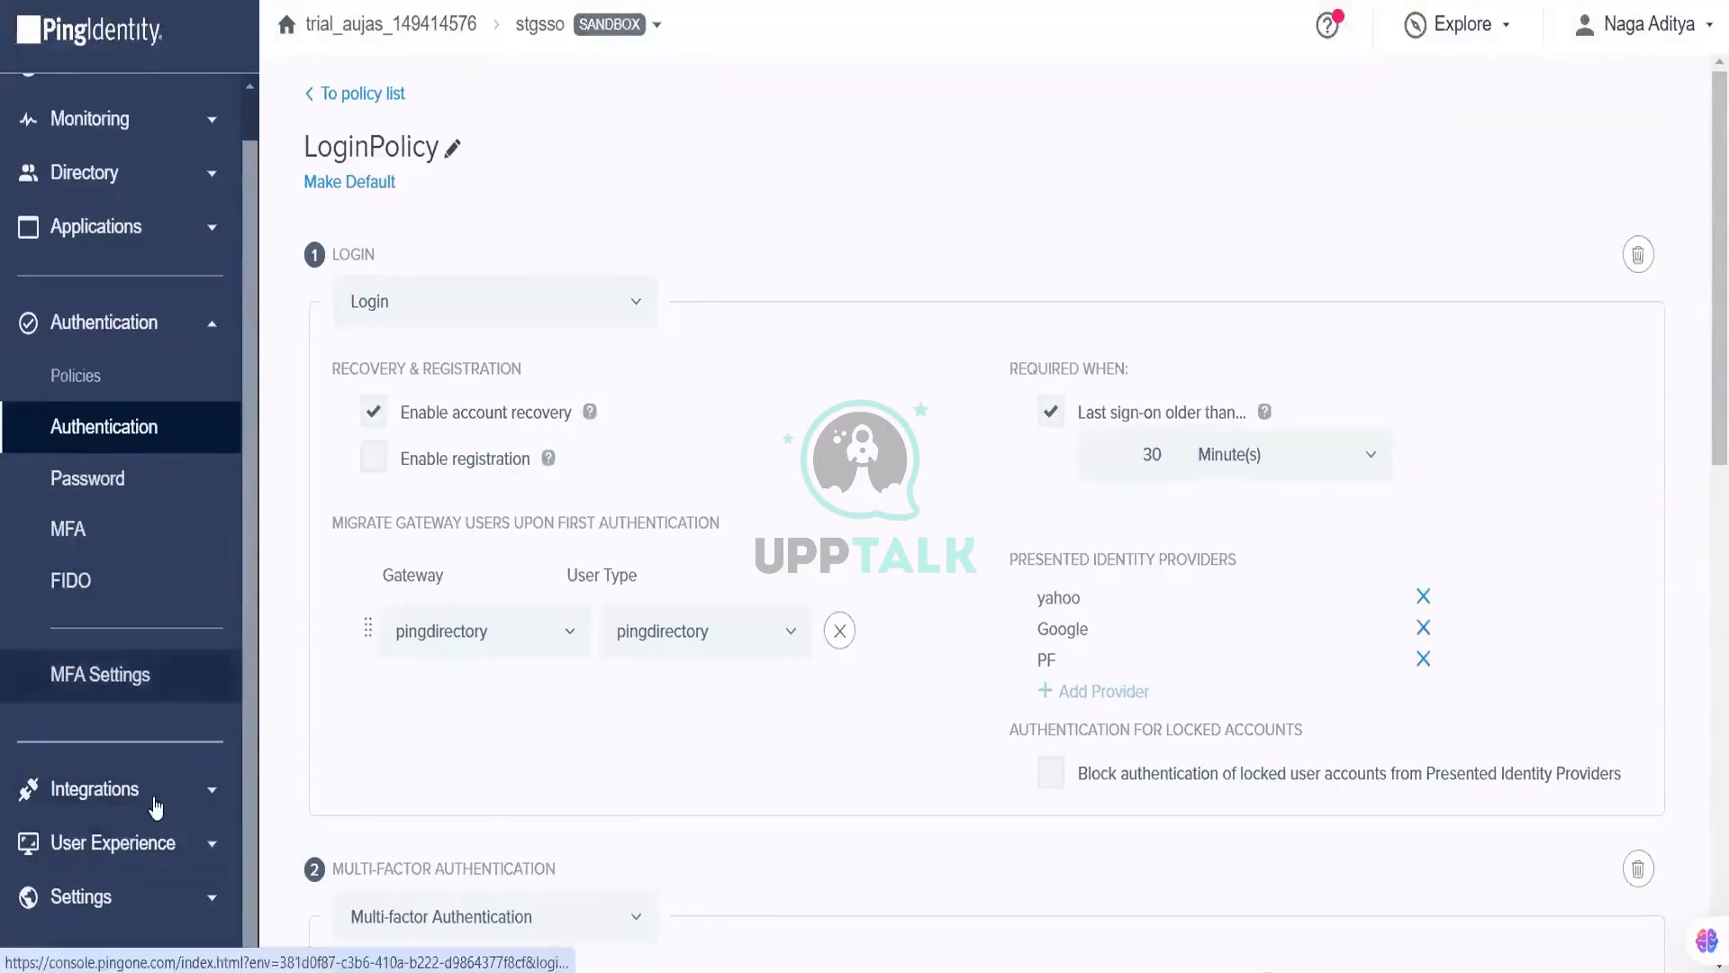
Step: Open the Monitoring > Audit log and expand its Filter Type list
{"action": "left_click", "coordinate": [155, 796]}
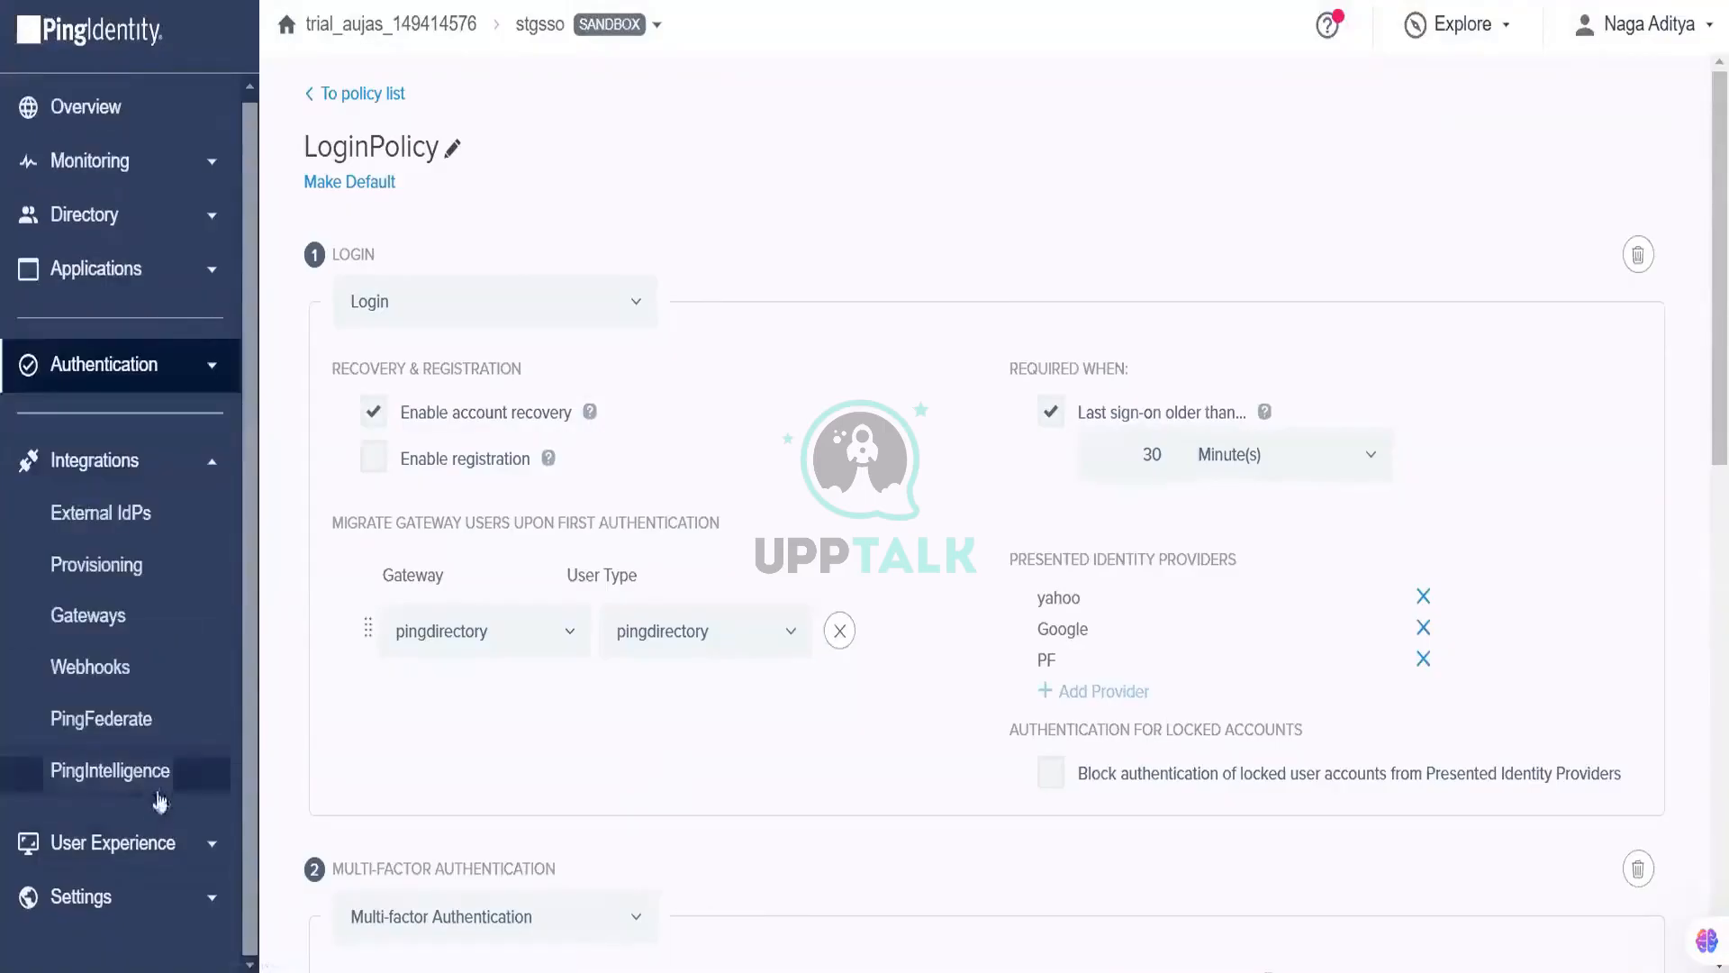
{"action": "left_click", "coordinate": [171, 844]}
{"action": "left_click", "coordinate": [173, 170]}
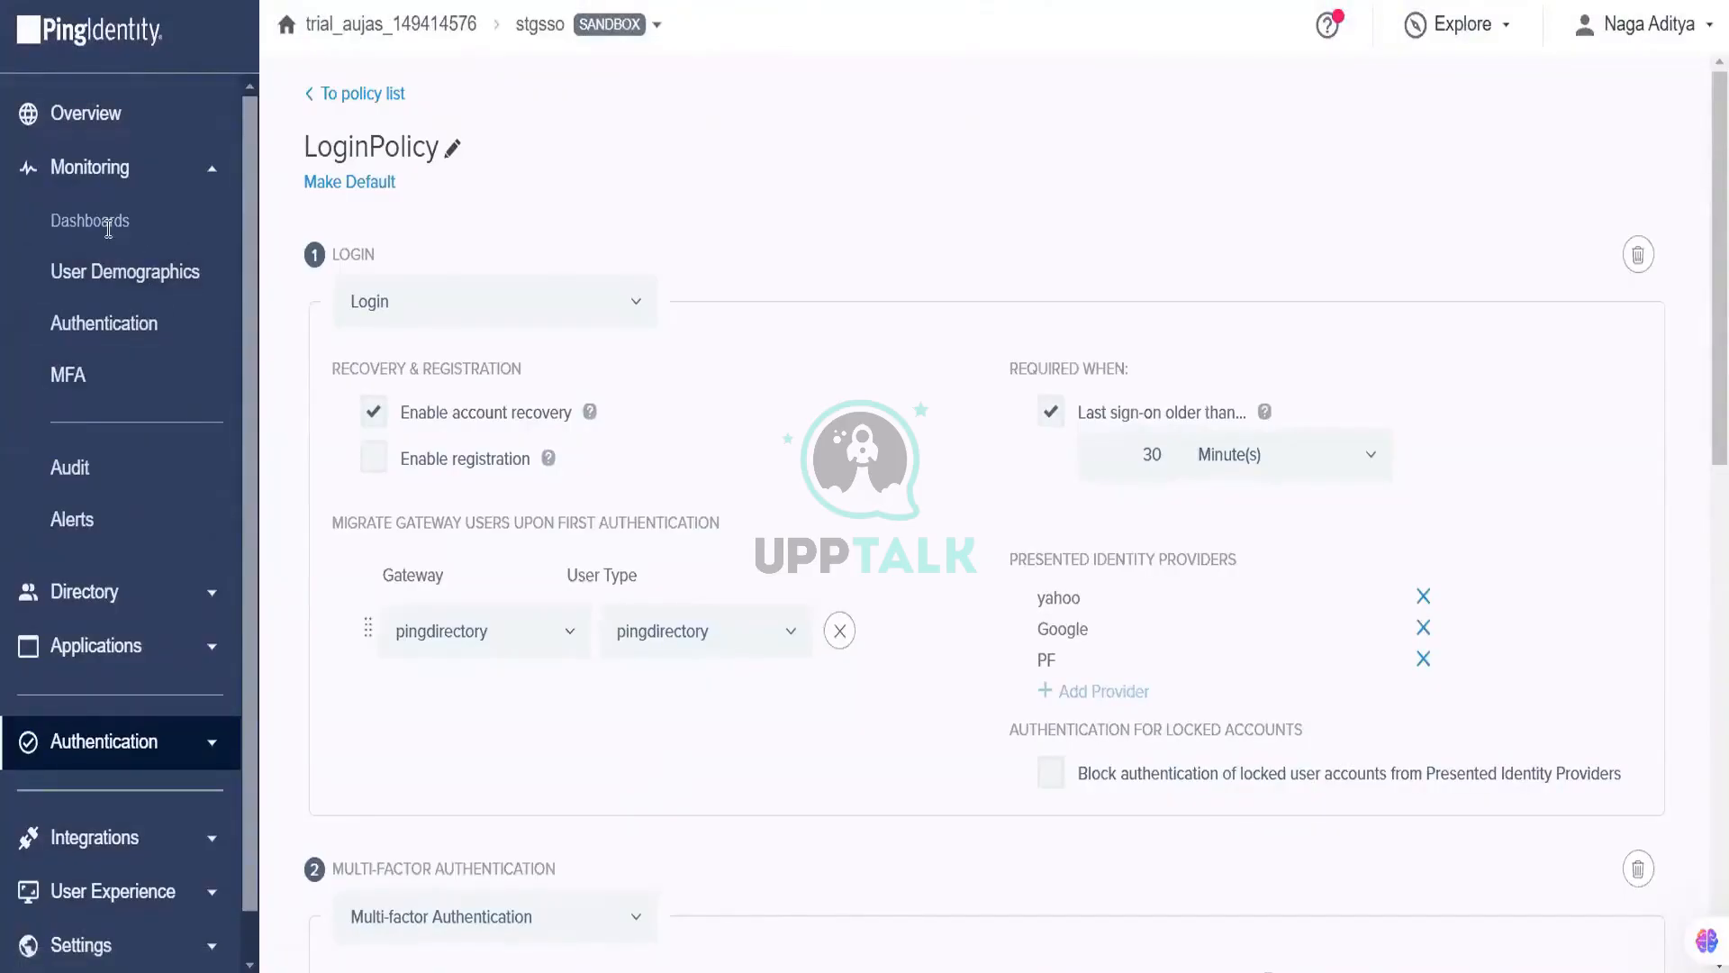
{"action": "left_click", "coordinate": [94, 460]}
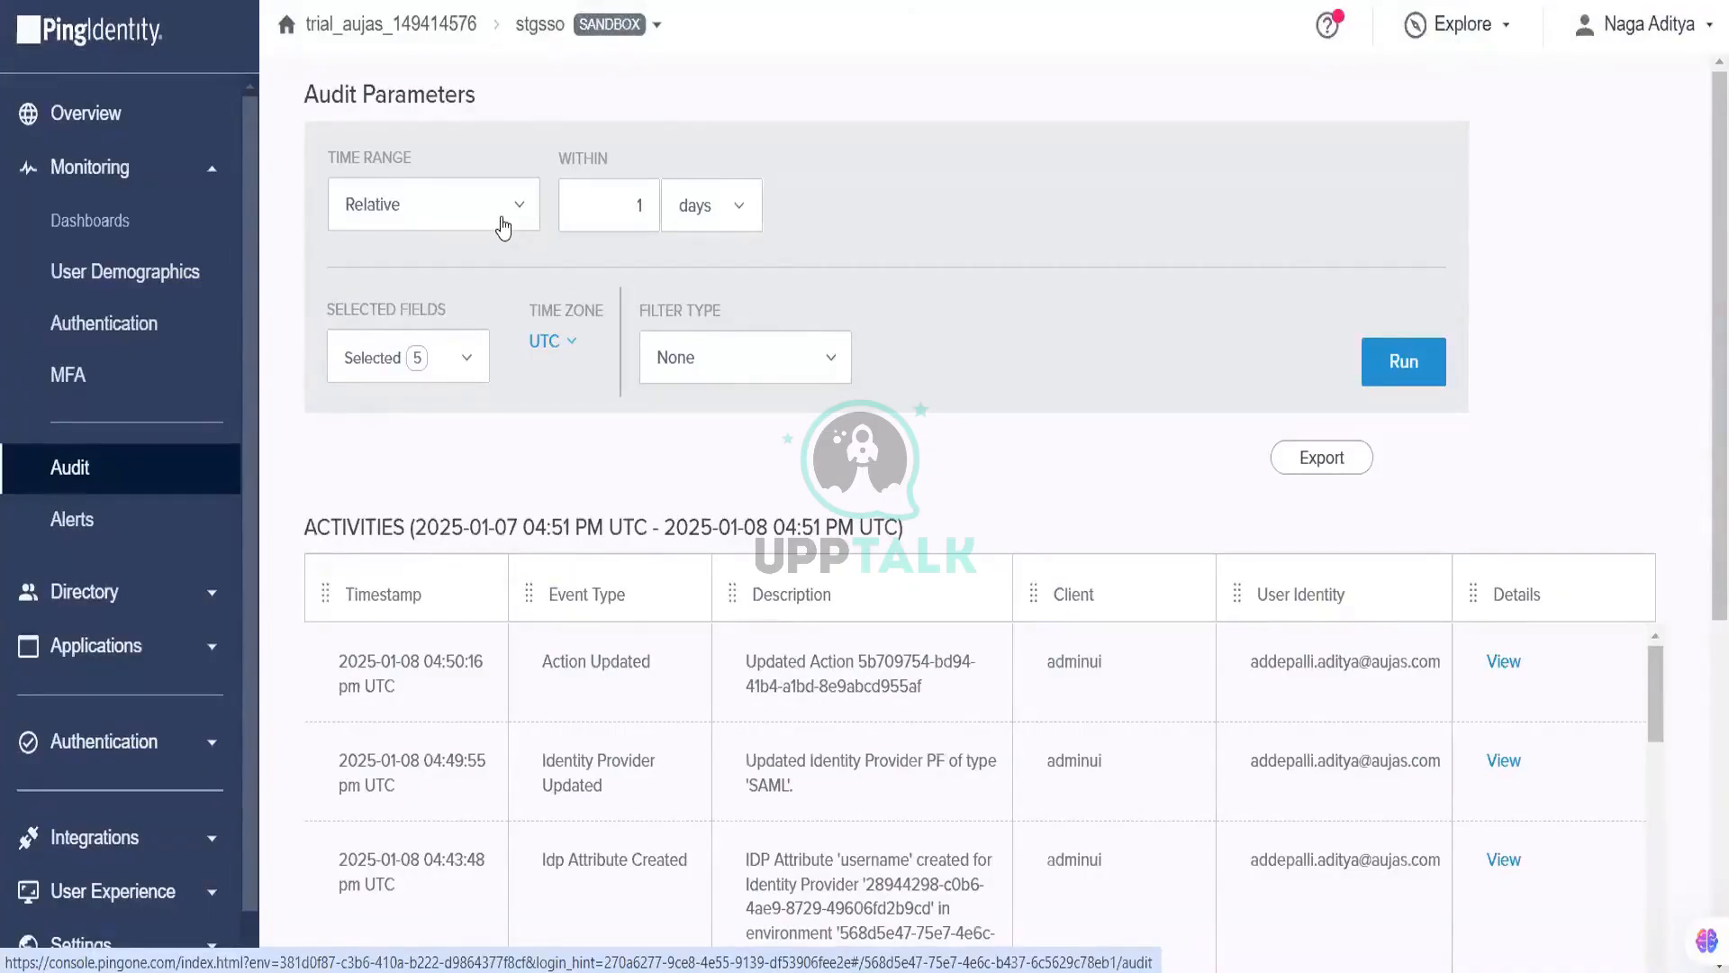
{"action": "scroll", "coordinate": [818, 570], "scroll_direction": "down", "scroll_amount": 3}
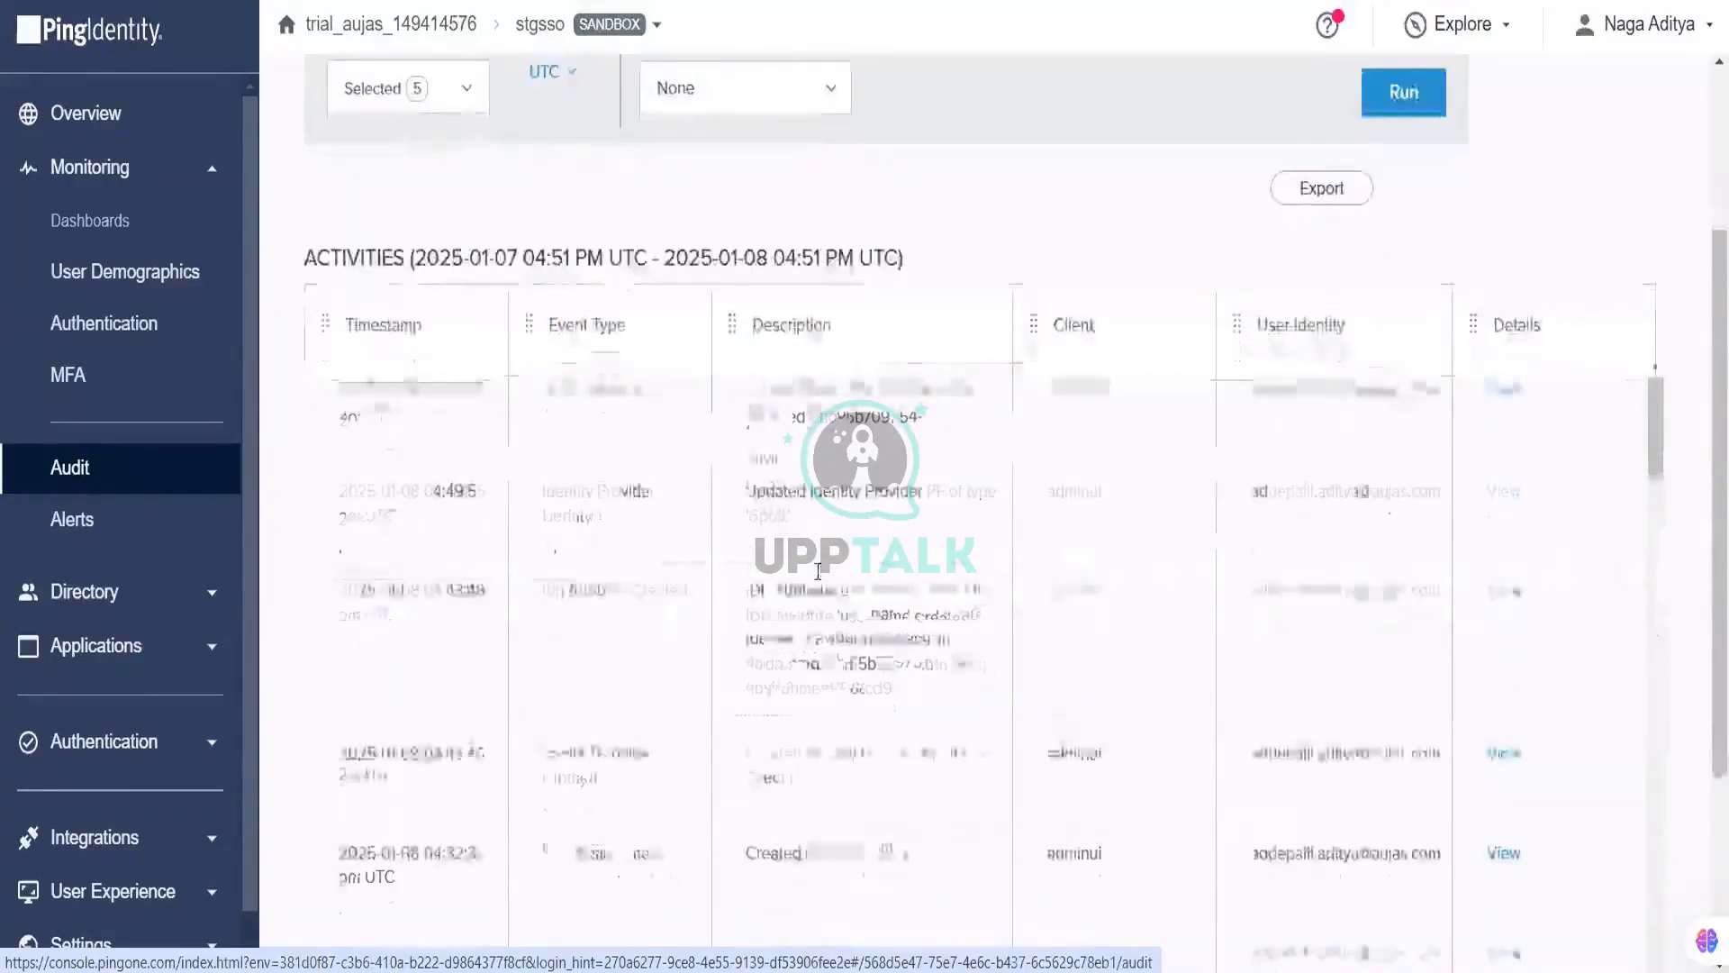
{"action": "scroll", "coordinate": [836, 213], "scroll_direction": "up", "scroll_amount": 3}
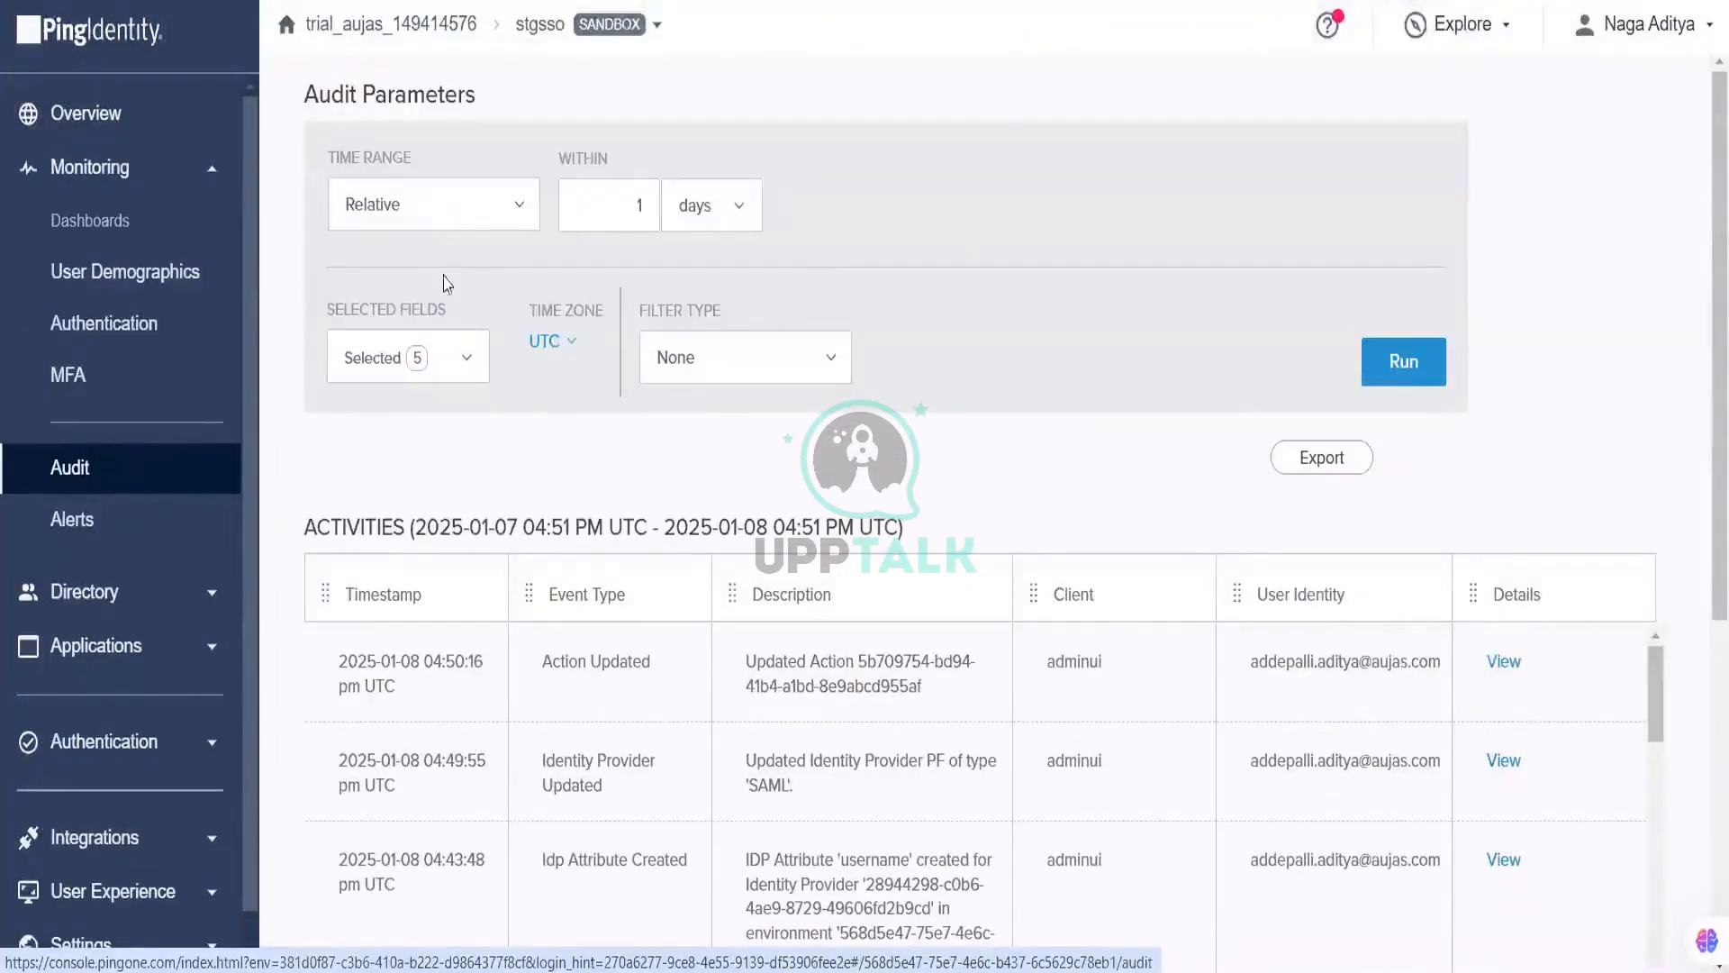
{"action": "left_click", "coordinate": [772, 359]}
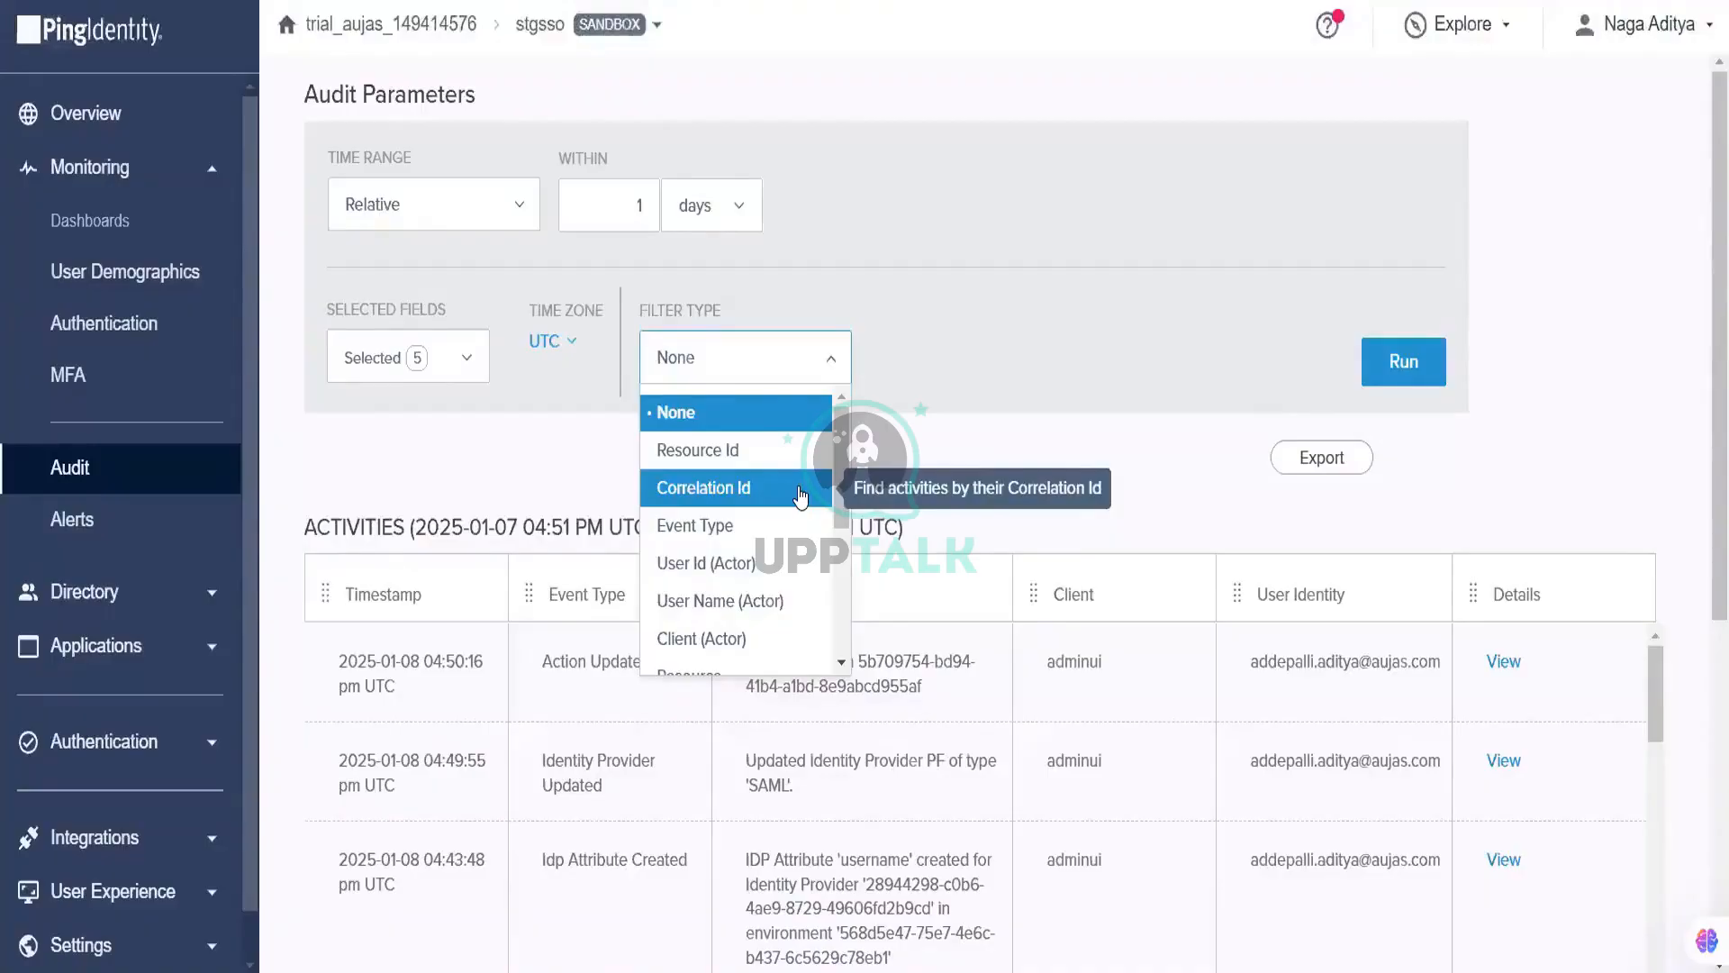
Step: Try Correlation Id as the audit filter type, check secondary filters, then switch to Resource Id
{"action": "scroll", "coordinate": [800, 496], "scroll_direction": "down", "scroll_amount": 5}
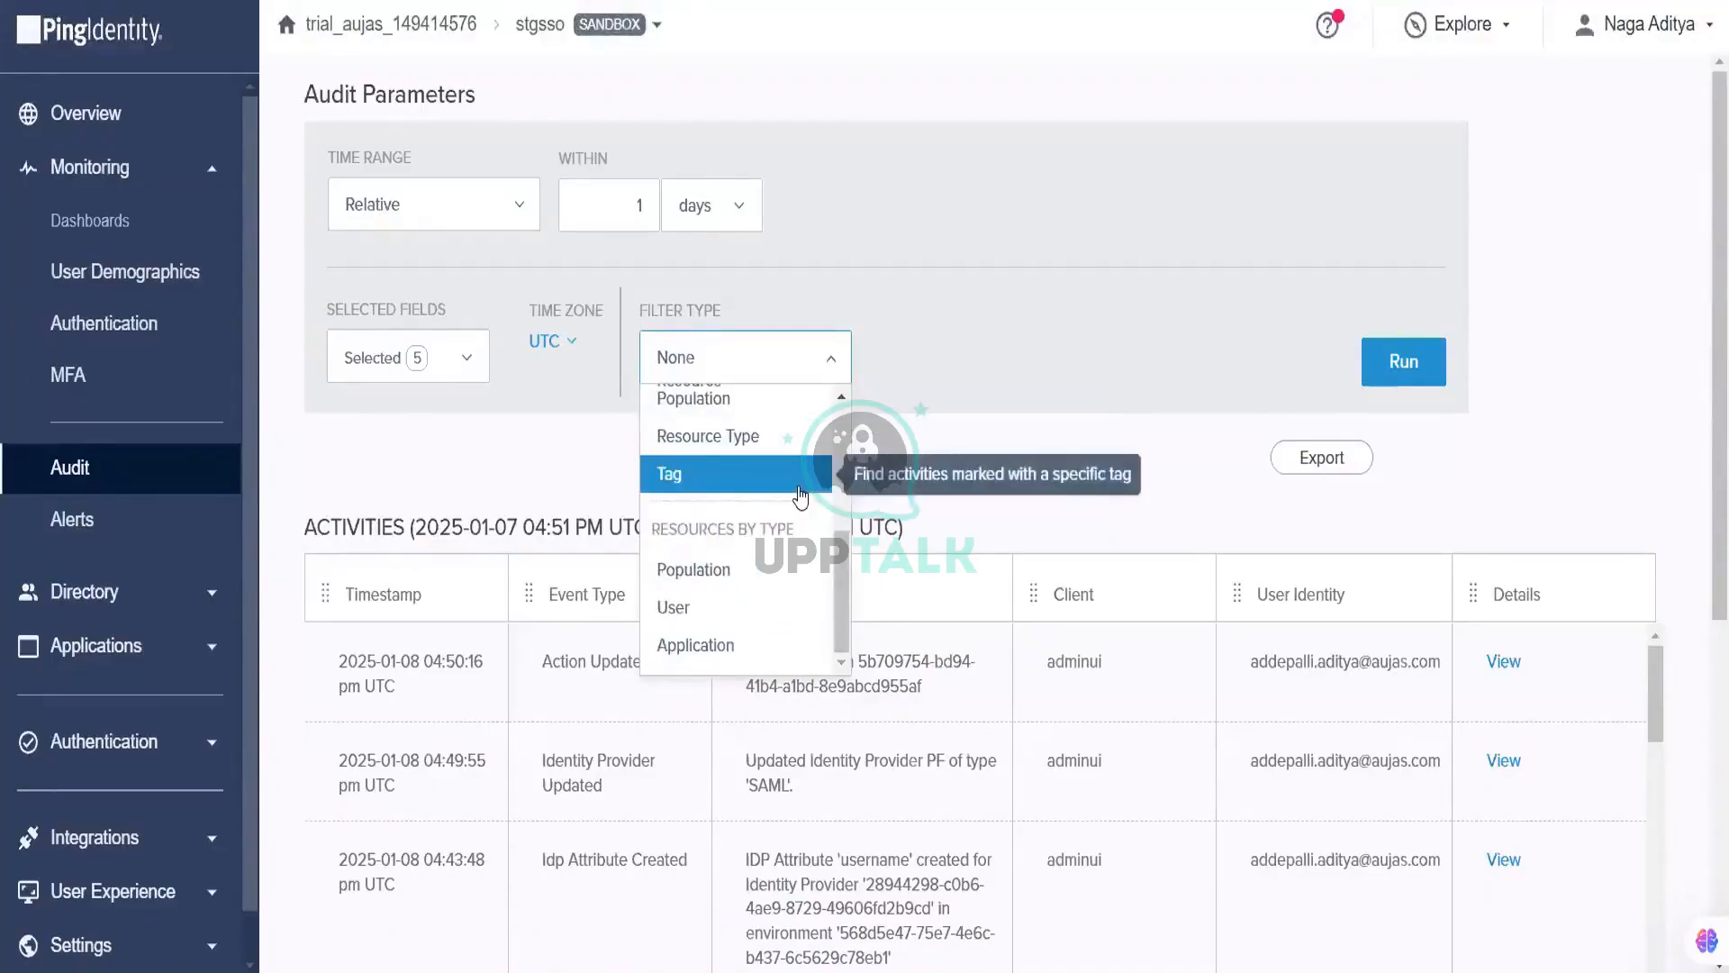
{"action": "scroll", "coordinate": [801, 496], "scroll_direction": "up", "scroll_amount": 5}
{"action": "left_click", "coordinate": [760, 463]}
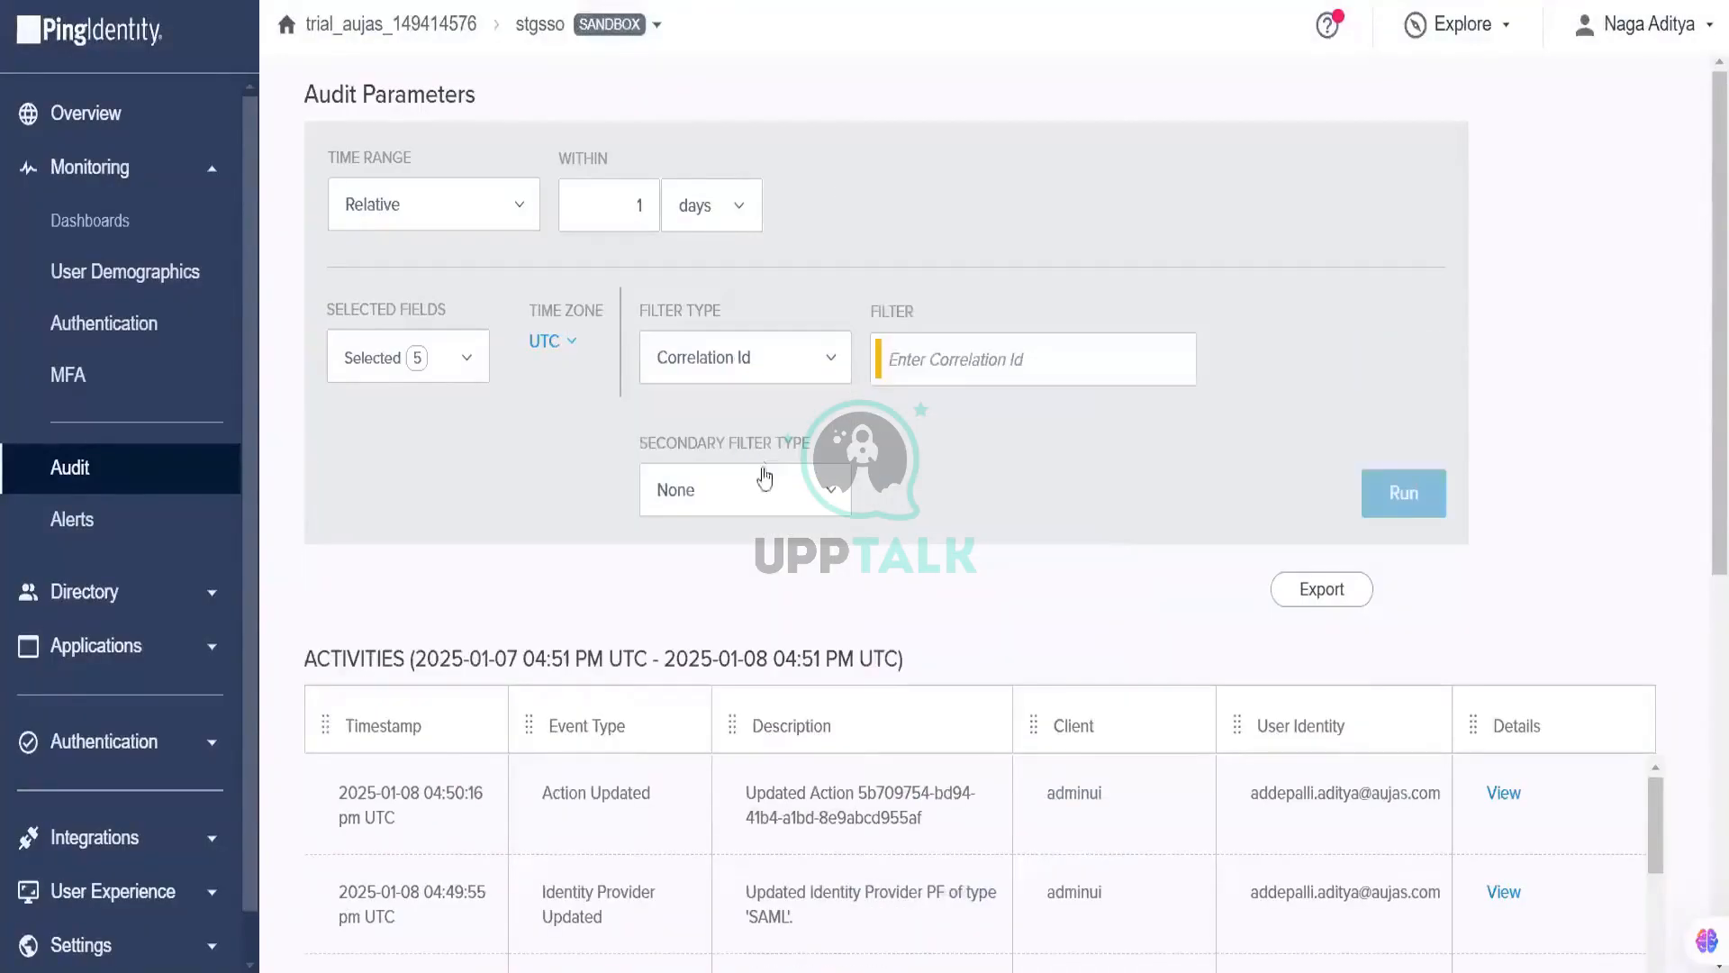
{"action": "left_click", "coordinate": [770, 497]}
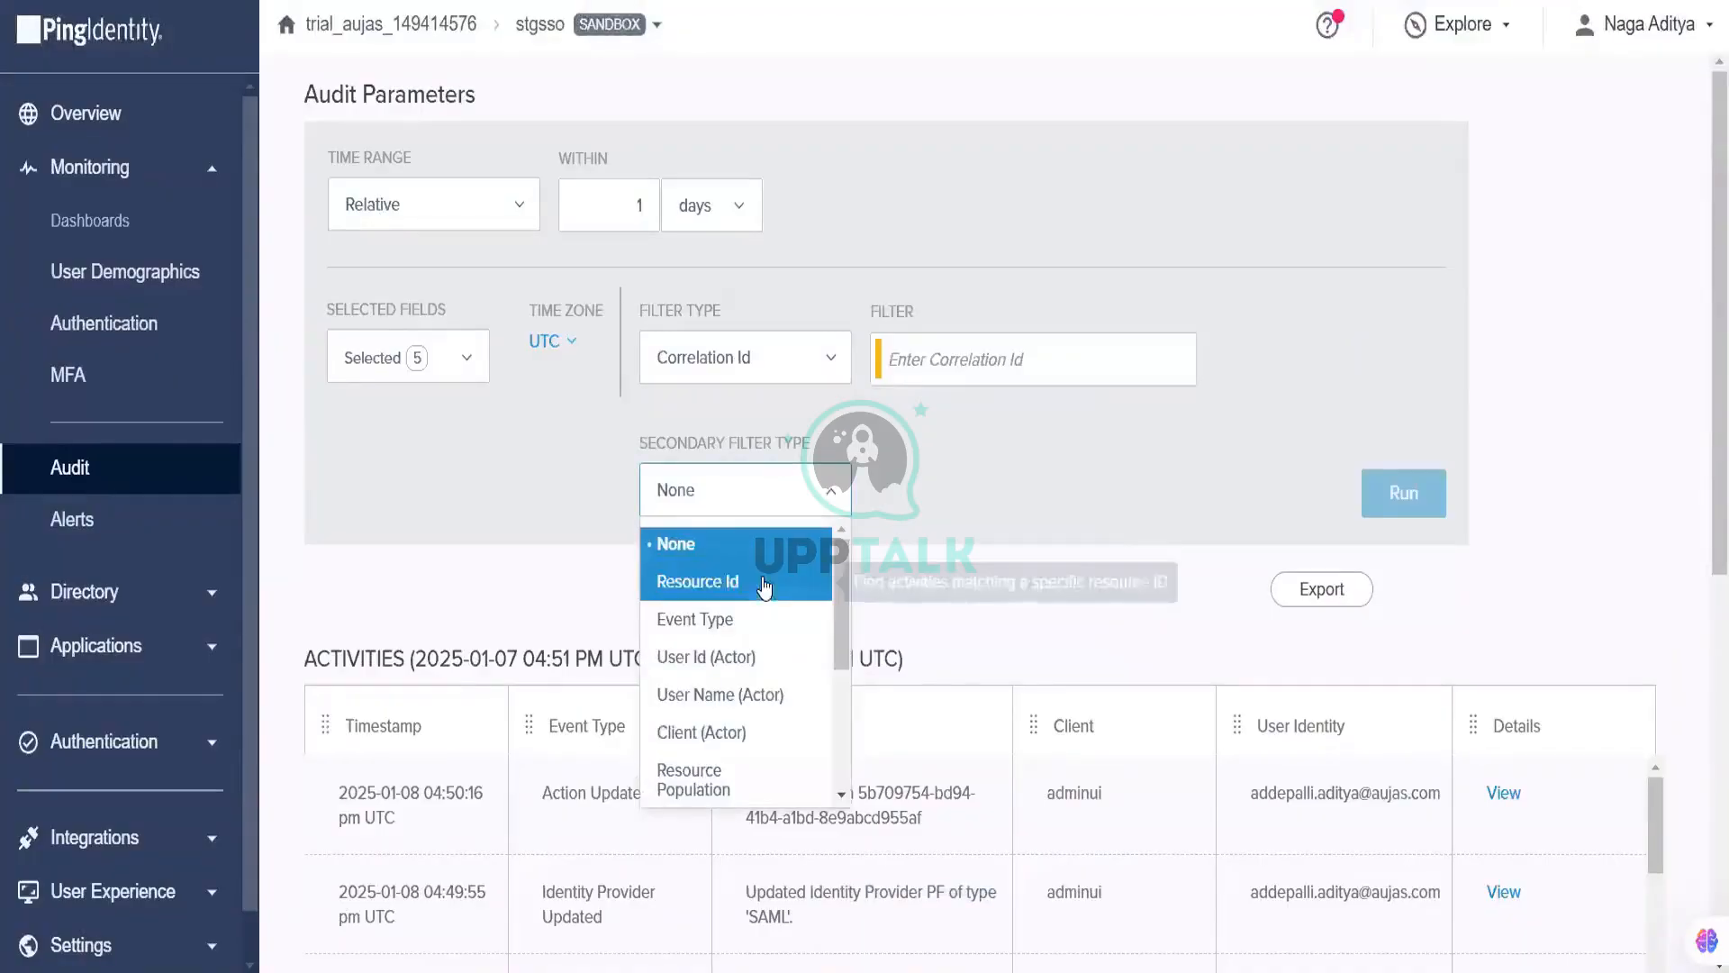
{"action": "left_click", "coordinate": [805, 367]}
{"action": "left_click", "coordinate": [738, 430]}
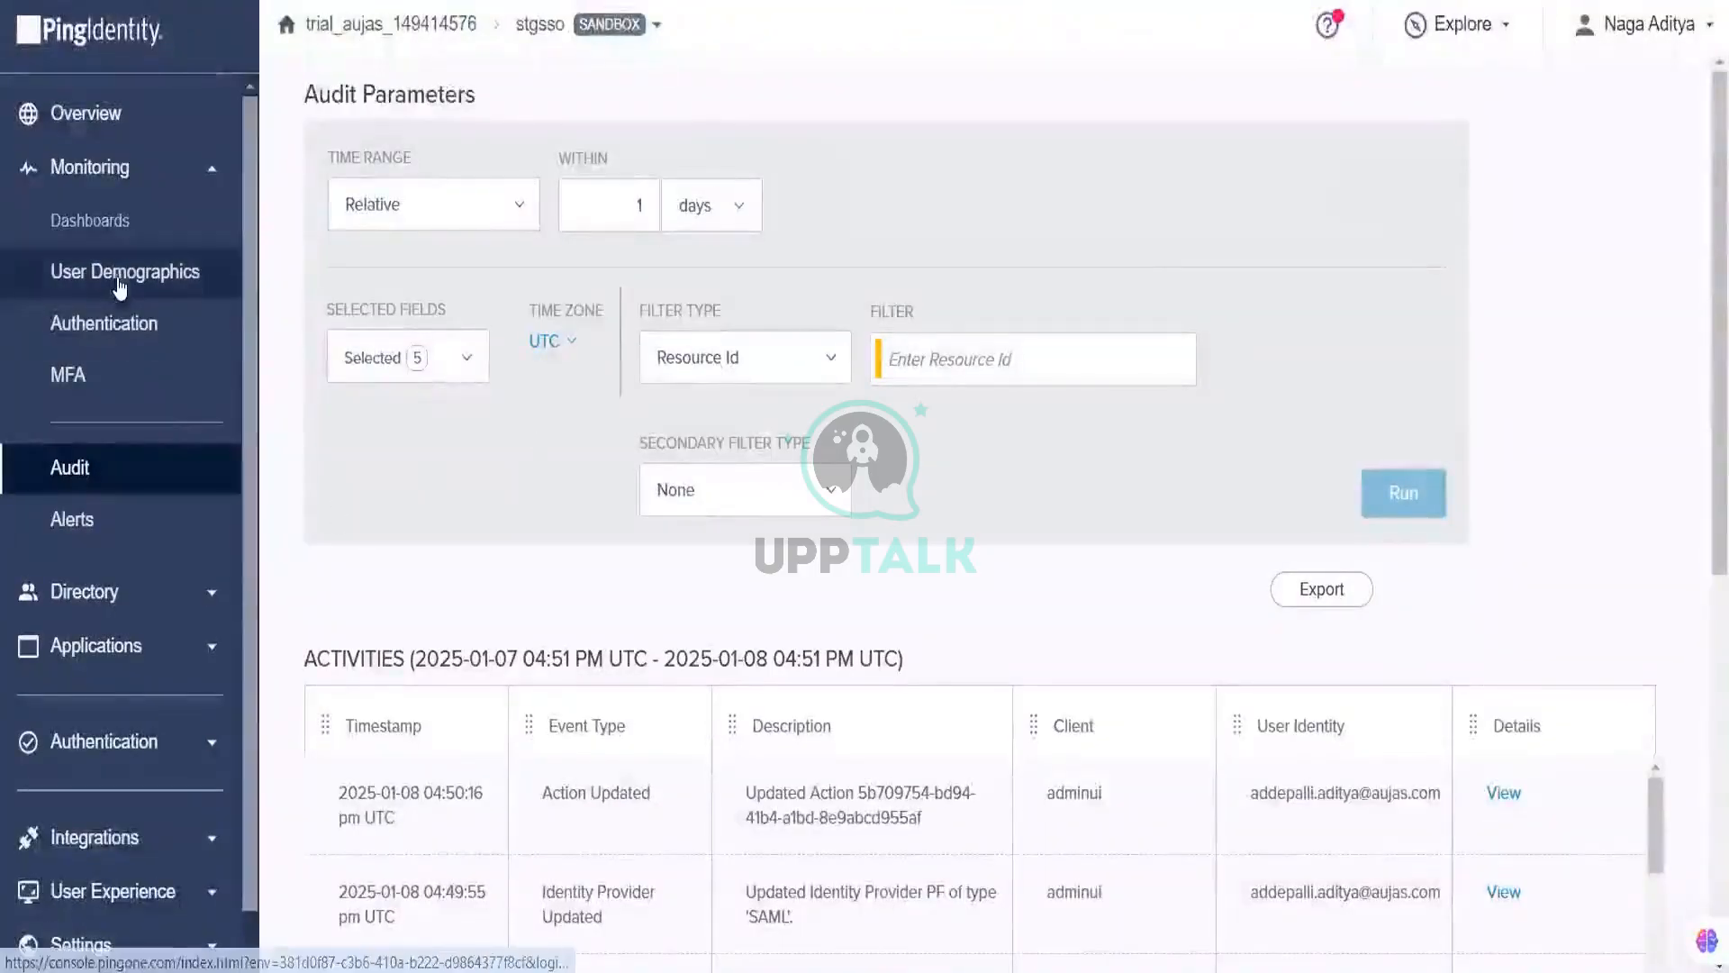
{"action": "left_click", "coordinate": [162, 837]}
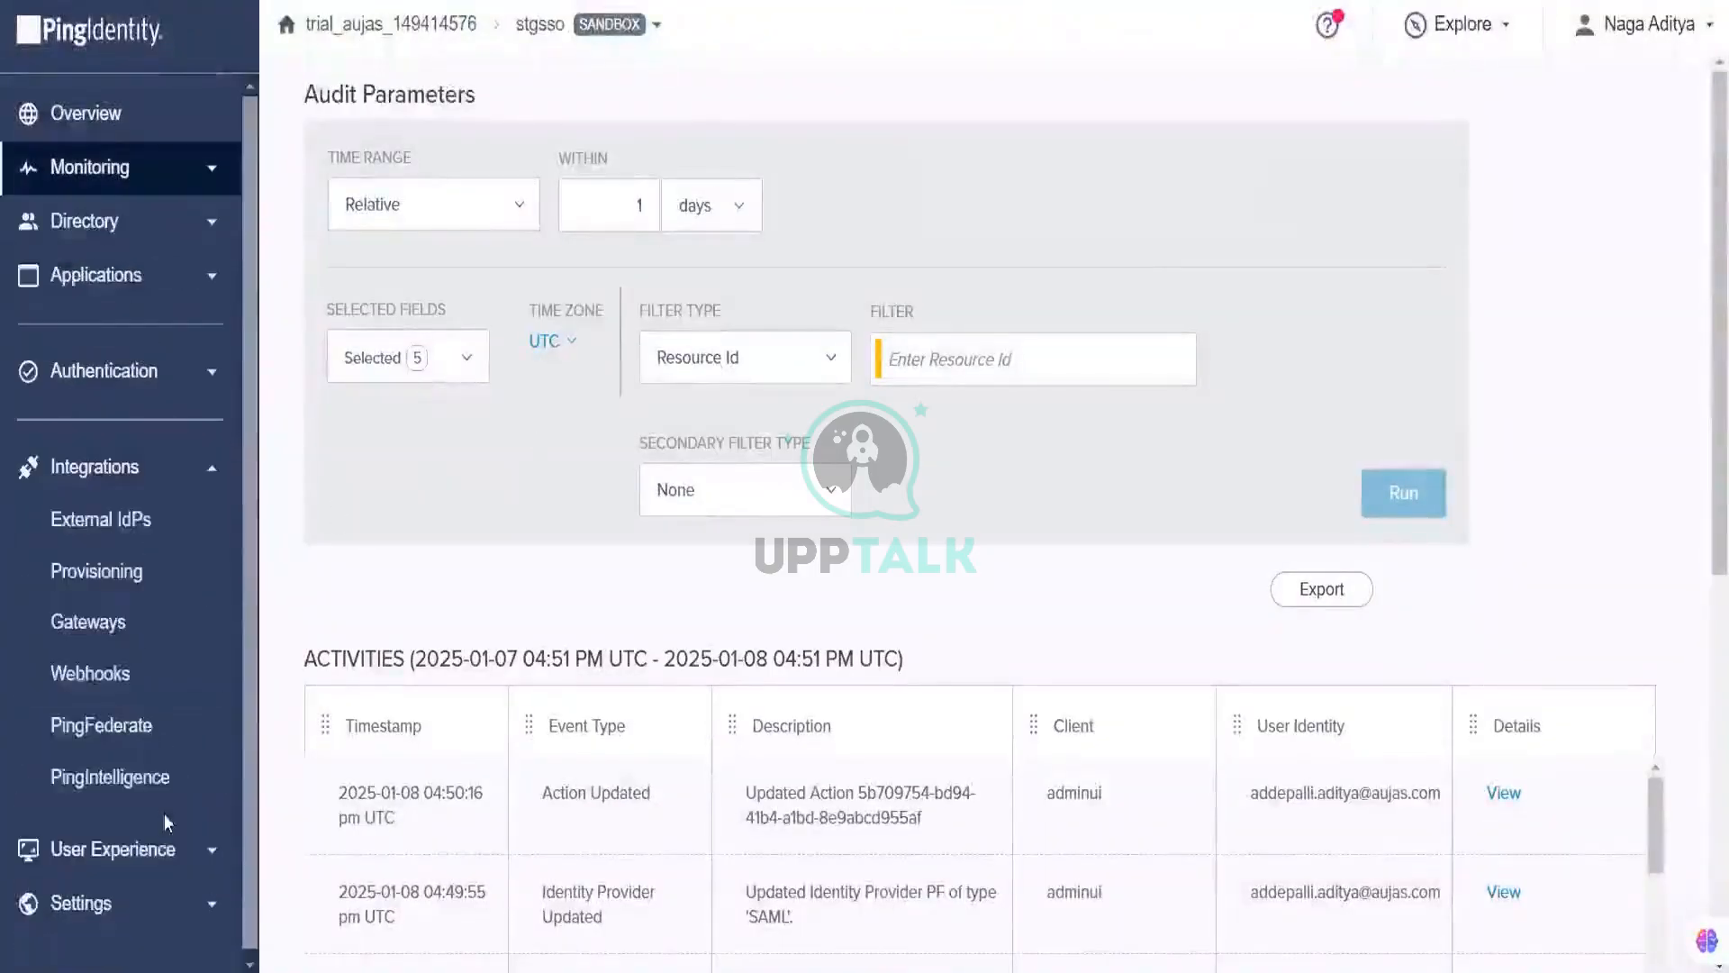
Step: Start a new webhook and look through its client authentication key and application filter options
{"action": "left_click", "coordinate": [178, 673]}
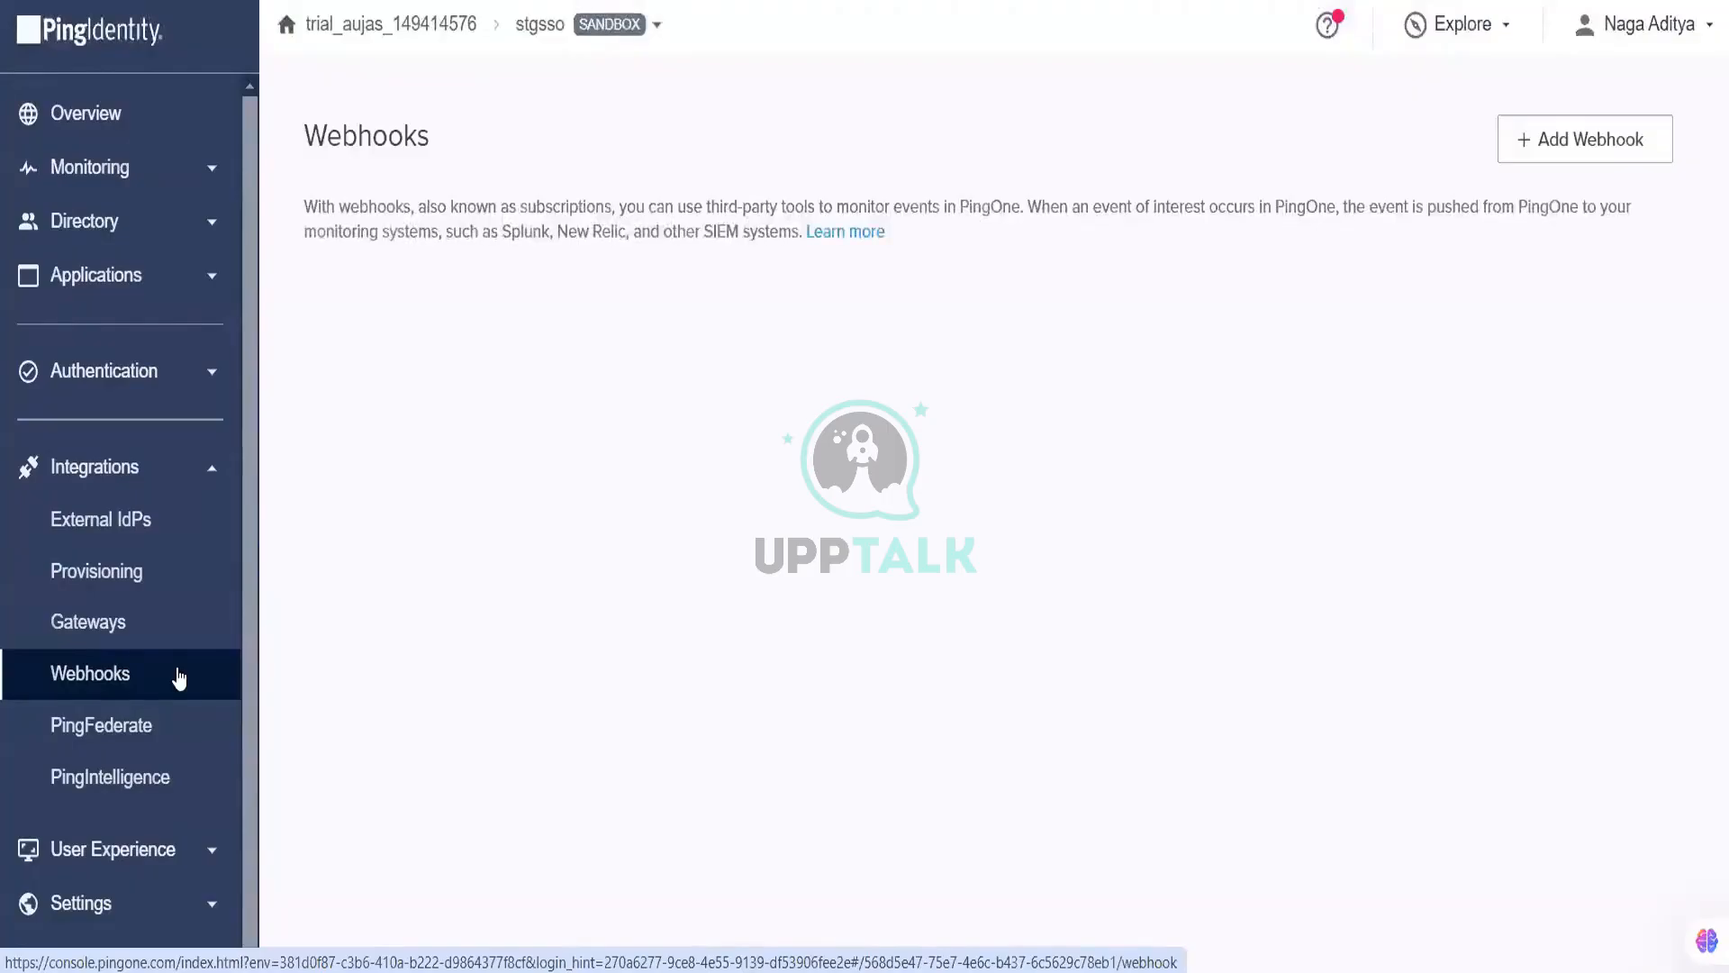
{"action": "left_click", "coordinate": [1587, 149]}
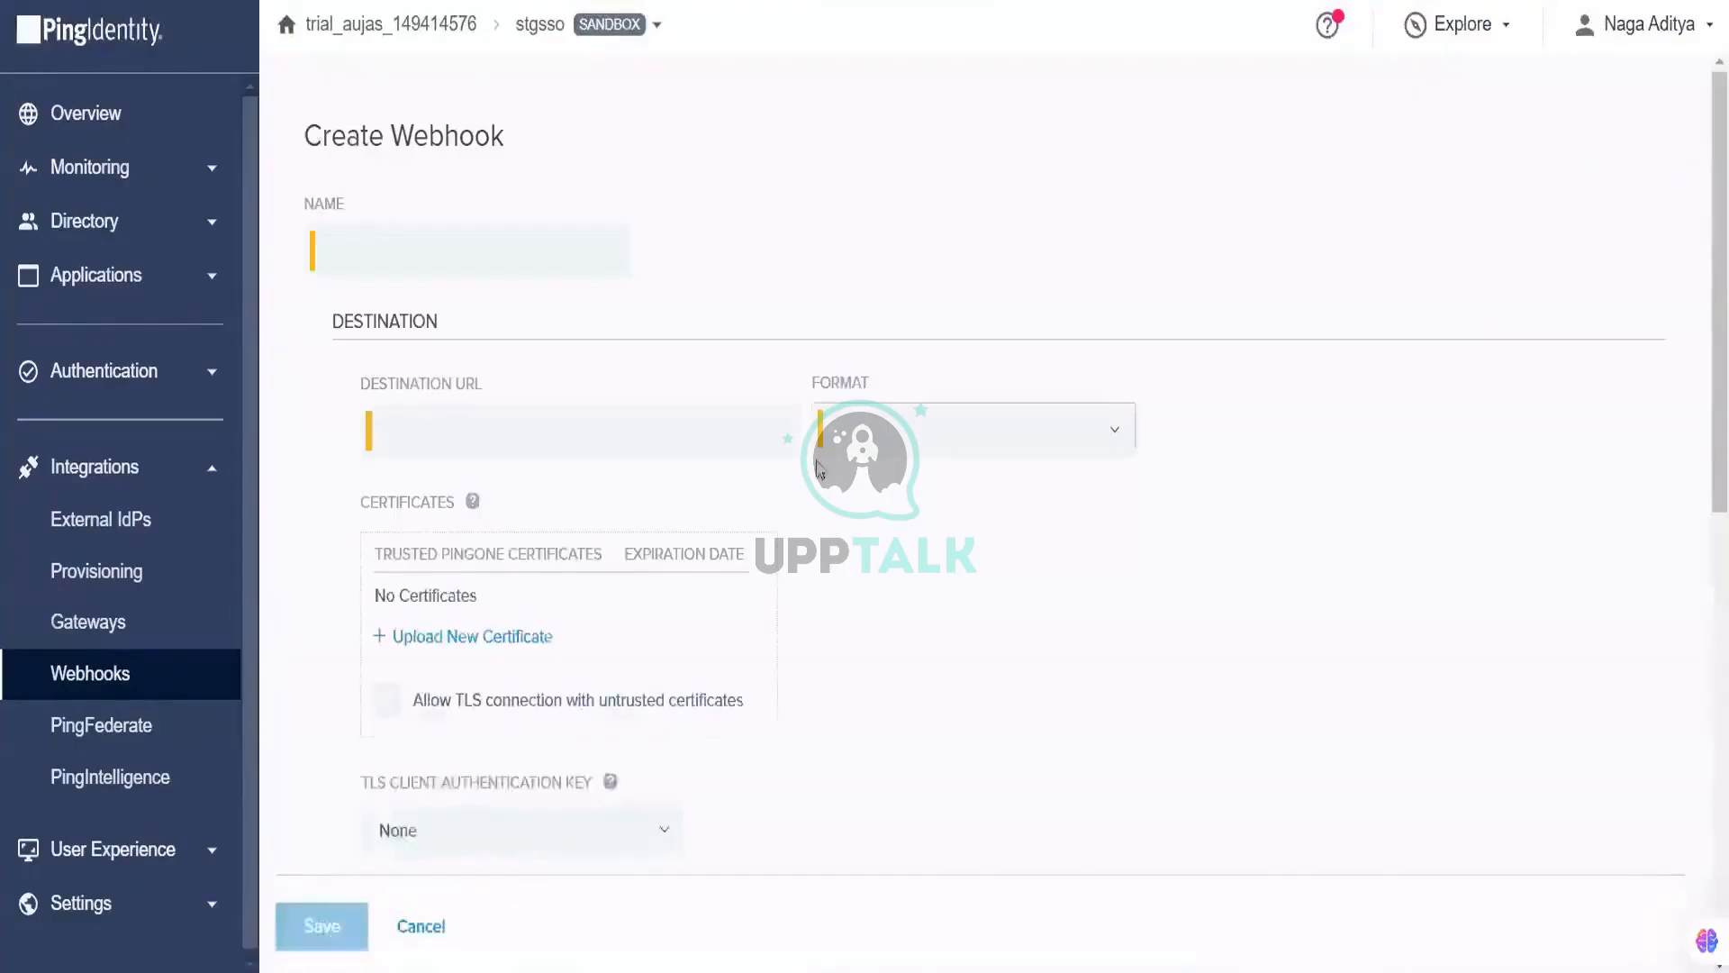
{"action": "scroll", "coordinate": [703, 486], "scroll_direction": "down", "scroll_amount": 5}
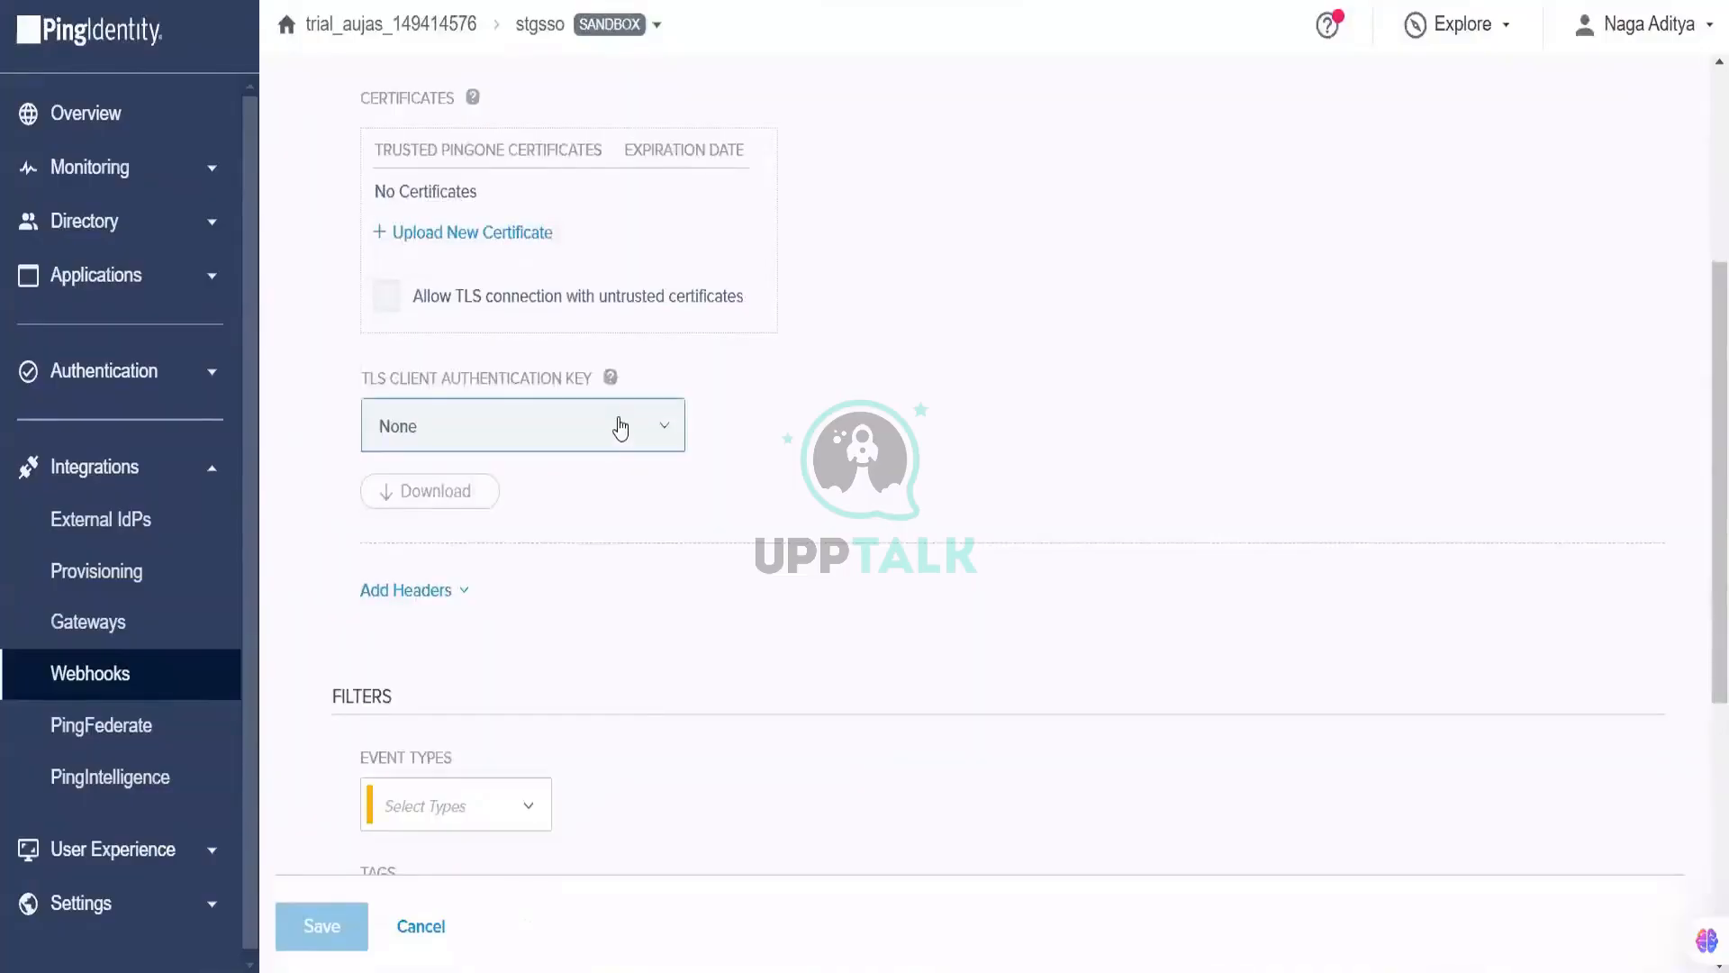
{"action": "left_click", "coordinate": [621, 428]}
{"action": "left_click", "coordinate": [836, 341]}
{"action": "scroll", "coordinate": [836, 342], "scroll_direction": "up", "scroll_amount": 3}
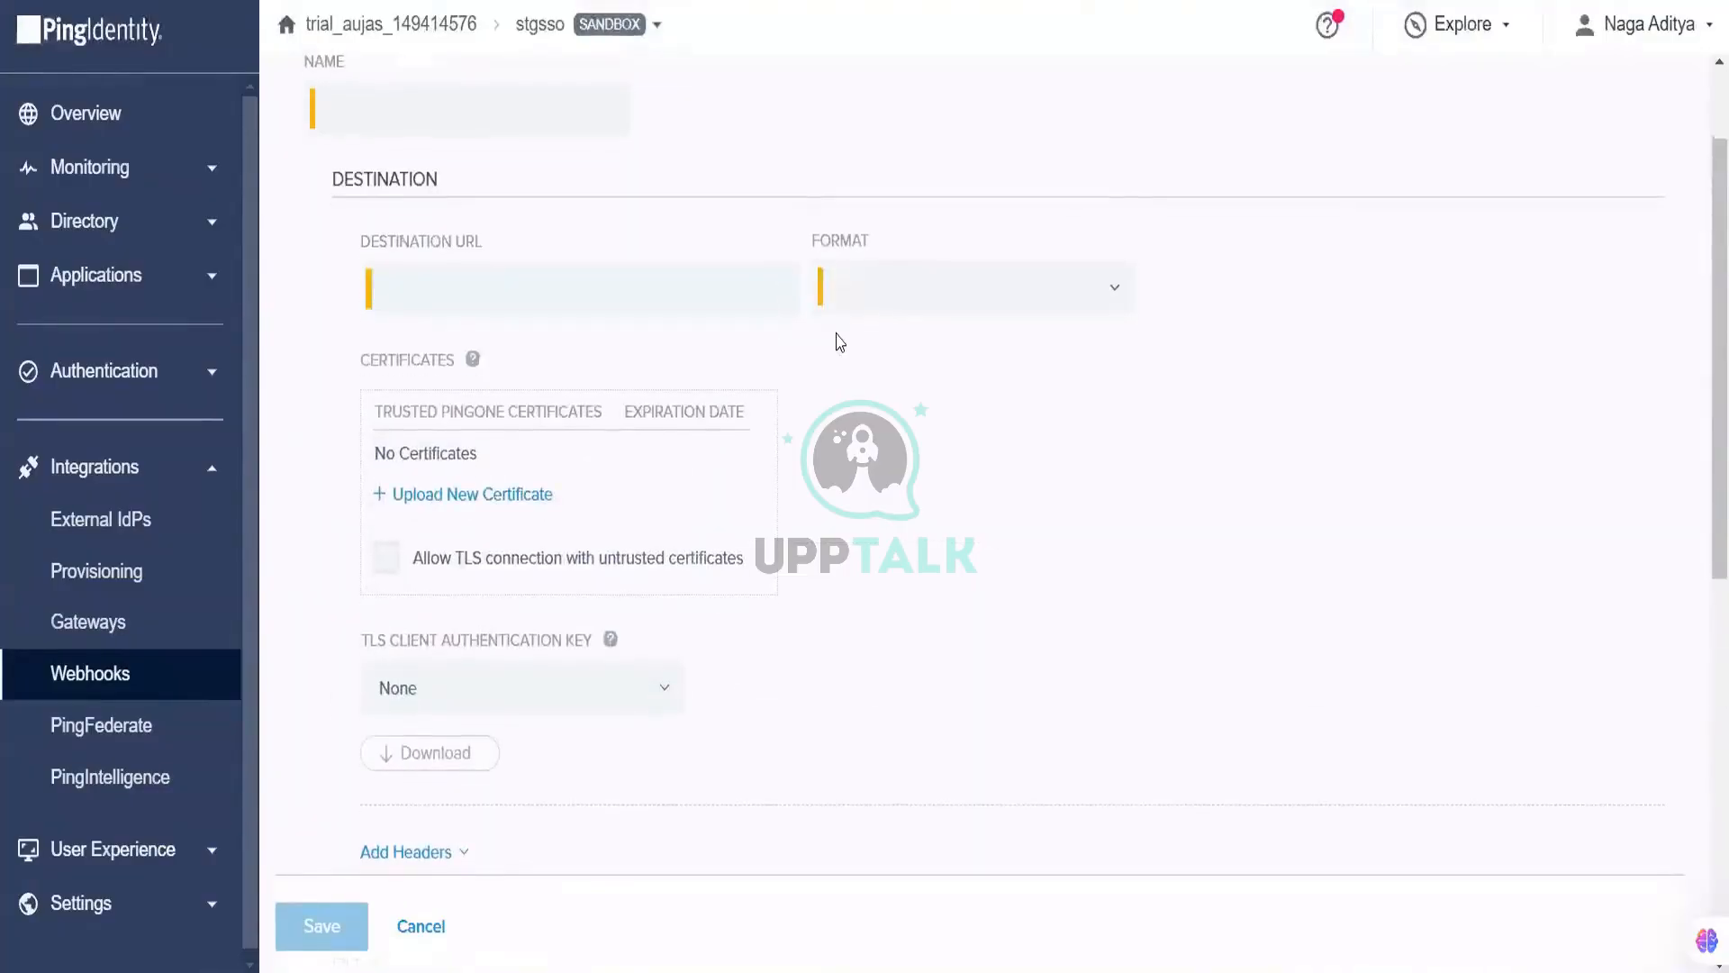
{"action": "scroll", "coordinate": [840, 342], "scroll_direction": "down", "scroll_amount": 6}
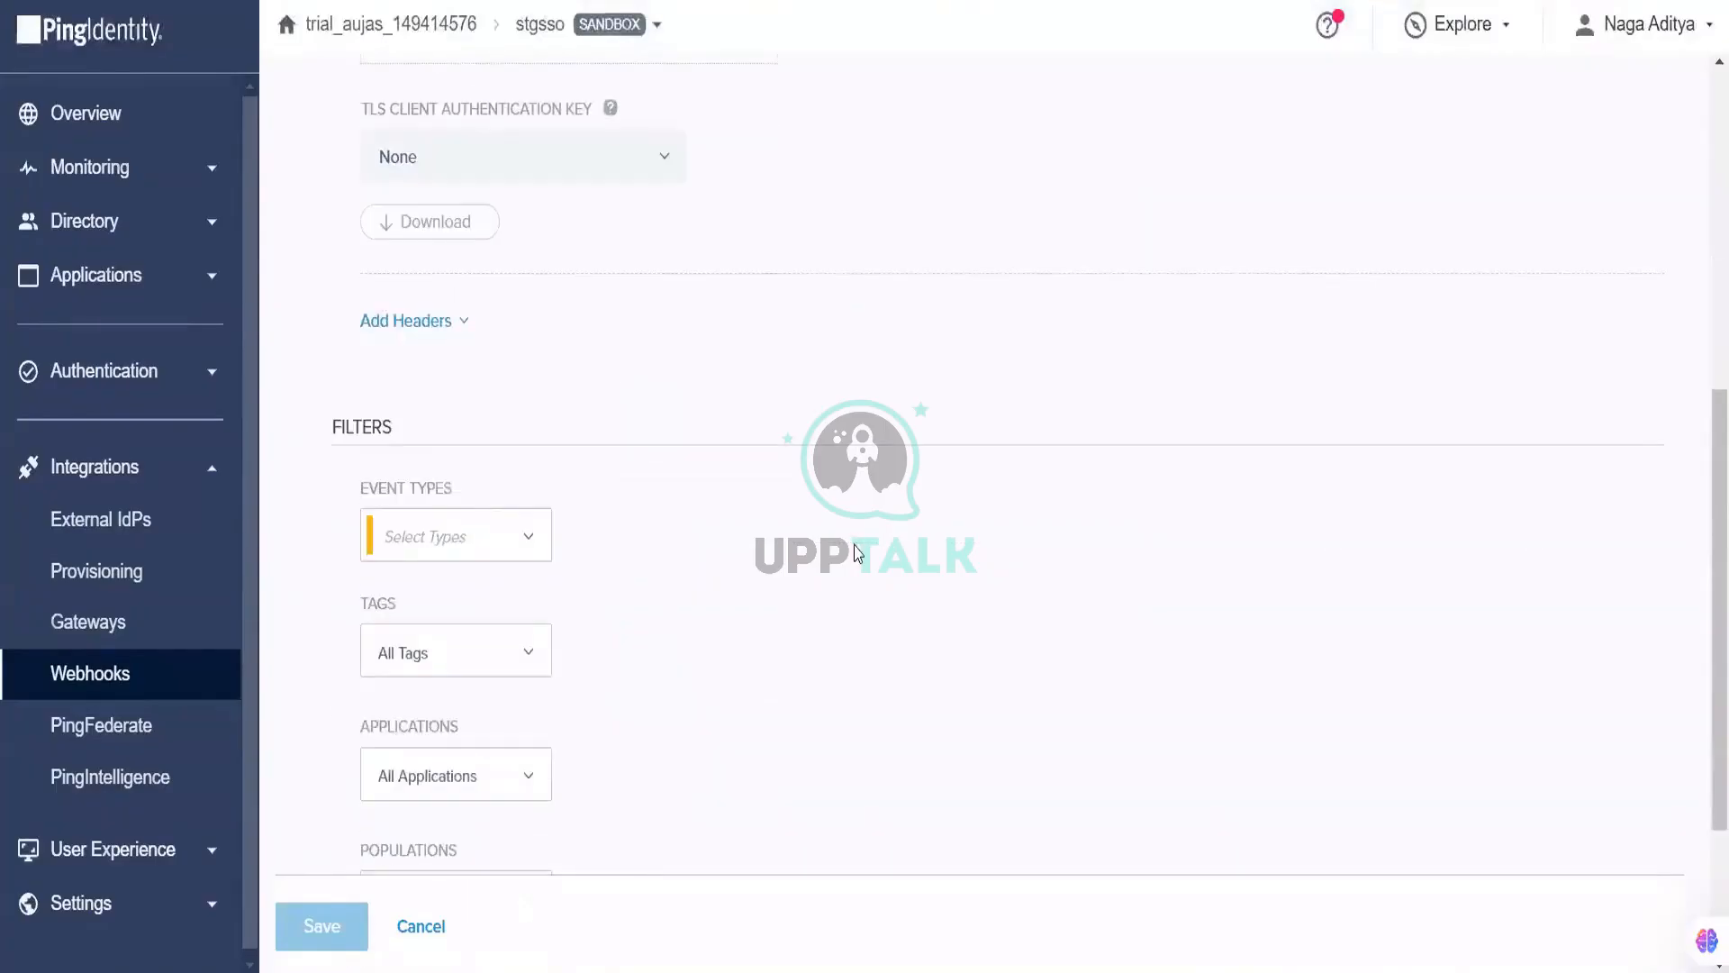
{"action": "scroll", "coordinate": [855, 552], "scroll_direction": "down", "scroll_amount": 3}
{"action": "left_click", "coordinate": [514, 513]}
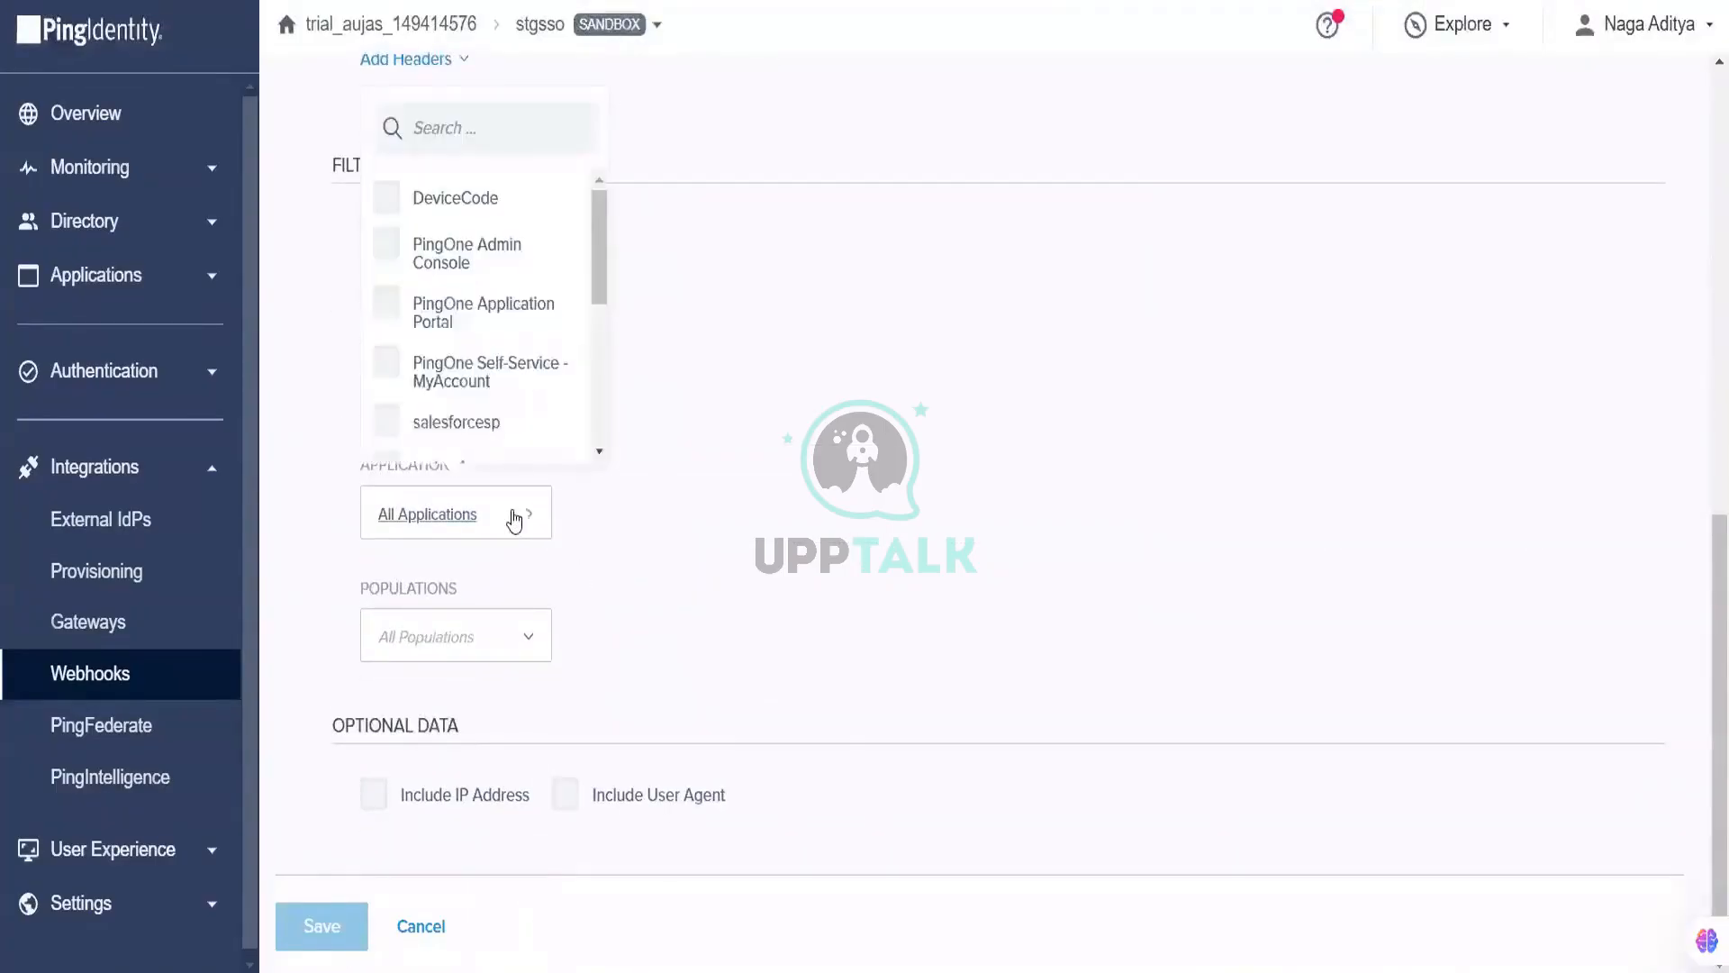
{"action": "left_click", "coordinate": [759, 445]}
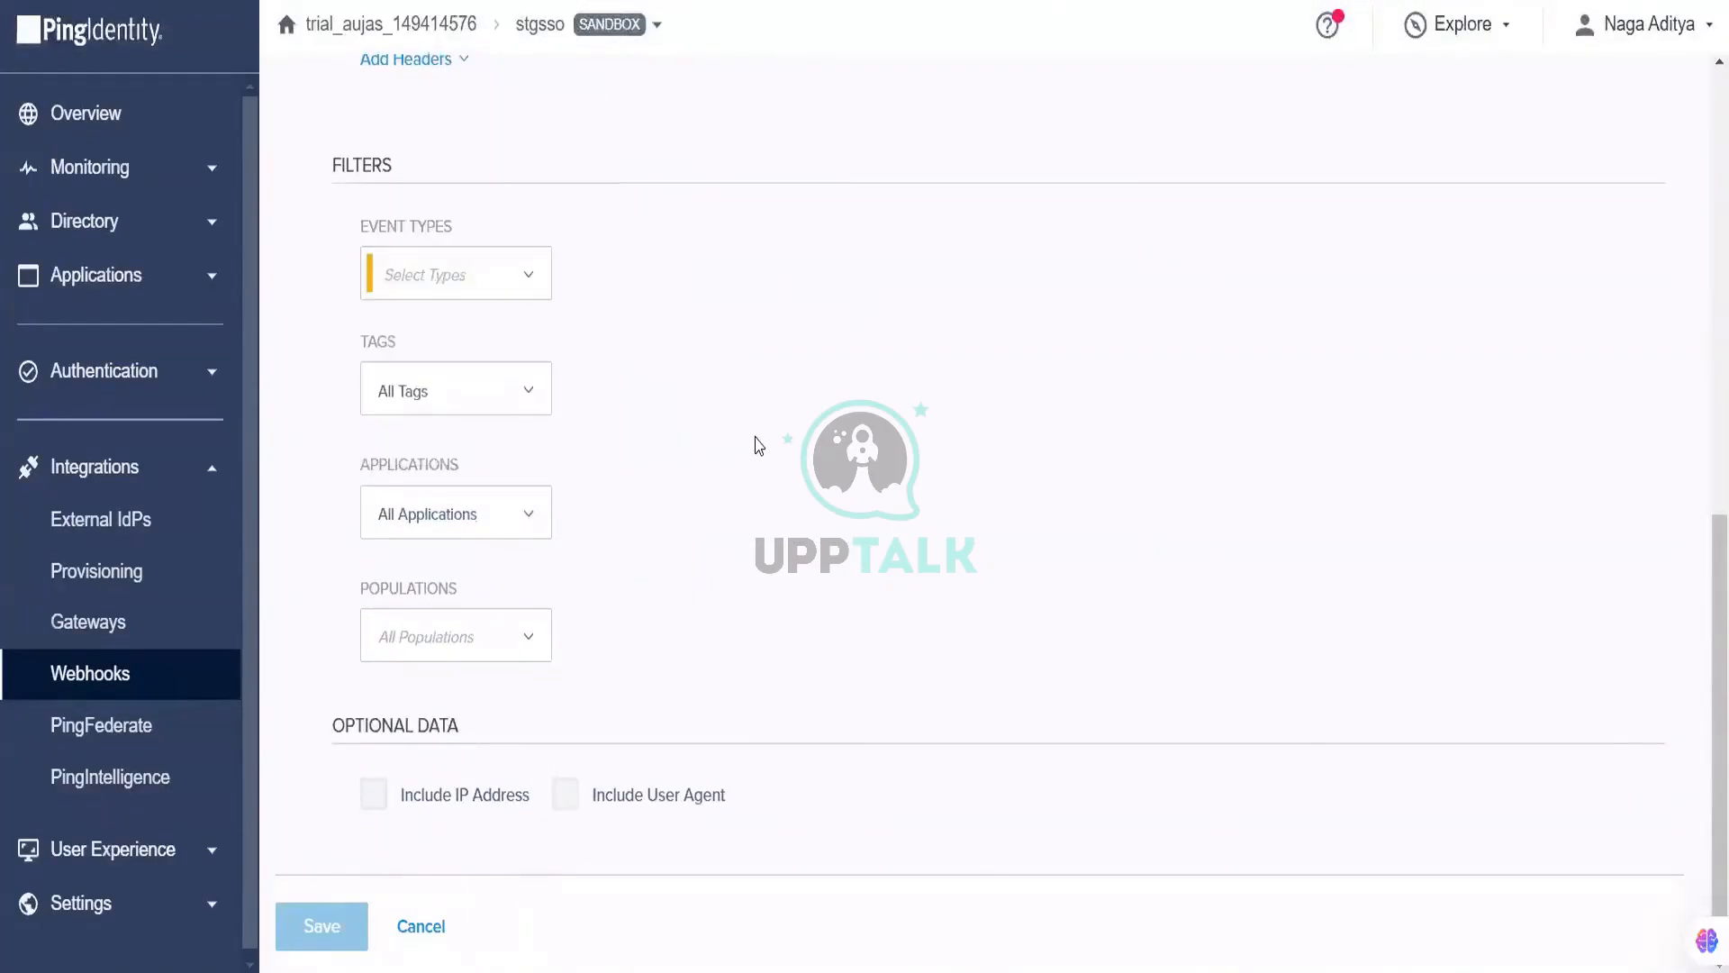
Step: Show the Format choices: Splunk, Ping Activity Format (JSON) and New Relic
{"action": "scroll", "coordinate": [835, 559], "scroll_direction": "up", "scroll_amount": 6}
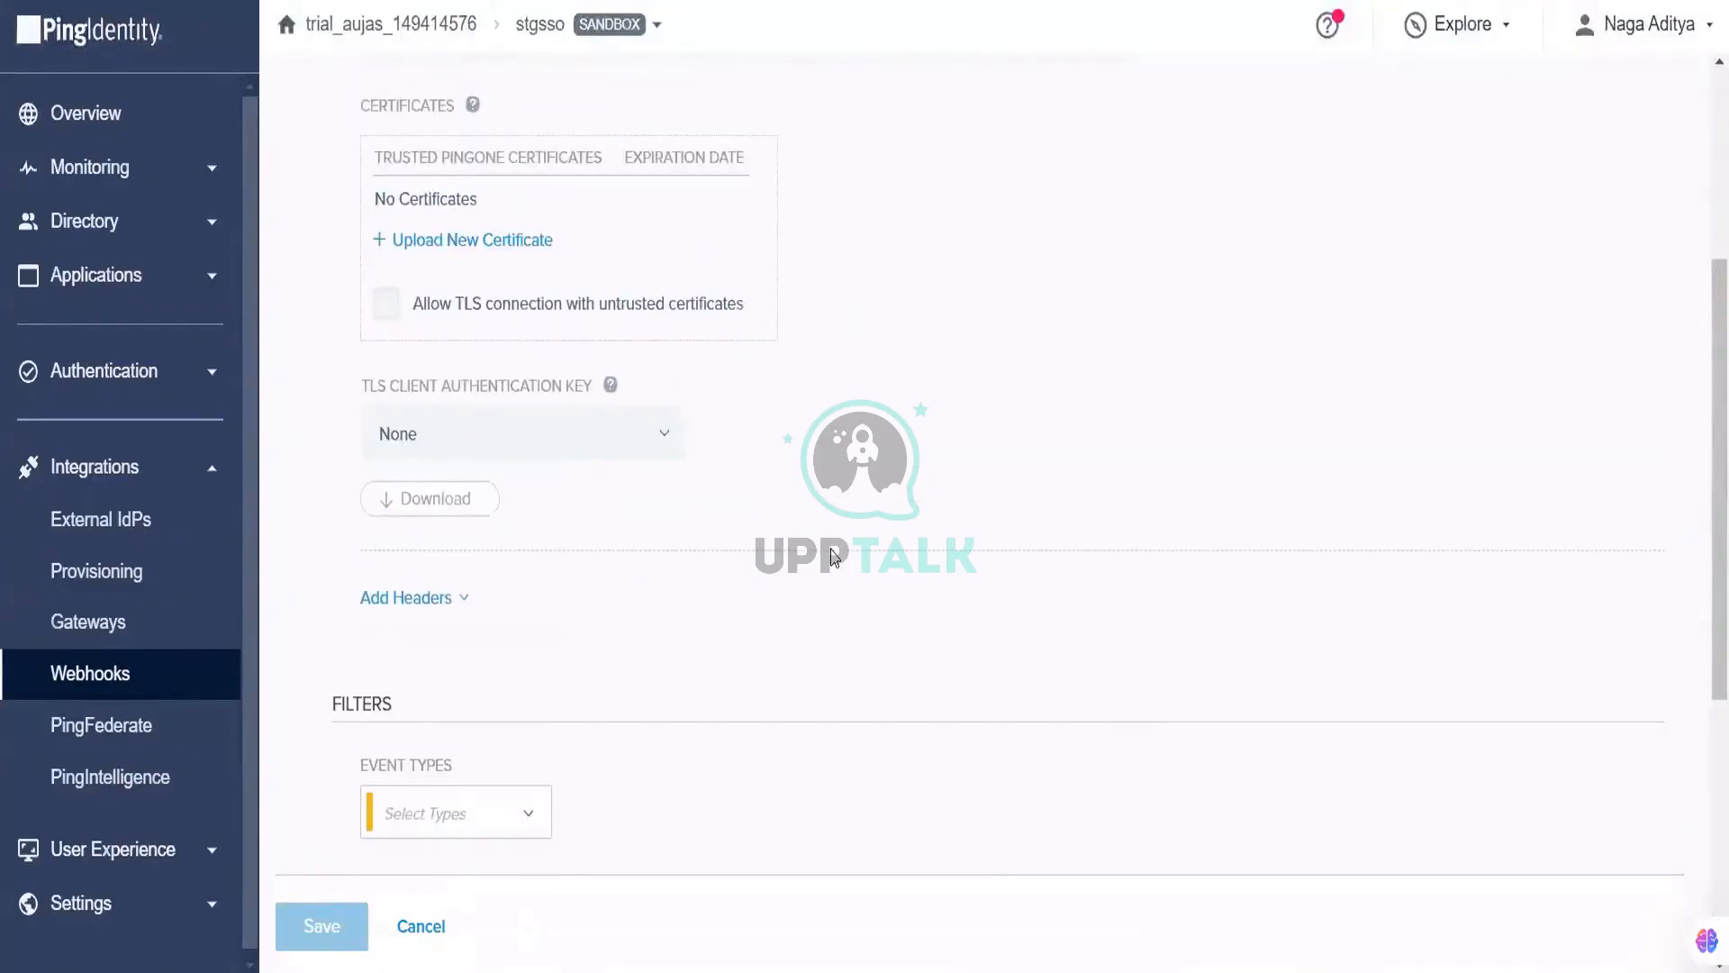
{"action": "scroll", "coordinate": [835, 559], "scroll_direction": "up", "scroll_amount": 2}
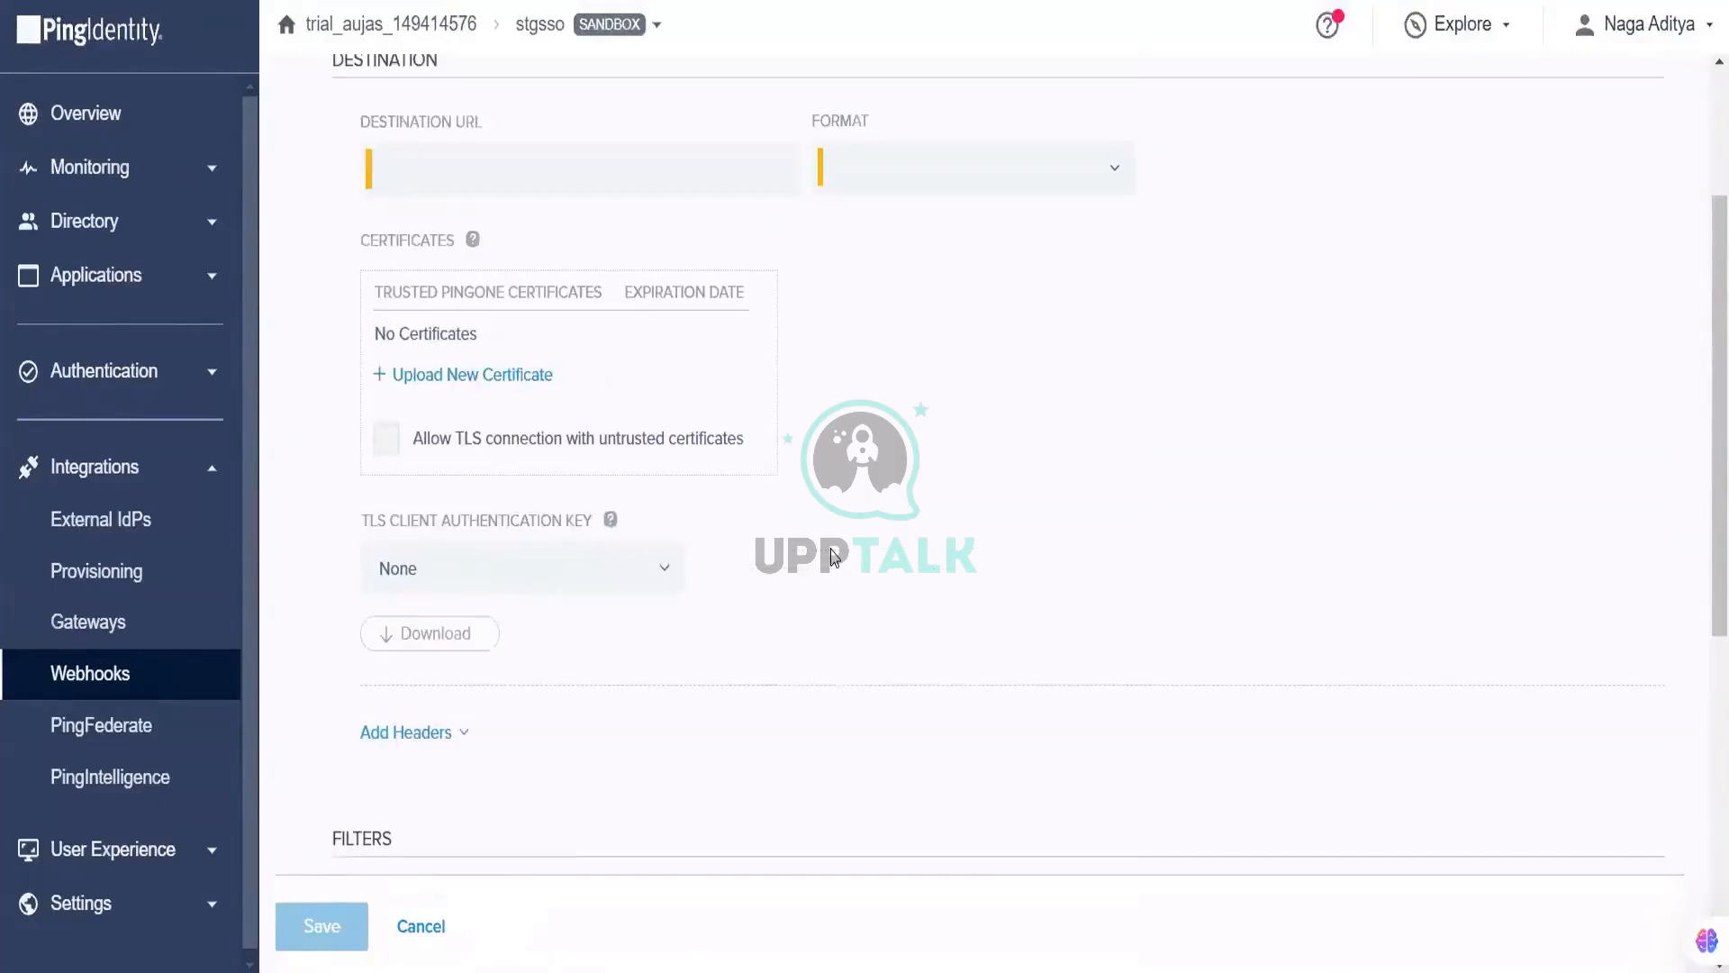
{"action": "scroll", "coordinate": [835, 559], "scroll_direction": "up", "scroll_amount": 3}
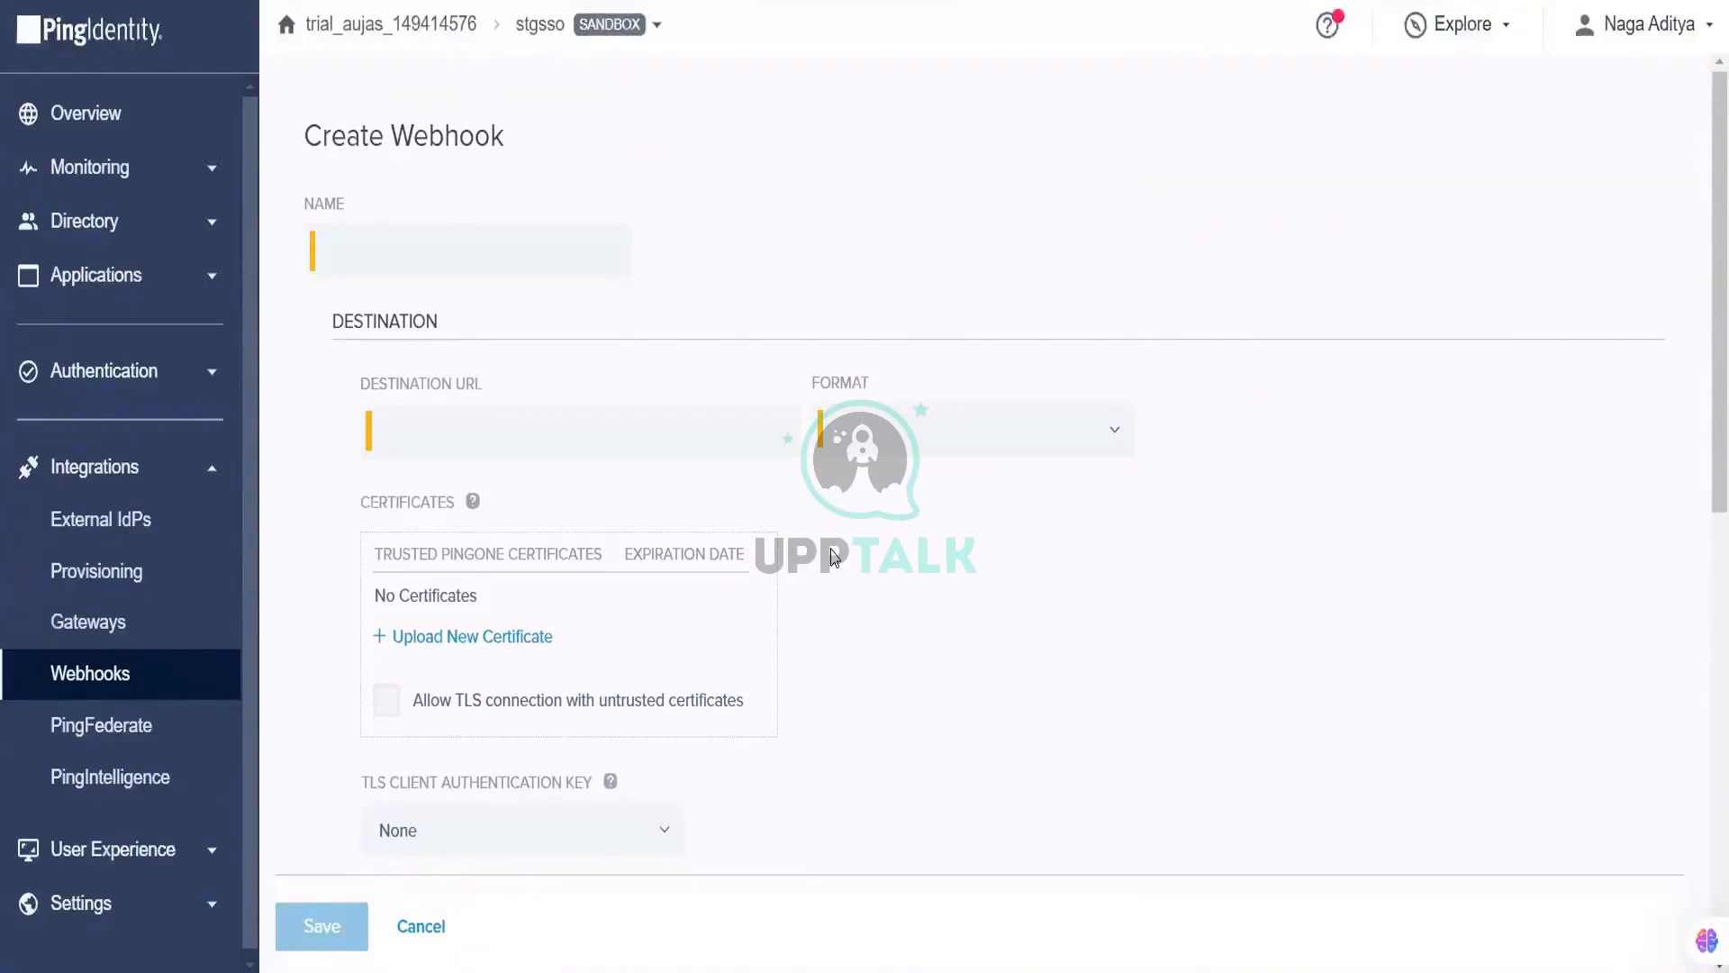
{"action": "scroll", "coordinate": [838, 656], "scroll_direction": "down", "scroll_amount": 5}
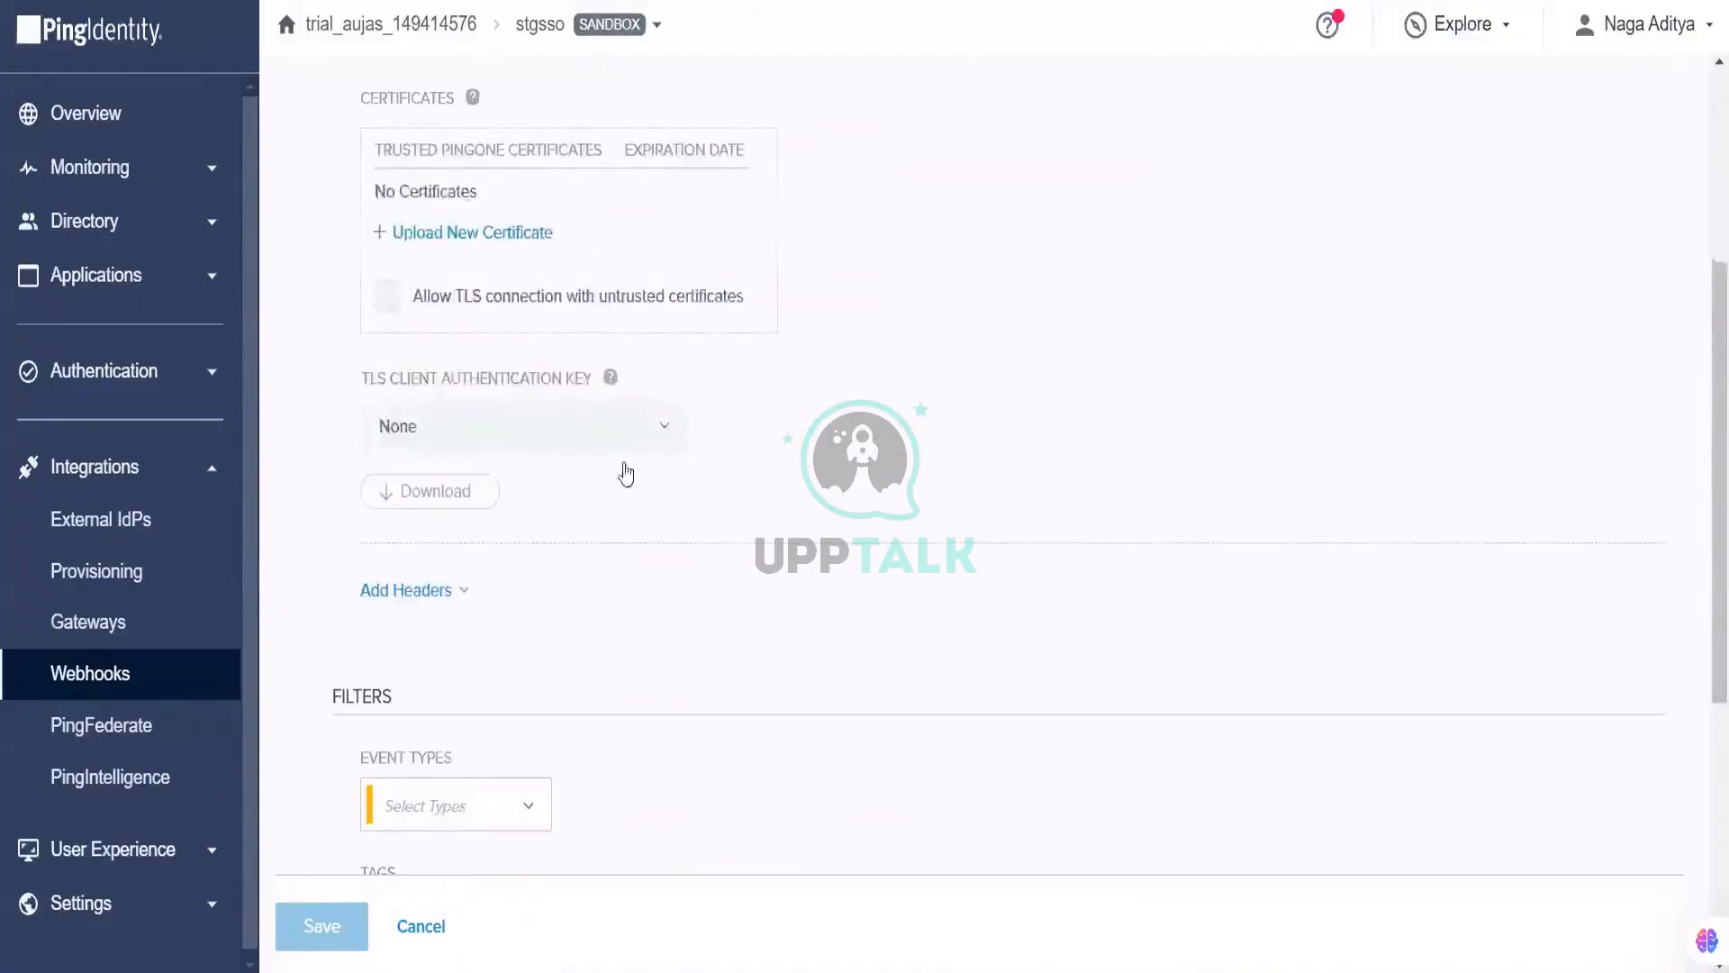
{"action": "scroll", "coordinate": [911, 586], "scroll_direction": "up", "scroll_amount": 5}
{"action": "left_click", "coordinate": [1020, 433]}
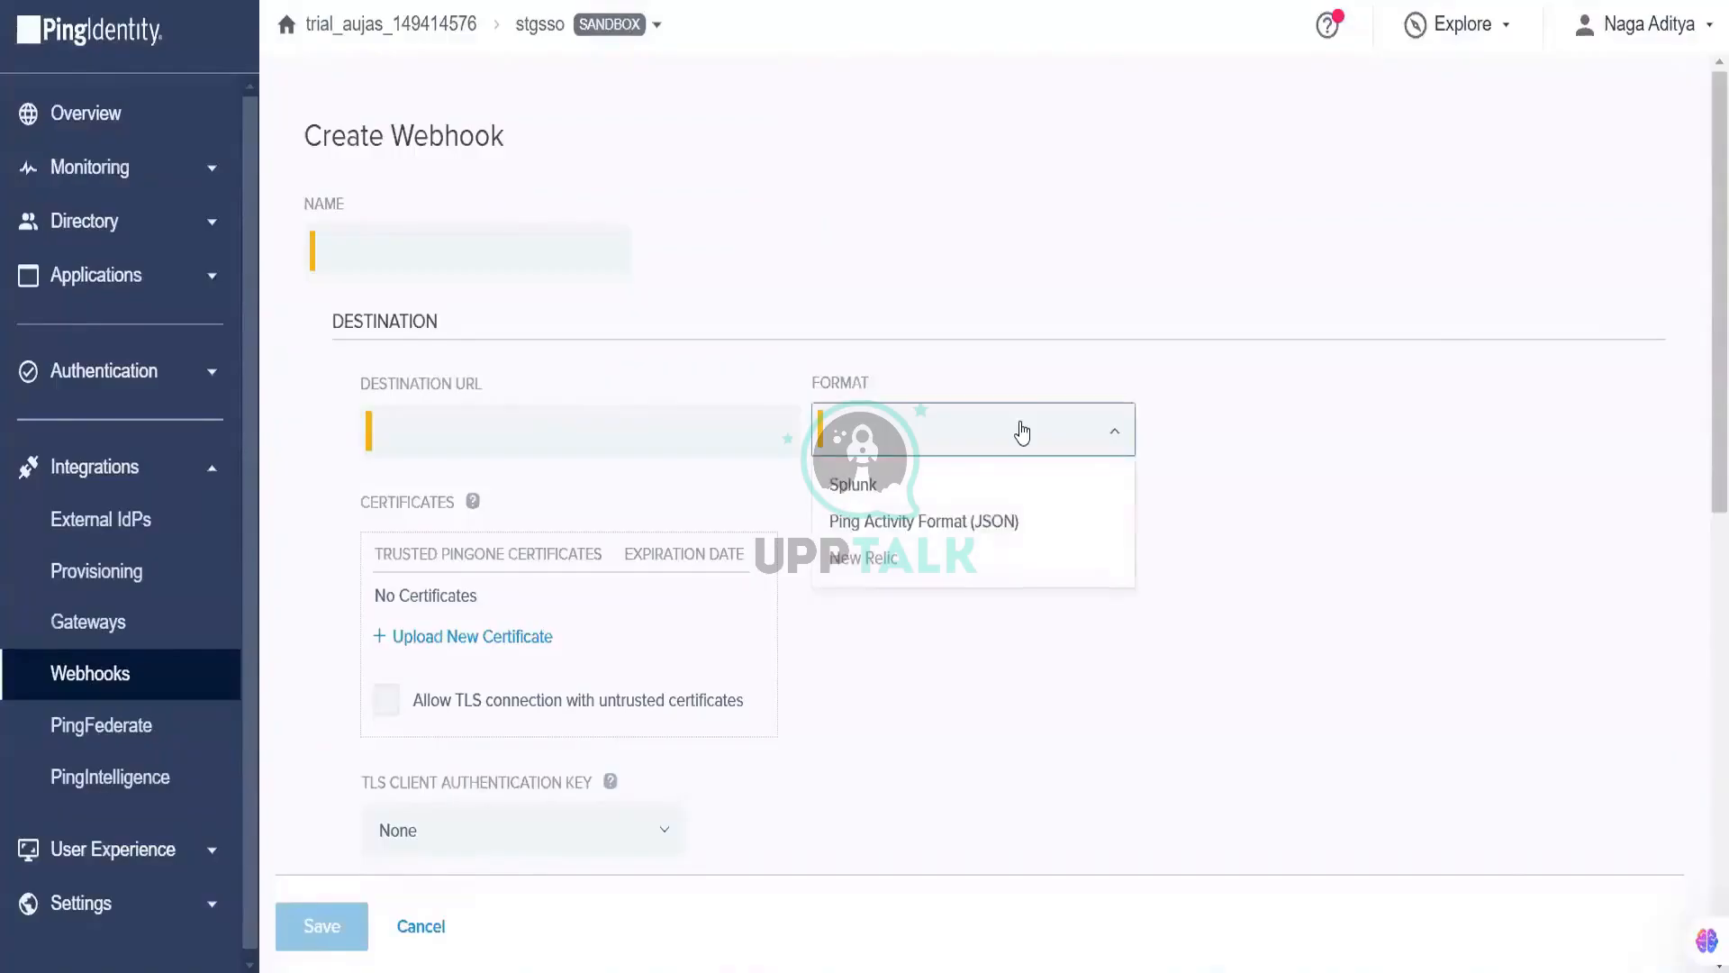
Step: Choose Splunk as the webhook format, comparing it with the other format options
{"action": "left_click", "coordinate": [987, 487]}
{"action": "left_click", "coordinate": [978, 458]}
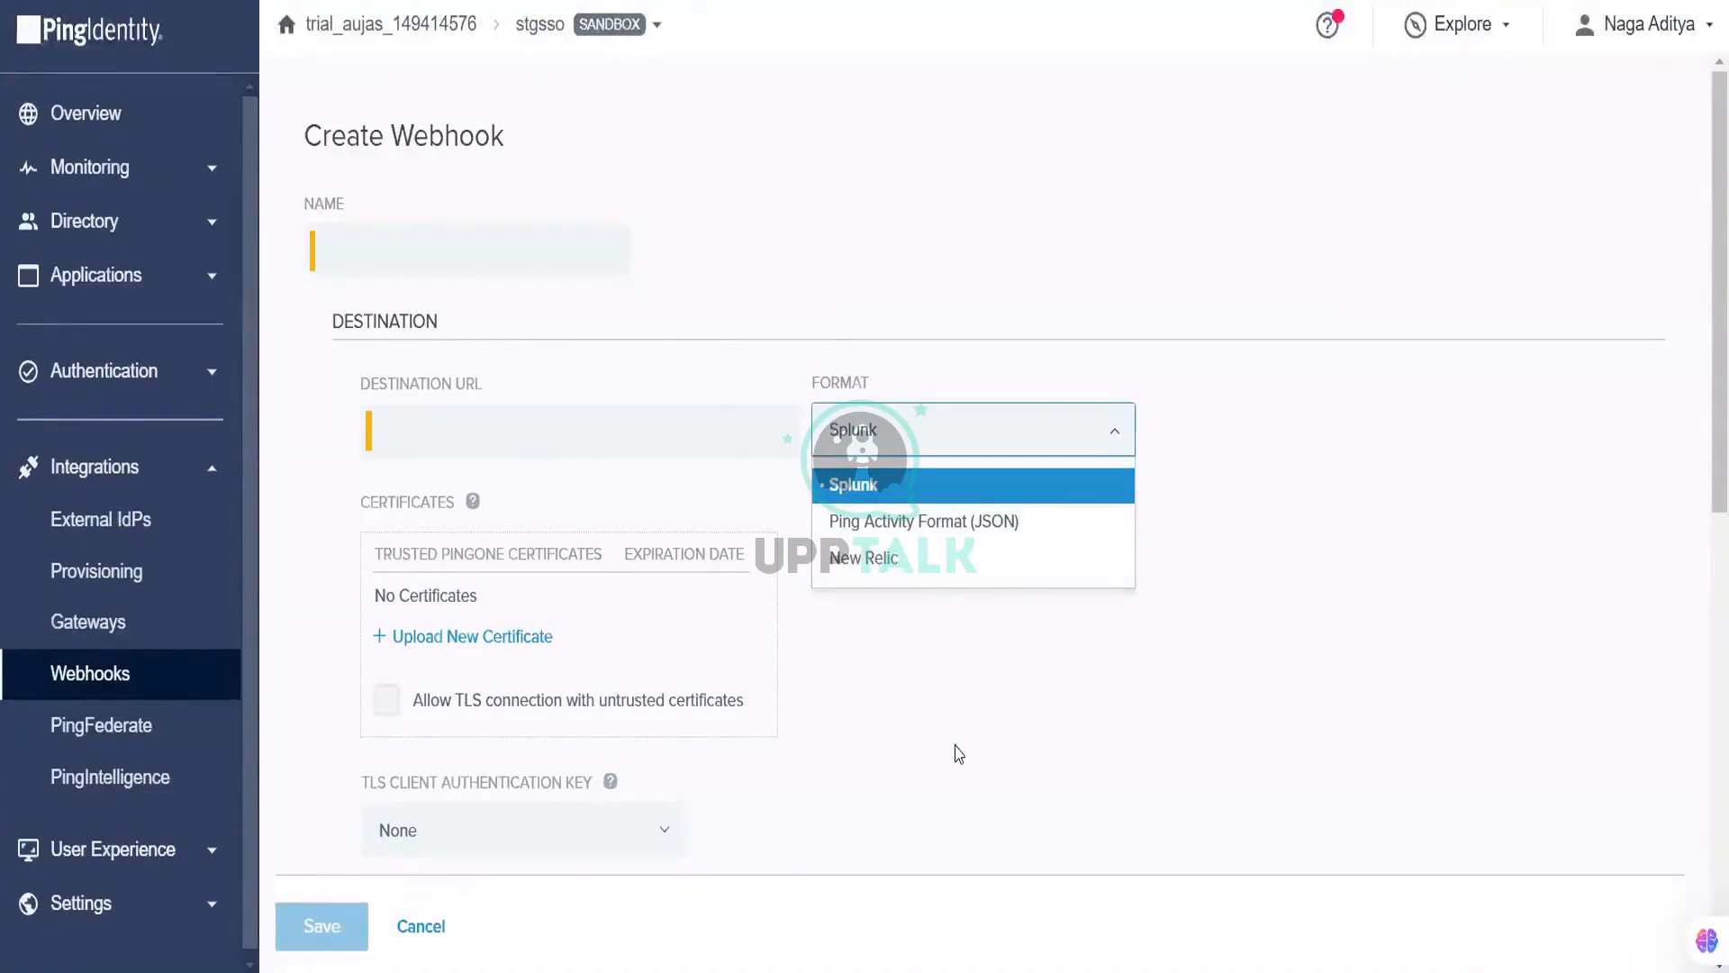
{"action": "scroll", "coordinate": [957, 753], "scroll_direction": "down", "scroll_amount": 4}
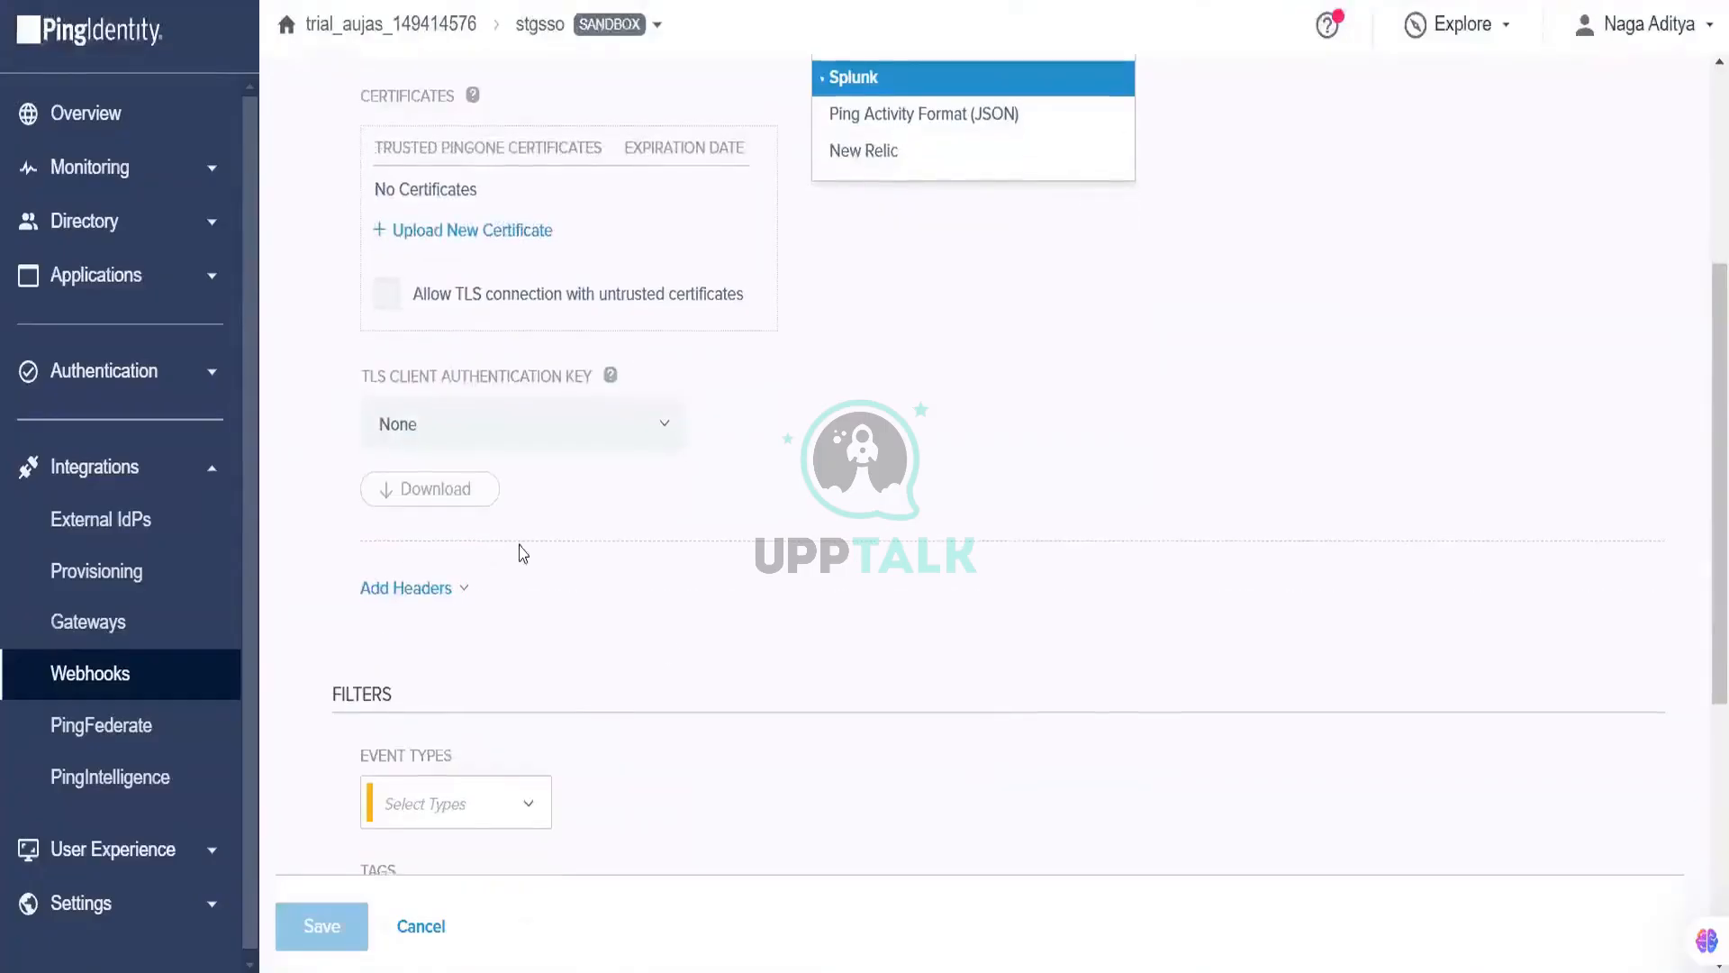
{"action": "scroll", "coordinate": [745, 579], "scroll_direction": "down", "scroll_amount": 5}
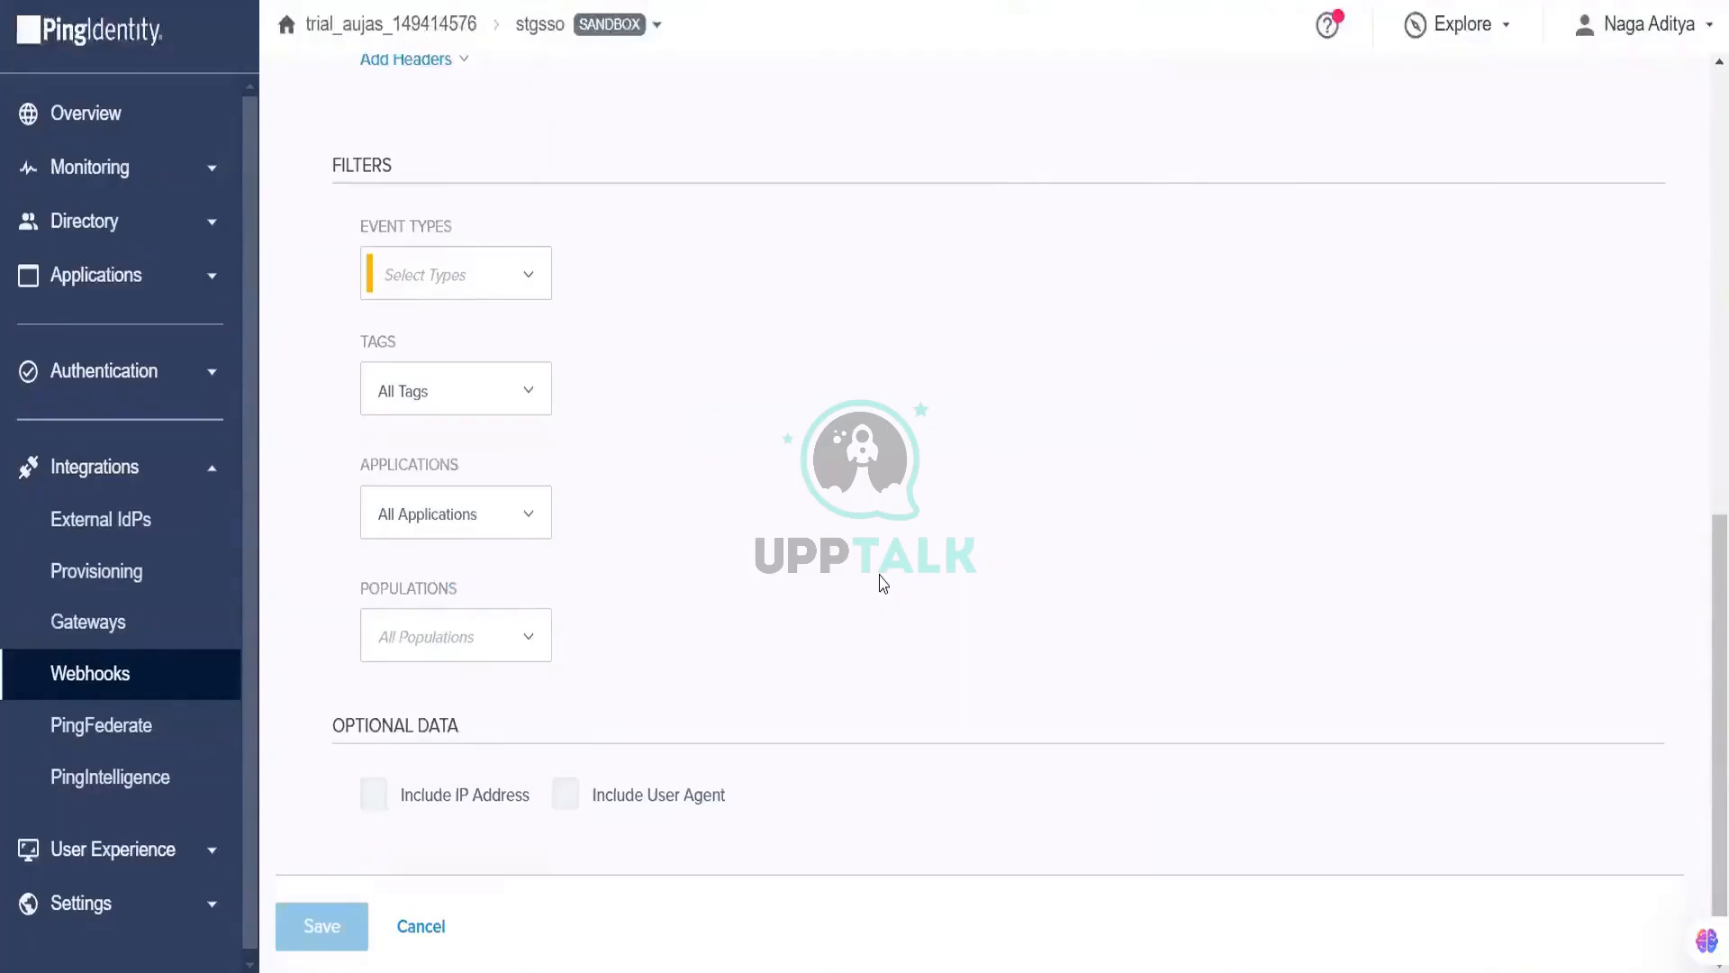
{"action": "scroll", "coordinate": [883, 583], "scroll_direction": "up", "scroll_amount": 1}
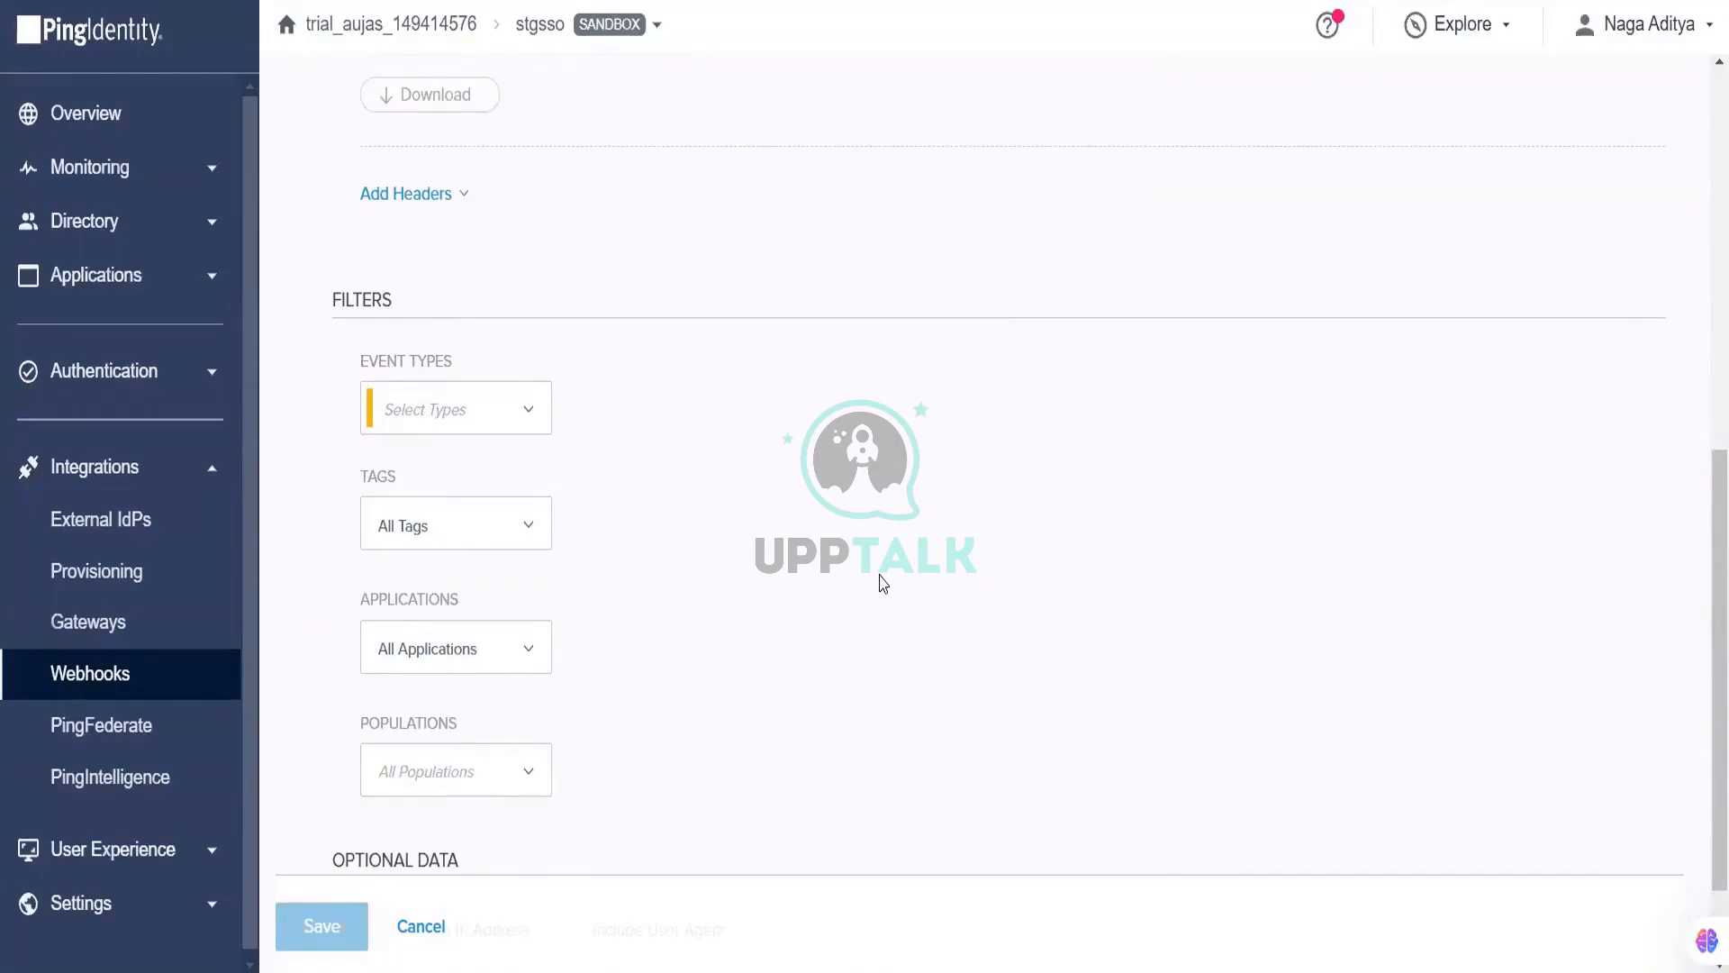
Step: Review the Applications and Populations filter lists, leaving both covering all
{"action": "left_click", "coordinate": [511, 637]}
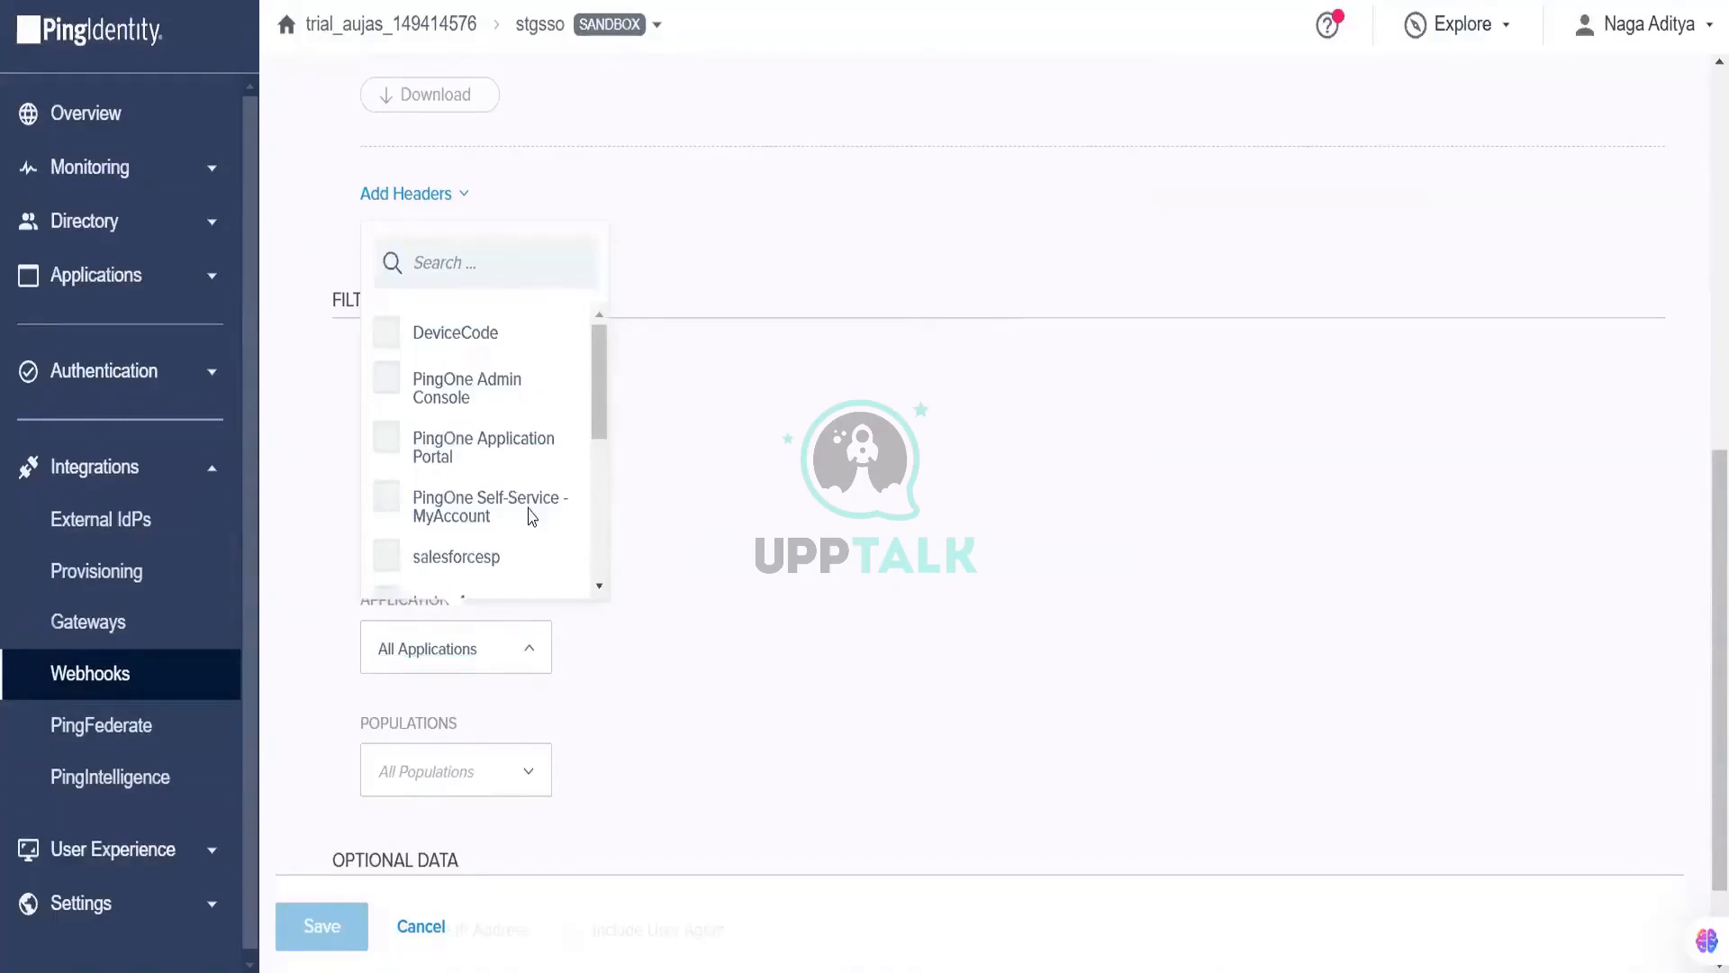
{"action": "scroll", "coordinate": [530, 515], "scroll_direction": "down", "scroll_amount": 5}
{"action": "left_click", "coordinate": [755, 595]}
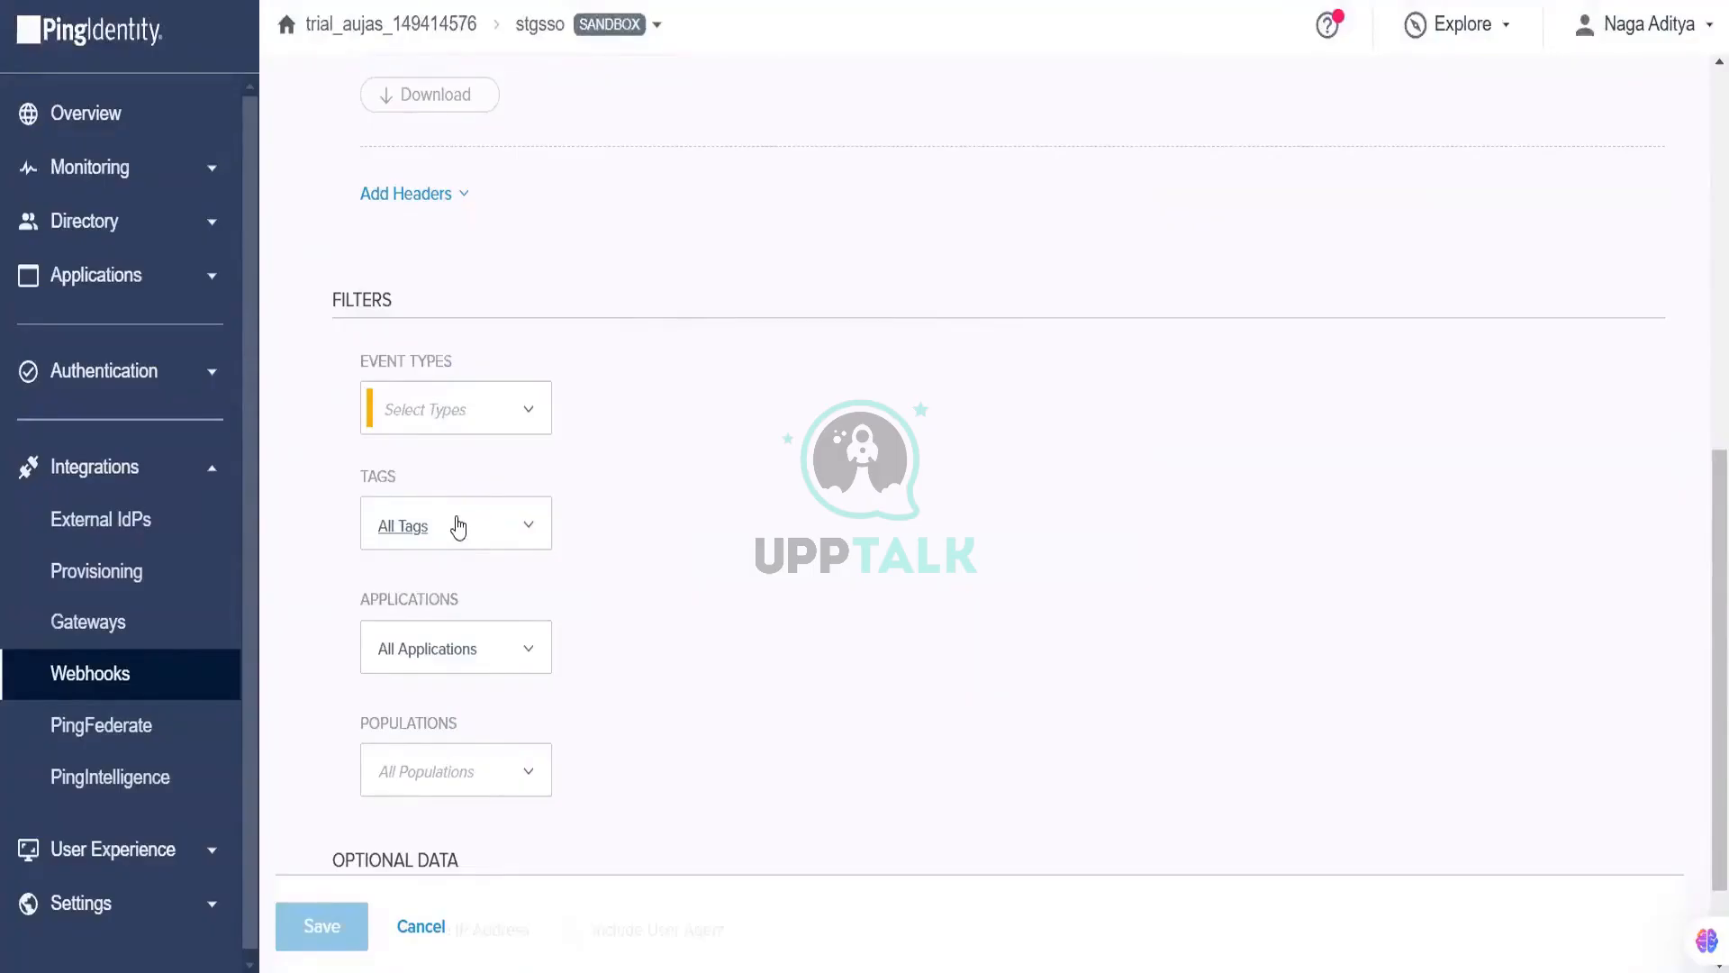
{"action": "left_click", "coordinate": [506, 772]}
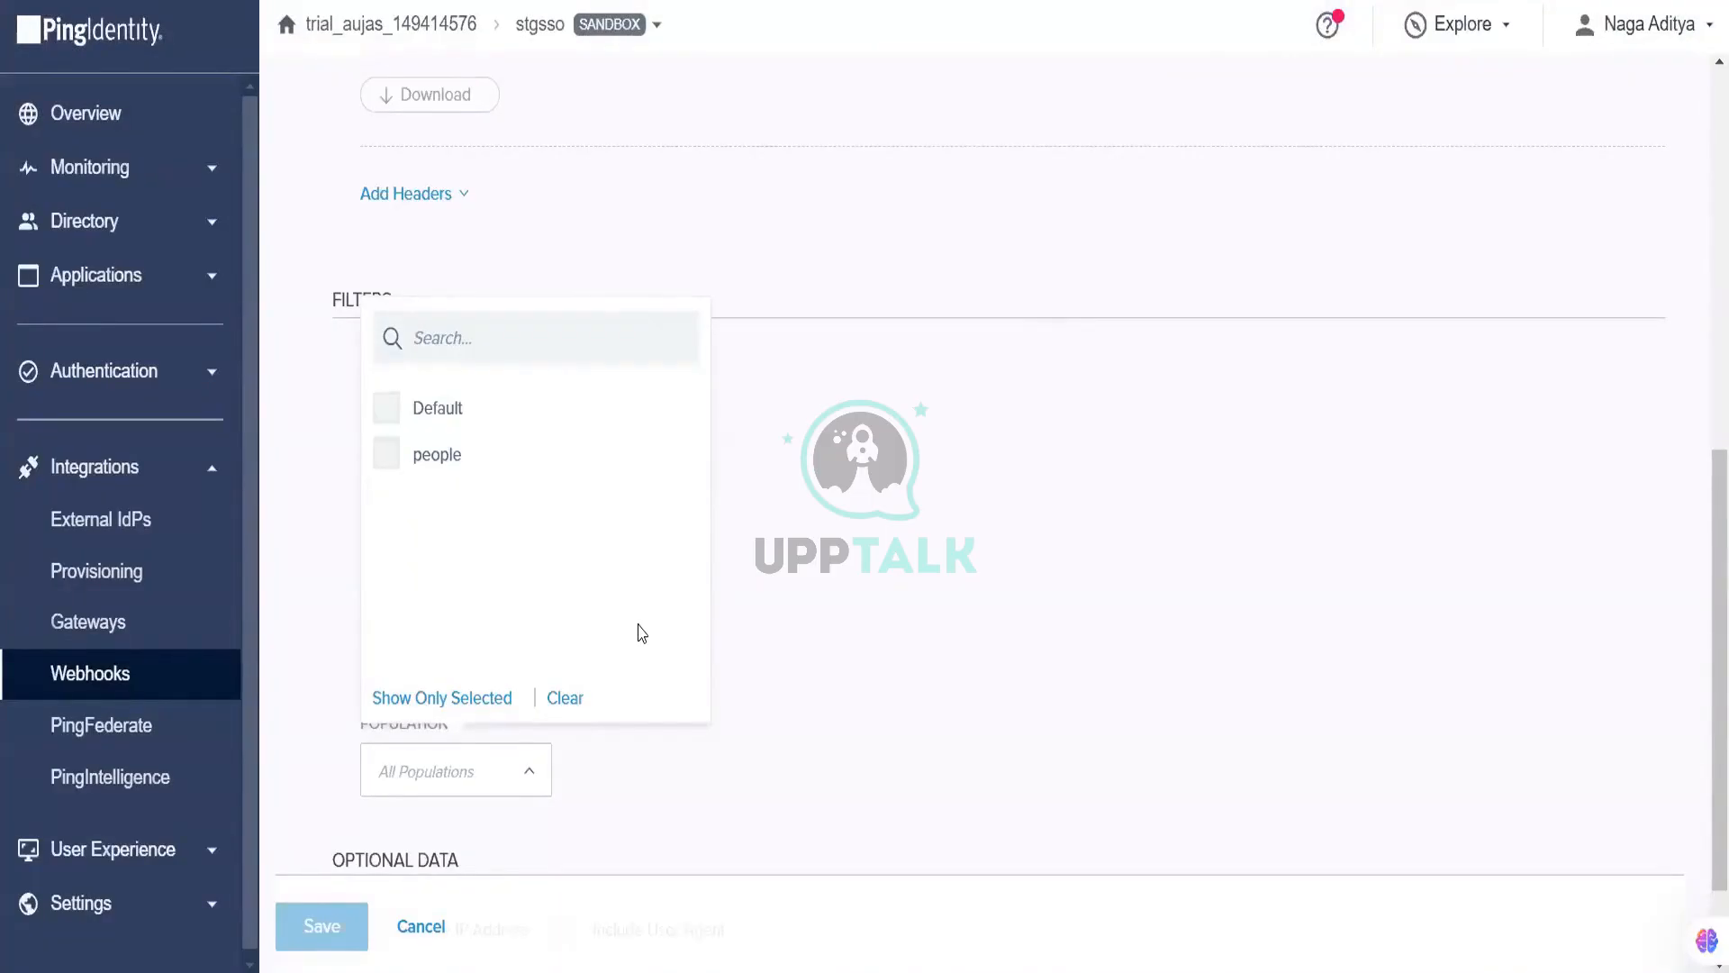
{"action": "left_click", "coordinate": [813, 649]}
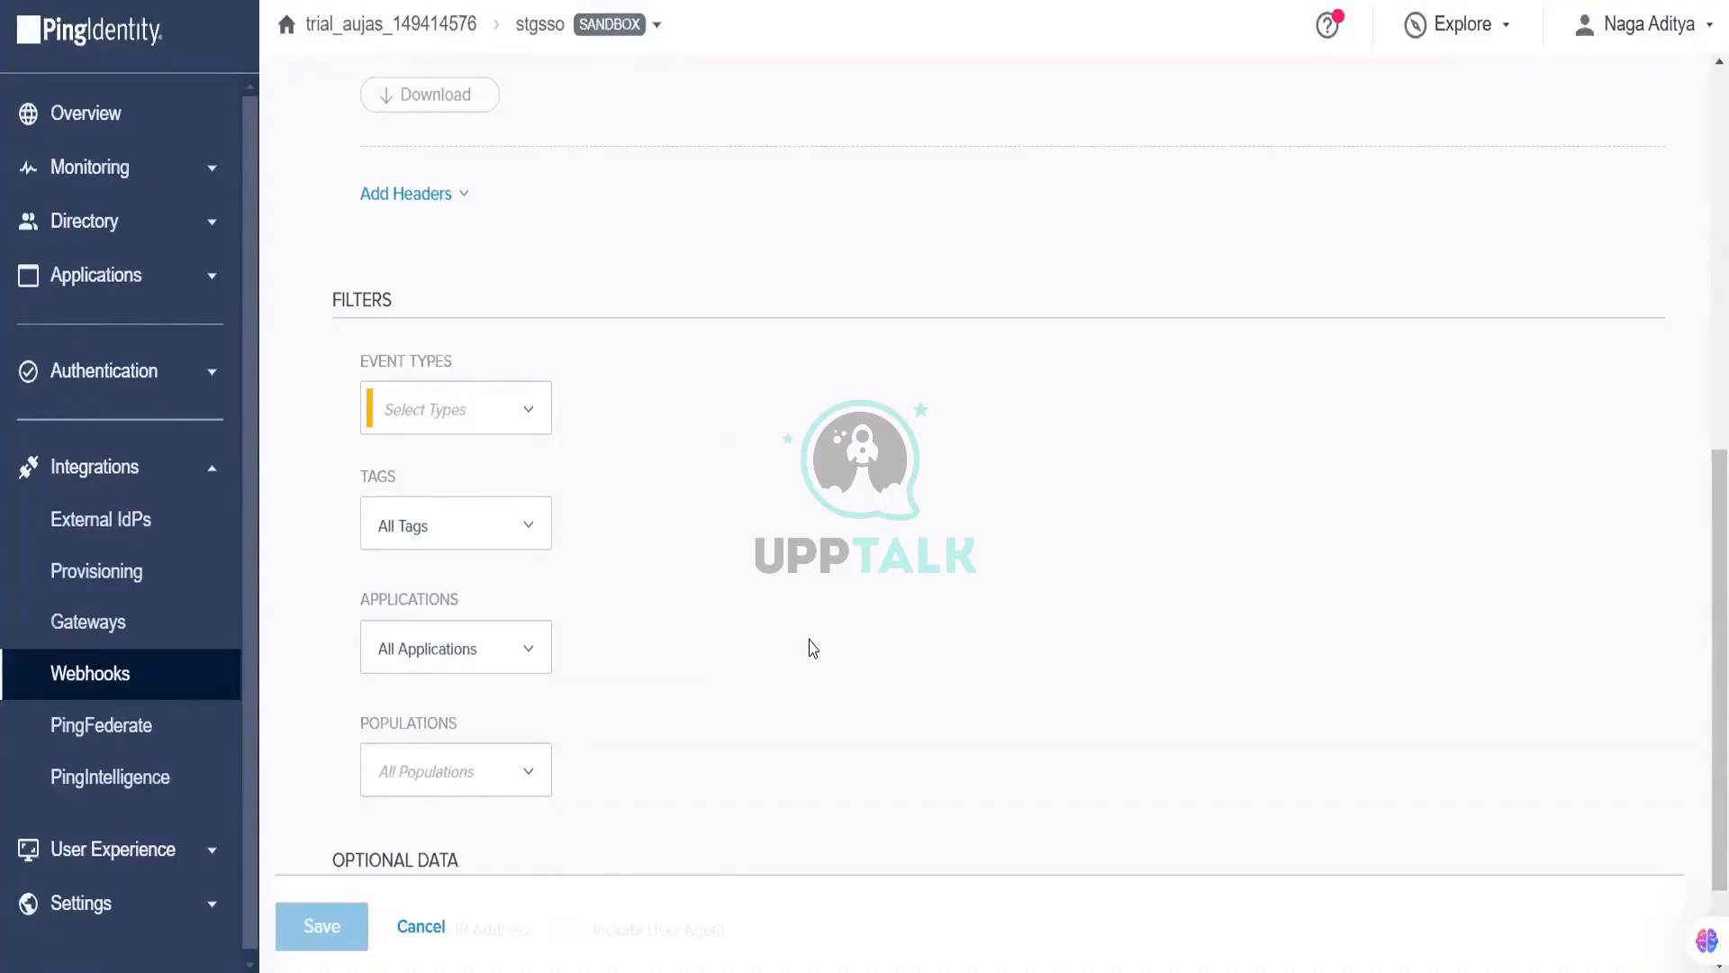
{"action": "scroll", "coordinate": [813, 649], "scroll_direction": "down", "scroll_amount": 3}
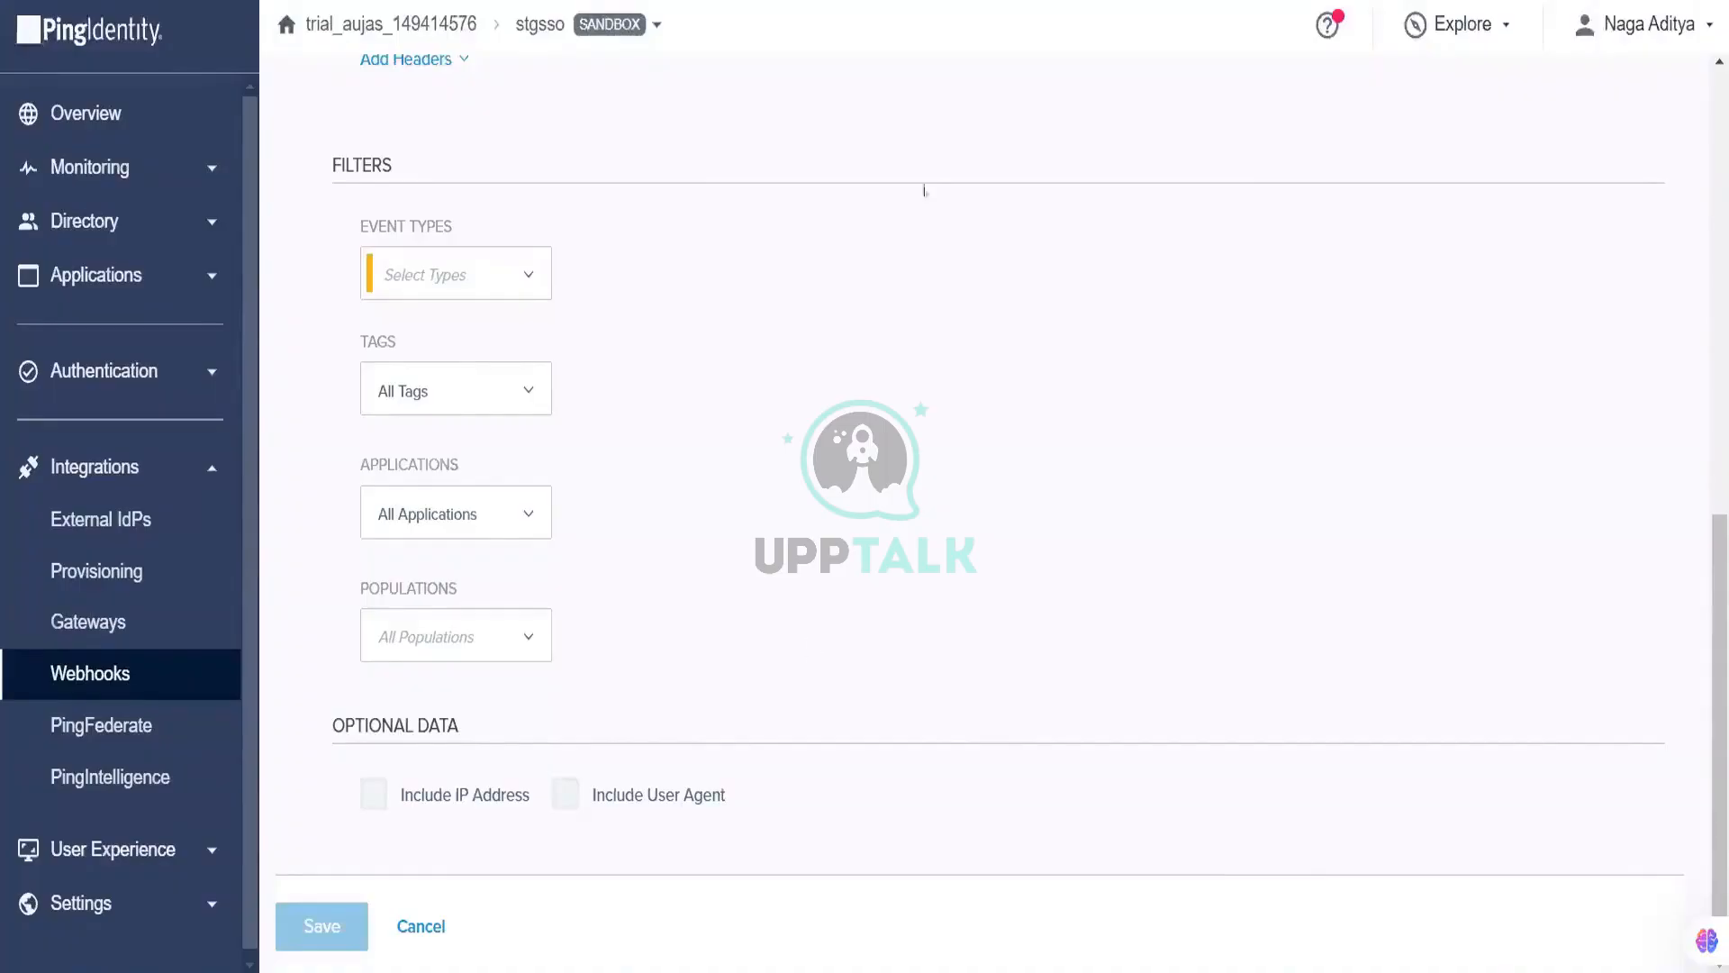
Step: Go from the unfinished webhook form to Monitoring > Alerts, triggering the discard-changes prompt
{"action": "scroll", "coordinate": [685, 81], "scroll_direction": "up", "scroll_amount": 3}
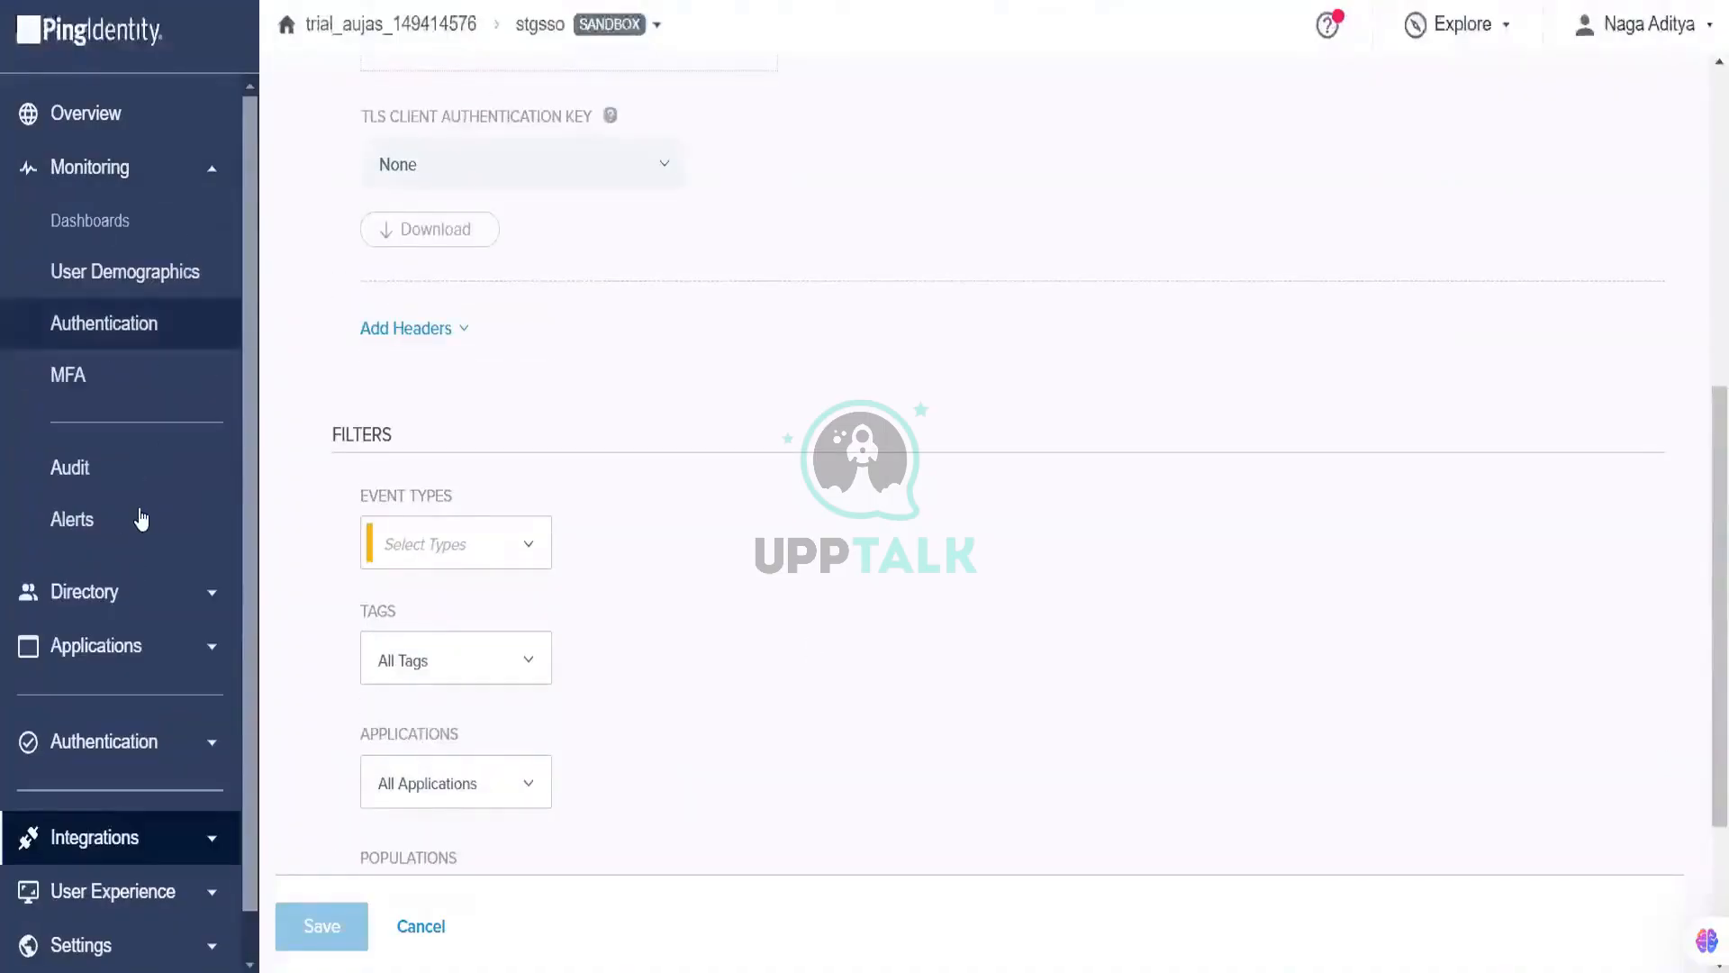
{"action": "left_click", "coordinate": [139, 506]}
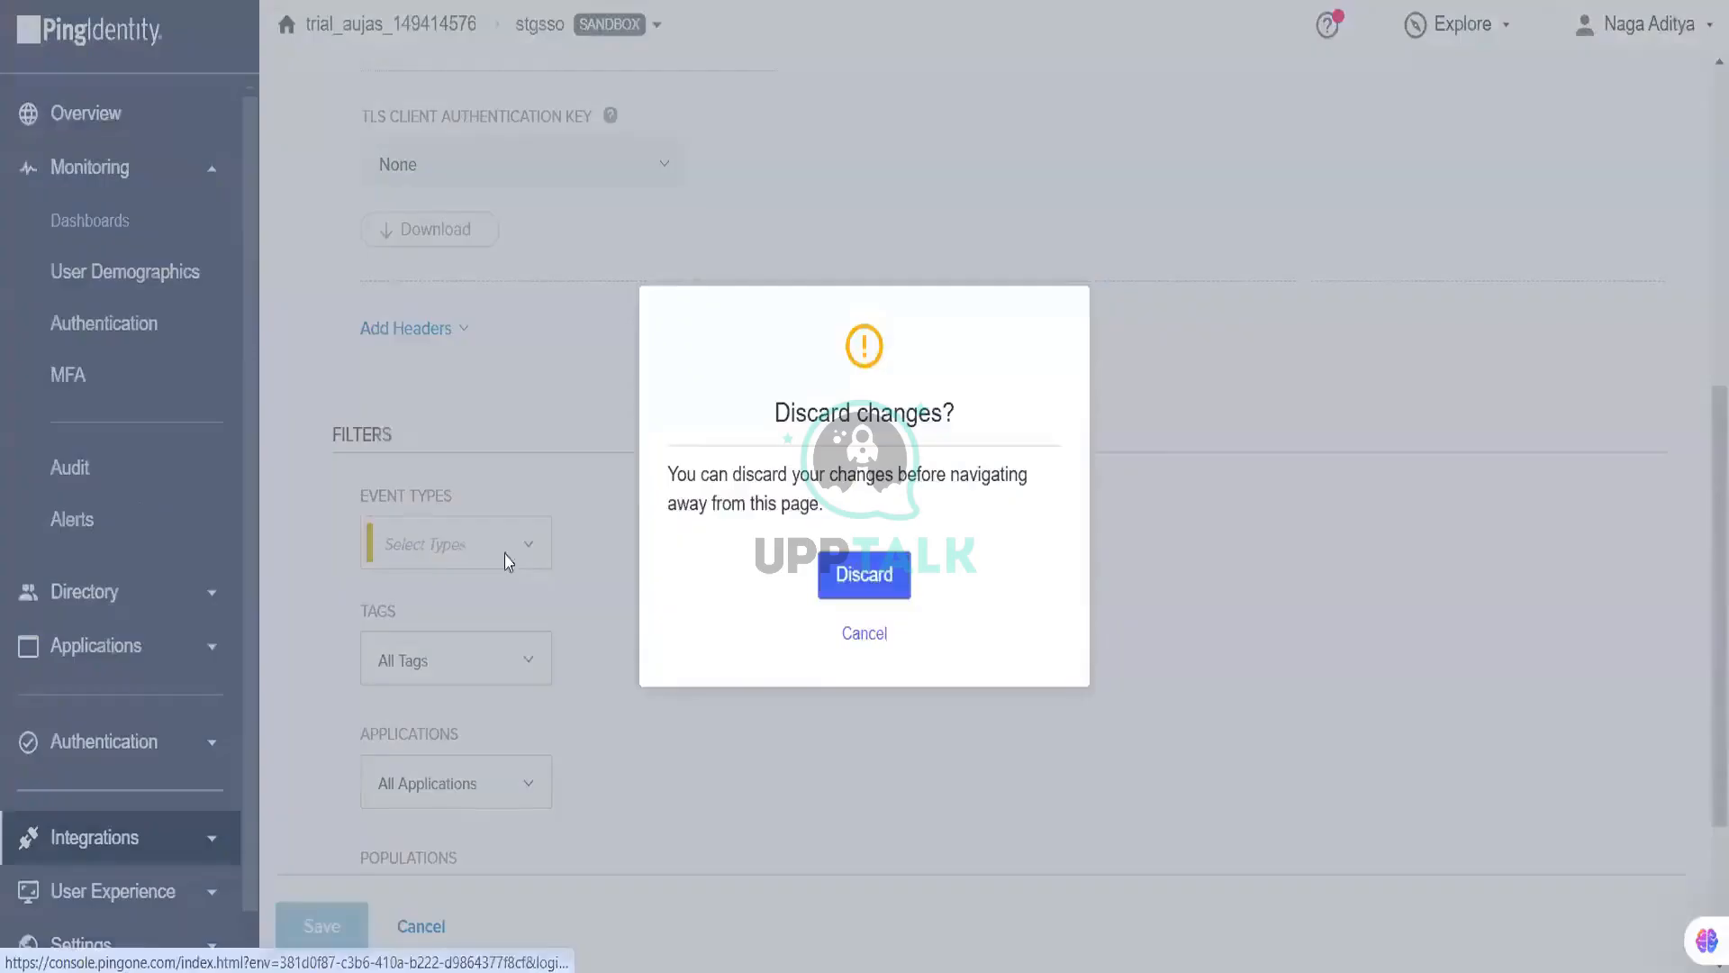
Step: Discard the unsaved webhook and land on the empty Alerts page
{"action": "left_click", "coordinate": [840, 581]}
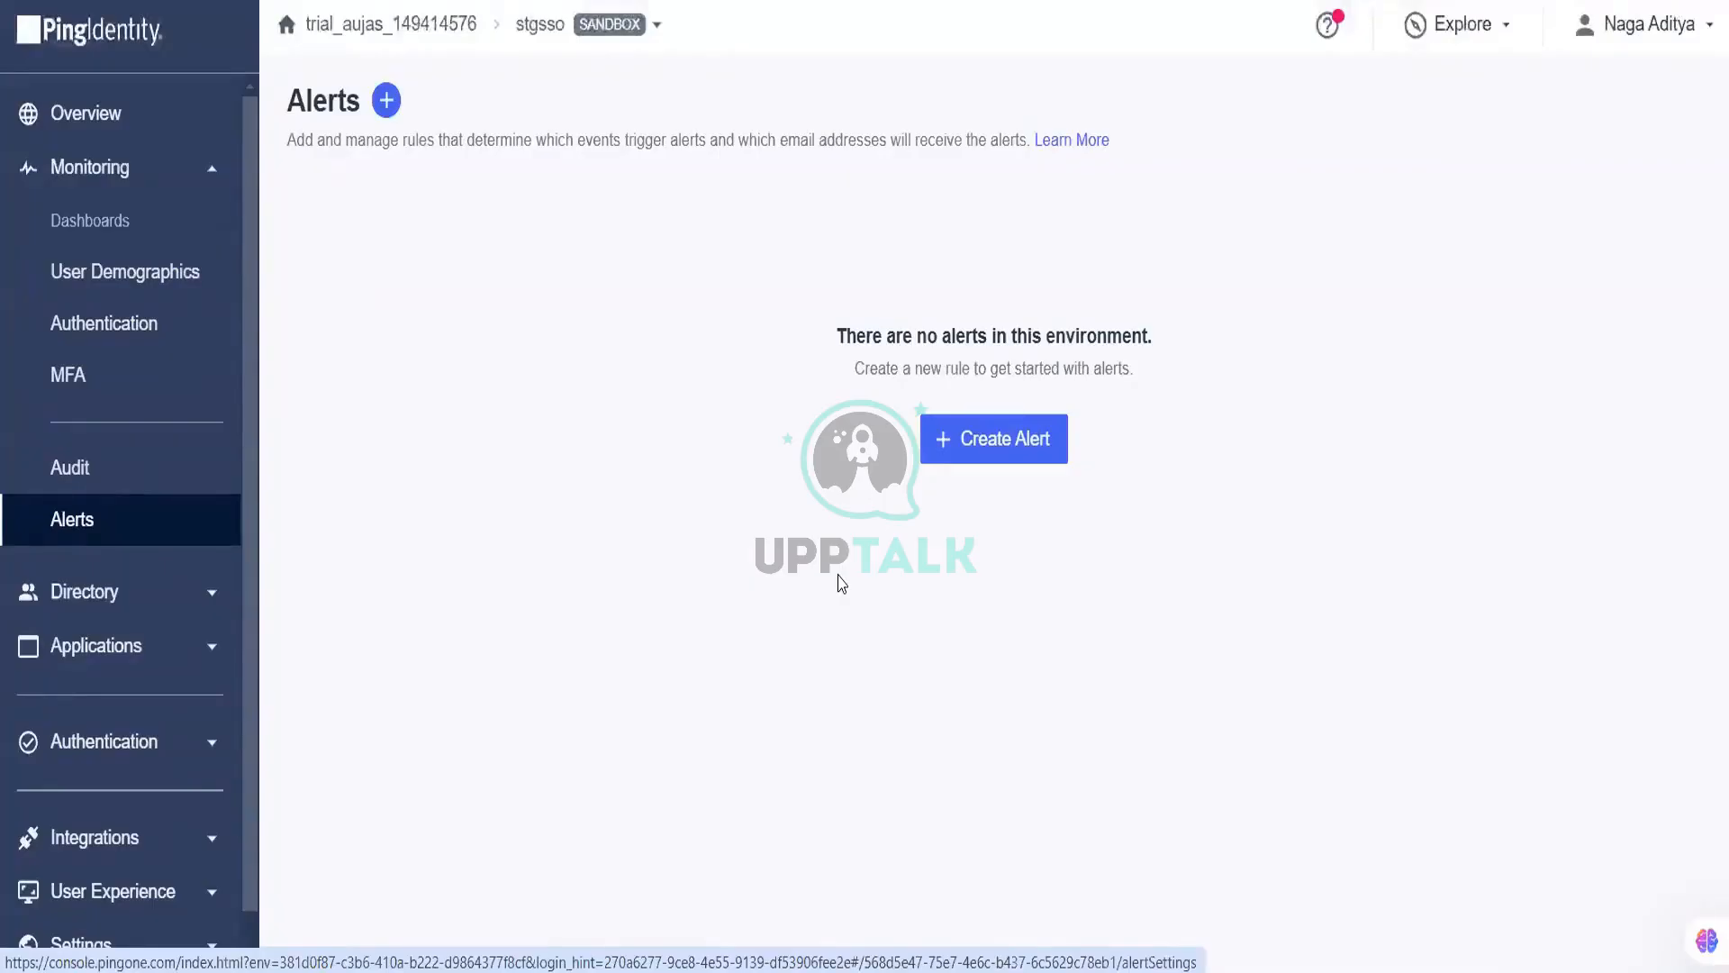
Step: Open the Create Alert panel for a new alert rule
{"action": "left_click", "coordinate": [1024, 450]}
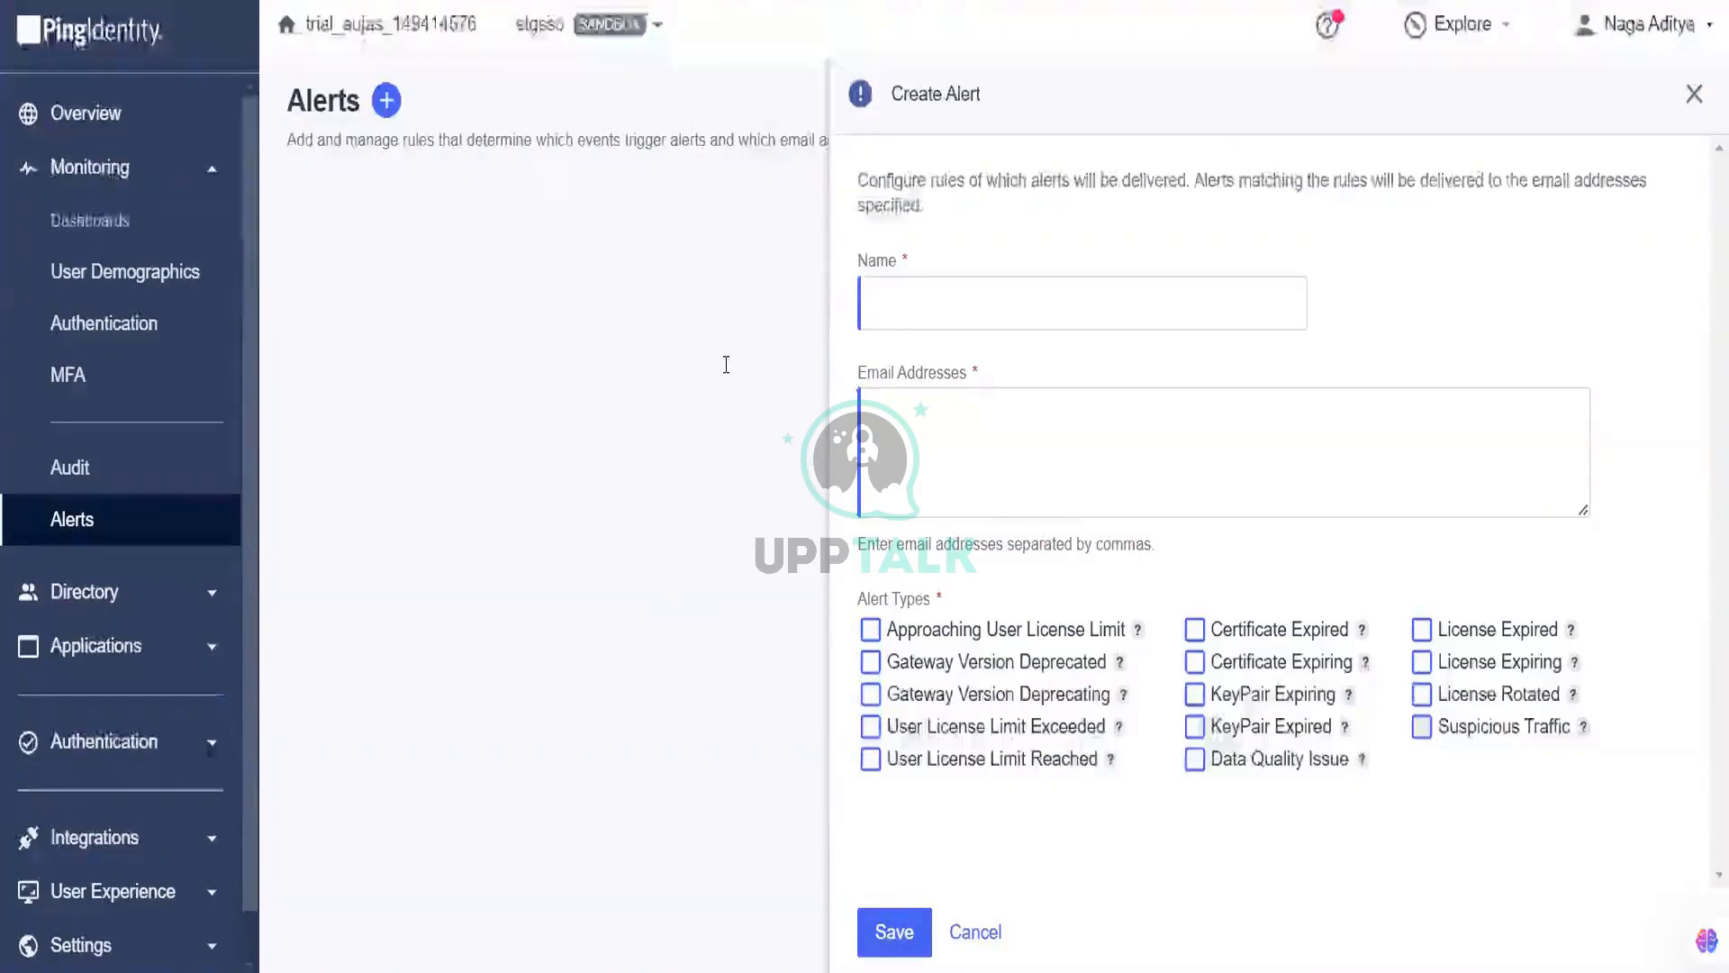
Step: Switch to the Notepad++ notes file and scroll back to its top
{"action": "key", "text": "alt+Tab"}
{"action": "scroll", "coordinate": [726, 364], "scroll_direction": "up", "scroll_amount": 20}
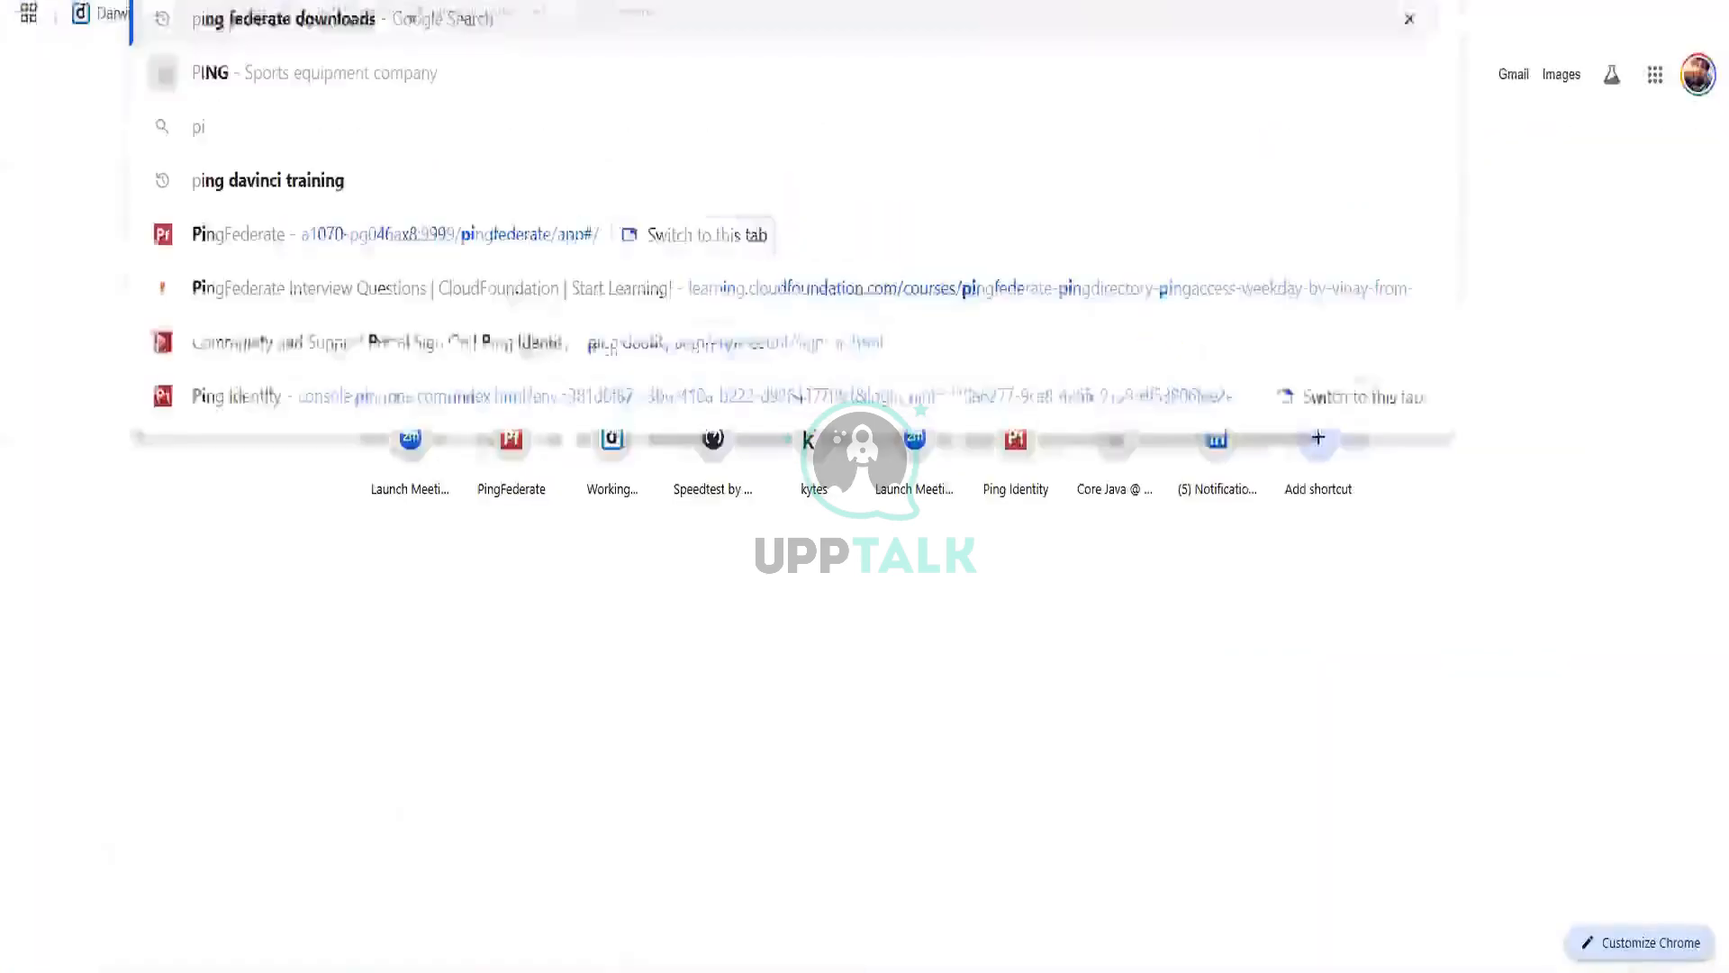
Step: Search for PingOne documentation and open the Ping Identity Docs site from the results
{"action": "type", "text": "one docu"}
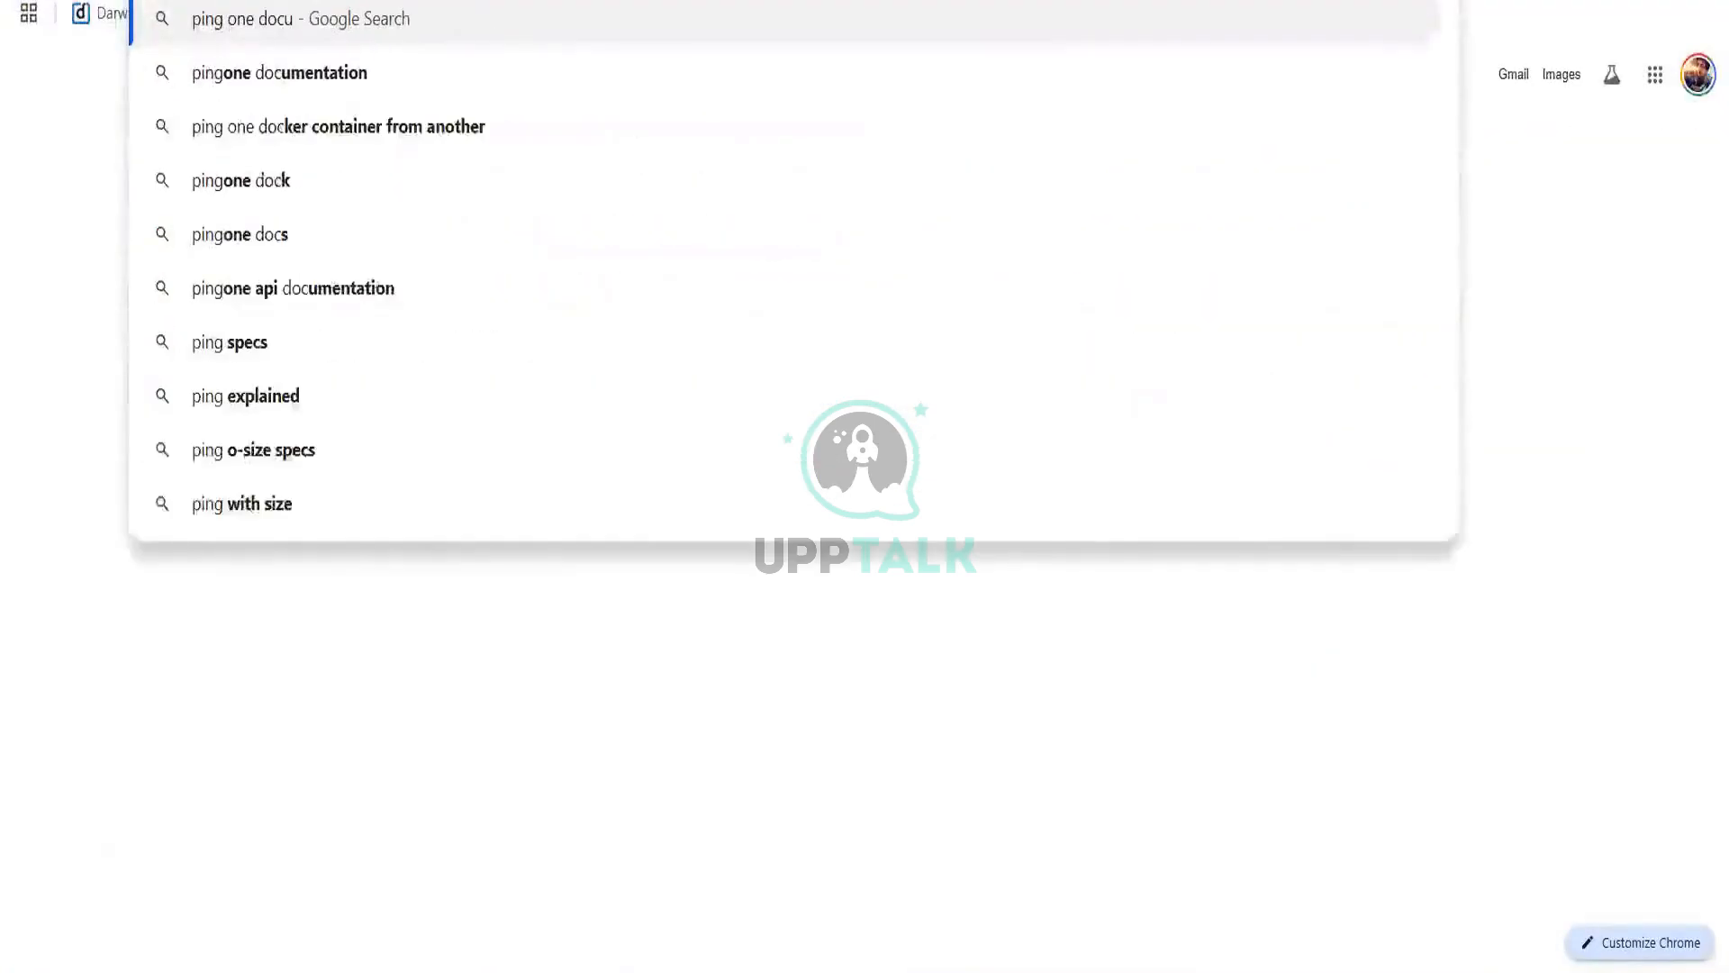
{"action": "key", "text": "Down"}
{"action": "key", "text": "Return"}
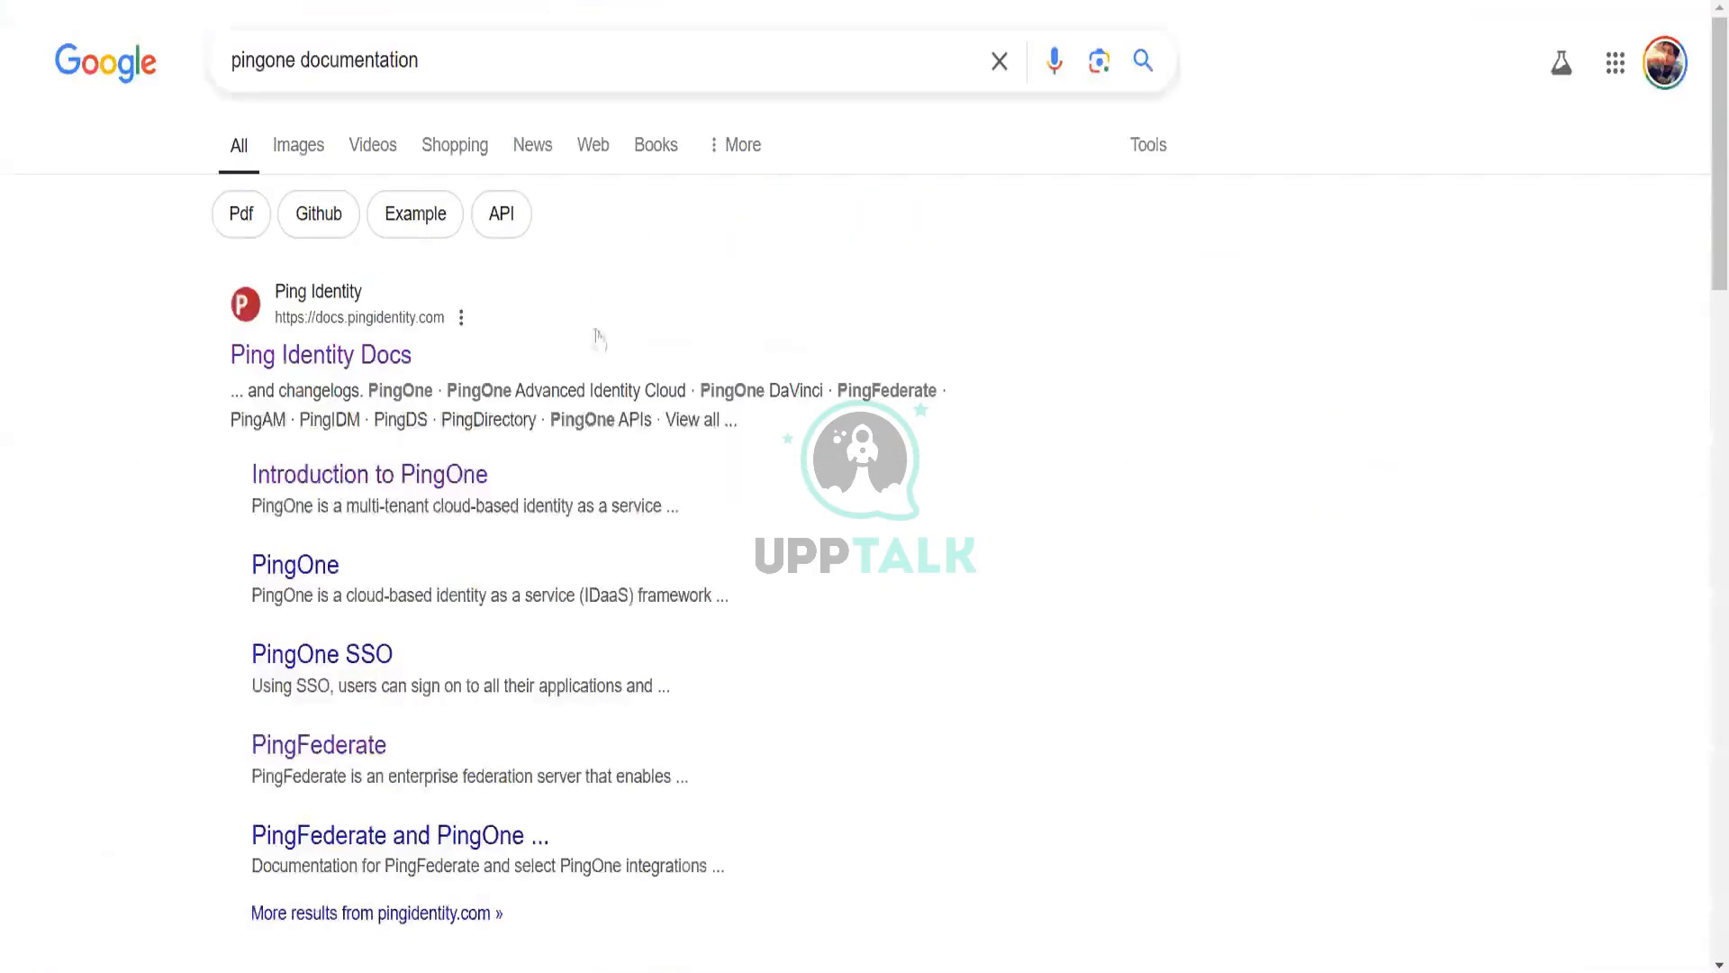
{"action": "left_click", "coordinate": [352, 354]}
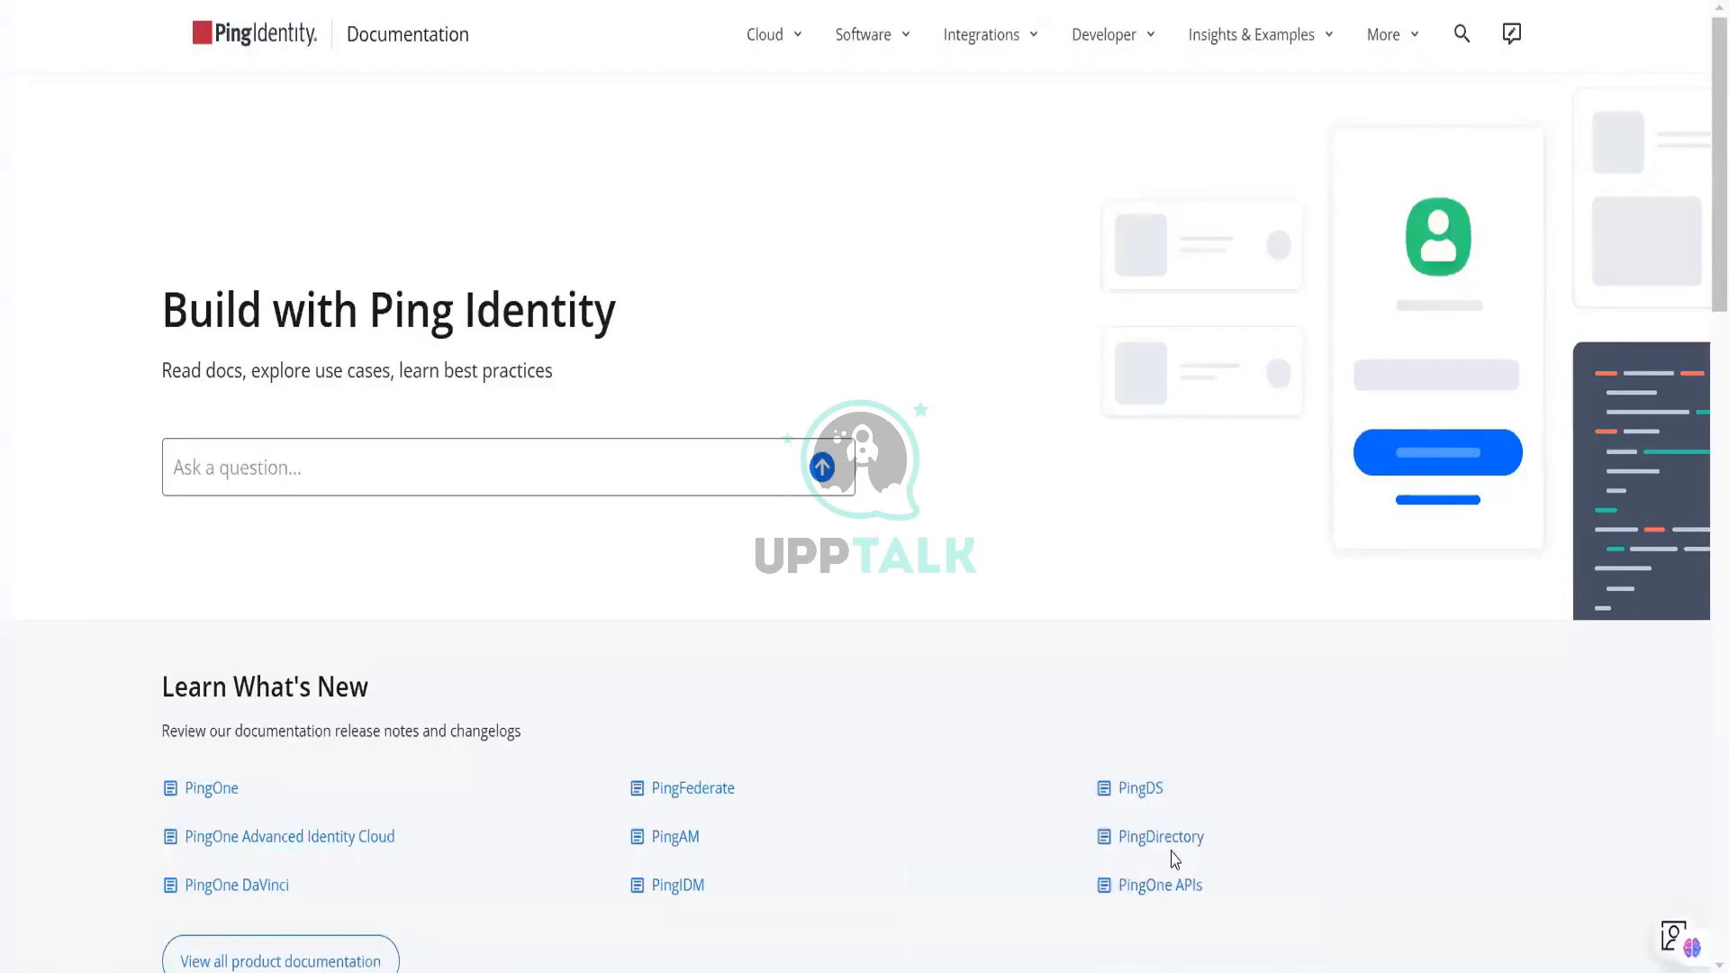
{"action": "mouse_move", "coordinate": [1115, 971]}
{"action": "mouse_move", "coordinate": [1237, 830]}
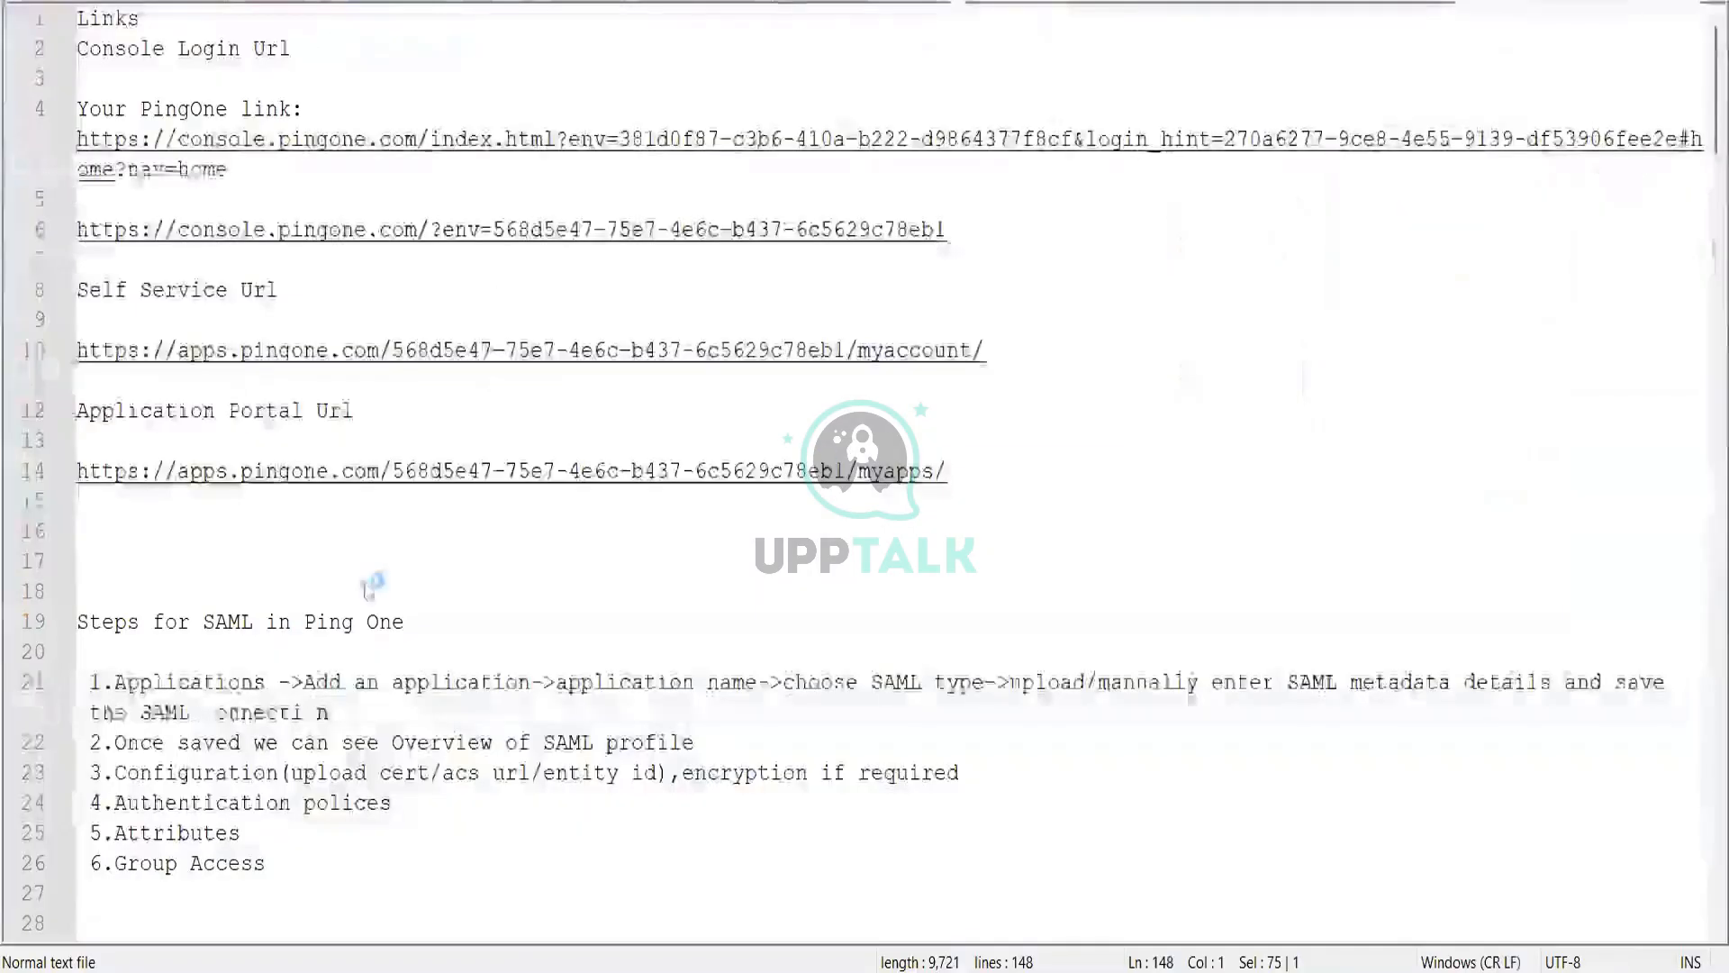
Step: Paste the PingOne SAML ACS URL on line 18 and add the note 'ping onwe documentation' on line 16
{"action": "left_click", "coordinate": [368, 541]}
{"action": "key", "text": "Return"}
{"action": "key", "text": "Return"}
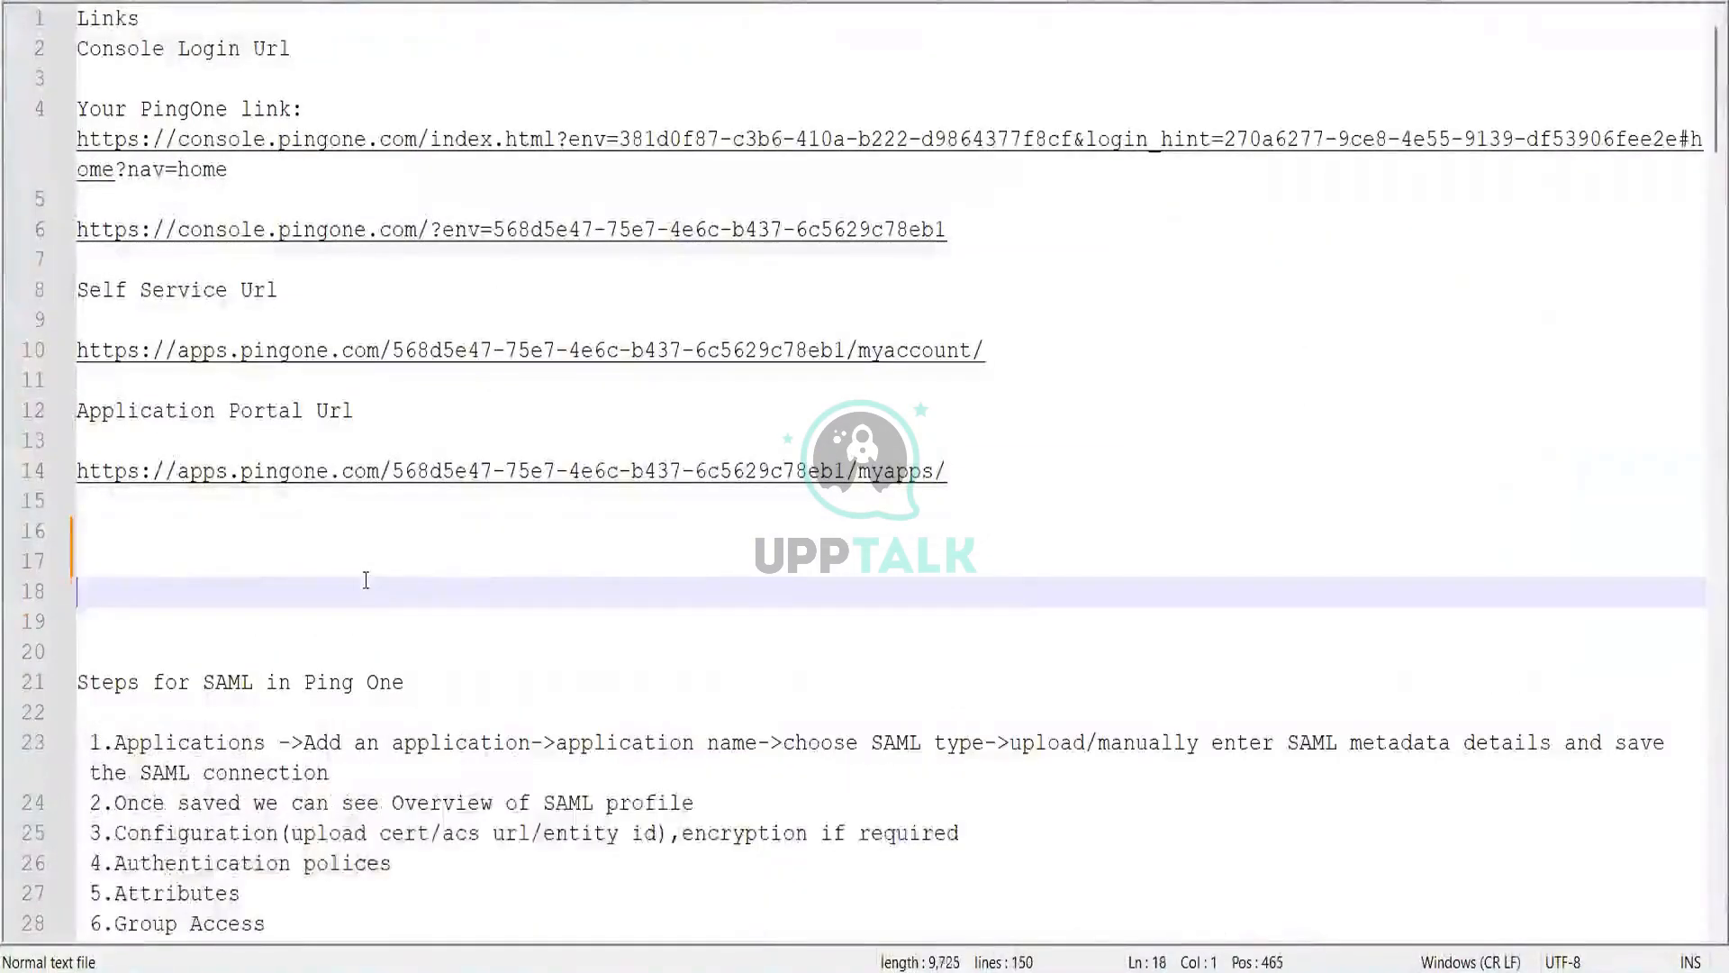
{"action": "type", "text": "https://auth.pingone.com/568d5e47-75e7-4e6c-b437-6c5629c78eb1/saml20/sp/acs"}
{"action": "left_click", "coordinate": [340, 537]}
{"action": "type", "text": "pi"}
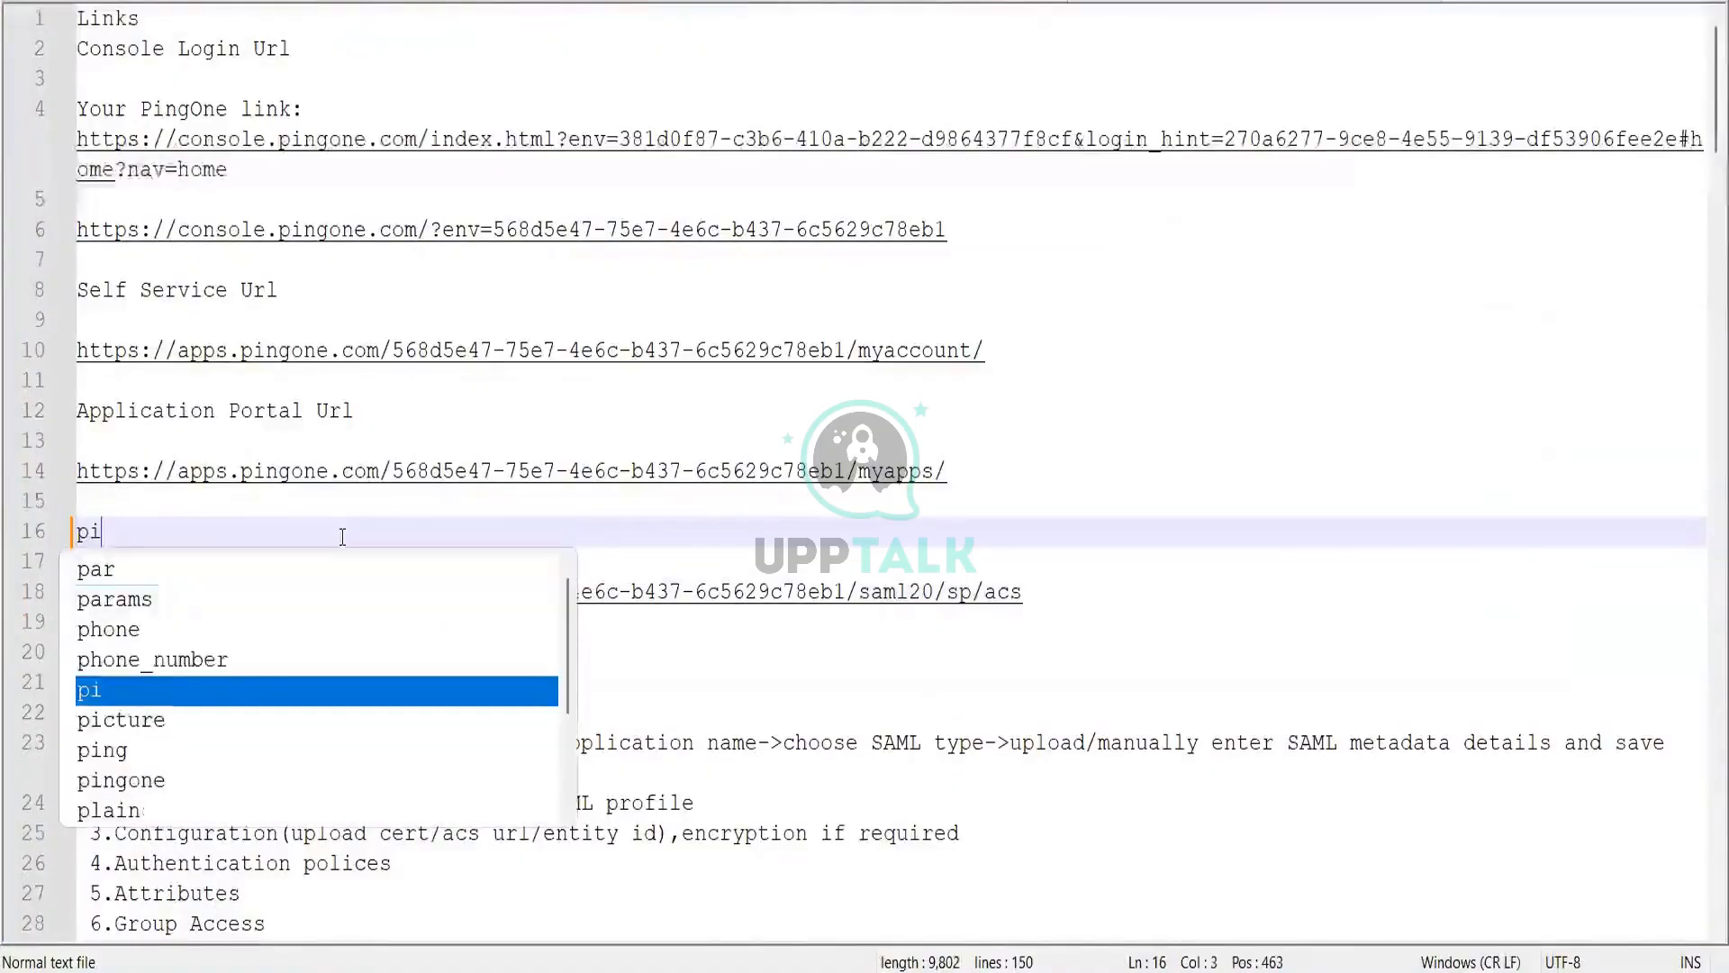
{"action": "key", "text": "Escape"}
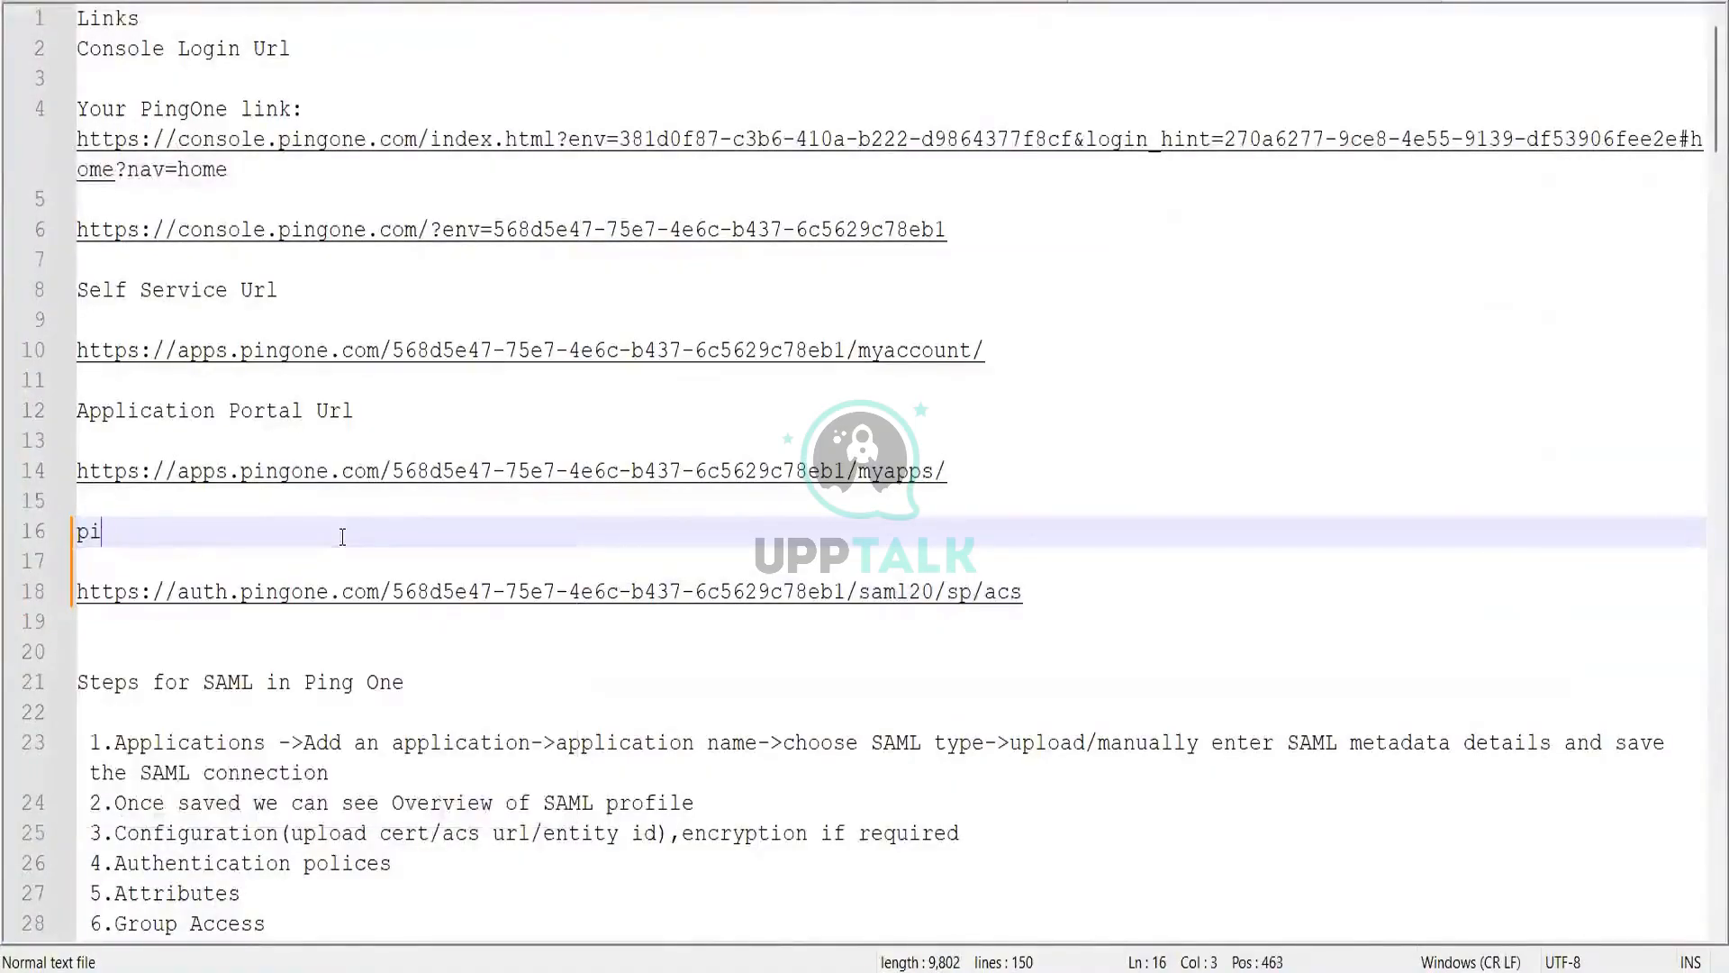
{"action": "type", "text": "ng onwe docu"}
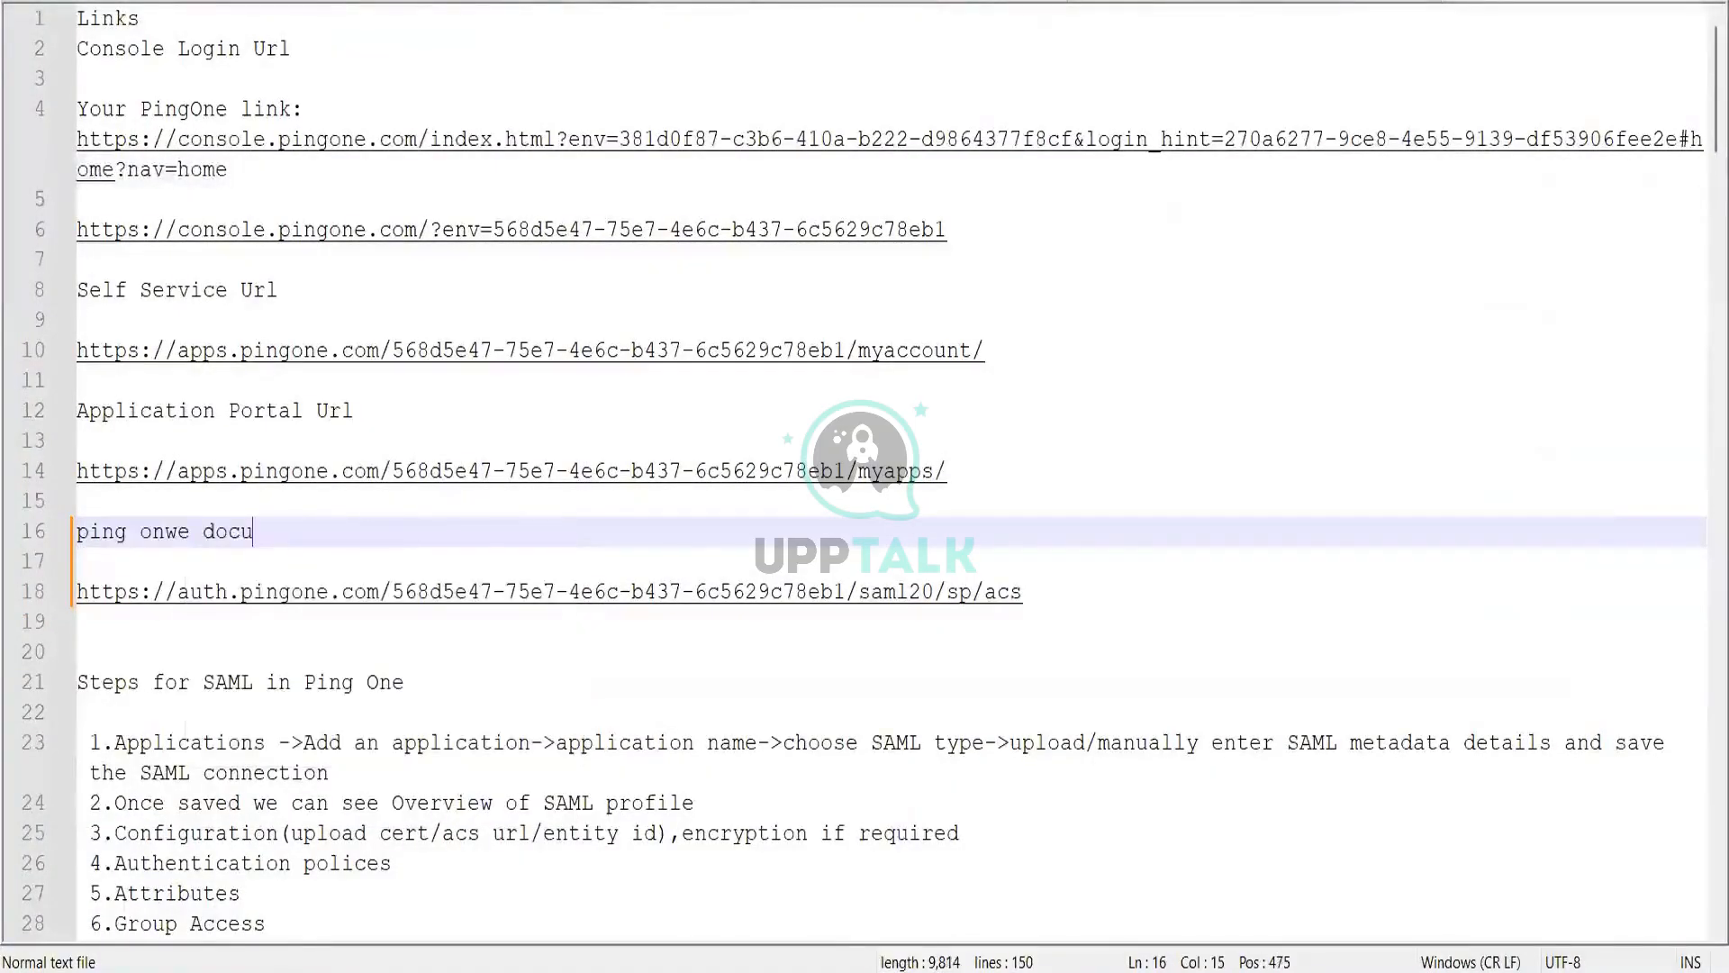
{"action": "type", "text": "mentation"}
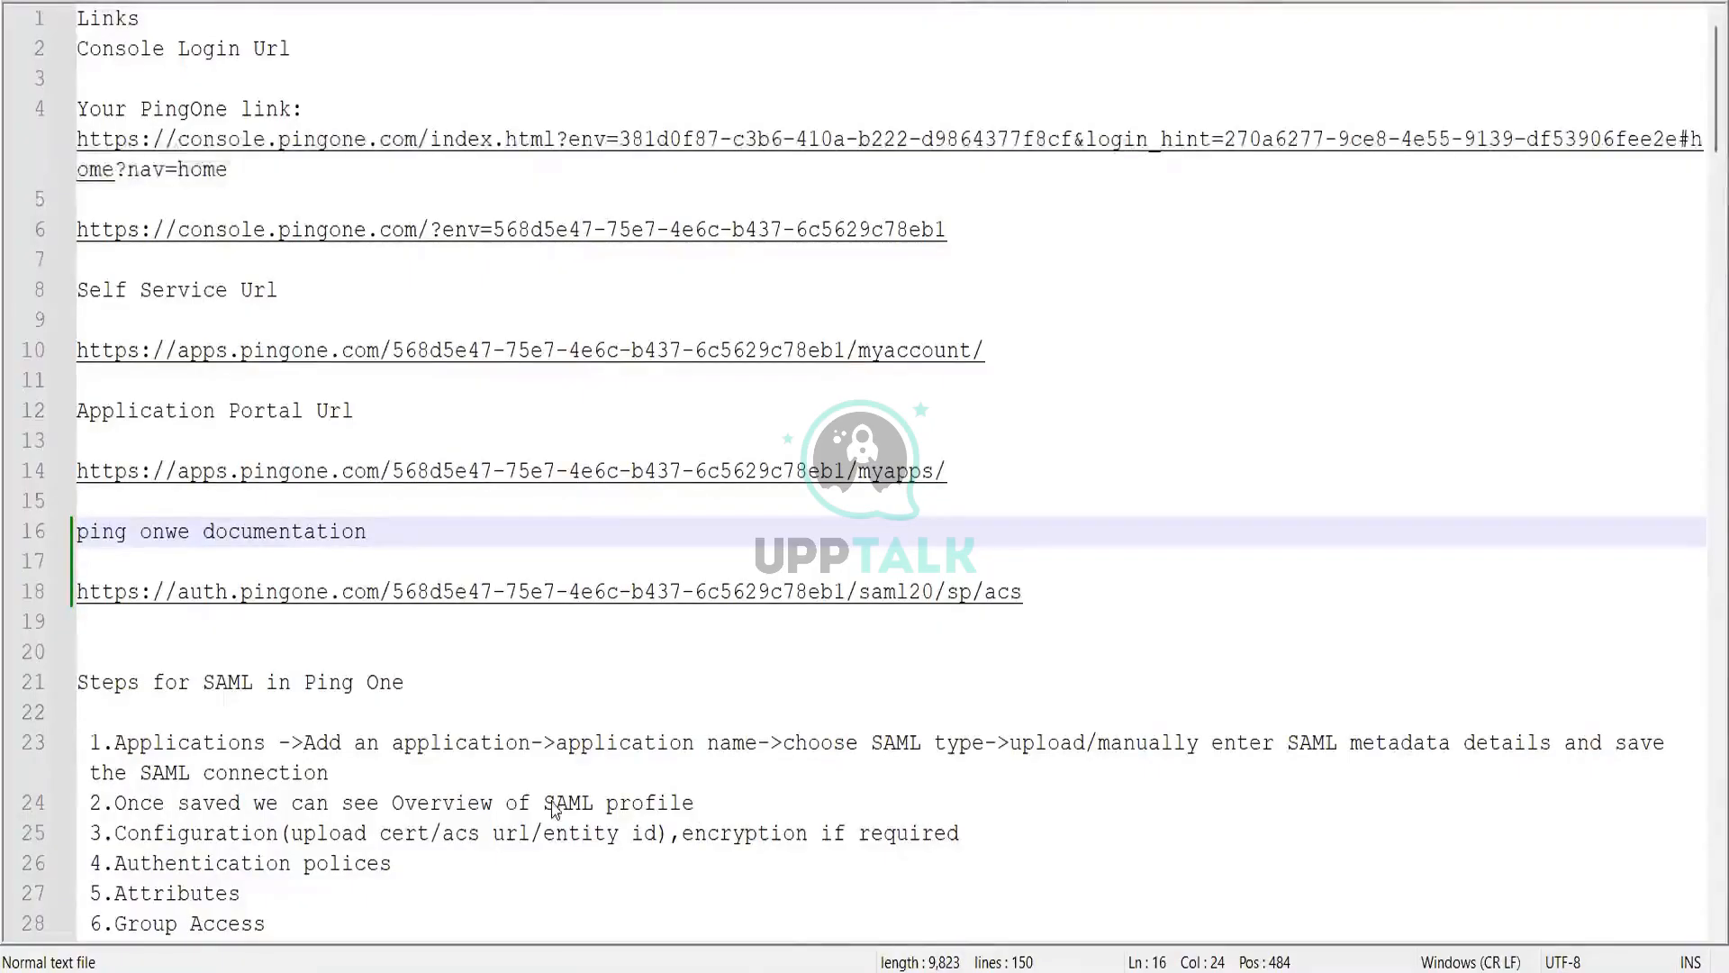
{"action": "key", "text": "alt+Tab"}
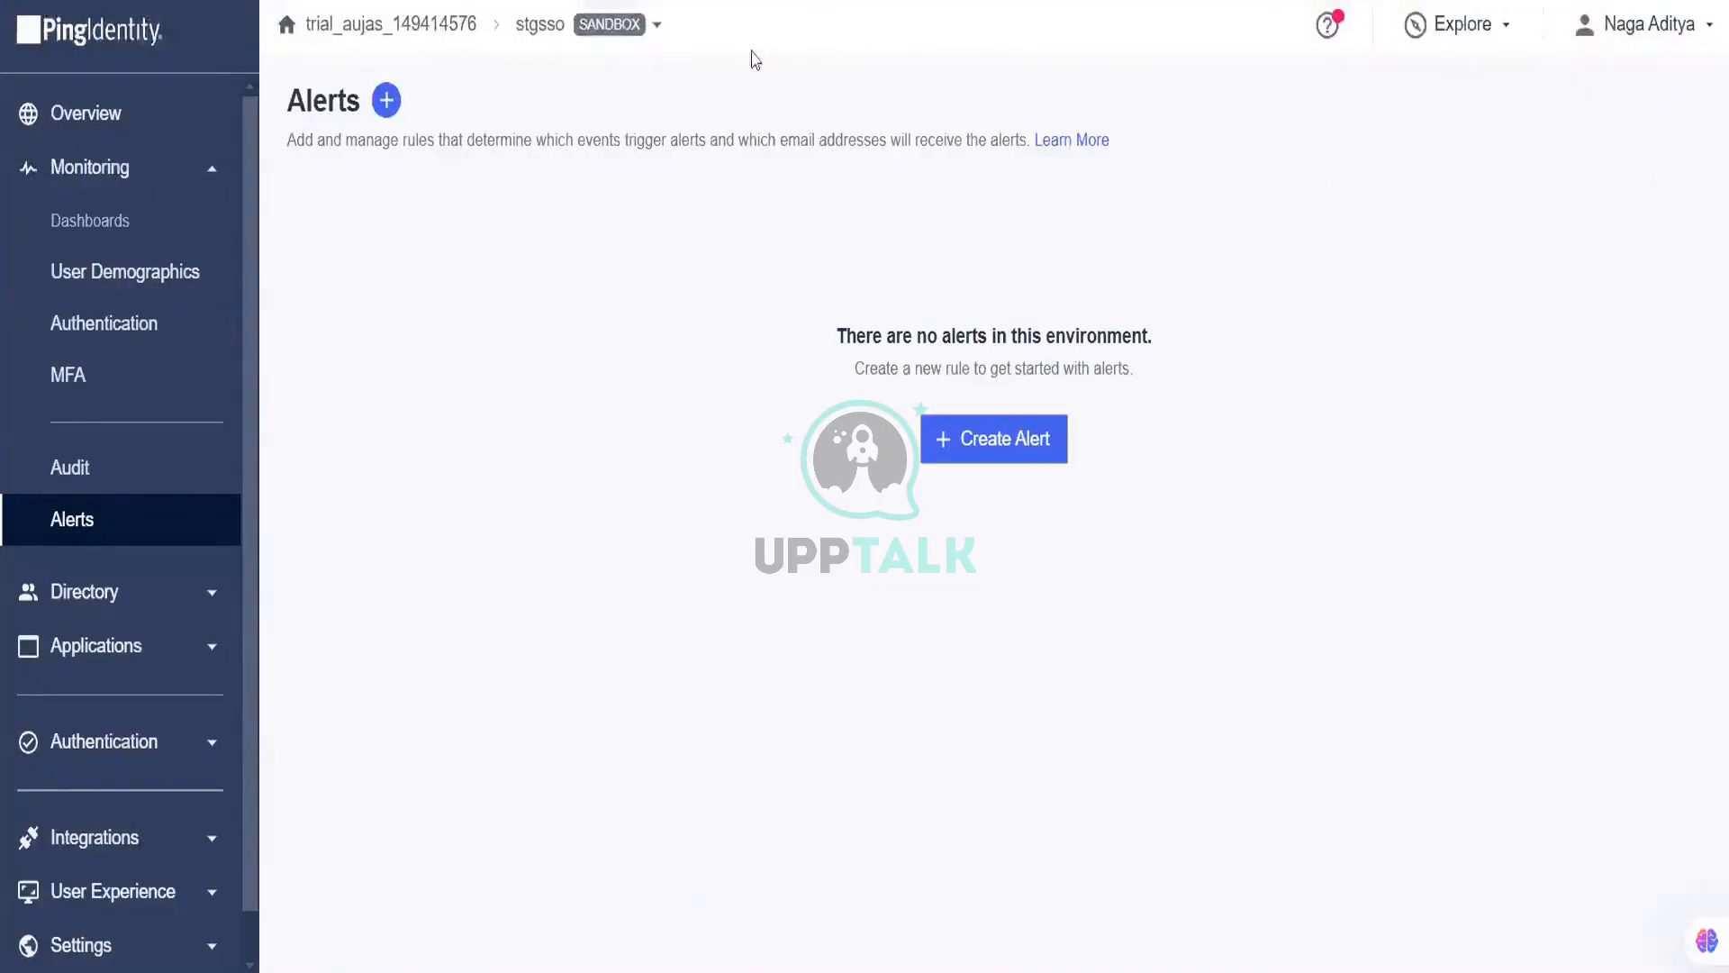
Step: From the organization's Environments list, begin adding a new environment
{"action": "left_click", "coordinate": [403, 41]}
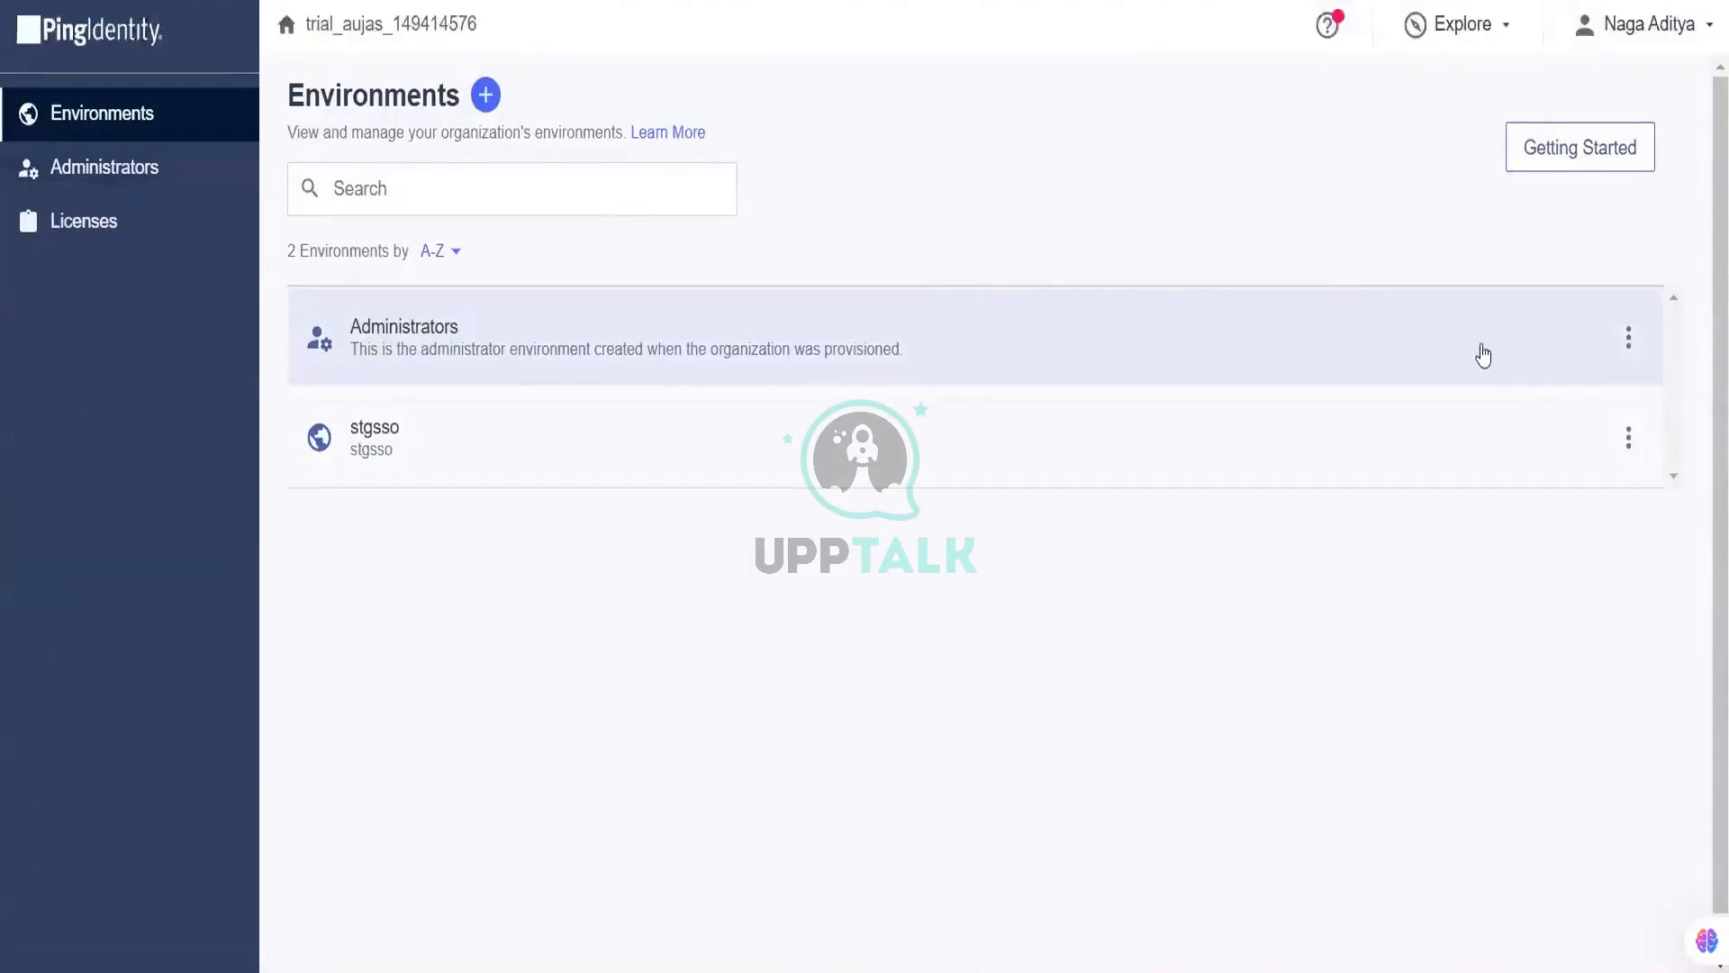
{"action": "left_click", "coordinate": [487, 95]}
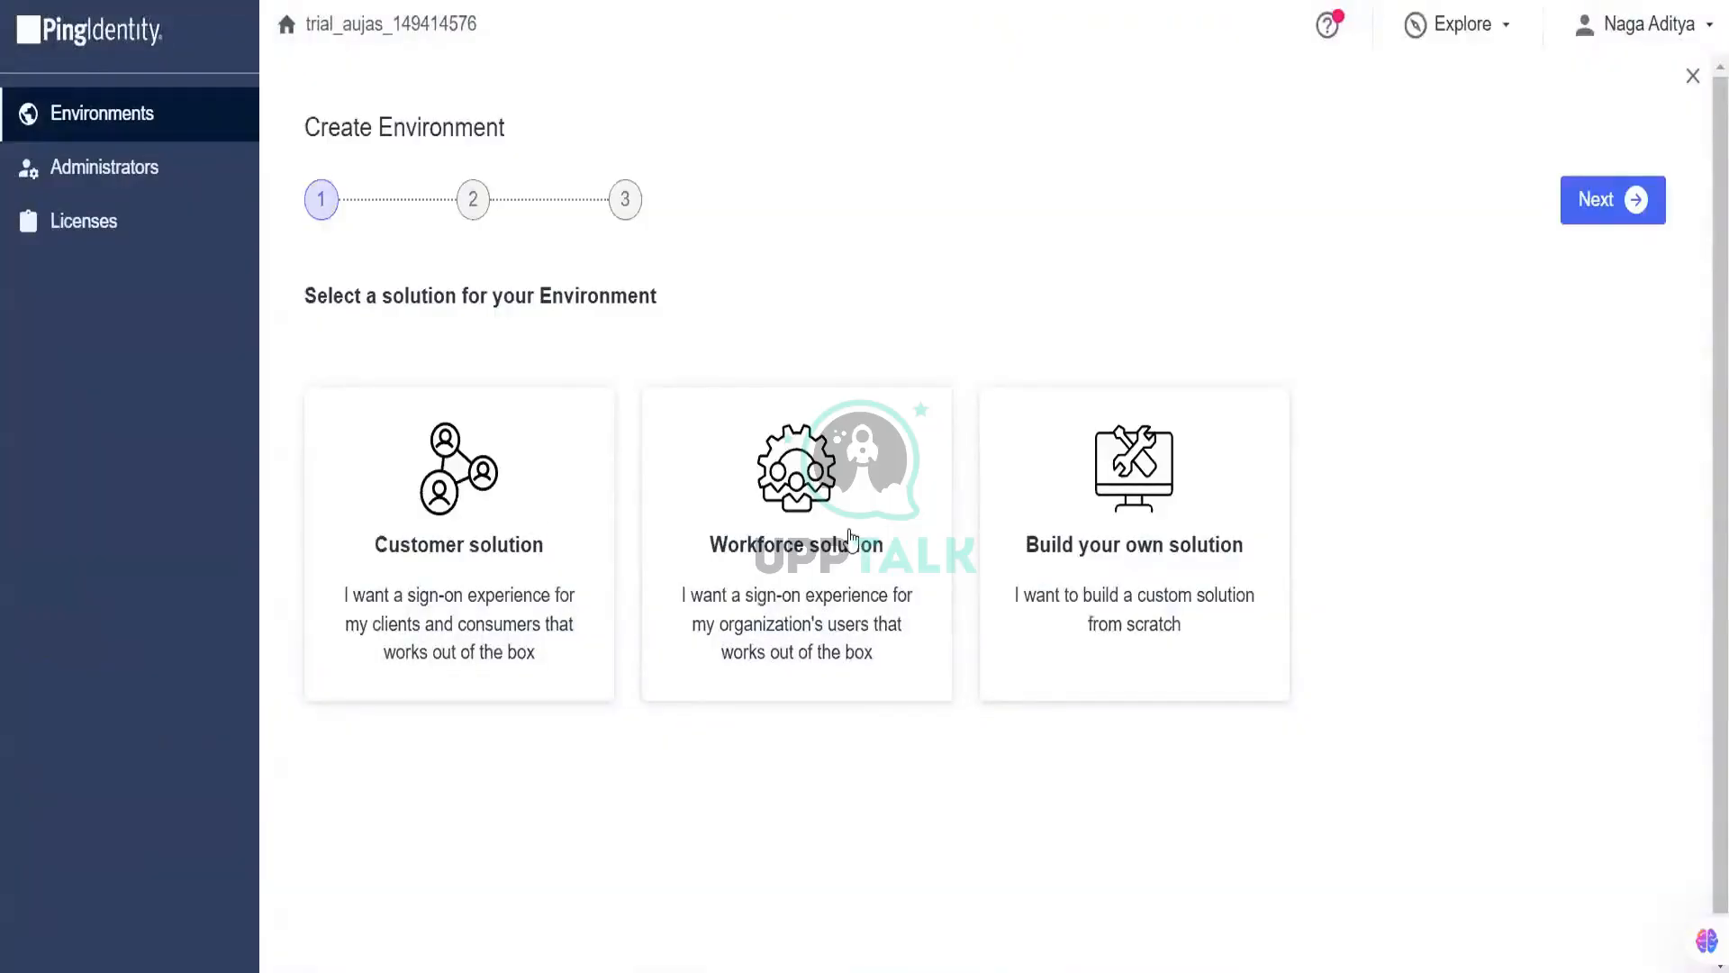
Step: Choose Build your own solution, add the PingID trial alongside PingOne SSO, and continue to deployment
{"action": "left_click", "coordinate": [1169, 501]}
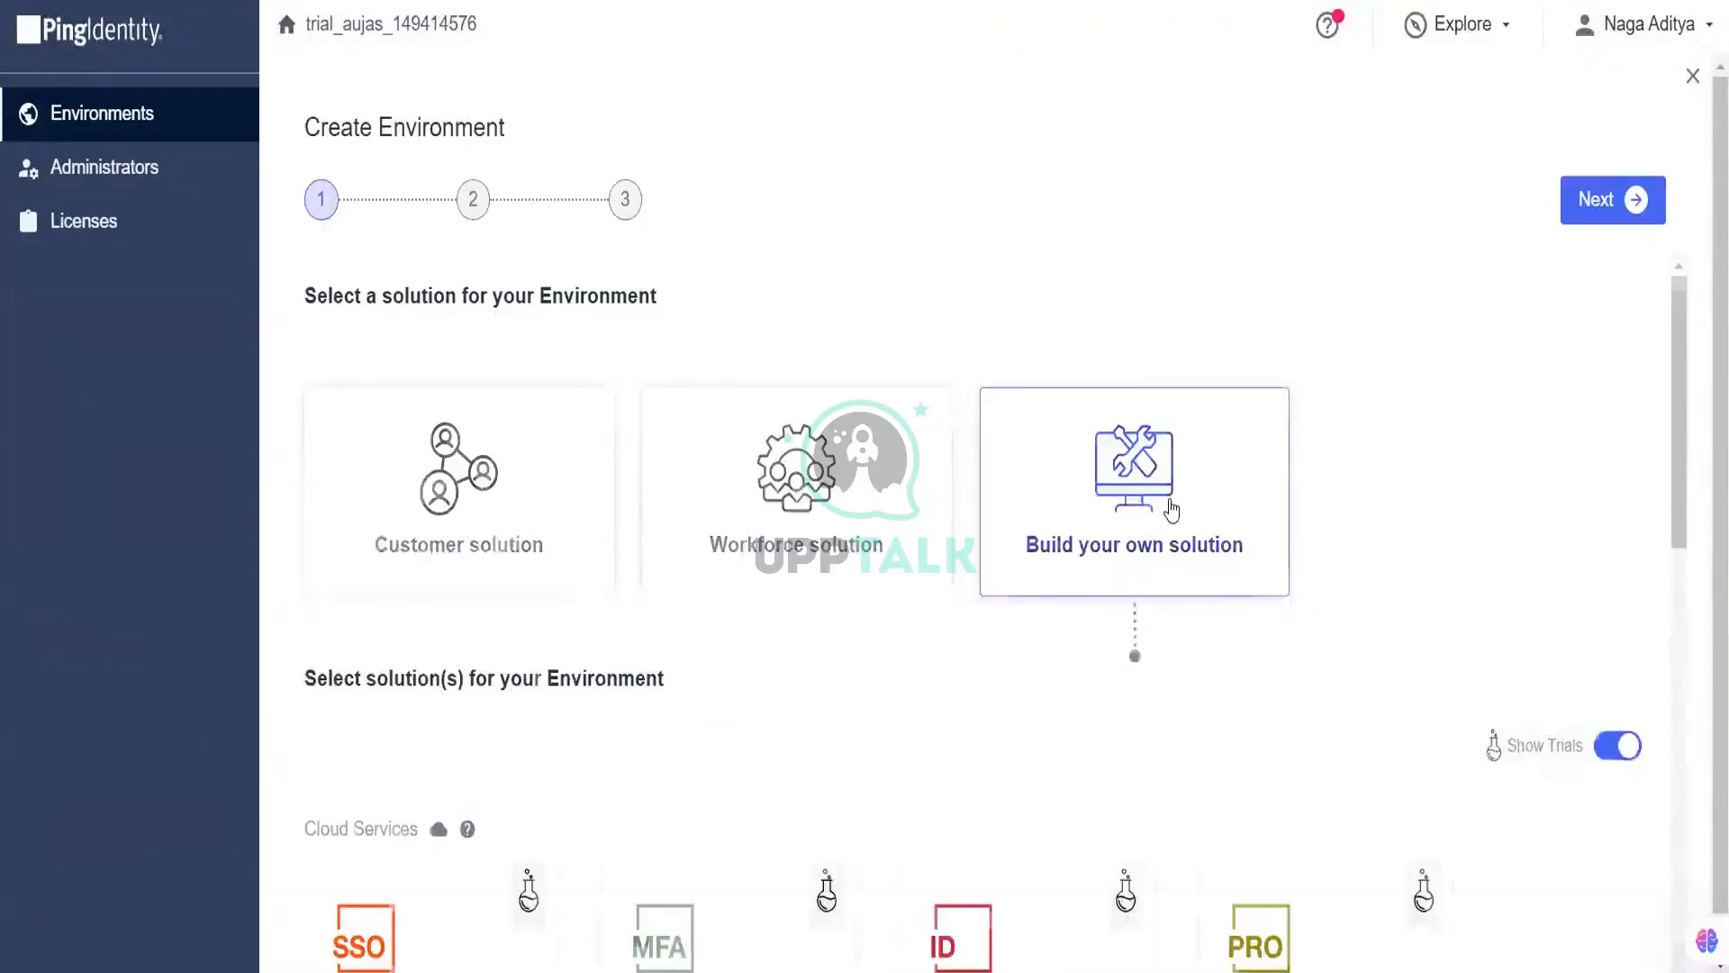
{"action": "scroll", "coordinate": [843, 495], "scroll_direction": "down", "scroll_amount": 5}
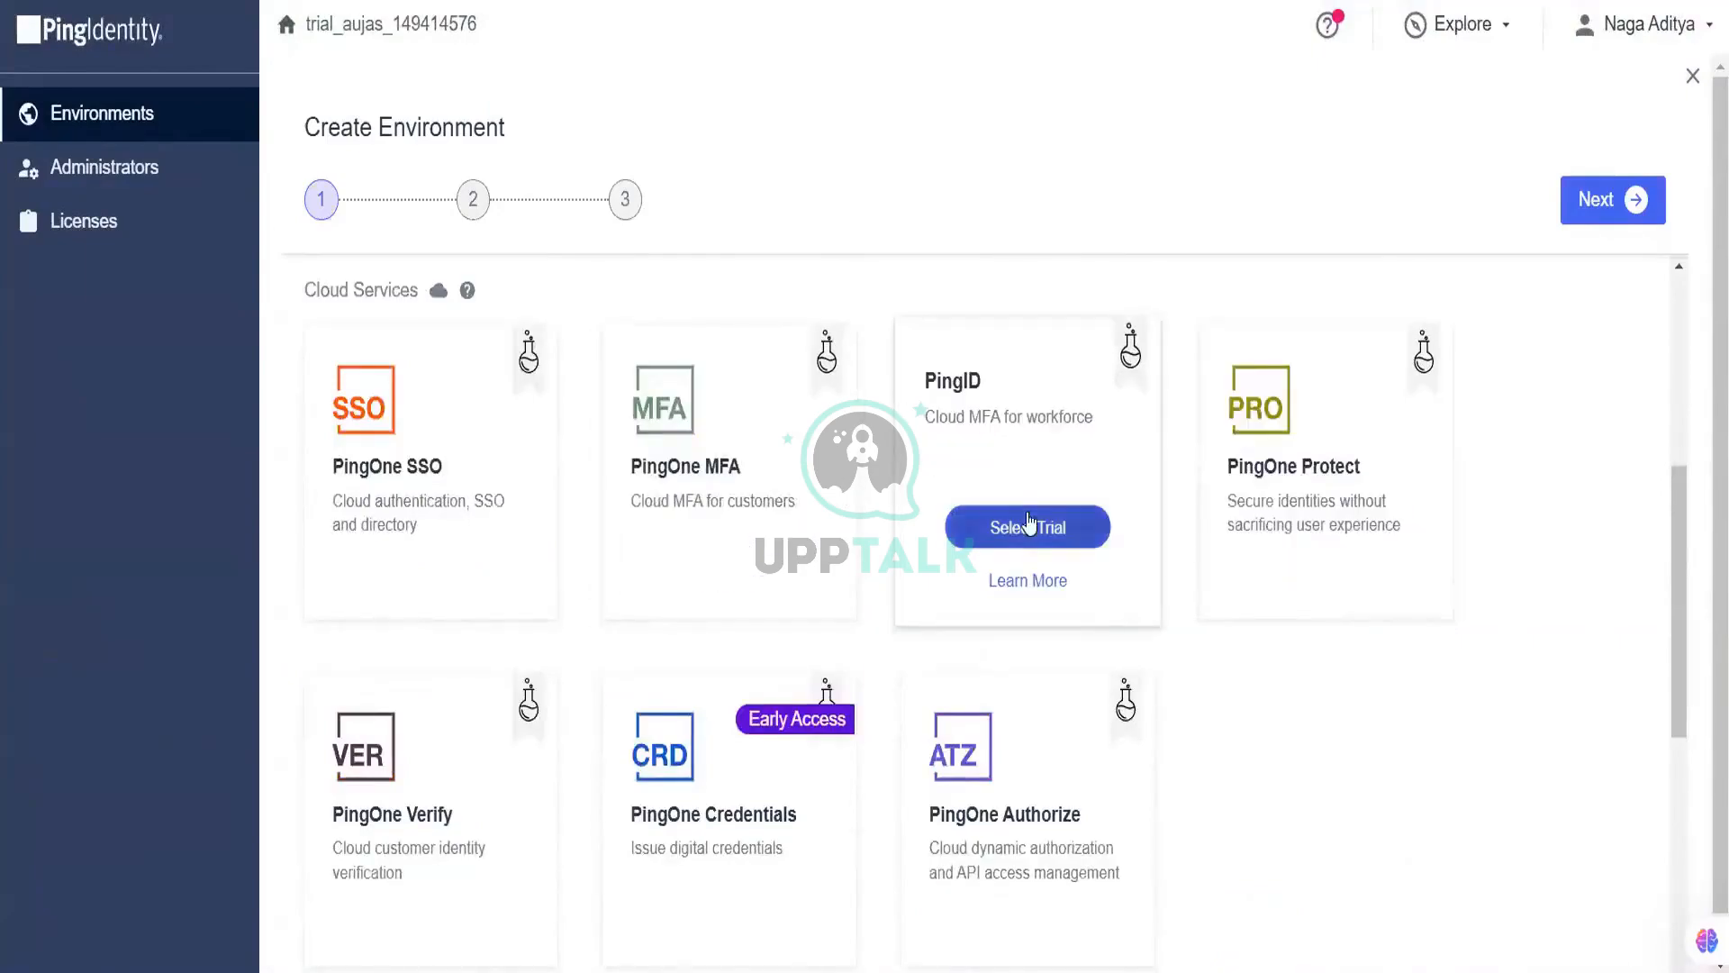
{"action": "left_click", "coordinate": [1029, 522]}
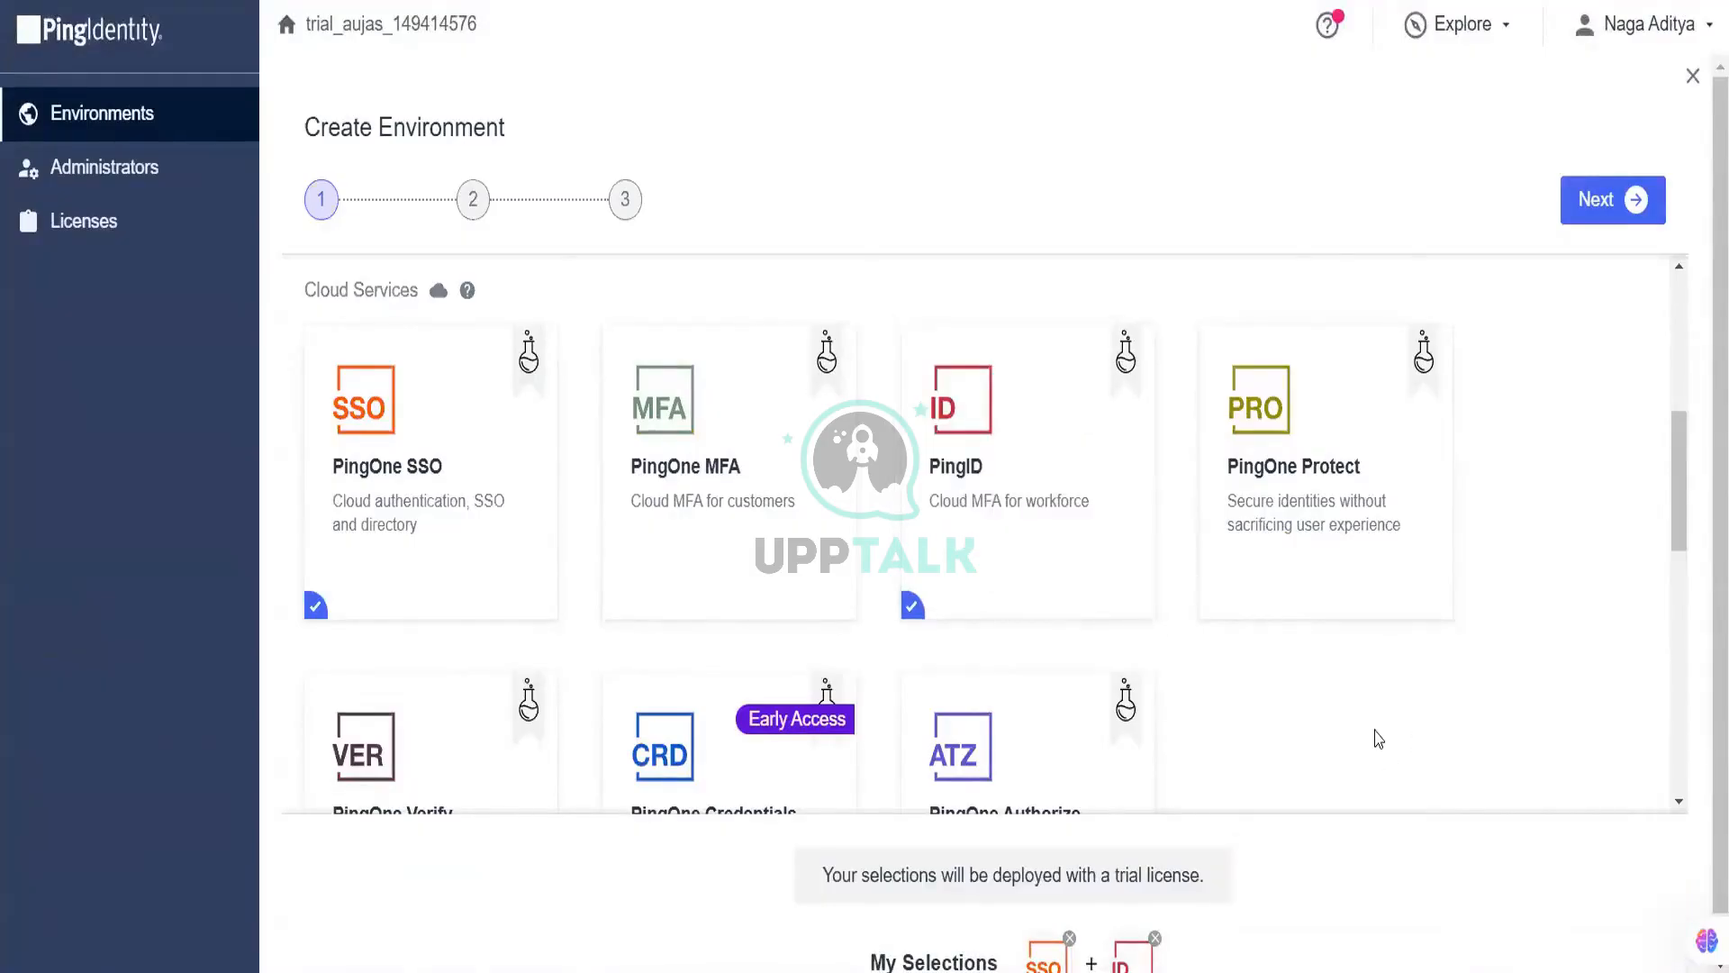
{"action": "scroll", "coordinate": [1378, 739], "scroll_direction": "down", "scroll_amount": 4}
{"action": "scroll", "coordinate": [1383, 721], "scroll_direction": "down", "scroll_amount": 5}
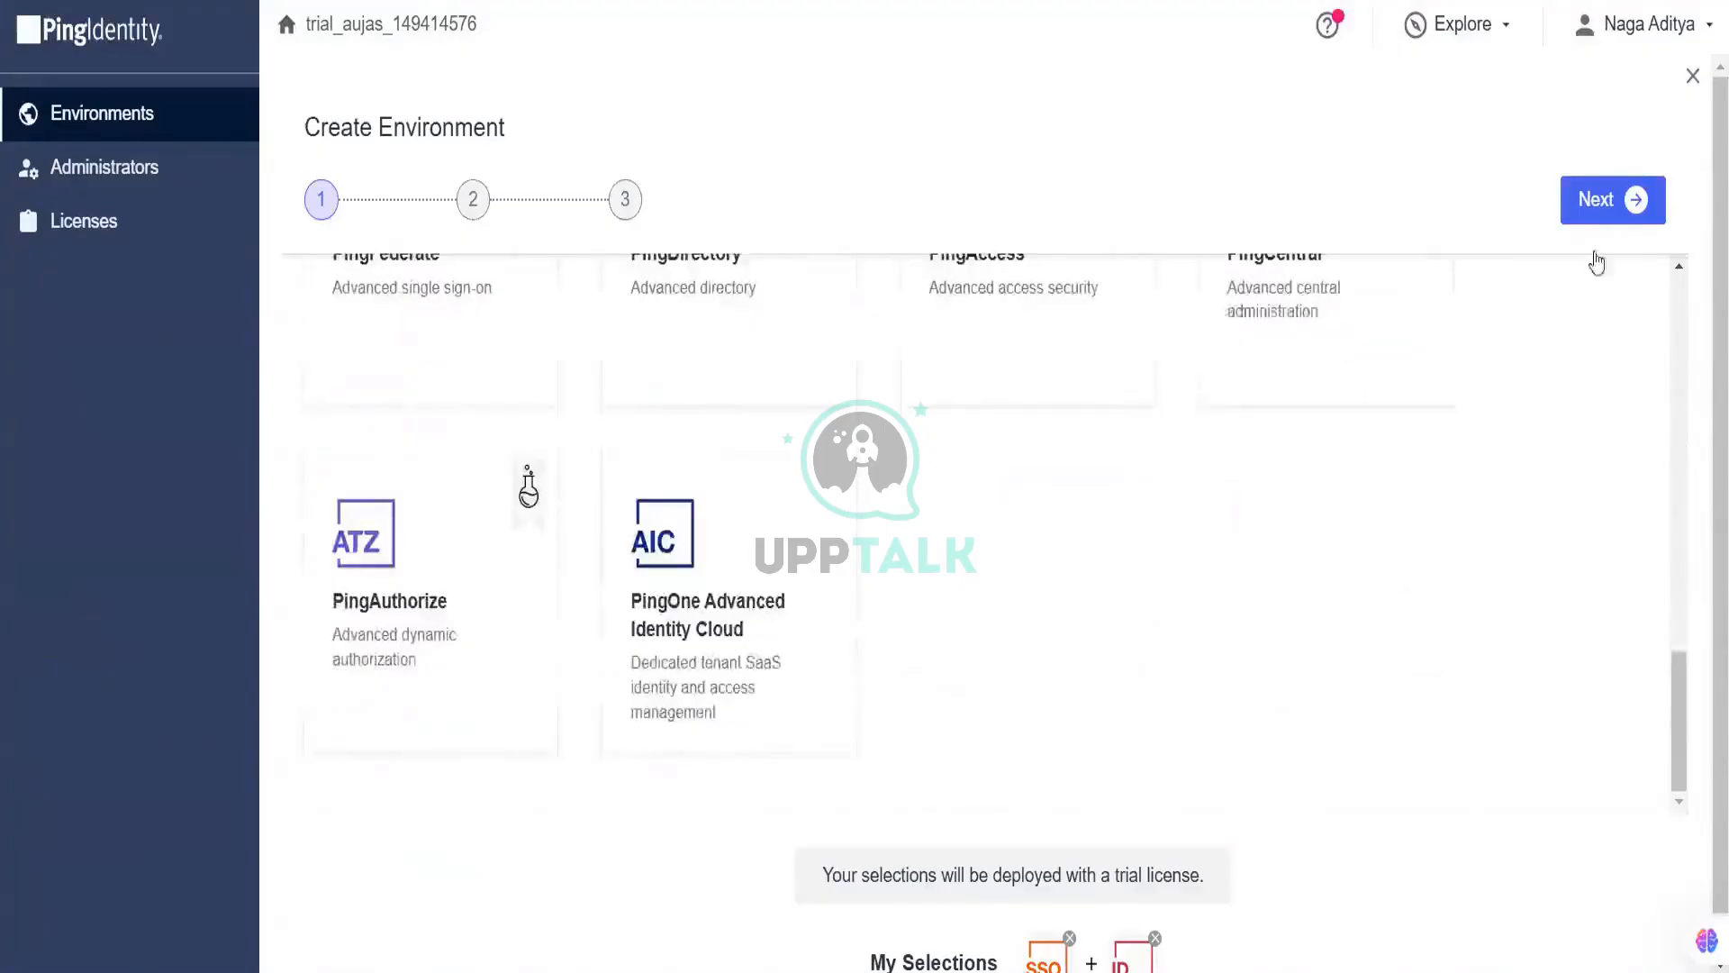
{"action": "left_click", "coordinate": [1602, 200]}
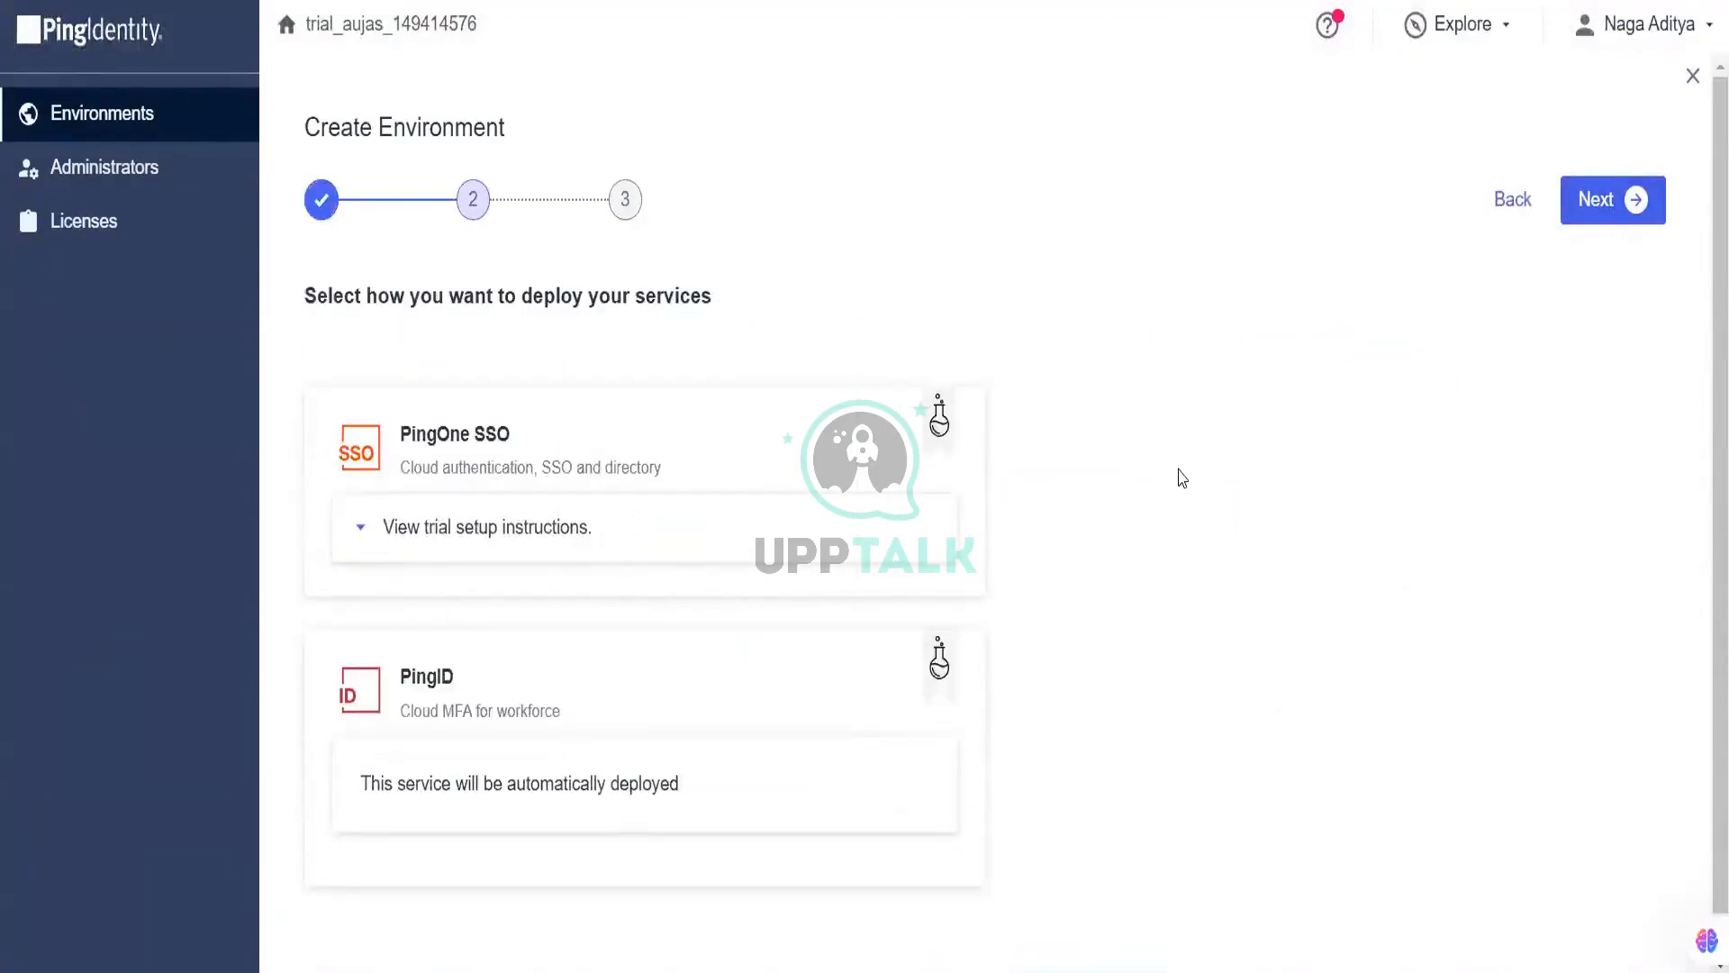
Step: Create the PINGID sandbox environment with description PINGID and generated sample populations and users
{"action": "scroll", "coordinate": [1216, 433], "scroll_direction": "down", "scroll_amount": 1}
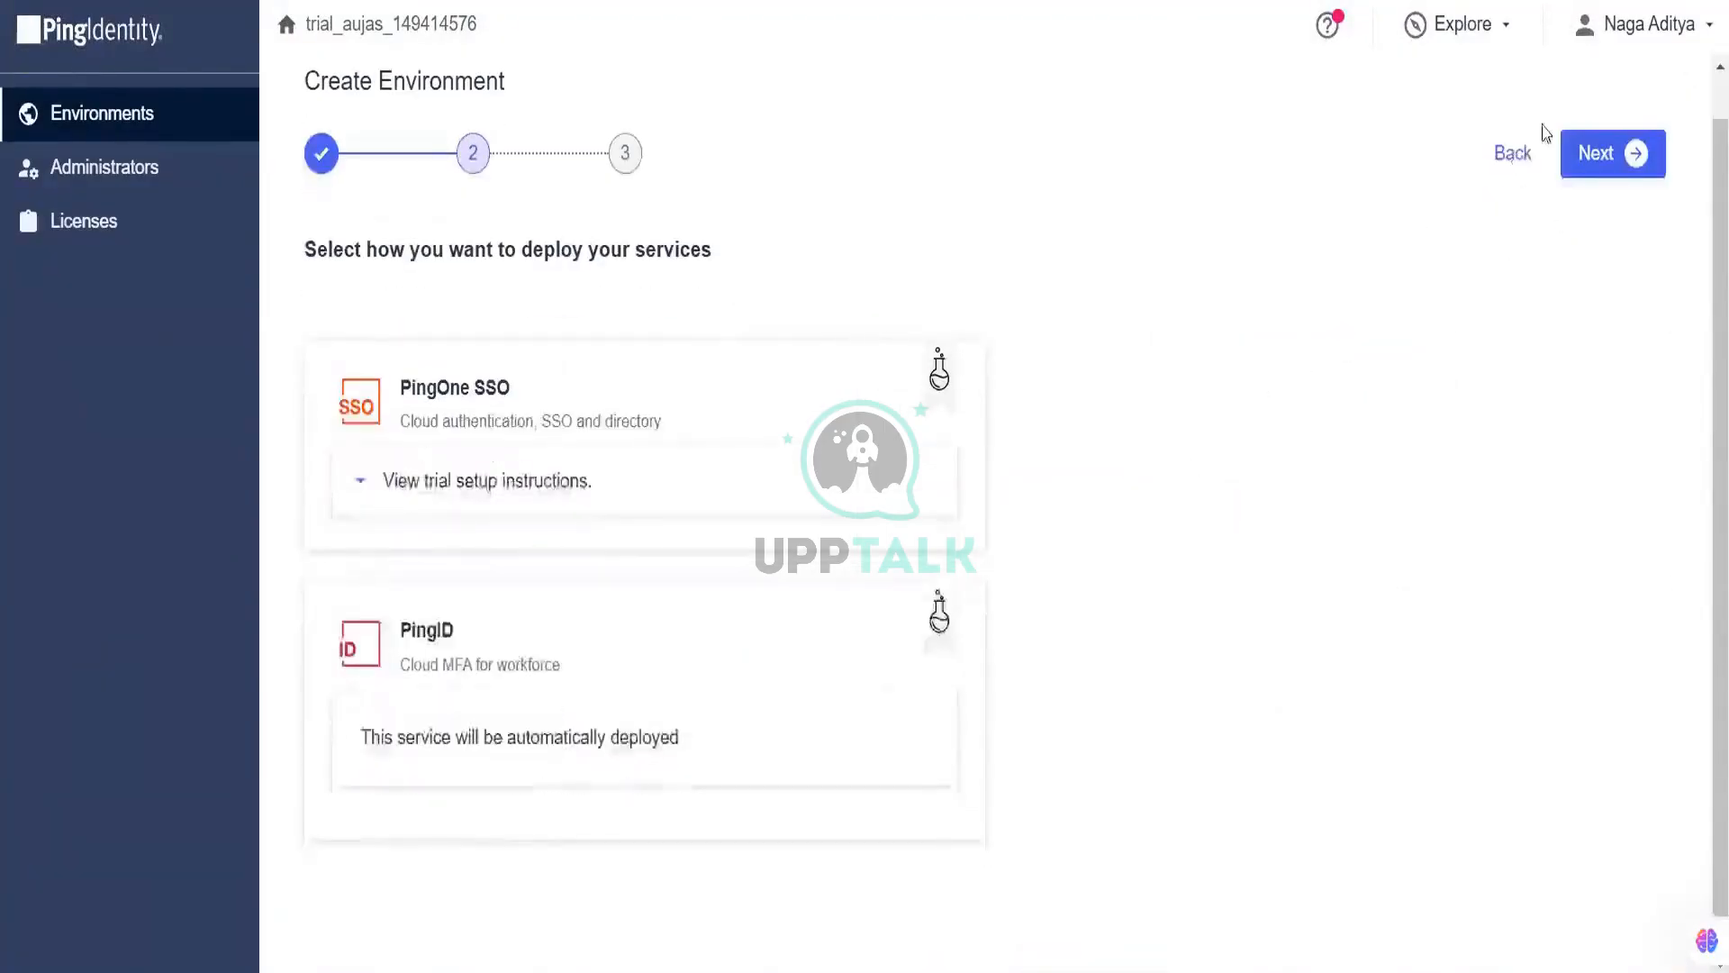
{"action": "left_click", "coordinate": [1568, 155]}
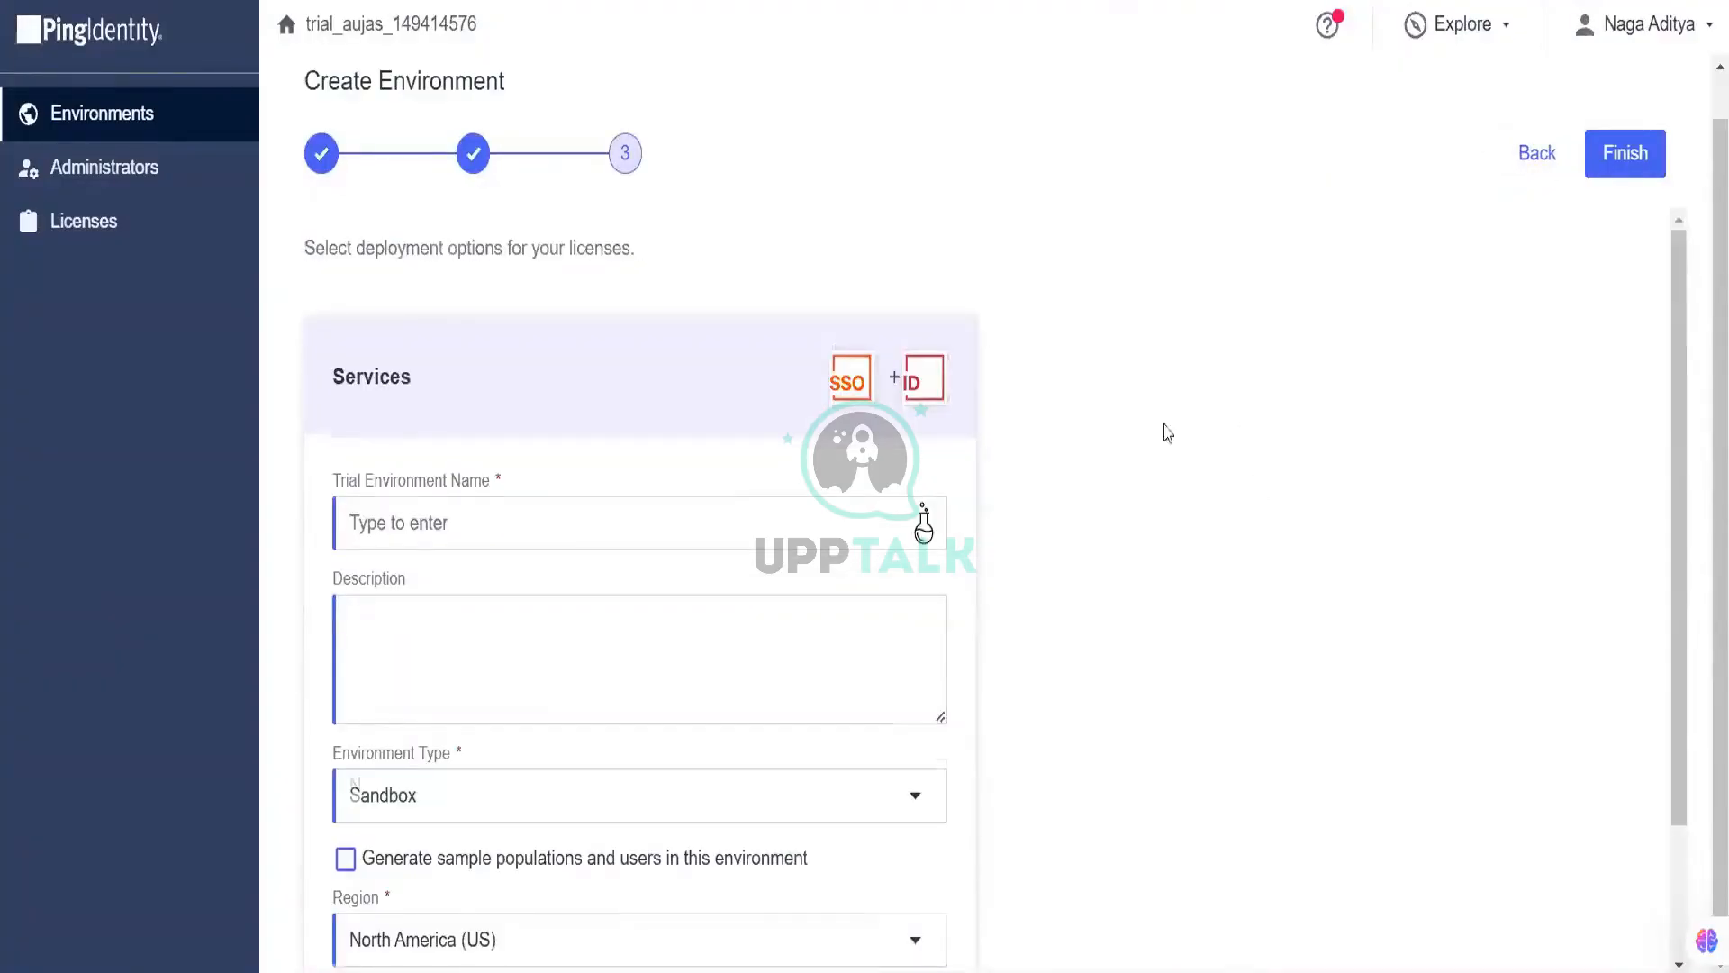
{"action": "scroll", "coordinate": [1162, 432], "scroll_direction": "down", "scroll_amount": 2}
{"action": "left_click", "coordinate": [679, 360]}
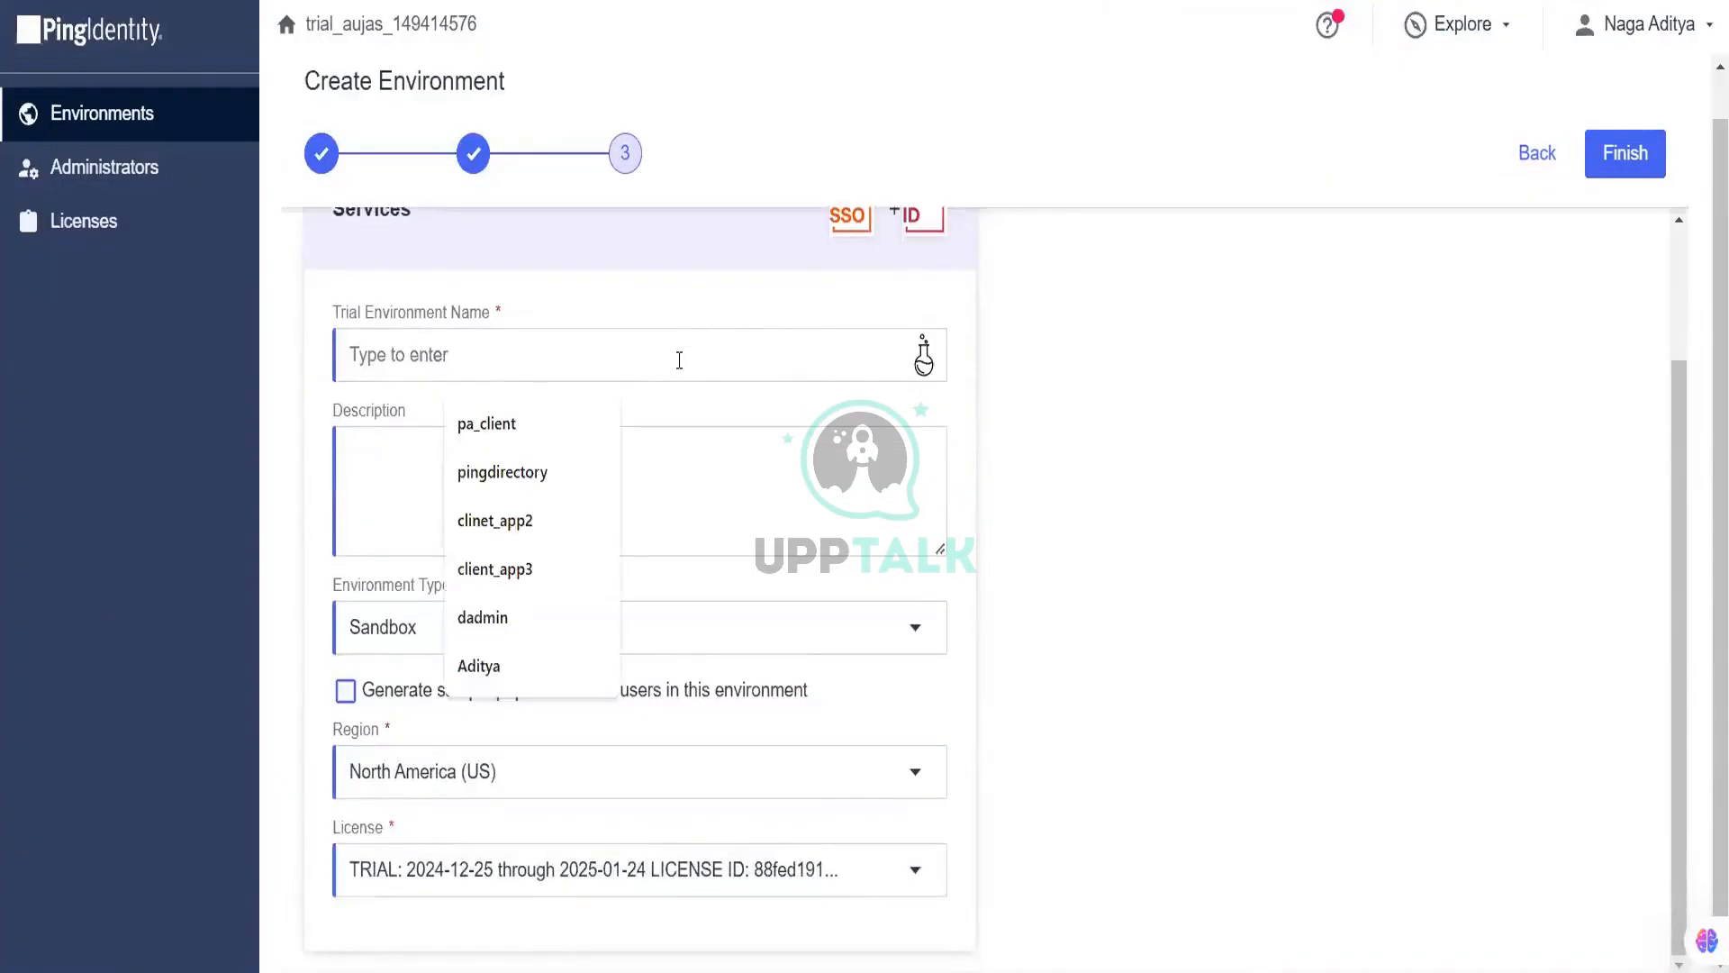
{"action": "type", "text": "PINGI"}
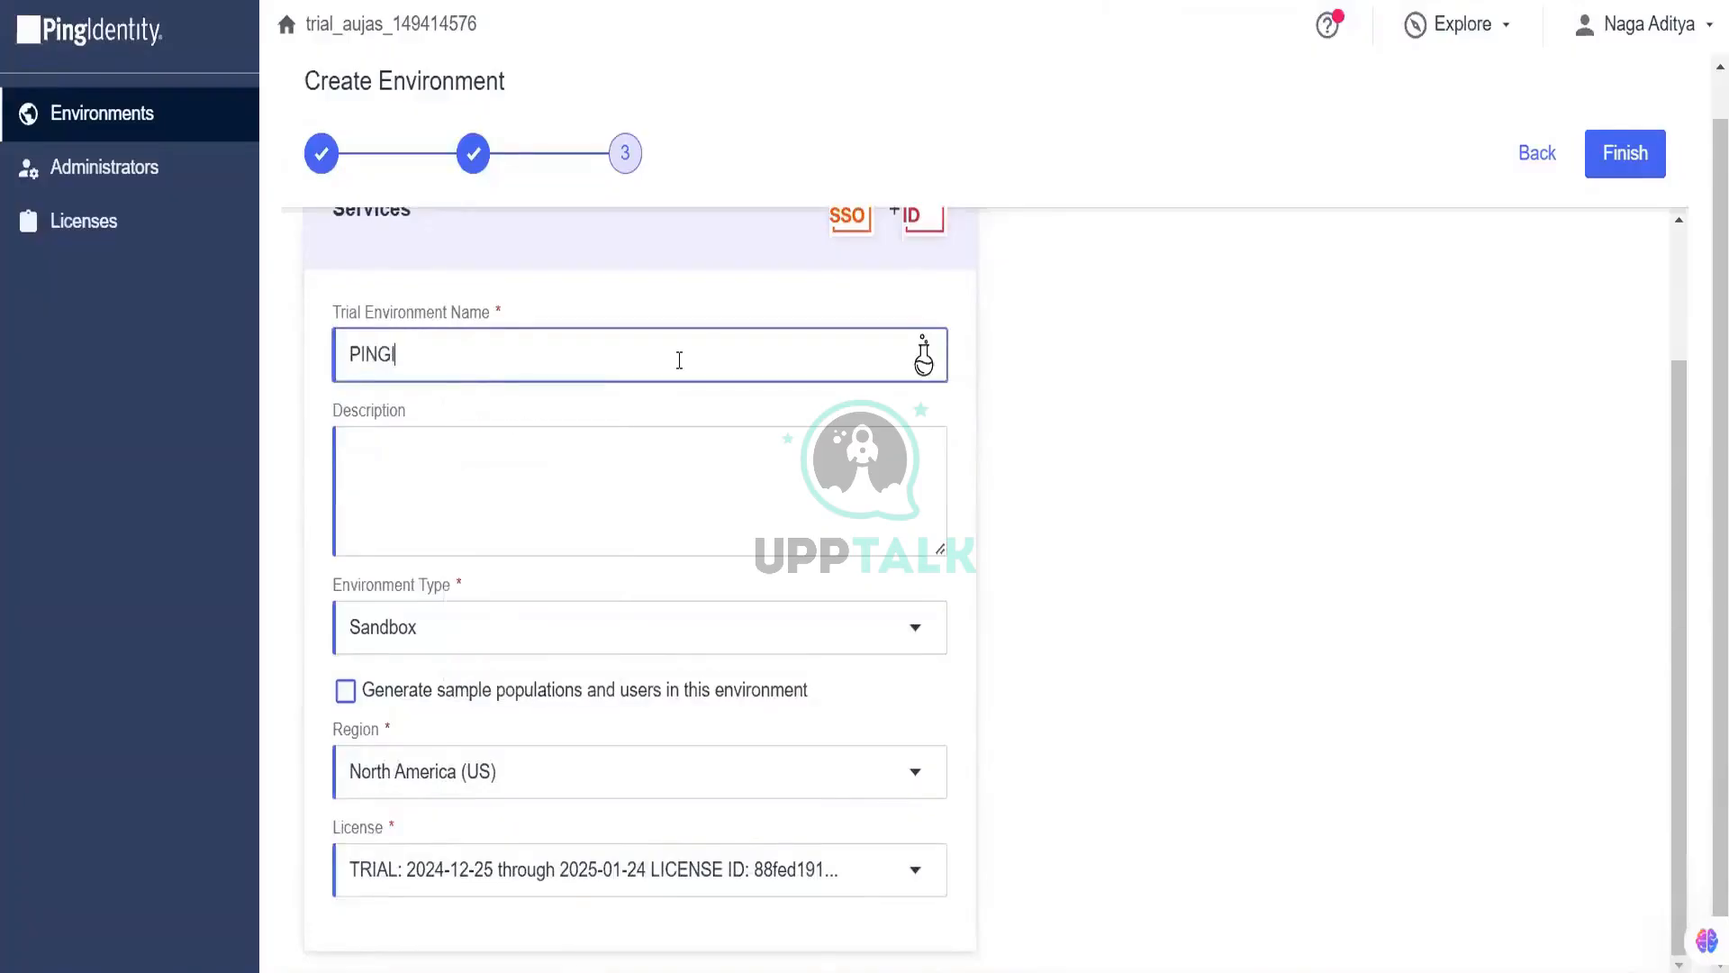
{"action": "type", "text": "D"}
{"action": "key", "text": "ctrl+a"}
{"action": "key", "text": "ctrl+c"}
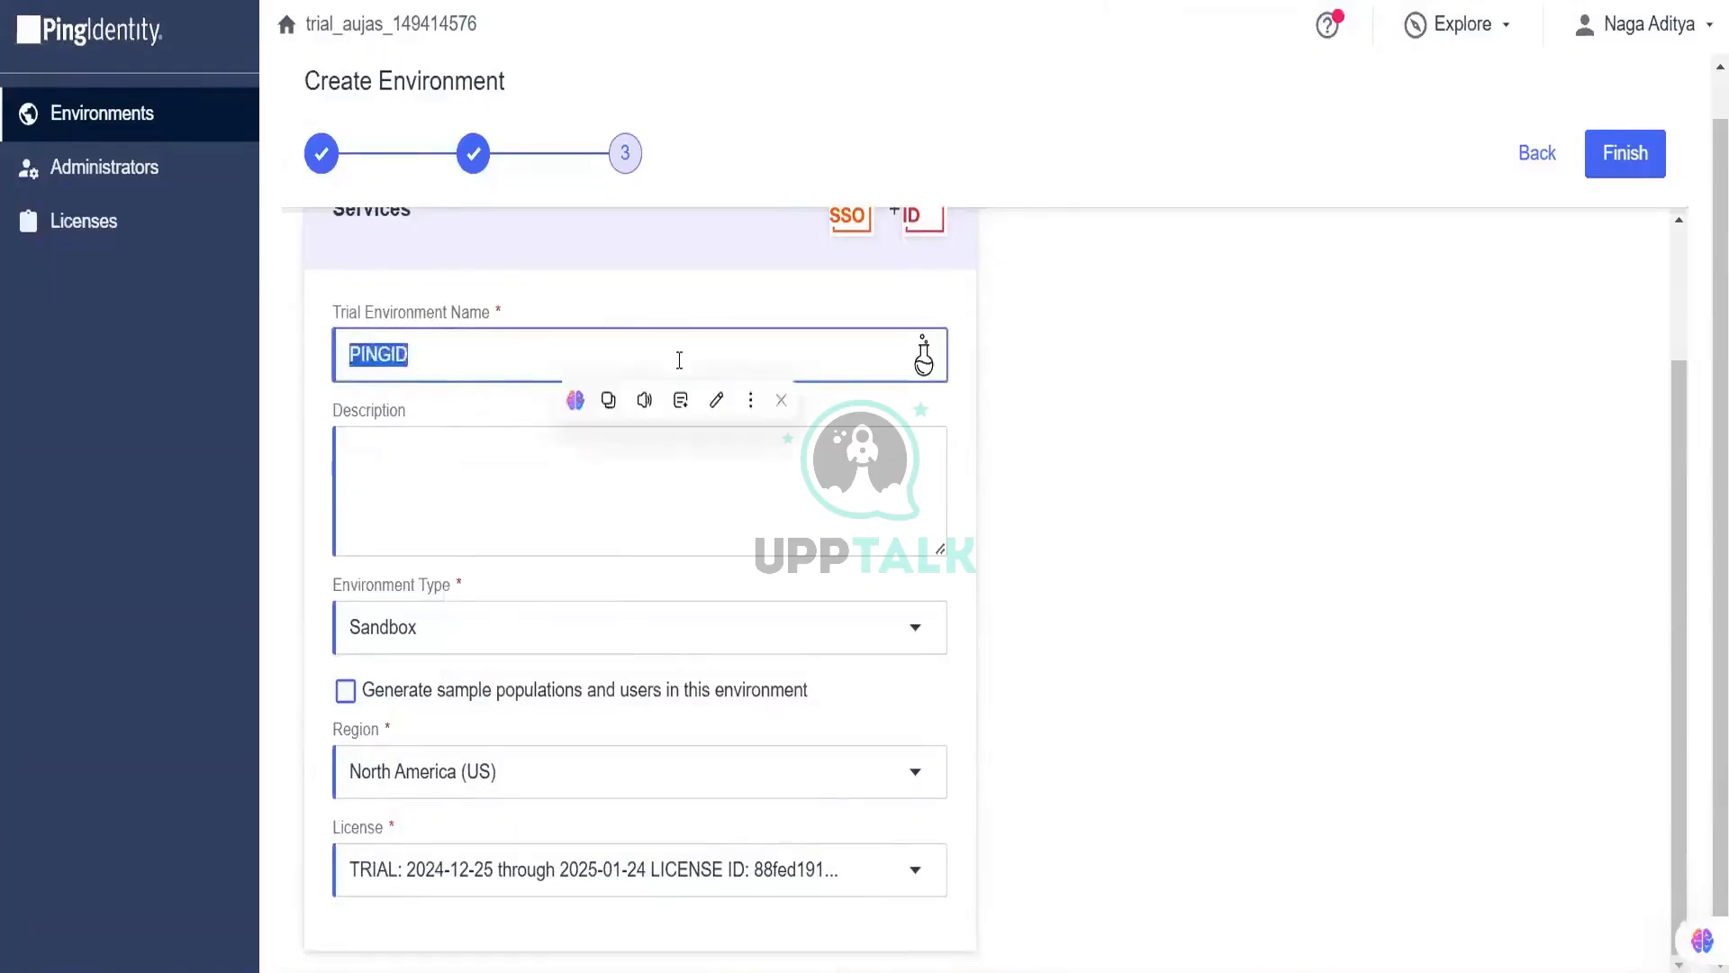
{"action": "key", "text": "Tab"}
{"action": "key", "text": "ctrl+v"}
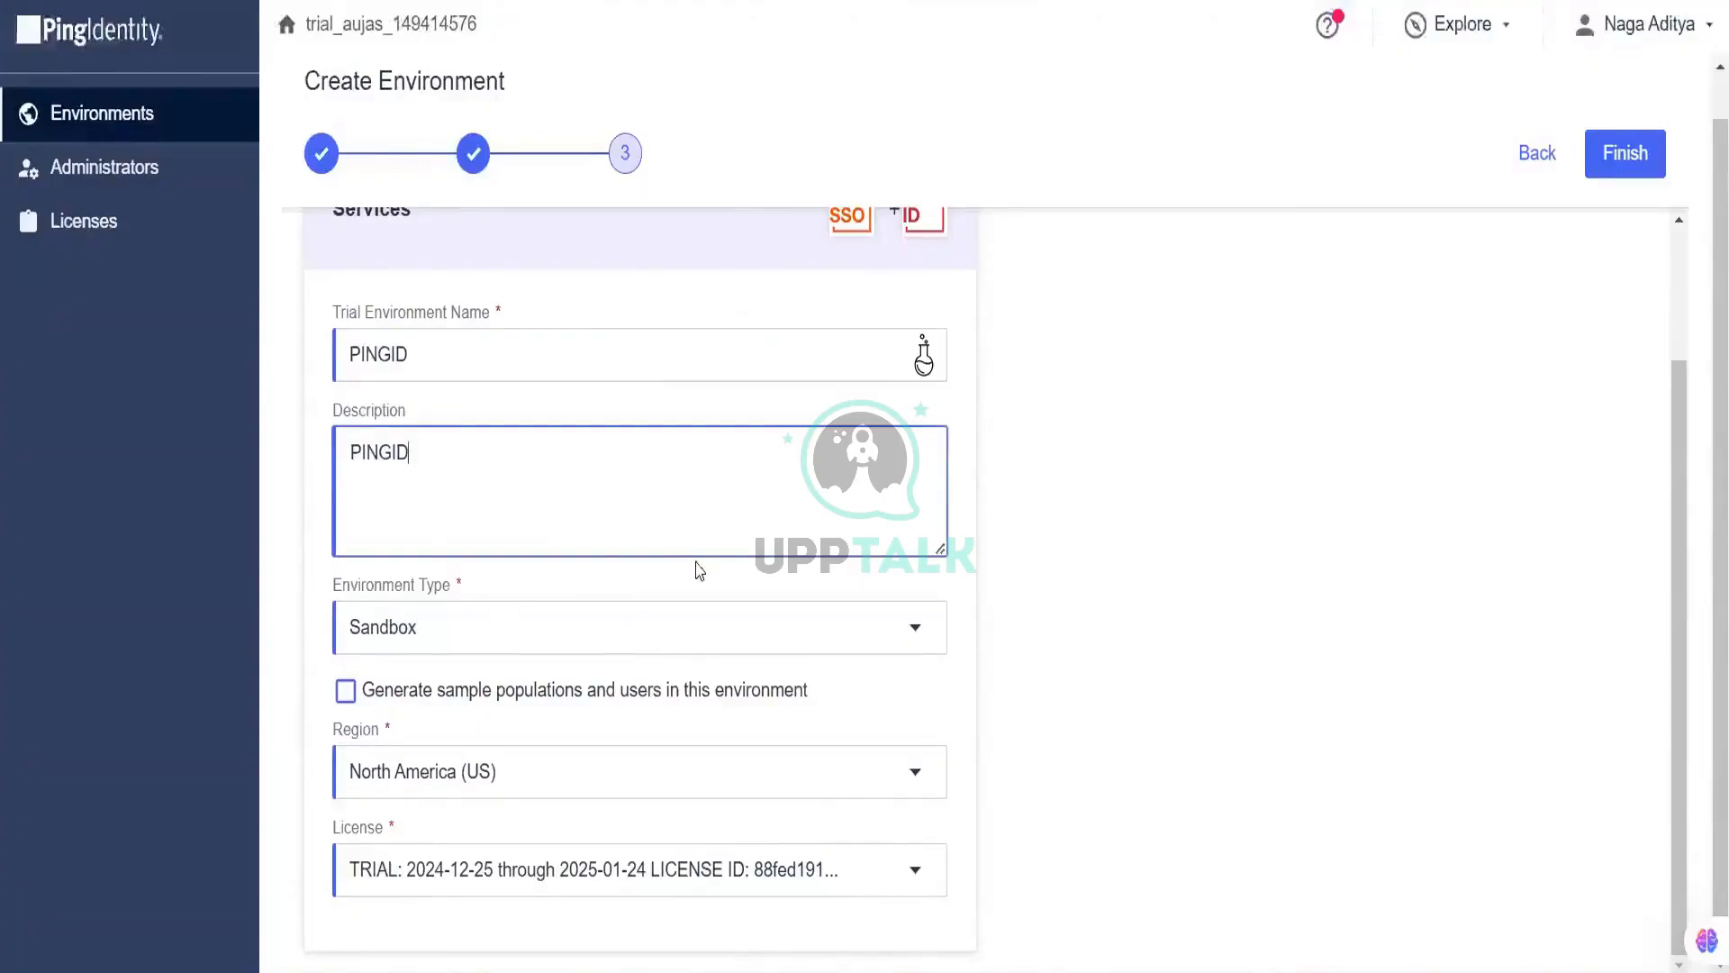
{"action": "left_click", "coordinate": [747, 710]}
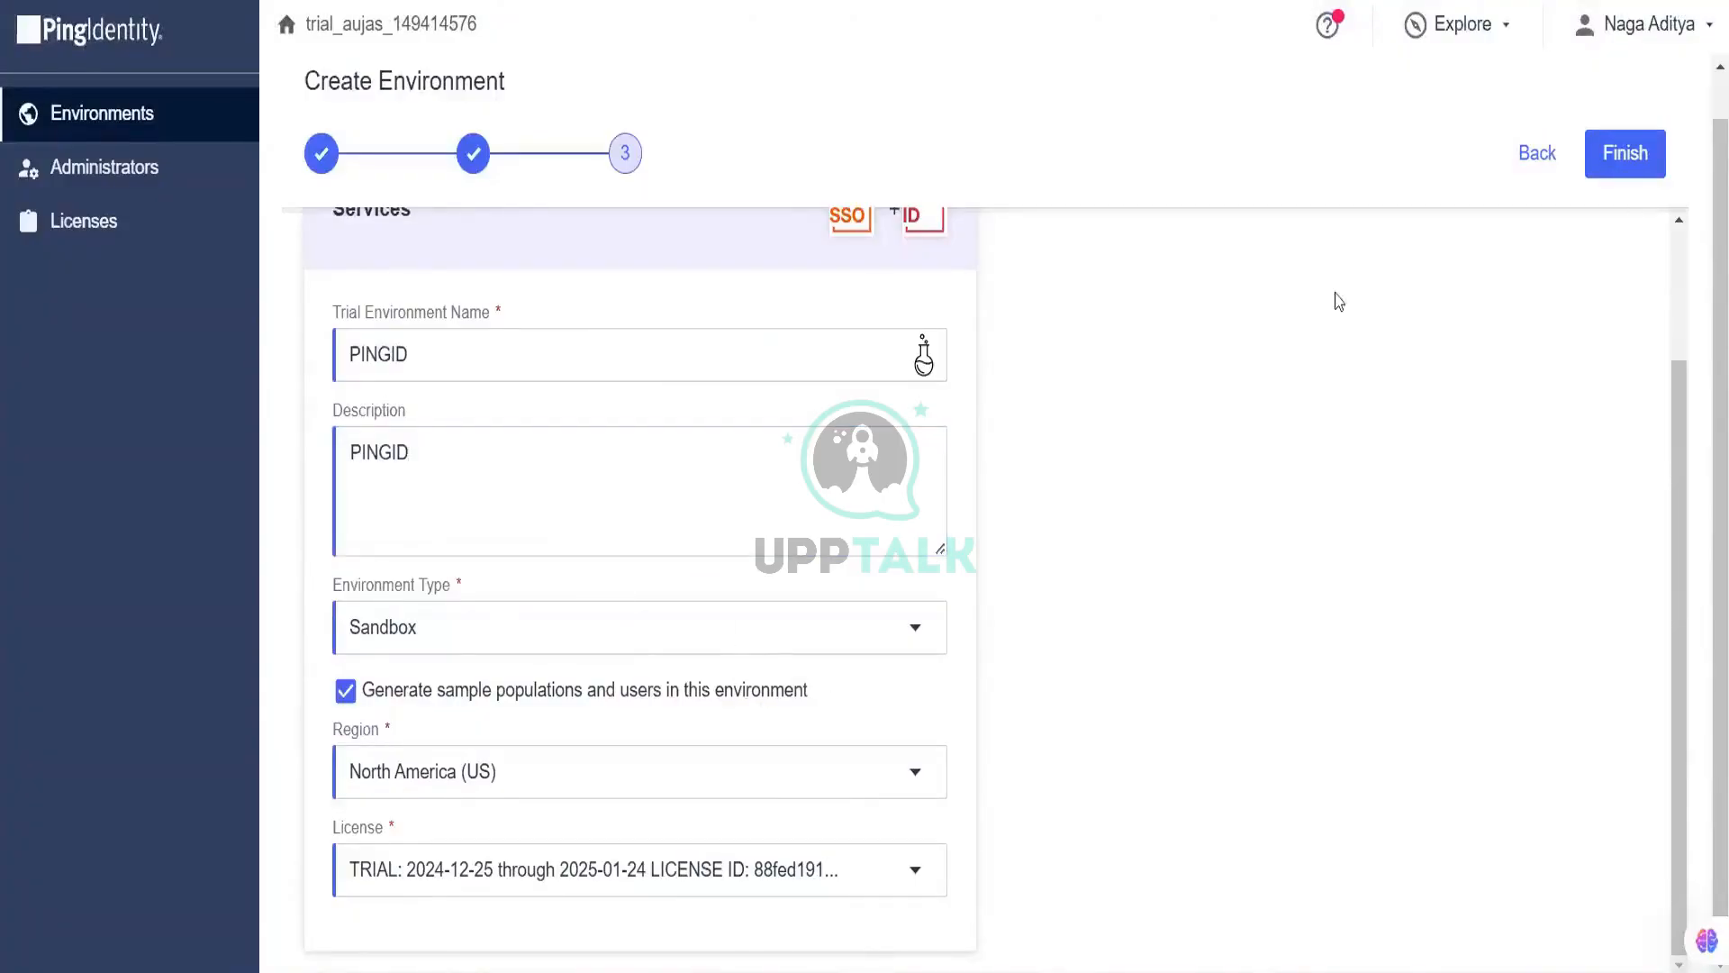
{"action": "left_click", "coordinate": [1600, 156]}
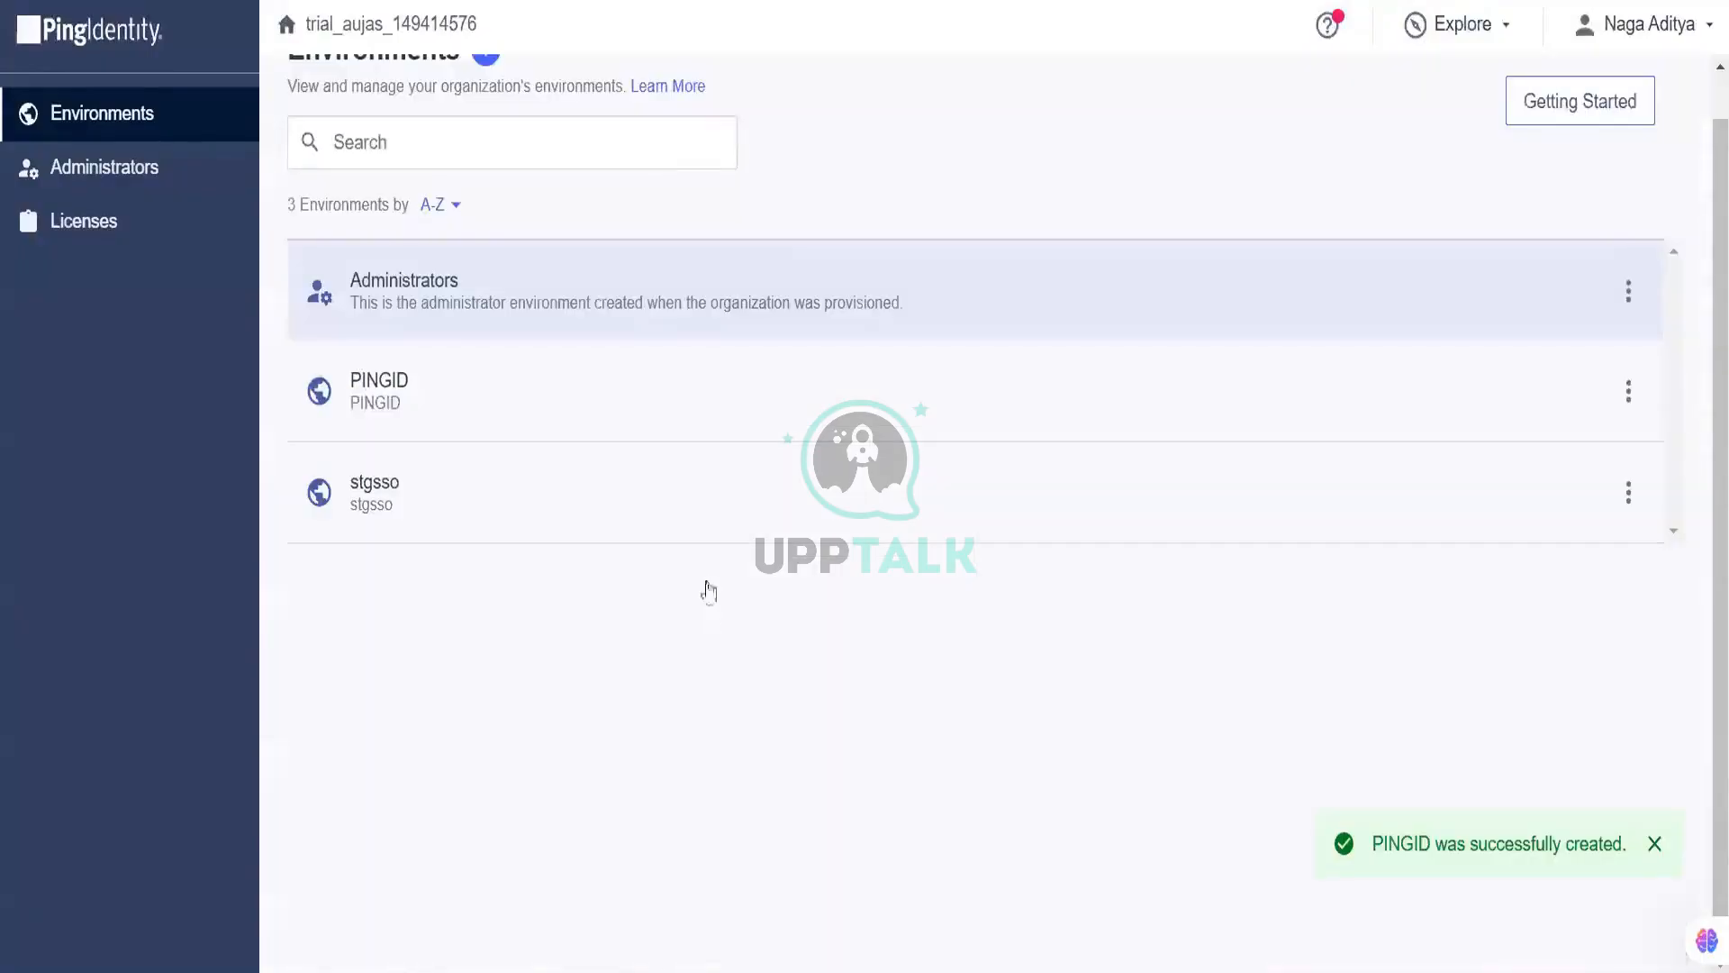
Step: Select the PINGID environment and open its overview via Manage Environment
{"action": "left_click", "coordinate": [623, 413]}
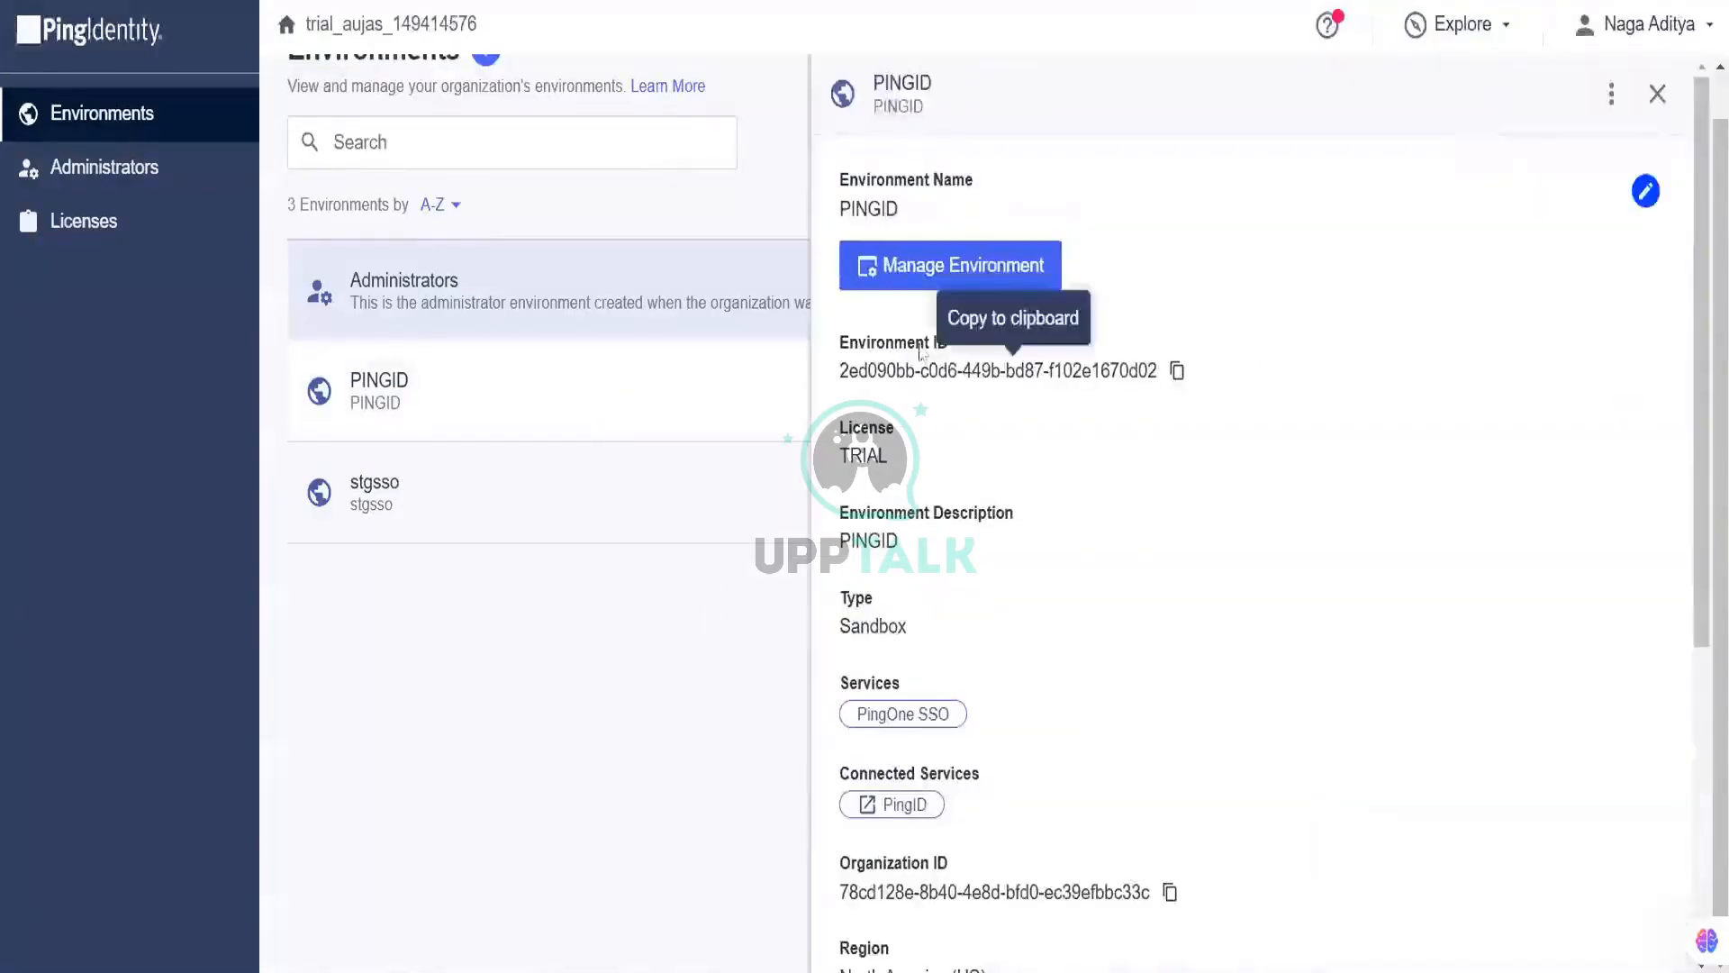
{"action": "left_click", "coordinate": [971, 279]}
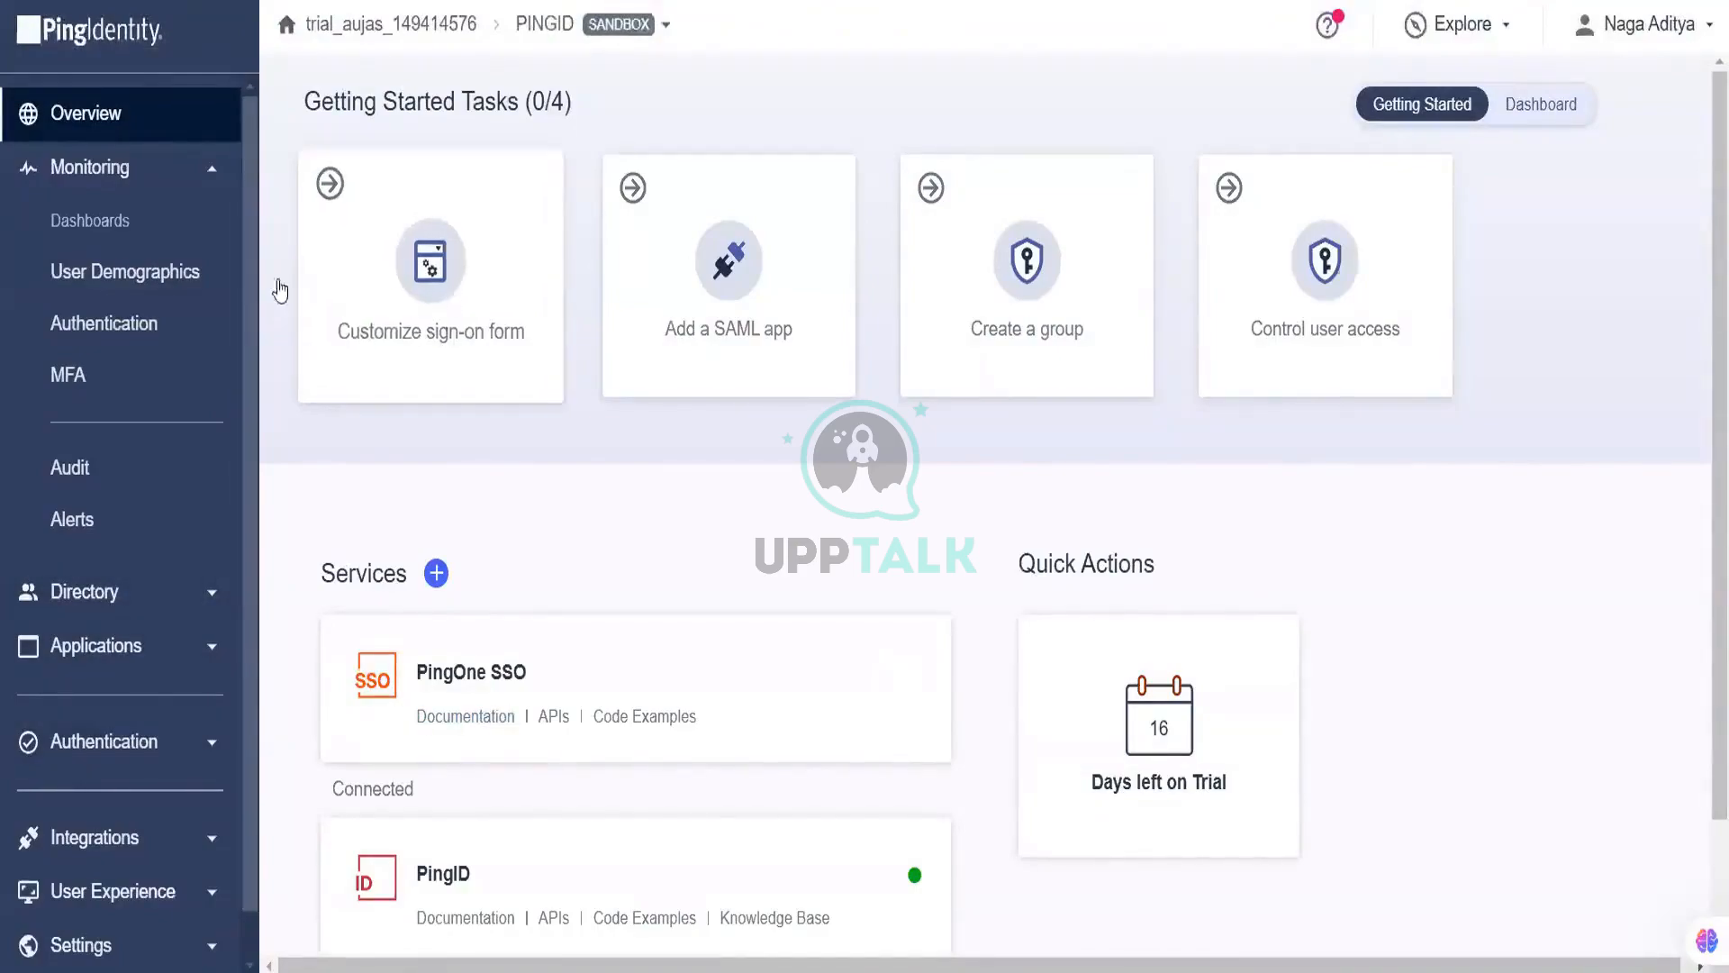
Step: Open the connected PingID service's settings from the environment's Services list
{"action": "scroll", "coordinate": [213, 745], "scroll_direction": "down", "scroll_amount": 1}
{"action": "scroll", "coordinate": [556, 713], "scroll_direction": "down", "scroll_amount": 2}
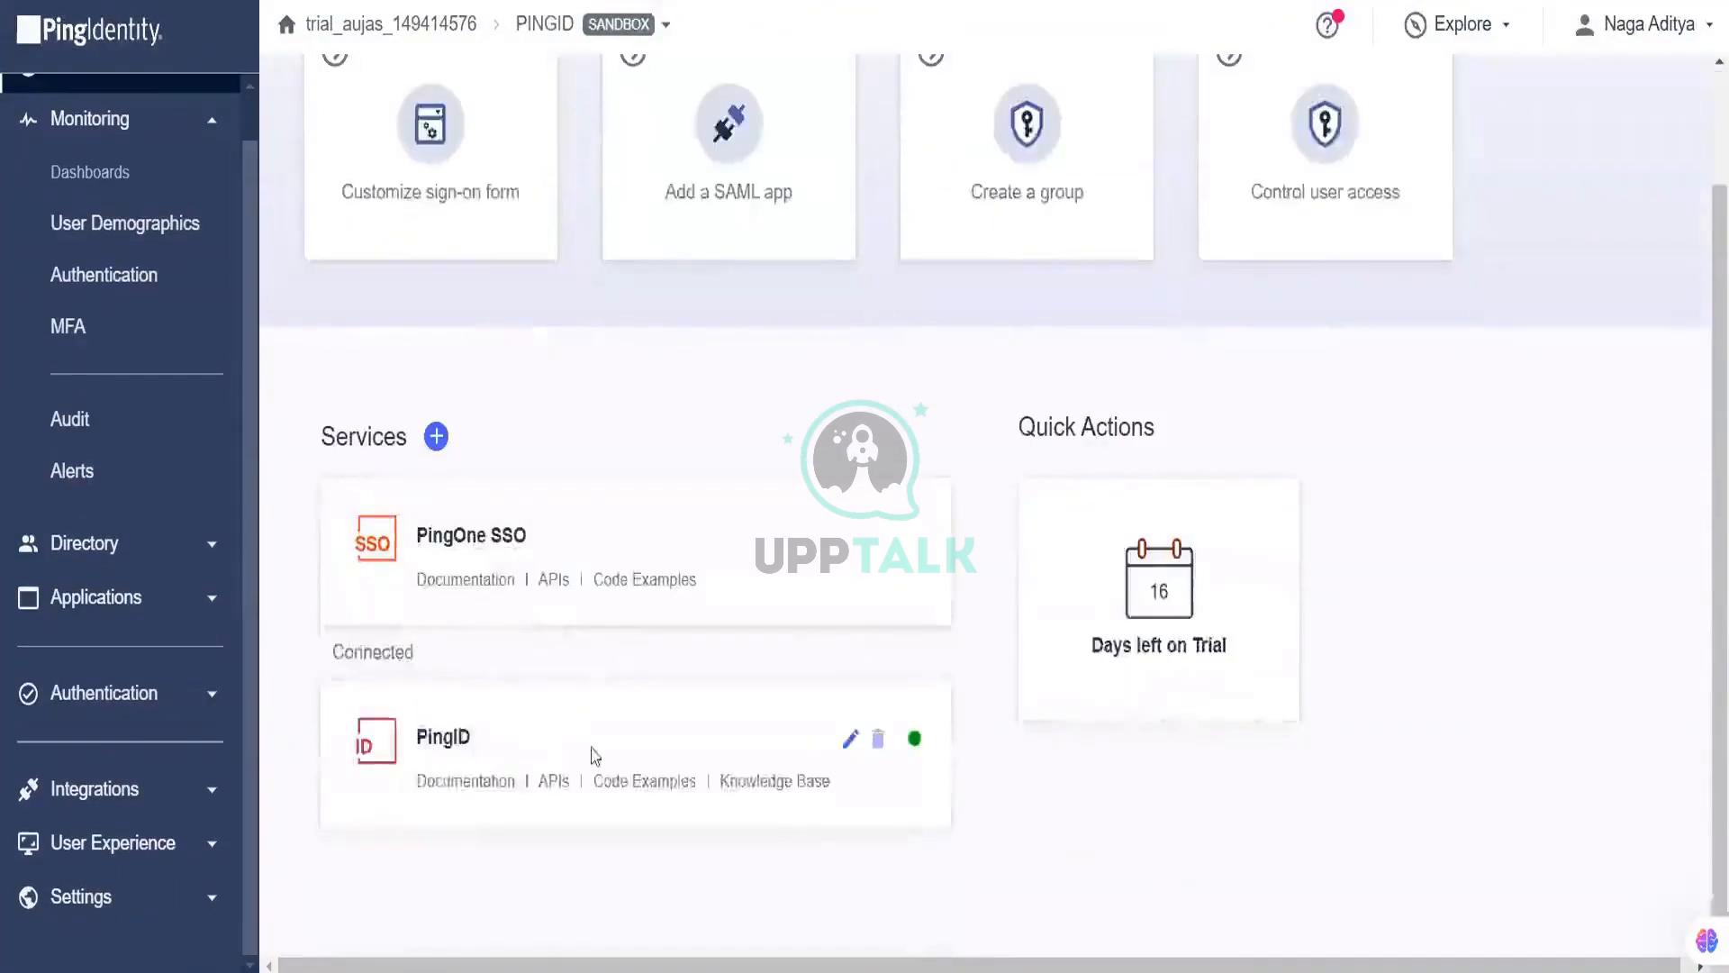
{"action": "left_click", "coordinate": [429, 738]}
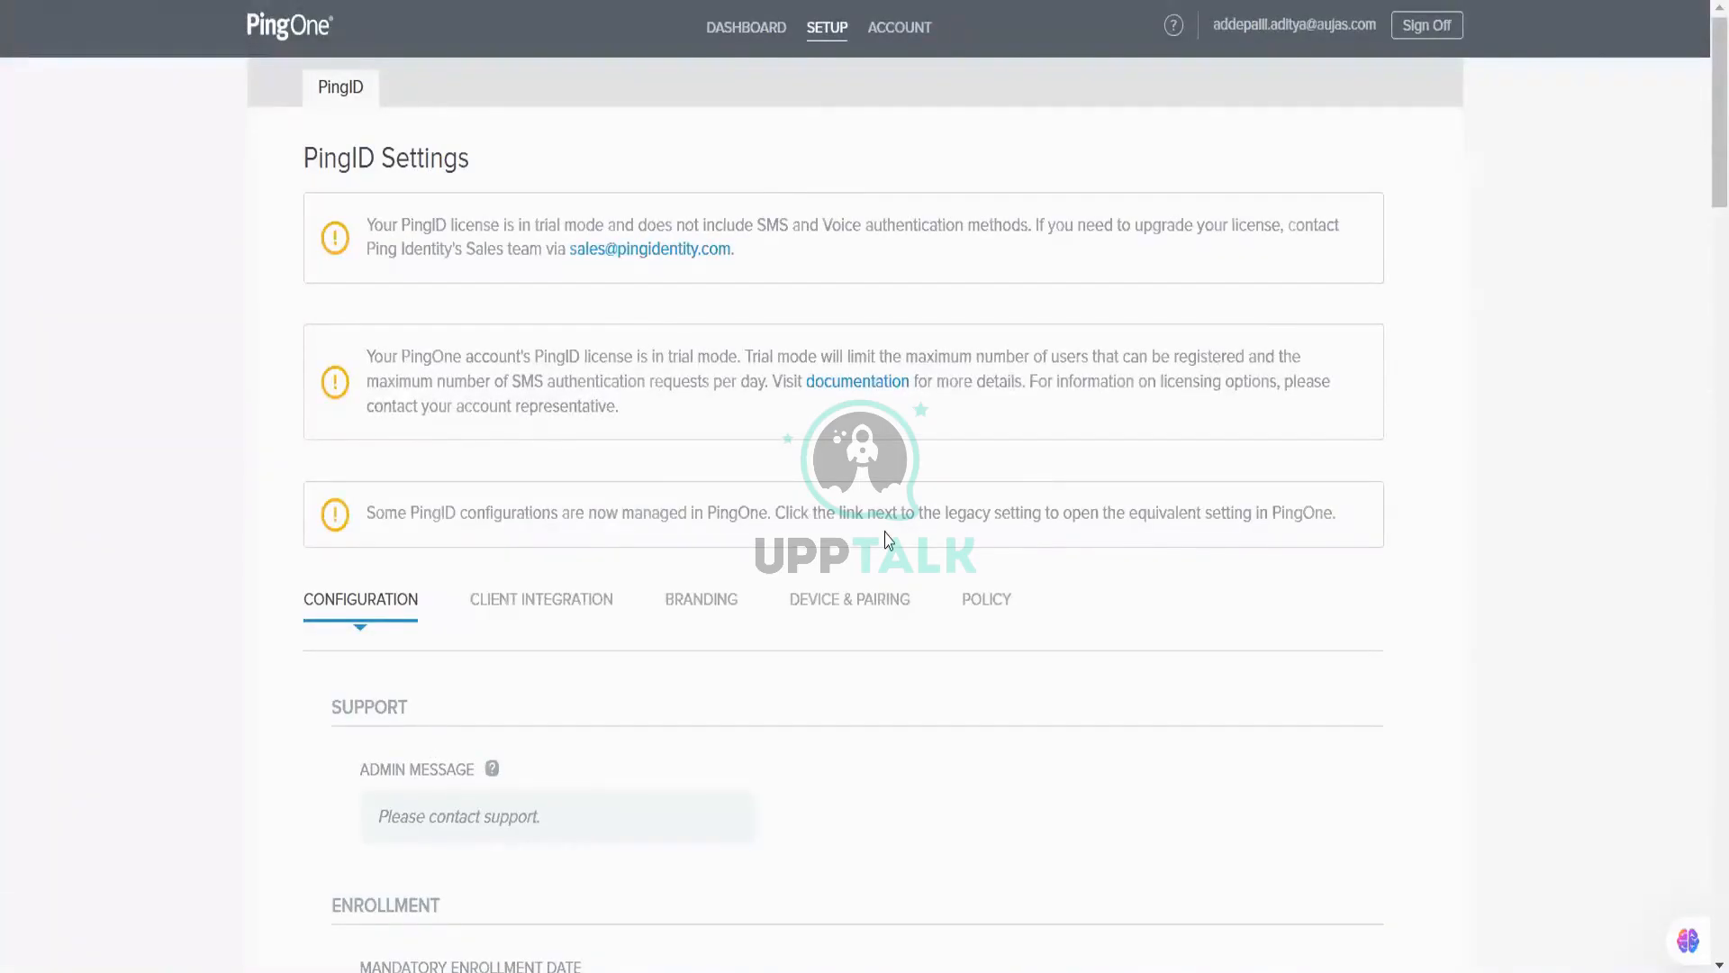
Step: Download the 448 B pingid.properties file from PingID's Client Integration for PingFederate
{"action": "scroll", "coordinate": [887, 538], "scroll_direction": "down", "scroll_amount": 5}
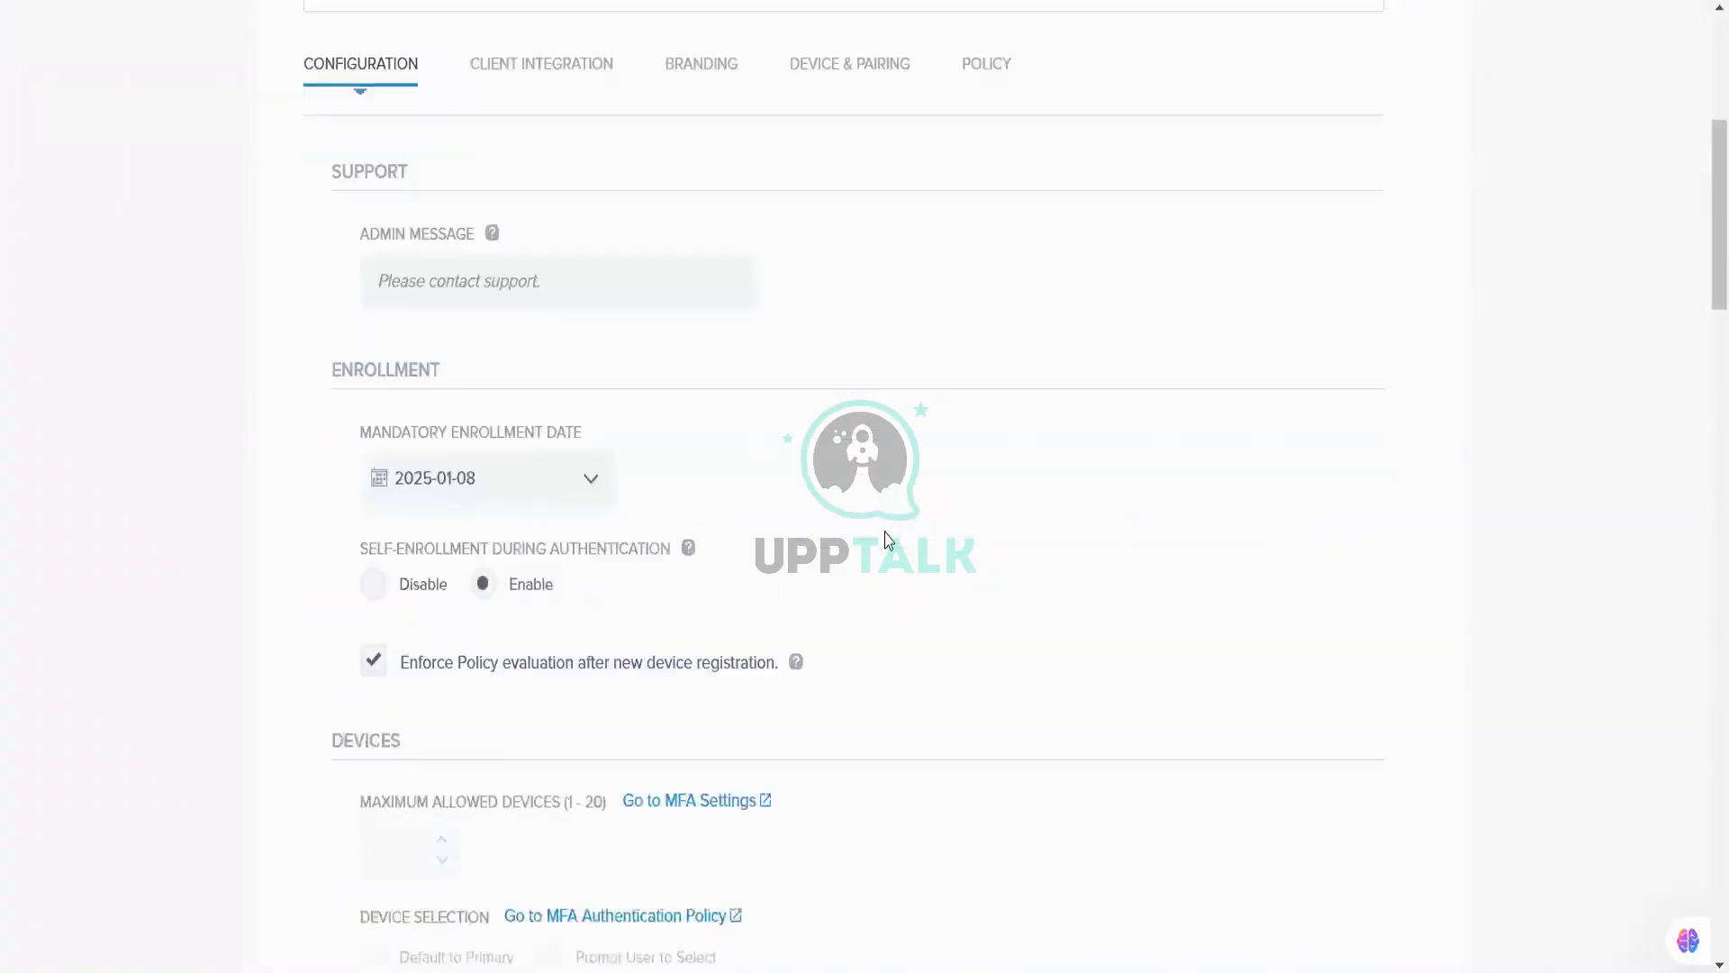
{"action": "left_click", "coordinate": [606, 63]}
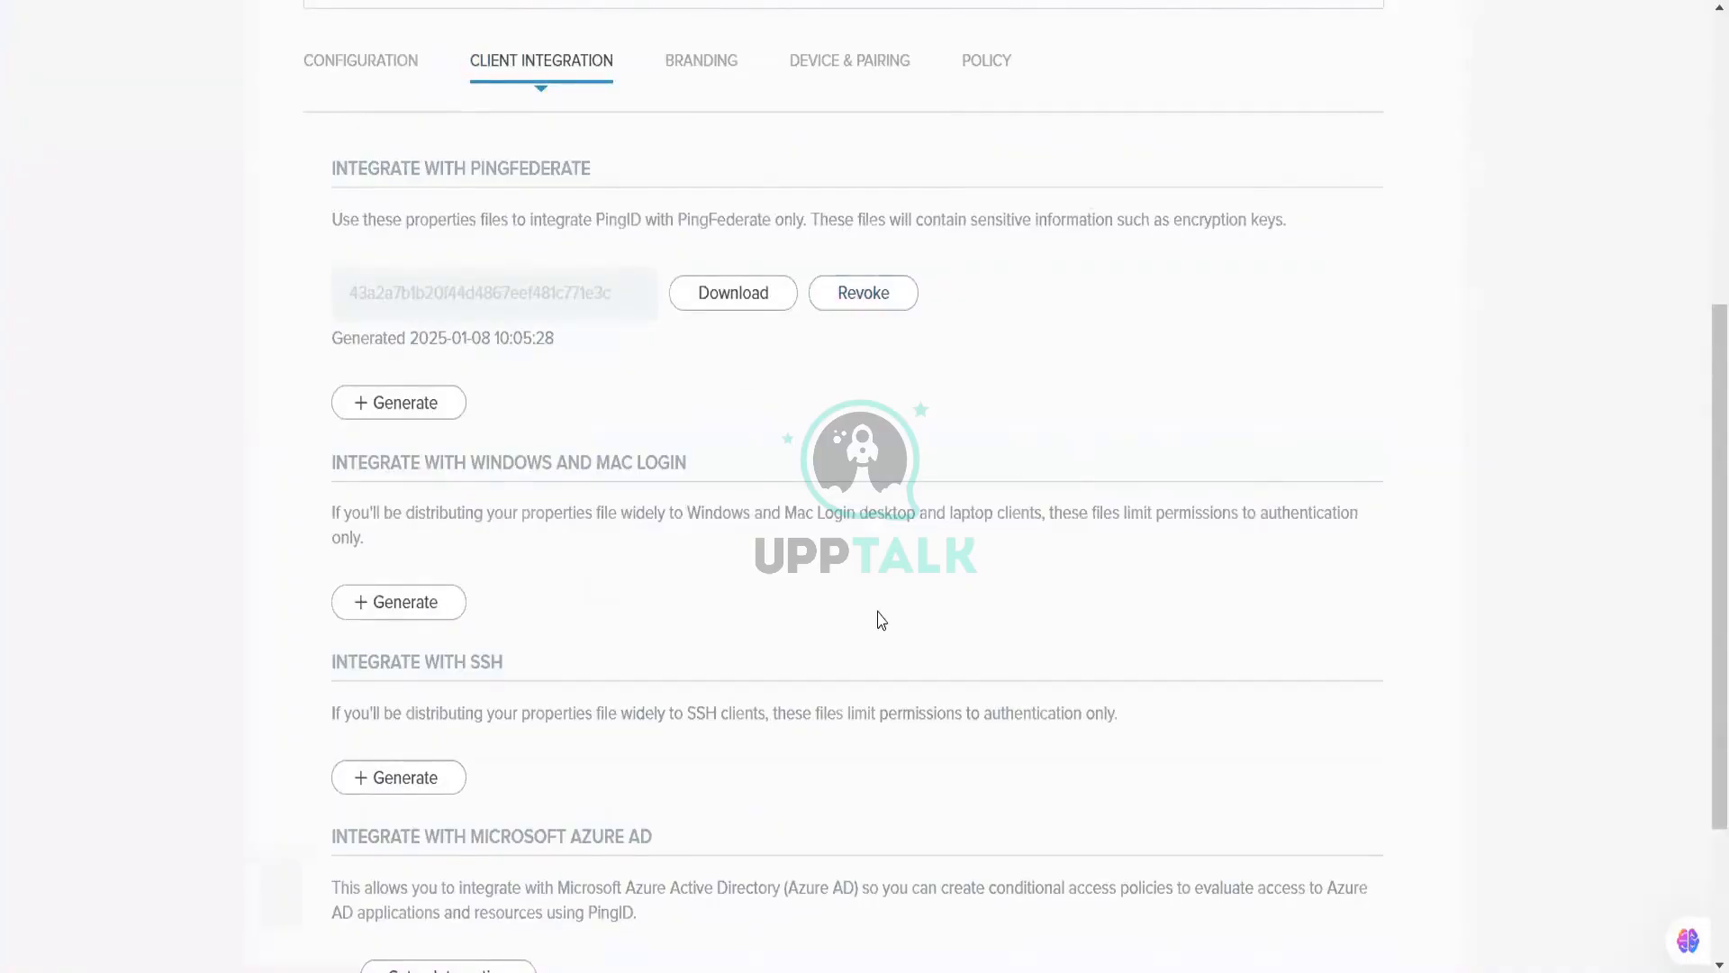
{"action": "scroll", "coordinate": [880, 619], "scroll_direction": "down", "scroll_amount": 2}
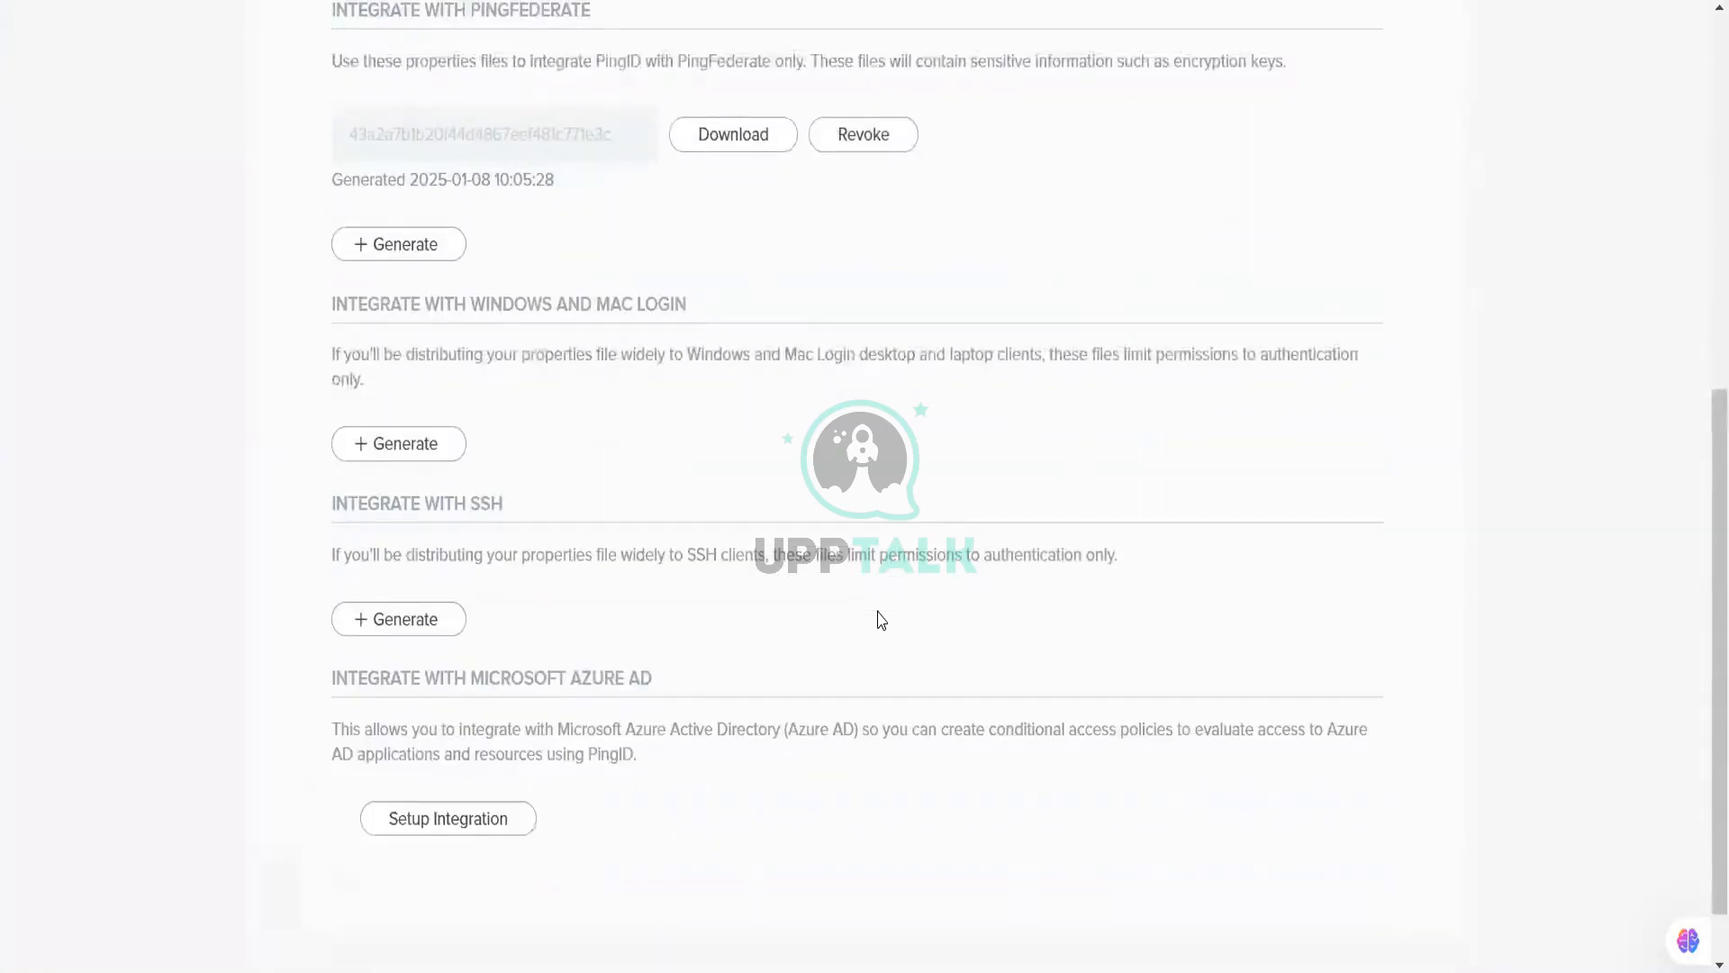
{"action": "scroll", "coordinate": [881, 619], "scroll_direction": "down", "scroll_amount": 1}
{"action": "scroll", "coordinate": [881, 620], "scroll_direction": "up", "scroll_amount": 3}
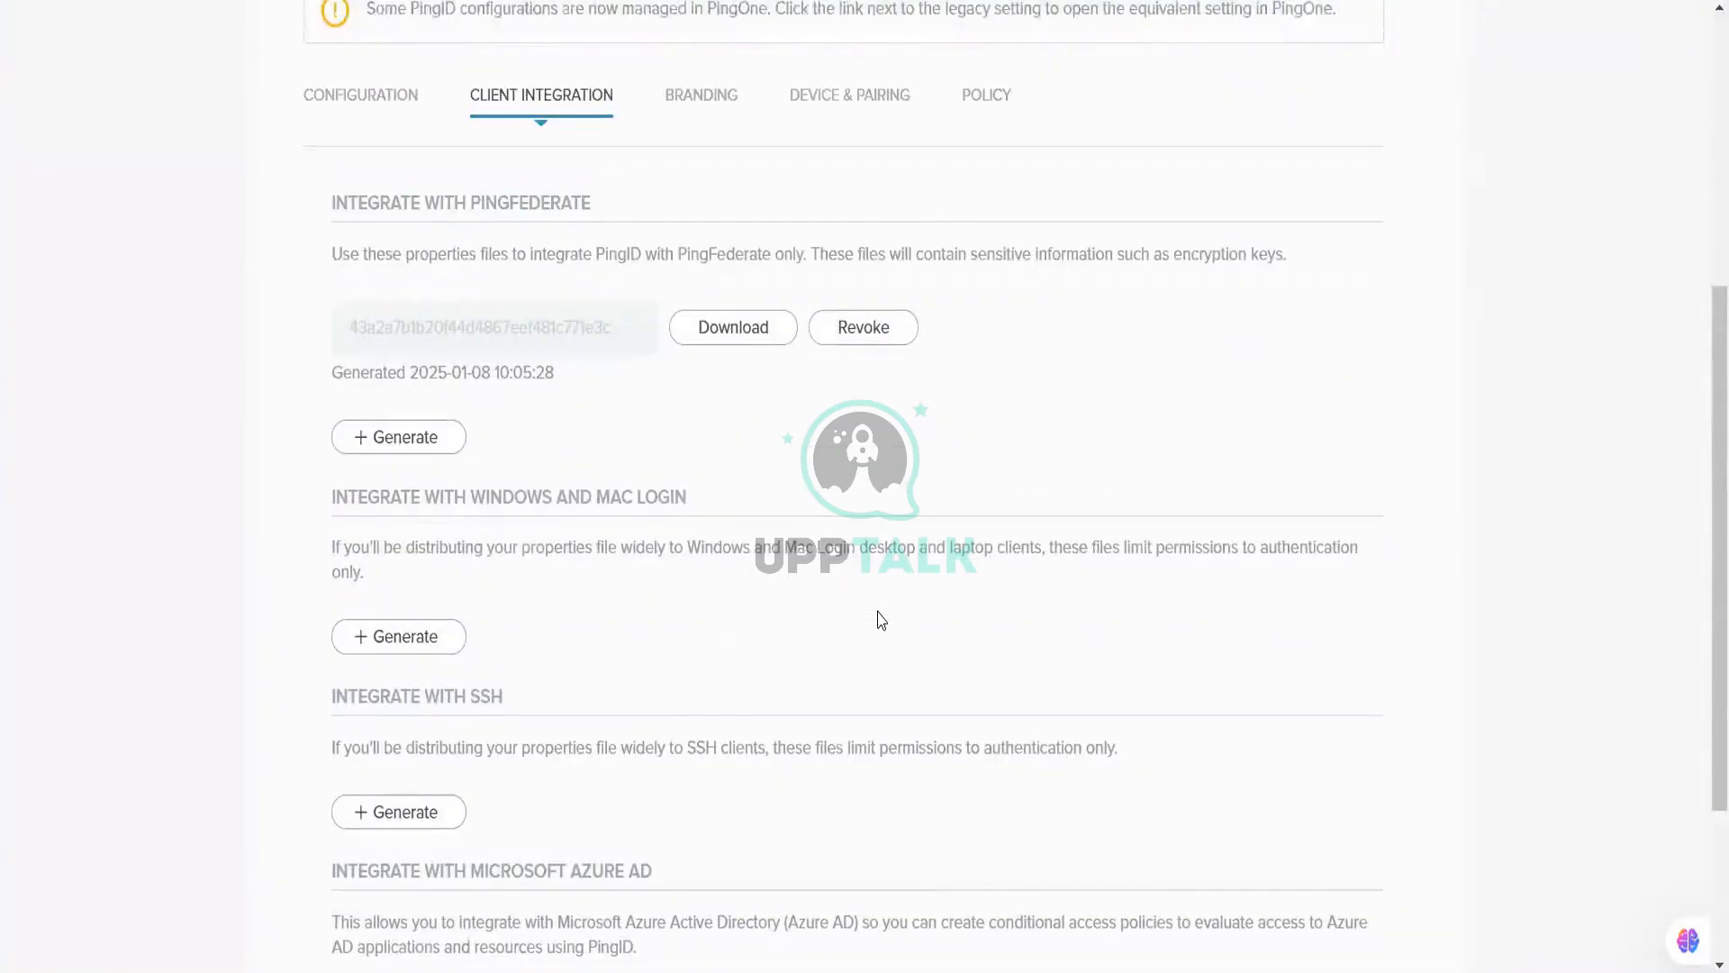
{"action": "left_click", "coordinate": [744, 342]}
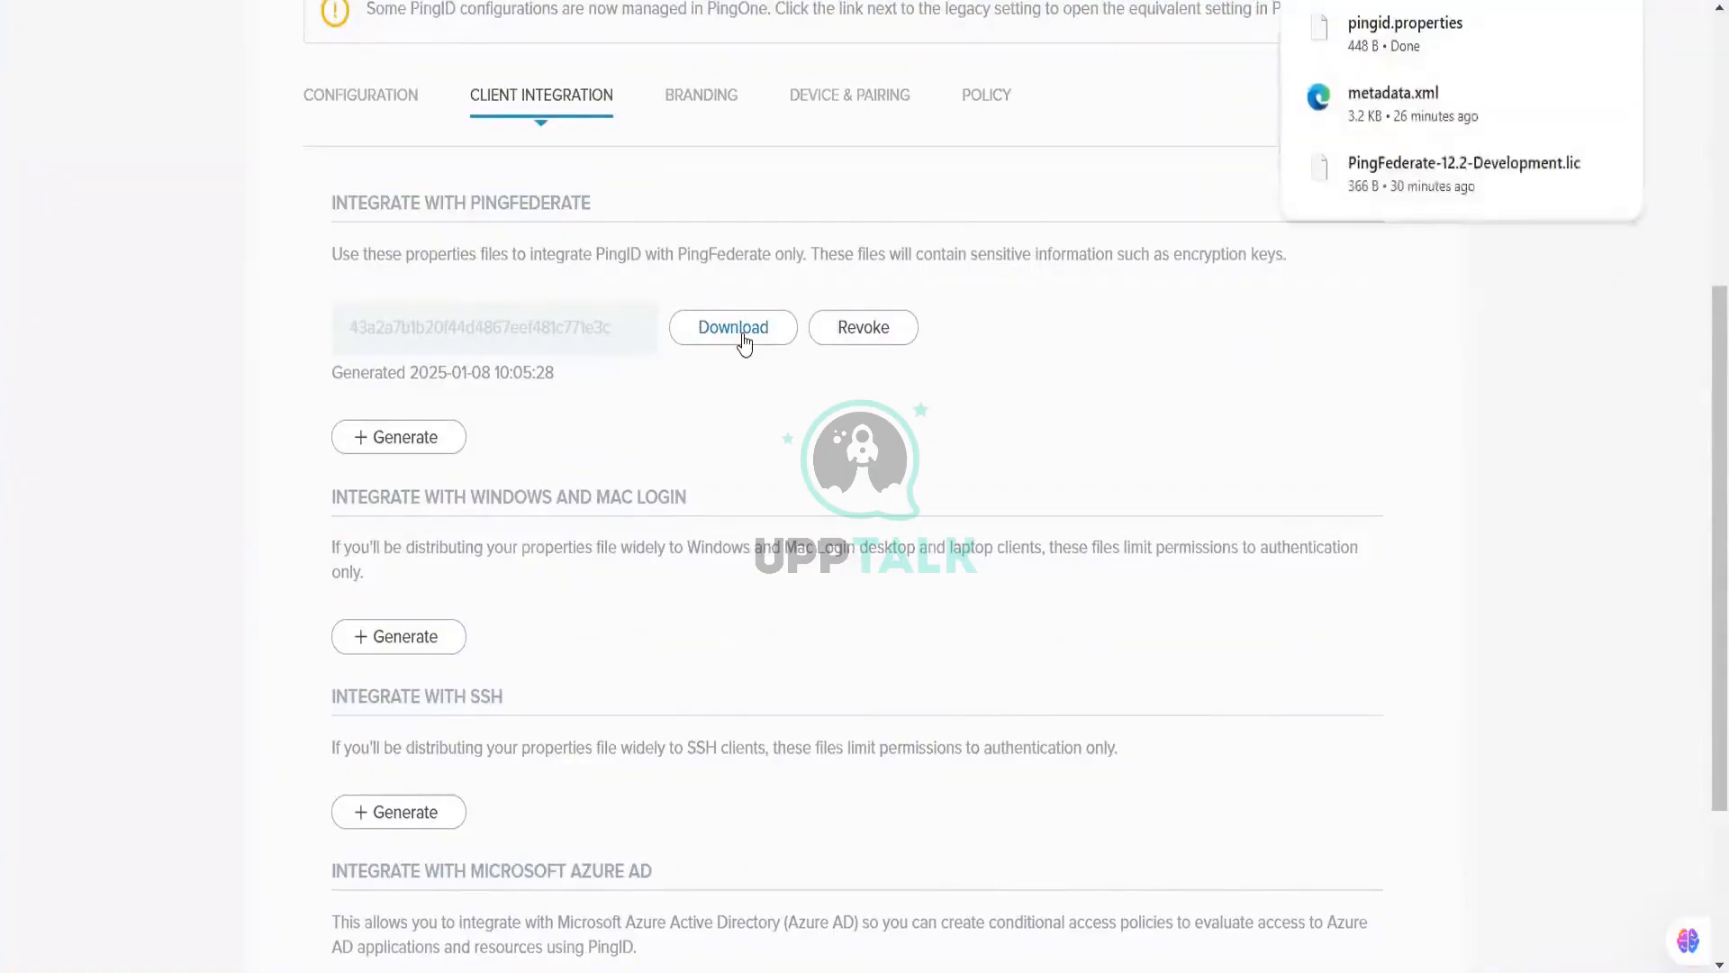
{"action": "left_click", "coordinate": [368, 101]}
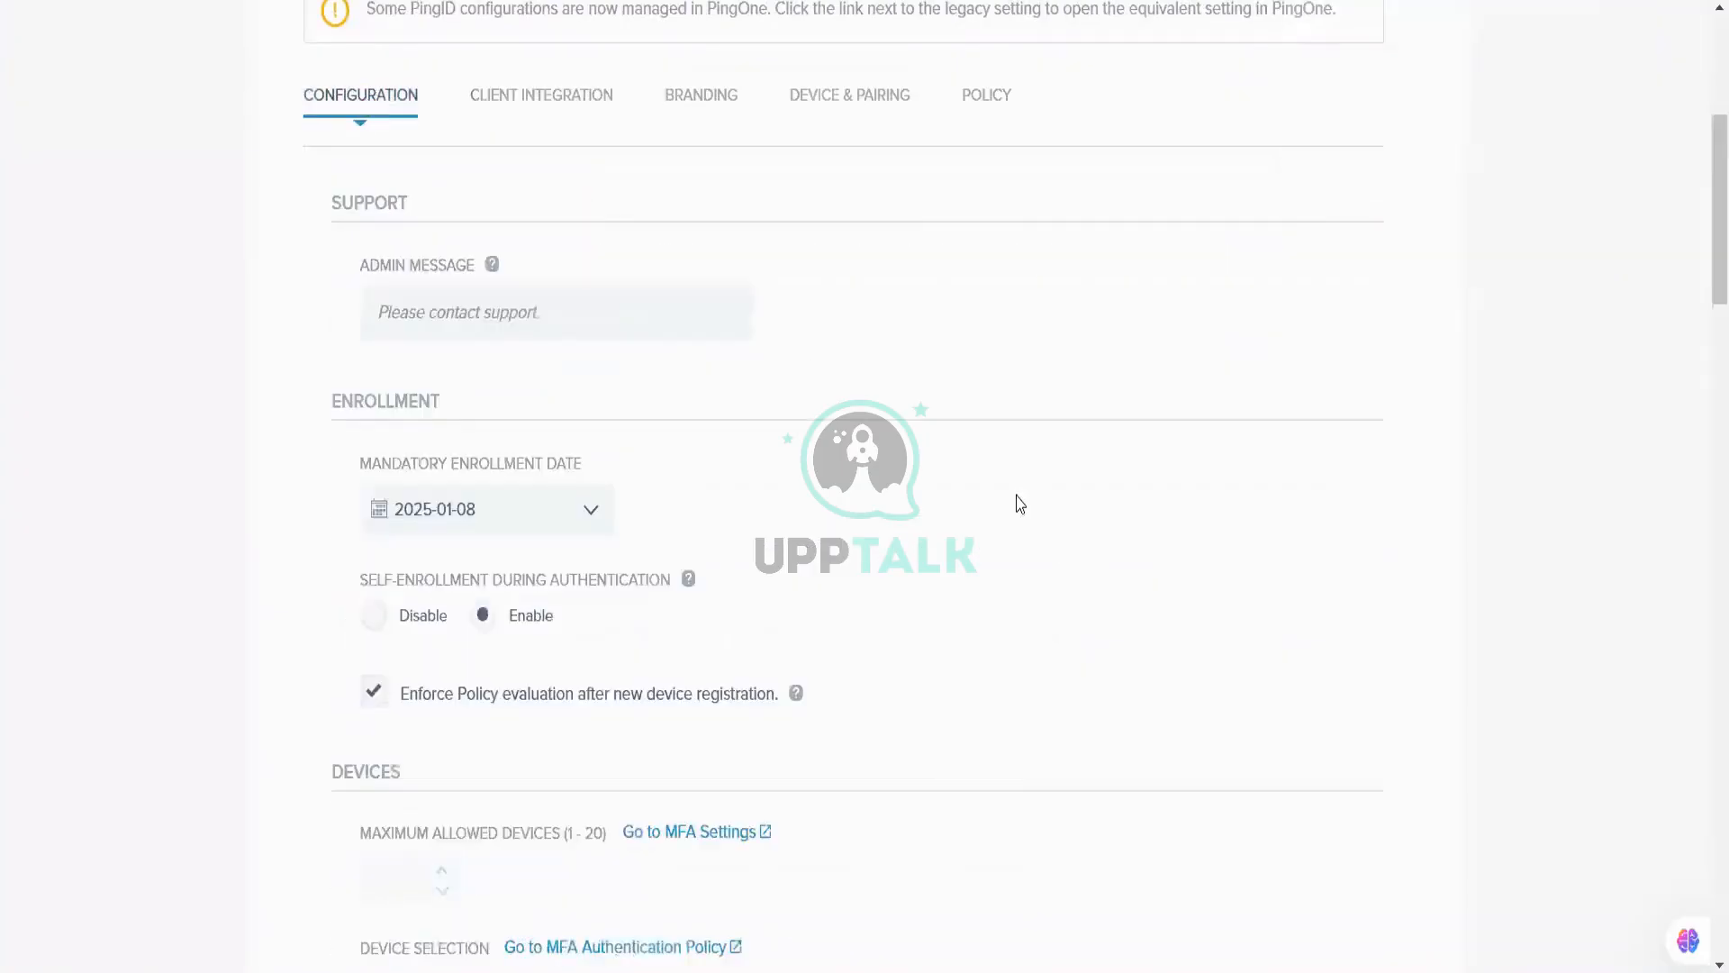
Step: Review PingID's Enrollment and Devices settings, ending on the PINGID environment overview
{"action": "scroll", "coordinate": [1020, 504], "scroll_direction": "down", "scroll_amount": 3}
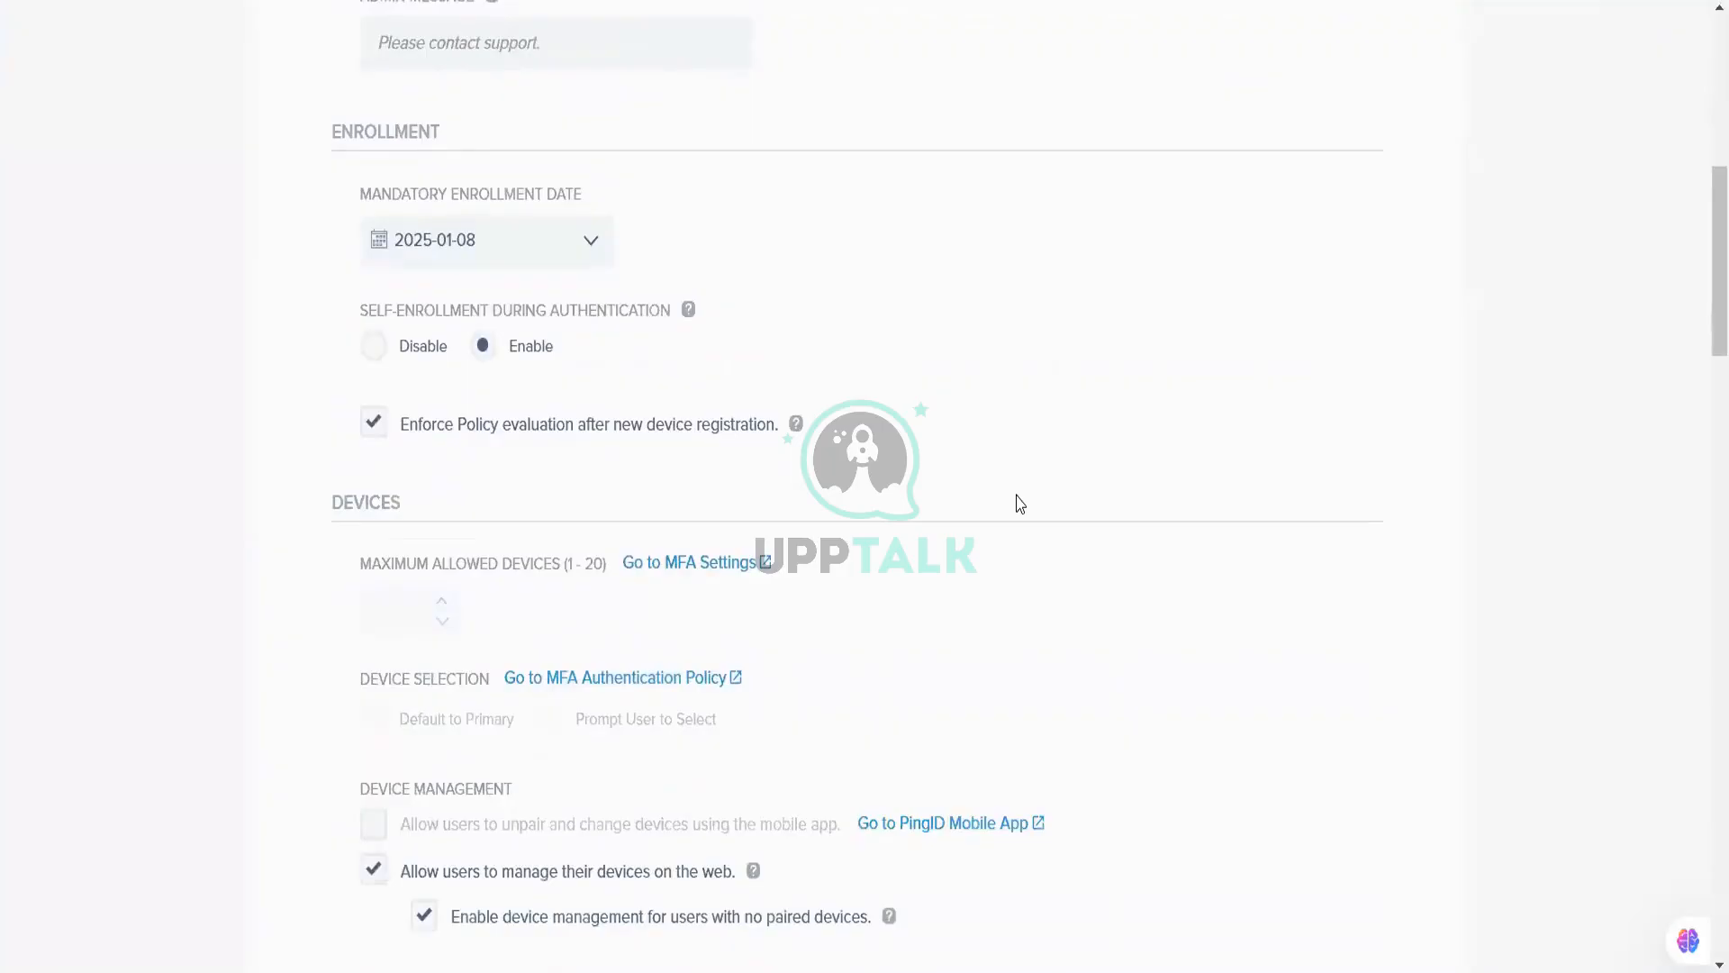
{"action": "scroll", "coordinate": [1021, 503], "scroll_direction": "down", "scroll_amount": 6}
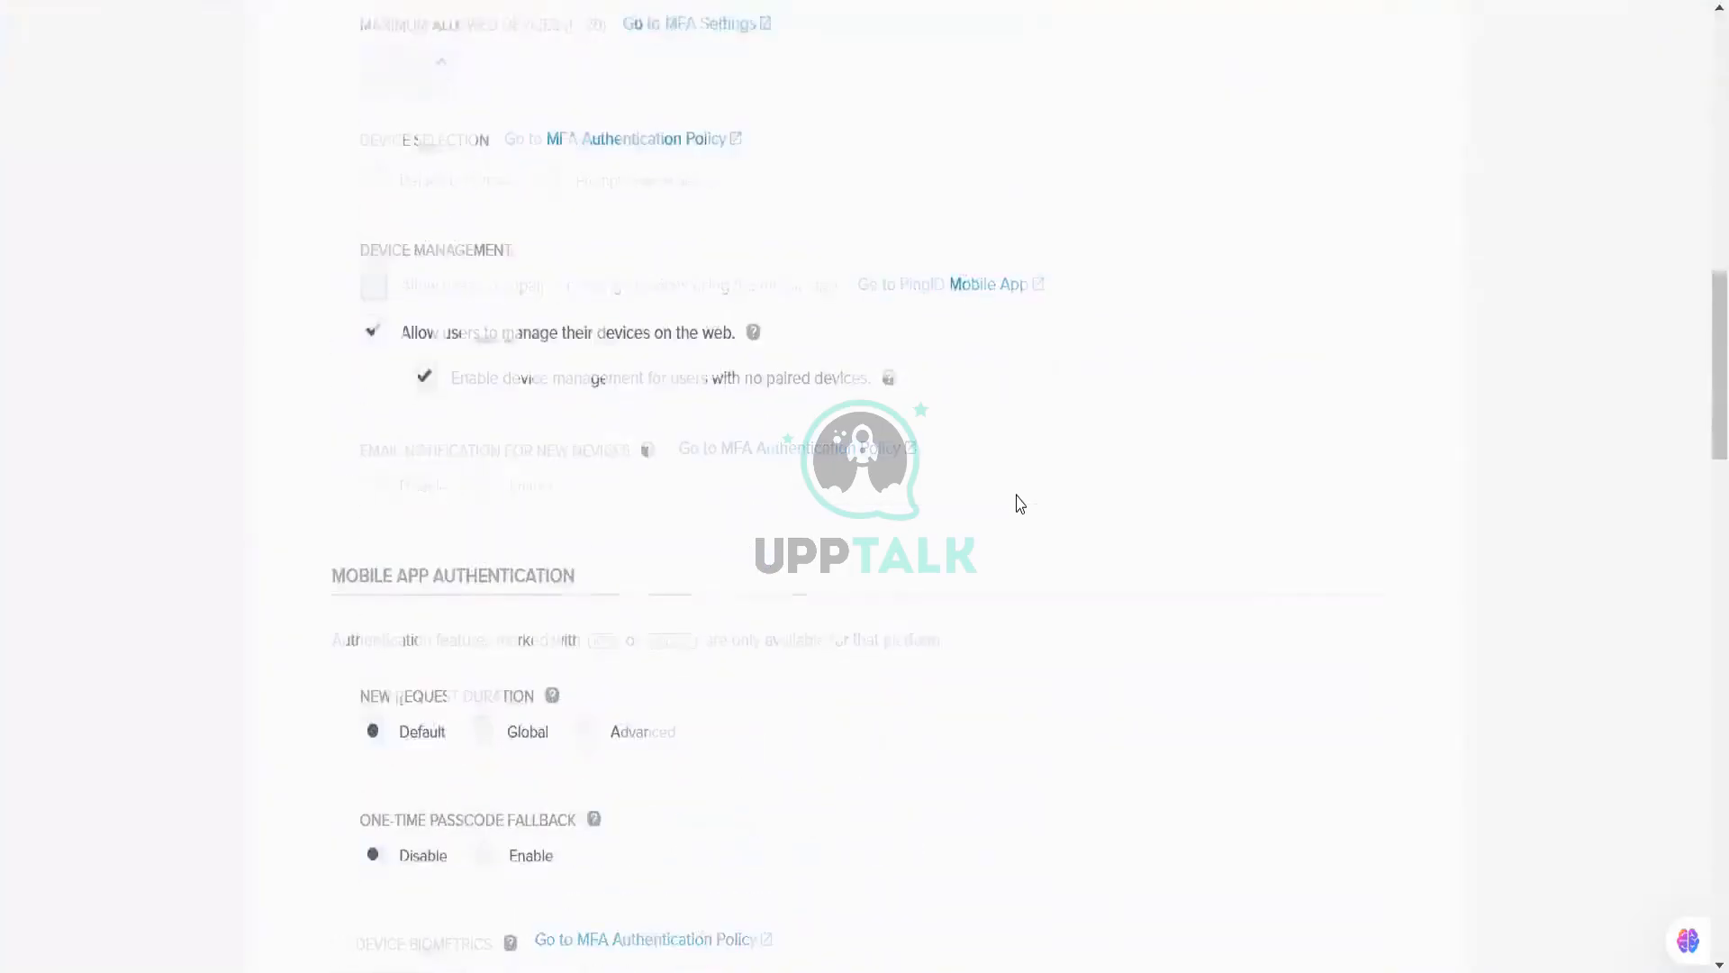
{"action": "scroll", "coordinate": [1021, 503], "scroll_direction": "down", "scroll_amount": 3}
{"action": "scroll", "coordinate": [1020, 504], "scroll_direction": "down", "scroll_amount": 3}
{"action": "scroll", "coordinate": [1021, 504], "scroll_direction": "up", "scroll_amount": 6}
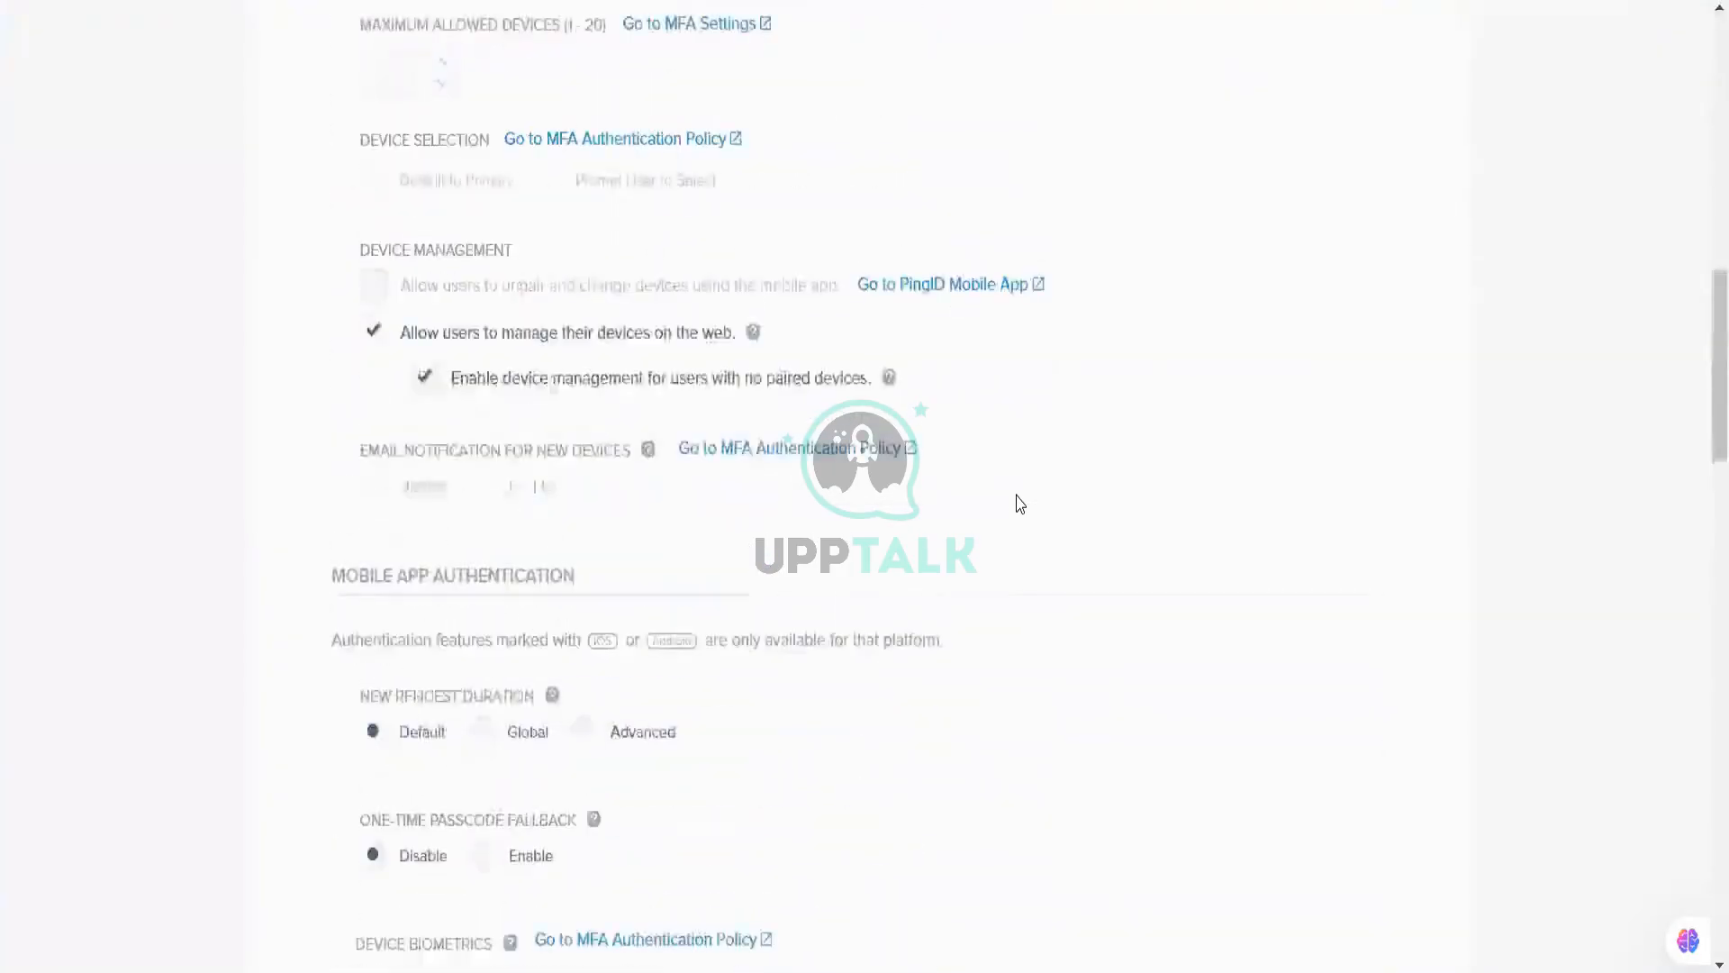
{"action": "scroll", "coordinate": [1020, 504], "scroll_direction": "up", "scroll_amount": 4}
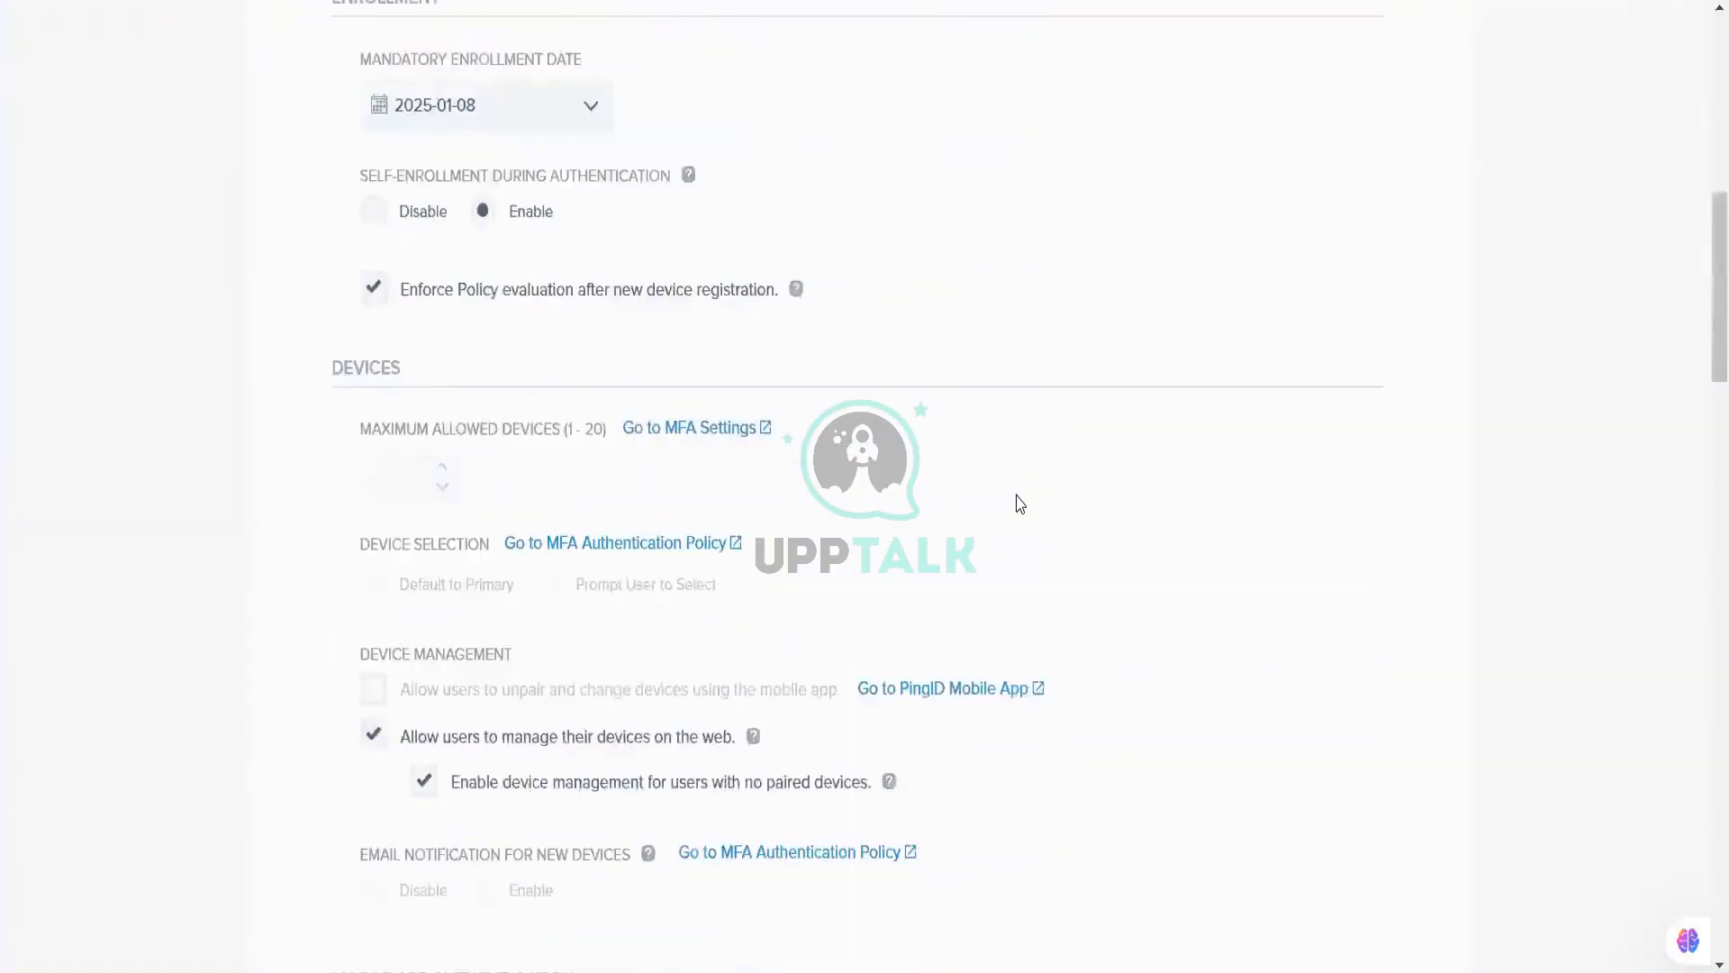
{"action": "scroll", "coordinate": [1021, 503], "scroll_direction": "up", "scroll_amount": 3}
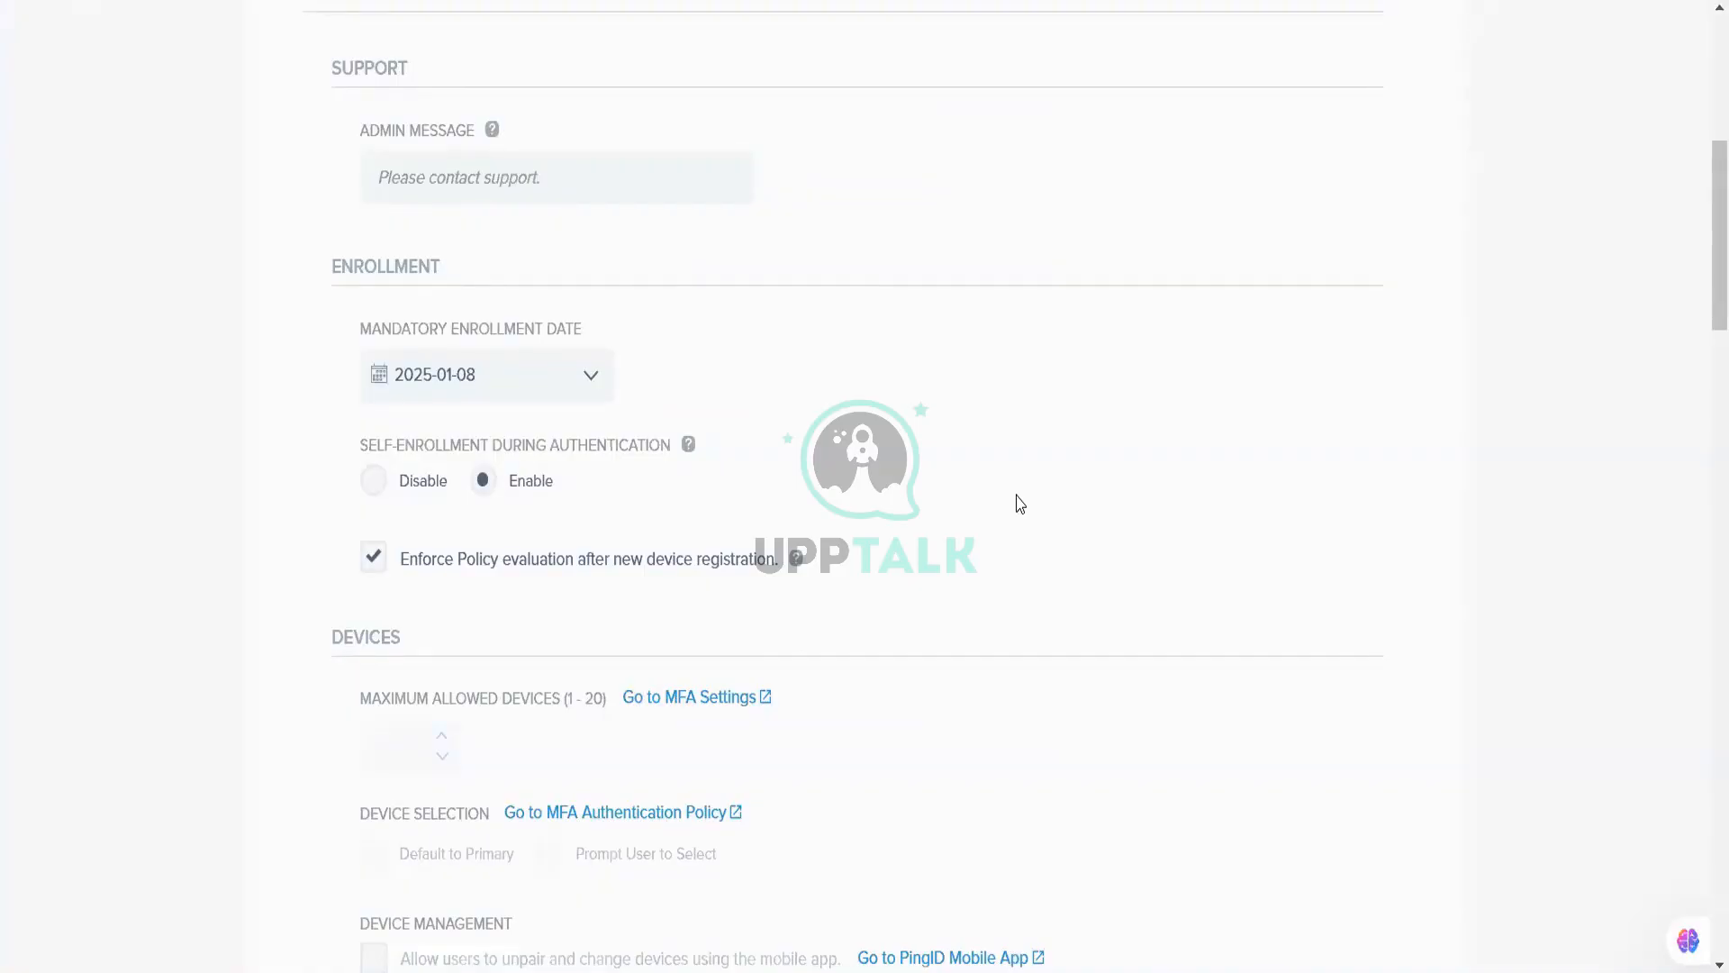
{"action": "scroll", "coordinate": [1020, 504], "scroll_direction": "down", "scroll_amount": 2}
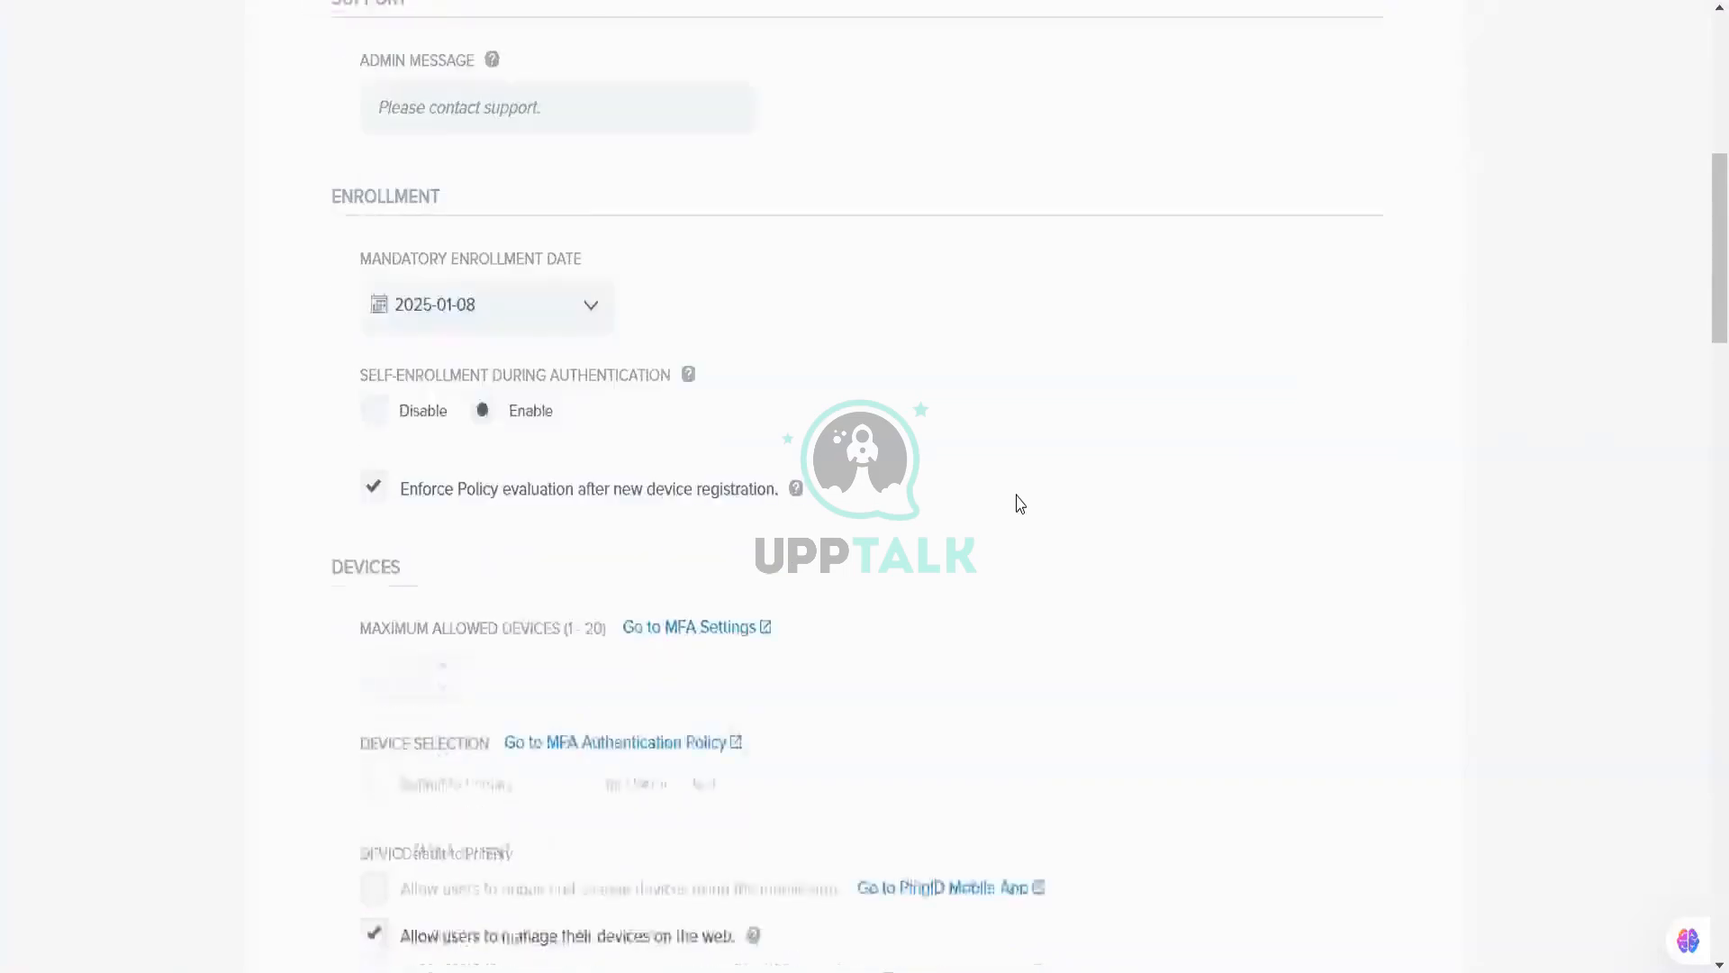
{"action": "scroll", "coordinate": [1019, 503], "scroll_direction": "down", "scroll_amount": 2}
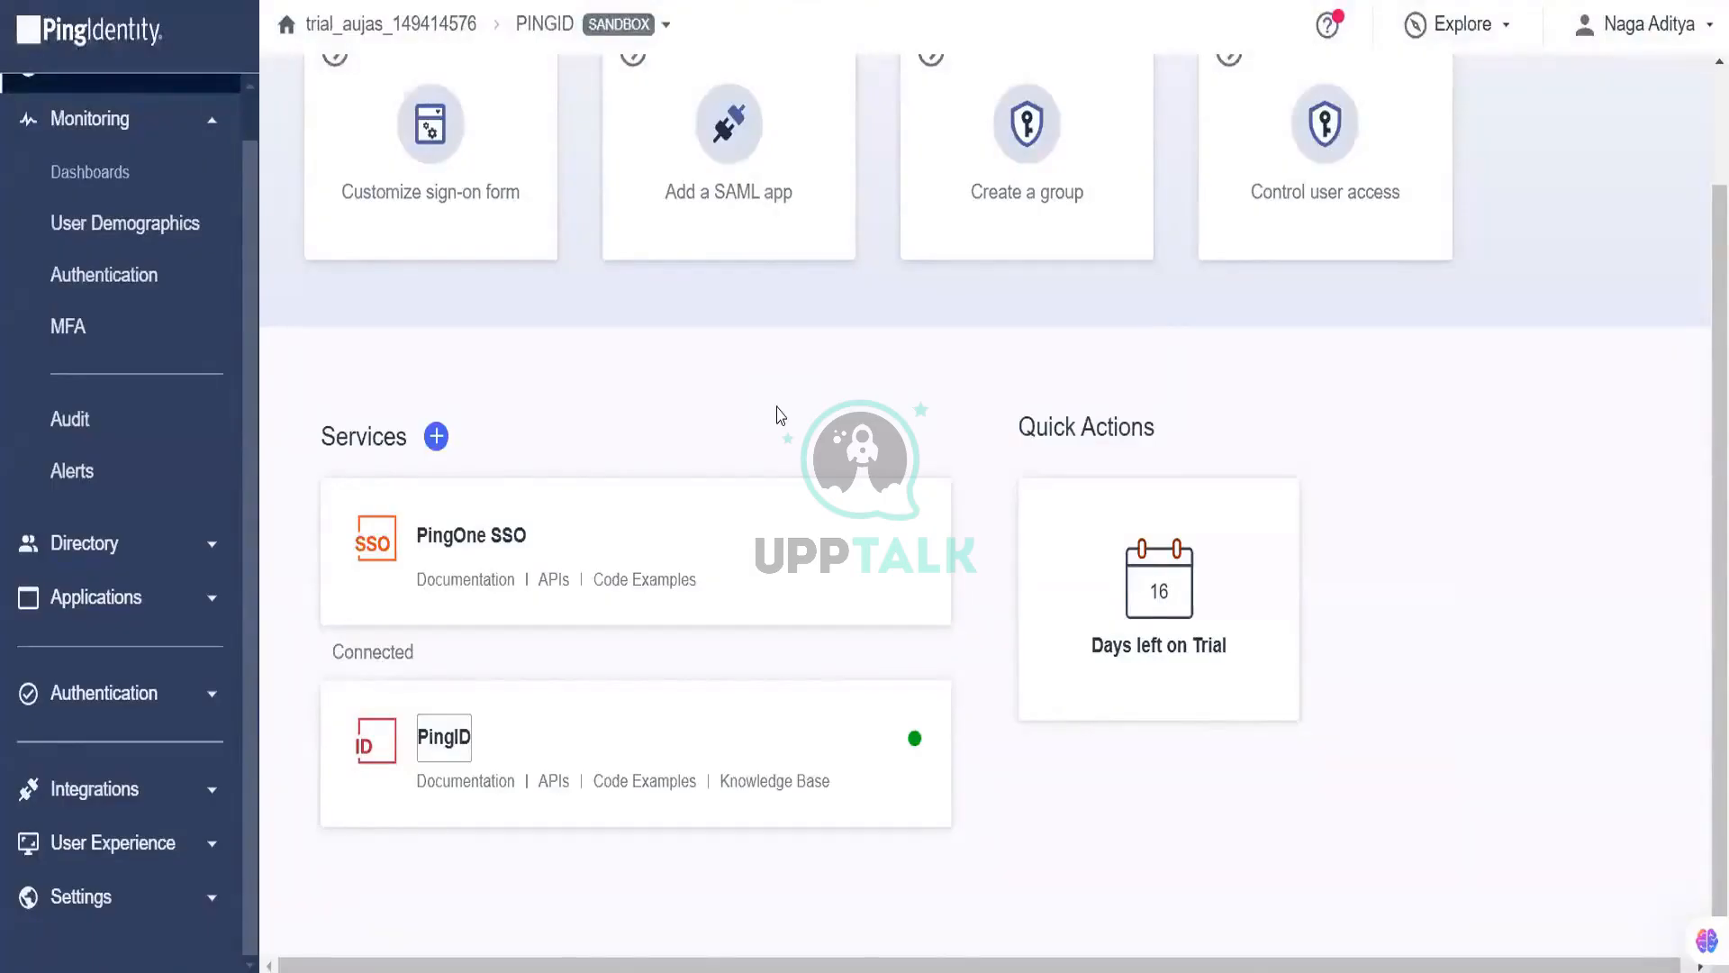
Step: Open the environment's Authentication > MFA Settings page
{"action": "left_click", "coordinate": [35, 698]}
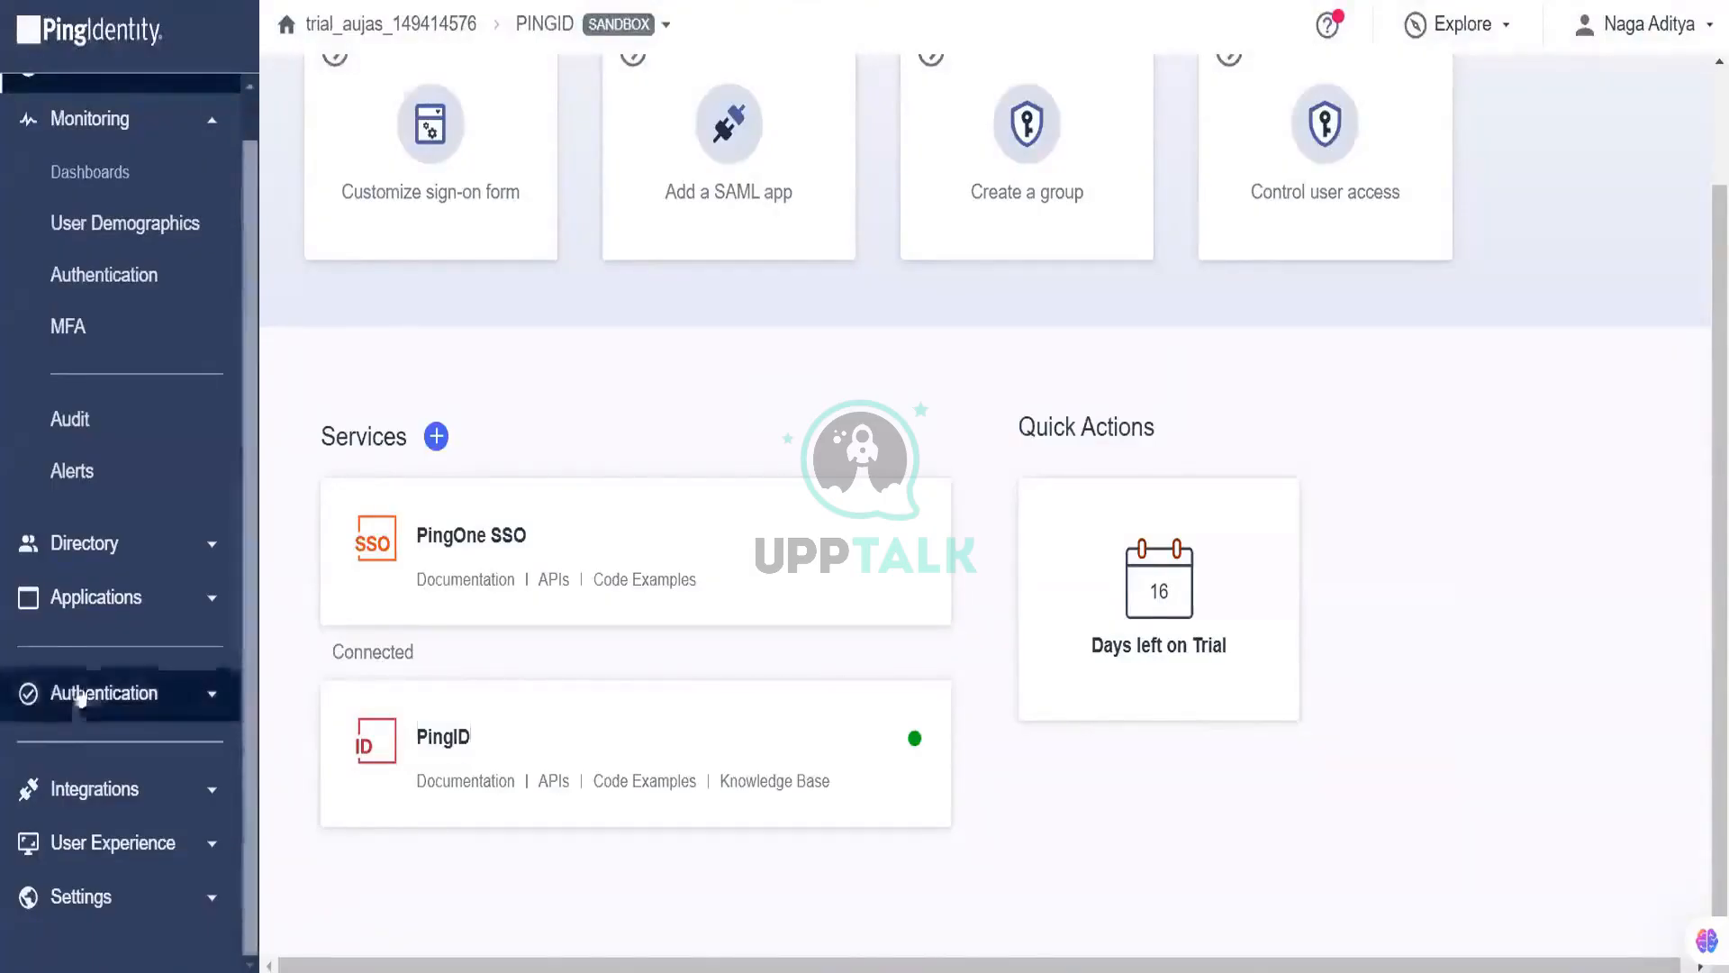
{"action": "left_click", "coordinate": [156, 672]}
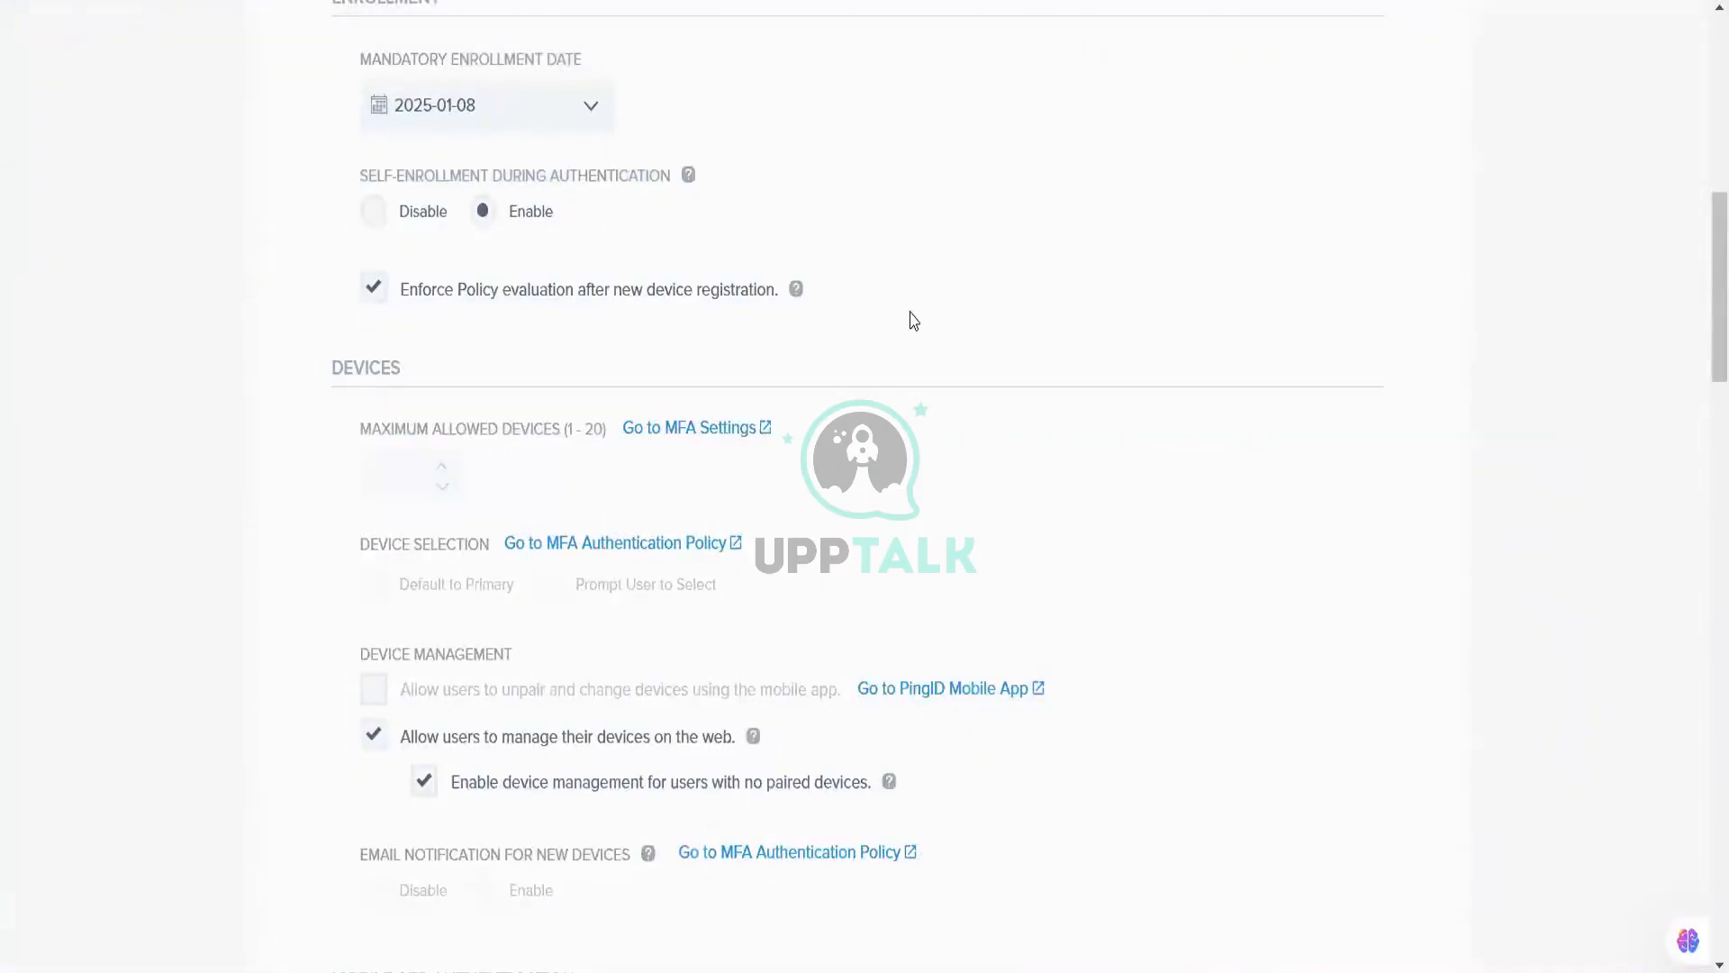
Step: Review PingID's mobile app settings: Default request duration, one-time passcode fallback disabled
{"action": "scroll", "coordinate": [914, 321], "scroll_direction": "down", "scroll_amount": 5}
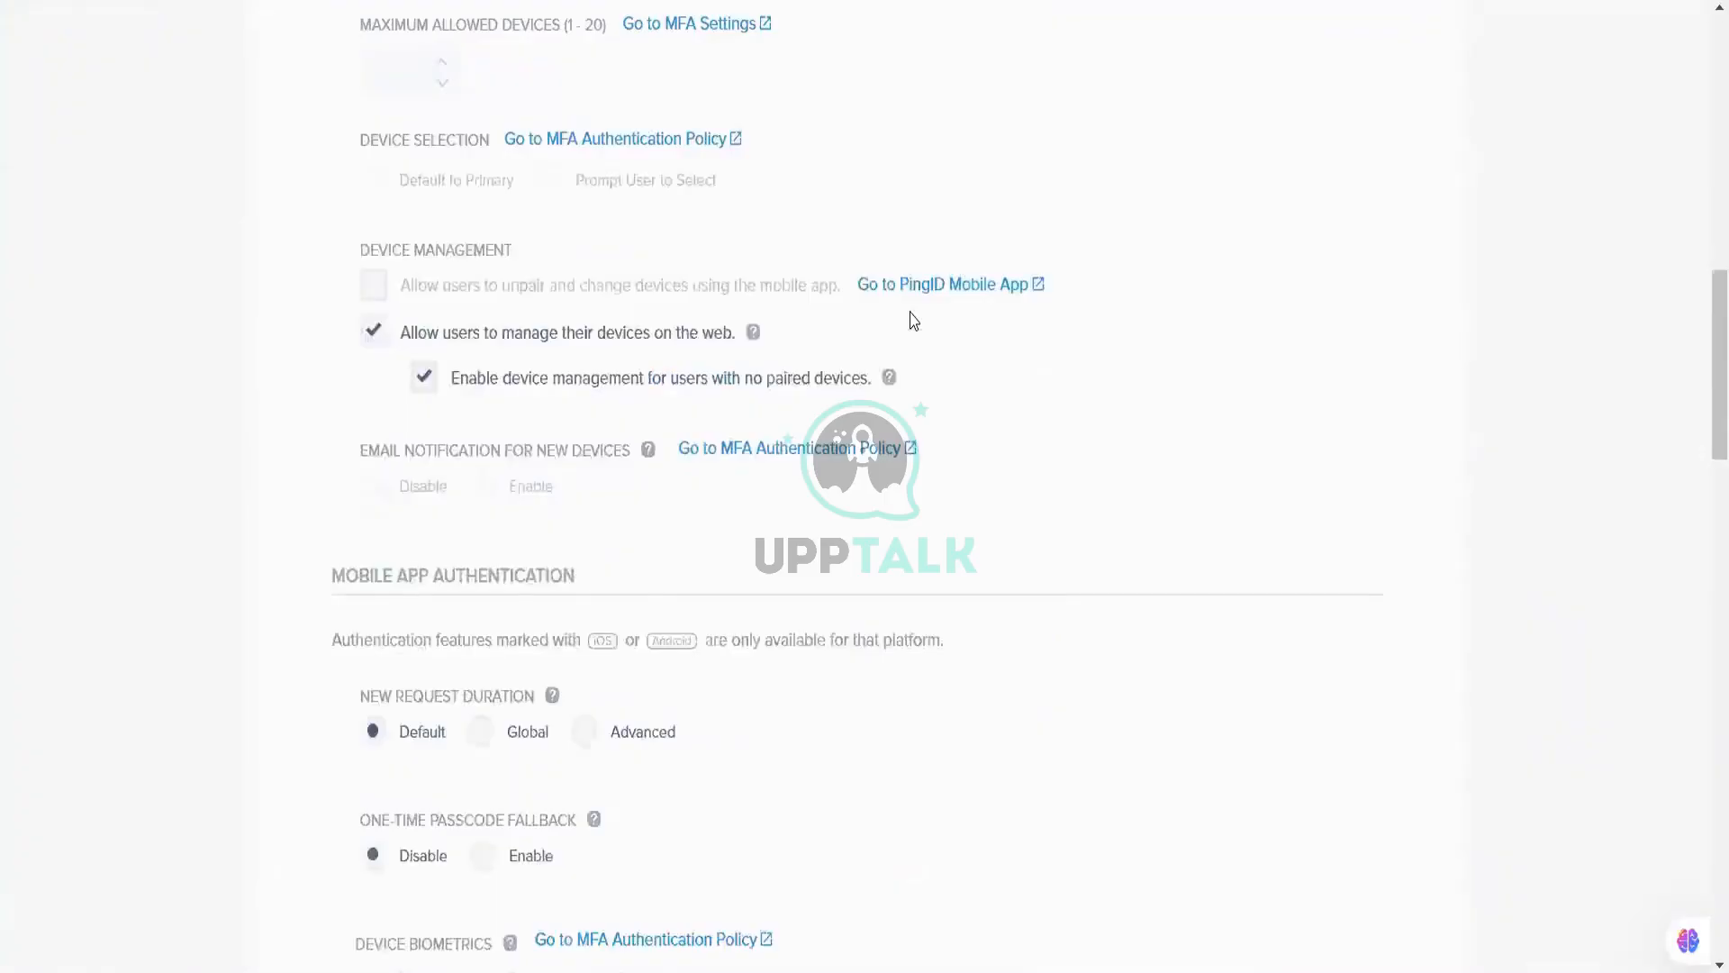
{"action": "scroll", "coordinate": [913, 320], "scroll_direction": "down", "scroll_amount": 2}
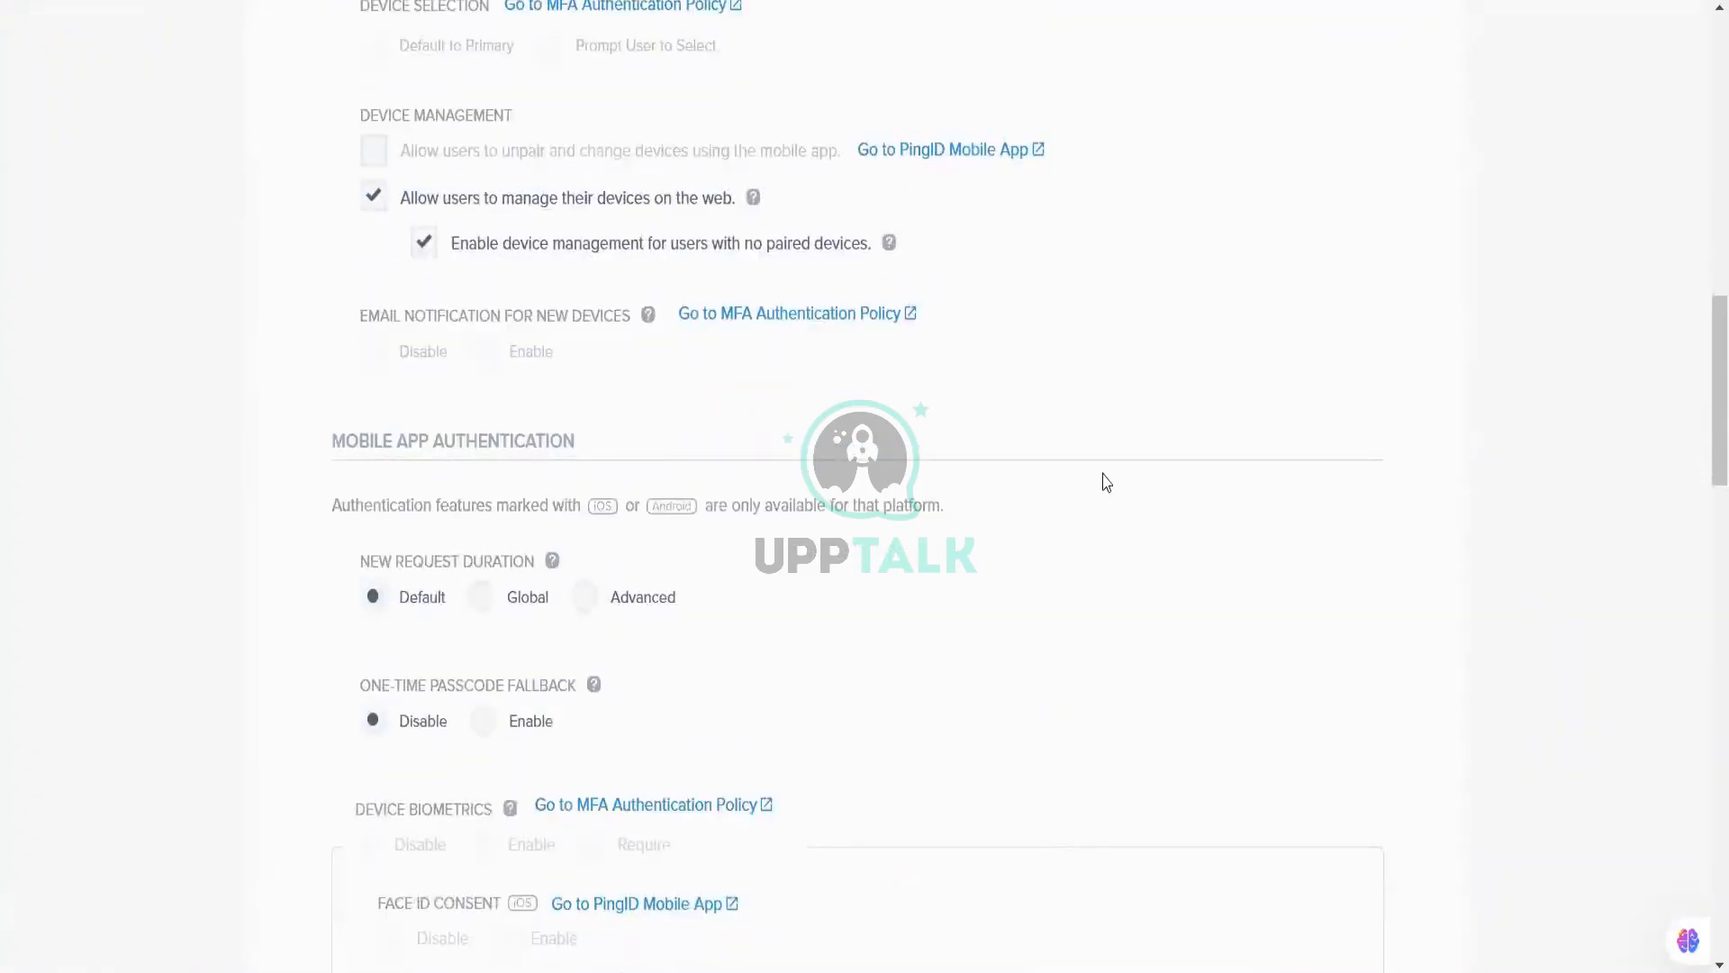
{"action": "scroll", "coordinate": [1107, 484], "scroll_direction": "down", "scroll_amount": 3}
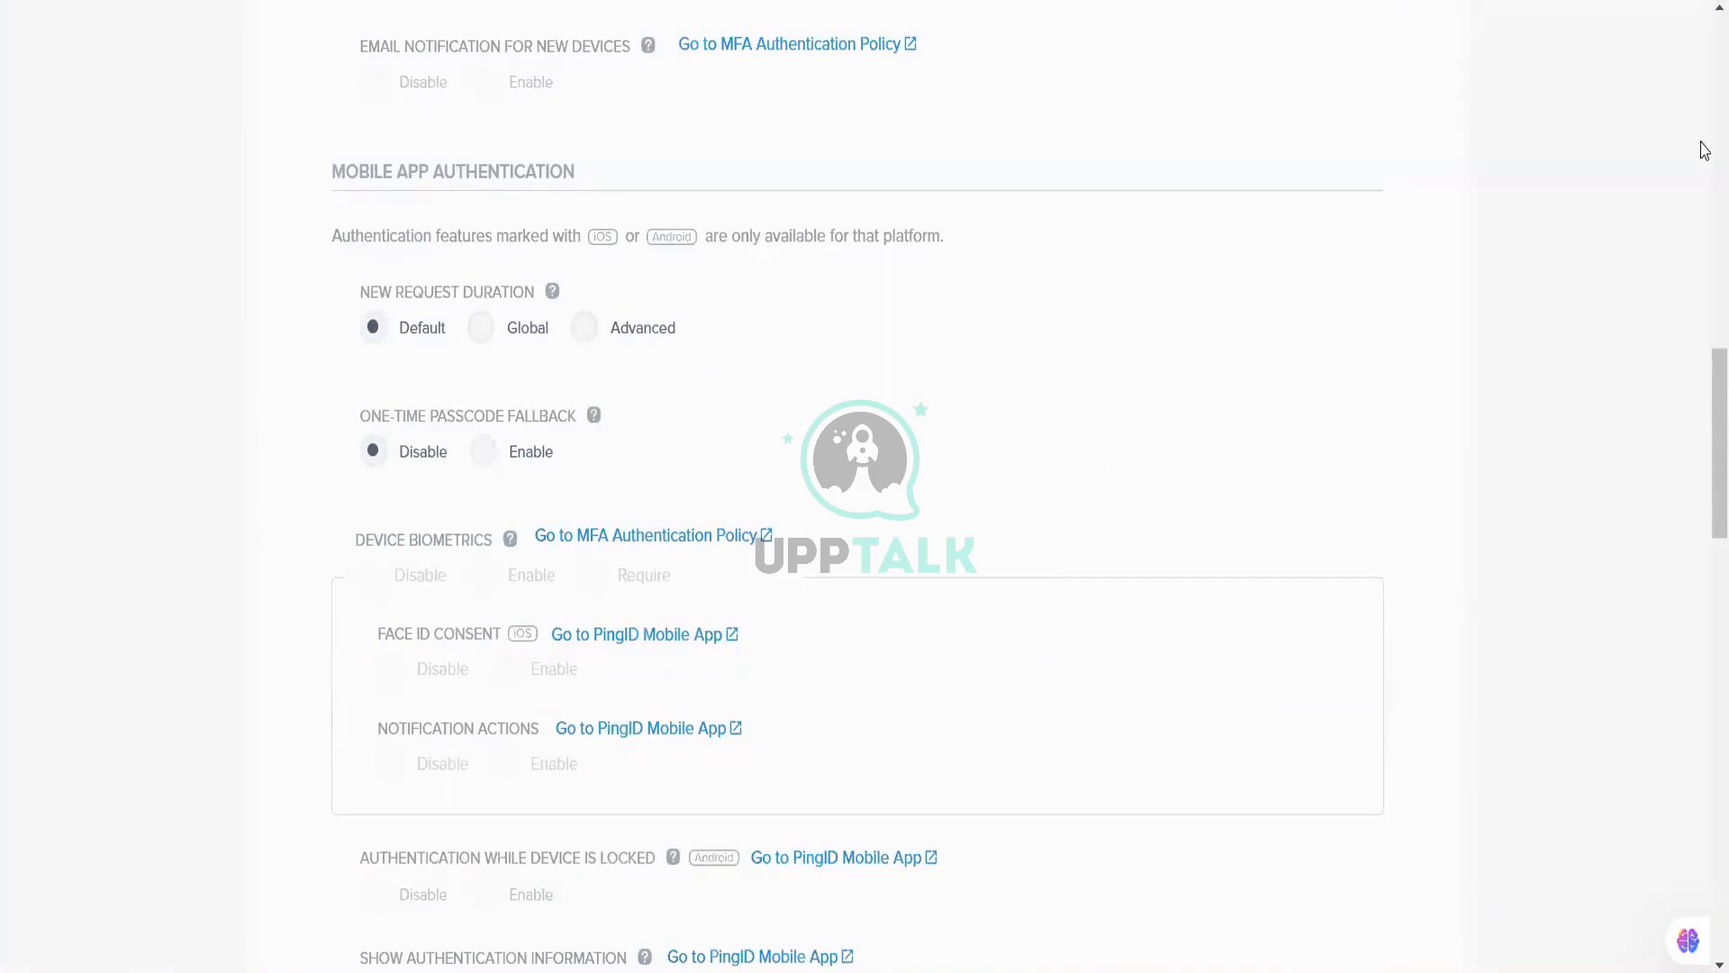
{"action": "scroll", "coordinate": [1010, 618], "scroll_direction": "down", "scroll_amount": 3}
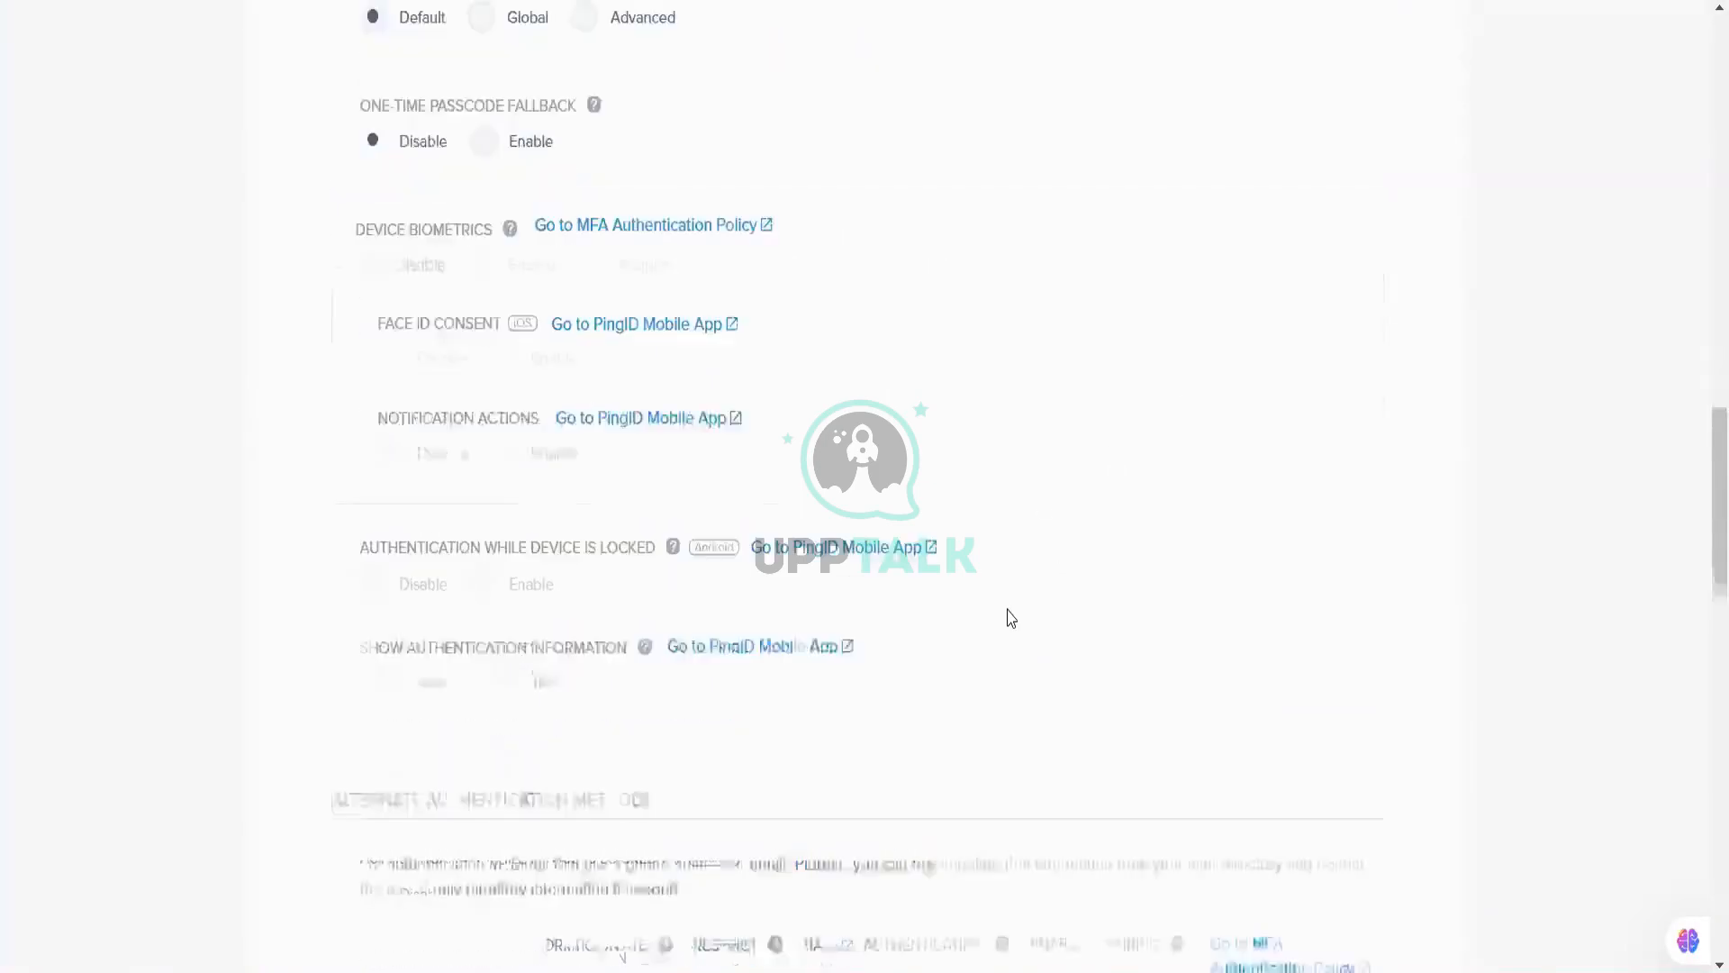
{"action": "scroll", "coordinate": [1011, 617], "scroll_direction": "down", "scroll_amount": 3}
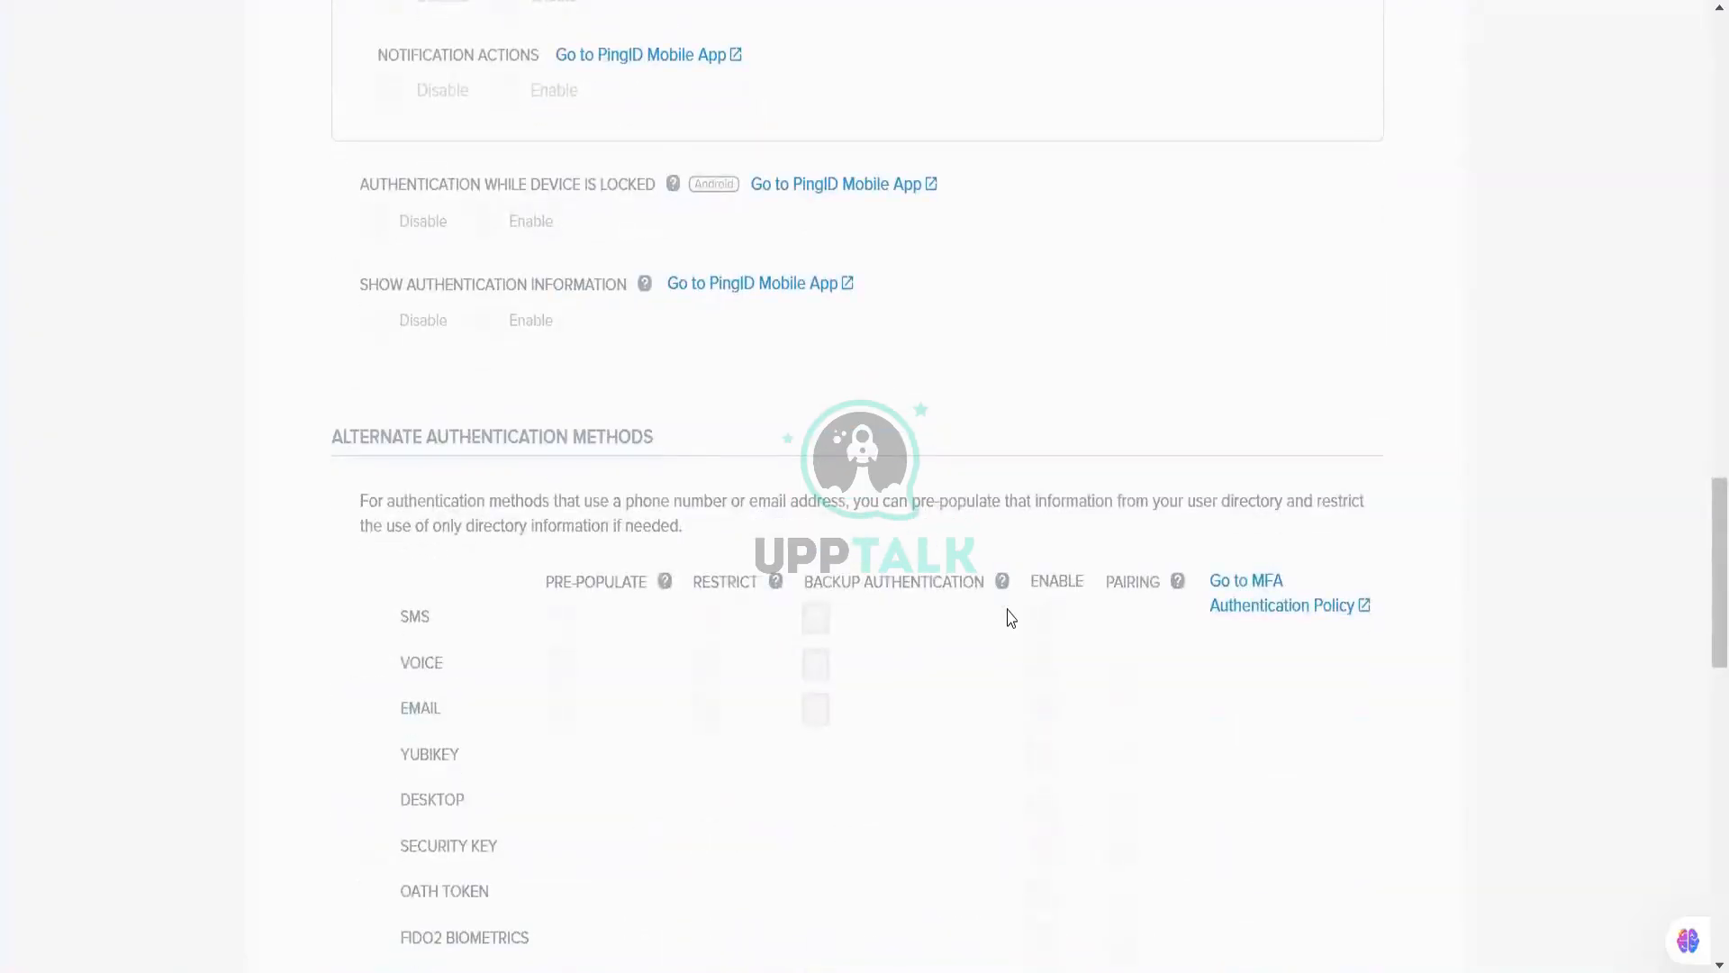
{"action": "scroll", "coordinate": [1010, 618], "scroll_direction": "down", "scroll_amount": 4}
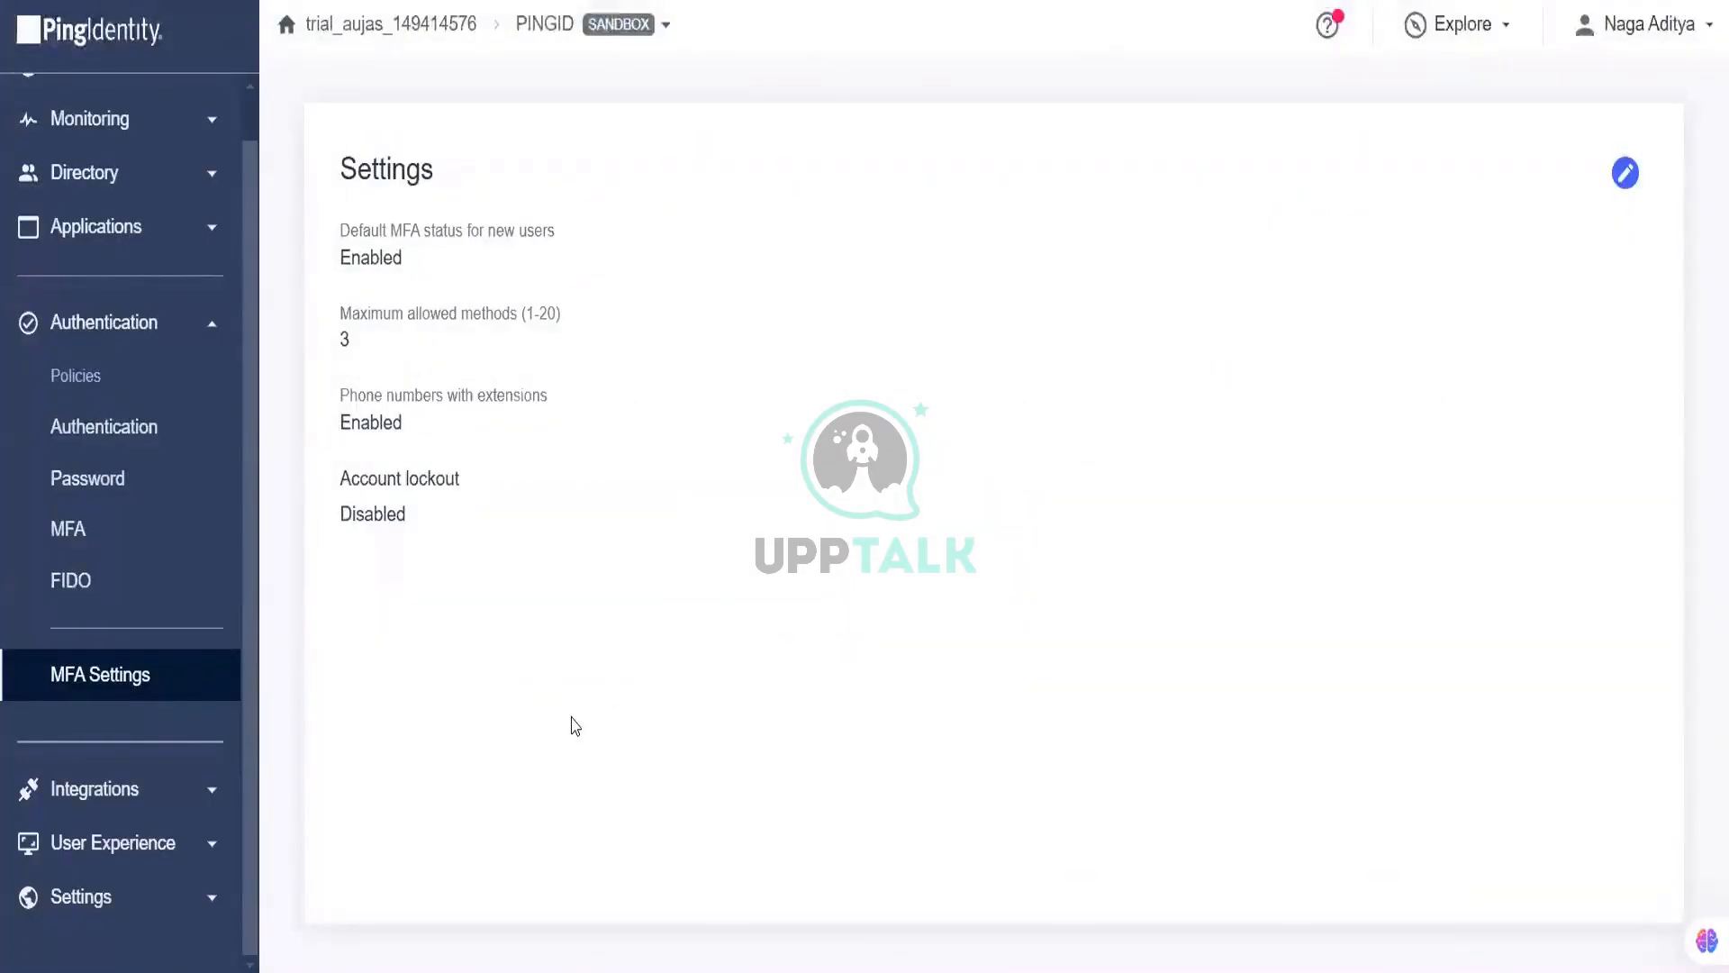
Step: Open the MFA Policies page showing the Default MFA Policy
{"action": "left_click", "coordinate": [135, 544]}
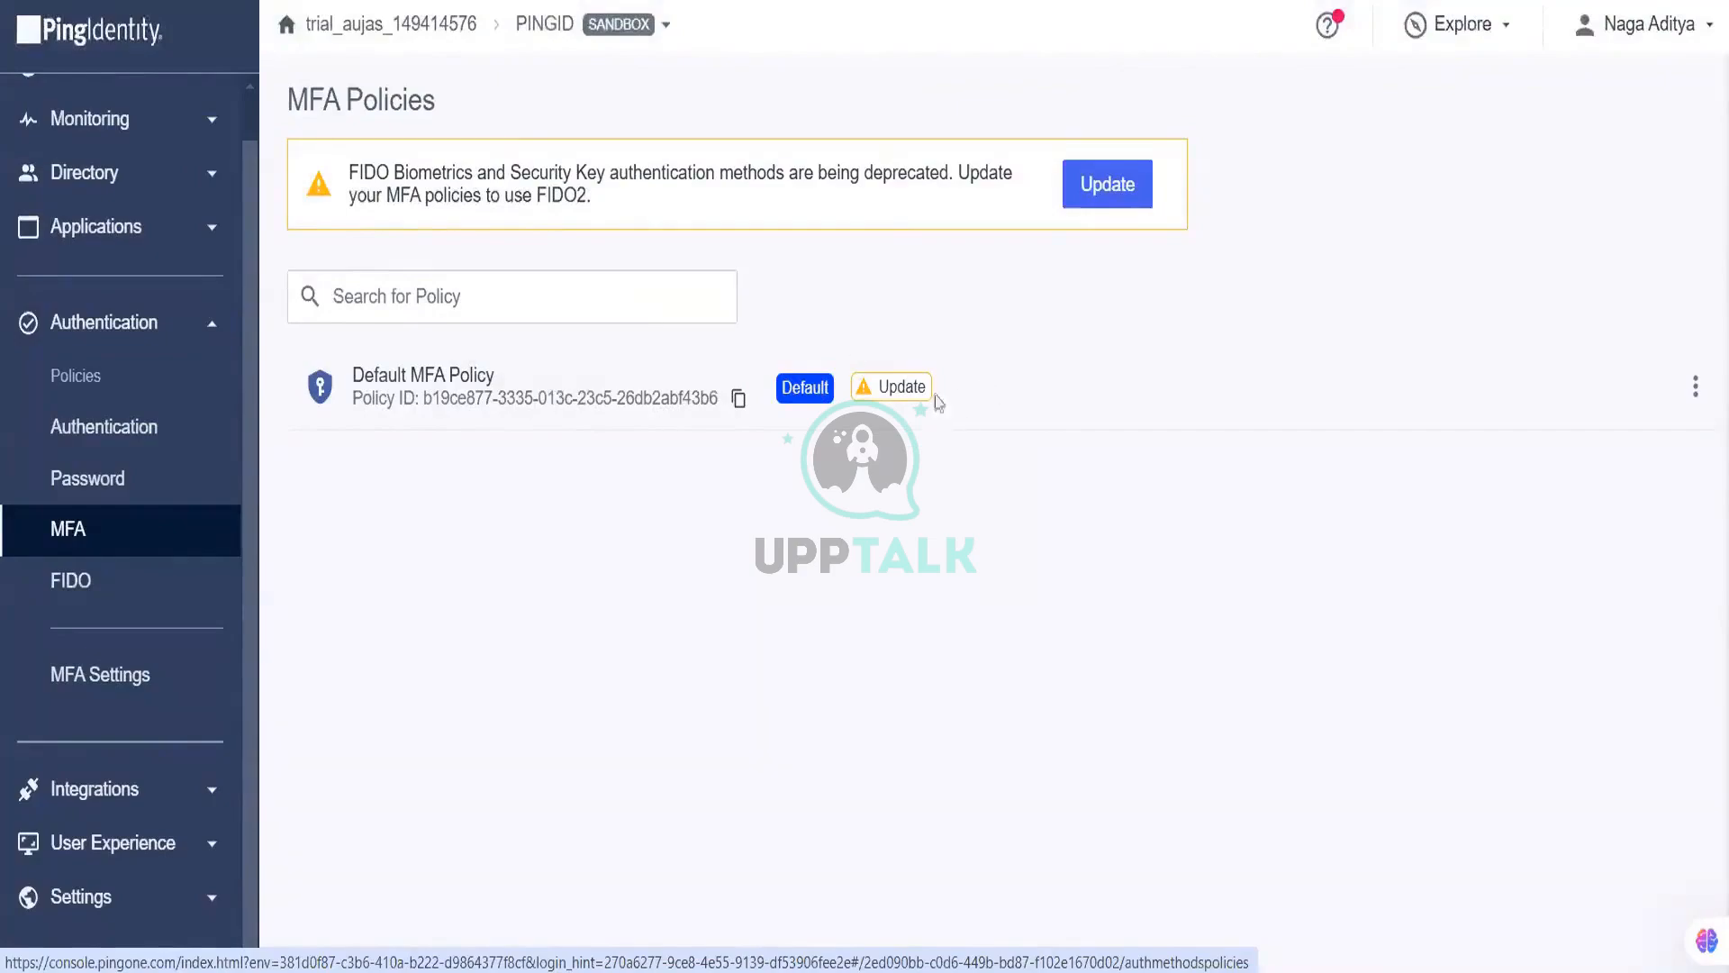
Step: Open the Default MFA Policy and put it into edit mode
{"action": "left_click", "coordinate": [520, 414]}
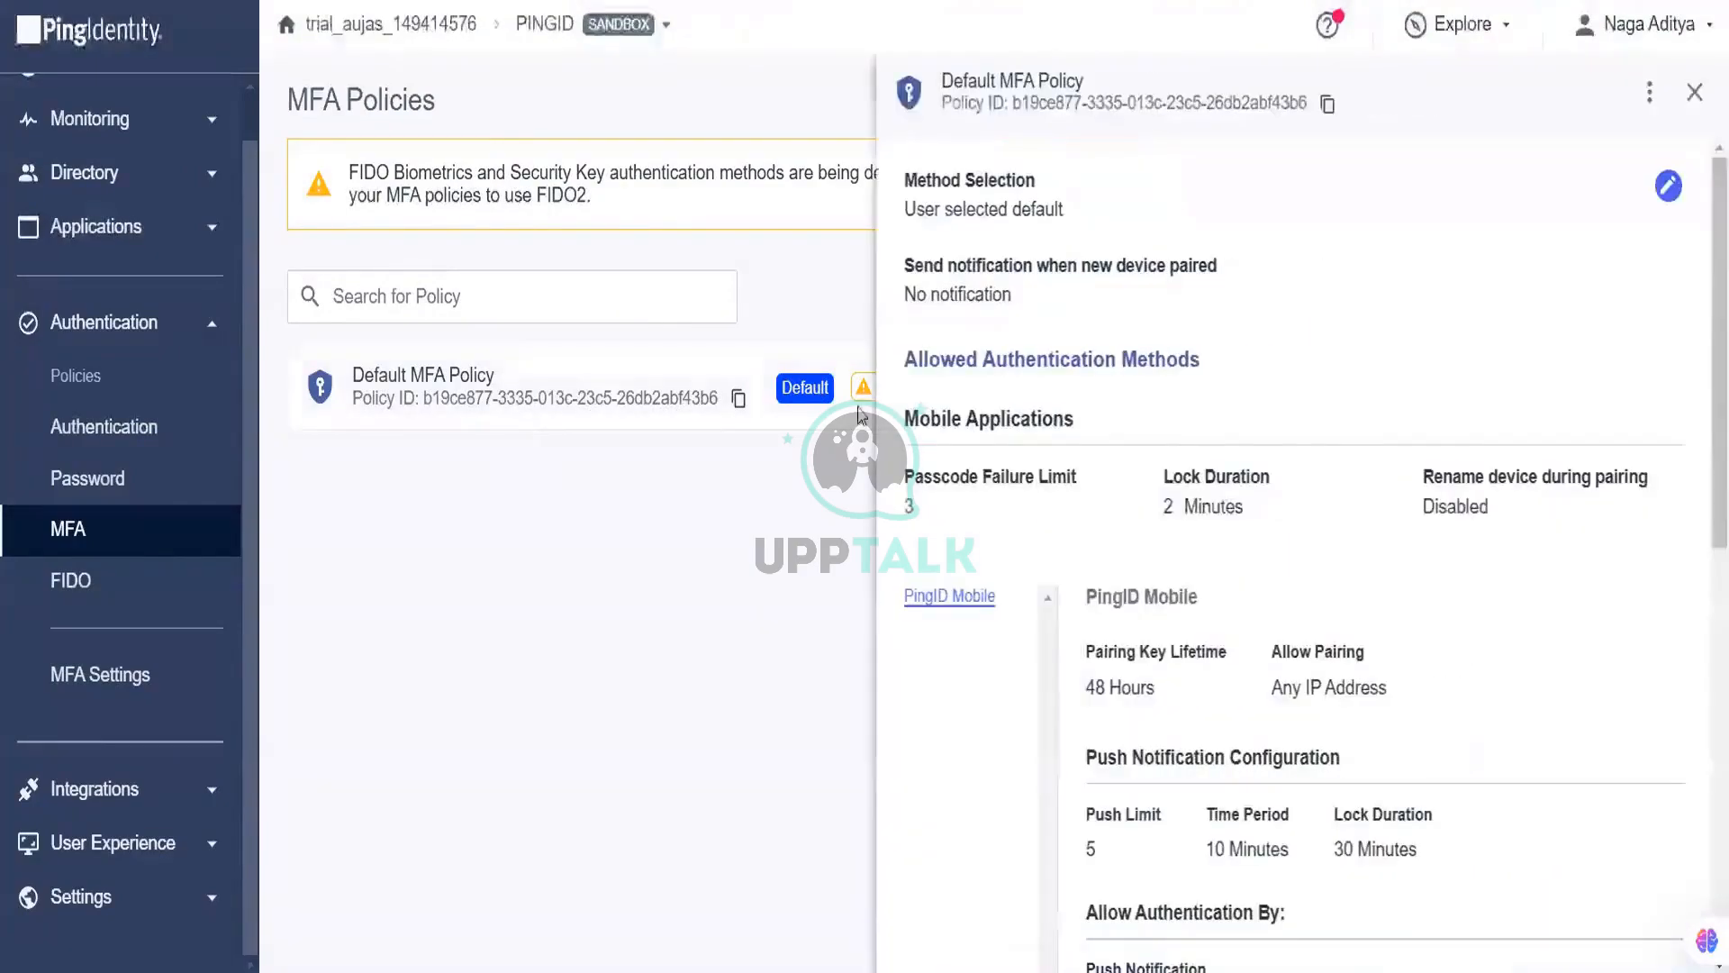
{"action": "scroll", "coordinate": [1383, 611], "scroll_direction": "down", "scroll_amount": 5}
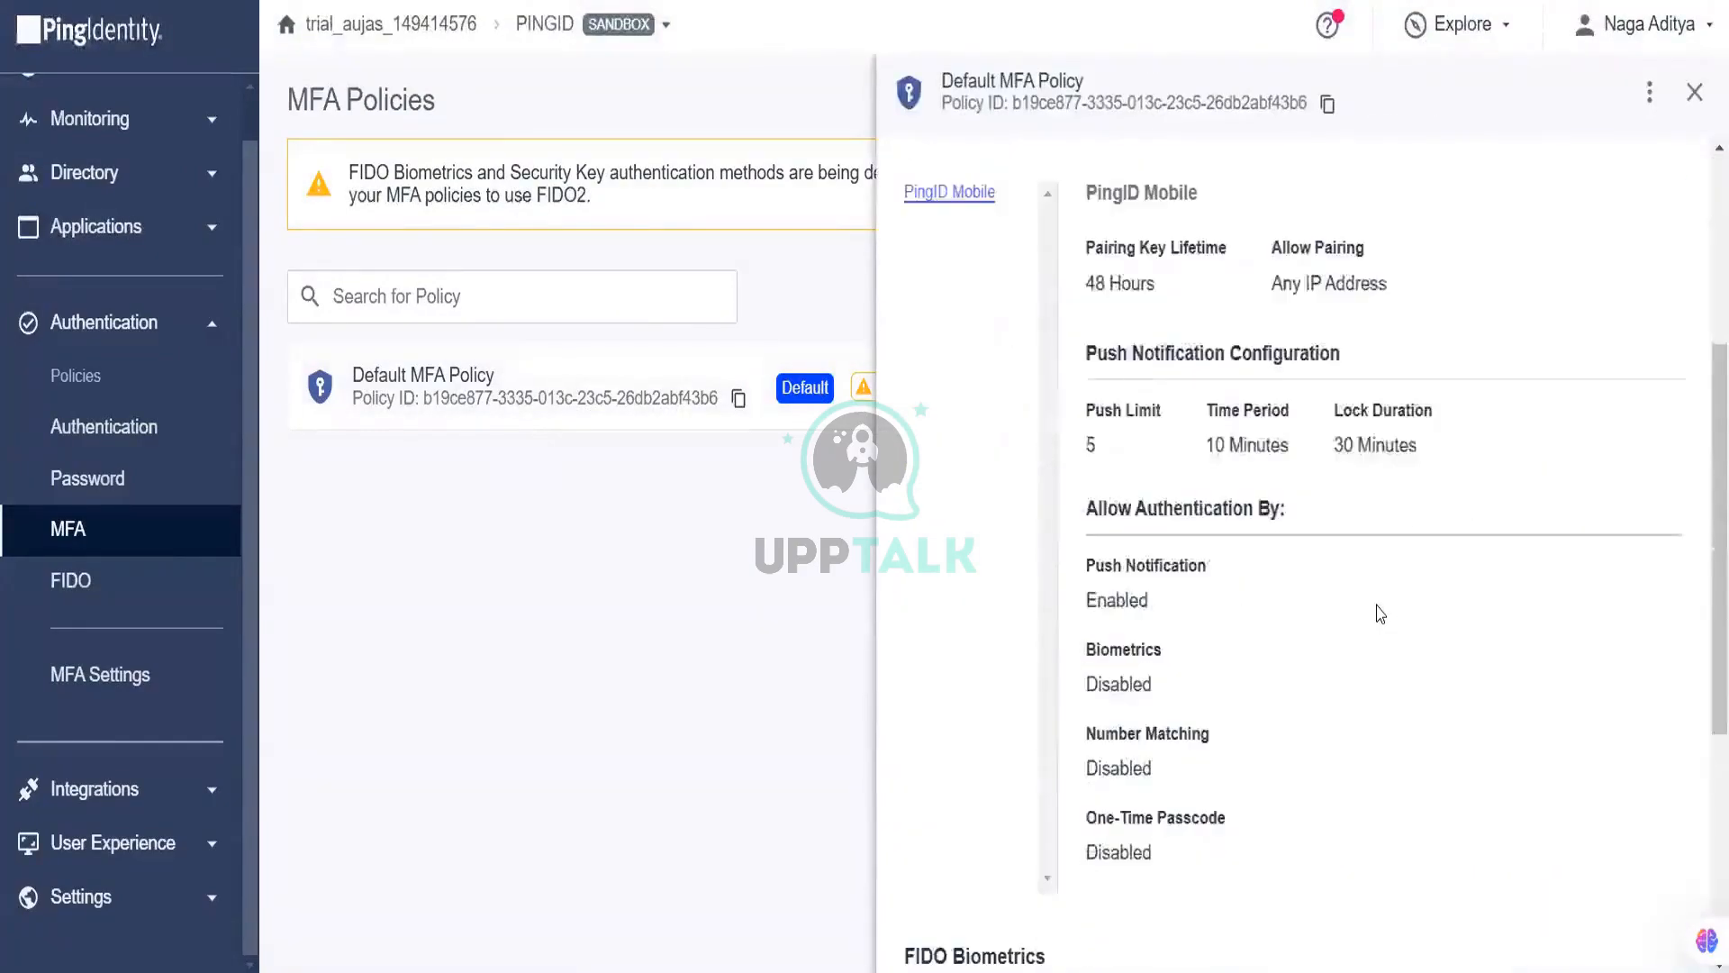
{"action": "scroll", "coordinate": [1381, 612], "scroll_direction": "down", "scroll_amount": 1}
{"action": "scroll", "coordinate": [1380, 610], "scroll_direction": "up", "scroll_amount": 5}
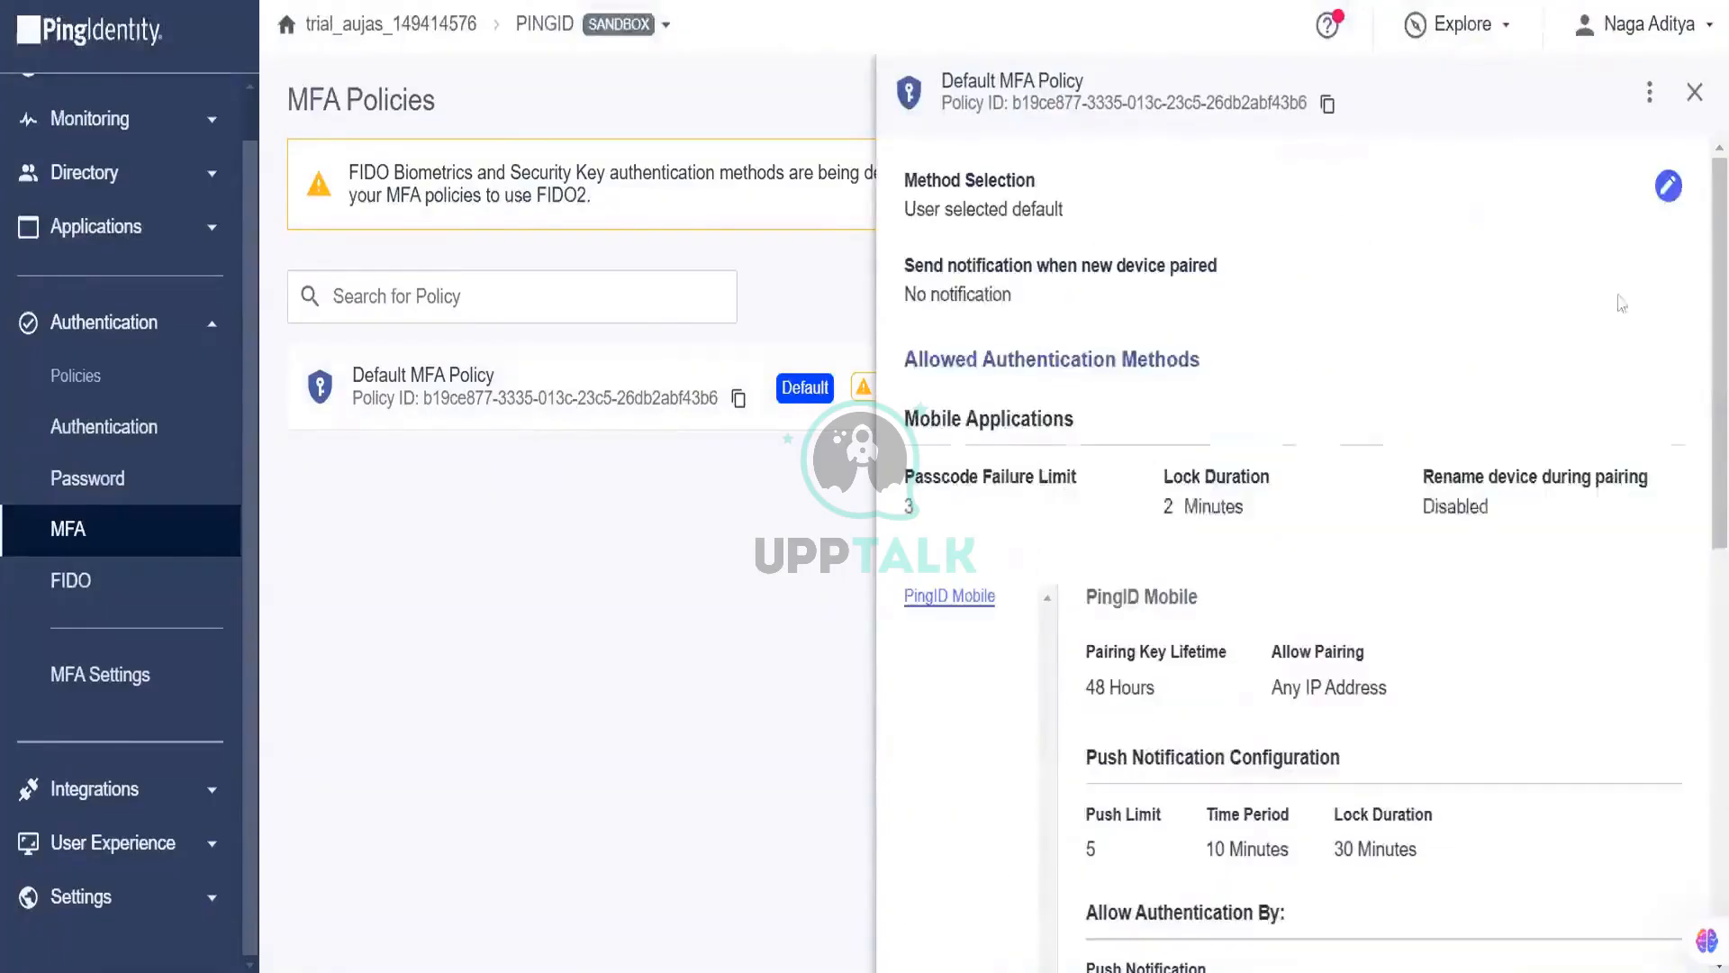
{"action": "double_click", "coordinate": [1658, 198]}
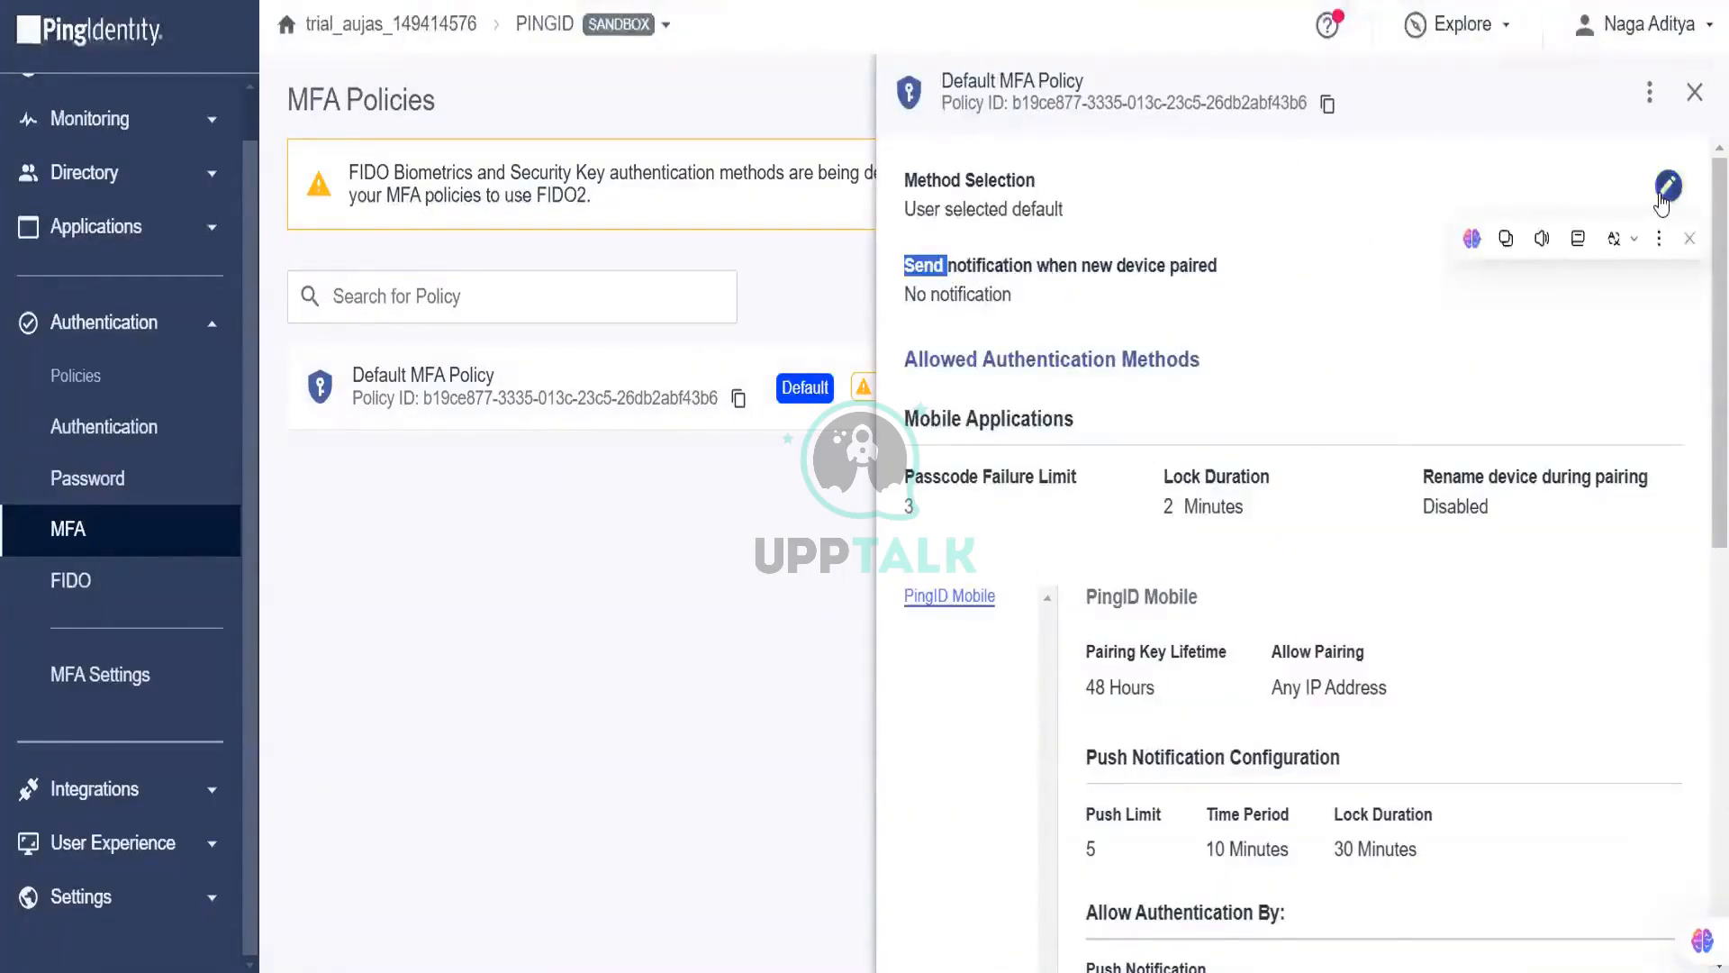
{"action": "left_click", "coordinate": [1666, 187]}
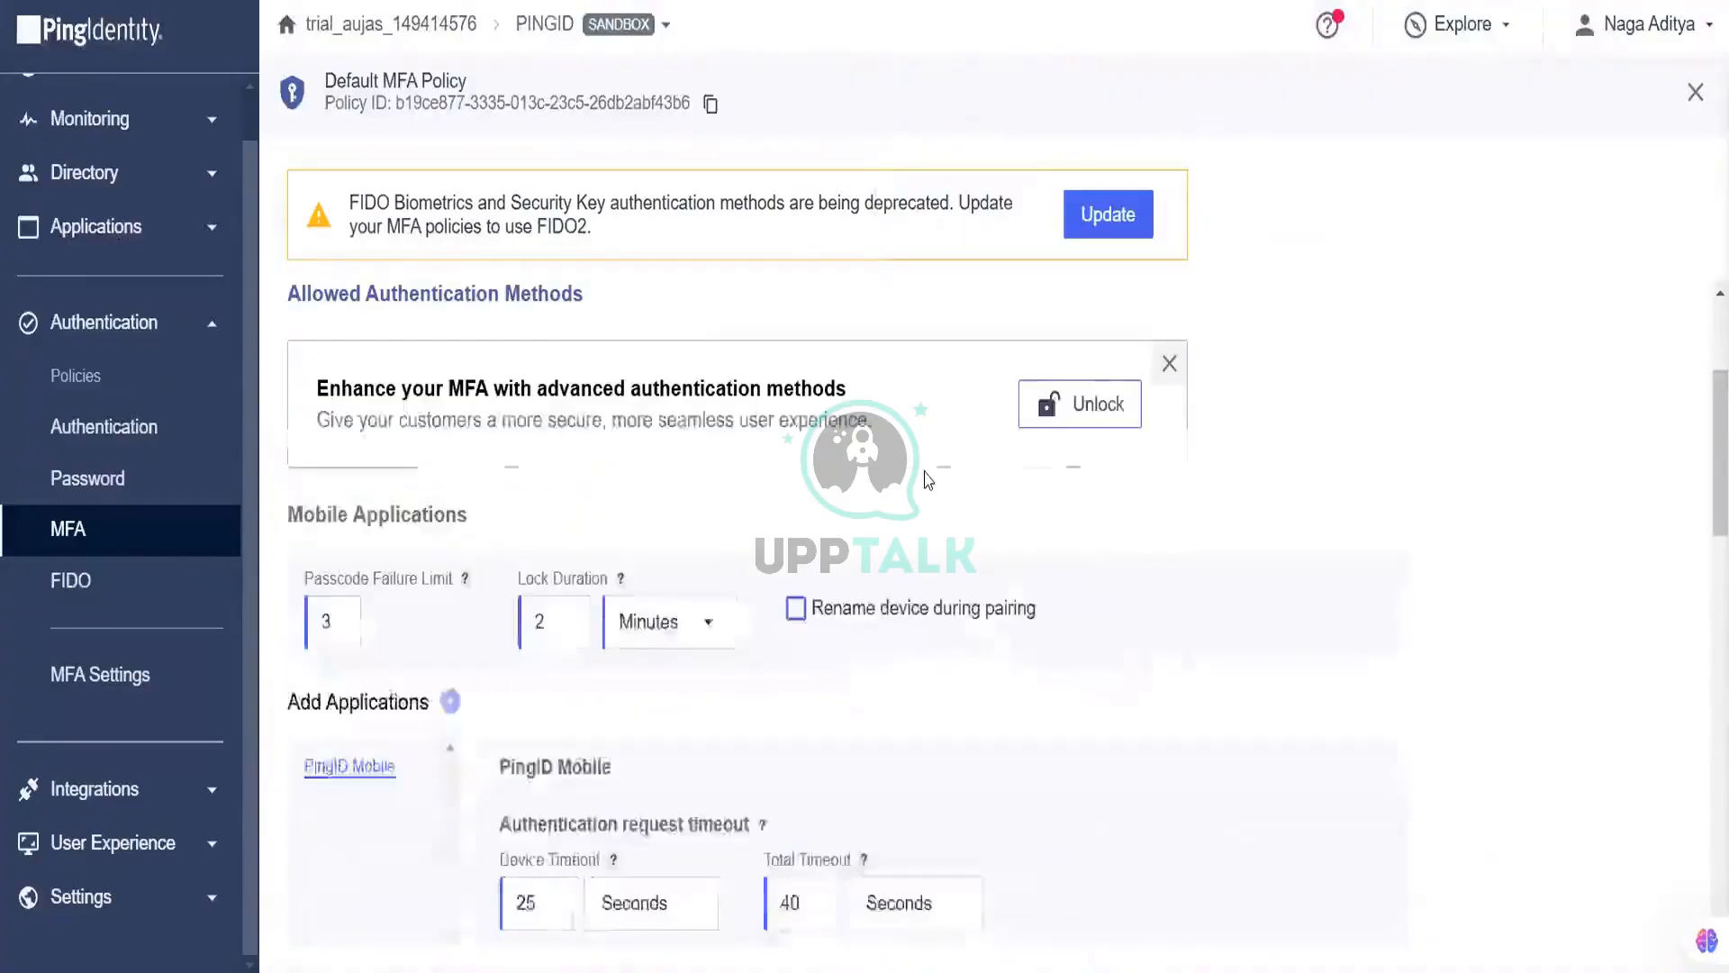
{"action": "scroll", "coordinate": [927, 480], "scroll_direction": "down", "scroll_amount": 6}
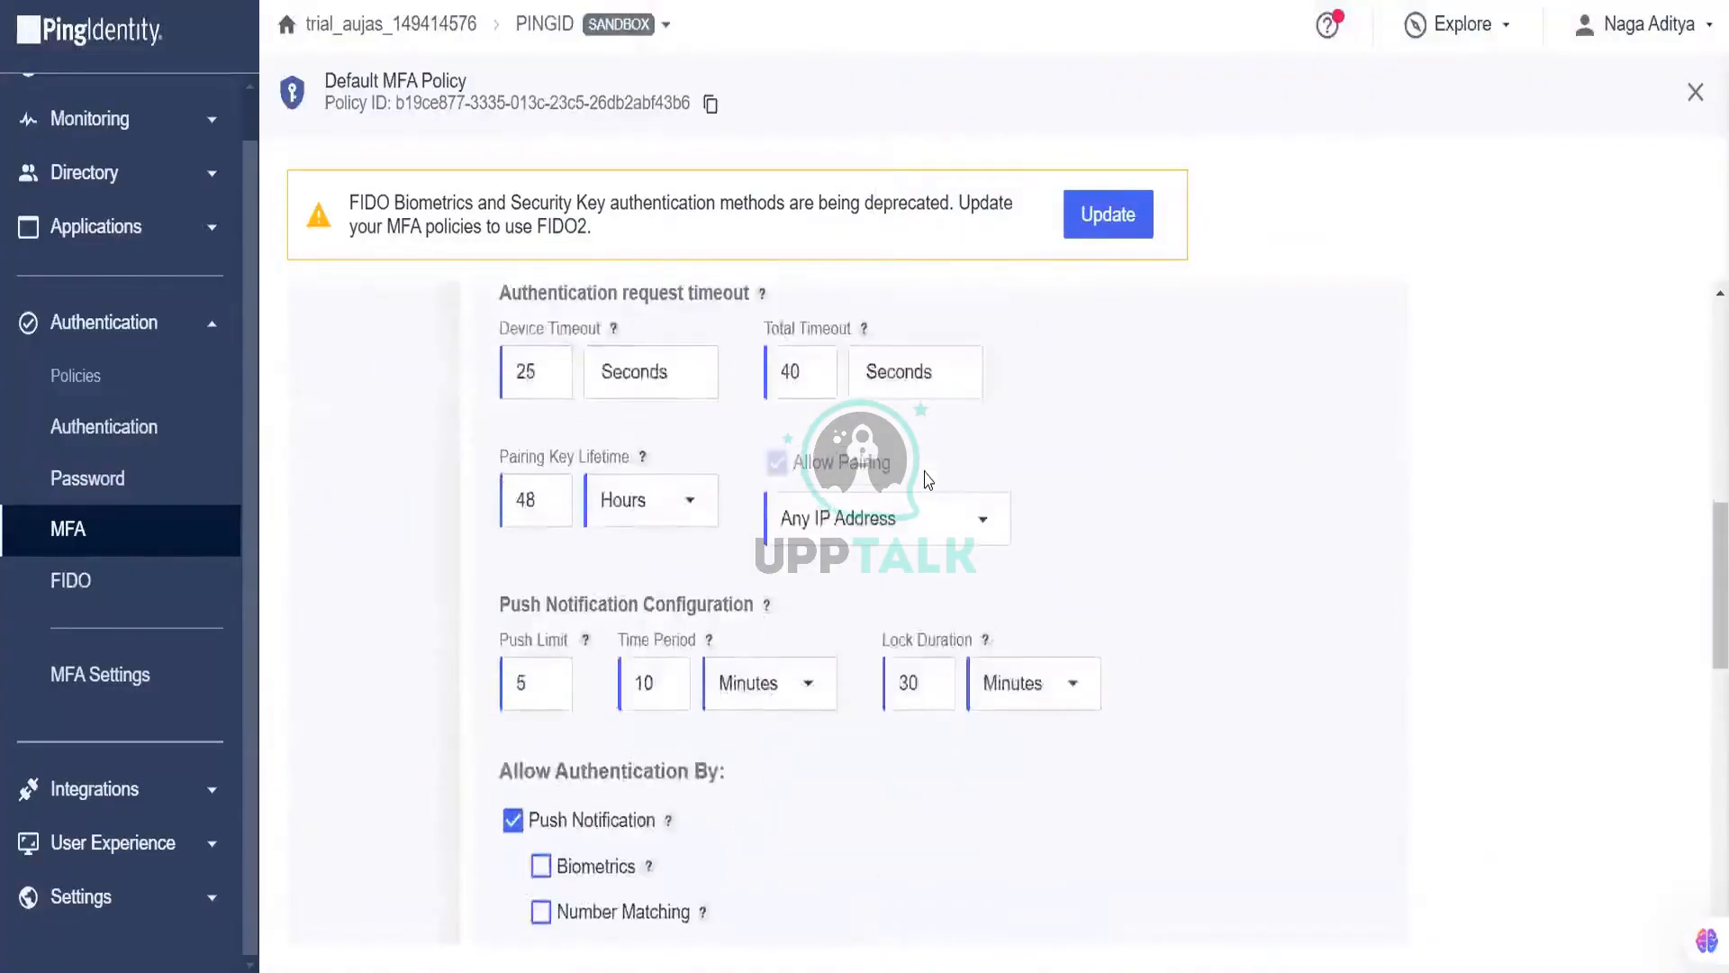
{"action": "scroll", "coordinate": [927, 481], "scroll_direction": "up", "scroll_amount": 7}
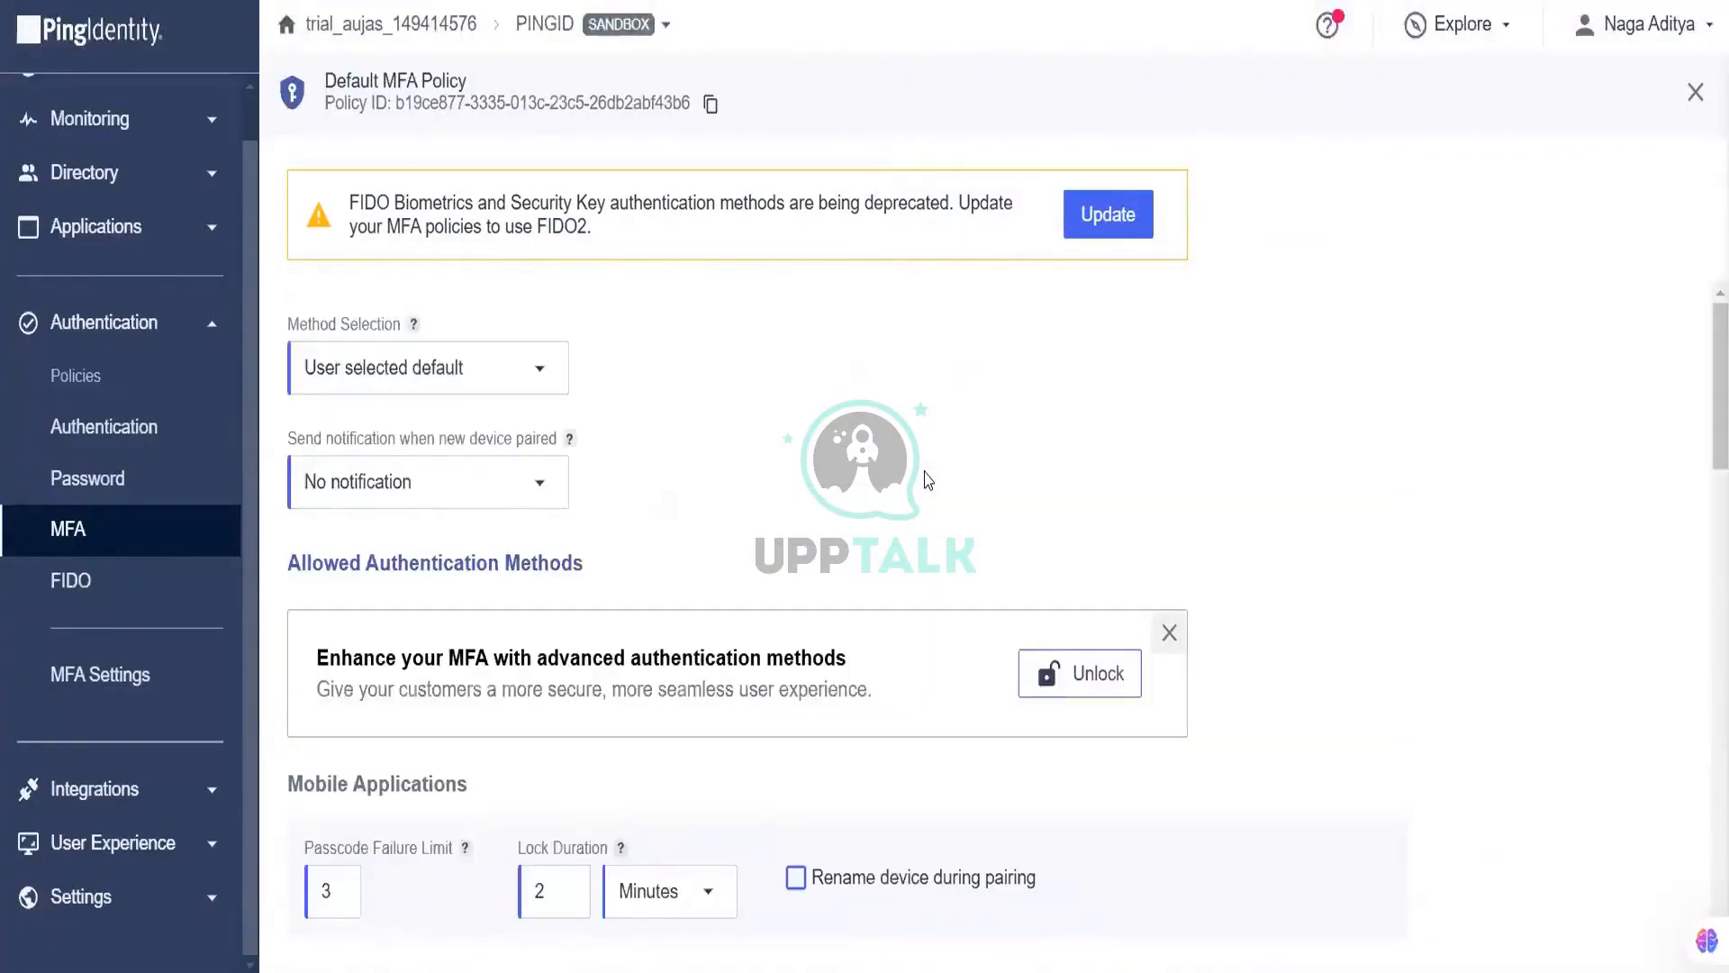
Step: Keep Method Selection as User selected default and review the allowed methods
{"action": "left_click", "coordinate": [492, 377]}
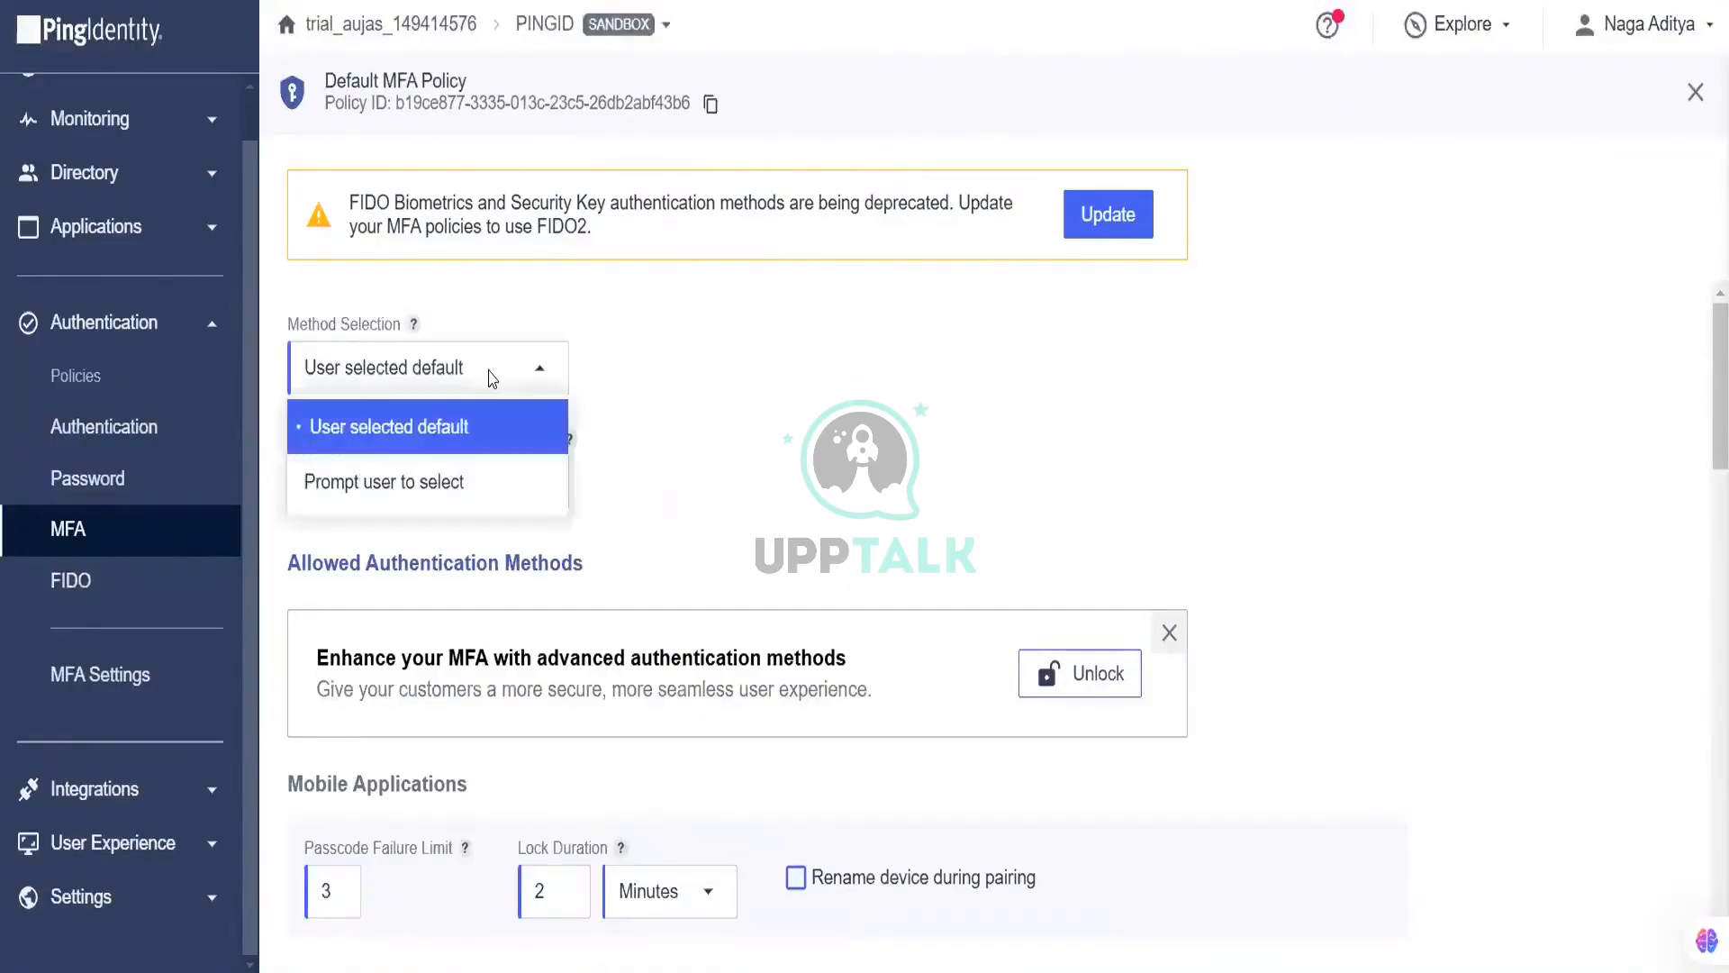
{"action": "left_click", "coordinate": [628, 317]}
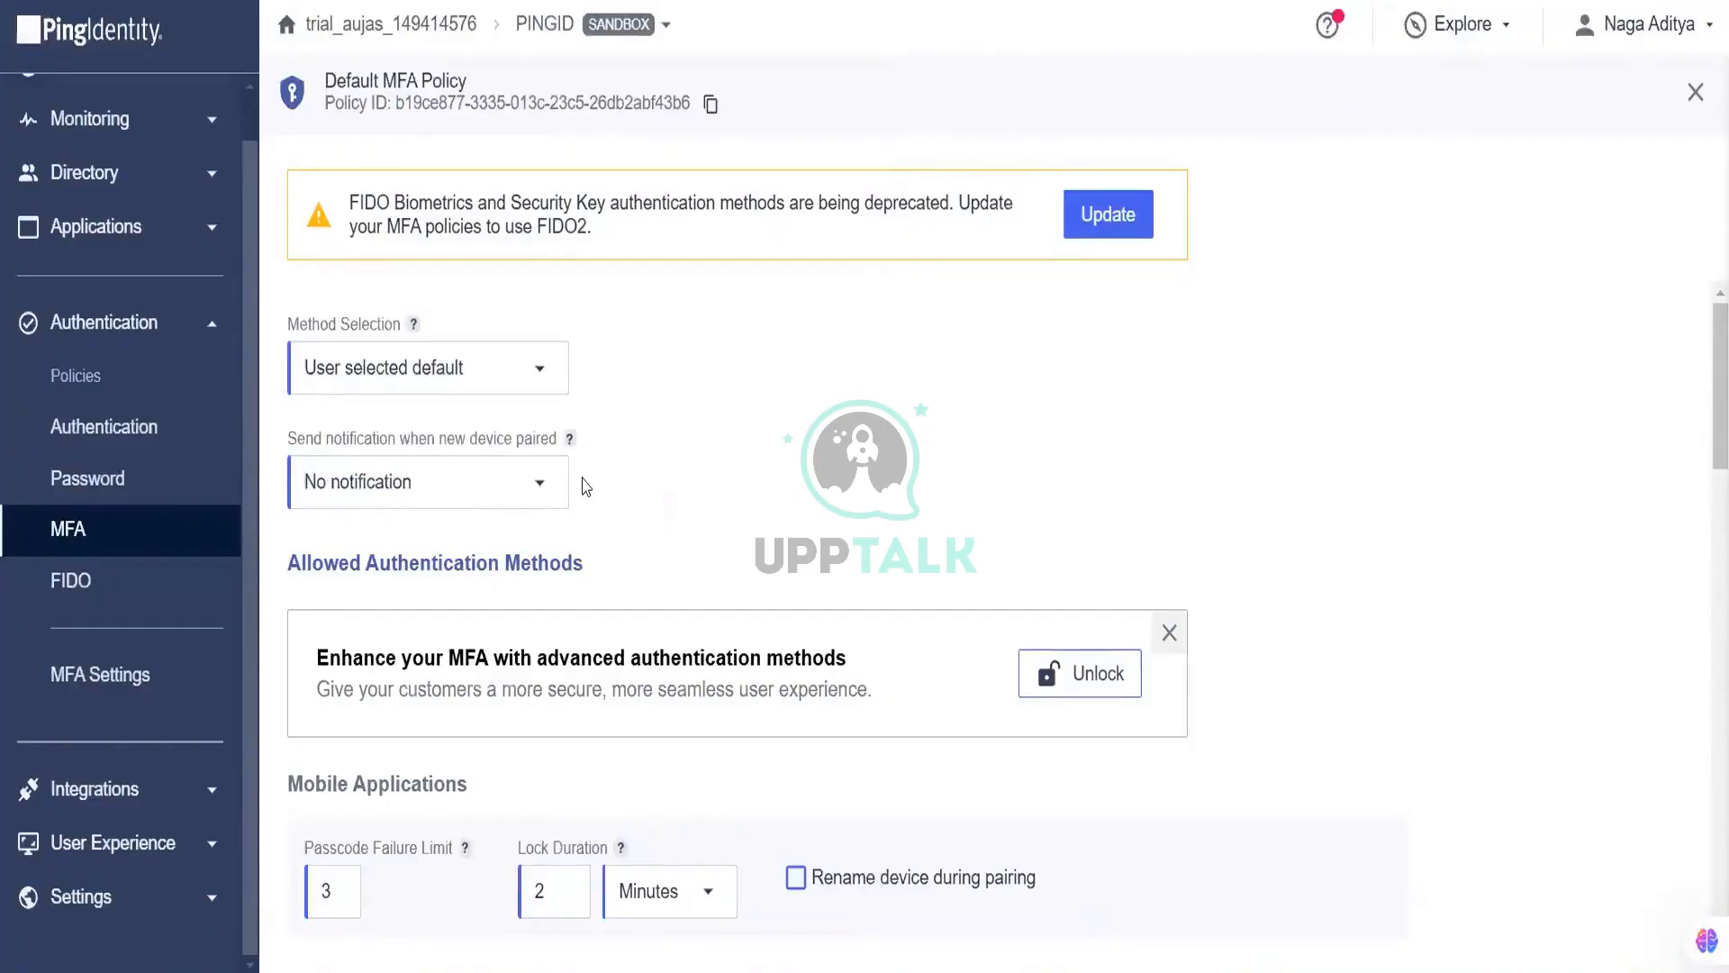
{"action": "scroll", "coordinate": [584, 486], "scroll_direction": "down", "scroll_amount": 6}
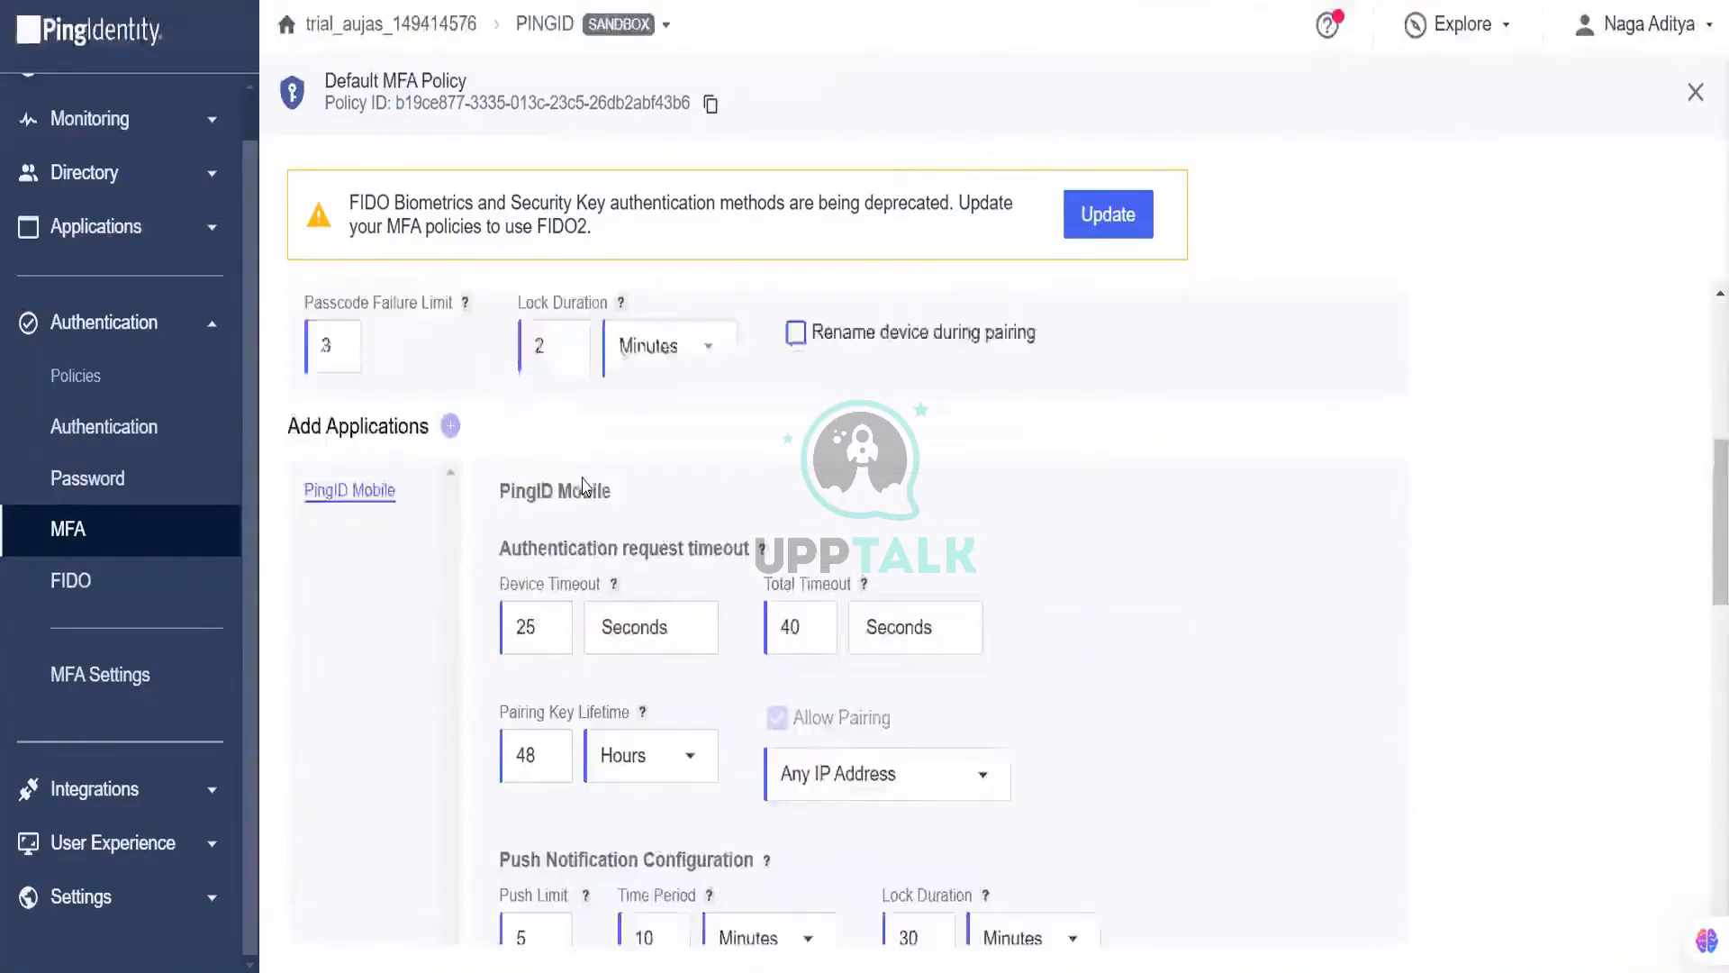
{"action": "scroll", "coordinate": [584, 486], "scroll_direction": "up", "scroll_amount": 2}
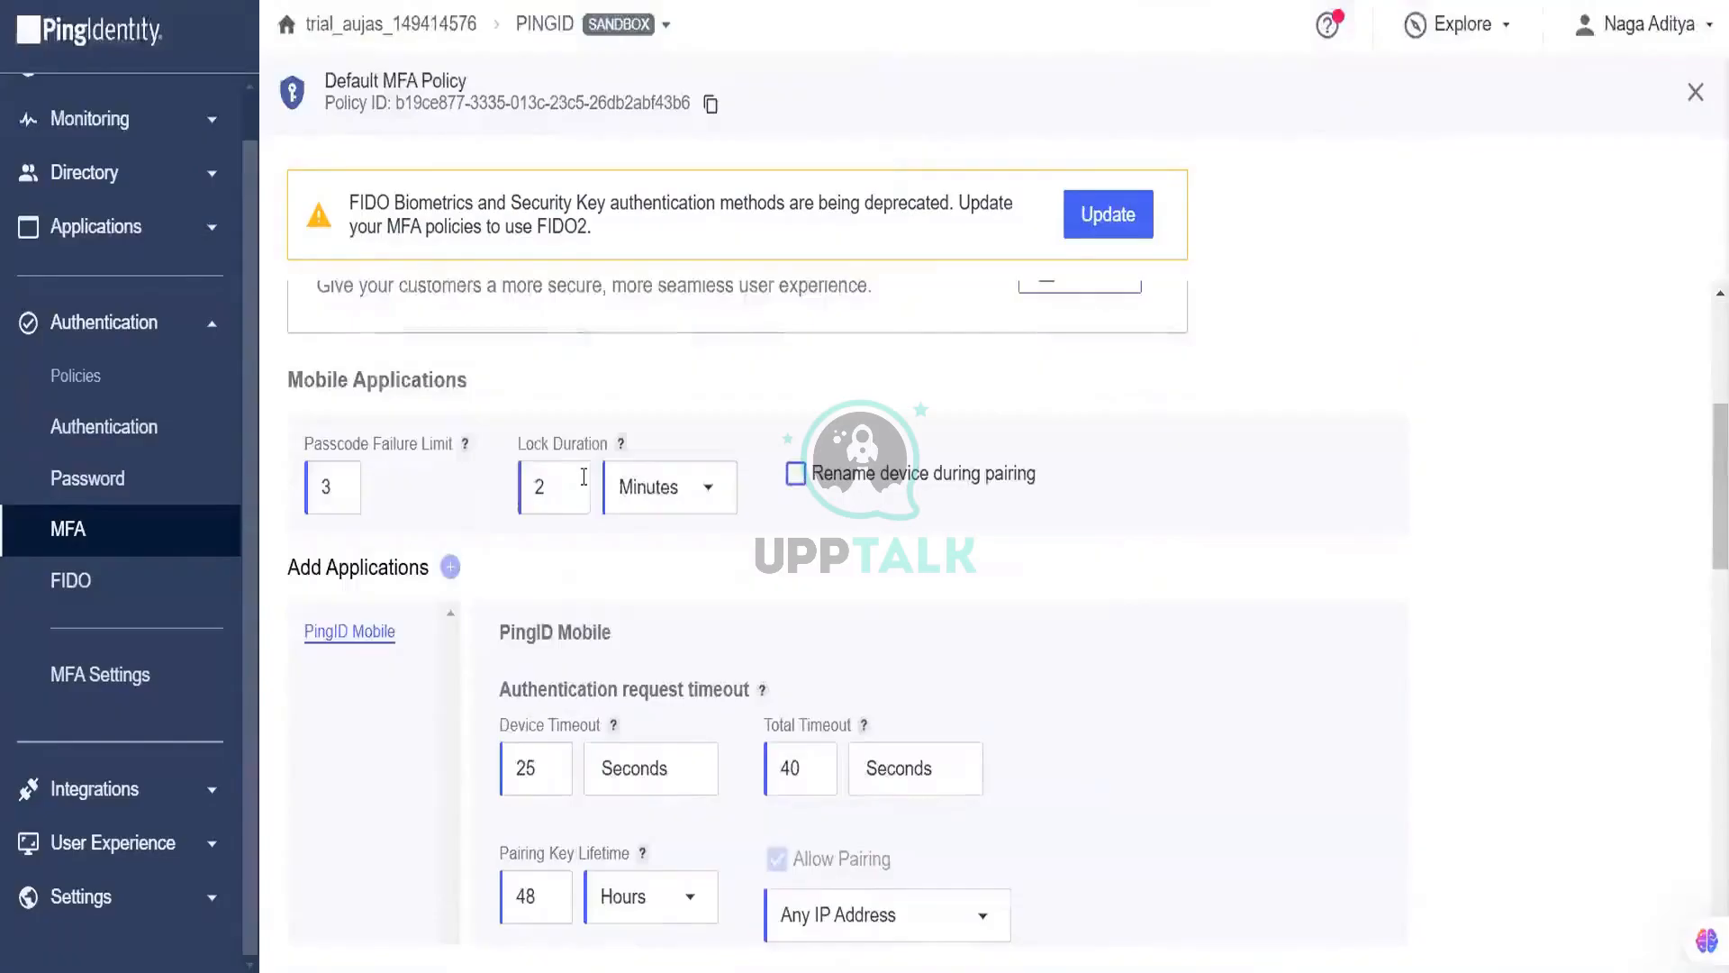
{"action": "scroll", "coordinate": [584, 482], "scroll_direction": "down", "scroll_amount": 9}
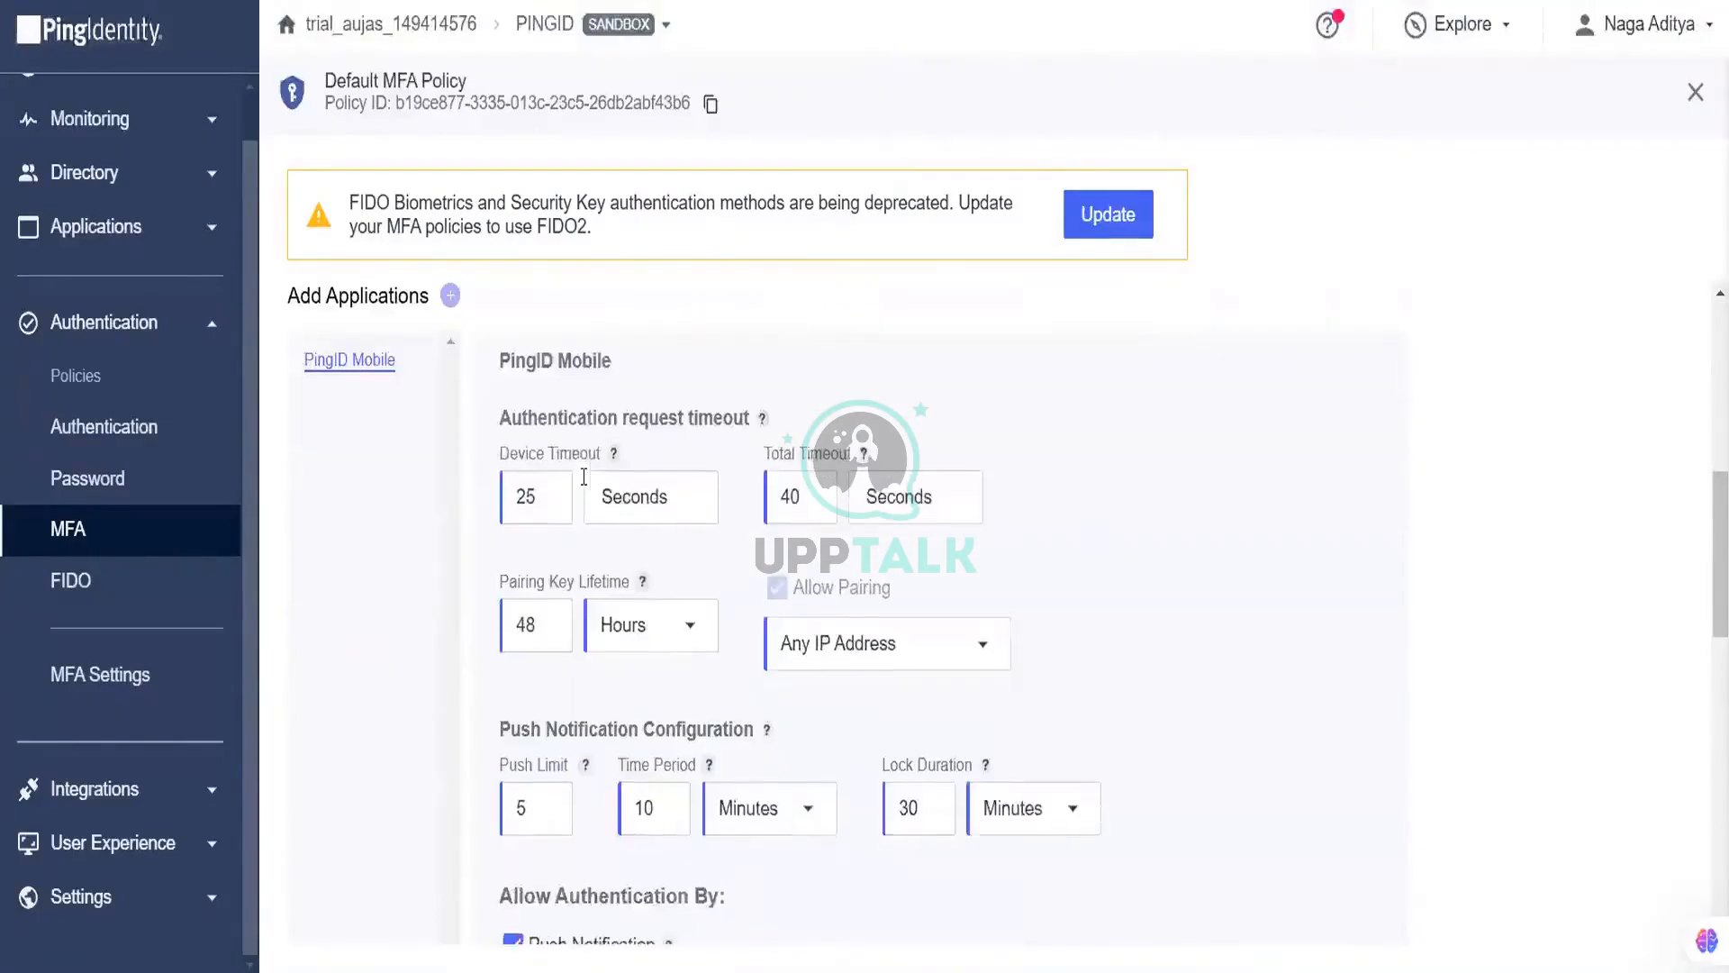
{"action": "scroll", "coordinate": [584, 486], "scroll_direction": "down", "scroll_amount": 3}
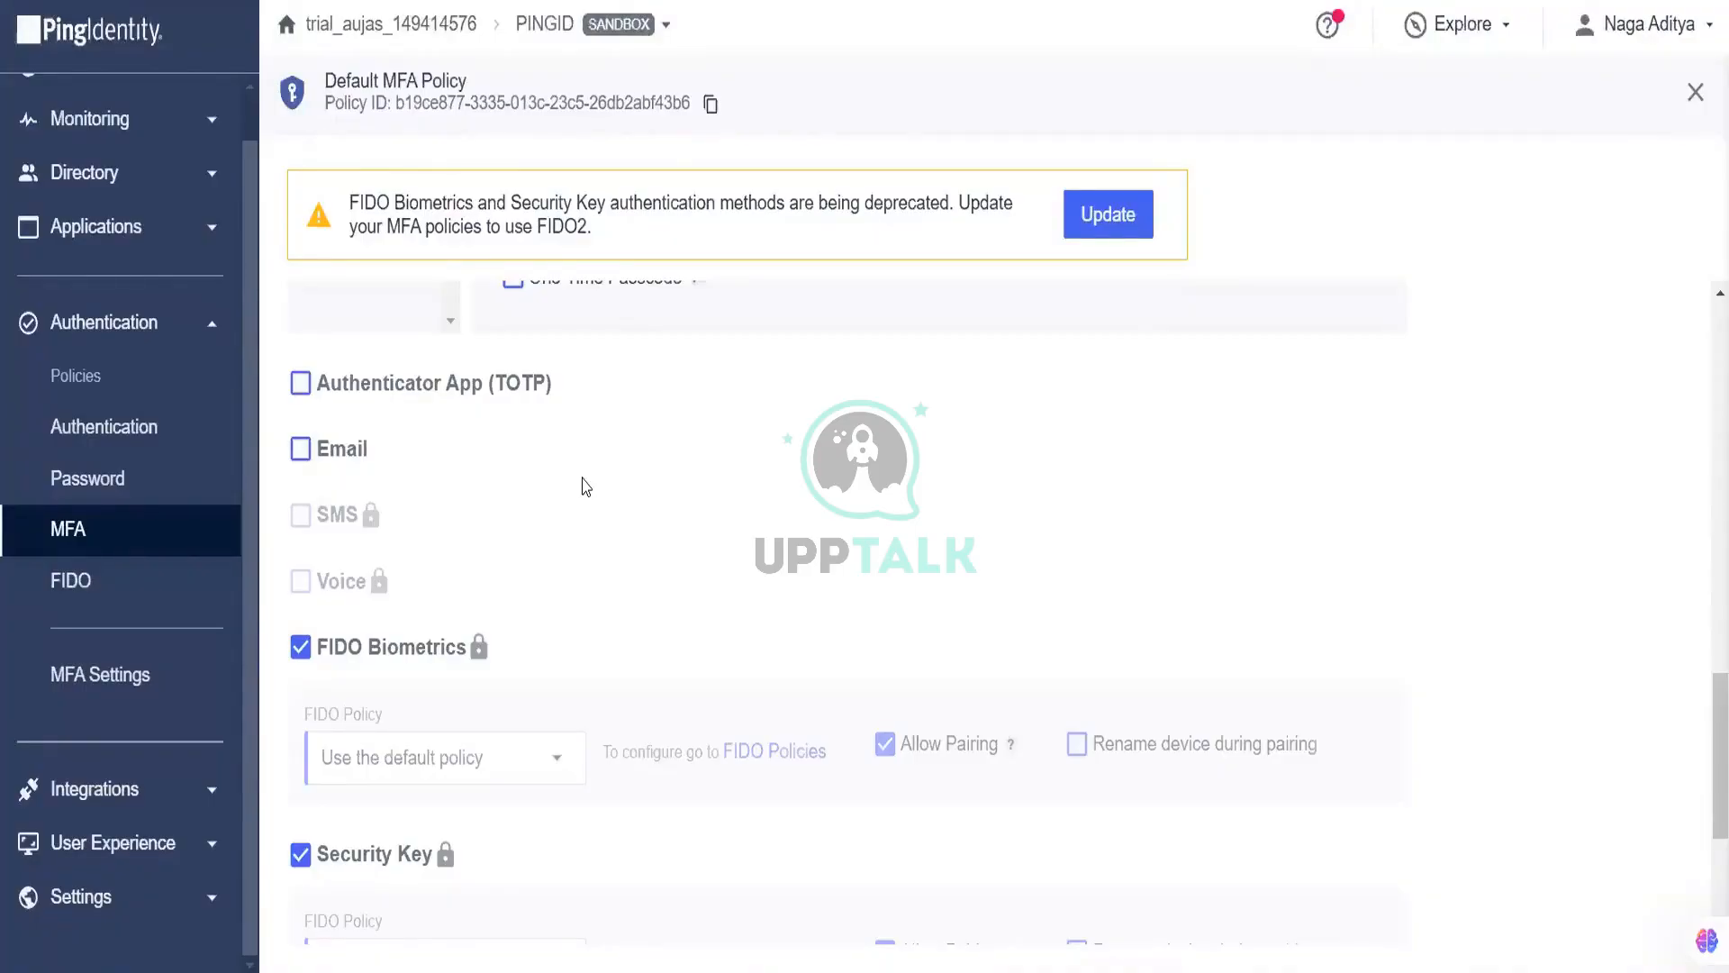
{"action": "scroll", "coordinate": [586, 487], "scroll_direction": "down", "scroll_amount": 2}
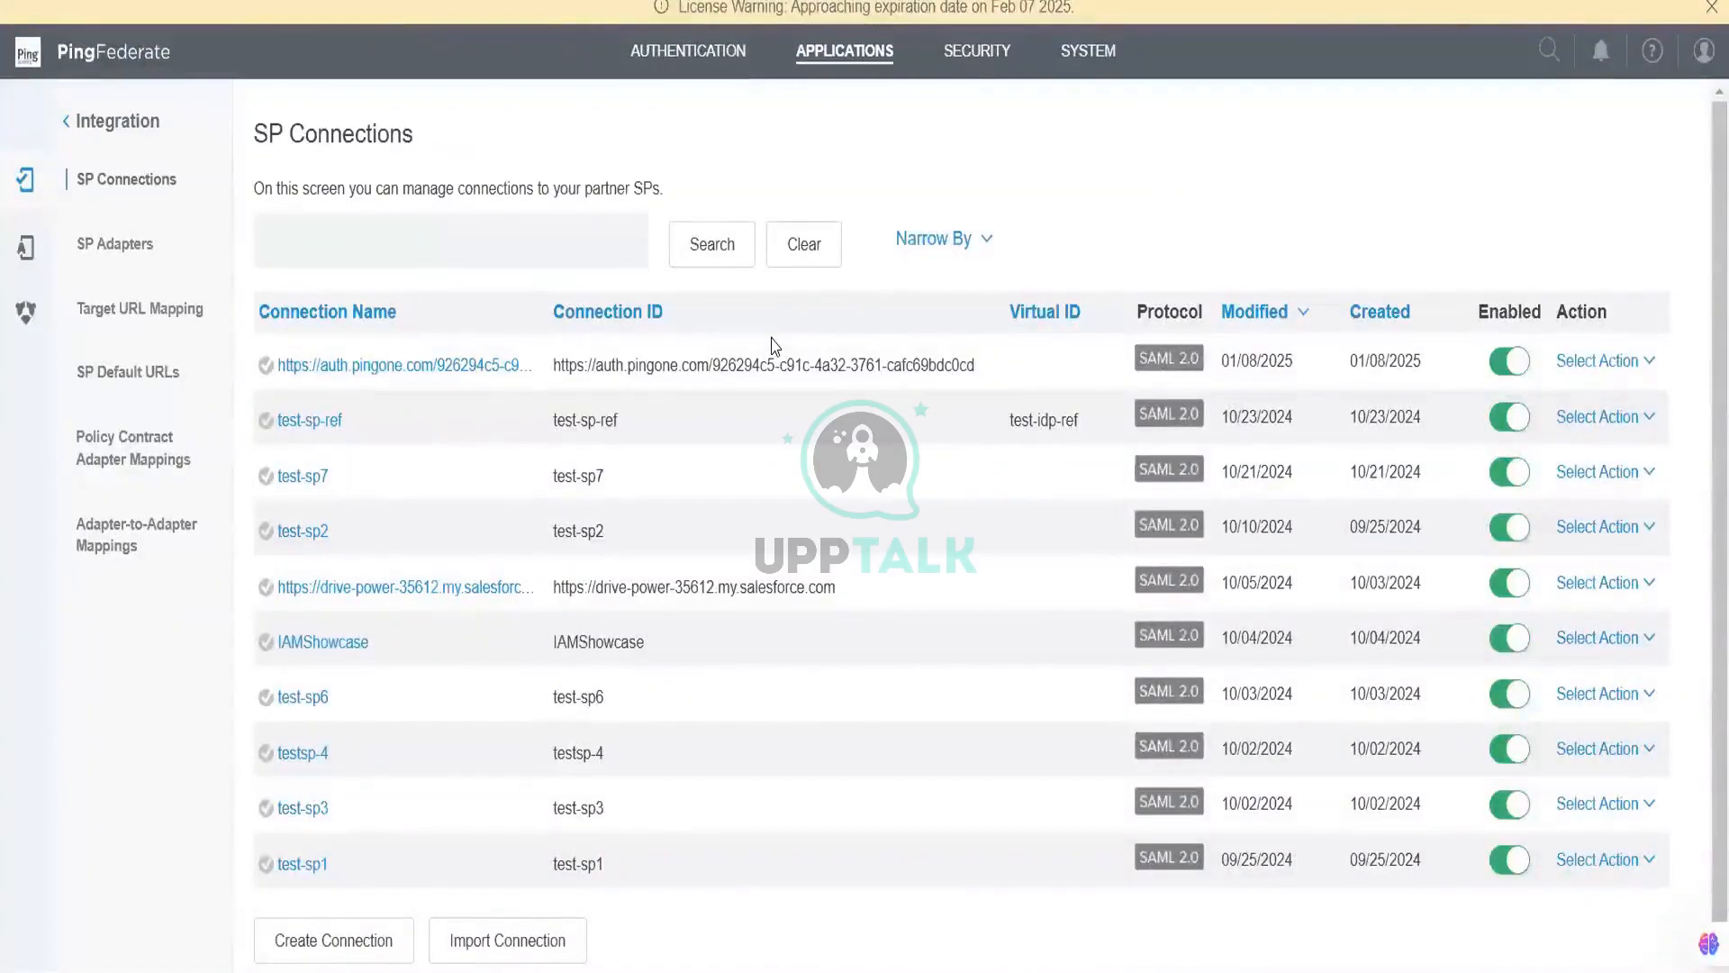
Step: Start a new IdP adapter instance with name and ID both set to PingID
{"action": "left_click", "coordinate": [735, 50]}
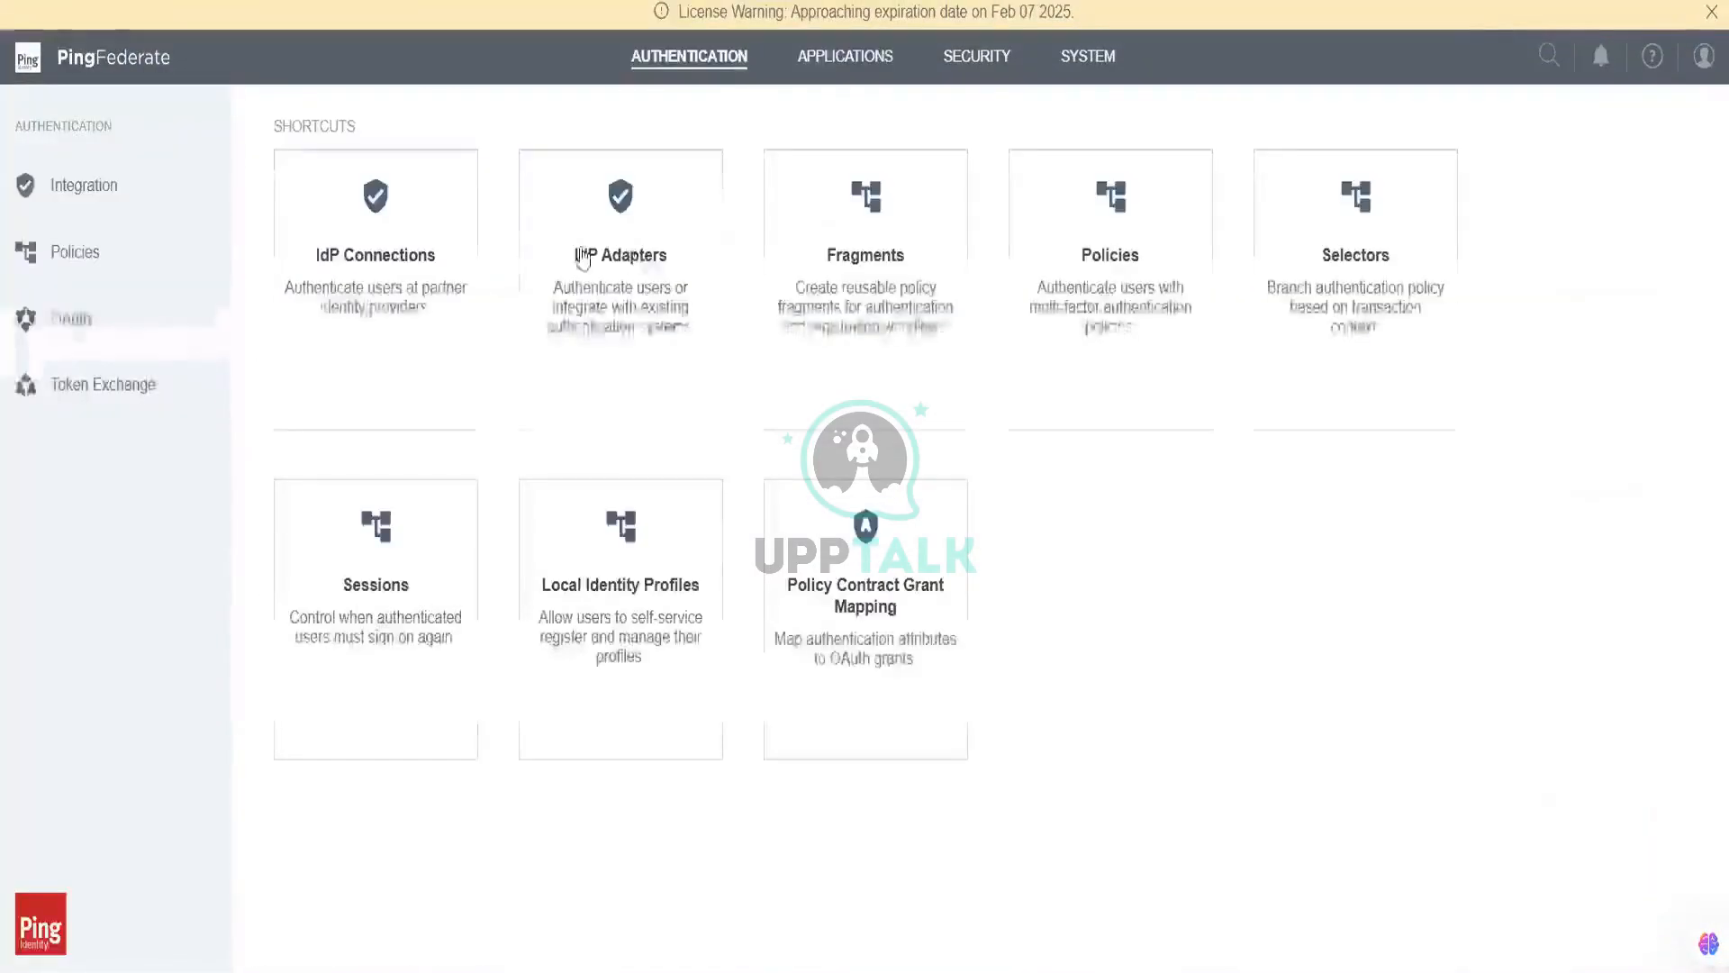
{"action": "left_click", "coordinate": [622, 239]}
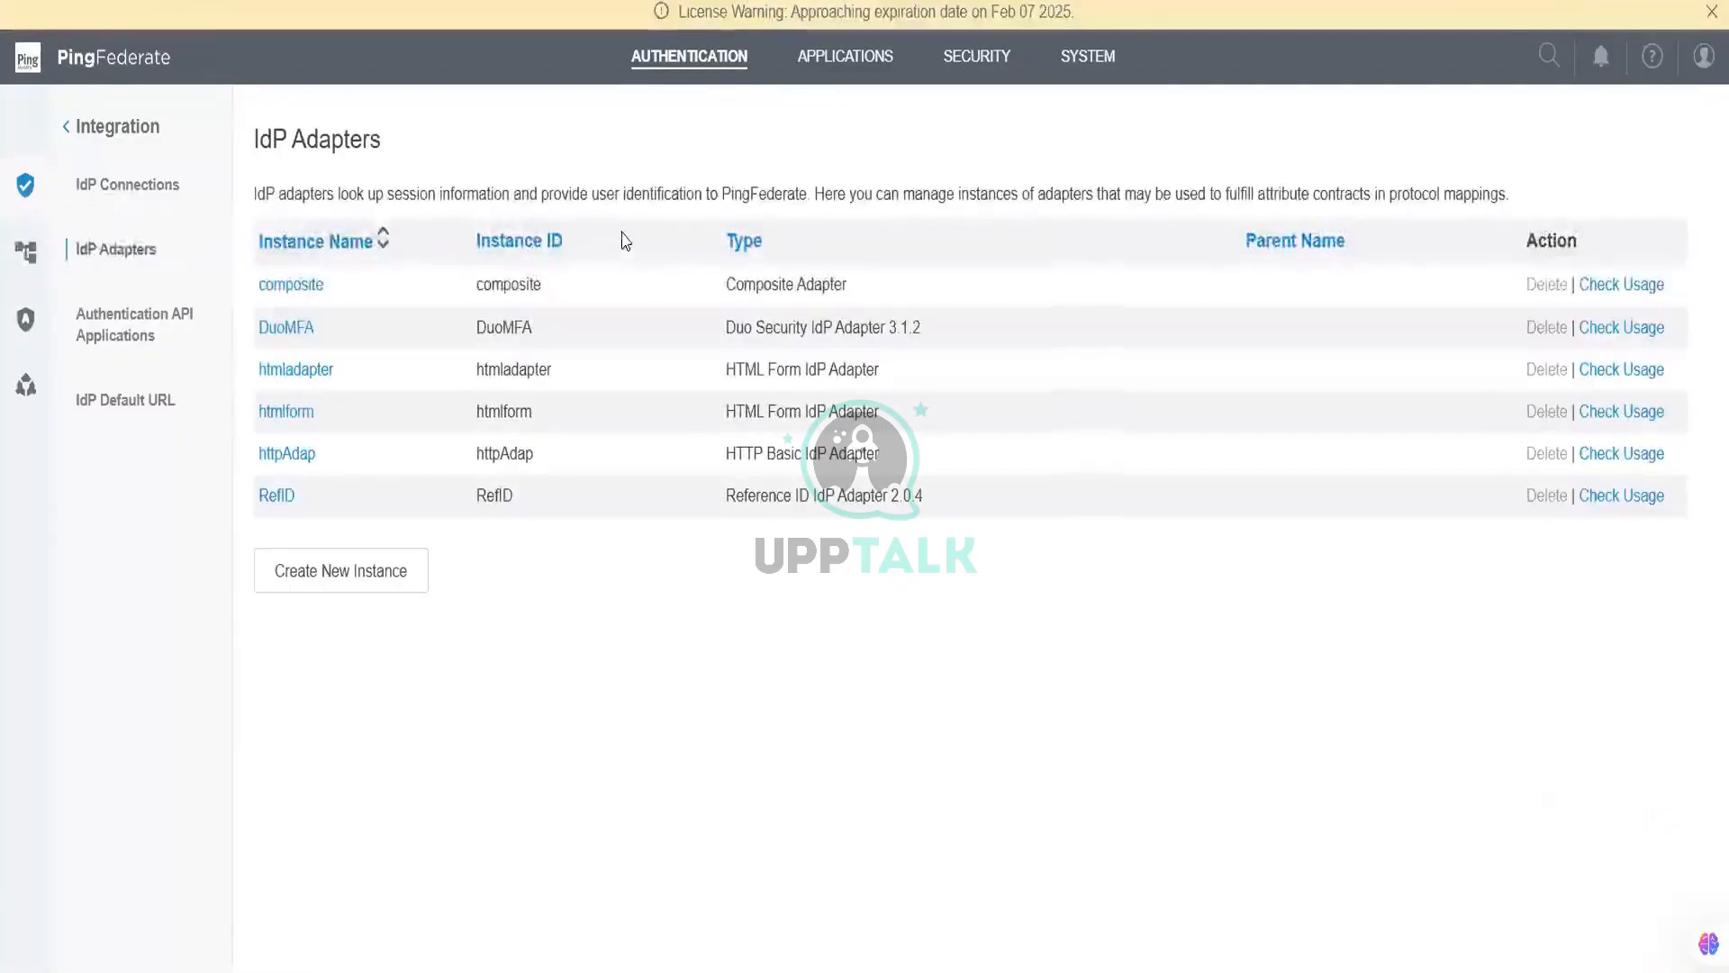
{"action": "left_click", "coordinate": [394, 567]}
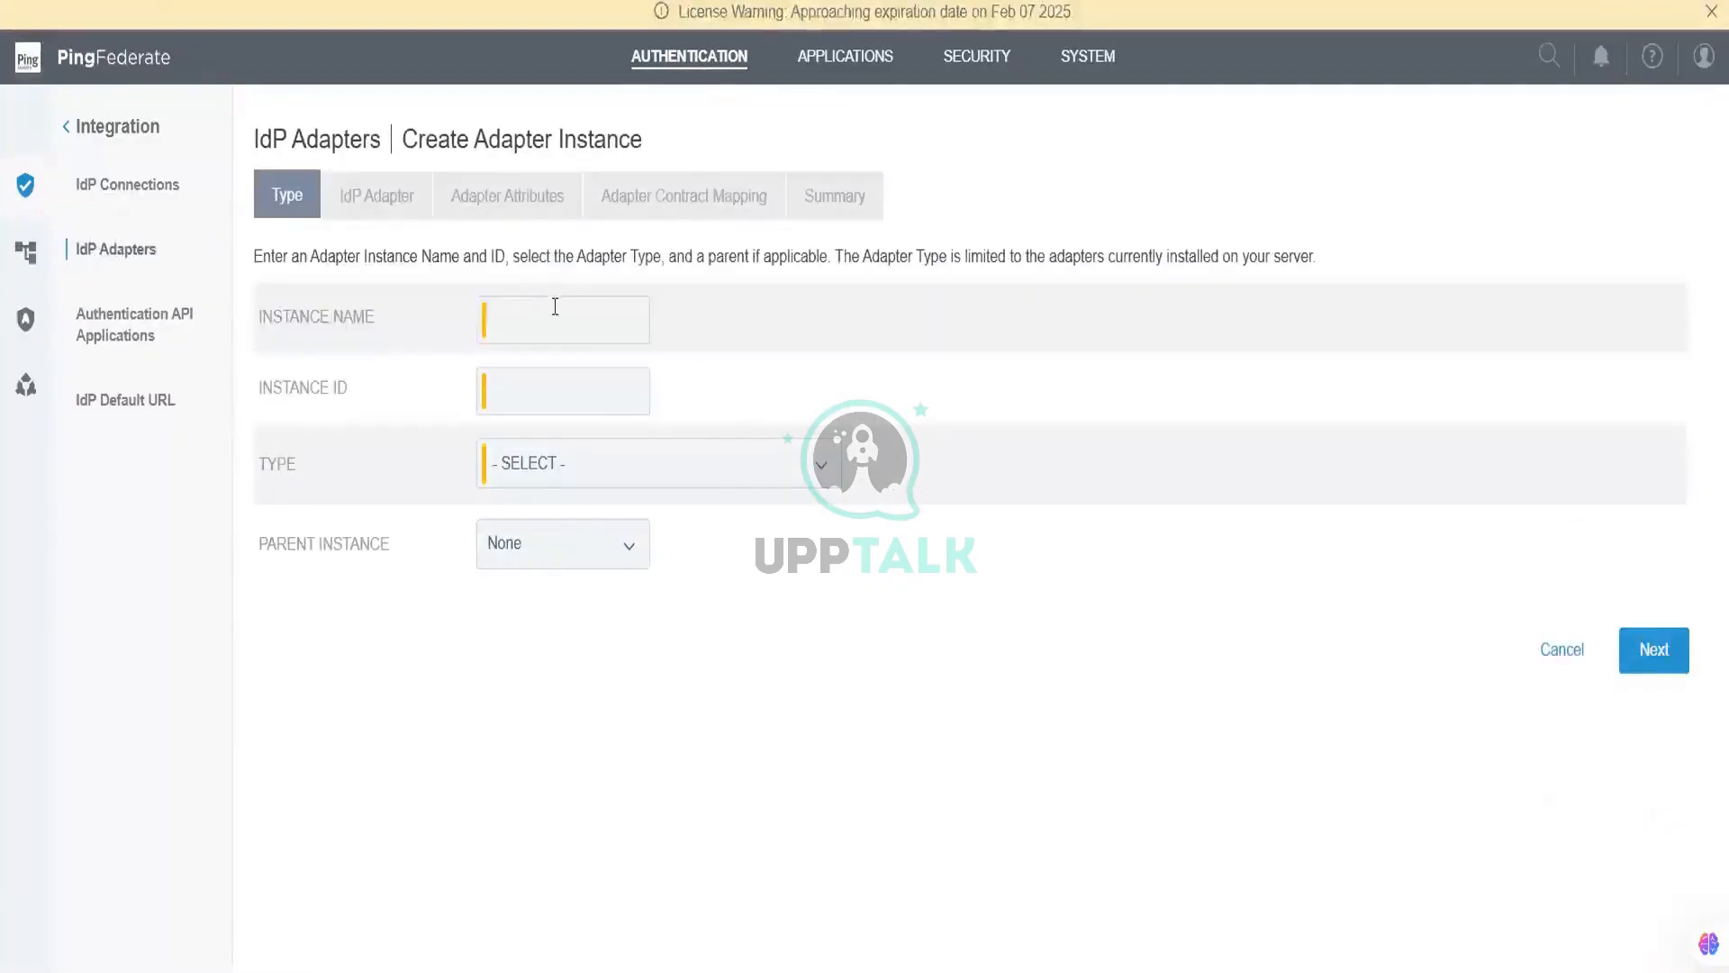
{"action": "left_click", "coordinate": [555, 308]}
{"action": "type", "text": "Ping"}
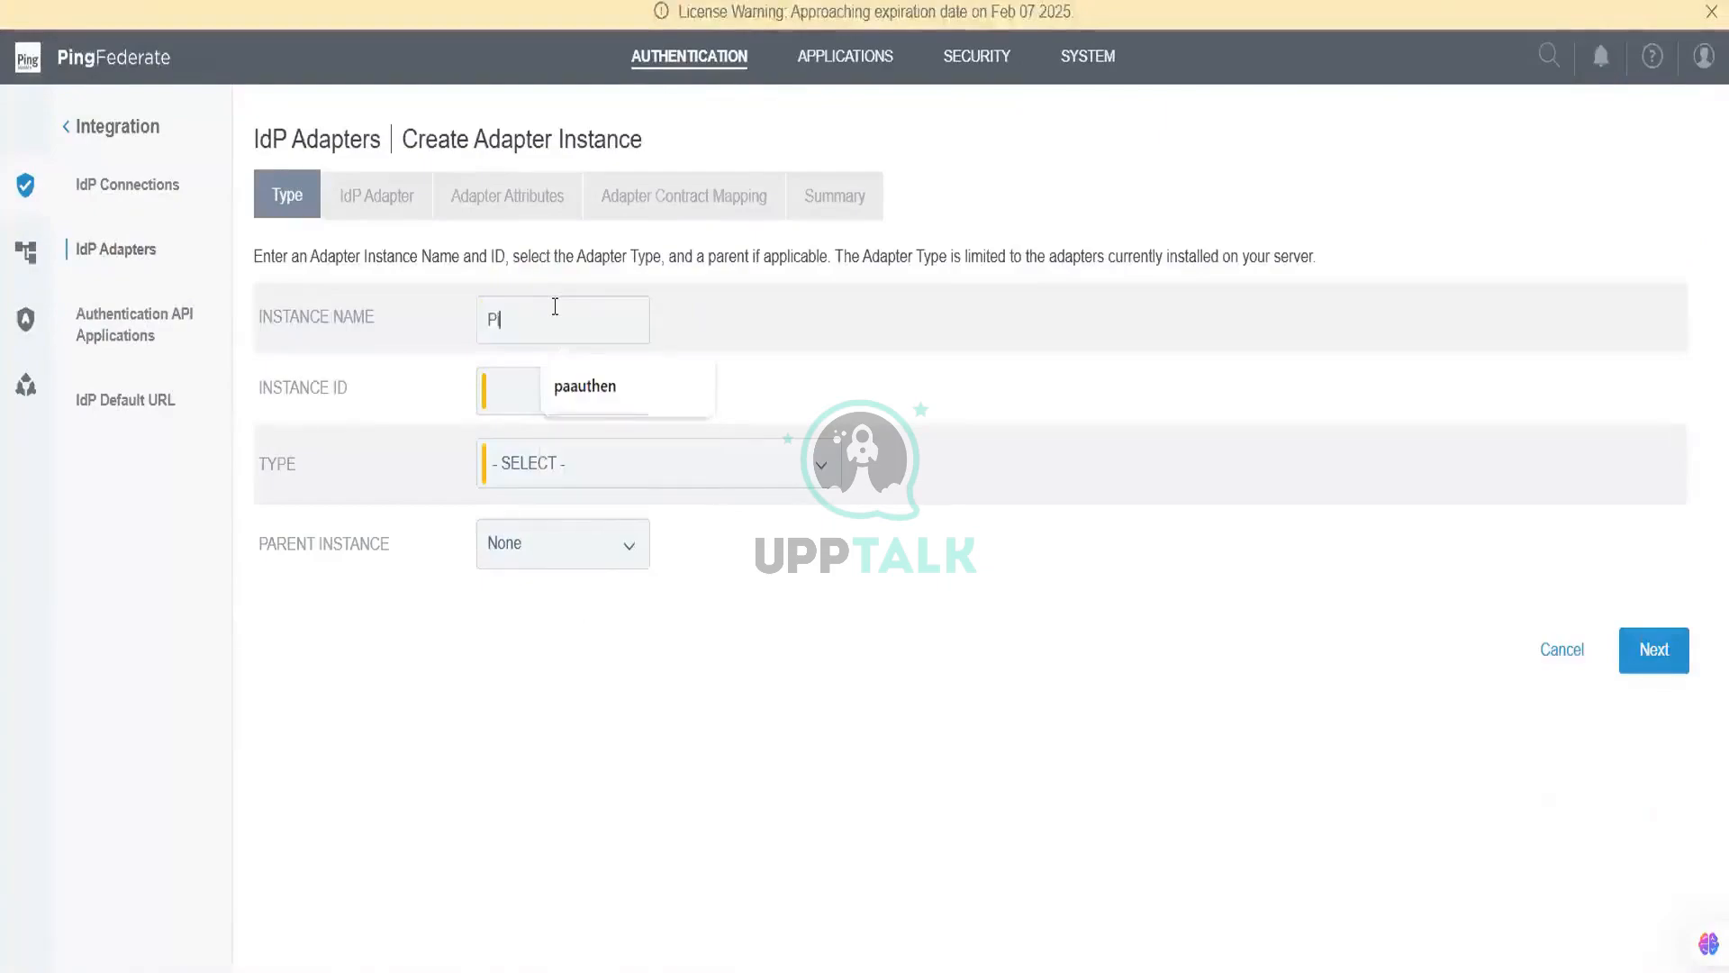
{"action": "type", "text": "ID"}
{"action": "double_click", "coordinate": [554, 307]}
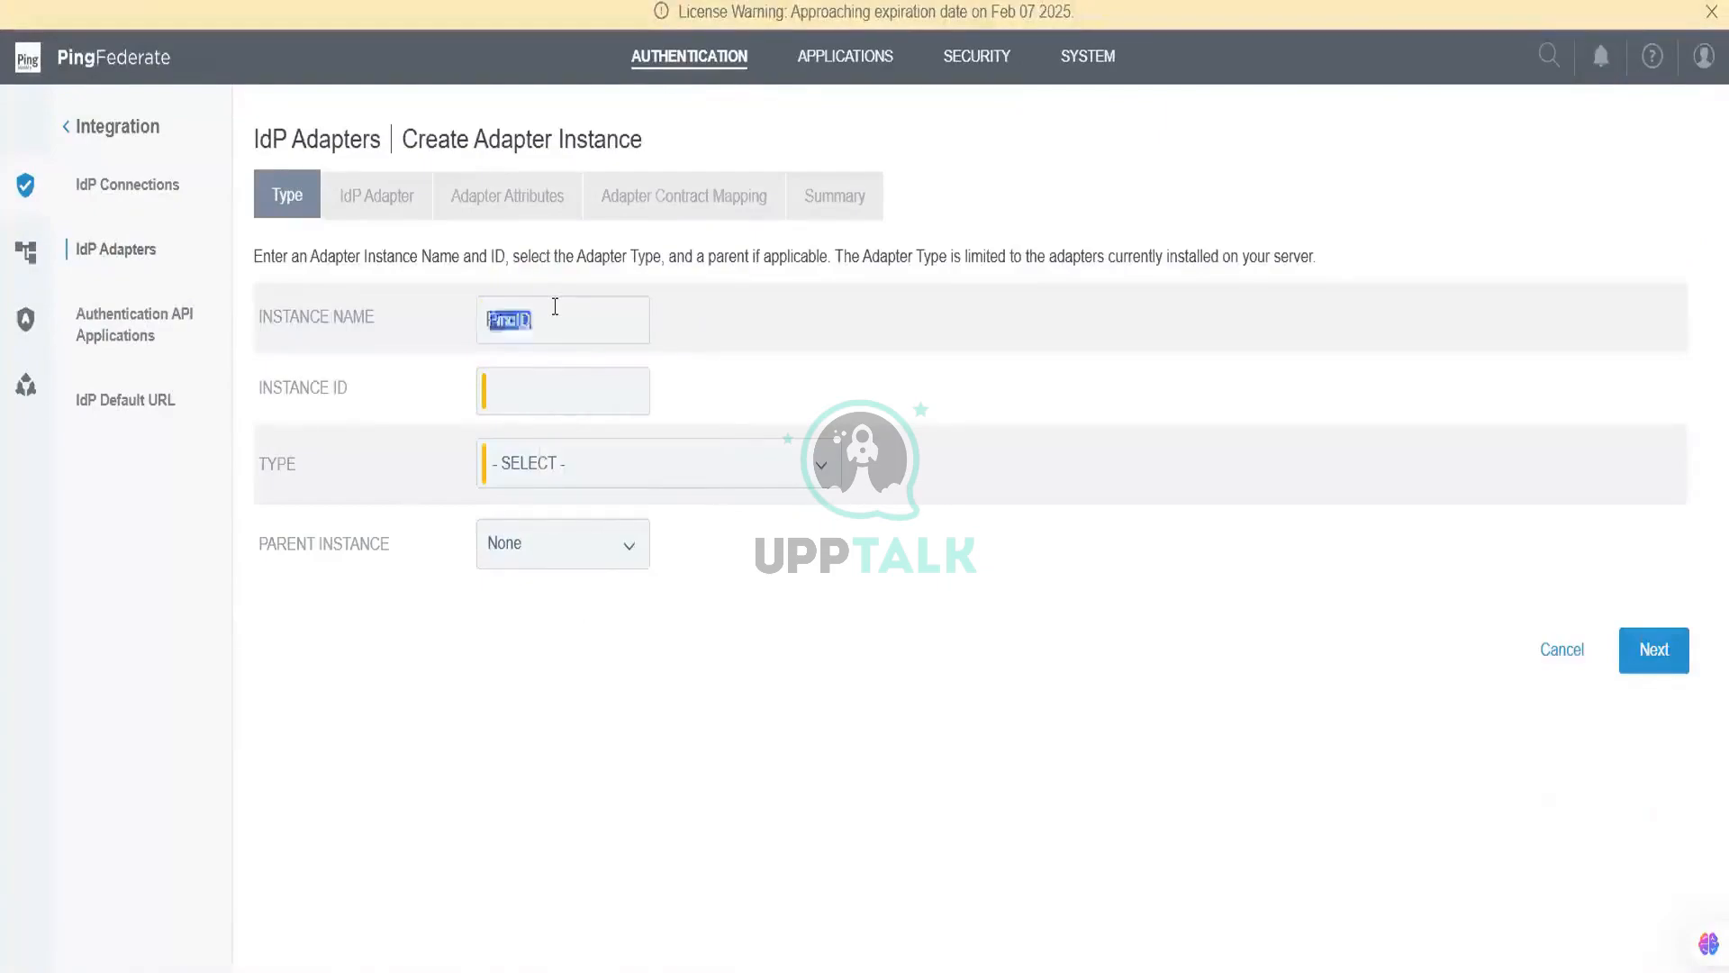
{"action": "key", "text": "ctrl+c"}
{"action": "key", "text": "Tab"}
{"action": "key", "text": "ctrl+v"}
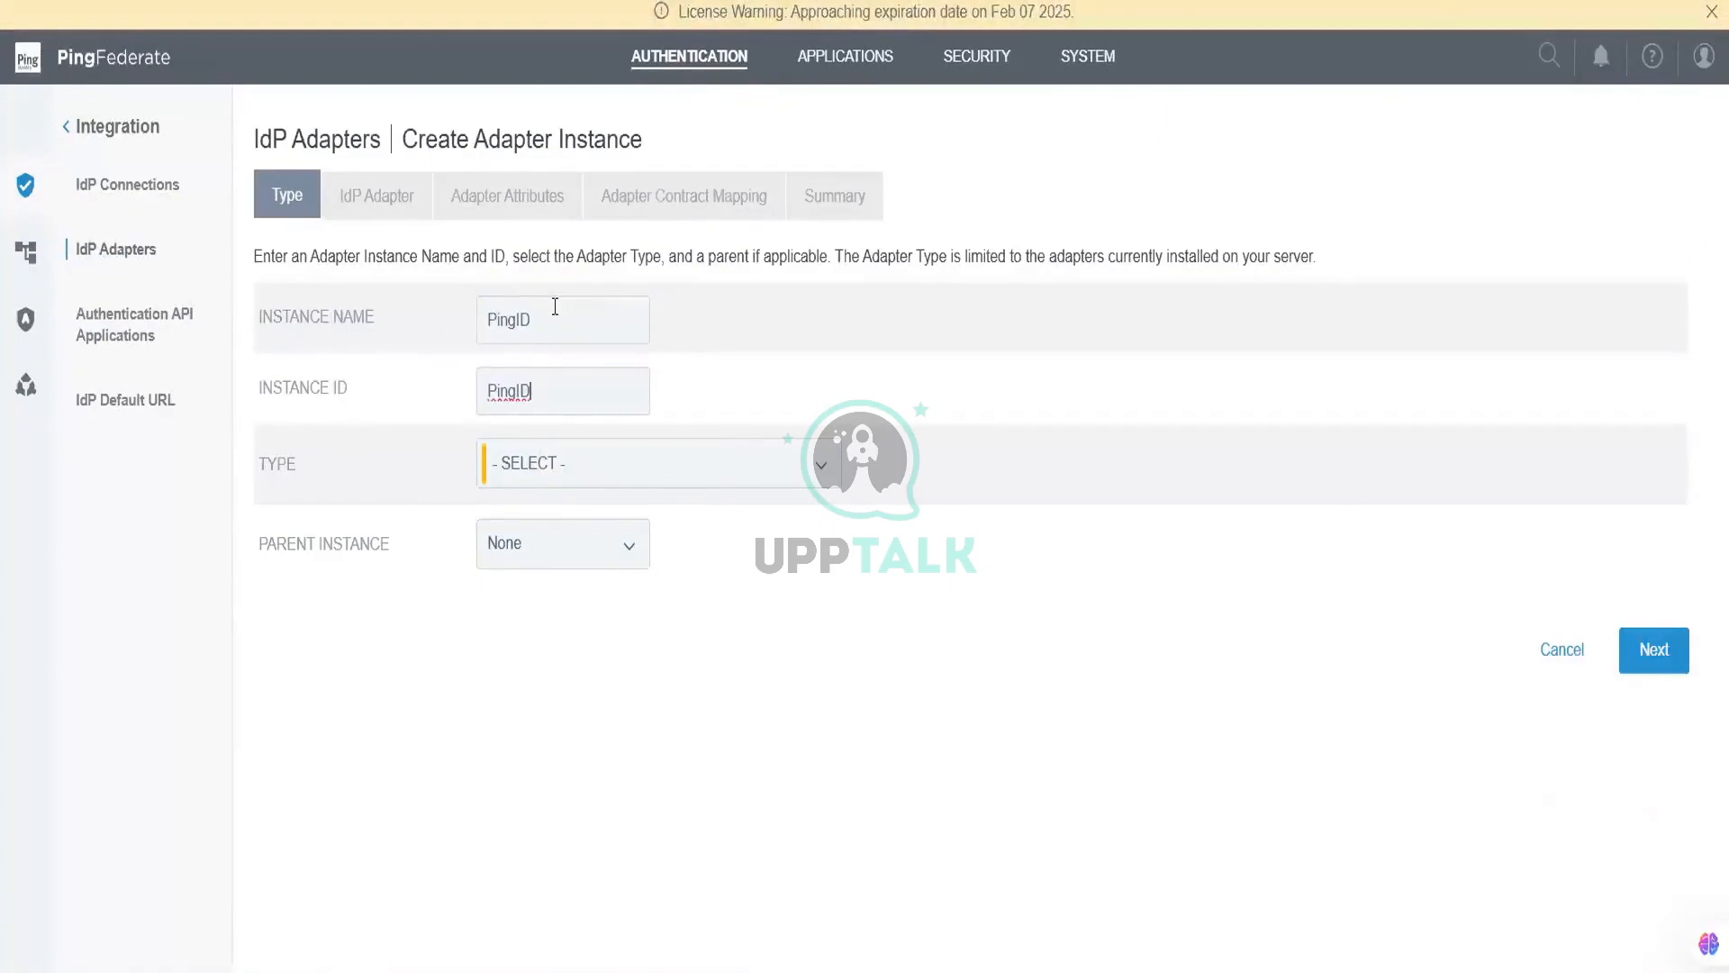
Step: Choose type PingID Adapter 2.14.0 with no parent instance and continue
{"action": "left_click", "coordinate": [662, 467]}
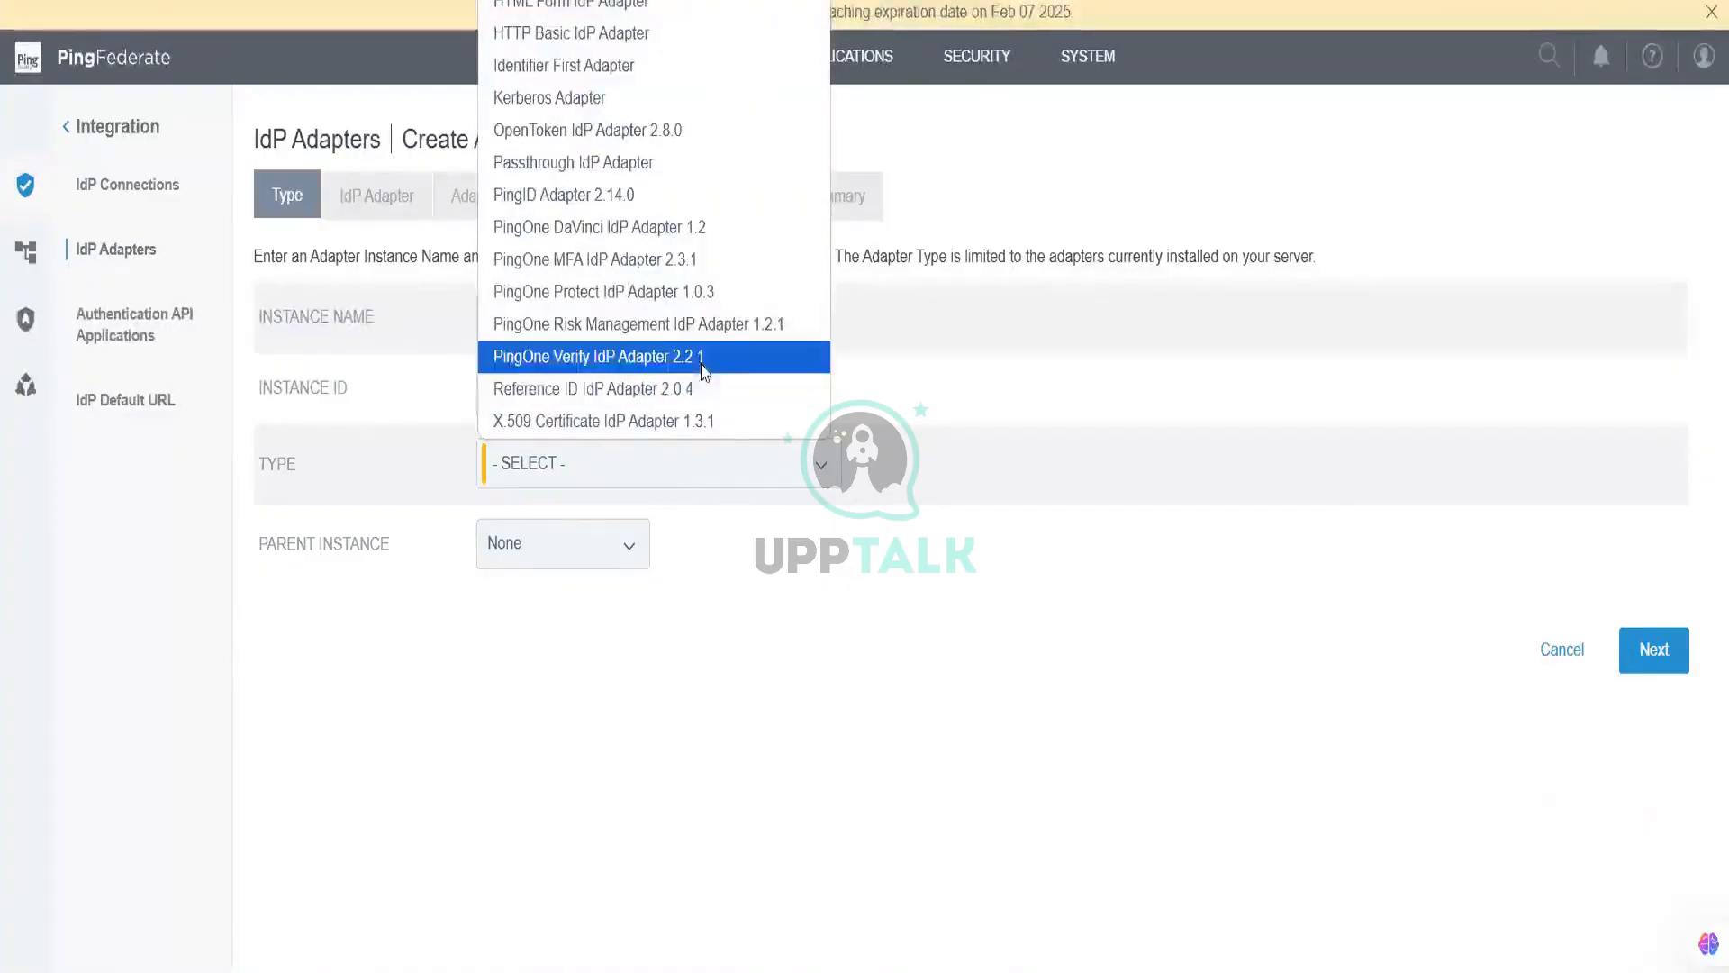
{"action": "left_click", "coordinate": [684, 196]}
{"action": "left_click", "coordinate": [599, 546]}
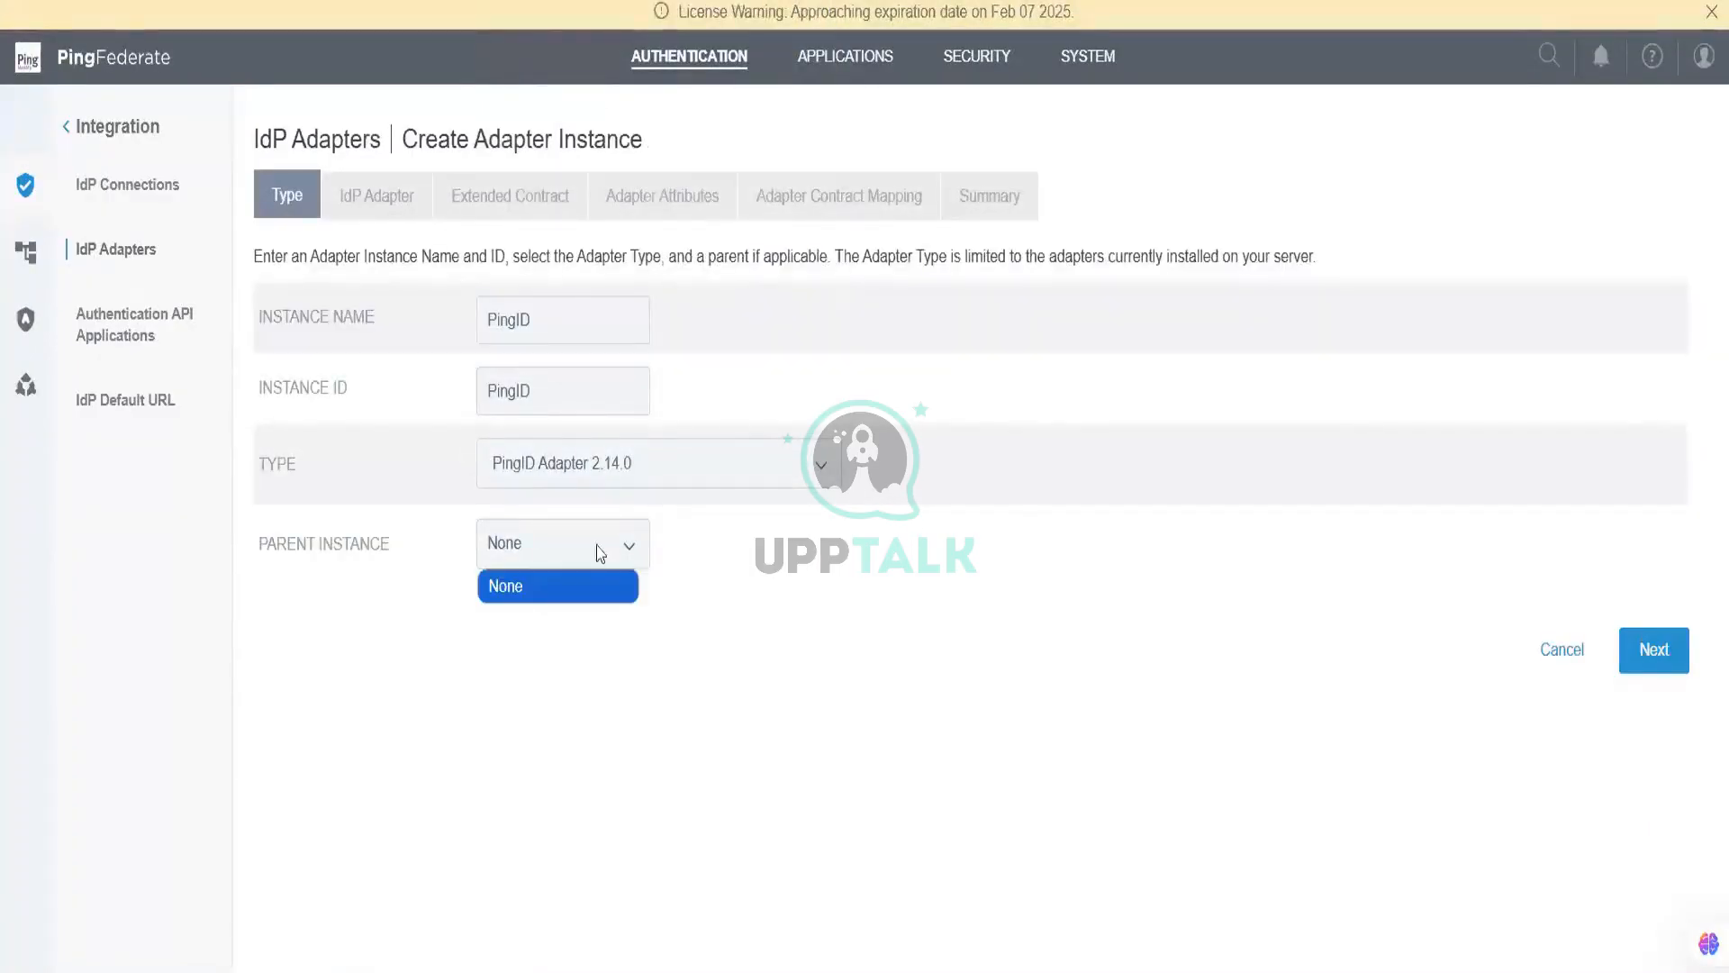
{"action": "left_click", "coordinate": [1654, 650]}
{"action": "left_click", "coordinate": [1654, 649]}
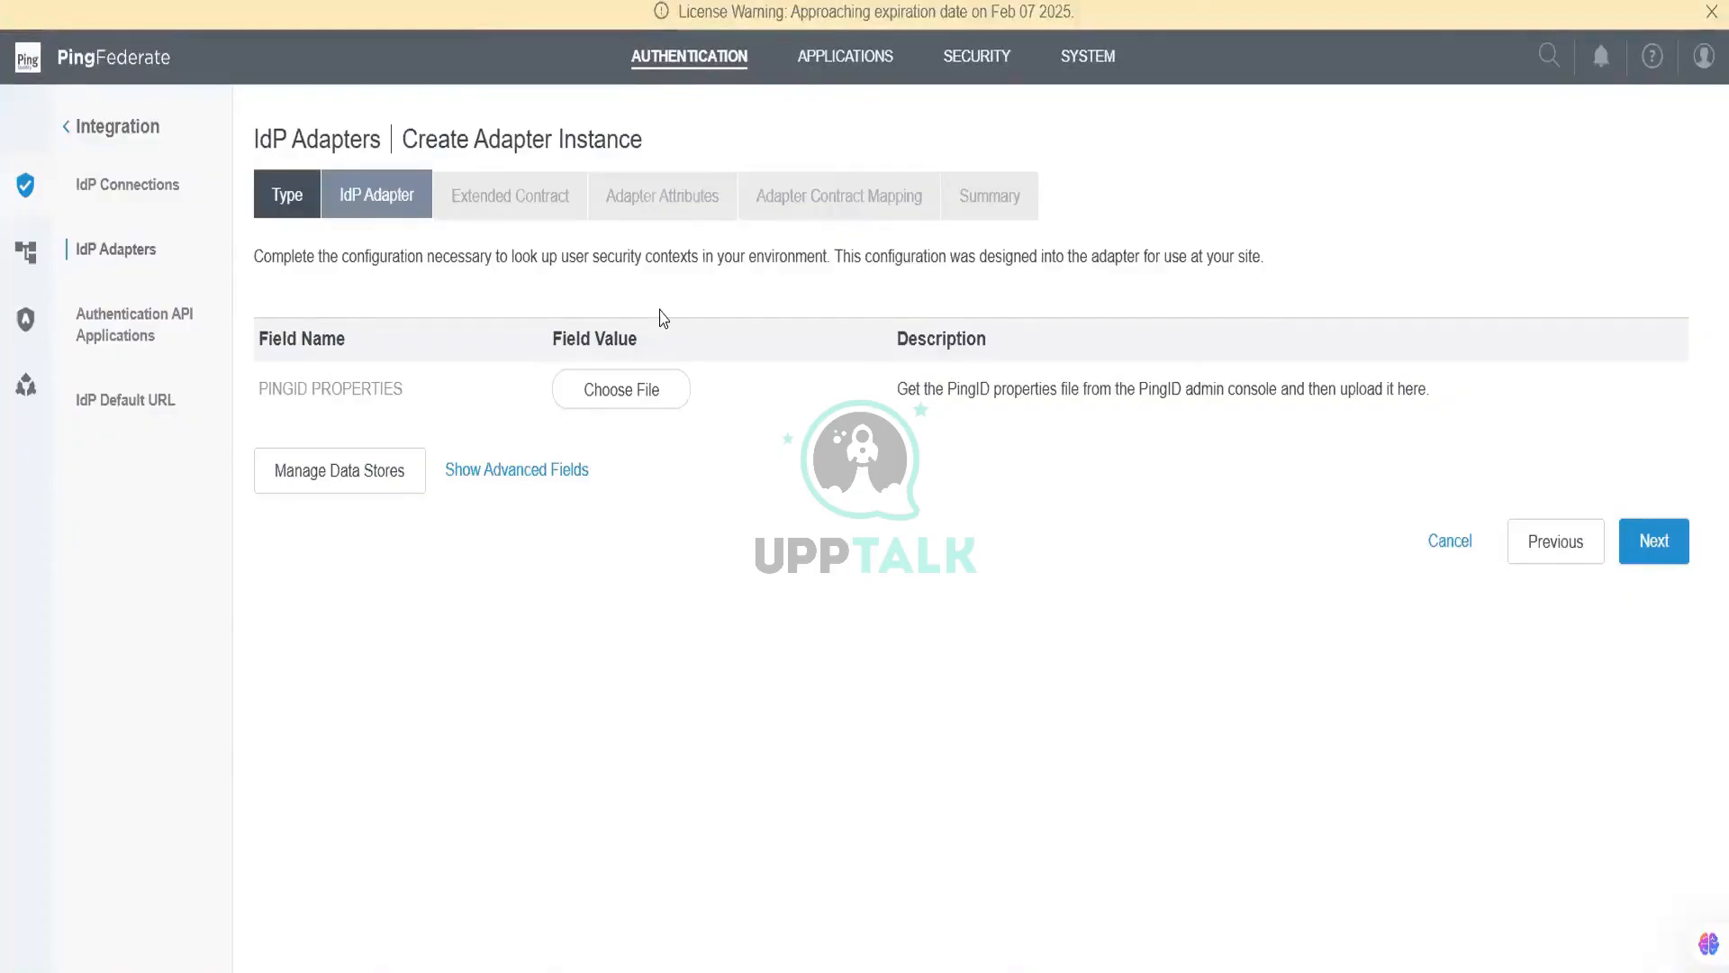
Step: Load the pingid.properties file into the PingID adapter configuration
{"action": "left_click", "coordinate": [648, 387]}
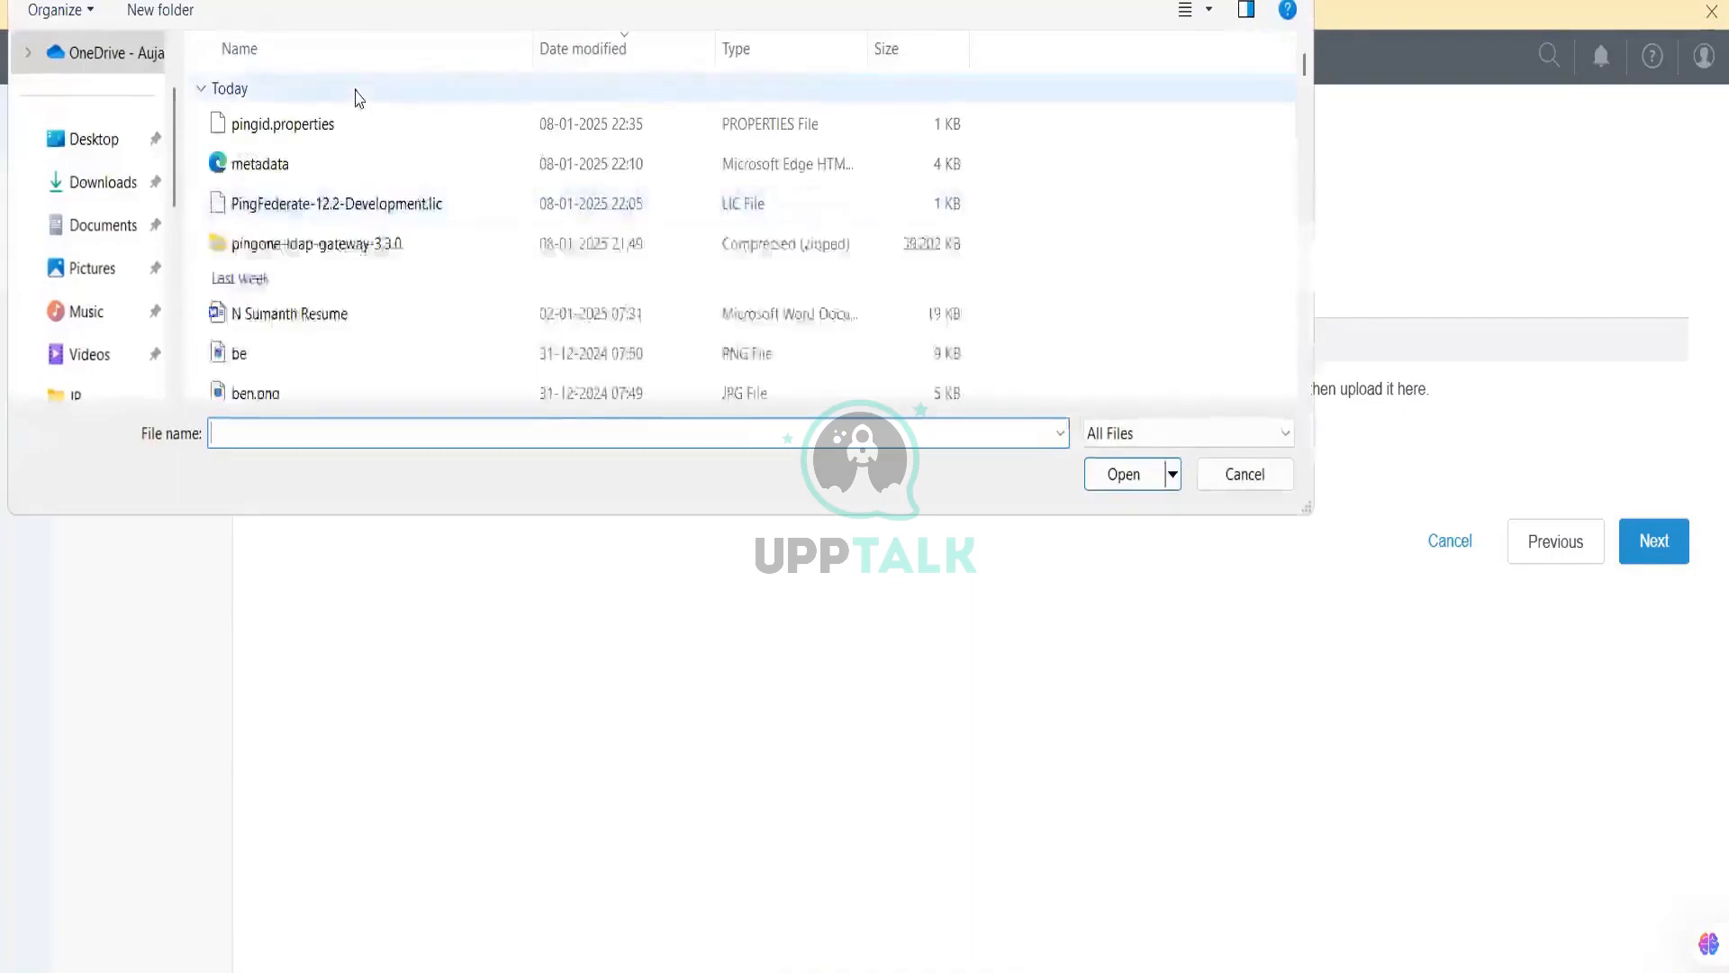
{"action": "double_click", "coordinate": [351, 126]}
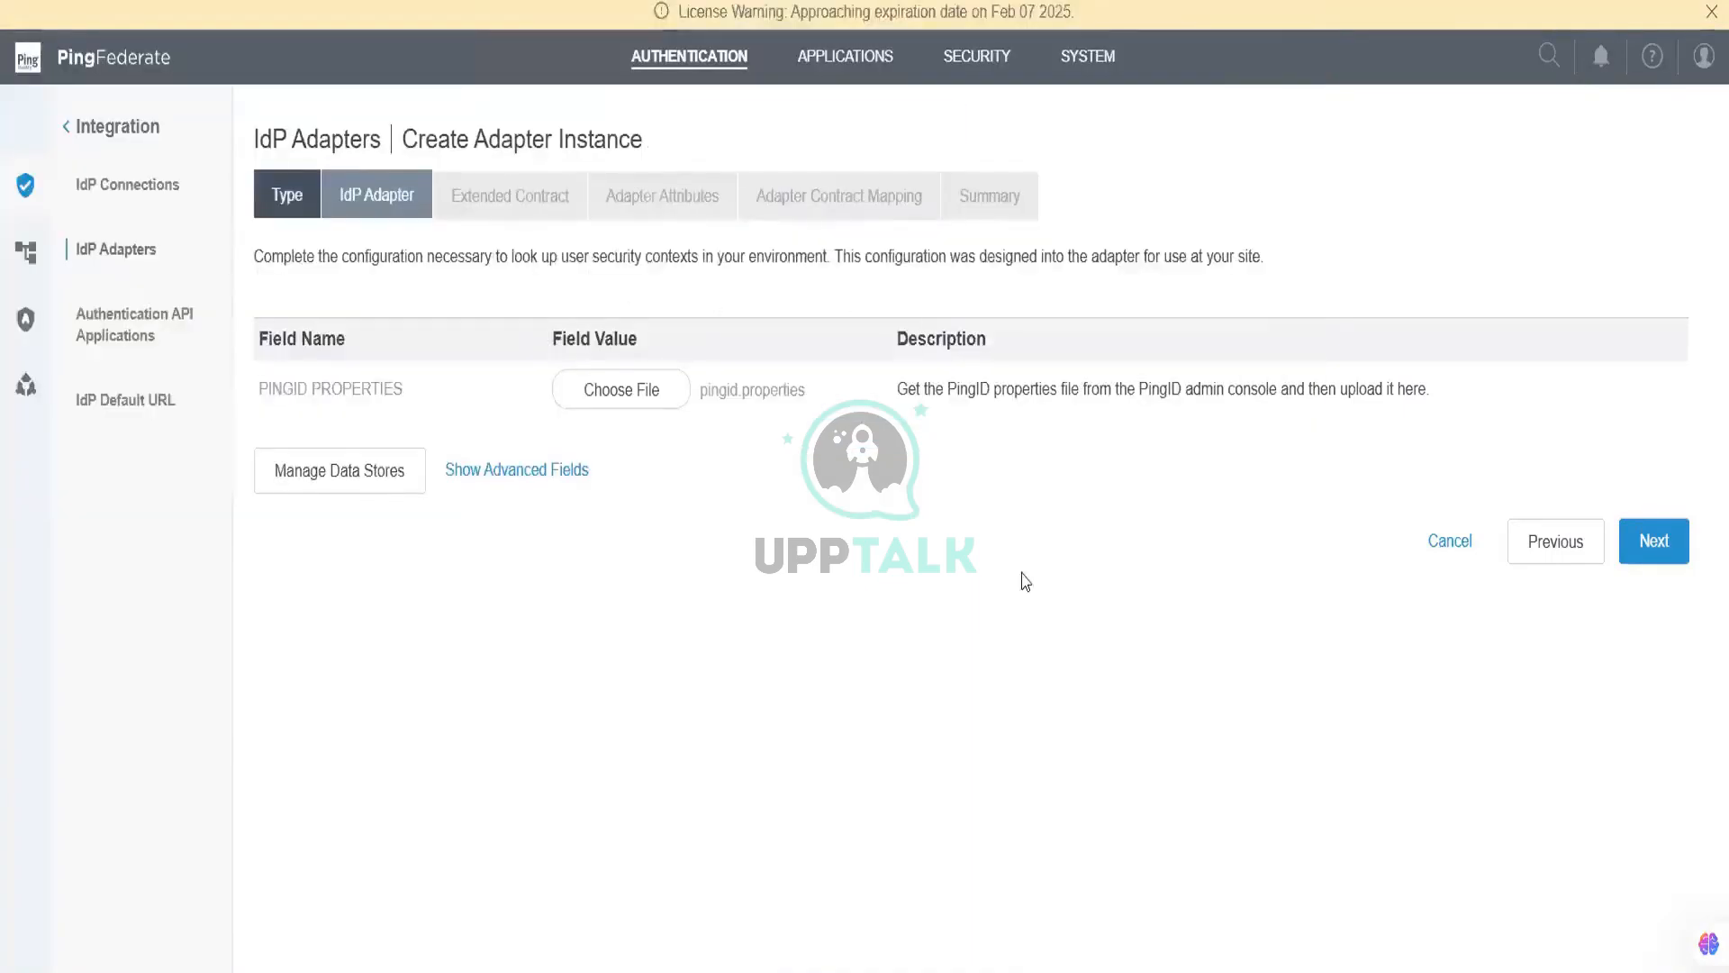
{"action": "left_click", "coordinate": [1630, 557]}
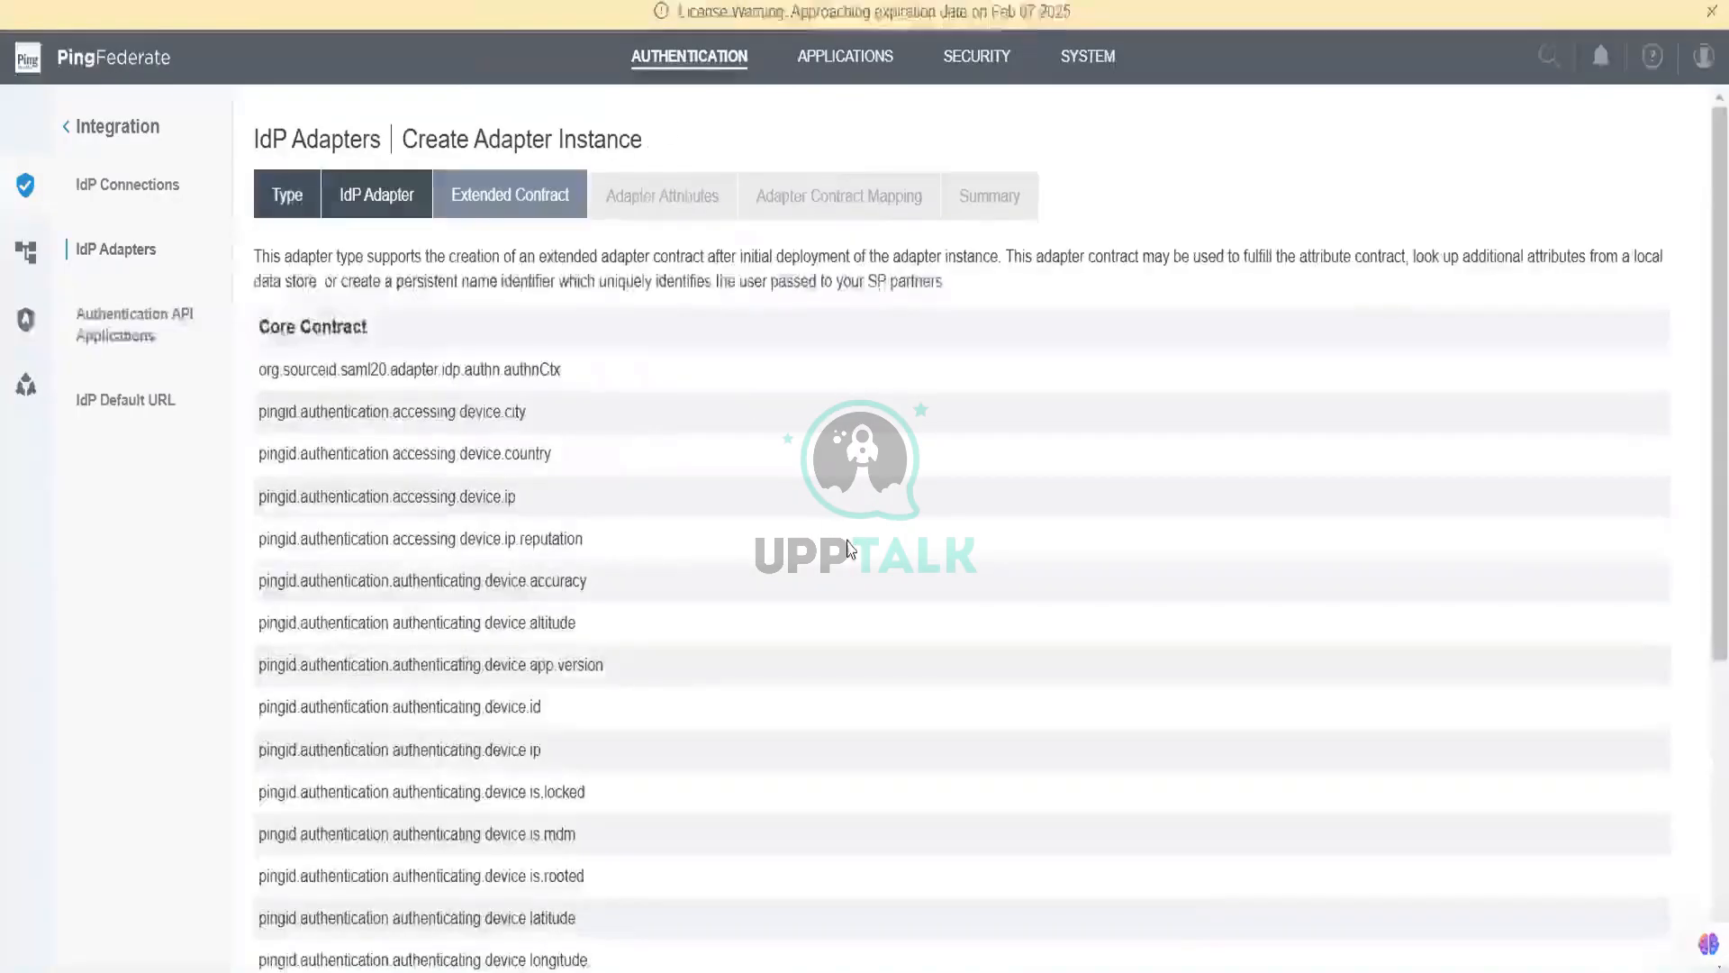
{"action": "scroll", "coordinate": [847, 547], "scroll_direction": "down", "scroll_amount": 5}
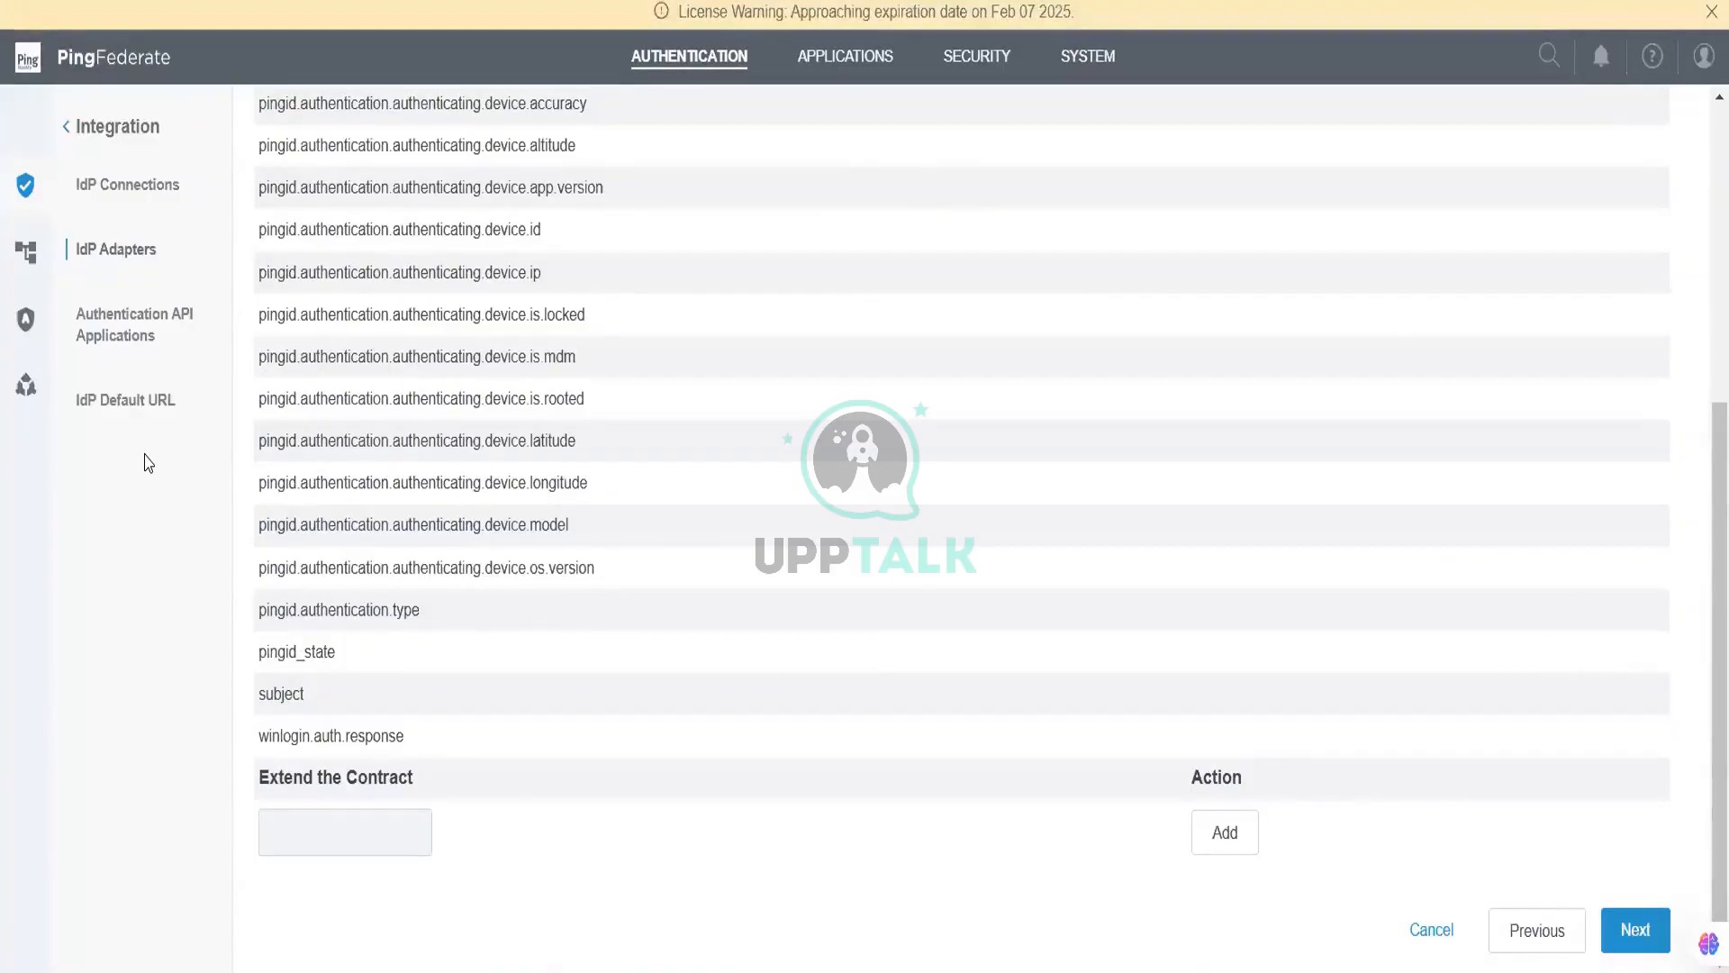
Step: Mark subject as the pseudonym attribute and save the PingID adapter instance
{"action": "left_click", "coordinate": [1628, 932]}
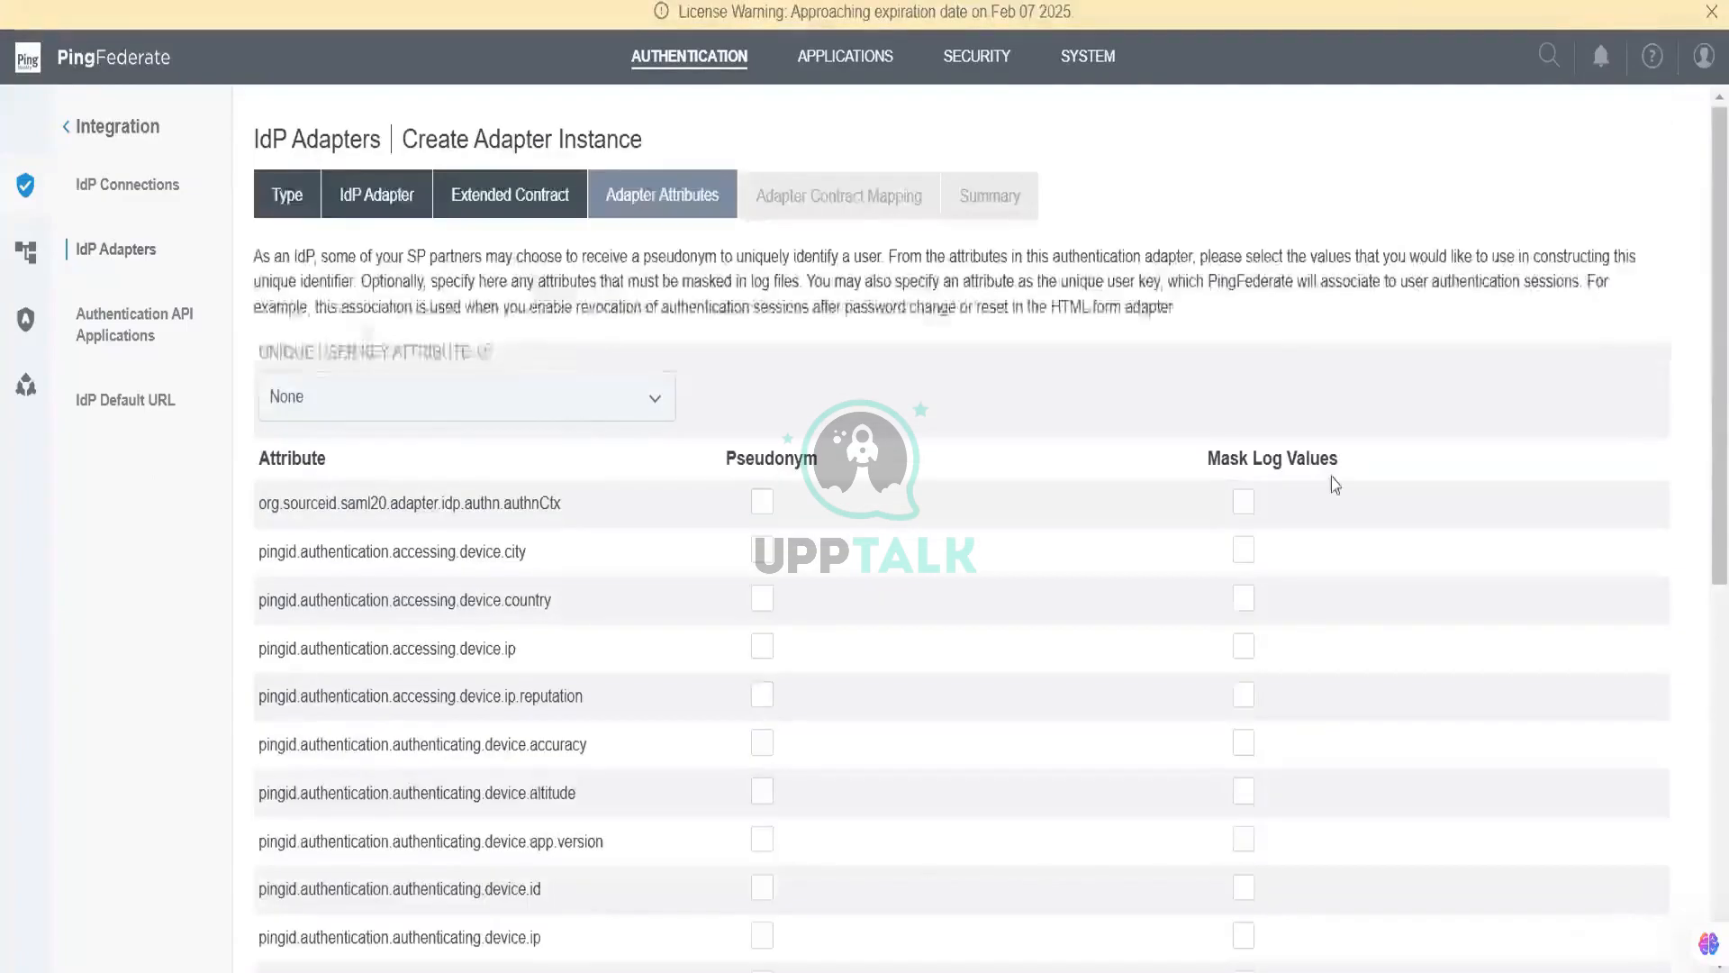
{"action": "scroll", "coordinate": [1335, 485], "scroll_direction": "down", "scroll_amount": 2}
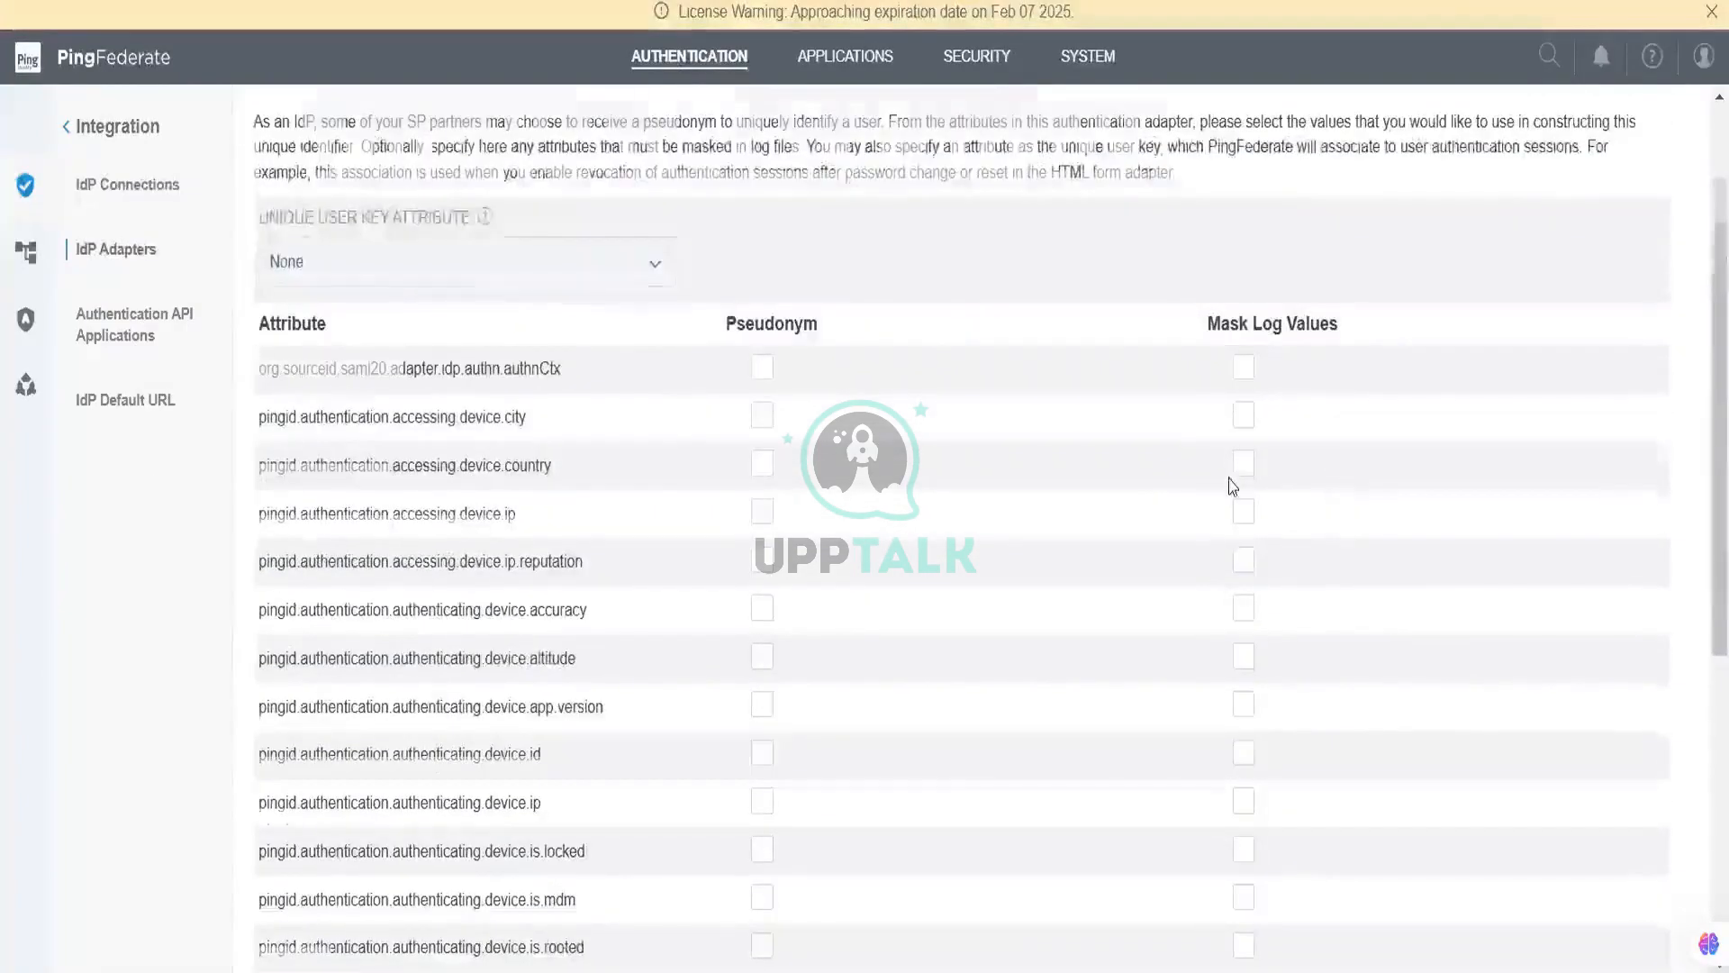
{"action": "scroll", "coordinate": [1235, 483], "scroll_direction": "down", "scroll_amount": 5}
{"action": "left_click", "coordinate": [762, 722]}
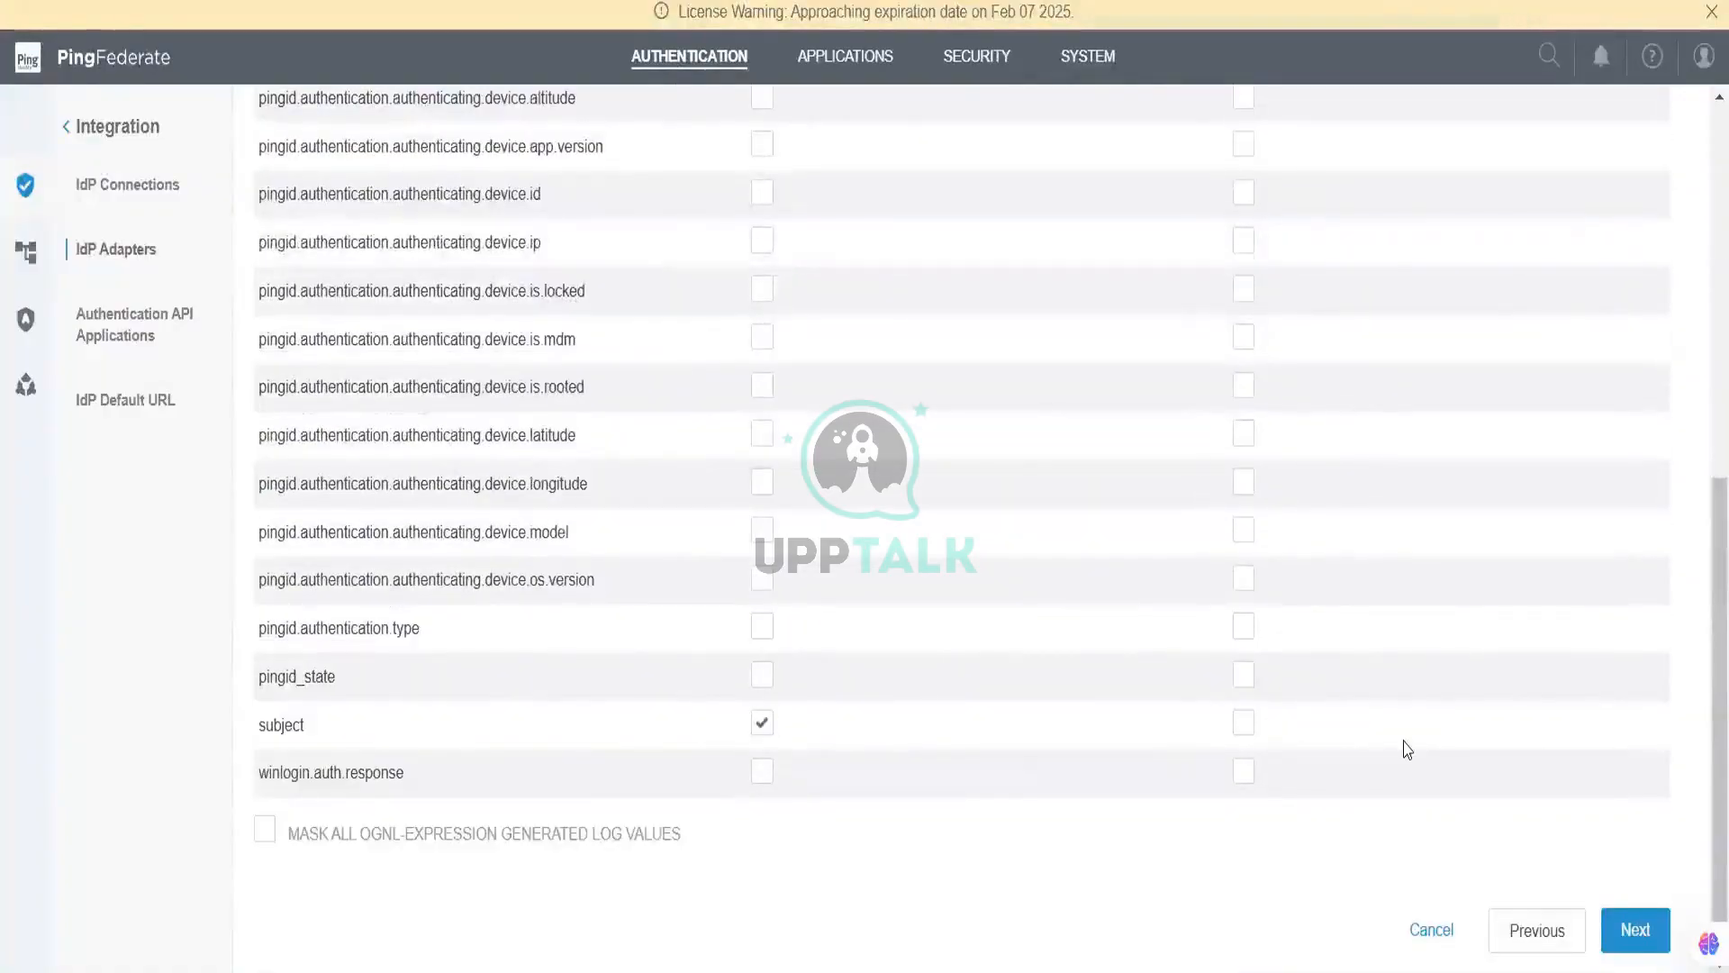
{"action": "left_click", "coordinate": [1635, 928]}
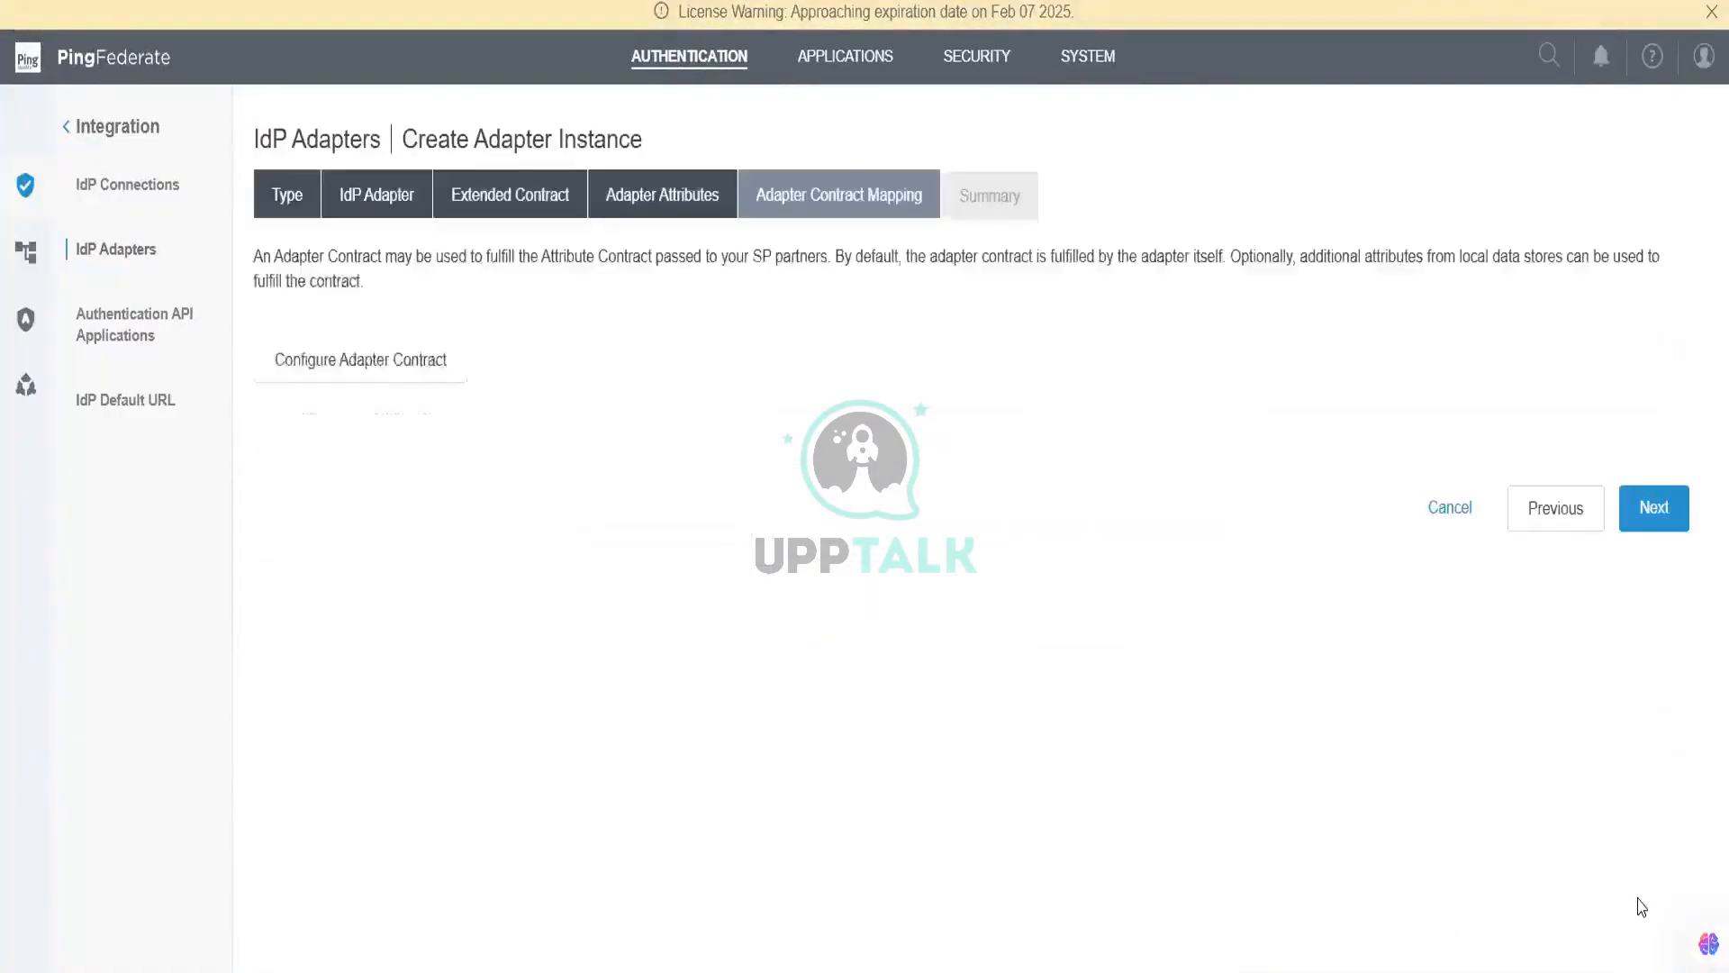
{"action": "left_click", "coordinate": [1656, 508]}
{"action": "scroll", "coordinate": [1531, 711], "scroll_direction": "down", "scroll_amount": 10}
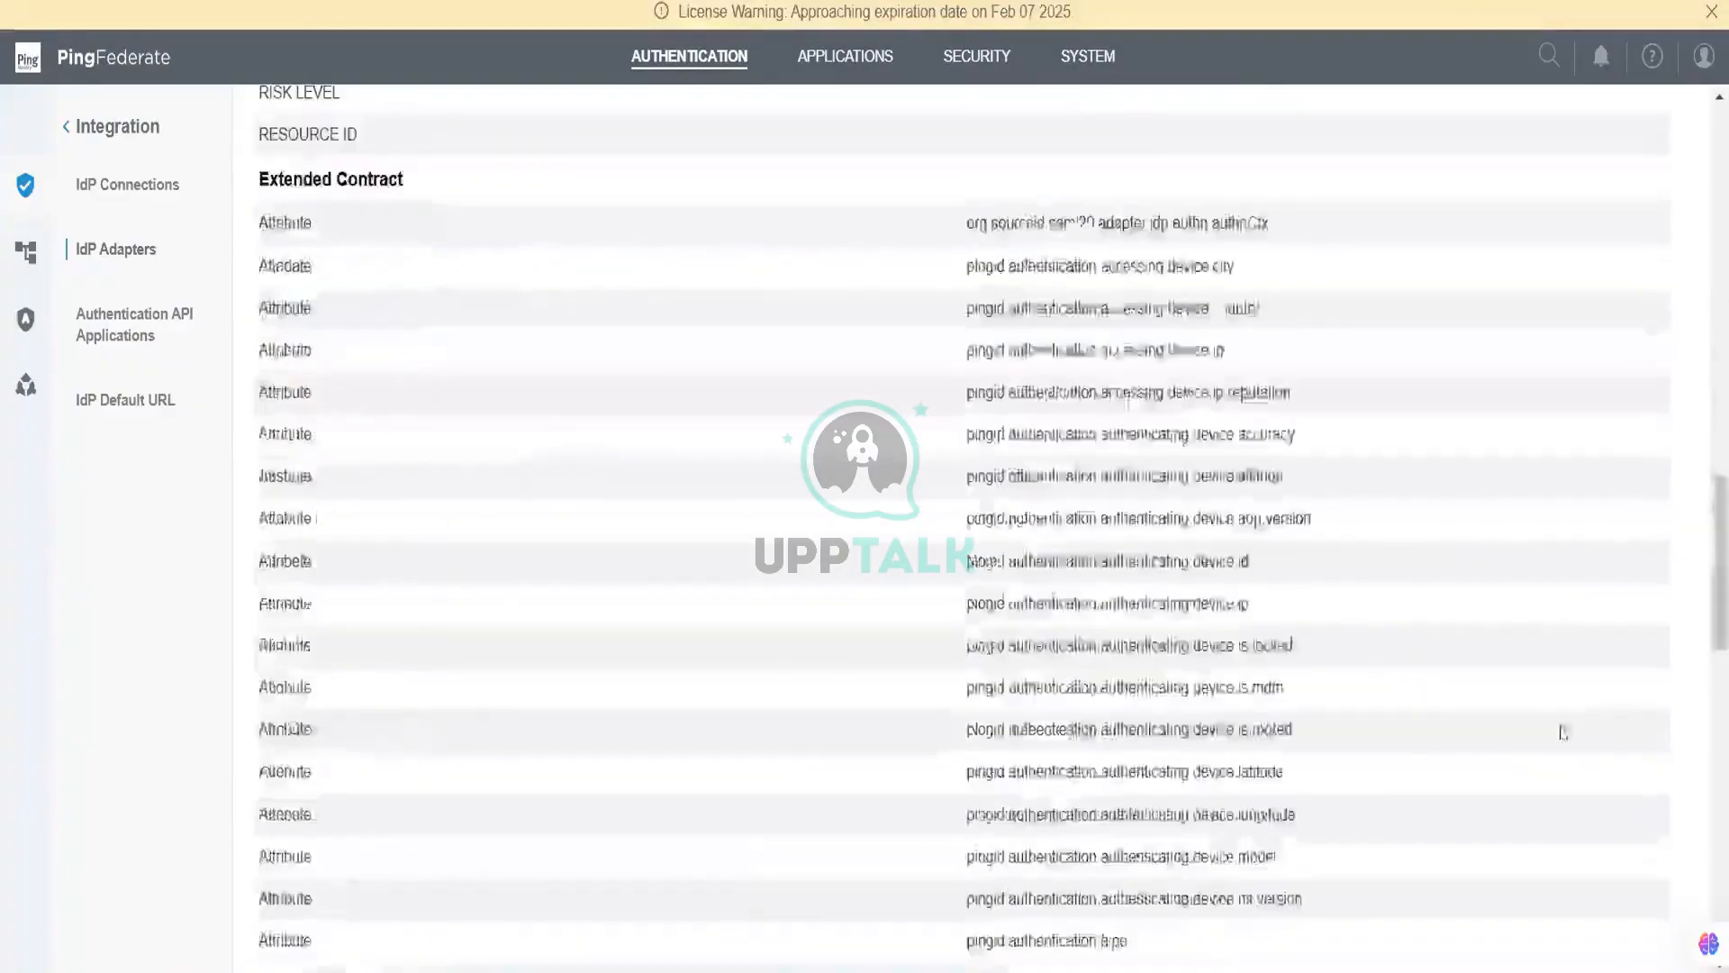
{"action": "scroll", "coordinate": [1562, 731], "scroll_direction": "down", "scroll_amount": 15}
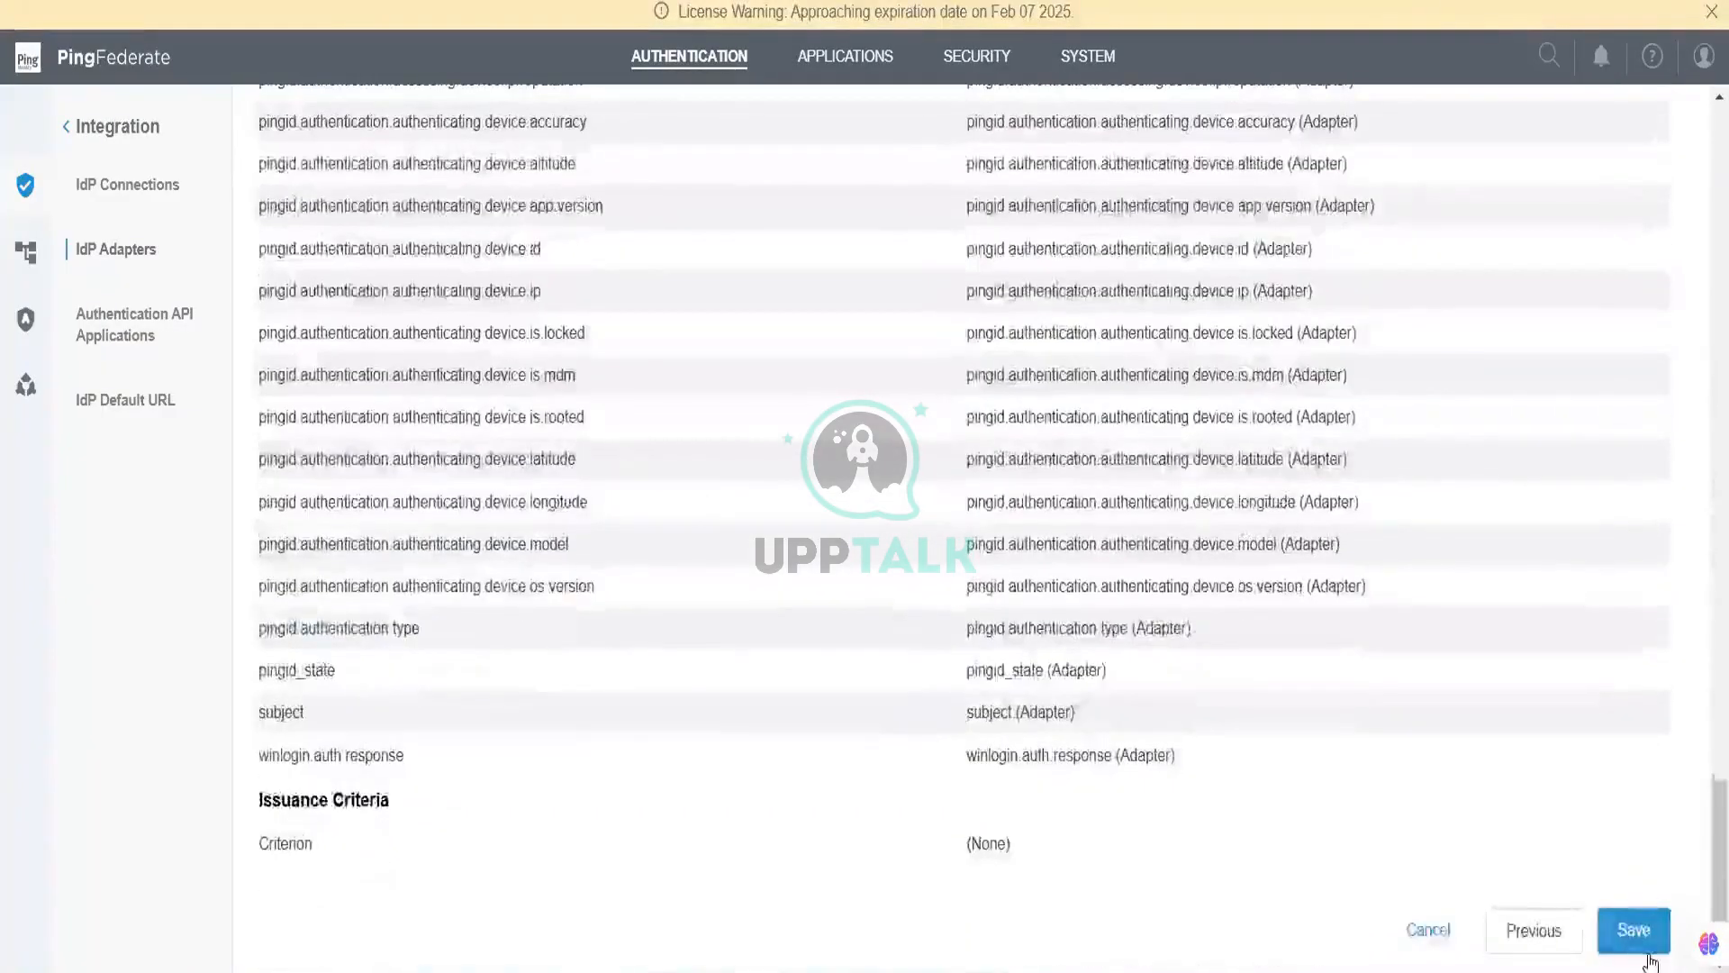
{"action": "left_click", "coordinate": [1650, 953]}
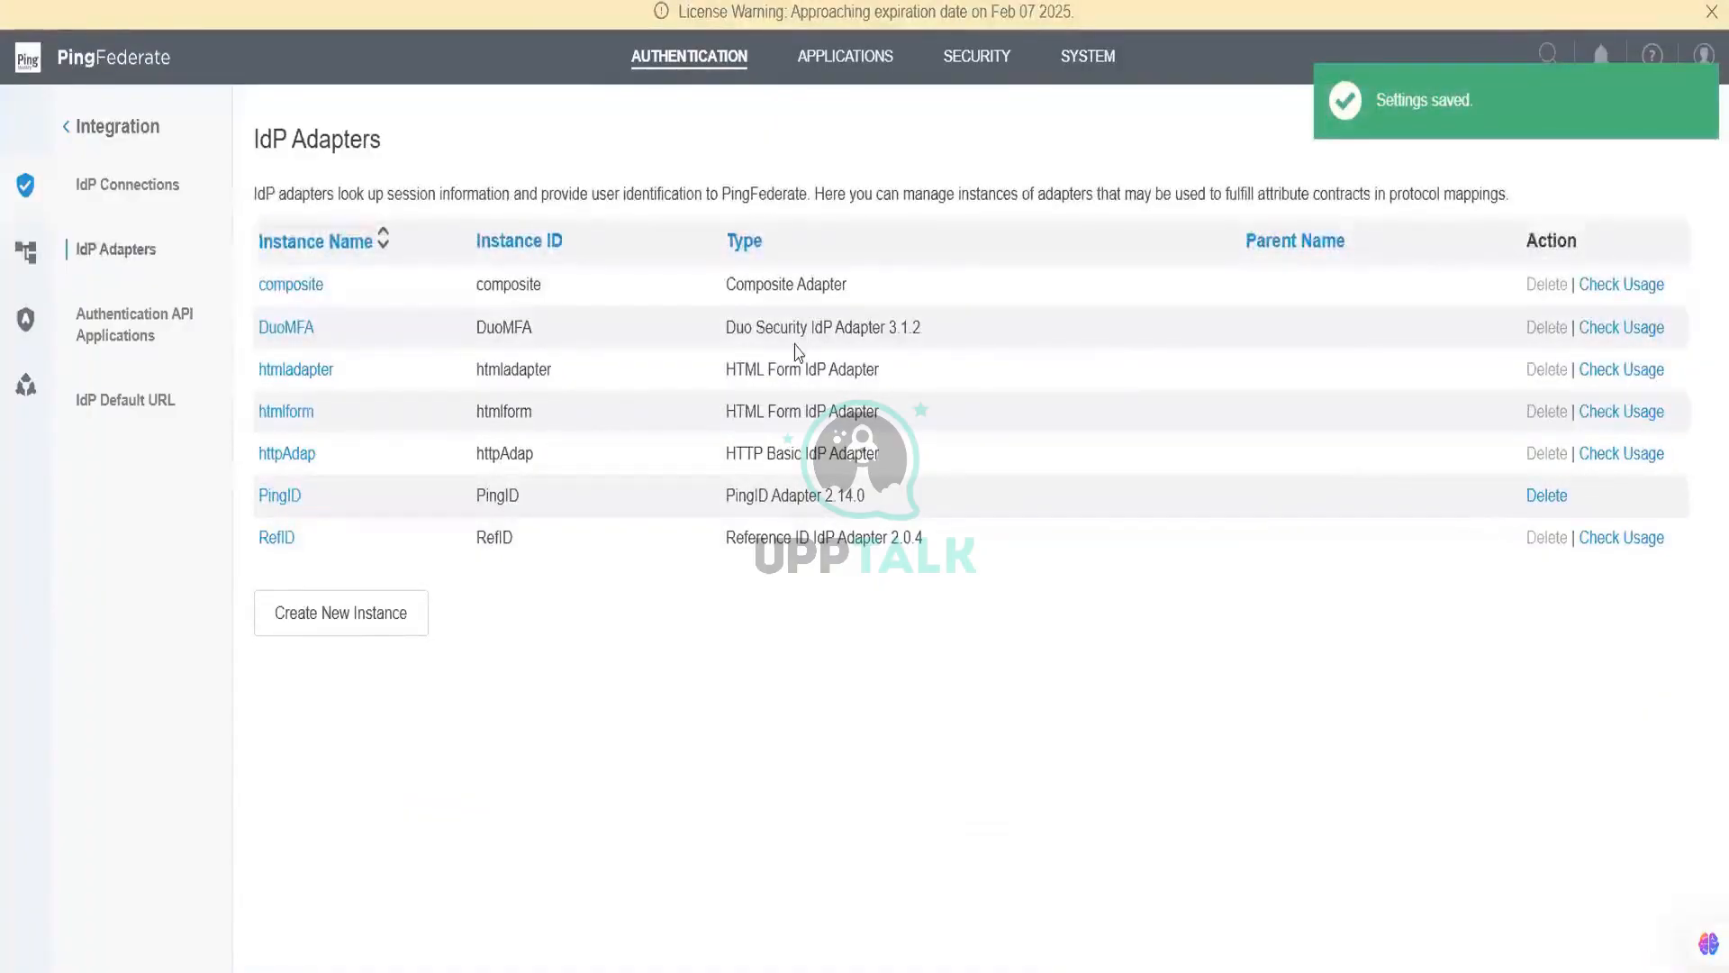
Step: Replace DuoMFA with PingID in the composite adapter's chained adapters
{"action": "left_click", "coordinate": [309, 284]}
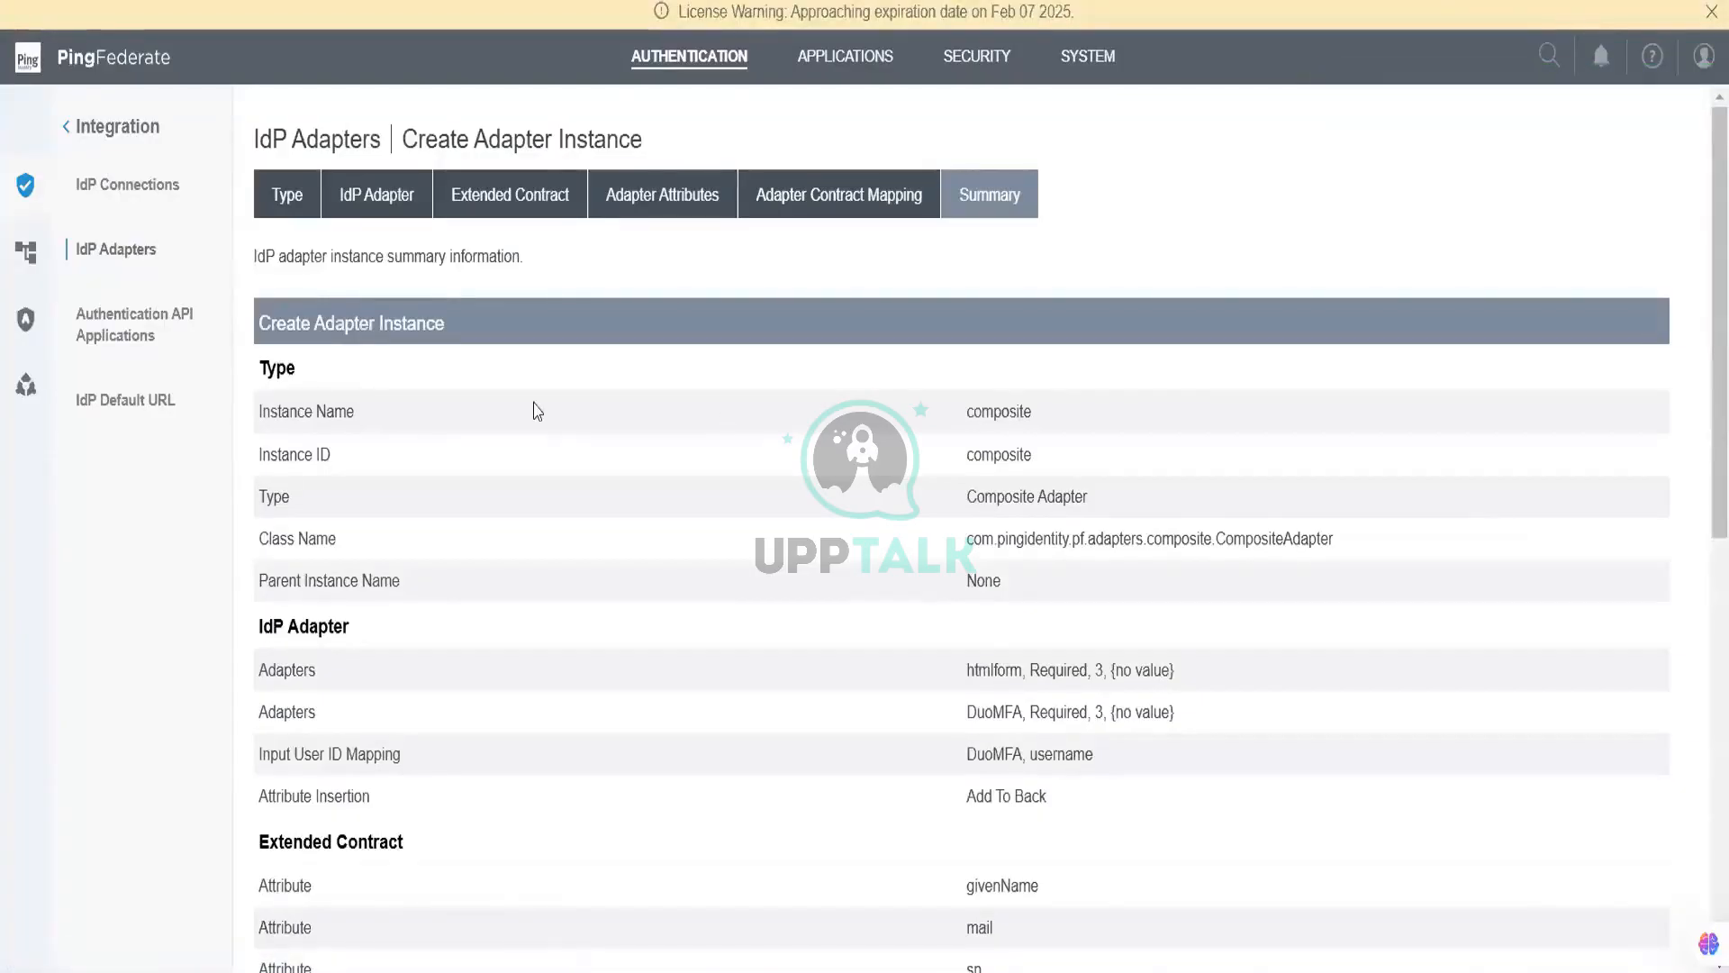
{"action": "left_click", "coordinate": [389, 199]}
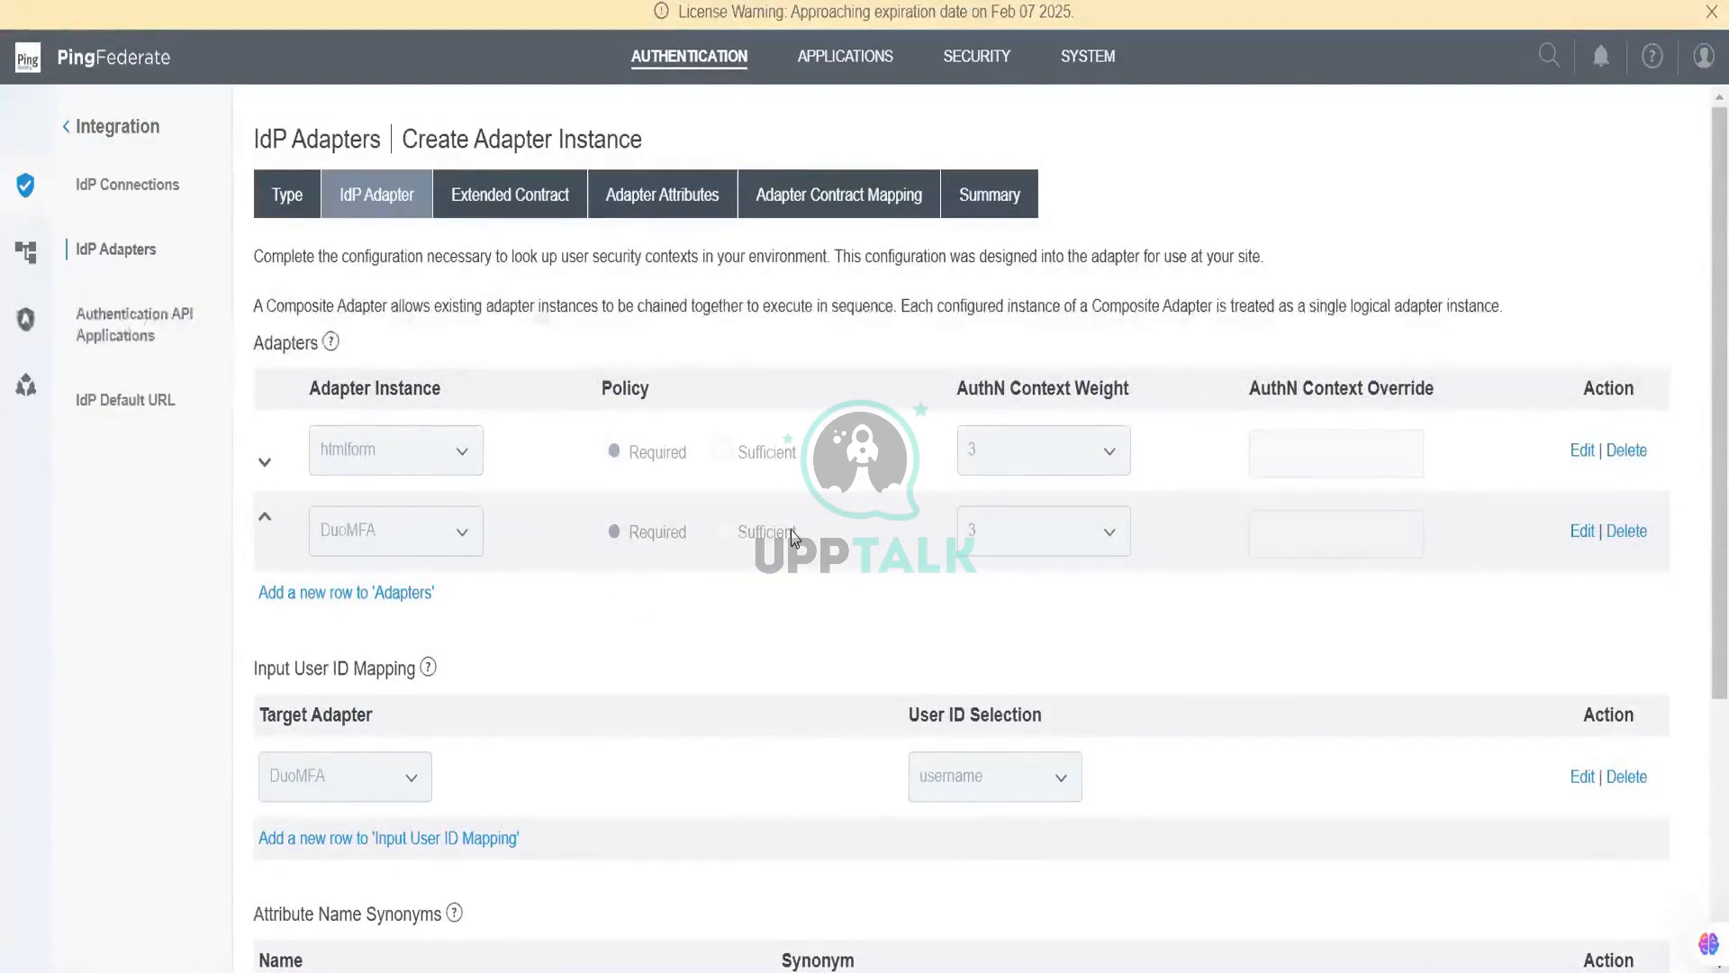
{"action": "left_click", "coordinate": [1578, 532]}
{"action": "left_click", "coordinate": [453, 533]}
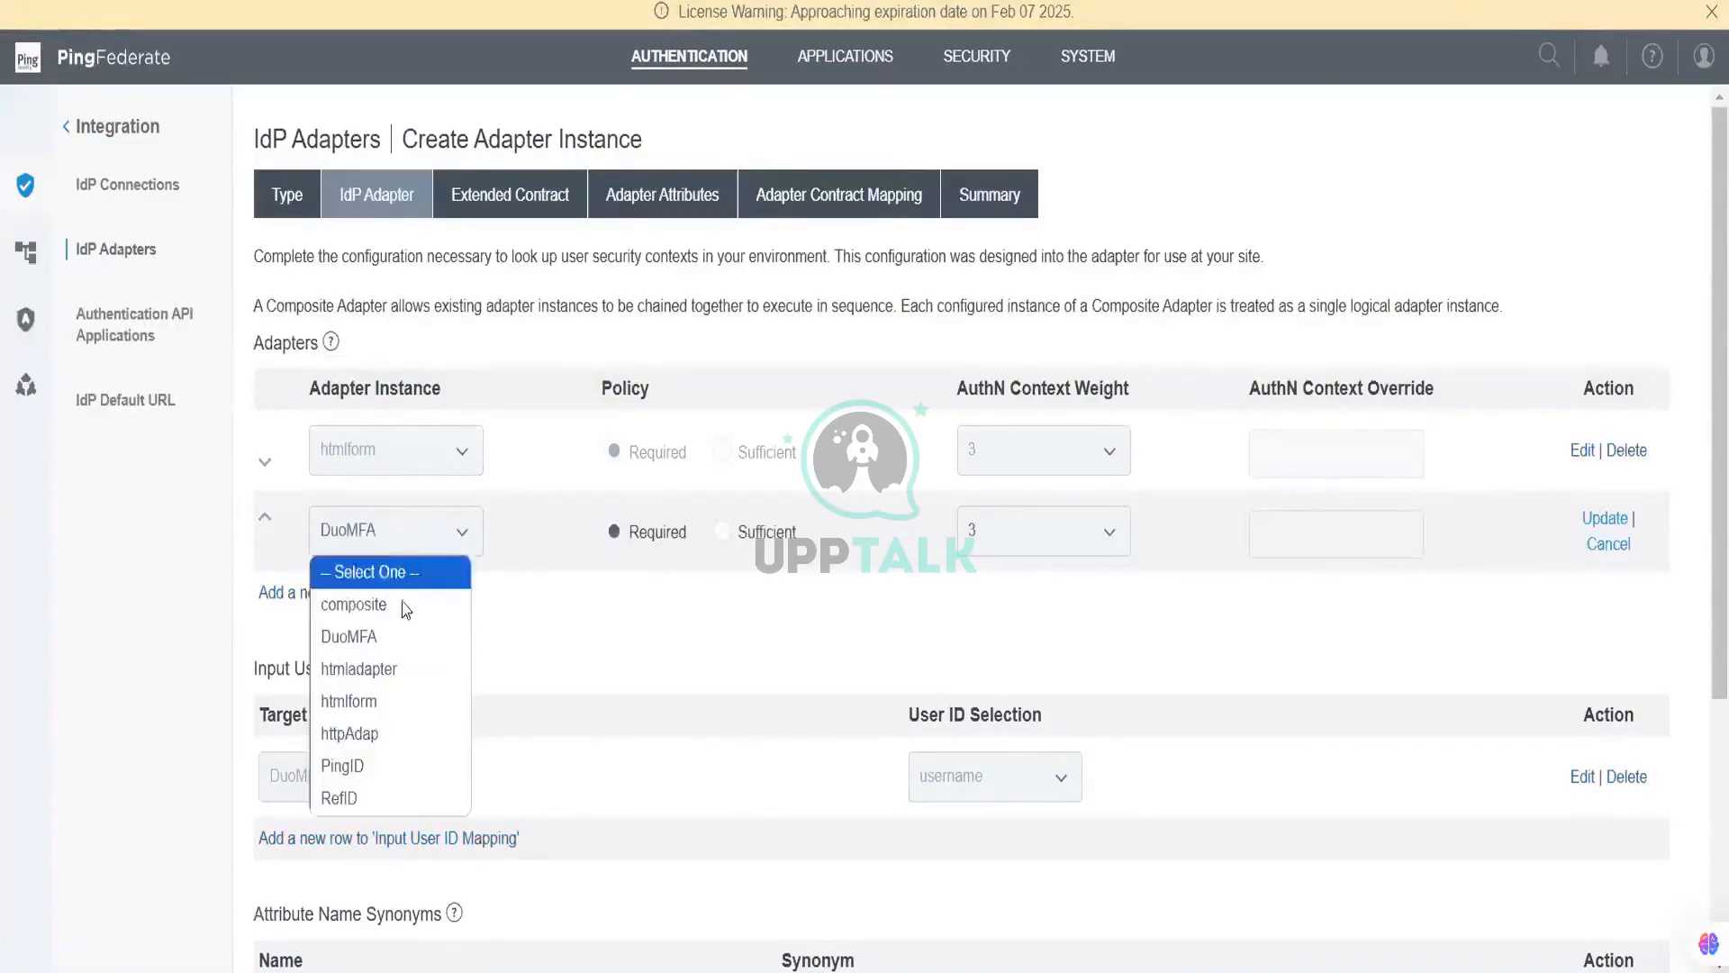
{"action": "left_click", "coordinate": [386, 767]}
{"action": "scroll", "coordinate": [1567, 463], "scroll_direction": "down", "scroll_amount": 2}
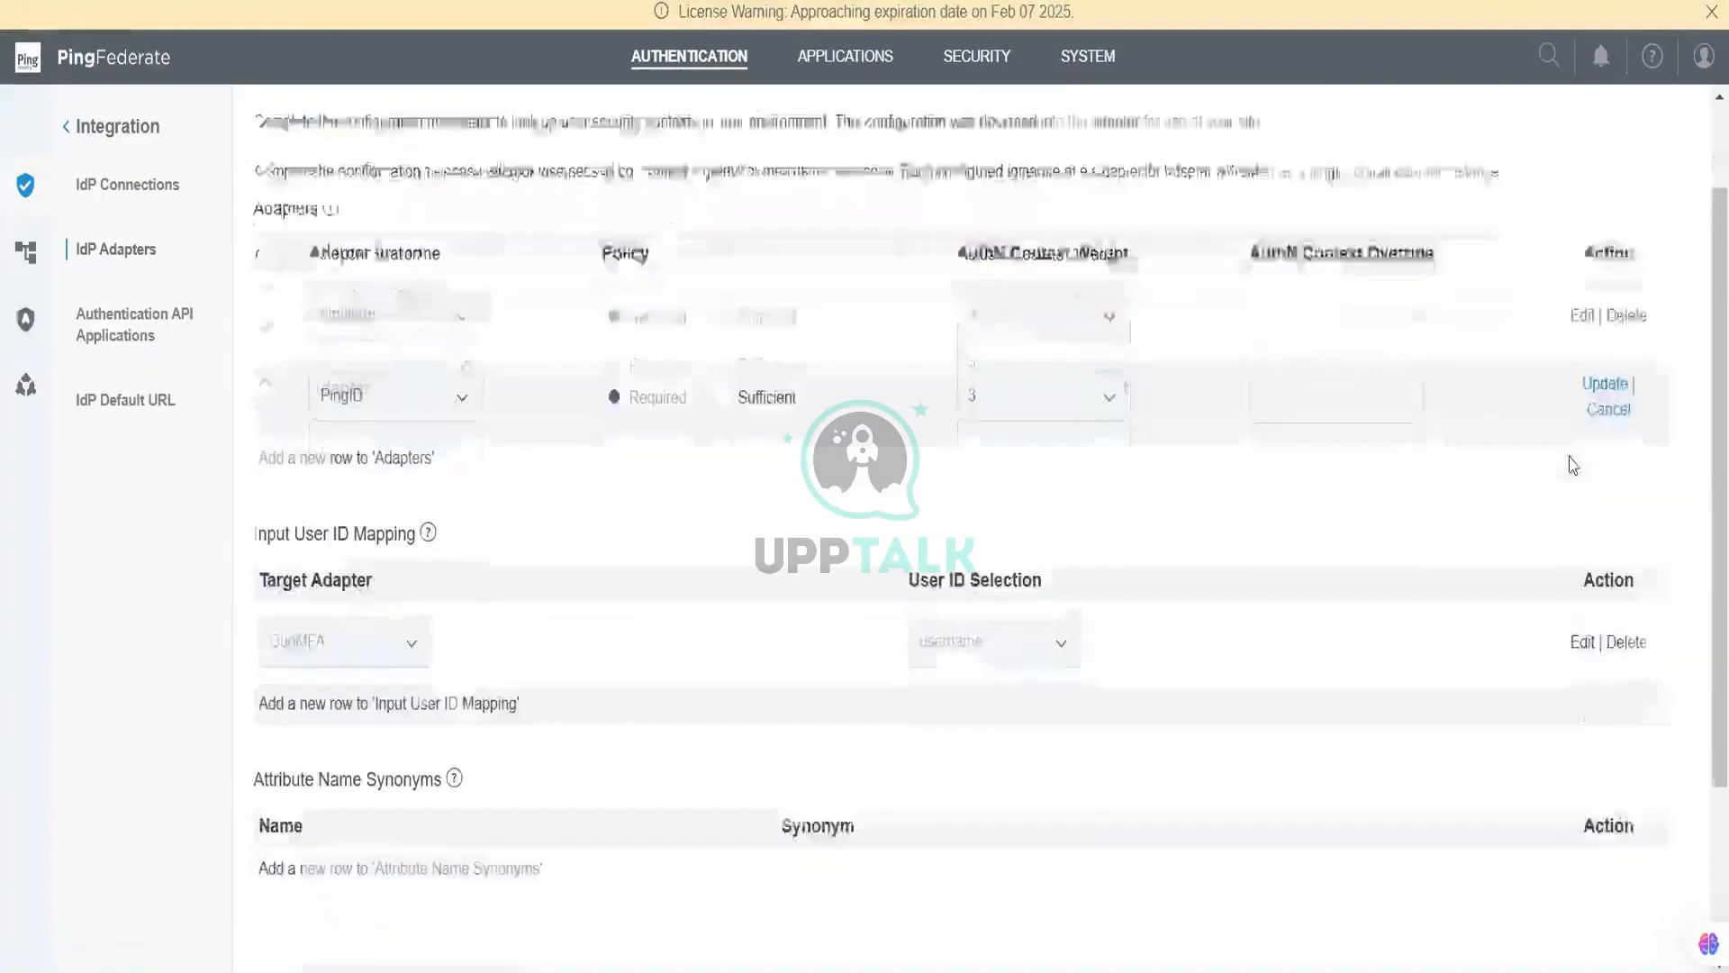
{"action": "left_click", "coordinate": [1603, 384]}
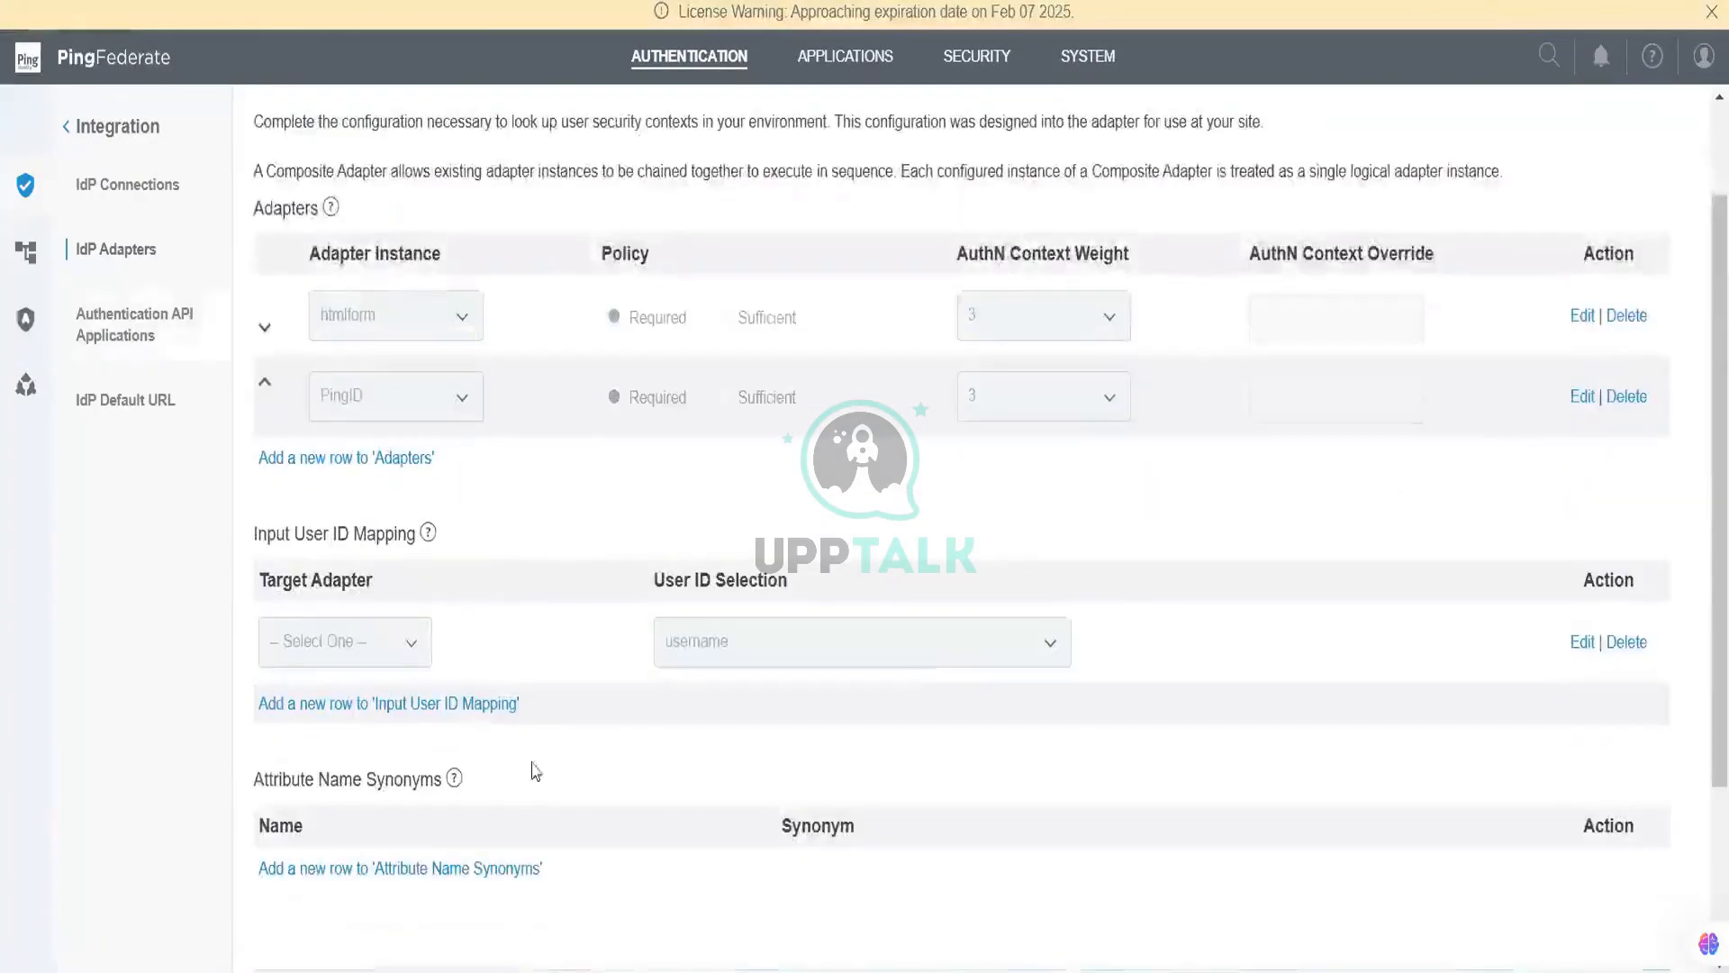
{"action": "scroll", "coordinate": [421, 666], "scroll_direction": "down", "scroll_amount": 3}
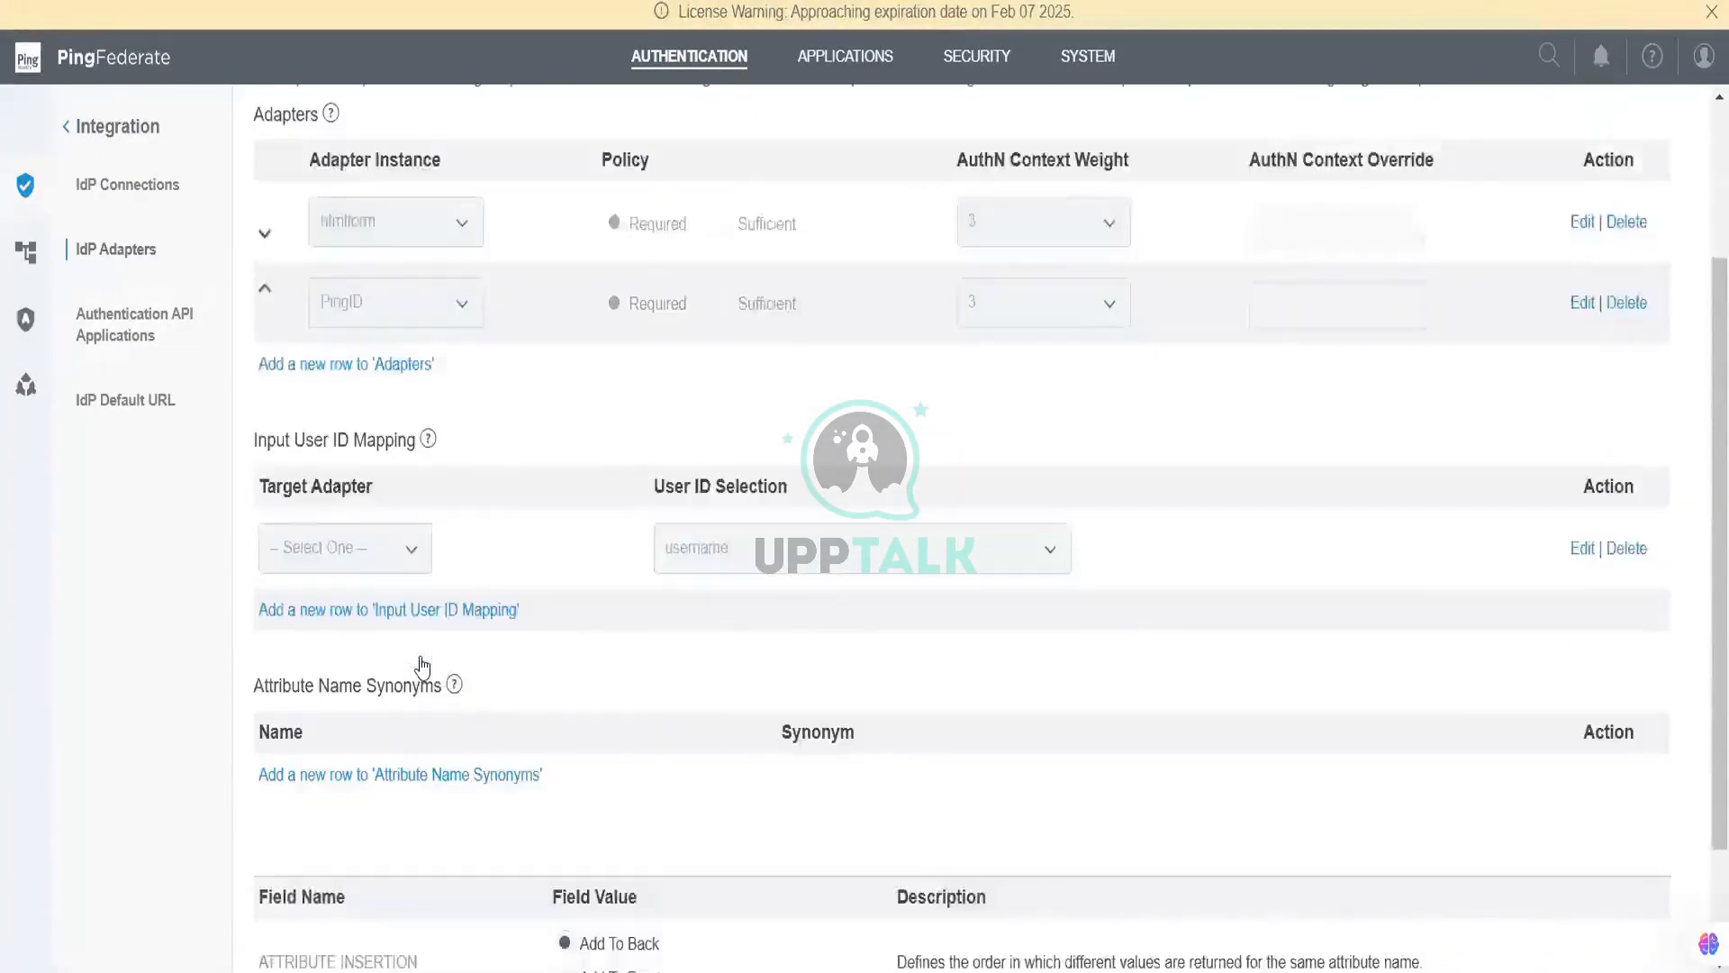
{"action": "scroll", "coordinate": [531, 540], "scroll_direction": "up", "scroll_amount": 2}
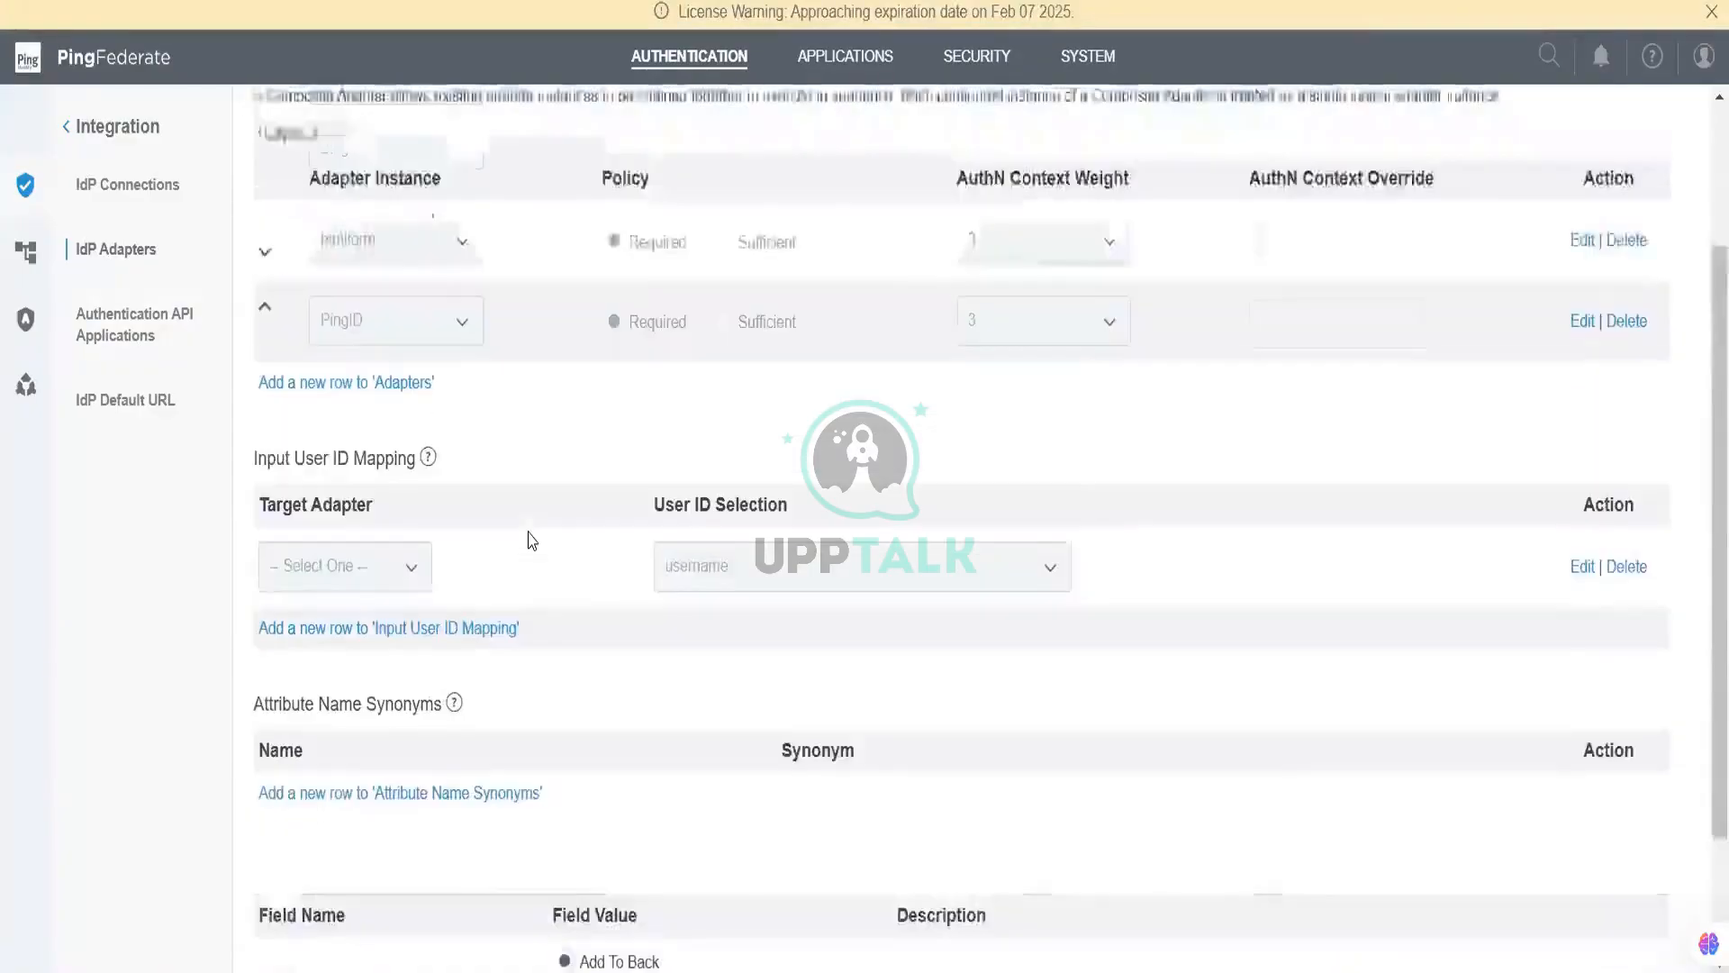
{"action": "scroll", "coordinate": [1215, 664], "scroll_direction": "down", "scroll_amount": 2}
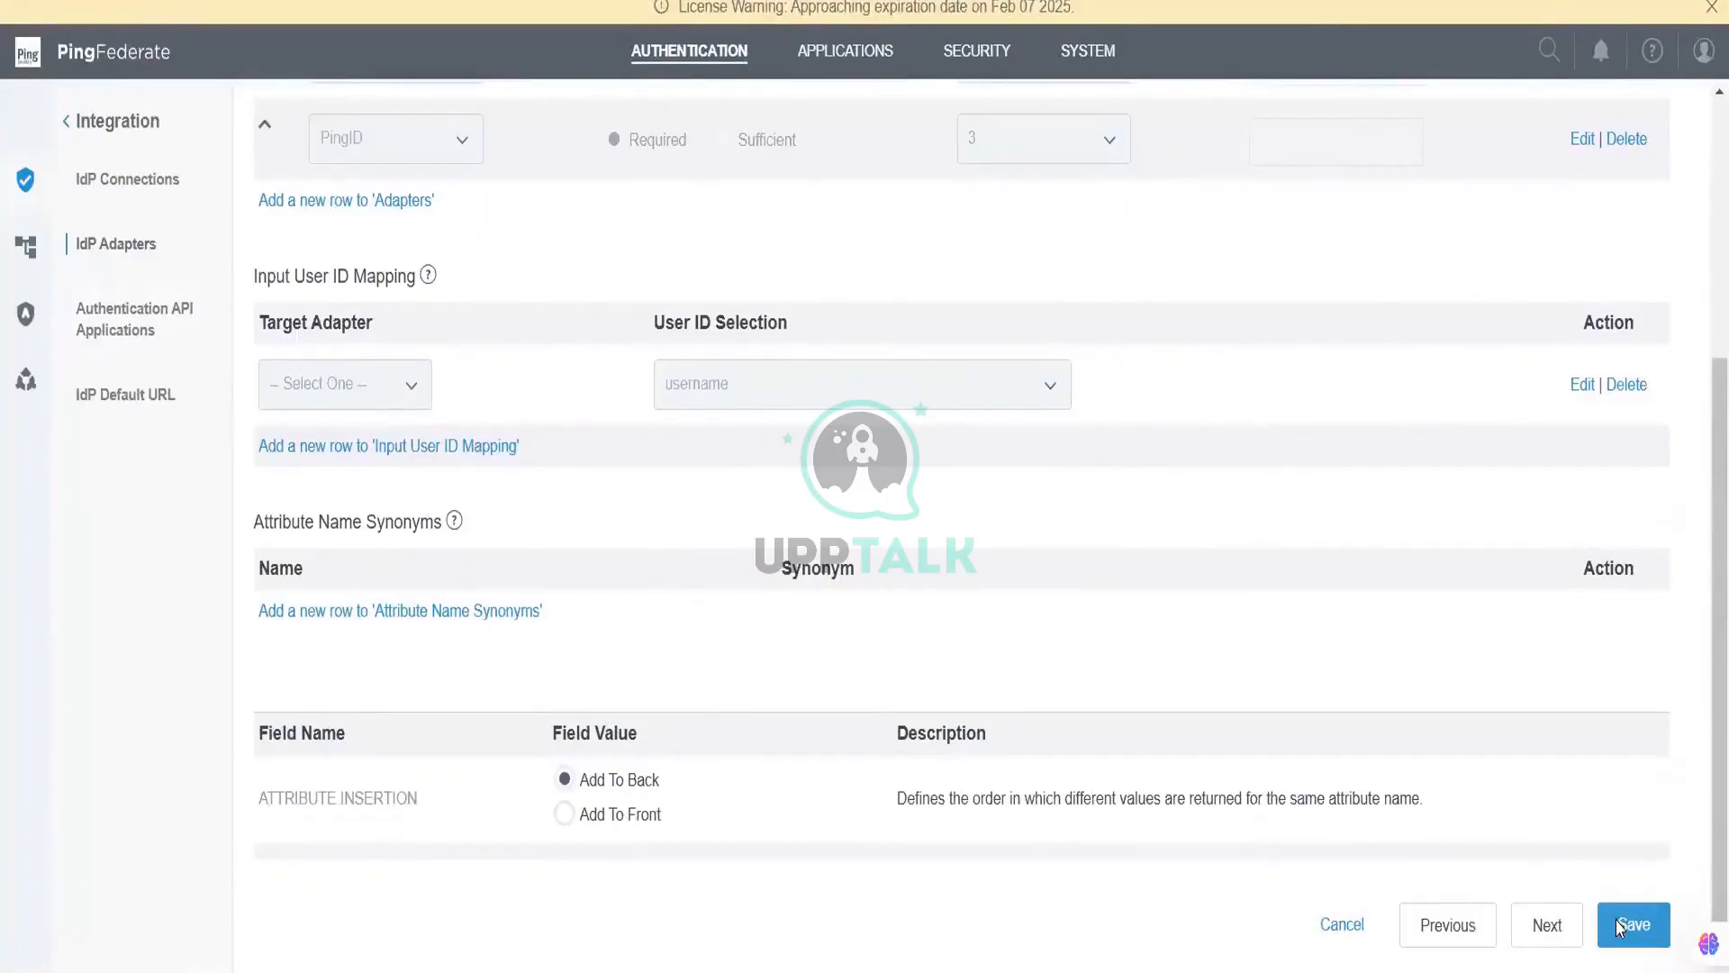
{"action": "scroll", "coordinate": [370, 360], "scroll_direction": "up", "scroll_amount": 5}
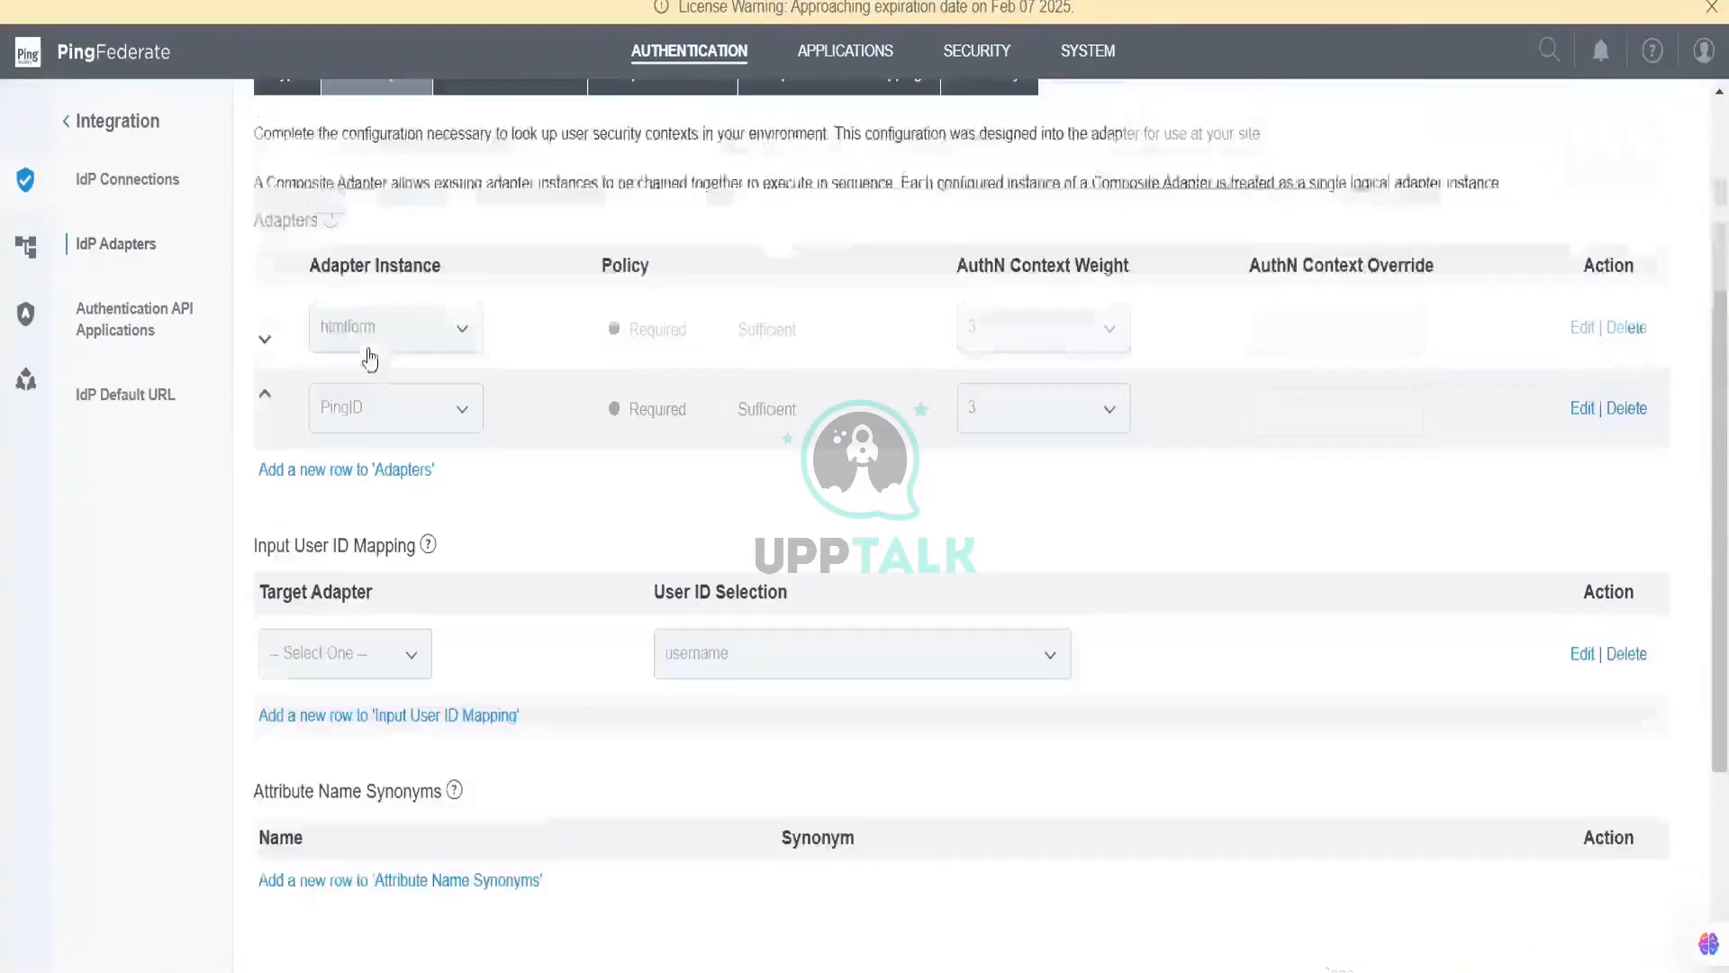
{"action": "scroll", "coordinate": [467, 591], "scroll_direction": "down", "scroll_amount": 3}
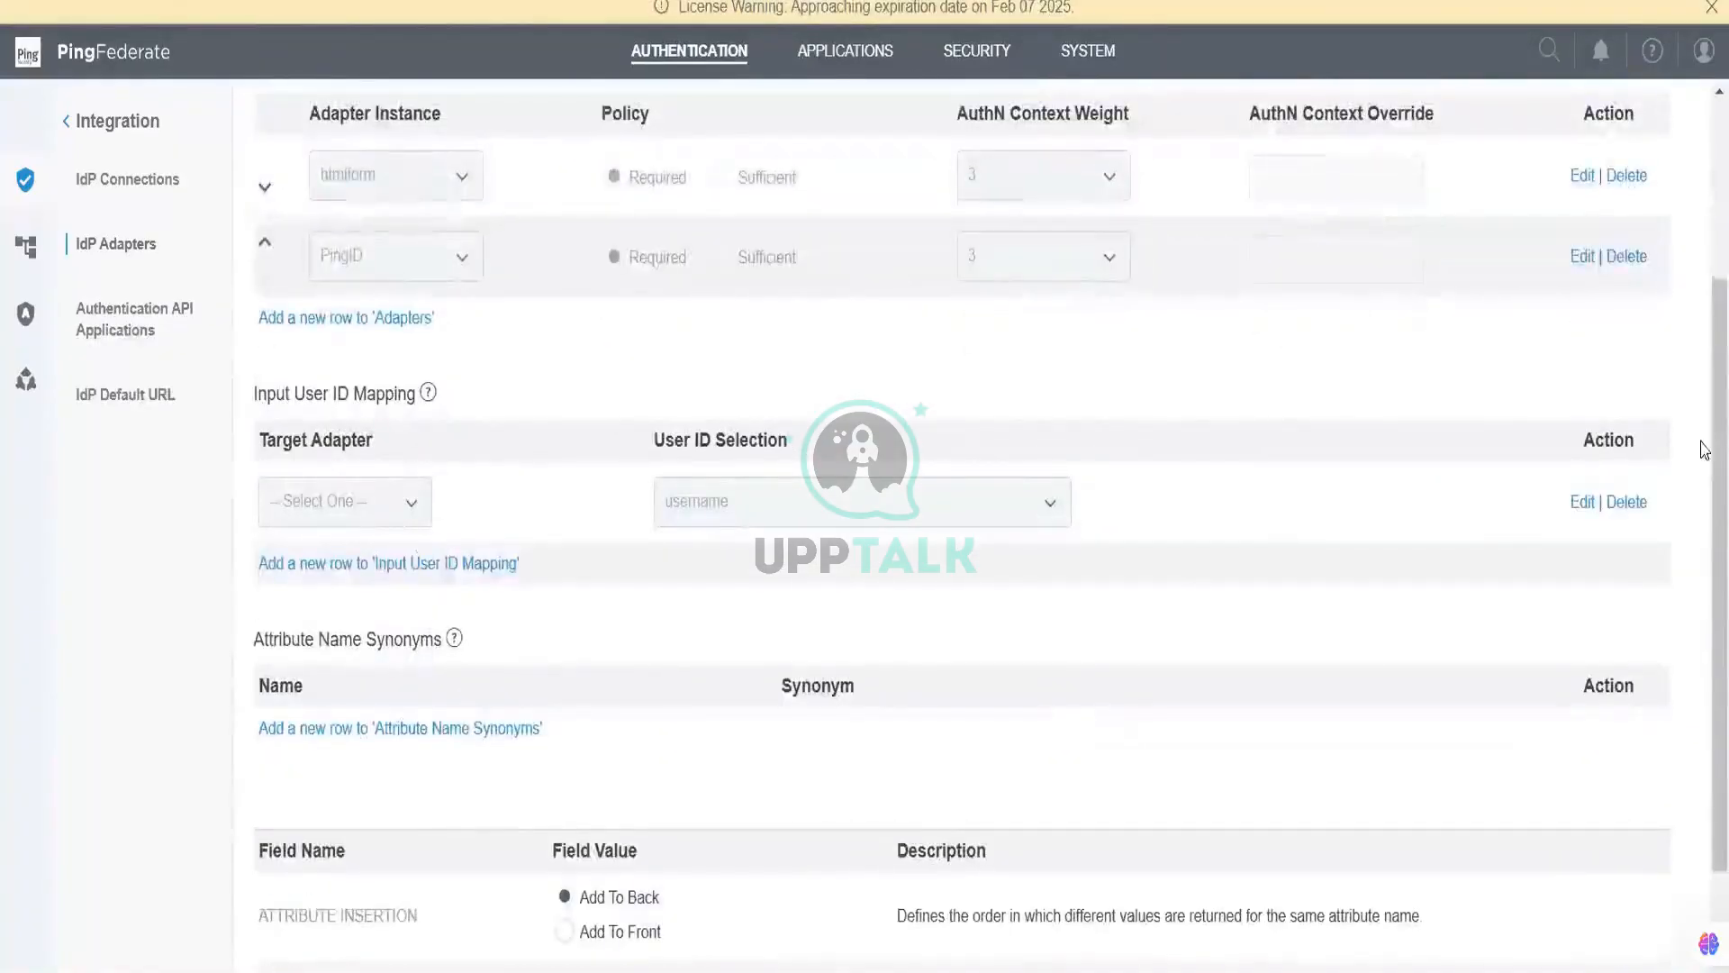
{"action": "scroll", "coordinate": [1602, 529], "scroll_direction": "down", "scroll_amount": 2}
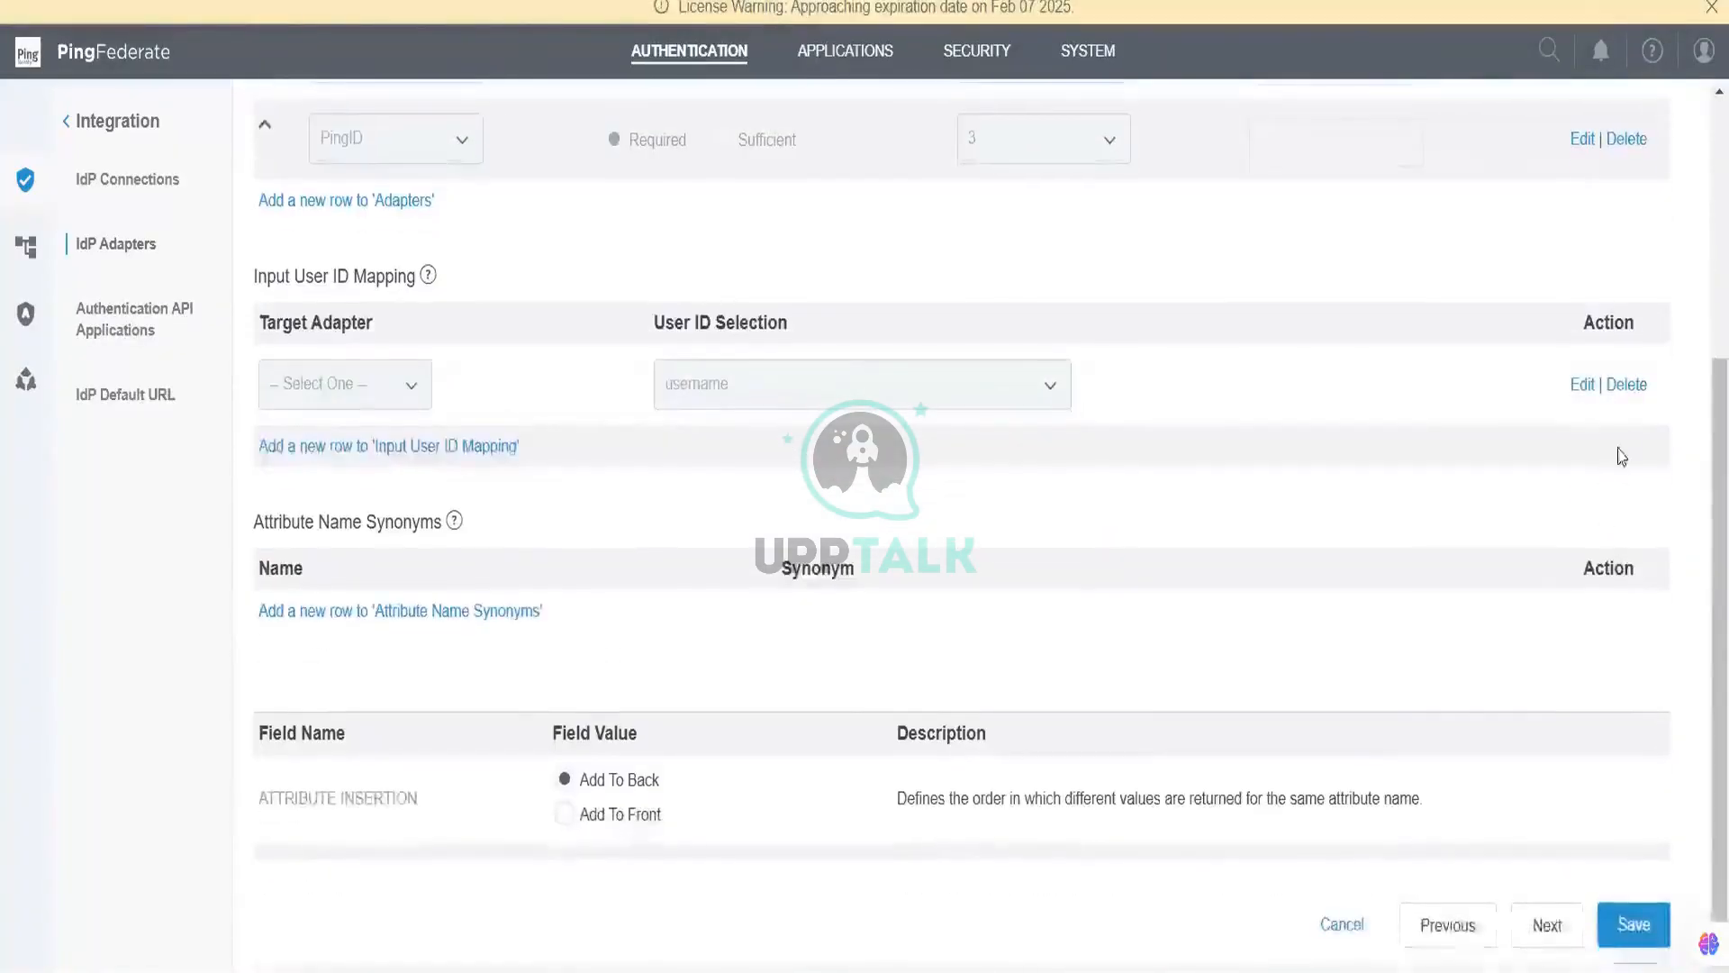
Step: Map username as PingID's input user ID, save the composite, and open SP Connections
{"action": "left_click", "coordinate": [1563, 382]}
{"action": "left_click", "coordinate": [423, 386]}
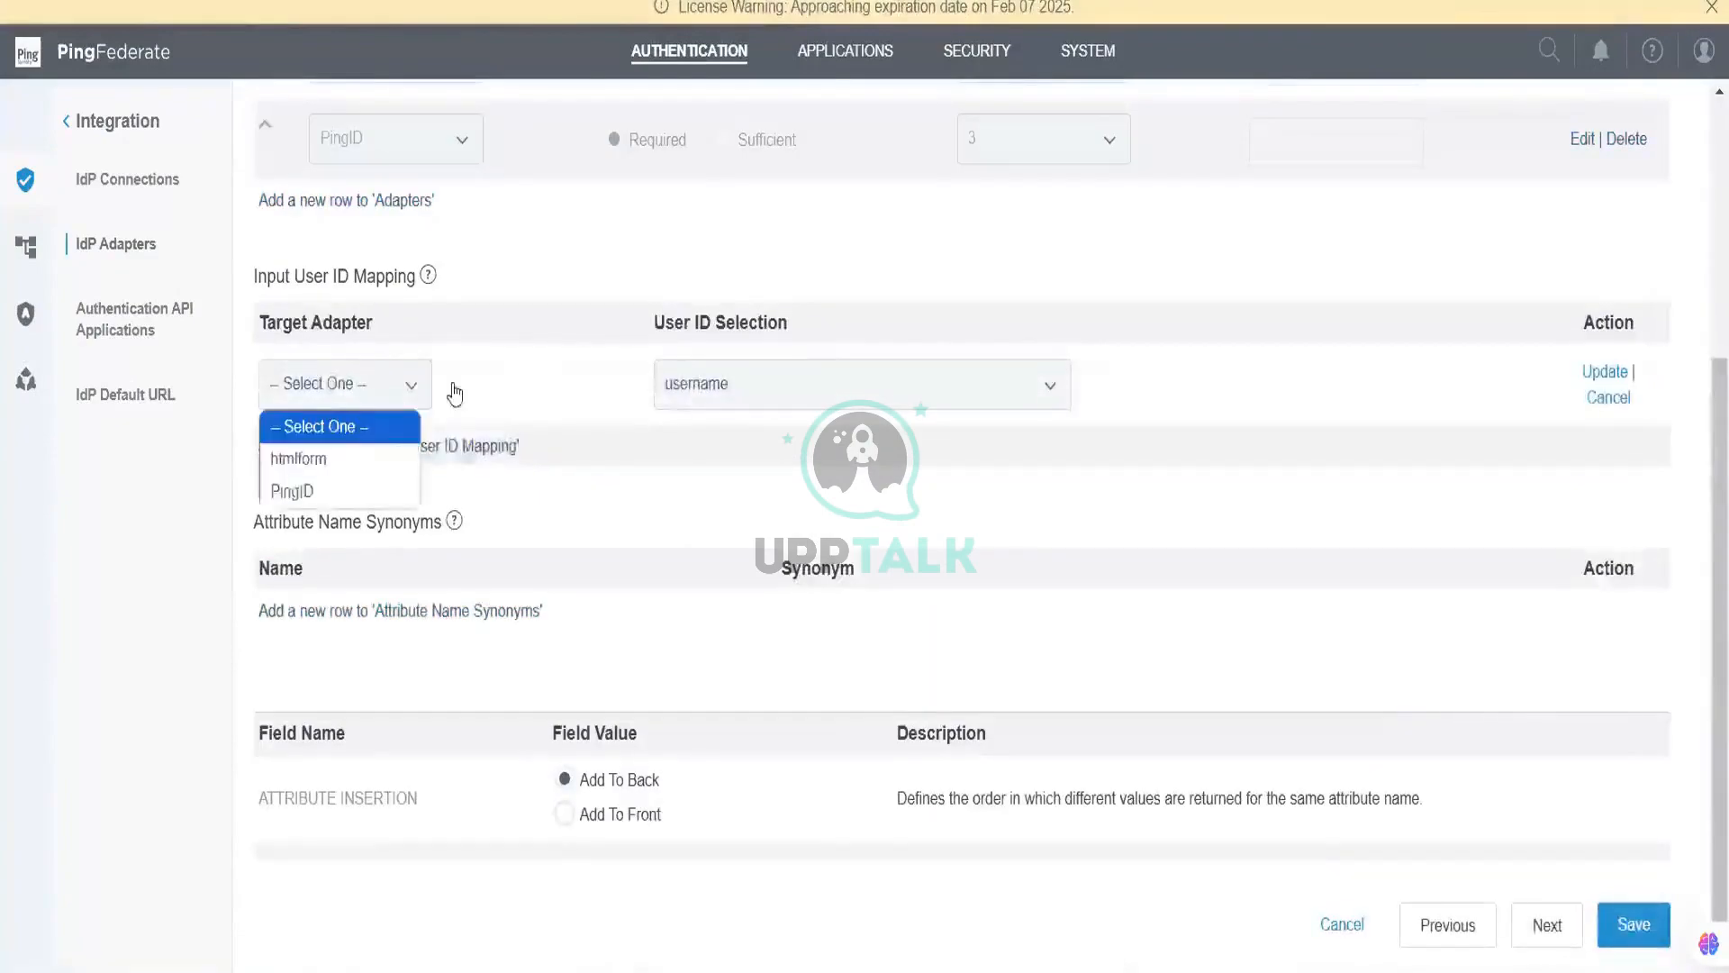
{"action": "left_click", "coordinate": [358, 491]}
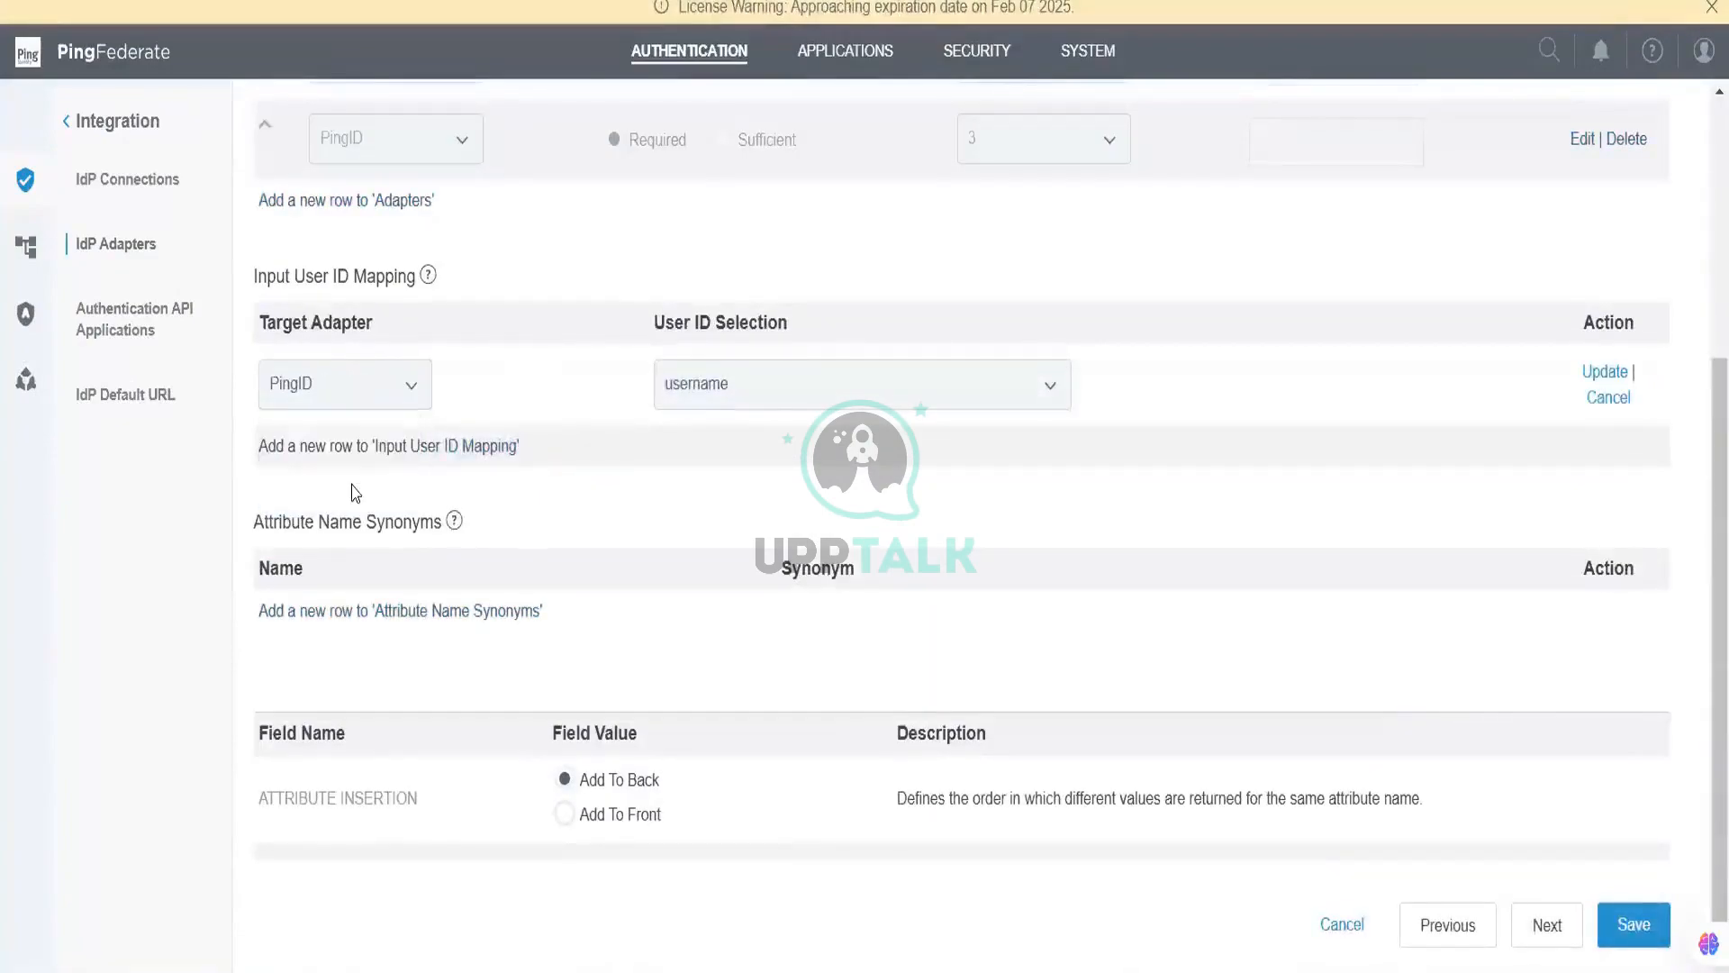
{"action": "left_click", "coordinate": [693, 396]}
{"action": "left_click", "coordinate": [700, 398]}
{"action": "left_click", "coordinate": [1606, 372]}
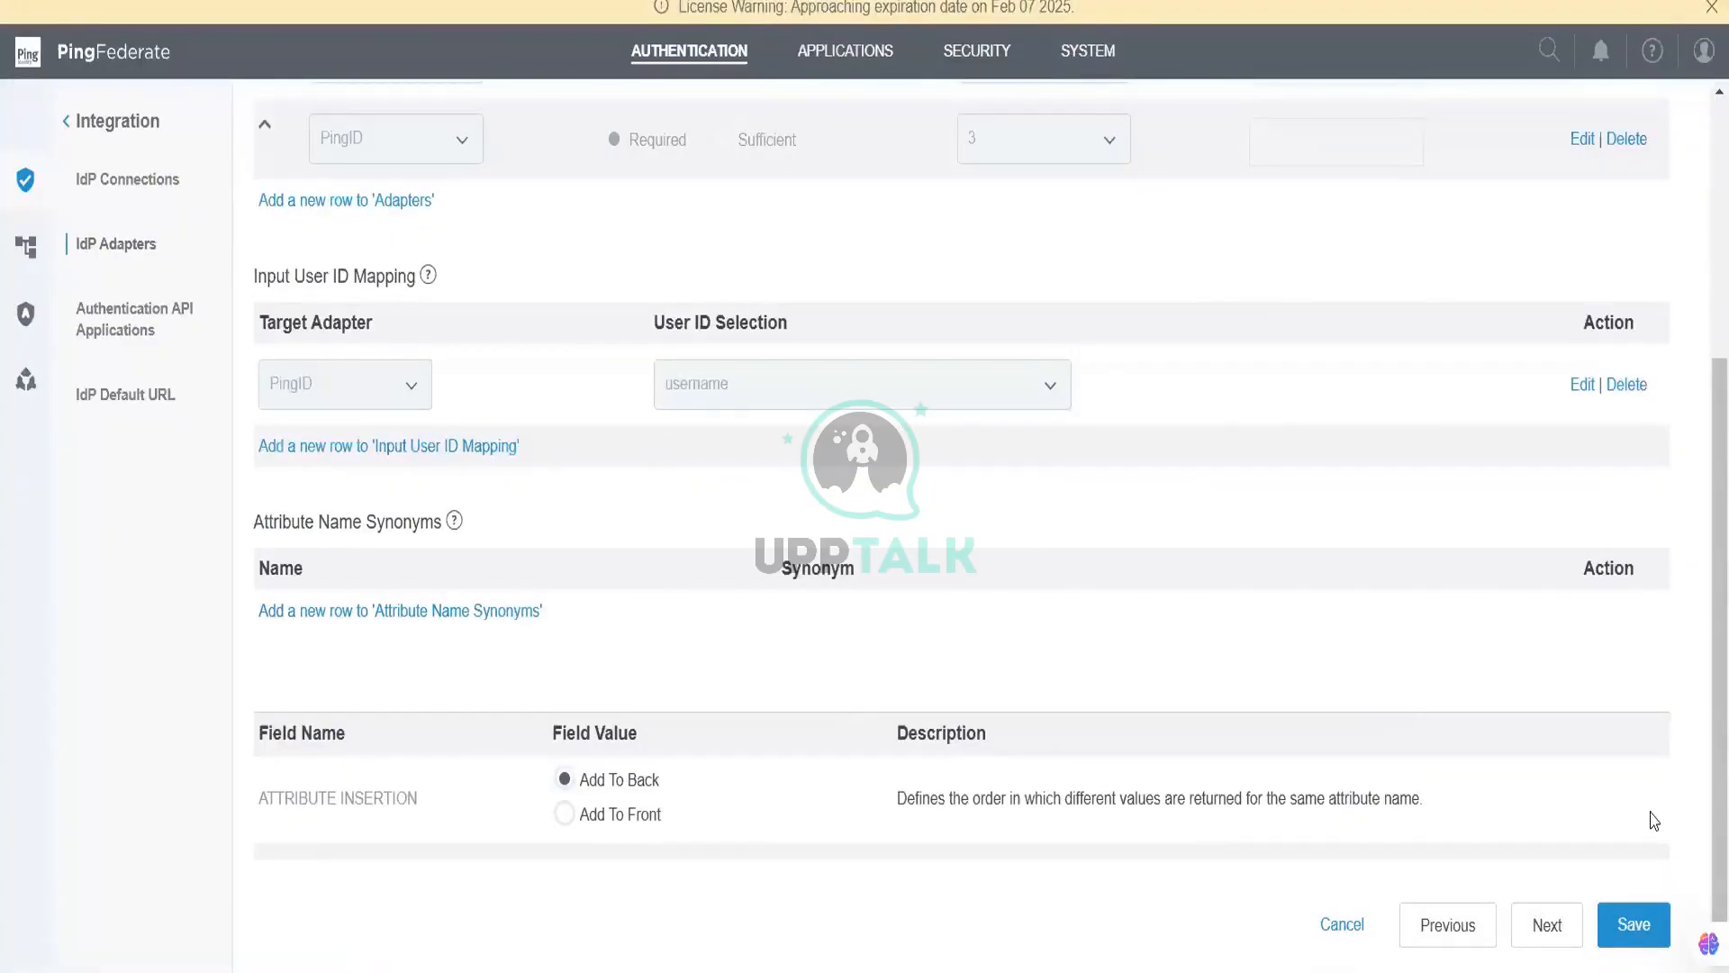
{"action": "left_click", "coordinate": [1638, 922]}
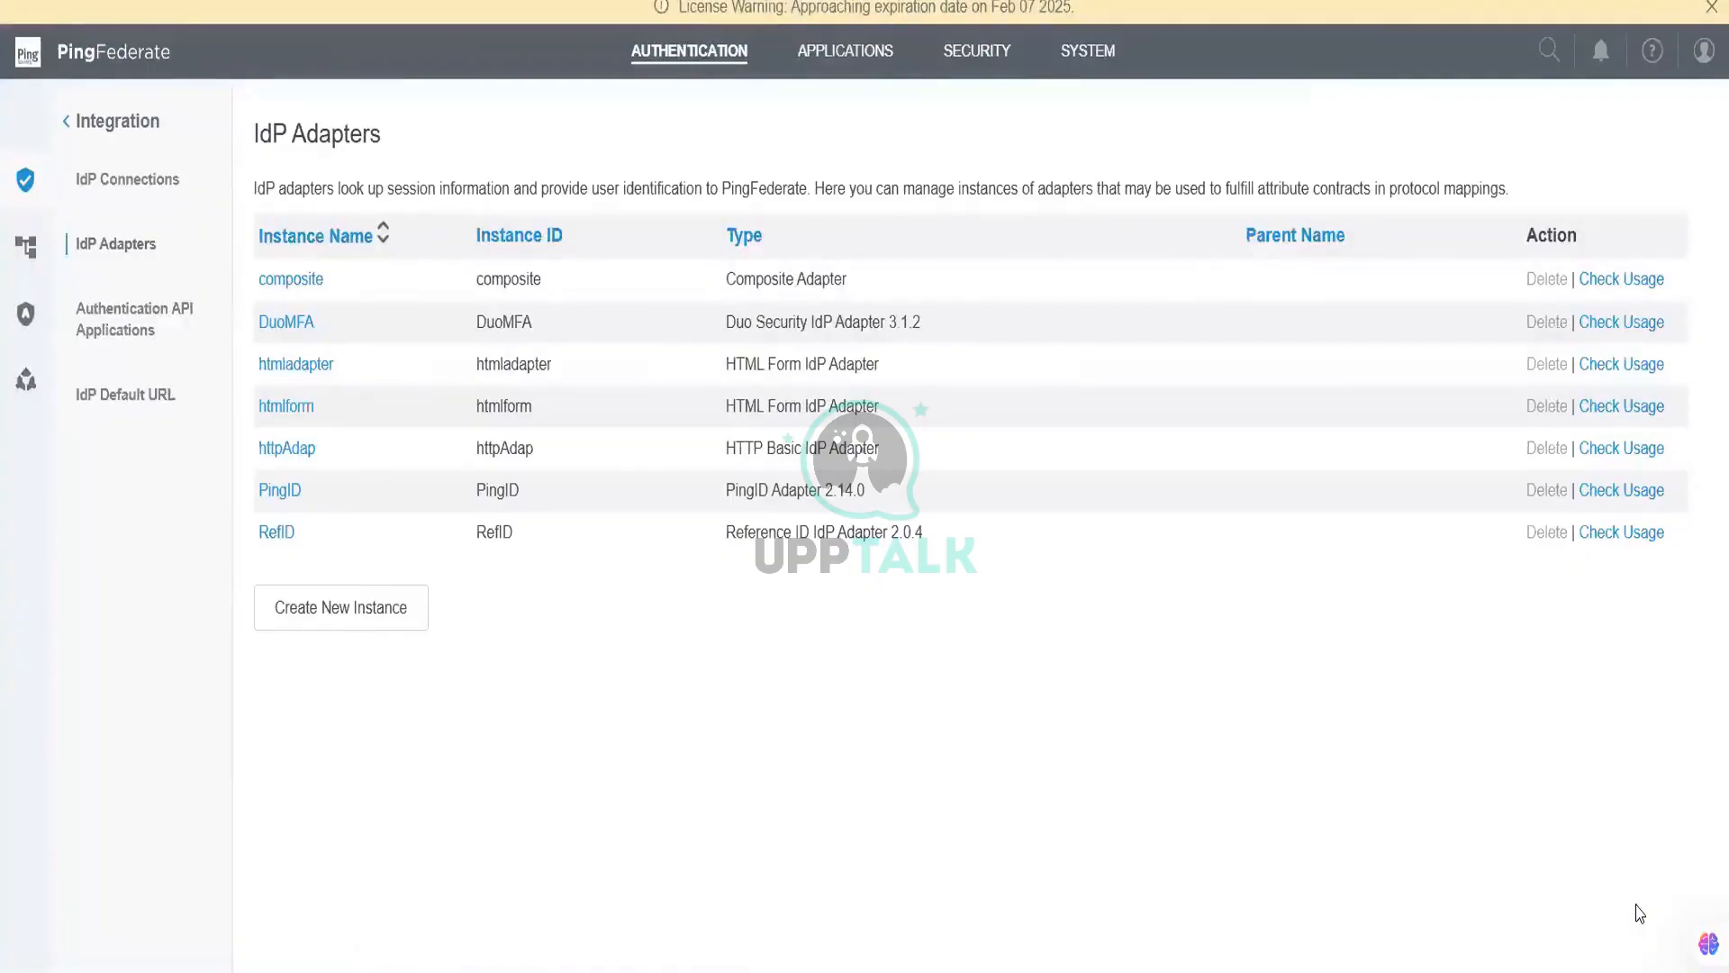
{"action": "left_click", "coordinate": [810, 62]}
{"action": "left_click", "coordinate": [471, 246]}
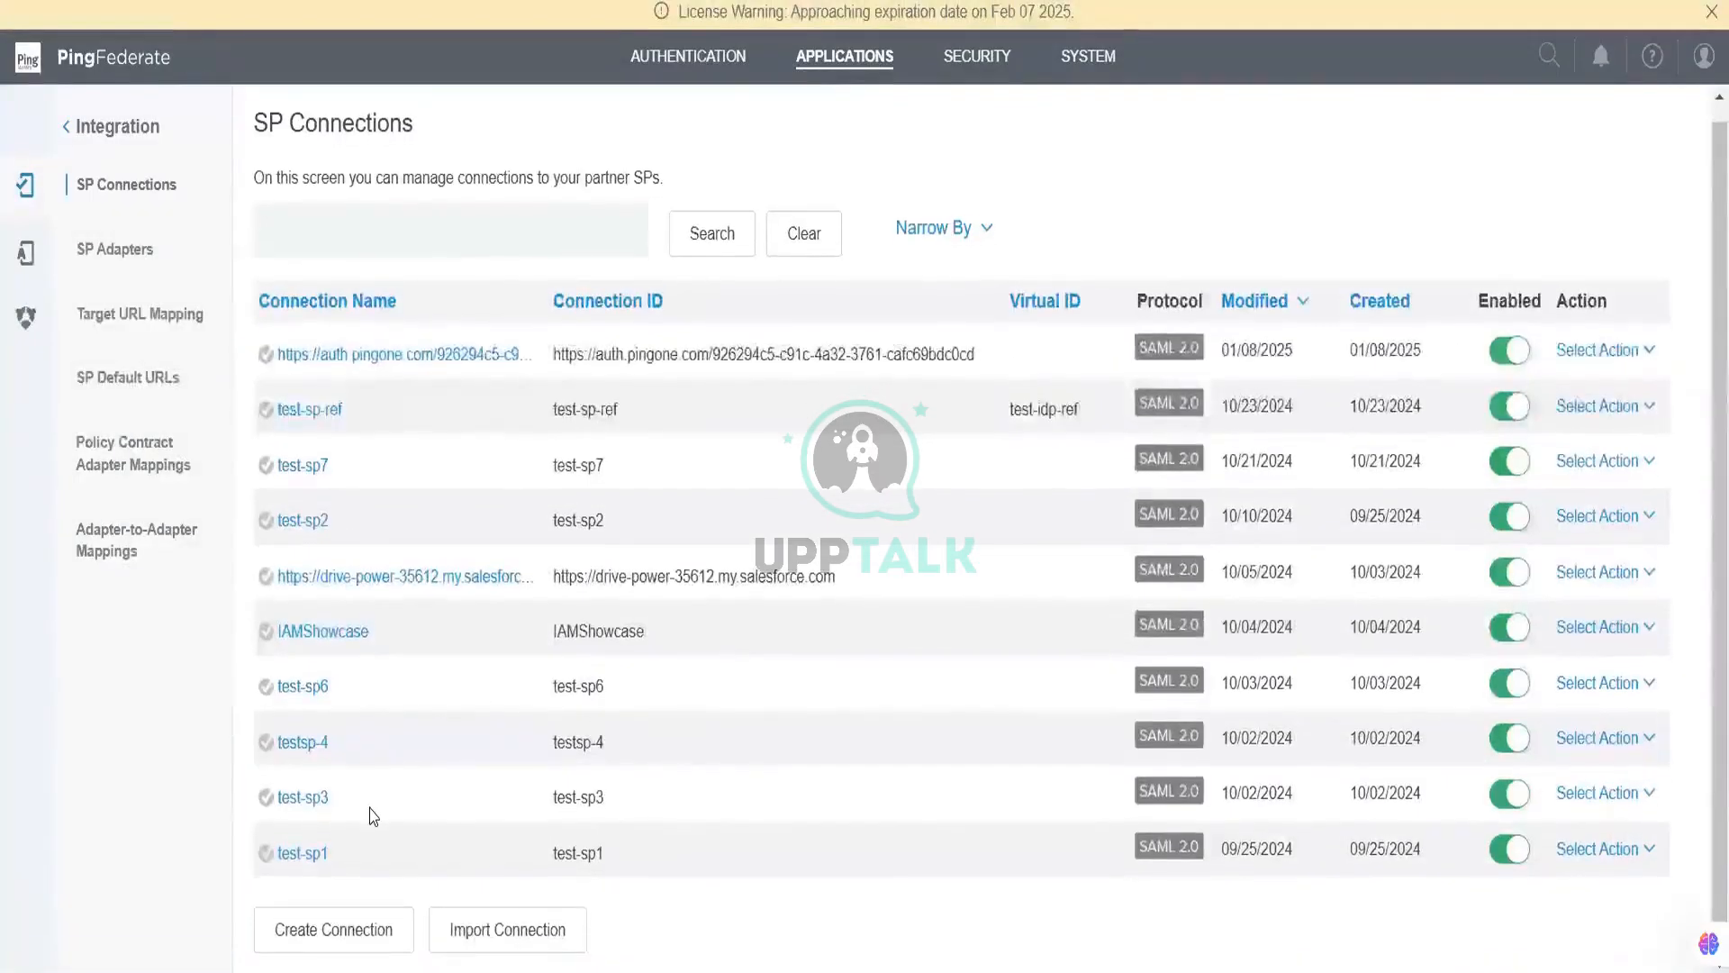
Step: Remove htmladapter as the authentication source on the test-sp1 connection
{"action": "left_click", "coordinate": [312, 853]}
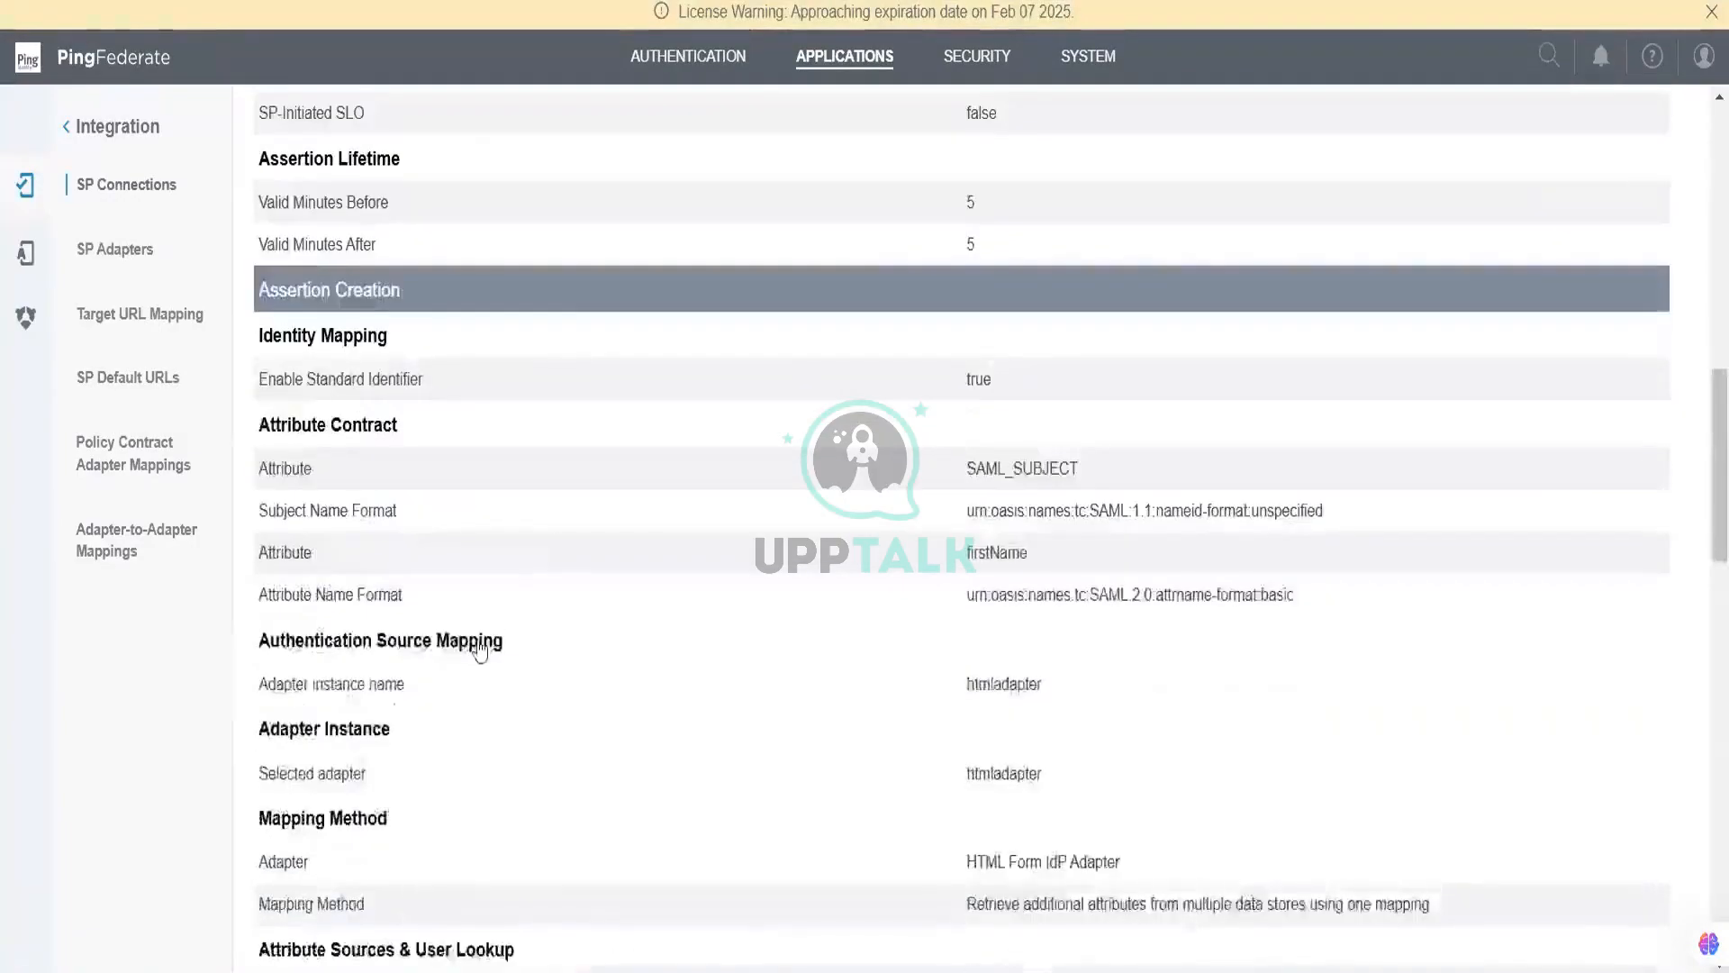
{"action": "left_click", "coordinate": [485, 641]}
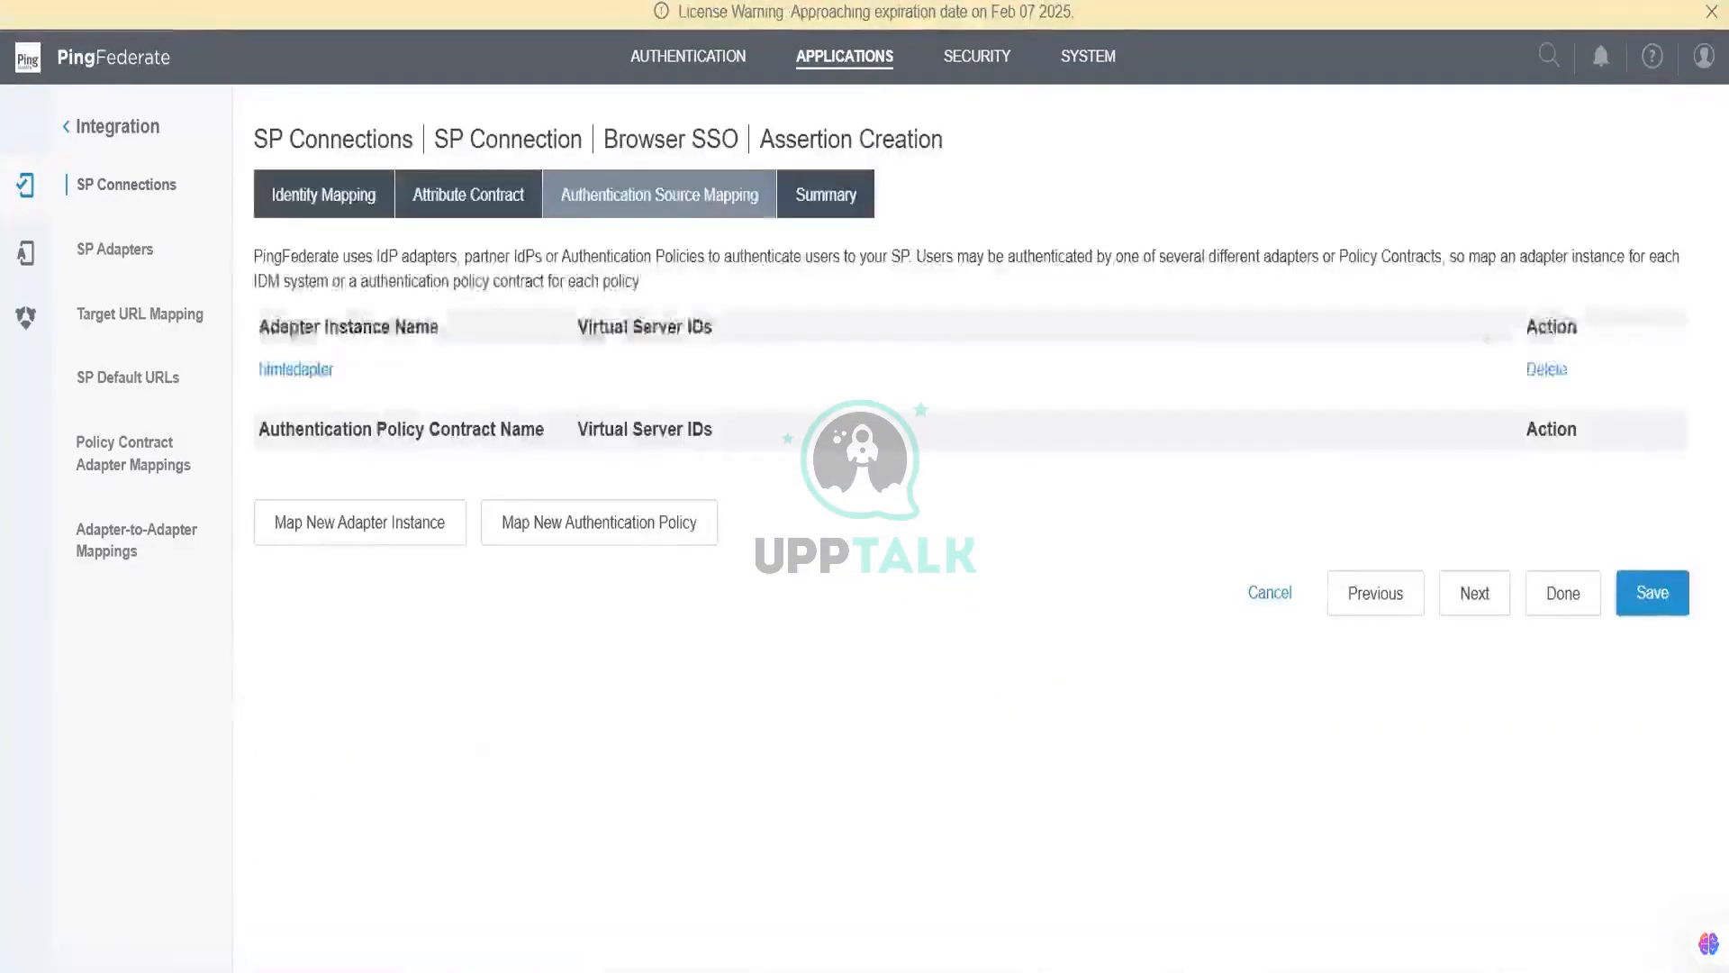
{"action": "left_click", "coordinate": [1546, 369]}
Step: Map a new adapter instance on test-sp1 using the composite adapter with adapter-contract-only mapping
{"action": "left_click", "coordinate": [435, 535]}
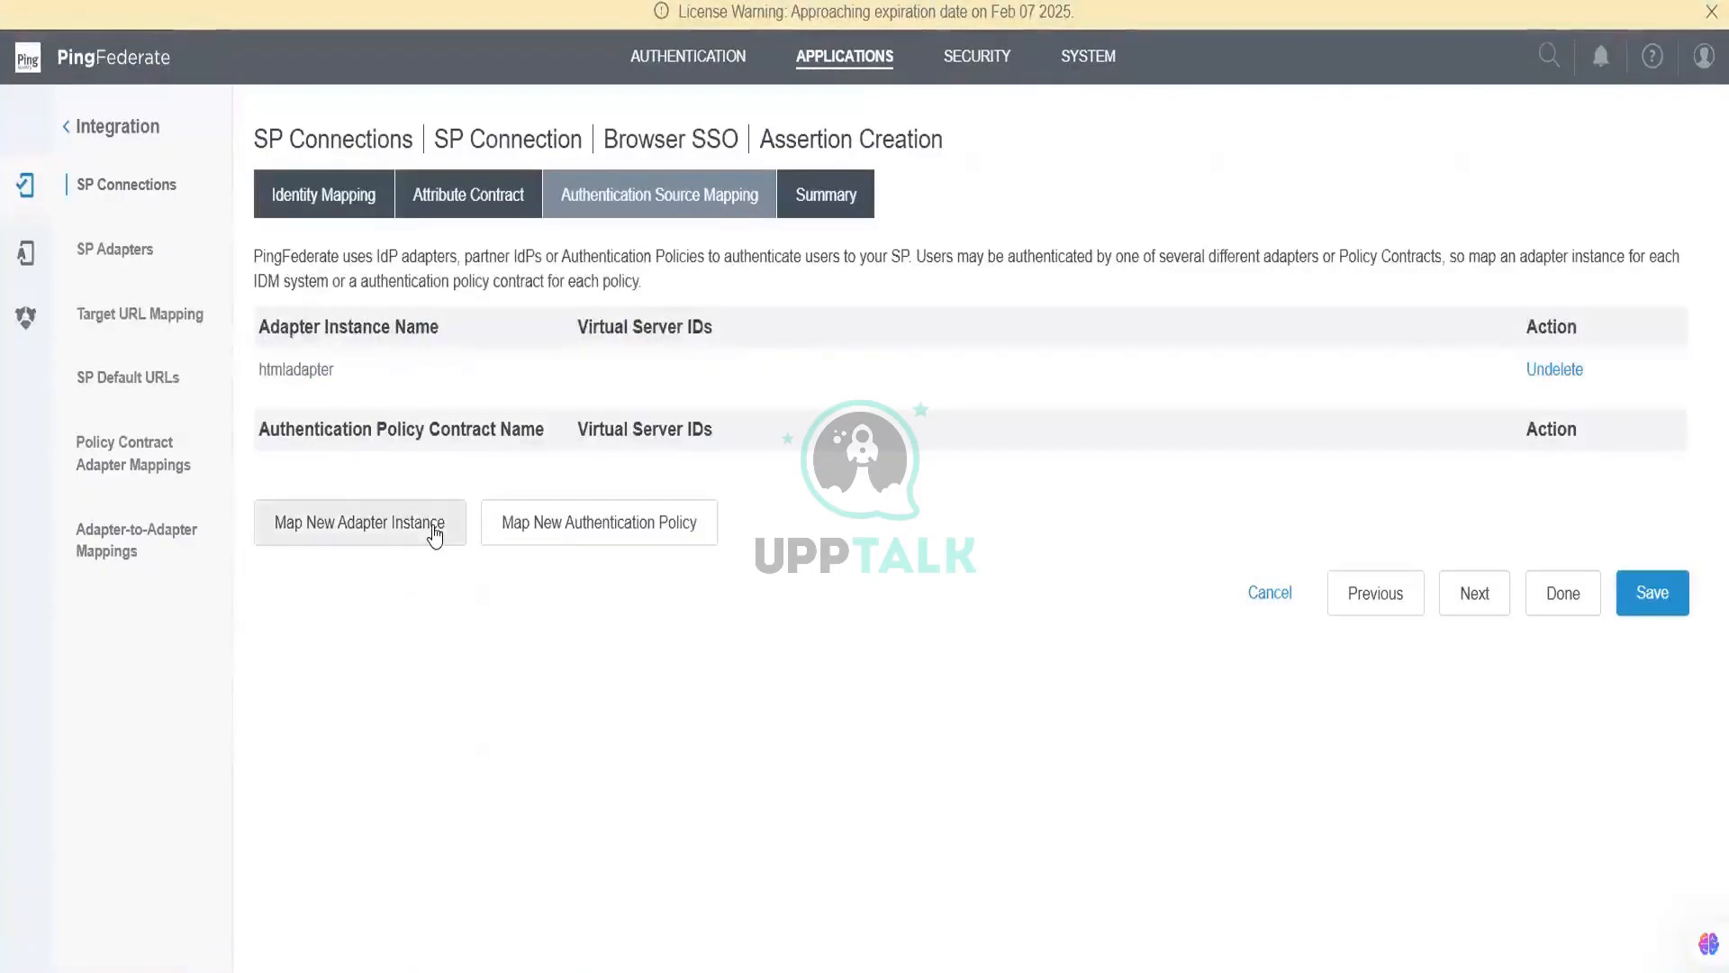
{"action": "left_click", "coordinate": [559, 321]}
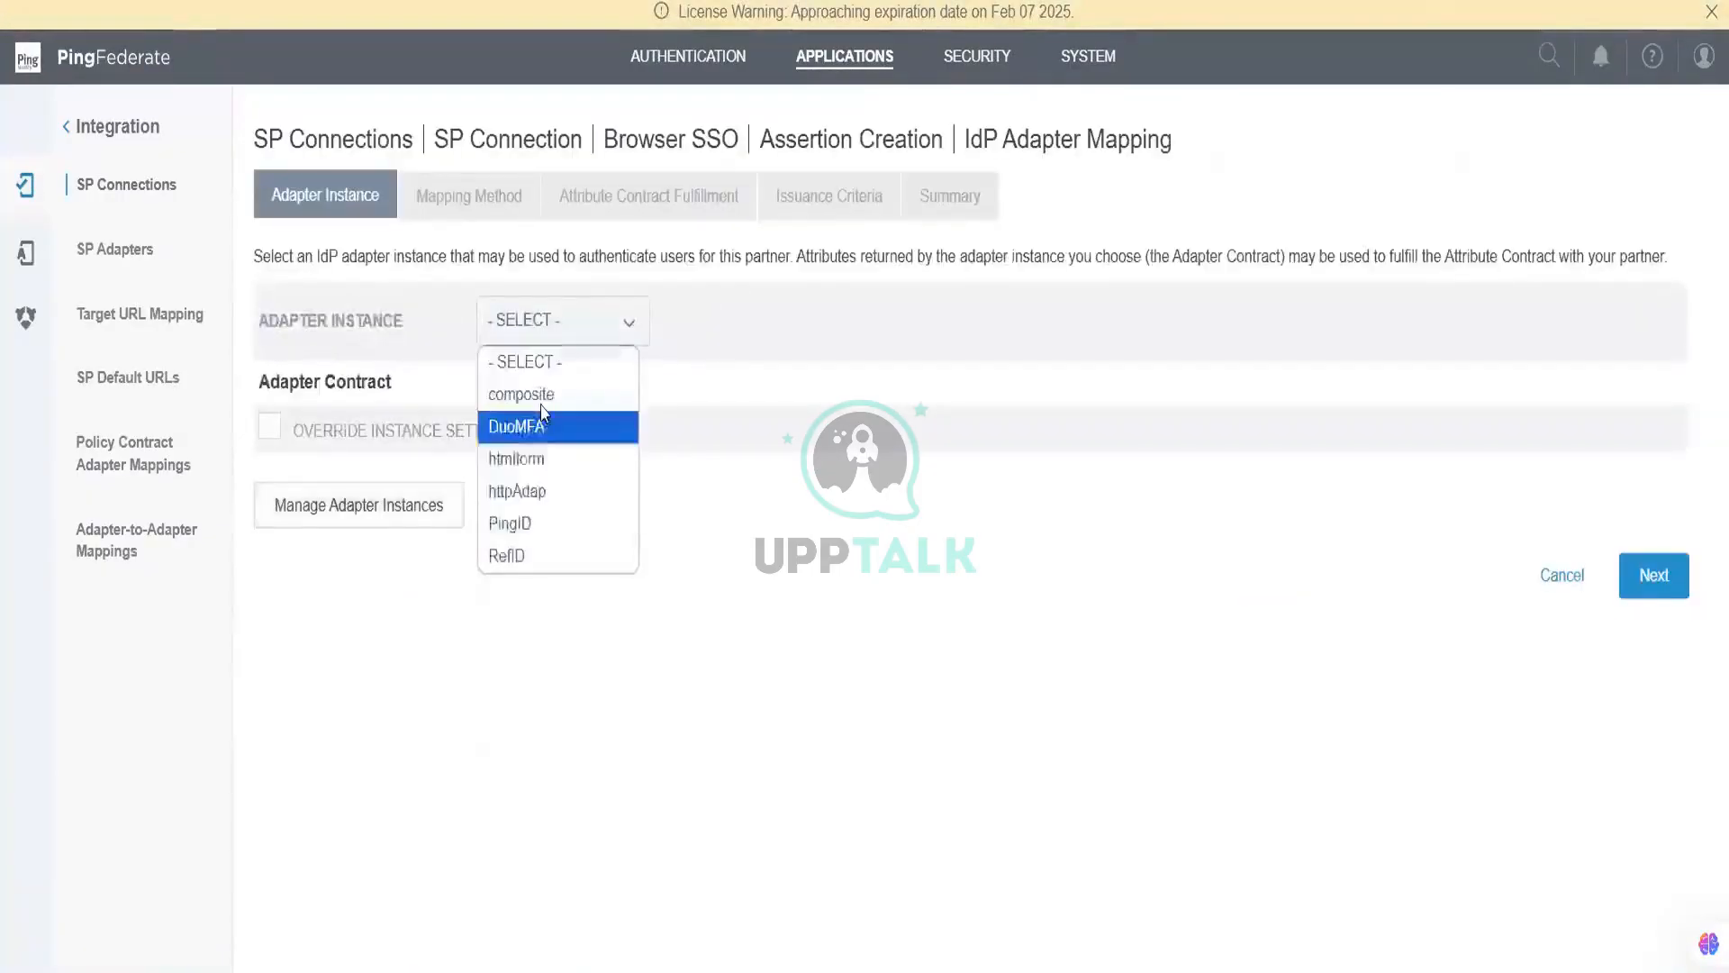
{"action": "left_click", "coordinate": [521, 393]}
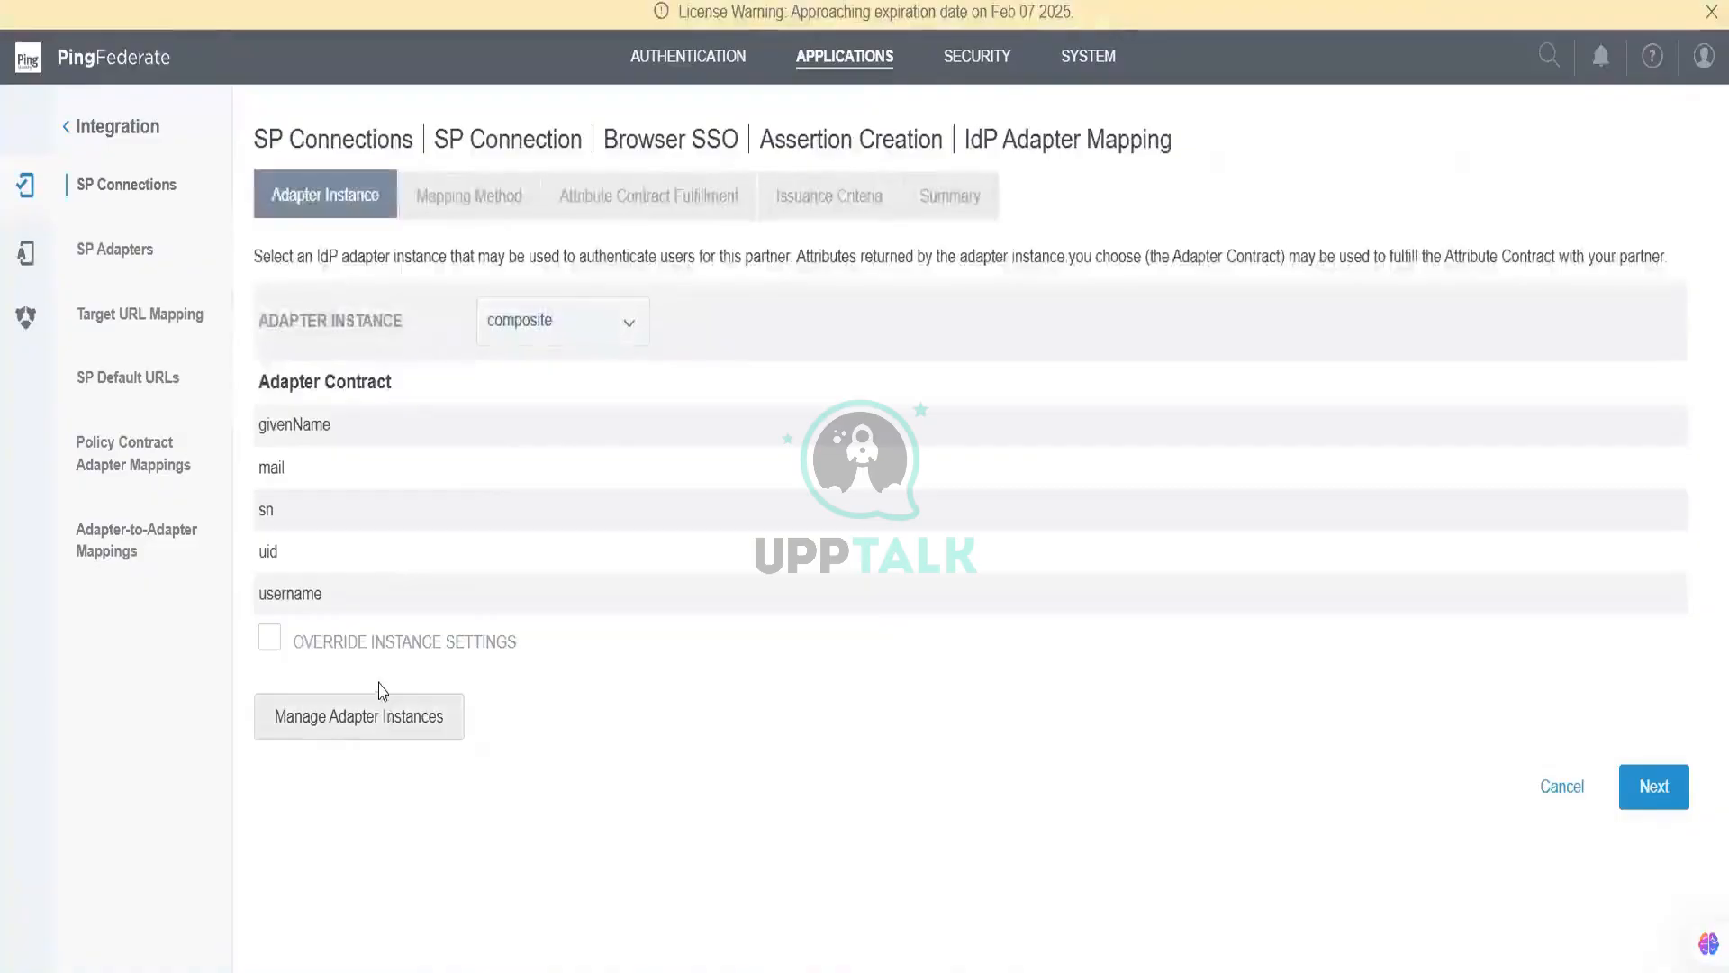
{"action": "left_click", "coordinate": [1648, 793]}
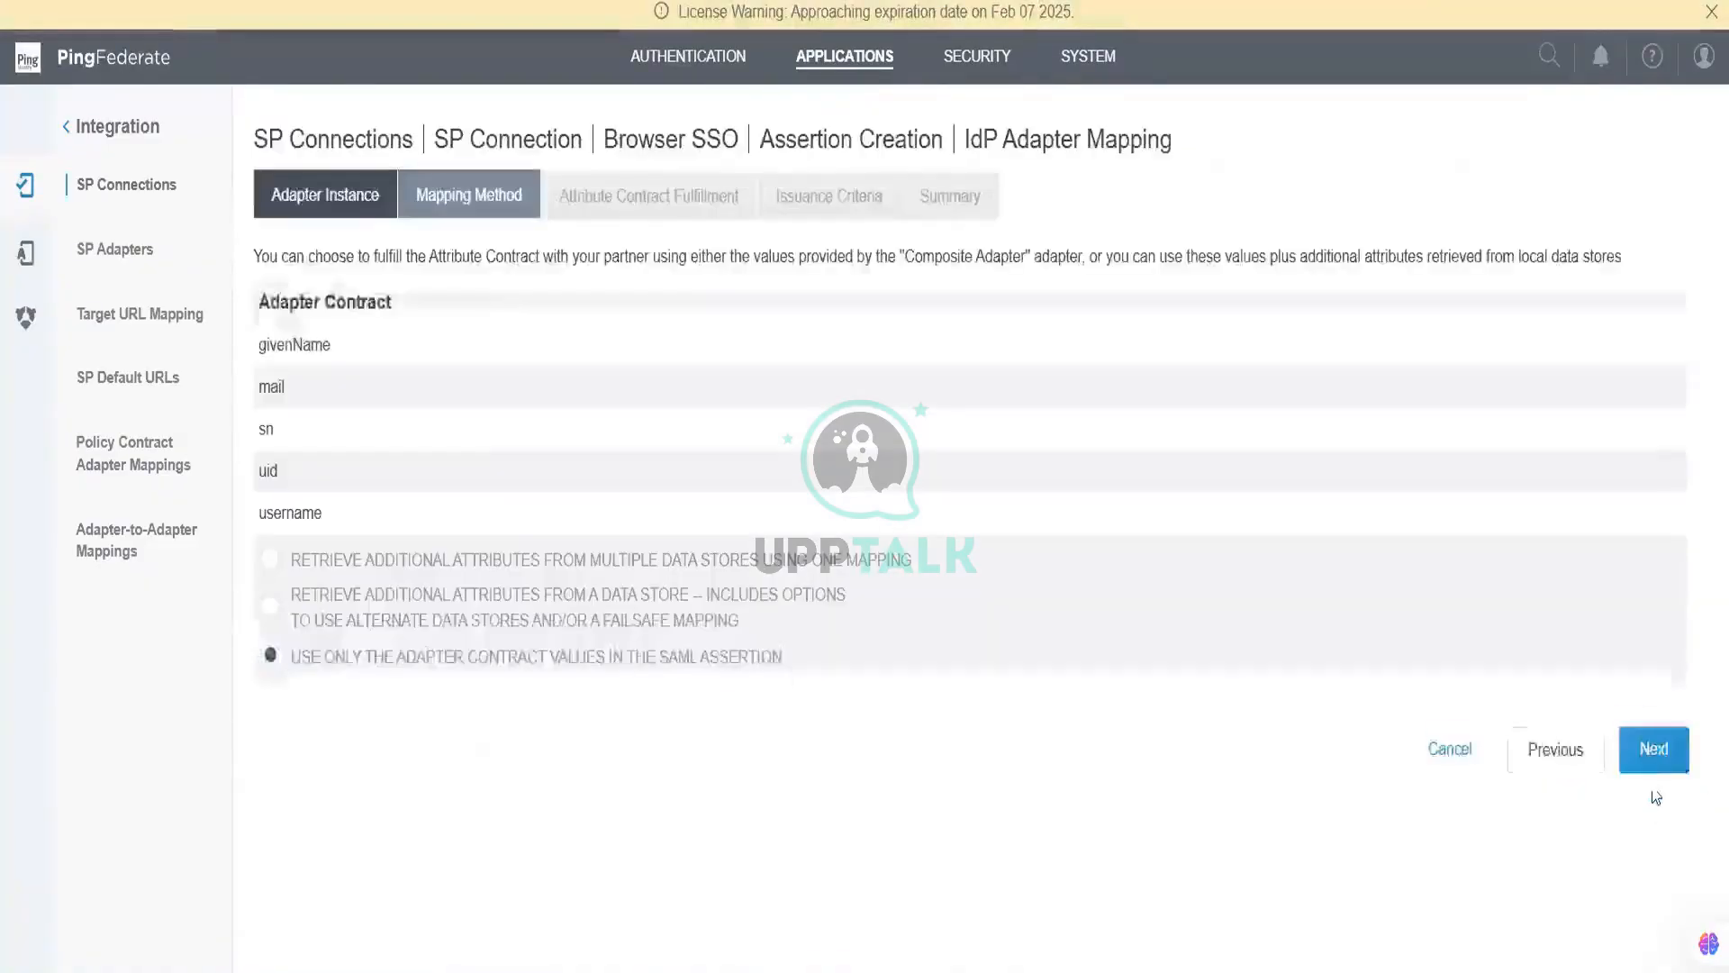
{"action": "left_click", "coordinate": [1662, 761]}
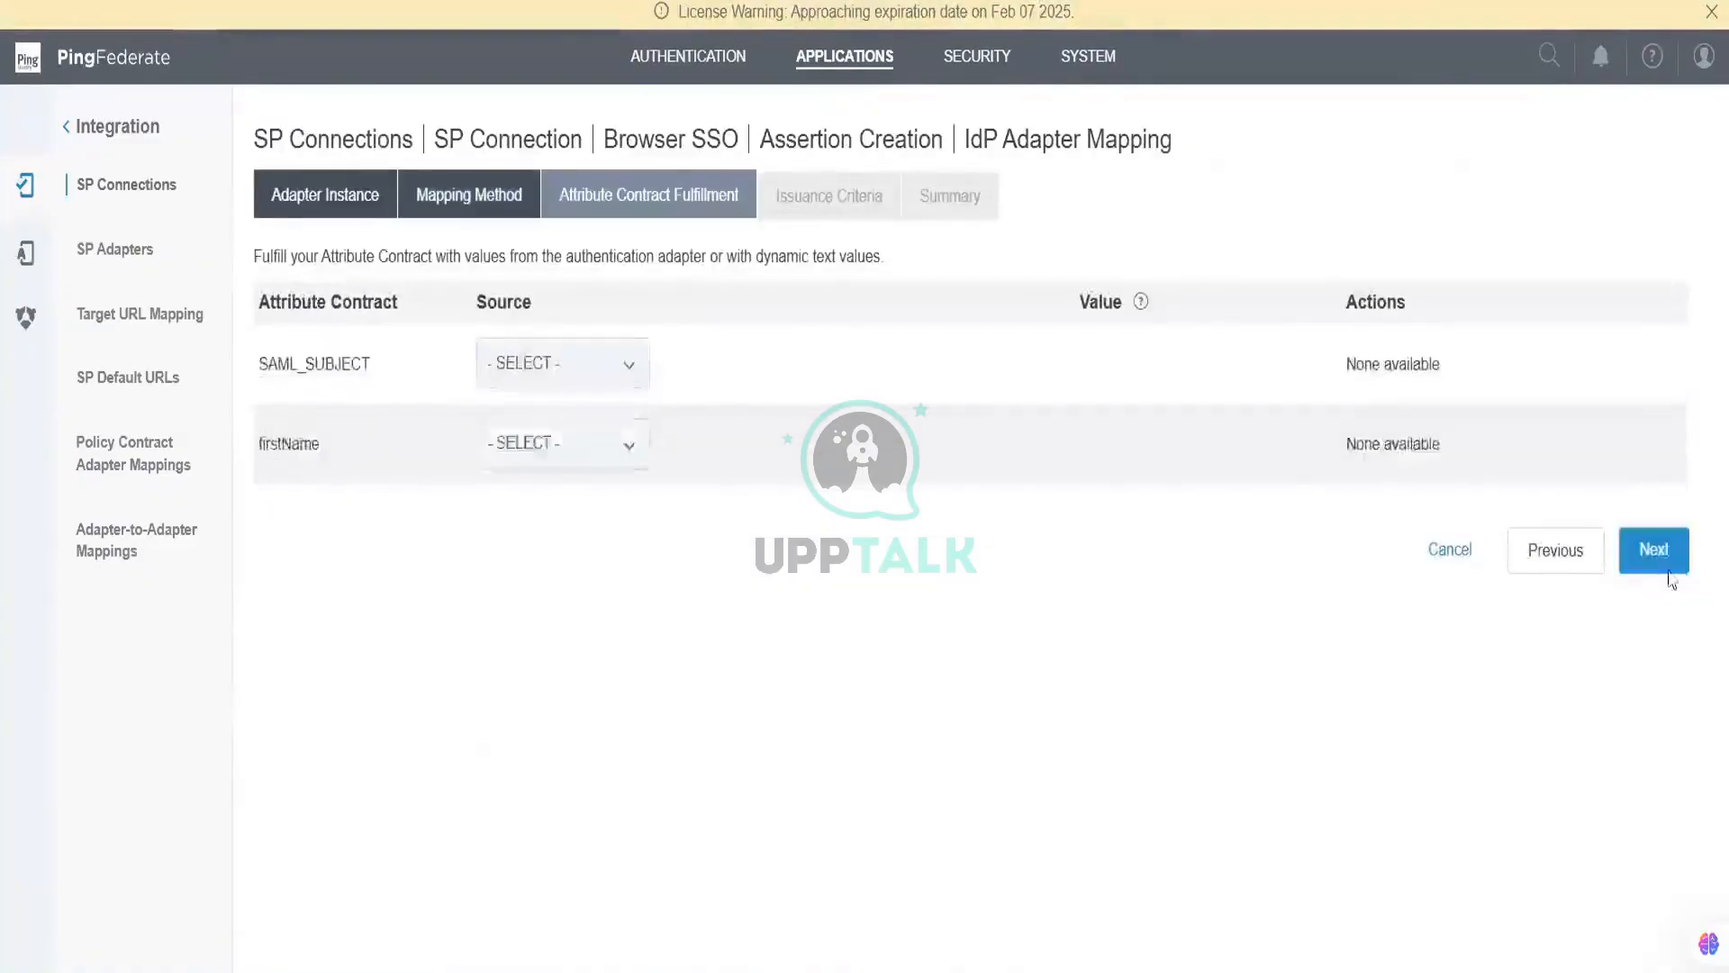
{"action": "left_click", "coordinate": [1667, 548]}
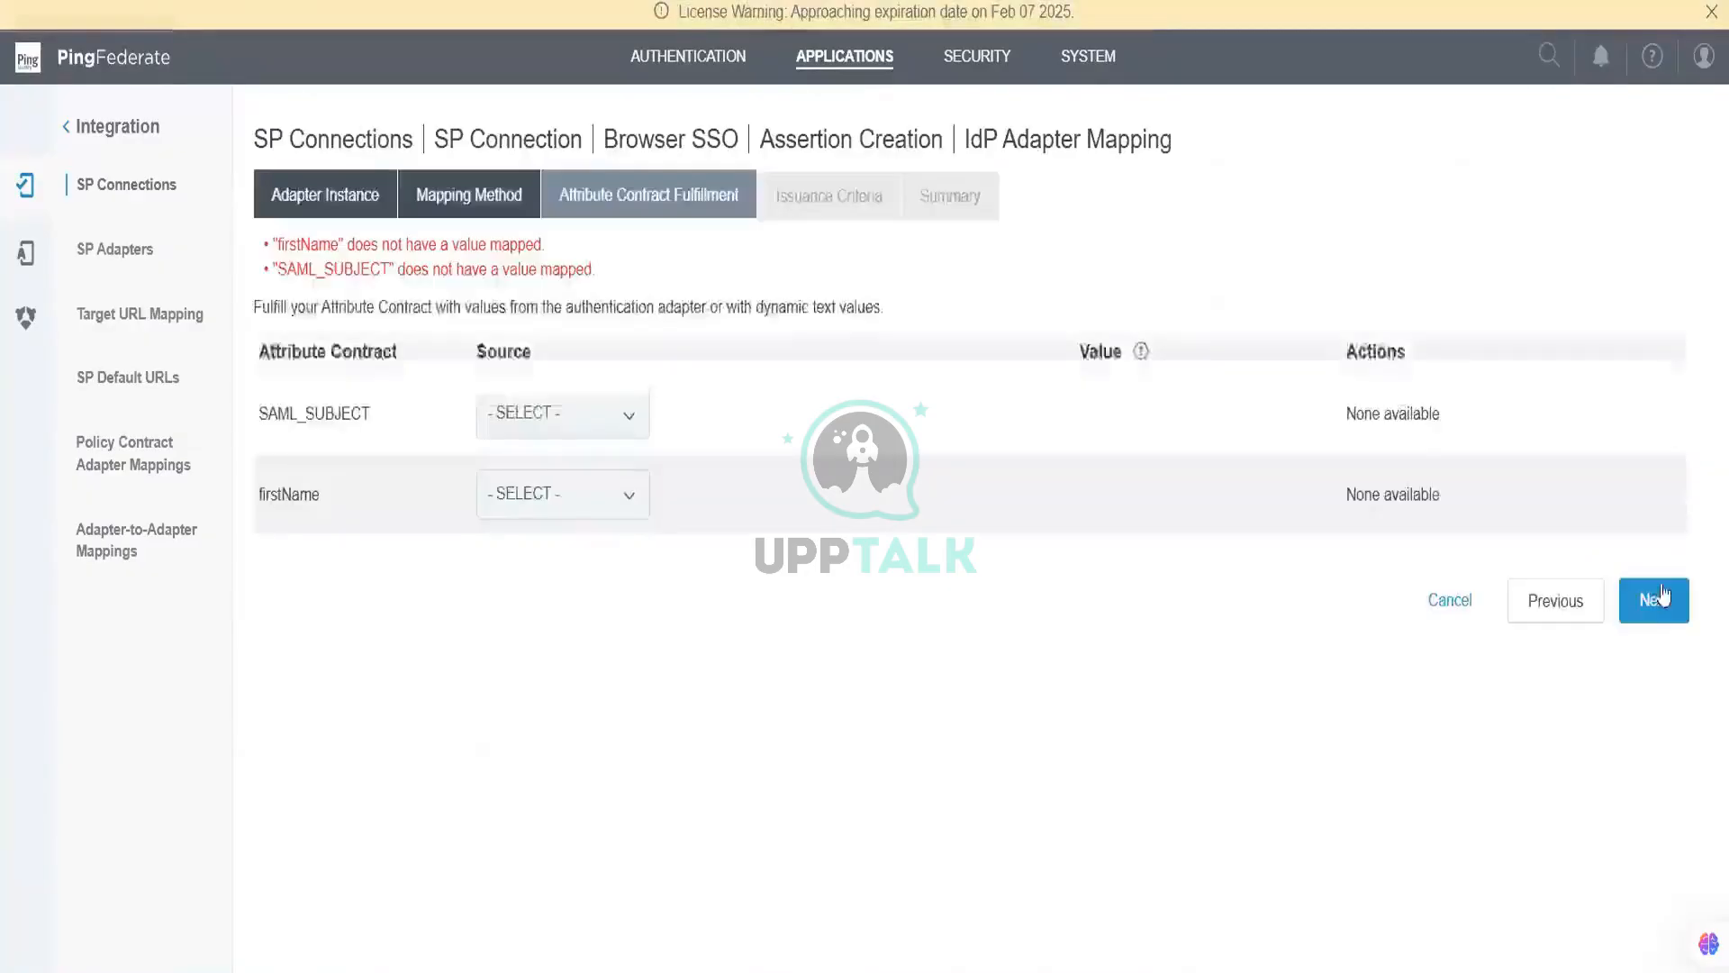
{"action": "left_click", "coordinate": [1650, 602]}
{"action": "left_click", "coordinate": [1648, 604]}
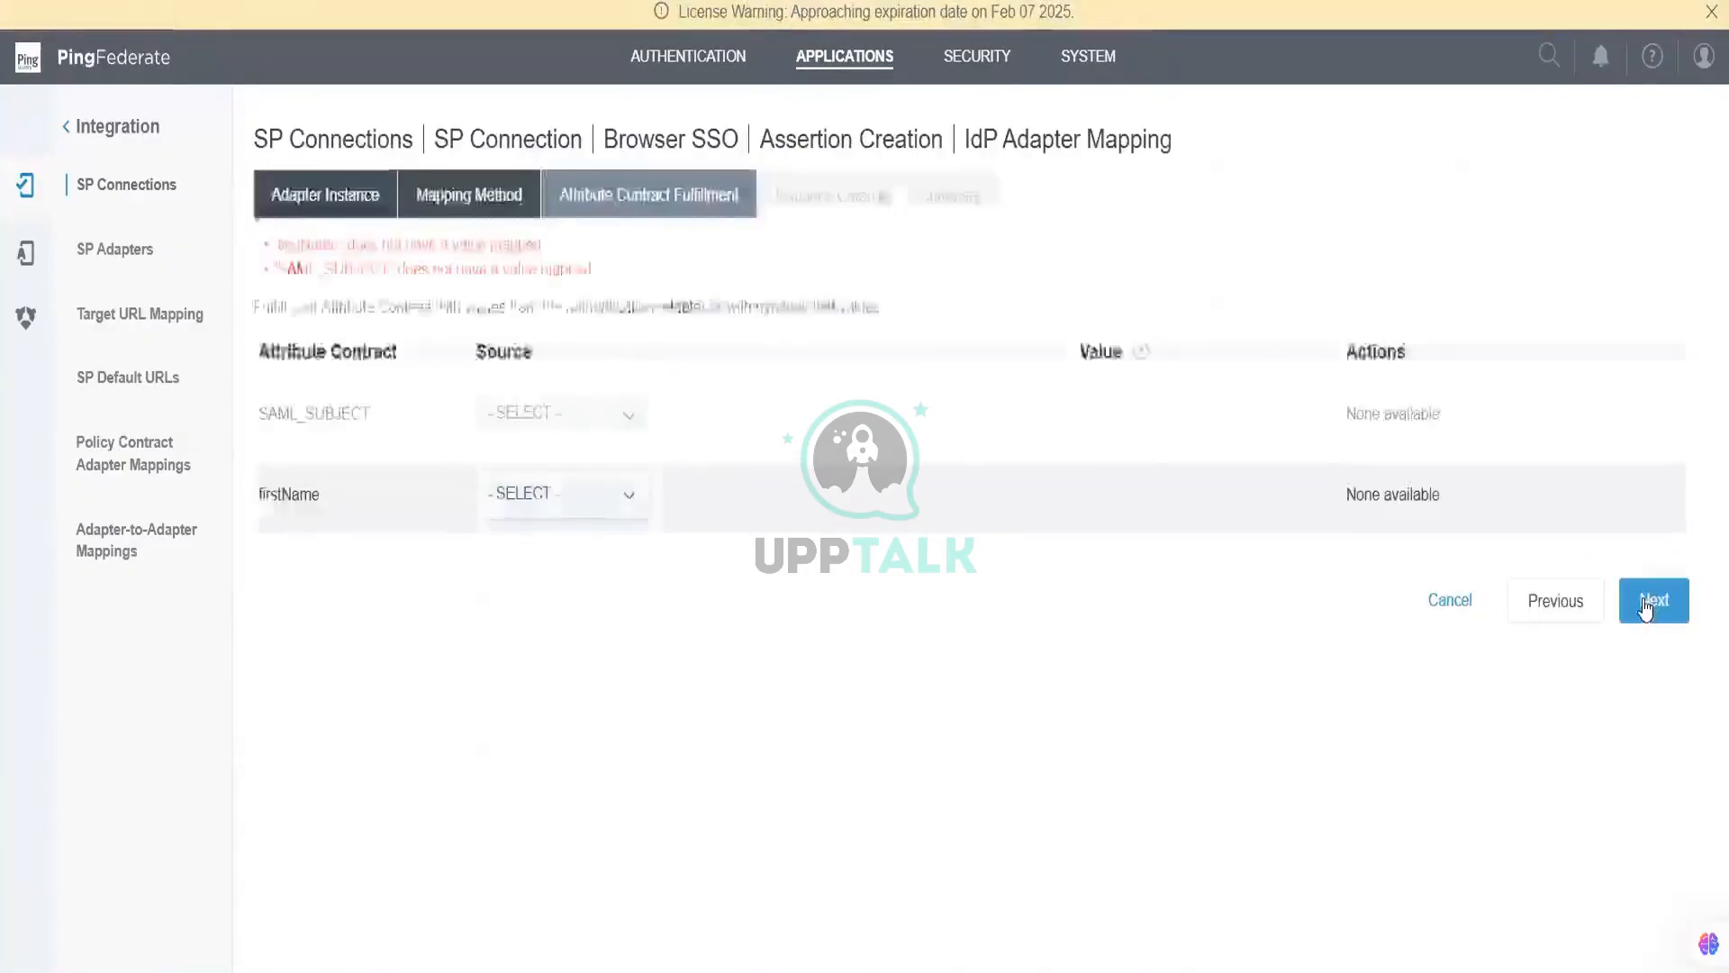
{"action": "left_click", "coordinate": [1648, 607]}
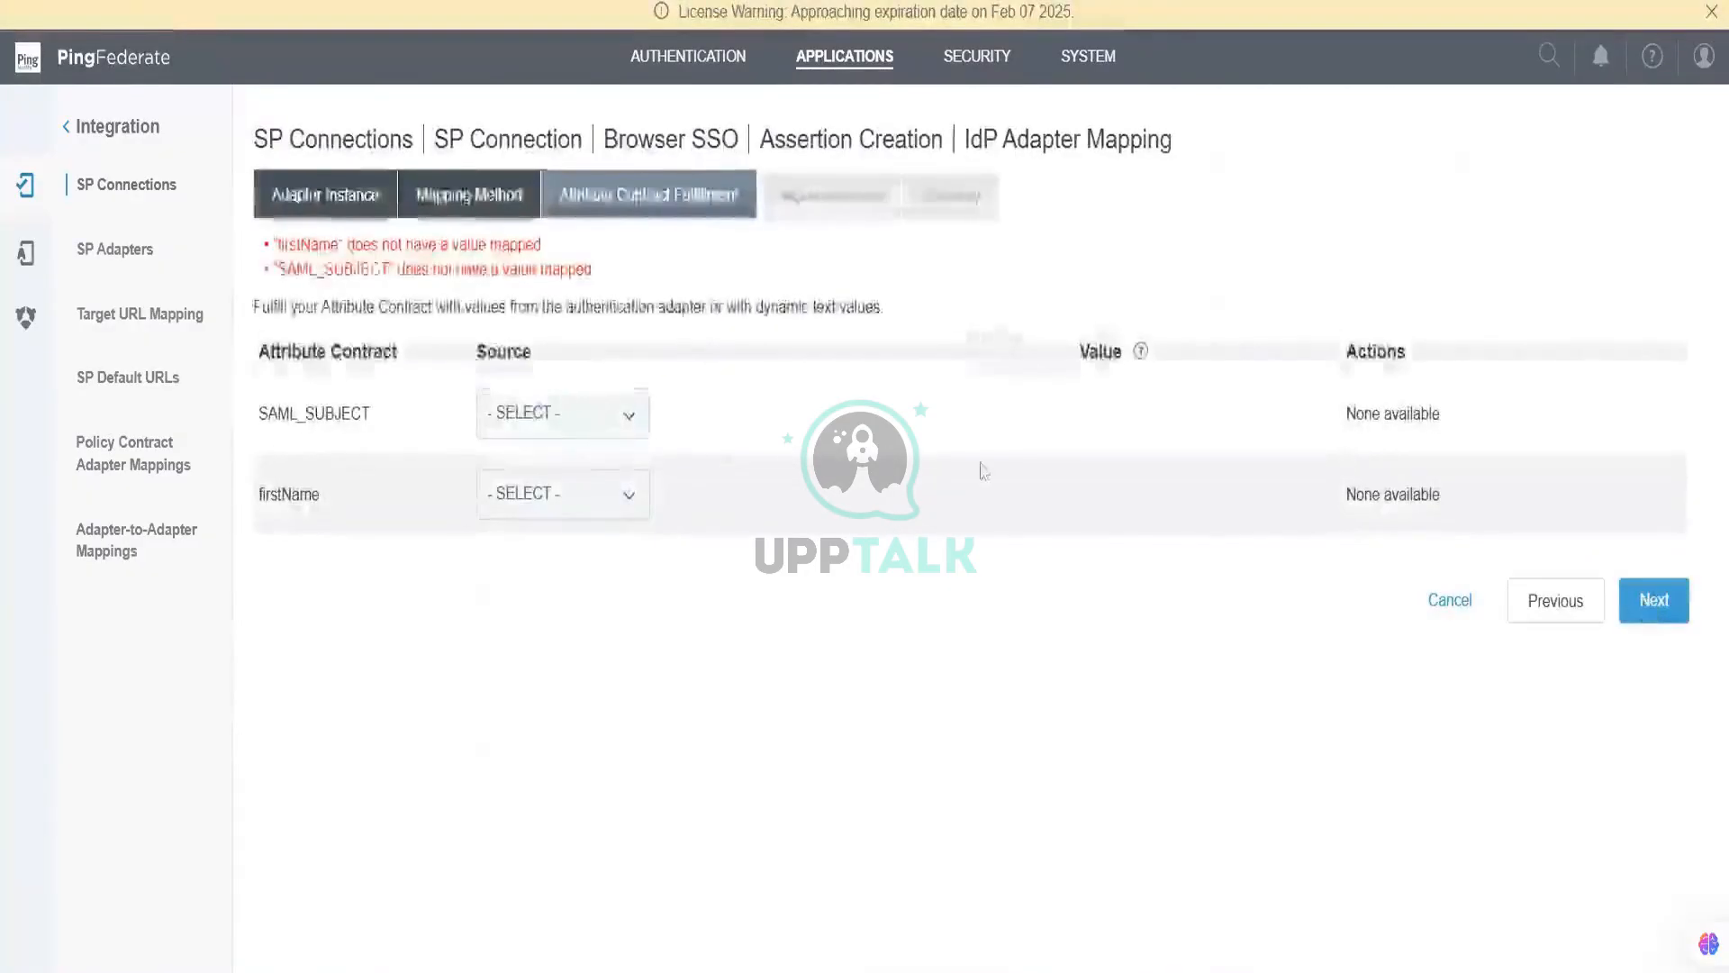
Step: Fulfil SAML_SUBJECT from Adapter uid and firstName from Adapter givenName
{"action": "left_click", "coordinate": [621, 417]}
{"action": "left_click", "coordinate": [527, 486]}
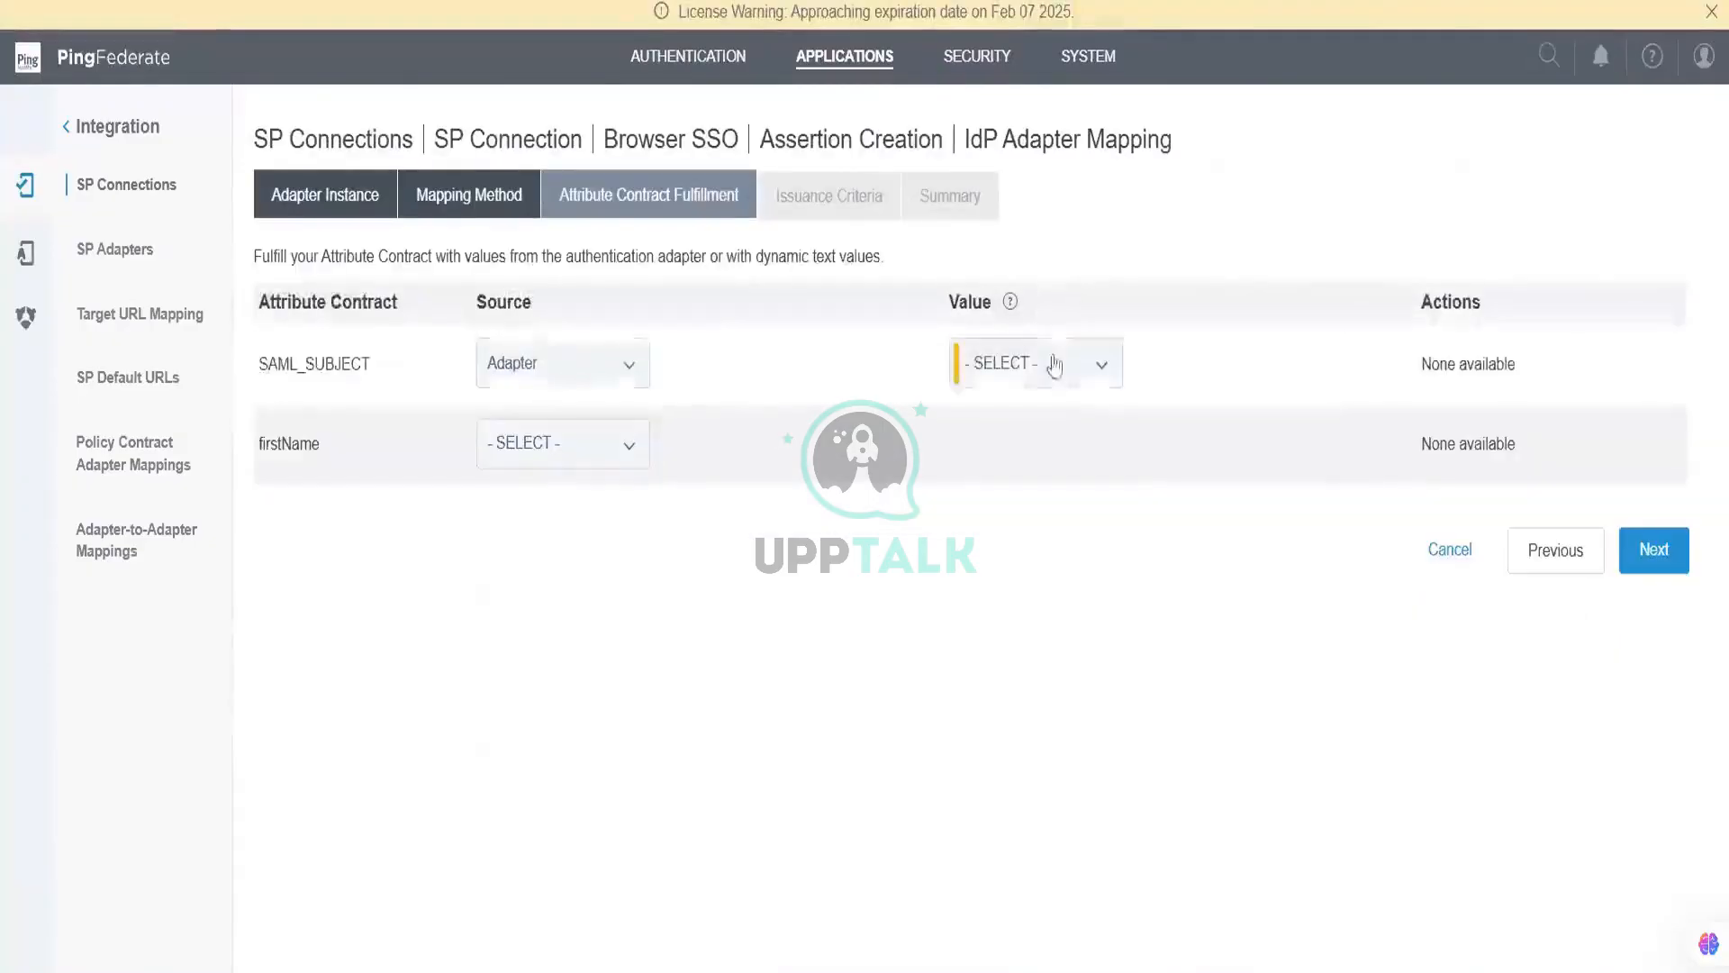
{"action": "left_click", "coordinate": [1045, 363]}
{"action": "left_click", "coordinate": [1017, 538]}
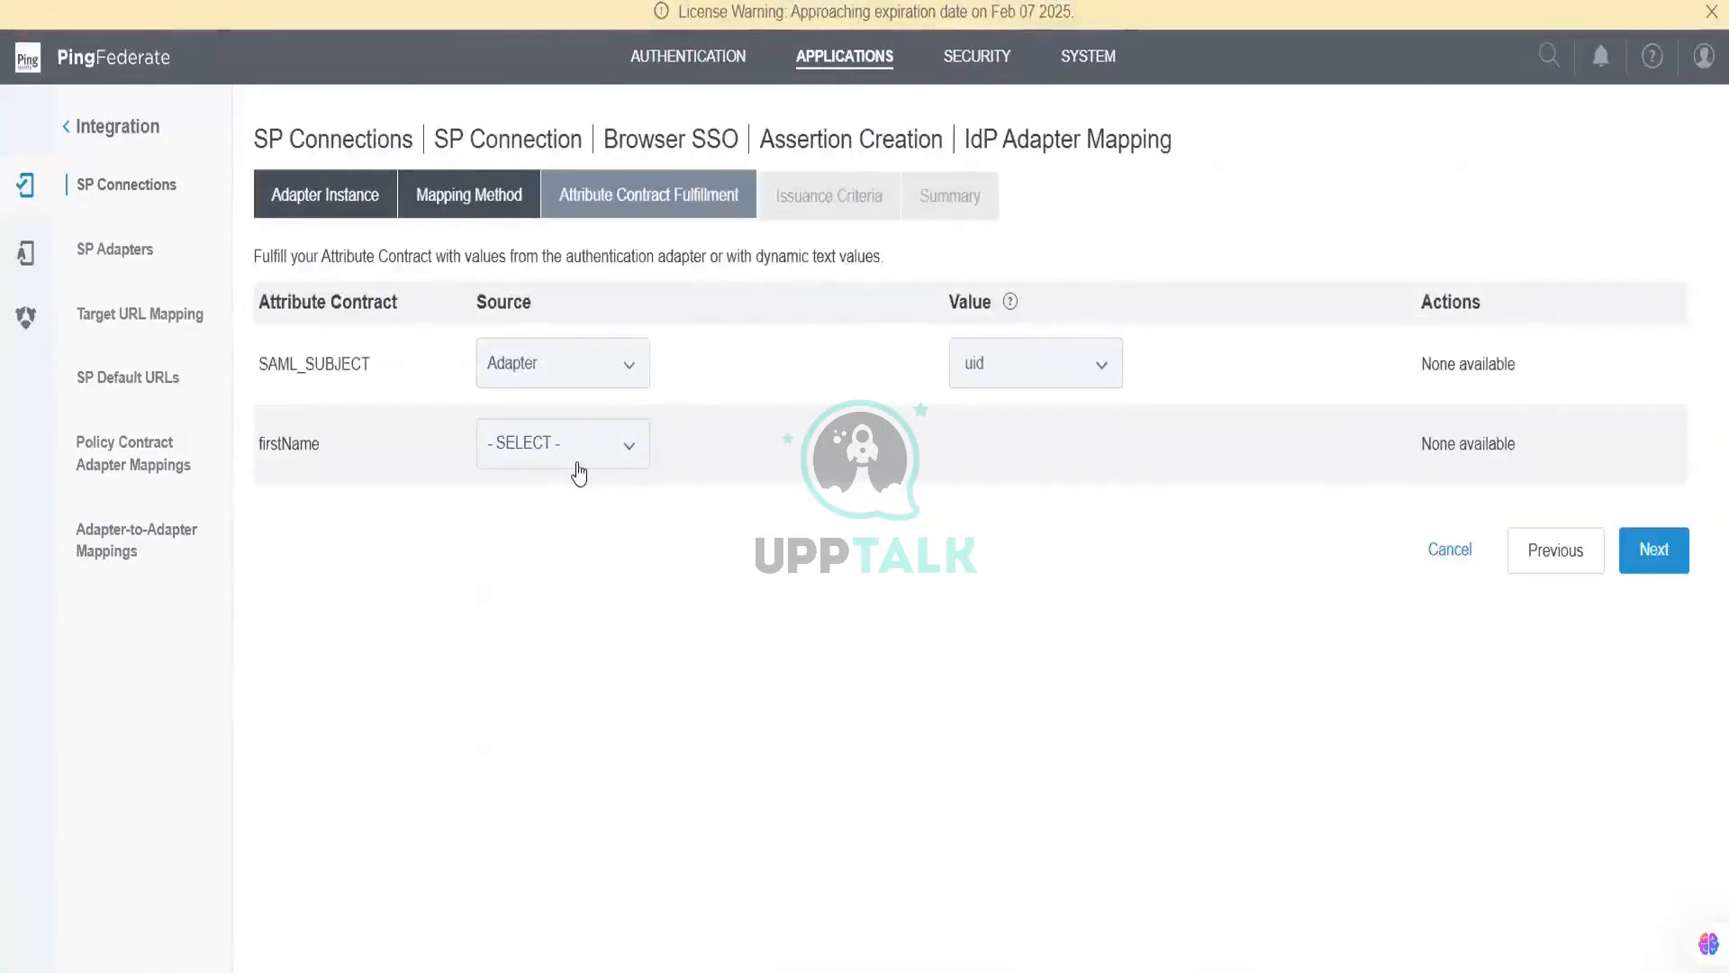
{"action": "left_click", "coordinate": [577, 455]}
{"action": "left_click", "coordinate": [568, 521]}
{"action": "left_click", "coordinate": [1049, 451]}
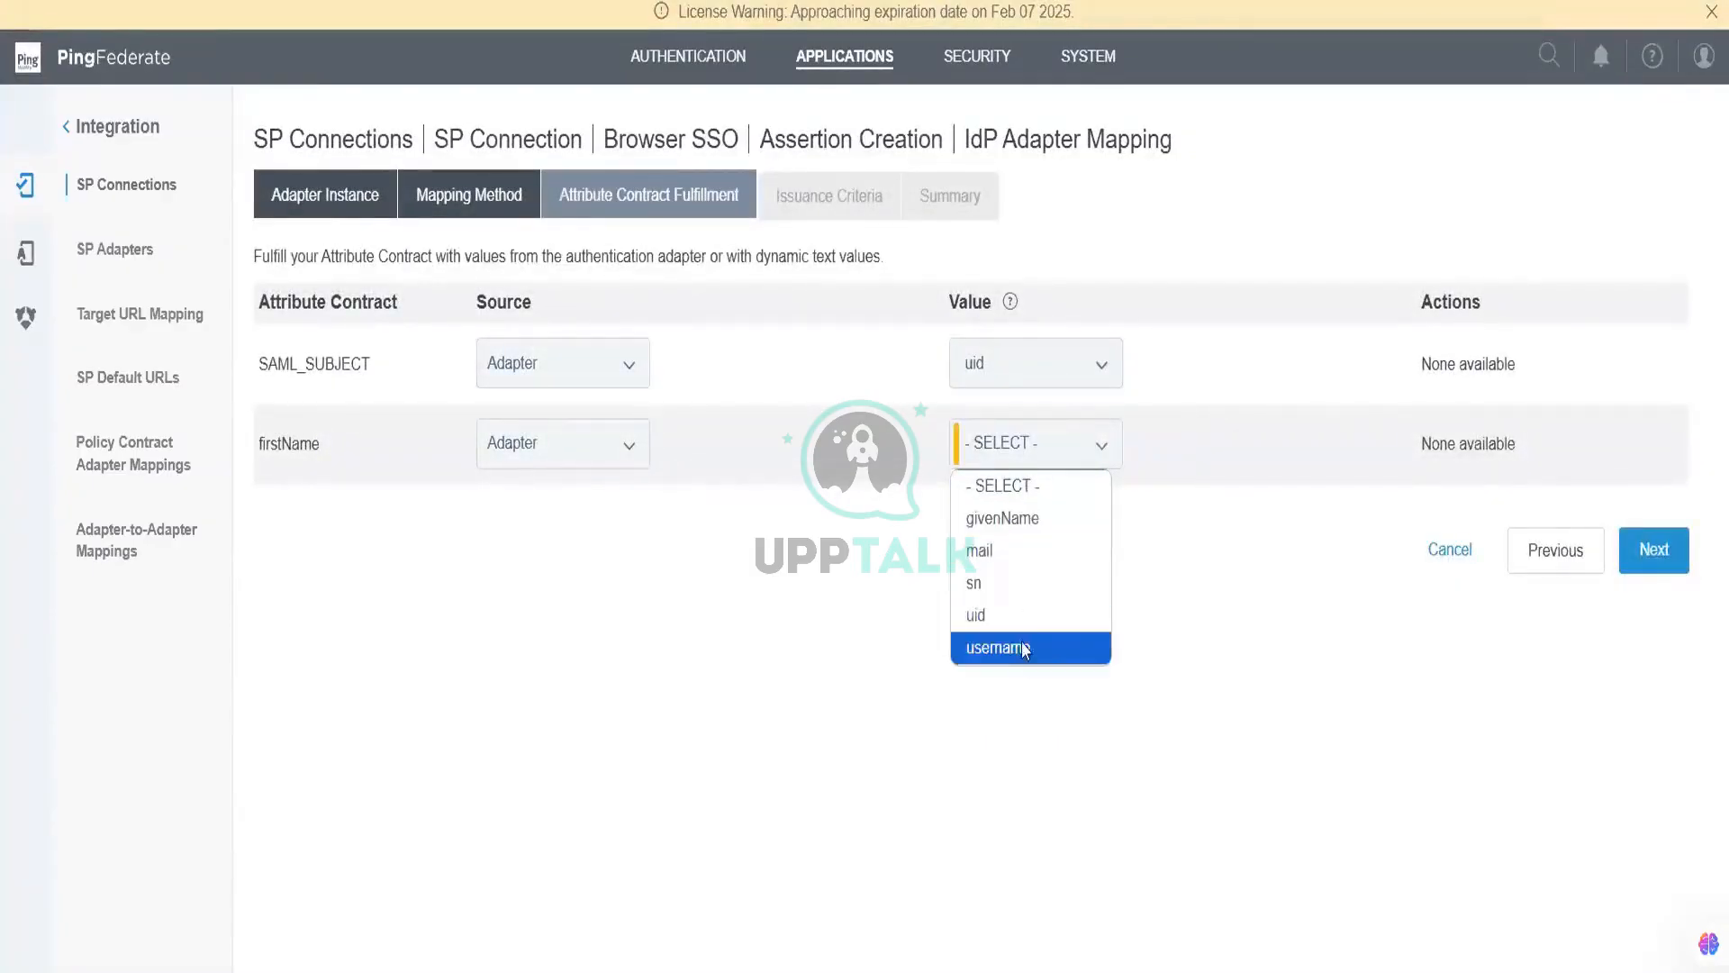
{"action": "left_click", "coordinate": [1026, 522]}
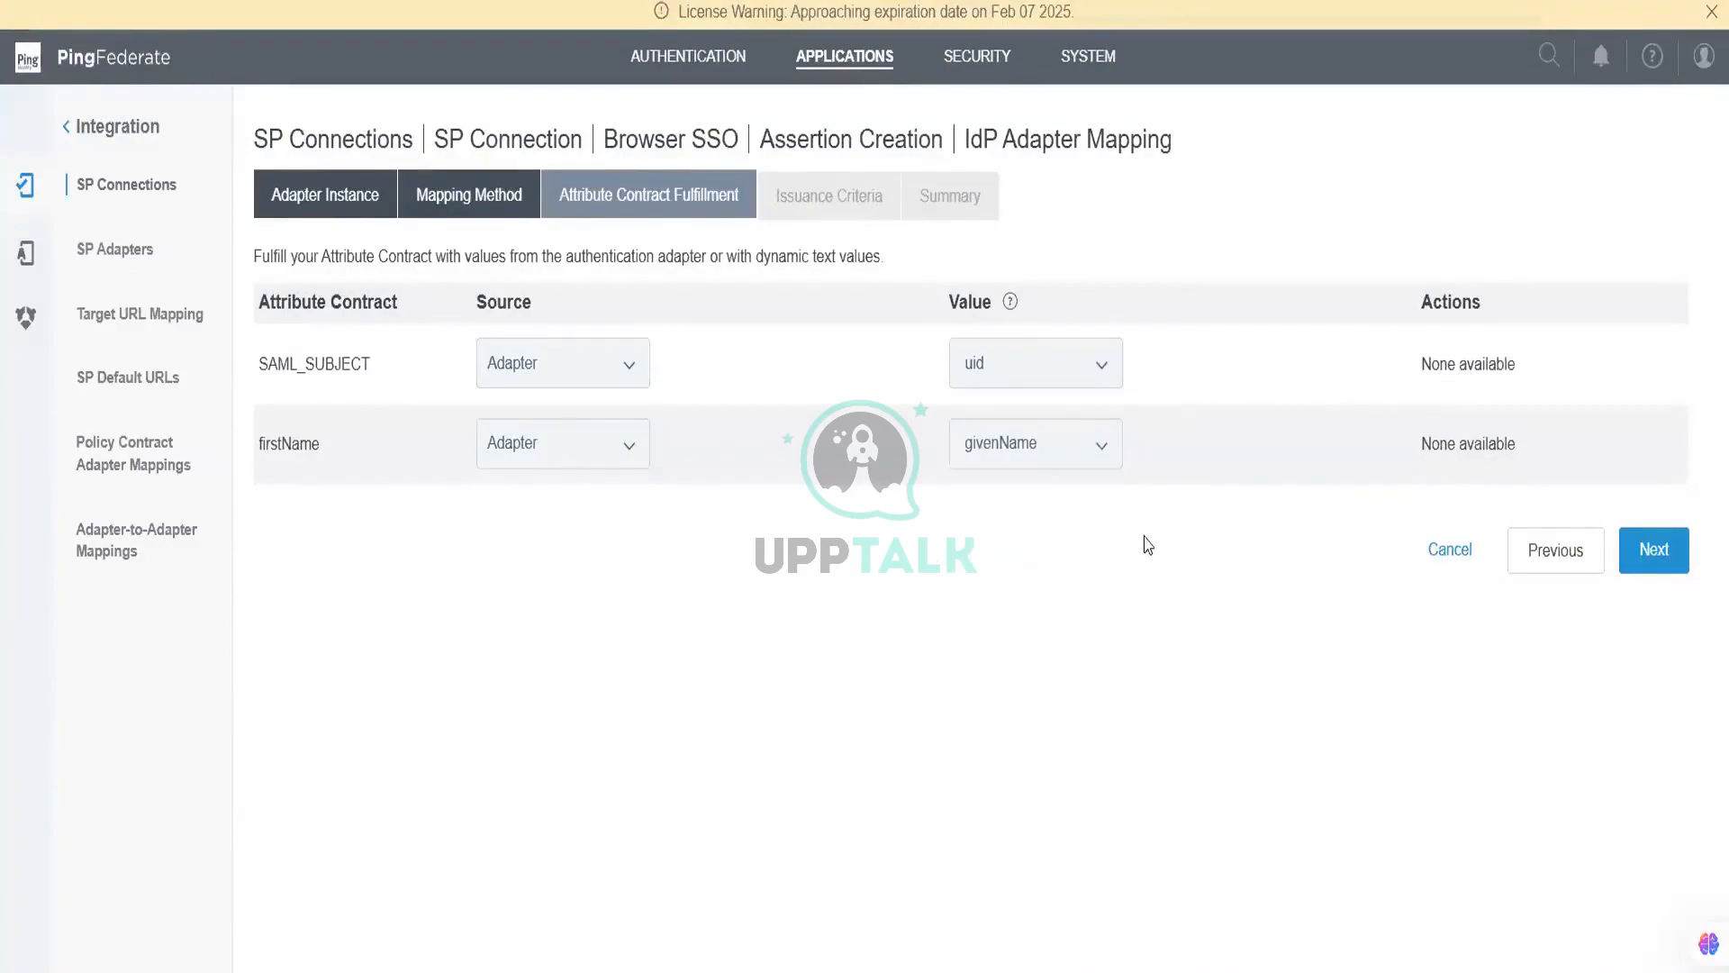
Step: Skip issuance criteria and save the composite adapter mapping on test-sp1
{"action": "left_click", "coordinate": [1668, 569]}
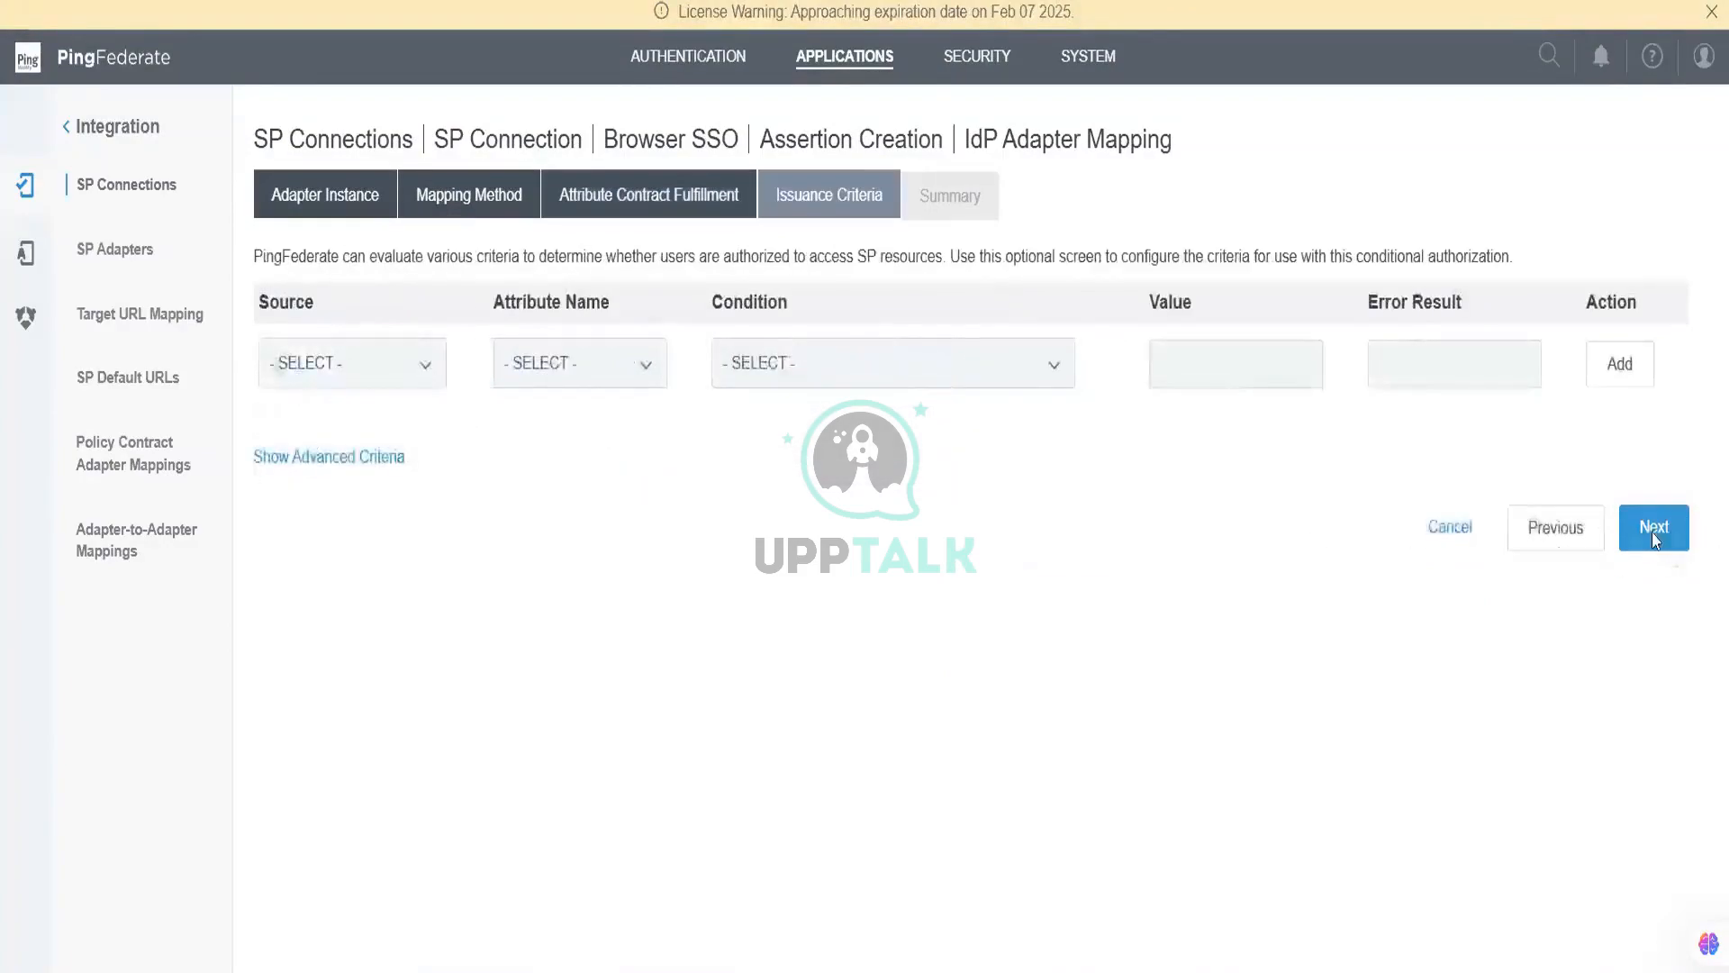
{"action": "left_click", "coordinate": [1654, 532]}
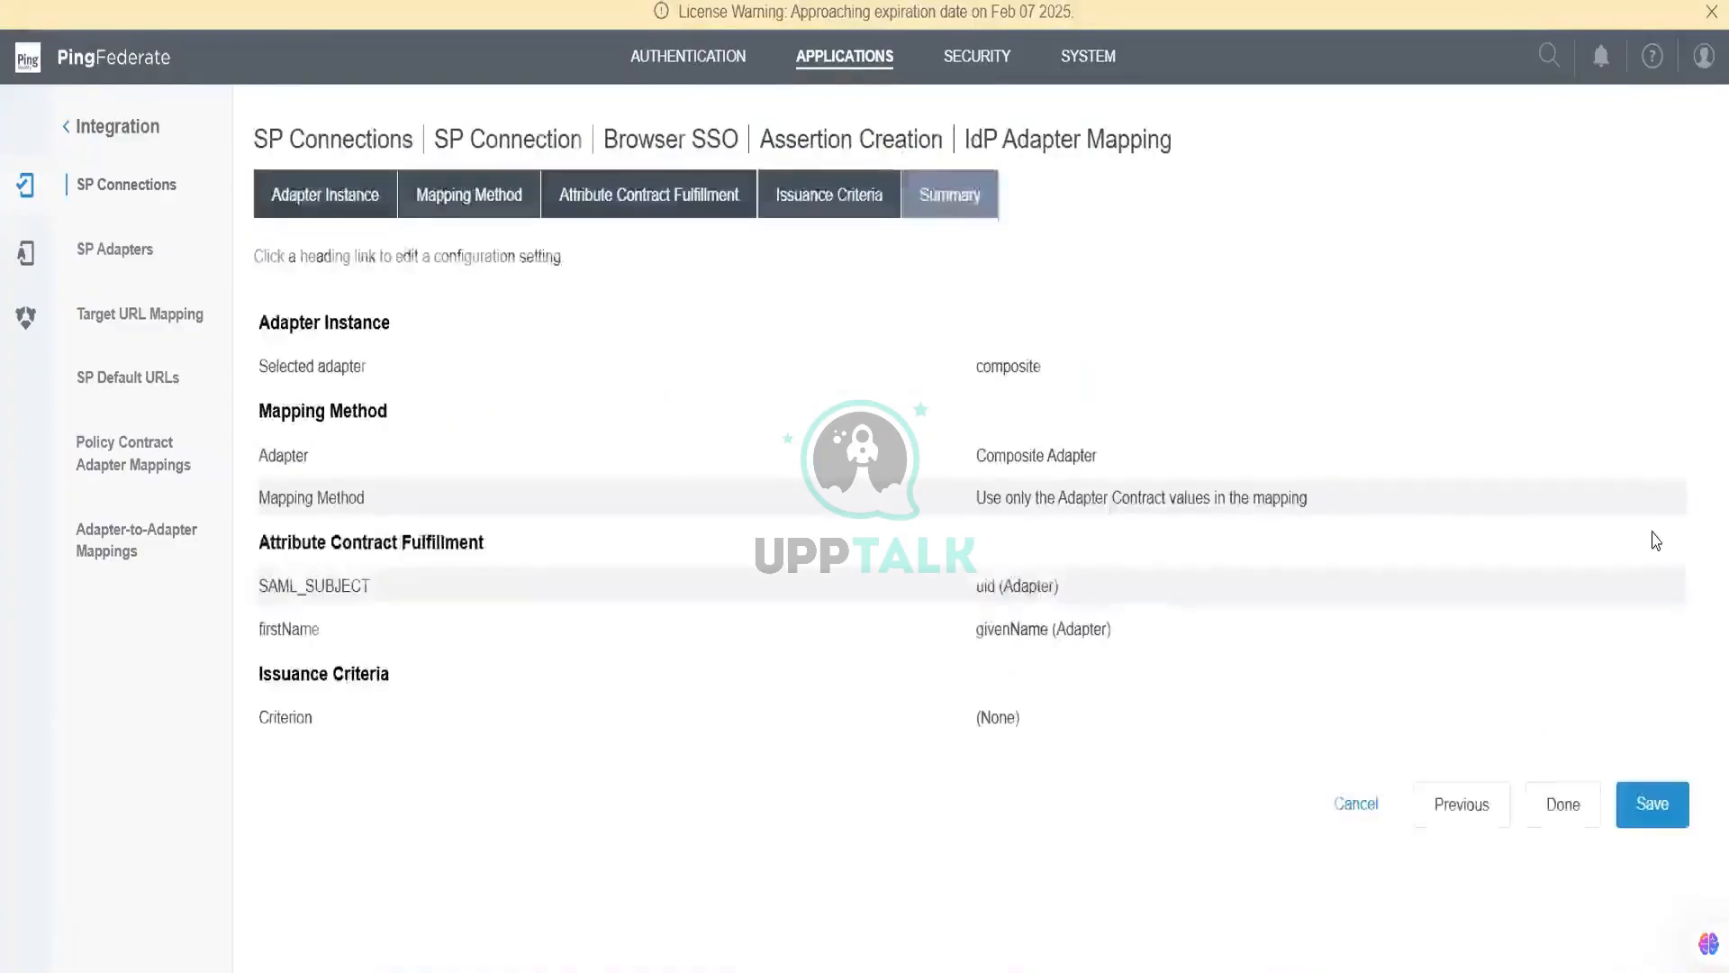
{"action": "left_click", "coordinate": [1637, 794]}
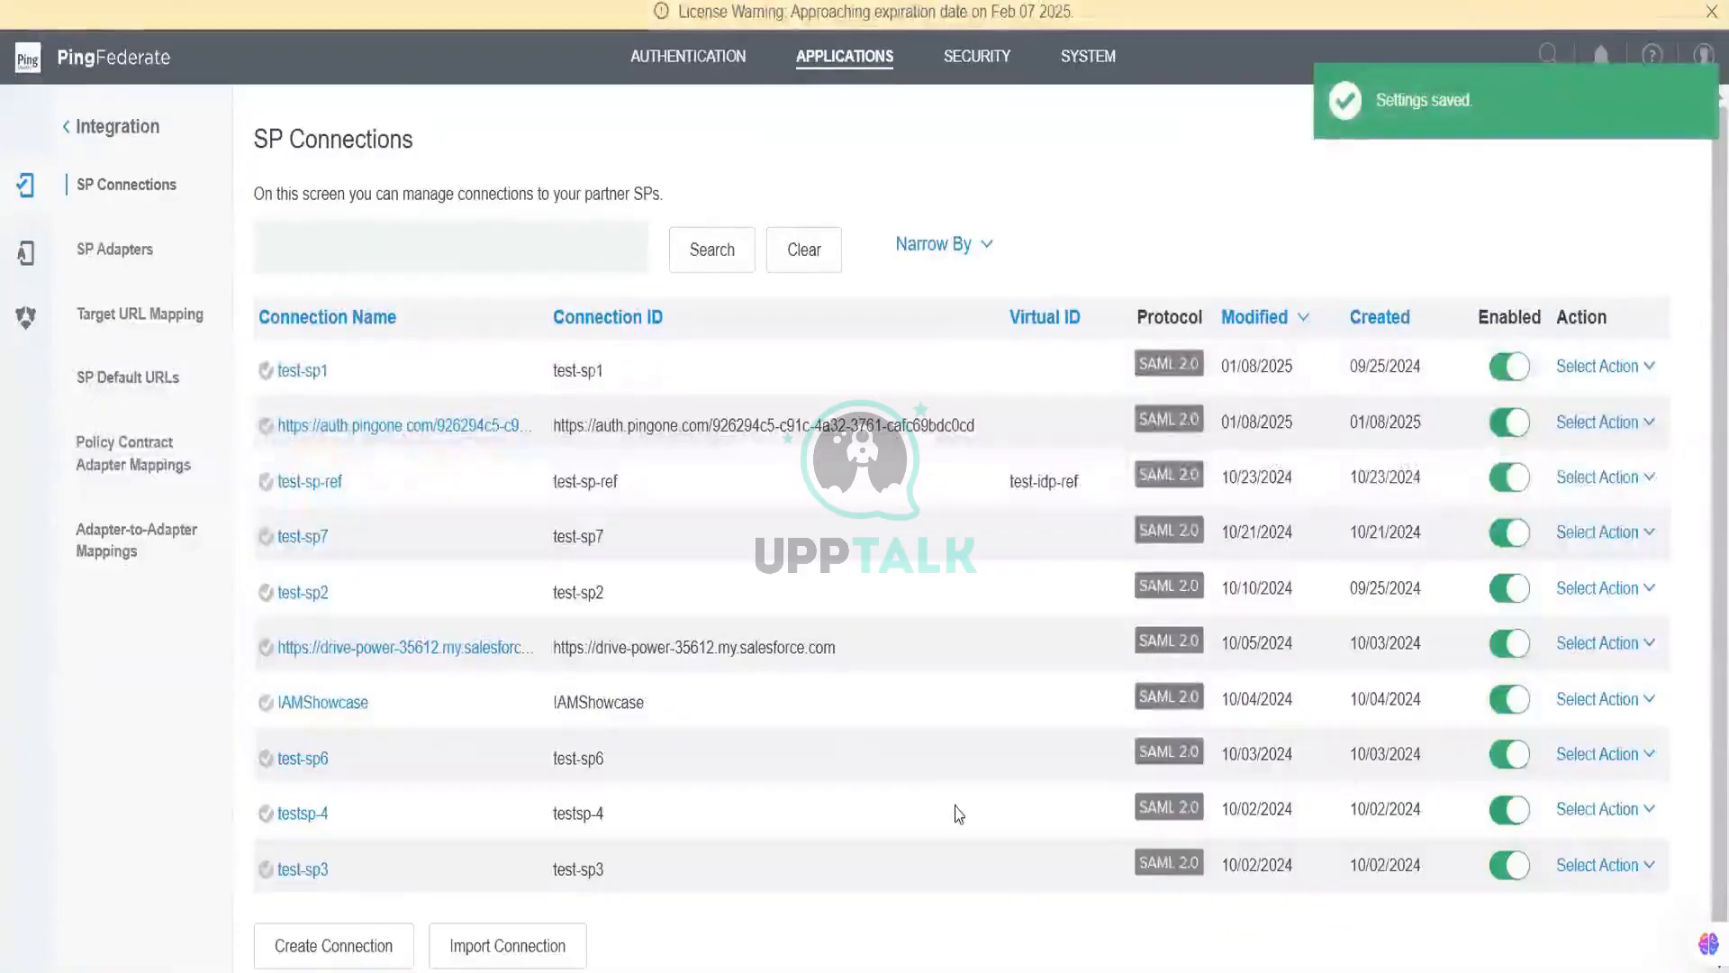
{"action": "left_click", "coordinate": [1653, 365]}
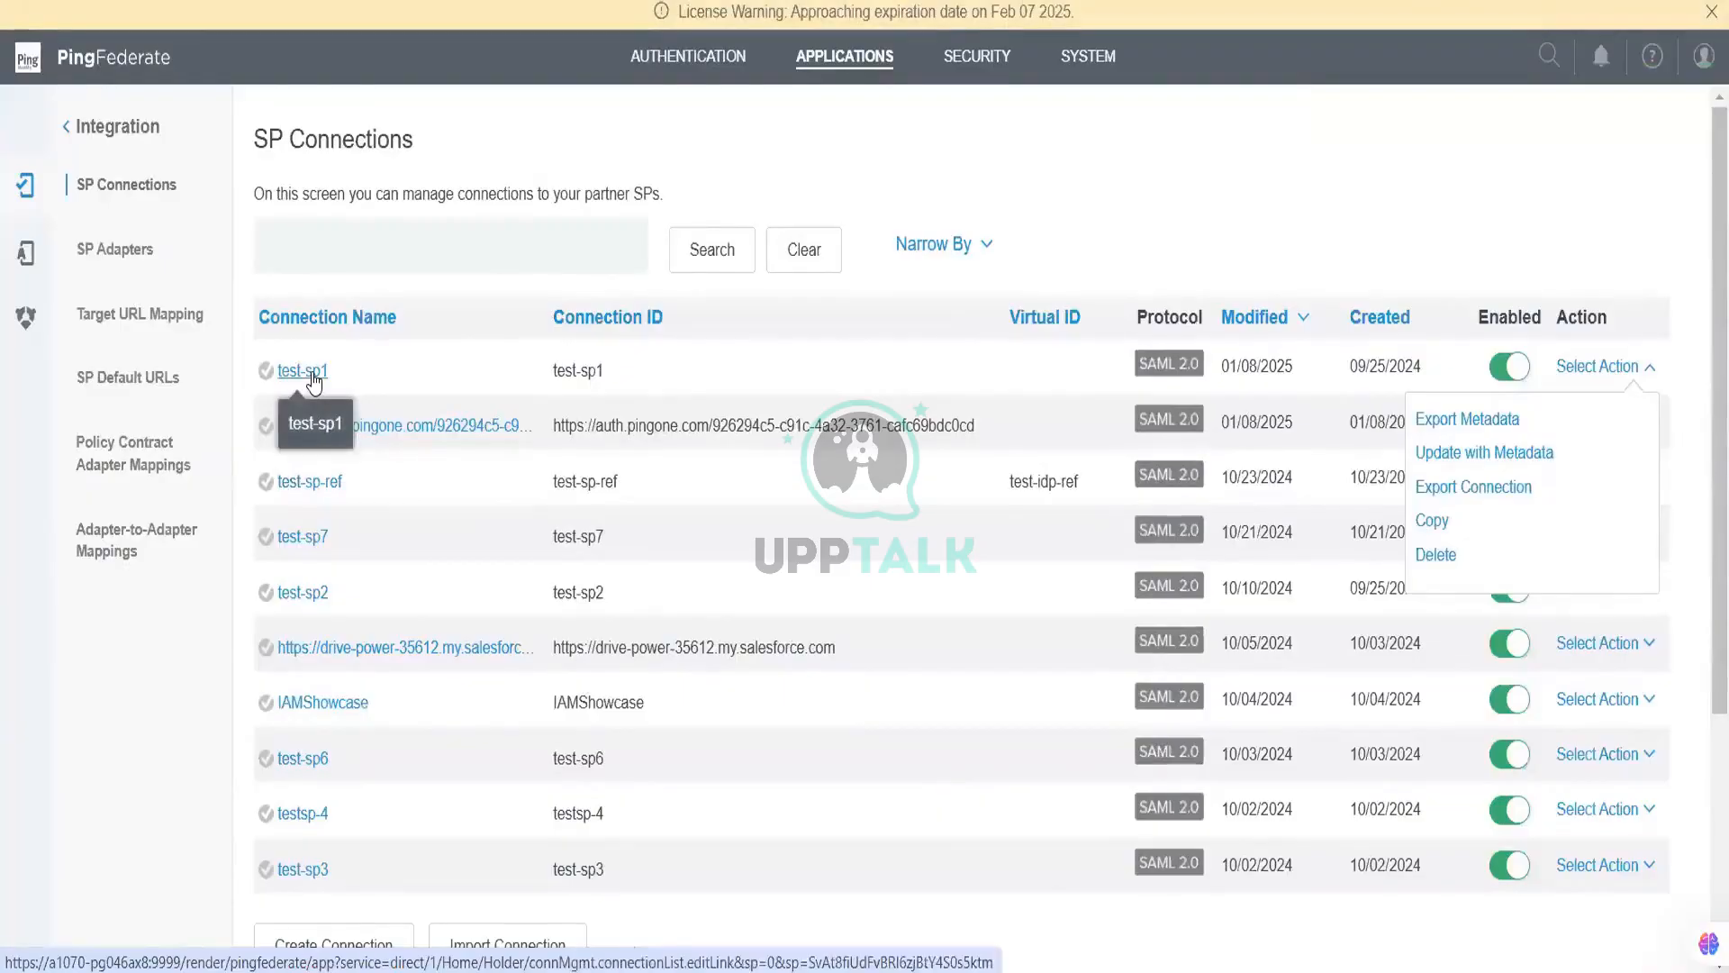
Step: Copy test-sp1's SSO Application Endpoint URL and load it in a new incognito window
{"action": "left_click", "coordinate": [306, 371]}
{"action": "right_click", "coordinate": [854, 302]}
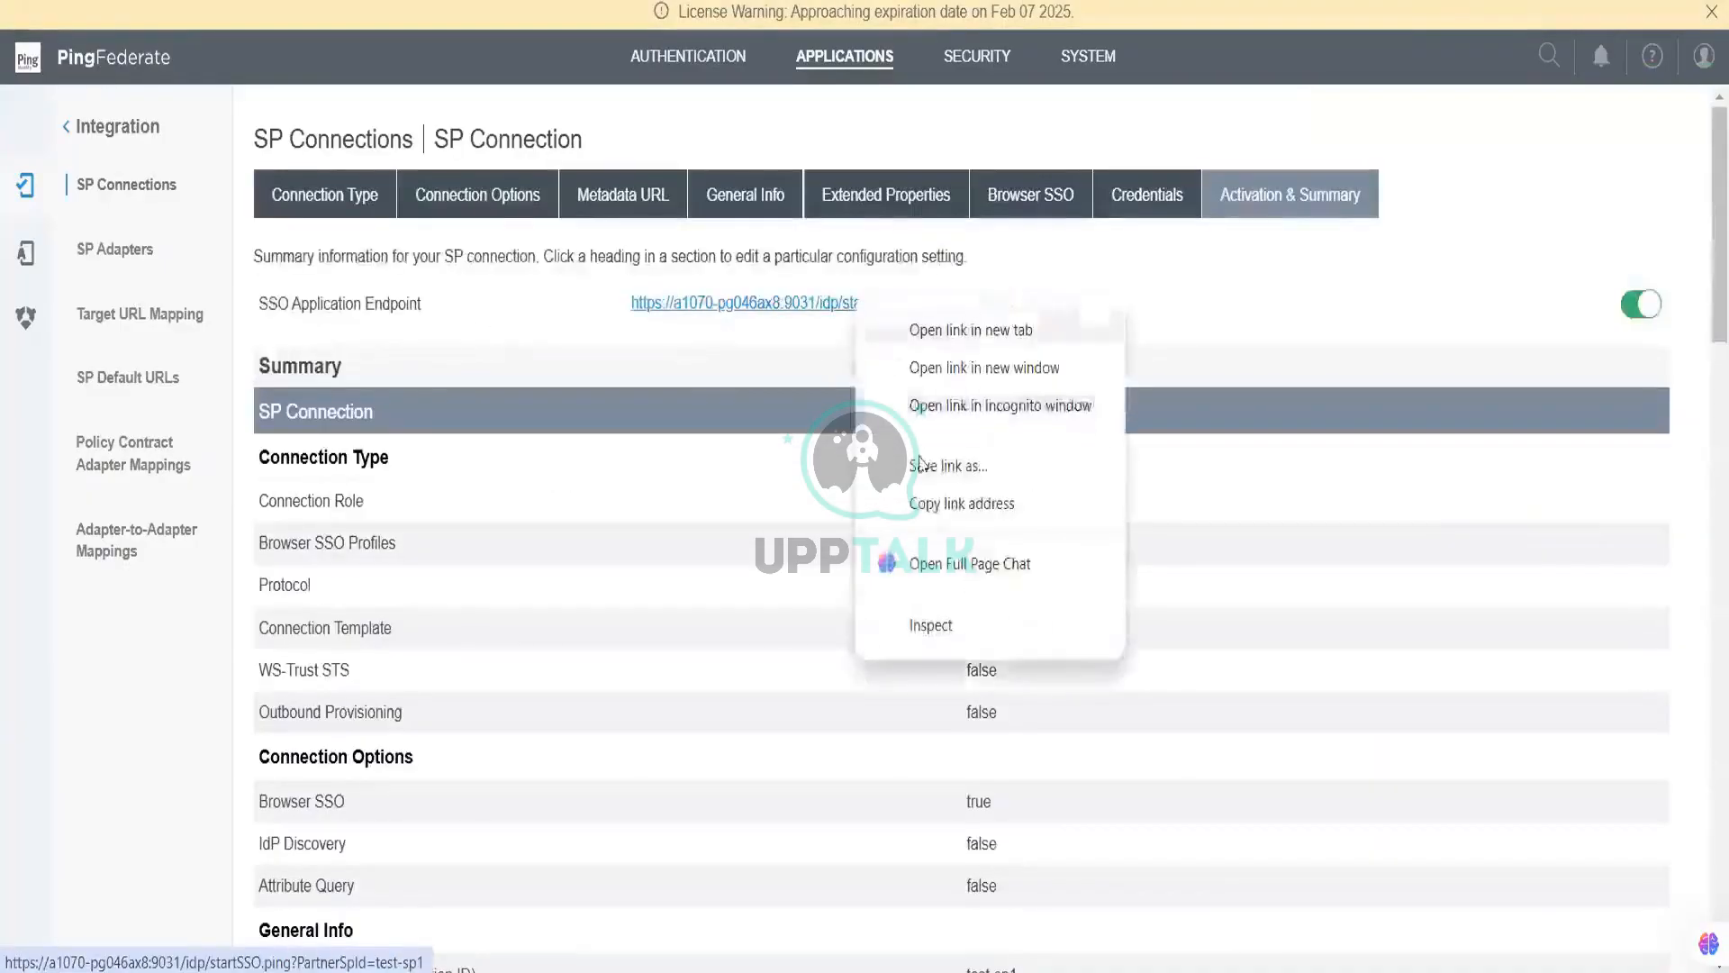
{"action": "left_click", "coordinate": [930, 505]}
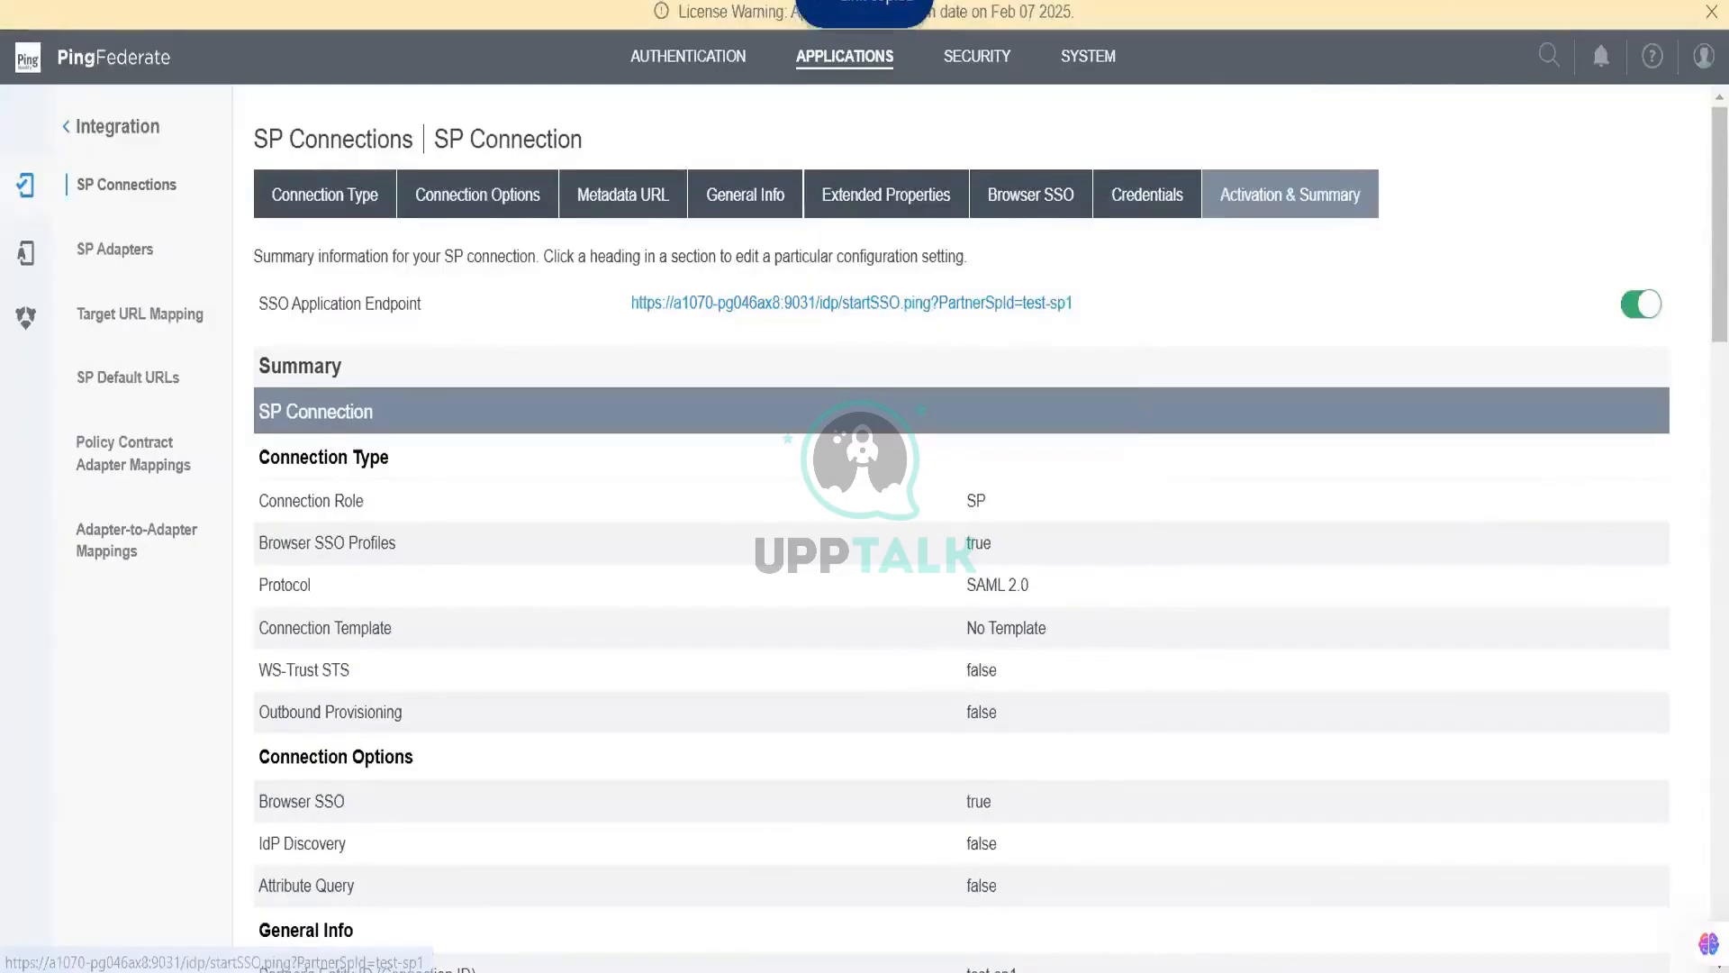
{"action": "key", "text": "ctrl+shift+n"}
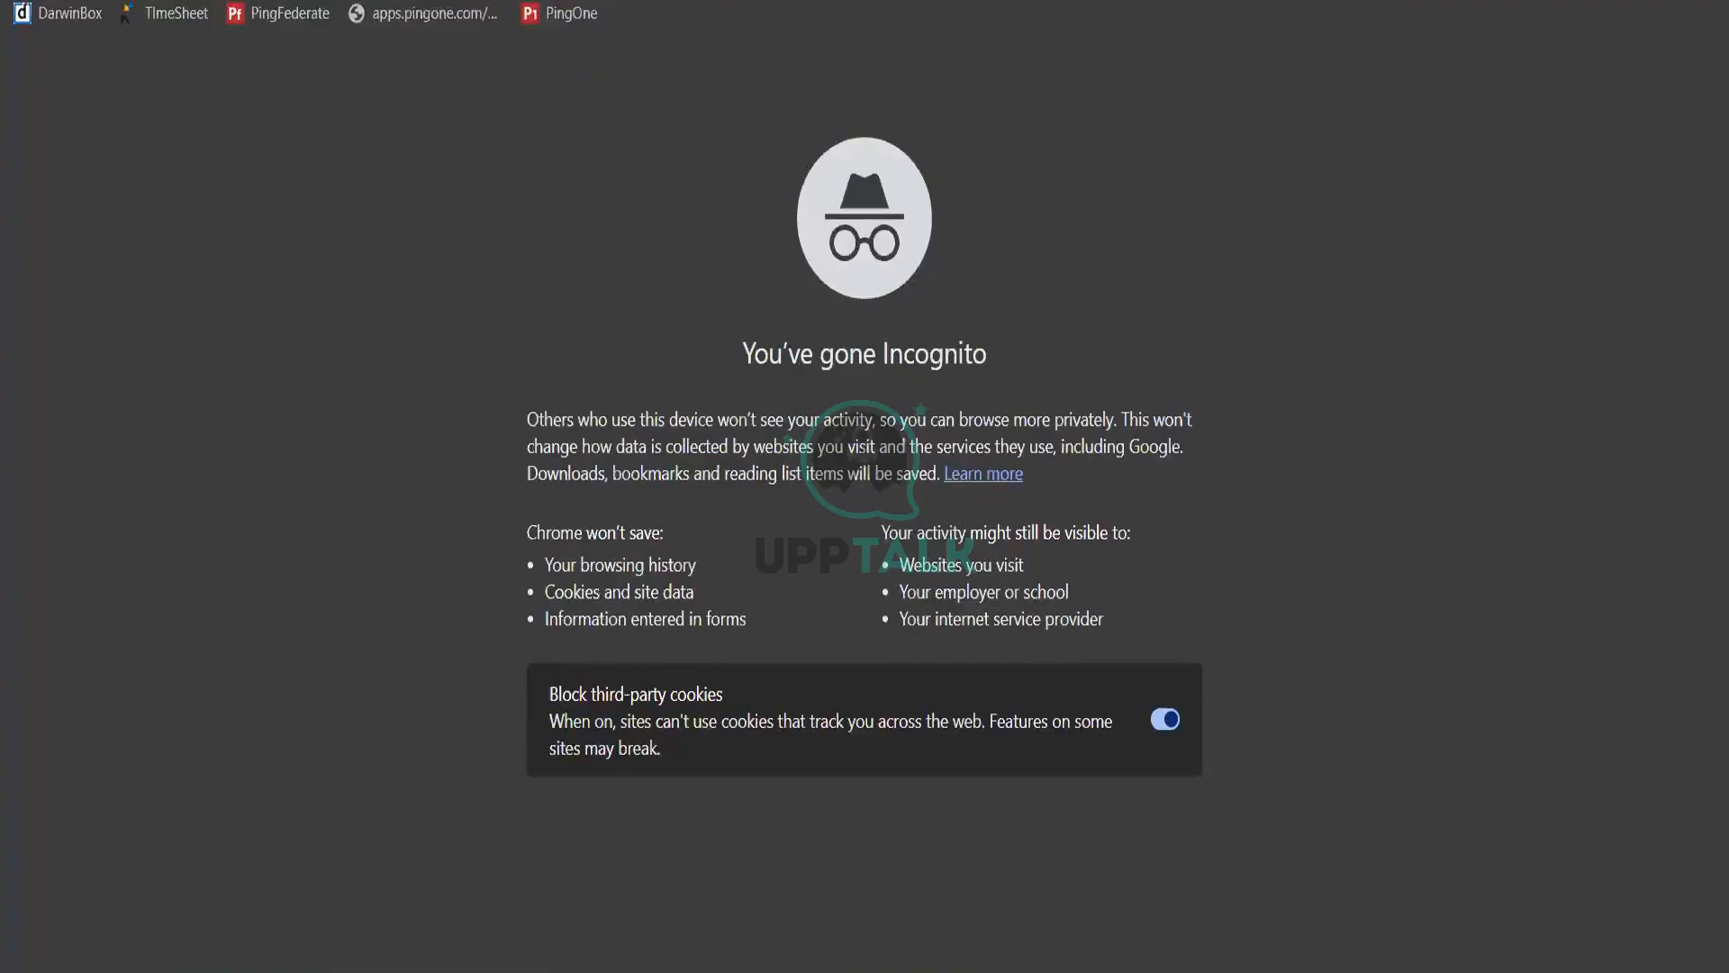
{"action": "key", "text": "Return"}
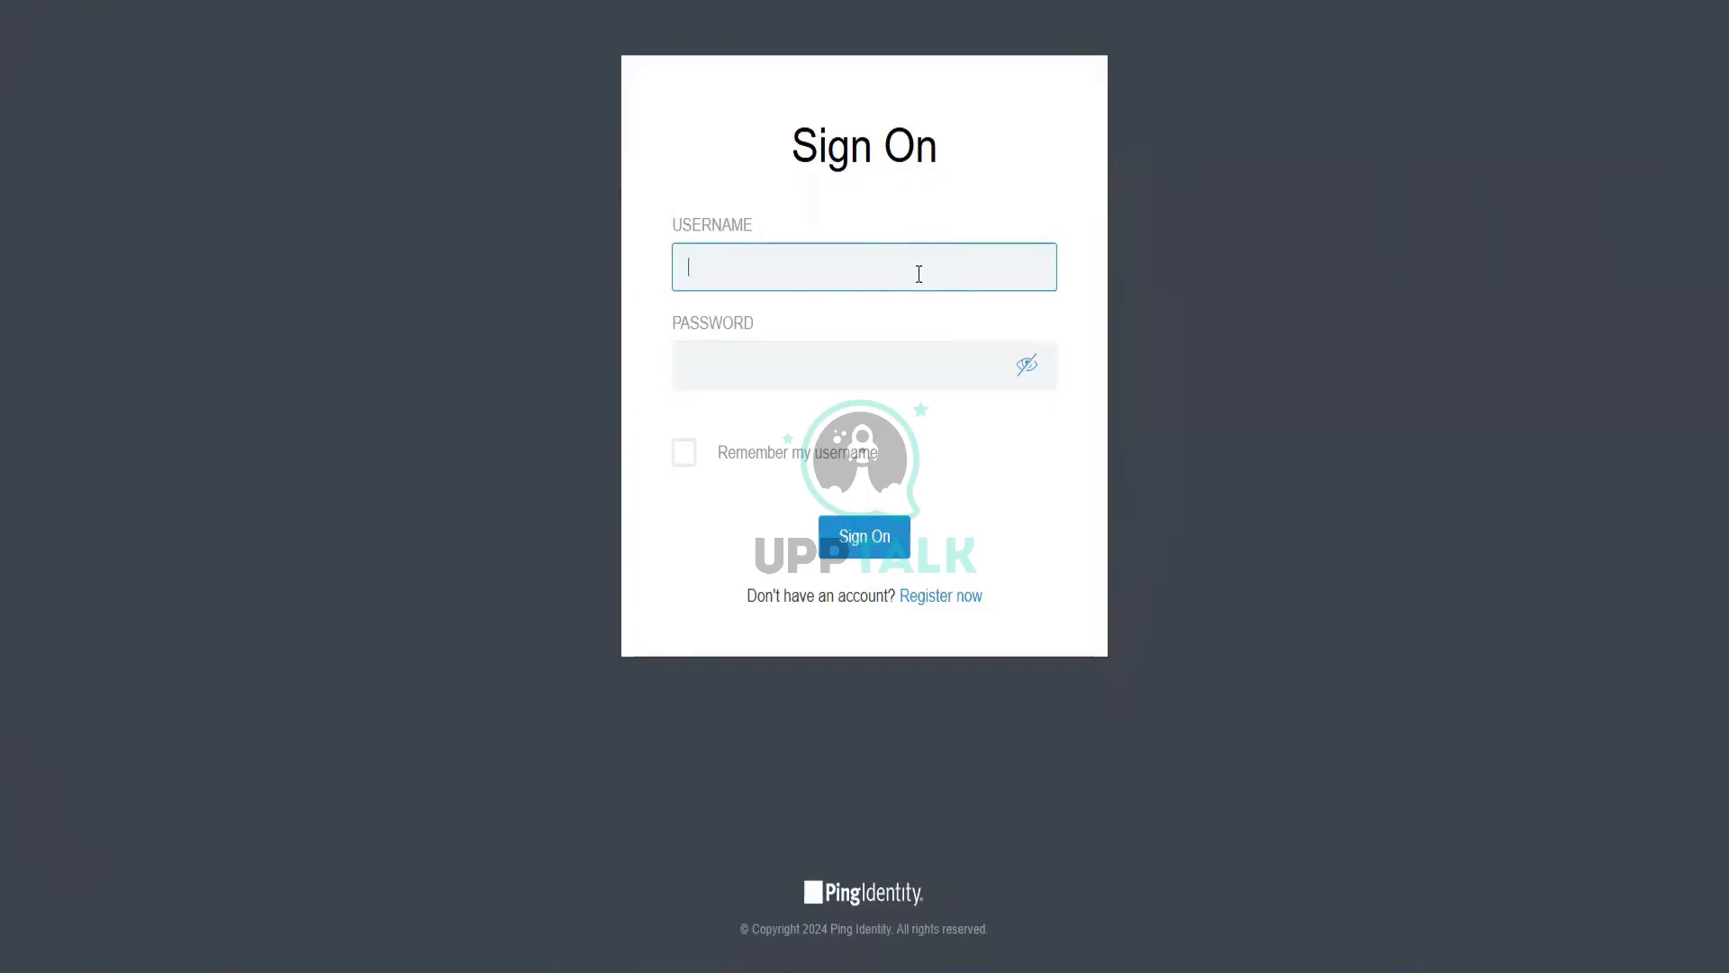
Step: Sign on with the test user's username and password
{"action": "type", "text": "user.0"}
{"action": "key", "text": "Tab"}
{"action": "type", "text": "•••••••••"}
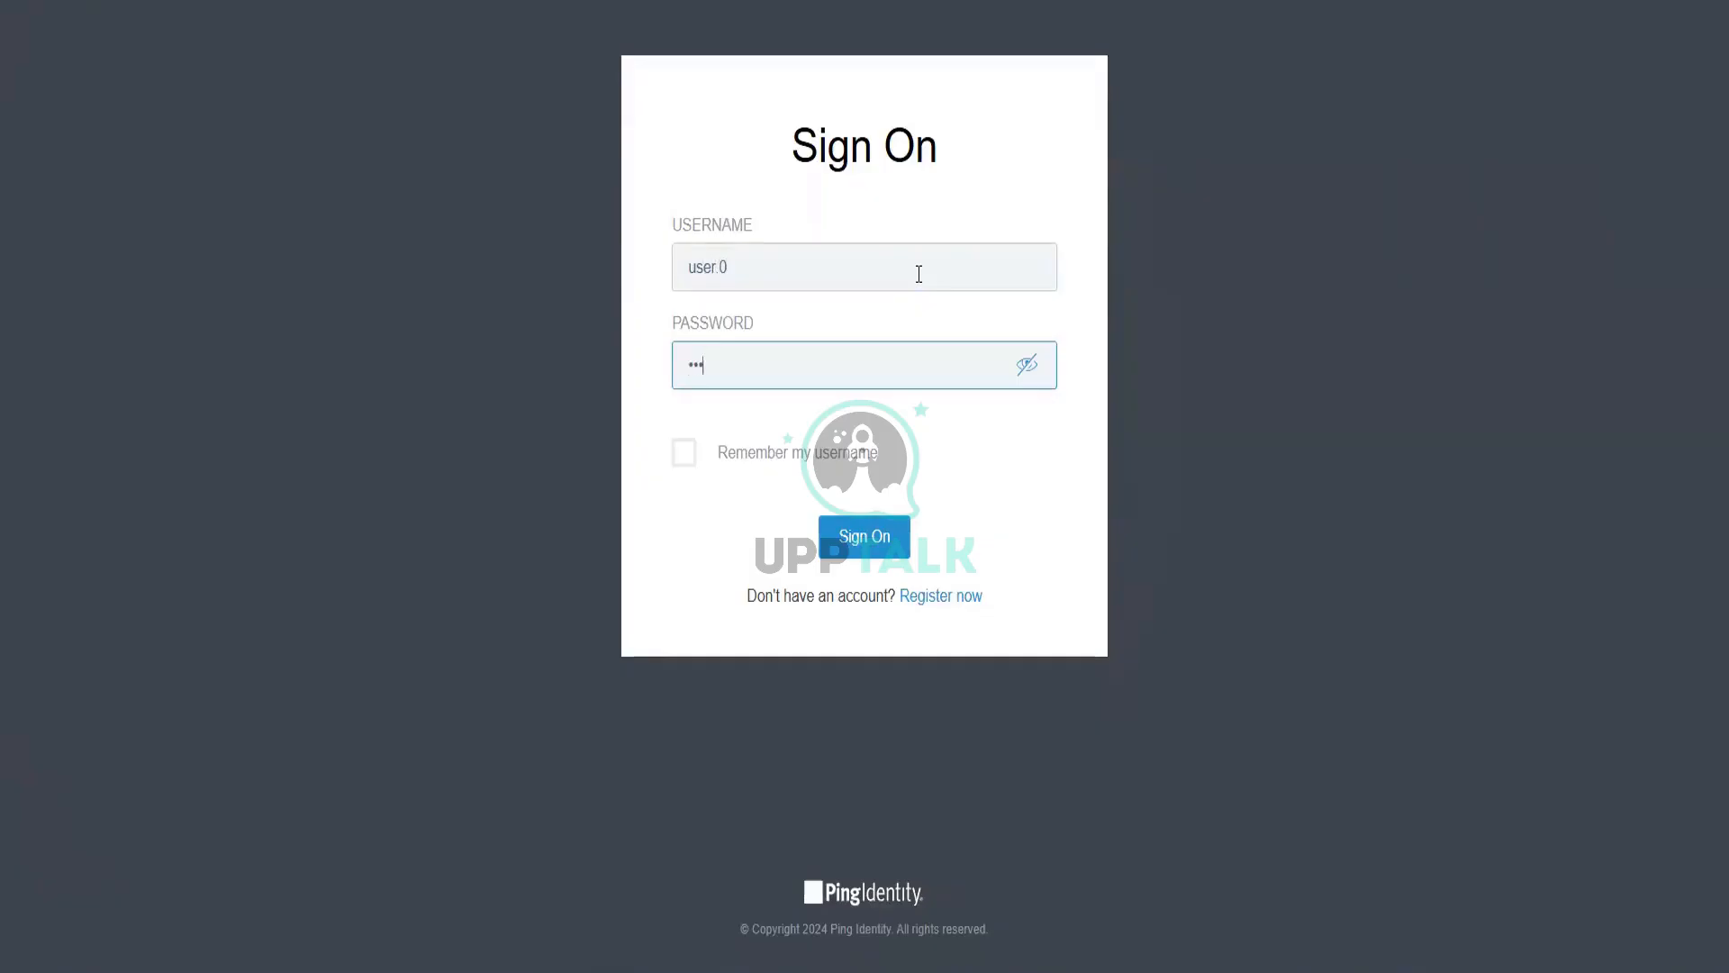
{"action": "key", "text": "Return"}
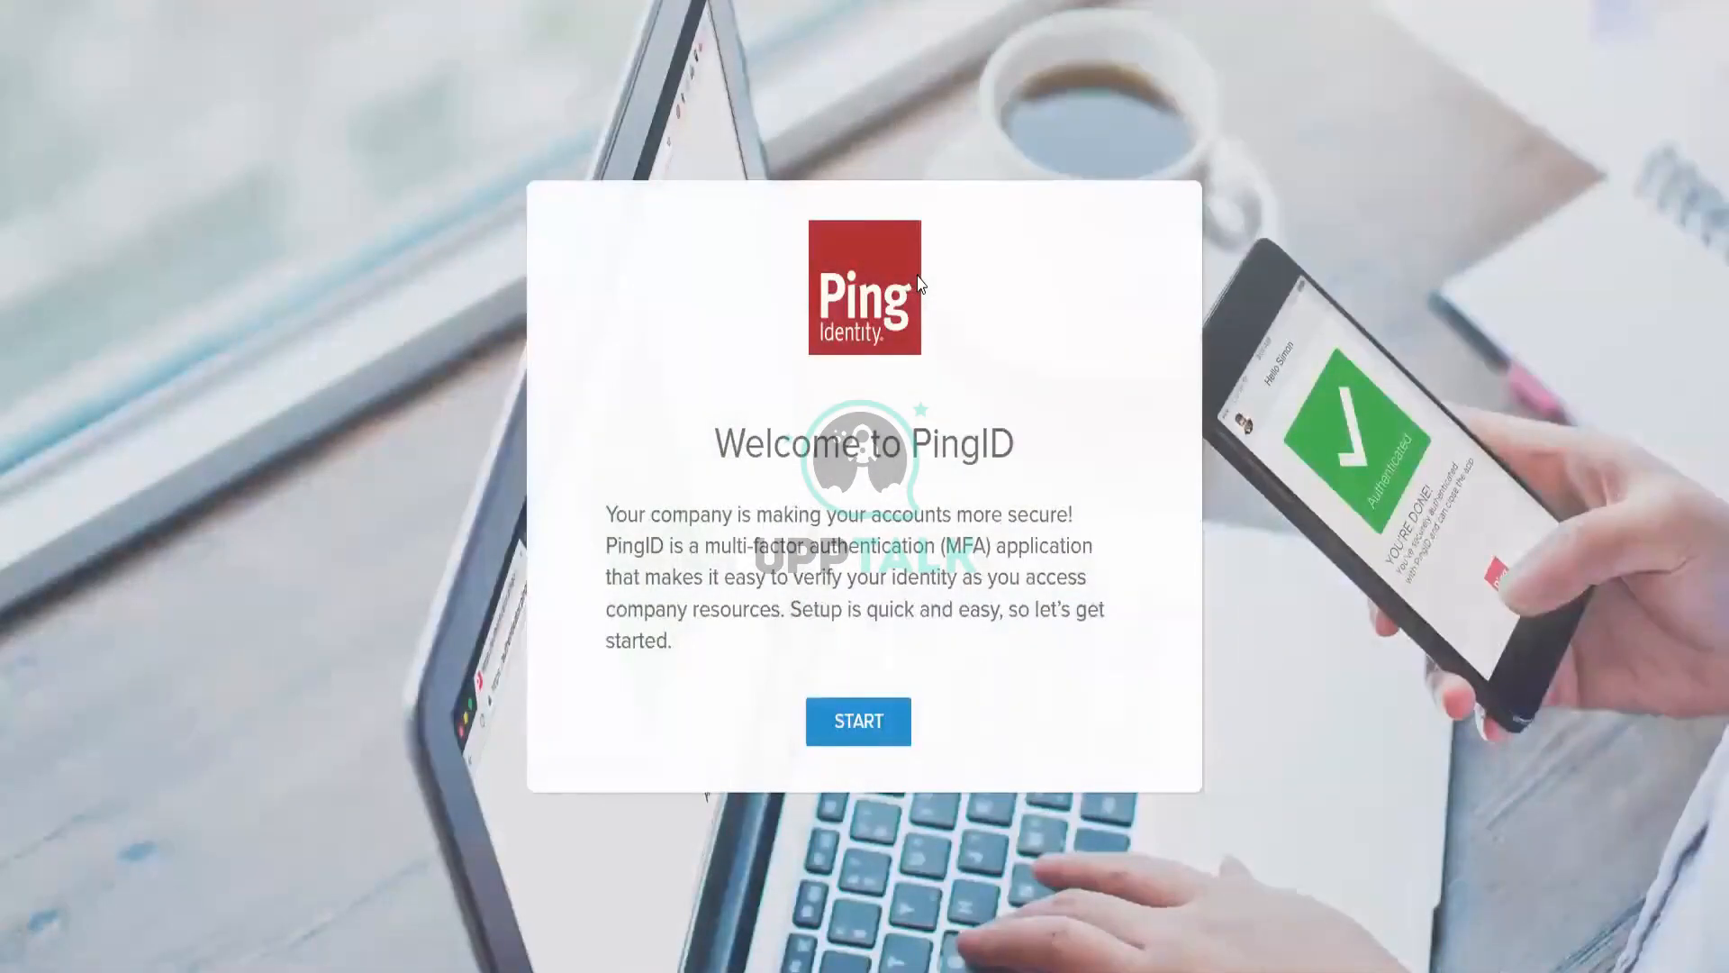
Step: Start PingID device setup from the Welcome to PingID card
{"action": "left_click", "coordinate": [872, 734]}
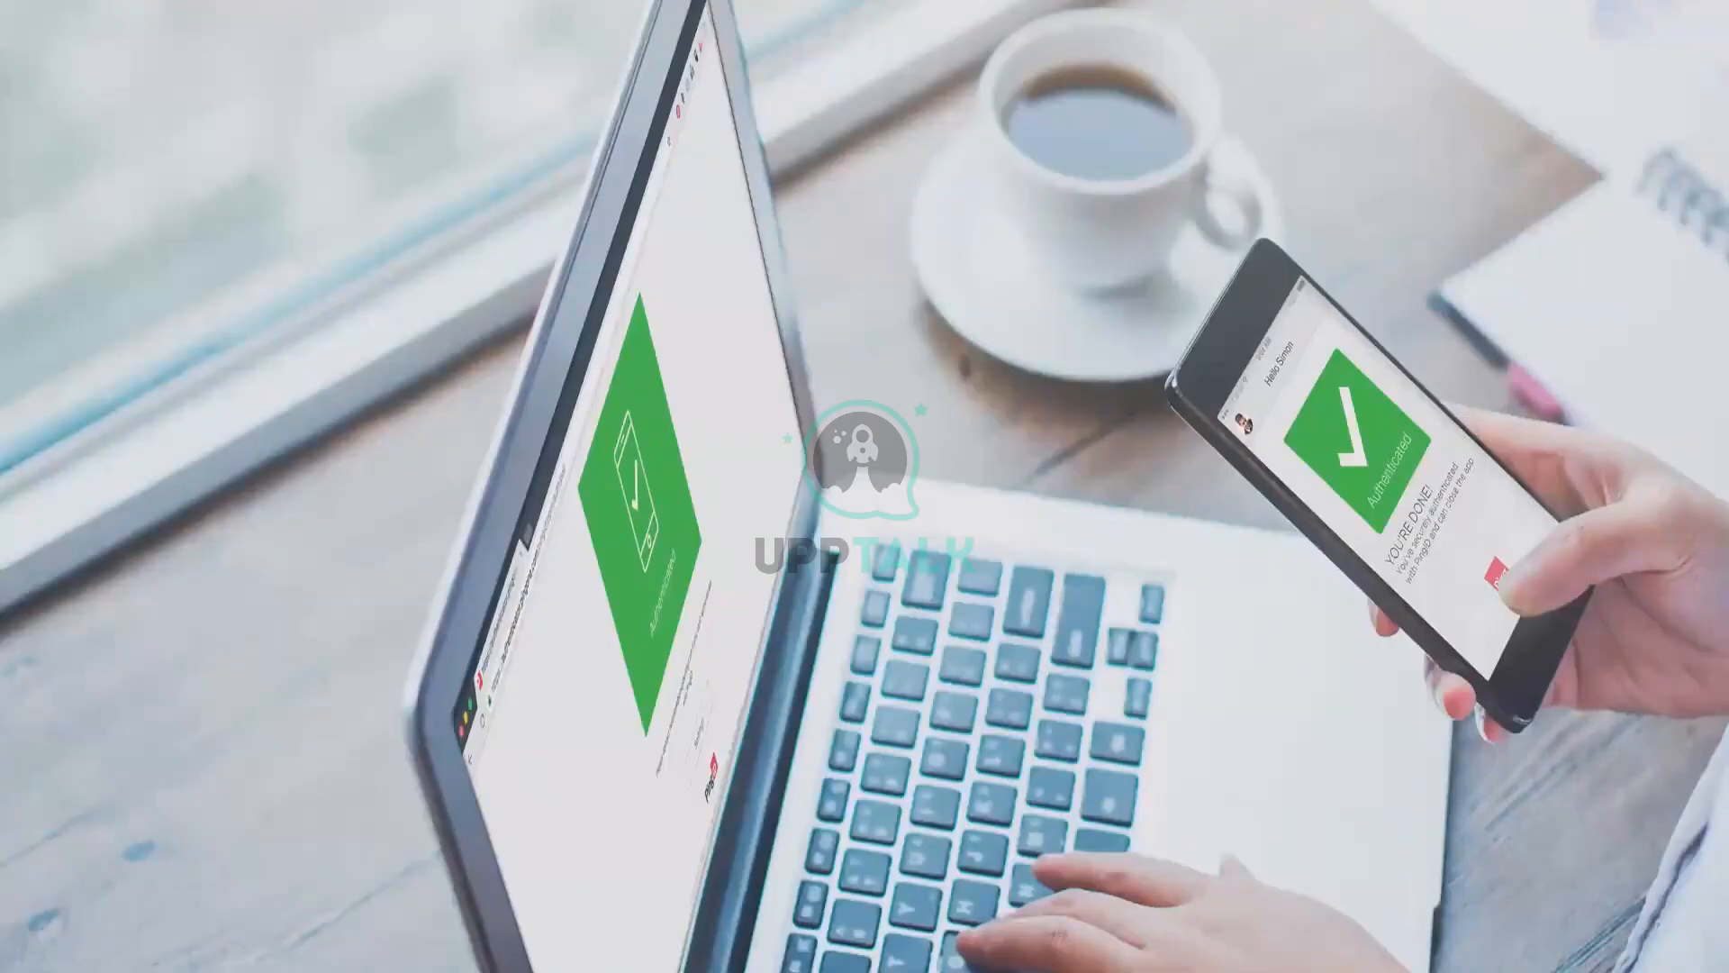
Step: Go back with form resubmission, then reload the SSO endpoint URL in a new incognito tab
{"action": "left_click", "coordinate": [87, 0]}
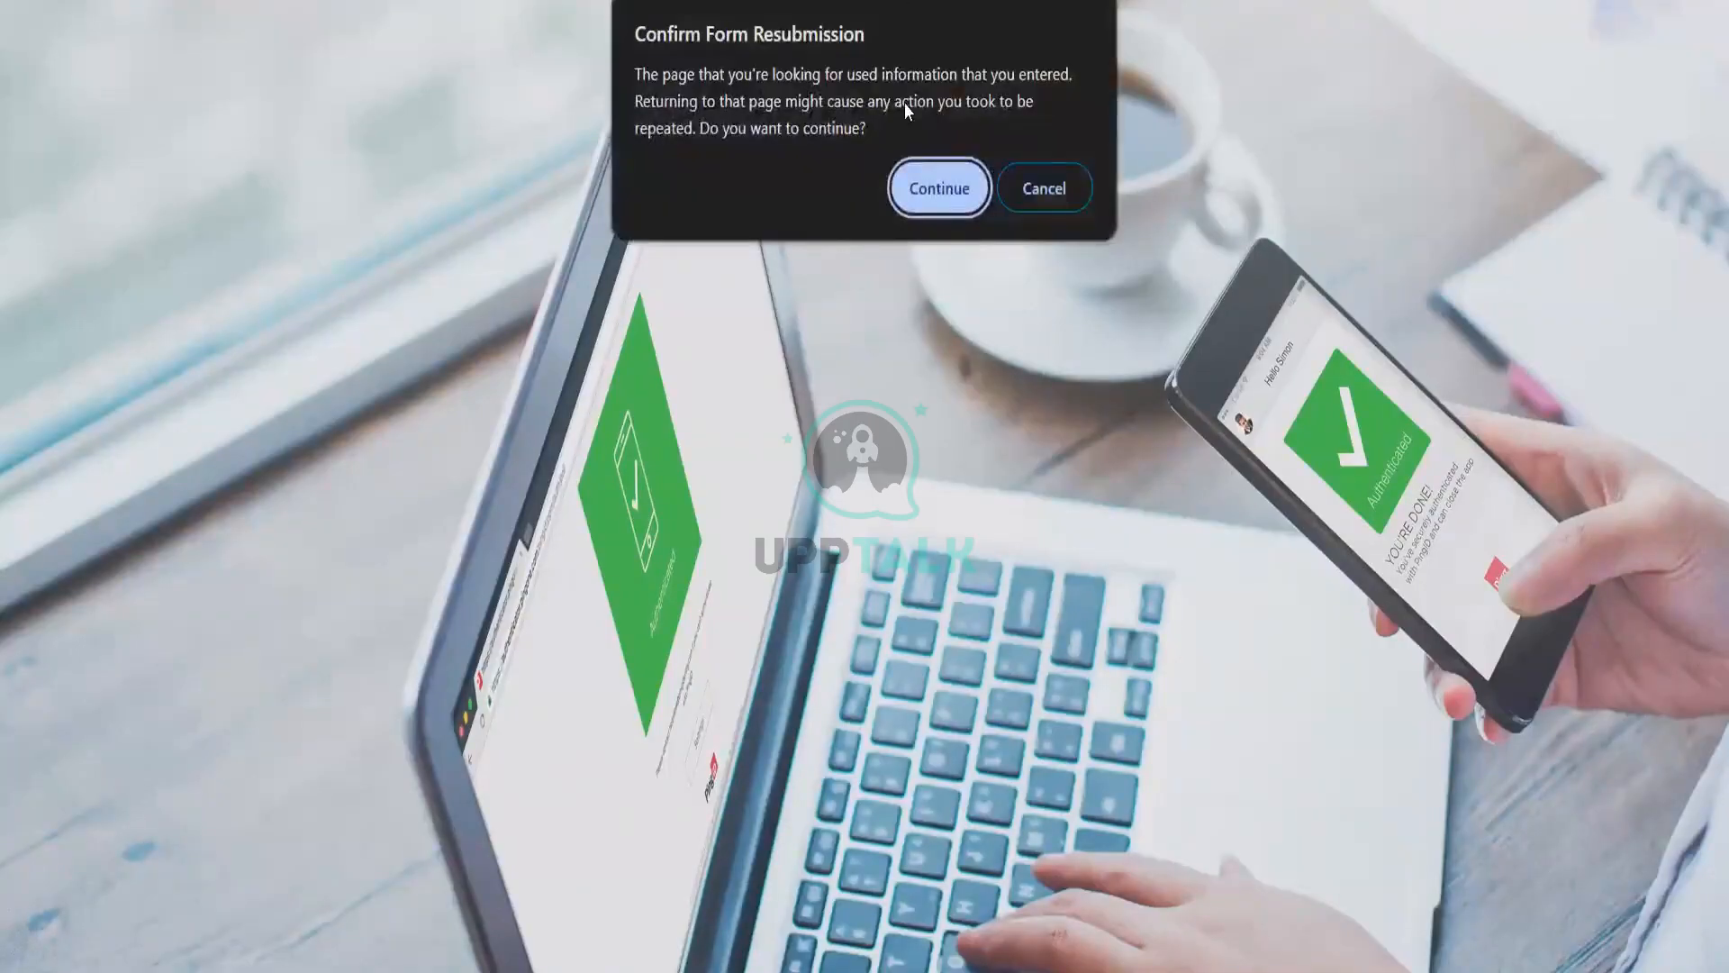
{"action": "key", "text": "Return"}
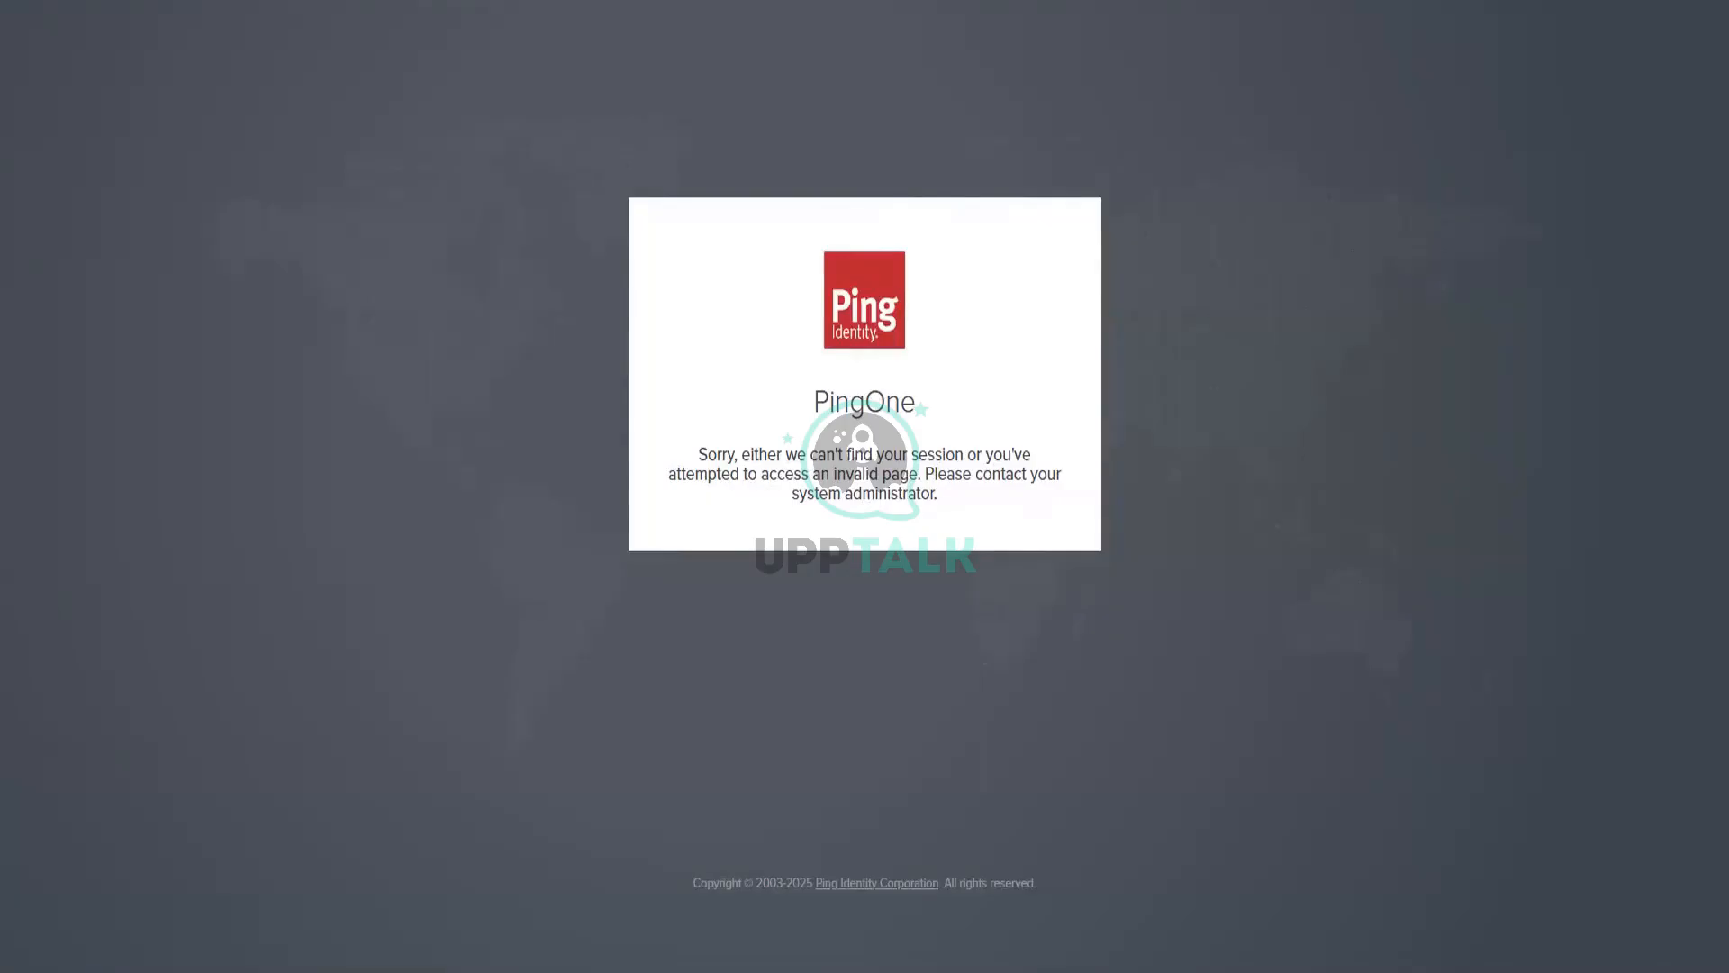
{"action": "key", "text": "ctrl+t"}
{"action": "key", "text": "ctrl+v"}
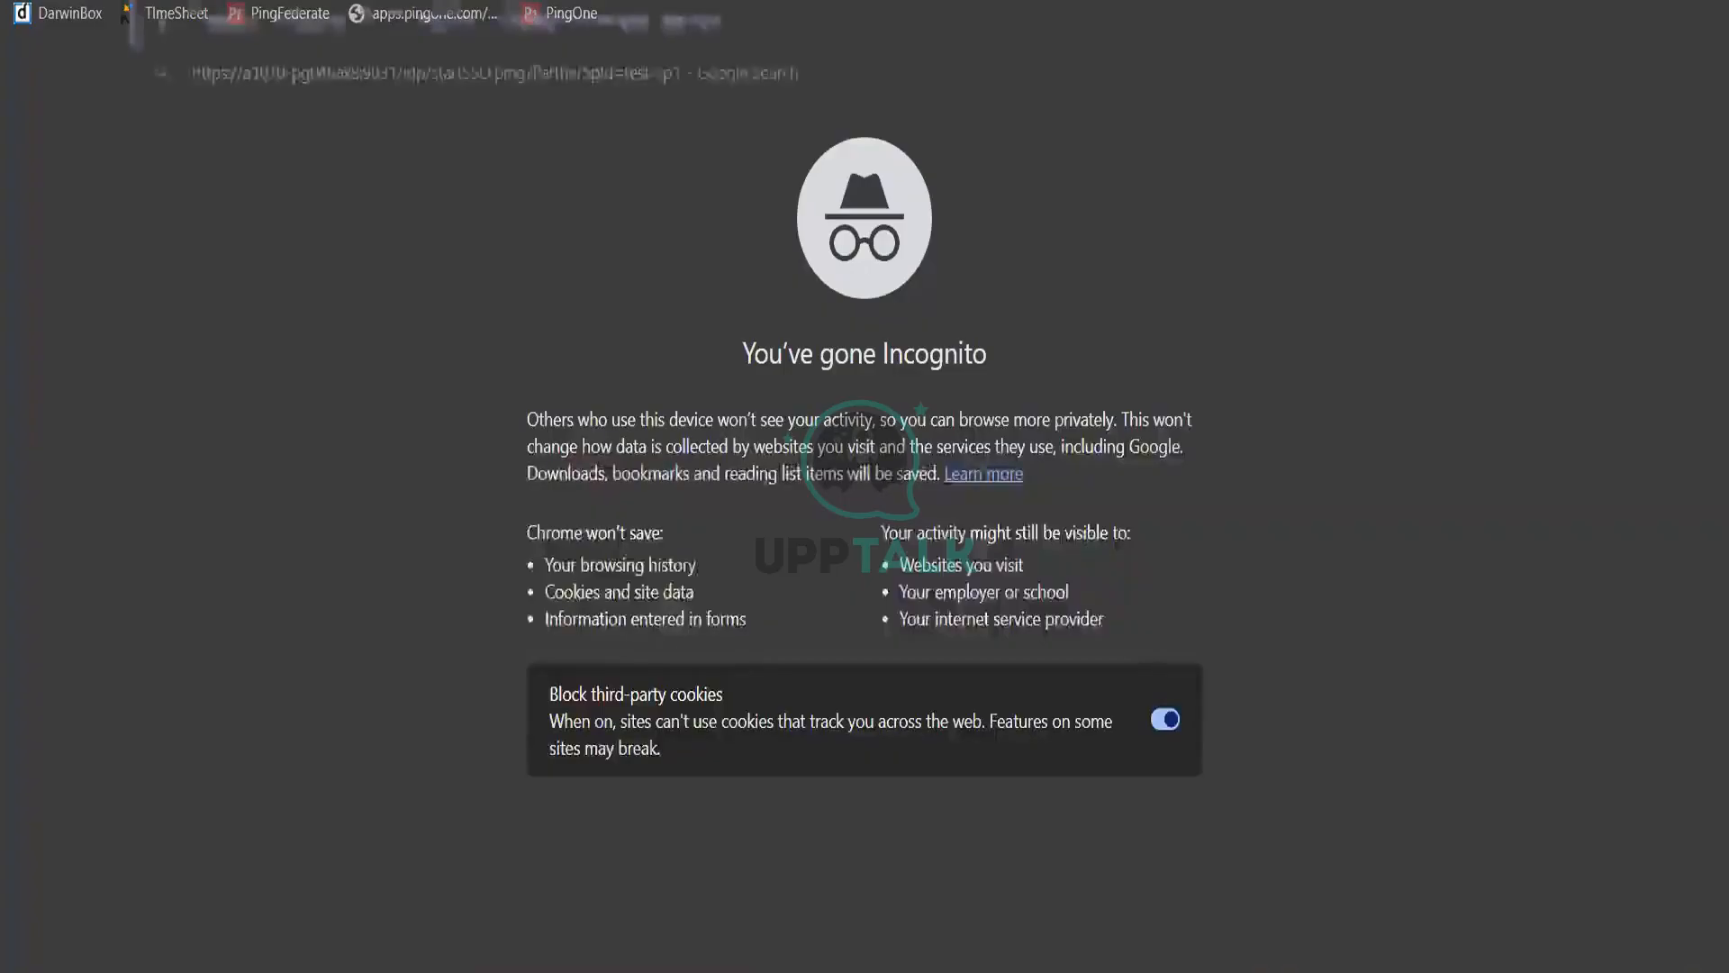
{"action": "key", "text": "Return"}
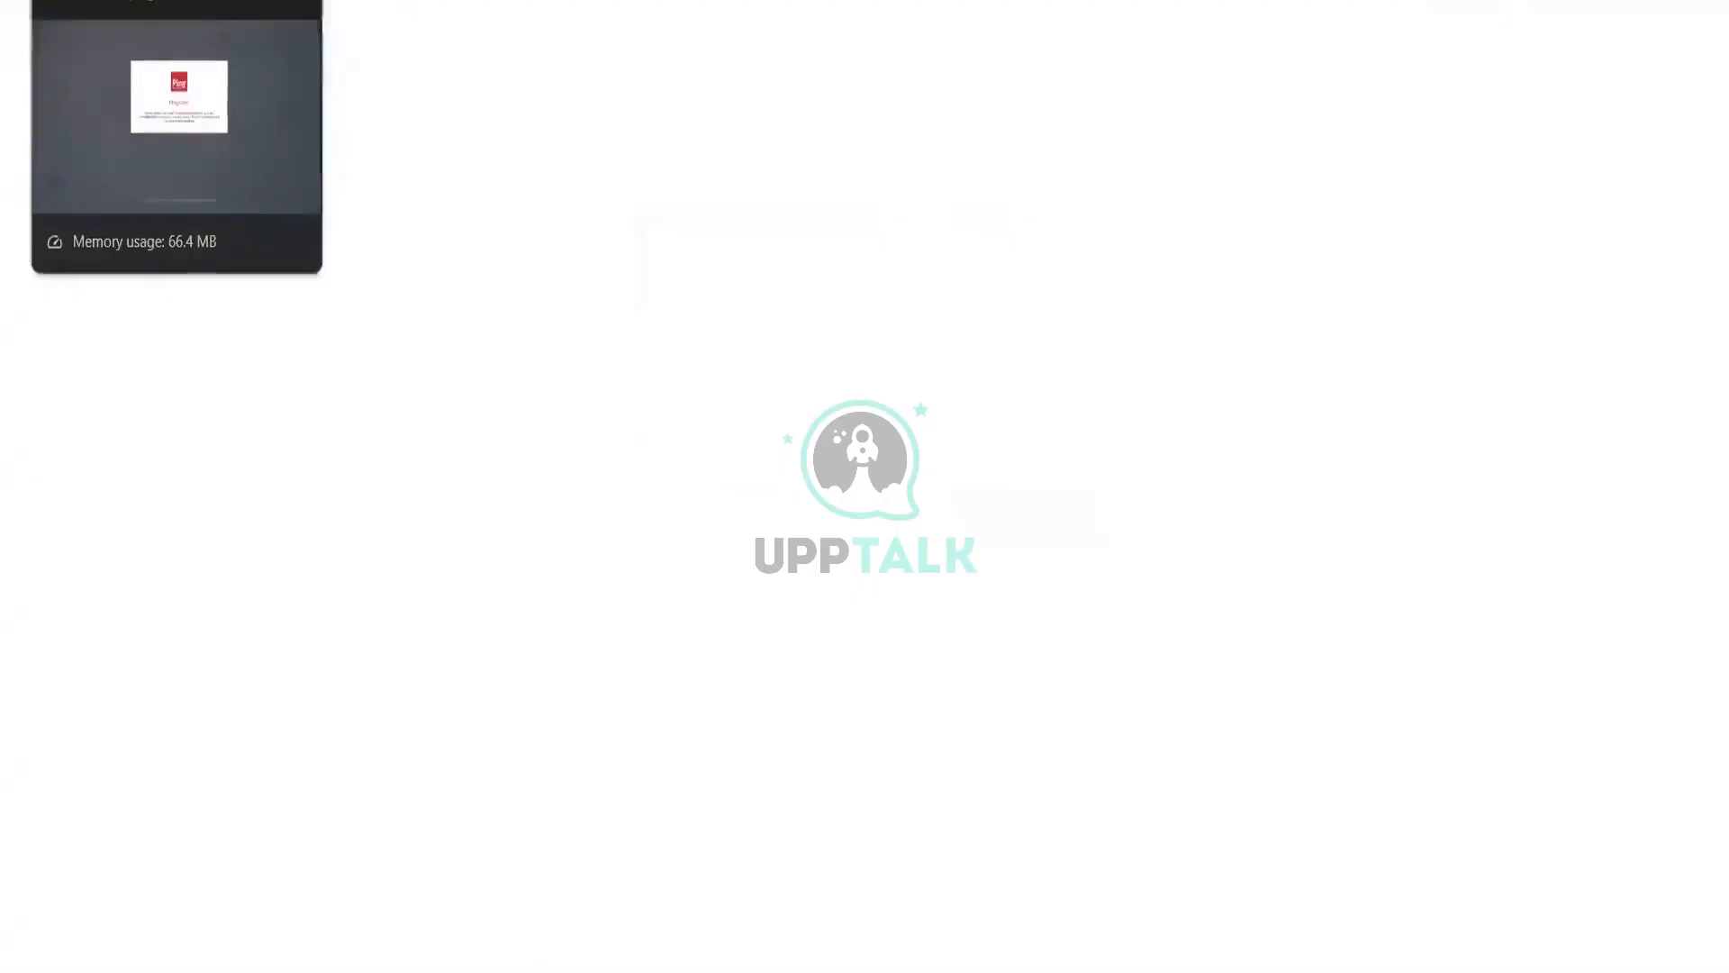